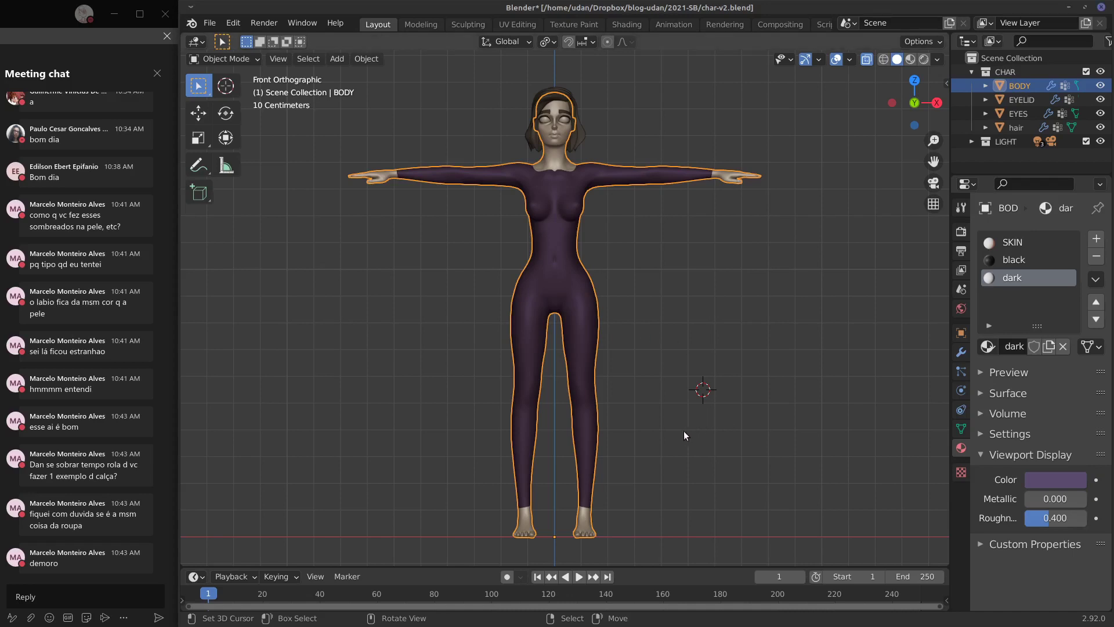
Step: Switch to Firefox, bring up the Cloth page of the Blender Manual, and return to Blender
mouse_move(683, 339)
shift+middle_down()
mouse_move(696, 340)
mouse_move(685, 347)
shift+middle_up()
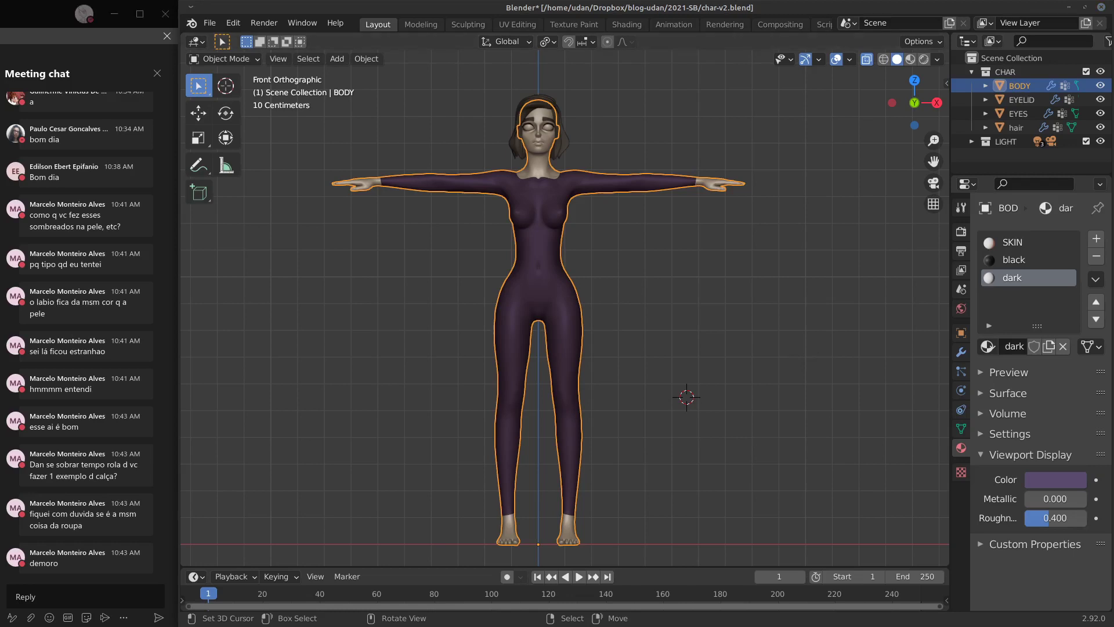
key(alt+Tab)
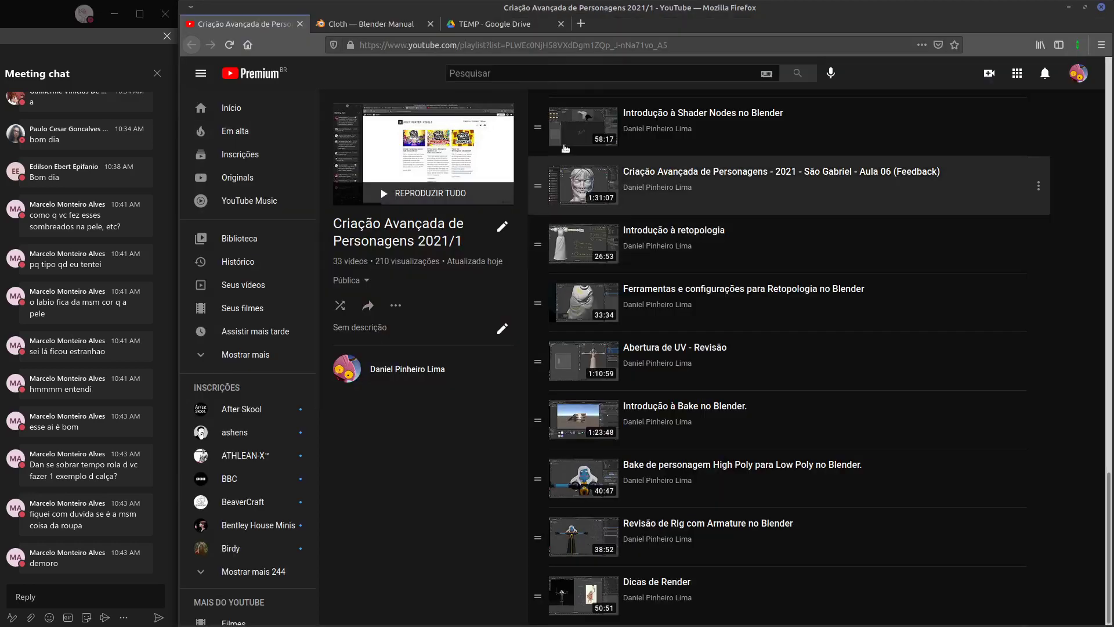
click(480, 26)
click(396, 23)
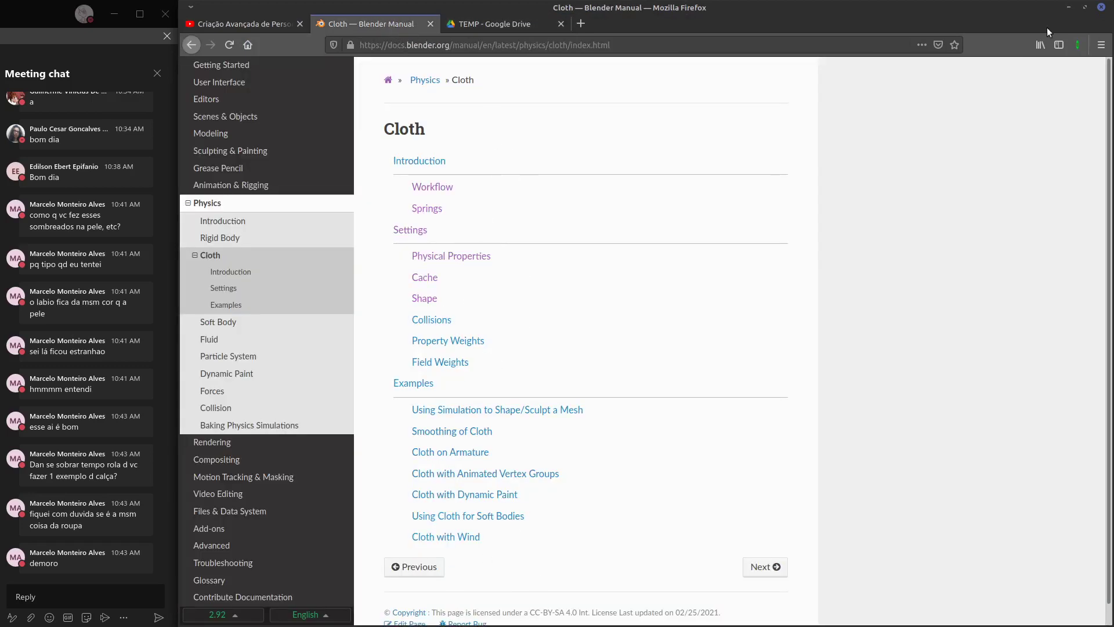
click(1069, 7)
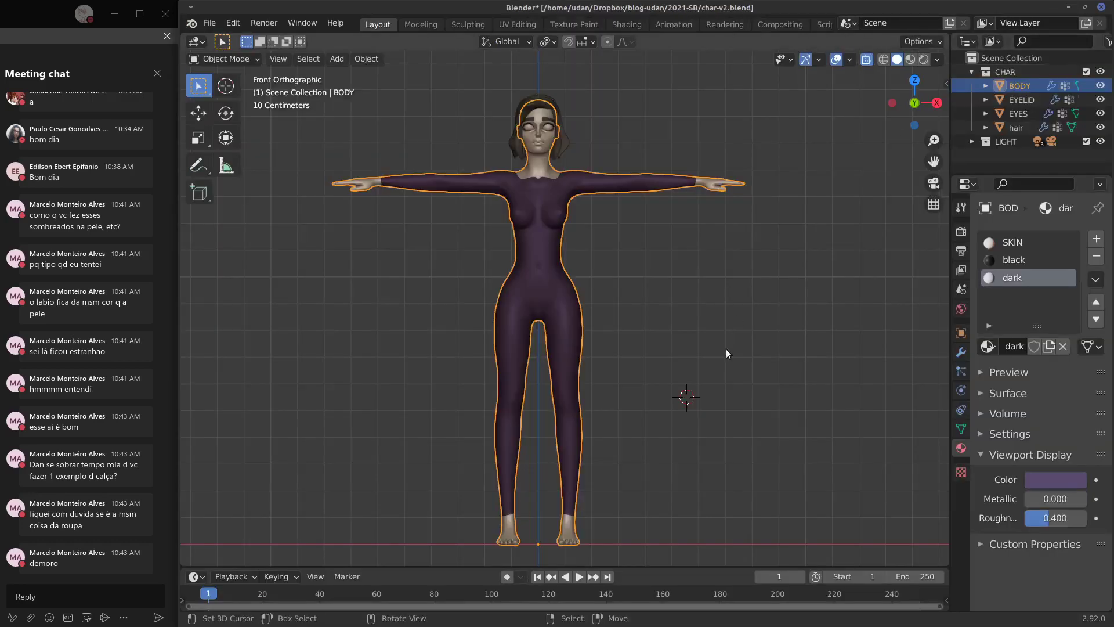
Step: Reset the 3D cursor to the world origin with the whole character framed from the front
scroll(657, 364, down, 8)
shift+middle_drag(659, 370, 643, 346)
scroll(648, 340, up, 10)
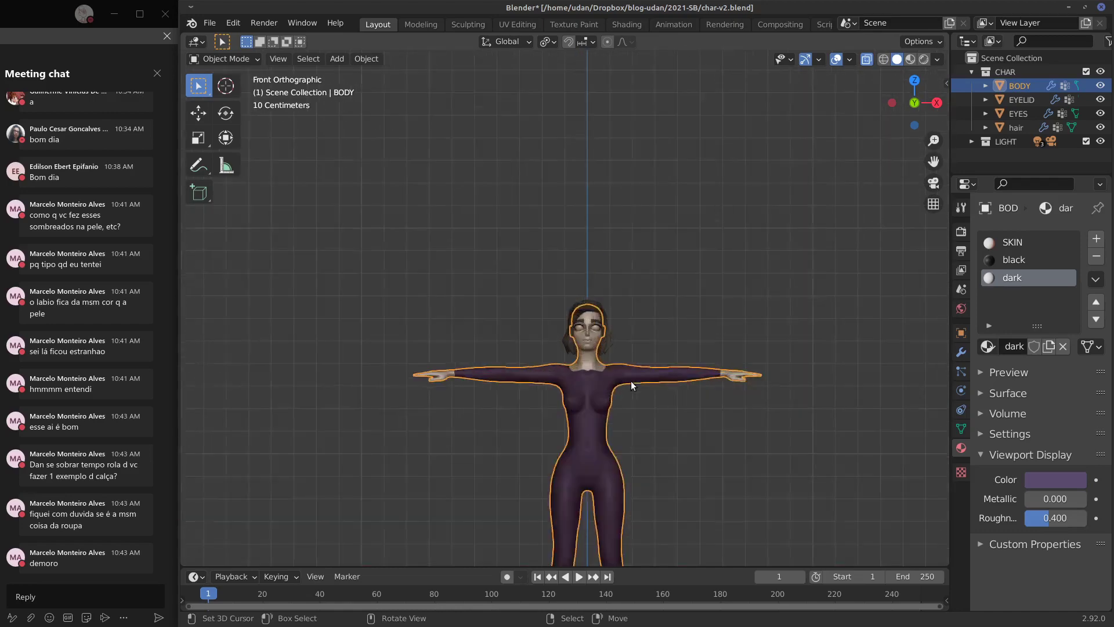
shift+middle_drag(673, 416, 614, 252)
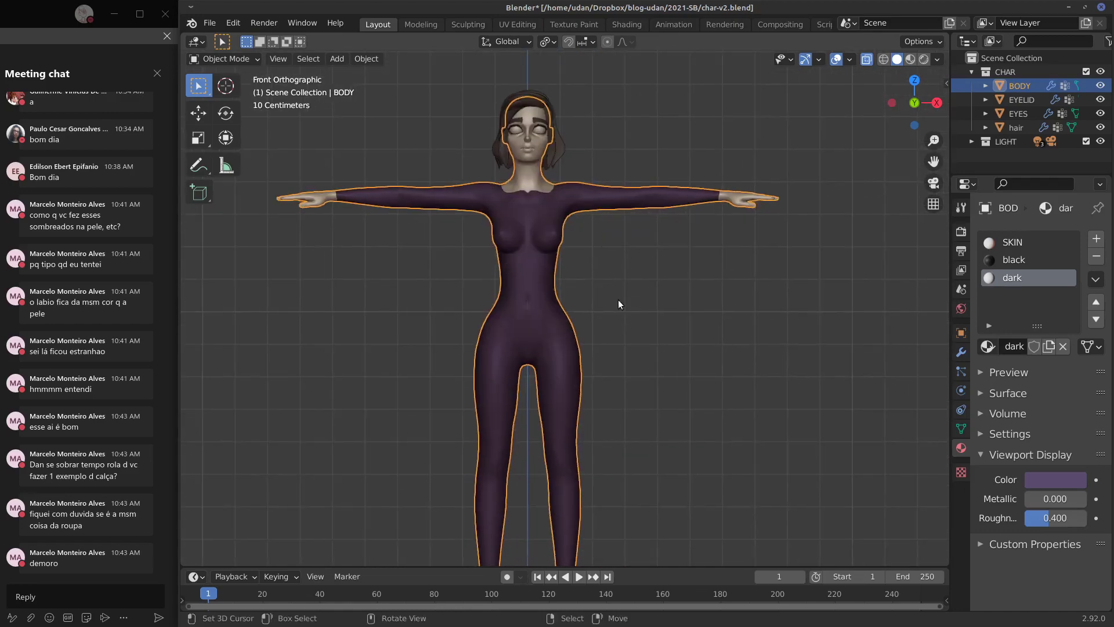
scroll(628, 319, up, 2)
shift+middle_drag(618, 360, 670, 335)
scroll(663, 303, down, 2)
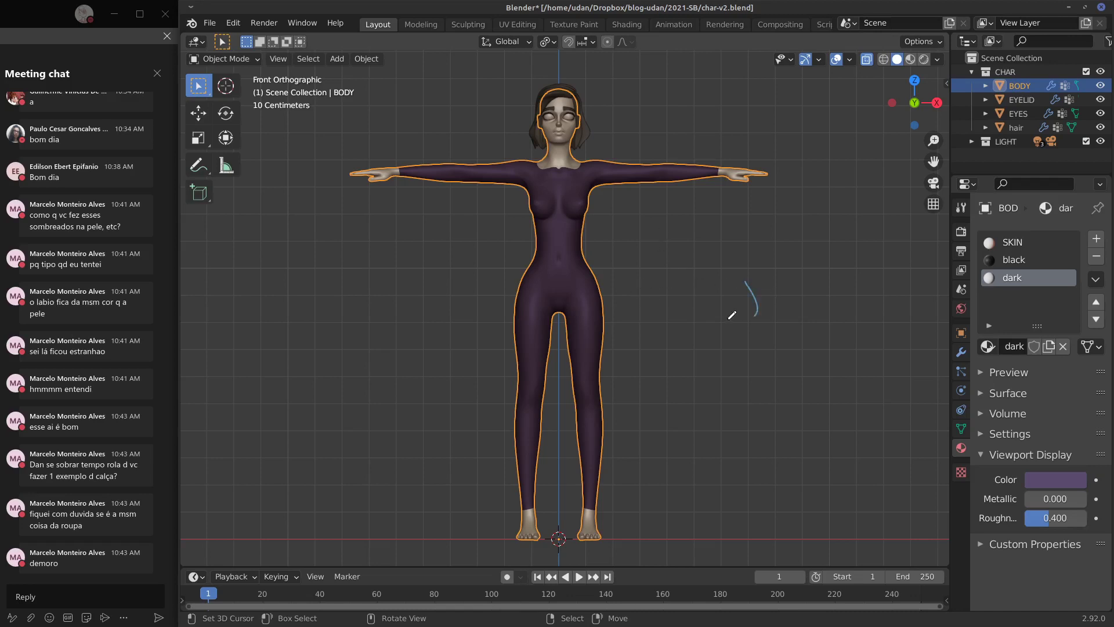
Step: Annotate the view with a circled "Jogos" beside the character and a loose trouser outline over the legs
drag(732, 315, 805, 308)
drag(696, 279, 775, 255)
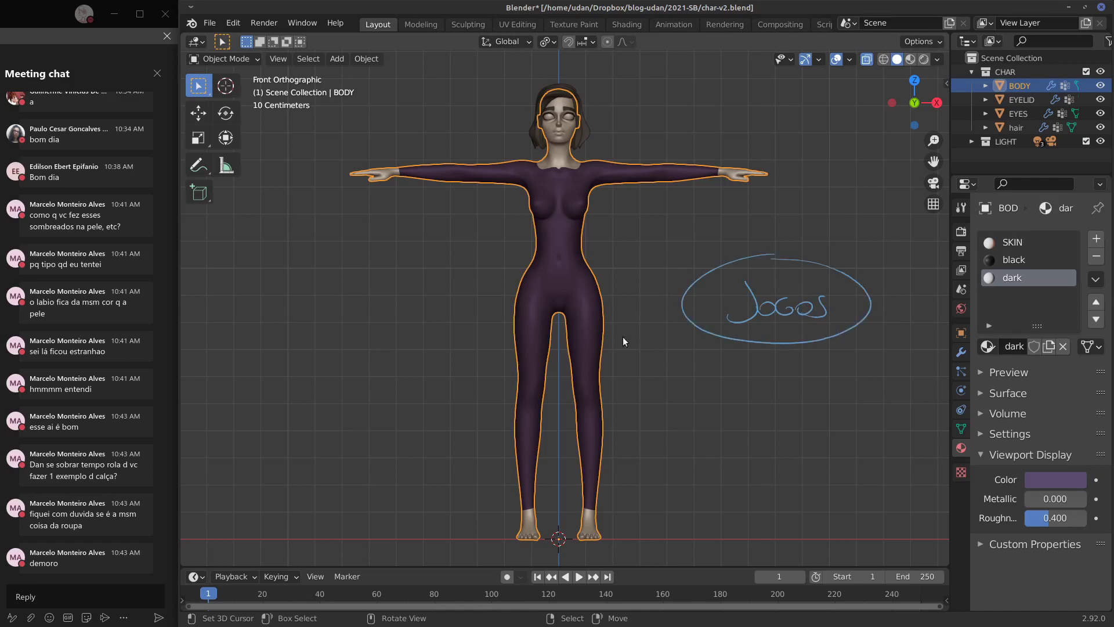
mouse_move(525, 273)
mouse_down()
mouse_move(485, 464)
mouse_move(547, 479)
mouse_move(545, 404)
mouse_up()
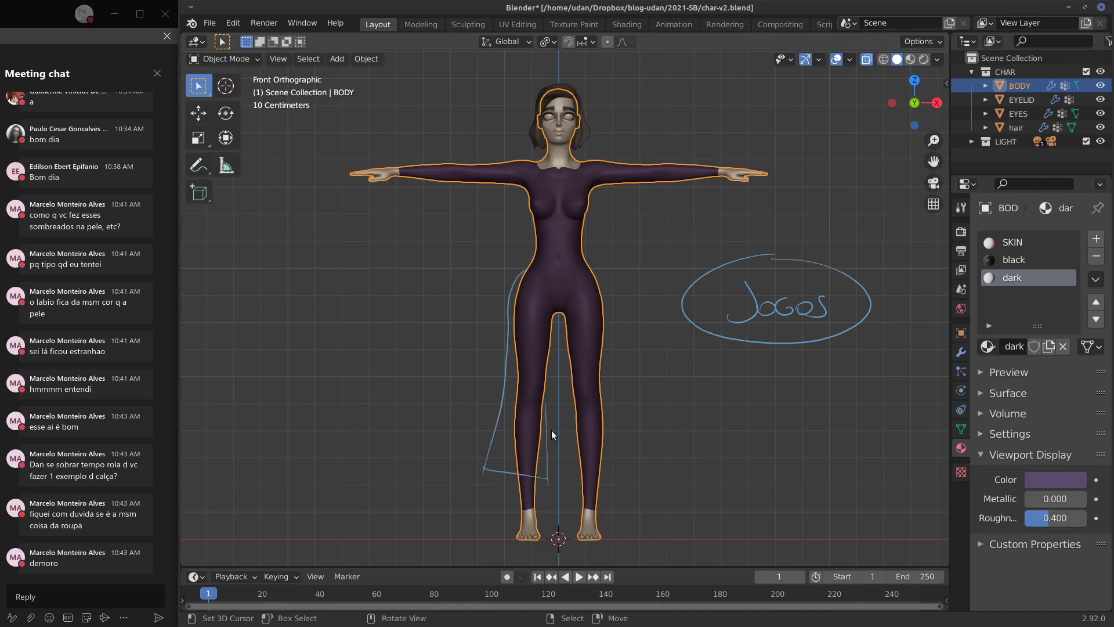
drag(523, 272, 606, 268)
mouse_move(482, 471)
mouse_down()
mouse_move(566, 484)
mouse_move(555, 381)
mouse_move(565, 462)
mouse_move(654, 475)
mouse_up()
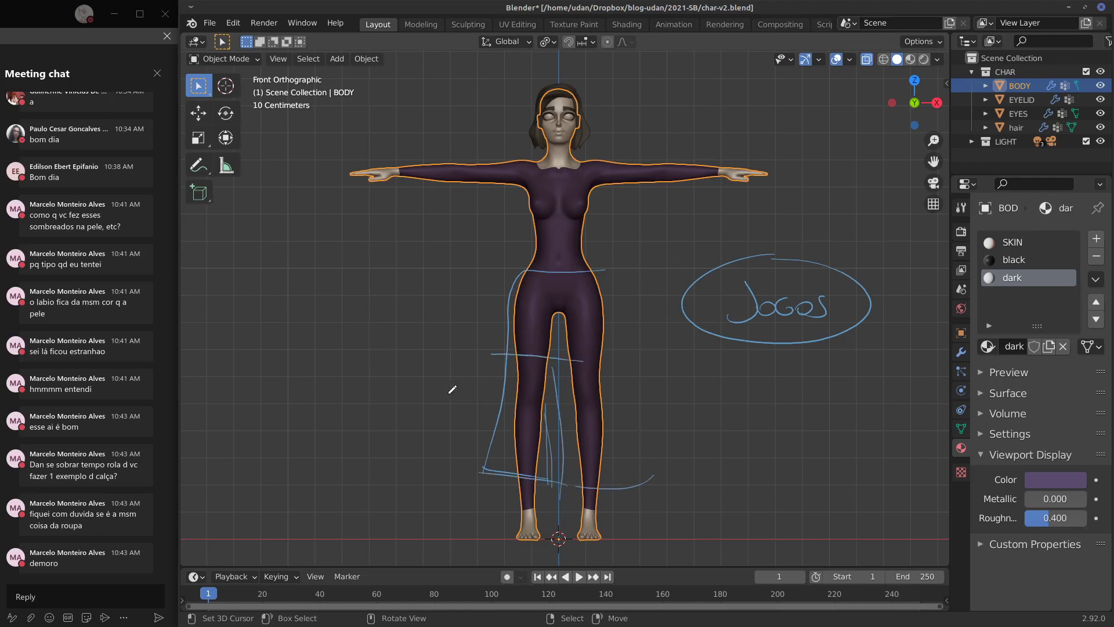
Step: Erase part of the trouser outline and draw an arrow from it to a circled "Unity" note
drag(480, 379, 449, 427)
mouse_move(472, 457)
right_down()
mouse_move(460, 386)
mouse_move(454, 405)
right_up()
drag(481, 410, 408, 412)
drag(338, 395, 340, 418)
drag(331, 404, 356, 410)
drag(366, 396, 362, 430)
mouse_move(351, 377)
mouse_down()
mouse_move(324, 448)
mouse_move(377, 423)
mouse_up()
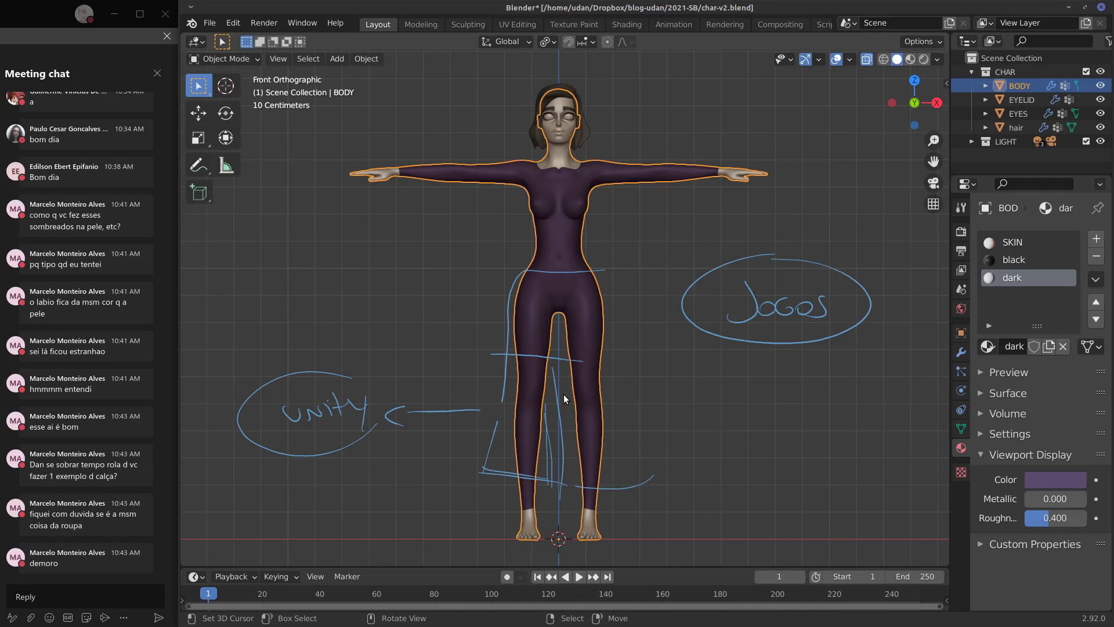
Step: Replace the loose trouser annotation with a close-fitting outline along the character's waist and leg, and erase it
mouse_move(475, 422)
ctrl+mouse_down()
mouse_move(360, 410)
mouse_move(373, 398)
mouse_move(303, 423)
mouse_move(253, 402)
mouse_move(303, 453)
mouse_move(540, 378)
mouse_move(529, 450)
mouse_move(586, 484)
mouse_move(561, 412)
mouse_move(479, 354)
mouse_move(506, 303)
mouse_move(588, 280)
ctrl+mouse_up()
mouse_move(522, 268)
mouse_down()
mouse_move(582, 266)
mouse_move(510, 331)
mouse_up()
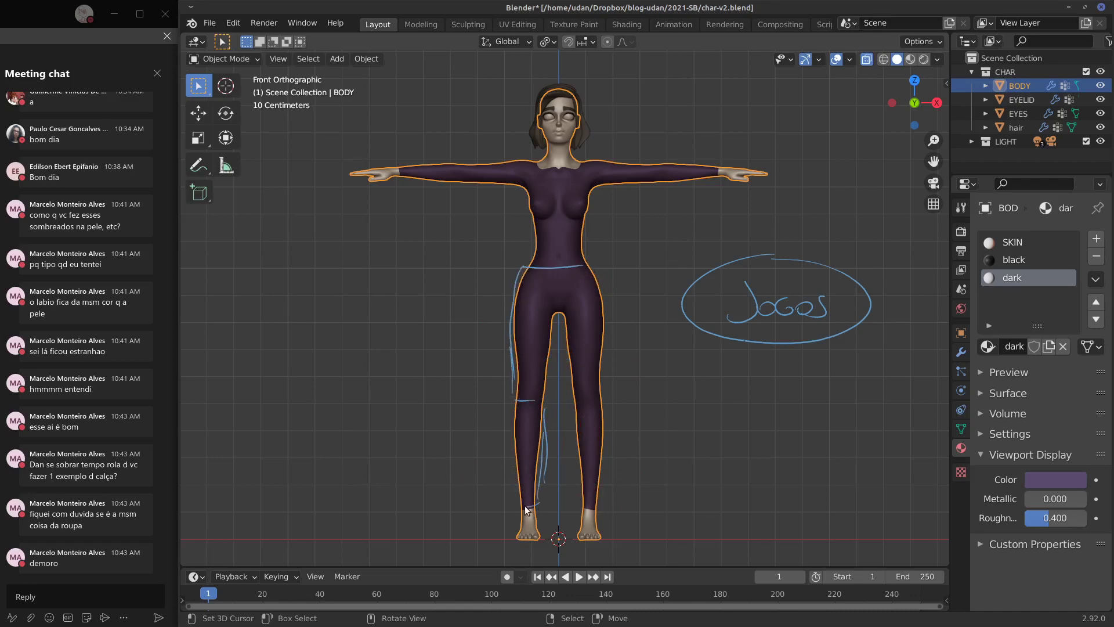
drag(533, 506, 517, 486)
mouse_move(538, 264)
mouse_down()
mouse_move(521, 255)
mouse_move(526, 204)
mouse_up()
mouse_move(556, 423)
right_down()
mouse_move(525, 296)
mouse_move(544, 188)
right_up()
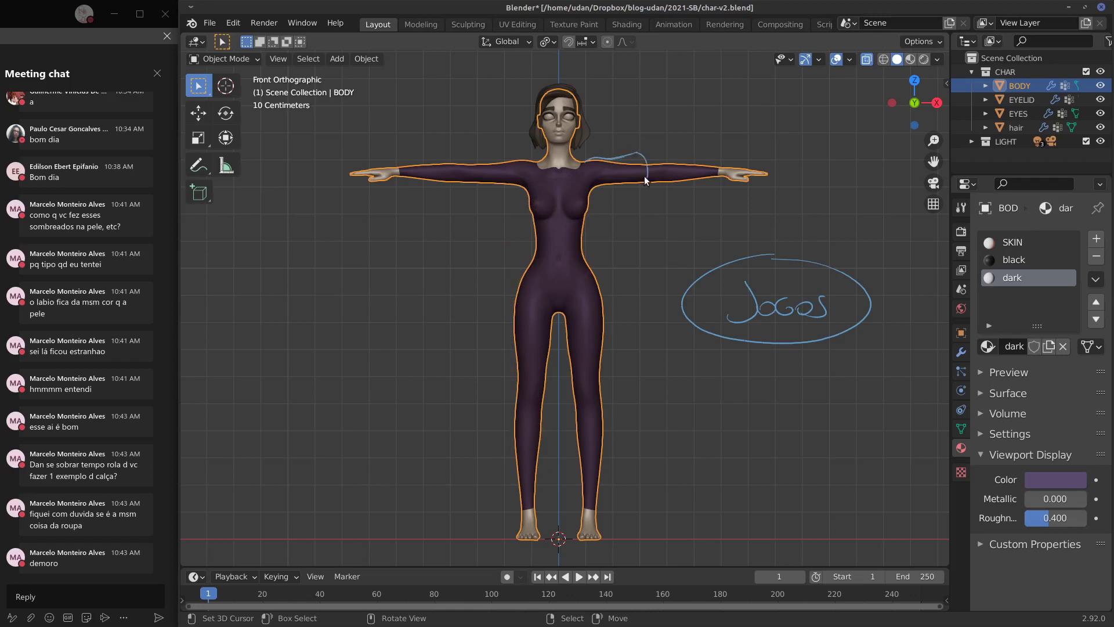
Step: Sketch a short sleeve outline over the character's upper arm and clear the annotation strokes
mouse_move(645, 176)
mouse_down()
mouse_move(594, 187)
mouse_move(653, 166)
mouse_move(638, 168)
mouse_up()
drag(637, 149, 644, 191)
key(ctrl+z)
key(ctrl+z)
key(ctrl+z)
key(ctrl+z)
mouse_move(598, 170)
mouse_down()
mouse_move(641, 173)
mouse_move(633, 145)
mouse_up()
mouse_move(656, 184)
right_down()
mouse_move(617, 173)
mouse_move(599, 186)
right_up()
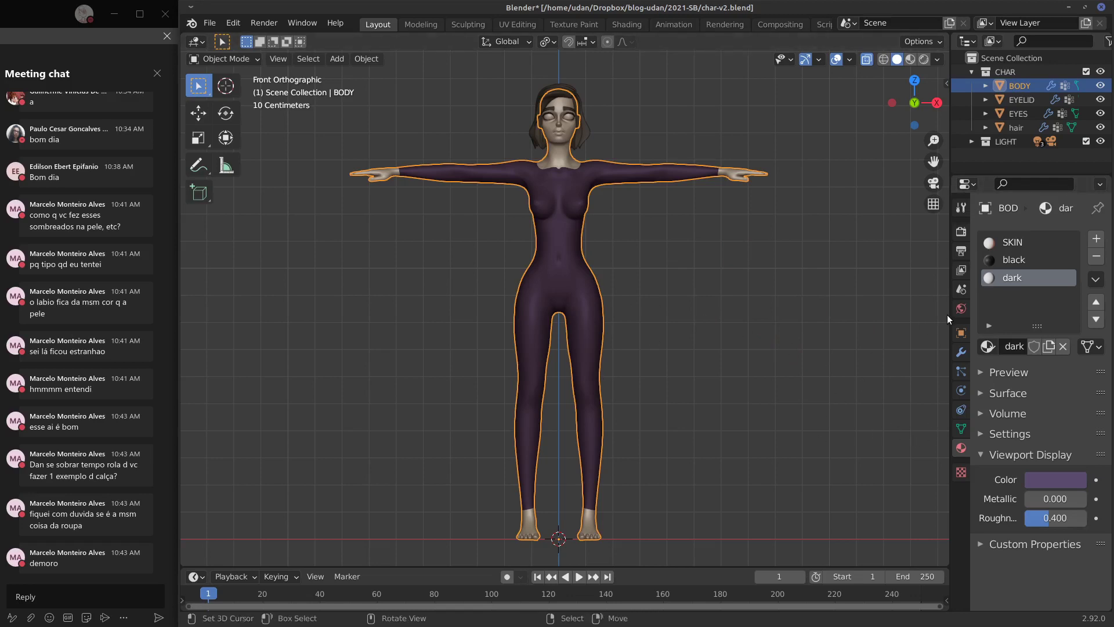
Step: Set the viewport to an orthographic front view and hide the hair object
mouse_move(782, 302)
shift+middle_down()
mouse_move(810, 297)
mouse_move(796, 313)
shift+middle_up()
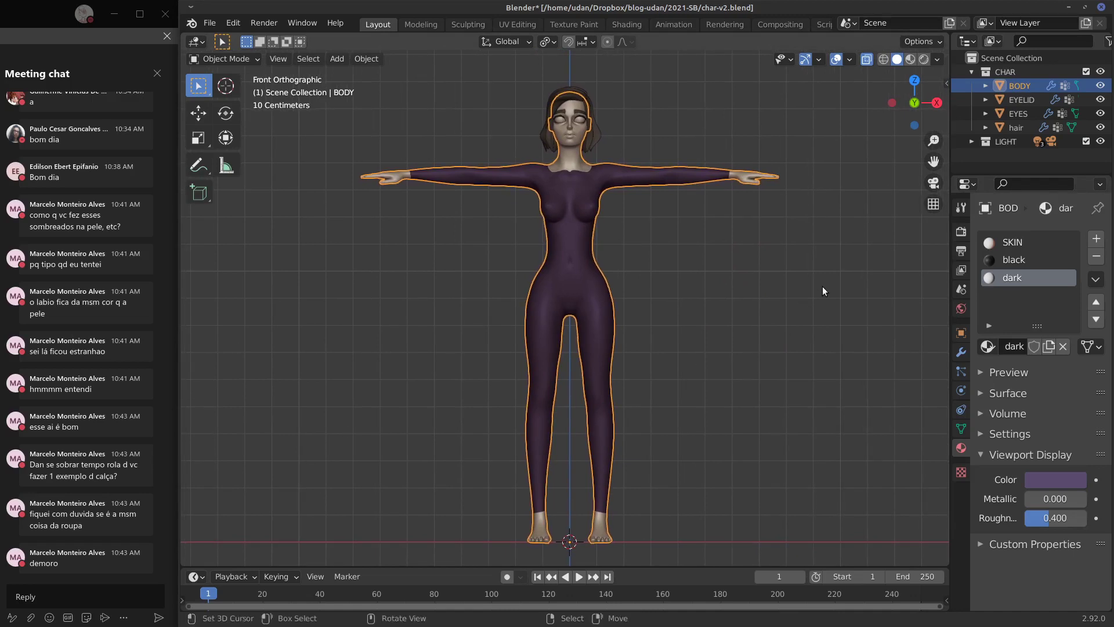
mouse_move(688, 281)
middle_down()
mouse_move(561, 265)
mouse_move(663, 298)
mouse_move(675, 285)
middle_up()
click(279, 58)
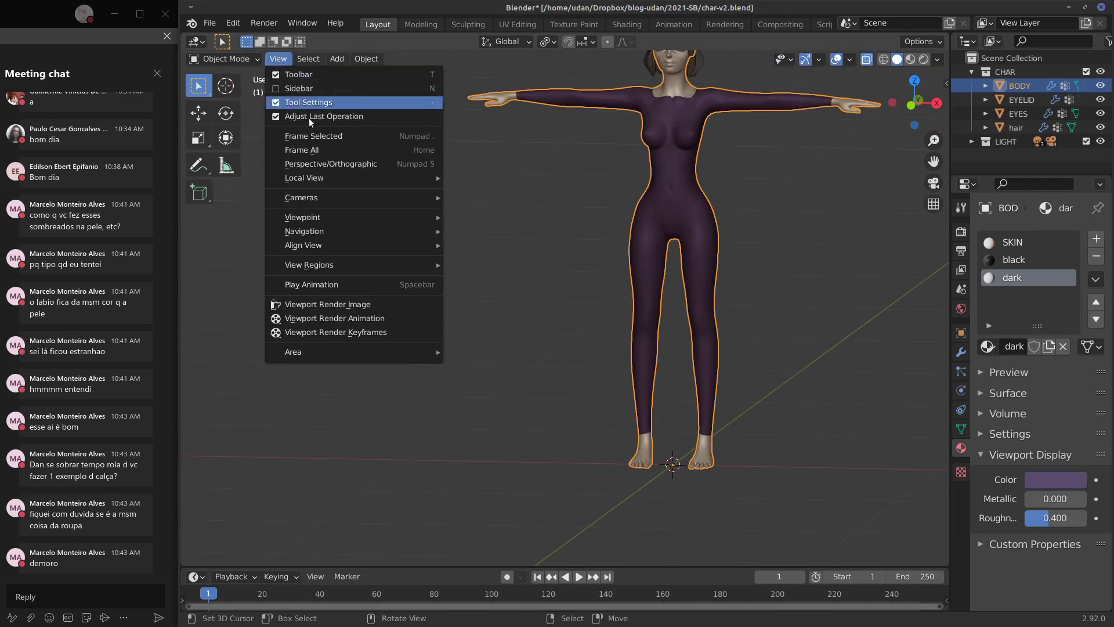
click(360, 151)
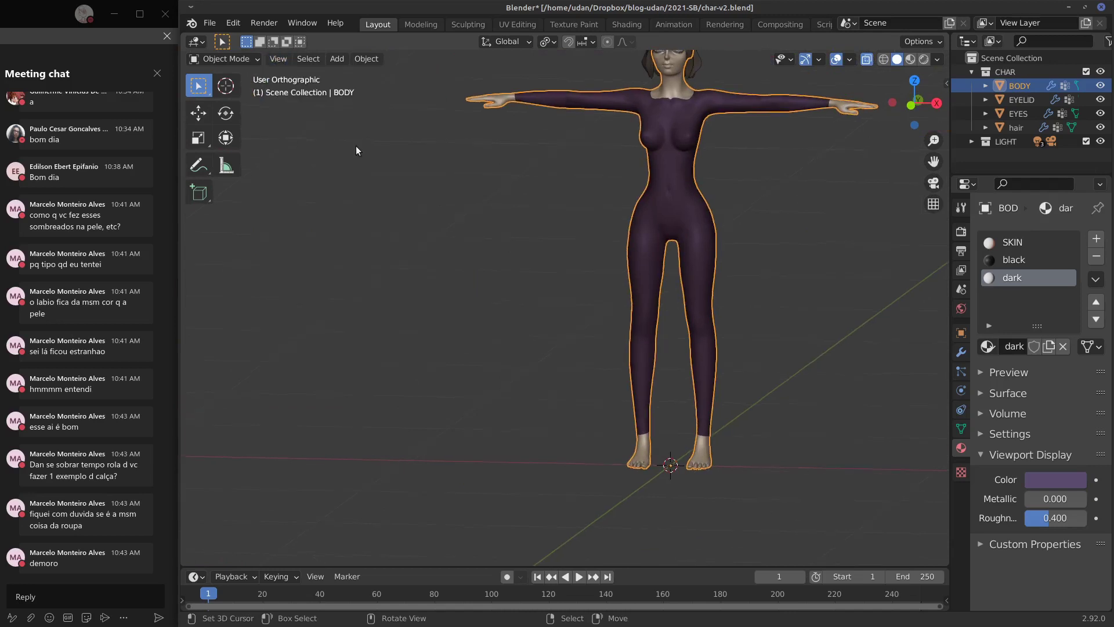
middle_drag(792, 291, 684, 322)
key(KP_1)
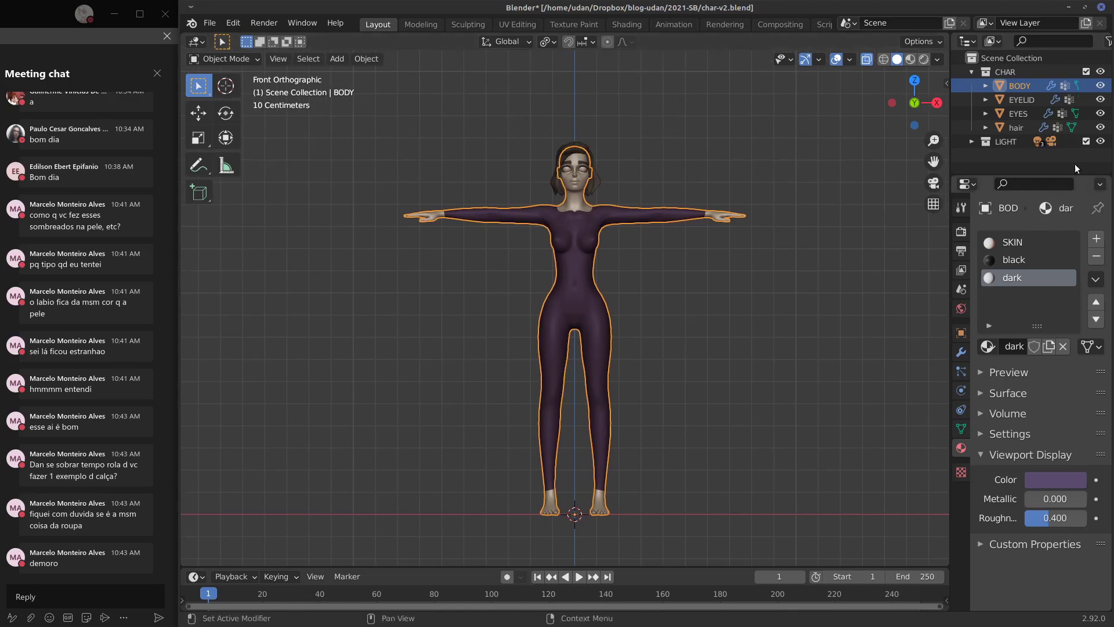
click(1101, 127)
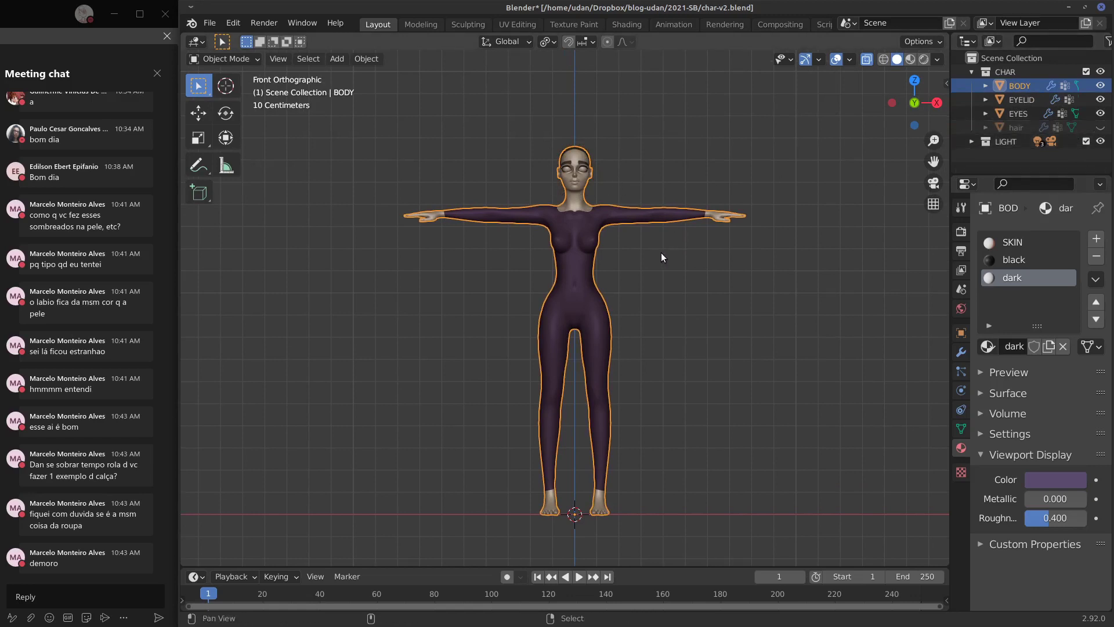
shift+middle_drag(661, 253, 640, 253)
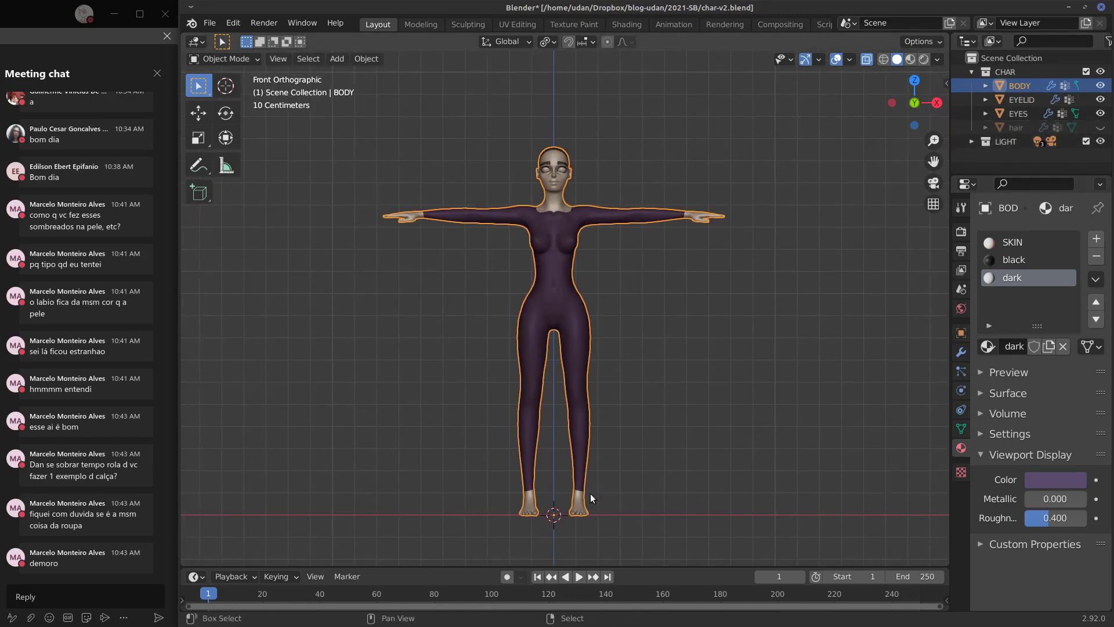
Step: Add a 2 m plane at the origin and move it about 1.8 m up and 0.5 m toward the character's front
key(shift+a)
click(647, 344)
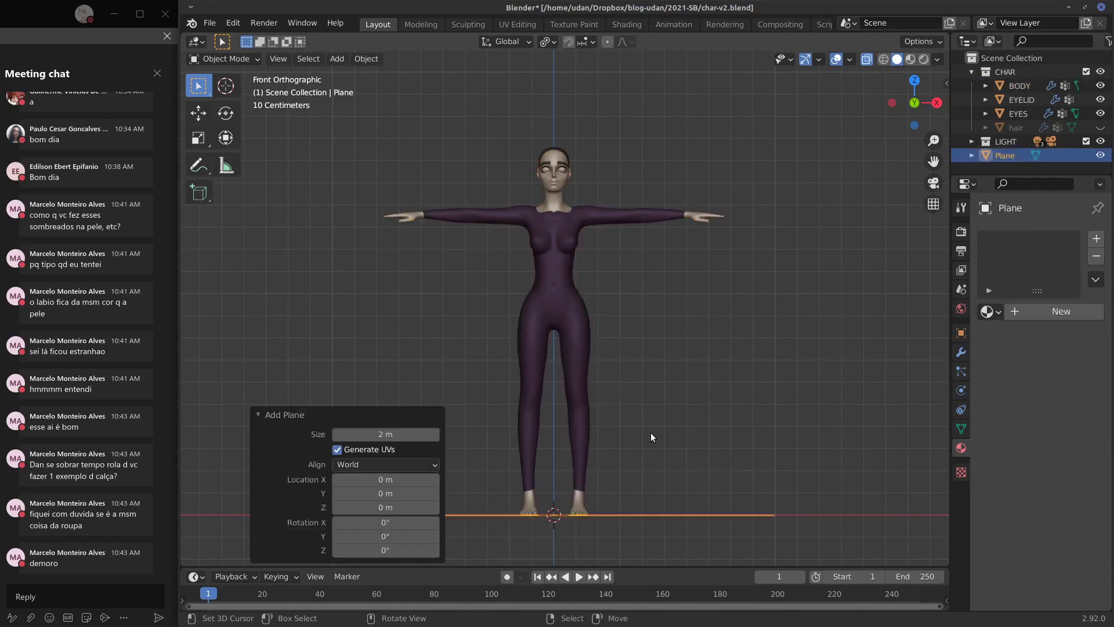
click(263, 415)
middle_drag(524, 412, 601, 488)
key(KP_3)
key(g)
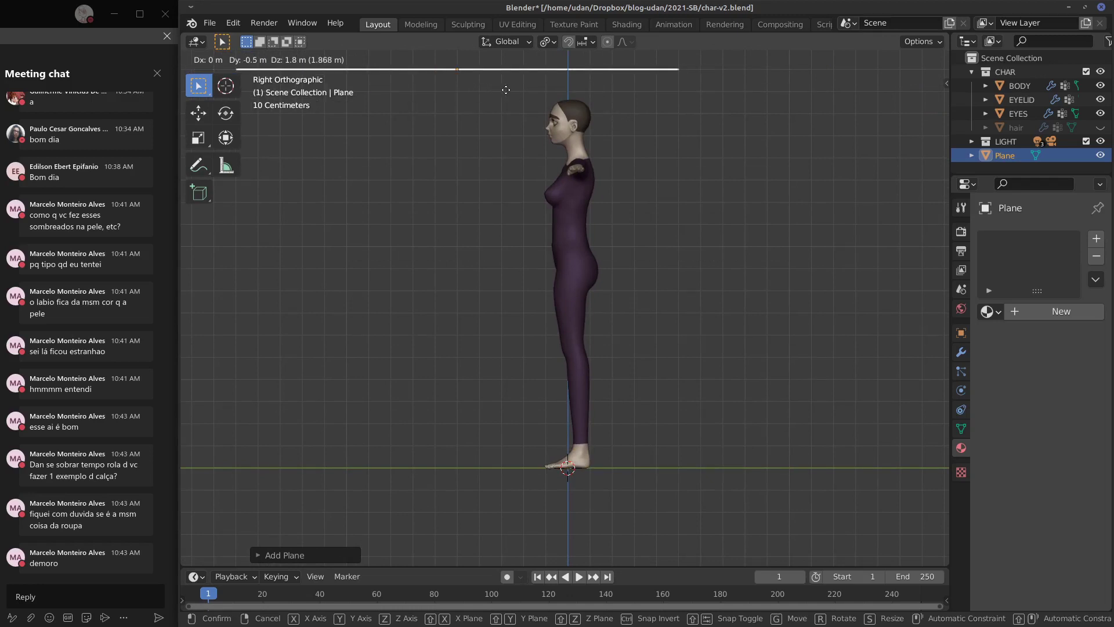
click(498, 94)
Step: Enter Edit Mode on the plane in top view and select its back corner vertex on the negative X side
middle_drag(496, 112, 632, 201)
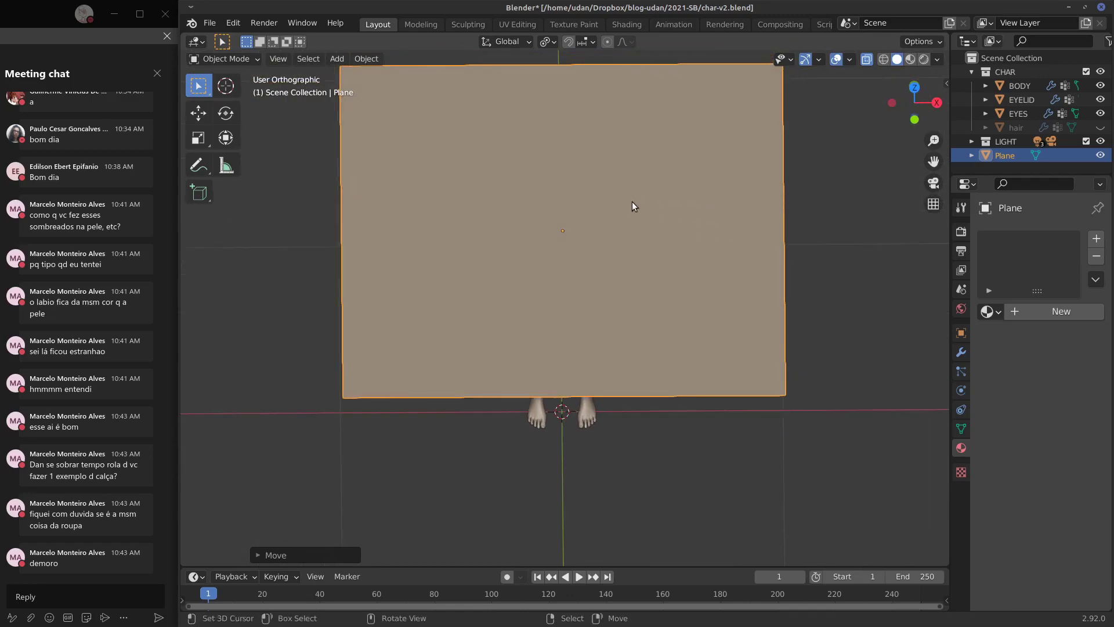
key(KP_7)
key(Tab)
shift+middle_drag(650, 290, 694, 196)
click(272, 59)
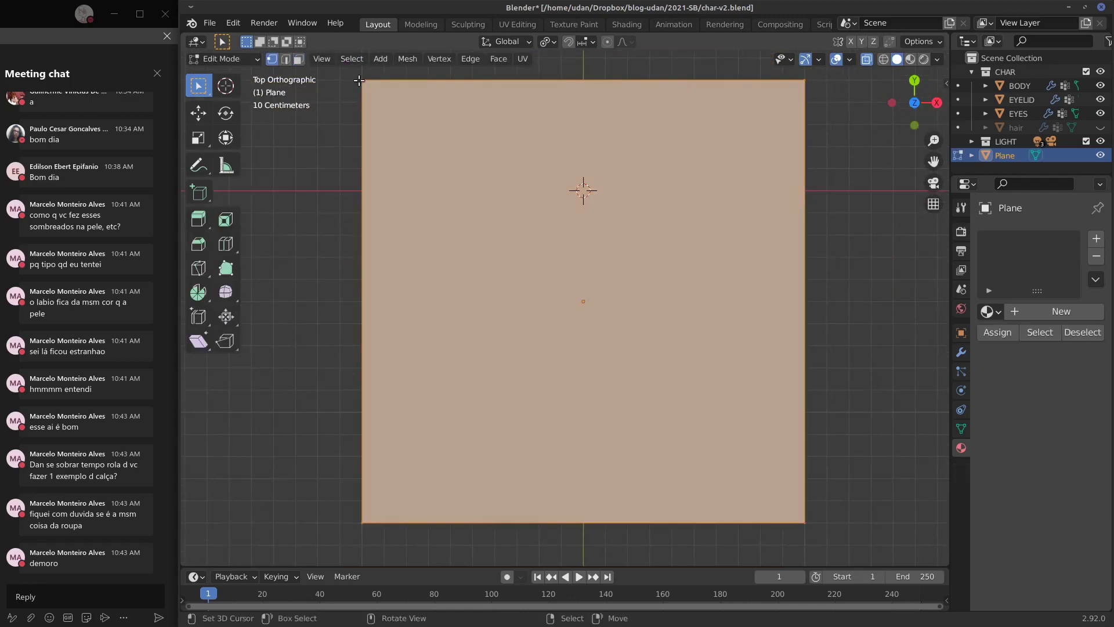
click(362, 80)
shift+middle_drag(425, 142, 443, 265)
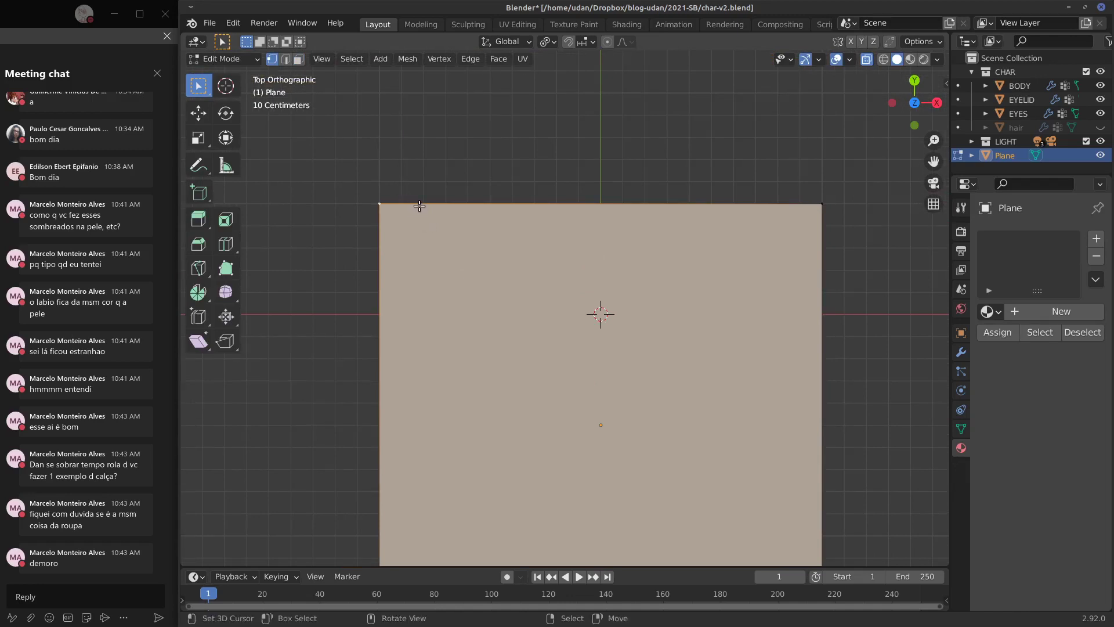
Step: Annotate the plane's back edge by circling its two corner vertices and tracing the line between them
mouse_move(406, 154)
mouse_down()
mouse_move(383, 175)
mouse_move(419, 170)
mouse_up()
ctrl+drag(507, 155, 378, 154)
drag(370, 201, 816, 194)
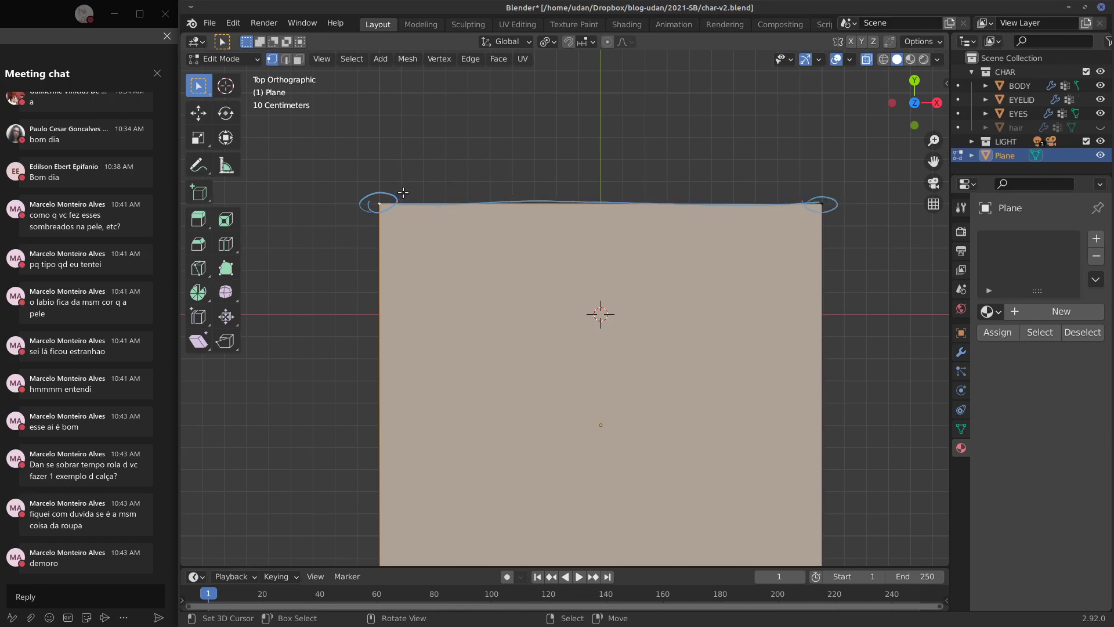
mouse_move(428, 186)
mouse_down()
mouse_move(669, 175)
mouse_move(604, 202)
mouse_move(811, 200)
mouse_move(416, 202)
mouse_move(509, 199)
mouse_up()
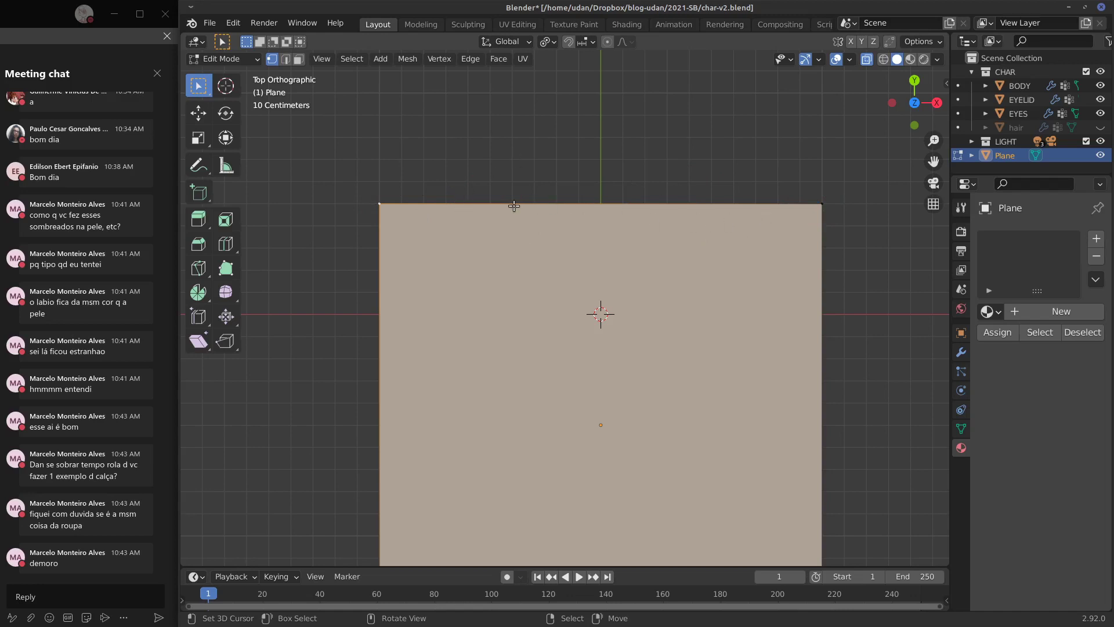
Step: Sketch a freehand S-curve starting at the plane's back corner vertex, and erase it
drag(385, 196, 422, 193)
drag(507, 202, 503, 204)
mouse_move(383, 203)
mouse_down()
mouse_move(719, 148)
mouse_move(855, 152)
mouse_up()
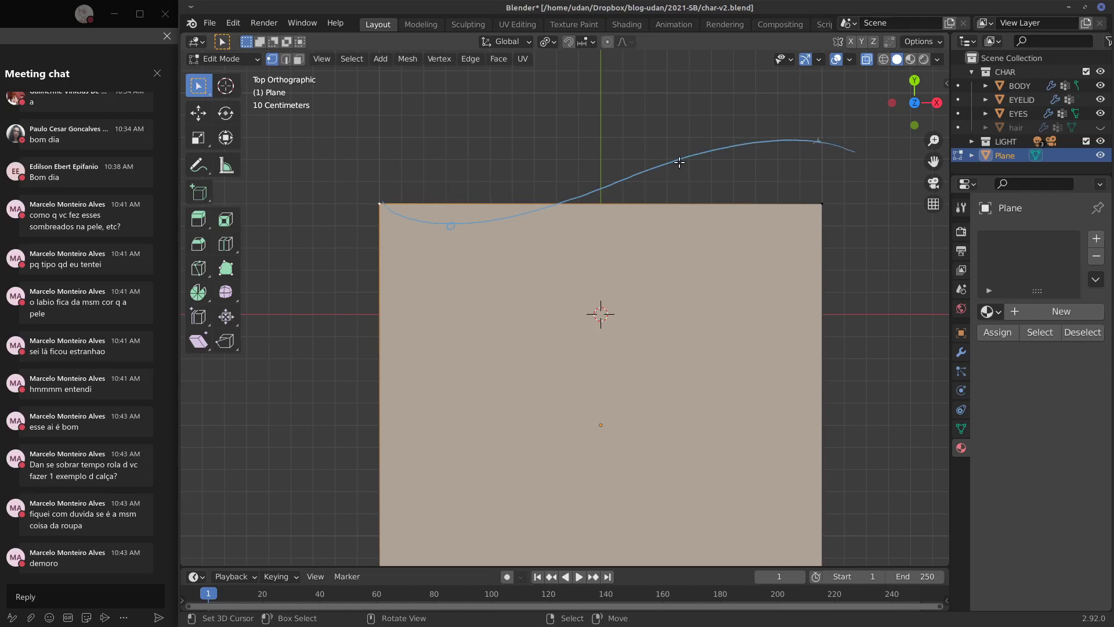
drag(680, 163, 676, 164)
mouse_move(356, 208)
right_down()
mouse_move(464, 222)
mouse_move(617, 174)
mouse_move(835, 144)
right_up()
key(a)
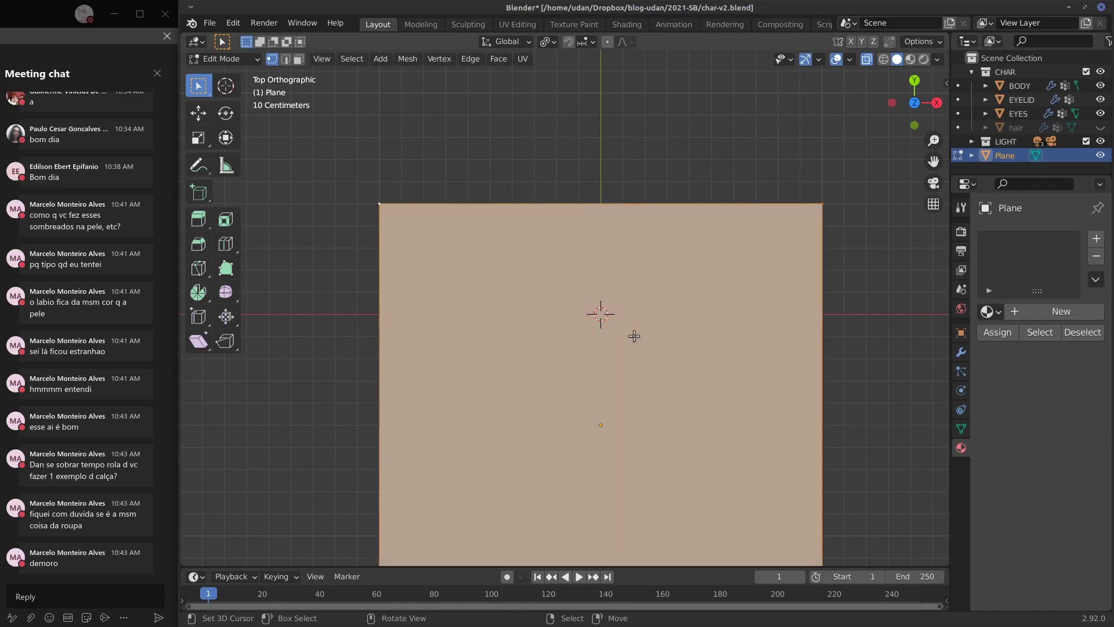
shift+middle_drag(650, 344, 629, 302)
key(e)
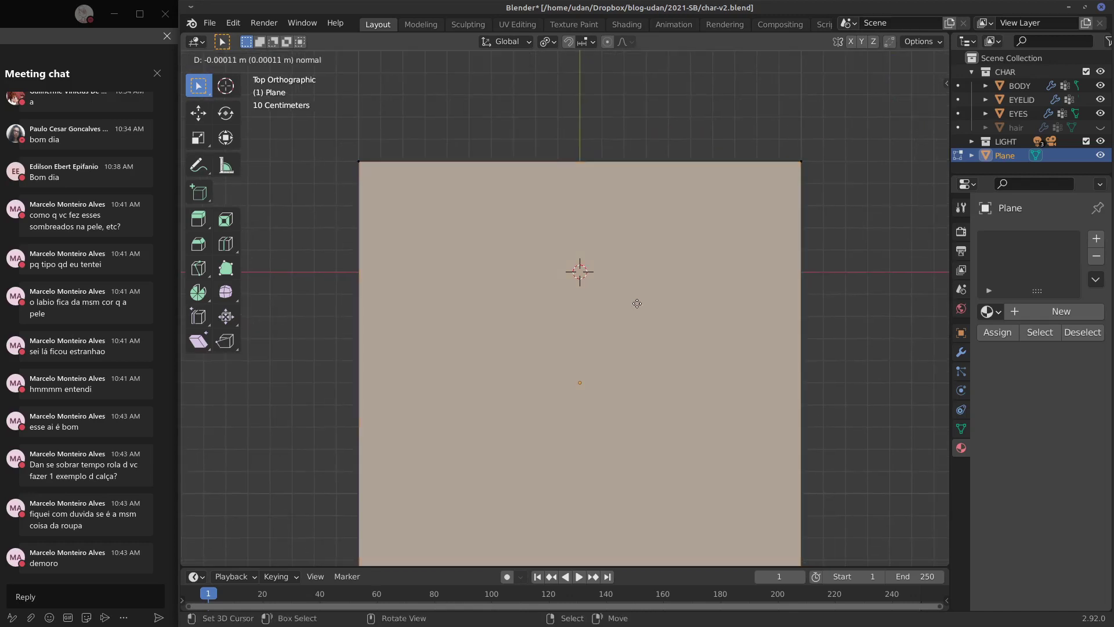
click(645, 306)
key(ctrl+z)
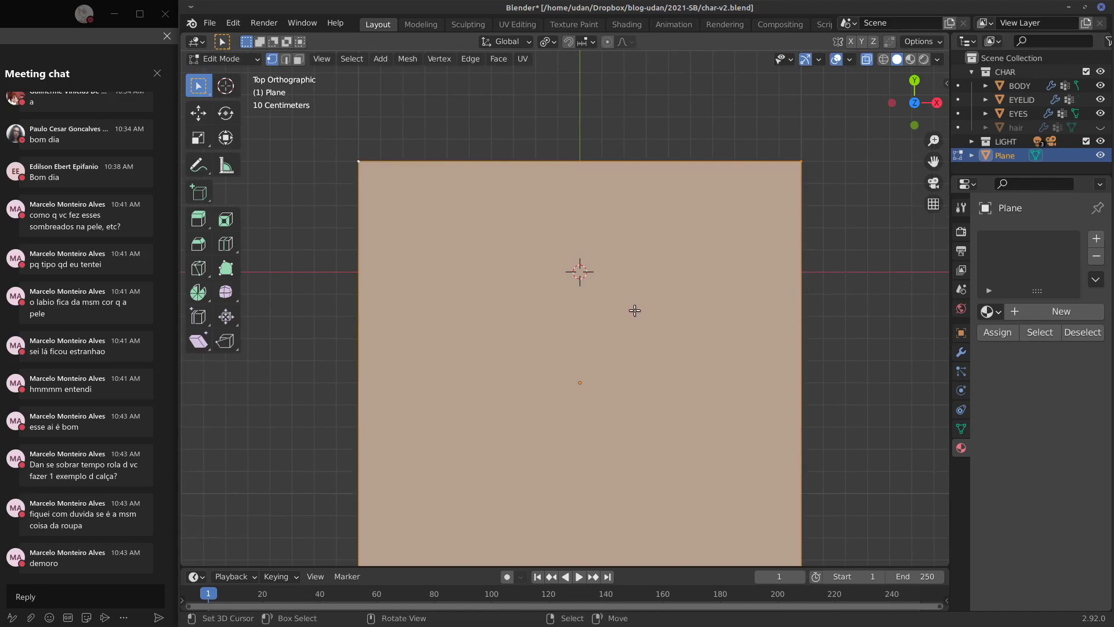
key(ctrl+z)
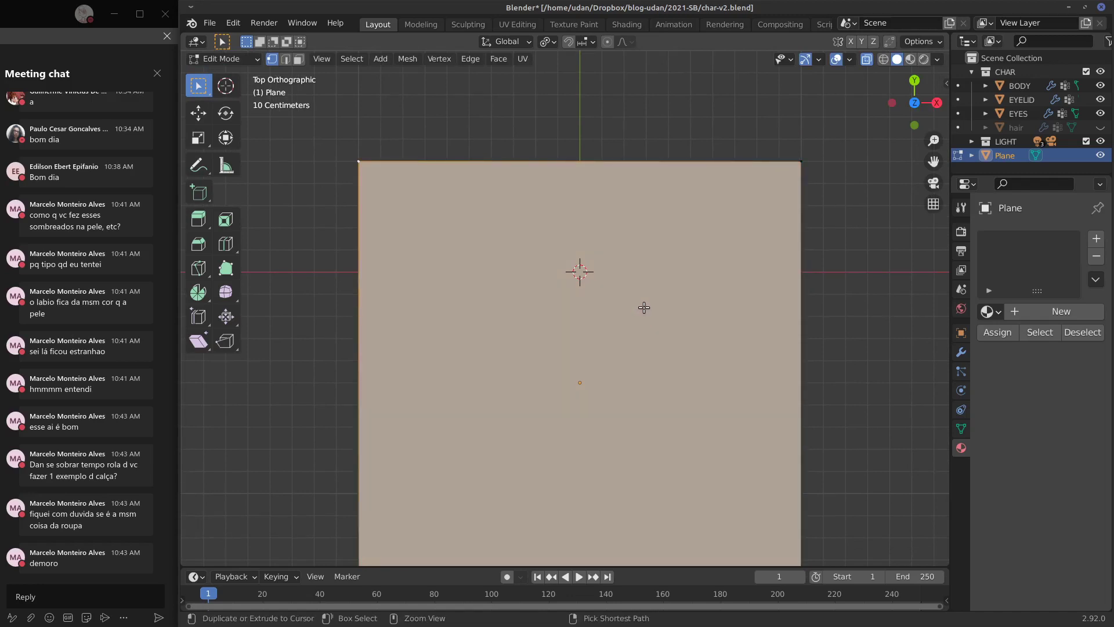
Step: Select all vertices of the plane and merge them by distance
key(alt+a)
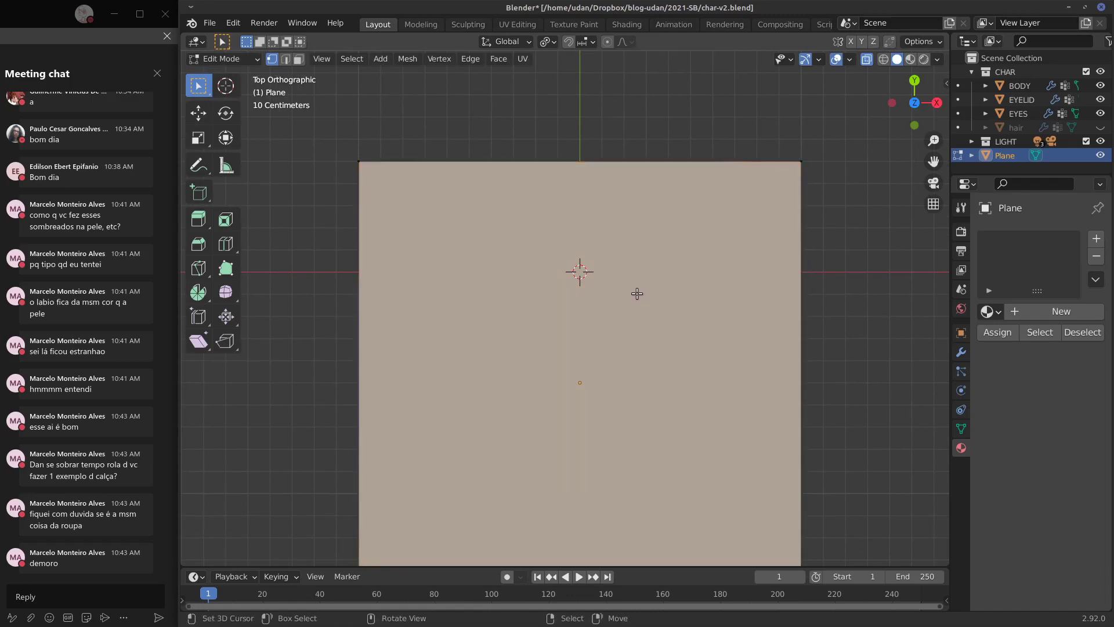
key(a)
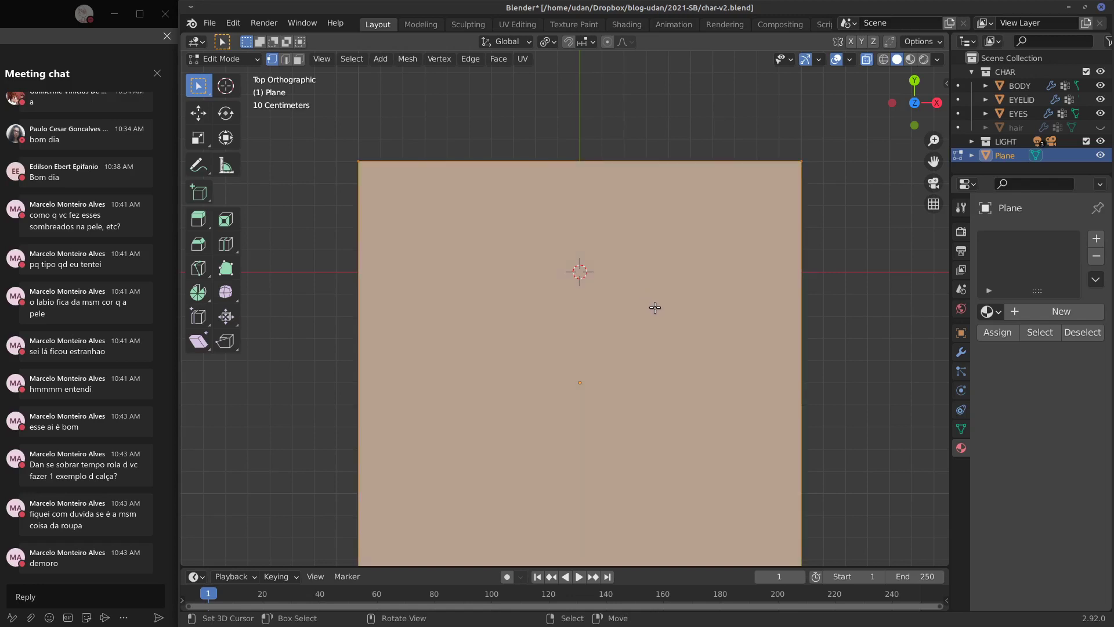
middle_drag(655, 308, 639, 276)
right_click(642, 334)
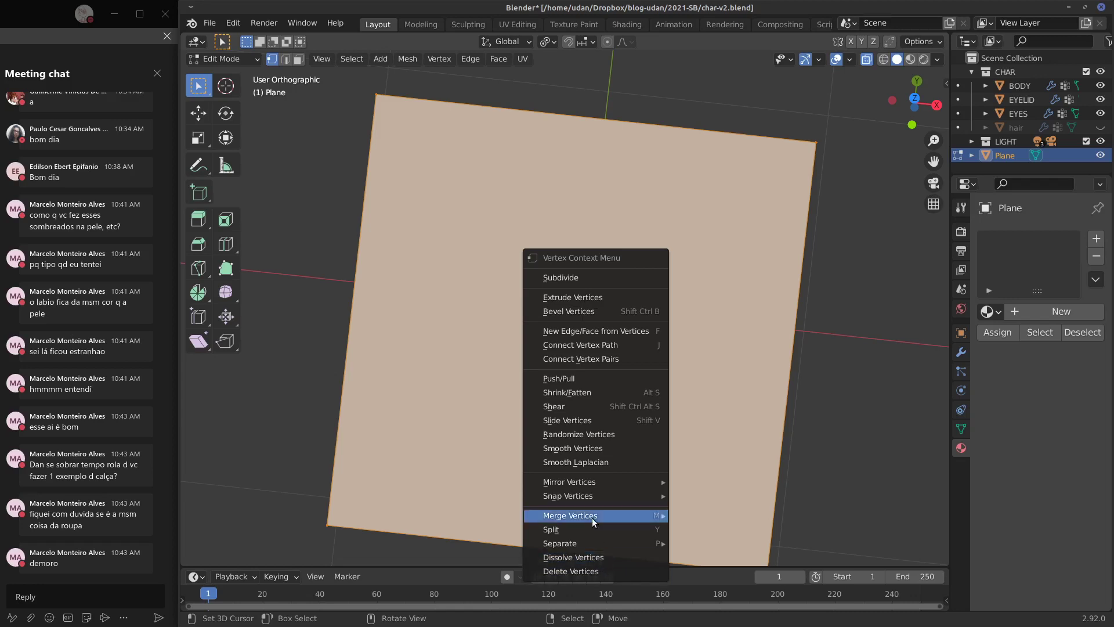
mouse_move(591, 516)
click(754, 564)
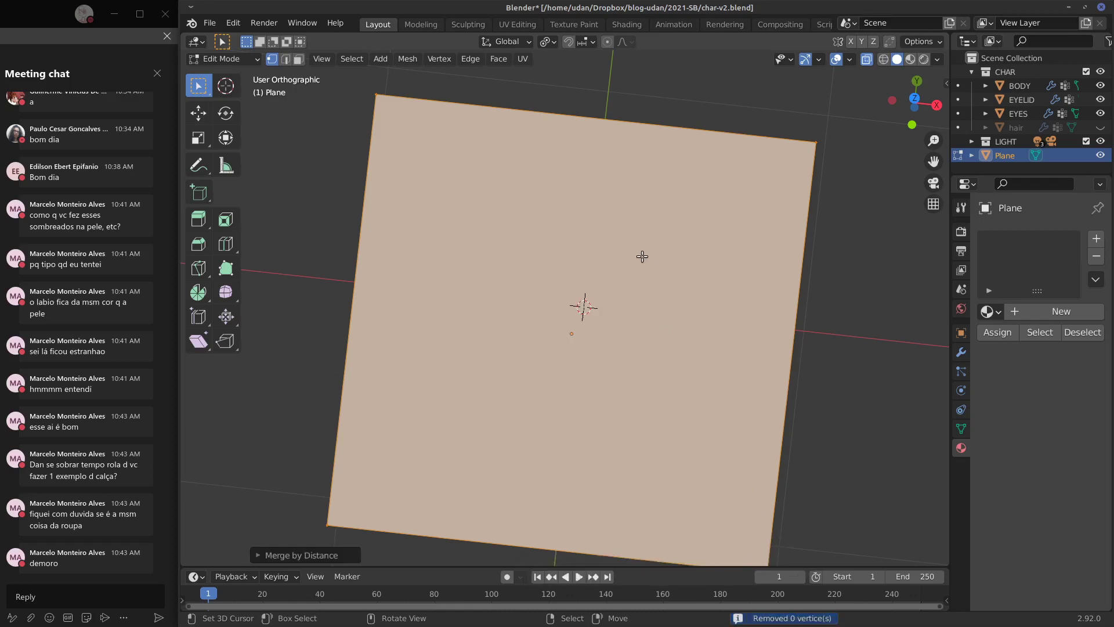
Step: Subdivide the plane with 20 cuts, deselect its vertices and return to Object Mode
key(KP_7)
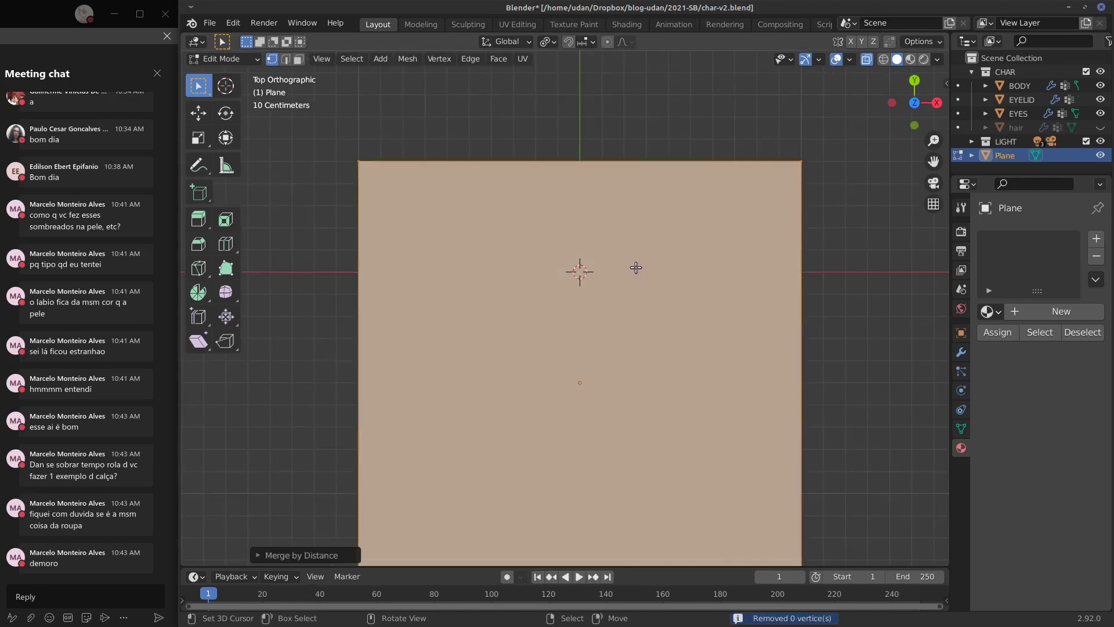
right_click(636, 267)
click(573, 51)
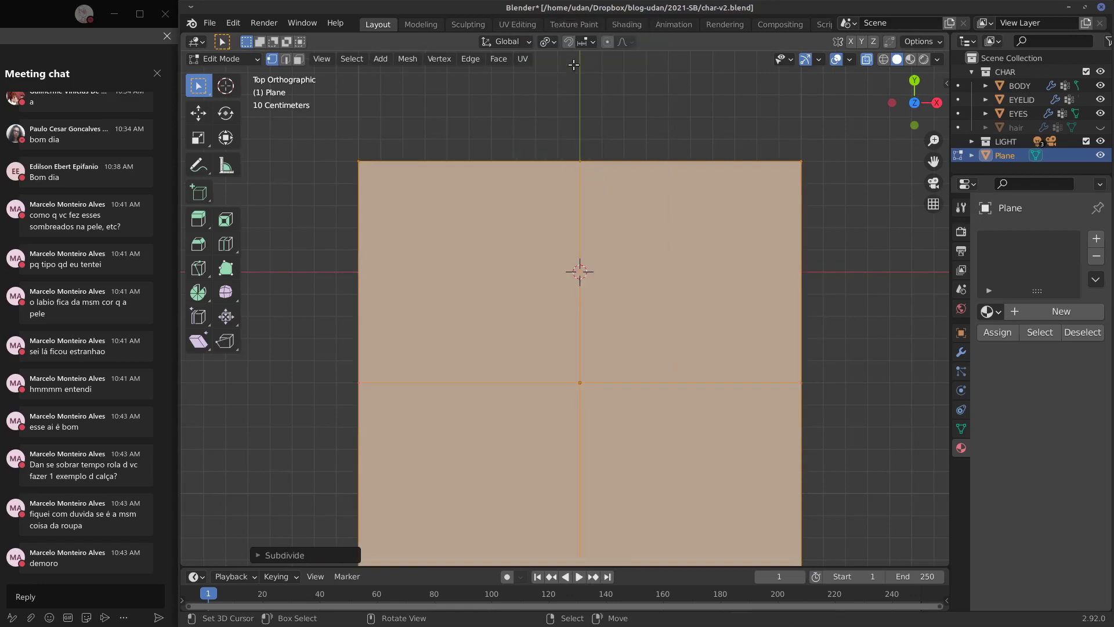
click(259, 555)
drag(342, 460, 618, 457)
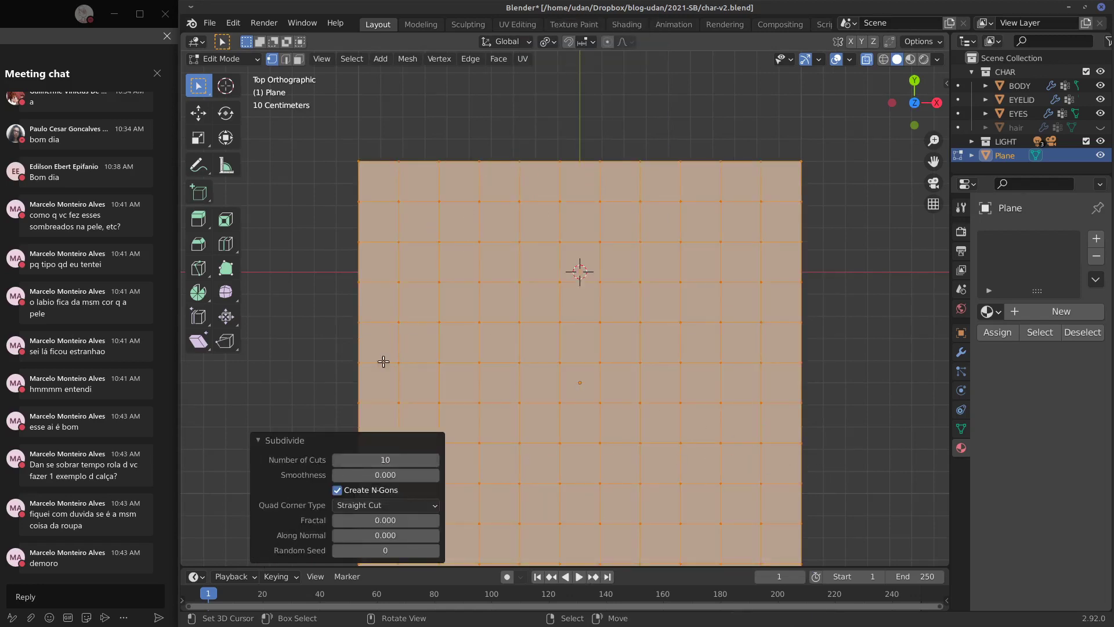
click(379, 459)
text(2)
key(Return)
click(281, 441)
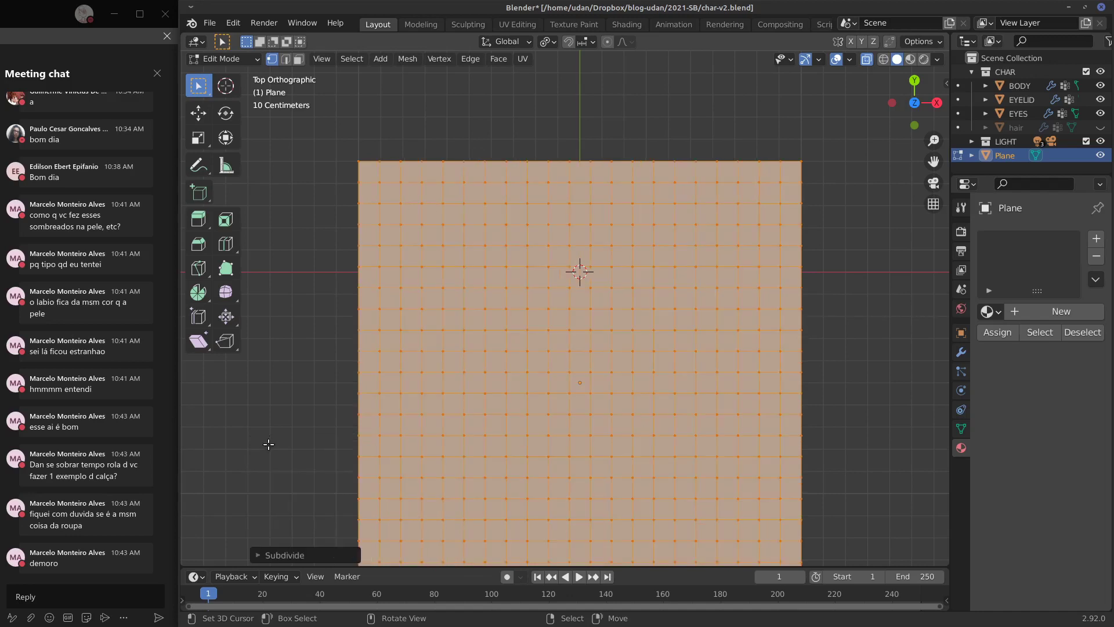
key(alt+a)
scroll(808, 391, up, 1)
key(Tab)
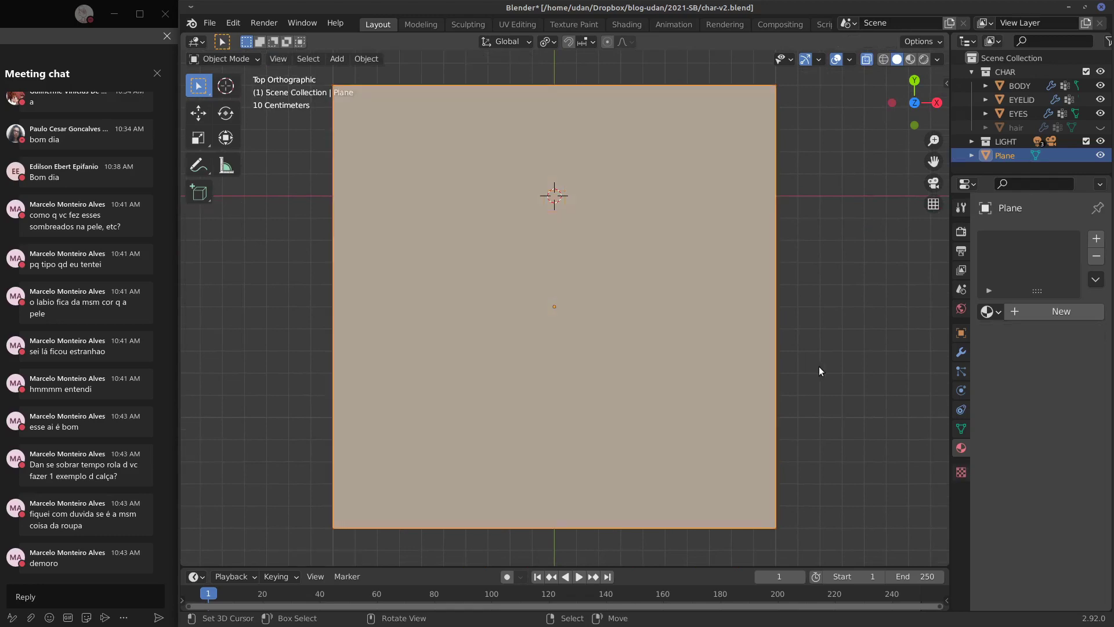
Step: Add a Cloth modifier to the subdivided plane from Edit Mode in front view
middle_drag(819, 367, 792, 365)
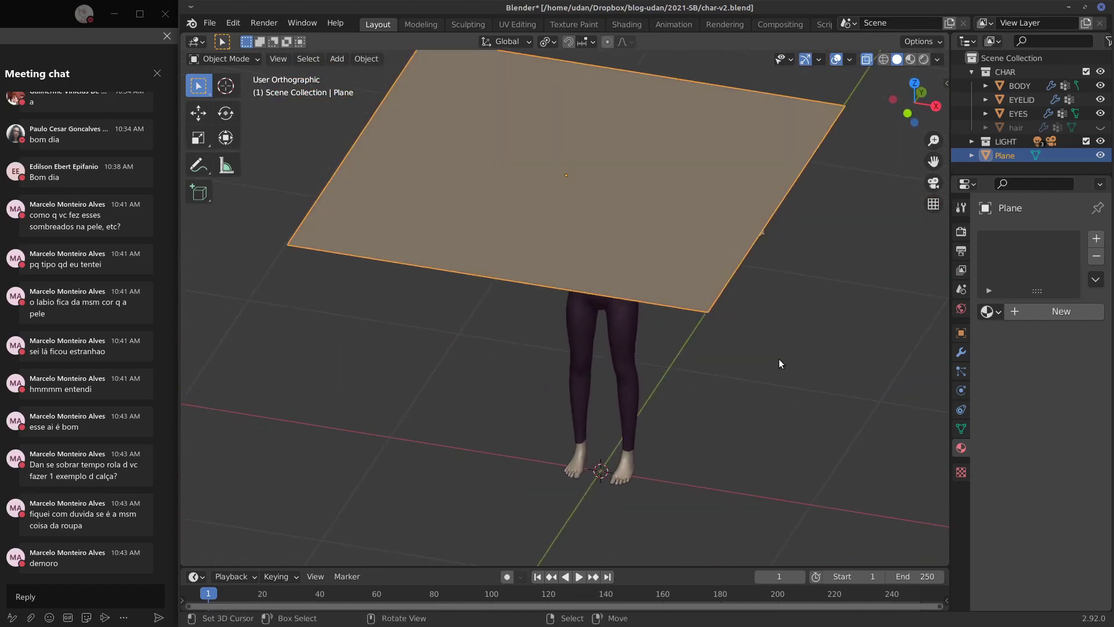
scroll(779, 363, down, 2)
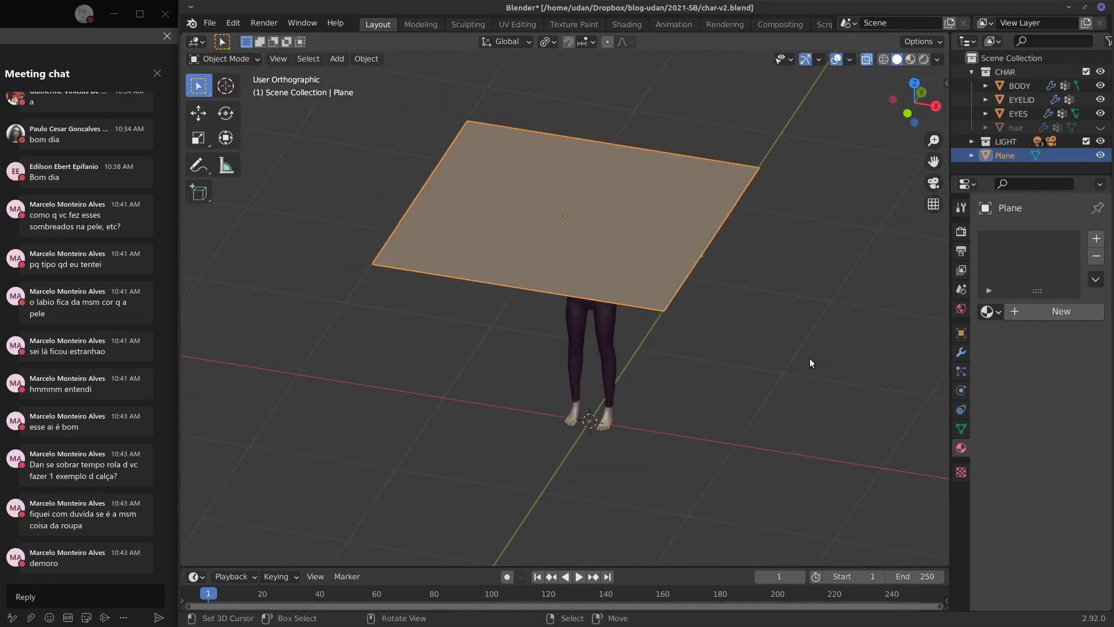
middle_drag(810, 358, 686, 301)
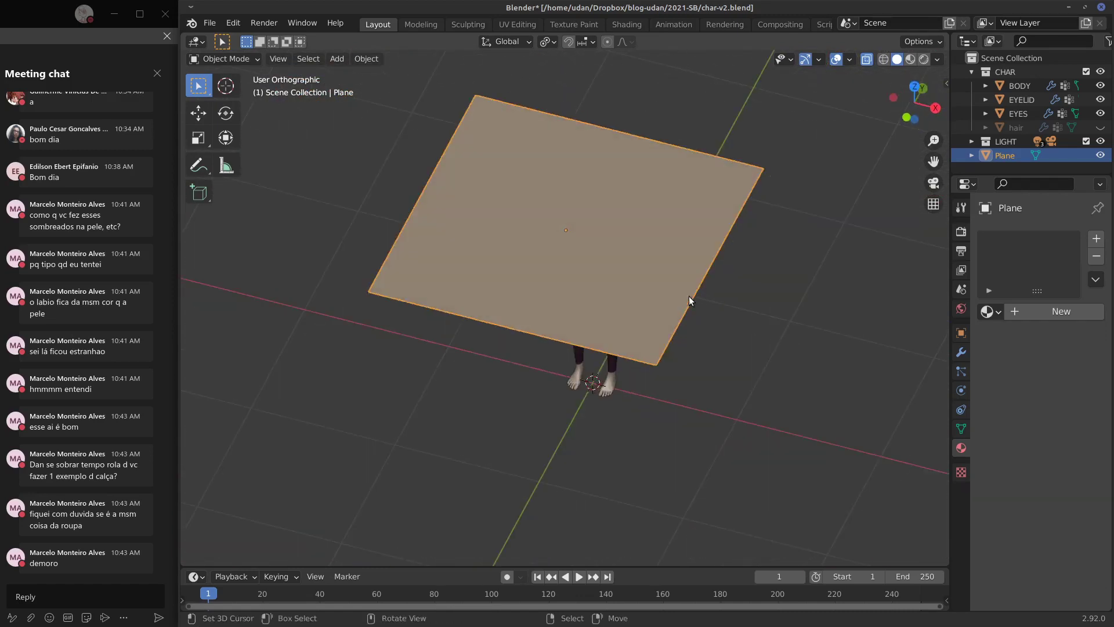
key(Tab)
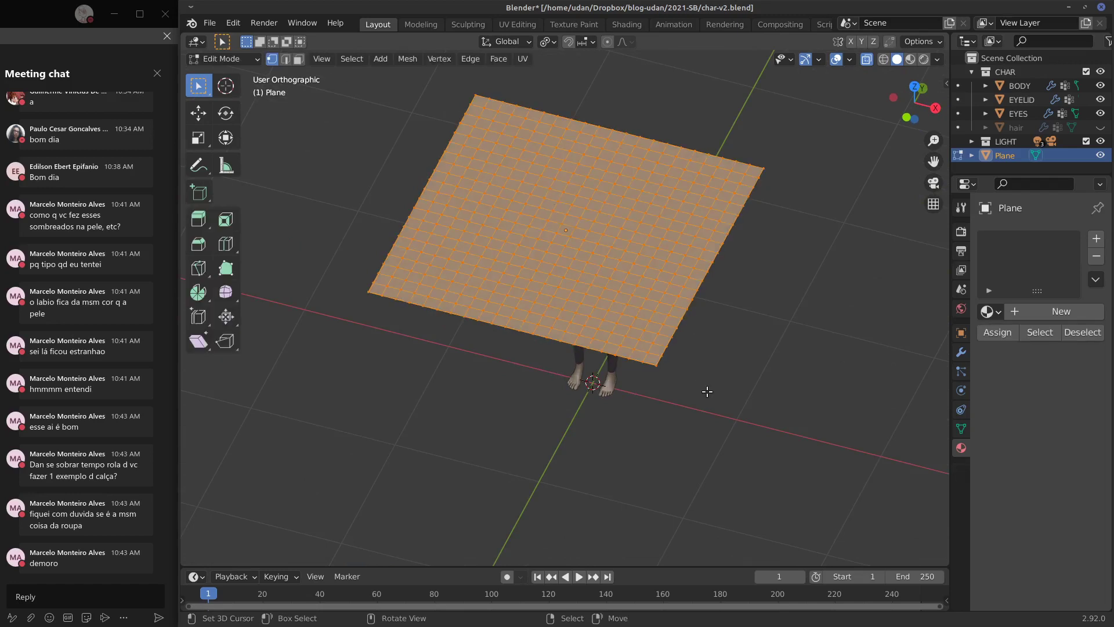
key(KP_1)
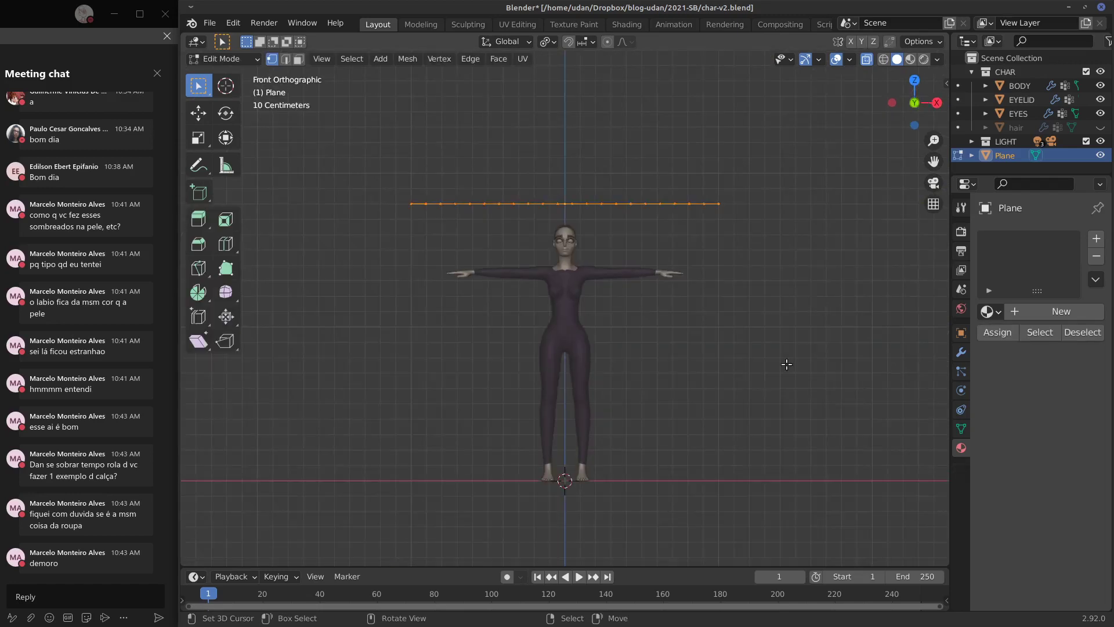
click(961, 353)
click(1045, 239)
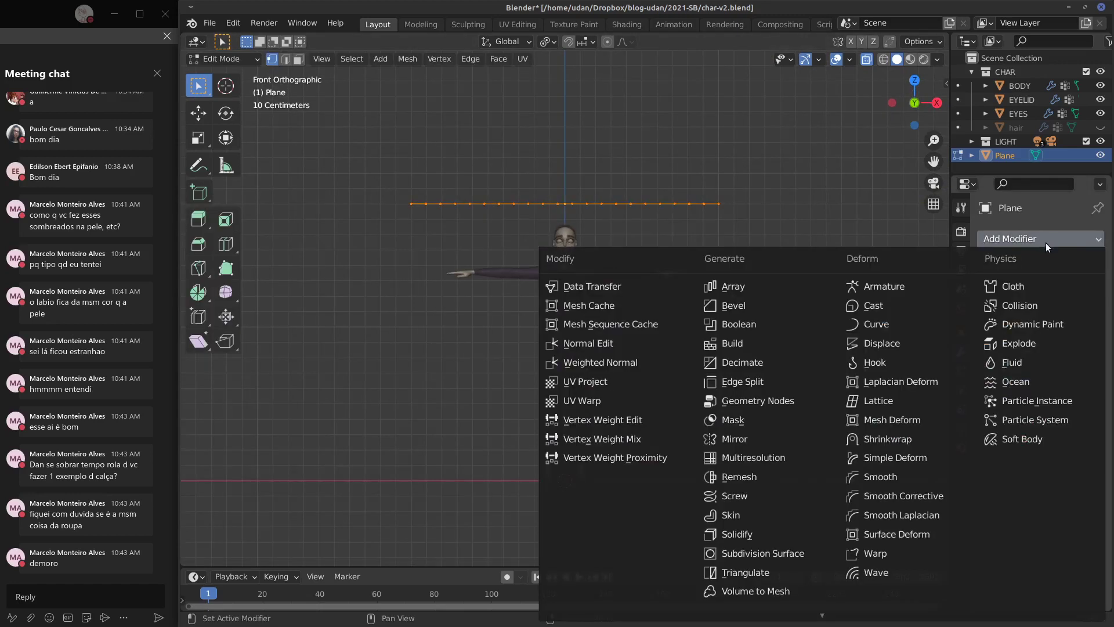
click(1018, 286)
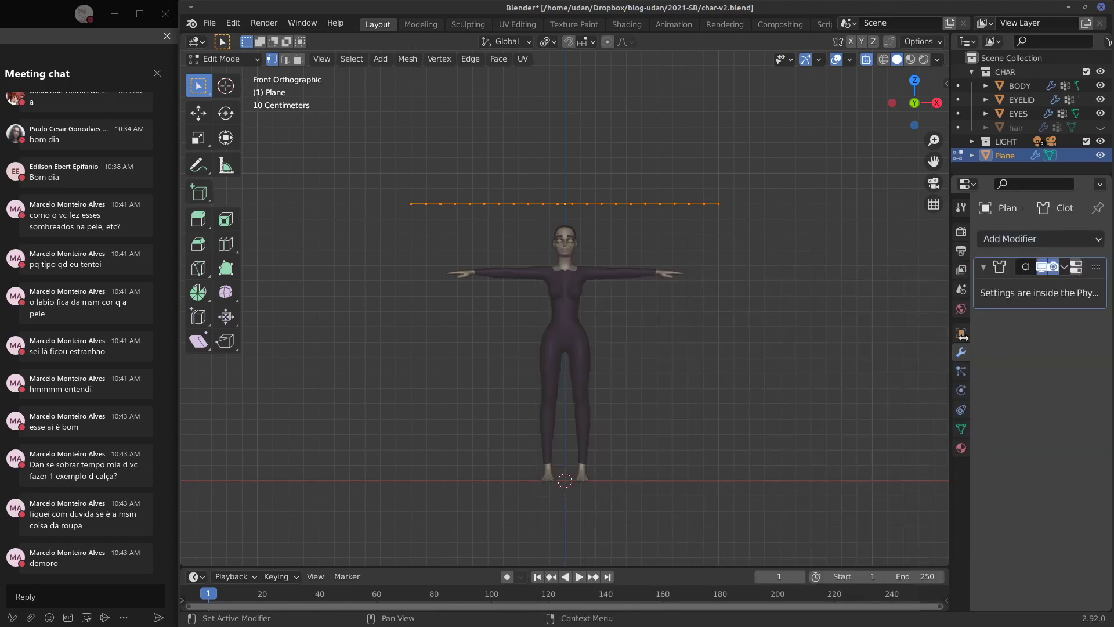
Step: Return to Object Mode and play the plane's cloth simulation several times, cancelling playback back to frame 1 each time
key(space)
key(Escape)
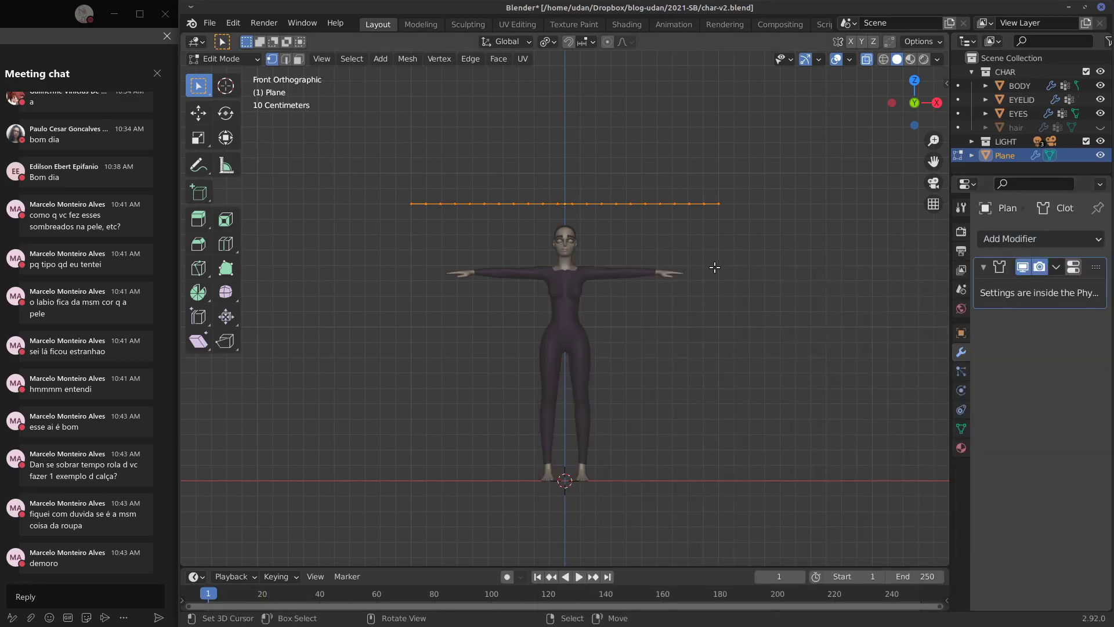
key(Tab)
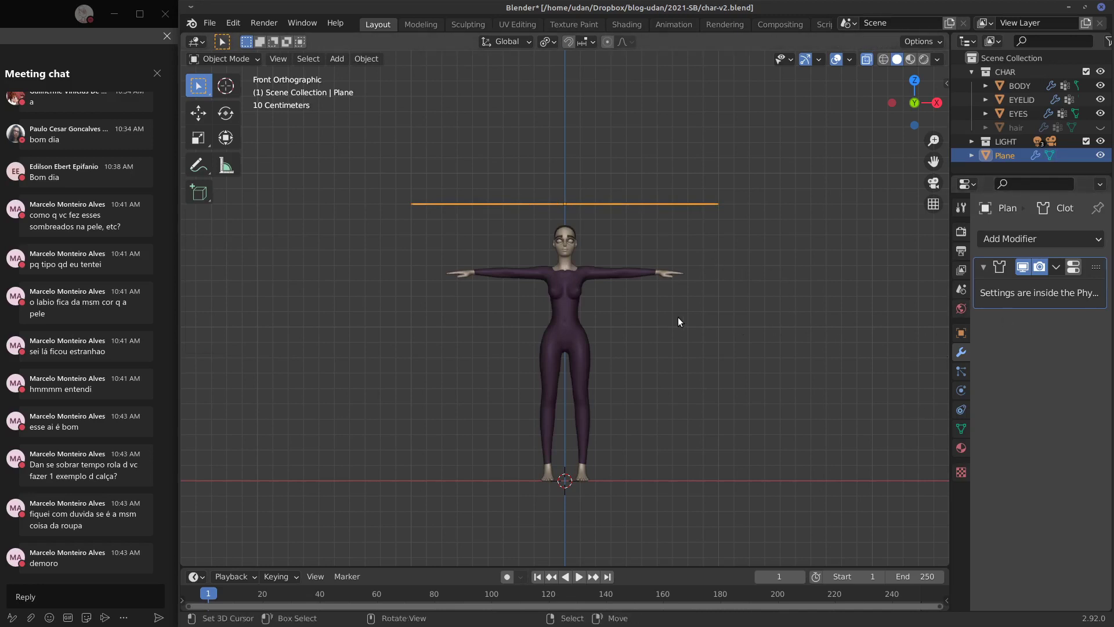
key(space)
key(Escape)
middle_drag(680, 321, 640, 344)
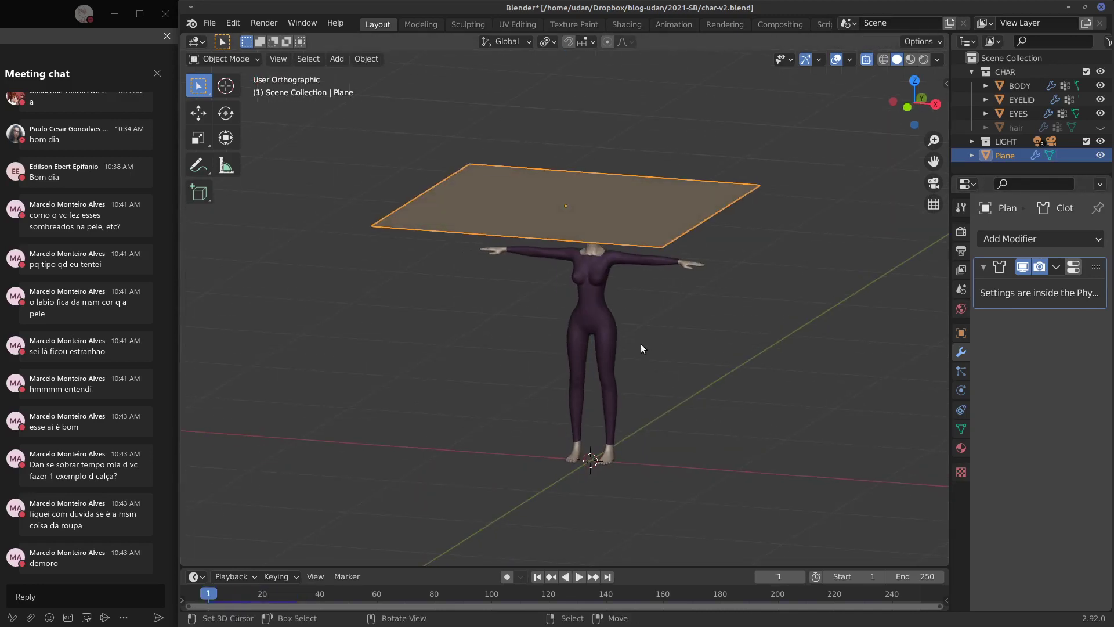
key(space)
key(Escape)
key(space)
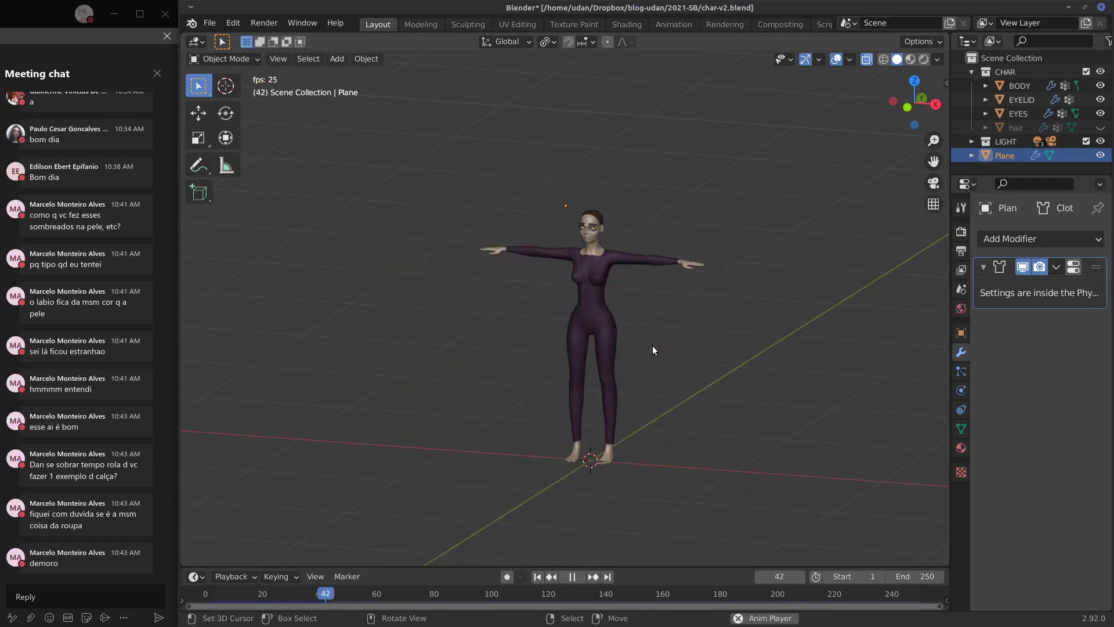
key(Escape)
key(space)
key(Escape)
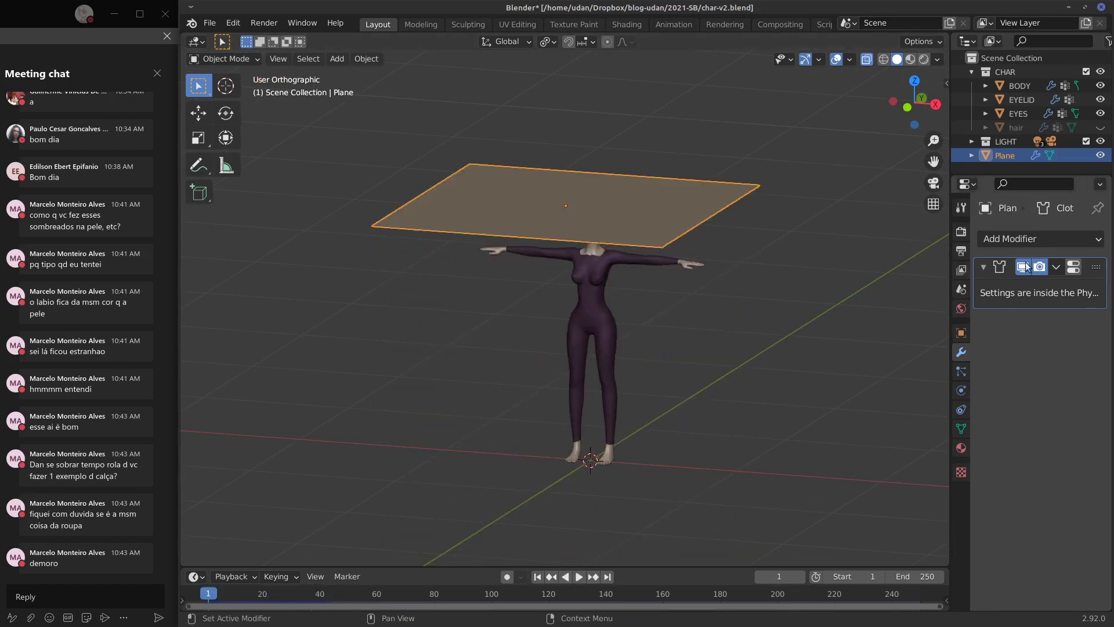
Step: Enlarge the Properties editor in both directions and show the plane's cloth settings in the physics properties
drag(949, 375, 915, 383)
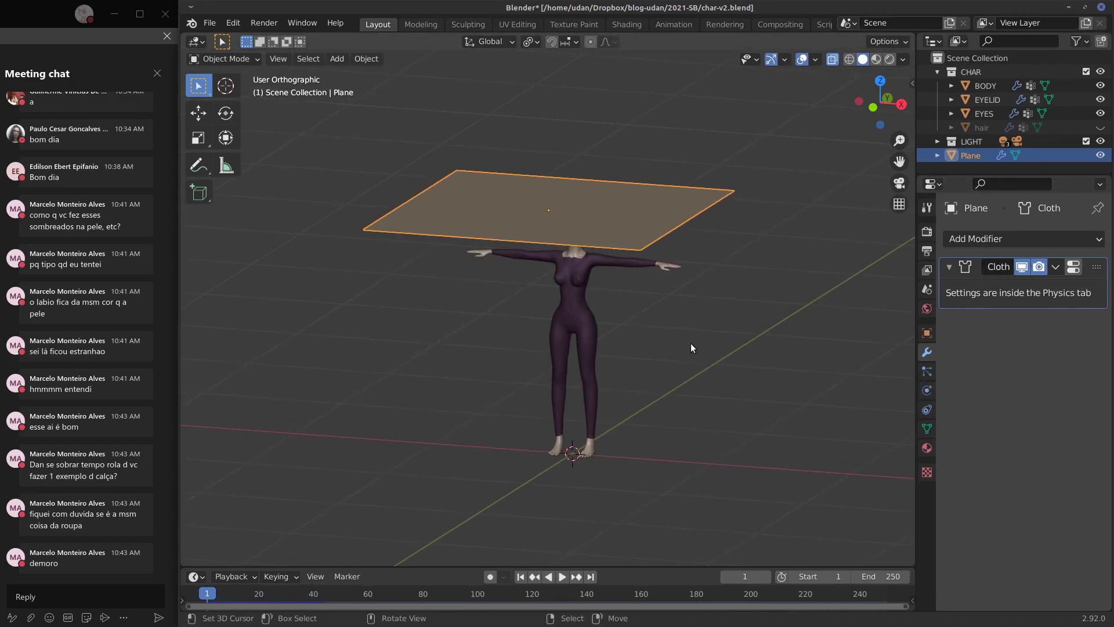
middle_drag(691, 344, 723, 336)
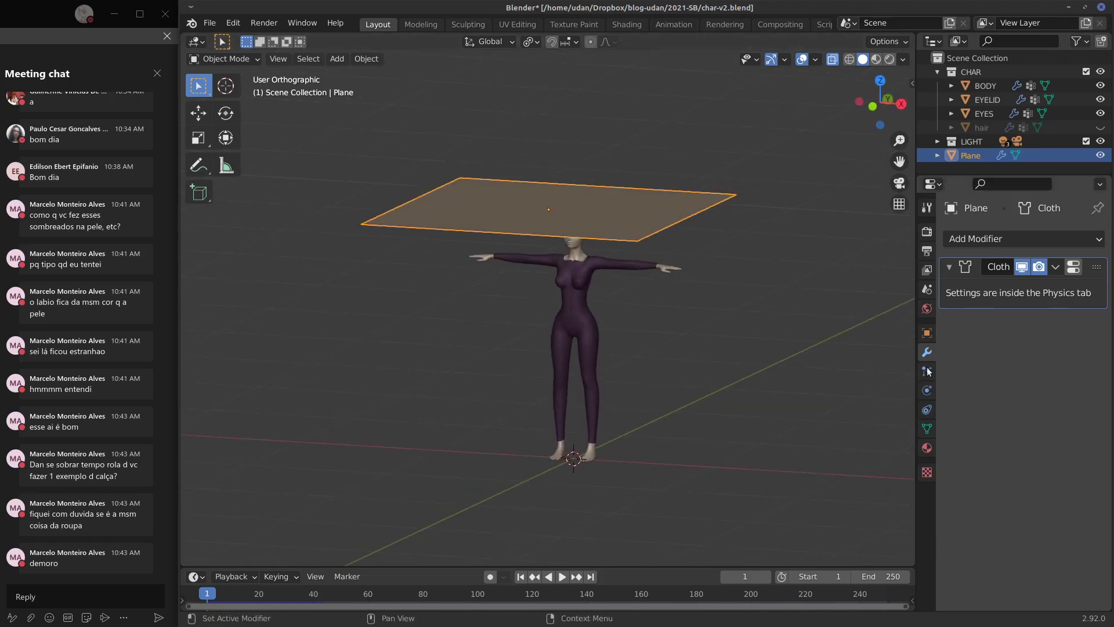
mouse_move(785, 356)
middle_down()
mouse_move(767, 353)
mouse_move(777, 351)
middle_up()
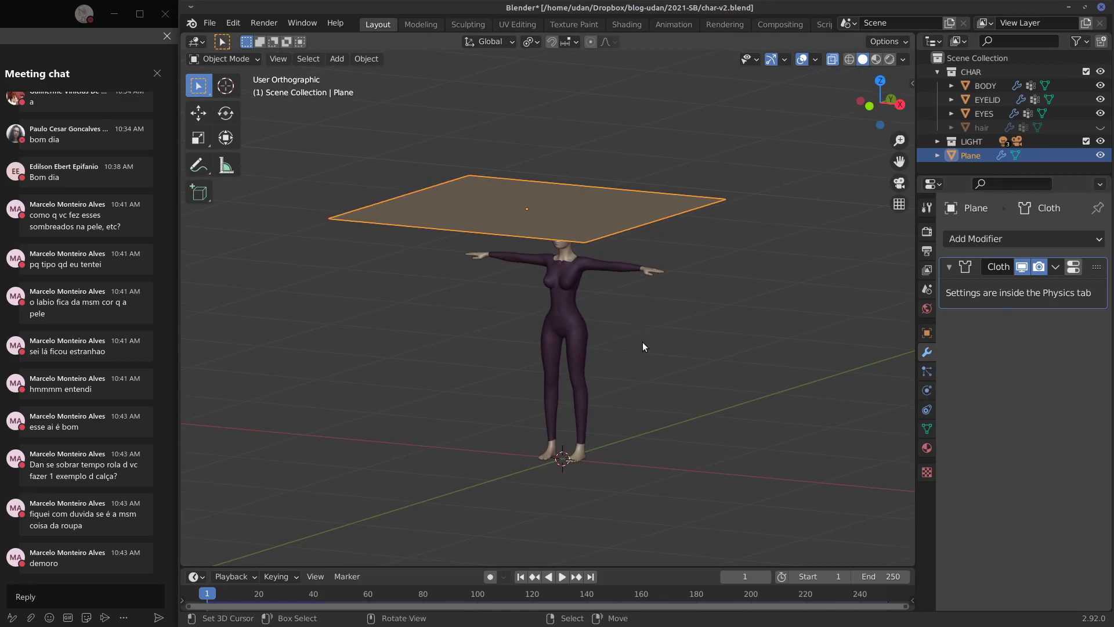
middle_drag(683, 336, 572, 250)
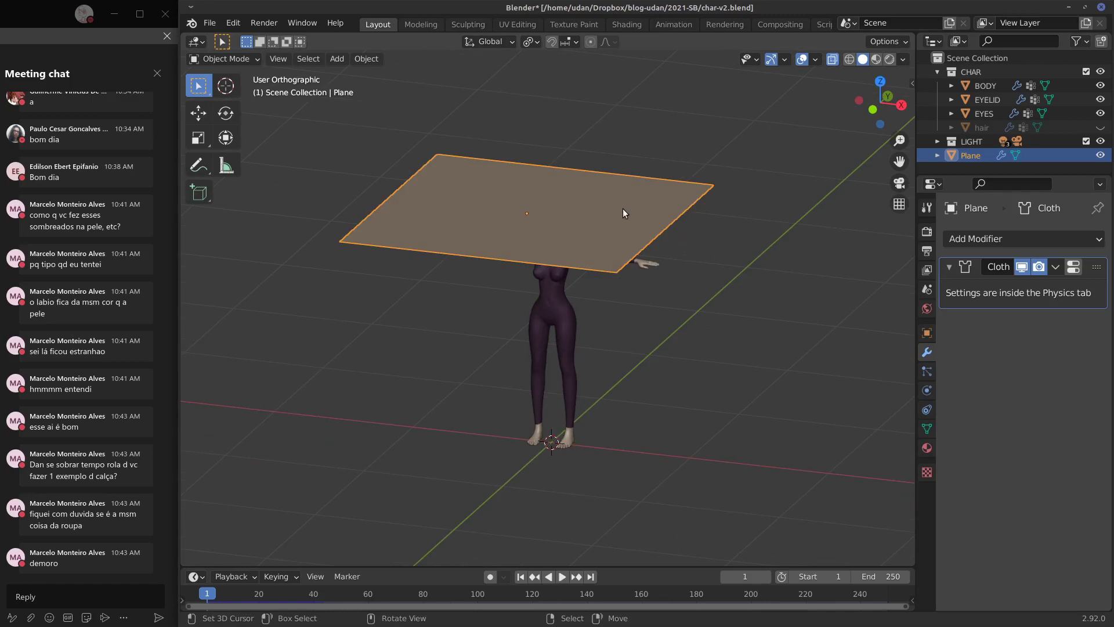
key(KP_1)
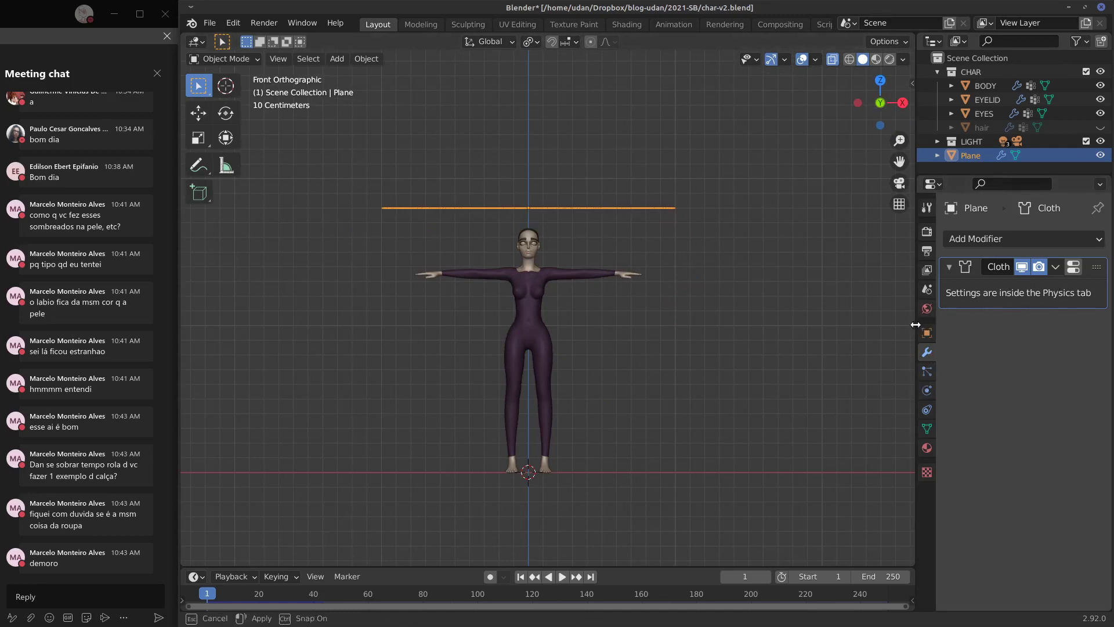
drag(915, 324, 883, 324)
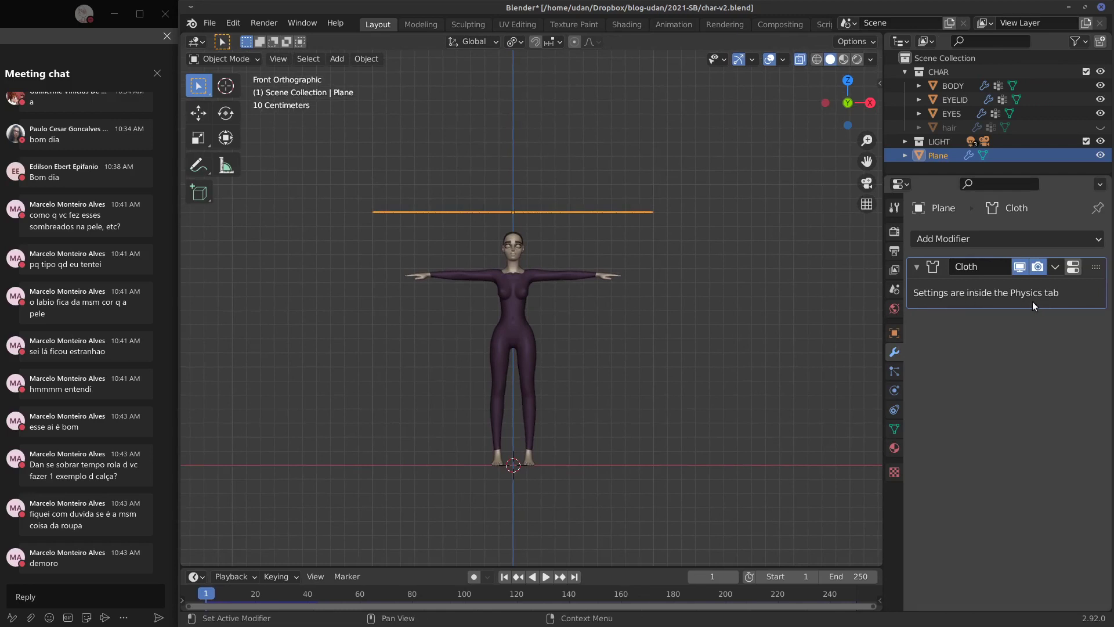
mouse_move(767, 398)
mouse_down()
mouse_move(860, 391)
mouse_move(860, 400)
mouse_up()
click(1074, 268)
click(894, 390)
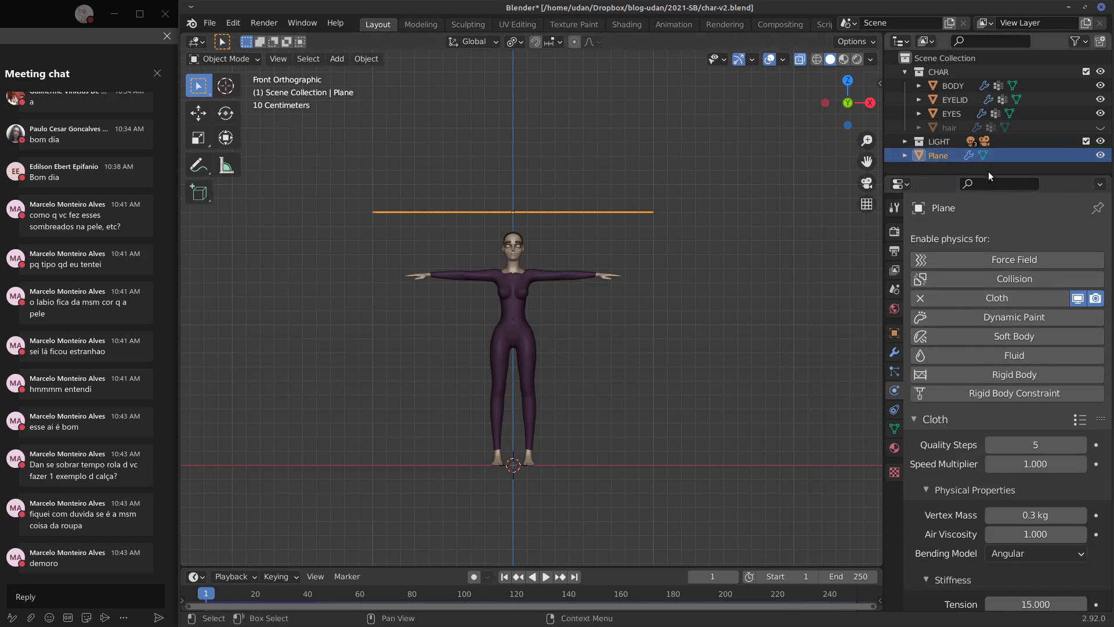
drag(991, 172, 1005, 79)
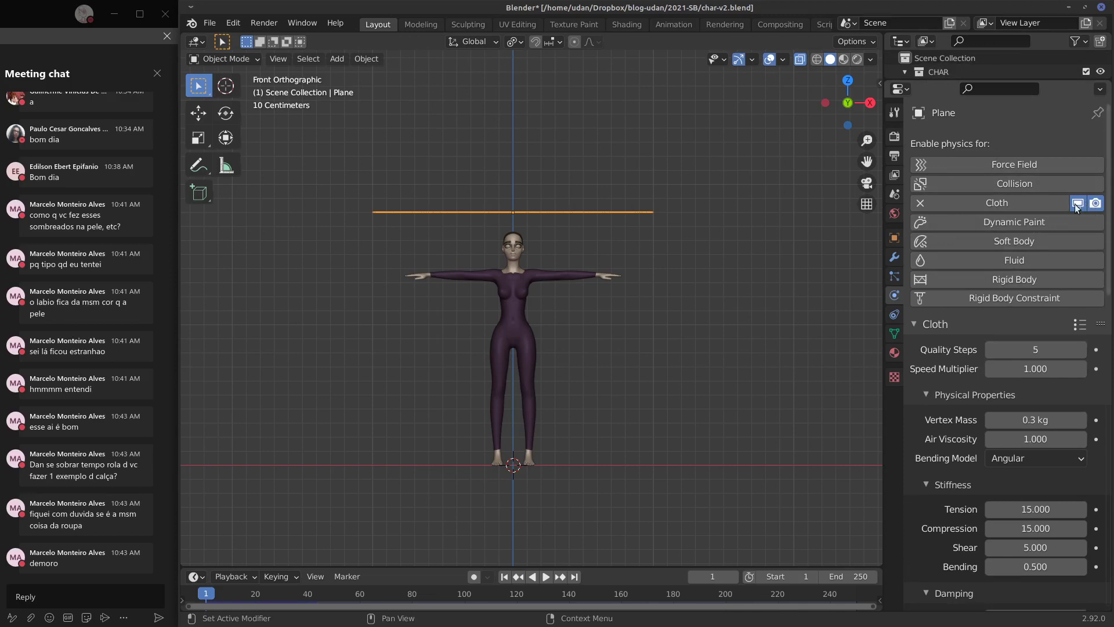
Step: Remove the Cloth physics from the plane and compare the options in its modifier and physics properties
click(921, 204)
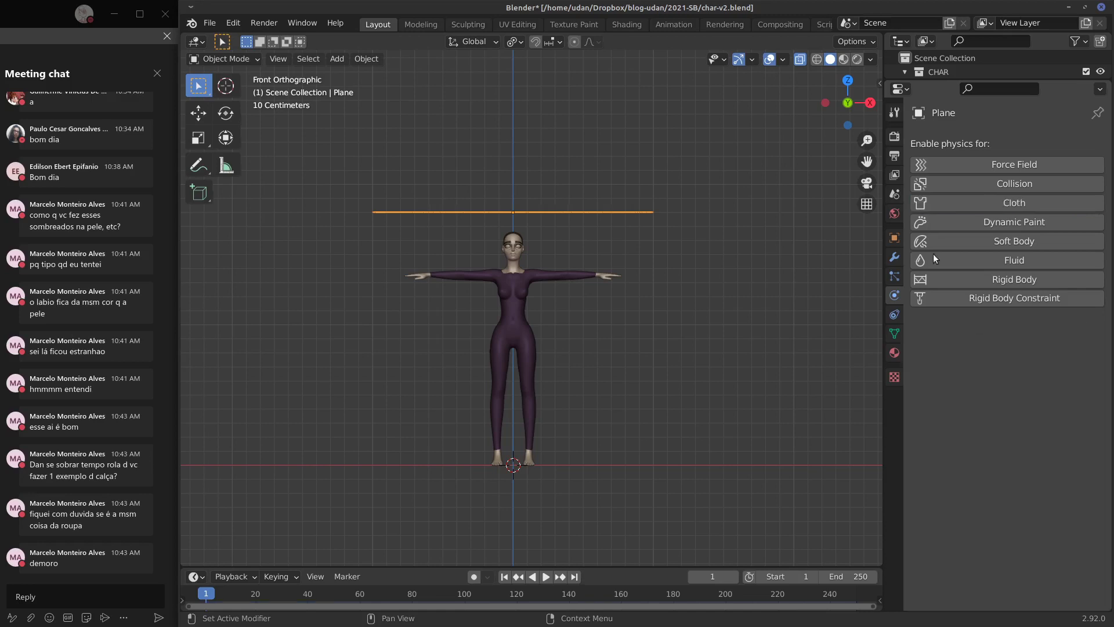
click(894, 259)
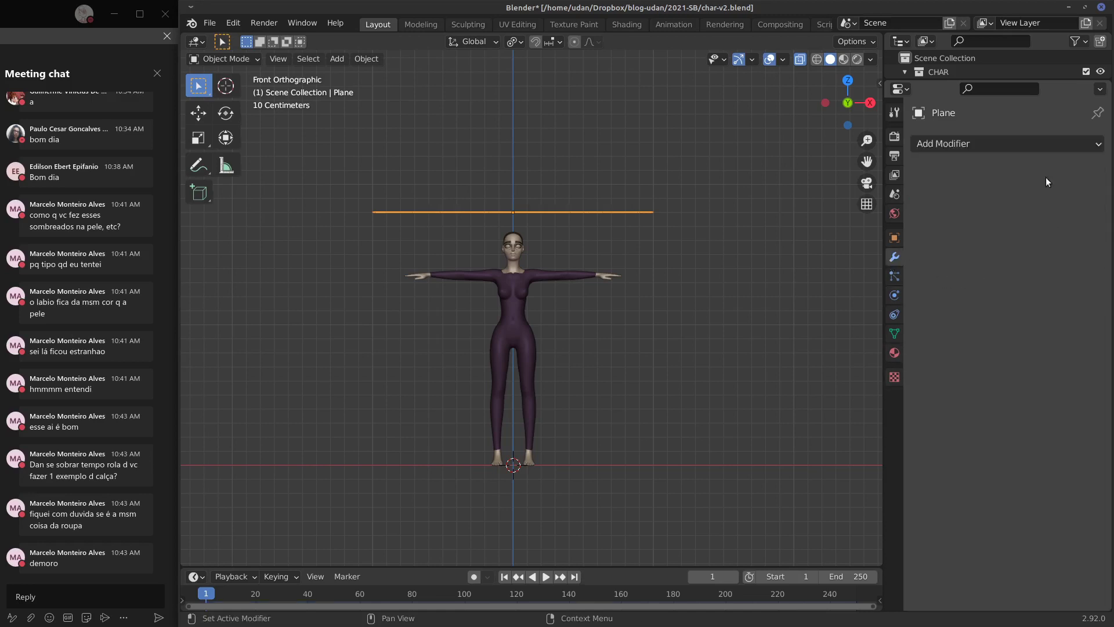
click(1008, 143)
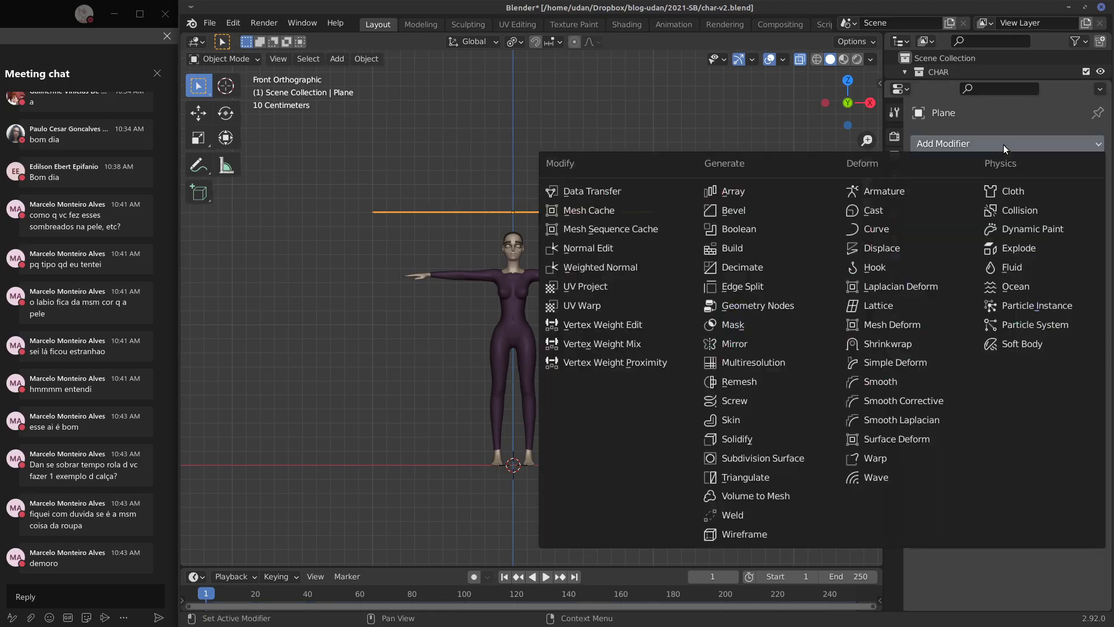
click(1009, 146)
click(895, 295)
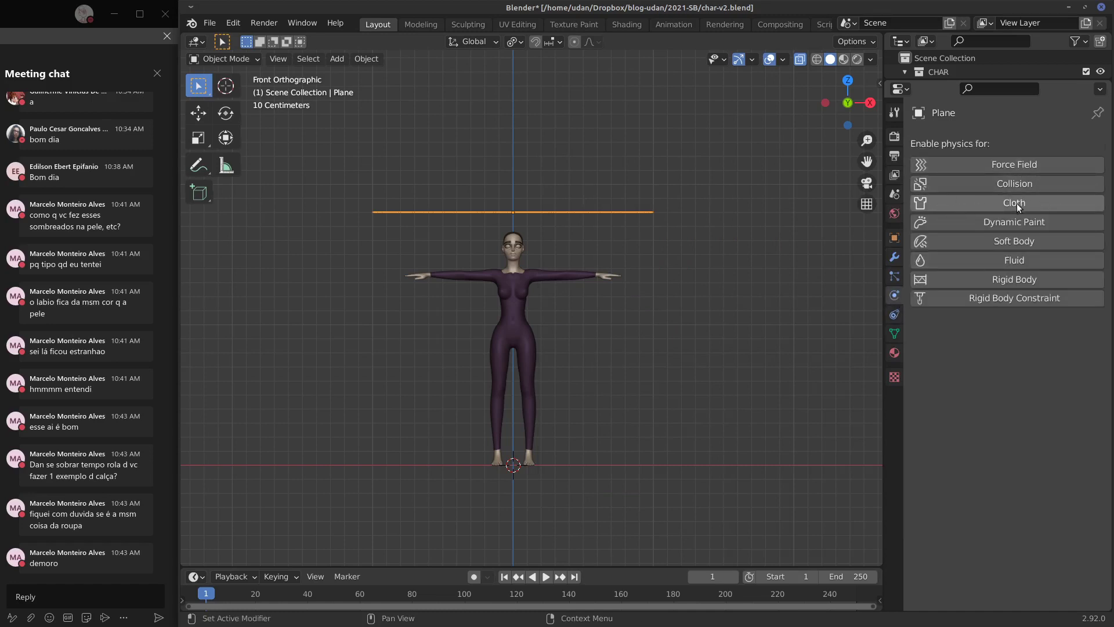
click(894, 257)
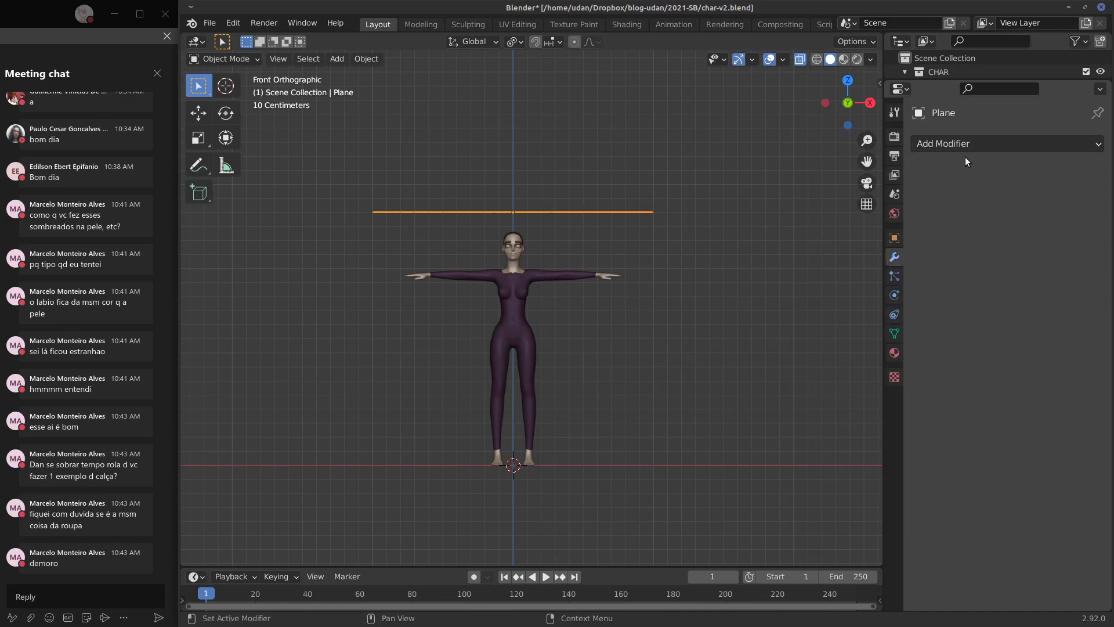
click(894, 295)
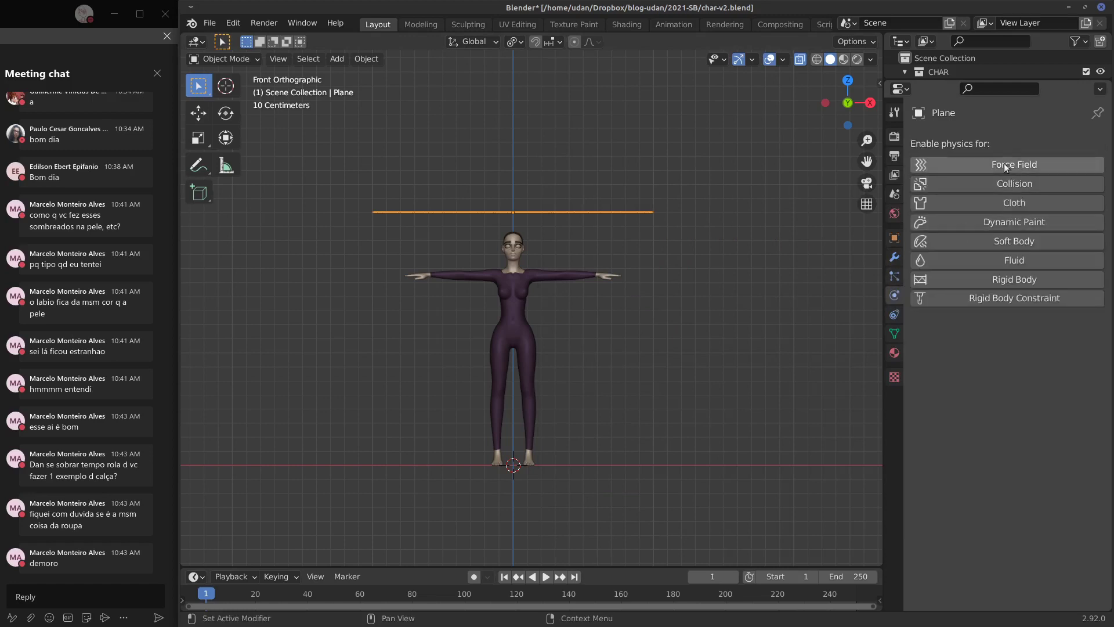
Step: Add Cloth physics to the plane and check its entry in the modifier properties before returning to the physics properties
click(1013, 203)
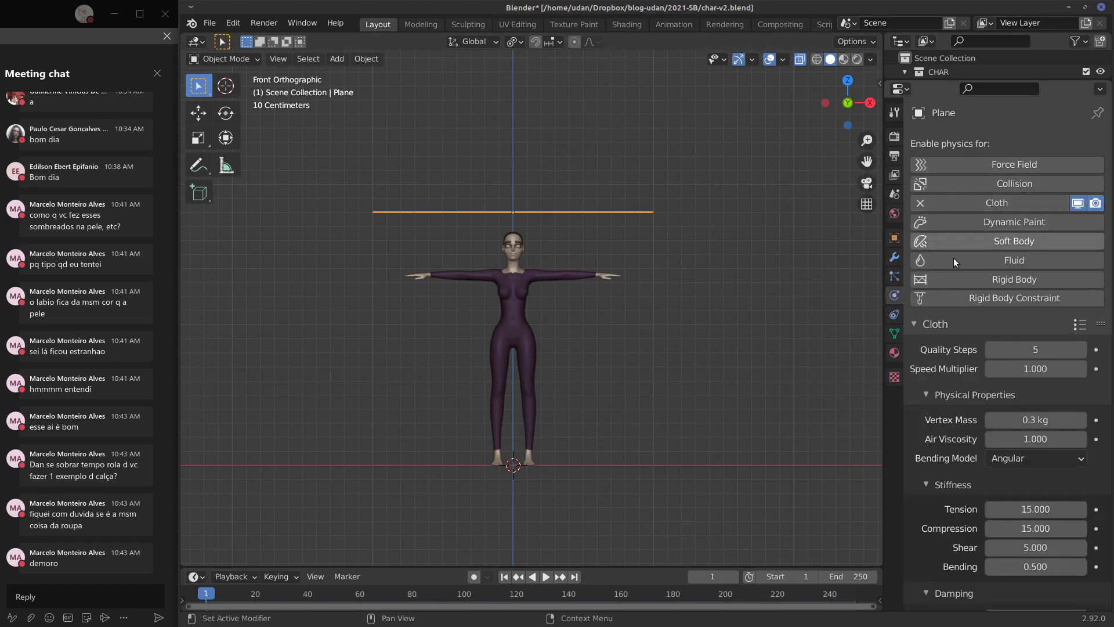
click(894, 258)
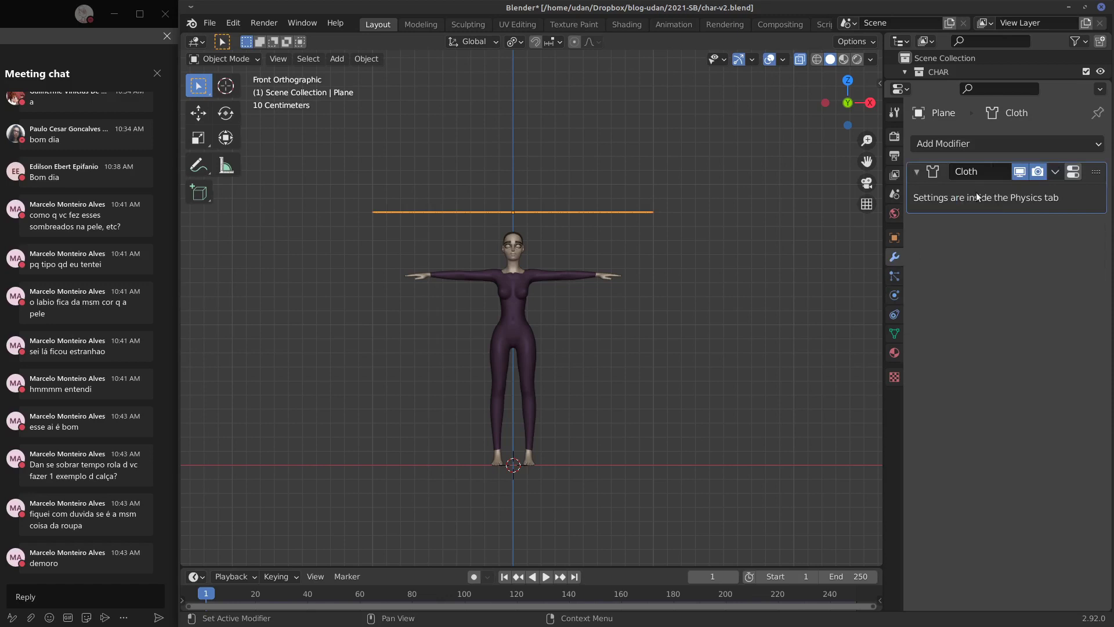
click(894, 296)
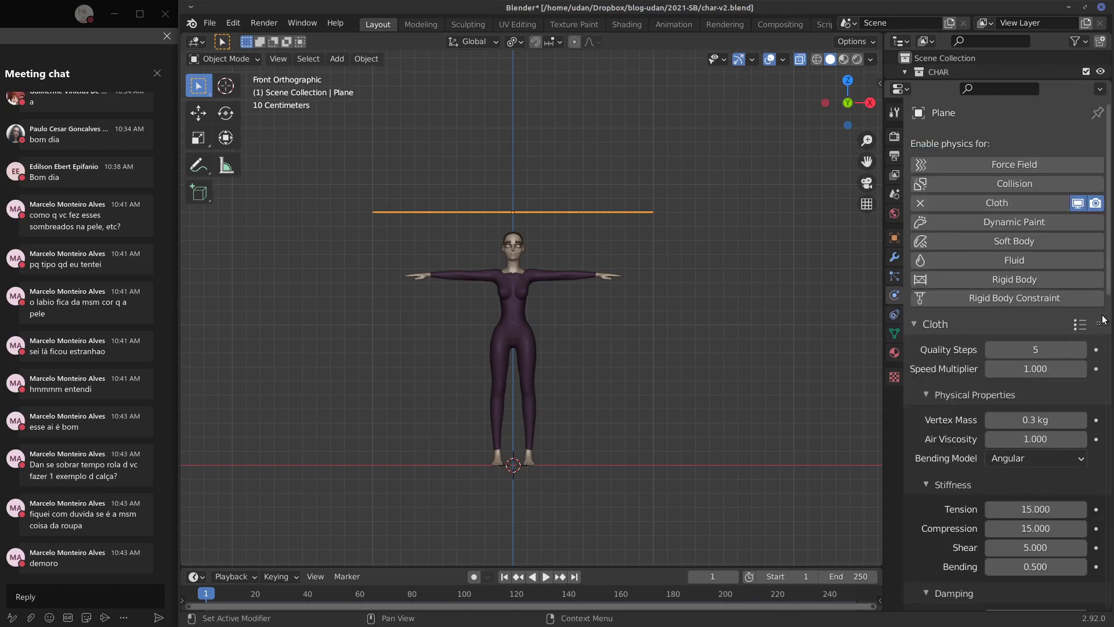
Step: Collapse the Field Weights and Physical Properties sections of the plane's cloth settings
drag(1110, 290, 1109, 599)
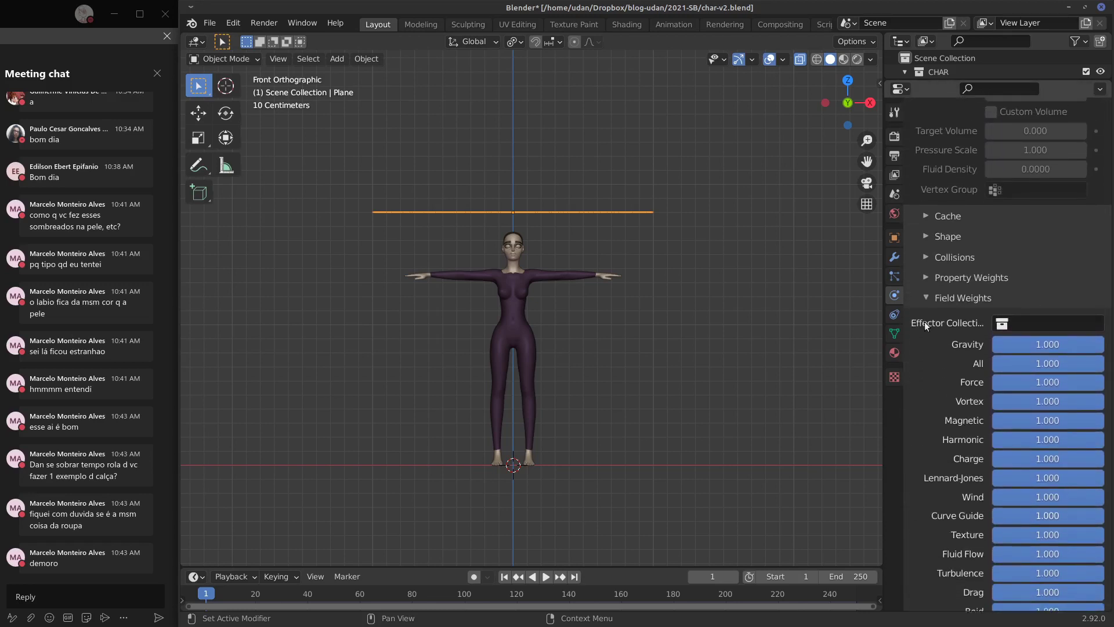
click(927, 298)
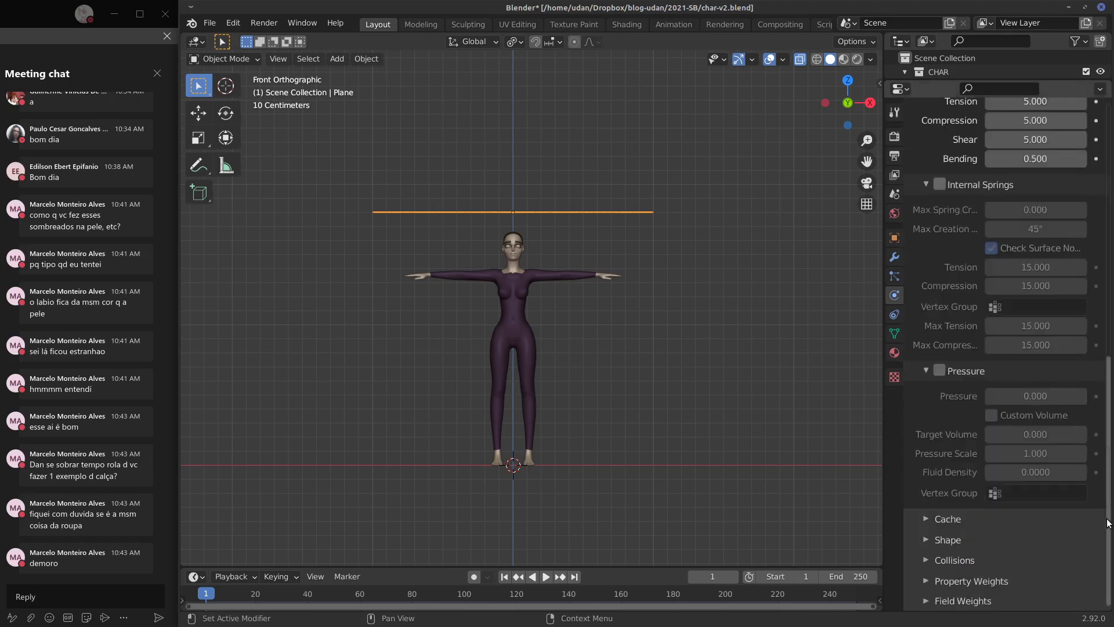
scroll(986, 349, up, 15)
scroll(934, 256, up, 3)
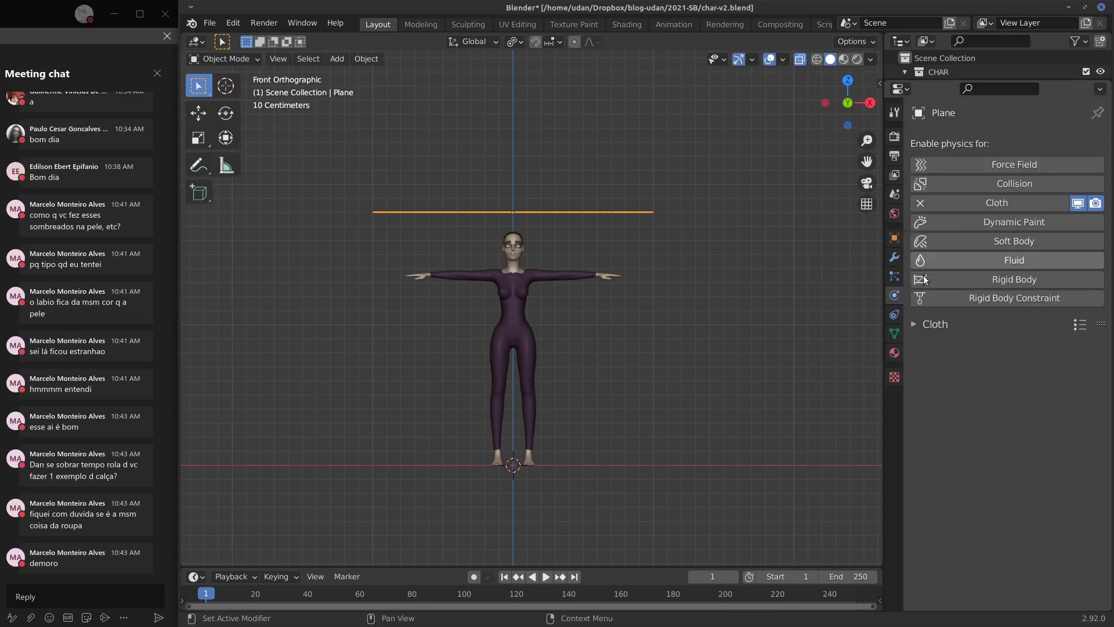
click(925, 395)
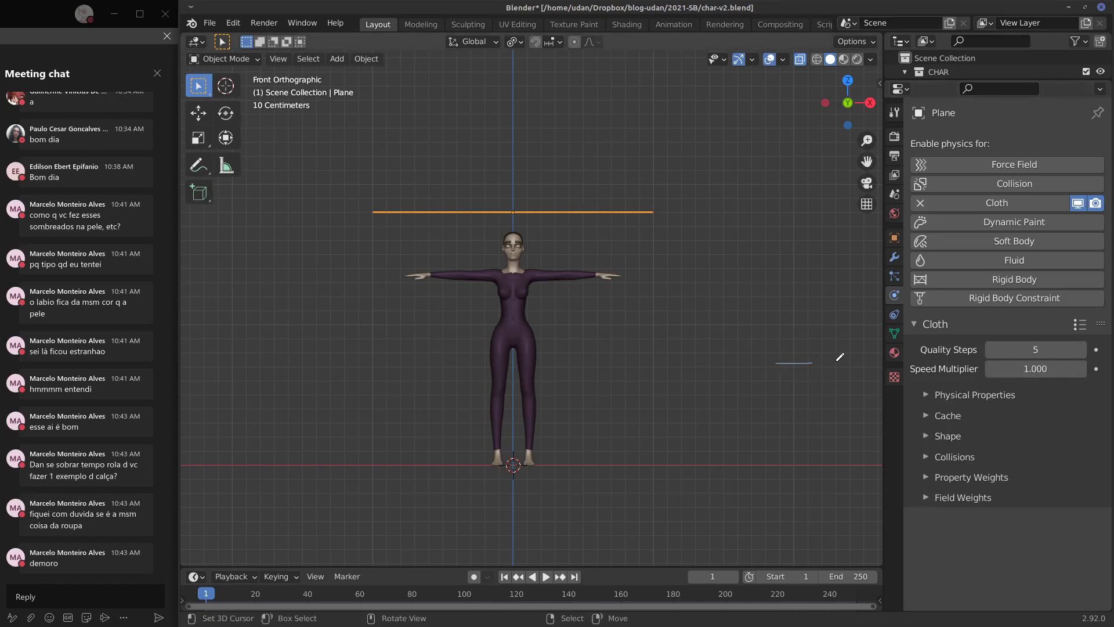
Step: Annotate an arrow toward Quality Steps and a circle with crossing axes beside the character, erasing the circle sketch
drag(812, 363, 882, 360)
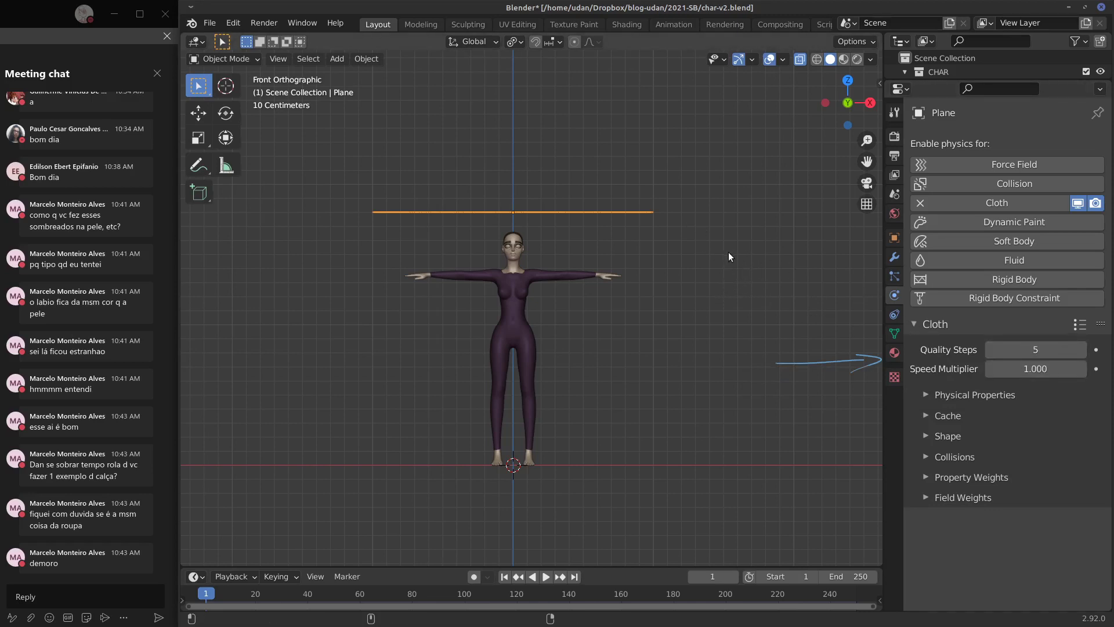
mouse_move(774, 245)
mouse_down()
mouse_move(709, 299)
mouse_move(714, 314)
mouse_up()
drag(717, 251, 653, 255)
drag(719, 238, 720, 199)
mouse_move(695, 292)
mouse_down()
mouse_move(773, 262)
mouse_move(685, 292)
mouse_up()
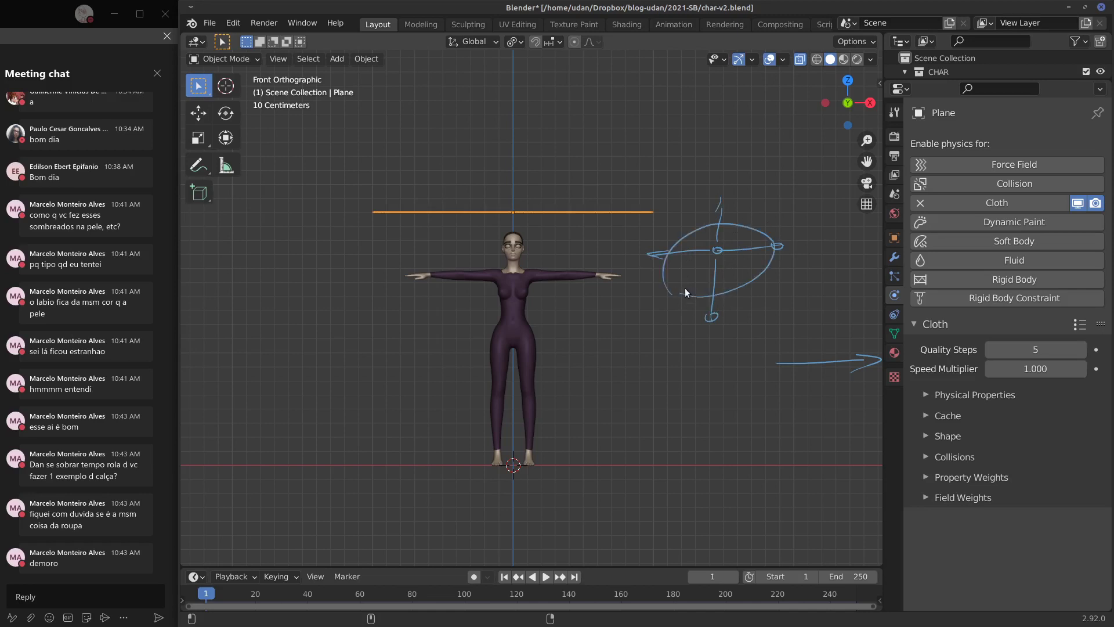
drag(670, 246, 682, 235)
mouse_move(678, 236)
right_down()
mouse_move(755, 284)
mouse_move(749, 223)
mouse_move(669, 253)
right_up()
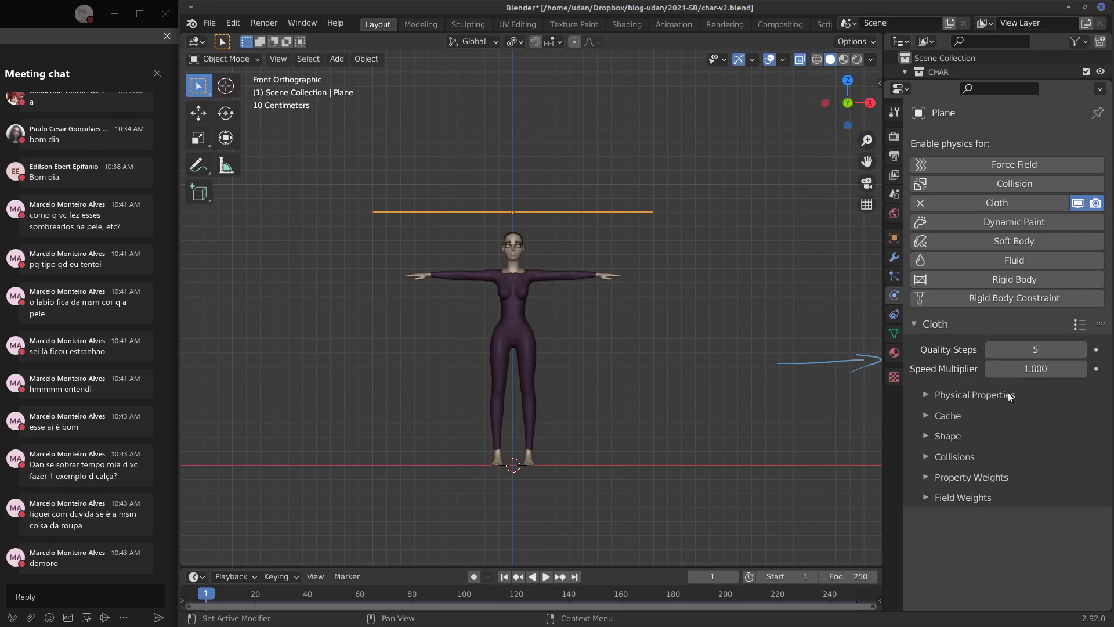
Step: Set the cloth's Quality Steps to 8
click(1033, 352)
text(8)
key(Return)
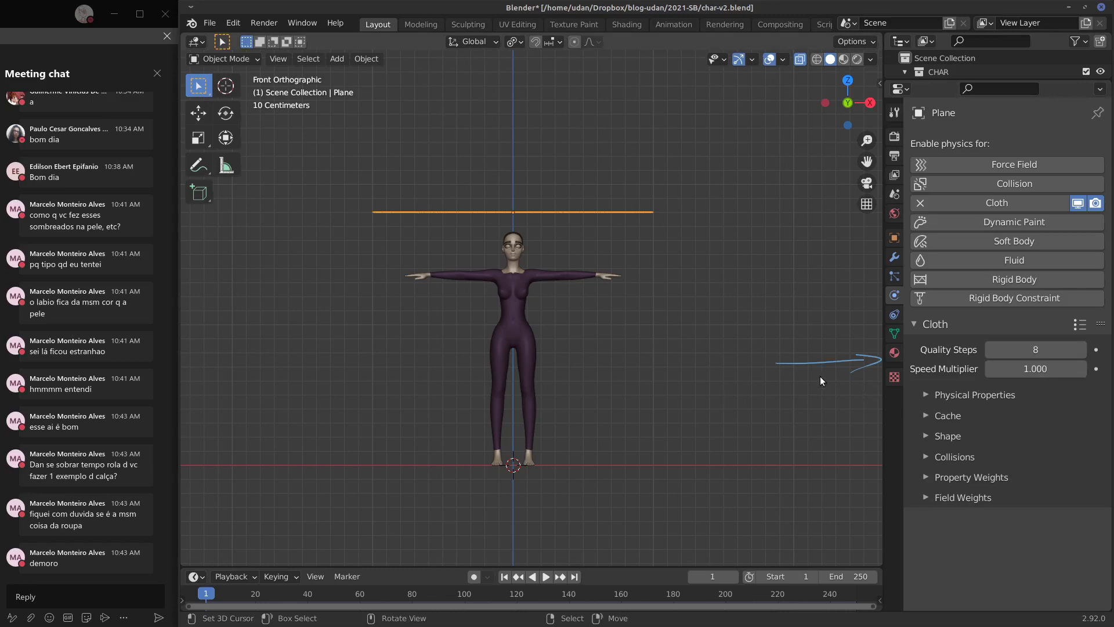
Step: Erase the arrow annotation, handwrite an underlined "9.81 ms" note beside the character and erase it
right_drag(781, 364, 860, 362)
drag(746, 338, 748, 364)
drag(815, 366, 839, 366)
drag(853, 355, 846, 366)
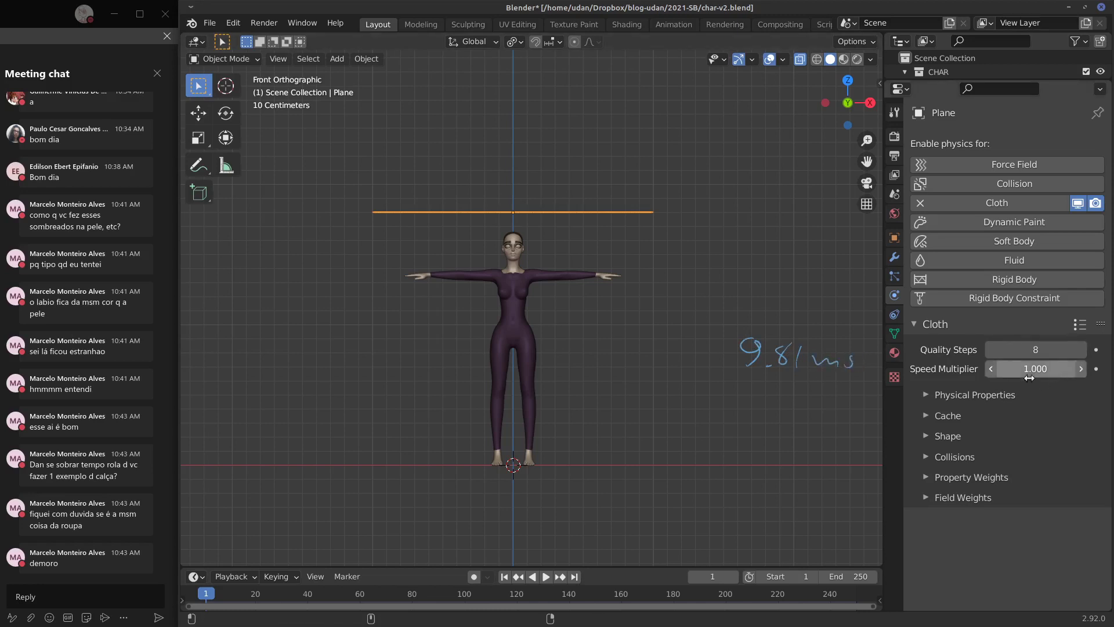
drag(694, 381, 870, 379)
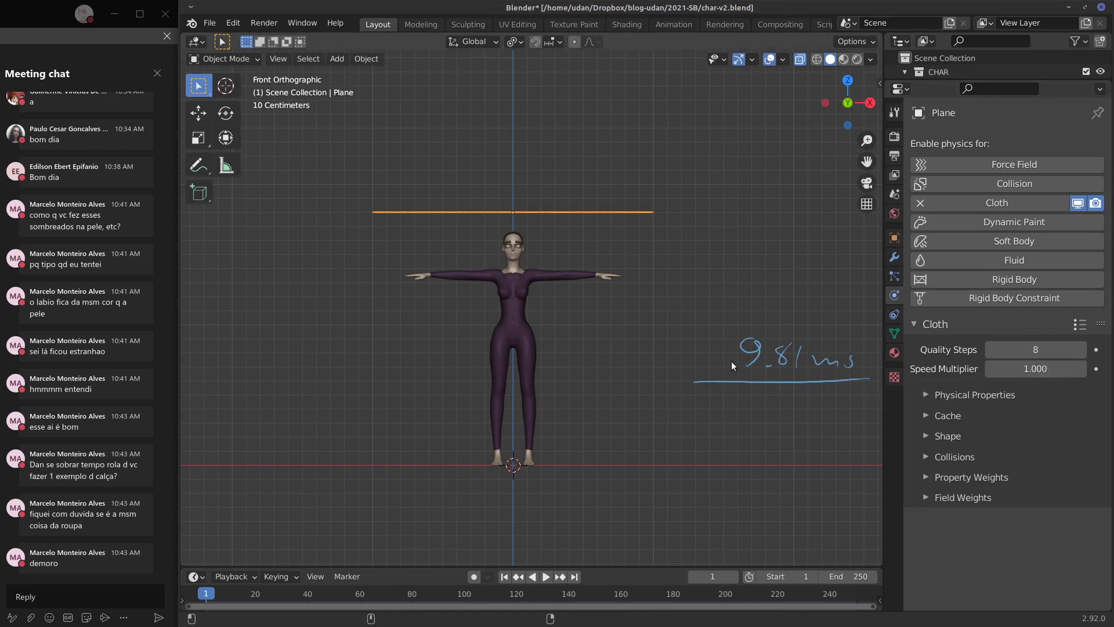
mouse_move(719, 384)
ctrl+mouse_down()
mouse_move(821, 373)
mouse_move(791, 376)
ctrl+mouse_up()
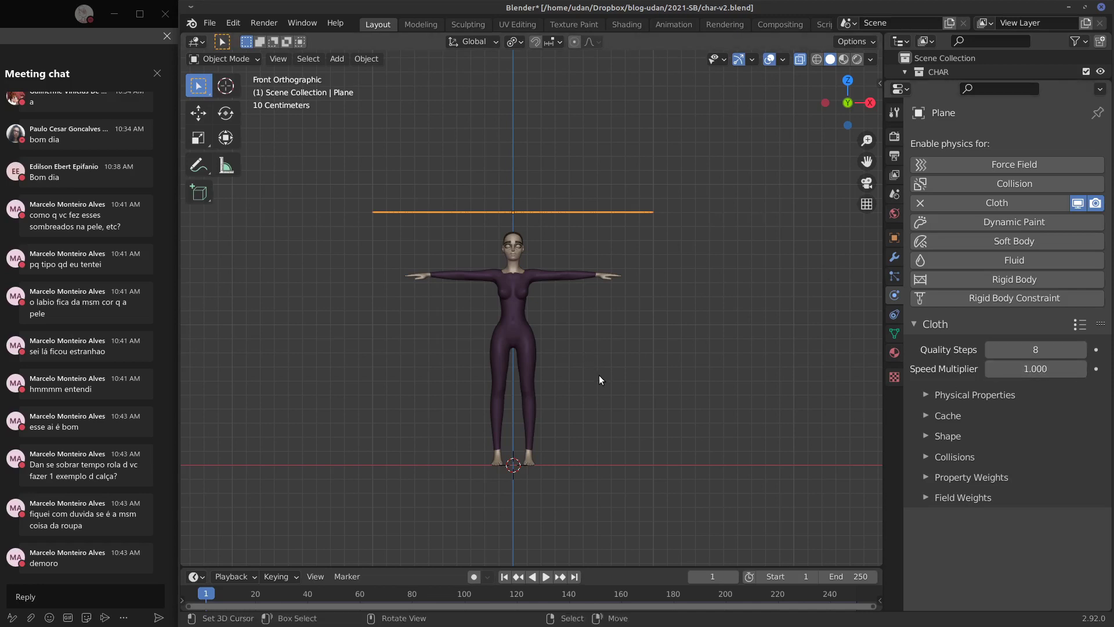
Step: Handwrite a "100km" note with extra strokes beside the character and erase these annotations
mouse_move(598, 372)
mouse_down()
mouse_move(615, 380)
mouse_move(703, 356)
mouse_up()
mouse_move(719, 300)
mouse_down()
mouse_move(750, 293)
mouse_move(692, 324)
mouse_up()
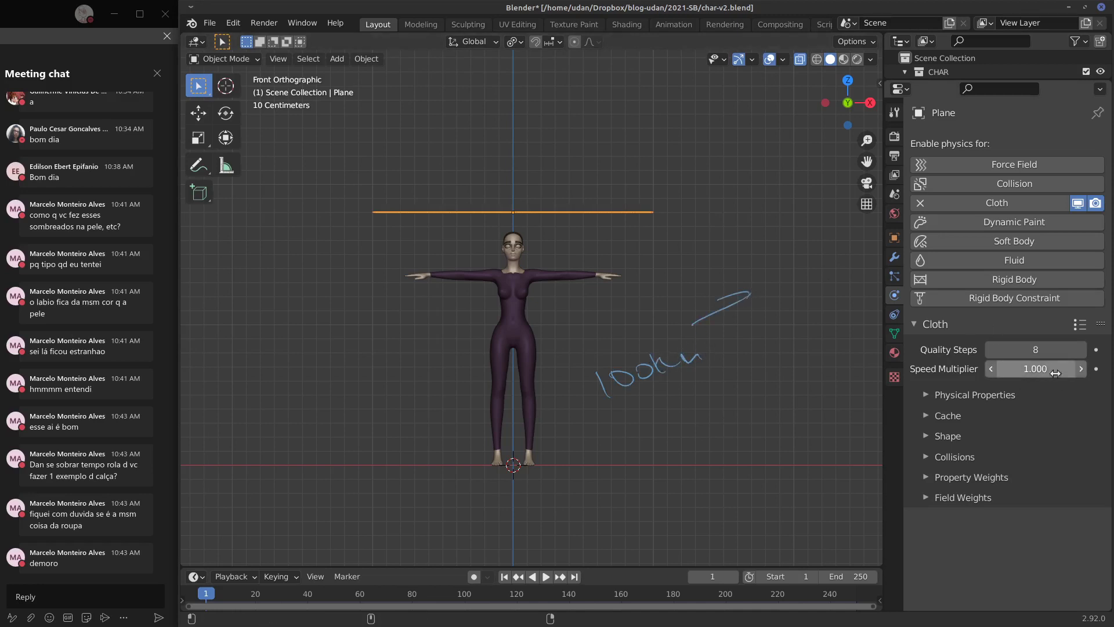
mouse_move(578, 379)
right_down()
mouse_move(634, 398)
mouse_move(726, 303)
right_up()
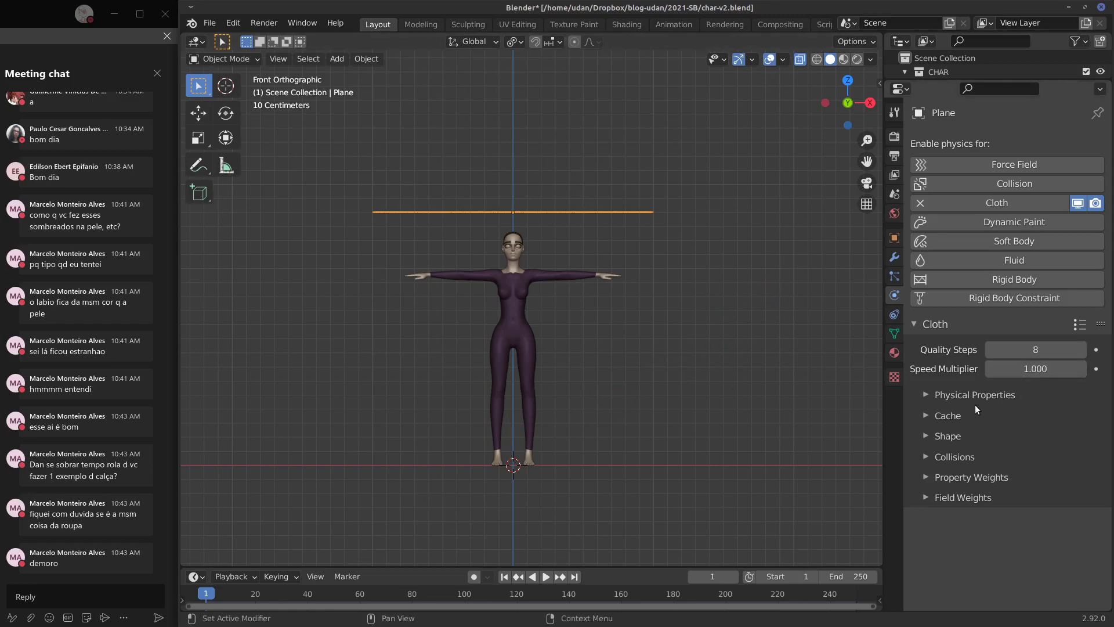
drag(810, 397, 823, 397)
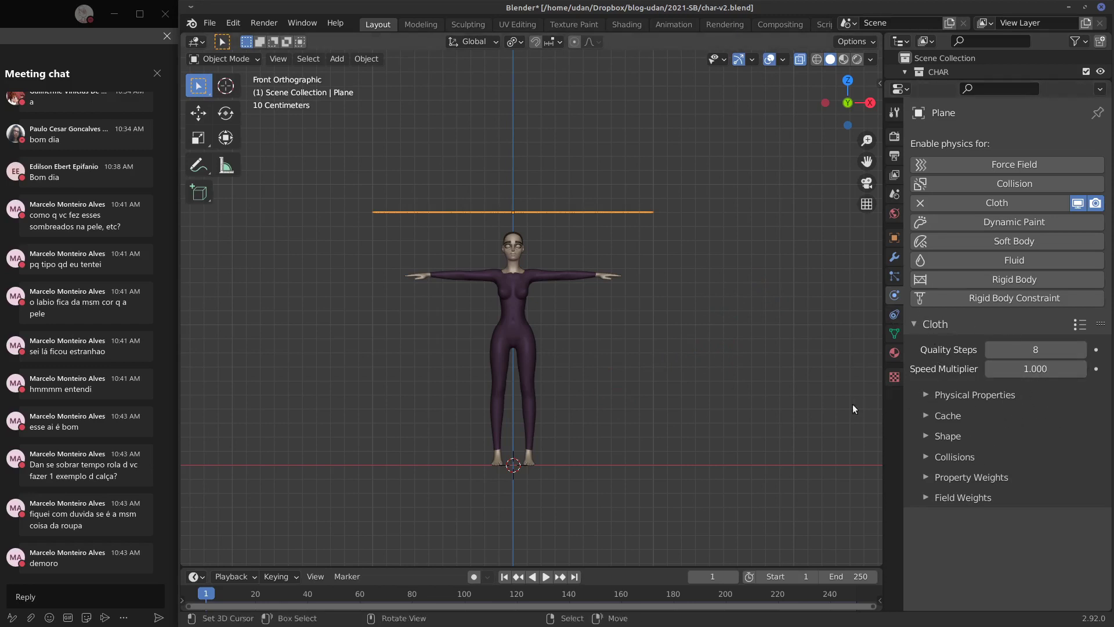
right_drag(854, 400, 818, 393)
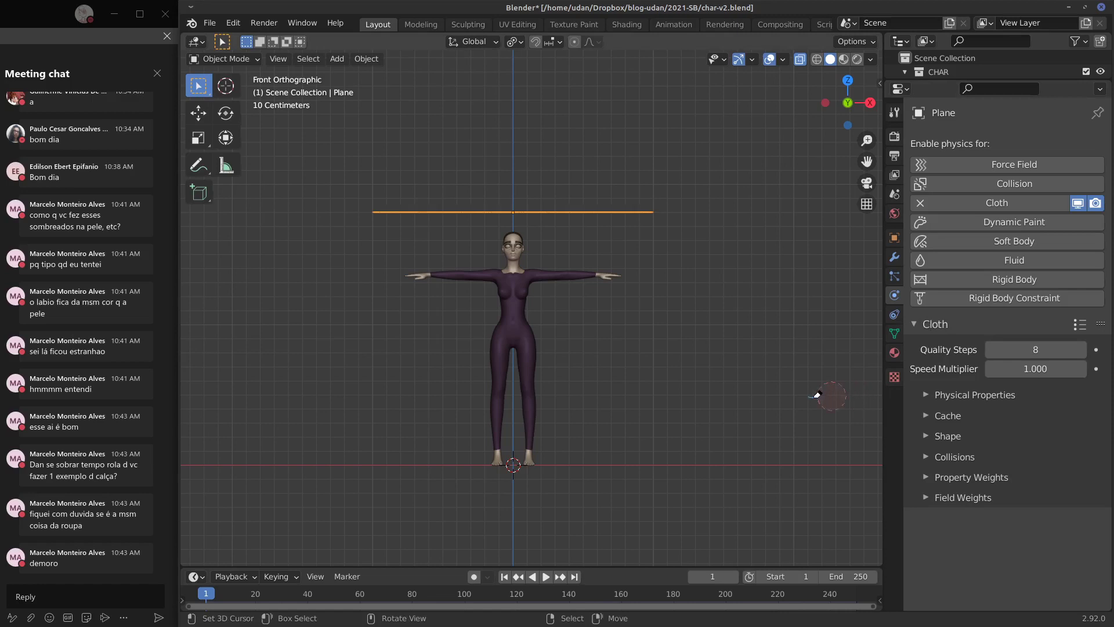
Step: Expand the cloth's Physical Properties and handwrite "SeDA" beside the character, erasing the note
click(922, 394)
drag(1108, 367, 1097, 440)
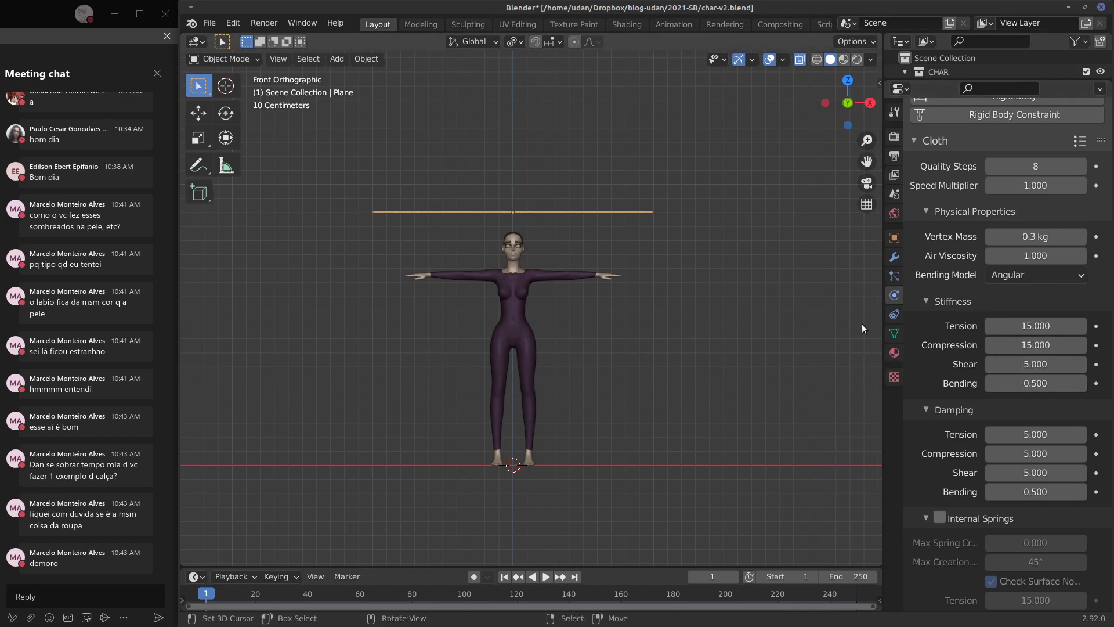
mouse_move(860, 309)
mouse_down()
mouse_move(836, 360)
mouse_move(836, 400)
mouse_move(853, 299)
mouse_up()
mouse_move(729, 309)
mouse_down()
mouse_move(748, 336)
mouse_move(804, 330)
mouse_up()
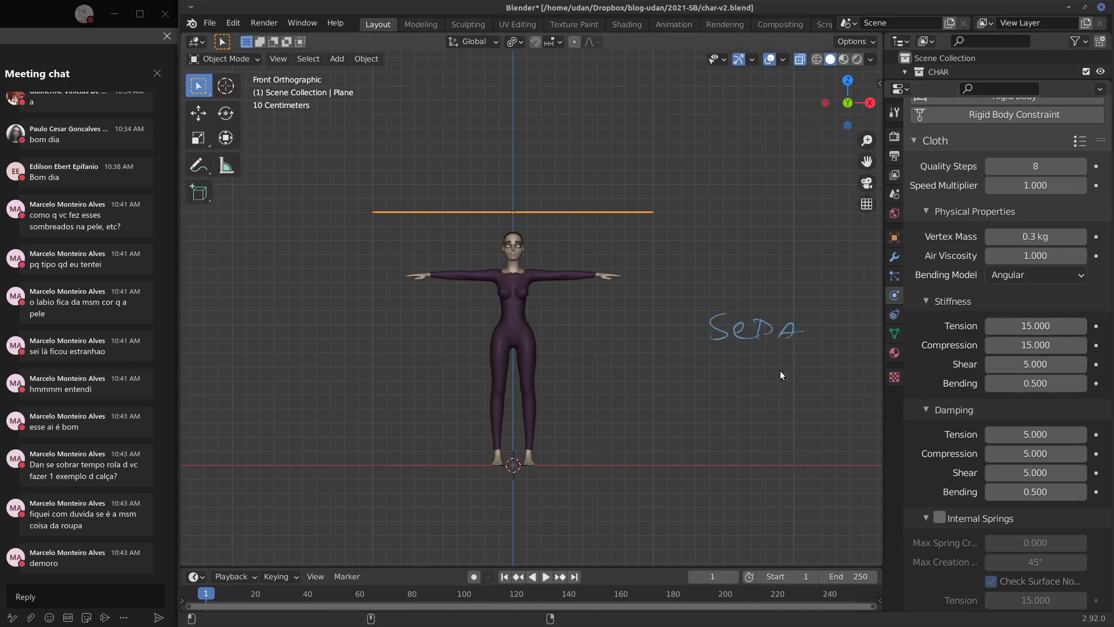
mouse_move(778, 371)
mouse_down()
mouse_move(870, 338)
mouse_move(839, 371)
mouse_up()
mouse_move(785, 380)
right_down()
mouse_move(867, 340)
mouse_move(772, 339)
mouse_move(728, 304)
right_up()
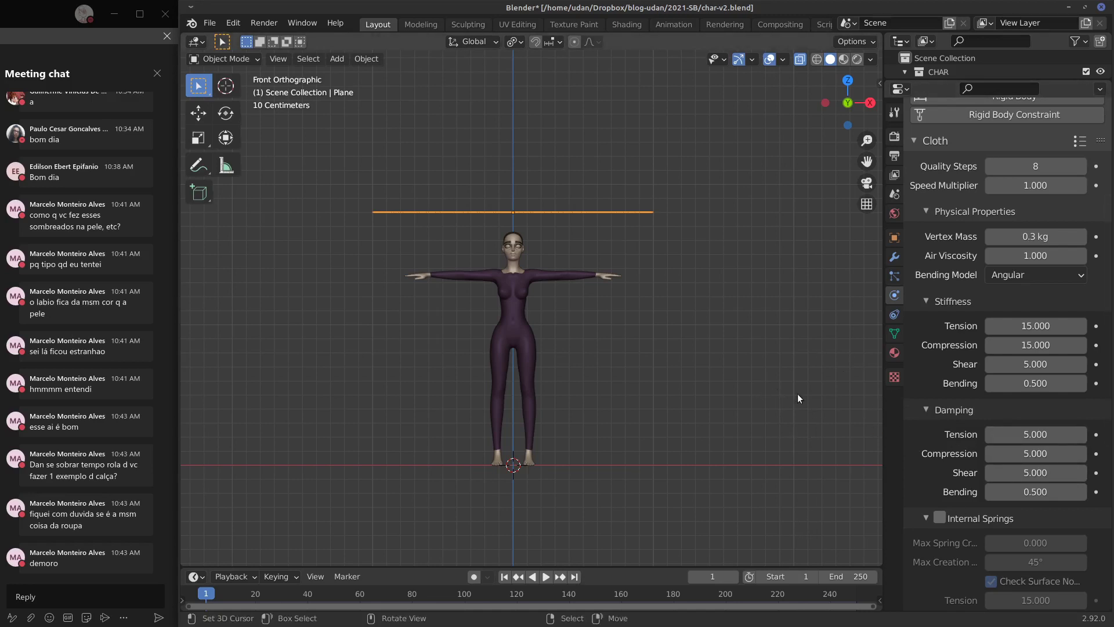
Step: Mark the Stiffness and Damping values with a brace and Internal Springs with an arrow, erasing each annotation
drag(818, 422, 834, 476)
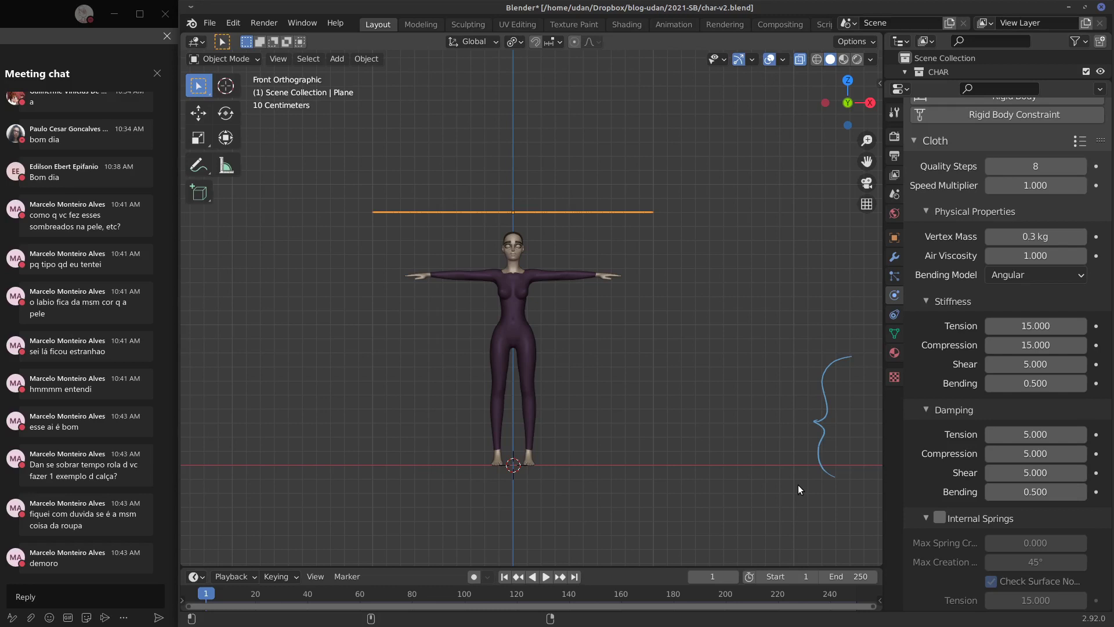
mouse_move(847, 357)
right_down()
mouse_move(820, 380)
mouse_move(834, 491)
right_up()
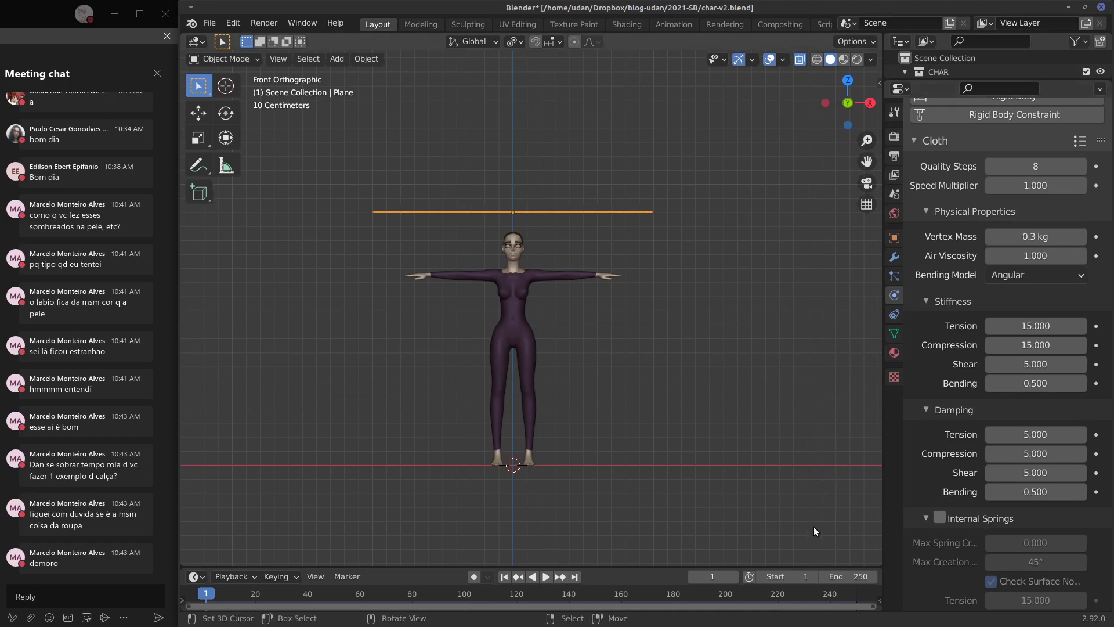
drag(807, 526, 869, 520)
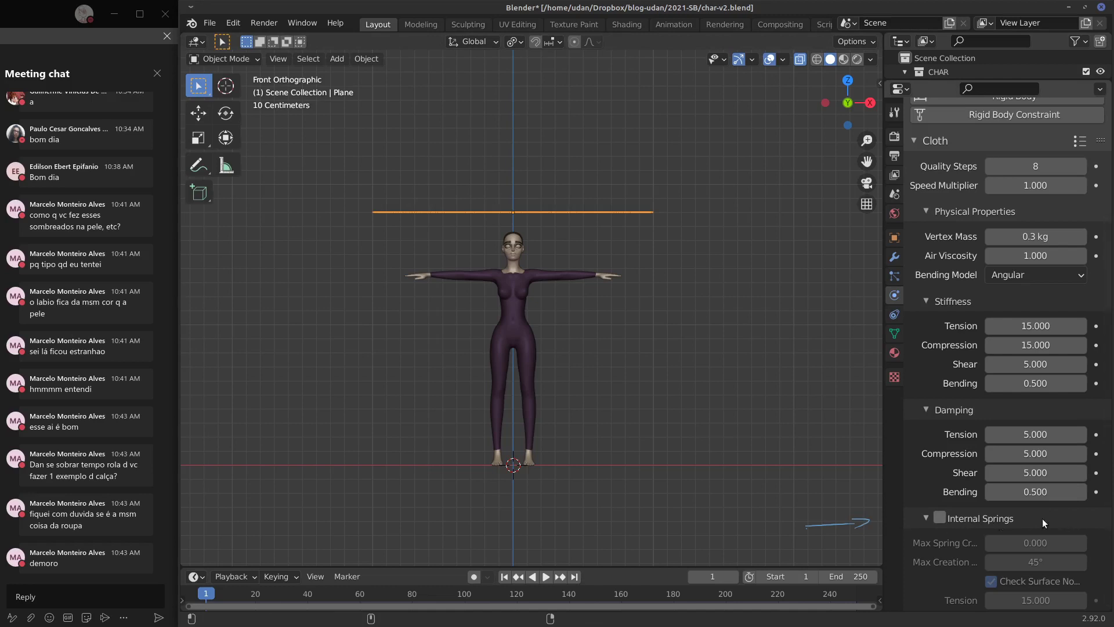
right_drag(871, 528, 808, 525)
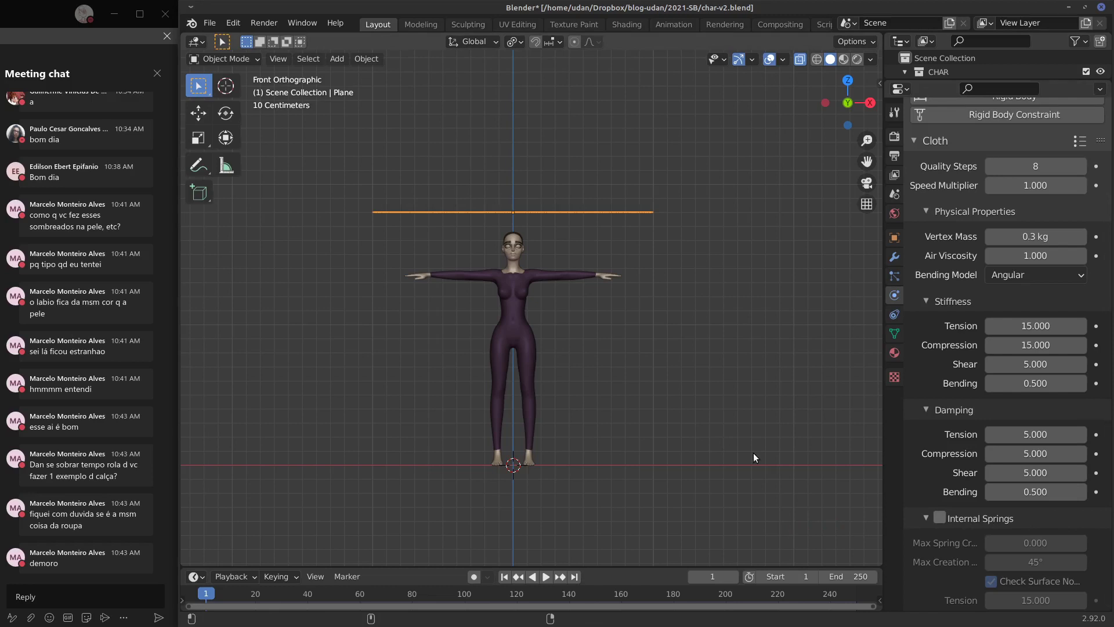
mouse_move(646, 269)
middle_down()
mouse_move(630, 305)
mouse_move(647, 287)
middle_up()
key(KP_1)
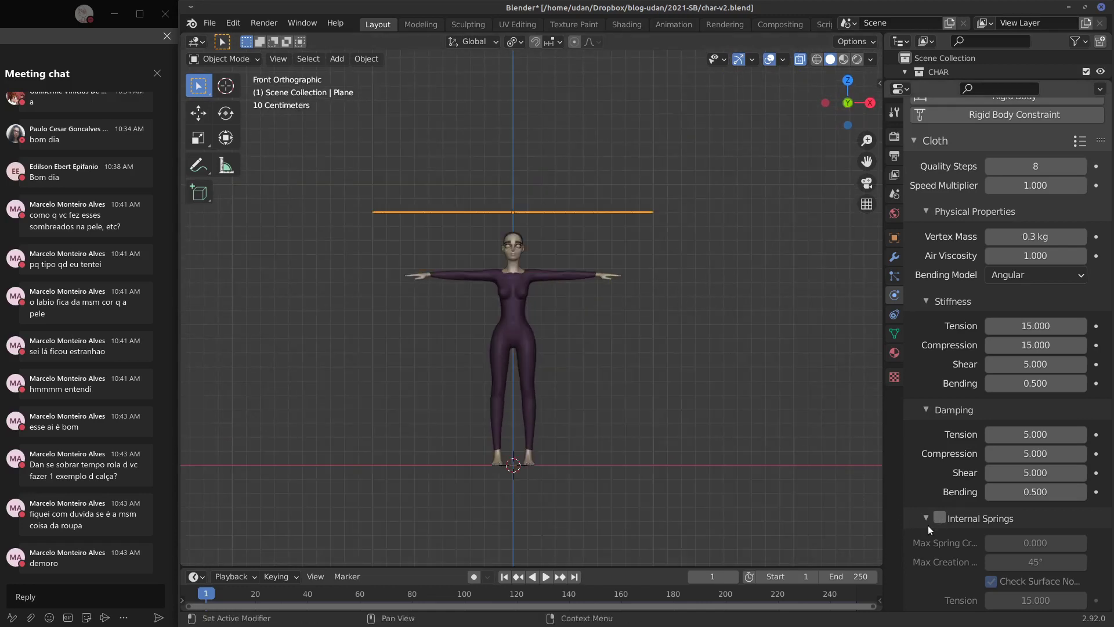
Step: Annotate an arrow toward Pressure and sketch an outline around "GAS" with outward arrows, erasing the outlined sketch
scroll(1109, 486, down, 5)
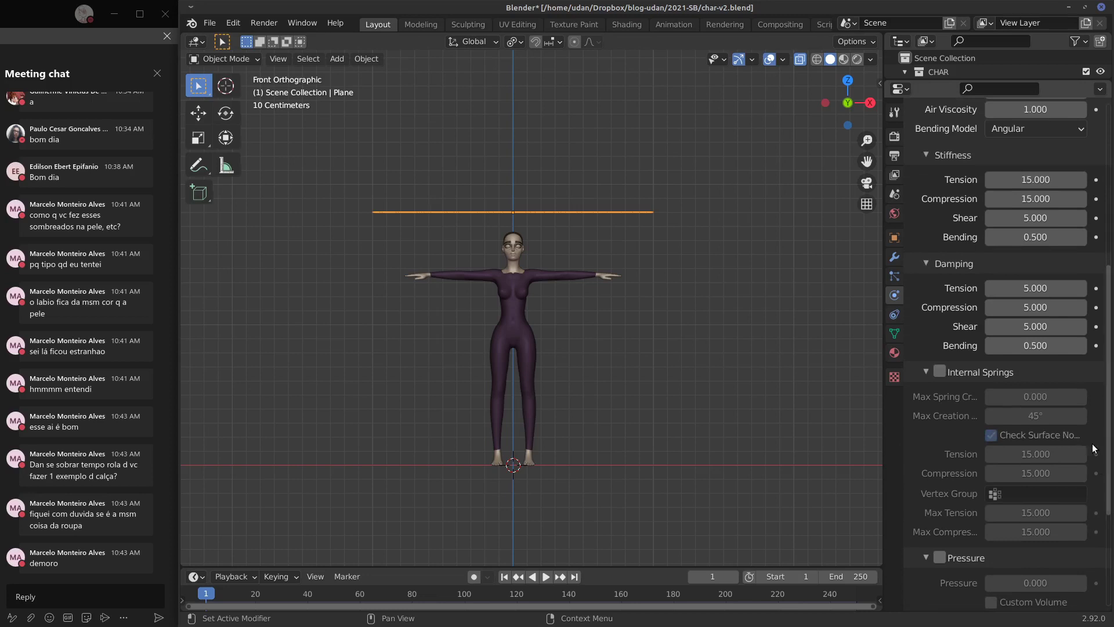
scroll(1012, 498, down, 6)
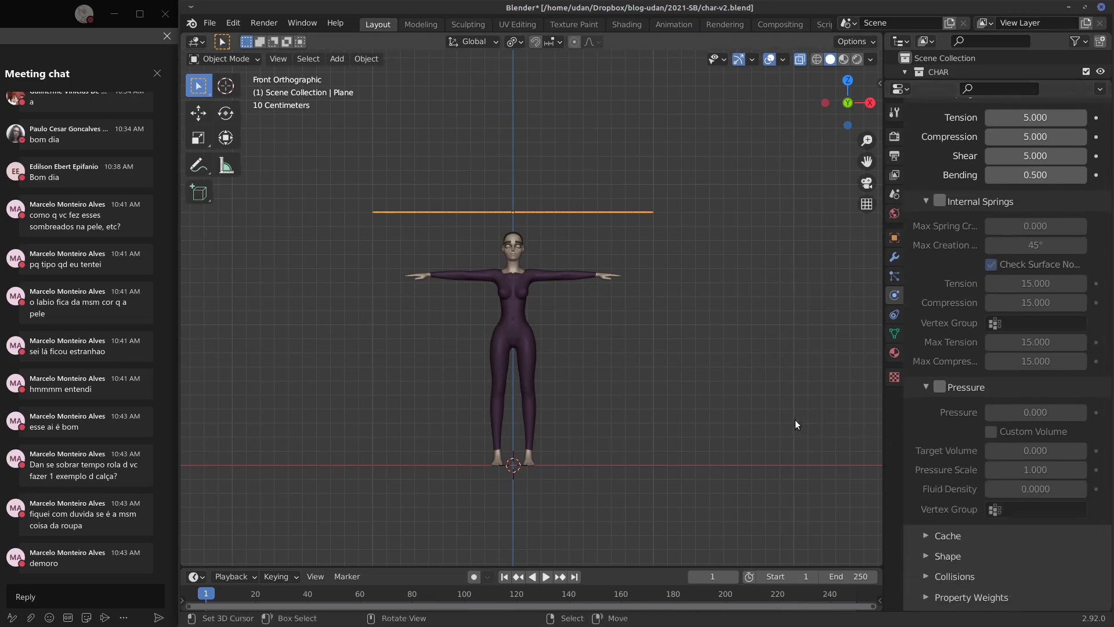
drag(783, 410, 855, 404)
drag(685, 461, 687, 419)
drag(673, 496, 680, 490)
drag(687, 495, 701, 494)
mouse_move(615, 489)
mouse_down()
mouse_move(685, 406)
mouse_move(648, 521)
mouse_up()
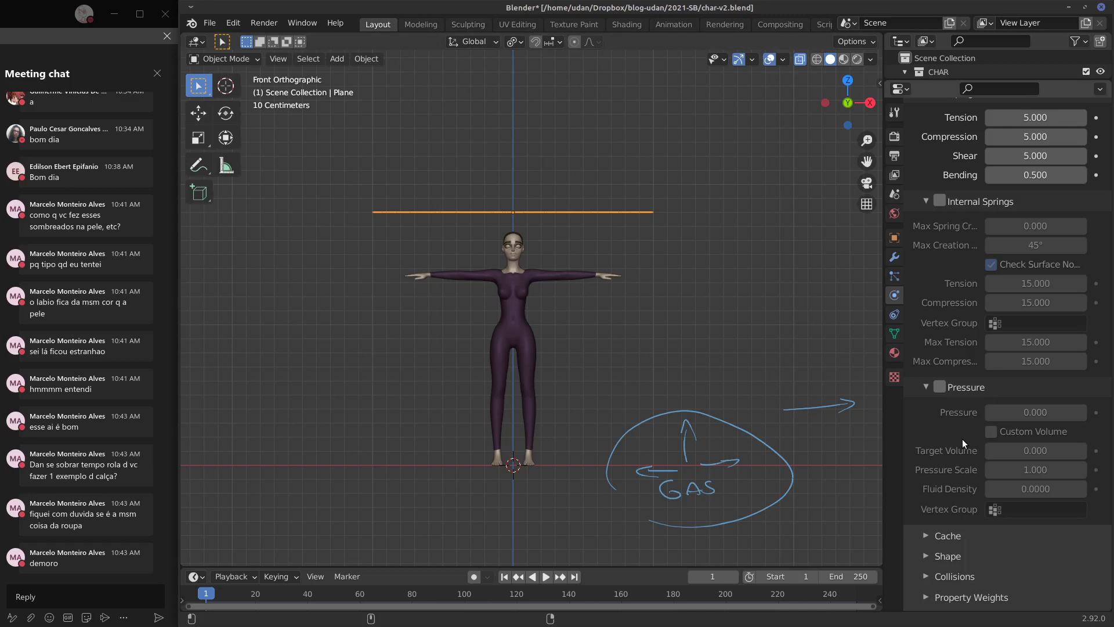
mouse_move(783, 485)
right_down()
mouse_move(709, 435)
mouse_move(691, 468)
mouse_move(722, 515)
mouse_move(674, 416)
mouse_move(618, 444)
mouse_move(609, 464)
right_up()
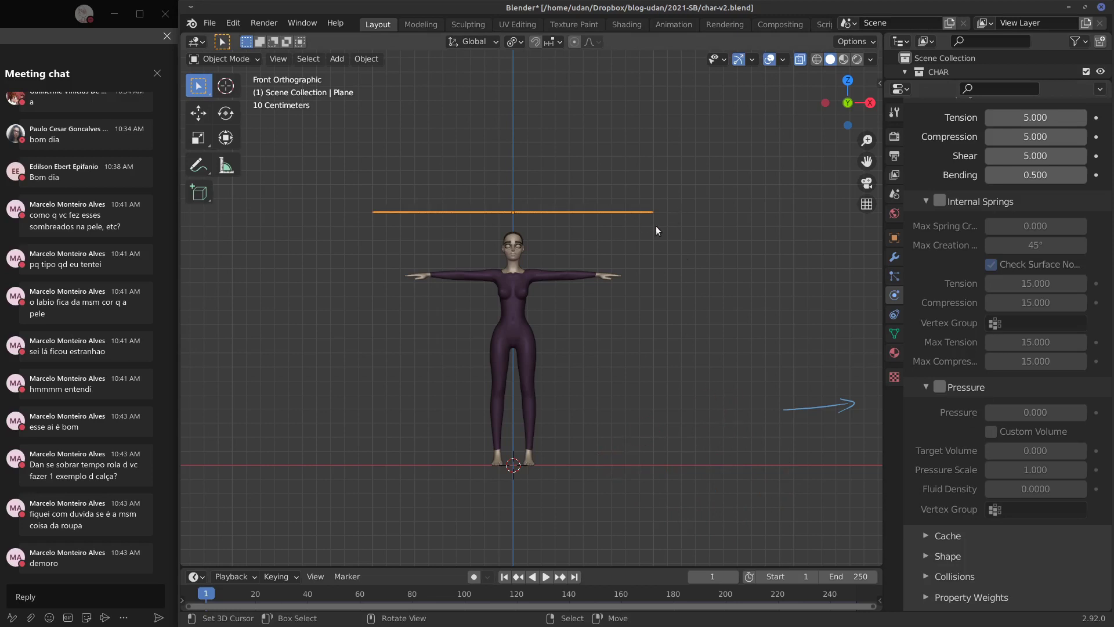
Step: Erase the Pressure arrow and sketch crossing strokes beside the character's legs, clearing the annotations
mouse_move(782, 410)
right_down()
mouse_move(845, 393)
mouse_move(826, 403)
right_up()
drag(720, 374, 710, 458)
drag(670, 390, 753, 409)
drag(684, 431, 778, 435)
drag(742, 383, 750, 368)
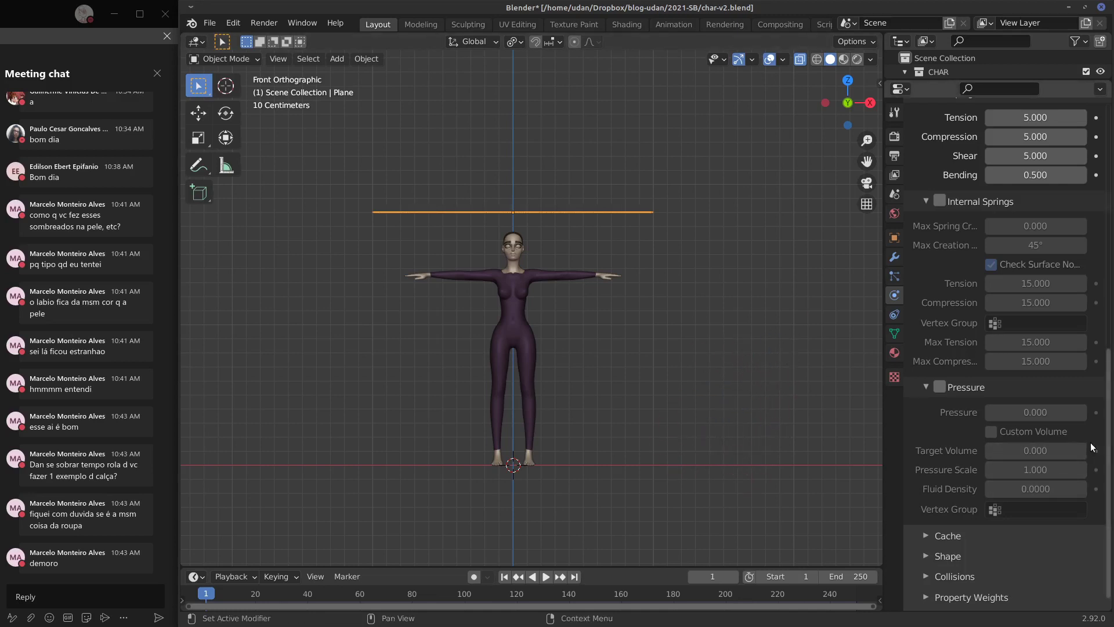
Step: Collapse the cloth's Physical Properties and set the simulation end frame in its Cache settings to 80
drag(1108, 430, 1054, 238)
click(928, 267)
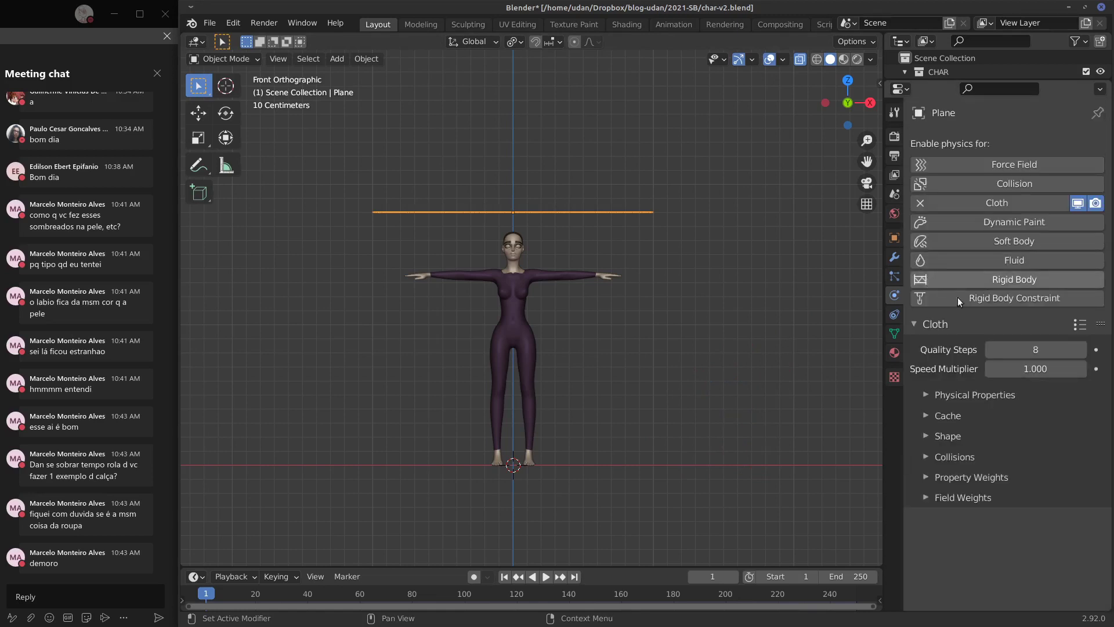
click(926, 416)
drag(1109, 378, 1111, 528)
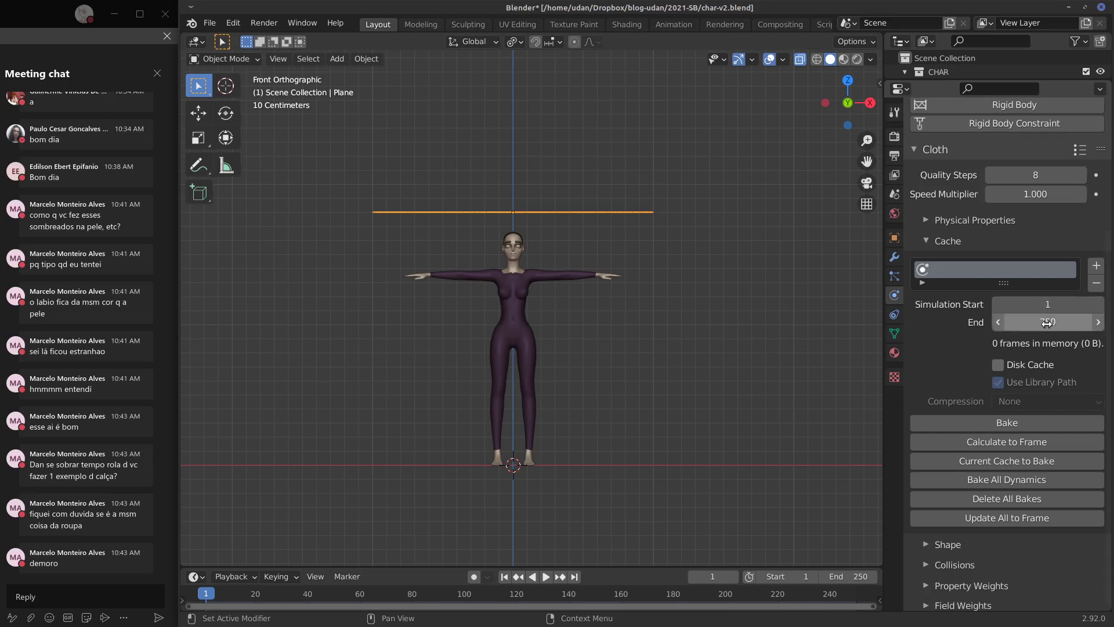
click(1046, 323)
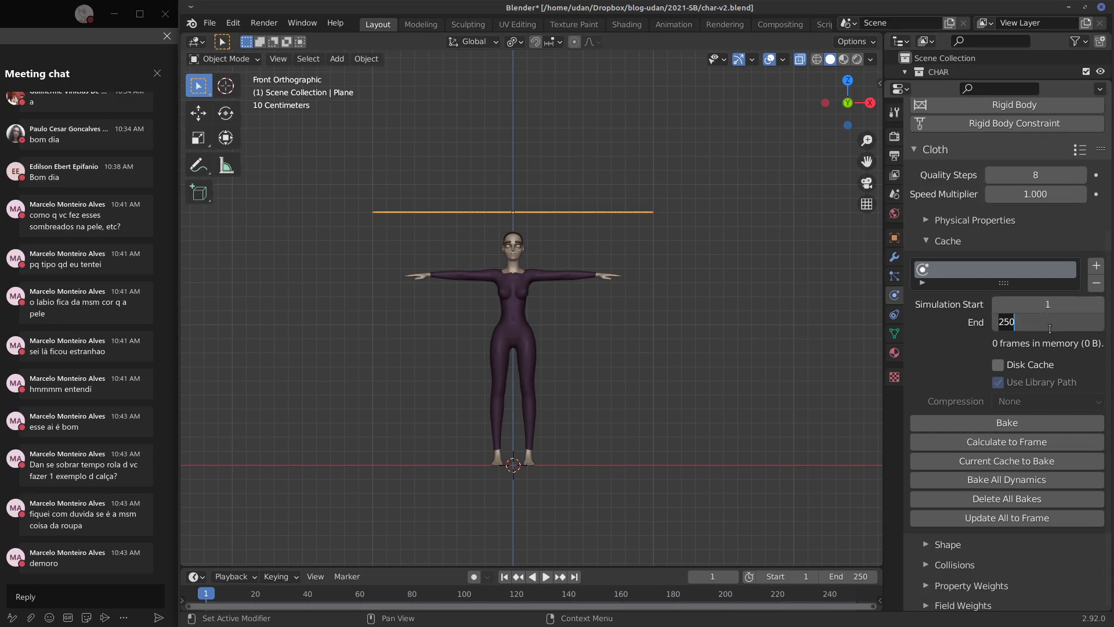
text(80)
key(Return)
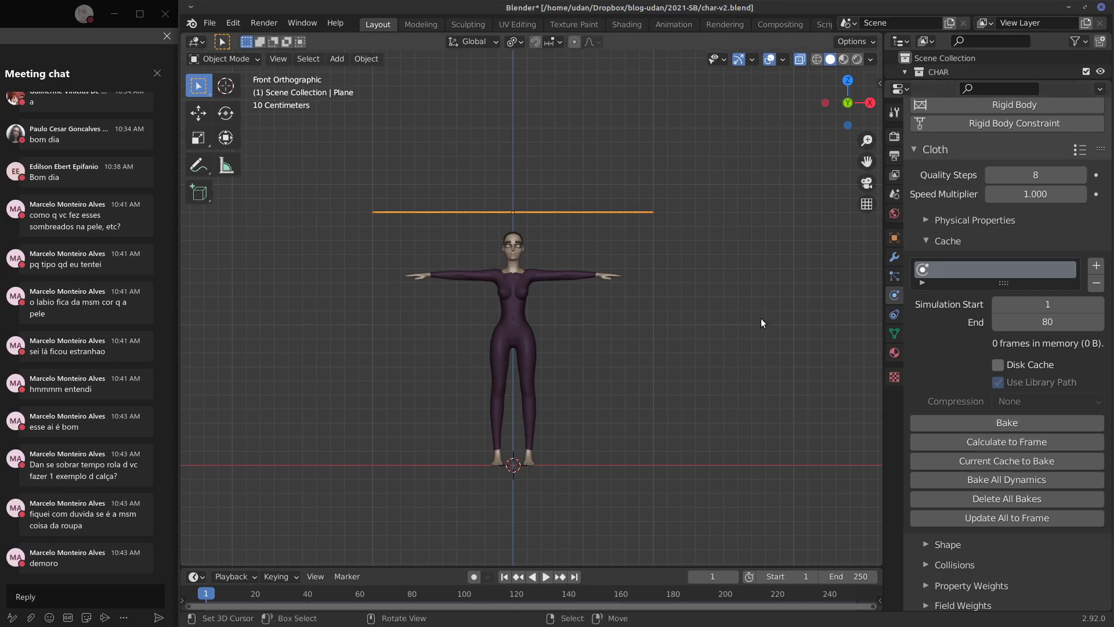
Step: Collapse the cloth's Cache settings and expand Shape, briefly opening and closing Physical Properties
scroll(1103, 431, up, 2)
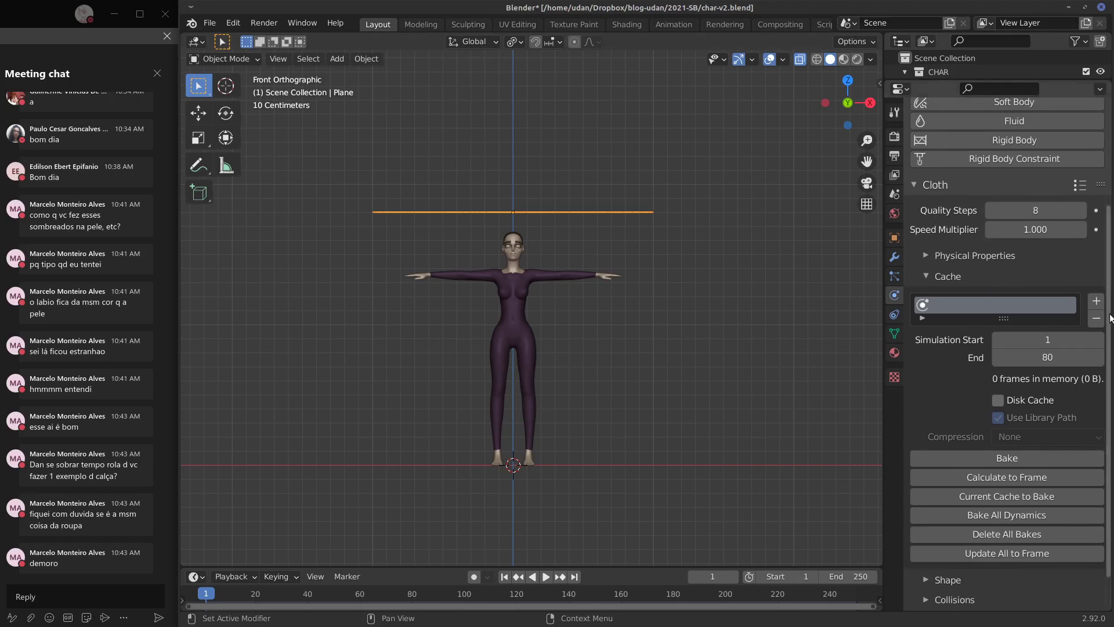
scroll(1062, 270, up, 2)
click(911, 226)
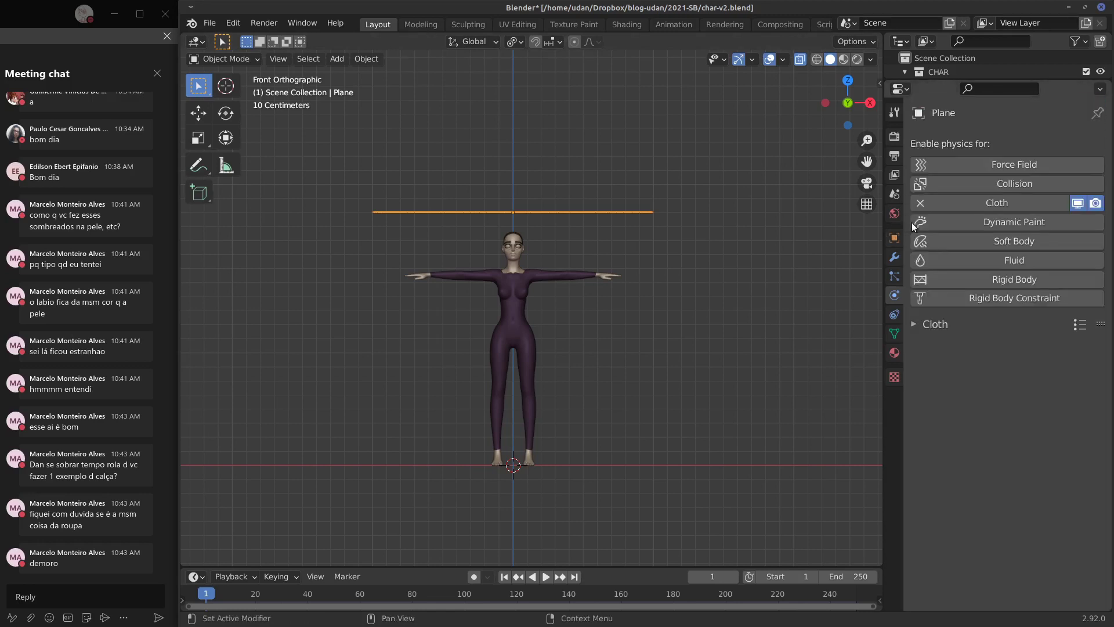
click(935, 325)
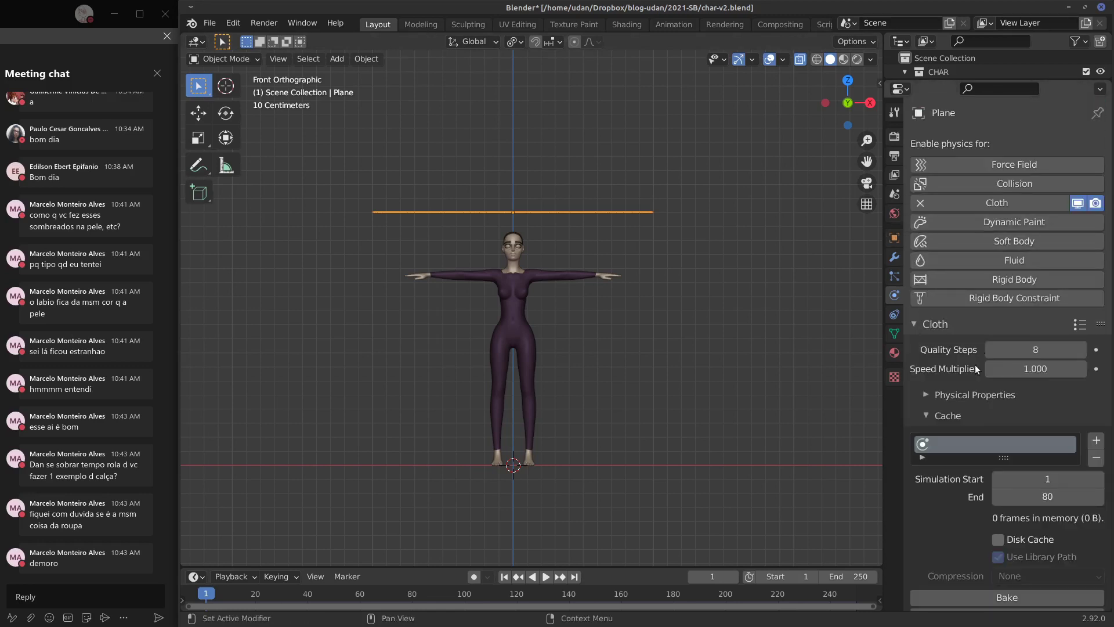
click(946, 418)
click(926, 437)
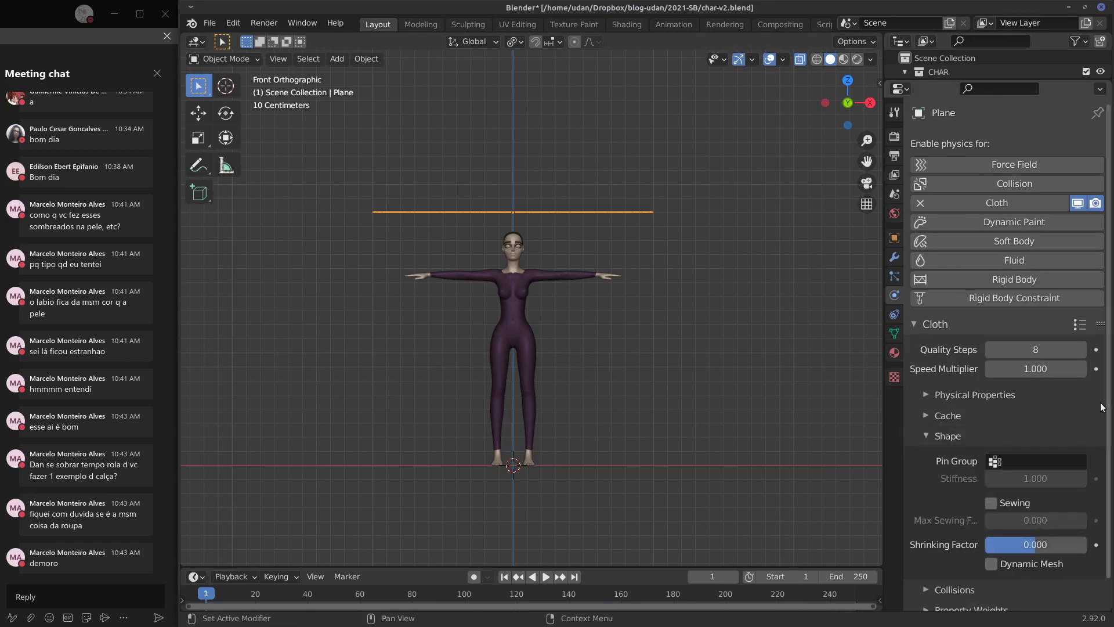
click(1019, 396)
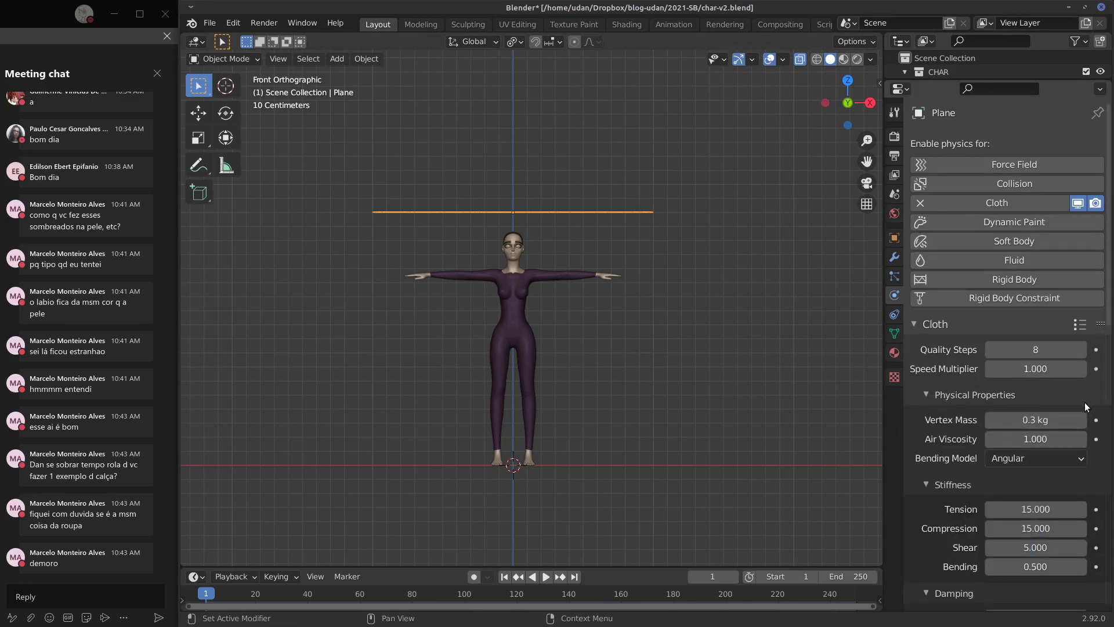
click(928, 396)
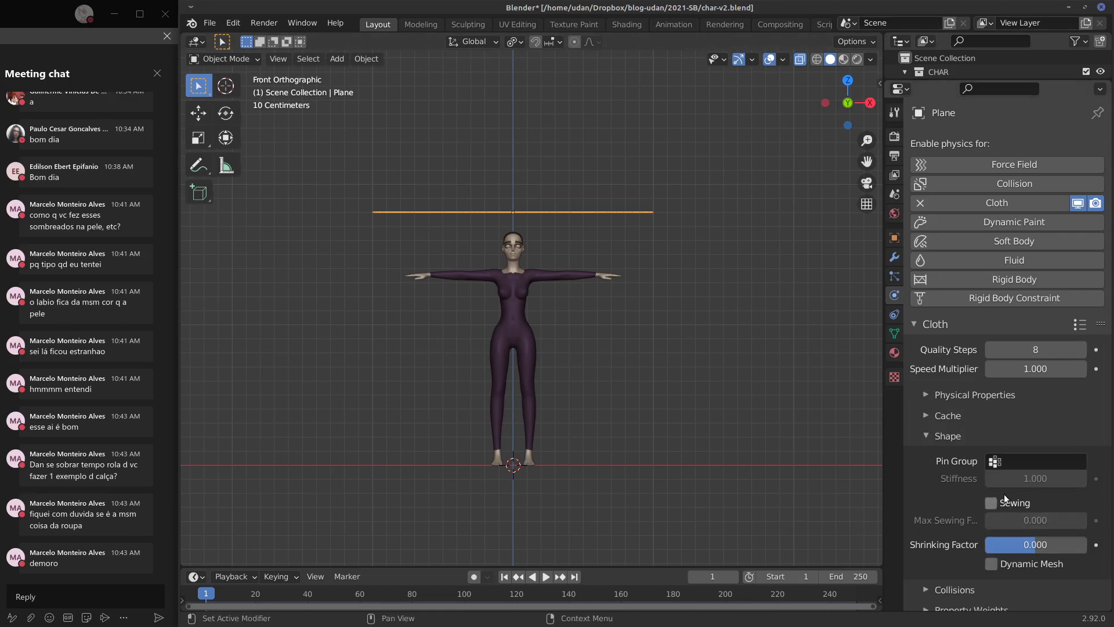
Step: Annotate arrows toward Pin Group and Sewing and mark the plane's right edge, erasing each annotation
key(d)
drag(780, 511, 857, 491)
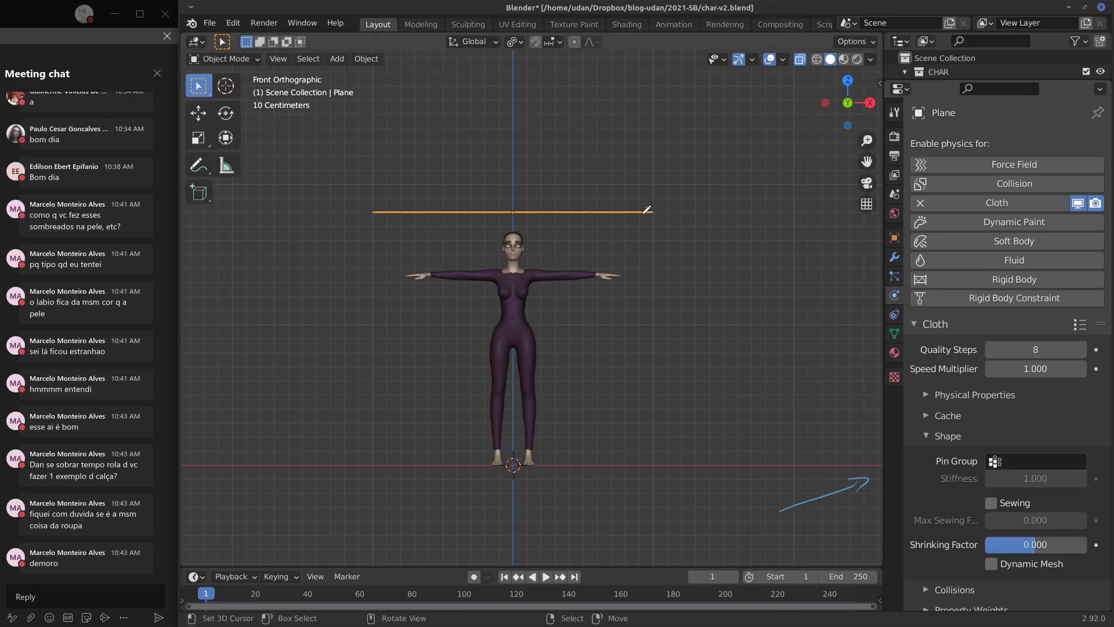
drag(645, 212, 644, 213)
right_drag(659, 218, 646, 218)
right_drag(856, 477, 780, 509)
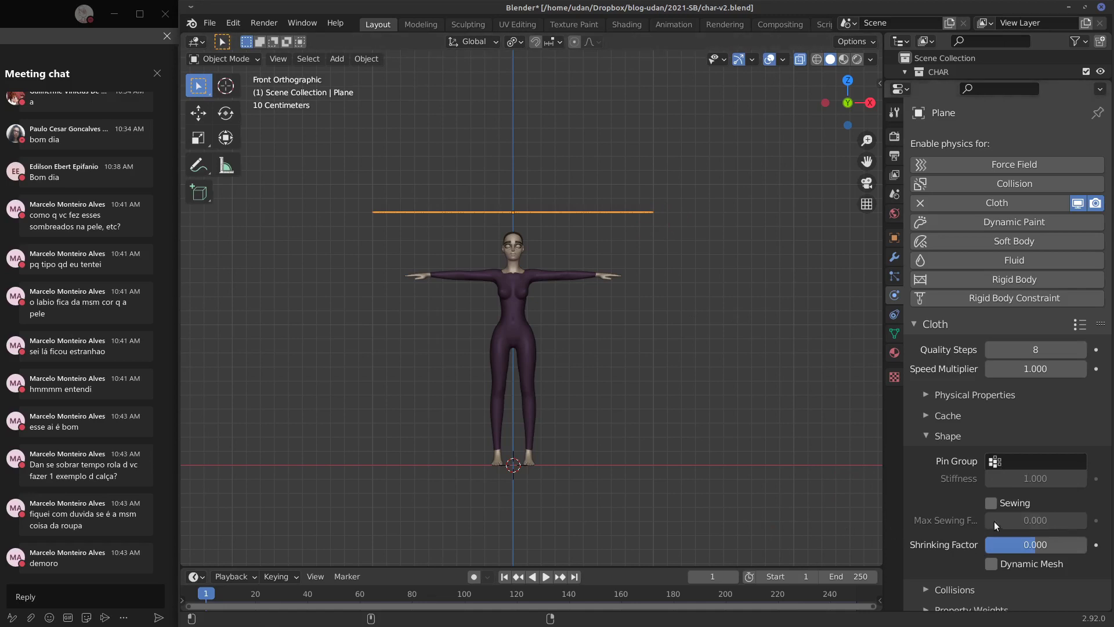
drag(813, 514, 879, 510)
right_drag(884, 509, 830, 511)
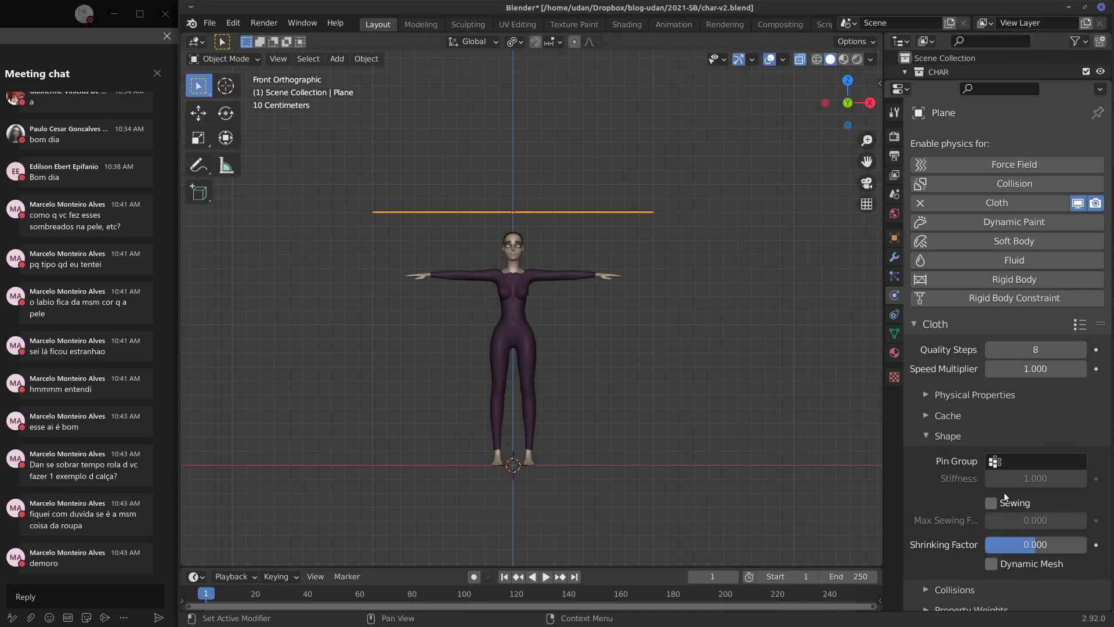
Step: Collapse the cloth's Shape settings and set the Quality in its Collisions settings to 8
click(927, 437)
click(931, 460)
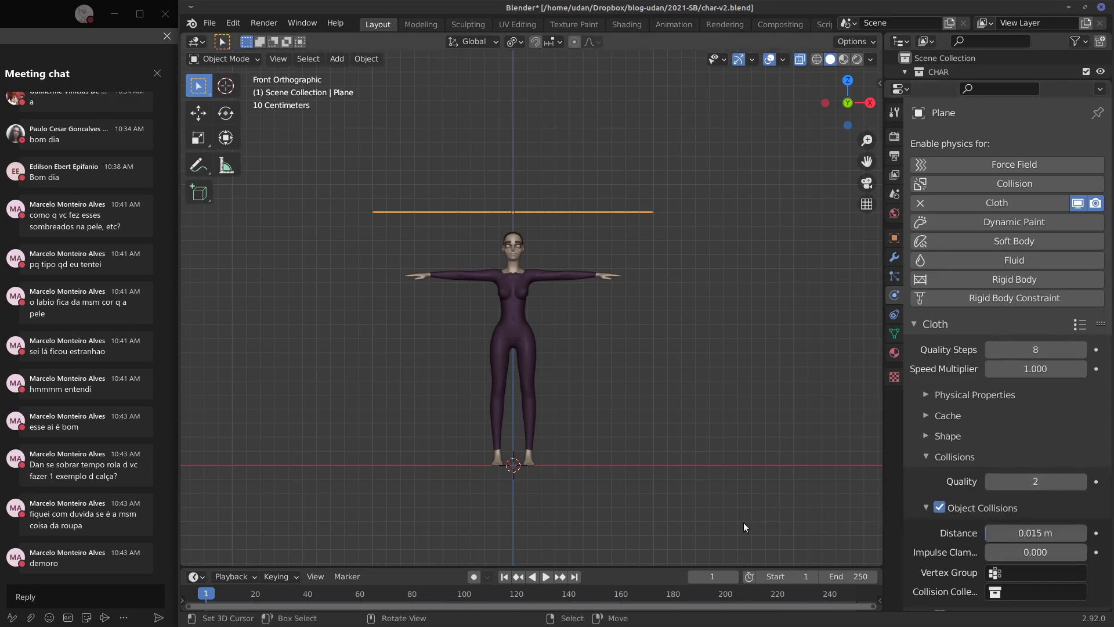
click(1036, 482)
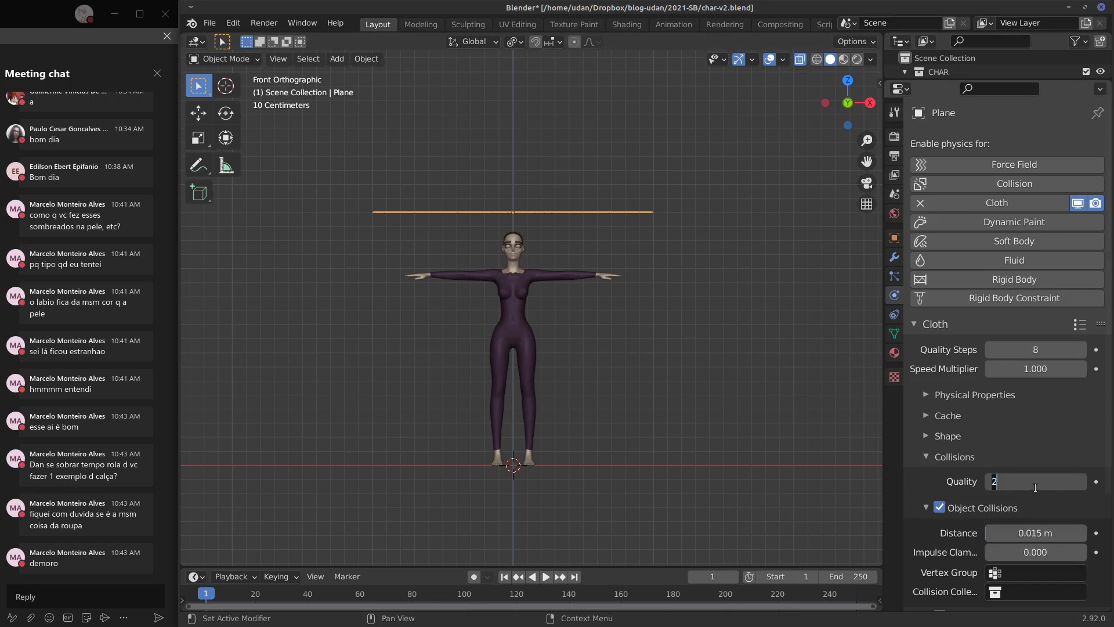
text(8)
key(Return)
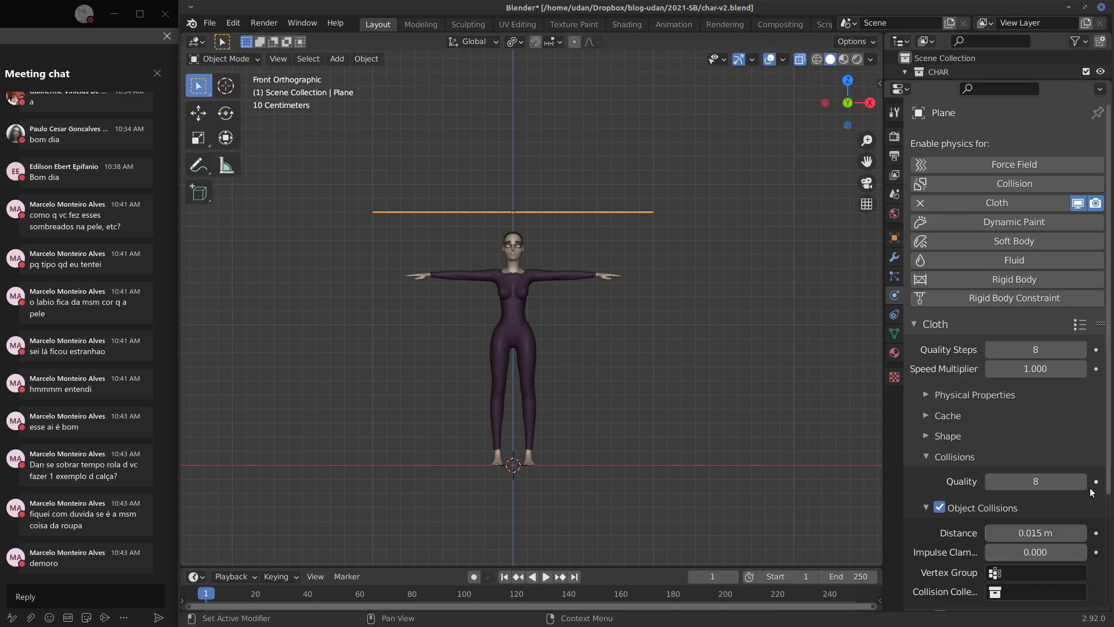
Step: Enable Self Collisions in the cloth's Collisions settings
scroll(1107, 487, down, 2)
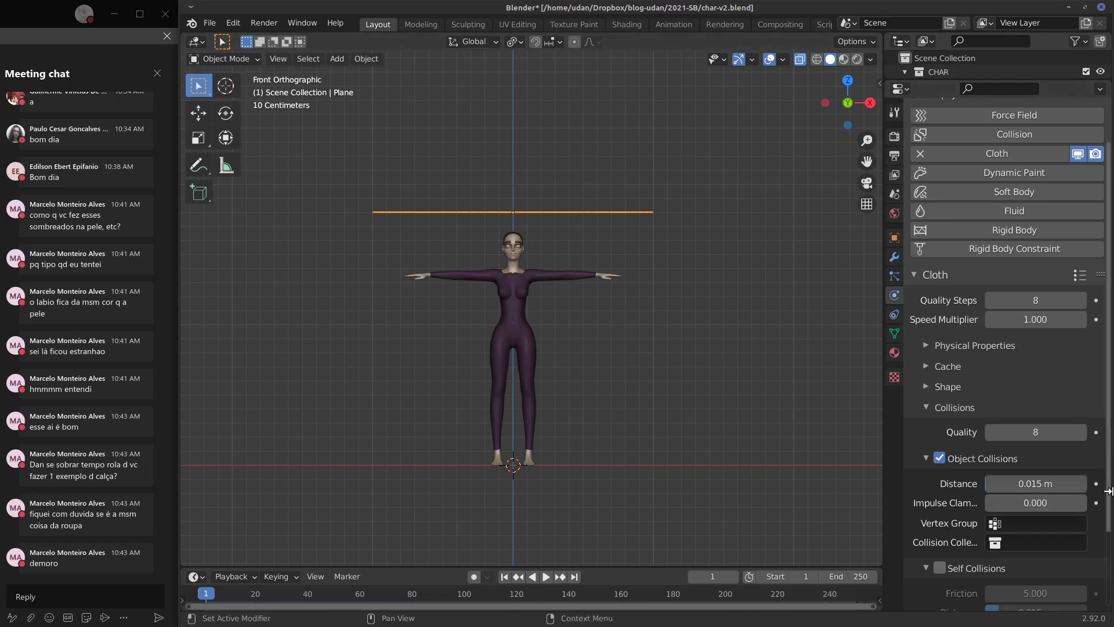
scroll(1098, 532, down, 2)
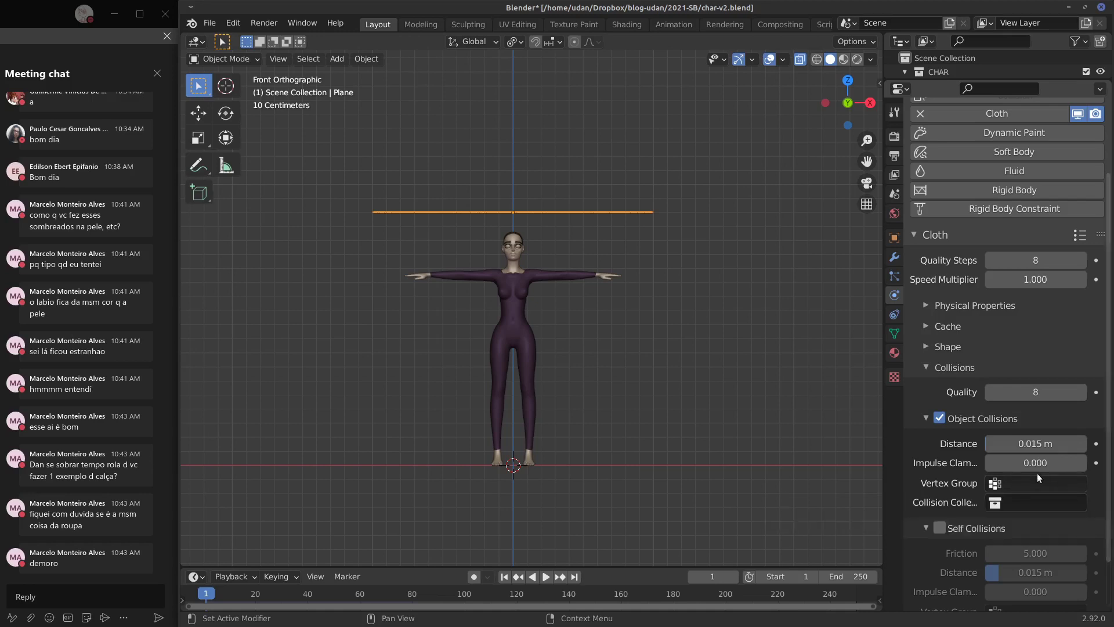
scroll(981, 493, down, 3)
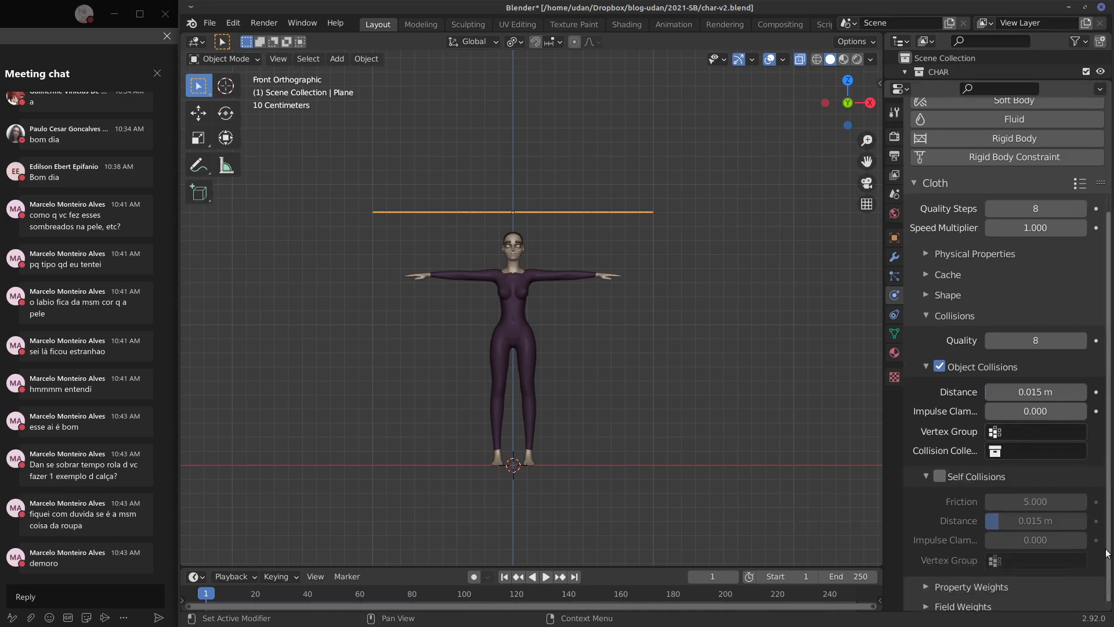
click(939, 470)
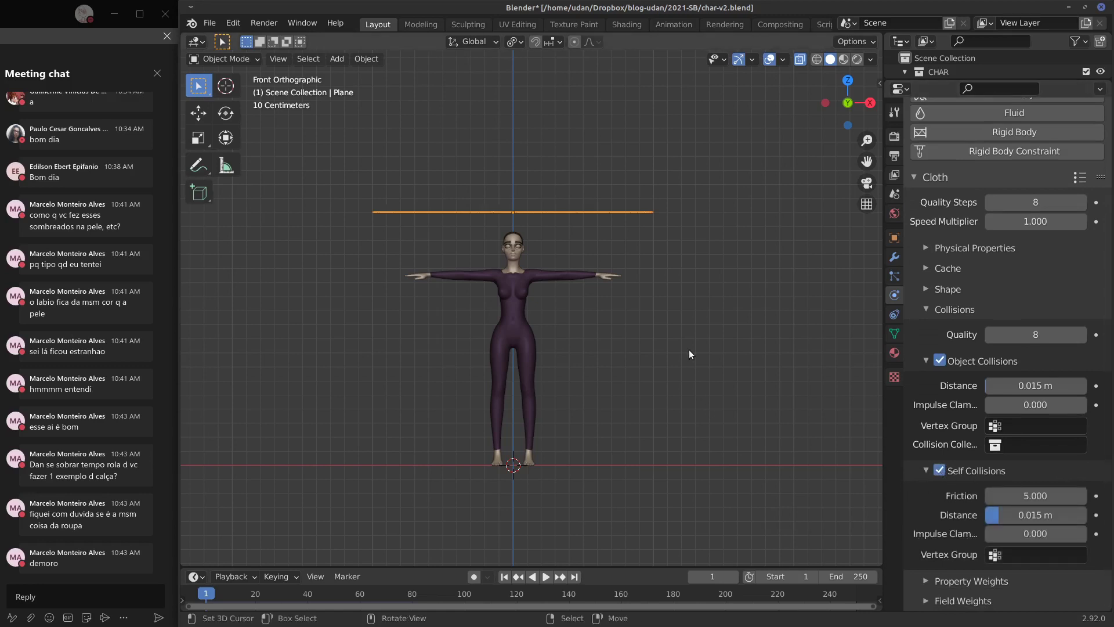
mouse_move(690, 367)
mouse_down()
mouse_move(707, 406)
mouse_move(754, 419)
mouse_move(758, 437)
mouse_up()
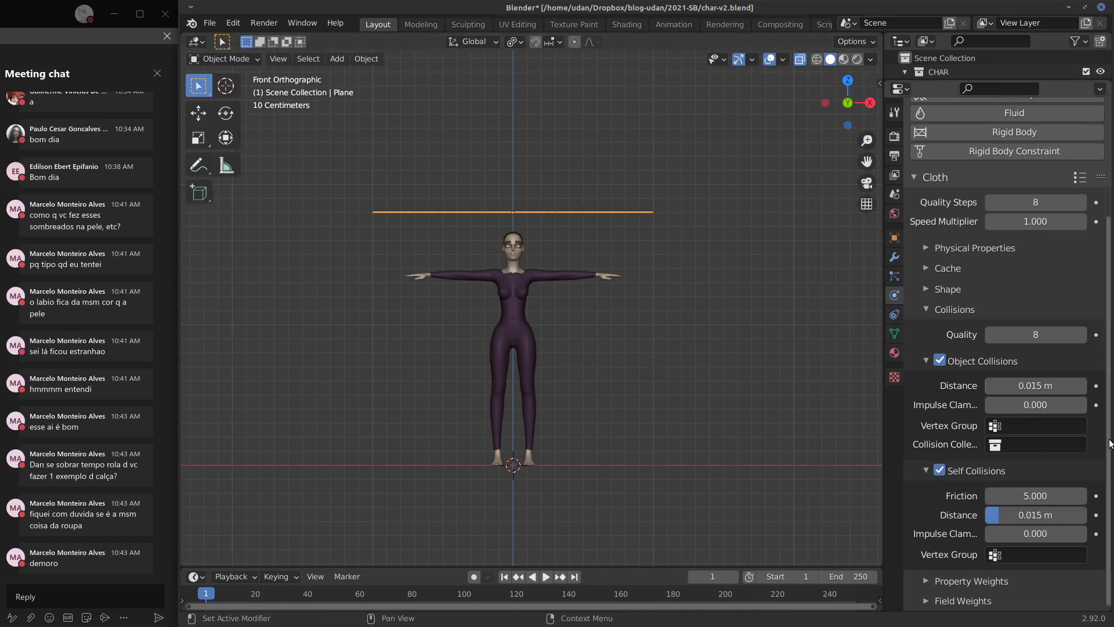
Step: Collapse the Collisions settings, expand Property Weights, and widen the properties editor to show the full setting names
click(926, 362)
click(926, 401)
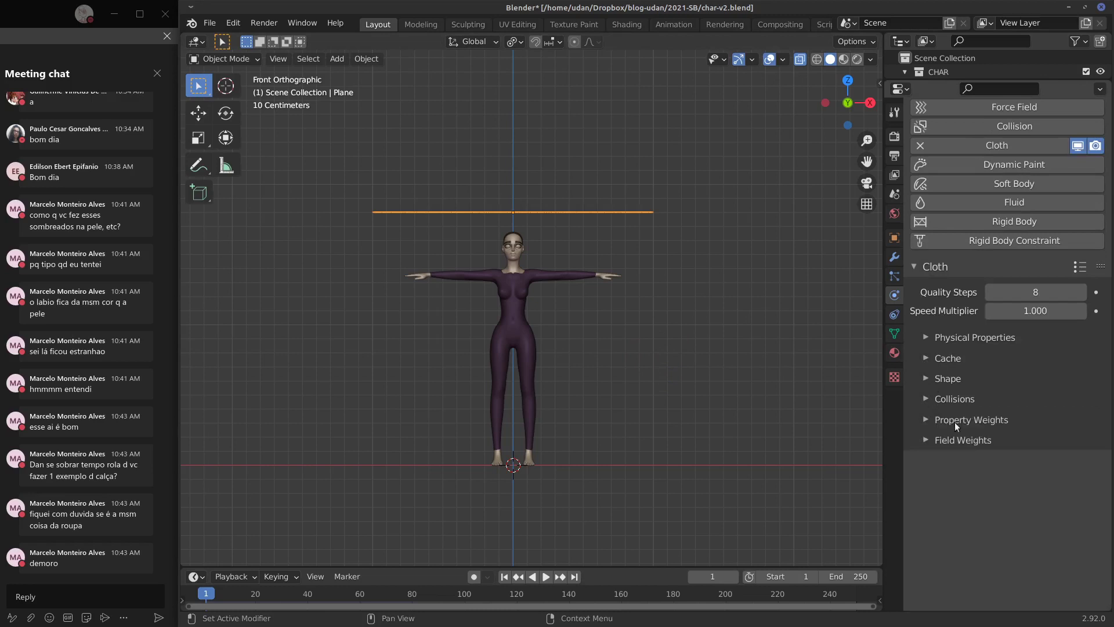
click(941, 419)
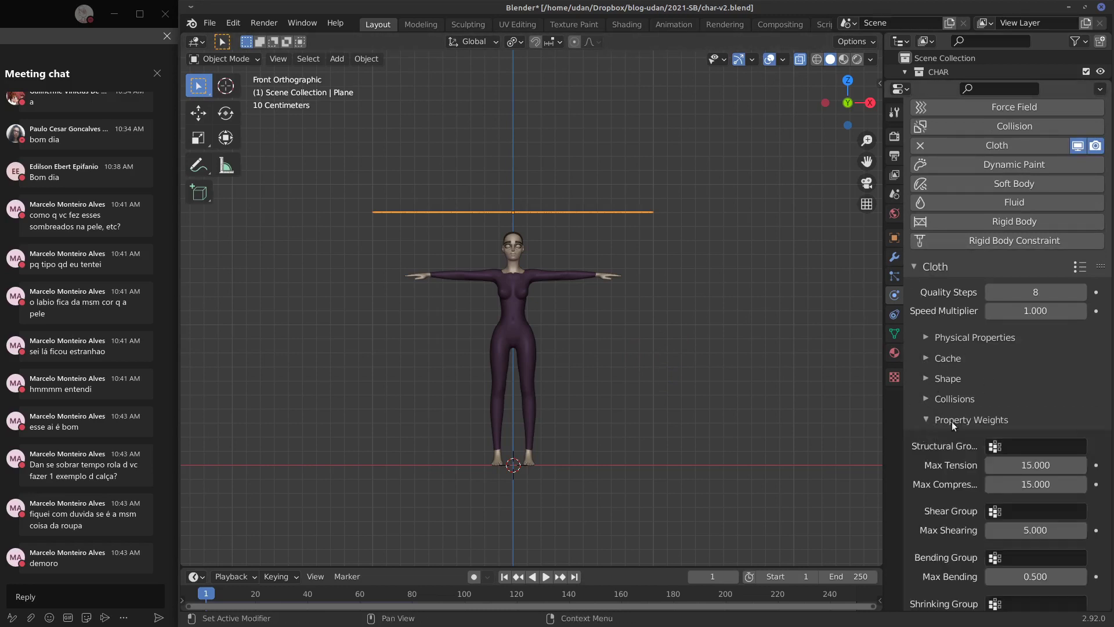
scroll(1107, 411, down, 3)
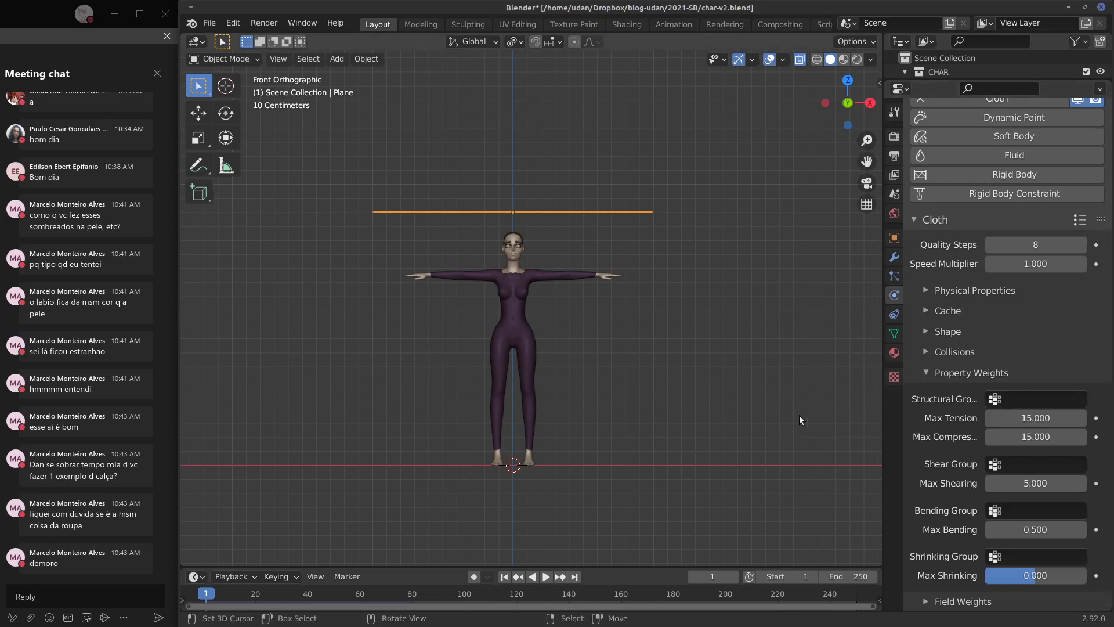
mouse_move(792, 415)
mouse_down()
mouse_move(876, 406)
mouse_move(882, 440)
mouse_move(835, 439)
mouse_move(860, 441)
mouse_up()
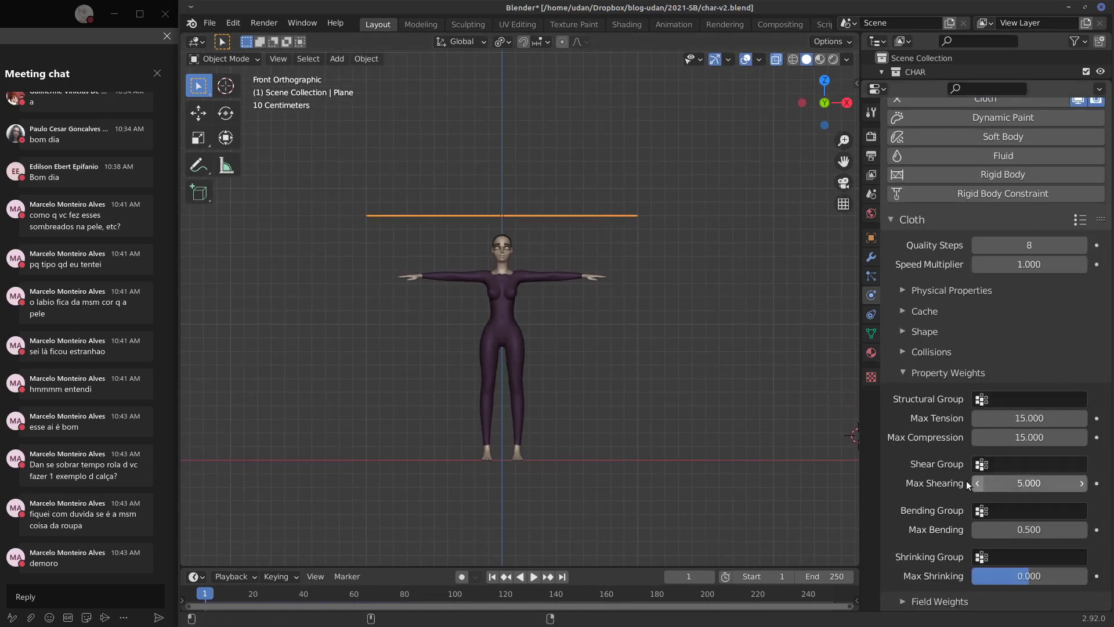
Step: Sketch small circles, a vertical line and two V-shaped angles beside the character's legs, erasing the sketches
drag(680, 464, 711, 404)
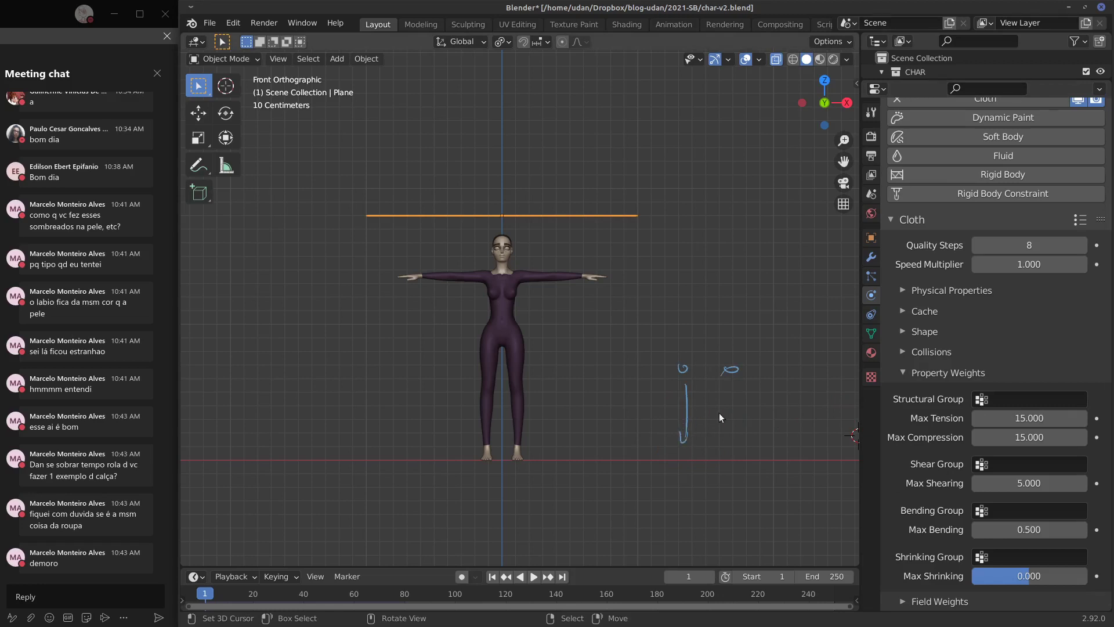
drag(676, 383, 655, 414)
drag(730, 379, 702, 419)
mouse_move(657, 401)
mouse_down()
mouse_move(683, 412)
mouse_move(641, 423)
mouse_up()
mouse_move(714, 370)
mouse_down()
mouse_move(688, 331)
mouse_move(747, 321)
mouse_move(720, 363)
mouse_up()
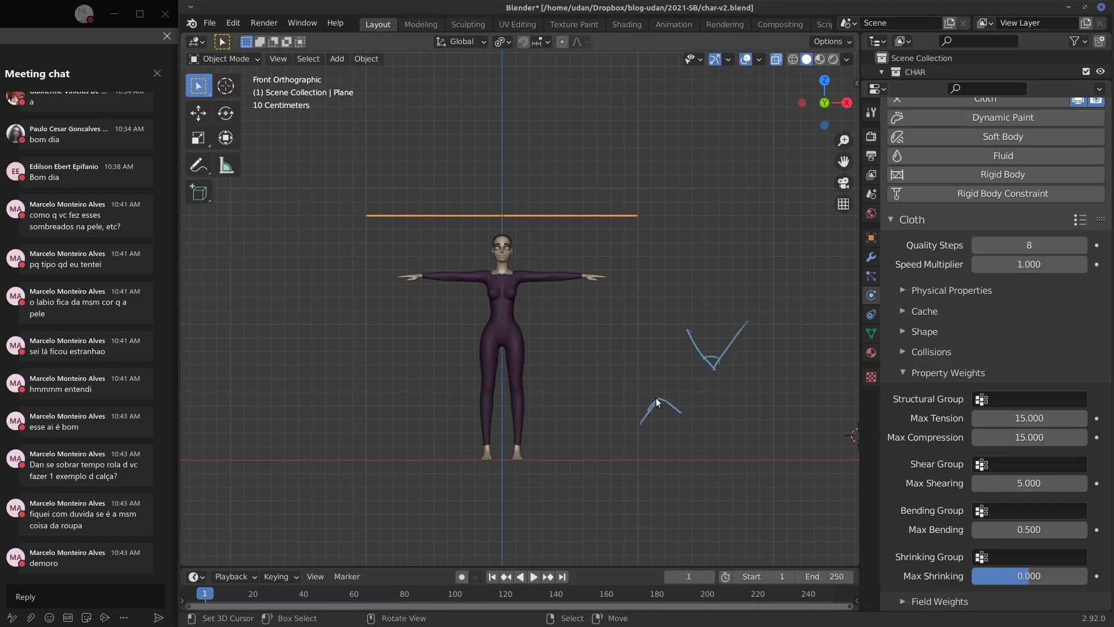
mouse_move(648, 415)
ctrl+mouse_down()
mouse_move(700, 394)
mouse_move(686, 336)
mouse_move(726, 371)
ctrl+mouse_up()
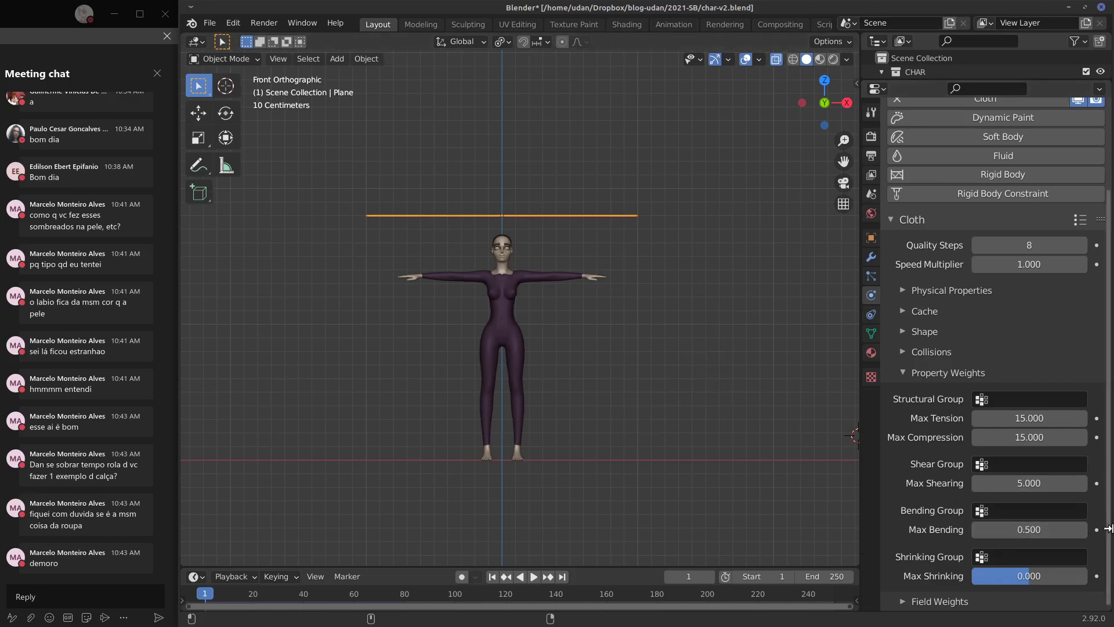
mouse_move(654, 366)
mouse_down()
mouse_move(672, 383)
mouse_move(676, 357)
mouse_up()
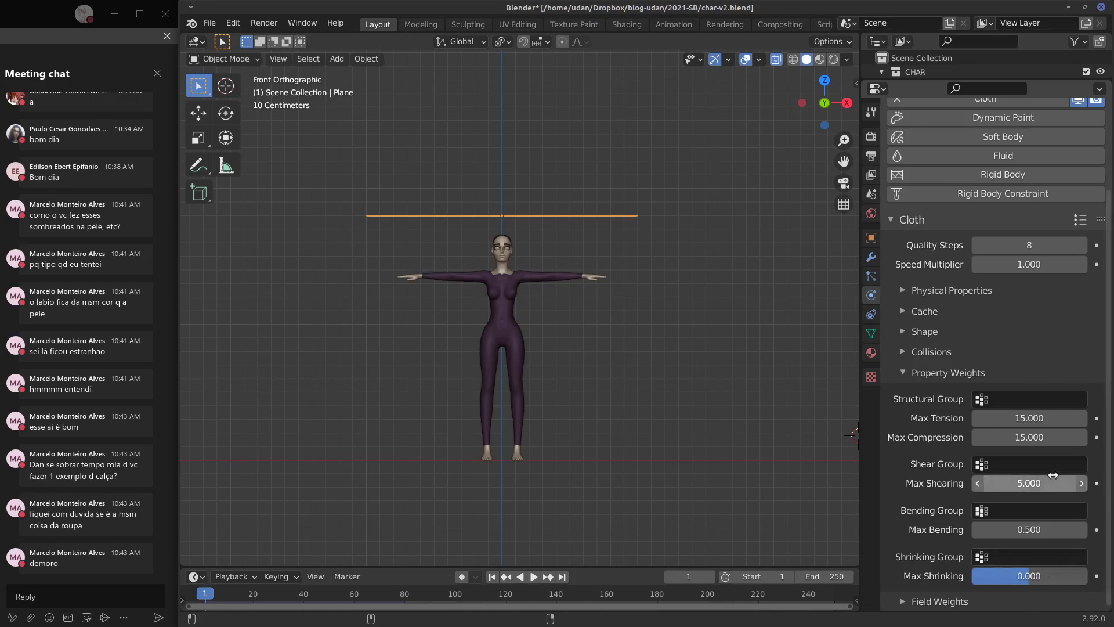
Step: Collapse Property Weights and review the cloth's Field Weights values, collapsing that section again
click(903, 374)
click(902, 394)
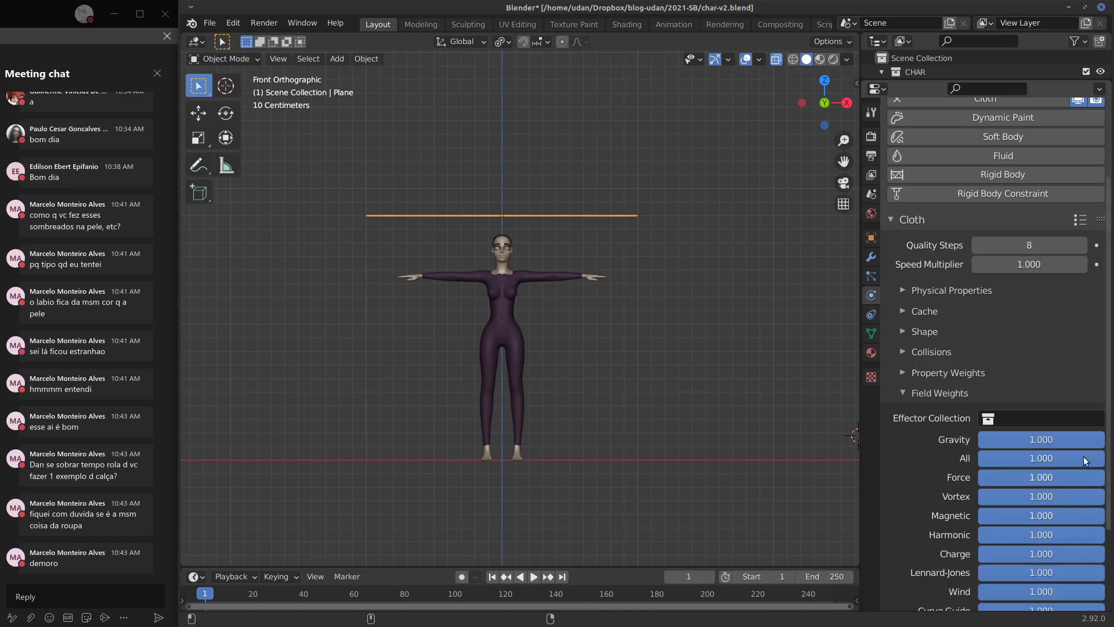
scroll(1083, 522, down, 5)
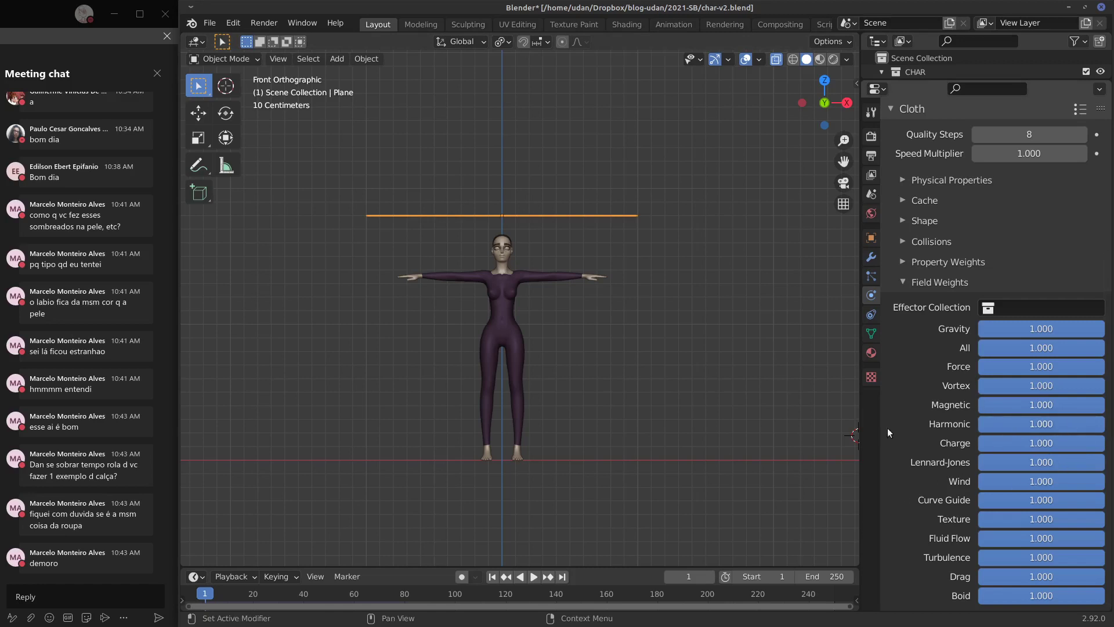
click(896, 288)
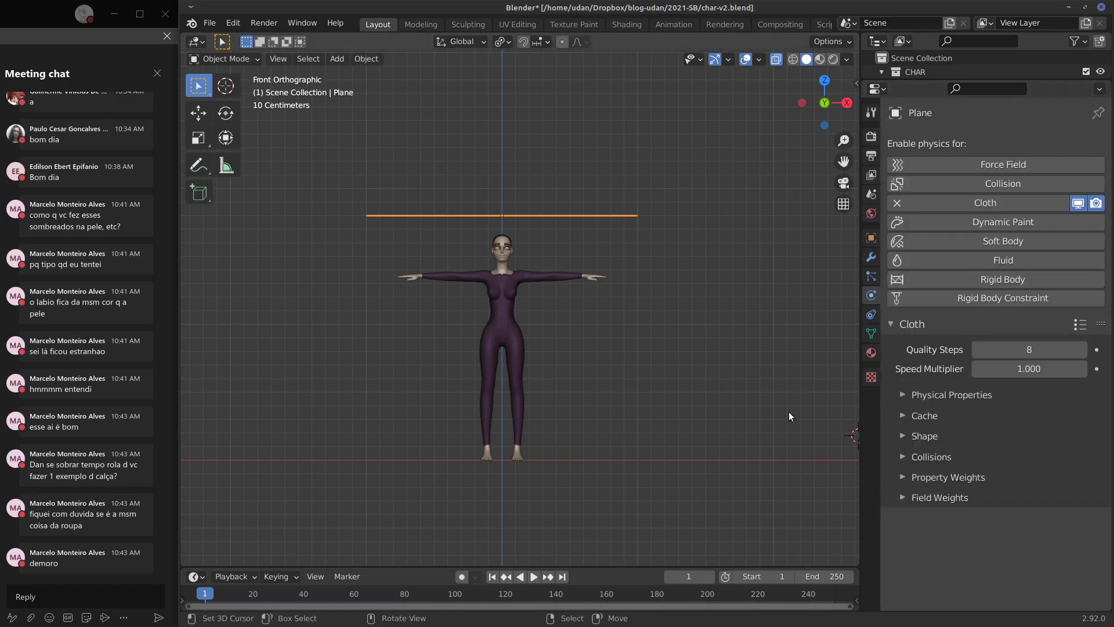
Step: Inspect the plane above the character in perspective, briefly playing and cancelling the simulation, and return to the front view
middle_drag(648, 339, 631, 371)
key(space)
key(Escape)
key(space)
key(Escape)
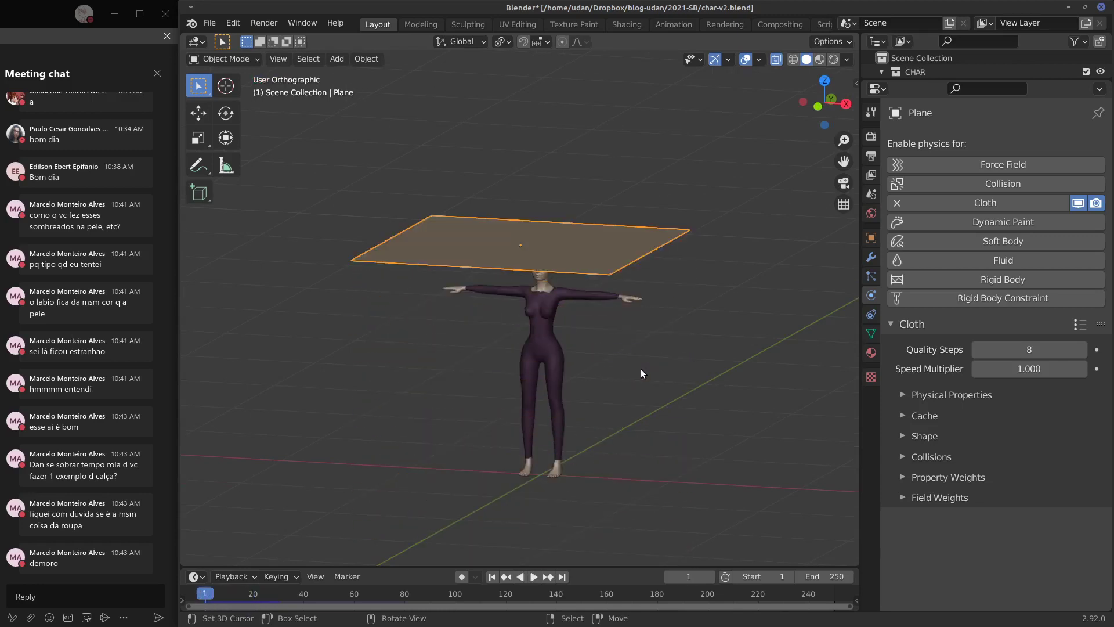
mouse_move(636, 340)
middle_down()
mouse_move(654, 356)
mouse_move(627, 355)
middle_up()
key(KP_1)
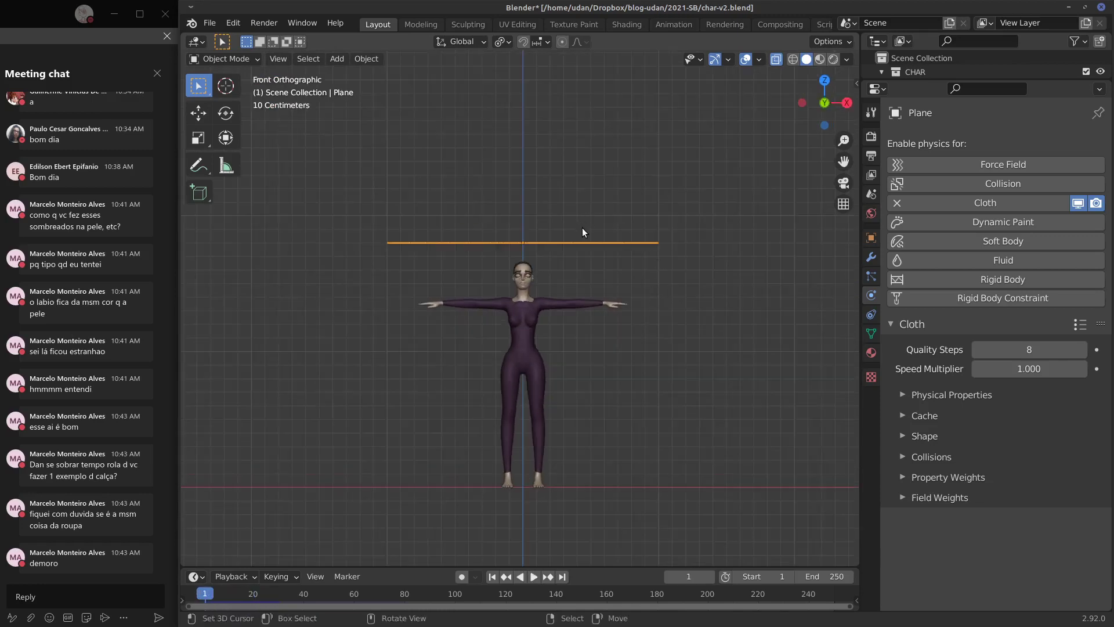
Step: Annotate the plane with an arrow labelled "CLOTH" and the character's body with an arrow labelled "COLLISION"
mouse_move(636, 200)
mouse_down()
mouse_move(642, 210)
mouse_move(708, 205)
mouse_move(715, 191)
mouse_move(736, 205)
mouse_up()
drag(729, 198, 750, 194)
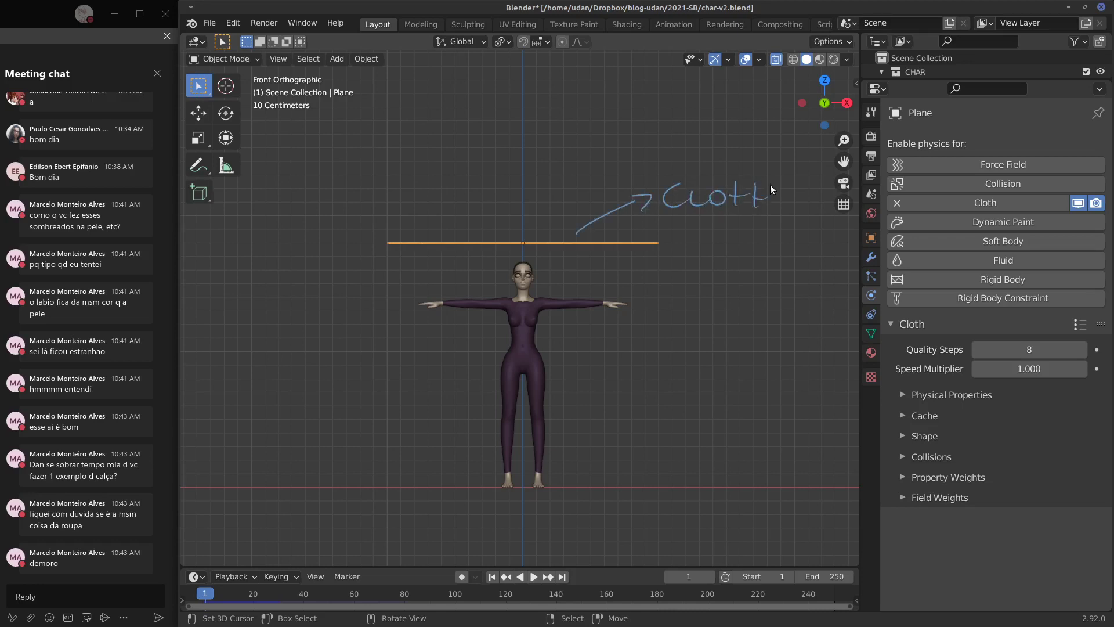
mouse_move(681, 393)
mouse_down()
mouse_move(568, 381)
mouse_move(576, 398)
mouse_up()
mouse_move(648, 393)
mouse_down()
mouse_move(552, 377)
mouse_move(626, 399)
mouse_move(704, 385)
mouse_move(786, 390)
mouse_move(815, 375)
mouse_up()
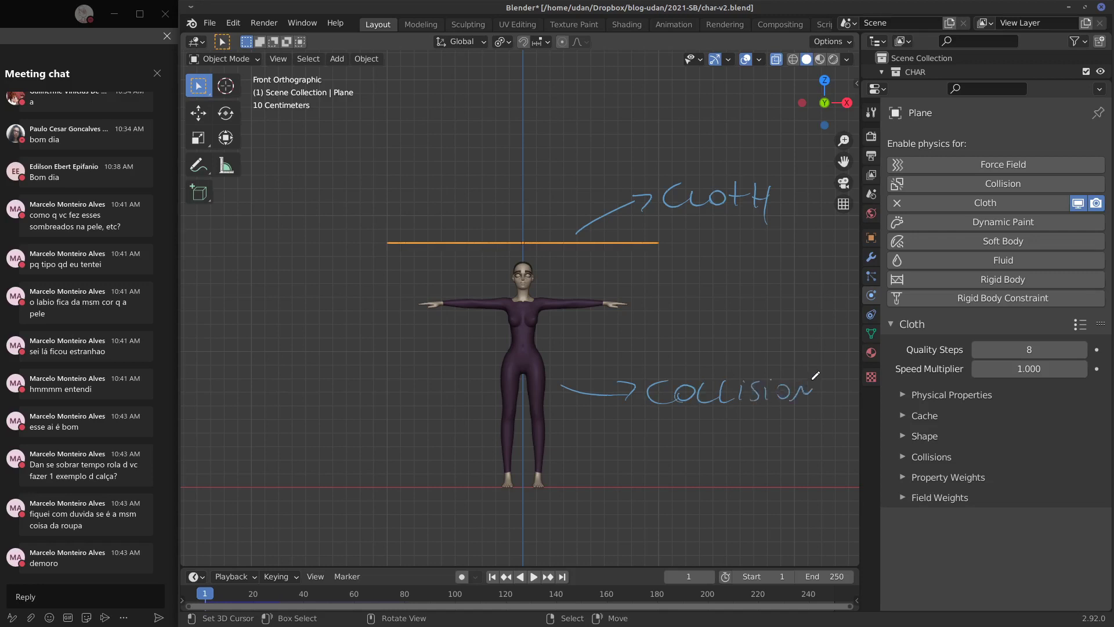
Step: Enable Collision physics on the character's BODY object and show its Softbody & Cloth settings
click(535, 364)
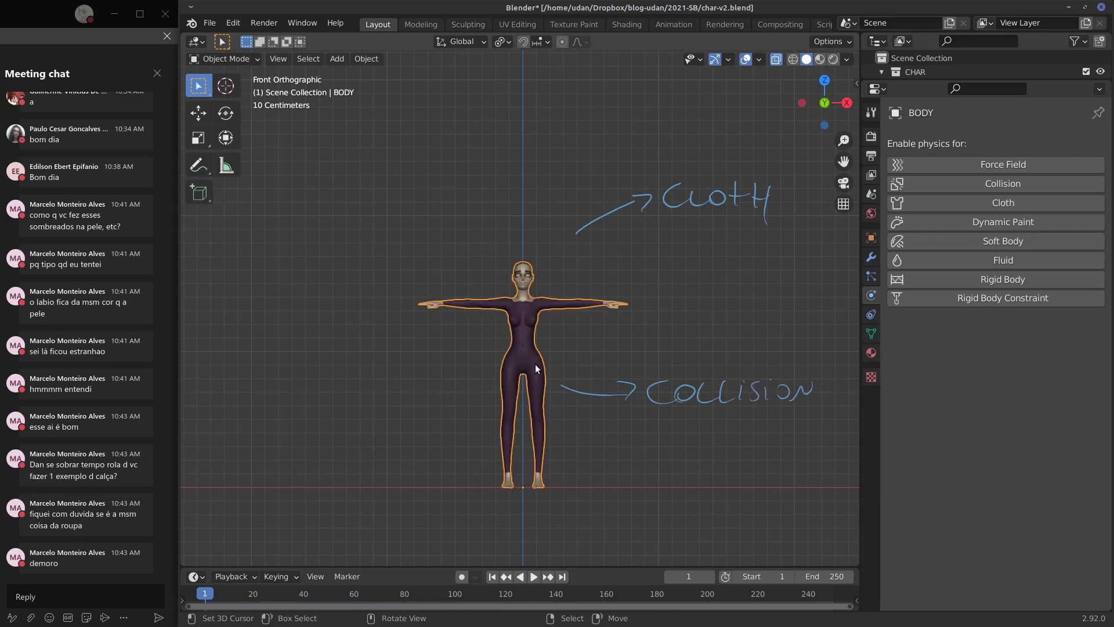
click(980, 182)
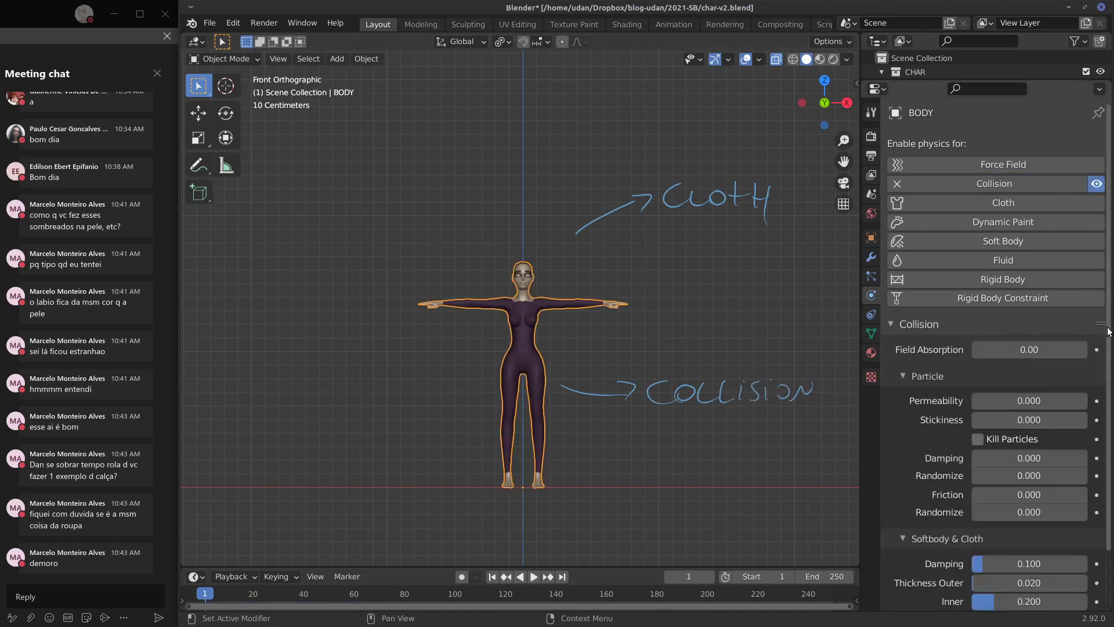
scroll(1109, 455, down, 3)
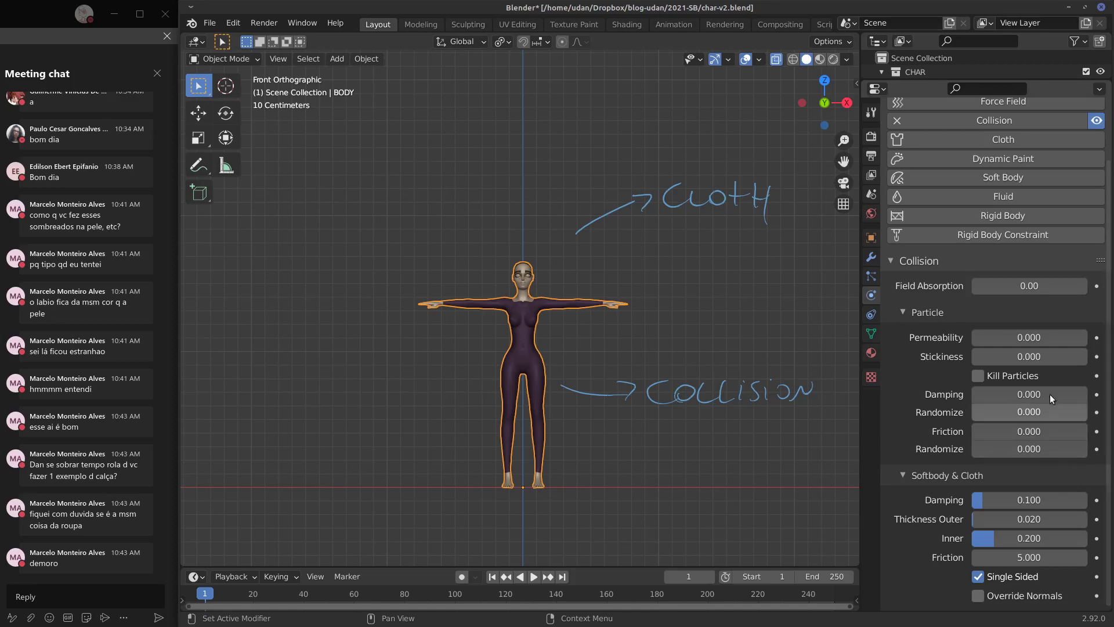
Step: Collapse the Particle section of the BODY's Collision settings, keeping the Softbody & Cloth settings expanded
click(901, 313)
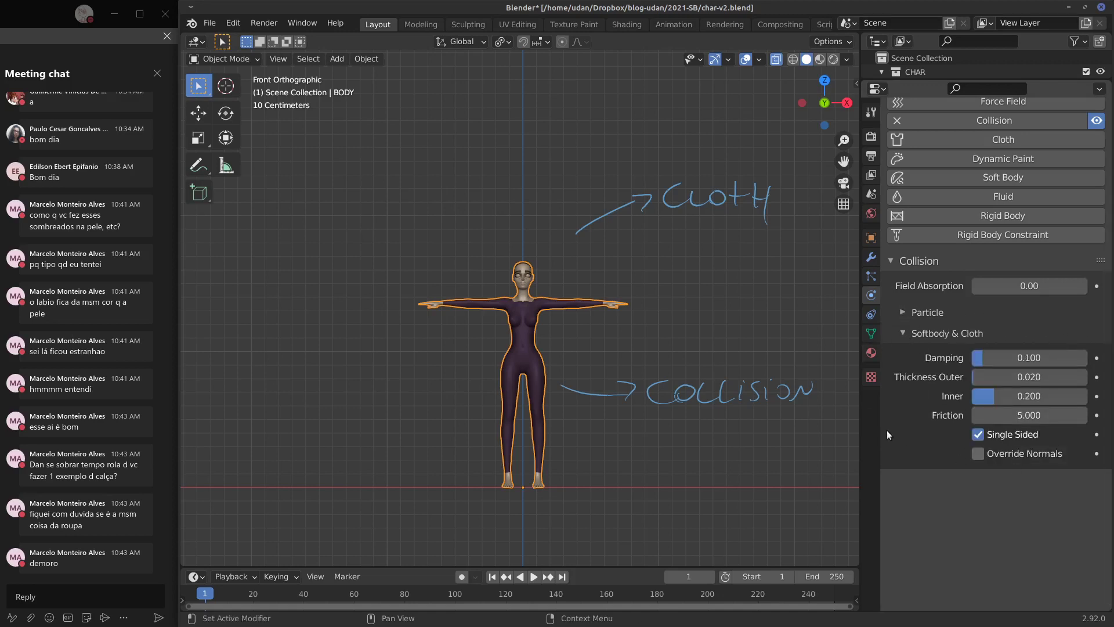
click(889, 317)
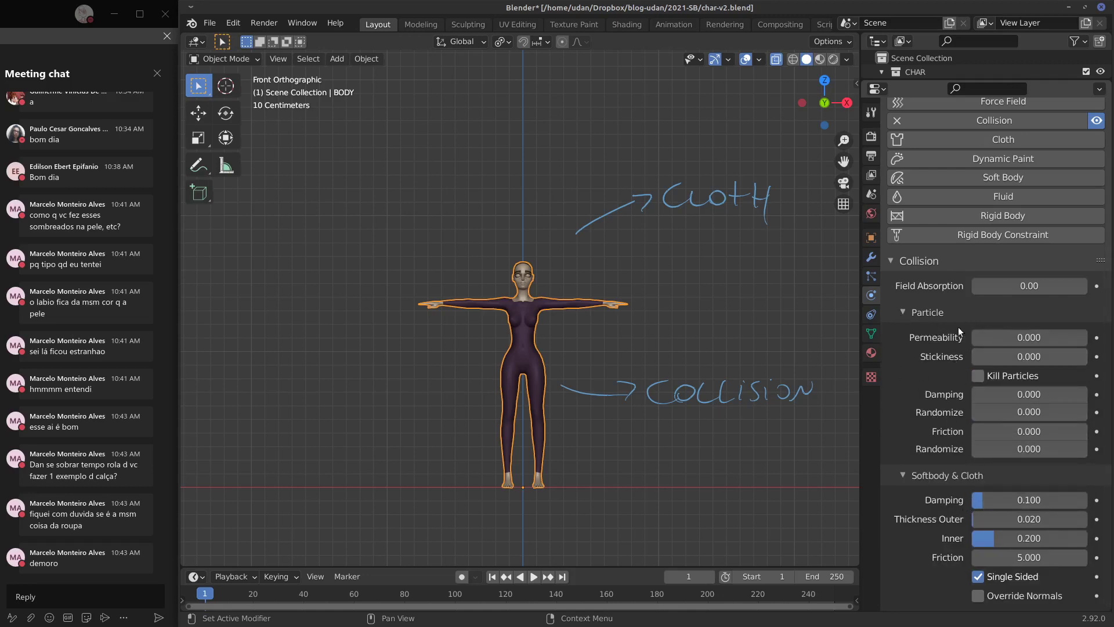
click(900, 313)
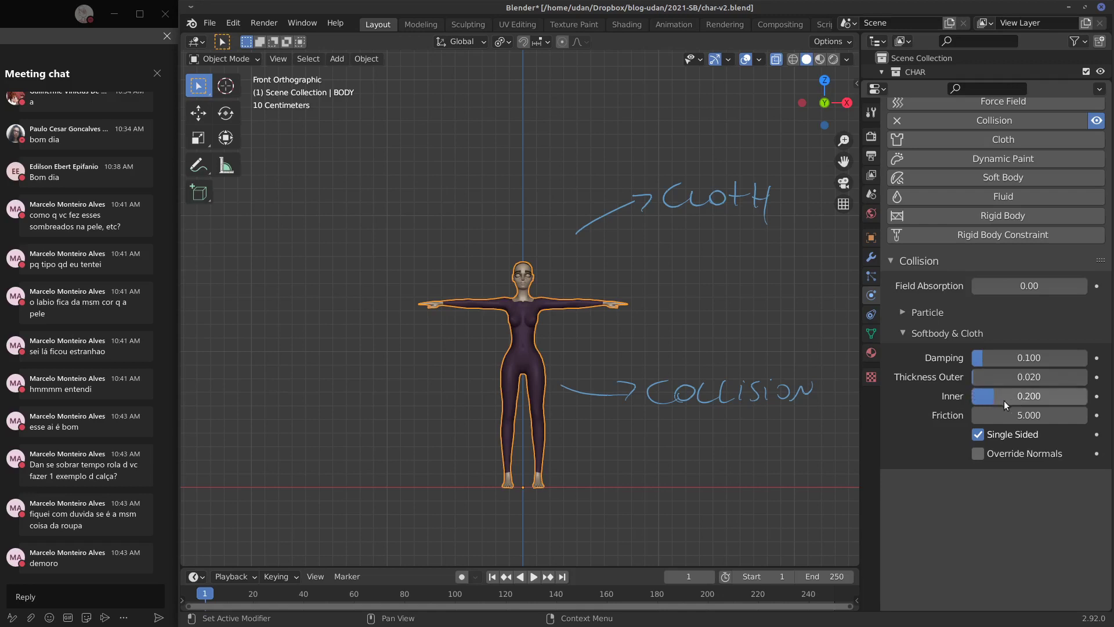
Step: Set both Thickness Outer and Inner to 0.010 in the BODY's Softbody & Cloth collision settings
scroll(733, 382, up, 3)
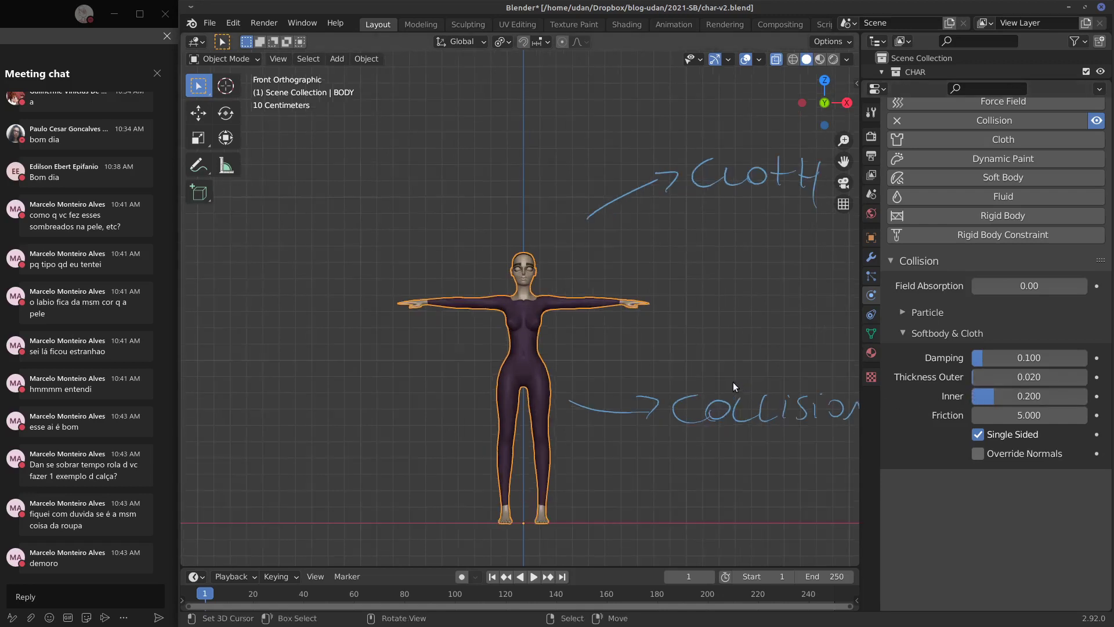
scroll(710, 366, up, 2)
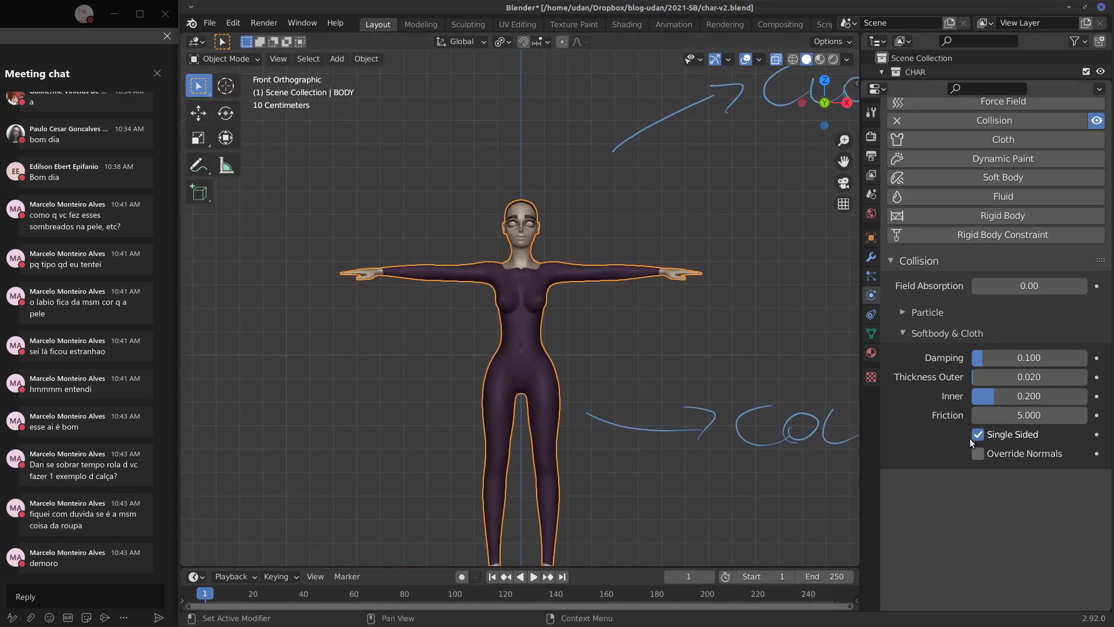
middle_drag(743, 372, 607, 362)
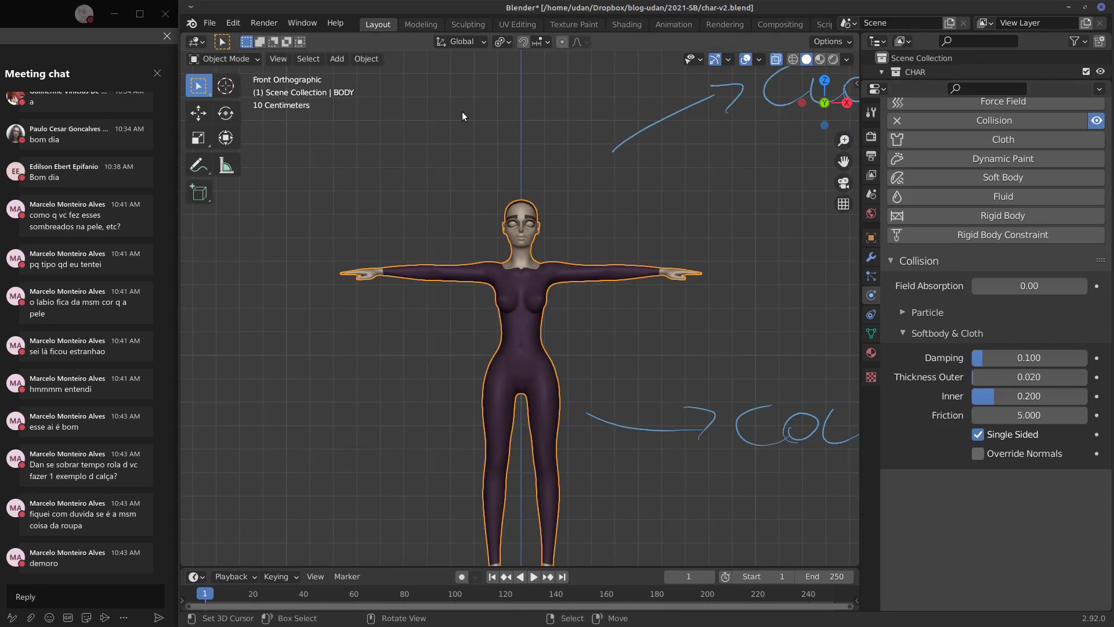
middle_drag(645, 246, 556, 201)
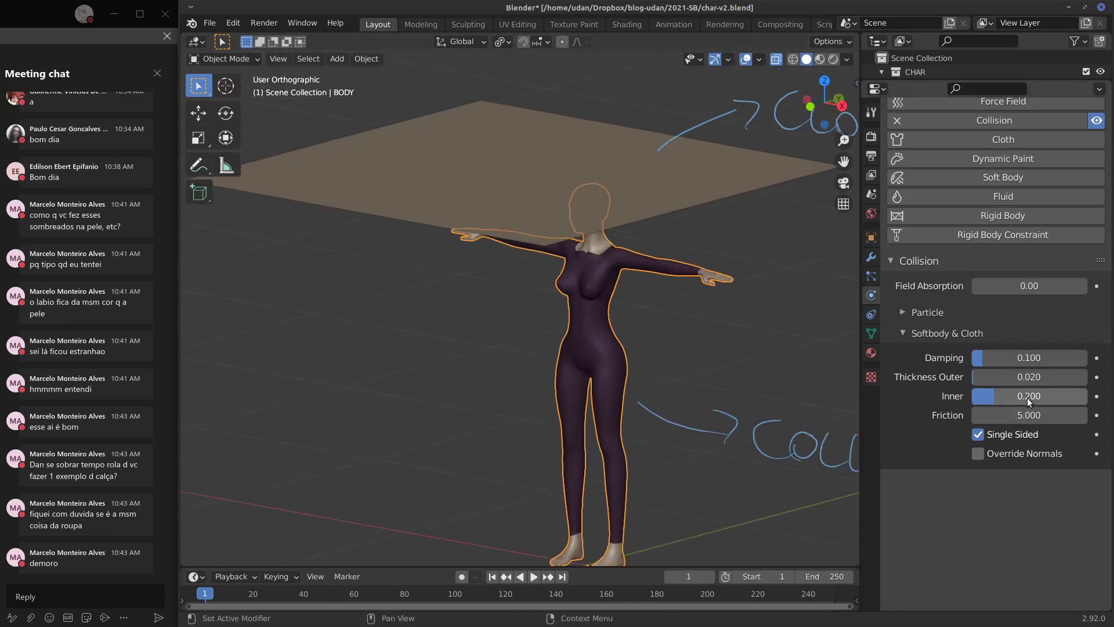
key(KP_1)
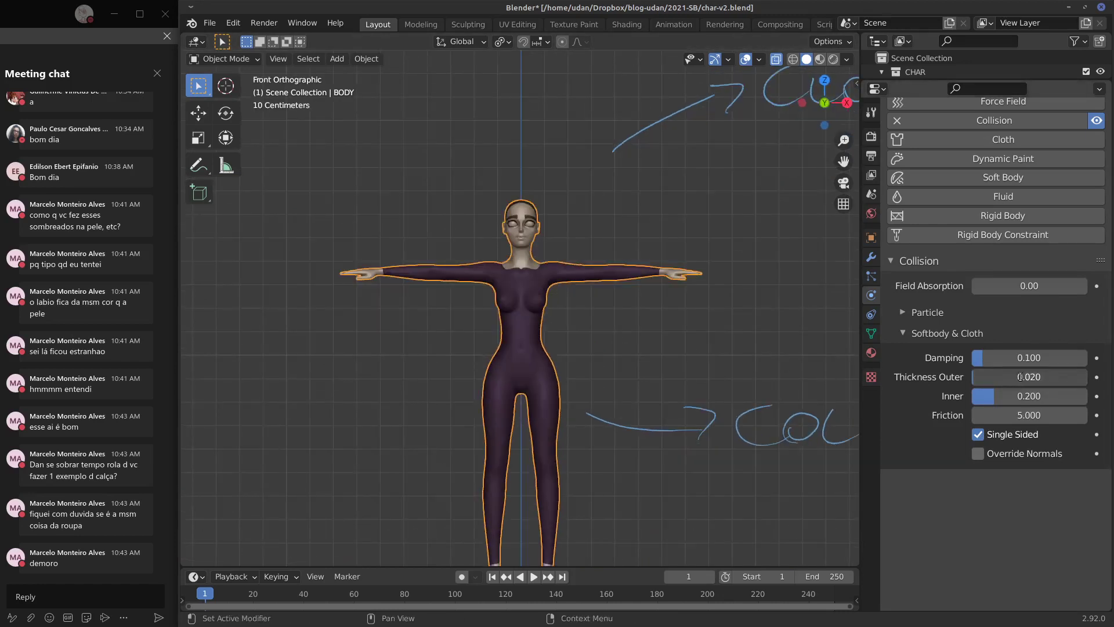
click(1035, 376)
key(BackSpace)
click(1021, 397)
text(0.)
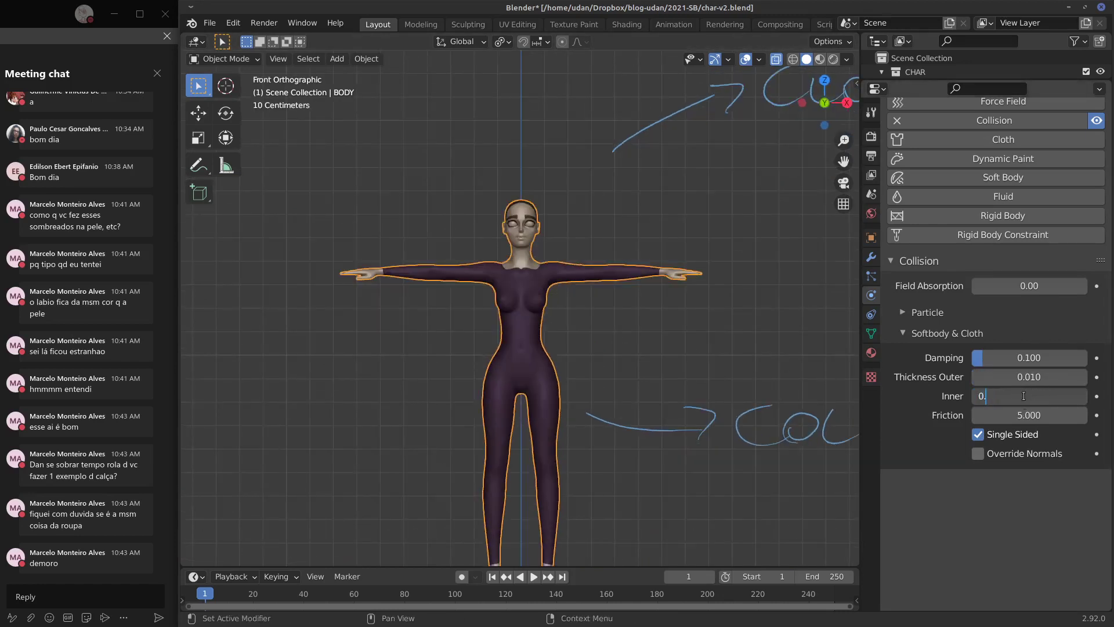
text(0)
text(10)
key(Return)
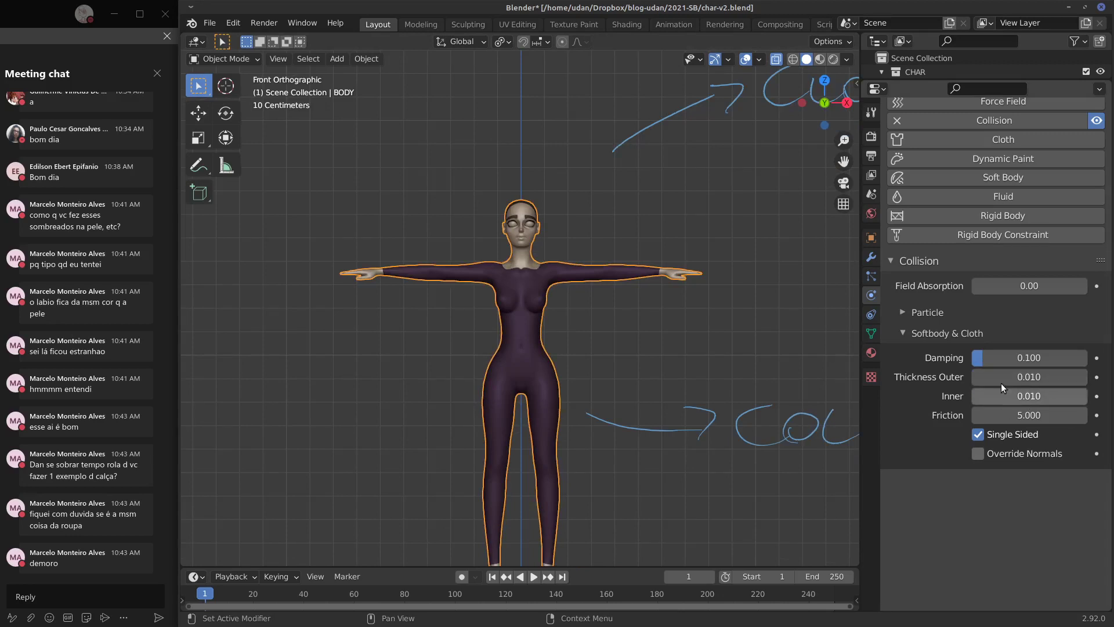
Step: Play the cloth simulation to watch the plane fall over the character, then cancel playback back to frame 1
mouse_move(767, 504)
middle_down()
mouse_move(680, 517)
mouse_move(708, 366)
middle_up()
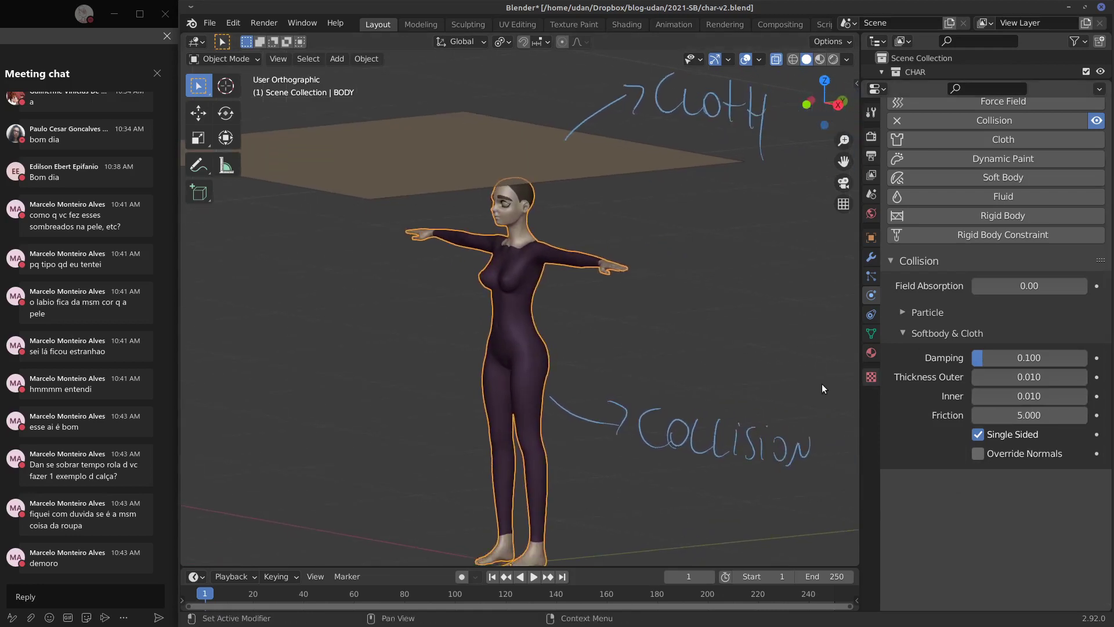
mouse_move(822, 385)
middle_down()
mouse_move(752, 384)
mouse_move(691, 330)
mouse_move(715, 304)
mouse_move(720, 319)
mouse_move(632, 335)
middle_up()
key(space)
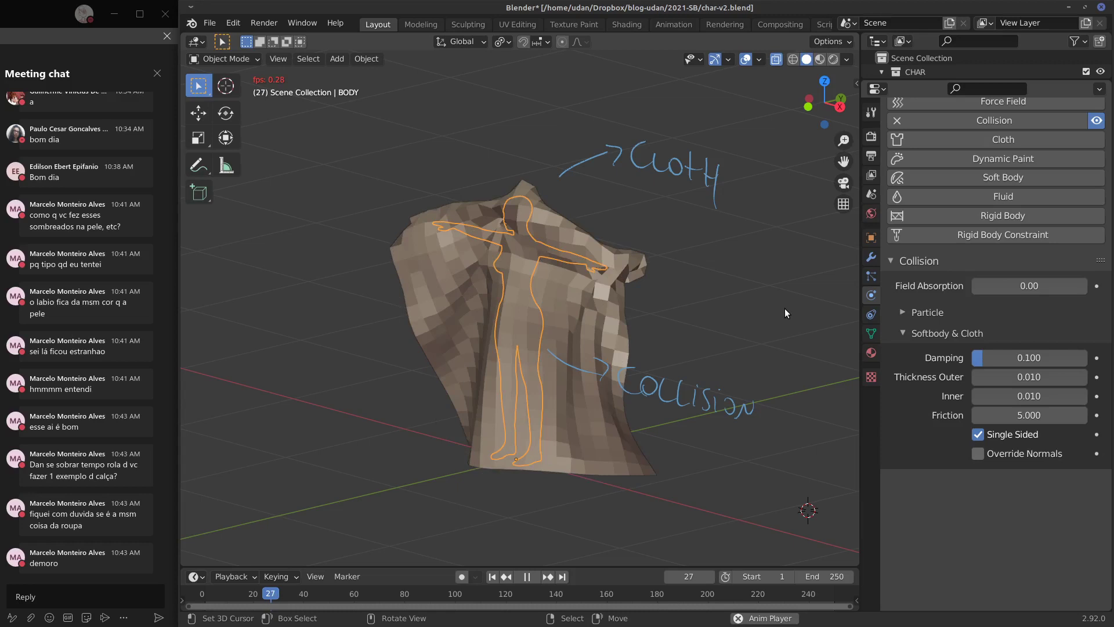
key(Escape)
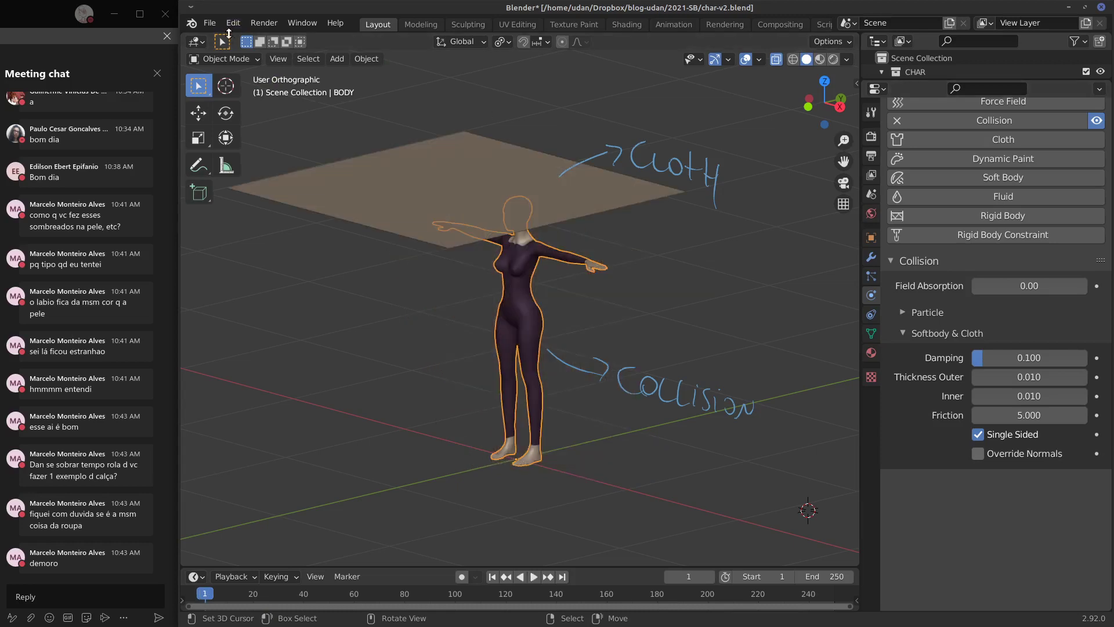
Step: Save the project as a new version named char-v3.blend in the 2021-SB folder
click(213, 23)
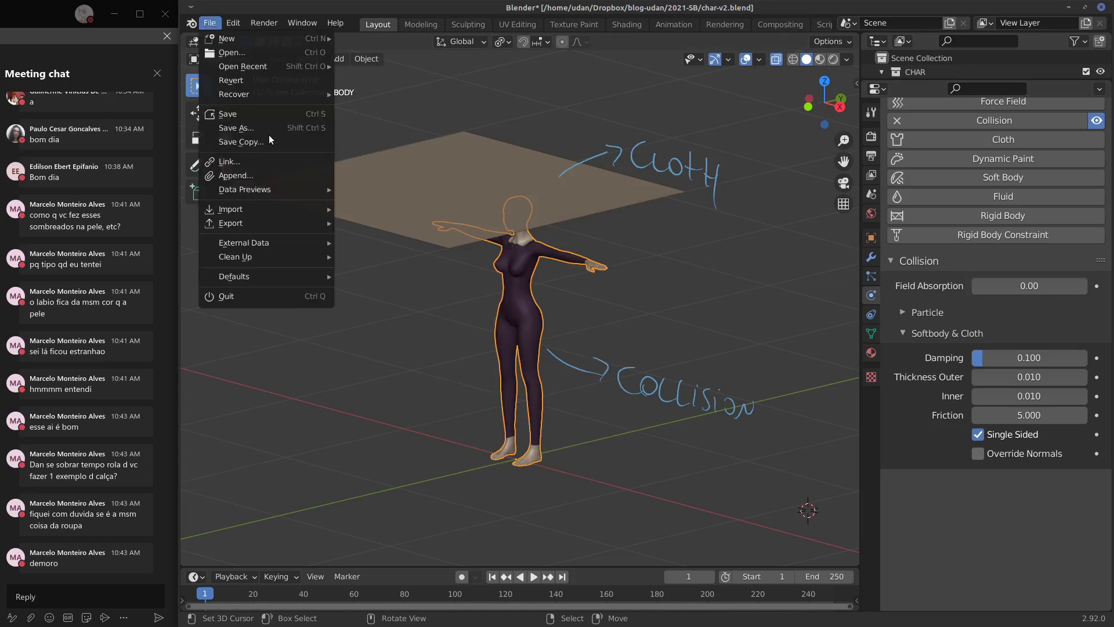
click(268, 133)
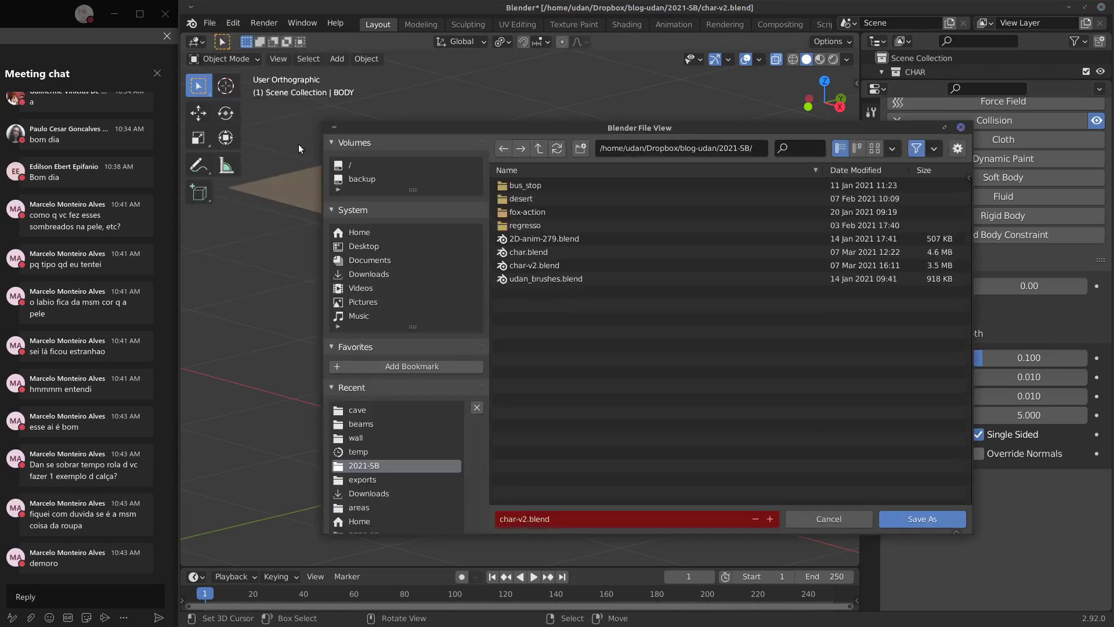
click(528, 519)
key(BackSpace)
text(3)
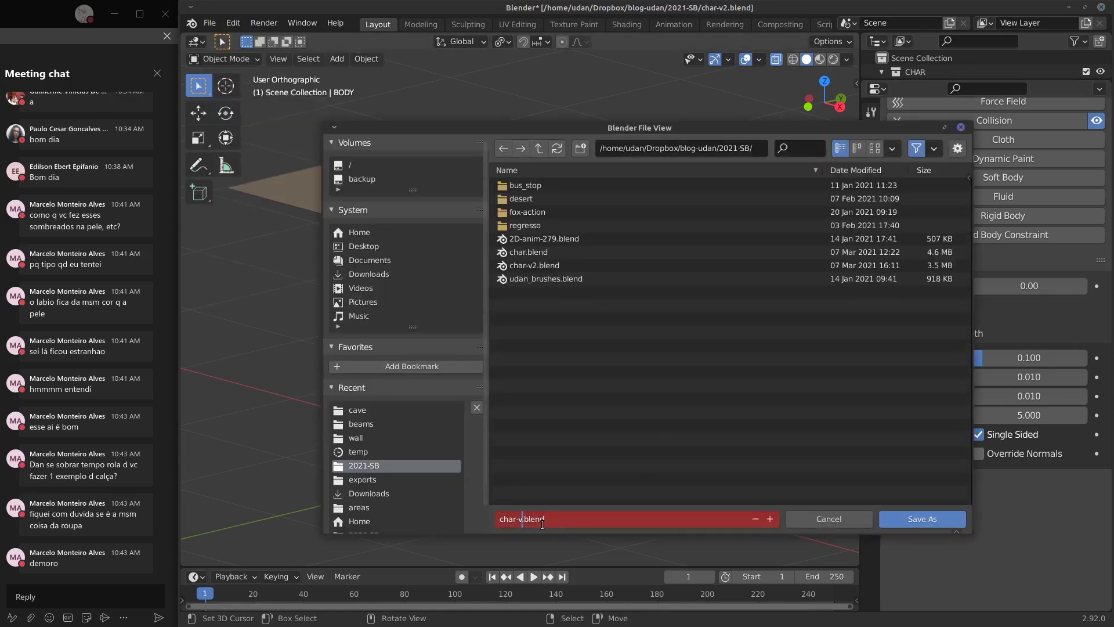
click(896, 517)
click(901, 520)
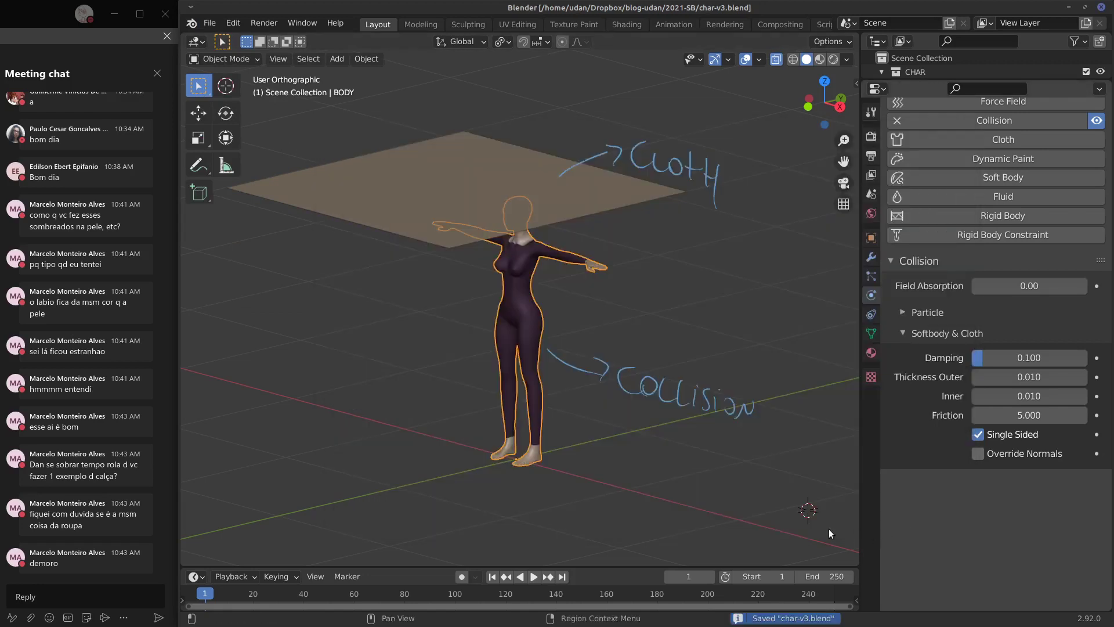
Step: Run the cloth simulation to frame 29, stop it there, and inspect the drape over the character up close
key(space)
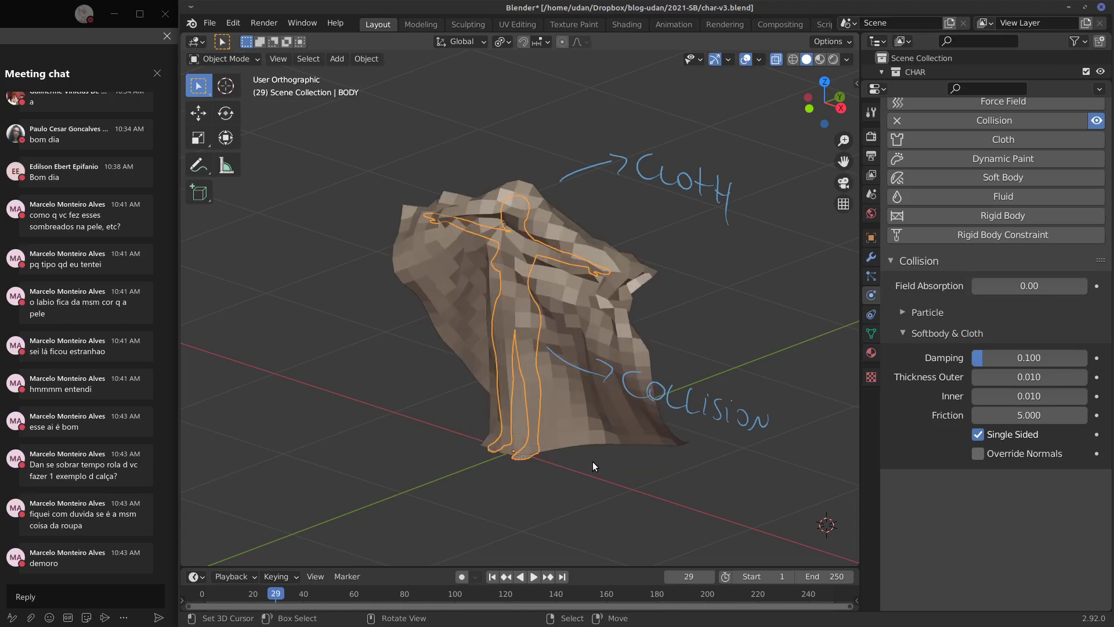
middle_drag(727, 443, 674, 388)
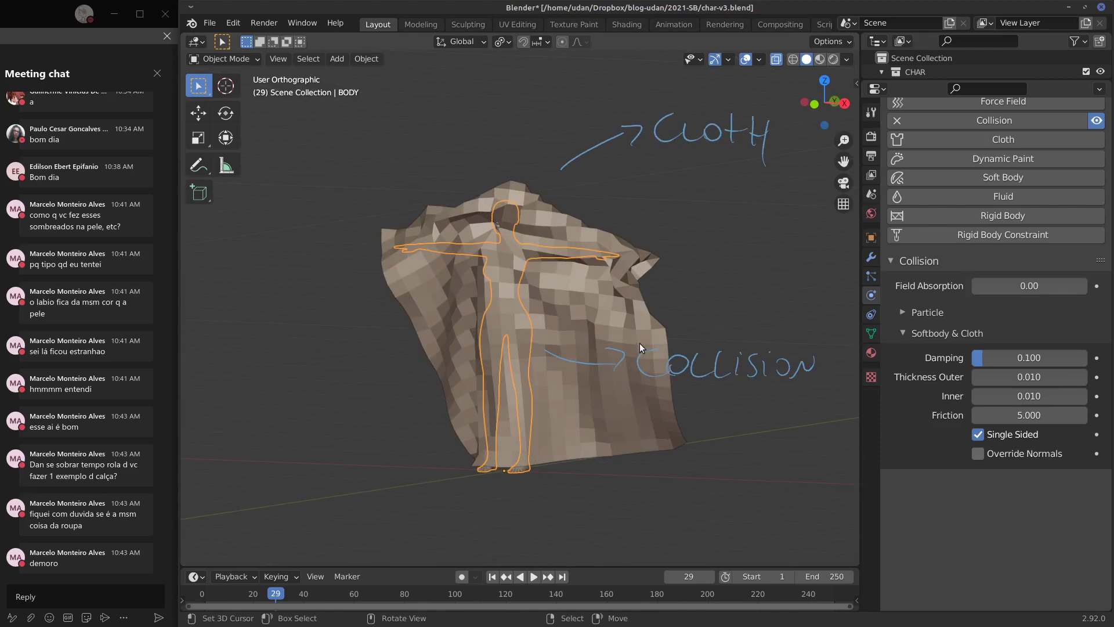
middle_drag(640, 343, 660, 278)
scroll(530, 232, up, 4)
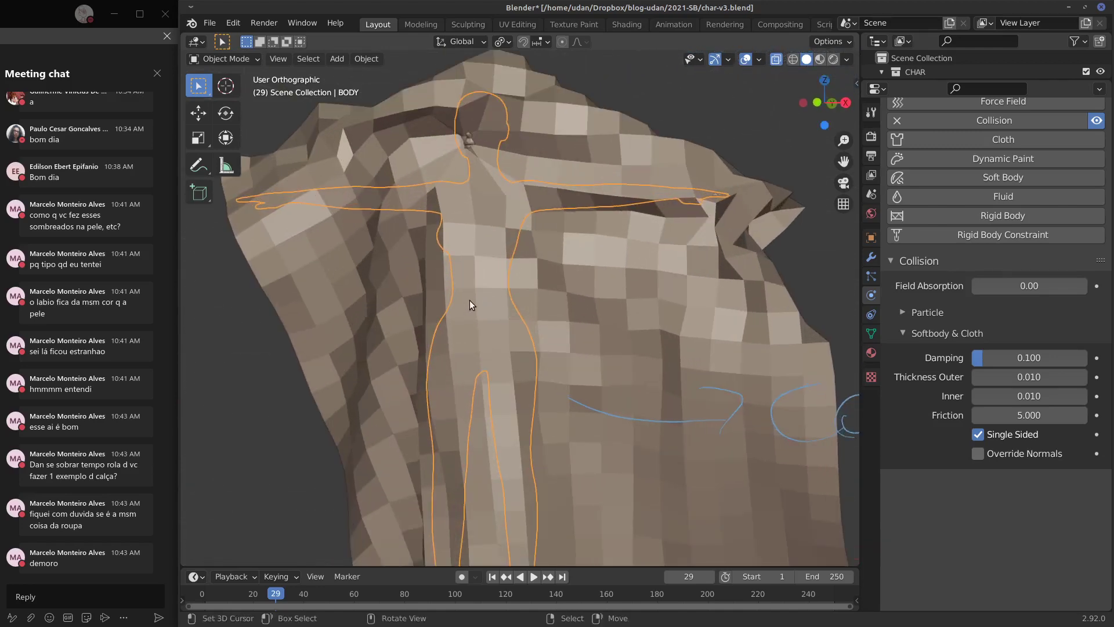
drag(478, 296, 478, 316)
middle_drag(464, 208, 659, 192)
scroll(659, 197, up, 2)
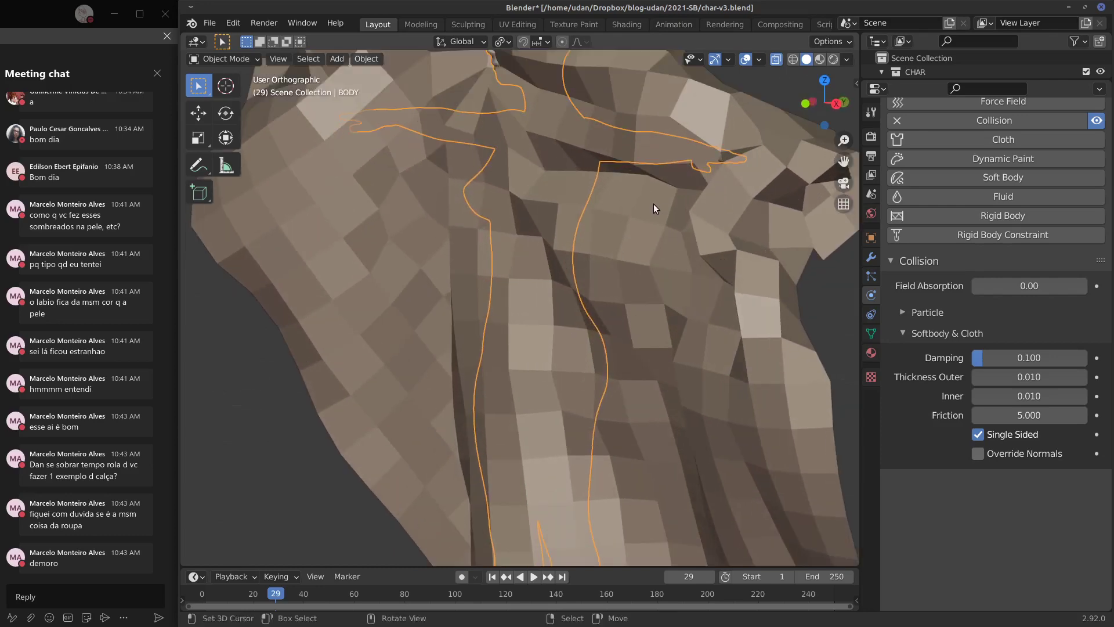
scroll(638, 215, down, 5)
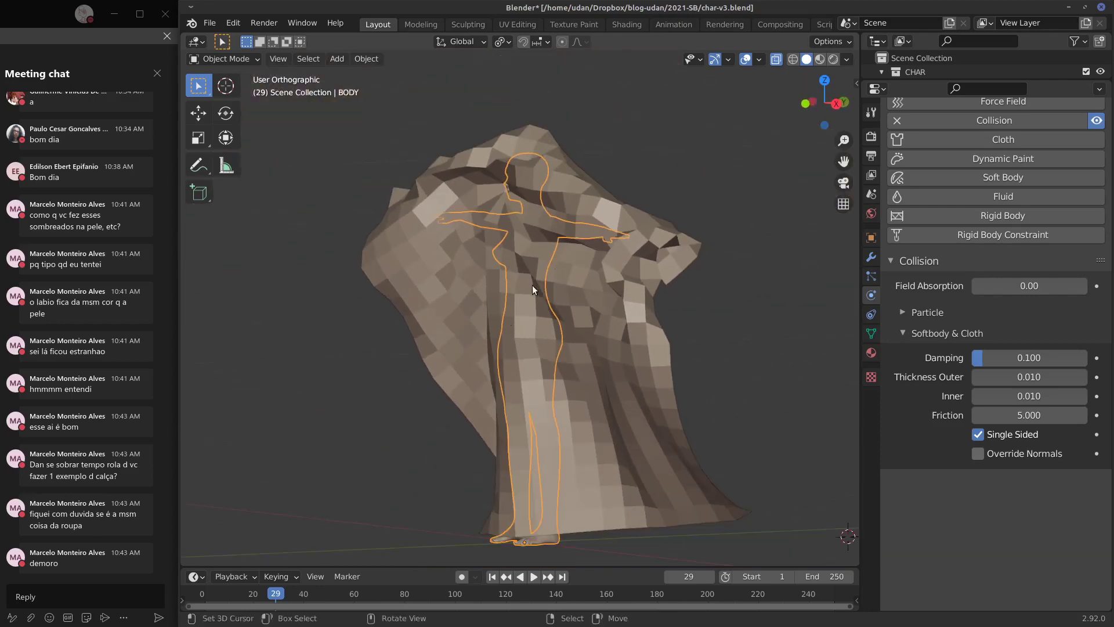
middle_drag(532, 284, 585, 259)
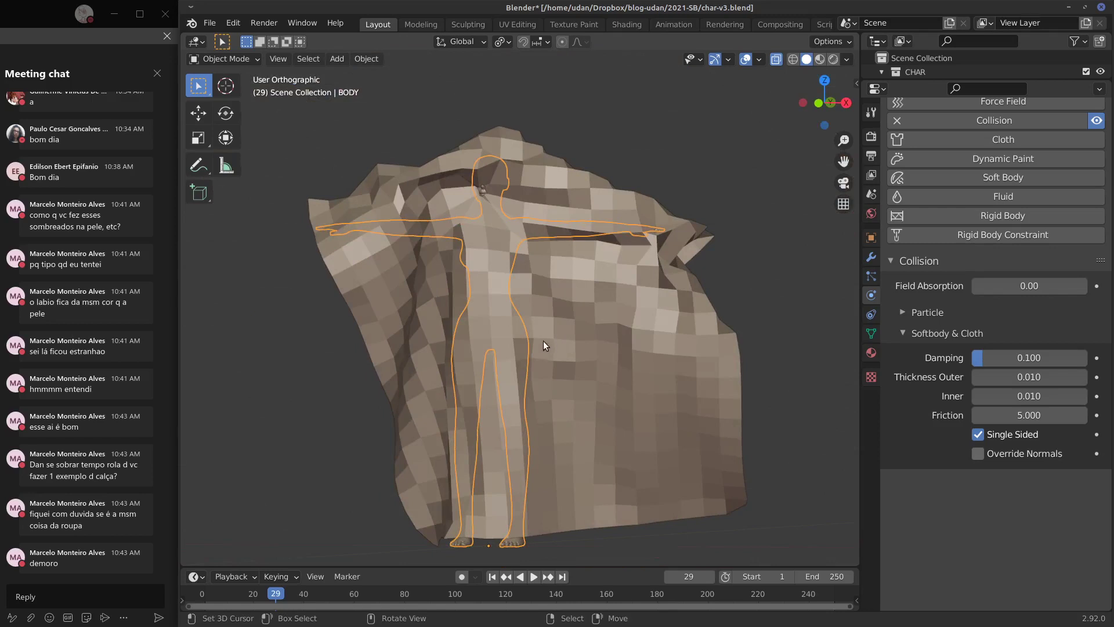
Step: Apply Shade Smooth to the BODY object and to the draped cloth plane
click(372, 59)
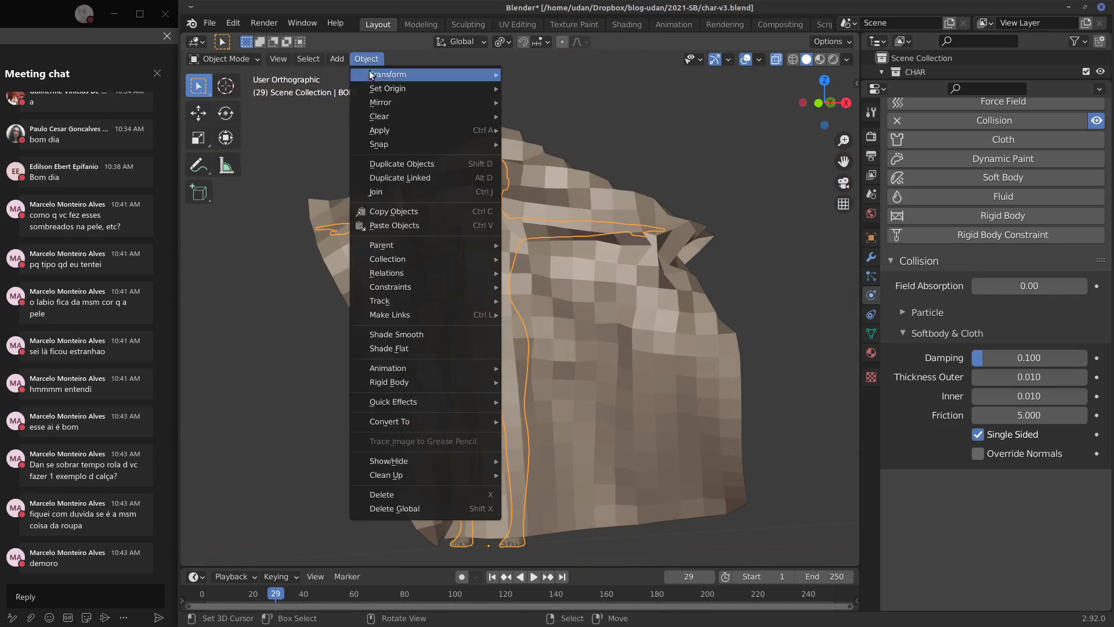
click(412, 334)
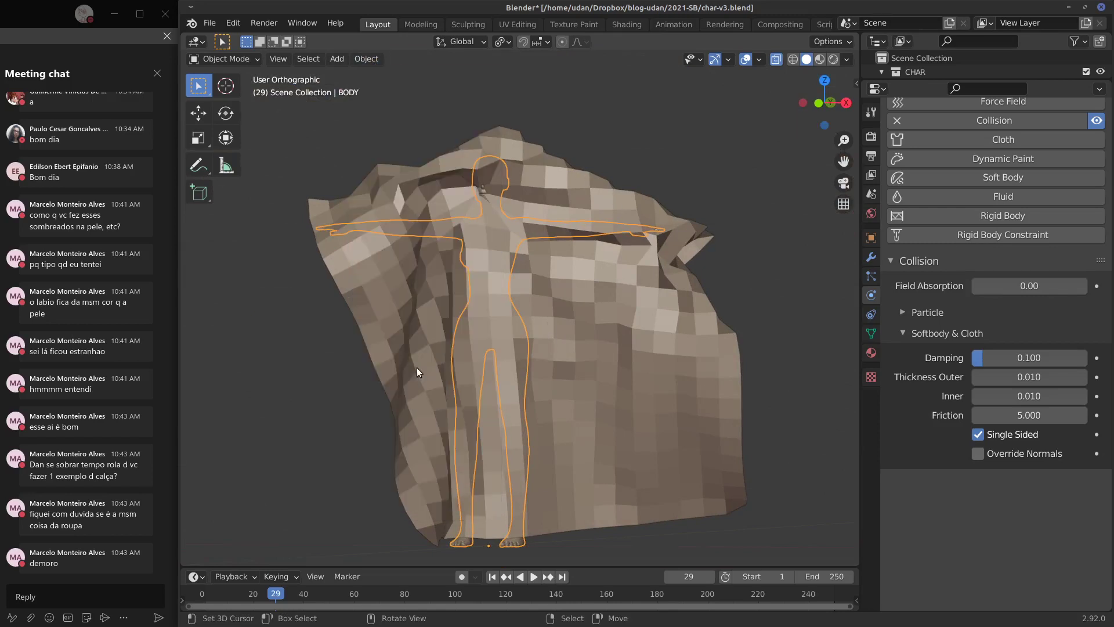
click(366, 59)
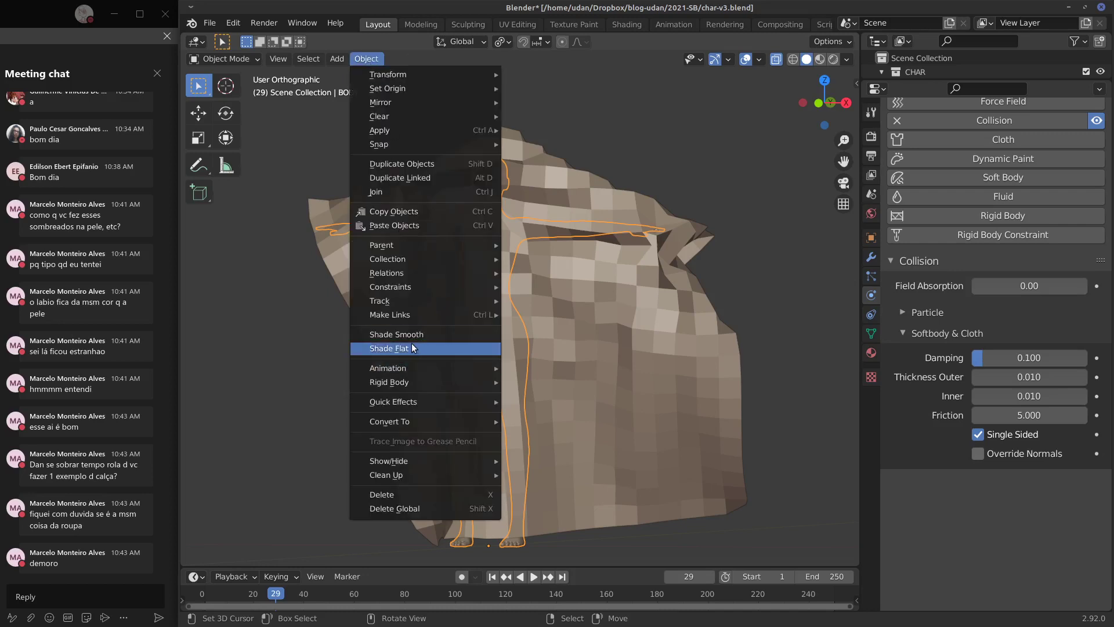
click(409, 335)
click(427, 255)
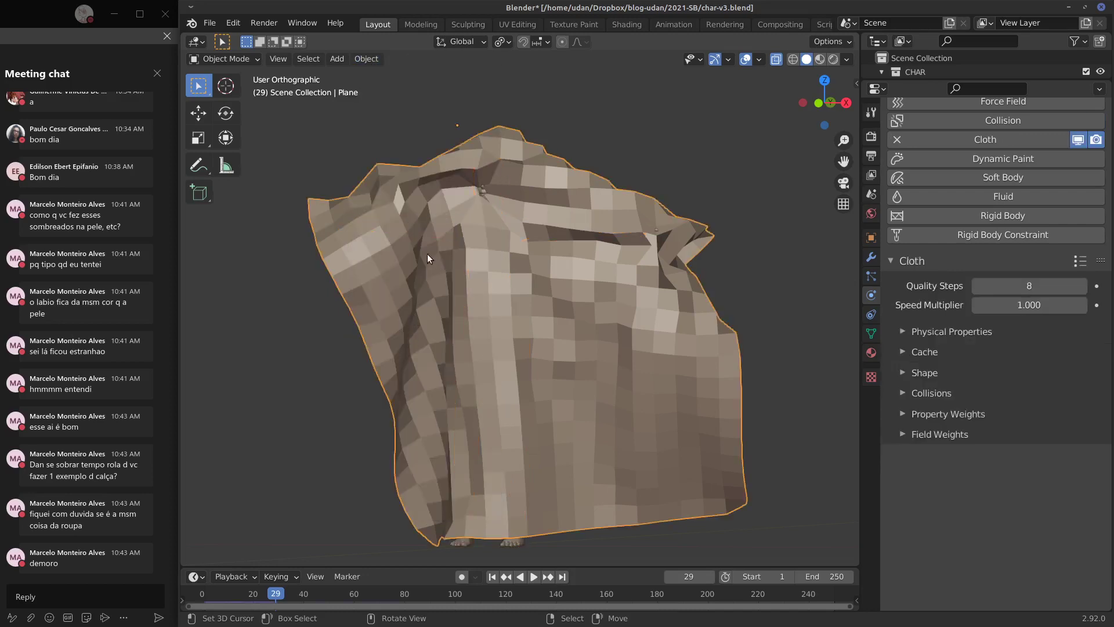
click(366, 59)
click(420, 332)
mouse_move(638, 308)
middle_down()
mouse_move(657, 304)
mouse_move(594, 309)
mouse_move(603, 308)
middle_up()
Step: Add a Subdivision Surface modifier to the plane after its Cloth modifier
click(871, 256)
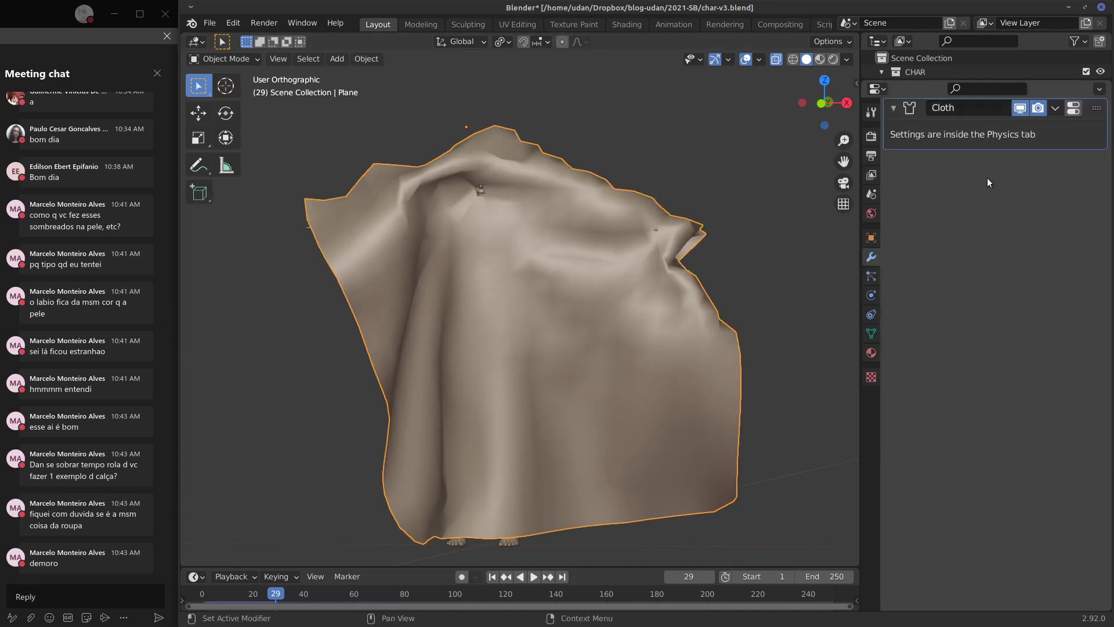
scroll(1045, 151, up, 3)
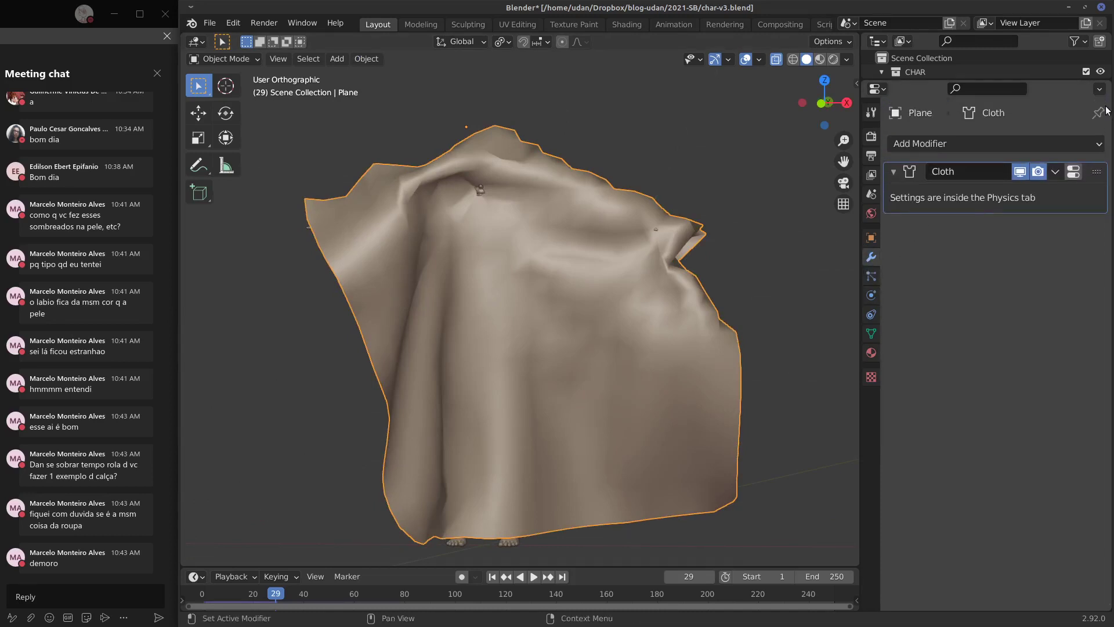
click(1052, 142)
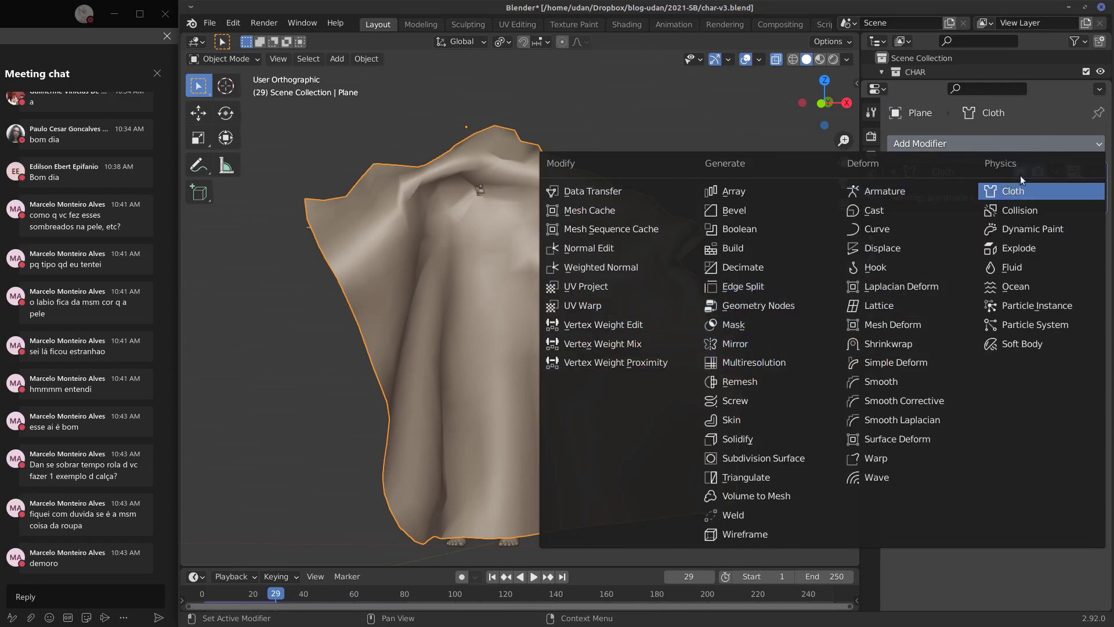
click(774, 457)
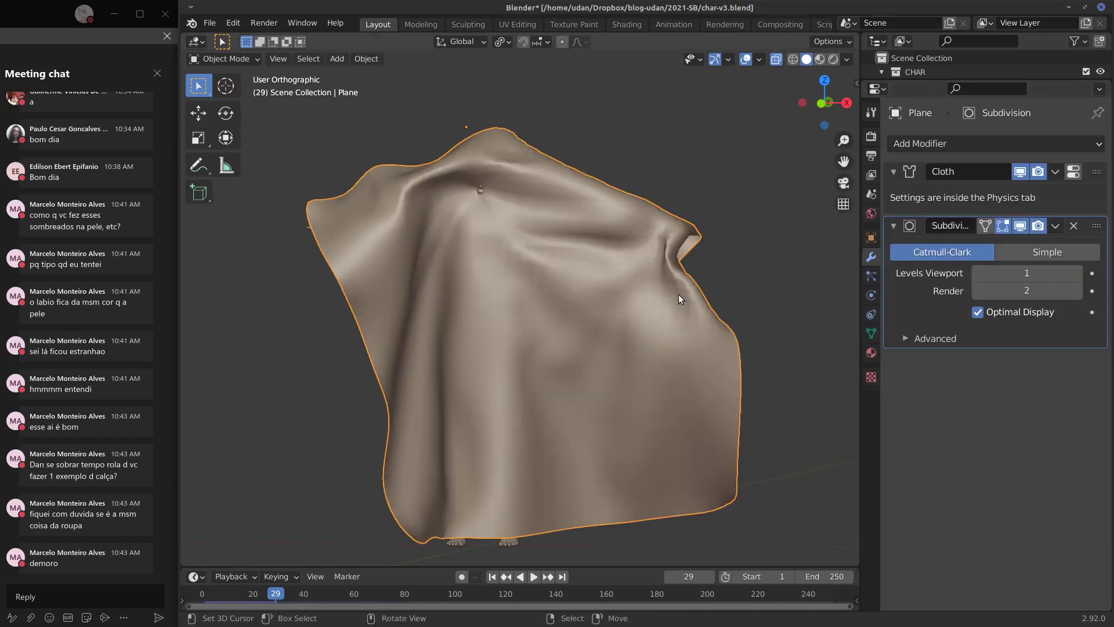
Step: Set the viewport level of the plane's Subdivision modifier to 2 and inspect the smoothed folds
middle_drag(677, 294, 629, 284)
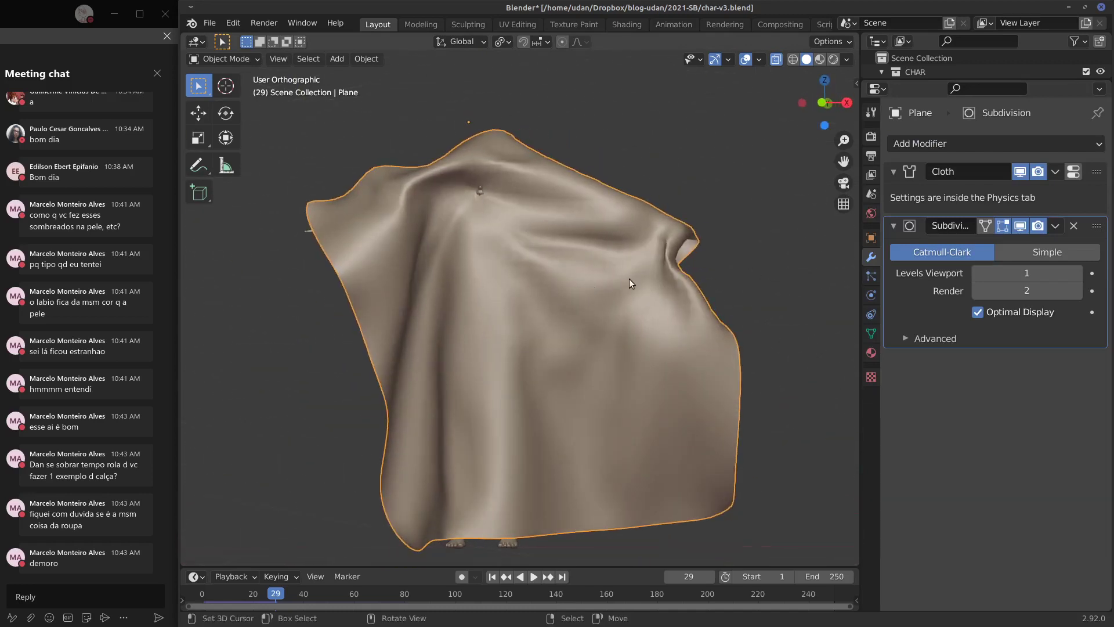
ctrl+middle_drag(893, 348, 988, 357)
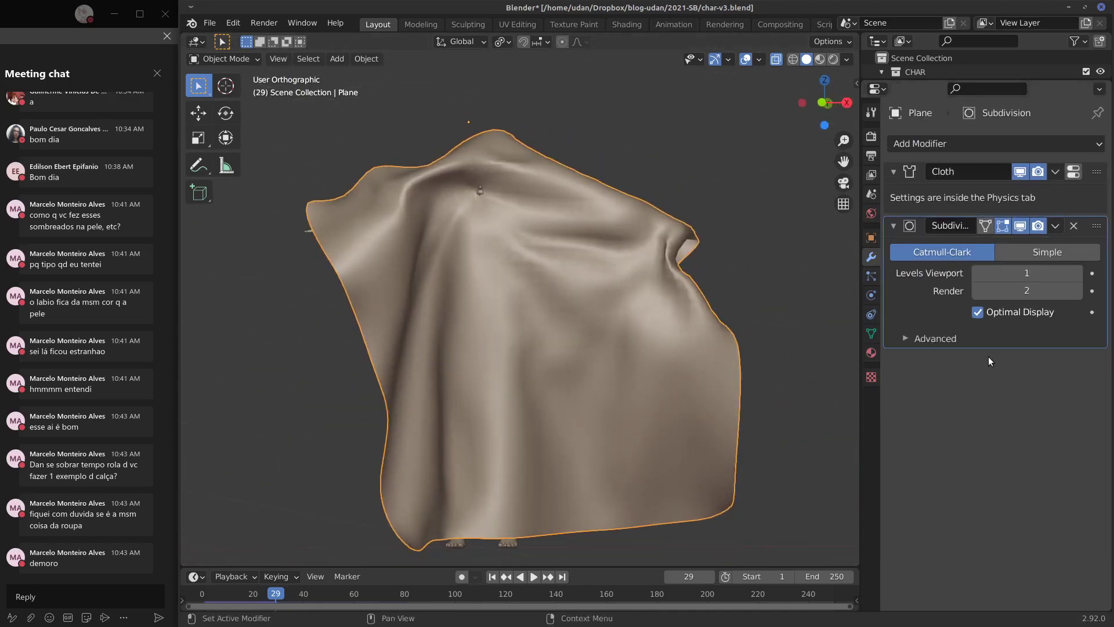
middle_drag(691, 298, 581, 290)
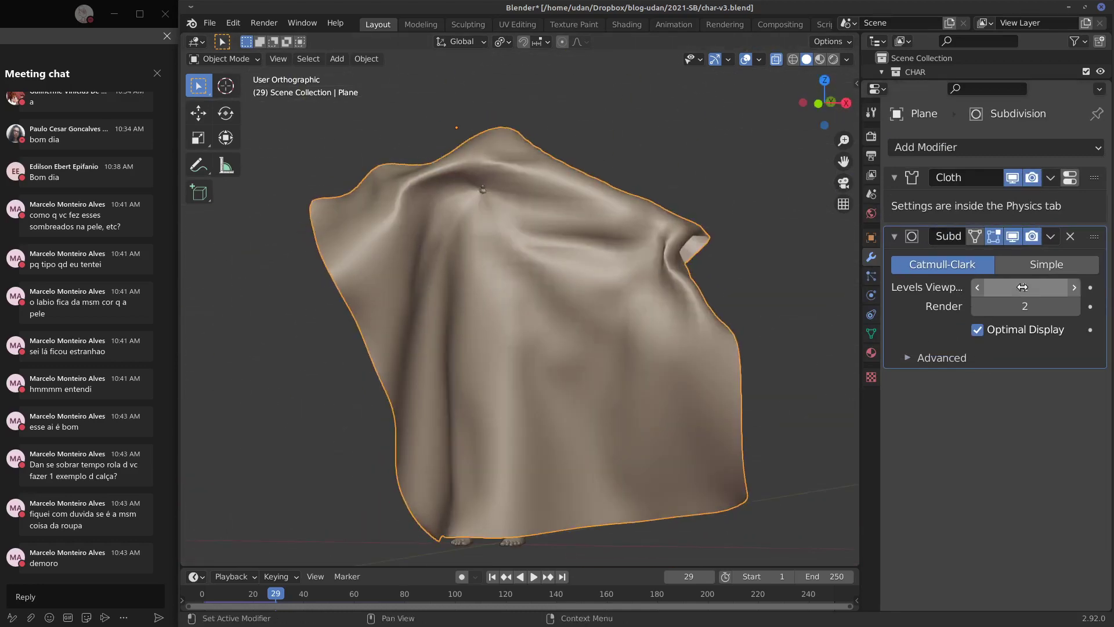
click(1071, 286)
mouse_move(634, 315)
middle_down()
mouse_move(558, 293)
mouse_move(548, 257)
mouse_move(633, 288)
mouse_move(607, 283)
mouse_move(609, 306)
mouse_move(628, 296)
mouse_move(659, 217)
mouse_move(569, 242)
mouse_move(635, 227)
mouse_move(586, 229)
mouse_move(597, 290)
mouse_move(588, 380)
mouse_move(520, 369)
mouse_move(618, 367)
mouse_move(436, 366)
mouse_move(650, 308)
middle_up()
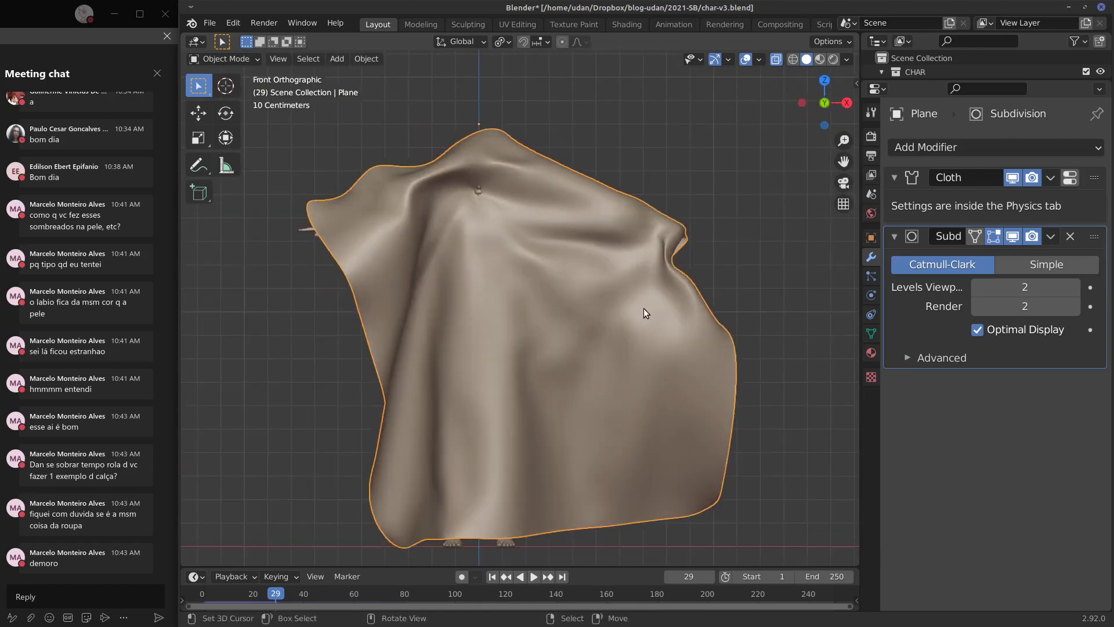
Step: Remove the plane's Subdivision modifier and set the cloth simulation's Quality Steps to 5
scroll(643, 308, down, 2)
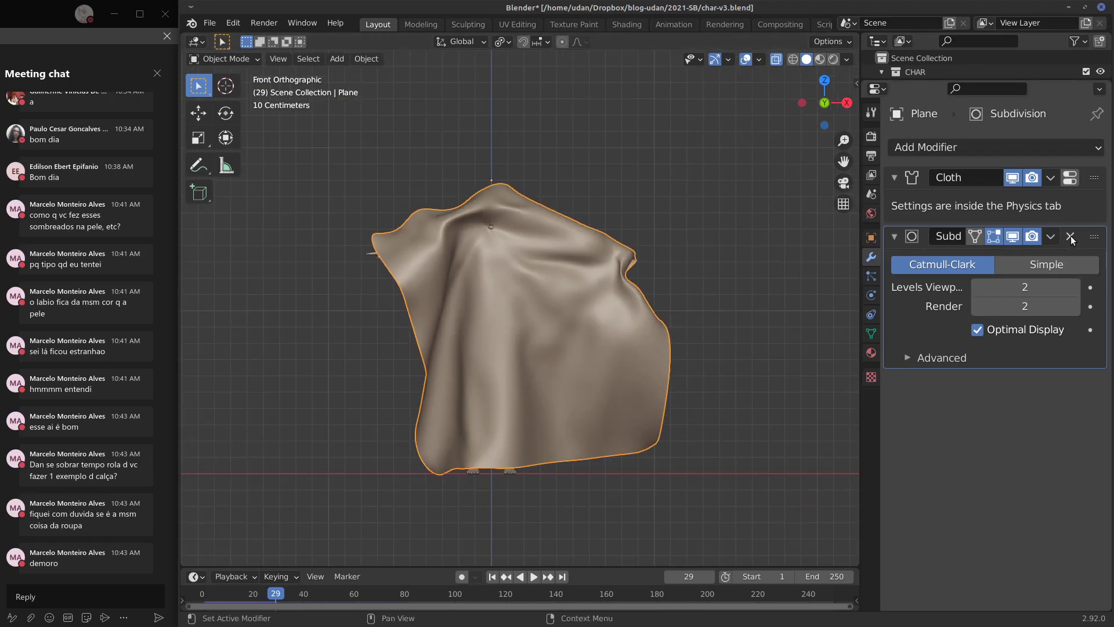
click(1069, 238)
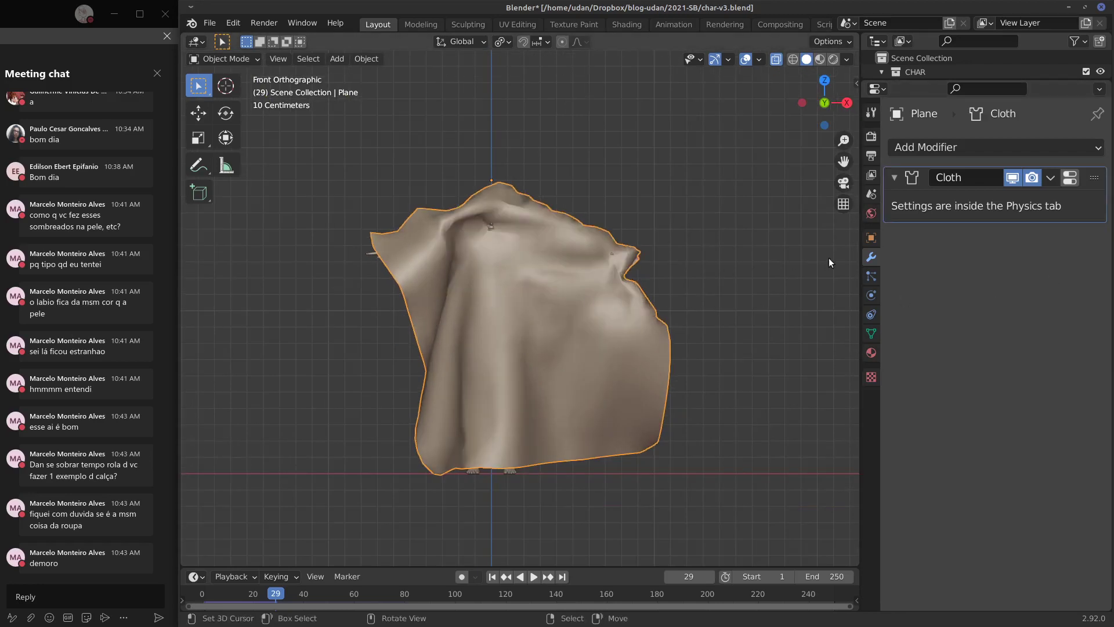
click(871, 276)
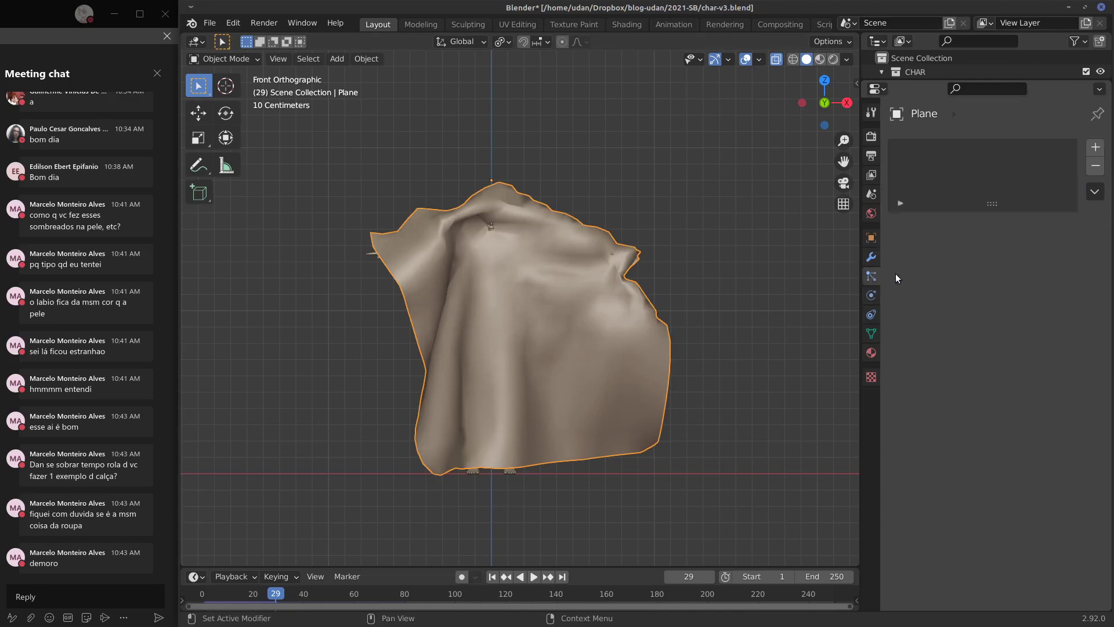
click(871, 296)
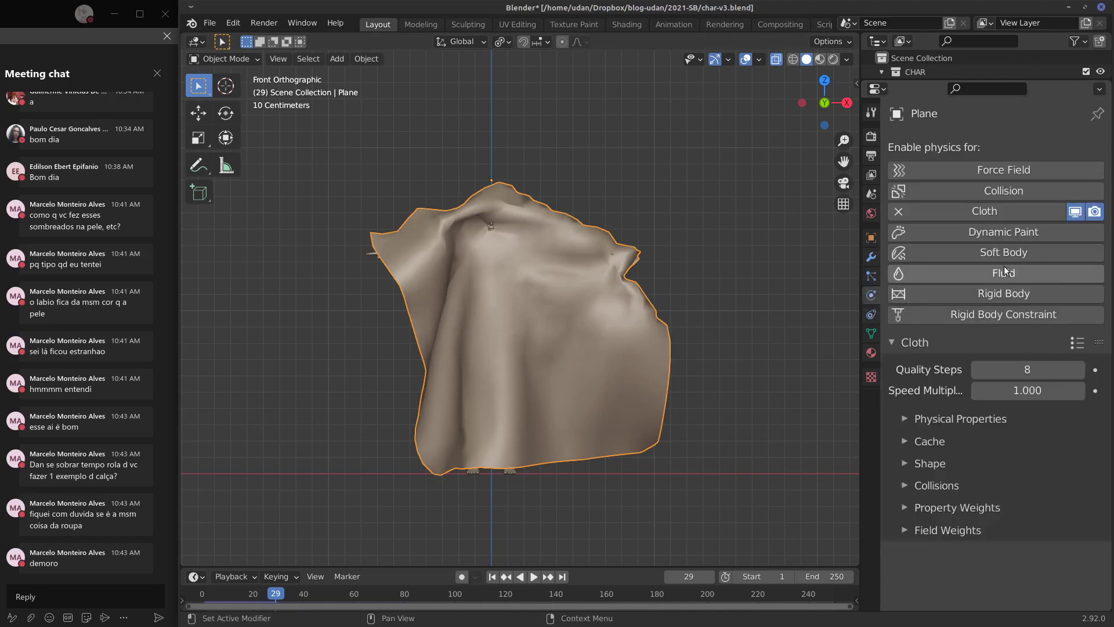
click(1023, 366)
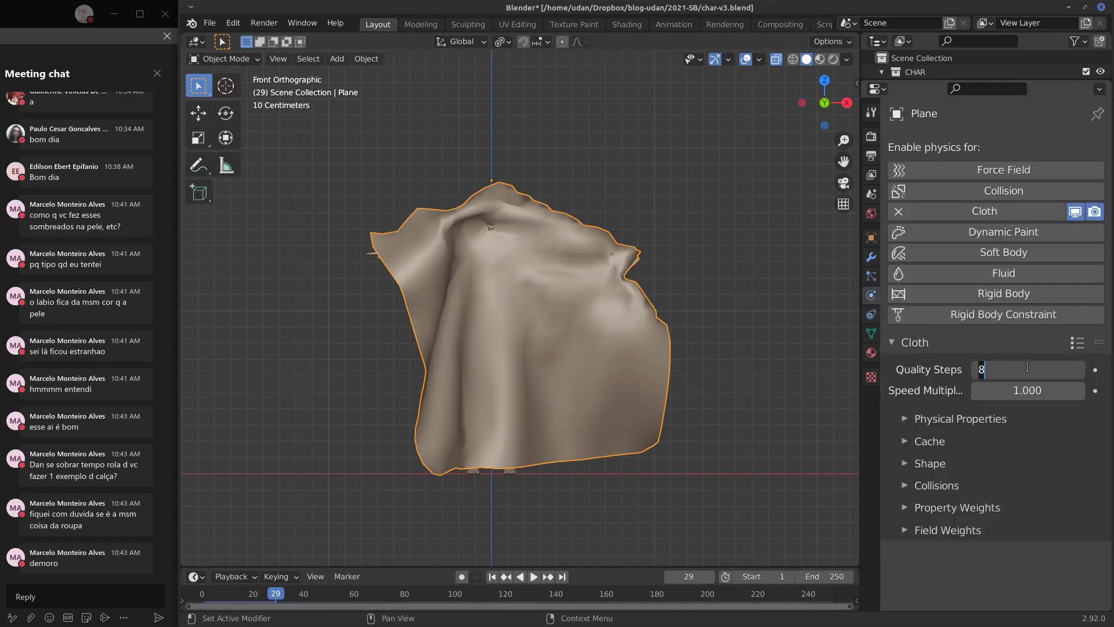
text(5)
key(Return)
Step: Set the collision Quality of the plane's cloth simulation to 2
click(903, 487)
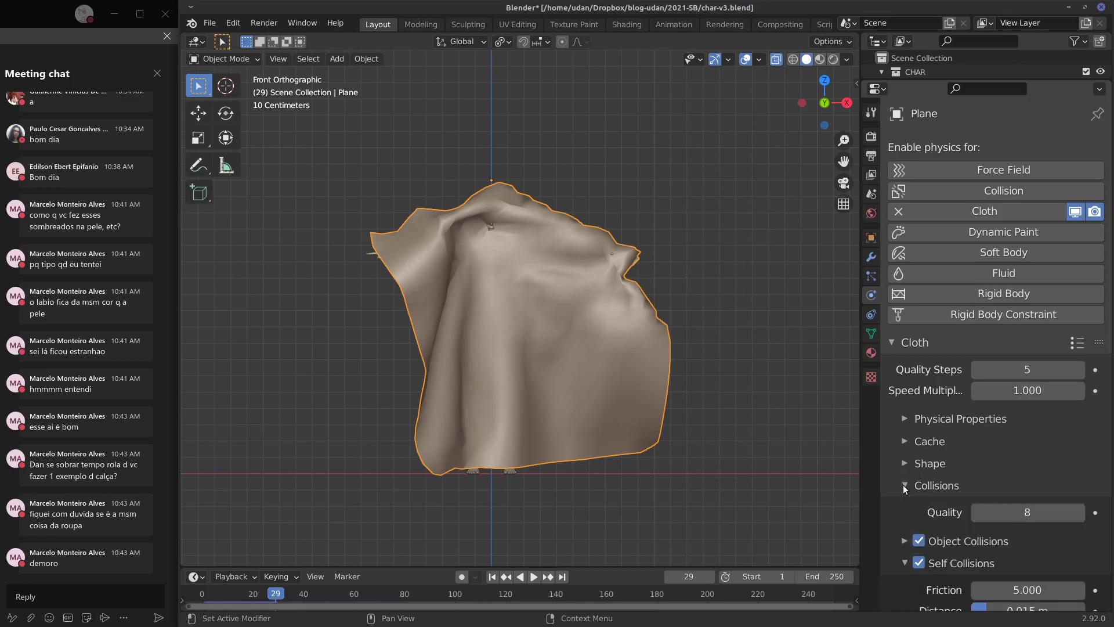
click(1040, 507)
text(2)
key(Return)
scroll(1091, 354, down, 4)
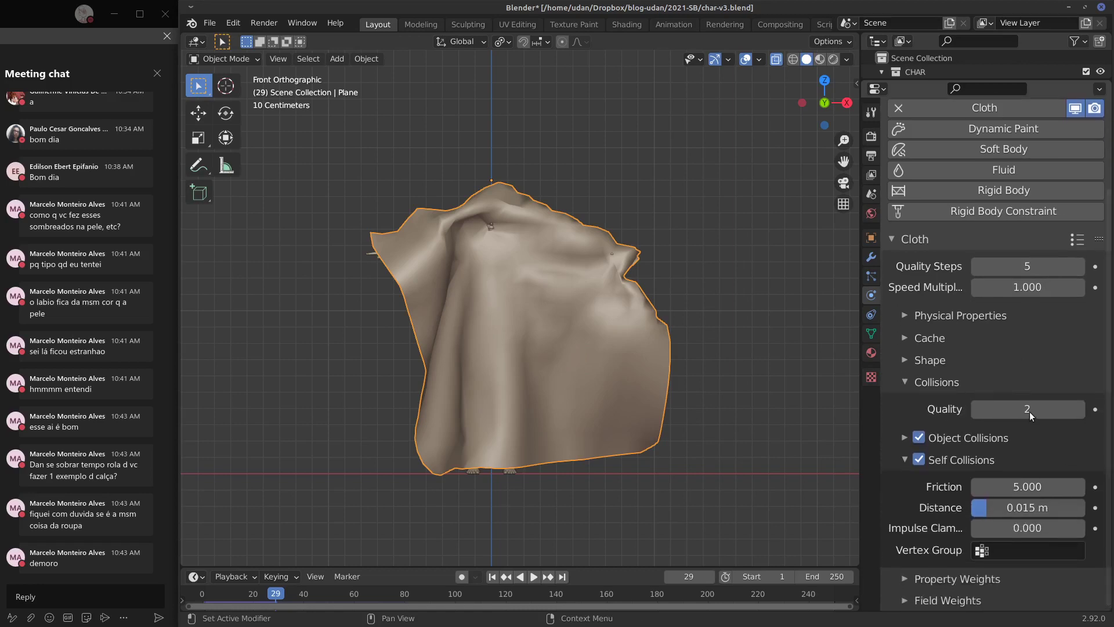
click(908, 379)
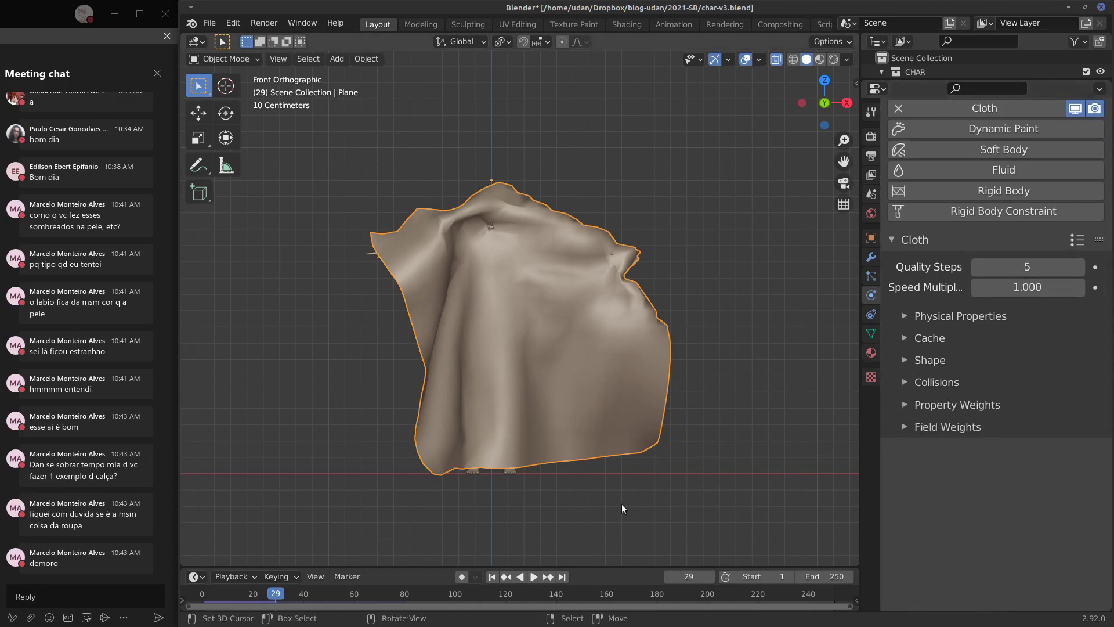
Step: Return the timeline to frame 0 and review the cloth simulation's Cache settings
drag(299, 595, 202, 593)
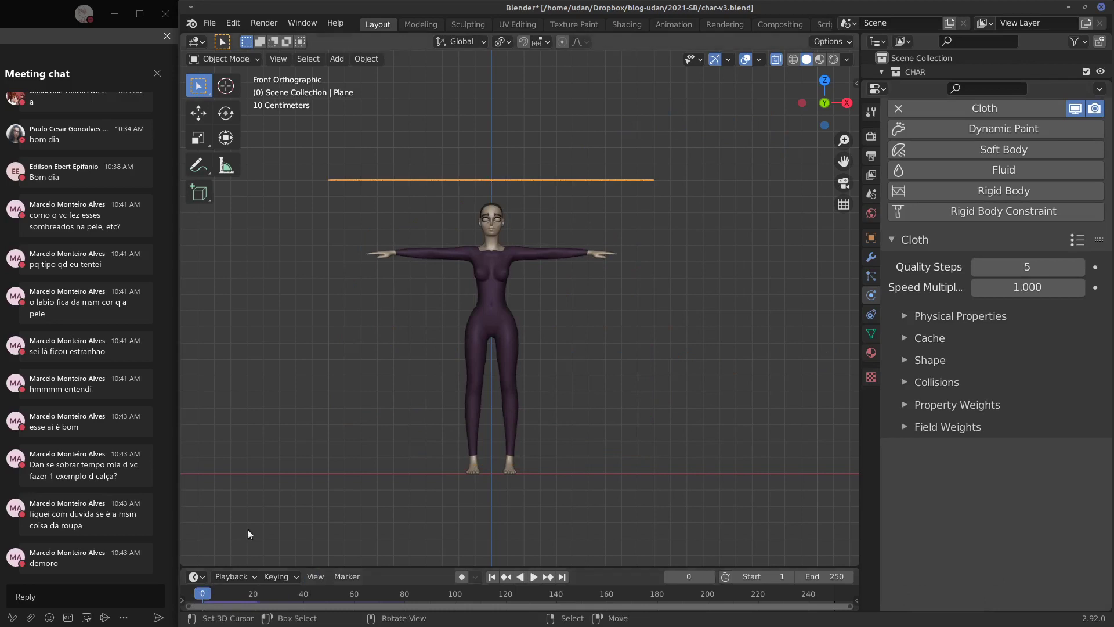
middle_drag(584, 354, 851, 288)
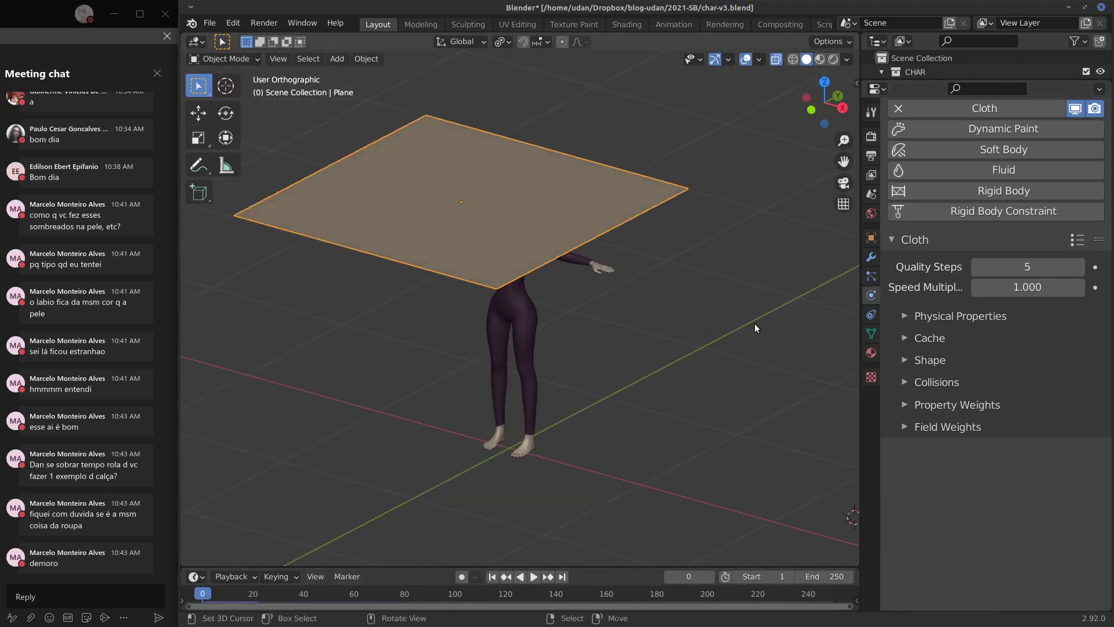
middle_drag(729, 341, 718, 314)
click(940, 338)
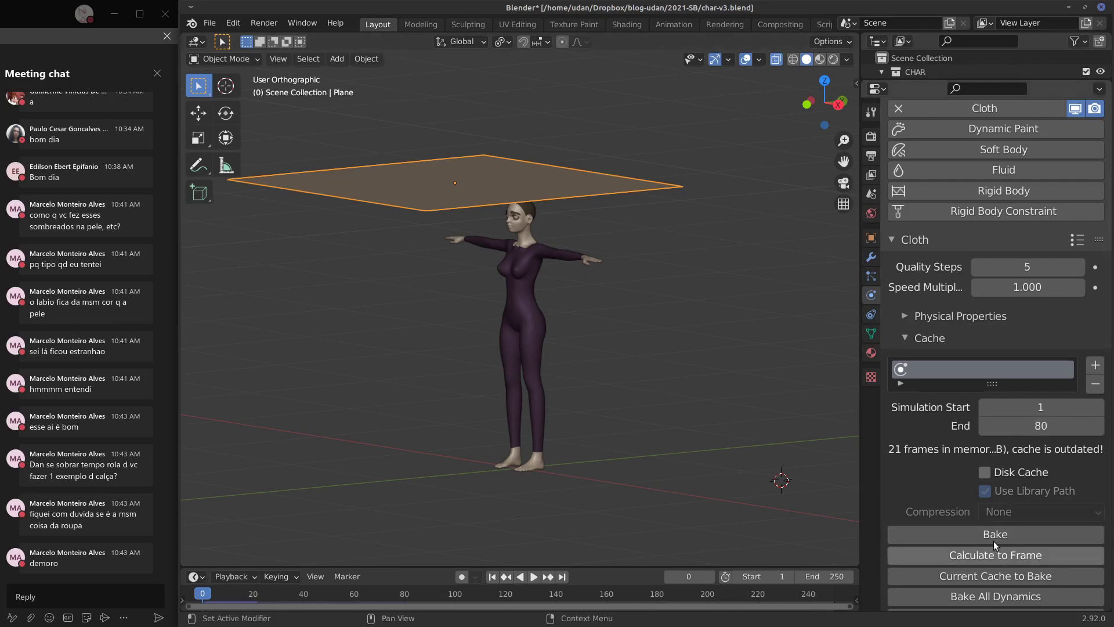
alt+drag(707, 377, 782, 373)
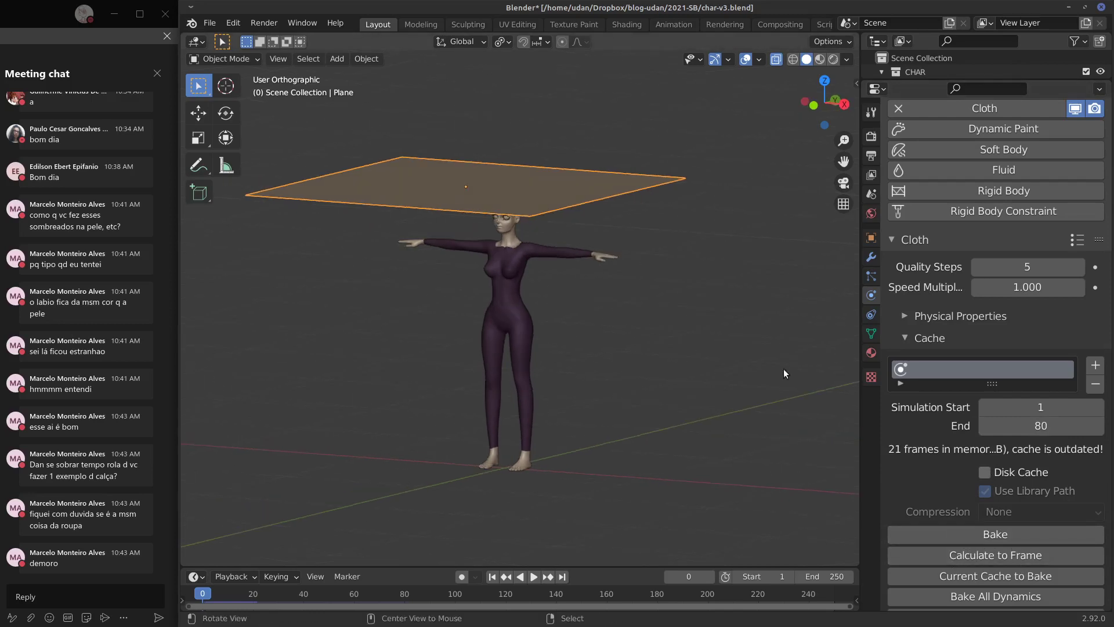
click(927, 341)
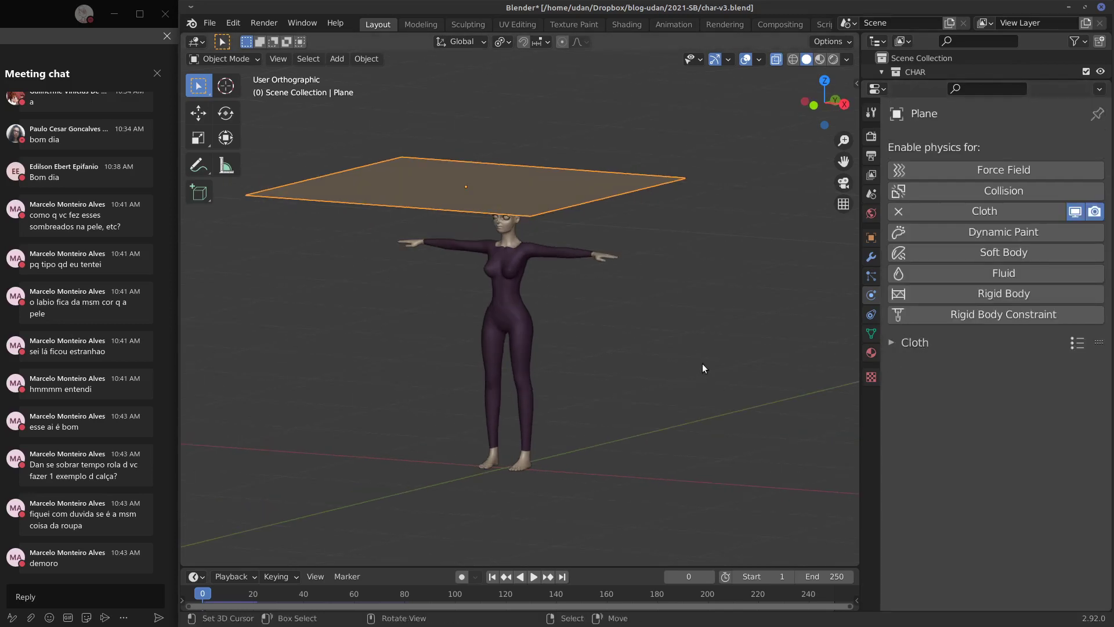
Step: Play the cloth simulation over the character to about frame 20, then cancel playback back to frame 0
middle_drag(690, 384, 603, 353)
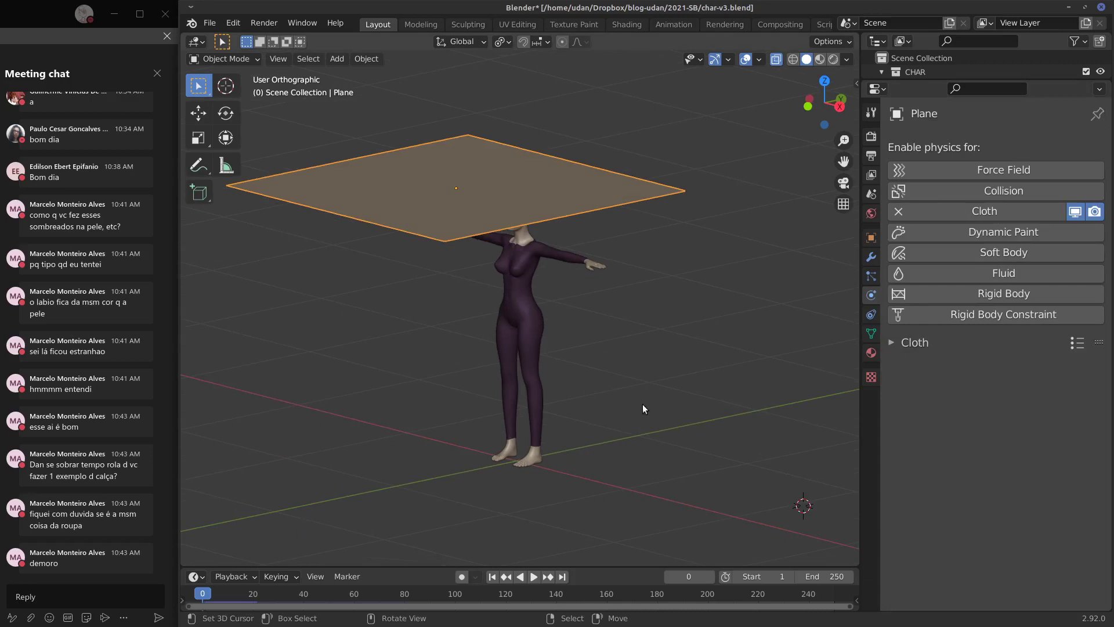
key(space)
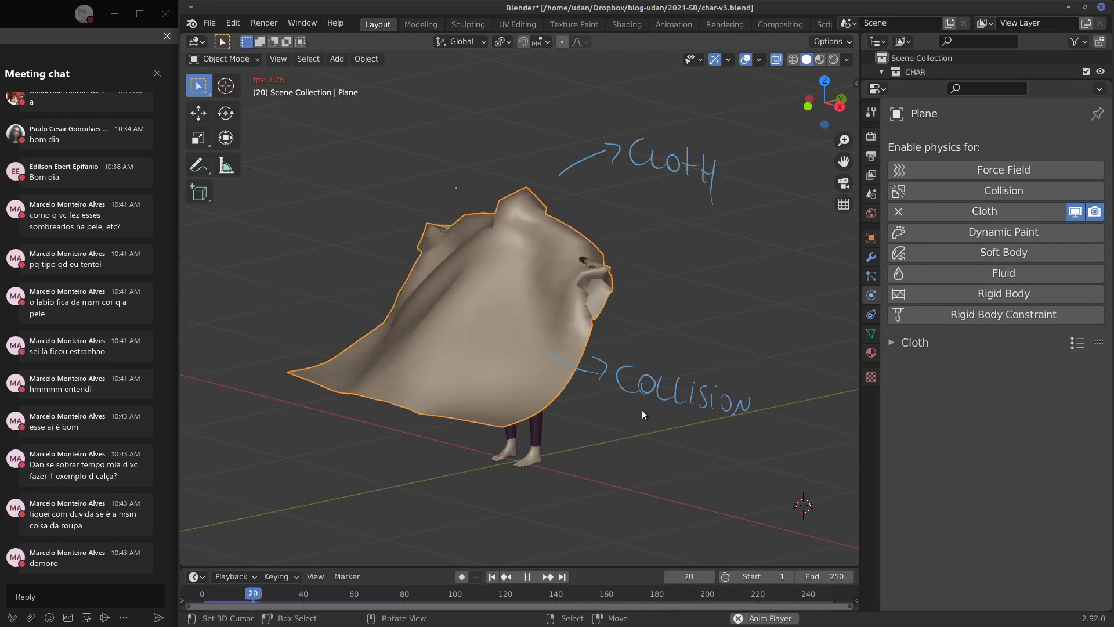
key(Escape)
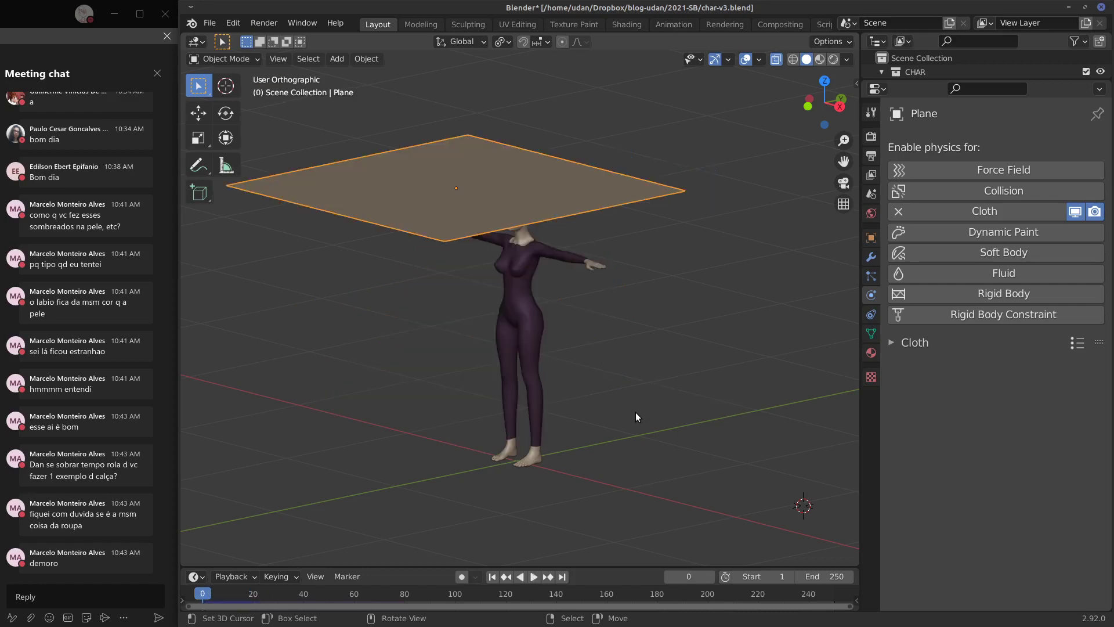
Step: In Edit Mode, select a few vertices near both ends of the plane's edge behind the character
middle_drag(632, 367, 639, 367)
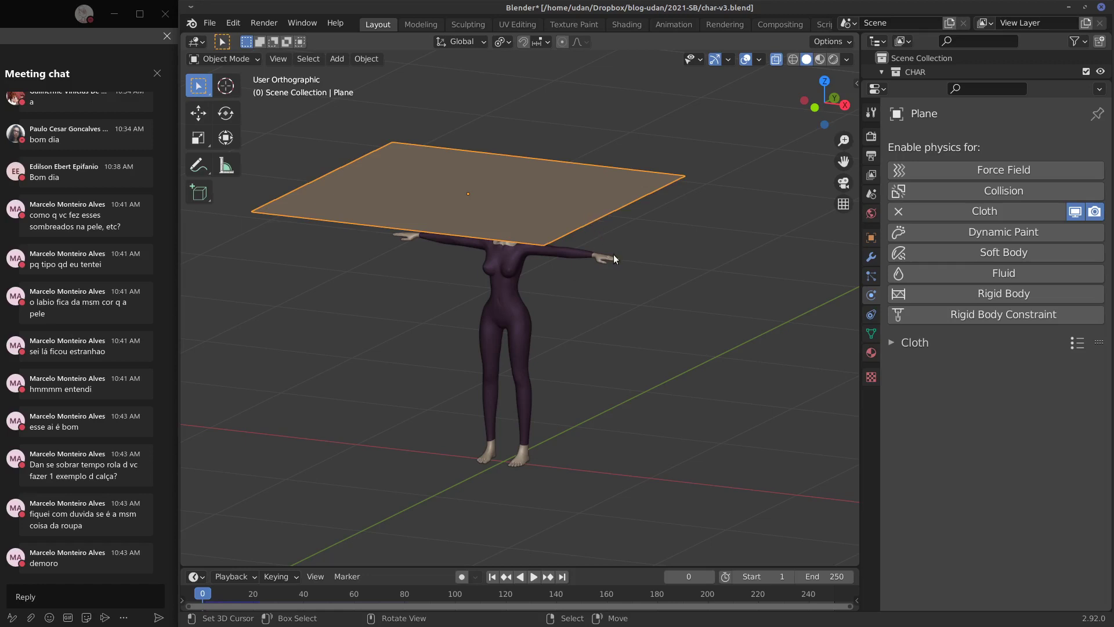
middle_drag(686, 283, 918, 322)
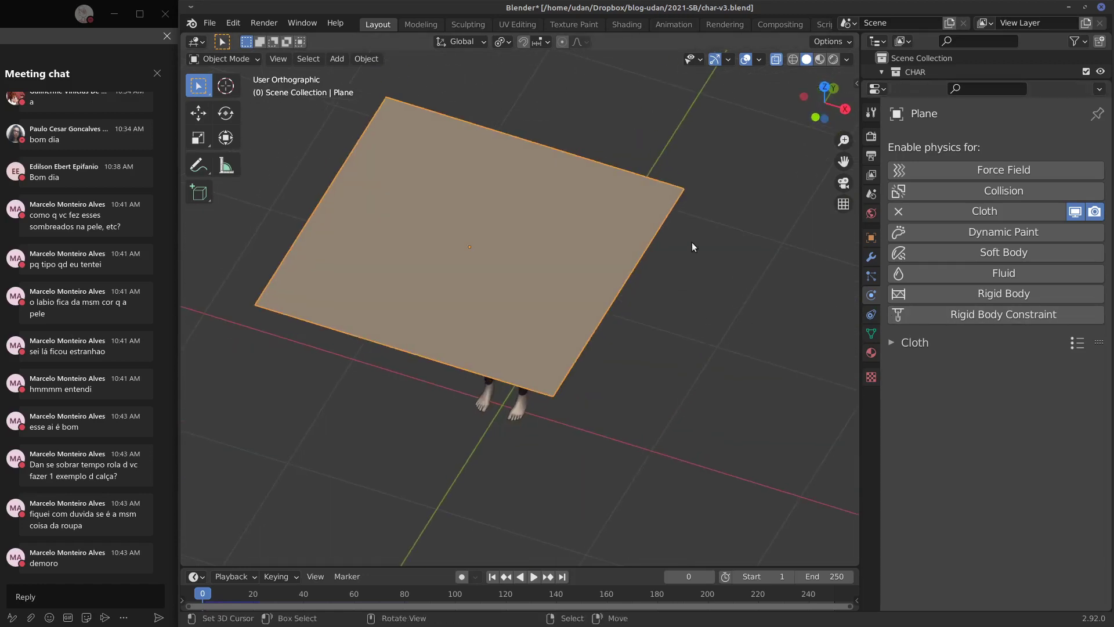
middle_drag(684, 319, 691, 256)
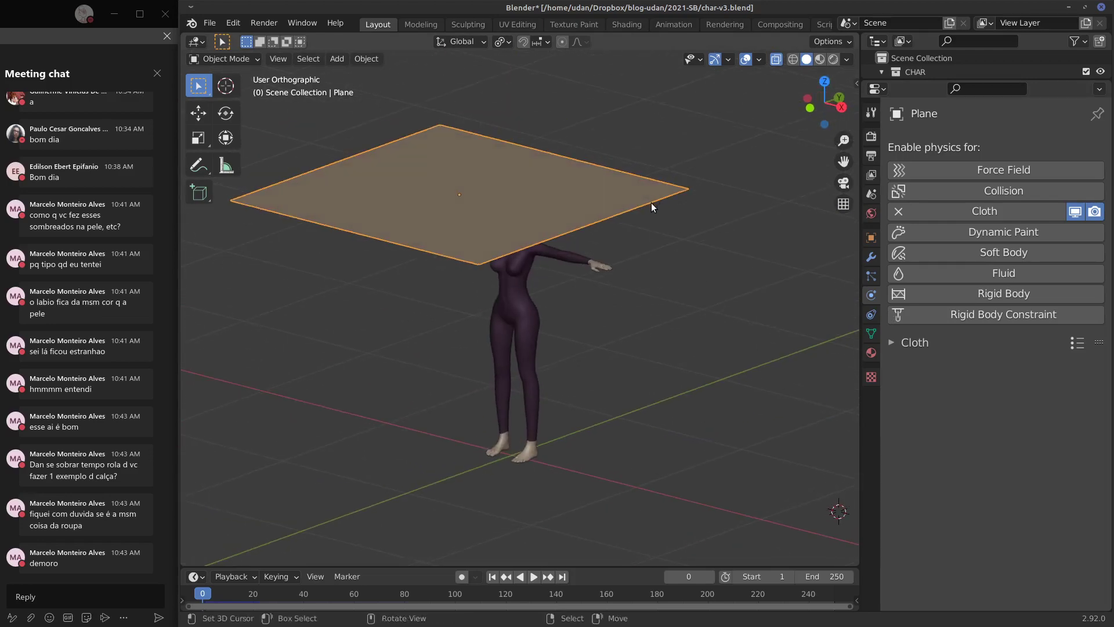
key(Tab)
middle_drag(658, 229, 679, 240)
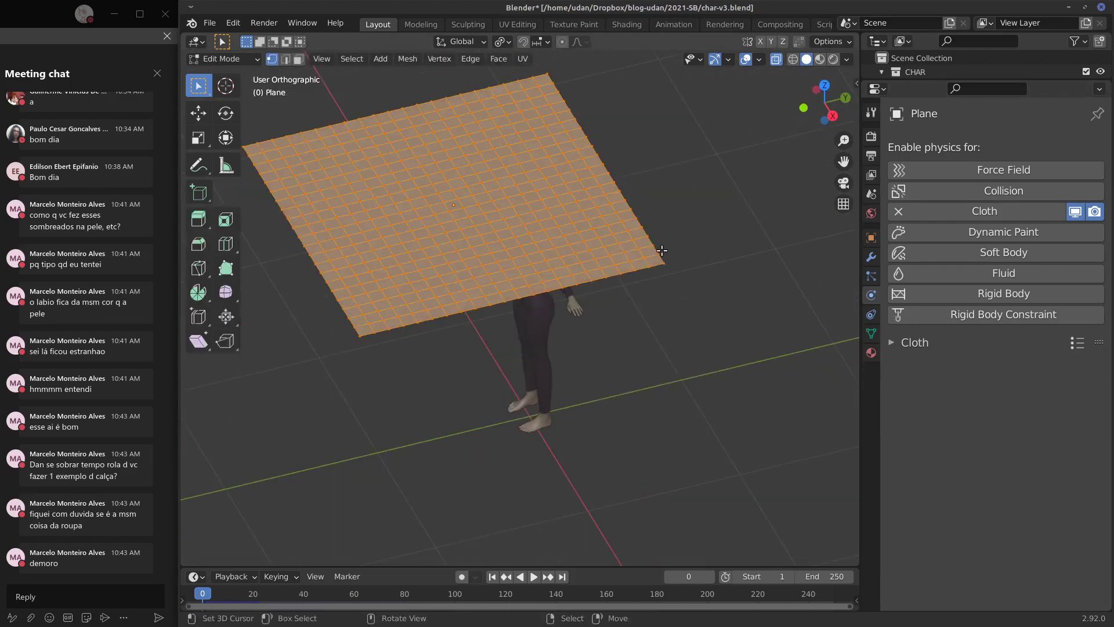
key(alt+a)
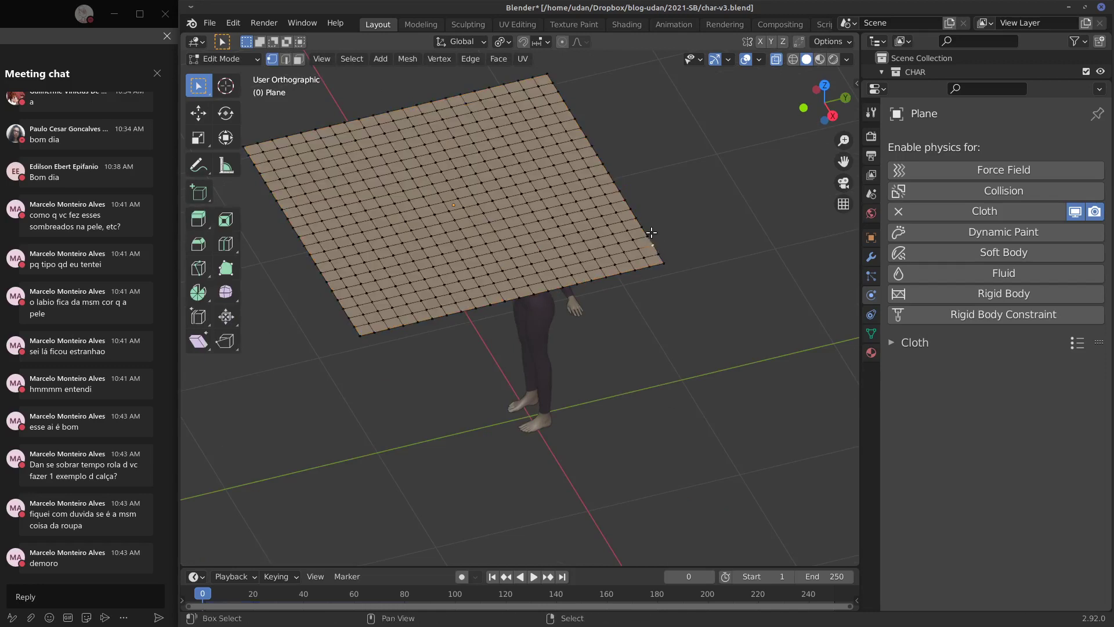
shift+middle_drag(569, 104, 589, 177)
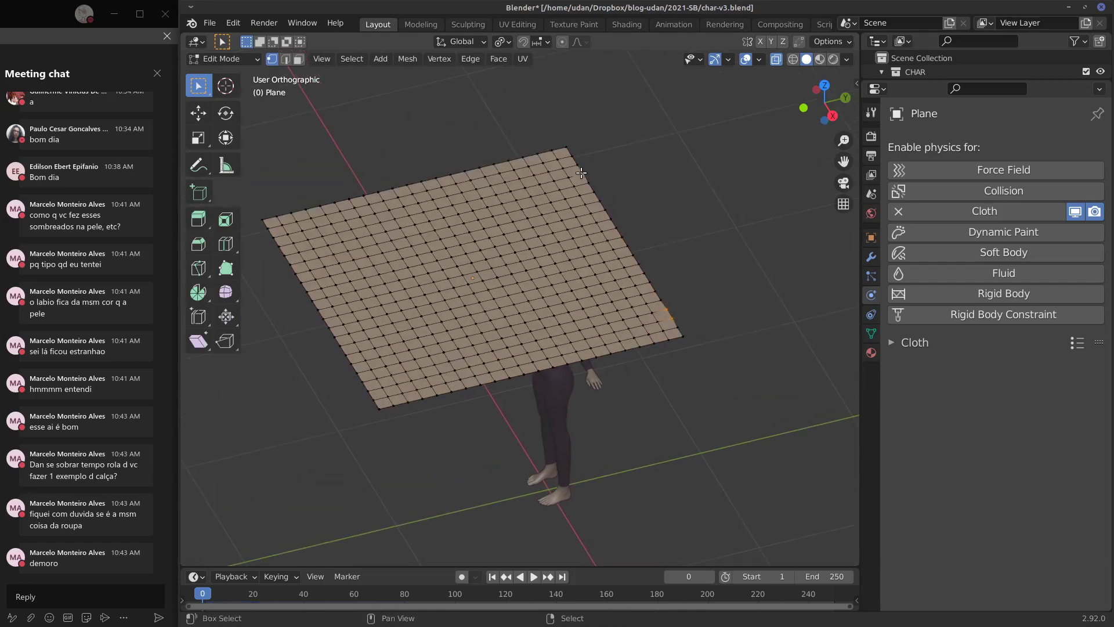
middle_drag(646, 214, 753, 289)
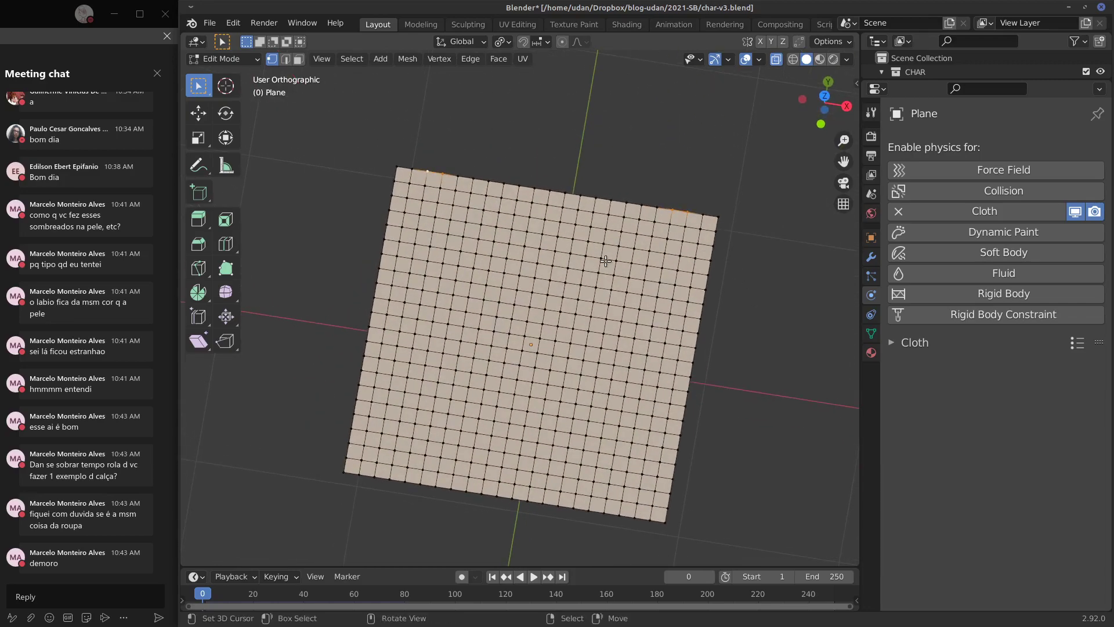
middle_drag(606, 261, 589, 224)
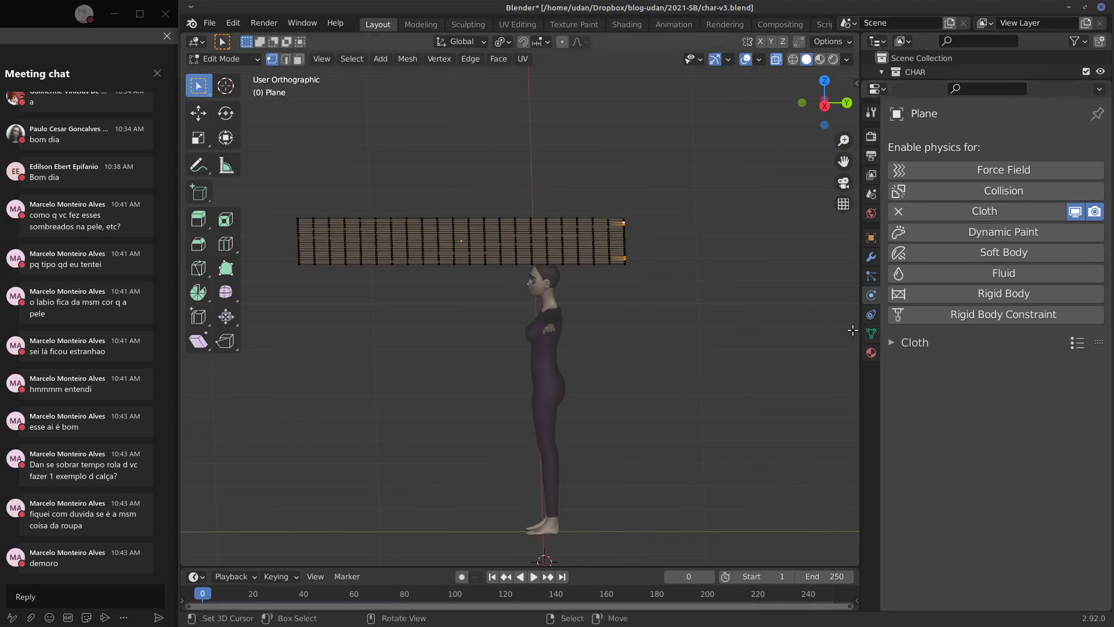
Step: Create a vertex group named PIN on the plane and assign the selected vertices to it
click(871, 333)
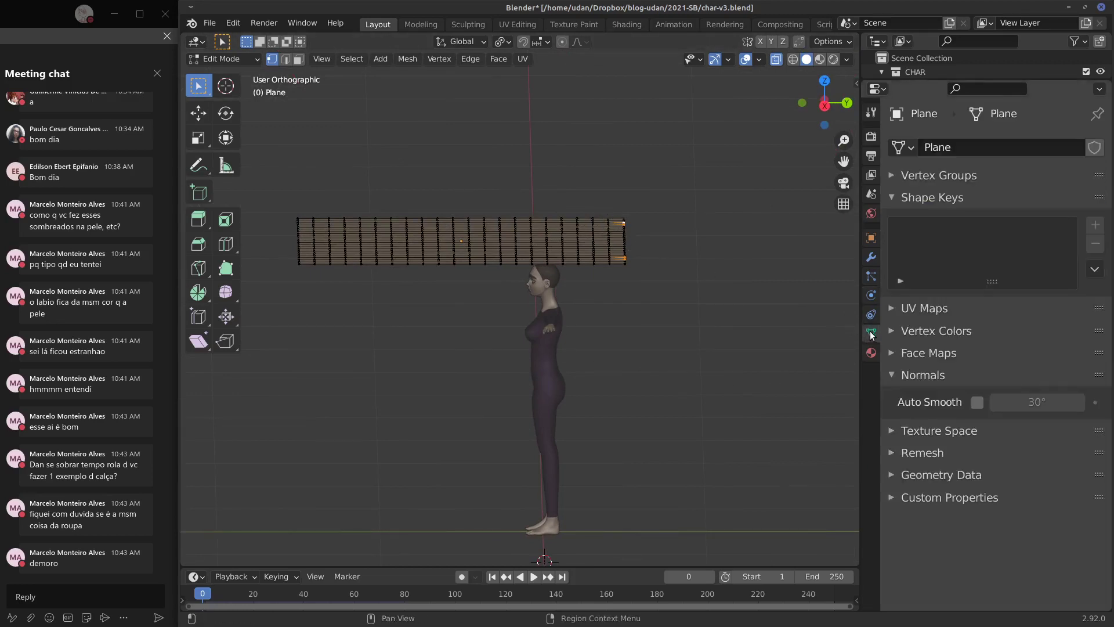
click(895, 196)
click(891, 176)
click(1095, 203)
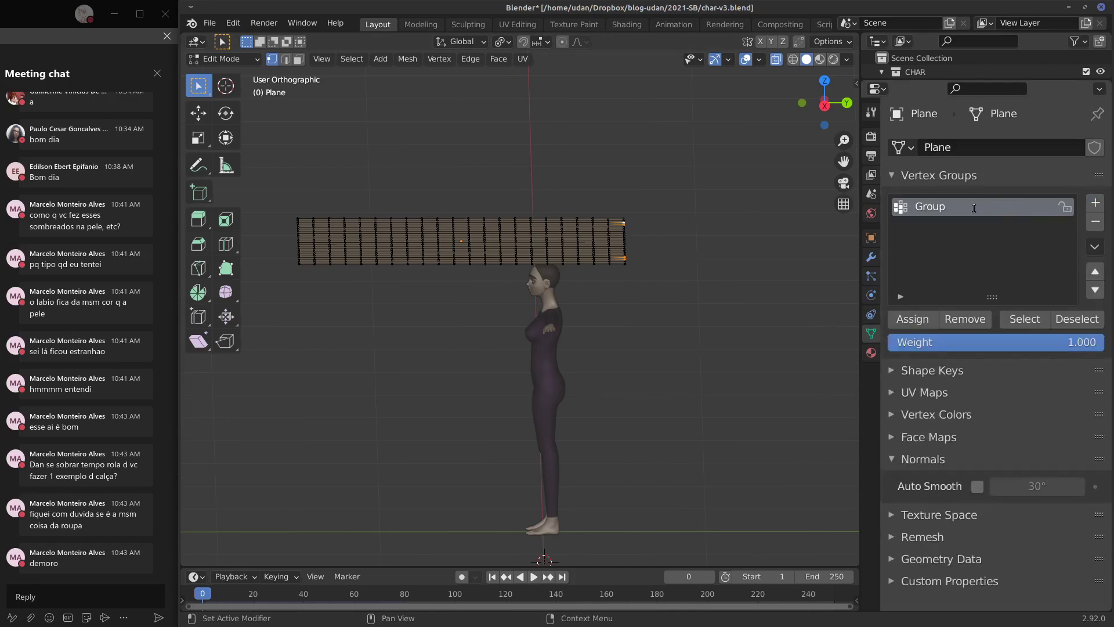
double_click(954, 206)
text(PlN)
click(912, 318)
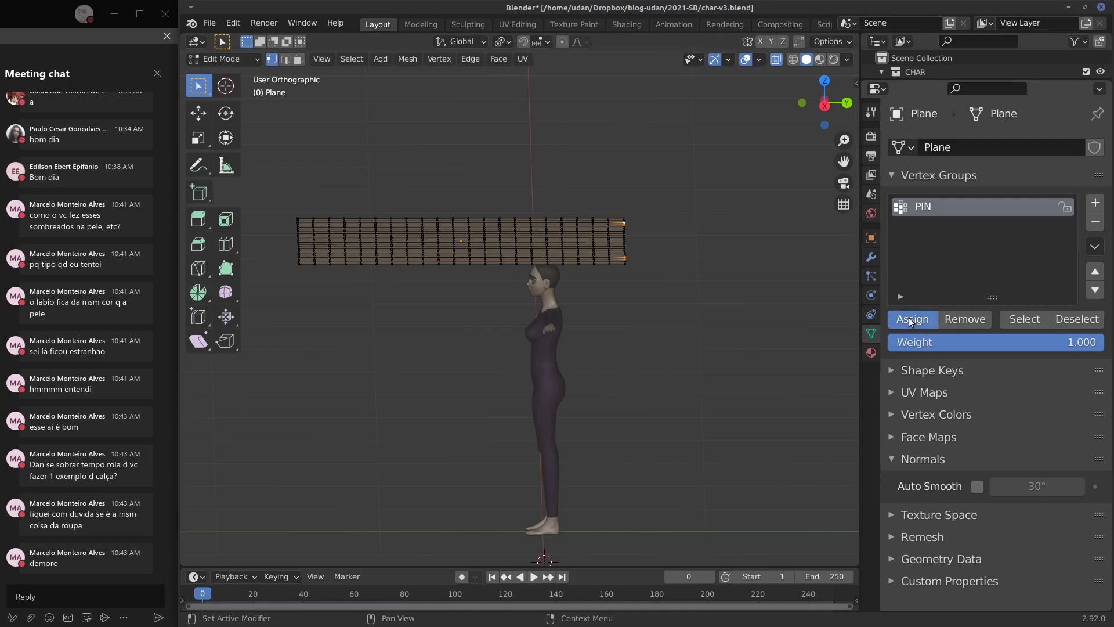
Step: Return to Object Mode and set PIN as the Pin Group in the plane's cloth Shape settings
middle_drag(735, 318, 715, 304)
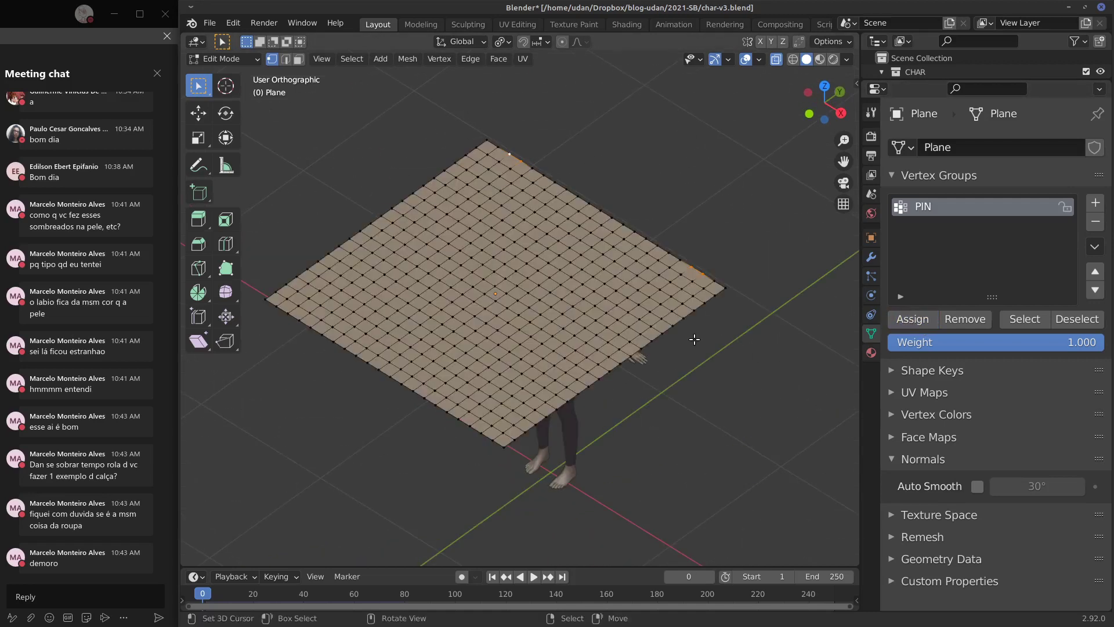
key(Tab)
middle_drag(702, 349, 761, 337)
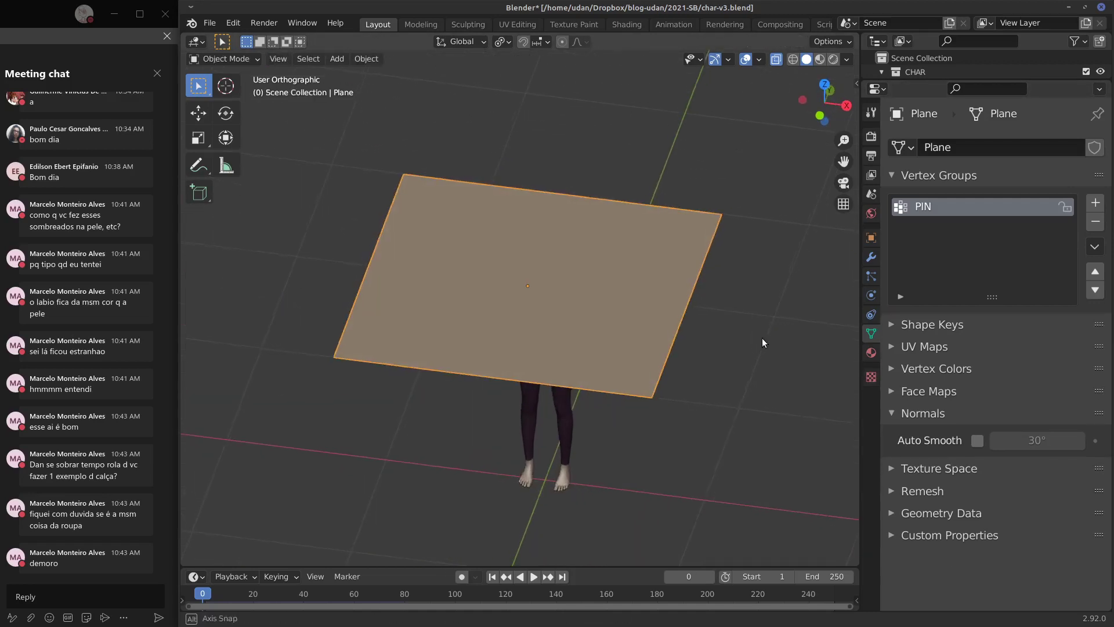
click(870, 294)
click(908, 342)
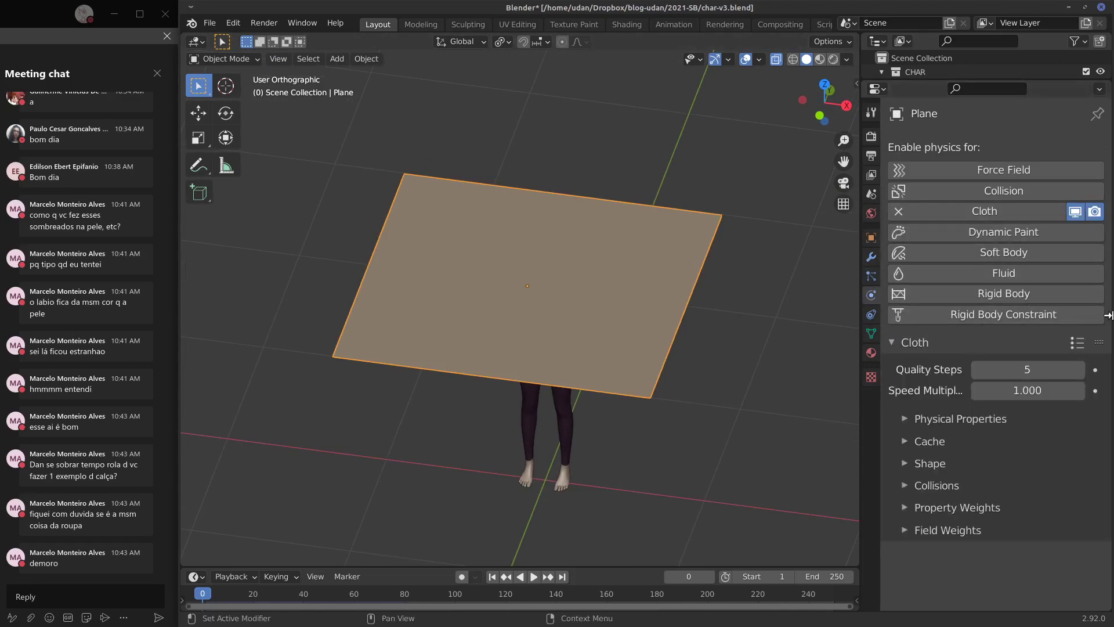
click(947, 463)
click(1022, 492)
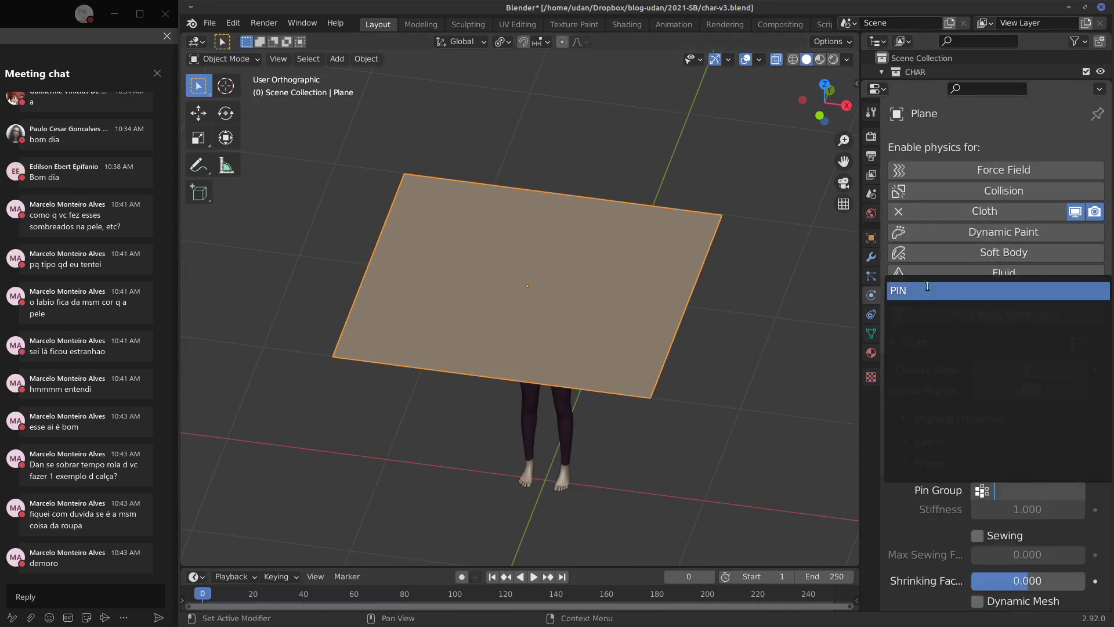
click(986, 290)
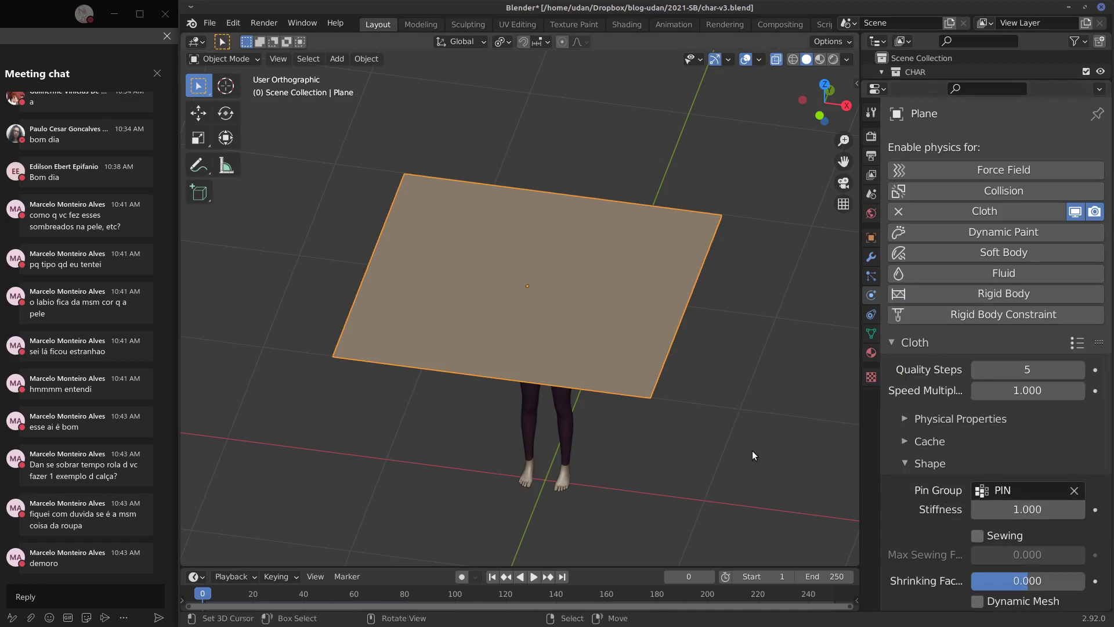
Step: Remove the Collision physics from the BODY object and exclude the CHAR collection from the view layer
middle_drag(692, 402, 593, 375)
click(561, 405)
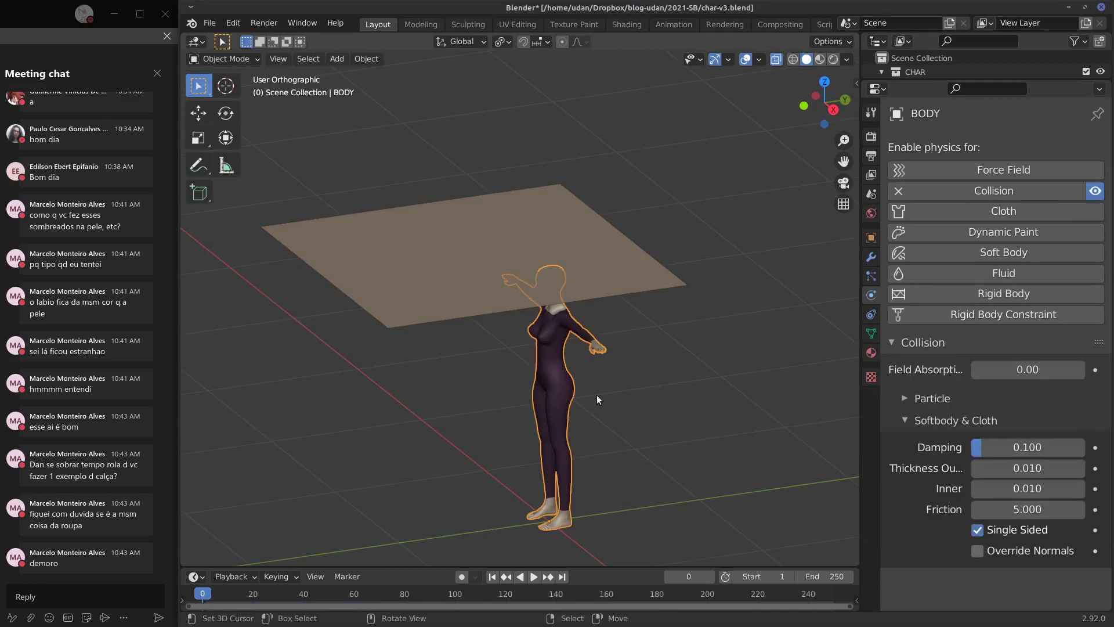
click(897, 191)
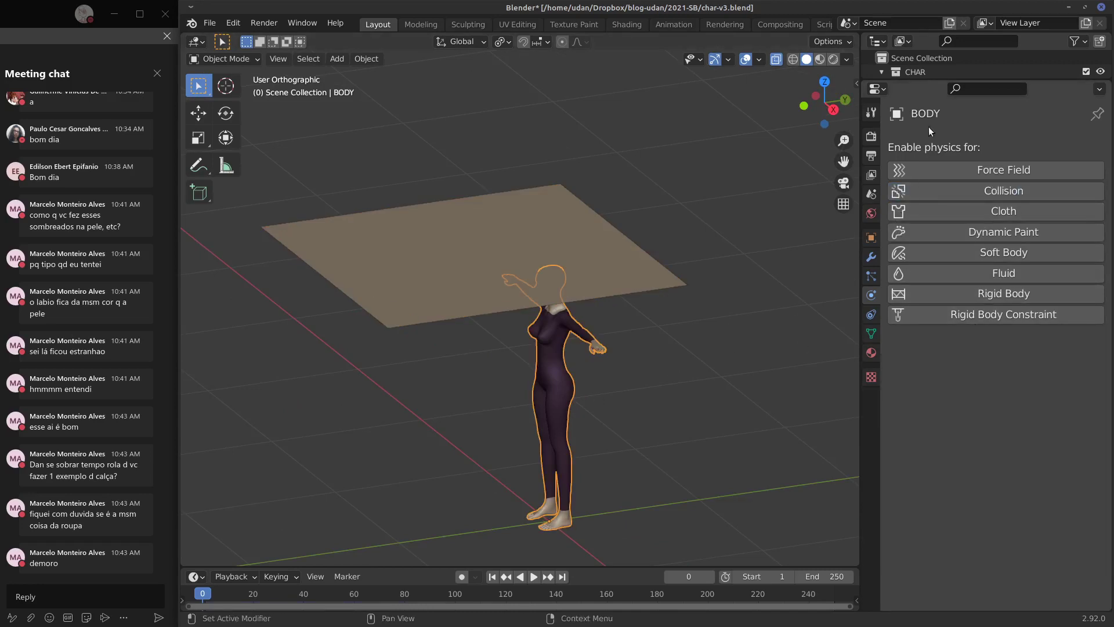
drag(1058, 80, 1075, 210)
click(1086, 72)
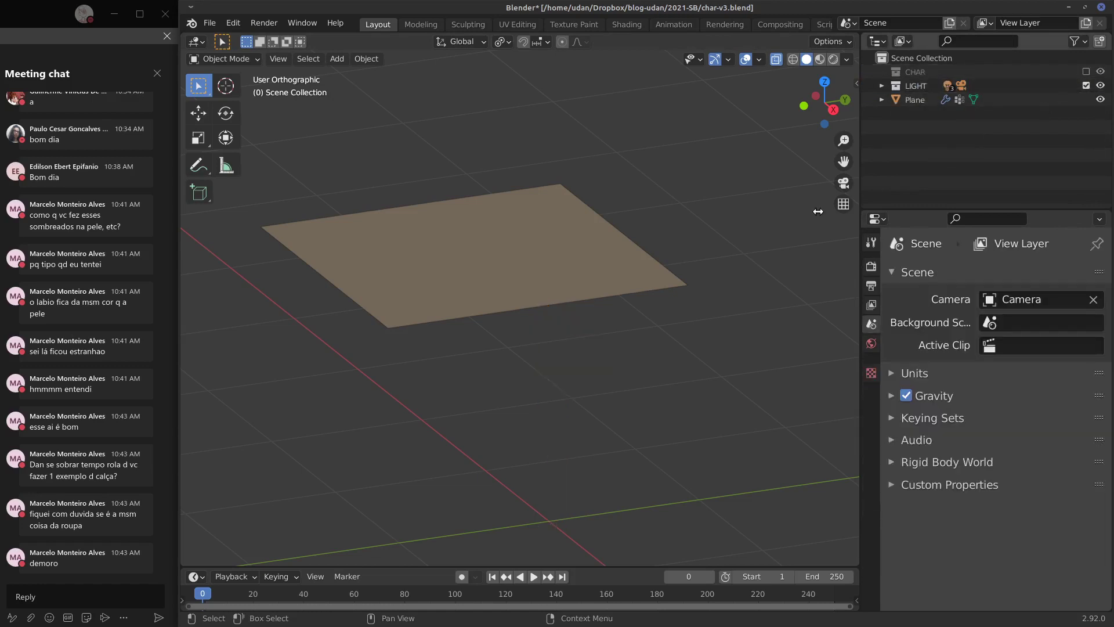
Step: Play the cloth simulation of the pinned plane several times without the character, viewing it from the side and the front
key(KP_5)
key(space)
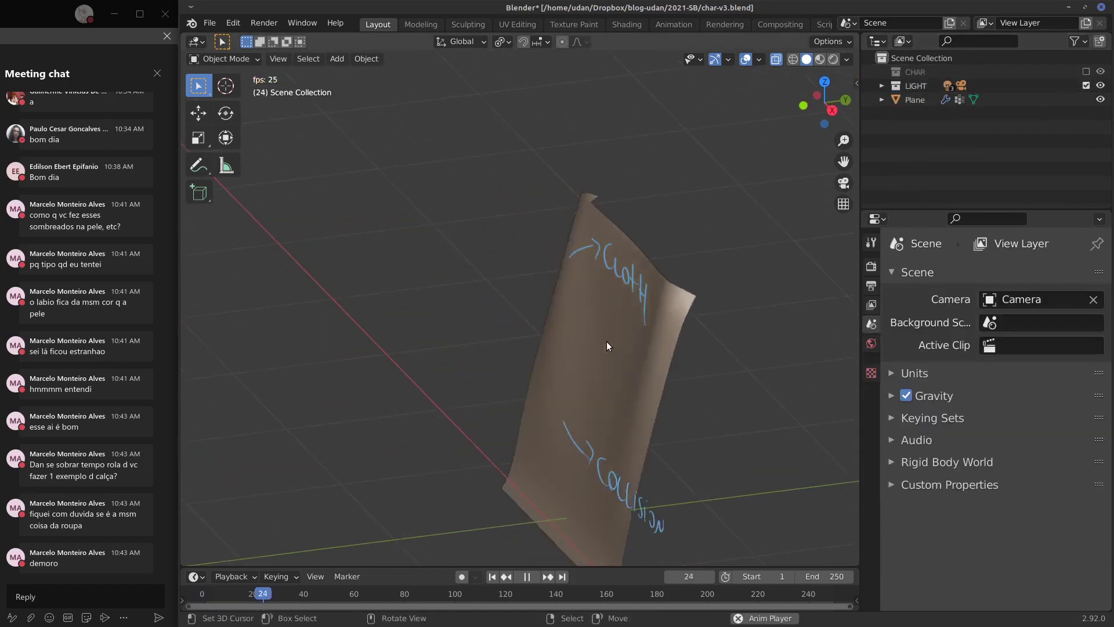
middle_drag(701, 300, 624, 291)
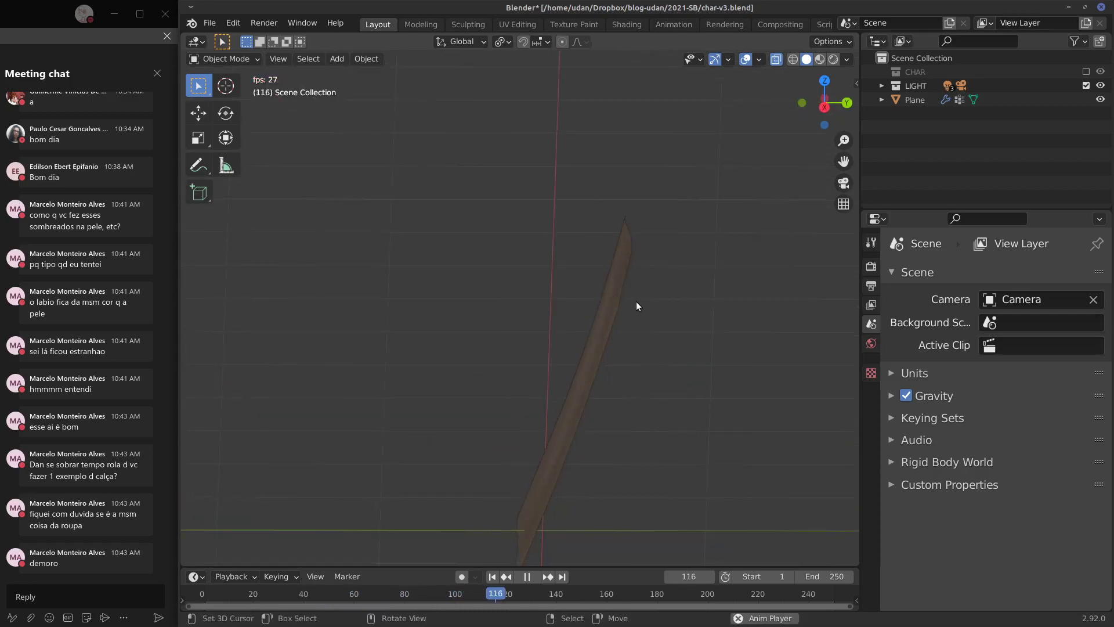
key(Escape)
key(space)
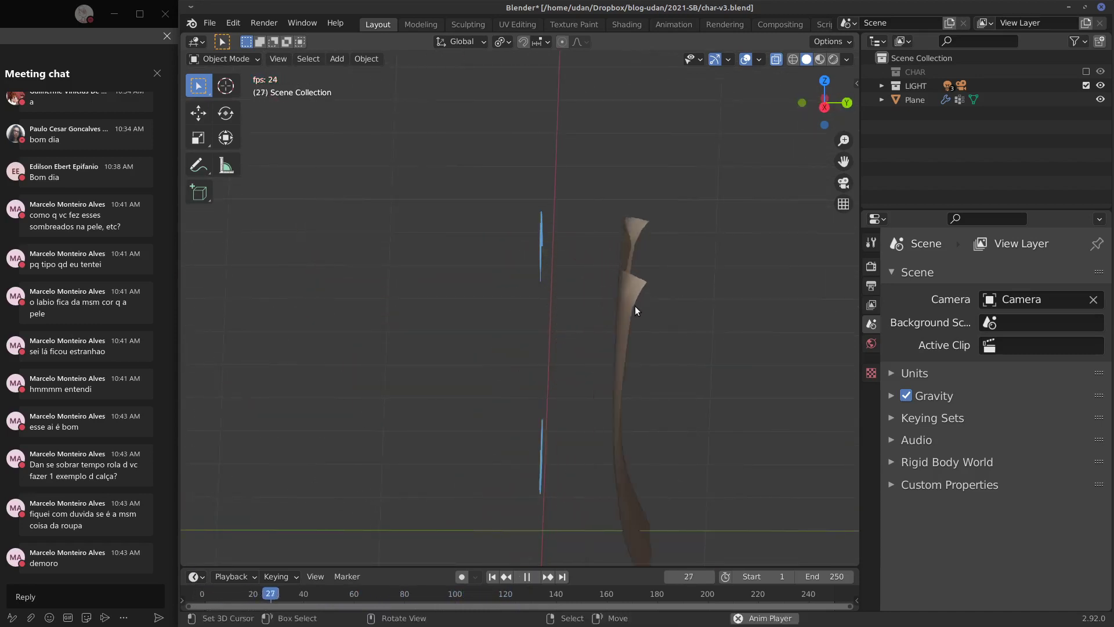
key(Escape)
key(space)
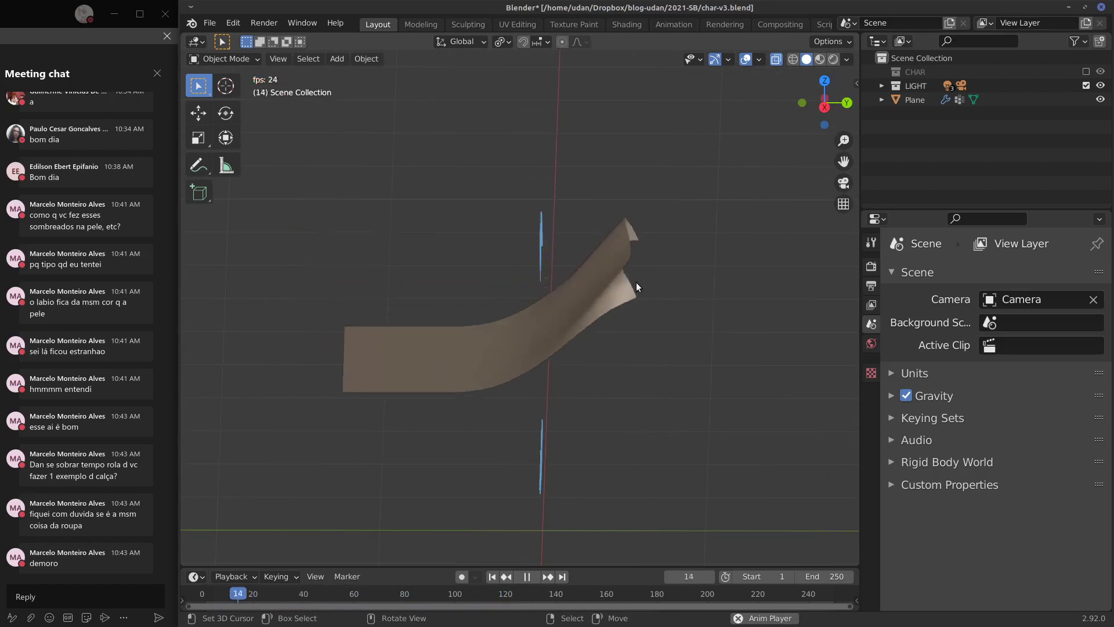
middle_drag(635, 284, 726, 286)
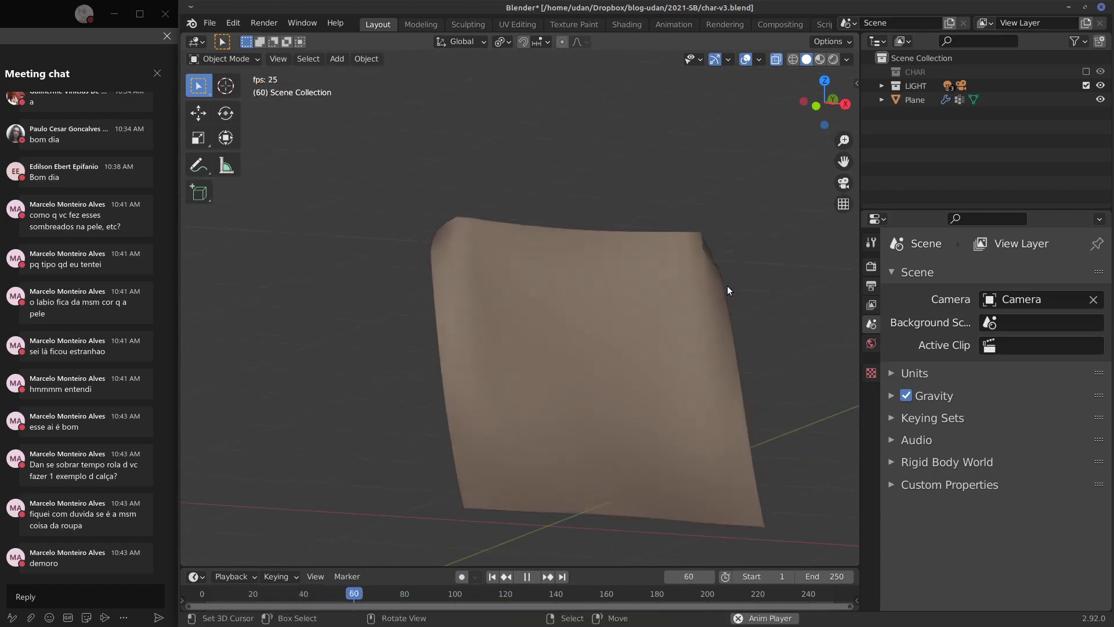
key(Escape)
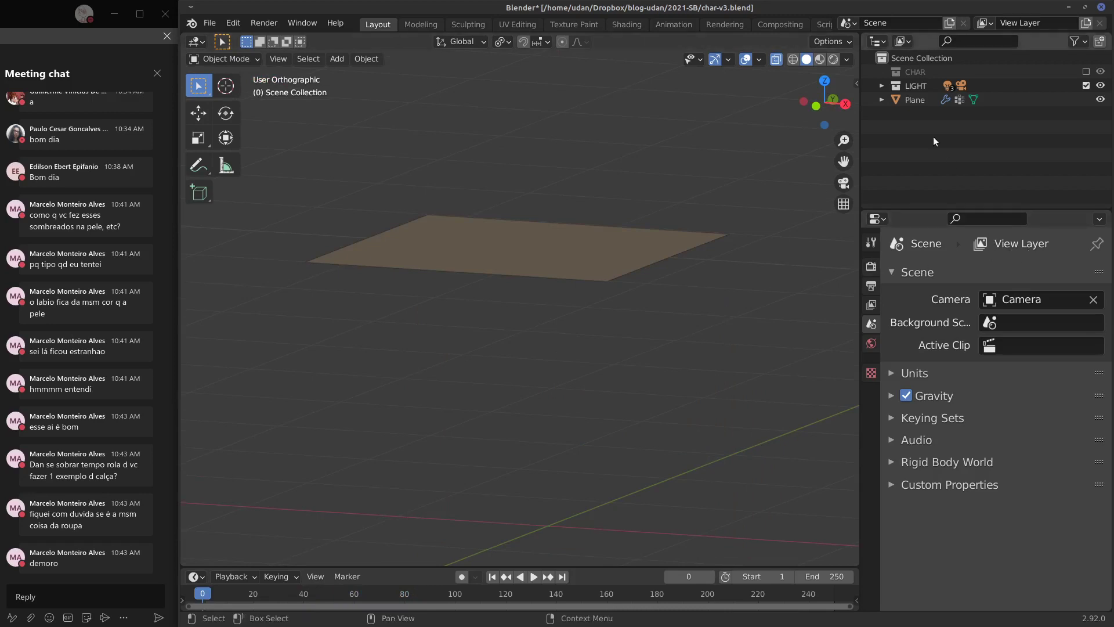
Step: Include the CHAR collection in the view layer again and enable Collision physics on the BODY object
click(1086, 71)
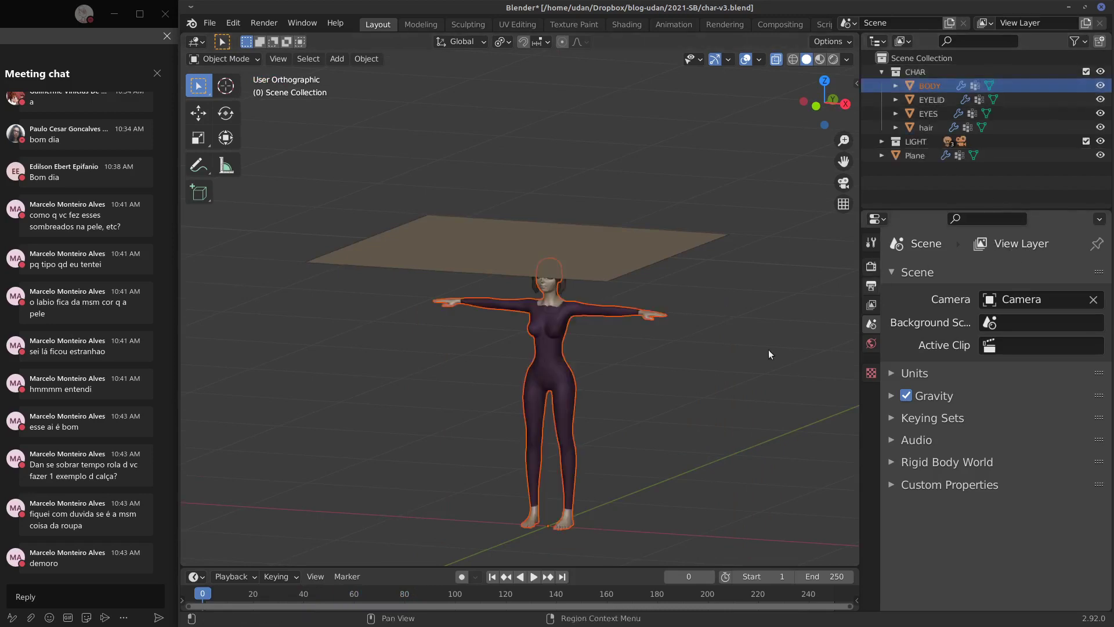
click(533, 367)
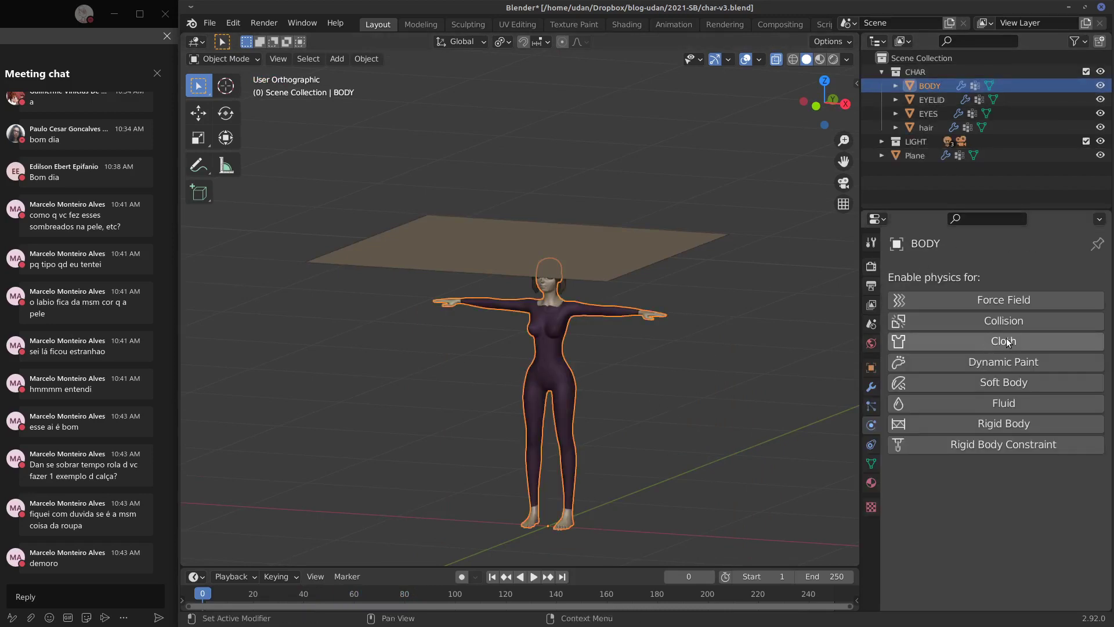
click(1012, 321)
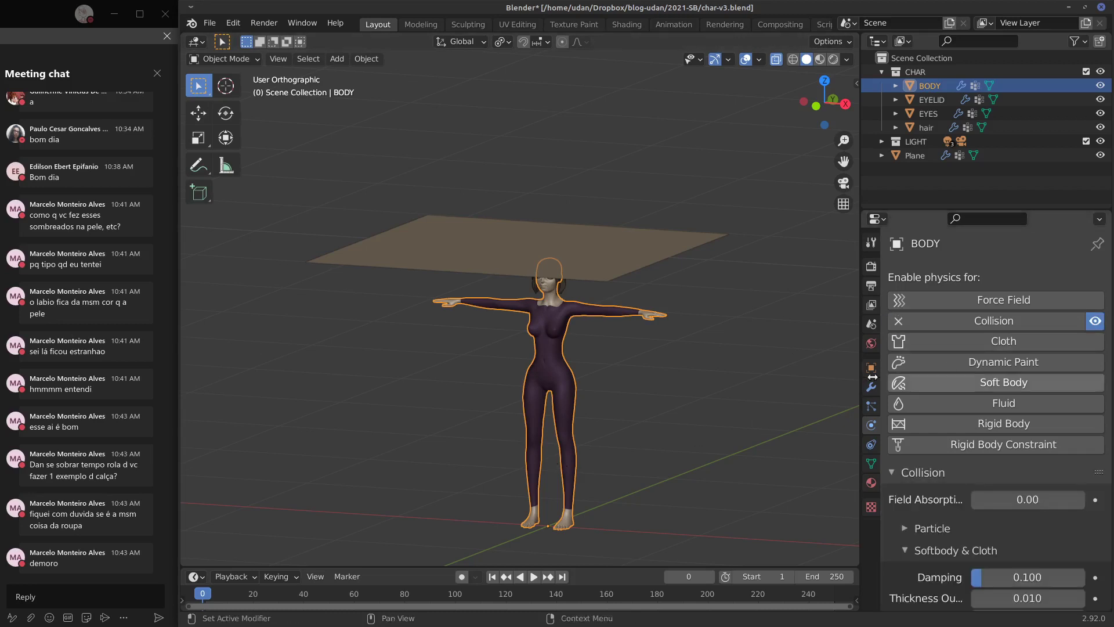
Step: Play the simulation to check how the pinned plane falls over the character, and return to the start frame
middle_drag(696, 391, 646, 387)
key(space)
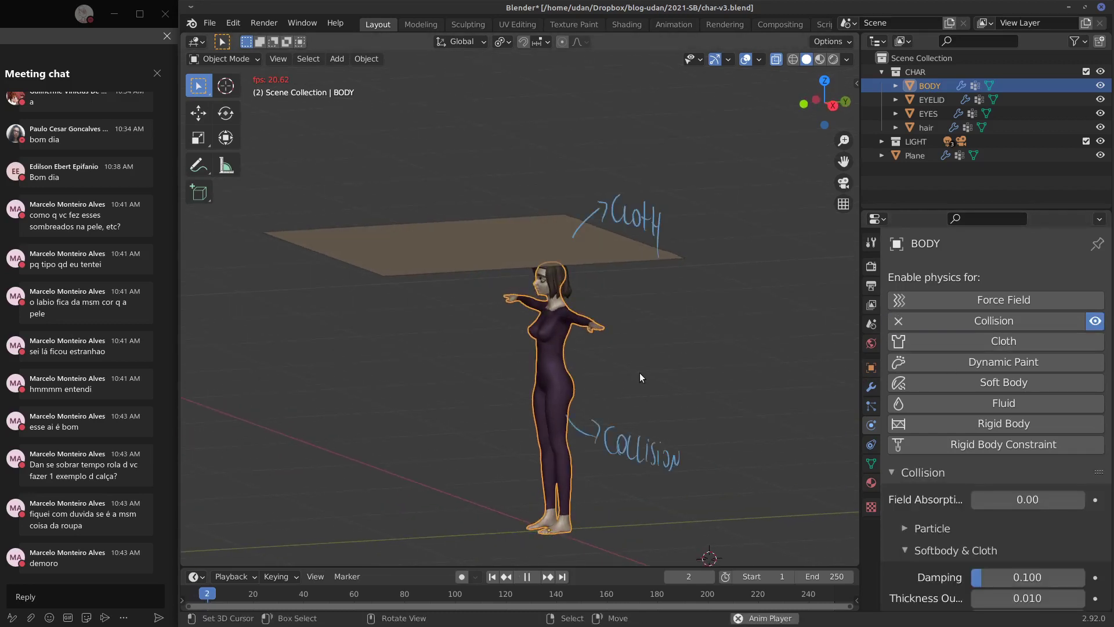
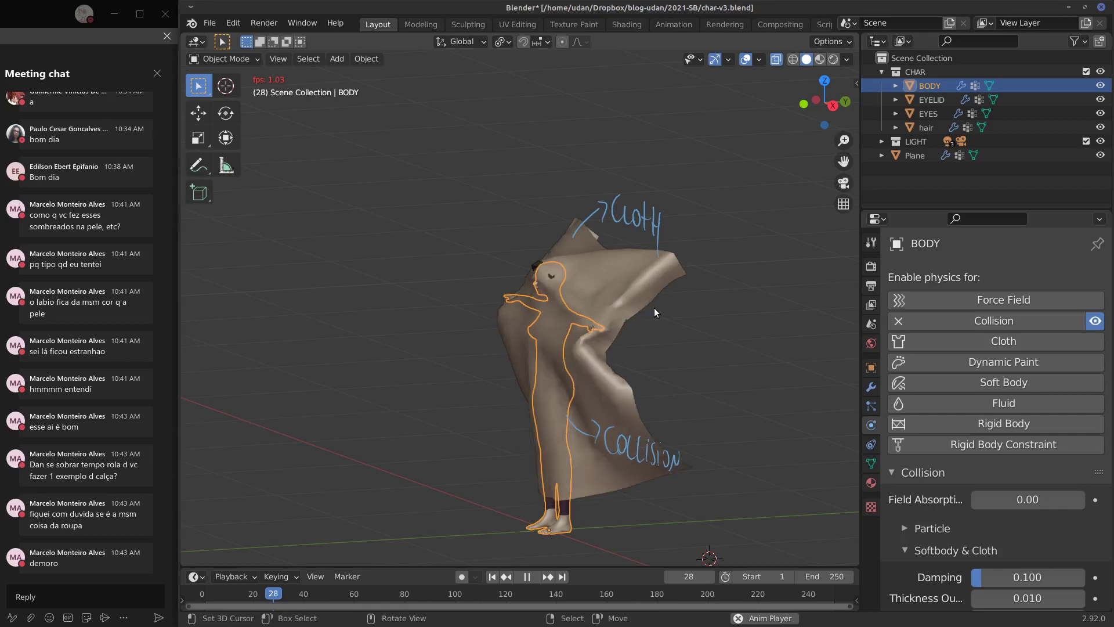
key(Escape)
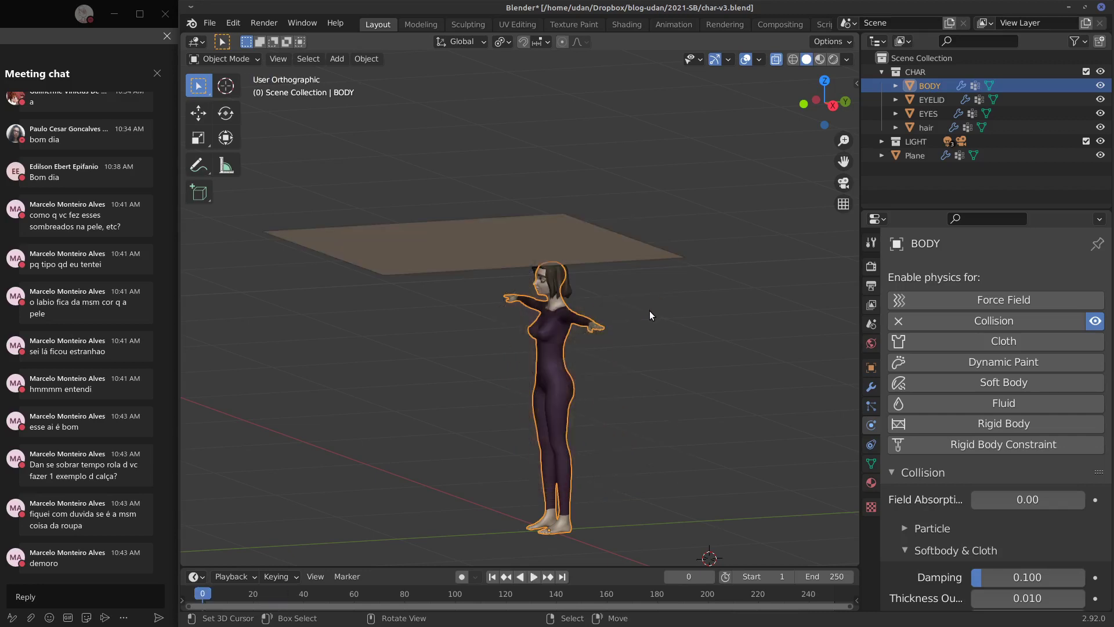
Step: Delete the cloth plane and exclude the CHAR collection from the view layer
middle_drag(626, 309, 677, 295)
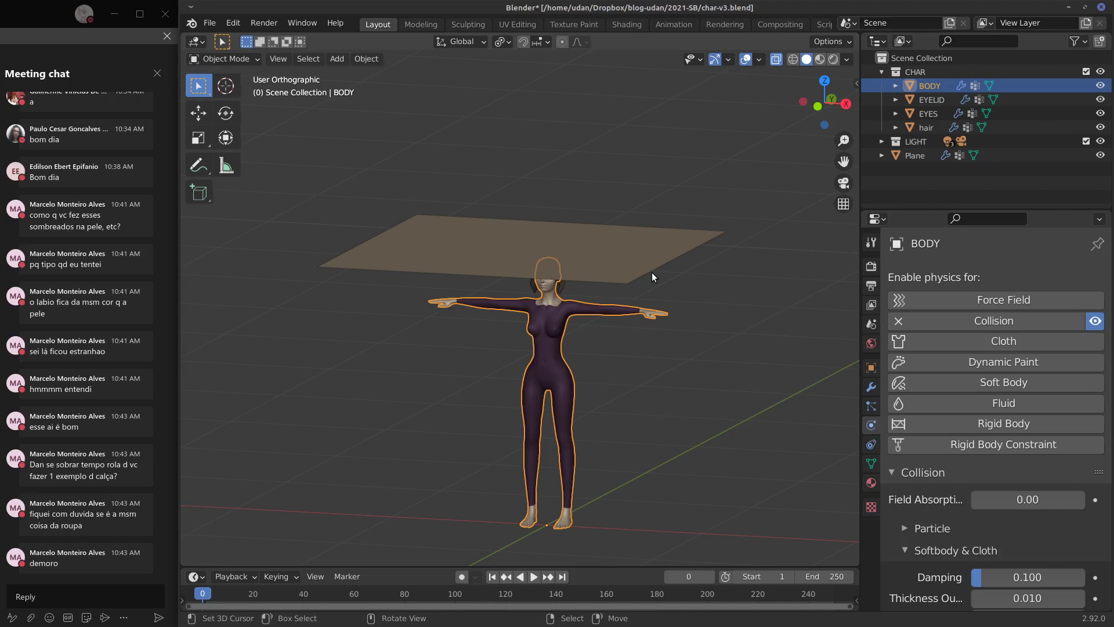
middle_drag(675, 378, 634, 328)
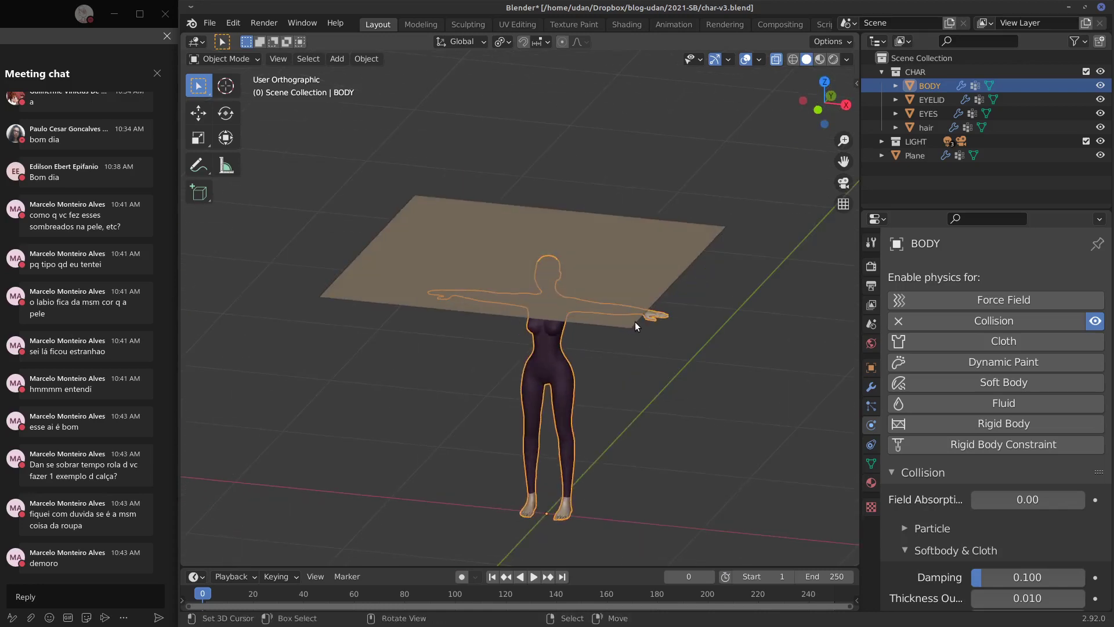
click(698, 249)
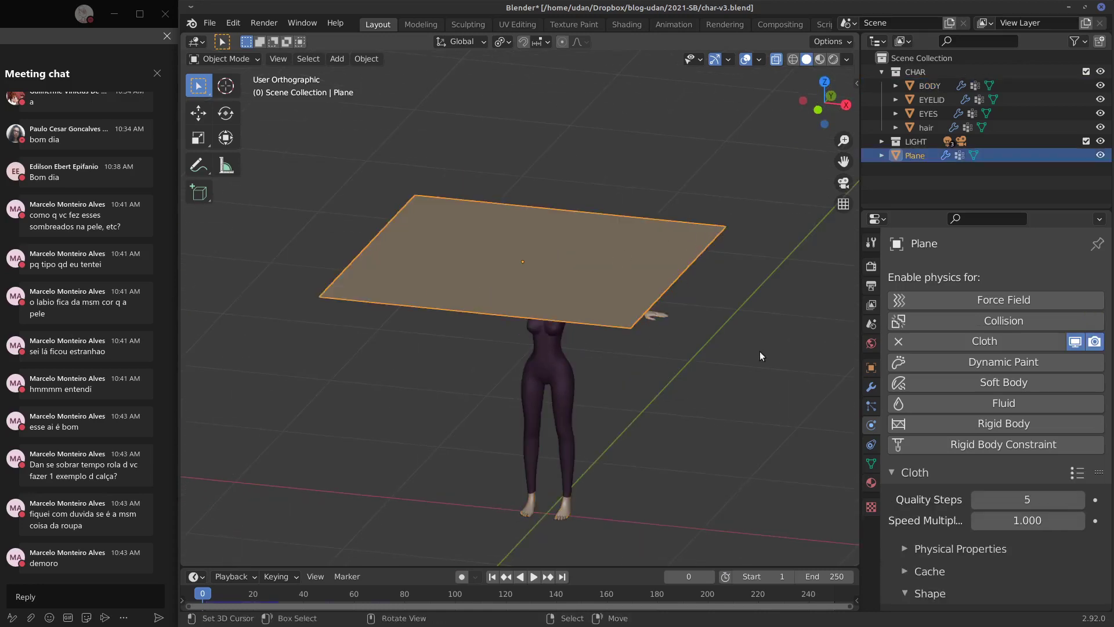
mouse_move(752, 377)
middle_down()
mouse_move(711, 322)
mouse_move(758, 369)
middle_up()
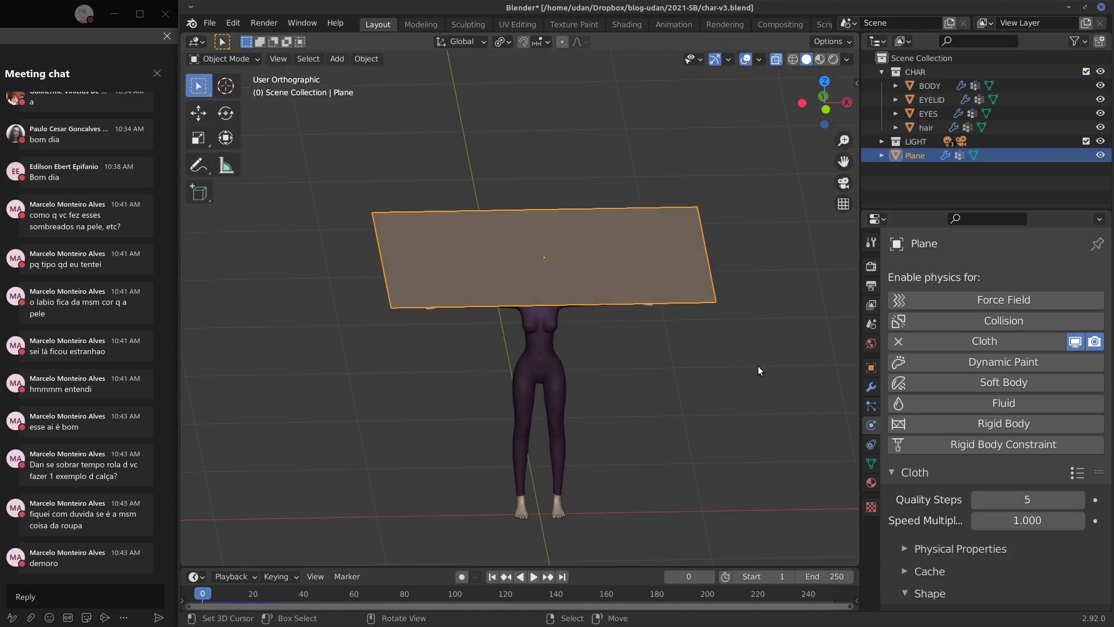
key(x)
click(720, 346)
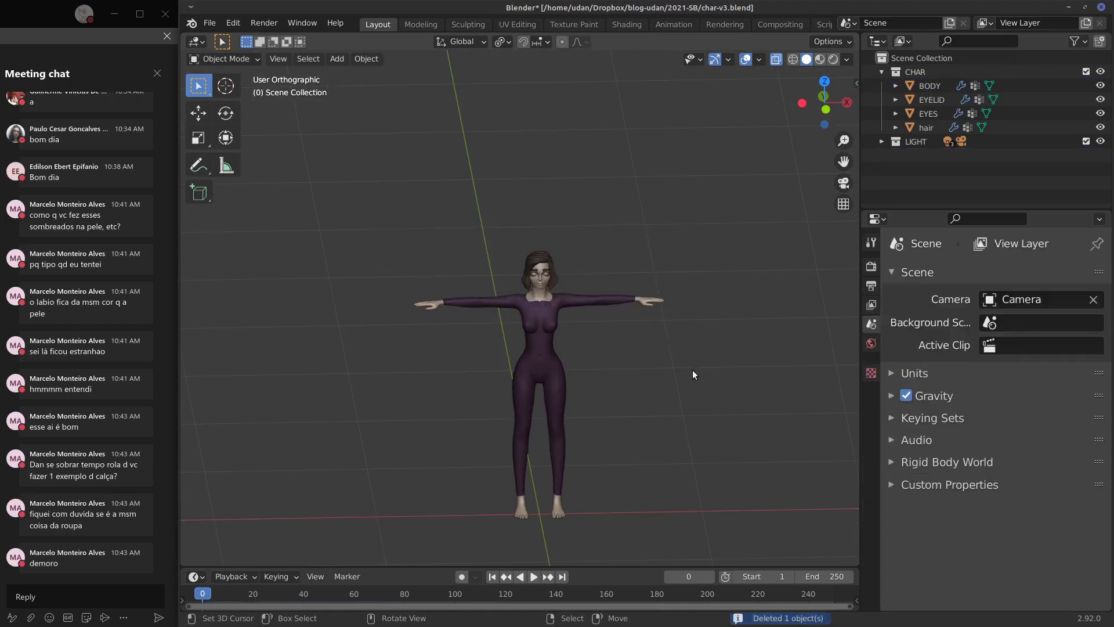
key(KP_1)
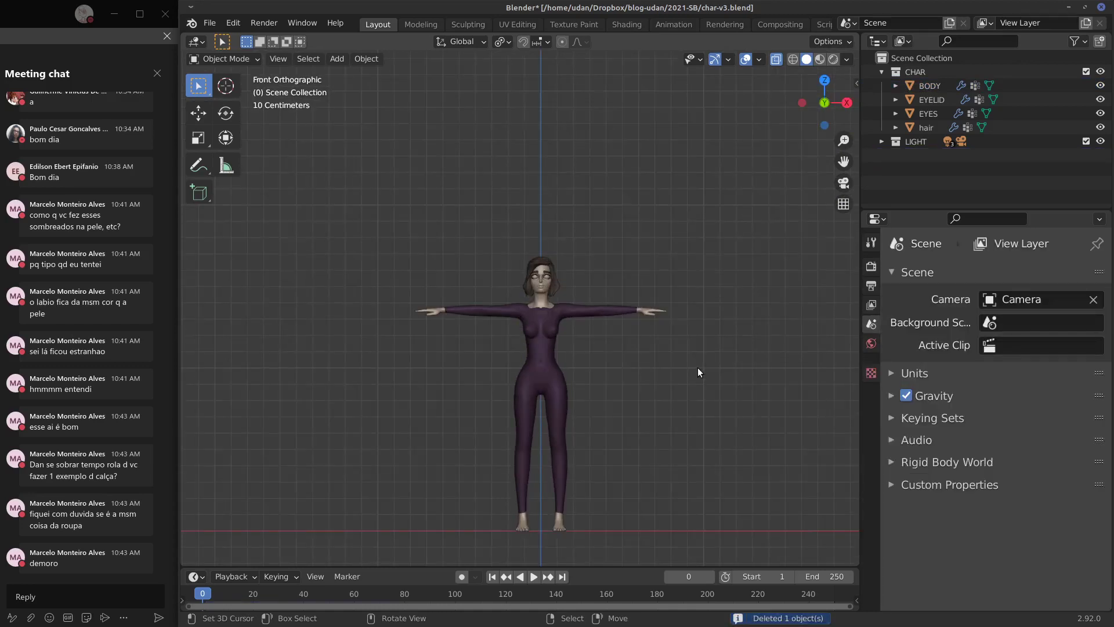
click(1087, 71)
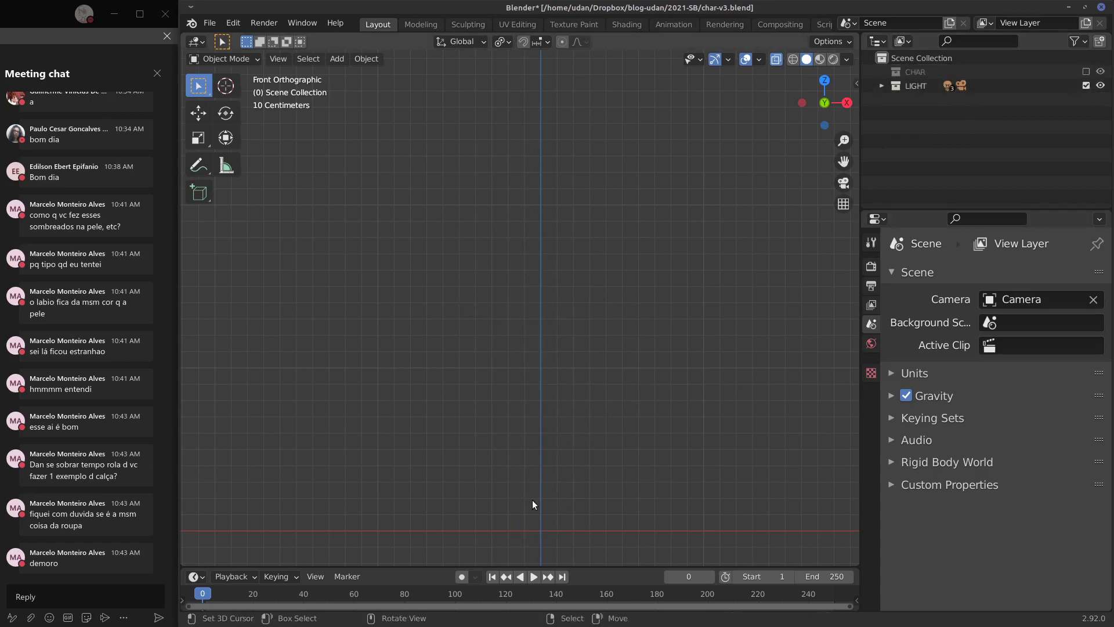
Step: Add a Monkey mesh to the Scene Collection and move it about -2.5 m in X and 0.8 m in Z
shift+middle_drag(619, 426, 584, 378)
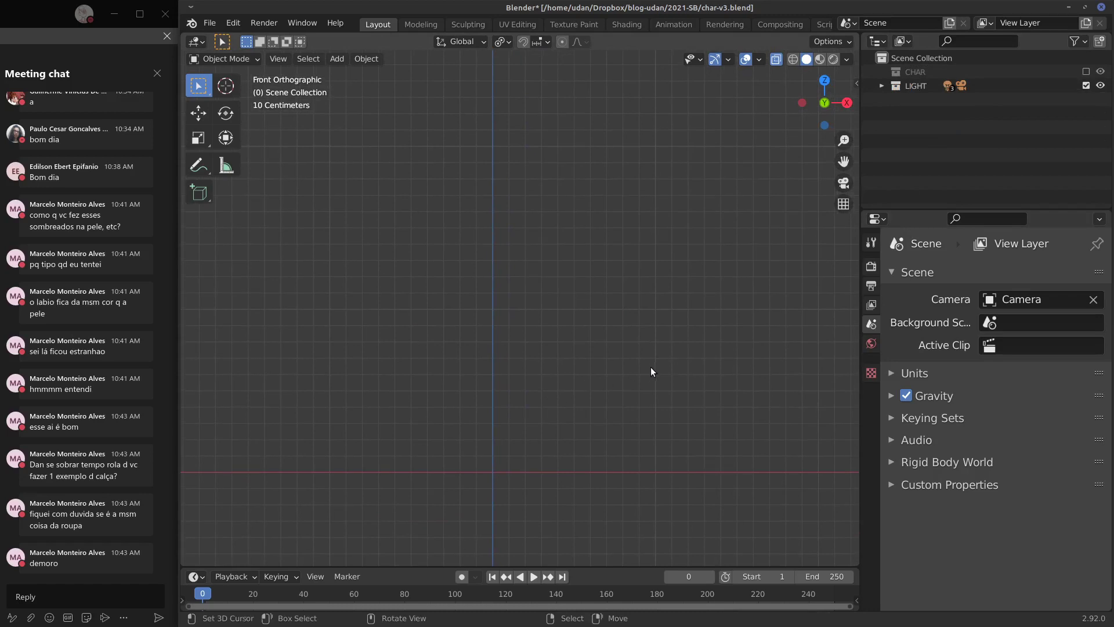
click(897, 60)
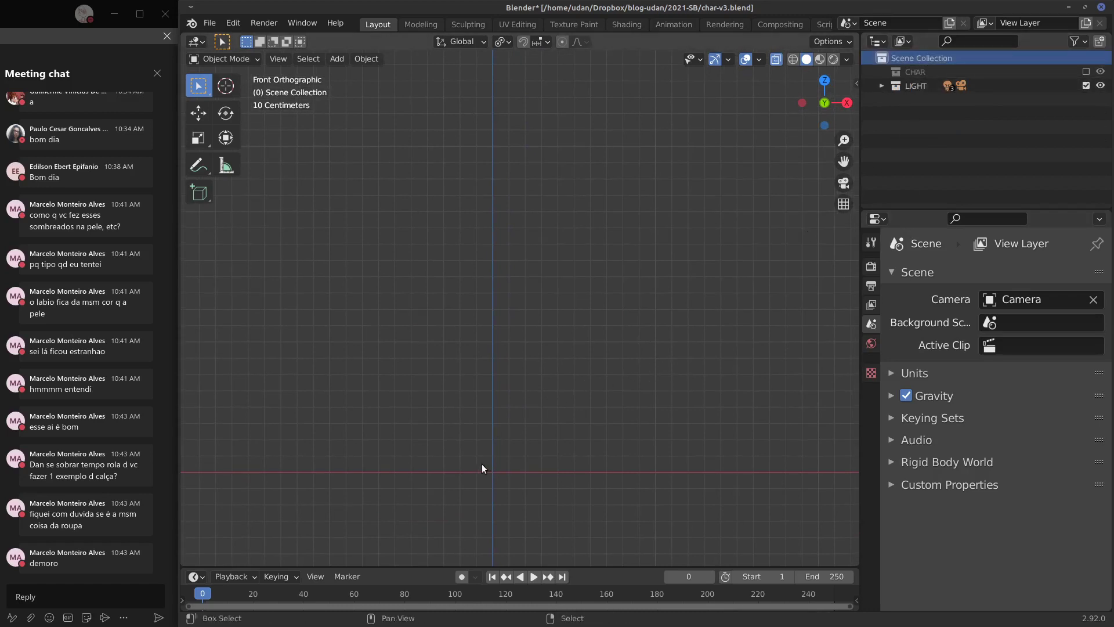
key(shift+a)
mouse_move(489, 343)
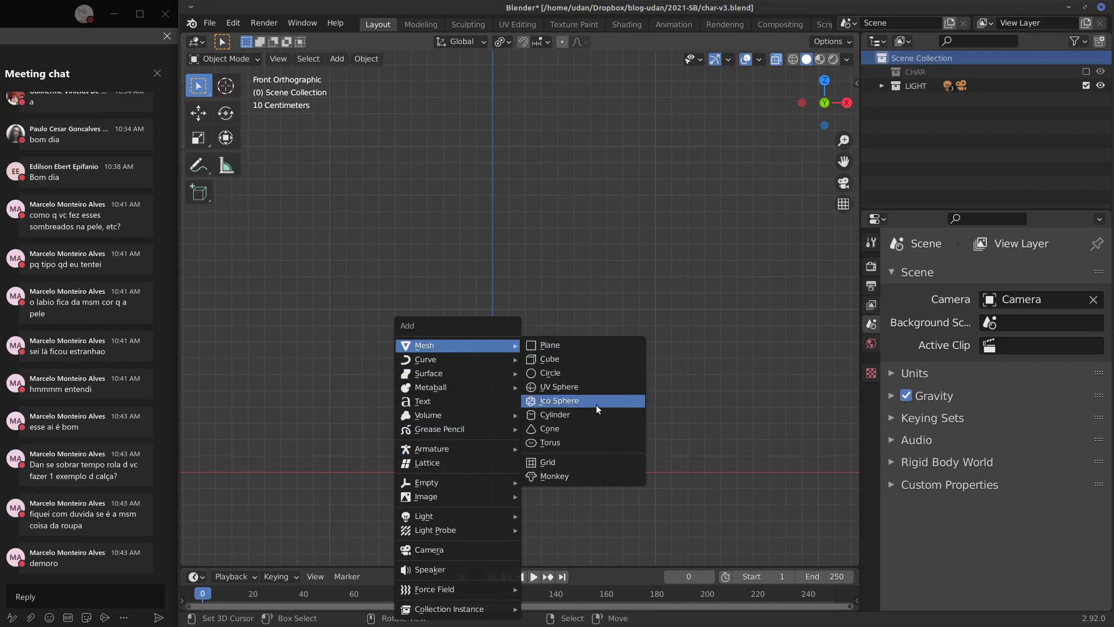
click(575, 473)
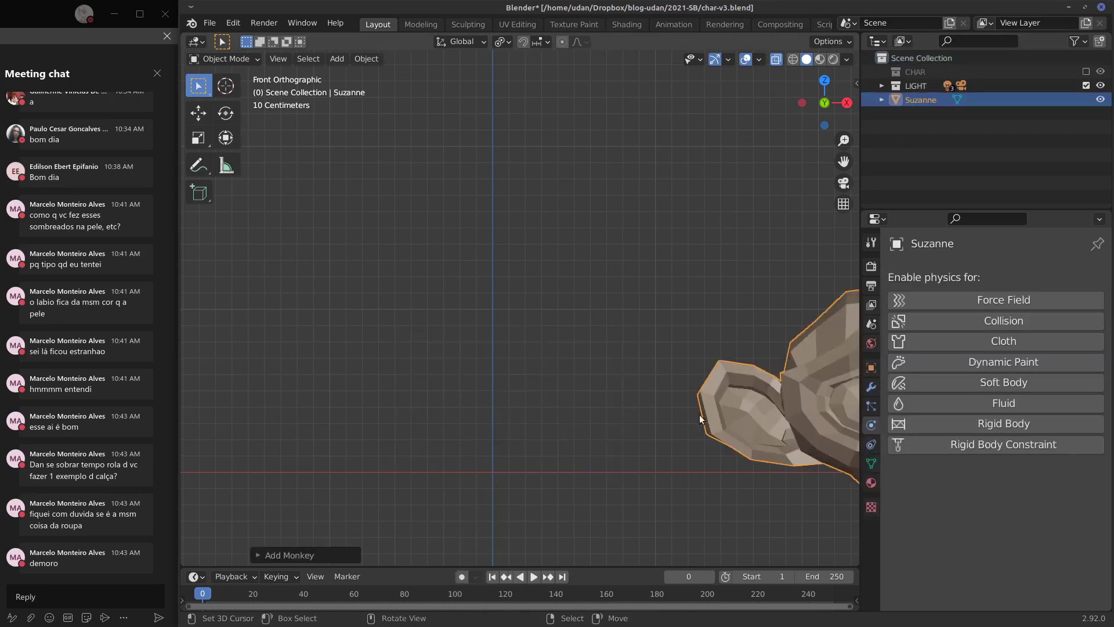
key(KP_Decimal)
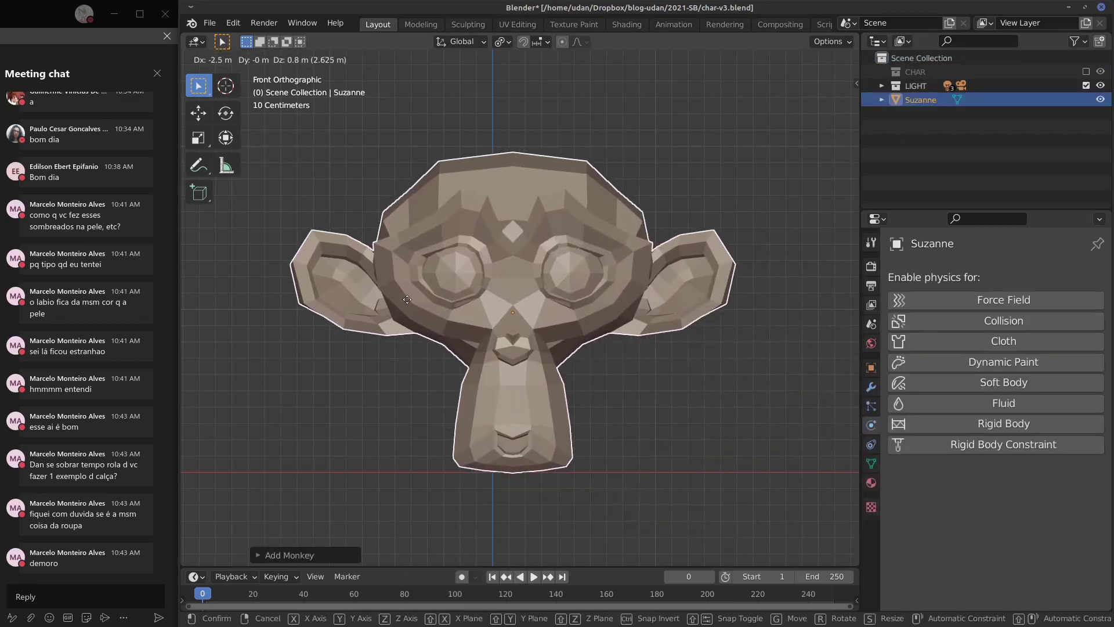
Step: In Edit Mode, delete all linked vertices of both of the monkey's eyeballs
key(Tab)
key(alt+a)
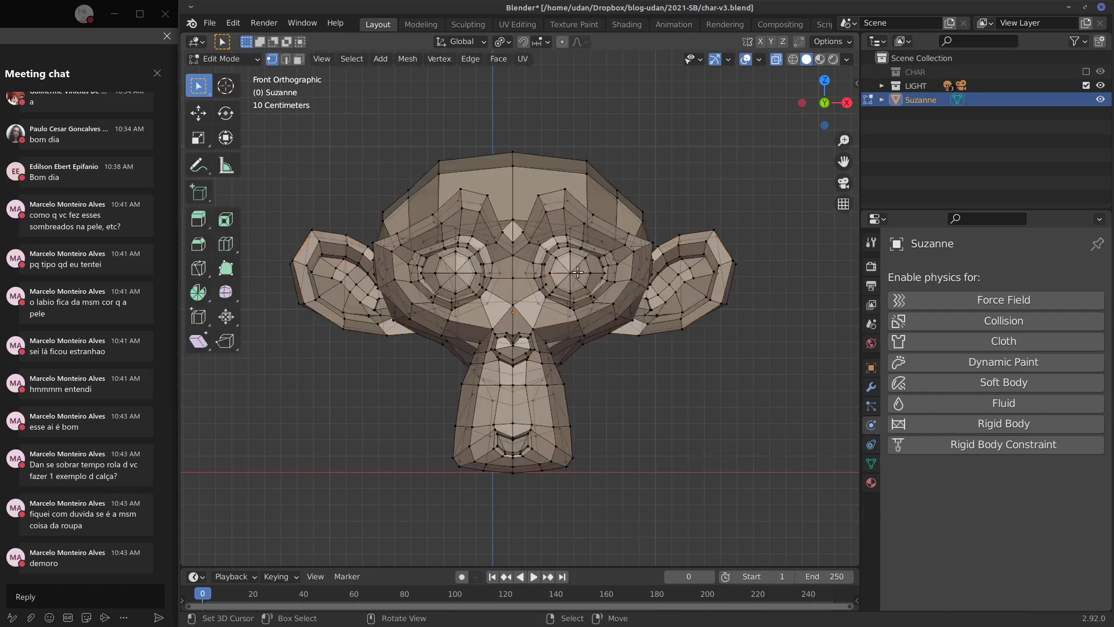
click(574, 274)
key(ctrl+l)
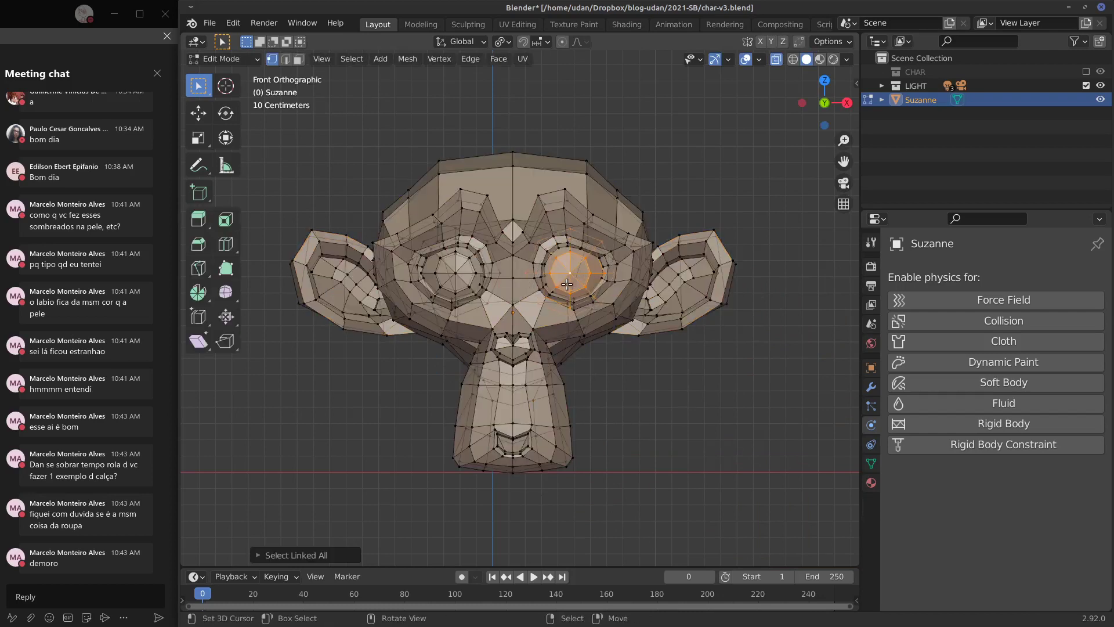
key(x)
click(563, 285)
click(450, 275)
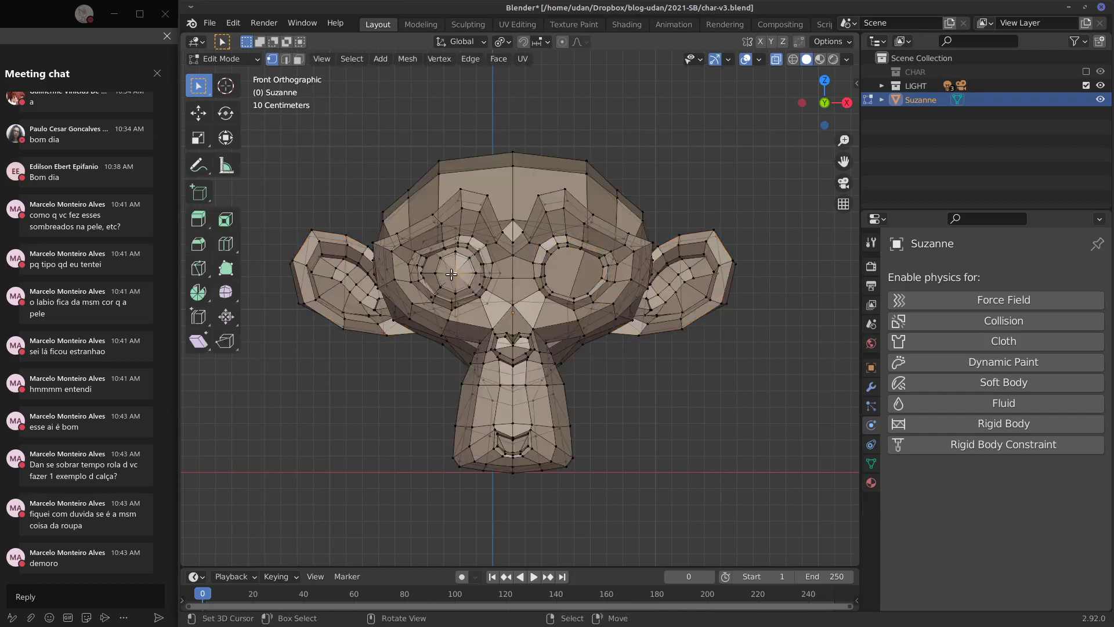
key(ctrl+l)
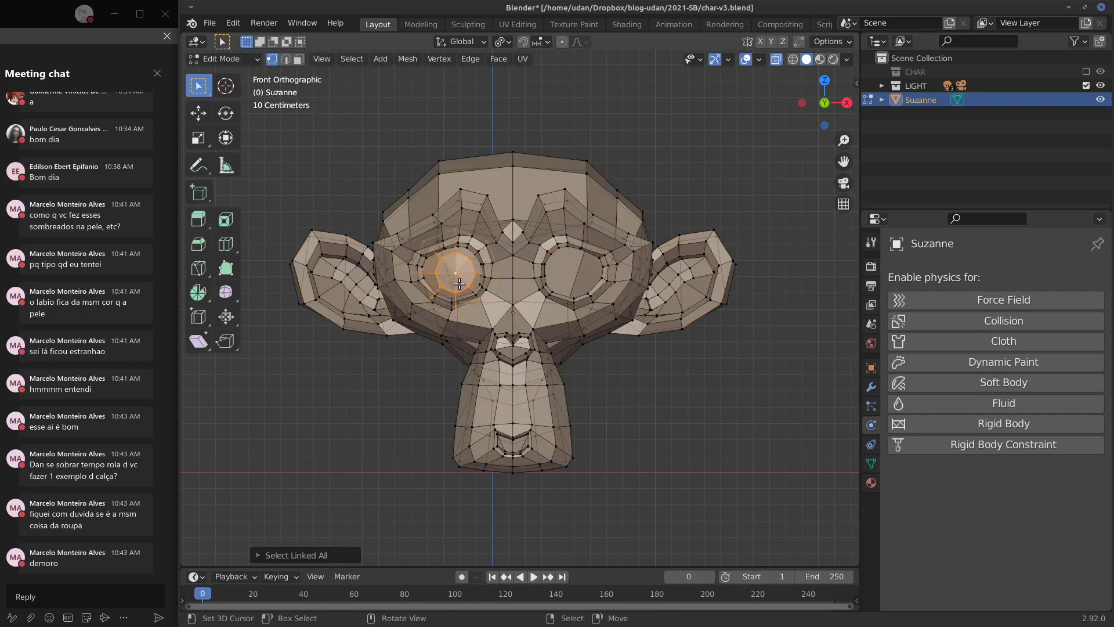
key(x)
click(460, 281)
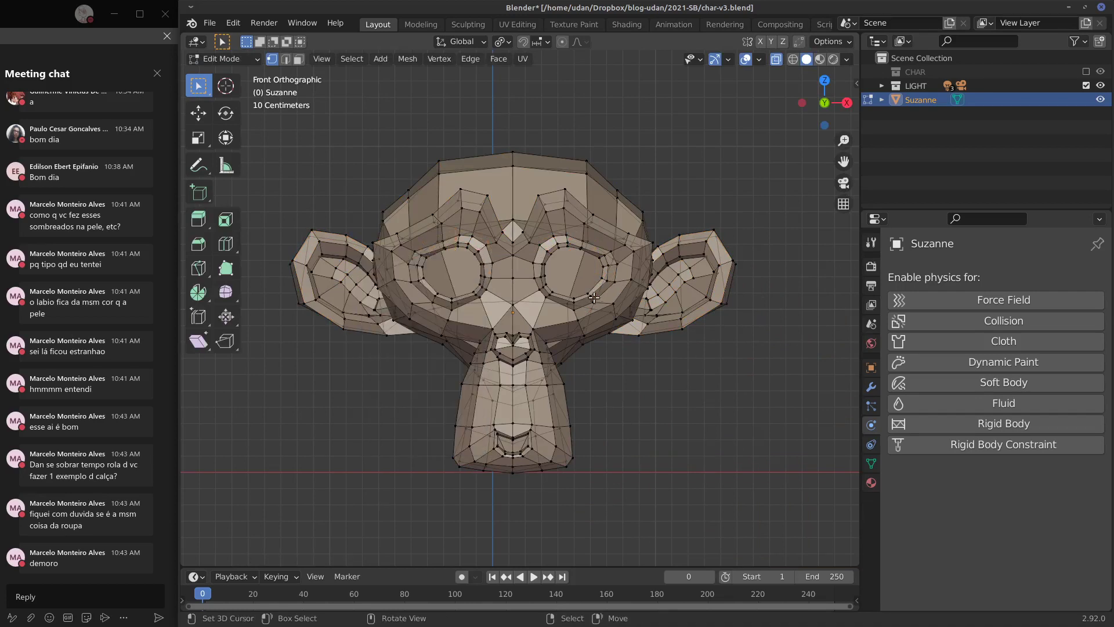
Step: Close the monkey's eye socket on the positive X side by extruding its rim loop in place and merging it at center
alt+click(581, 293)
key(e)
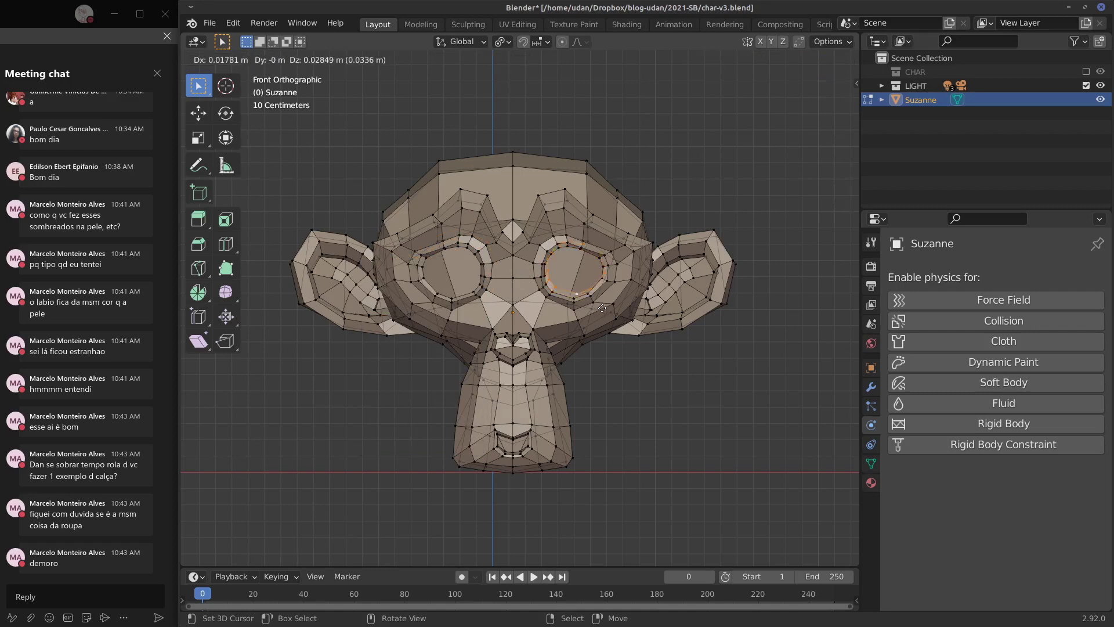
right_click(599, 308)
key(m)
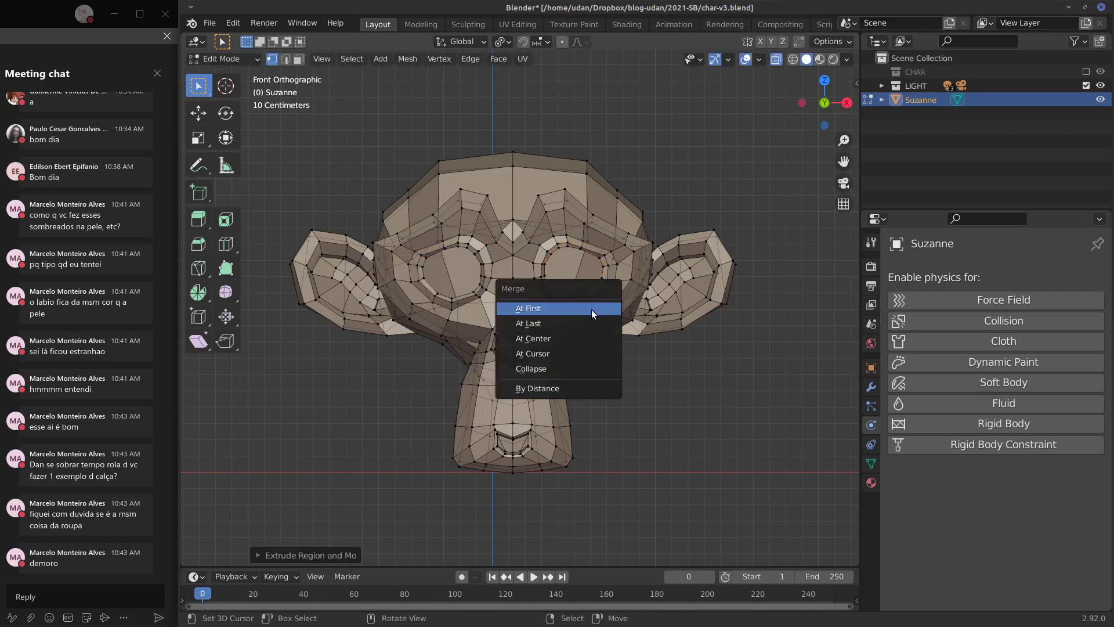
click(558, 337)
Step: Close the other eye socket by extruding its rim loop in place and merging it at center, and return to Object Mode
alt+click(463, 295)
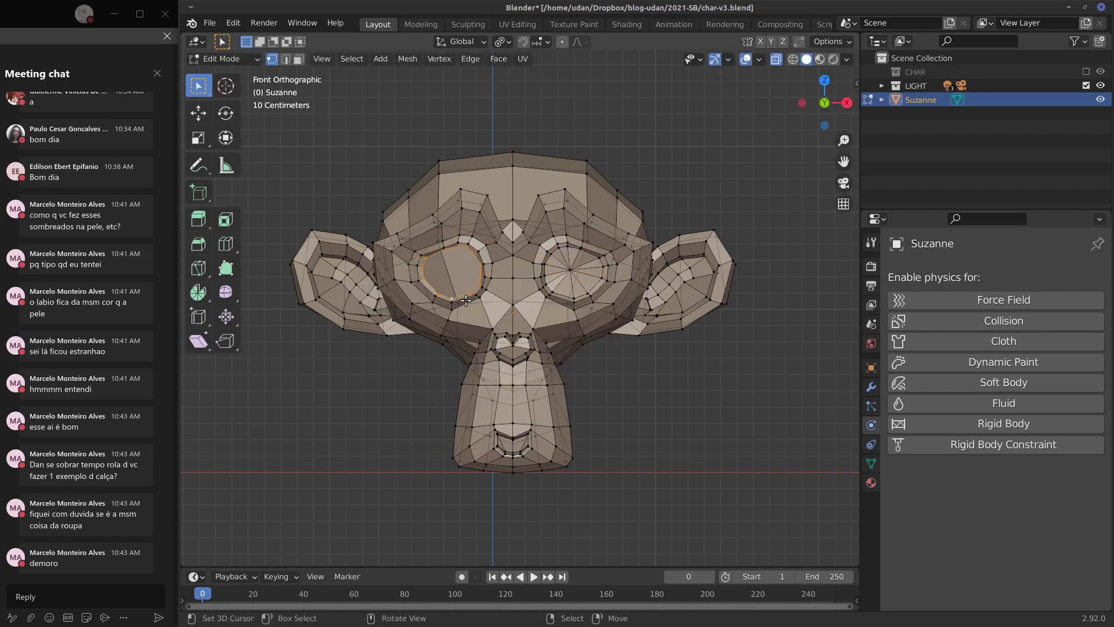
key(e)
right_click(469, 300)
key(m)
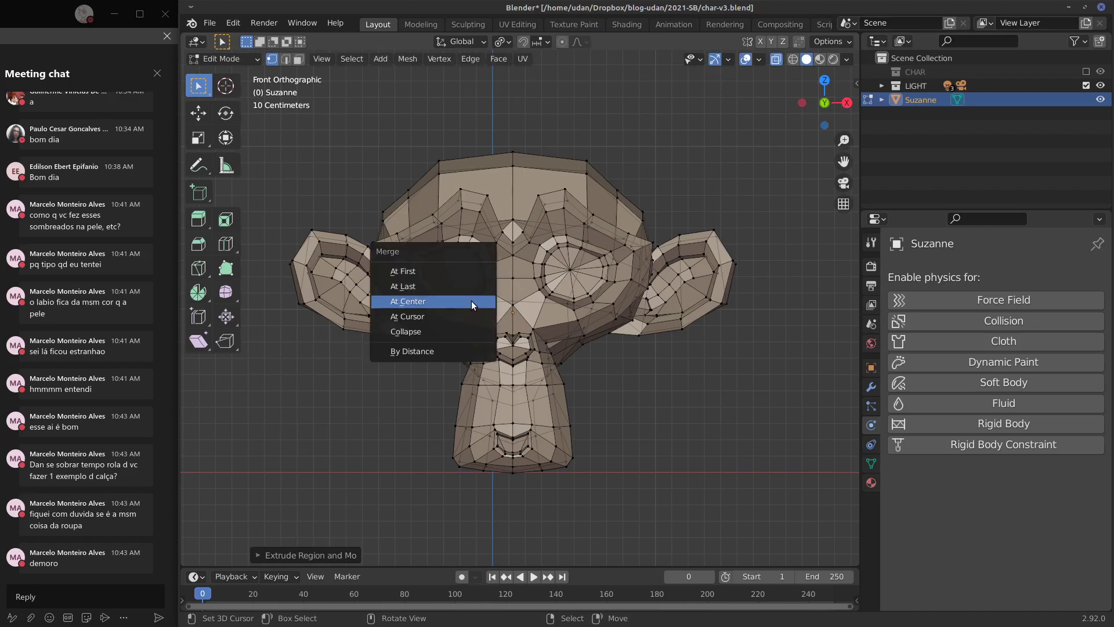
click(445, 302)
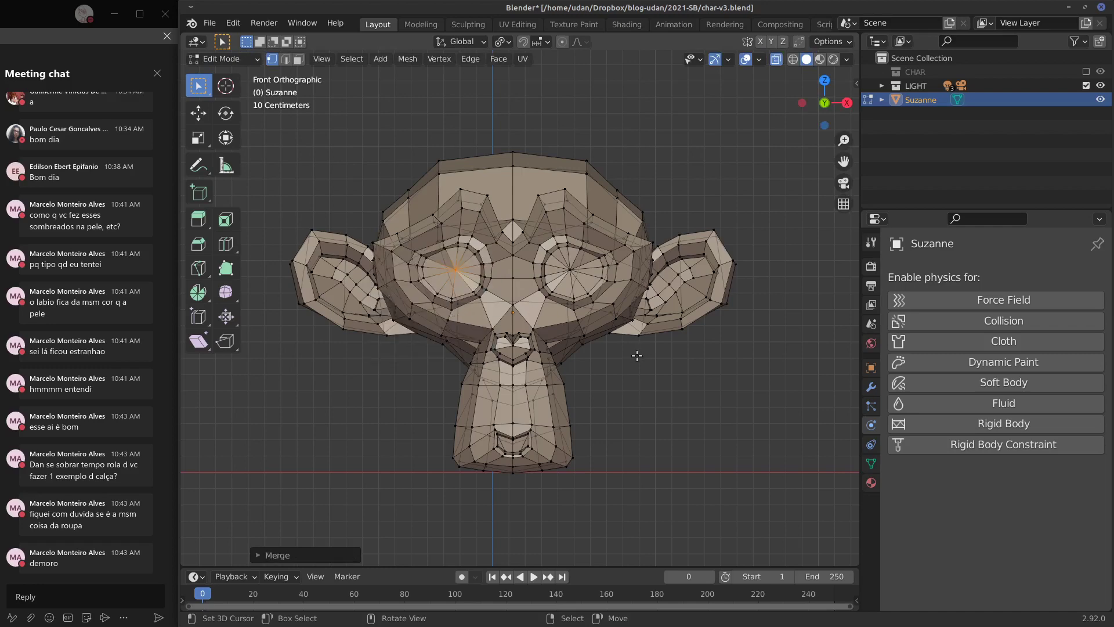
key(Tab)
middle_drag(650, 353, 594, 331)
key(Tab)
key(Tab)
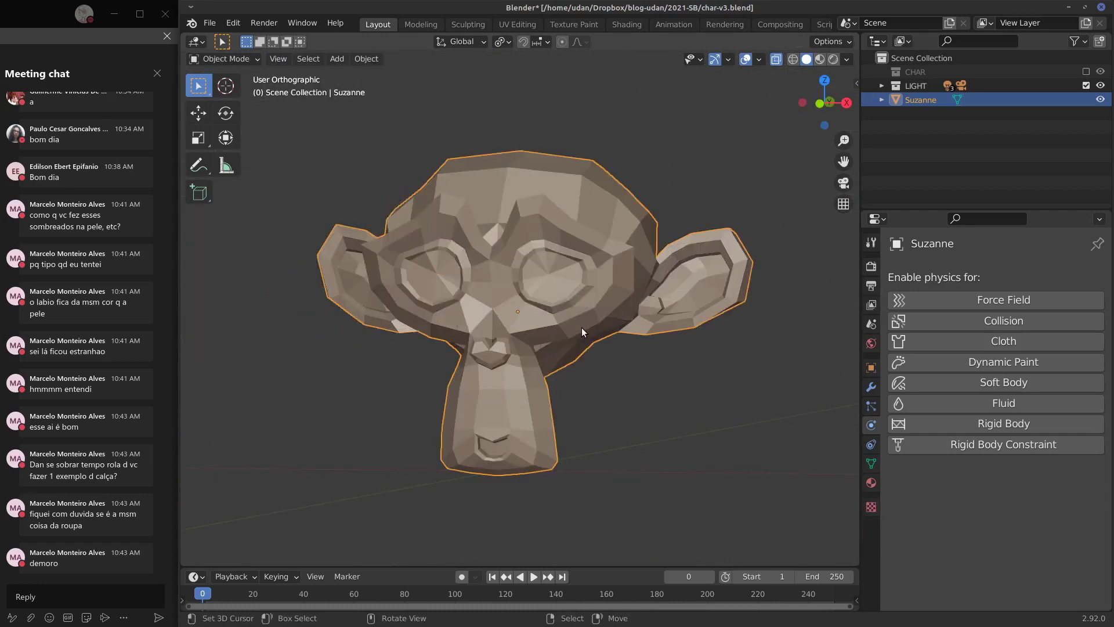
Step: Enable Cloth physics on the monkey and expand the cloth's Physical Properties, collapsing its Shape settings
key(KP_1)
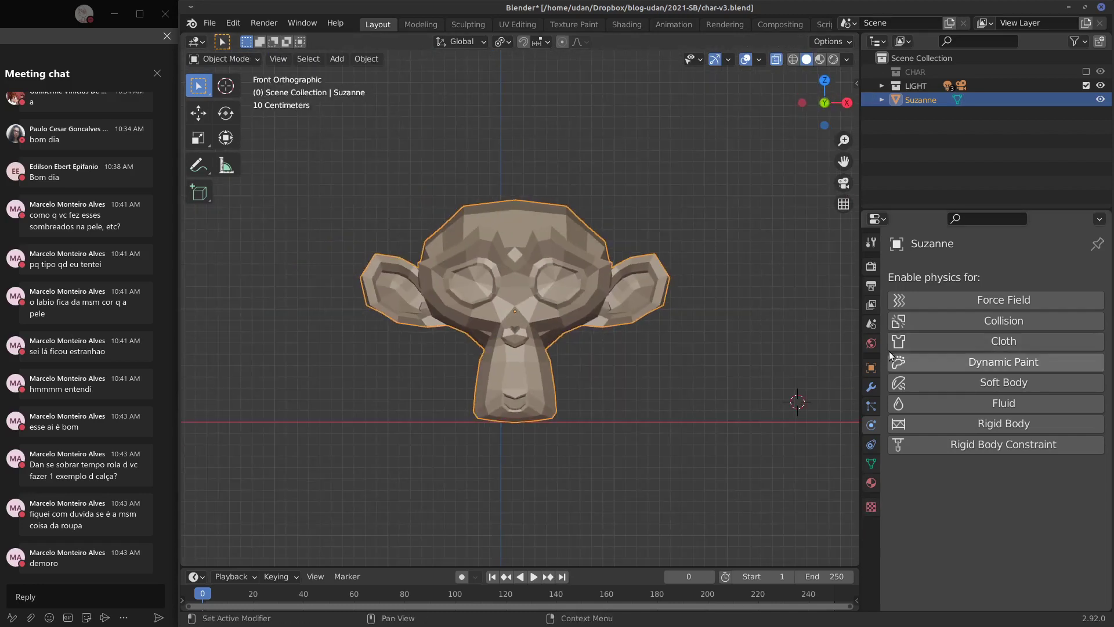
click(948, 343)
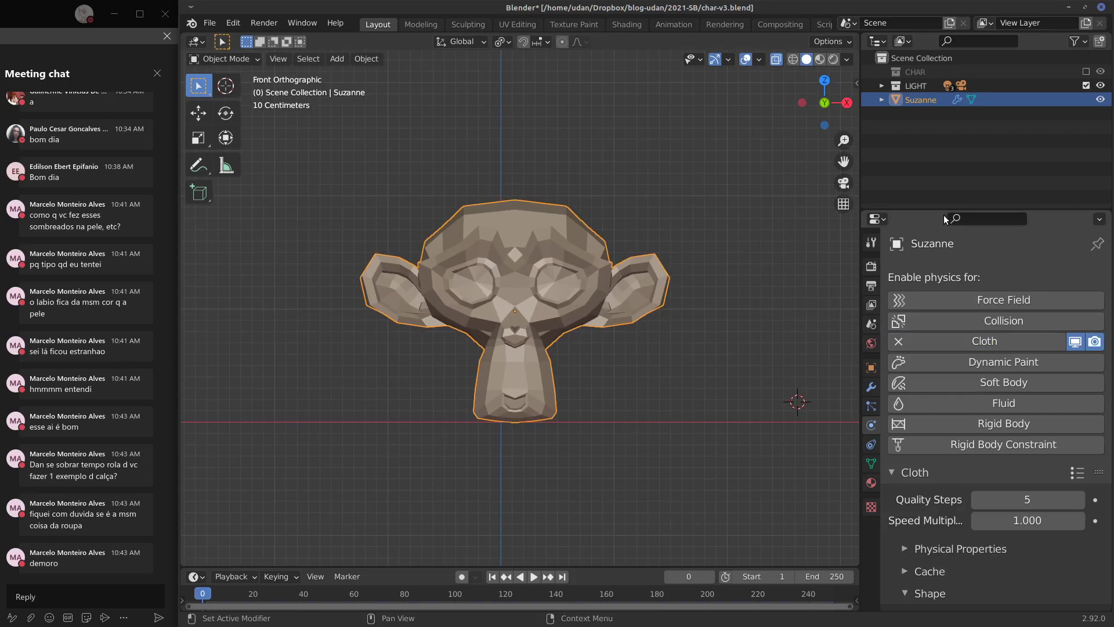
drag(944, 211, 951, 97)
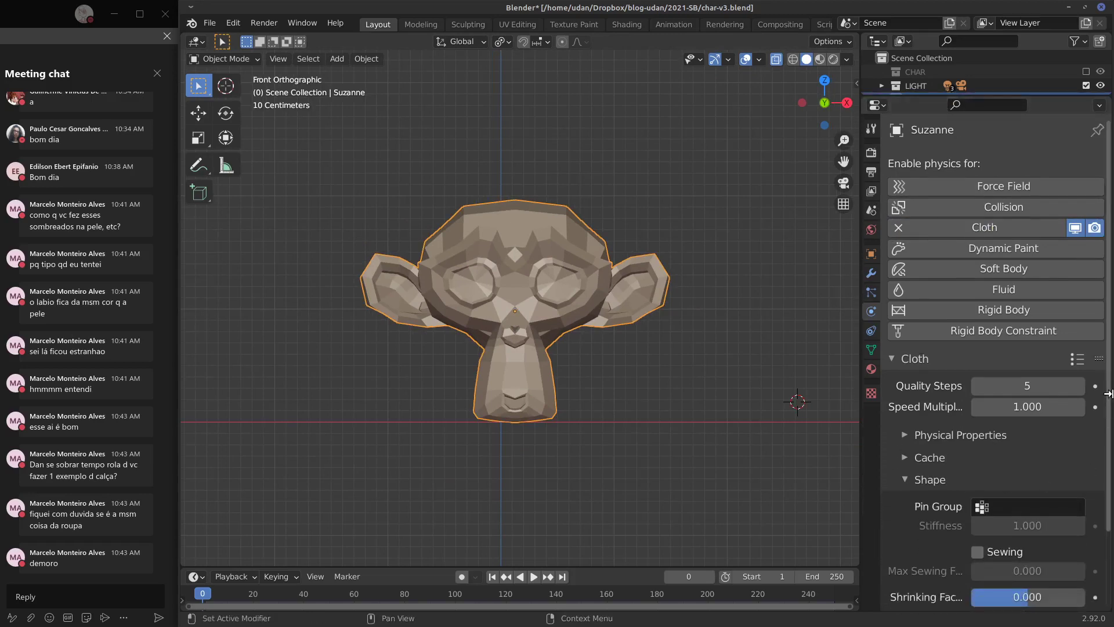
scroll(1095, 512, down, 4)
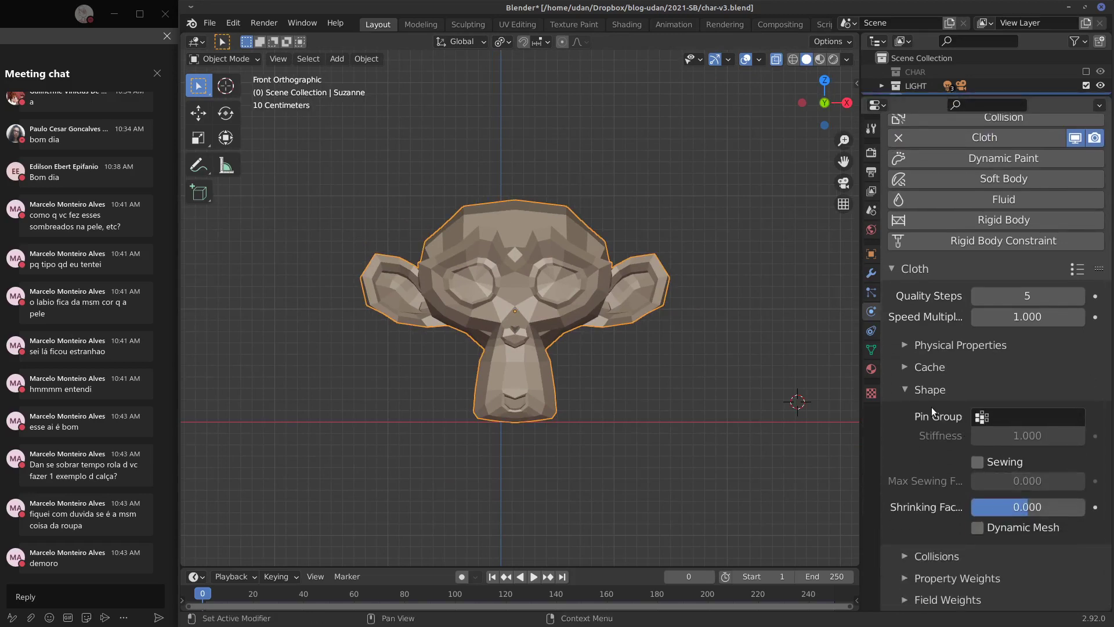
click(925, 389)
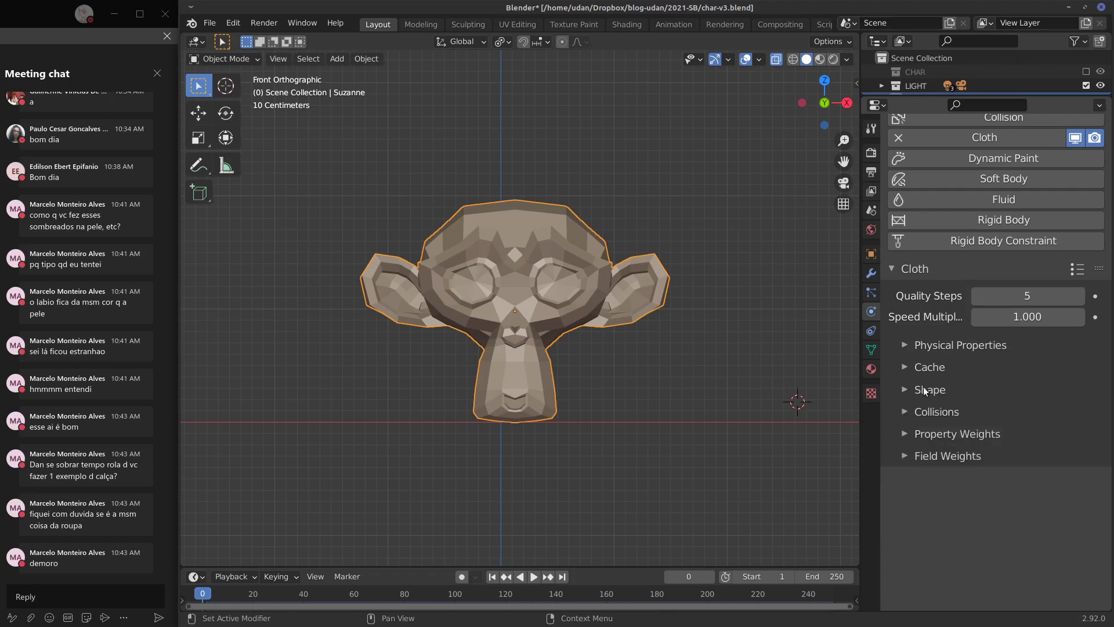
click(912, 351)
scroll(1093, 449, down, 8)
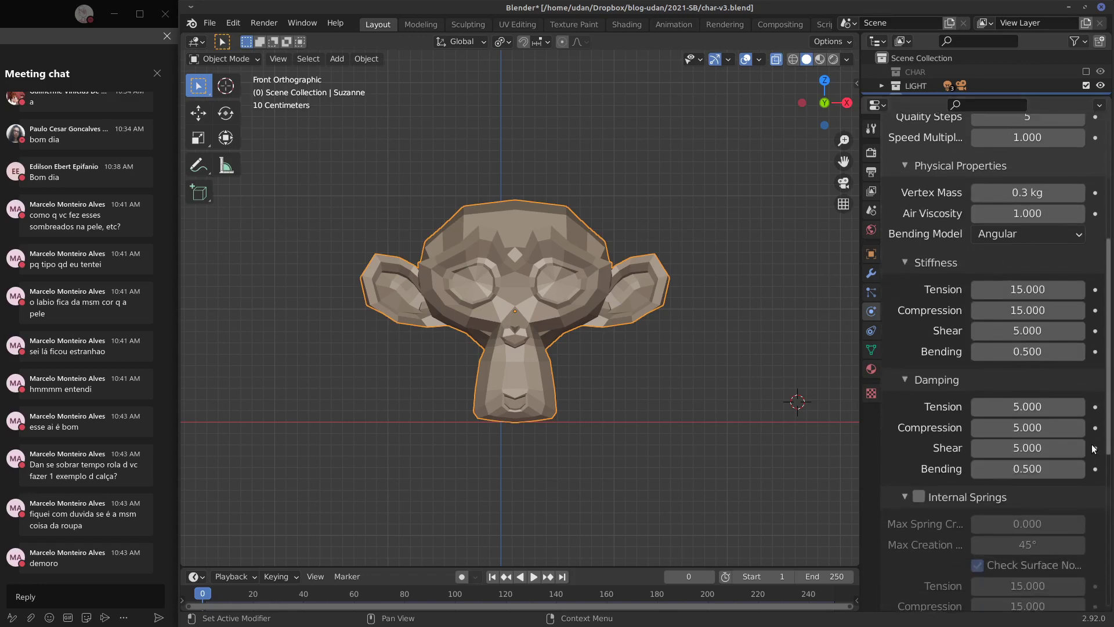
Step: Briefly run the monkey's cloth simulation without any collision object and return to frame 0
middle_drag(687, 457, 576, 466)
key(space)
key(Escape)
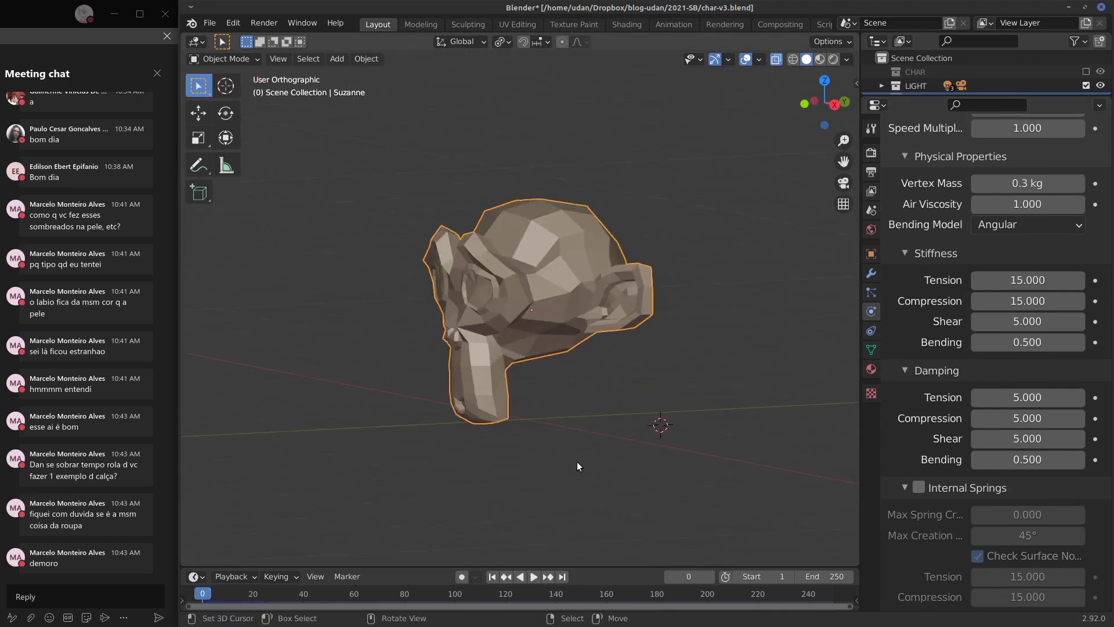
Step: Add a mesh plane at the world origin beneath the monkey and scale it up several times into a large floor
scroll(572, 461, down, 2)
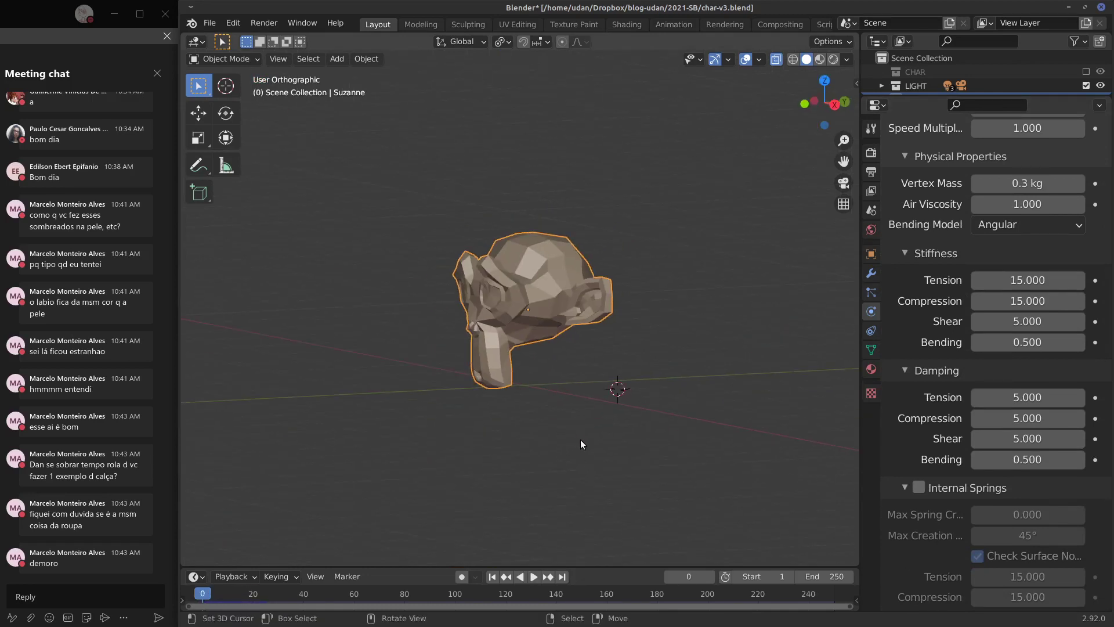
key(shift+c)
key(shift+a)
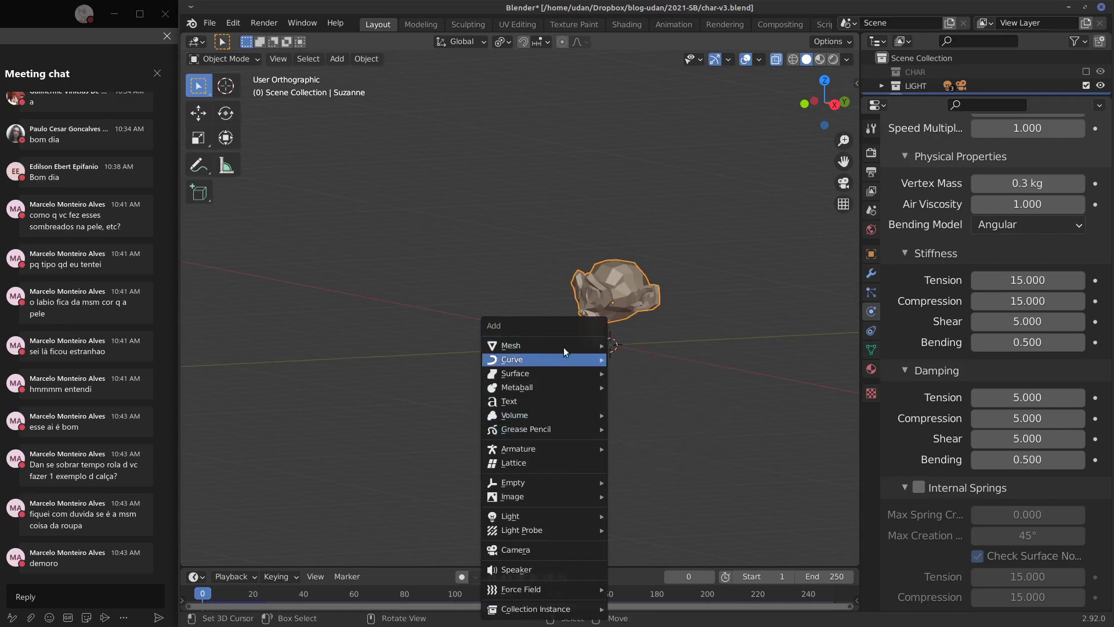
mouse_move(563, 347)
click(635, 345)
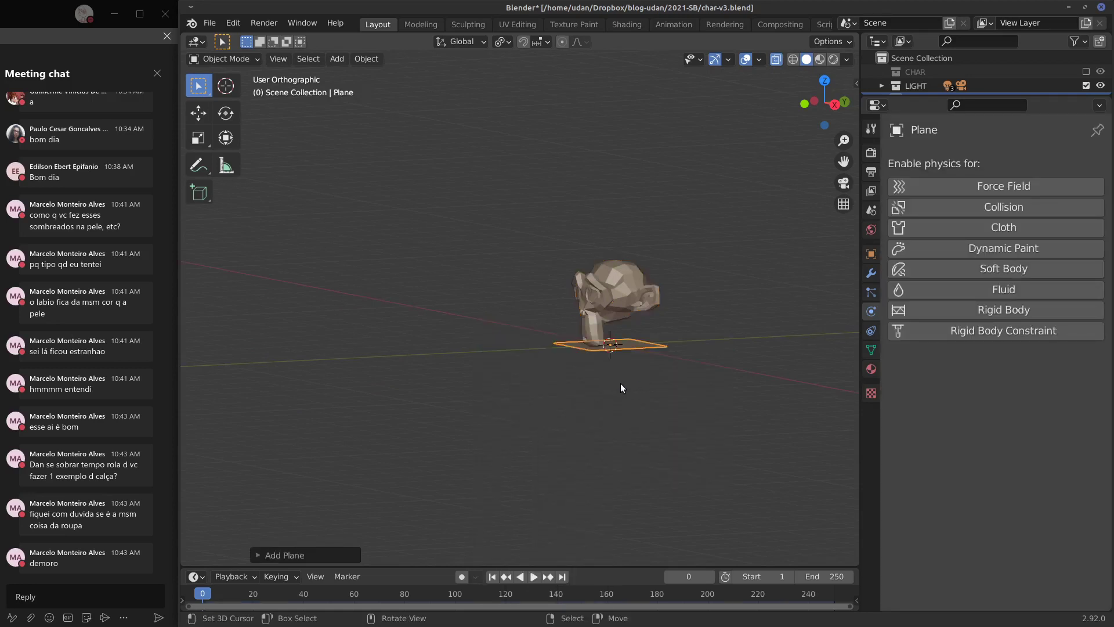
key(s)
click(833, 443)
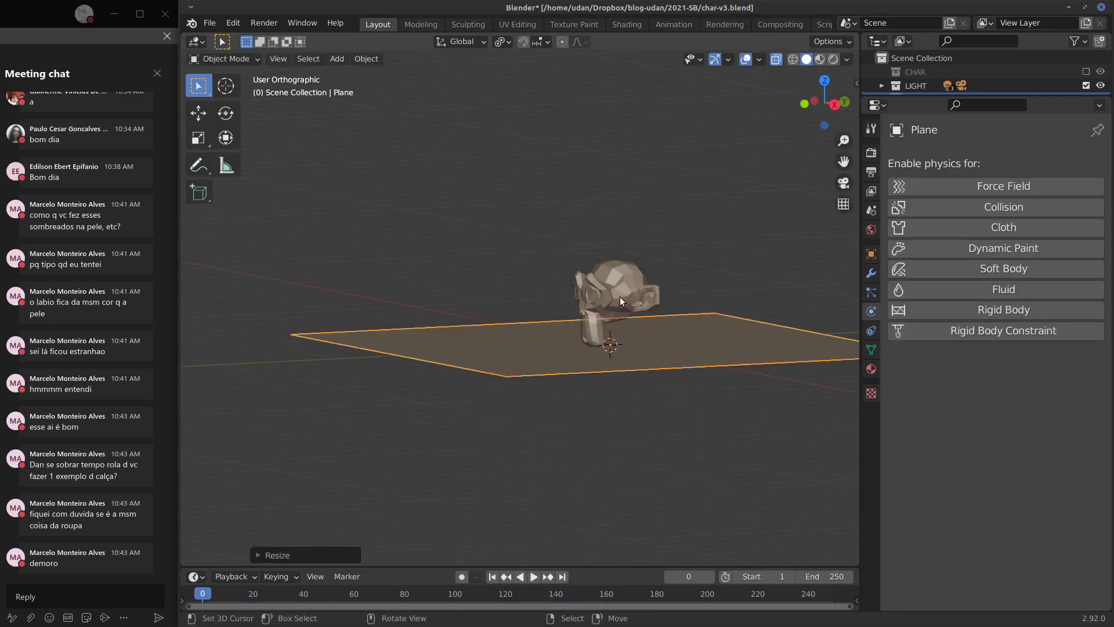
Step: Raise the monkey along Z so that it hovers above the floor plane
click(620, 297)
key(KP_1)
key(g)
key(z)
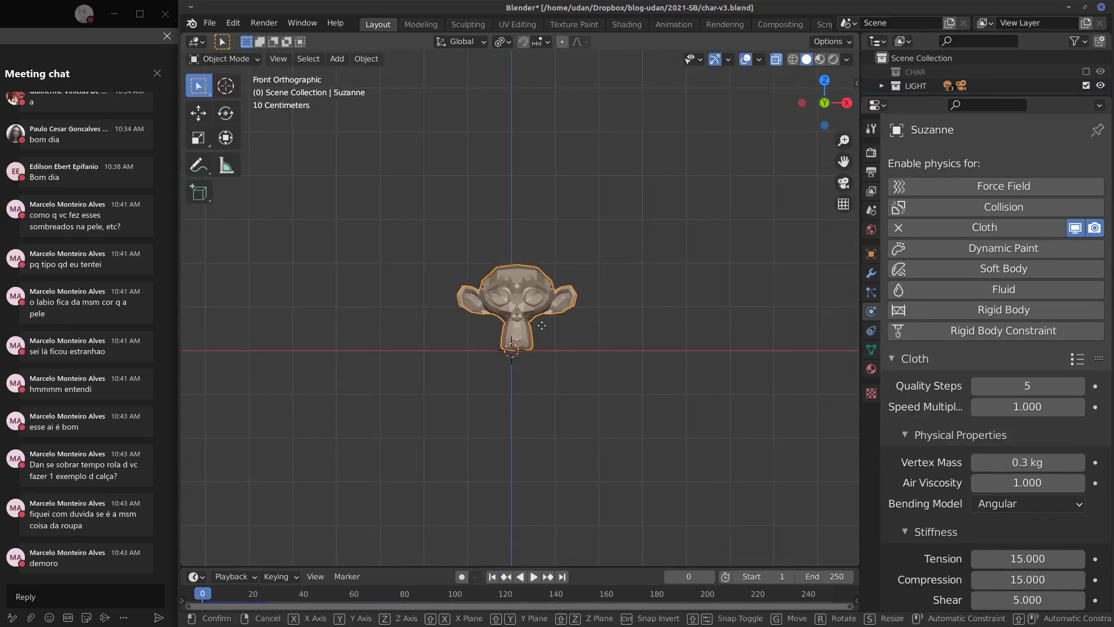
click(653, 334)
Step: Enable Collision physics on the floor plane
click(545, 378)
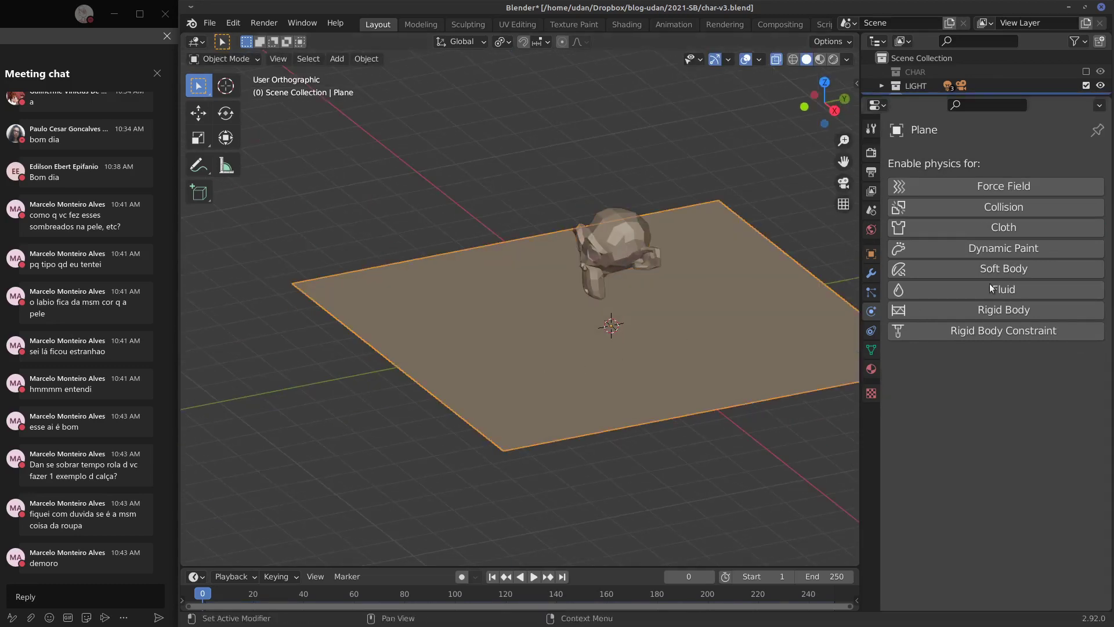
click(991, 209)
middle_drag(694, 346, 675, 376)
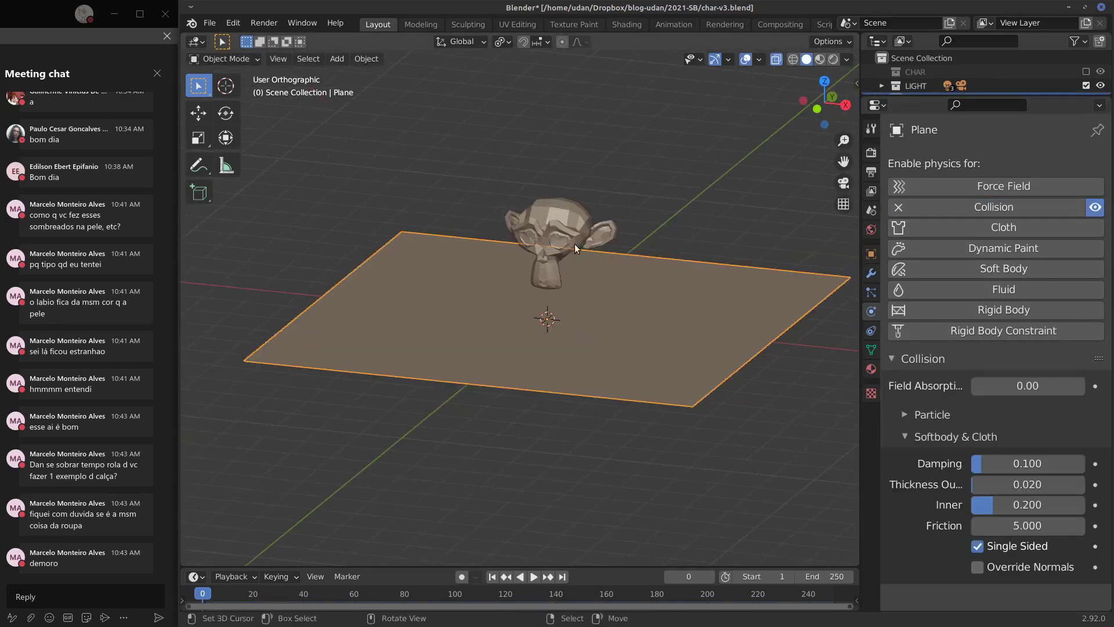
Step: Select the monkey, play its cloth simulation to examine how it falls onto the plane, and return to frame 0
click(553, 235)
key(space)
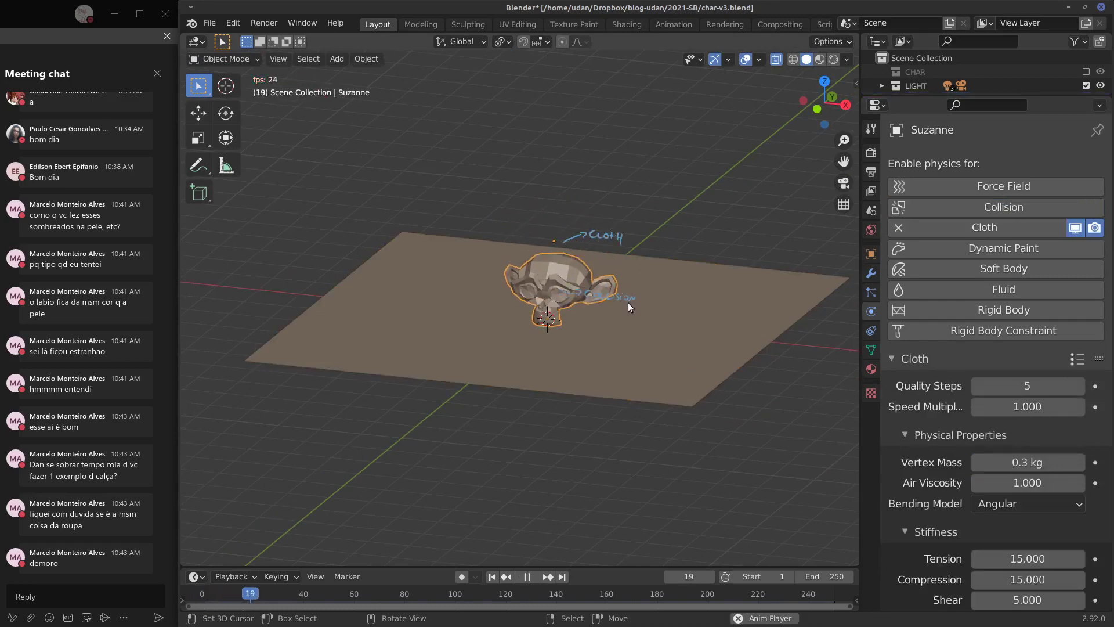
middle_drag(630, 301, 622, 326)
key(KP_7)
scroll(617, 327, up, 4)
key(Escape)
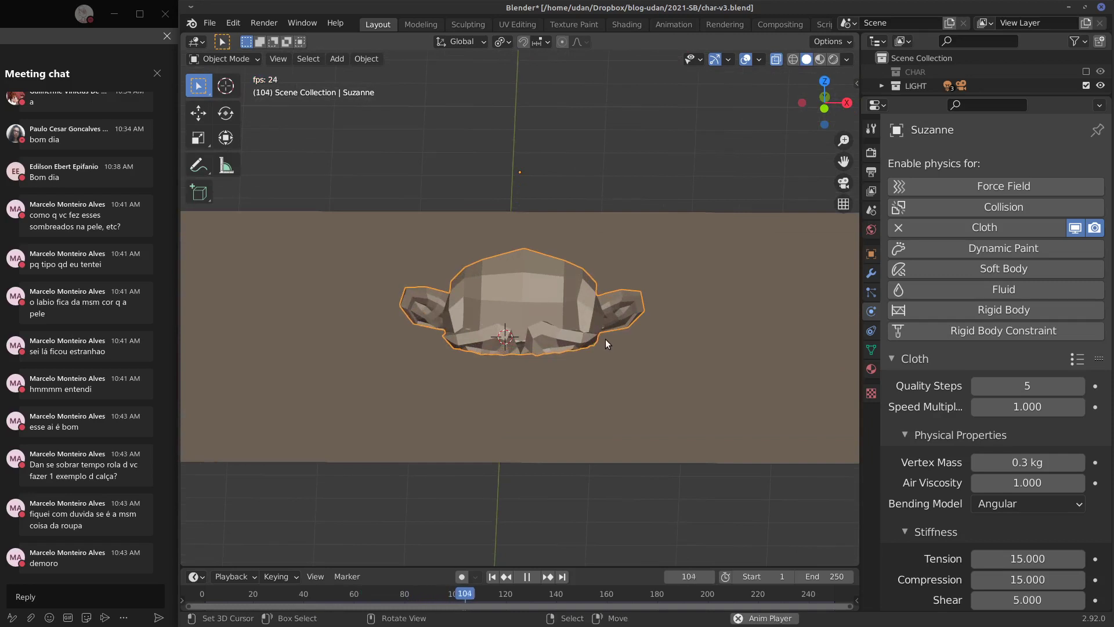
key(space)
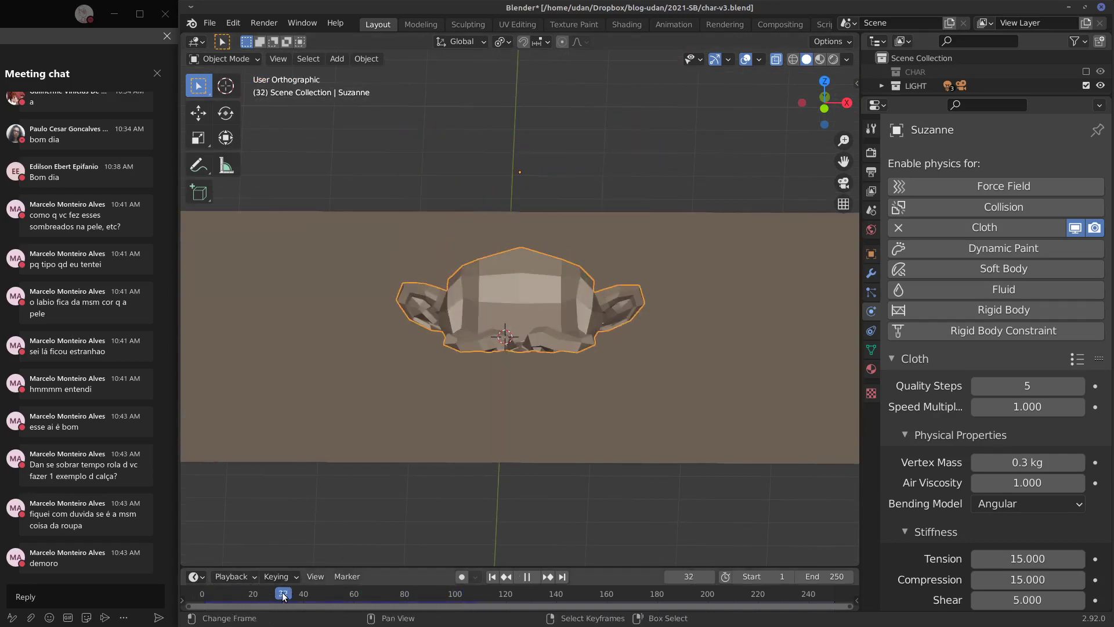
mouse_move(244, 597)
mouse_down()
mouse_move(224, 598)
mouse_move(254, 598)
mouse_move(201, 594)
mouse_up()
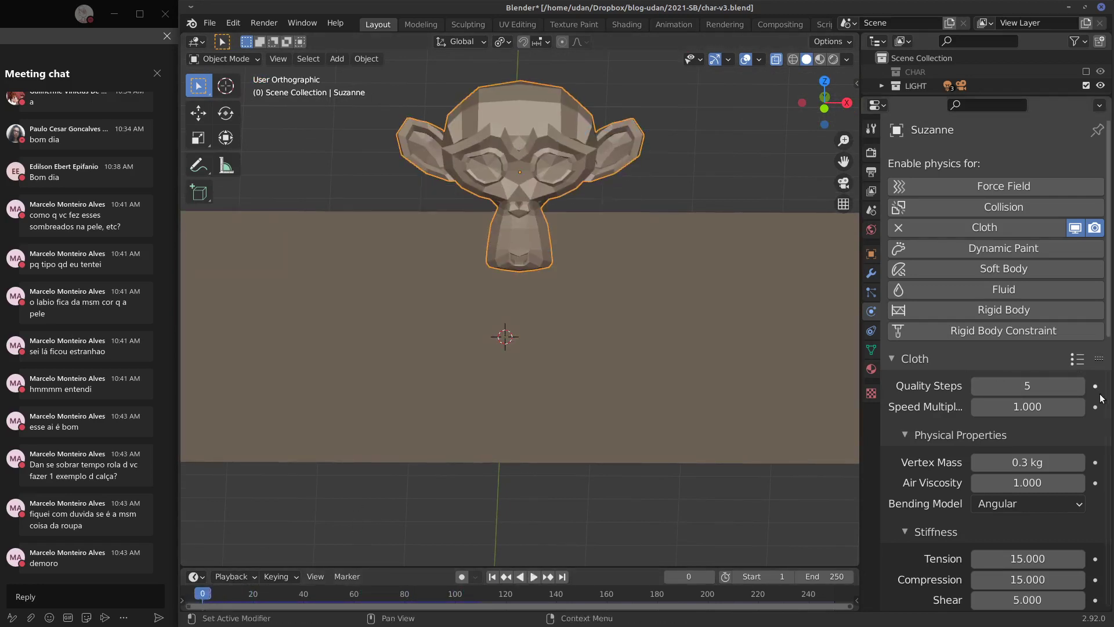
Step: Enable Pressure in the monkey's cloth physical properties and set the pressure to 1
drag(1110, 336, 1110, 489)
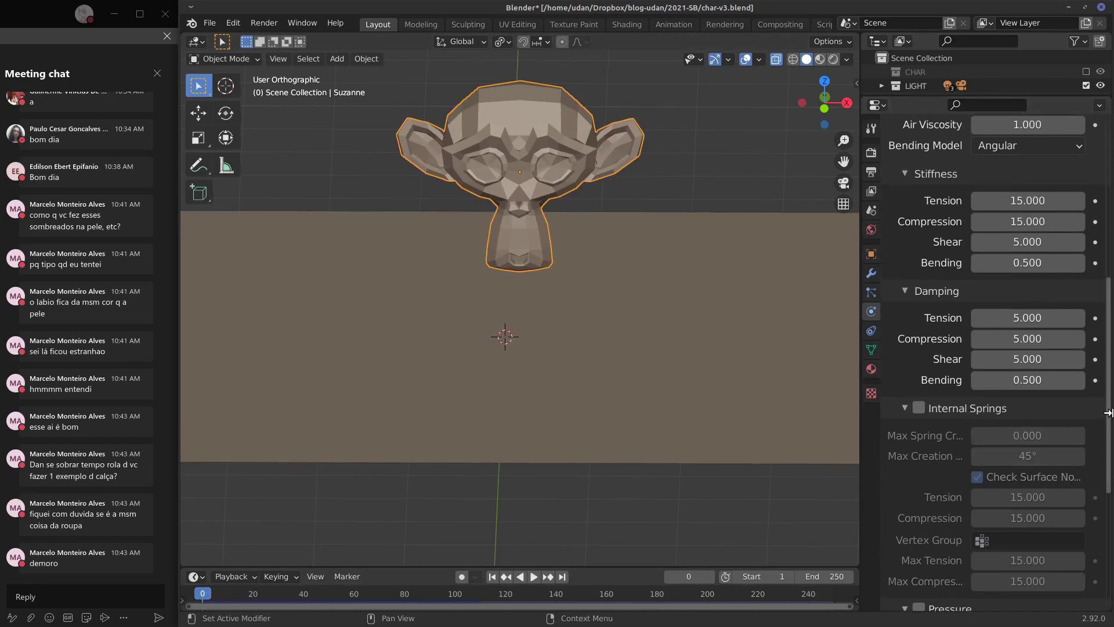
scroll(1085, 502, down, 5)
click(919, 430)
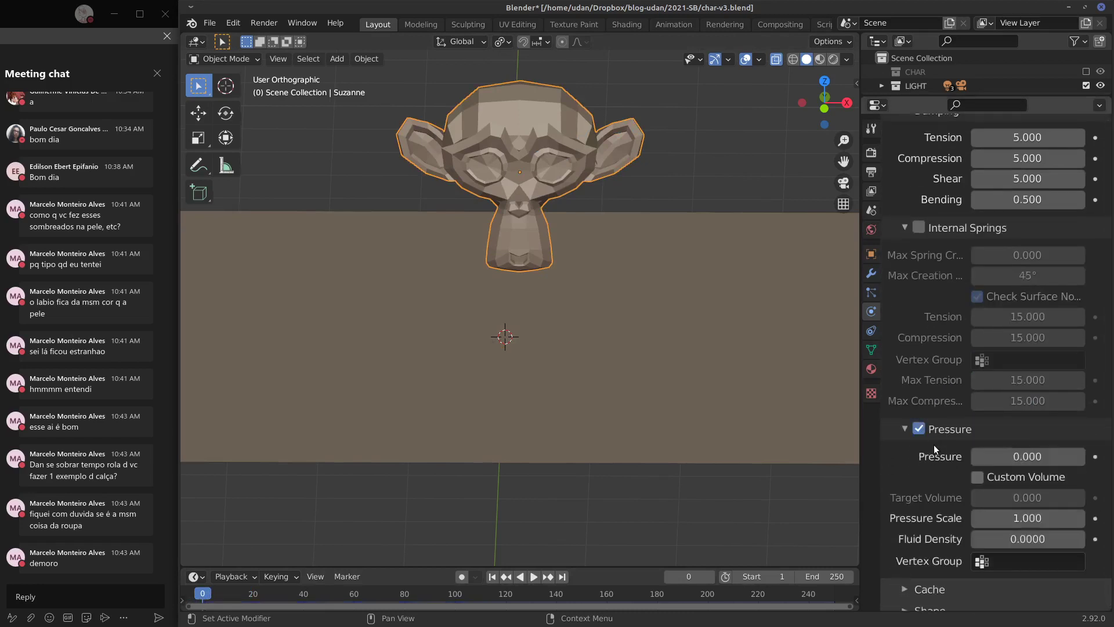
click(1019, 457)
text(1)
key(Return)
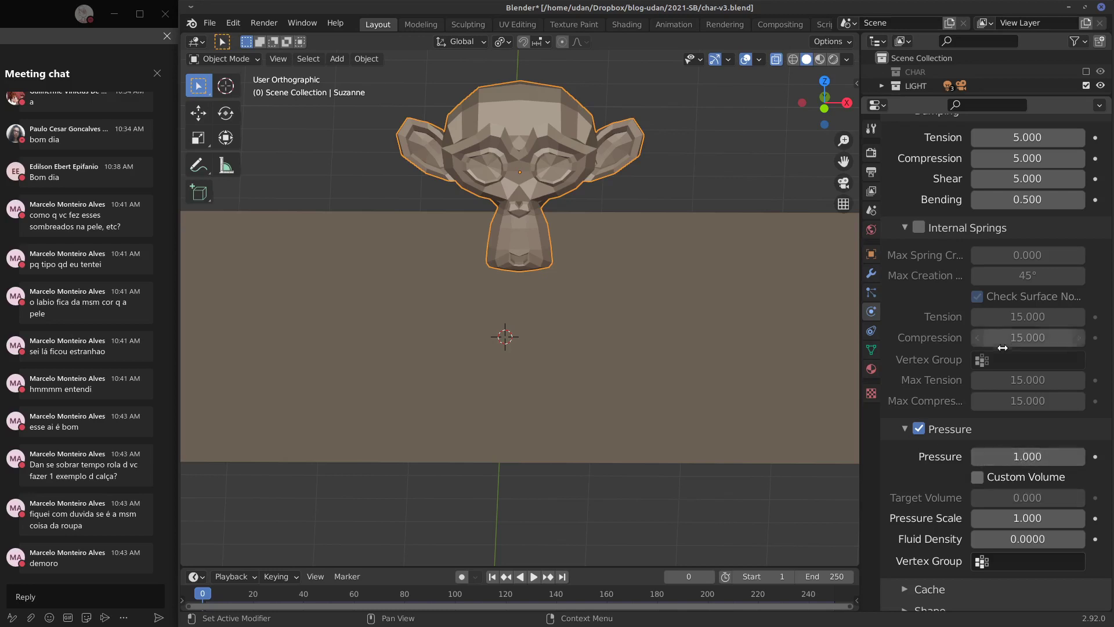
Step: Play the monkey's simulation with pressure enabled to examine how it lands, and return to frame 0
mouse_move(788, 339)
middle_down()
mouse_move(719, 335)
mouse_move(730, 347)
middle_up()
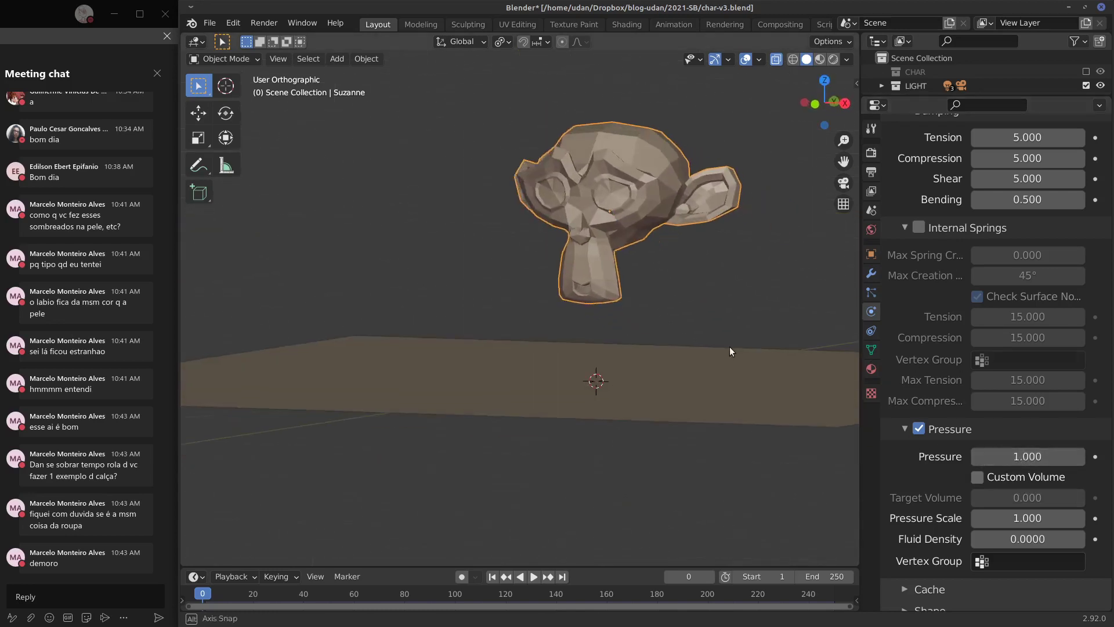
key(space)
key(Escape)
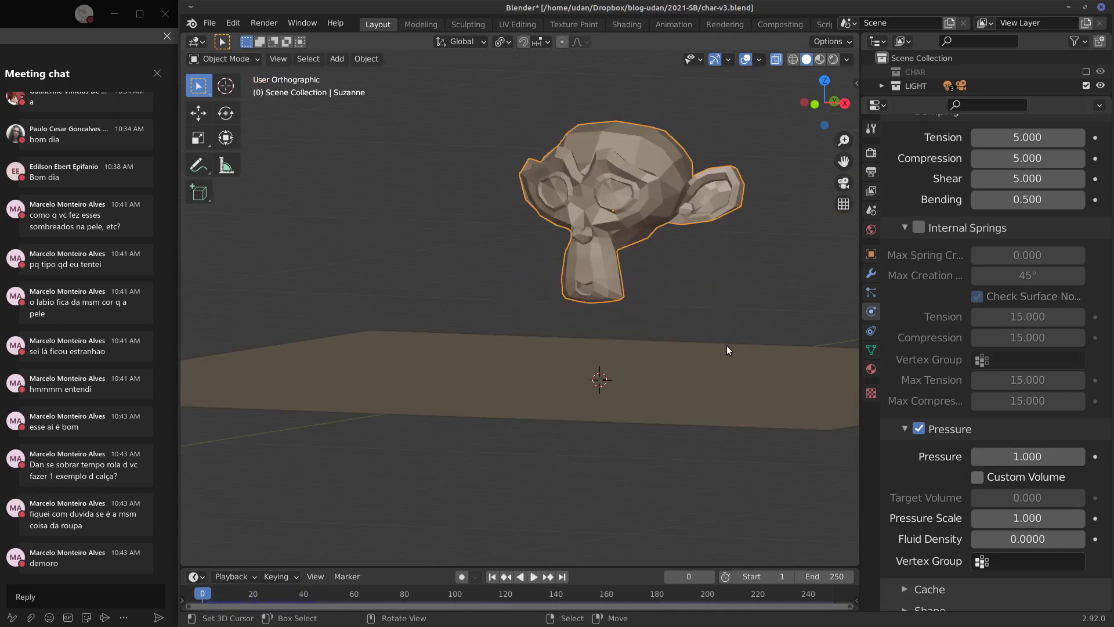
key(space)
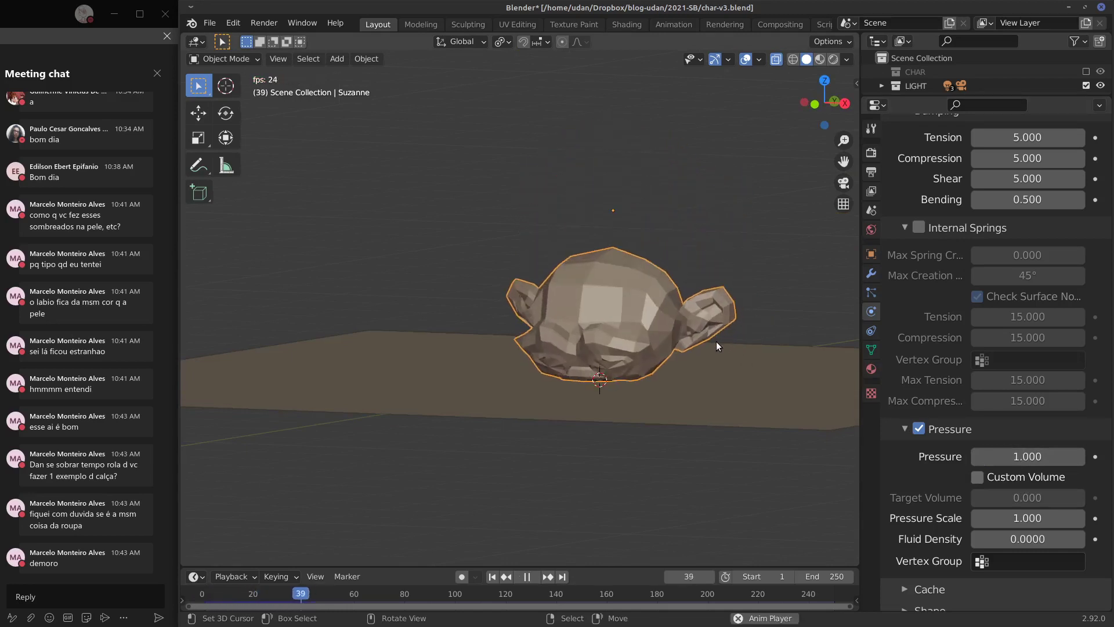
key(Escape)
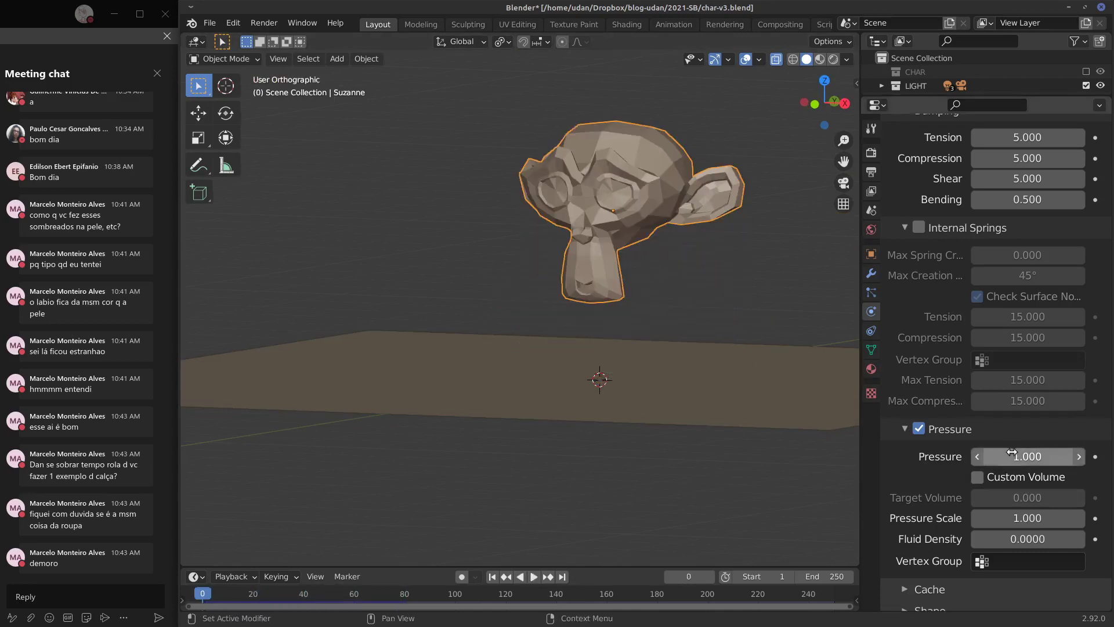
Step: Set the monkey's cloth pressure to 10
click(1014, 456)
text(1.0)
key(Return)
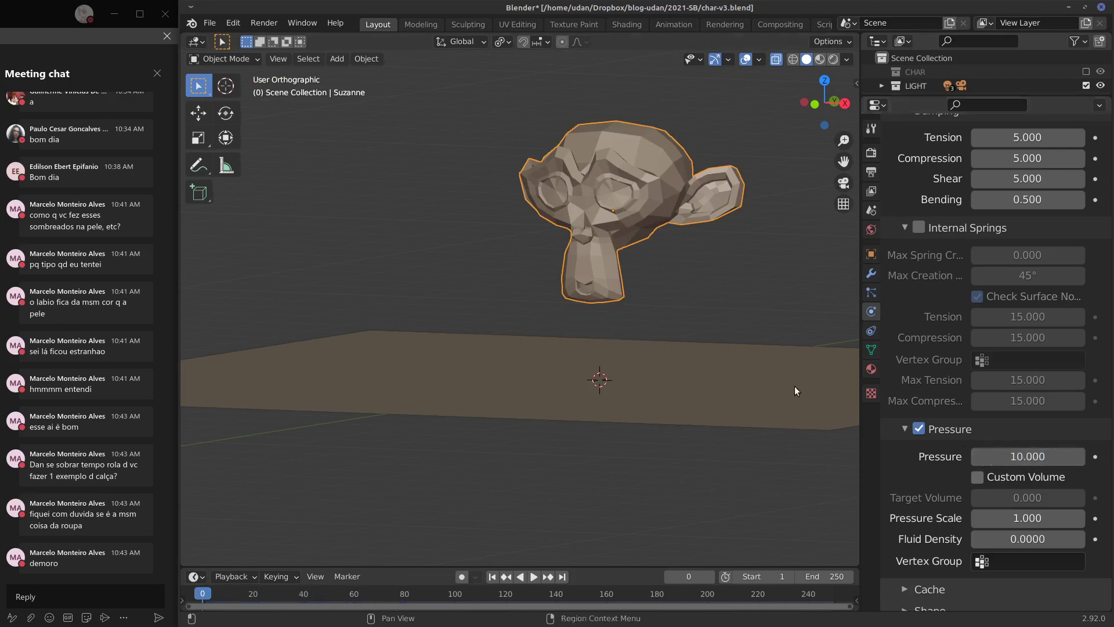
Step: Replay the monkey's fall several times with pressure 10 to examine its inflation and bounce, returning to frame 0
key(space)
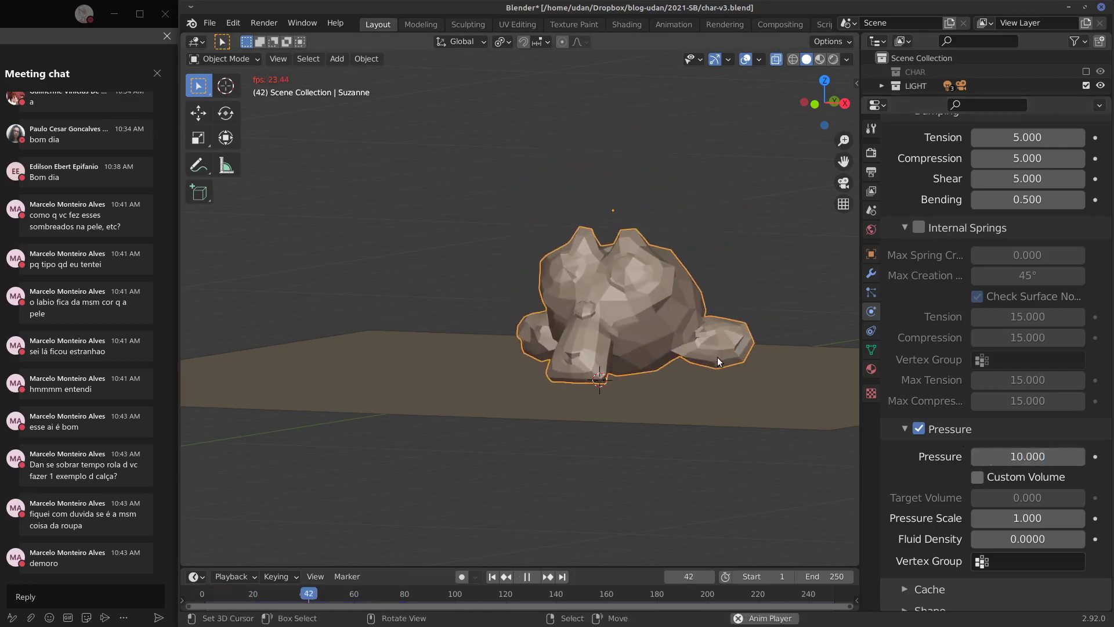
middle_drag(723, 363, 644, 360)
key(Escape)
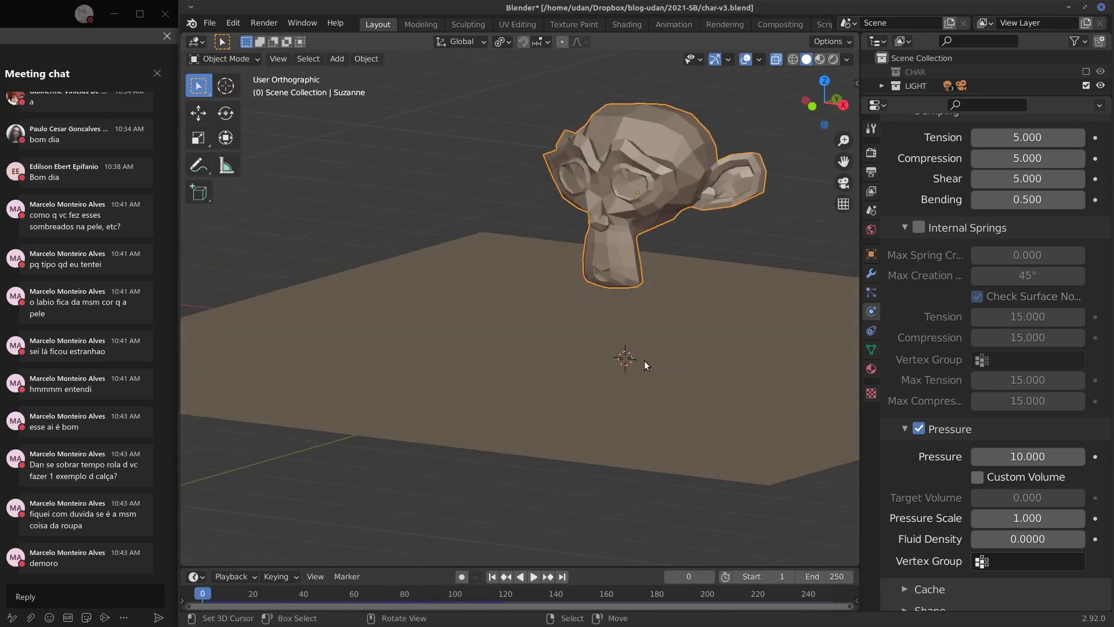
key(space)
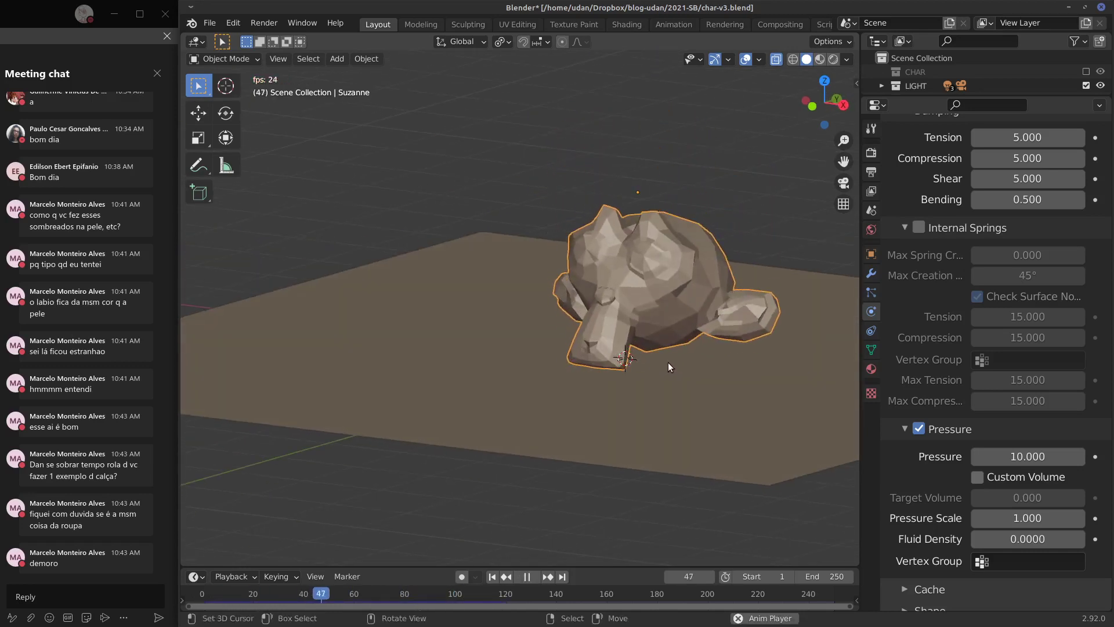
key(Escape)
key(space)
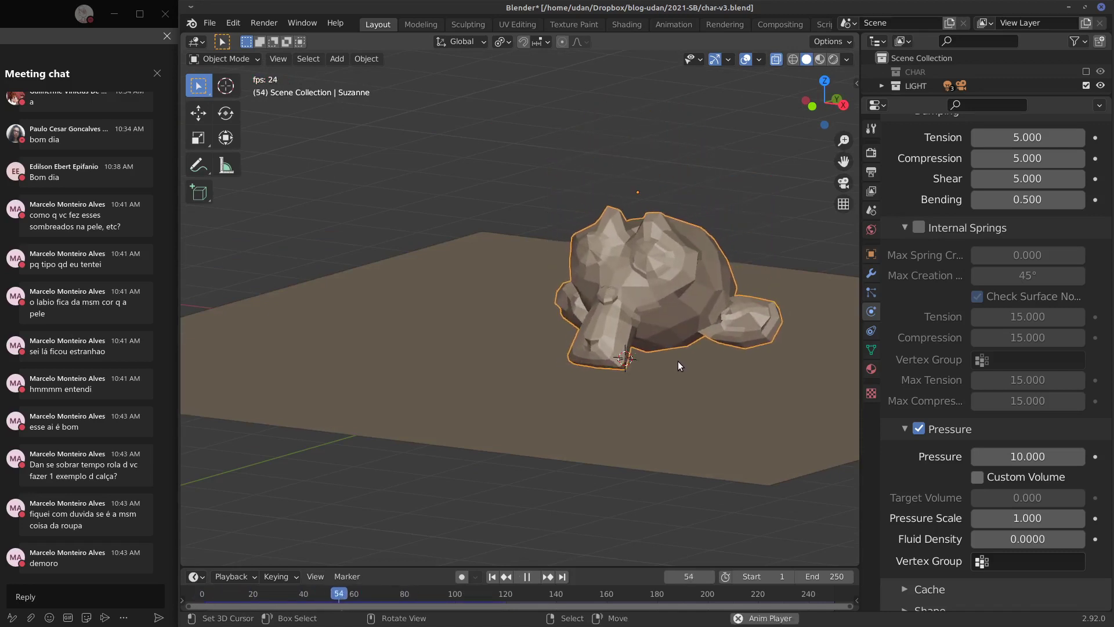
key(Escape)
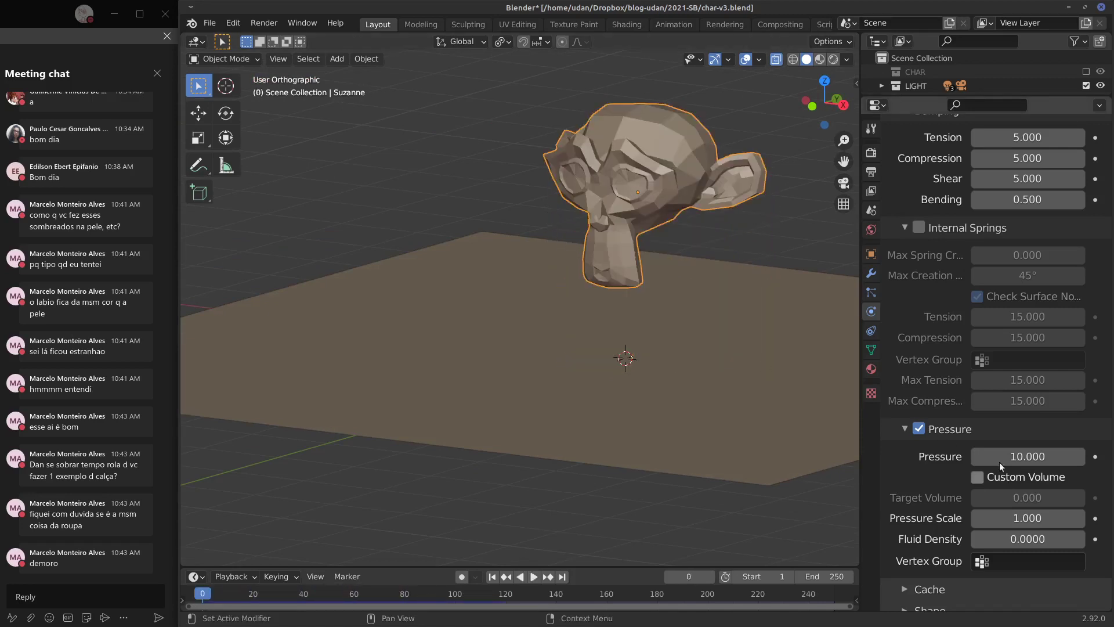
Step: Set the monkey's cloth pressure to 5
click(1013, 457)
text(5)
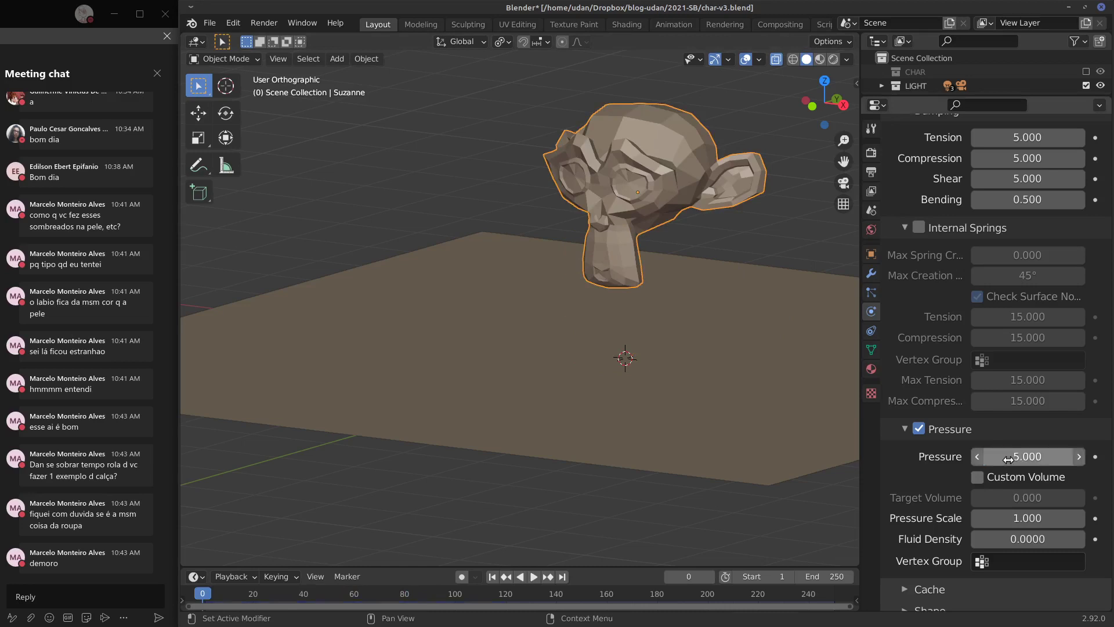
key(Return)
Step: Play the simulation with pressure 5 and scrub the timeline back to about frame 15 to examine the monkey's inflation
key(space)
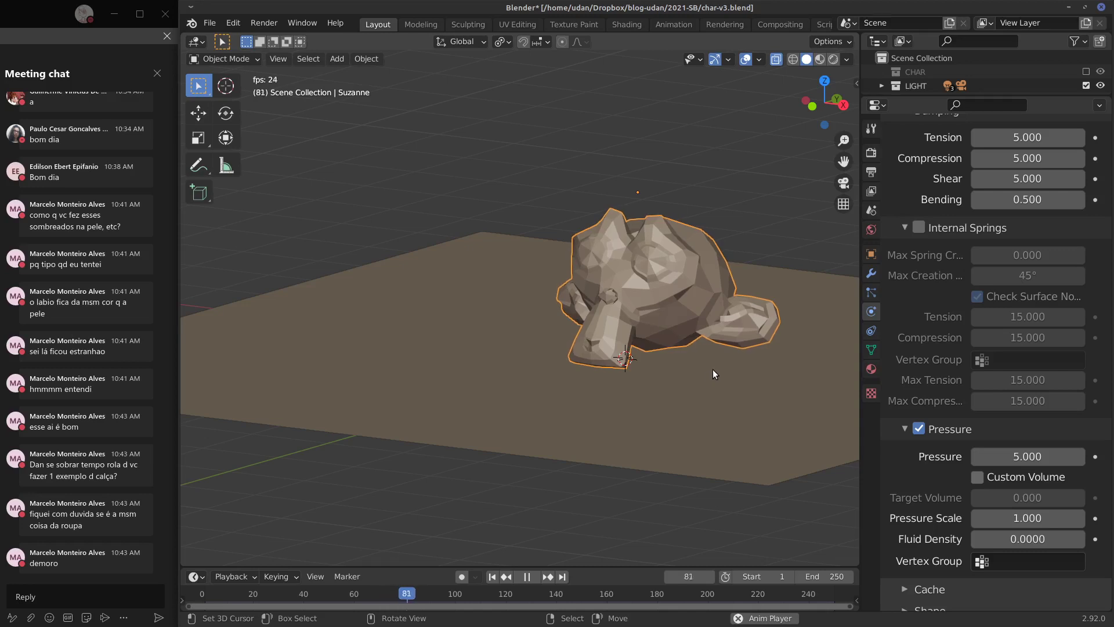
key(Escape)
key(space)
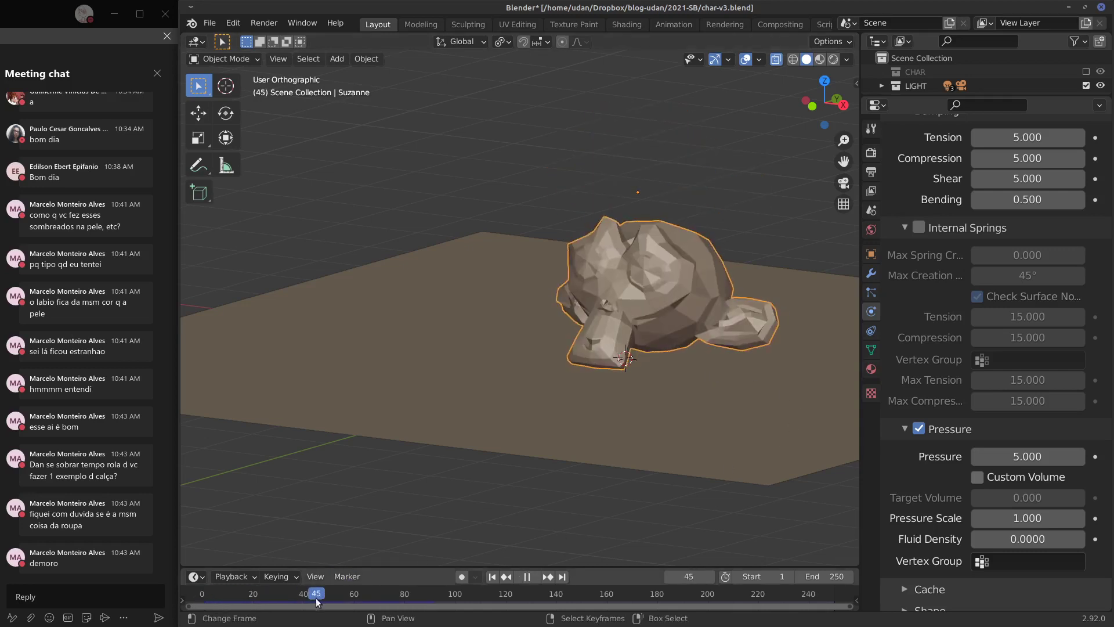
mouse_move(242, 598)
mouse_down()
mouse_move(253, 598)
mouse_move(243, 598)
mouse_up()
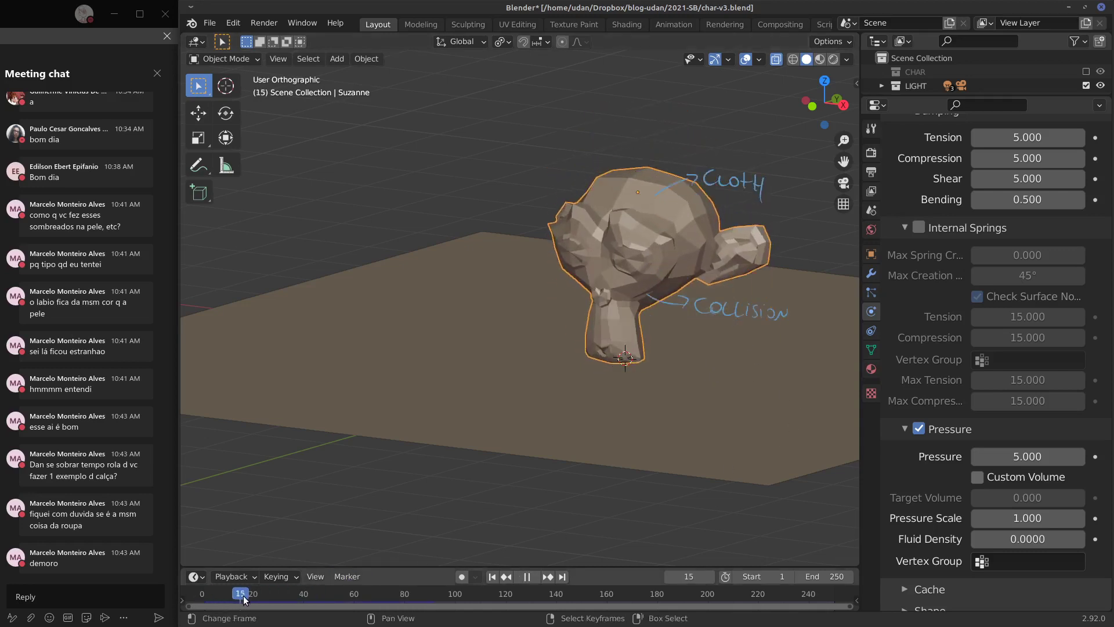
Step: Replay the start of the monkey's pressure simulation and return the timeline to frame 0
key(space)
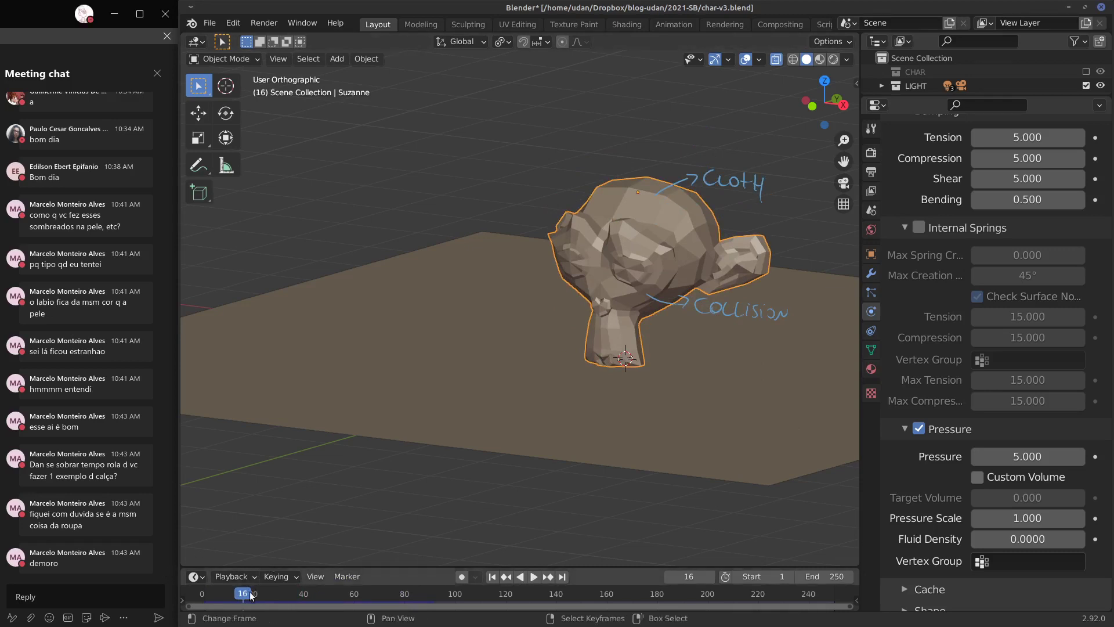
key(space)
click(199, 598)
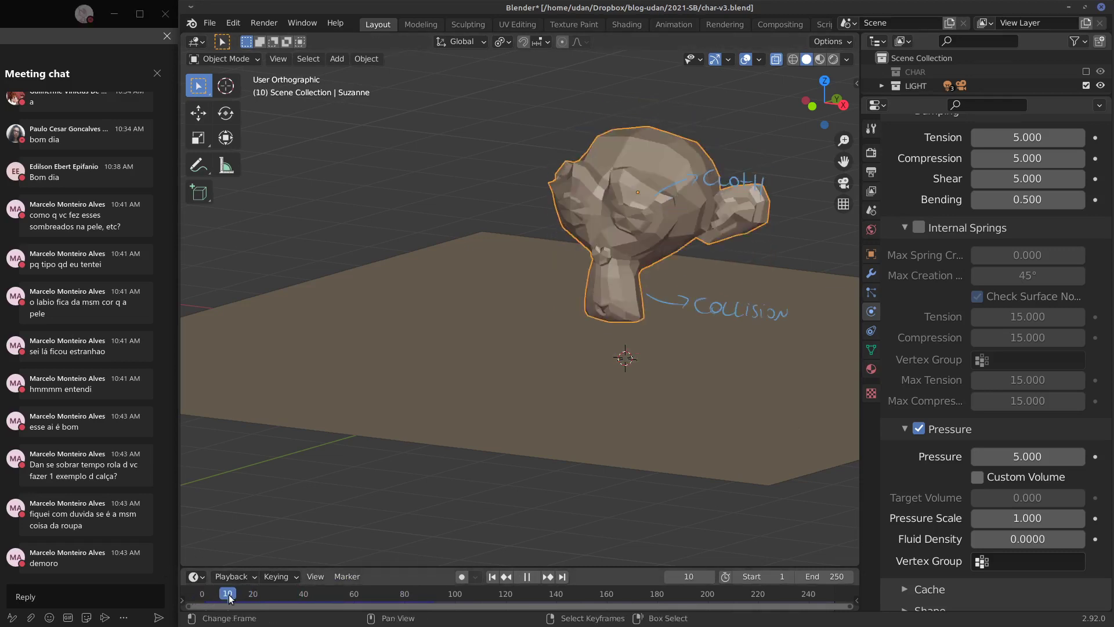
drag(198, 598, 183, 596)
key(space)
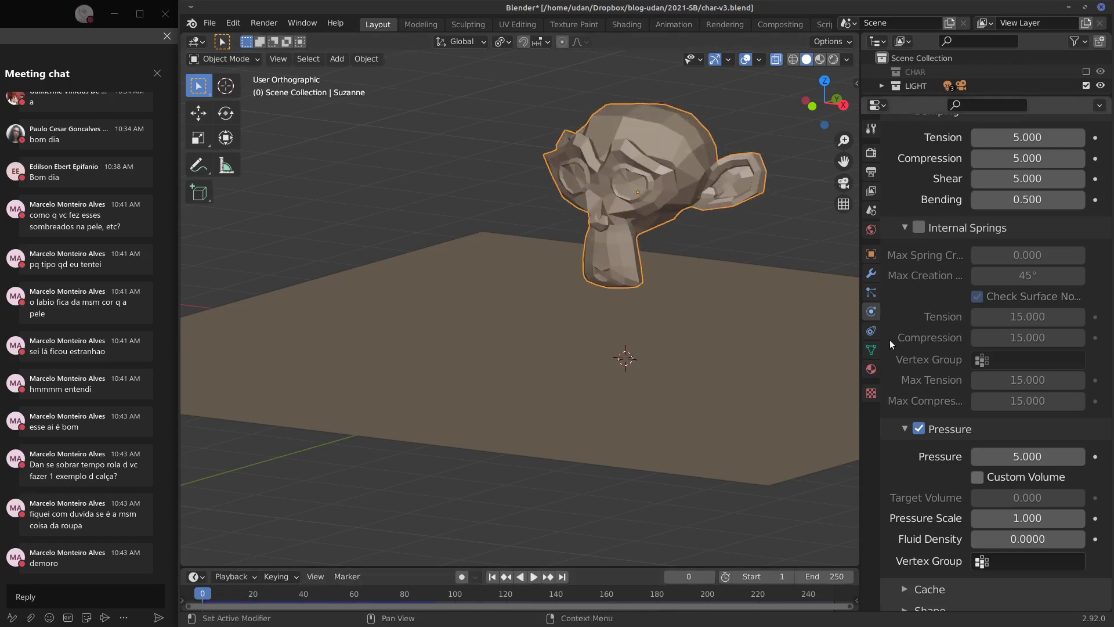
Step: Collapse the monkey's physical property settings and set the cloth's gravity field weight to 0
click(902, 429)
click(905, 287)
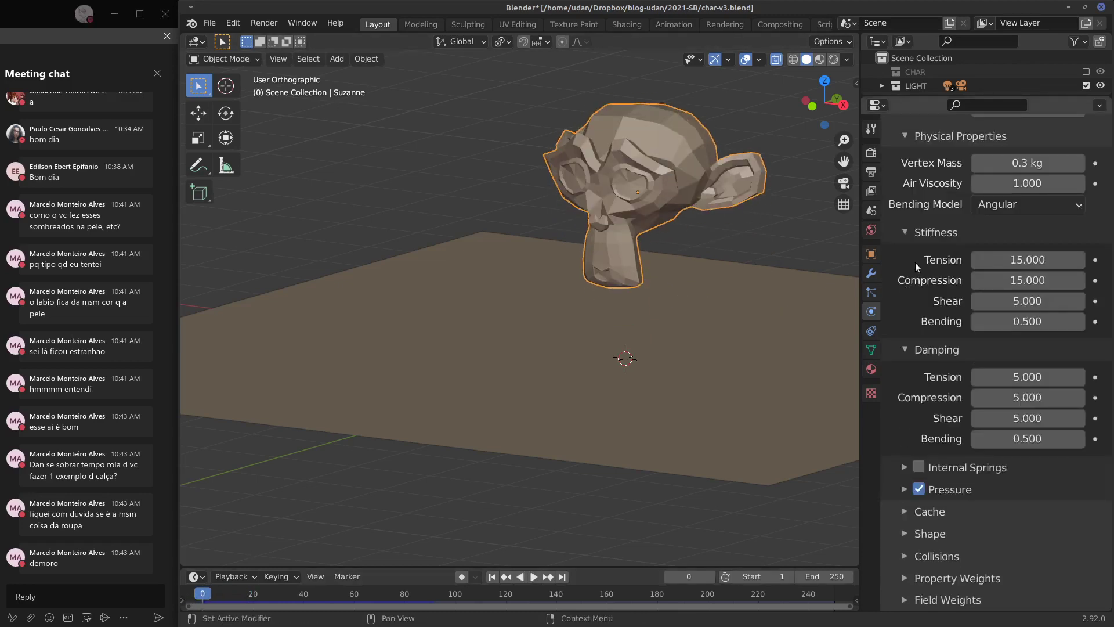
click(908, 136)
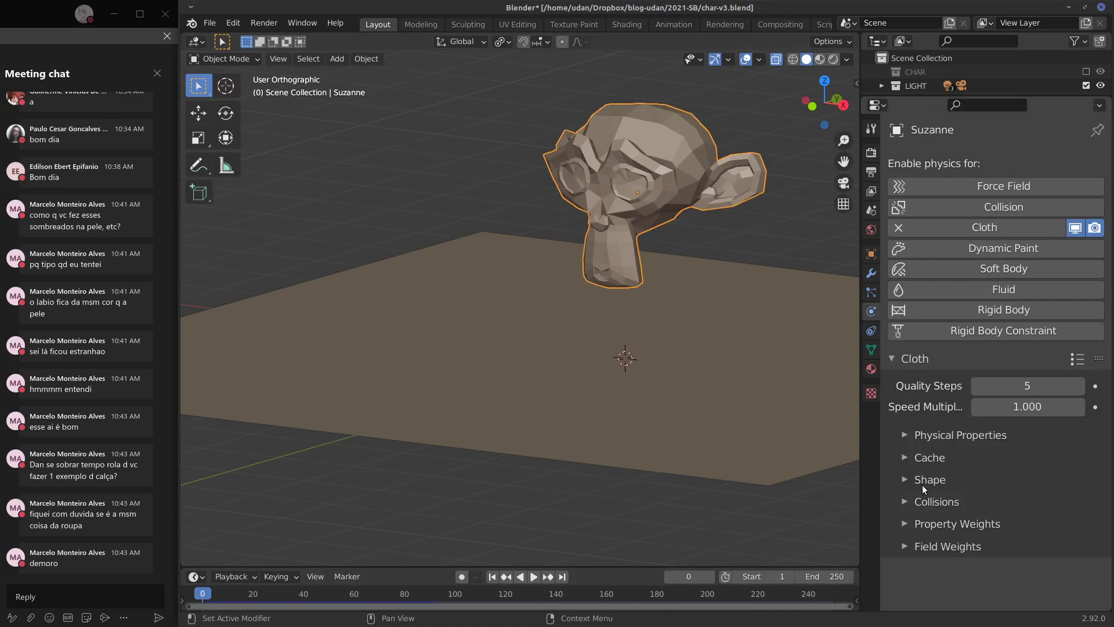
click(905, 546)
drag(1050, 596, 928, 595)
Step: Play the monkey's cloth simulation without gravity, examine its floating inflation, and return to frame 0
key(space)
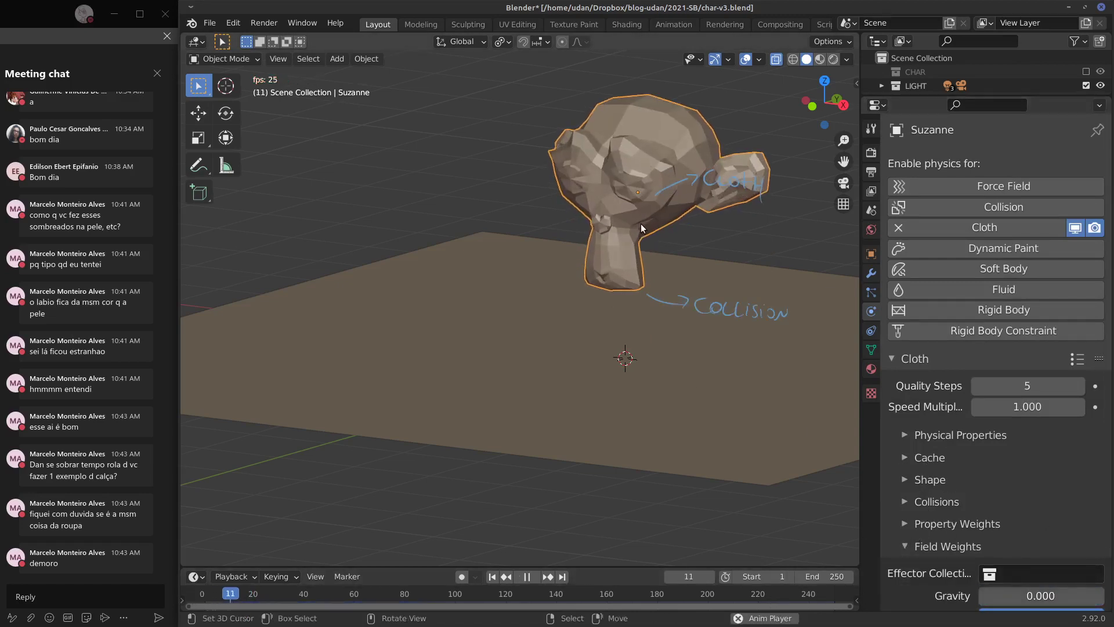
middle_drag(629, 216, 610, 251)
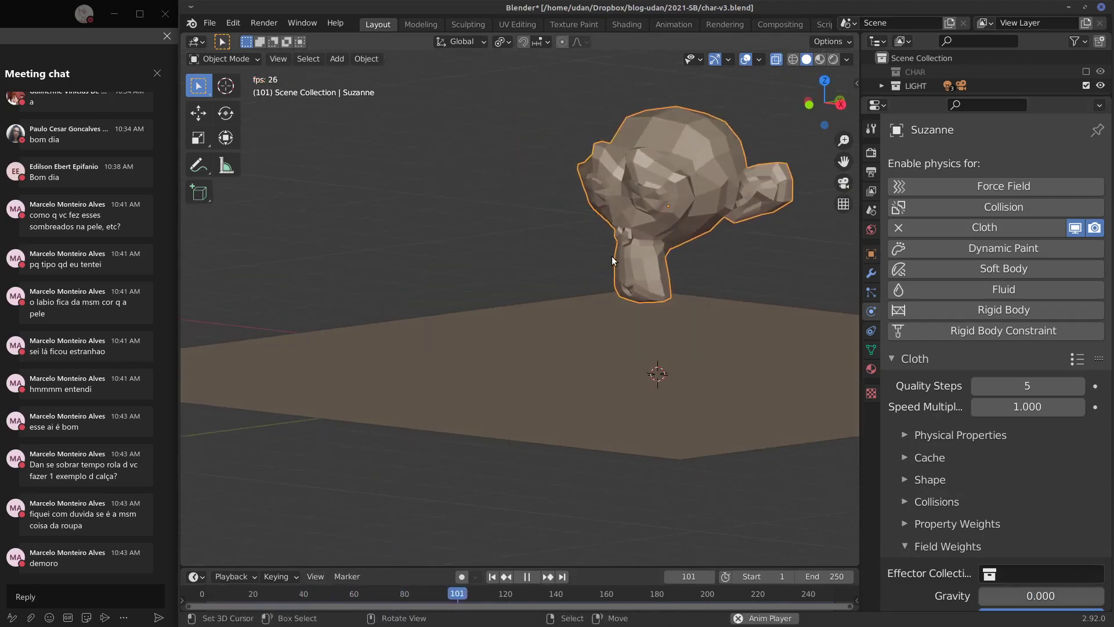
key(Escape)
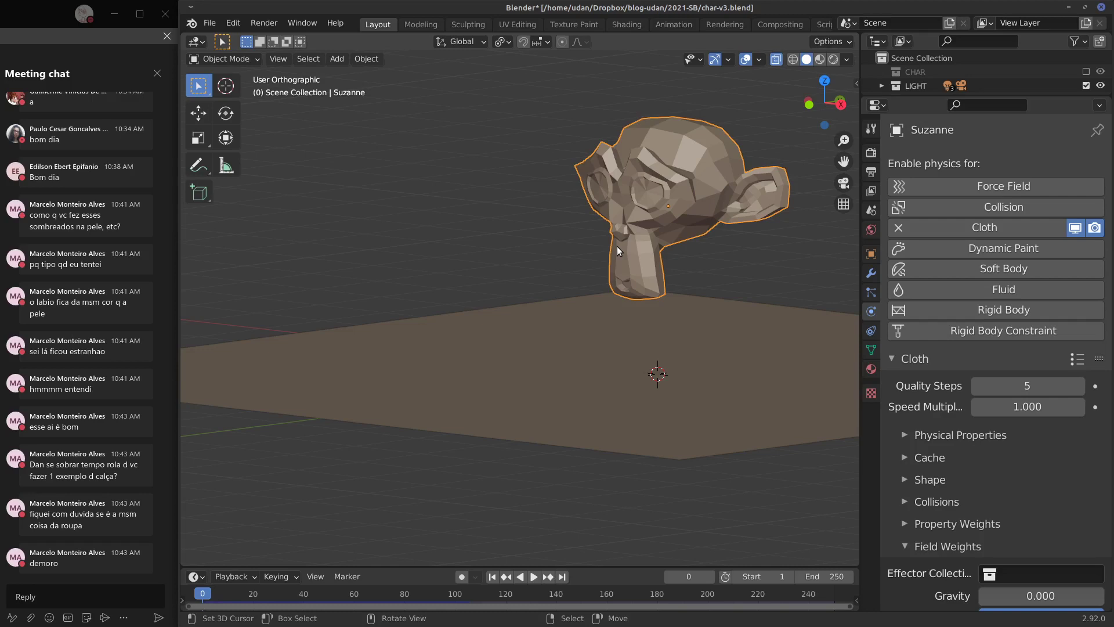
Step: Open the monkey mesh, not the plane, in Edit Mode
scroll(586, 266, up, 2)
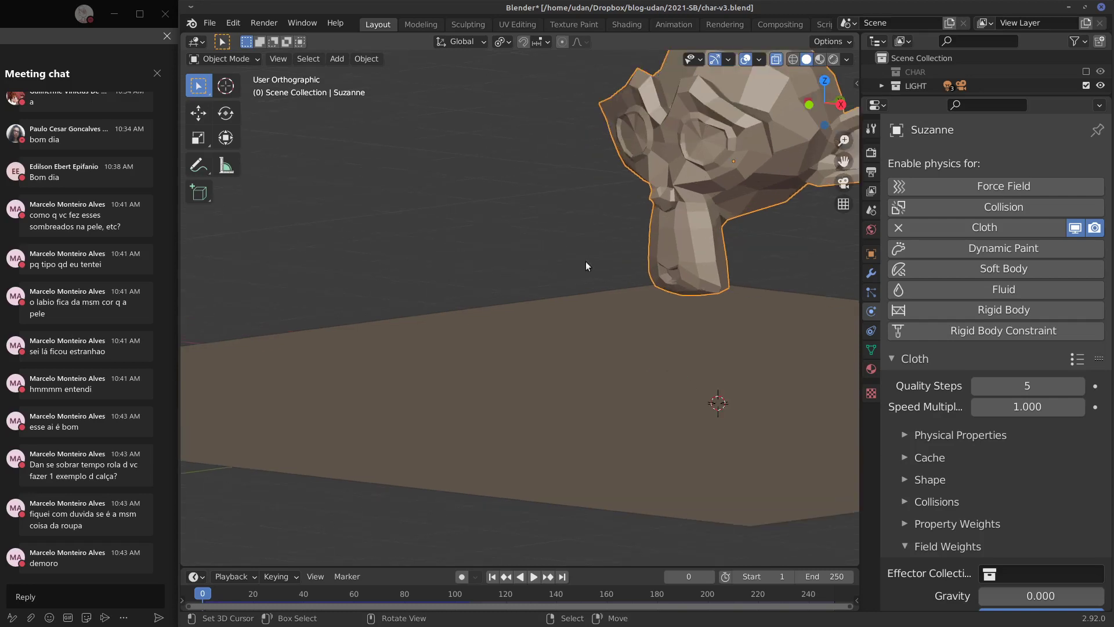
shift+middle_drag(726, 208, 413, 192)
right_drag(626, 126, 617, 127)
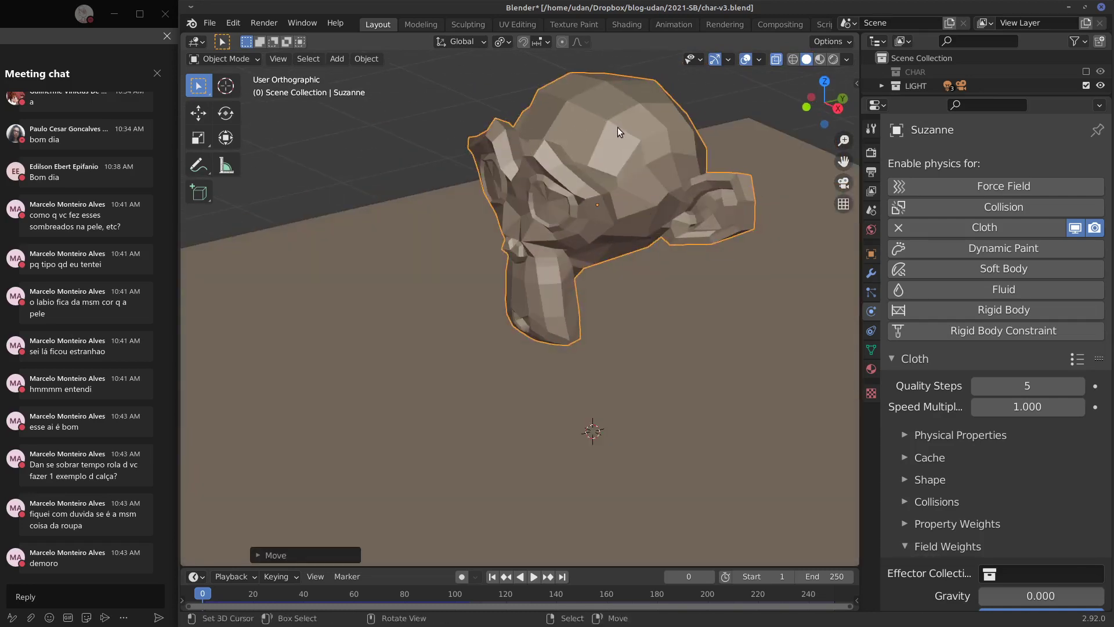
click(521, 252)
key(Tab)
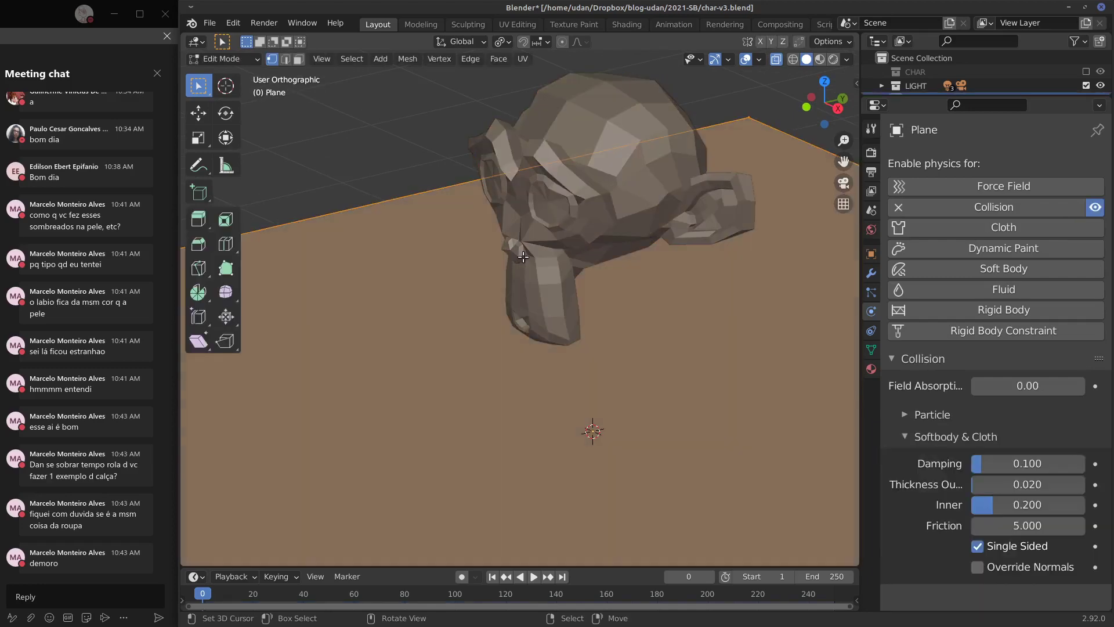
key(Tab)
click(620, 137)
key(Tab)
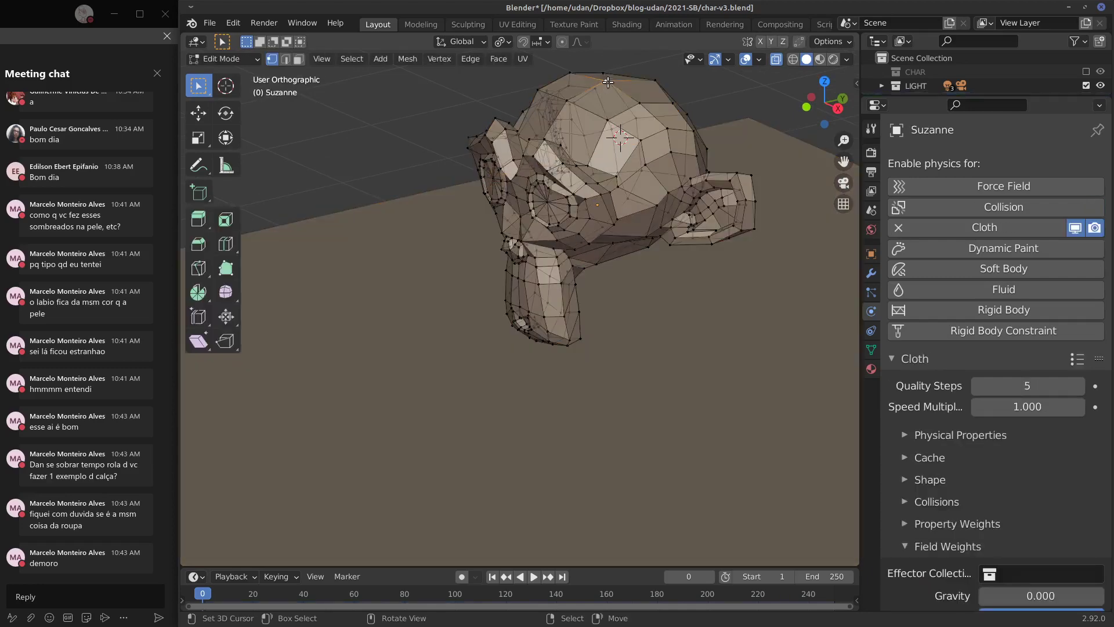
Step: Select the monkey's eye-centre and nose-bridge vertices and create a vertex group named PIN for them
middle_drag(642, 134, 558, 322)
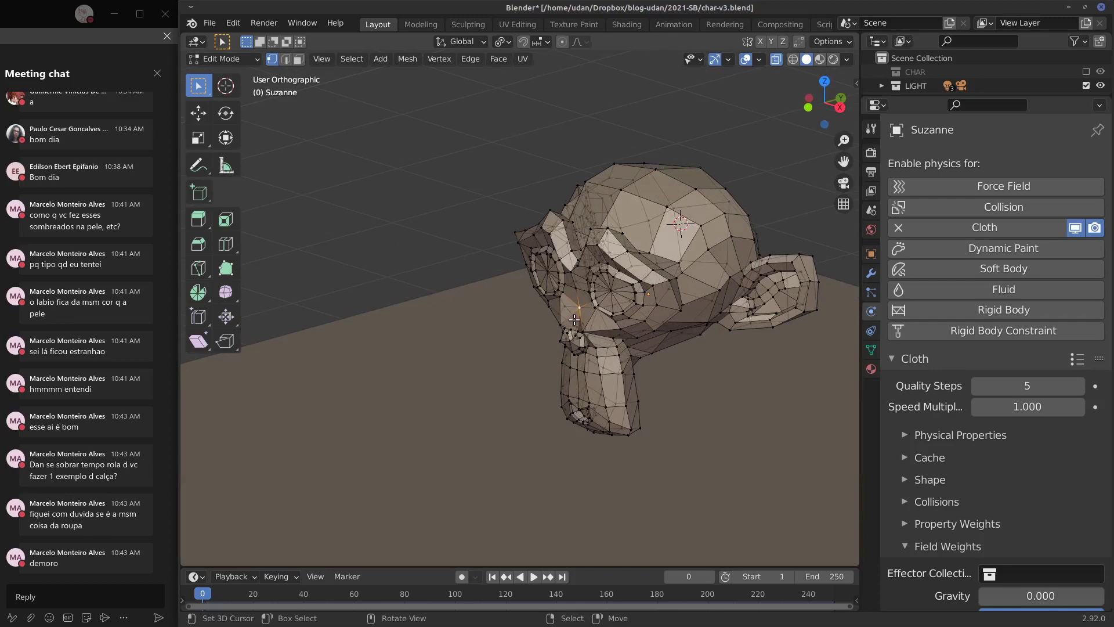
key(g)
right_click(574, 321)
middle_drag(581, 319, 619, 295)
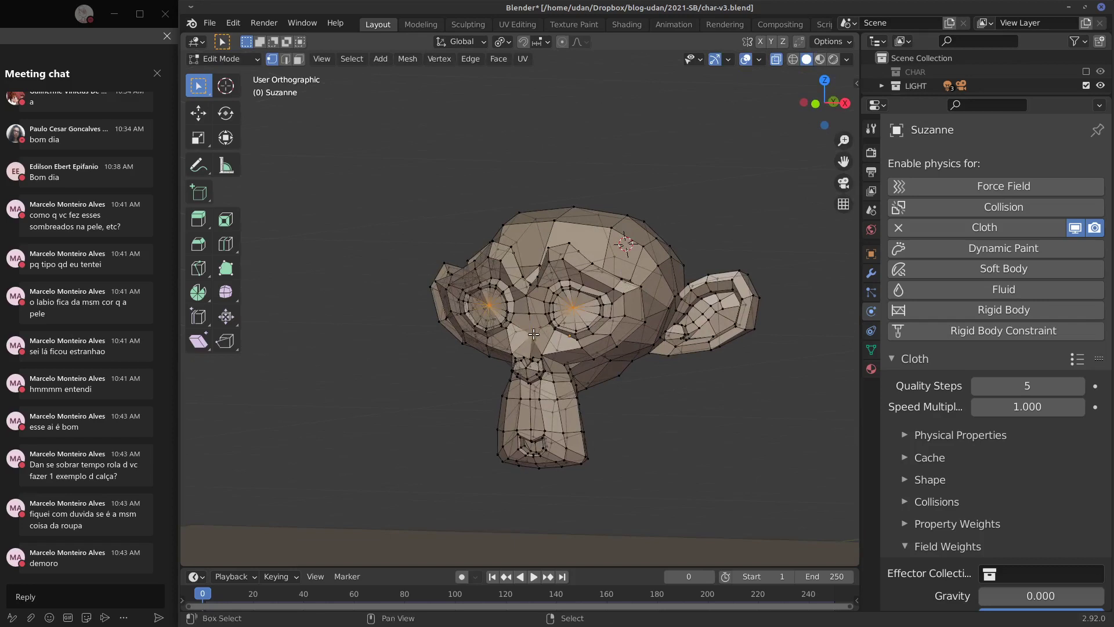
click(871, 349)
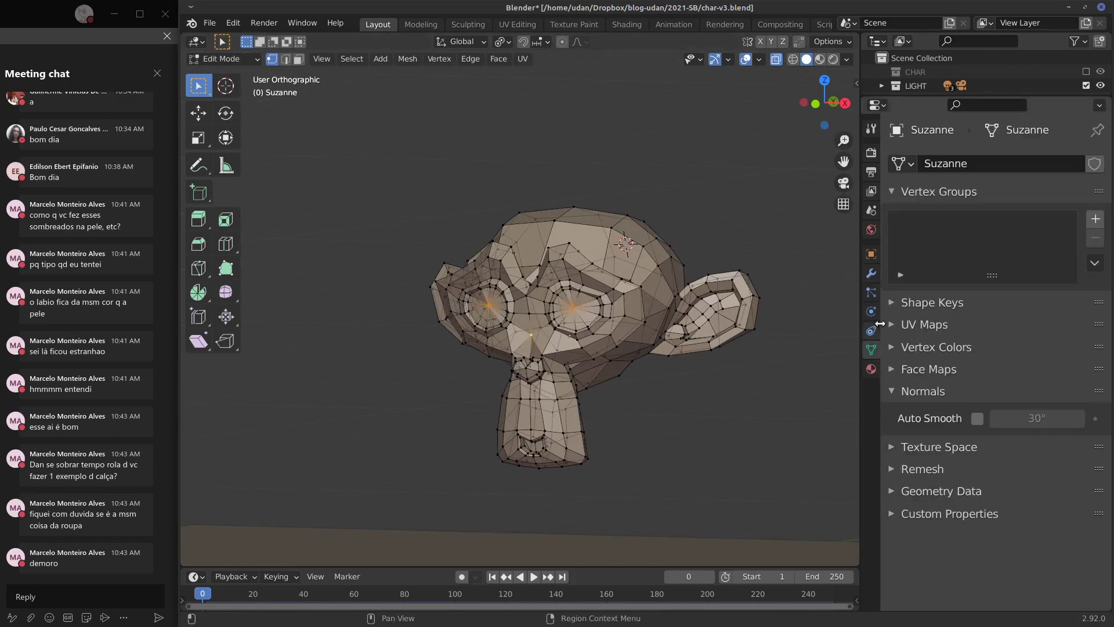
click(1095, 221)
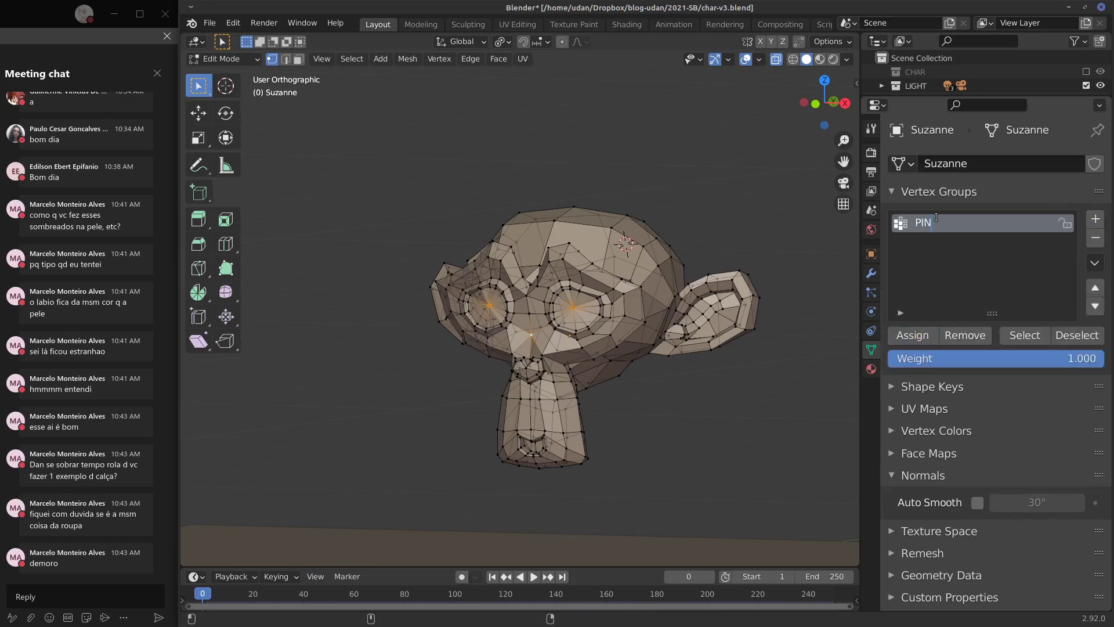
Step: Set the monkey cloth's shape pin group to PIN and return to Object Mode
click(871, 310)
scroll(1111, 492, down, 6)
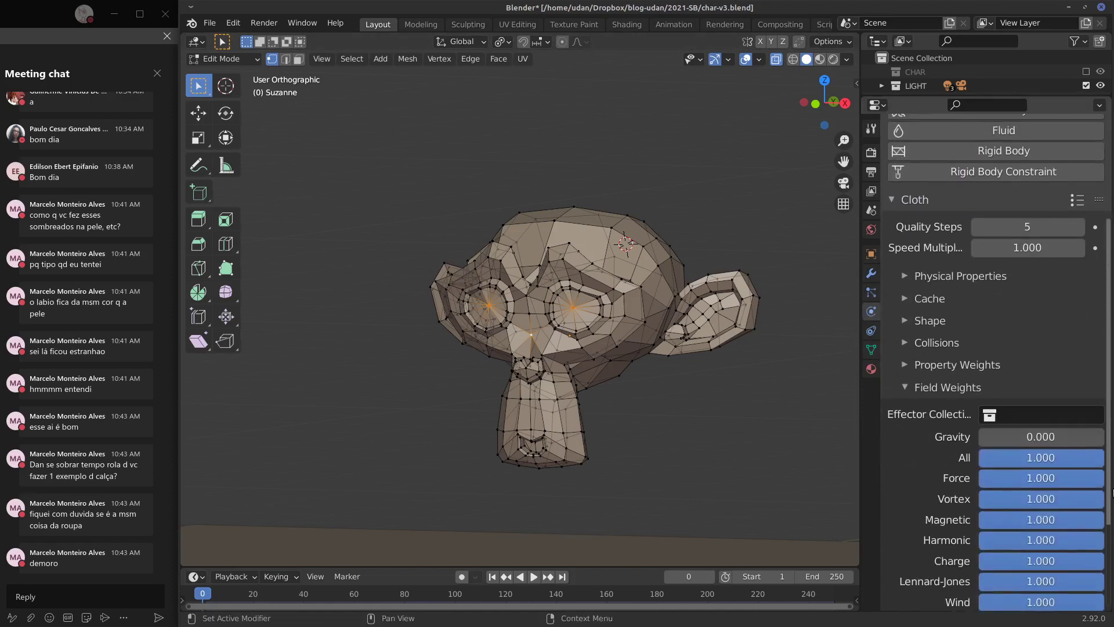
scroll(1111, 492, down, 4)
click(935, 229)
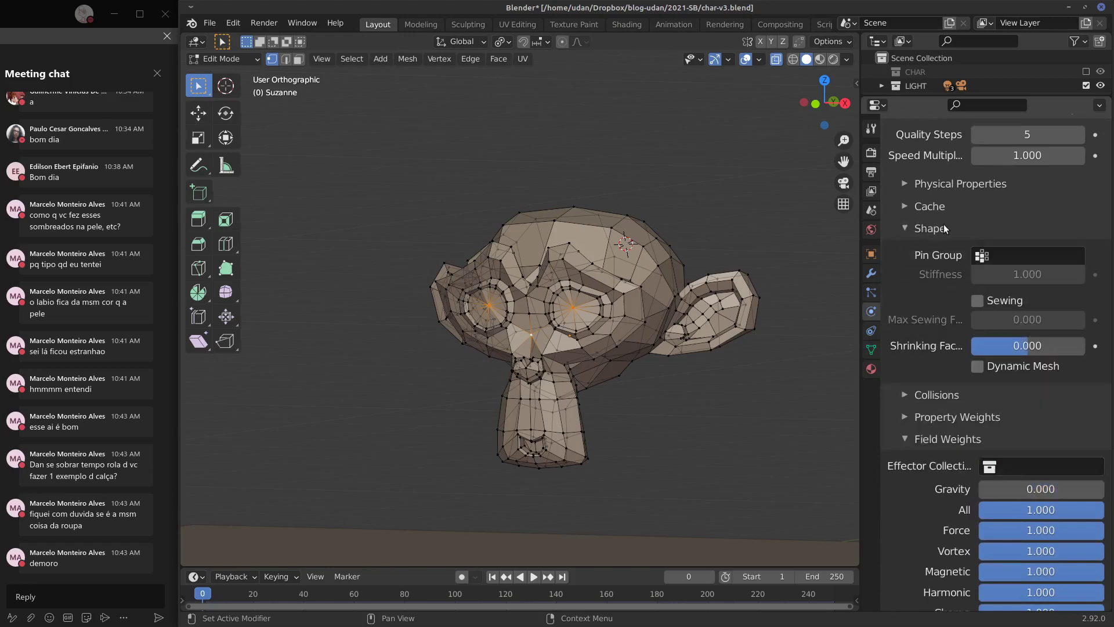
click(1007, 253)
click(1004, 281)
key(Tab)
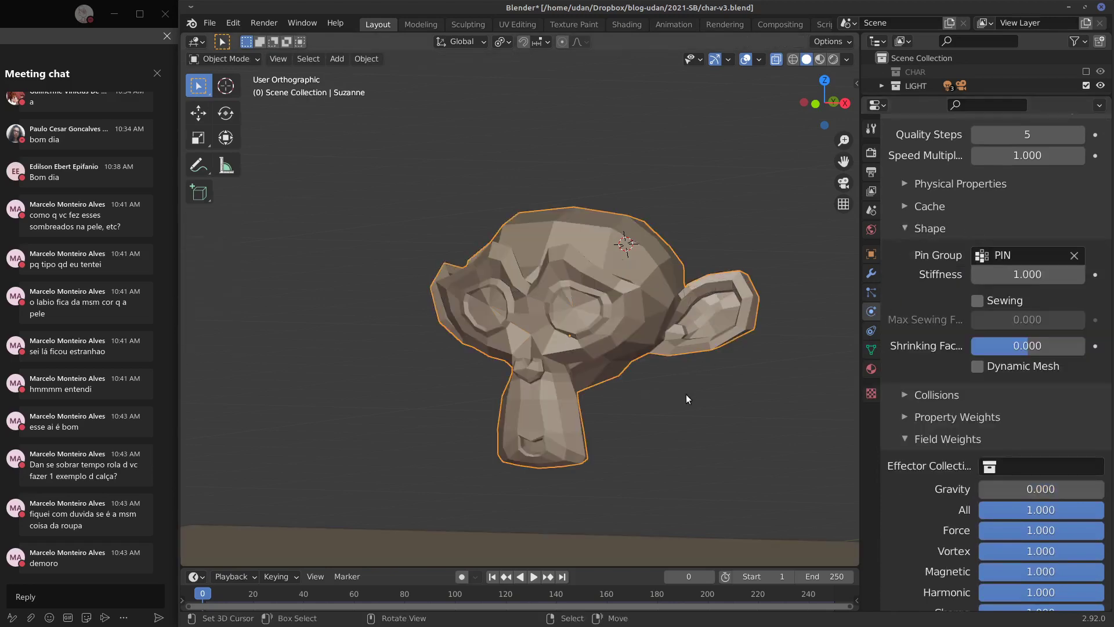
Step: Replay the pinned, gravity-free simulation several times to examine how the monkey's face is held, returning to frame 0
key(space)
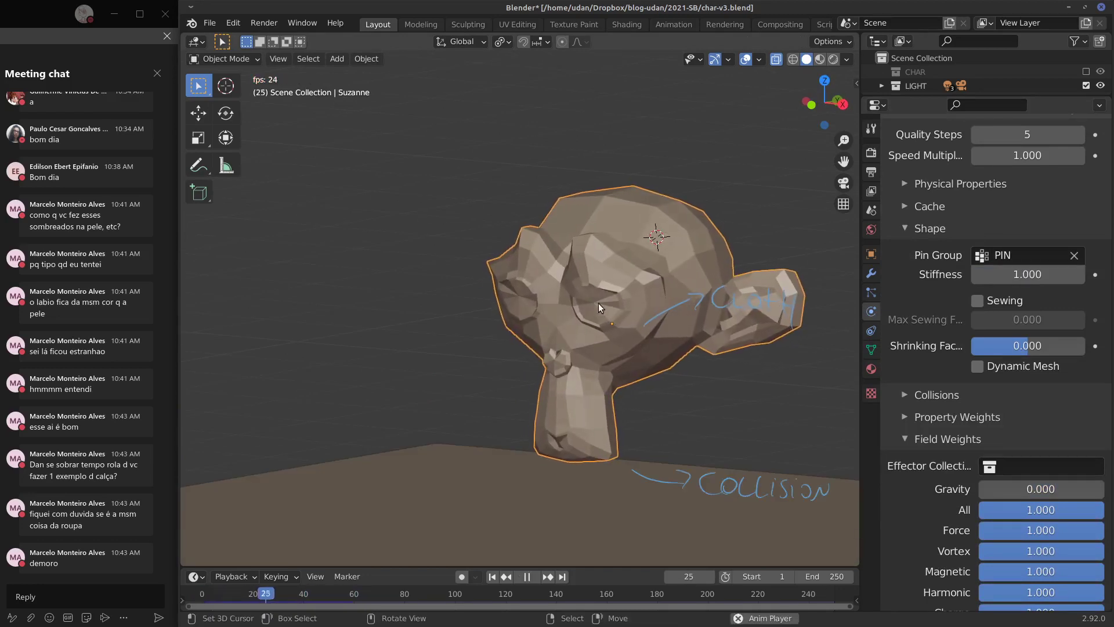
key(shift+Left)
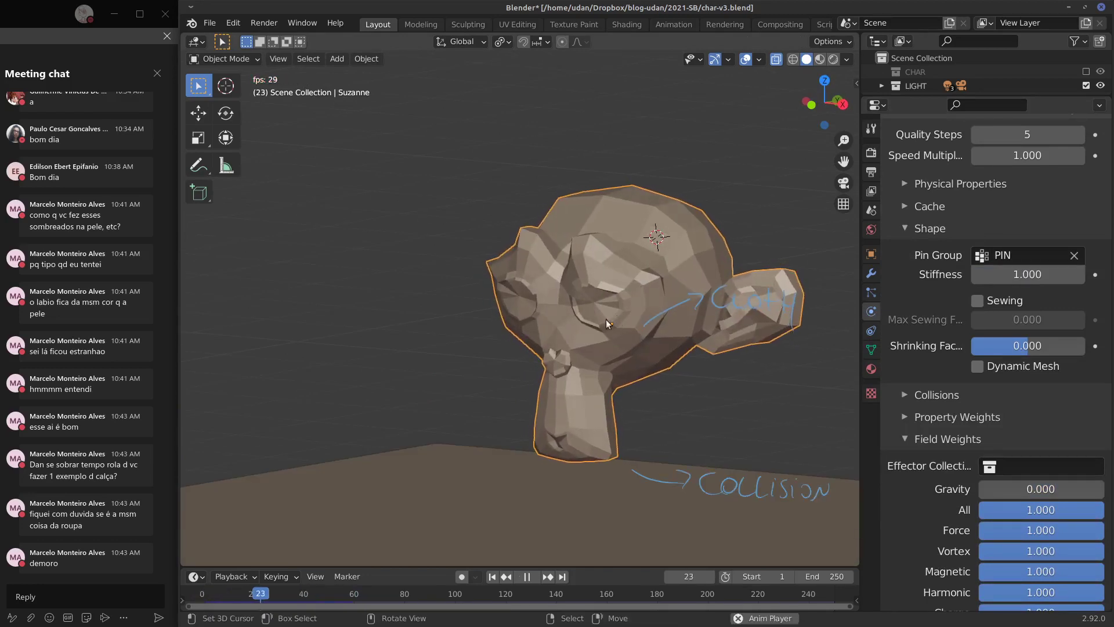
key(shift+Left)
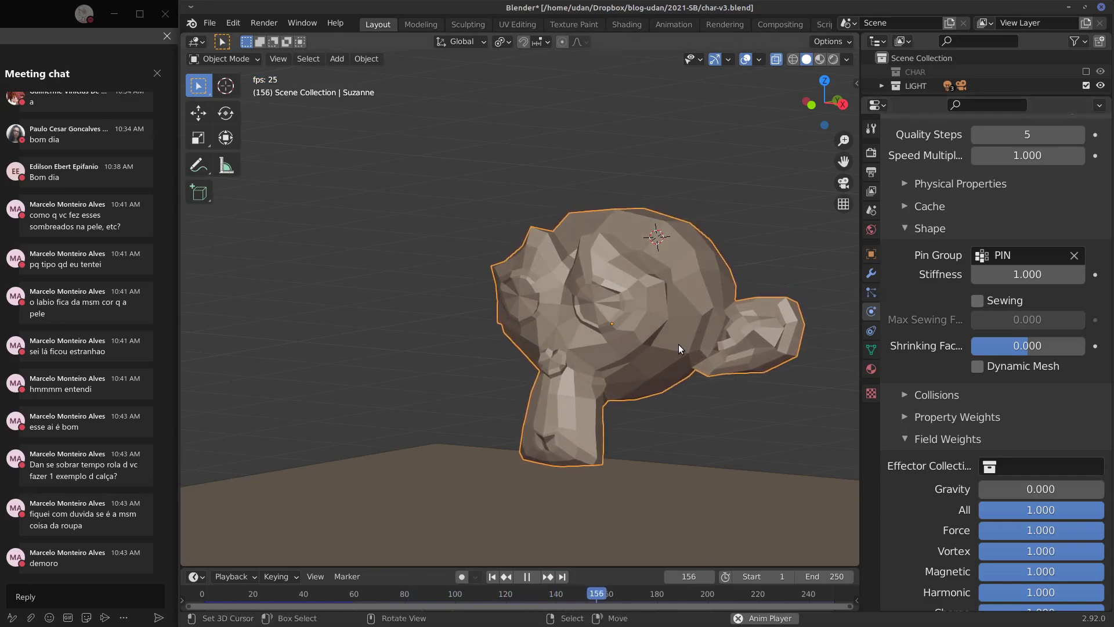
key(shift+Left)
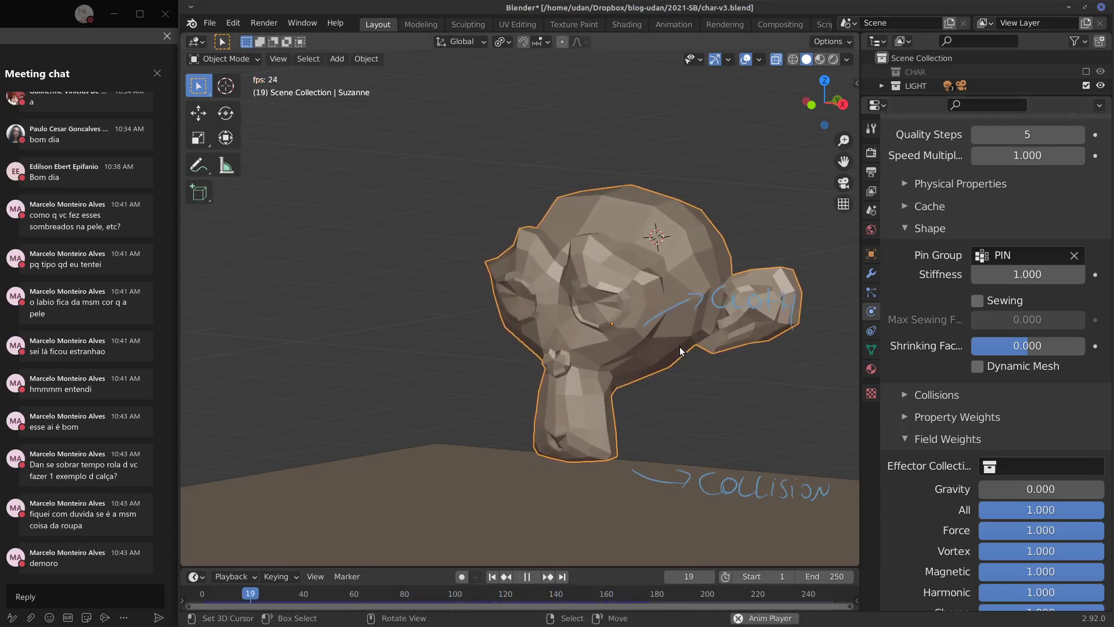
key(Escape)
Step: Clear the cloth's pin group and delete the monkey from the scene
mouse_move(679, 347)
middle_down()
mouse_move(837, 278)
mouse_move(749, 354)
mouse_move(680, 379)
mouse_move(707, 376)
middle_up()
key(KP_1)
scroll(687, 373, down, 3)
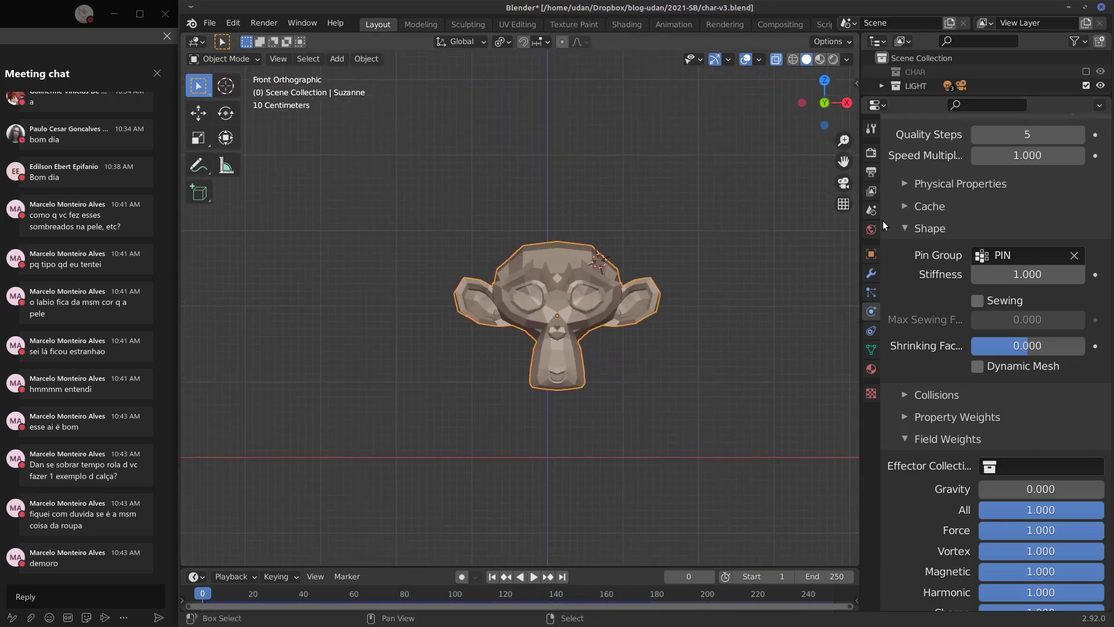
drag(922, 95, 921, 127)
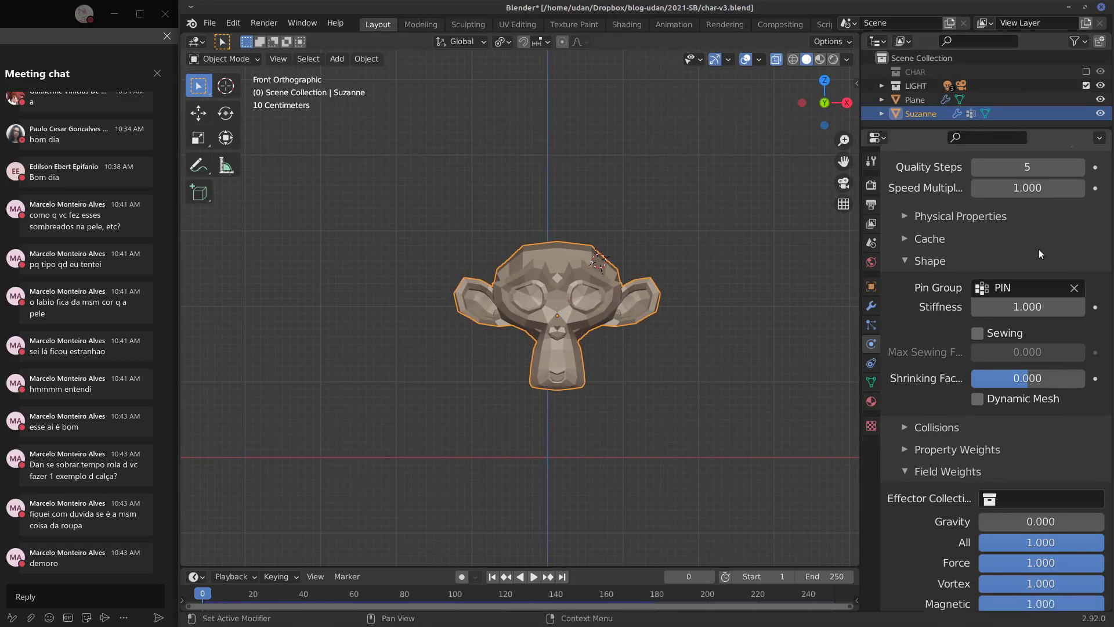
click(1074, 288)
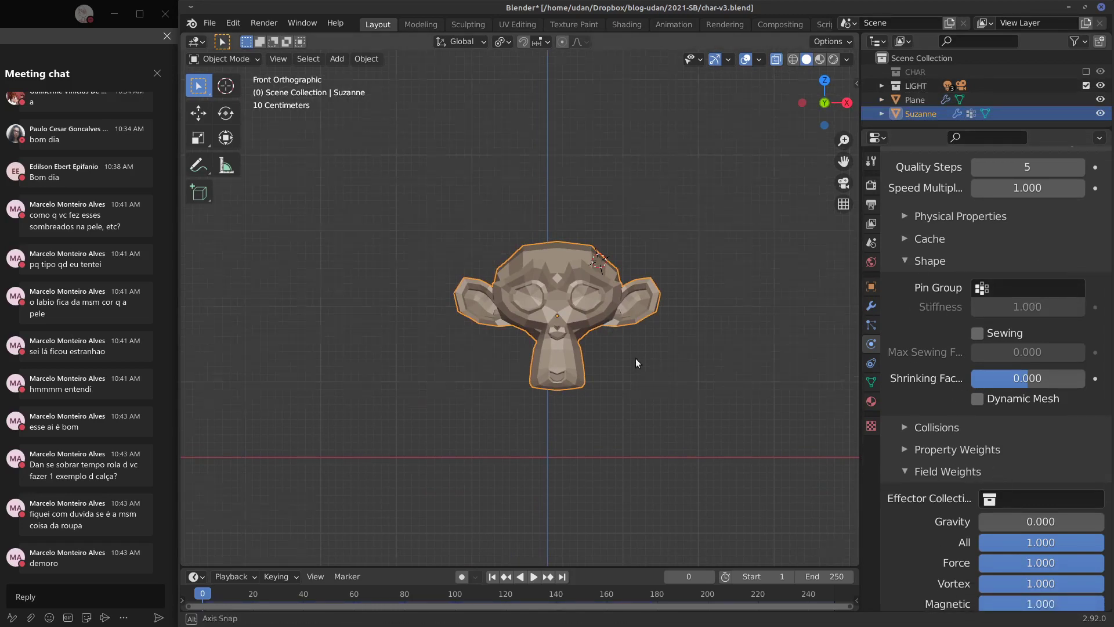
middle_drag(636, 358, 608, 358)
key(x)
click(608, 358)
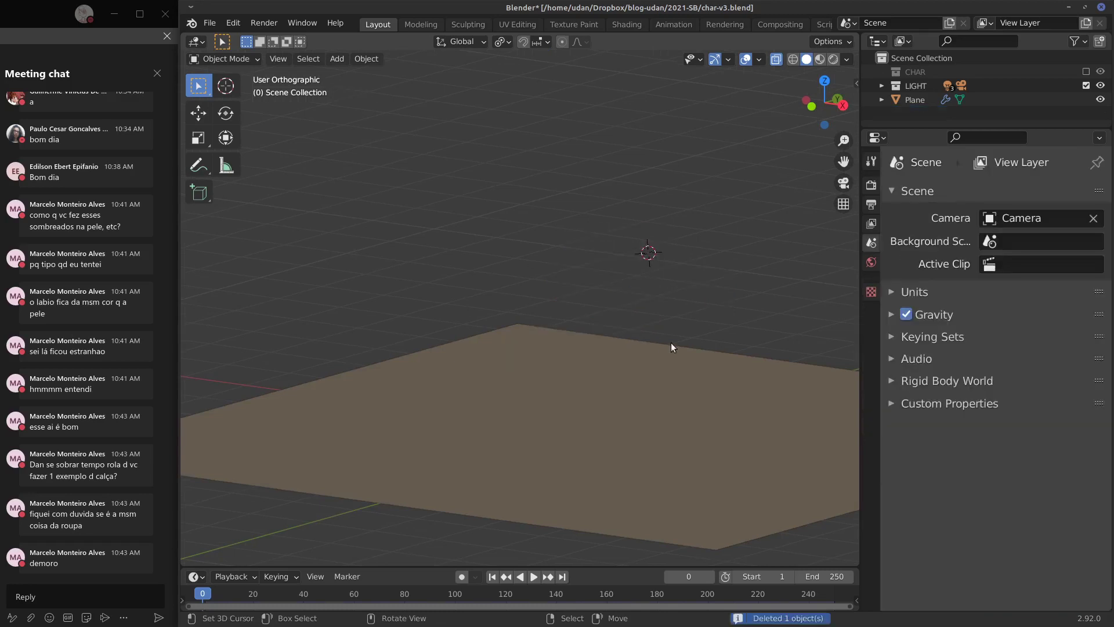
Step: Remove the Collision physics from the plane and delete the plane
key(KP_1)
click(582, 464)
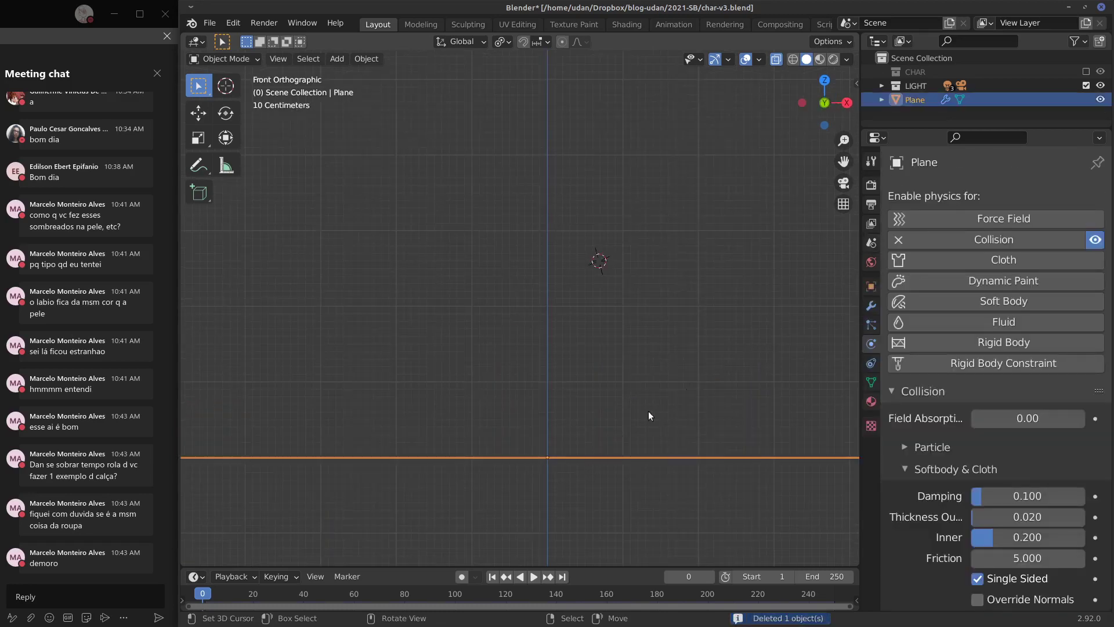
click(899, 239)
key(x)
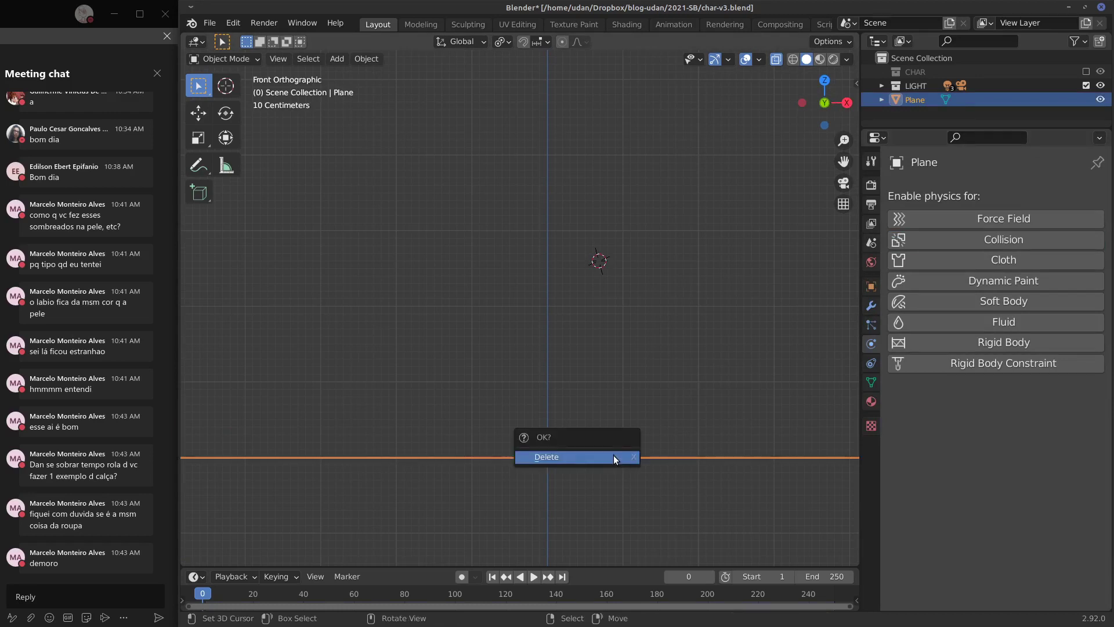
click(614, 455)
Step: Re-enable the CHAR collection in the view layer and frame the character from the front
click(917, 73)
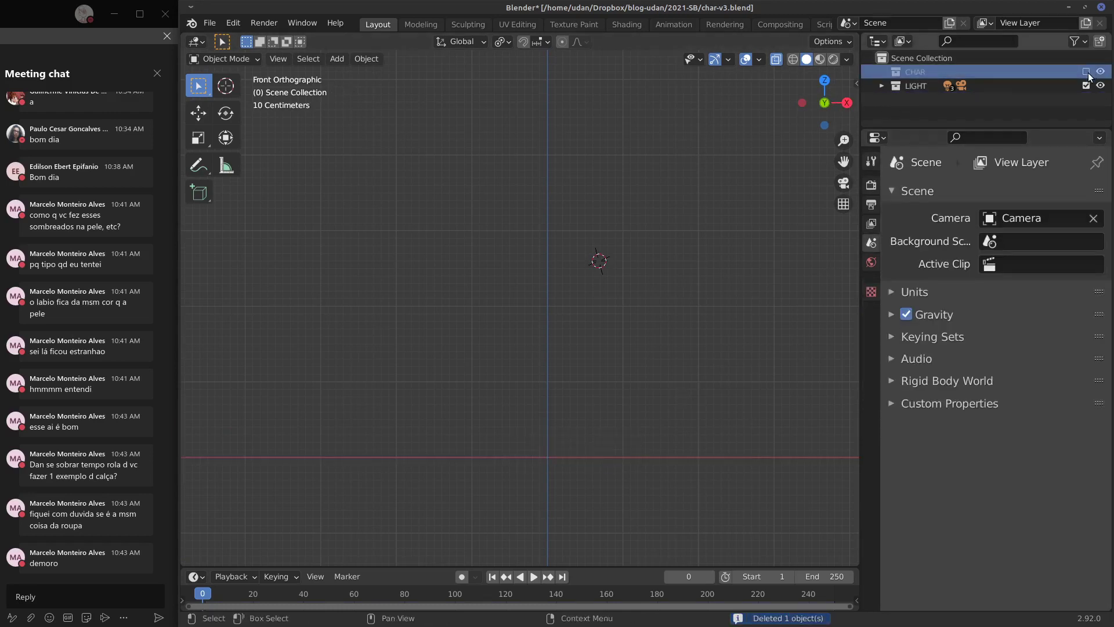
click(1086, 72)
shift+middle_drag(615, 368, 624, 323)
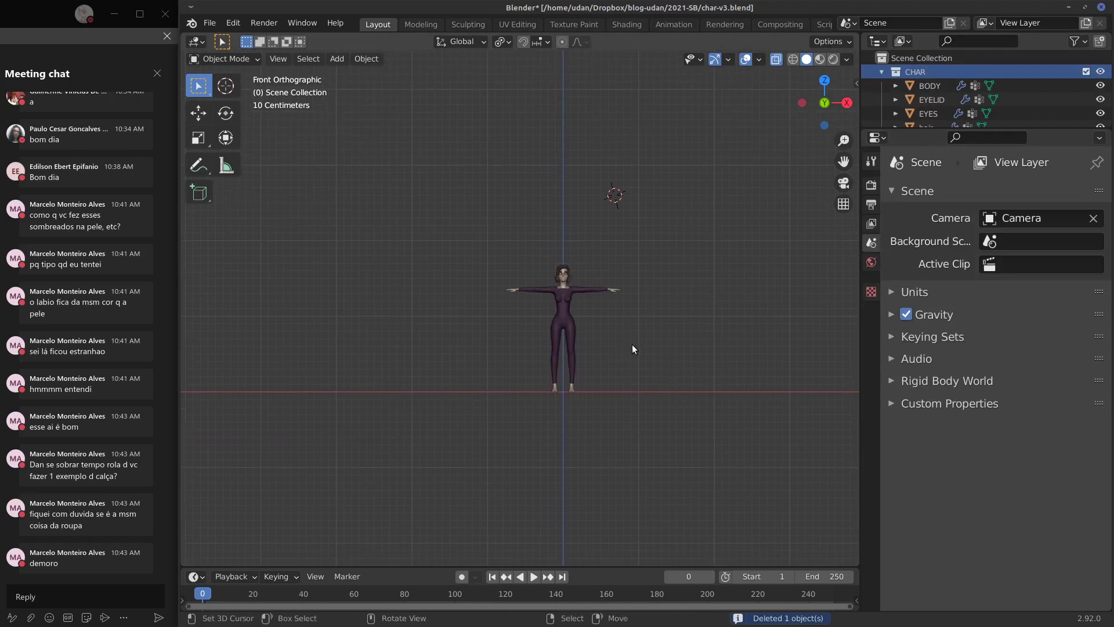
scroll(634, 357, up, 6)
shift+middle_drag(769, 332, 667, 338)
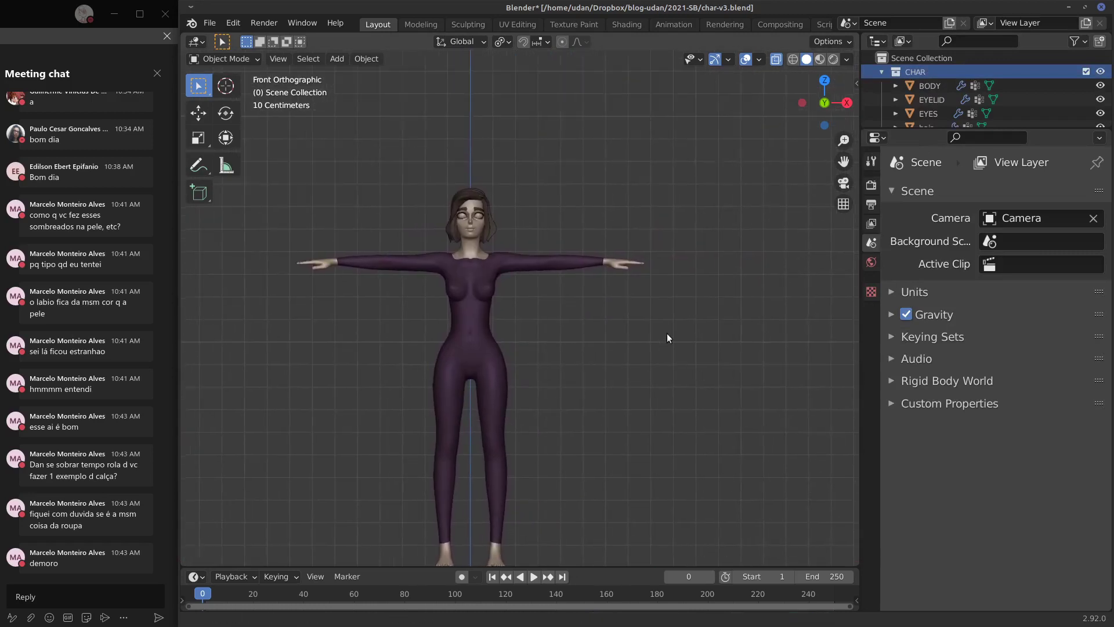
scroll(662, 333, up, 2)
Step: Select the character's body and examine its Softbody & Cloth collision settings
click(509, 357)
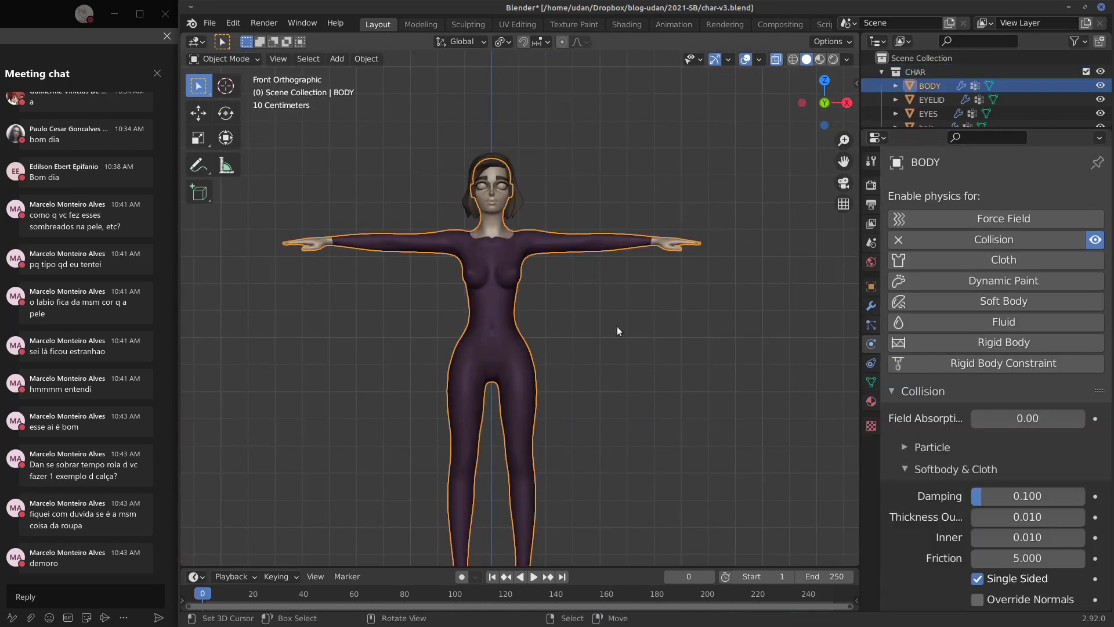
click(537, 314)
shift+middle_drag(694, 391, 725, 332)
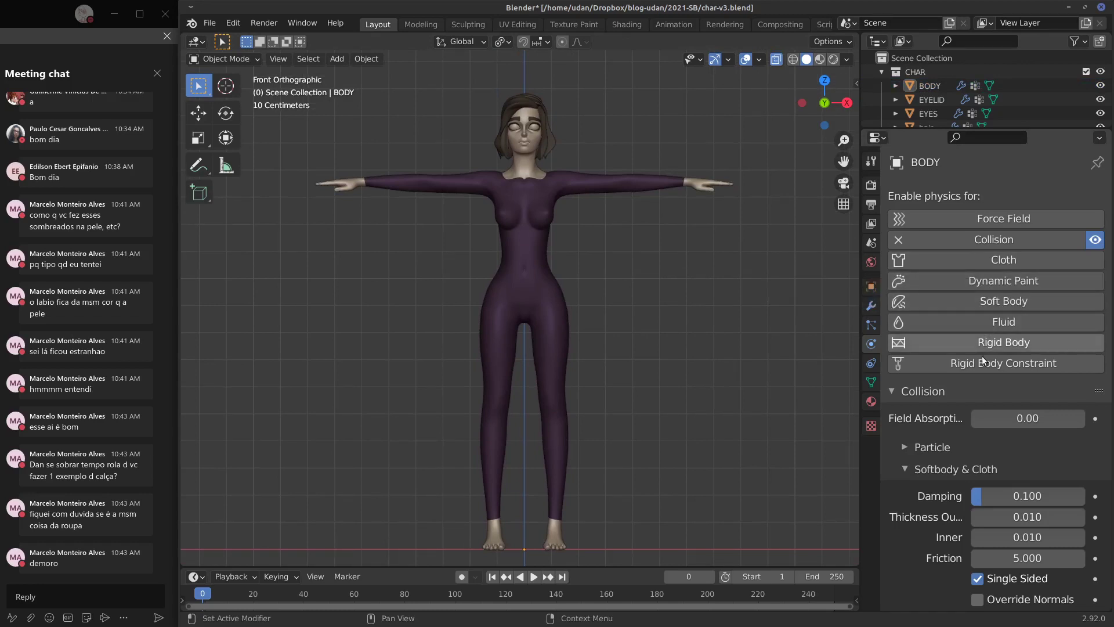
scroll(994, 441, down, 1)
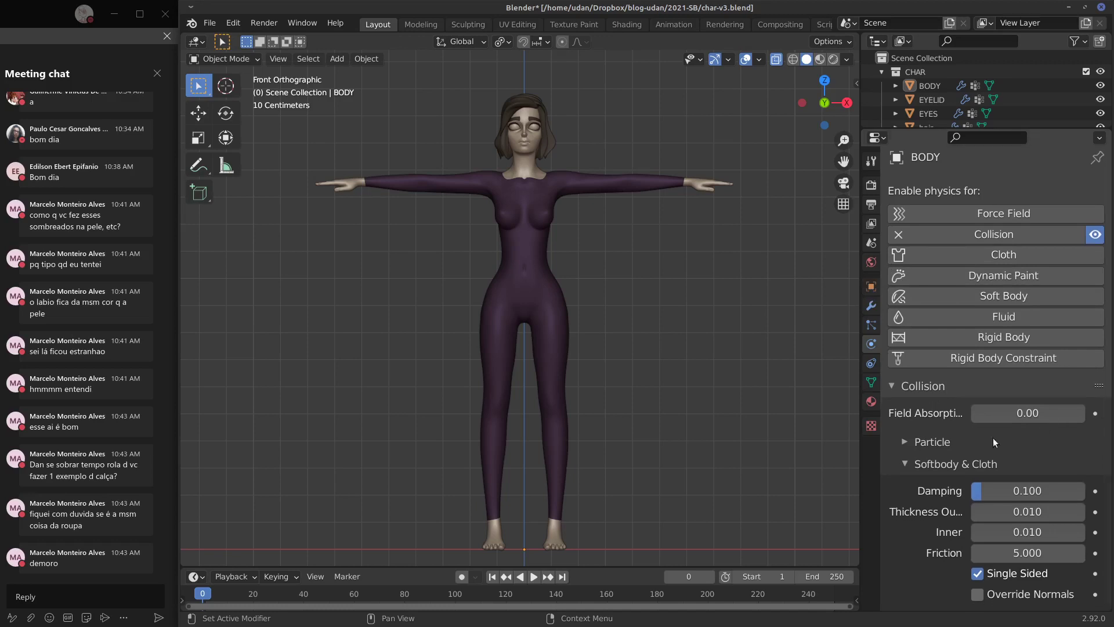
Step: Add a plane at the 3D cursor beside the character and enable Cloth physics on it
click(907, 465)
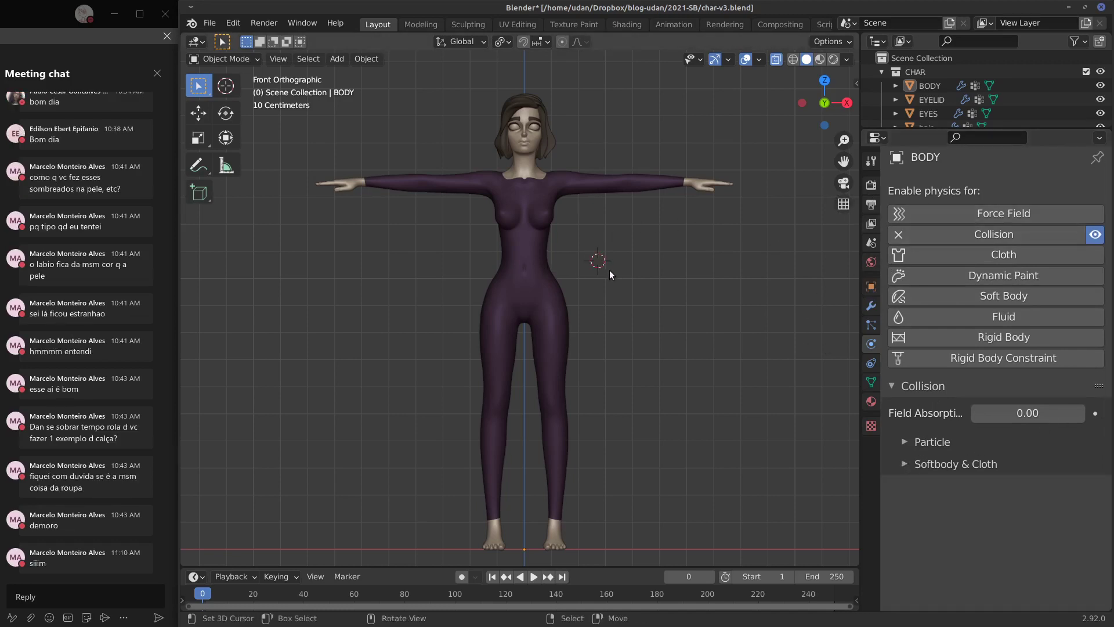
key(shift+a)
click(692, 265)
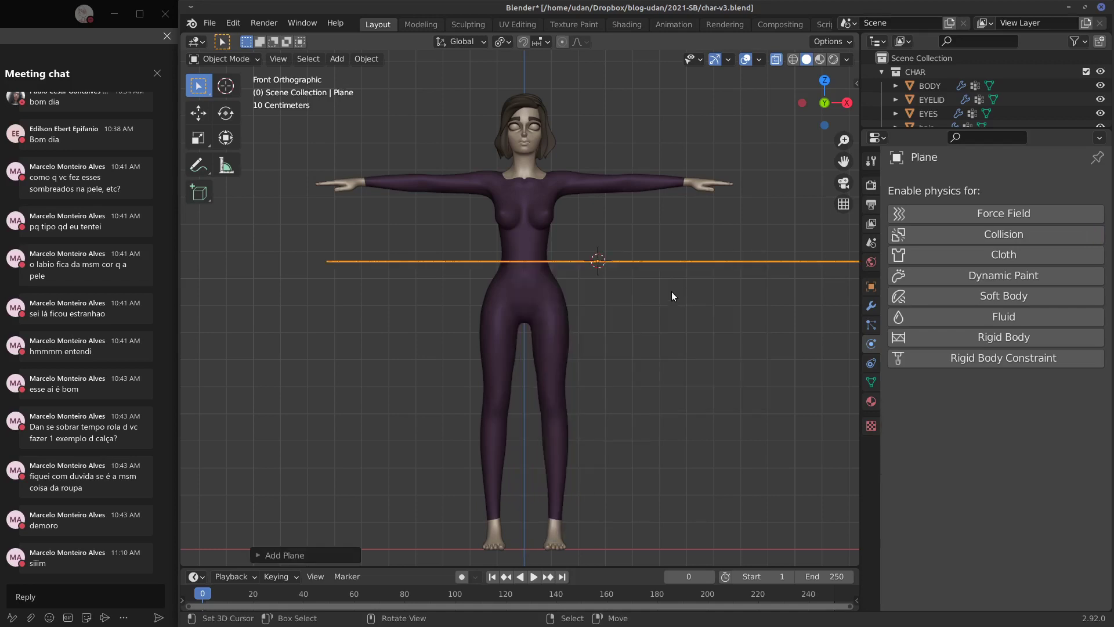
click(1002, 254)
click(930, 506)
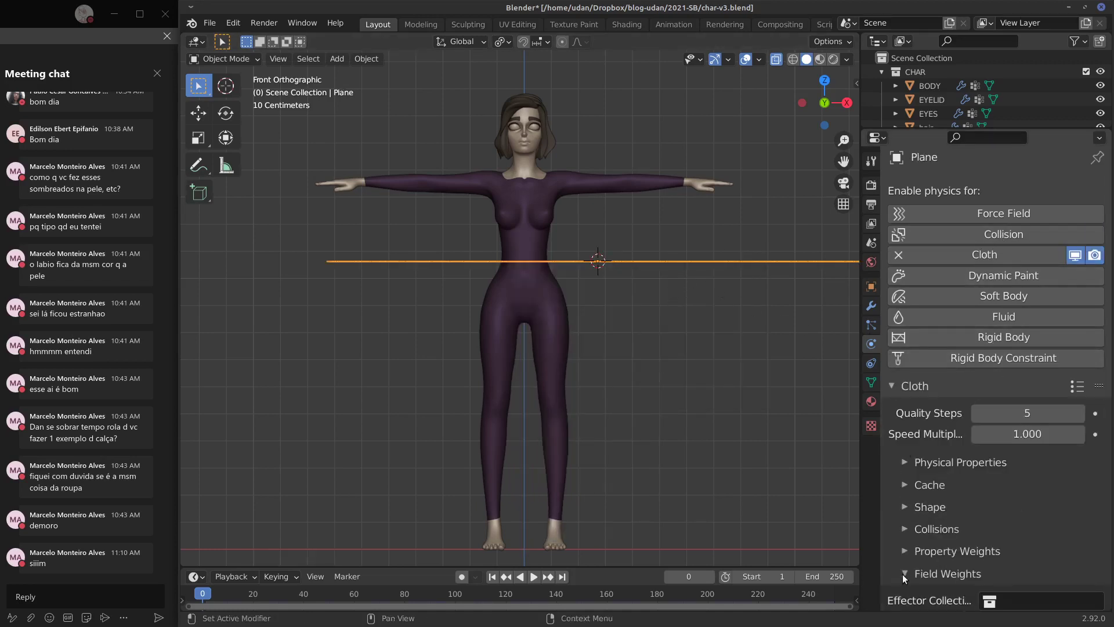
Step: Examine the plane's Cloth settings under Physical Properties, including the Bending Model options, Stiffness and Damping
scroll(902, 574, up, 1)
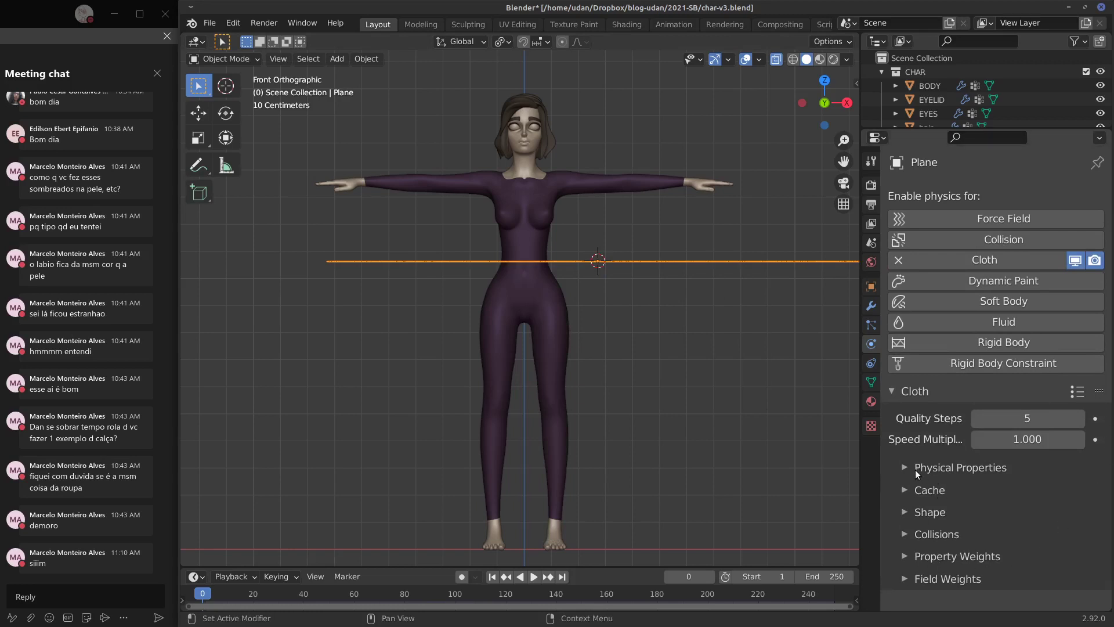
click(894, 389)
click(893, 388)
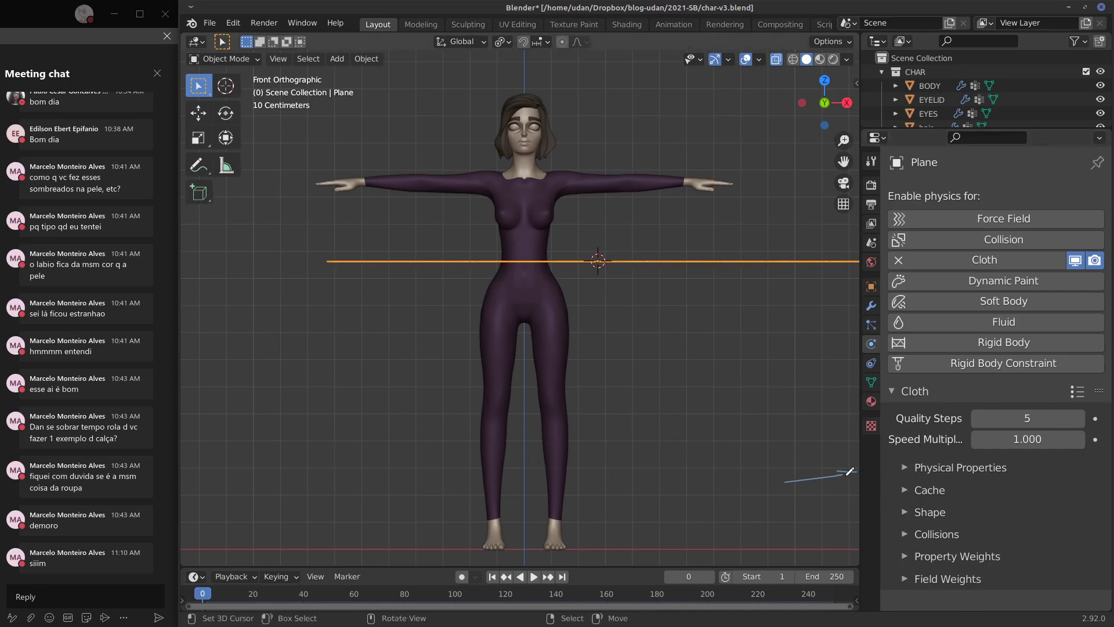
click(899, 468)
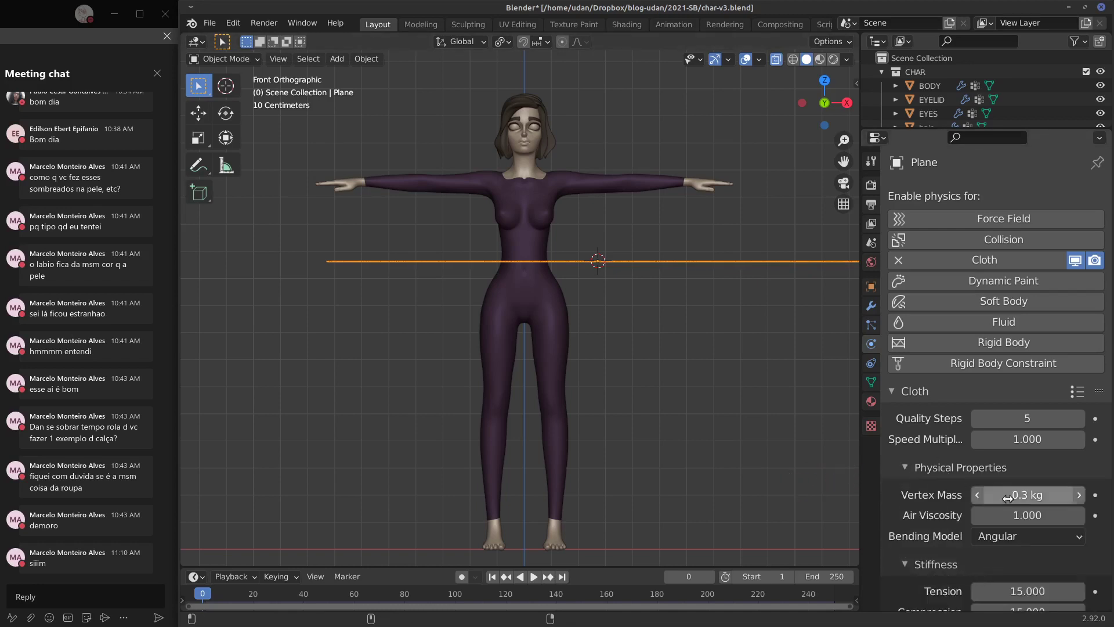
scroll(1091, 447, down, 3)
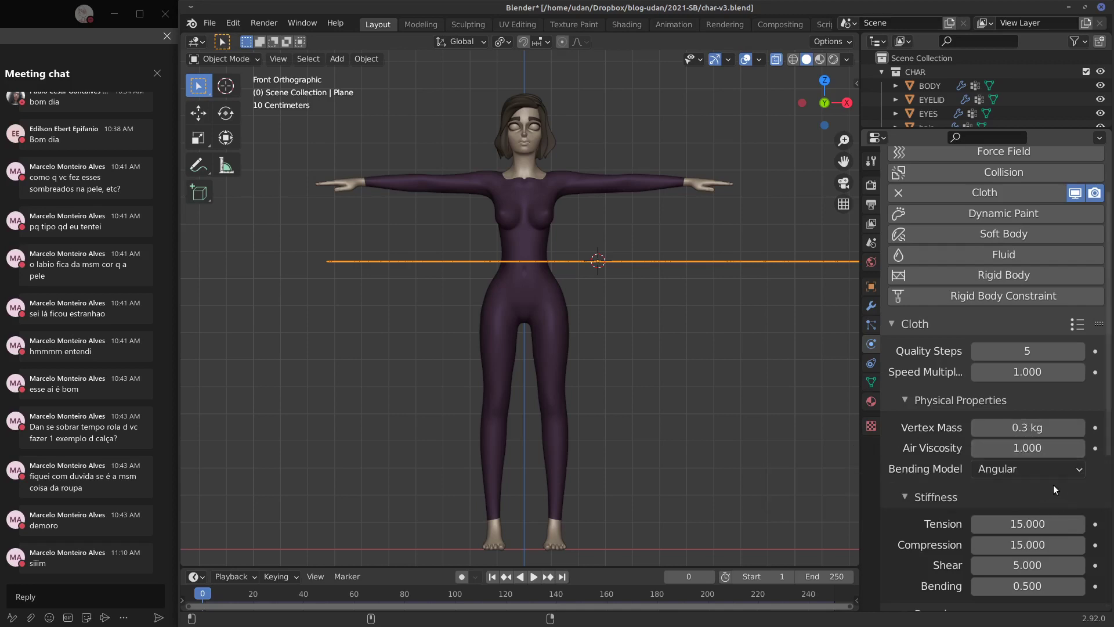
click(1049, 470)
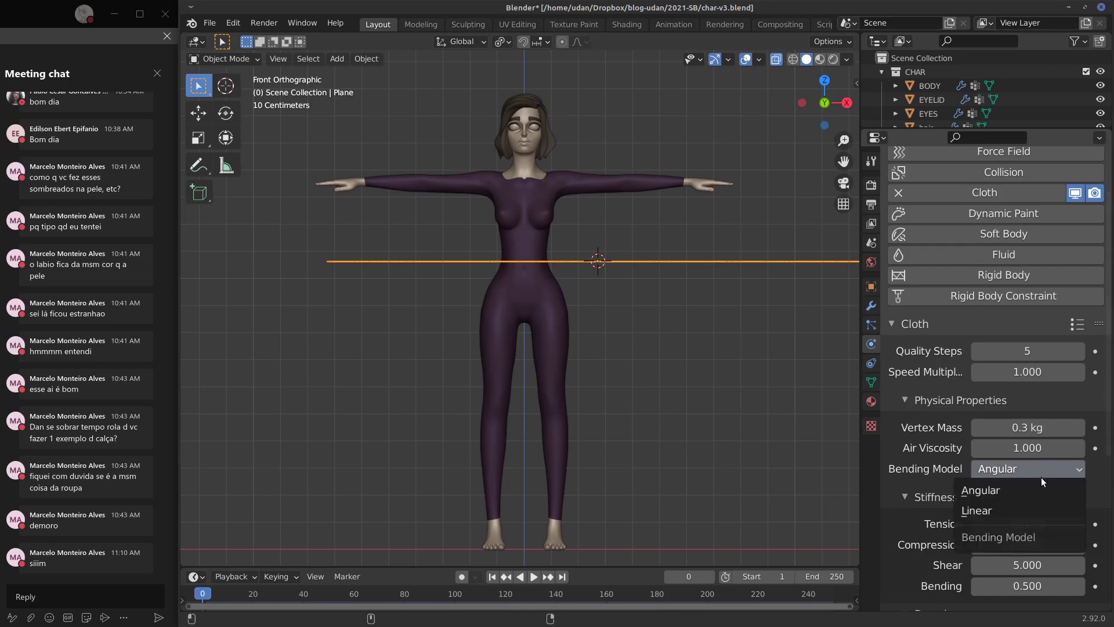
click(989, 491)
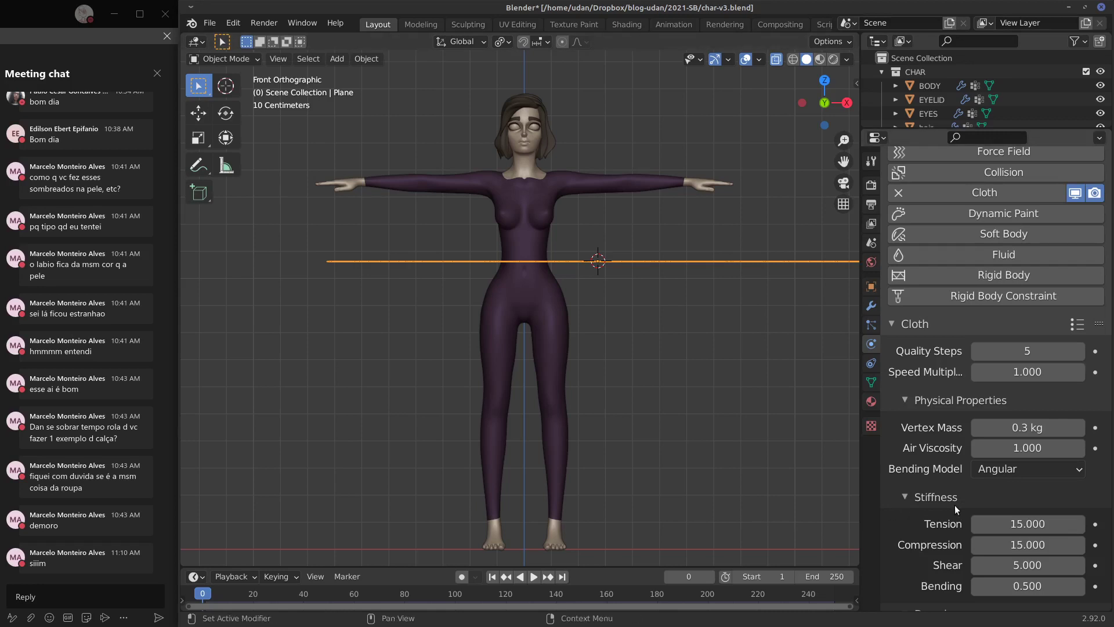
scroll(884, 398, down, 5)
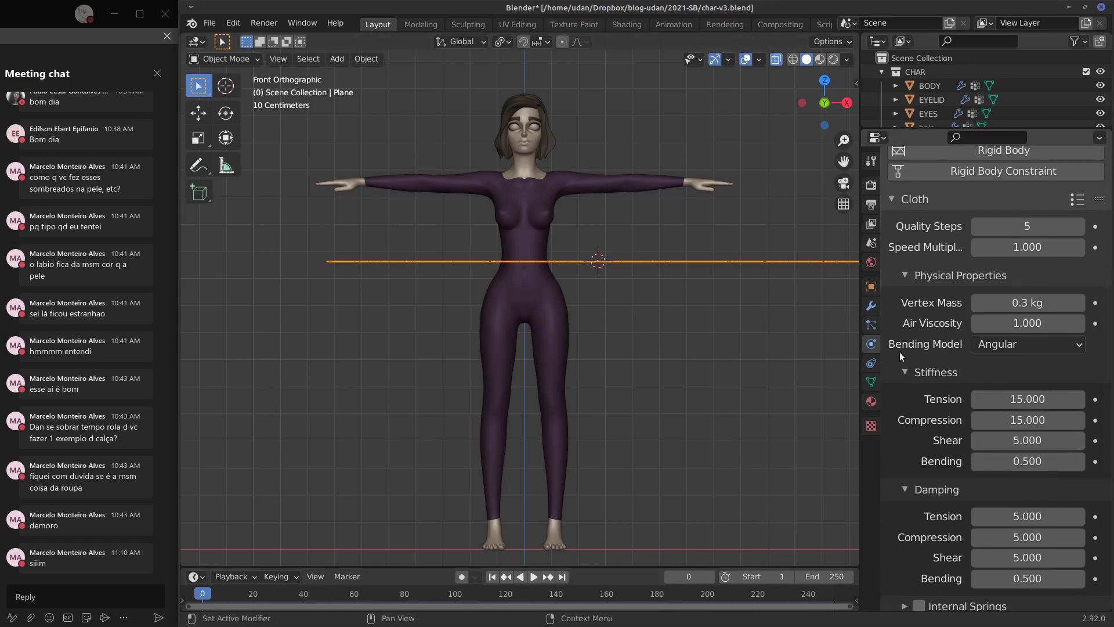
scroll(969, 557, down, 5)
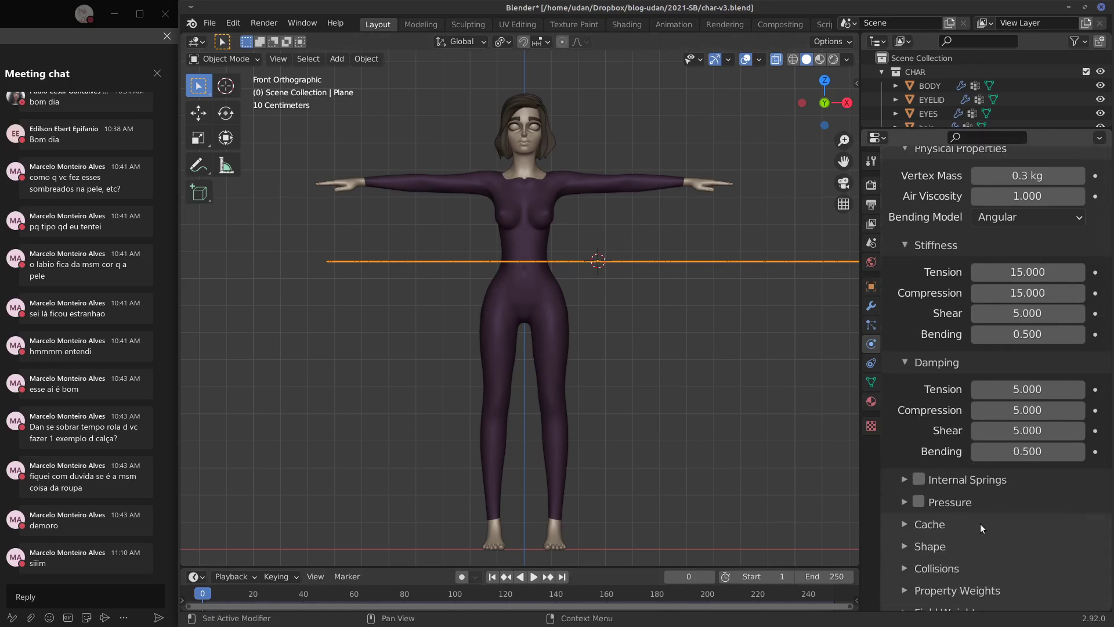
click(904, 363)
click(903, 330)
click(906, 327)
click(910, 325)
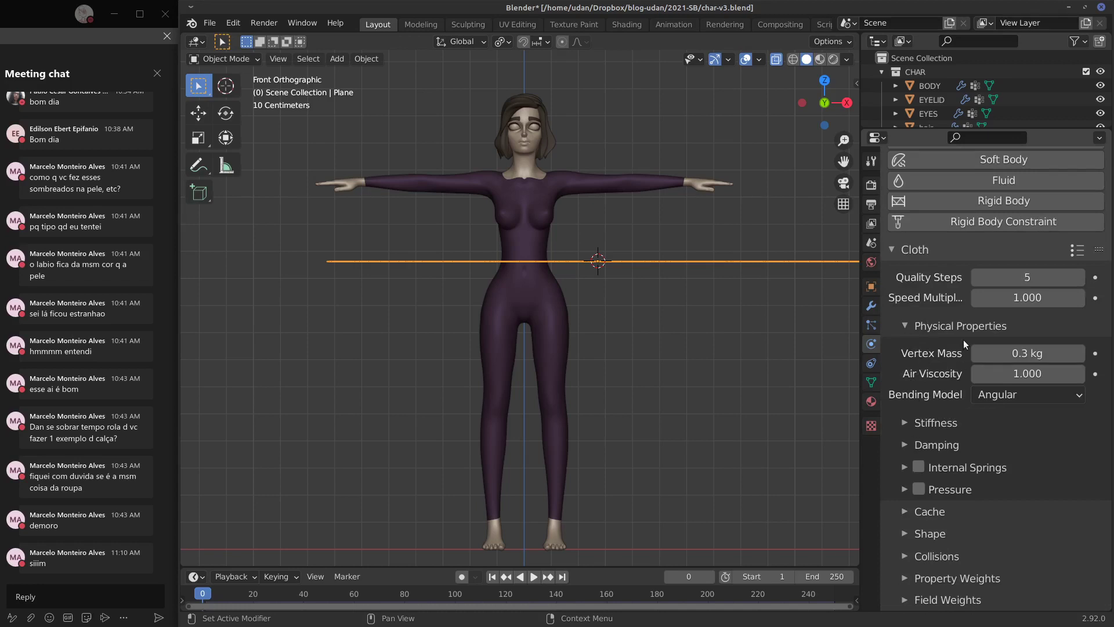
click(903, 327)
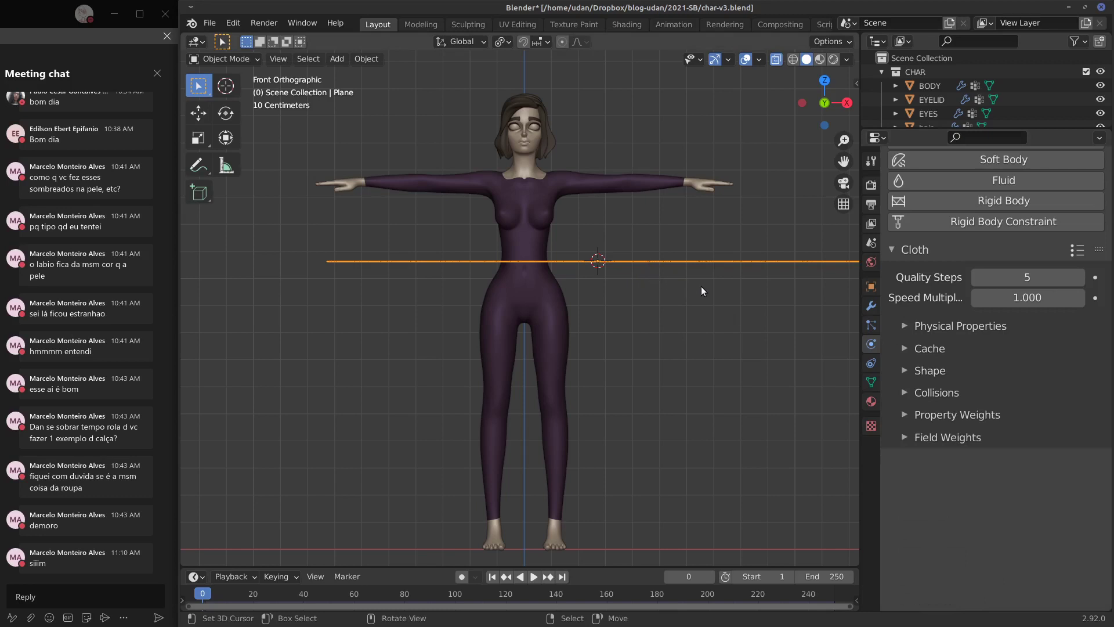
Step: Delete the cloth plane and reset the 3D cursor to the world origin
key(x)
click(641, 337)
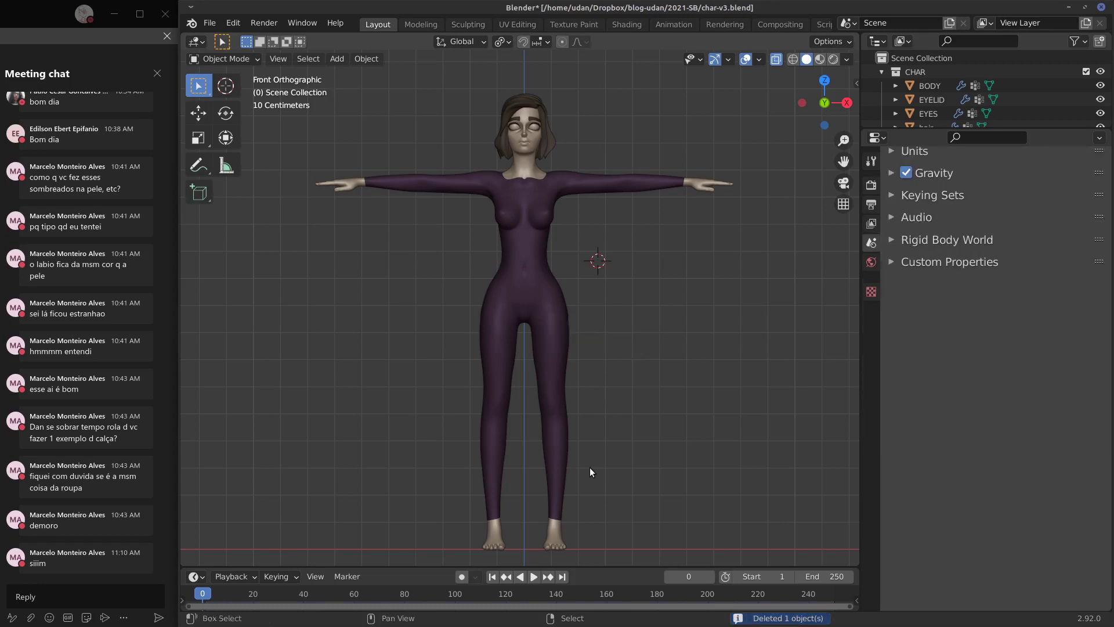
key(shift+c)
shift+middle_drag(574, 380, 616, 385)
scroll(618, 386, up, 10)
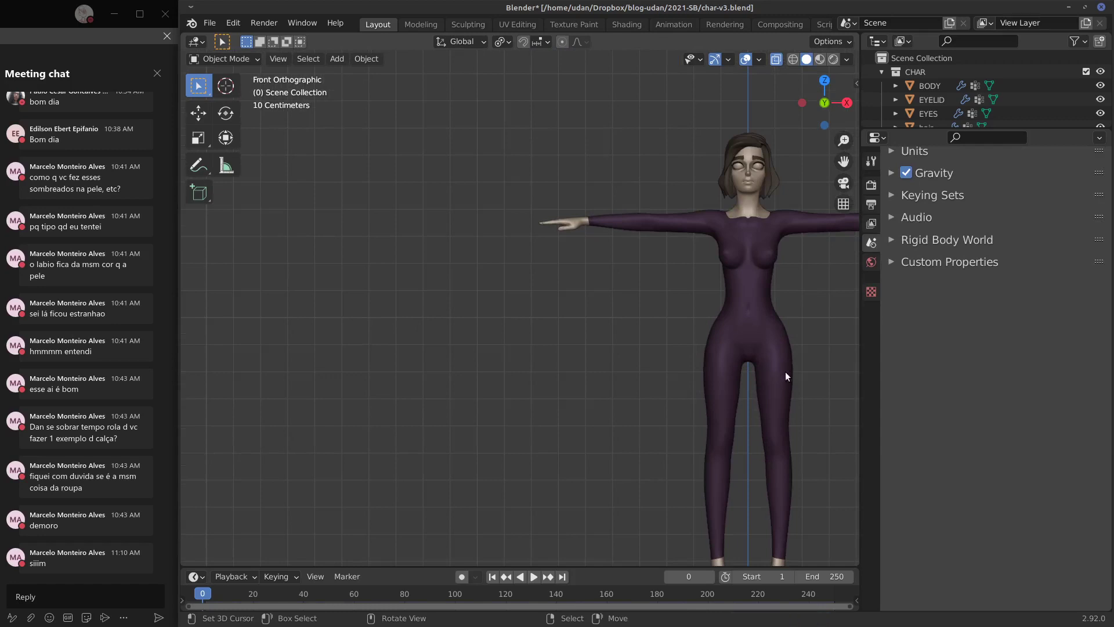
shift+middle_drag(785, 371, 514, 290)
shift+middle_drag(524, 341, 551, 385)
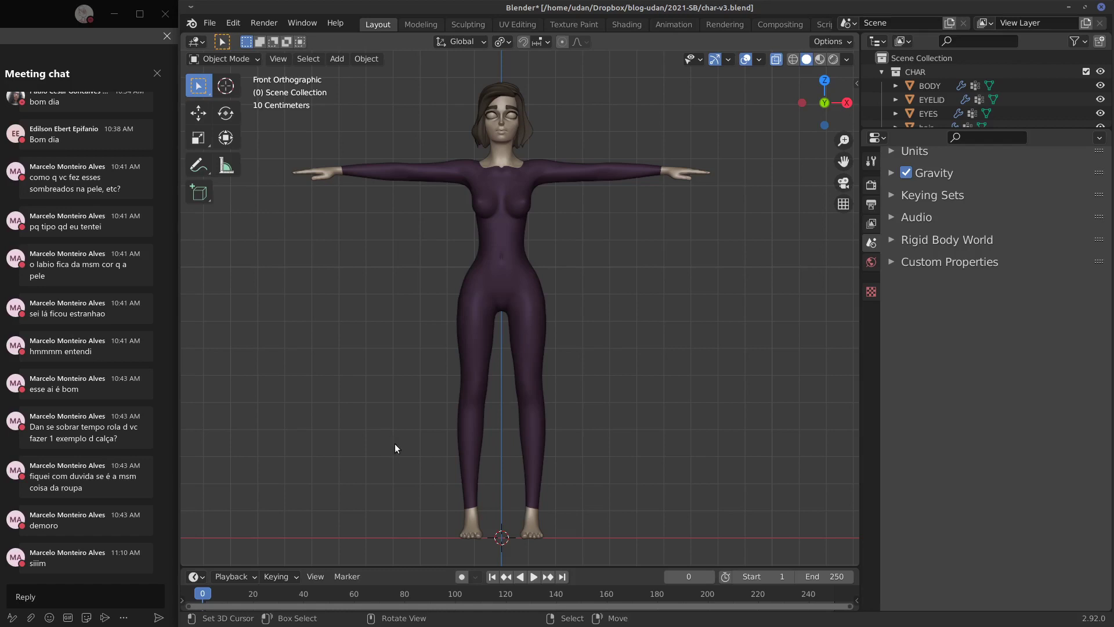
Step: Add a plane at the world origin and move it straight up to the character's waist, about 1.1 m high
key(shift+a)
mouse_move(406, 343)
click(499, 348)
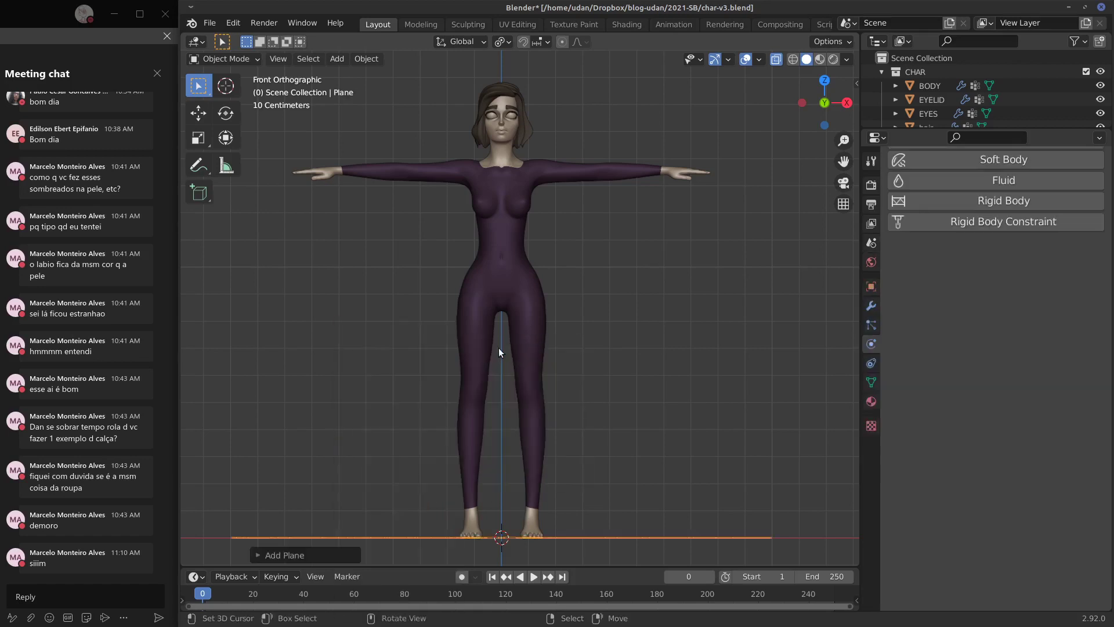
key(KP_3)
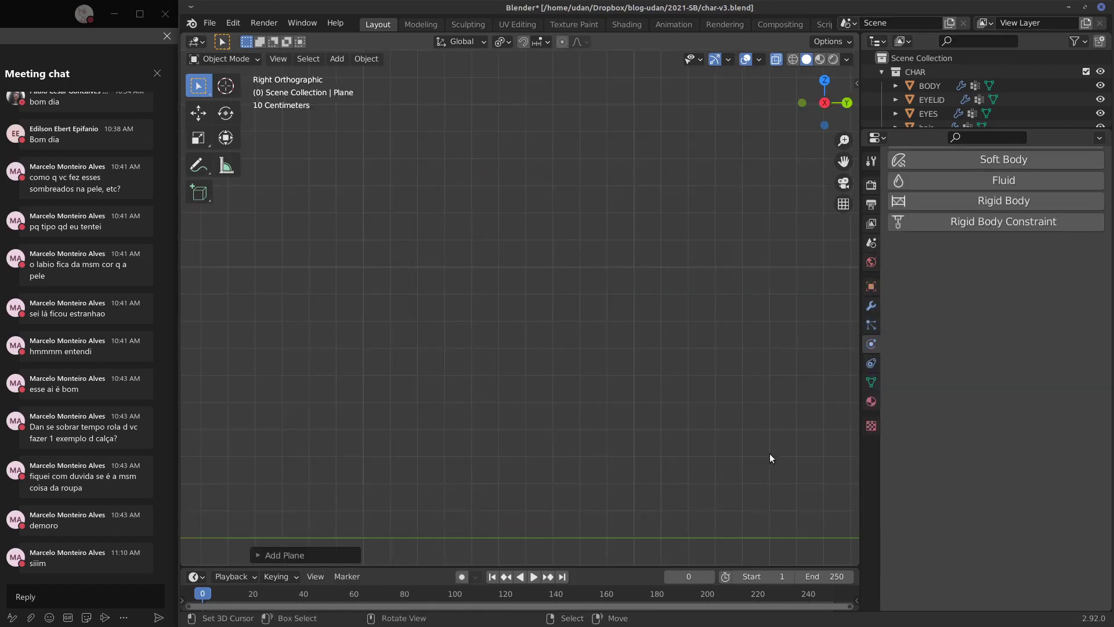
shift+middle_drag(770, 454, 485, 438)
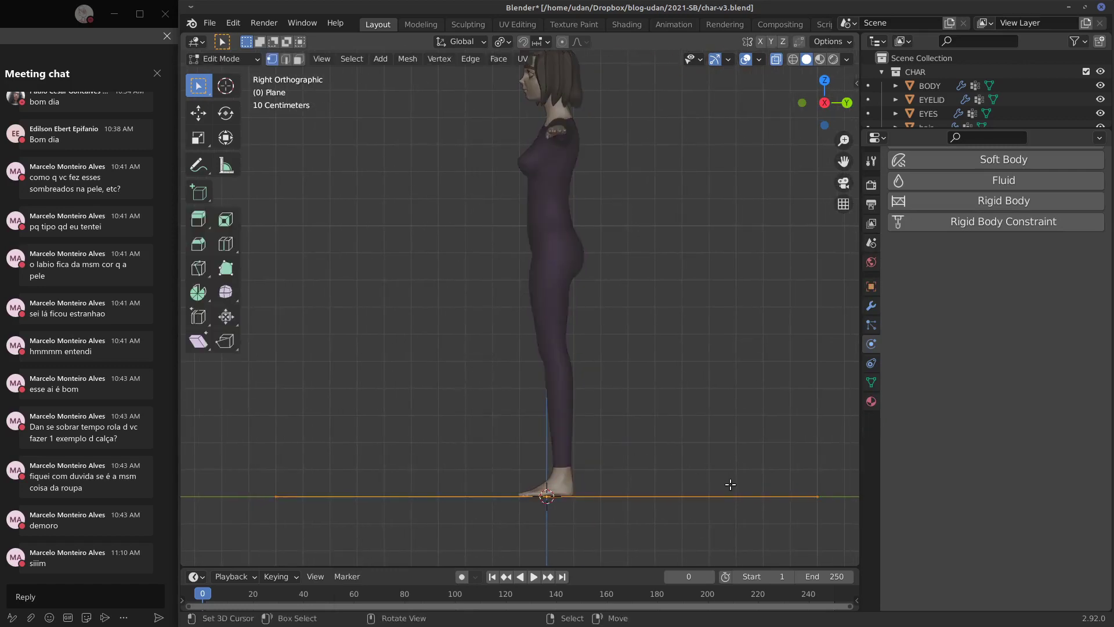
key(g)
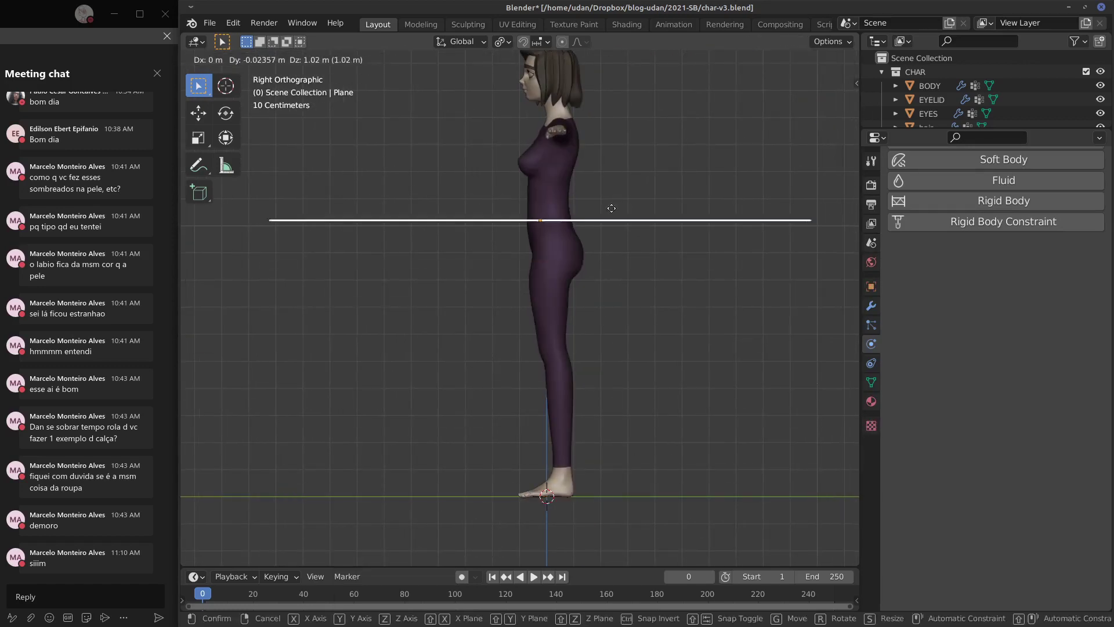
click(609, 206)
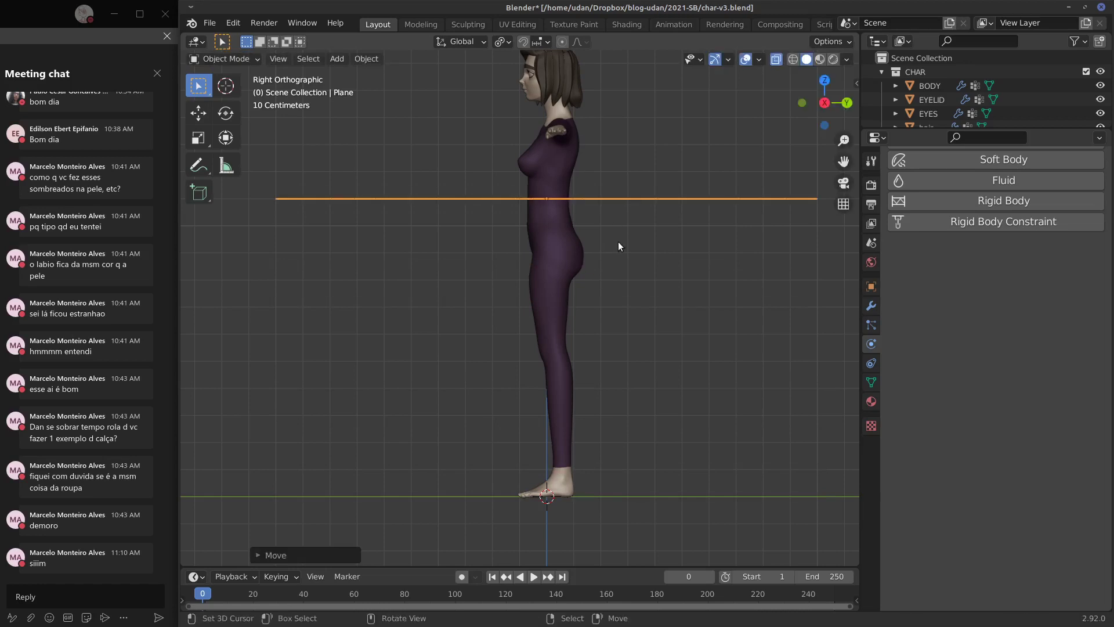
key(KP_1)
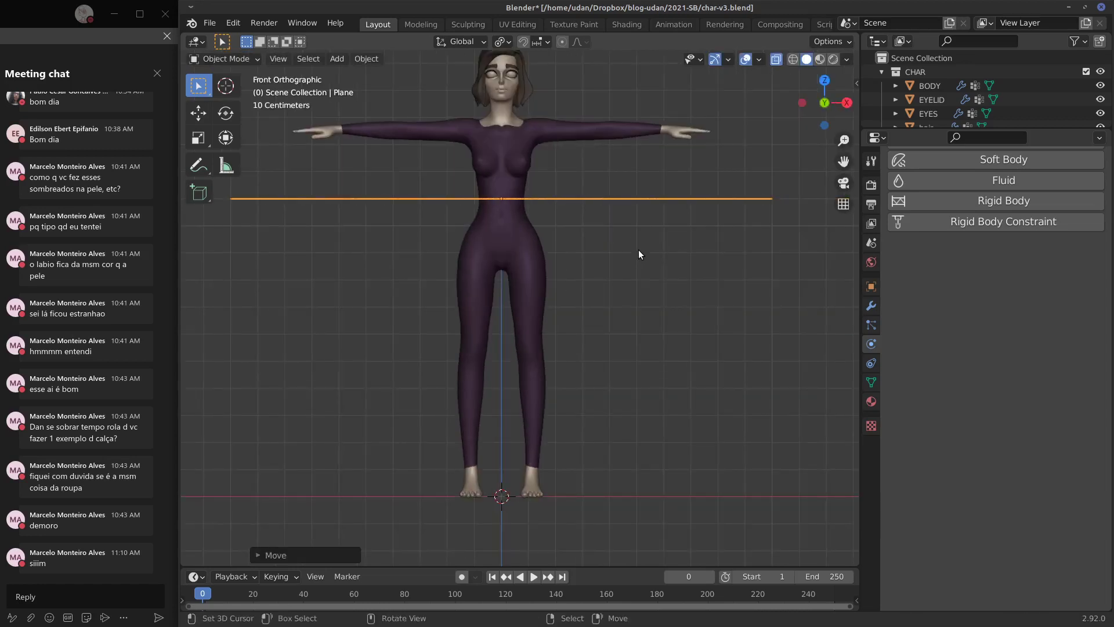
Step: Rotate the plane's mesh by -90 degrees in Edit Mode from the side view so it stands upright
key(KP_3)
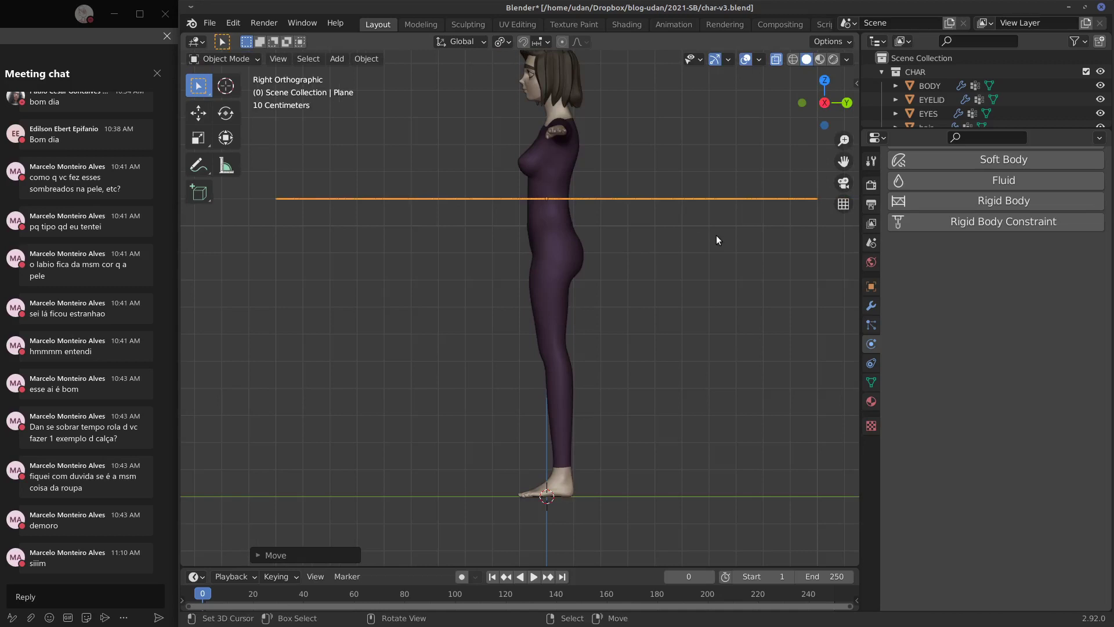
key(Tab)
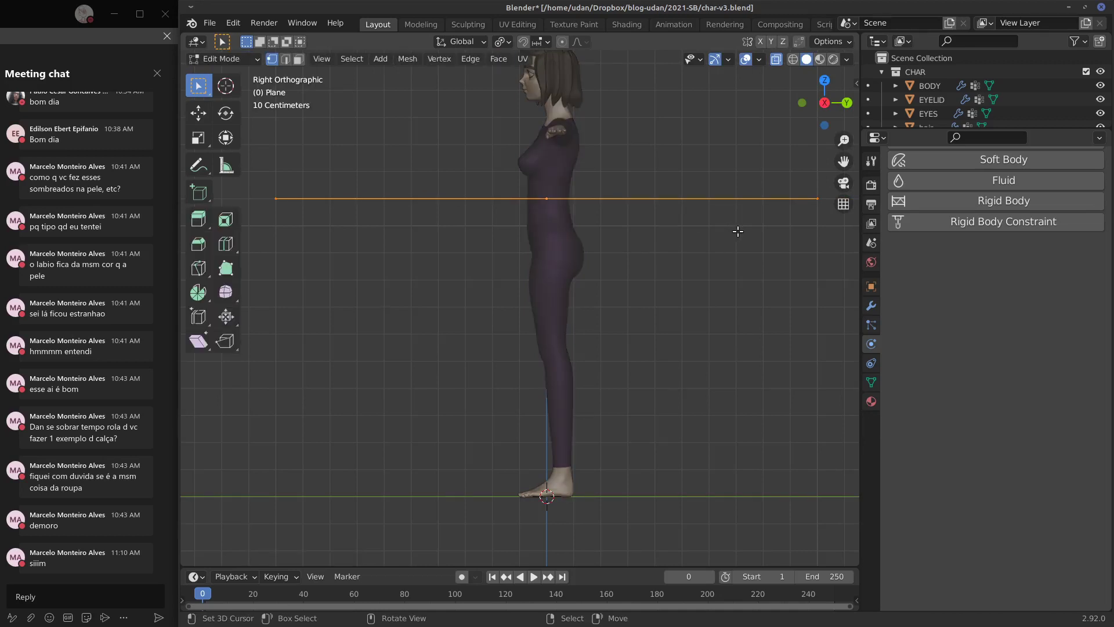
key(r)
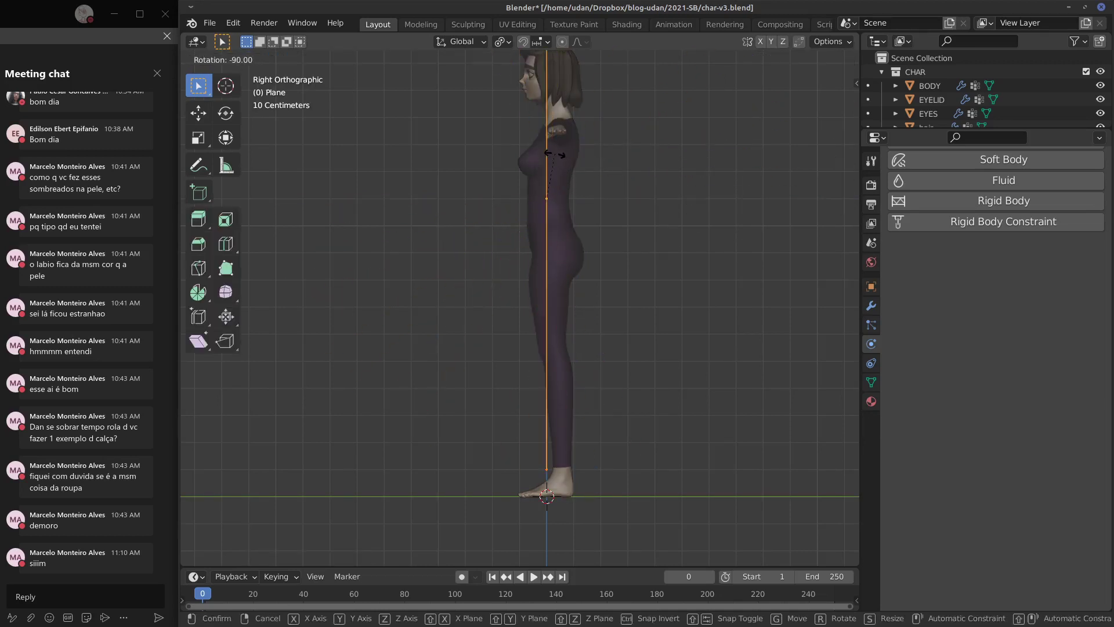
click(554, 154)
key(KP_1)
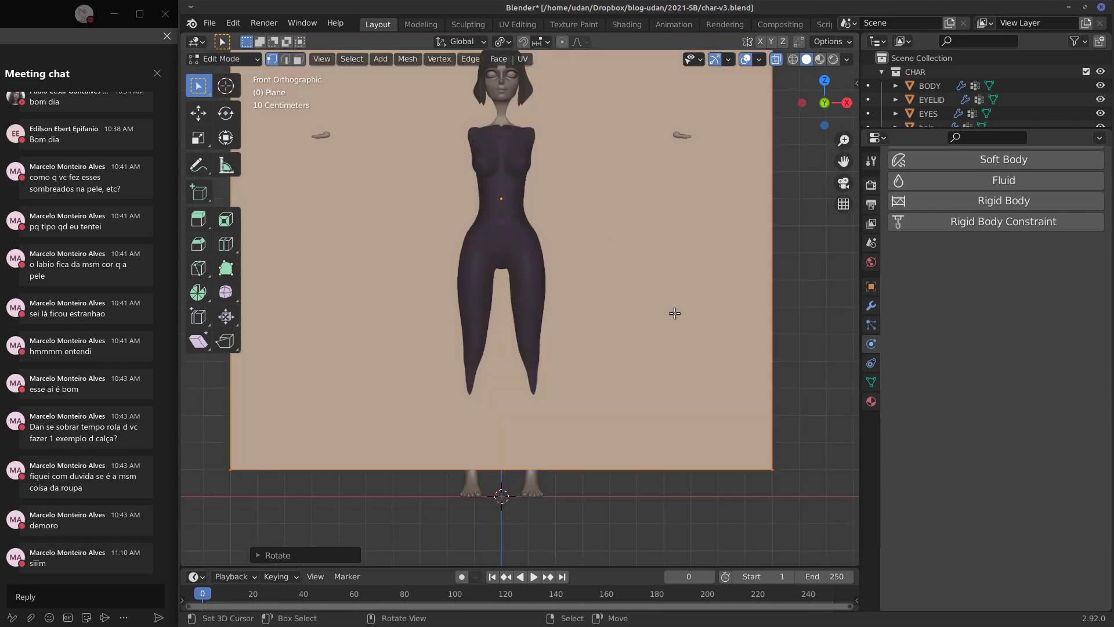
Step: Scale the plane's mesh down to a square slightly wider than the character's torso
shift+middle_drag(736, 290, 787, 312)
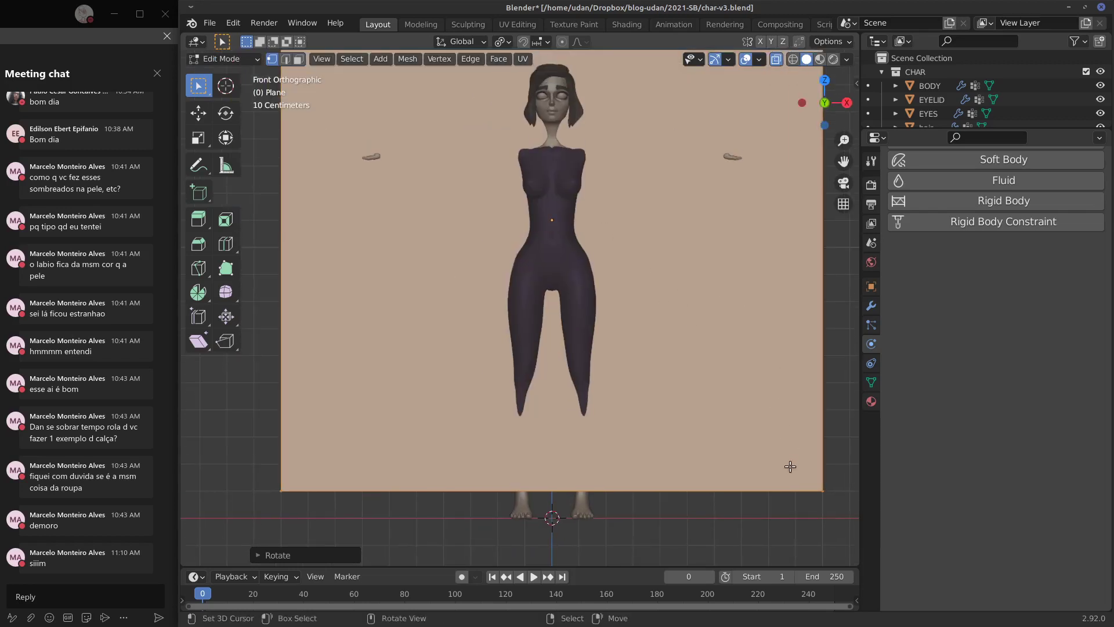
key(s)
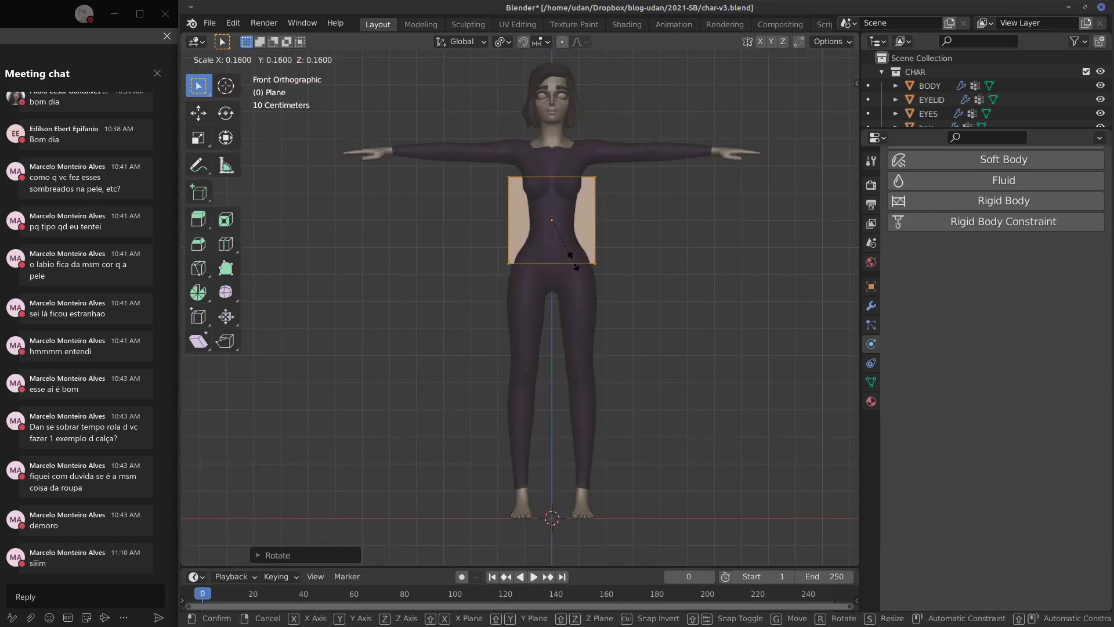
click(547, 226)
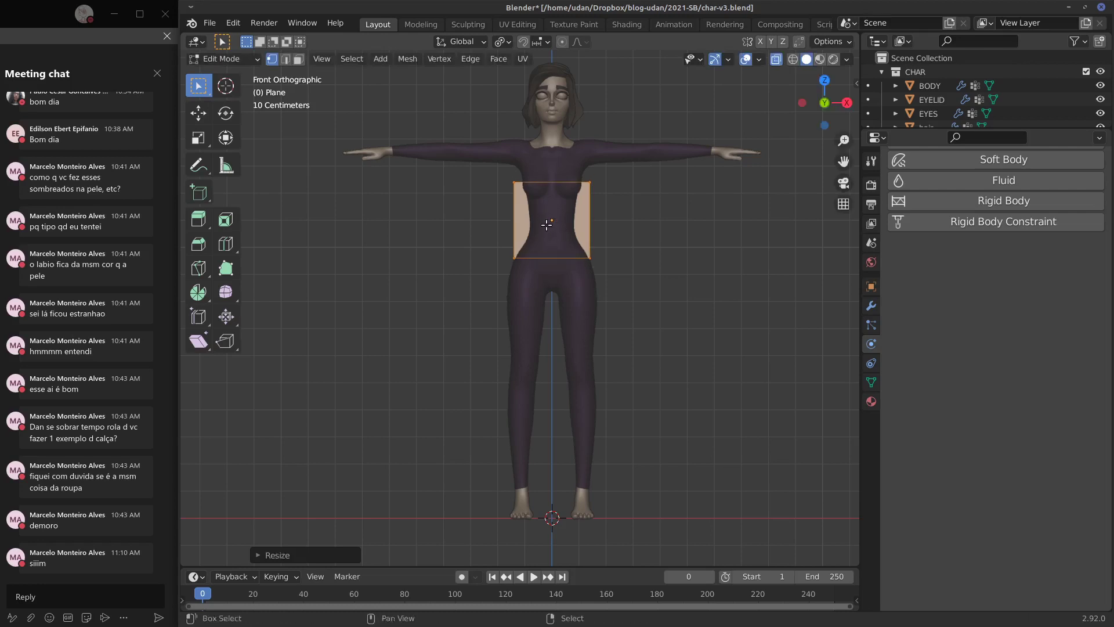
Step: Move the plane's mesh about 0.14 m along X so its inner edge sits on the body's centerline
scroll(586, 273, up, 3)
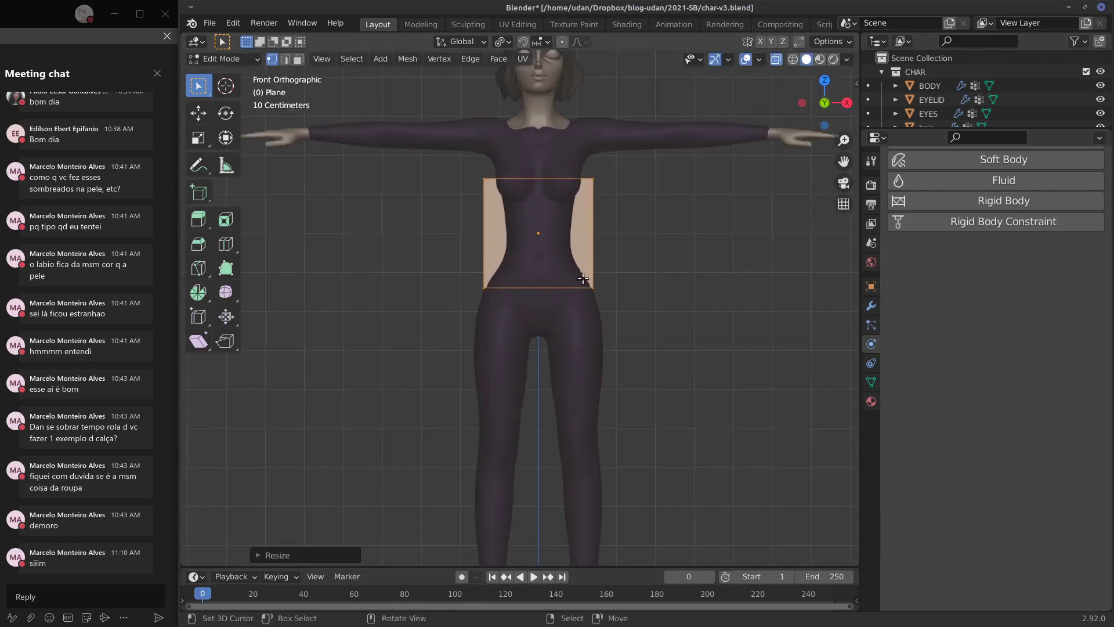
scroll(584, 278, up, 2)
shift+middle_drag(581, 238, 506, 343)
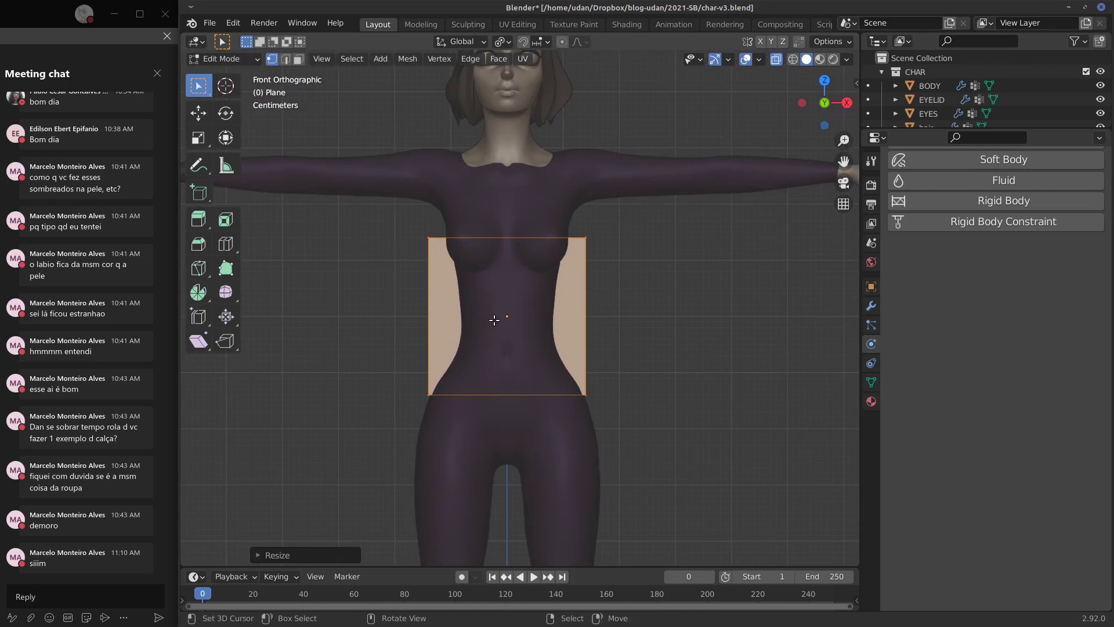
key(g)
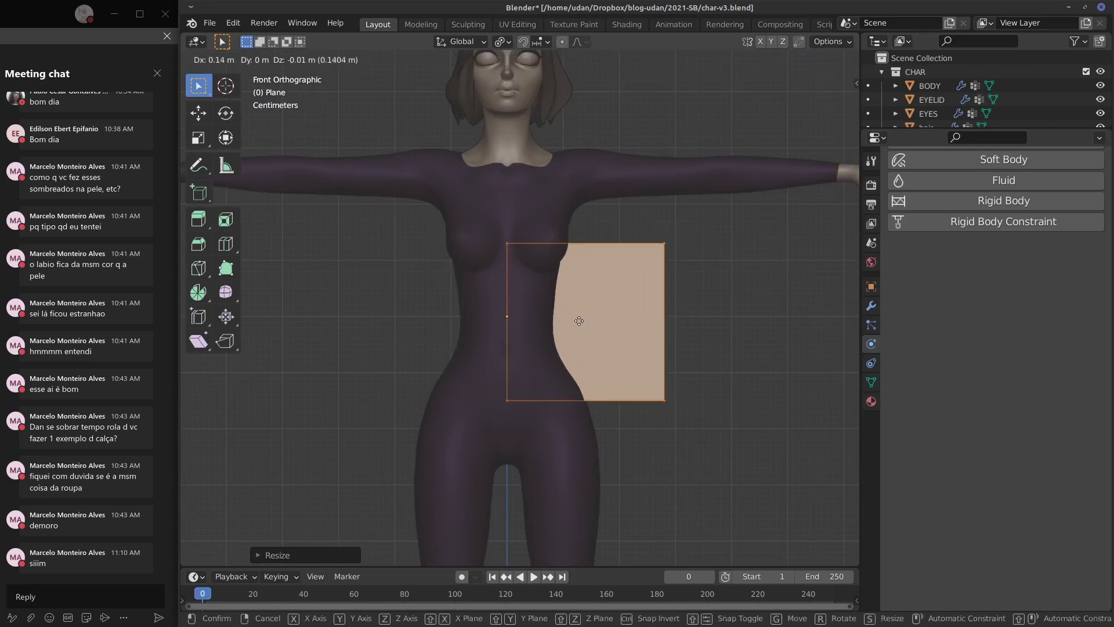
click(580, 319)
Step: Move the plane's two outer vertices about 0.12 m inward along X so the half-panel ends just outside the torso
click(662, 249)
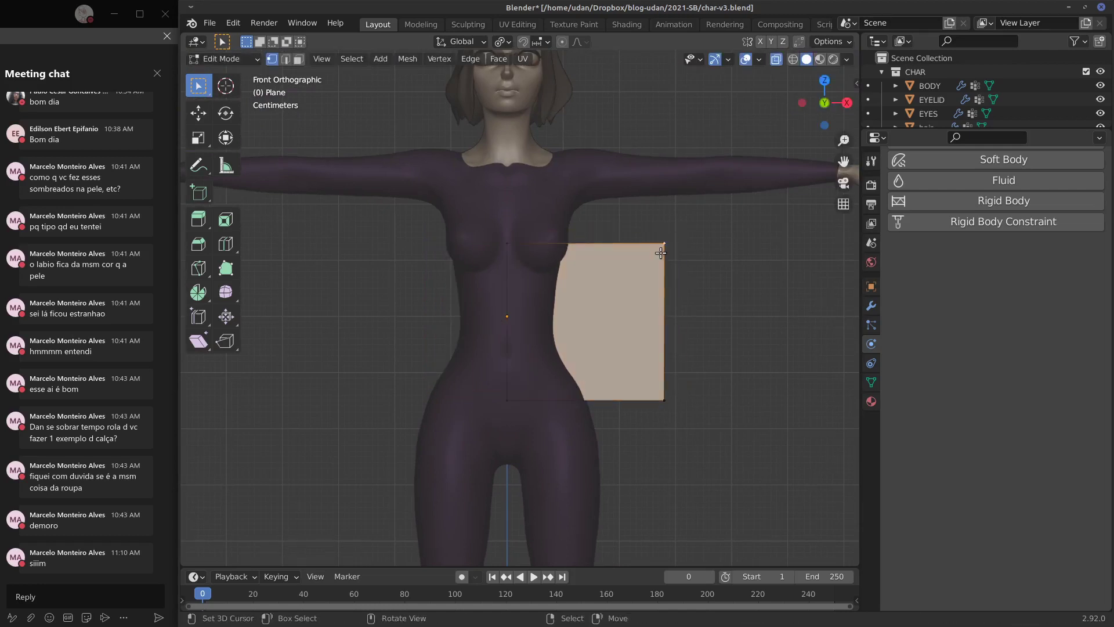
shift+click(674, 397)
key(KP_3)
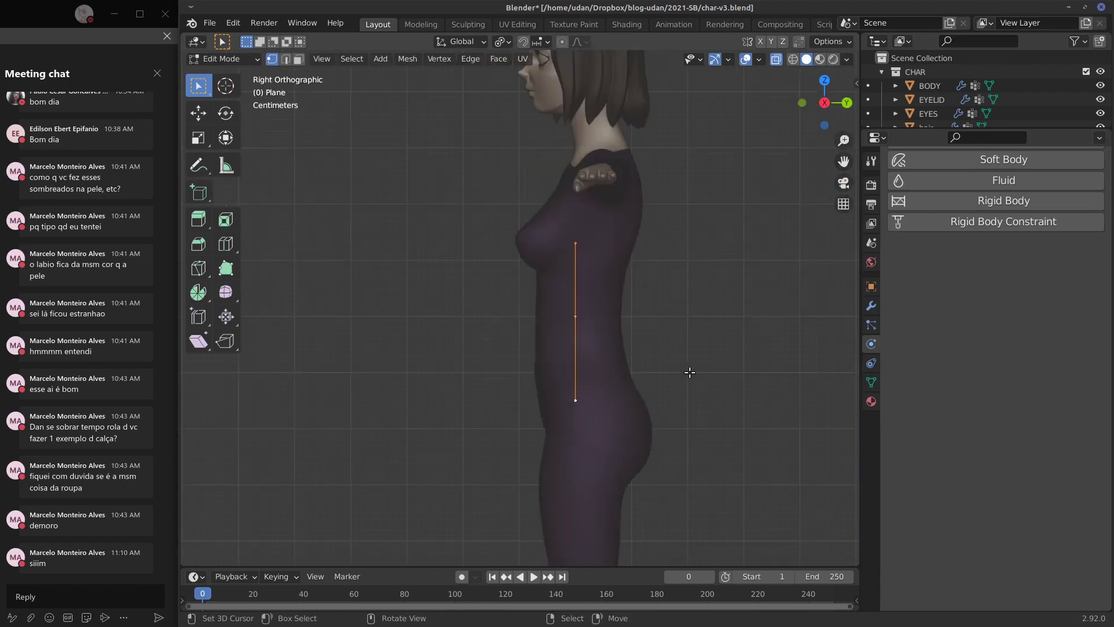
key(KP_1)
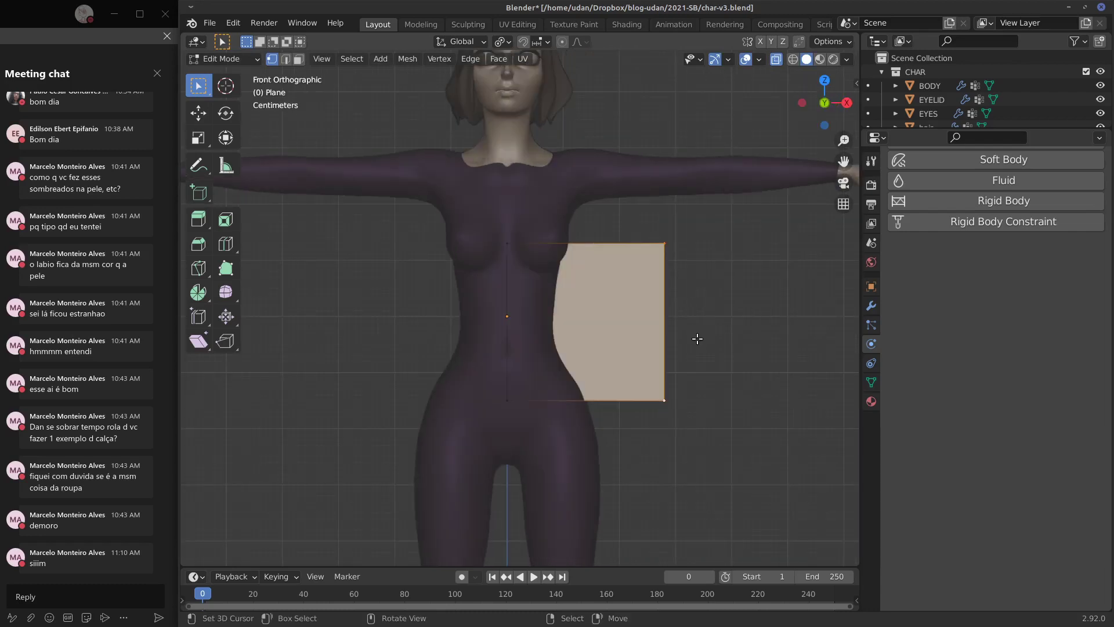
key(g)
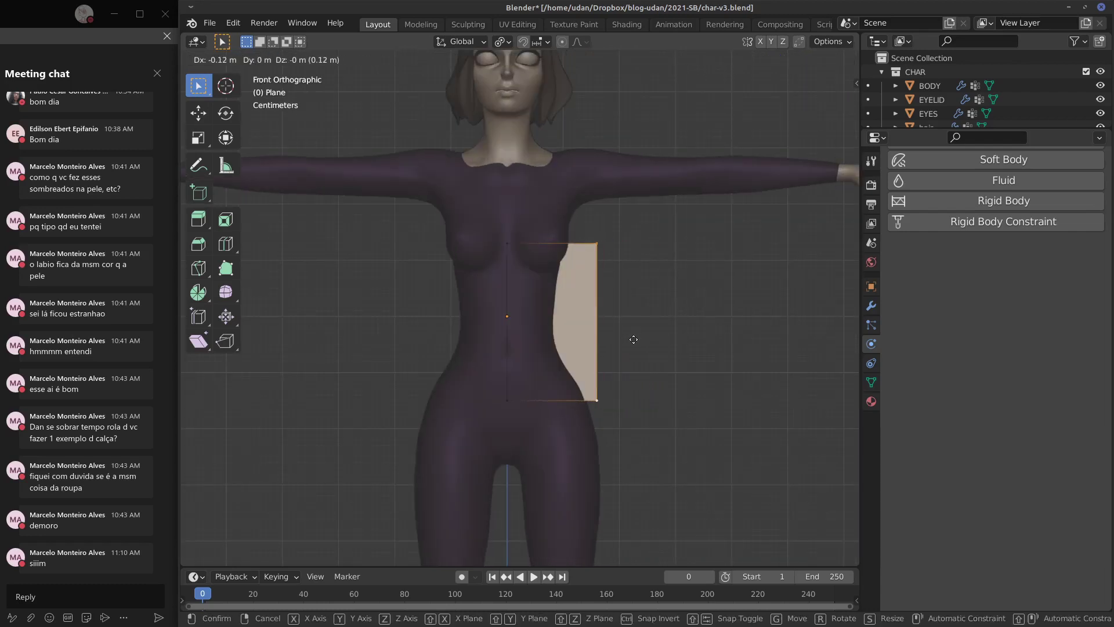
click(632, 339)
Step: Select all of the plane's linked geometry and move it about 0.13 m forward along Y, in front of the body
key(ctrl+l)
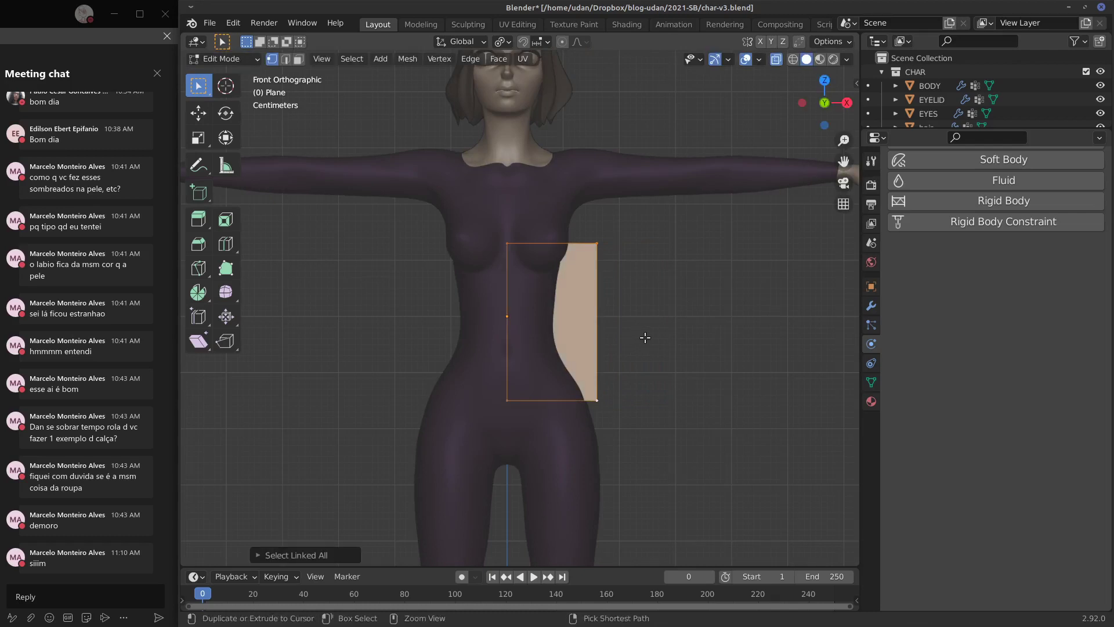
key(KP_3)
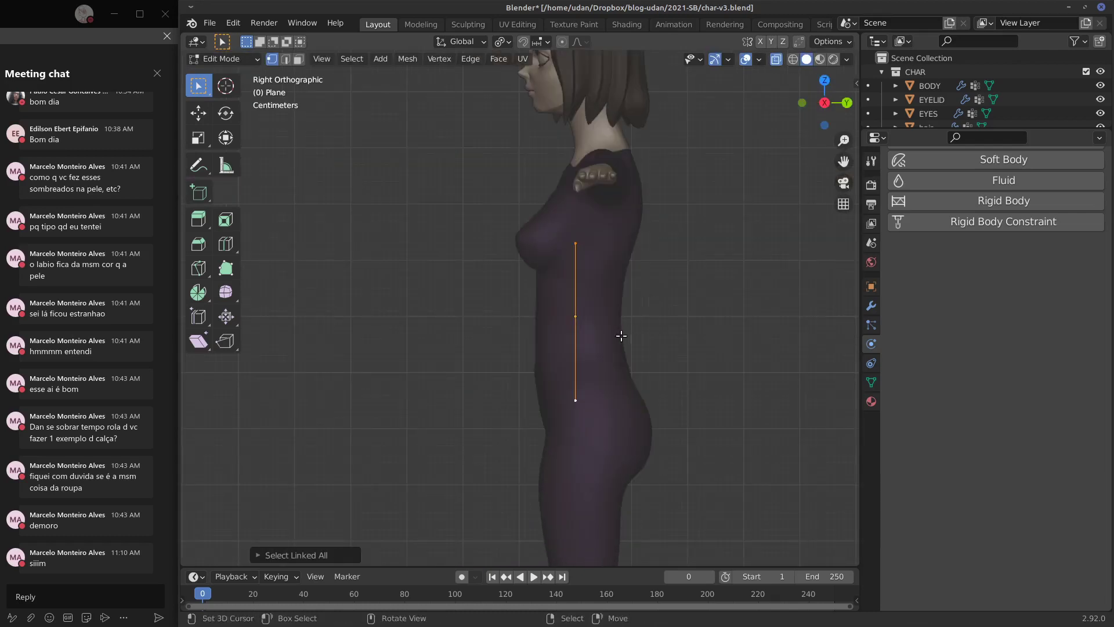
key(g)
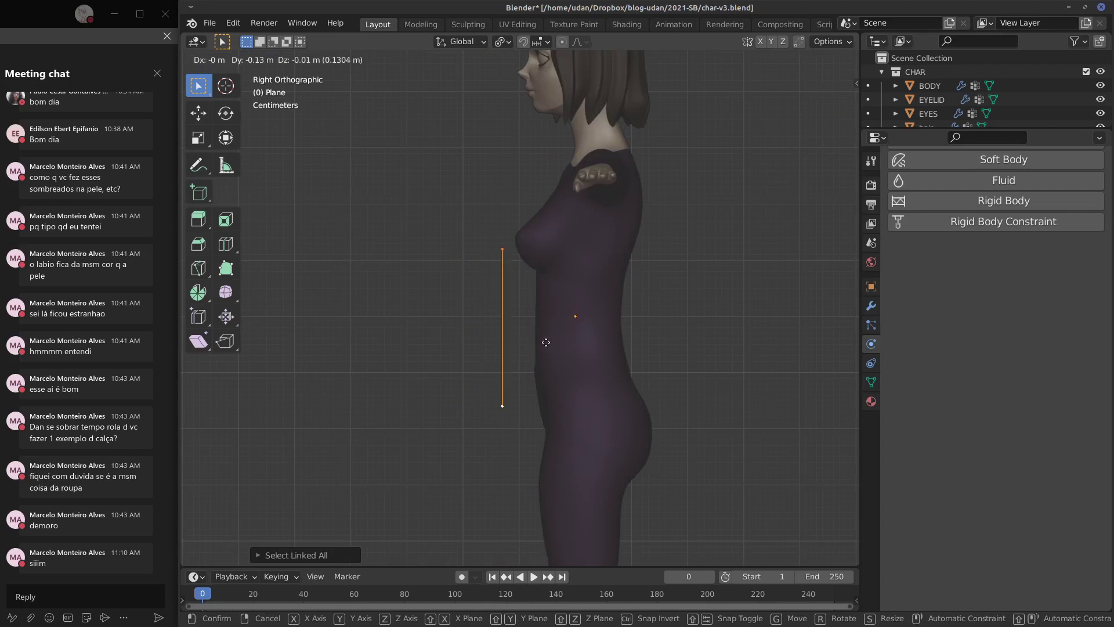
click(549, 339)
Step: Lower the plane's upper edge along Z to waist height, leaving a roughly square panel over the hip
key(KP_1)
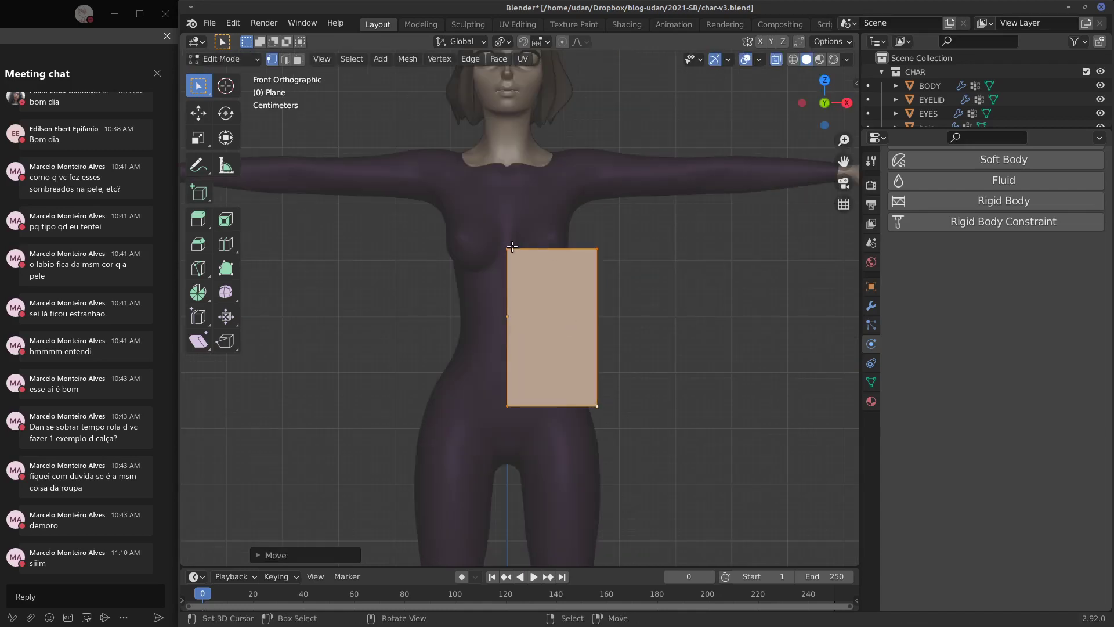
key(g)
key(z)
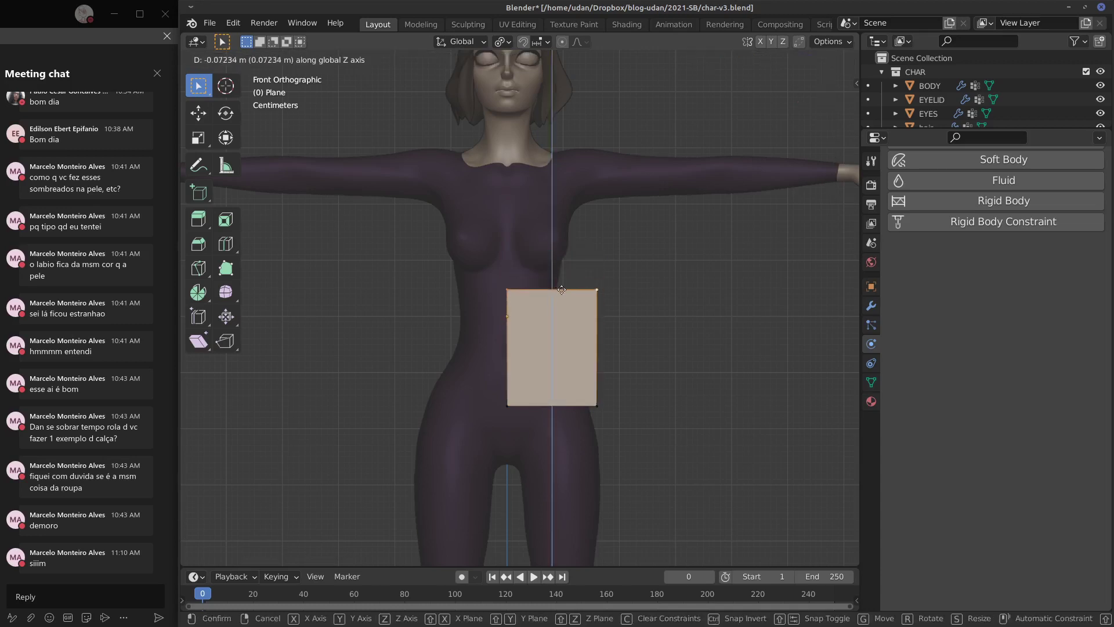
click(560, 316)
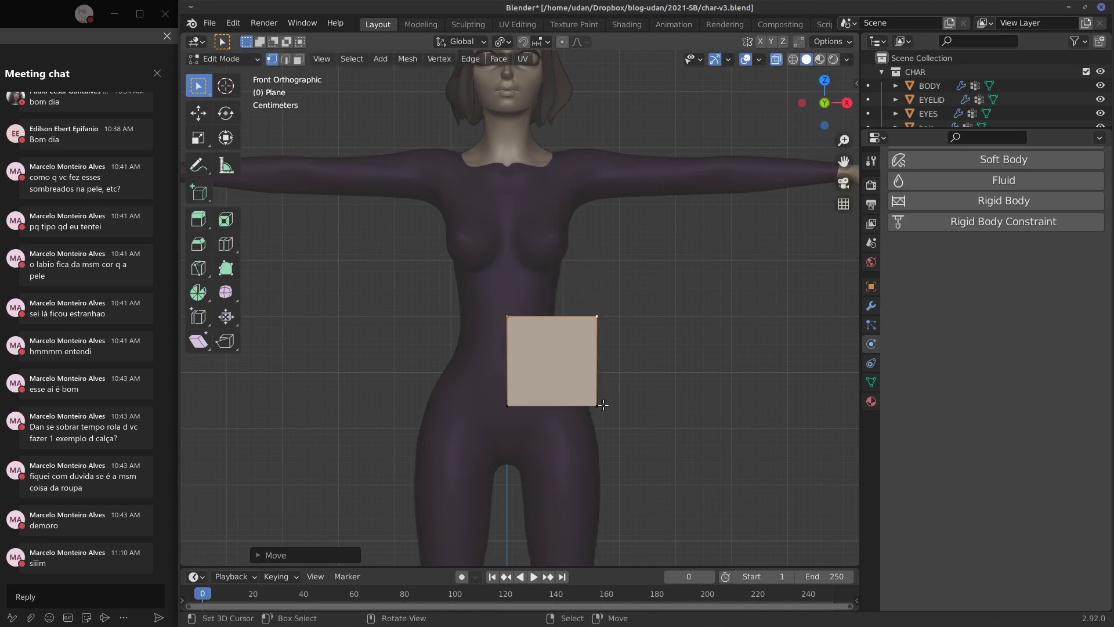
Step: Annotate the half-shirt pattern over the body with the side seam, armhole, shoulder, neckline and a separate sleeve along the arm
mouse_move(607, 401)
mouse_down()
mouse_move(575, 331)
mouse_move(590, 238)
mouse_up()
mouse_move(596, 238)
mouse_down()
mouse_move(598, 224)
mouse_move(642, 224)
mouse_move(653, 136)
mouse_up()
mouse_move(603, 221)
right_down()
mouse_move(644, 215)
mouse_move(666, 140)
mouse_move(659, 172)
right_up()
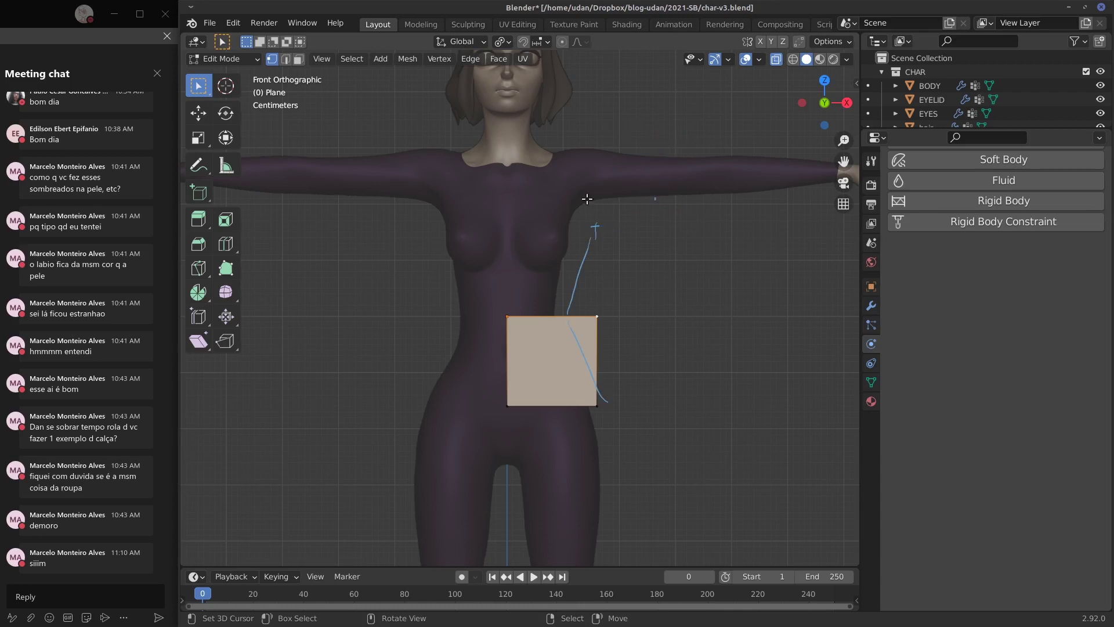
mouse_move(601, 220)
mouse_down()
mouse_move(576, 199)
mouse_move(587, 142)
mouse_move(577, 155)
mouse_move(580, 141)
mouse_move(547, 137)
mouse_move(547, 169)
mouse_move(507, 189)
mouse_up()
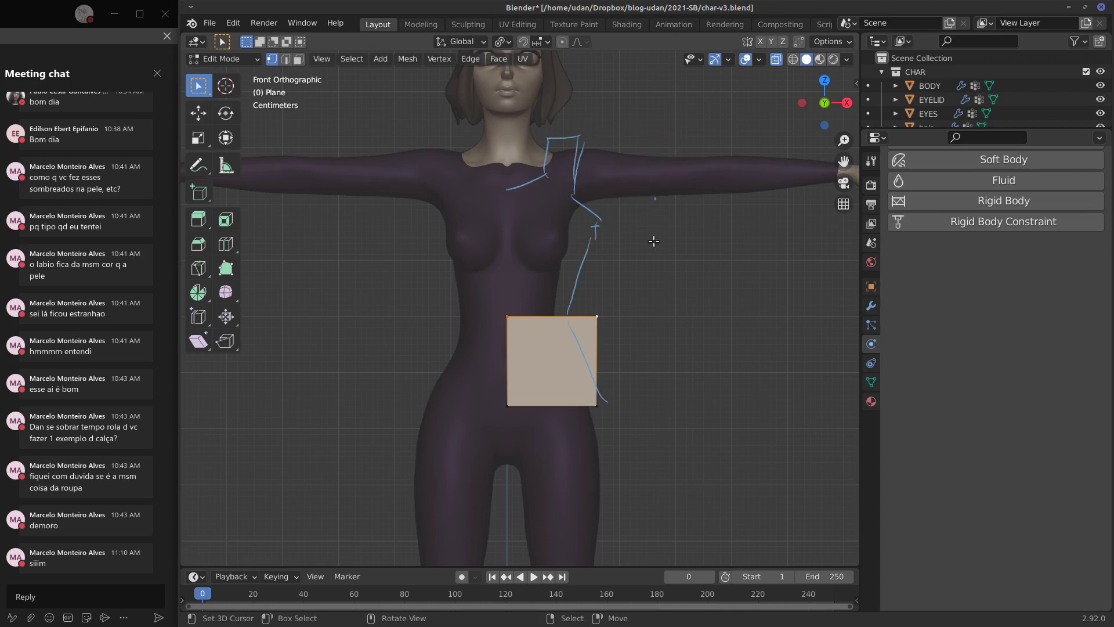
mouse_move(593, 143)
mouse_down()
mouse_move(589, 190)
mouse_move(613, 216)
mouse_move(785, 141)
mouse_move(805, 145)
mouse_up()
drag(598, 216, 792, 205)
drag(807, 142, 805, 206)
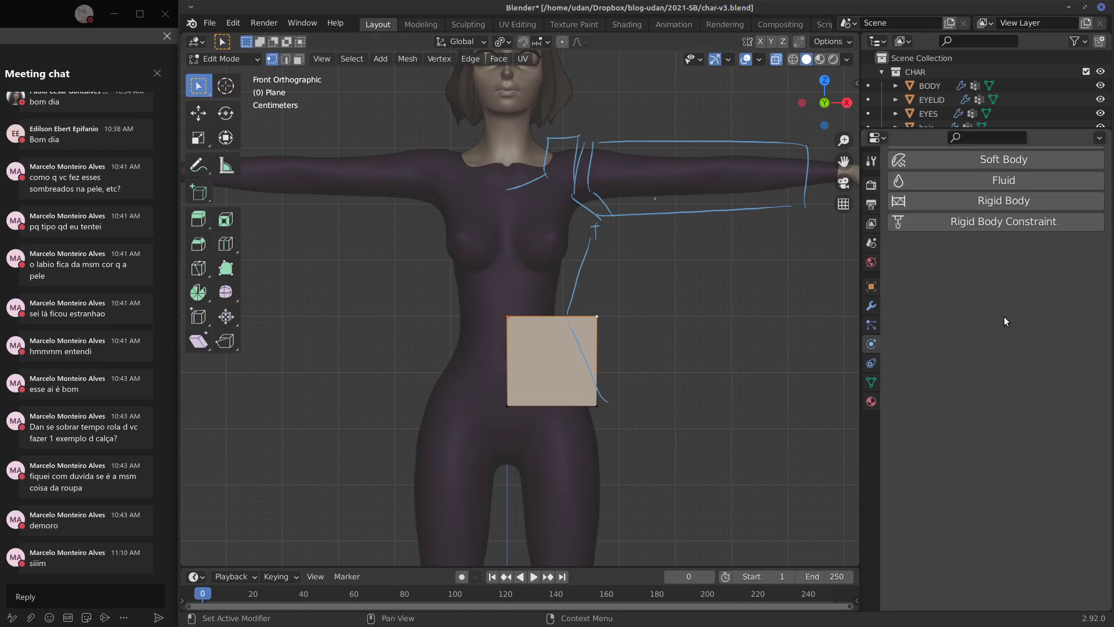
Step: Erase the annotated shirt and sleeve outline from the front view
scroll(1005, 321, up, 5)
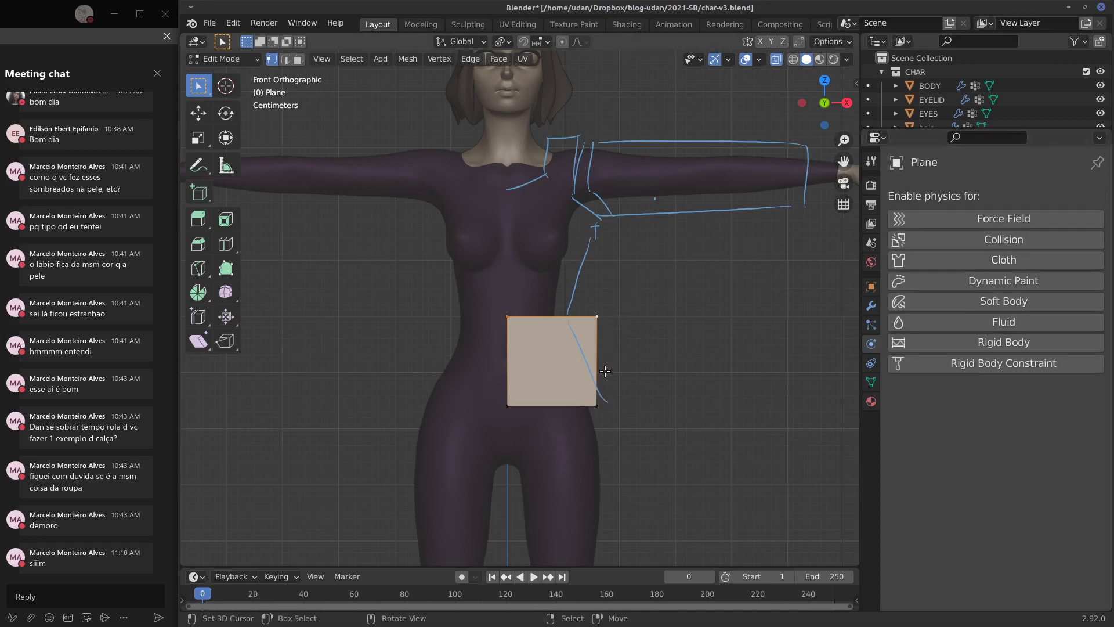
key(s)
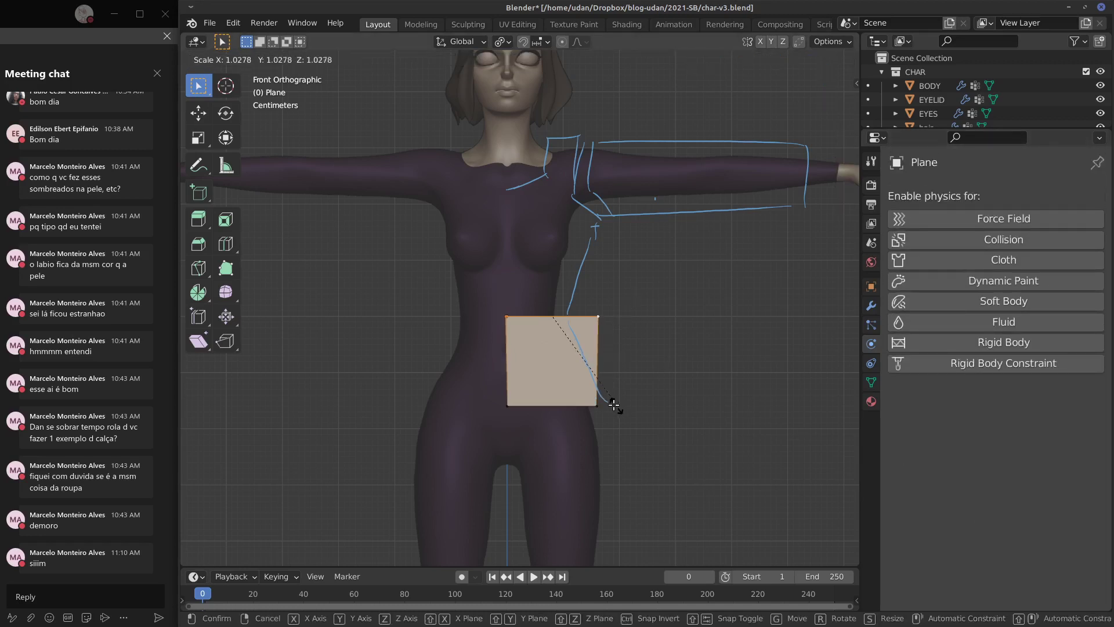
click(614, 405)
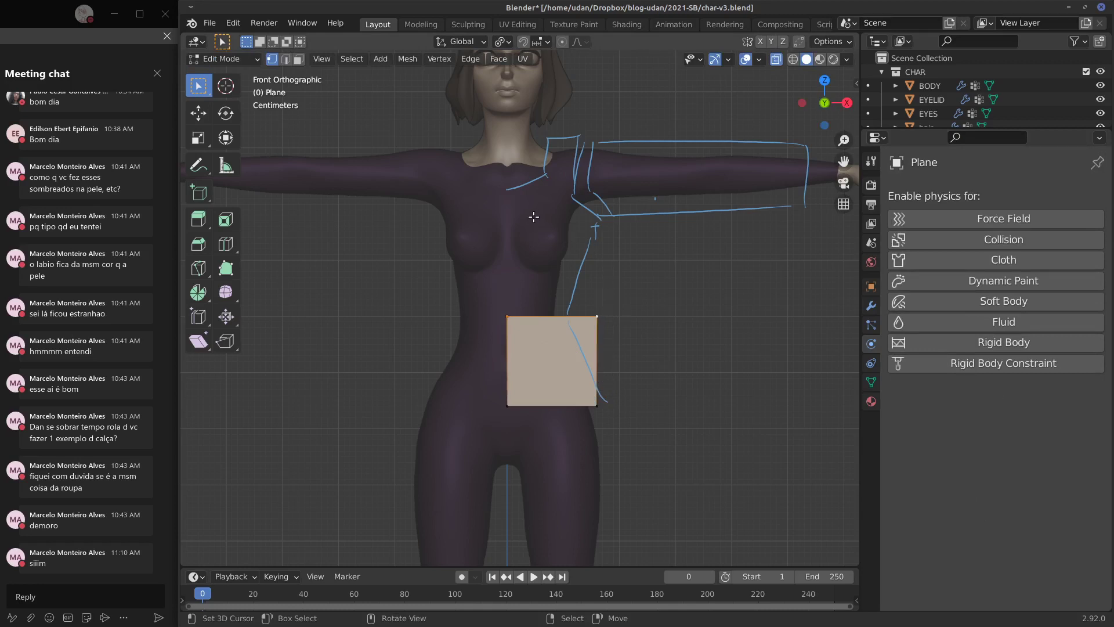
mouse_move(511, 212)
right_down()
mouse_move(500, 219)
mouse_move(543, 179)
right_up()
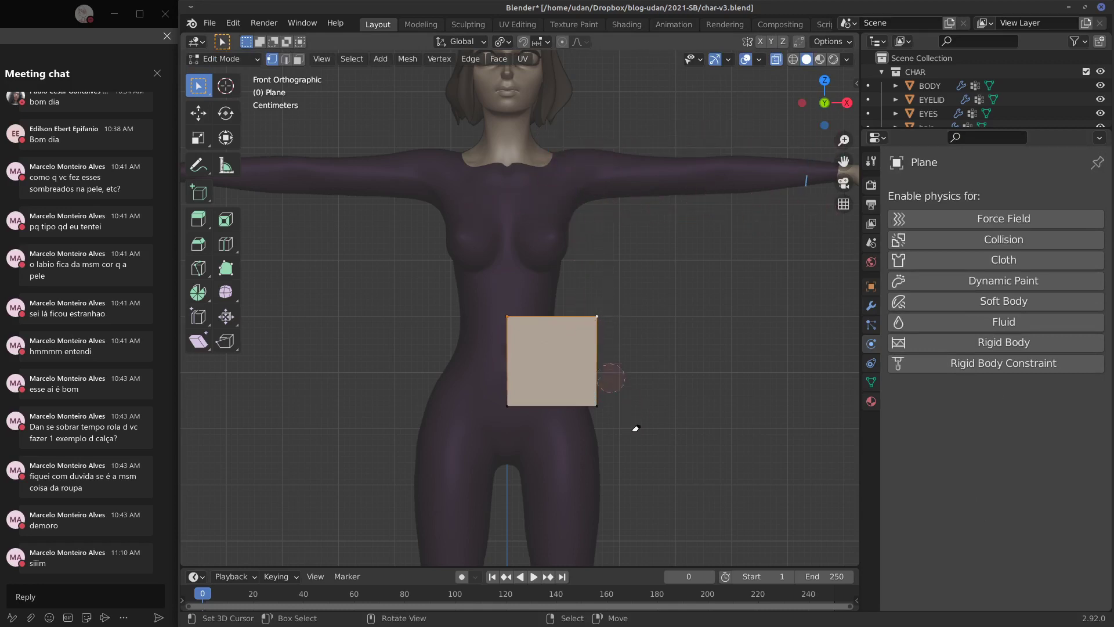
Step: Move the panel's upper outer vertex about 0.03 m inward along X to taper the side toward the waist
click(596, 312)
key(g)
key(x)
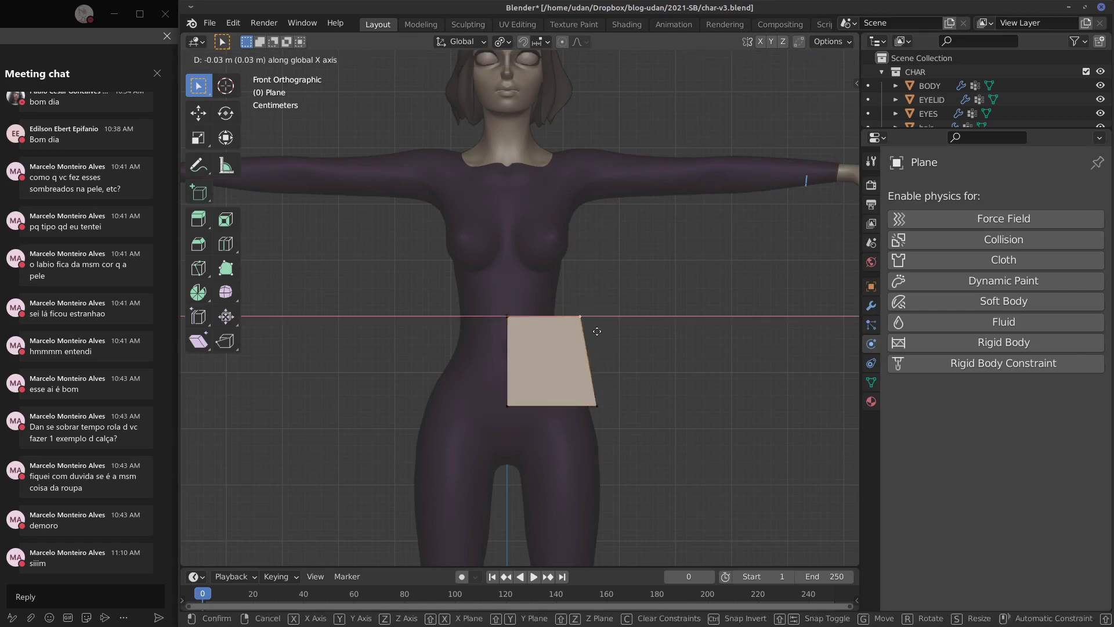
click(597, 332)
Step: Move the panel's slanted outer edge about 0.02 m outward along X, away from the body
shift+click(597, 405)
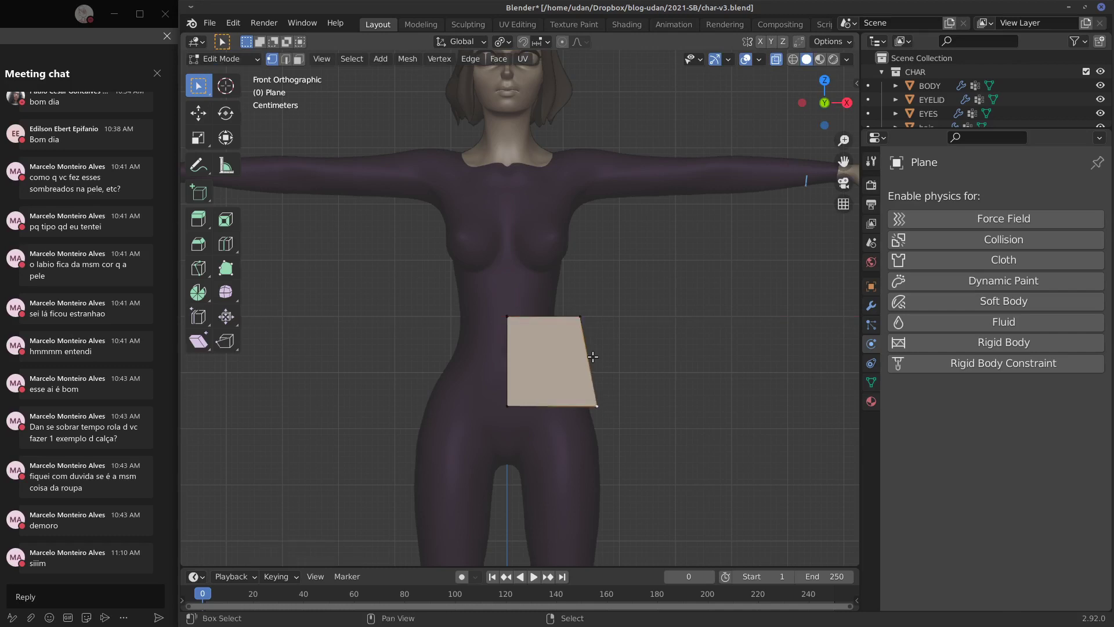
key(g)
key(x)
click(597, 370)
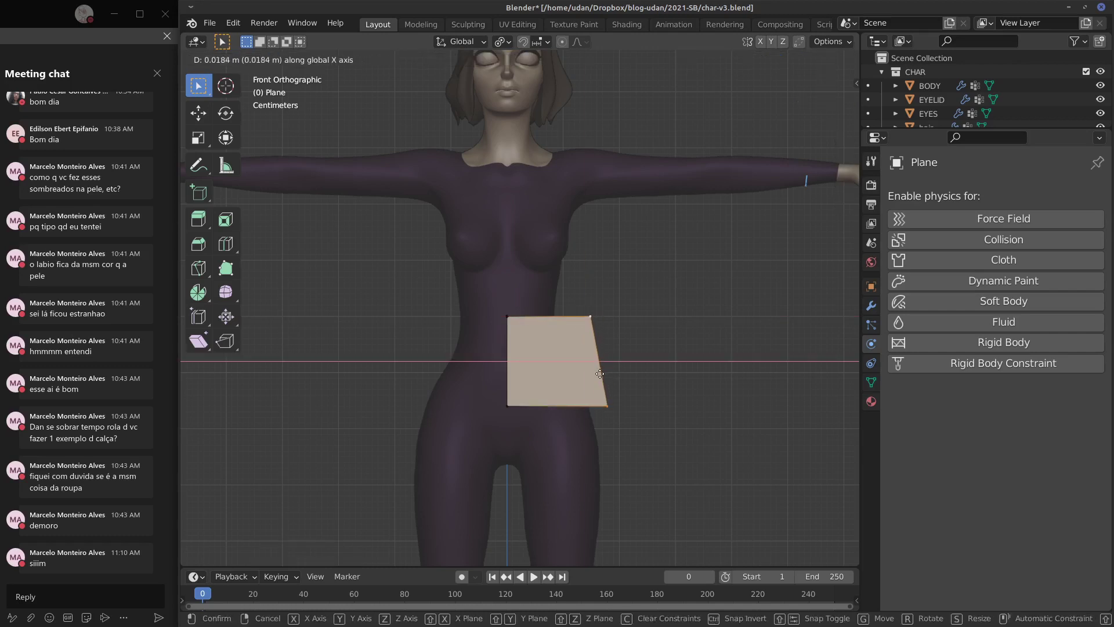
Step: Check the panel's clearance from the side, and annotate a curved line just above its upper edge in front view
middle_drag(597, 370, 502, 368)
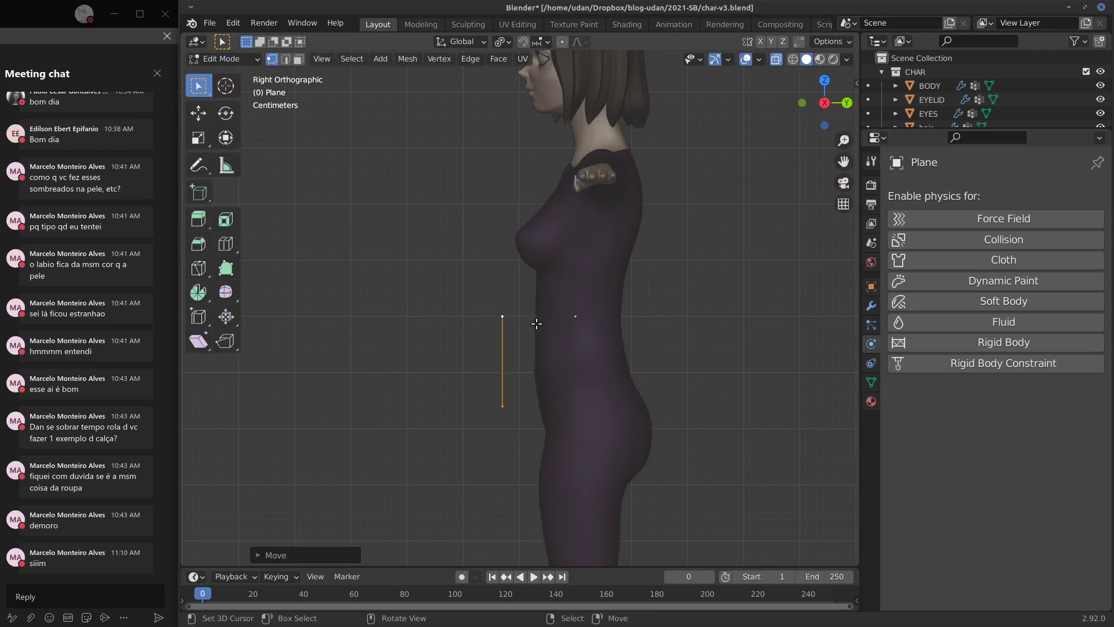
alt+middle_drag(554, 315, 580, 311)
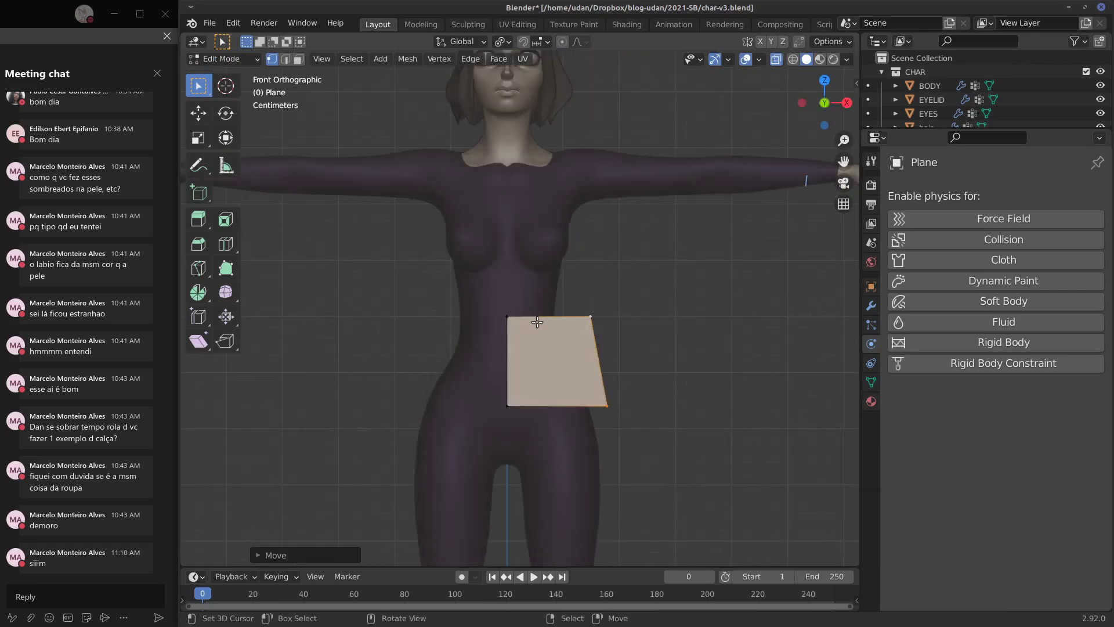
key(d)
drag(522, 304, 575, 290)
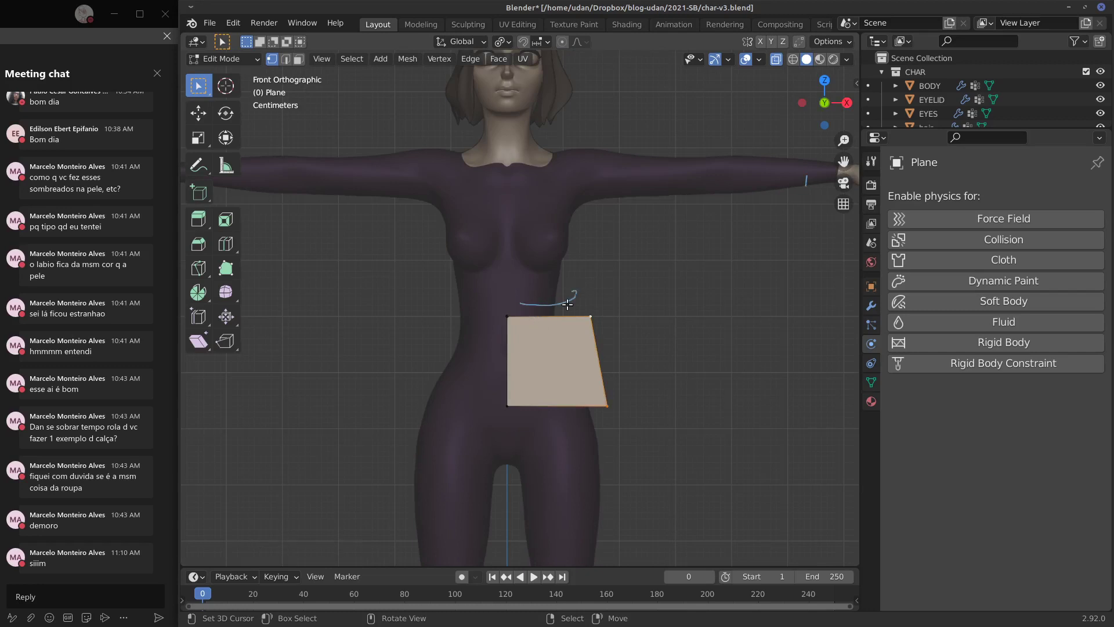
Step: Adjust the plane's outer edge along the X axis so it sits slightly beyond the character's waist
right_drag(527, 304, 587, 292)
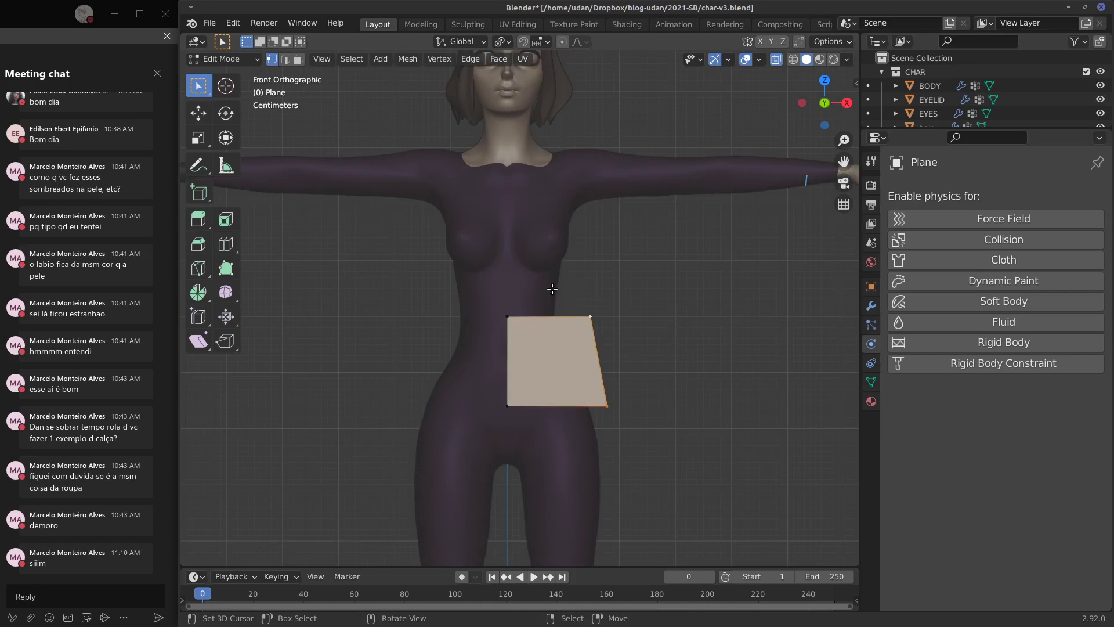
right_click(592, 320)
shift+right_click(601, 391)
key(g)
key(x)
click(630, 355)
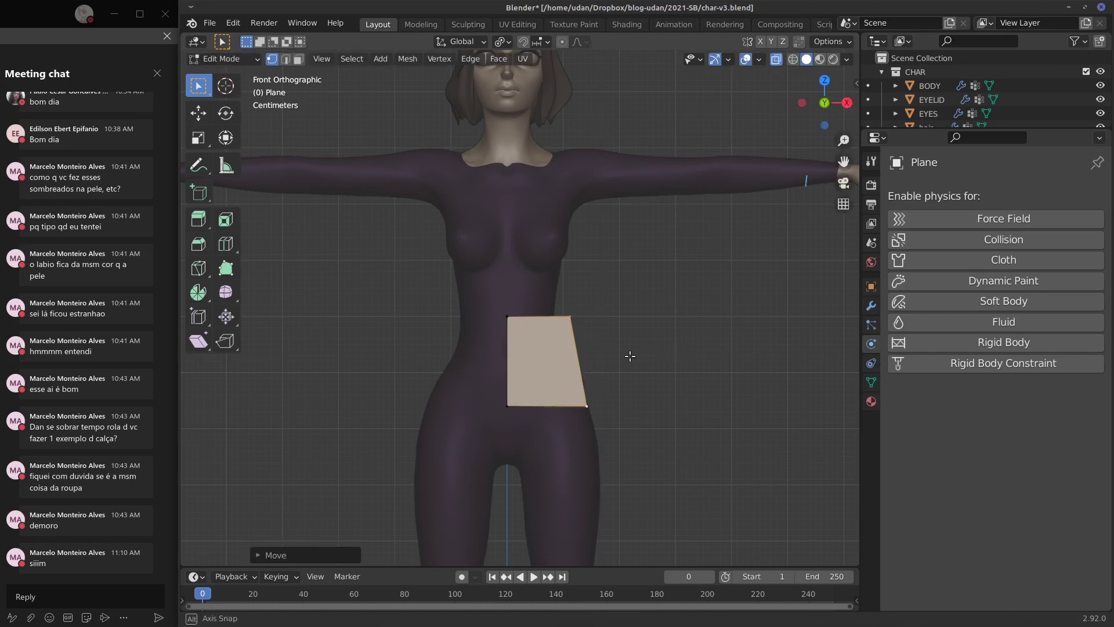
middle_drag(630, 356, 505, 361)
key(KP_1)
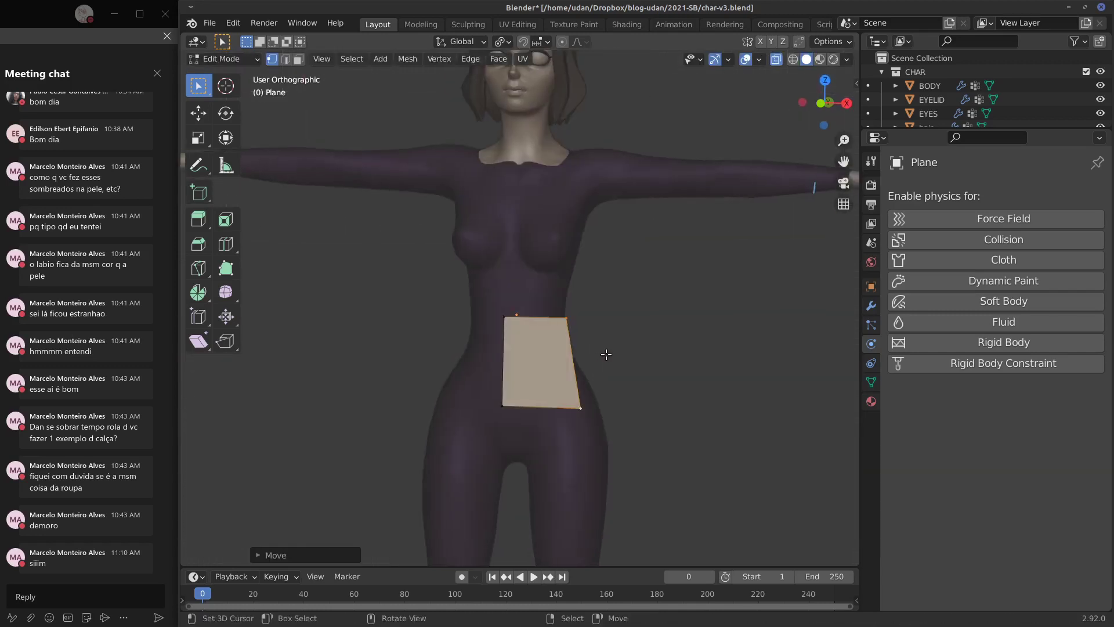
key(g)
key(x)
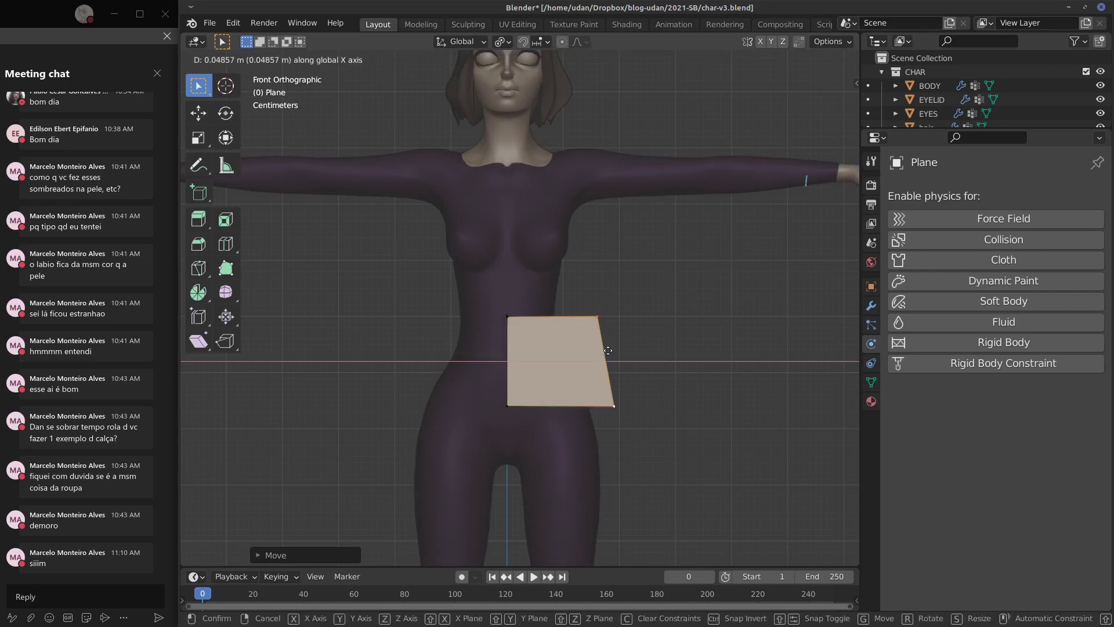
click(523, 361)
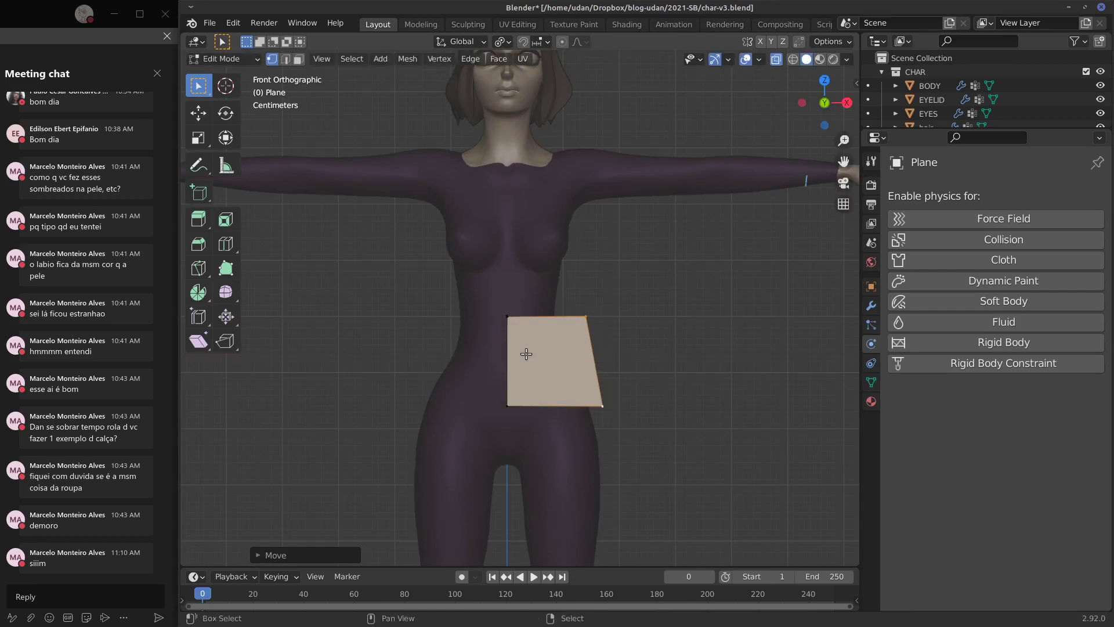
Step: Sketch annotation strokes in front of the chest in the side view and erase them
key(KP_3)
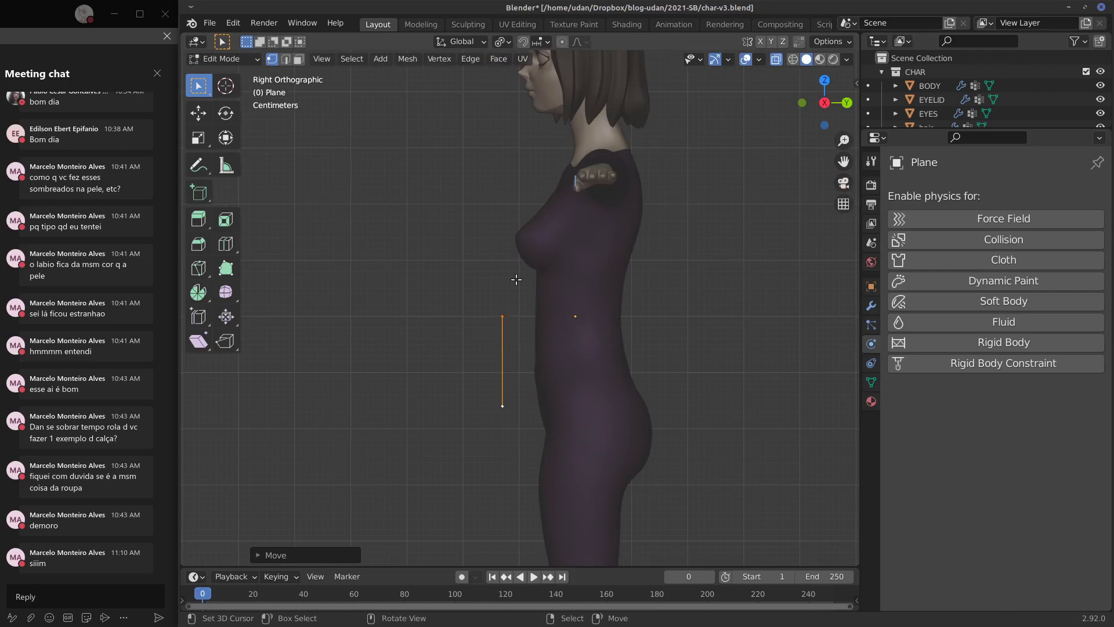
mouse_move(510, 173)
mouse_down()
mouse_move(495, 294)
mouse_move(508, 291)
mouse_up()
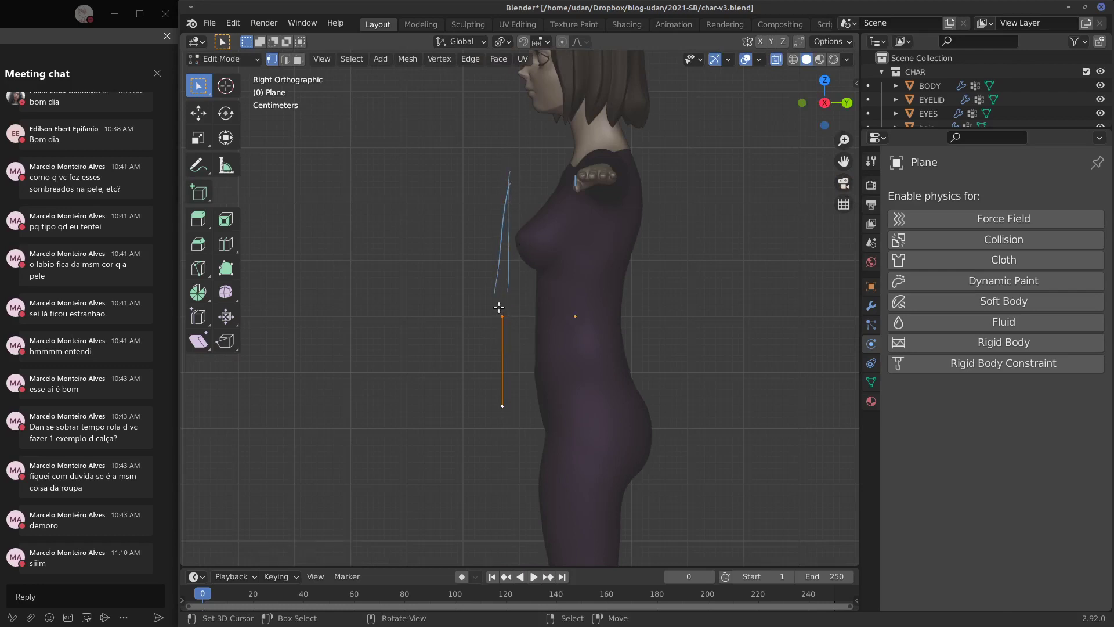
mouse_move(507, 192)
ctrl+mouse_down()
mouse_move(514, 185)
mouse_move(502, 236)
ctrl+mouse_up()
mouse_move(529, 188)
mouse_down()
mouse_move(492, 254)
mouse_move(500, 321)
mouse_up()
right_drag(499, 277, 524, 204)
drag(542, 167, 524, 201)
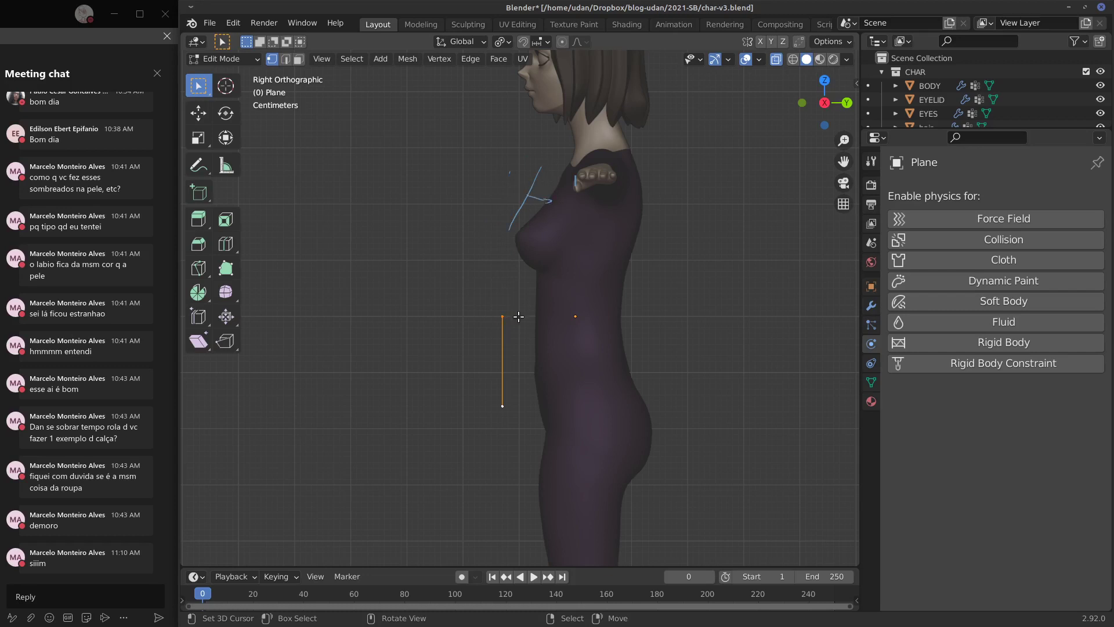
drag(539, 334, 525, 356)
mouse_move(530, 356)
right_down()
mouse_move(538, 200)
mouse_move(516, 209)
mouse_move(525, 314)
mouse_move(576, 306)
right_up()
Step: Extrude the plane's top edge upward twice in front view, by about 0.14 m and 0.11 m
key(KP_1)
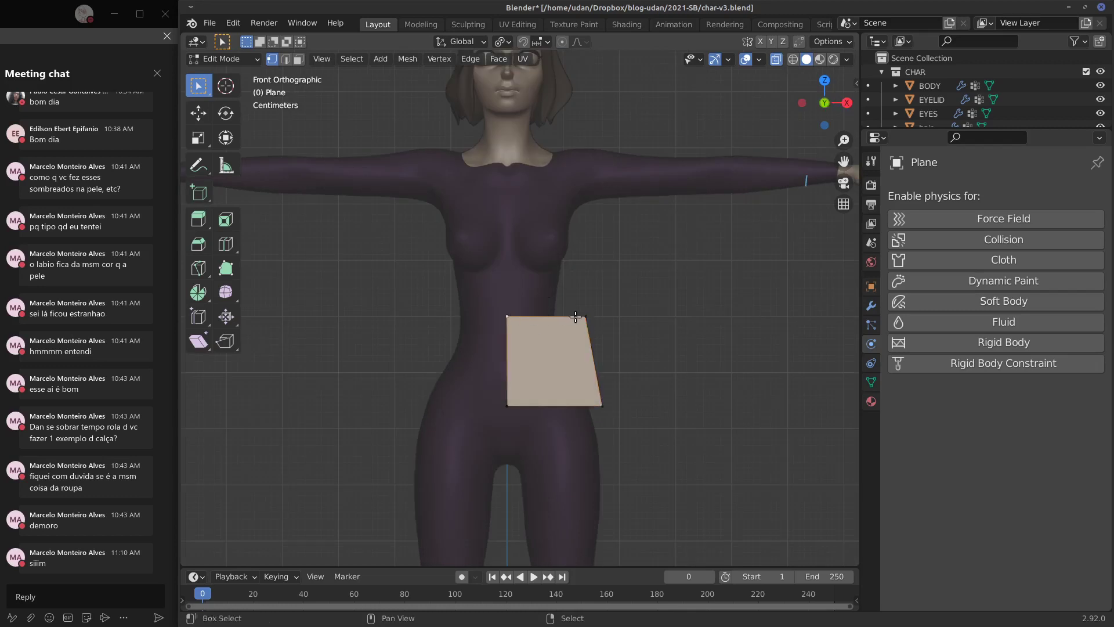
key(e)
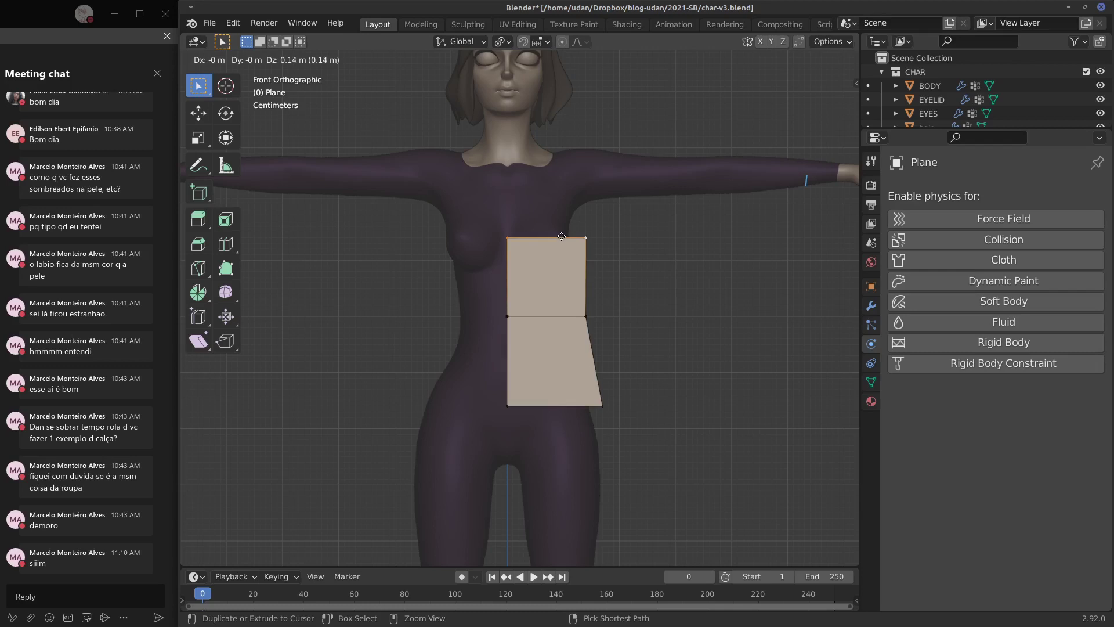
click(561, 237)
key(KP_3)
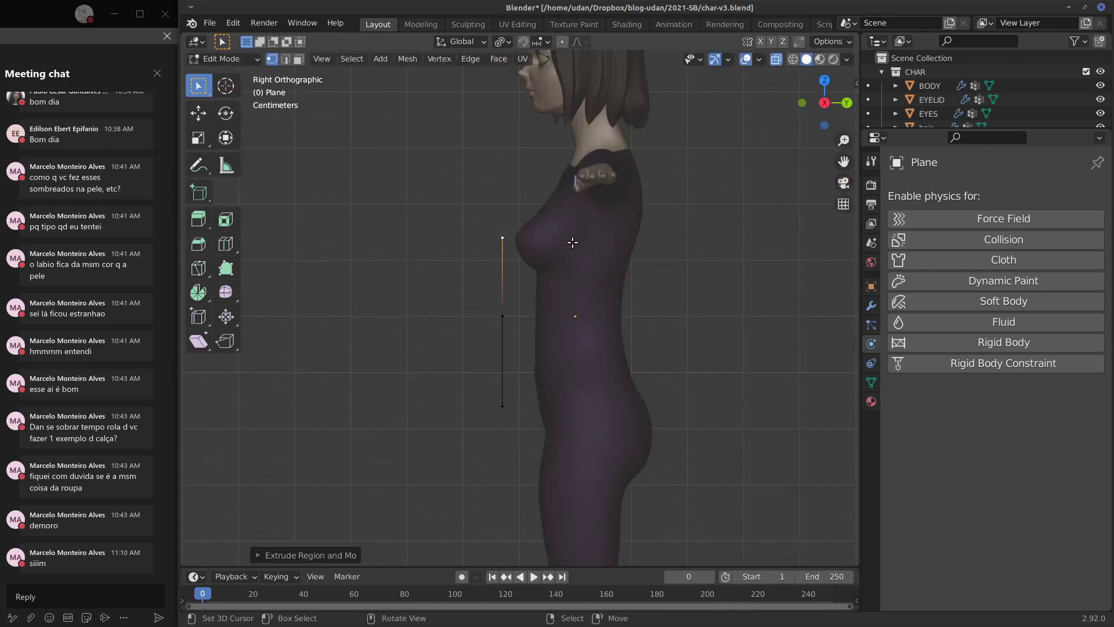
key(KP_1)
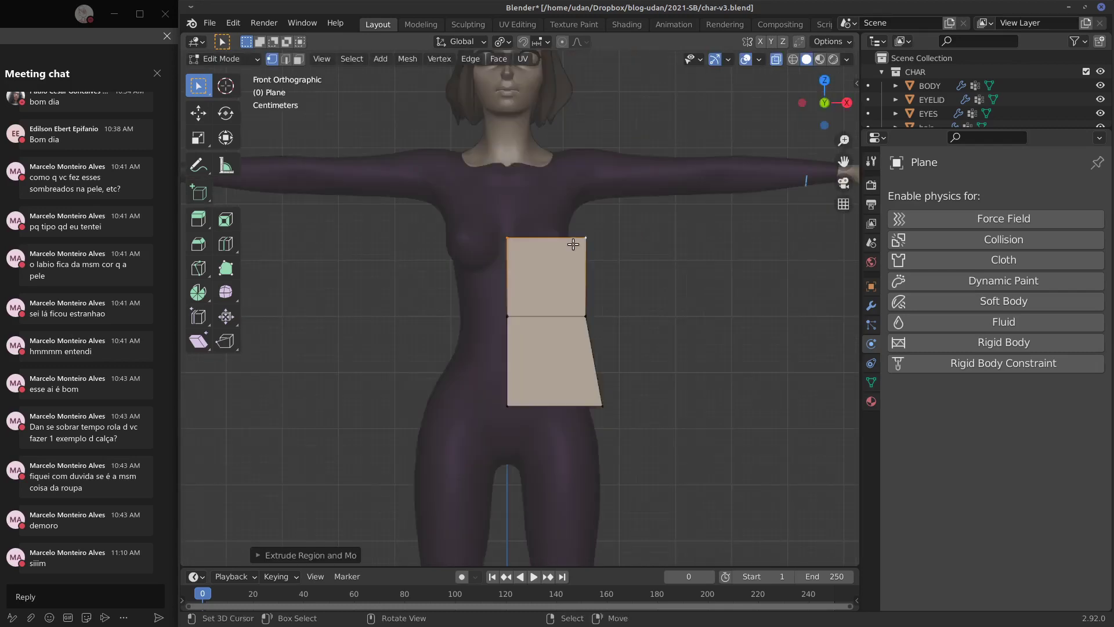
key(e)
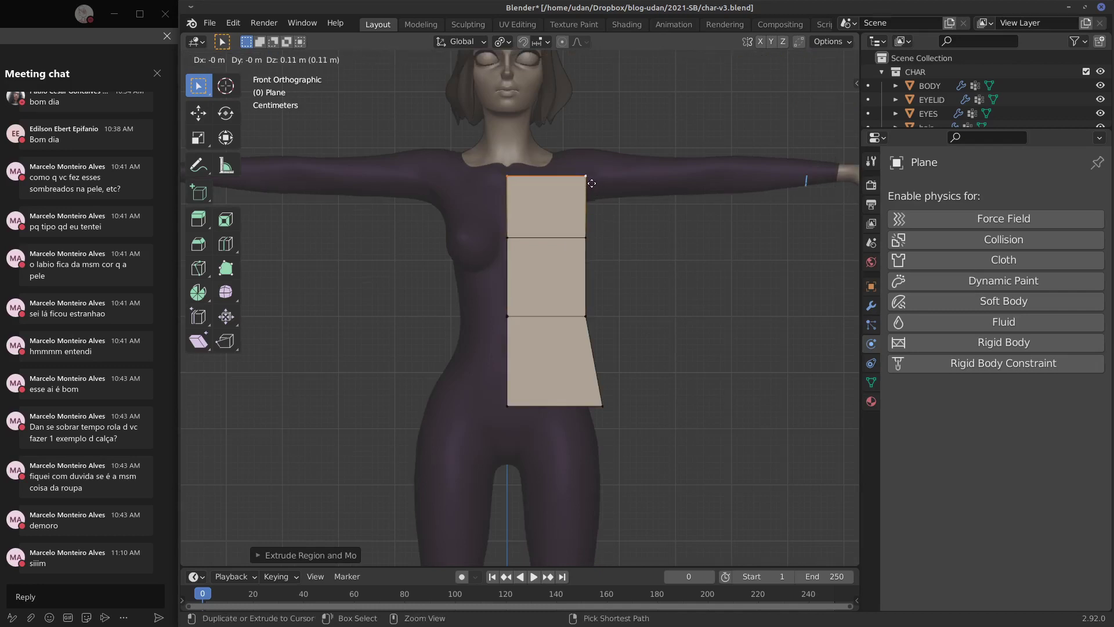
click(591, 181)
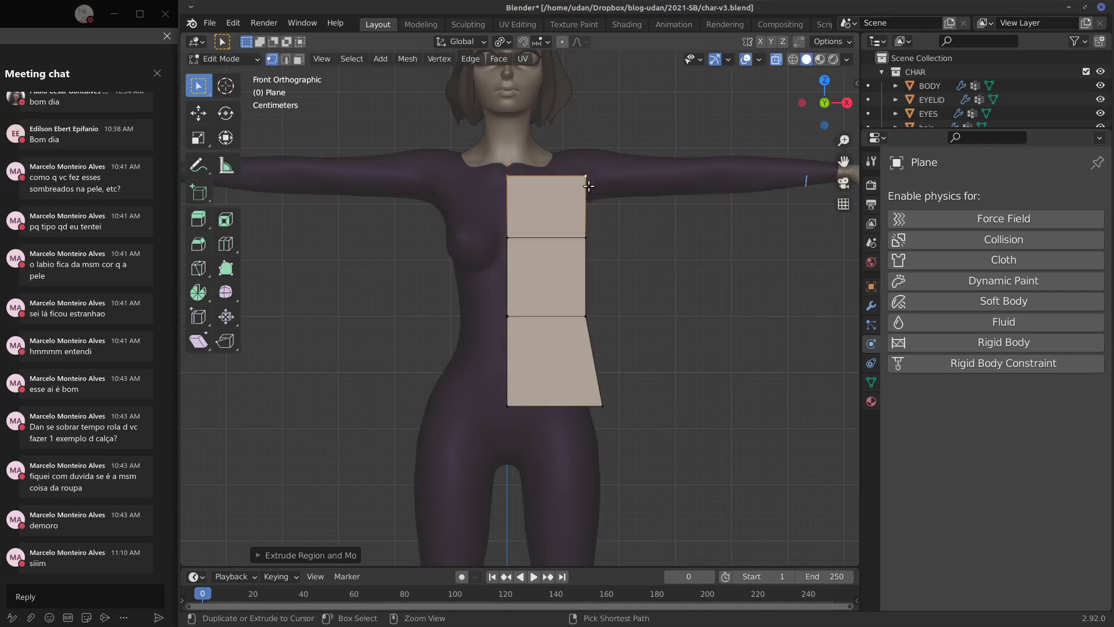
Step: Sketch annotation circles and crossing subdivision lines over the three stacked faces and erase them
drag(522, 335, 518, 382)
mouse_move(546, 248)
mouse_down()
mouse_move(540, 299)
mouse_move(547, 250)
mouse_up()
drag(545, 182, 551, 240)
right_drag(551, 240, 611, 180)
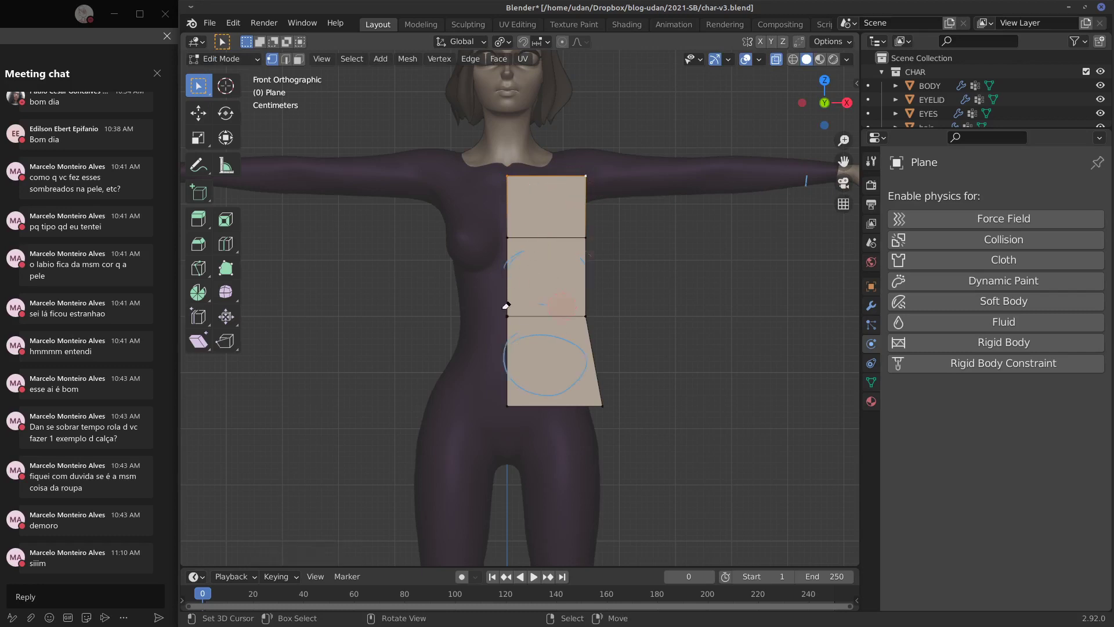
drag(546, 177, 546, 422)
drag(470, 210, 630, 204)
drag(474, 272, 629, 278)
drag(459, 360, 642, 363)
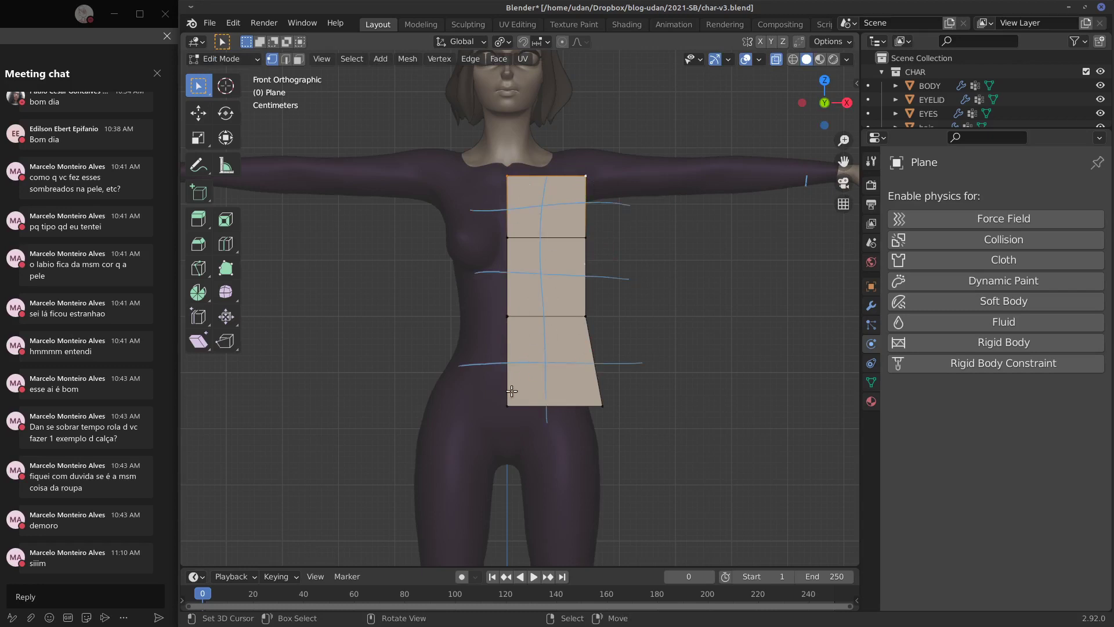
mouse_move(510, 385)
right_down()
mouse_move(541, 389)
mouse_move(579, 303)
mouse_move(542, 278)
mouse_move(504, 200)
right_up()
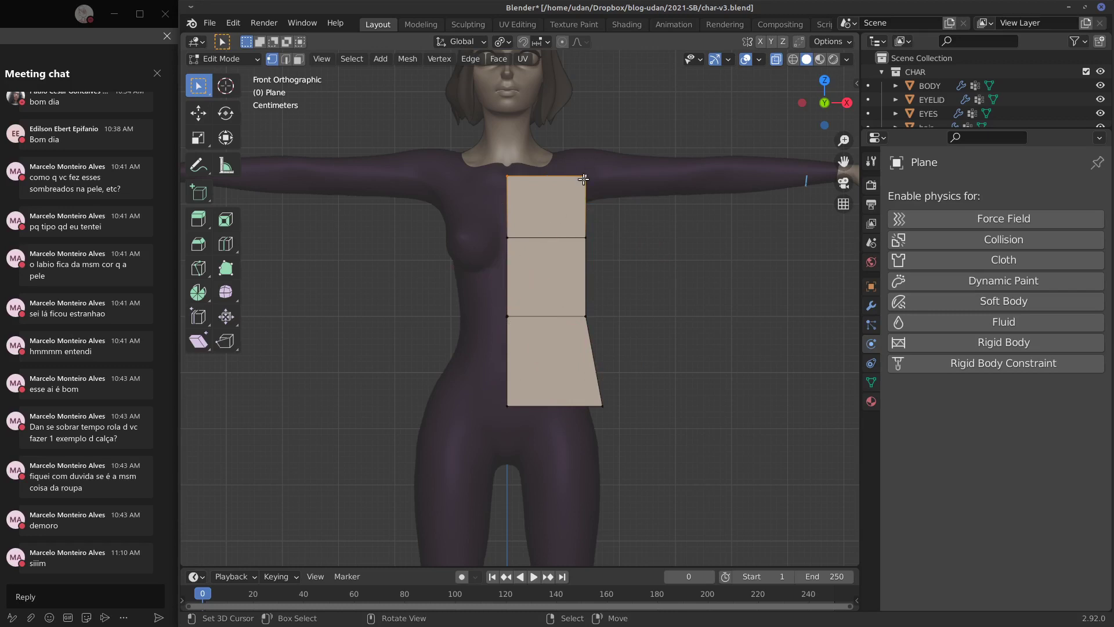
Step: Raise the panel's top edge slightly along Z and lower its outer corner to the armpit
key(g)
key(z)
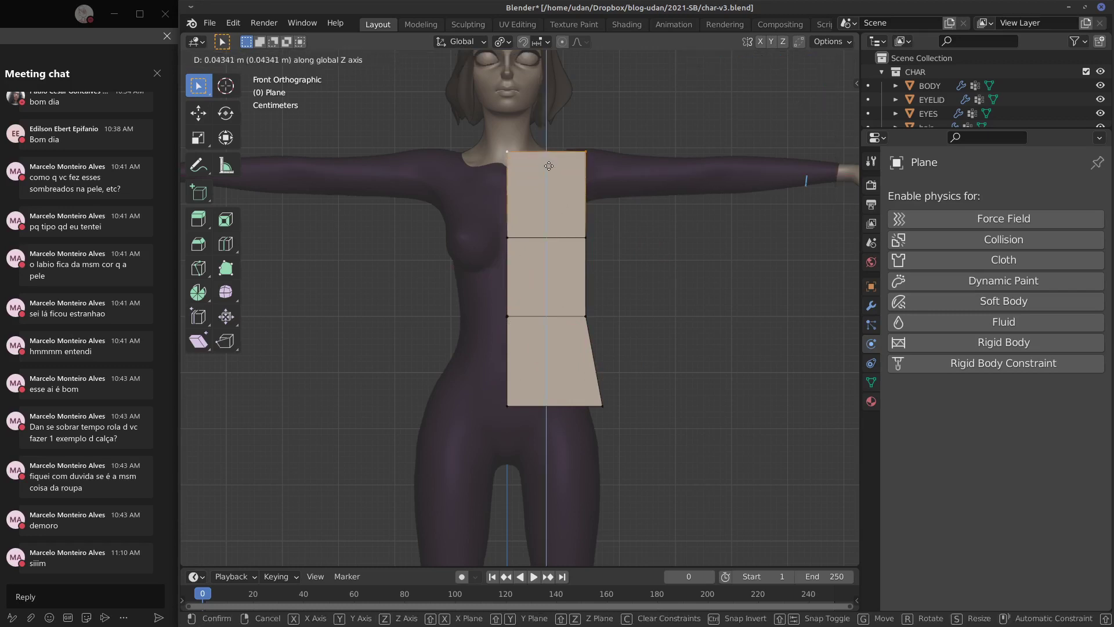
click(544, 184)
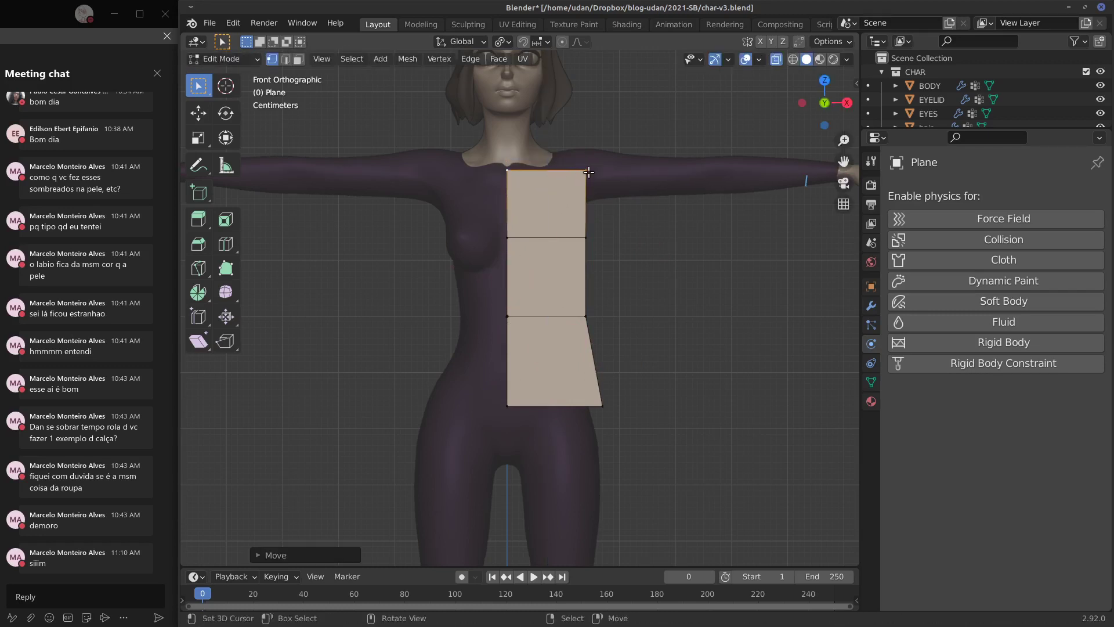
click(587, 172)
key(g)
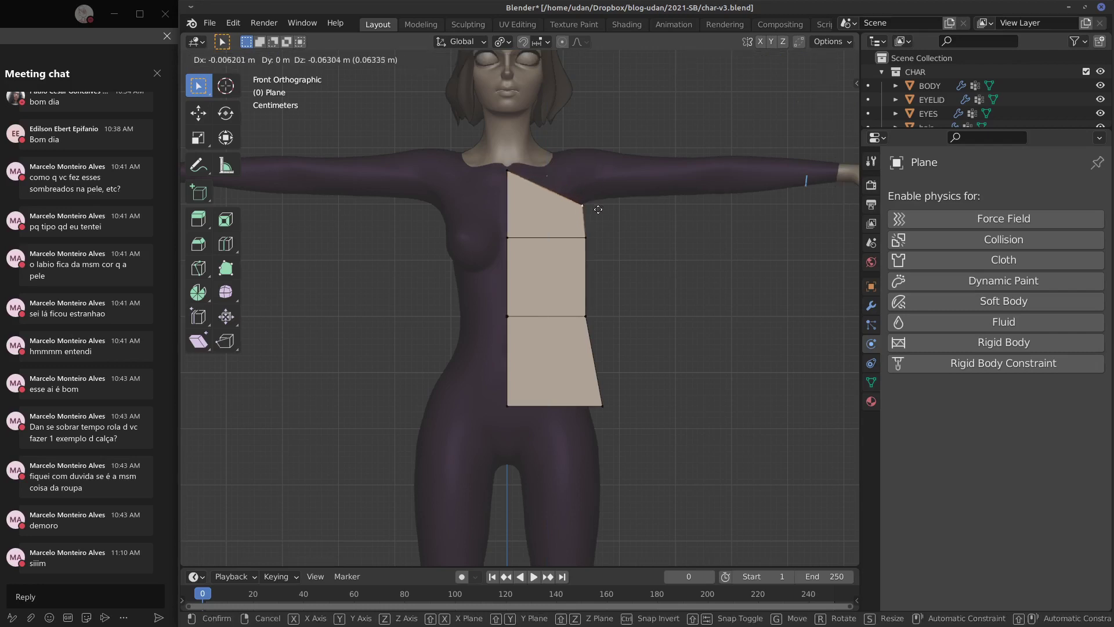
click(607, 214)
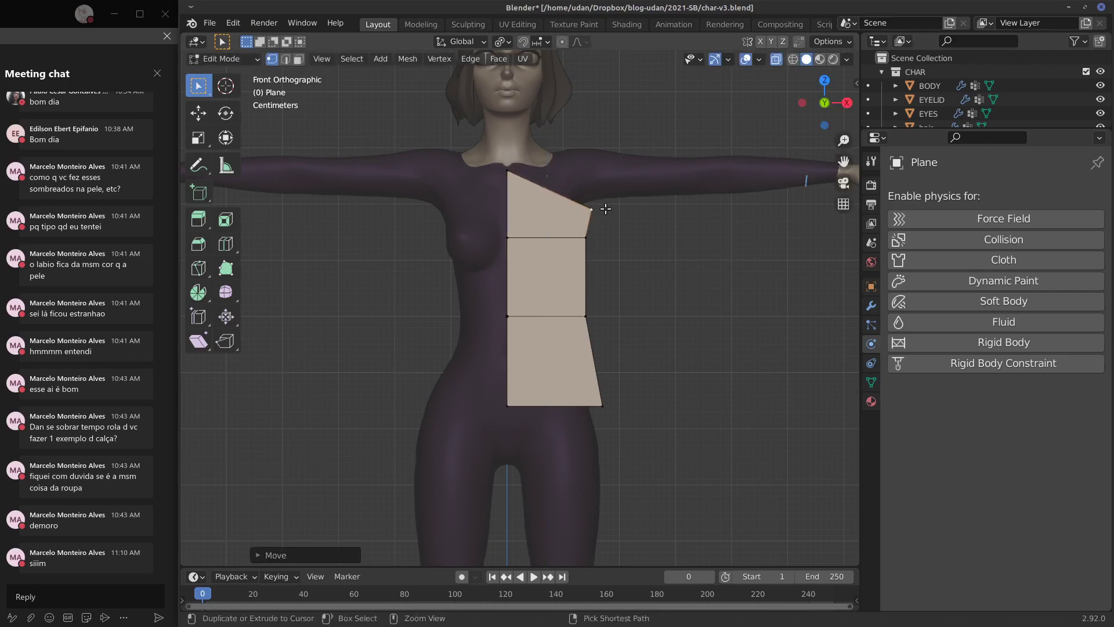
Step: Lower the top corner on the centre line to the upper chest and nudge the outer top corner slightly inward
click(511, 173)
key(g)
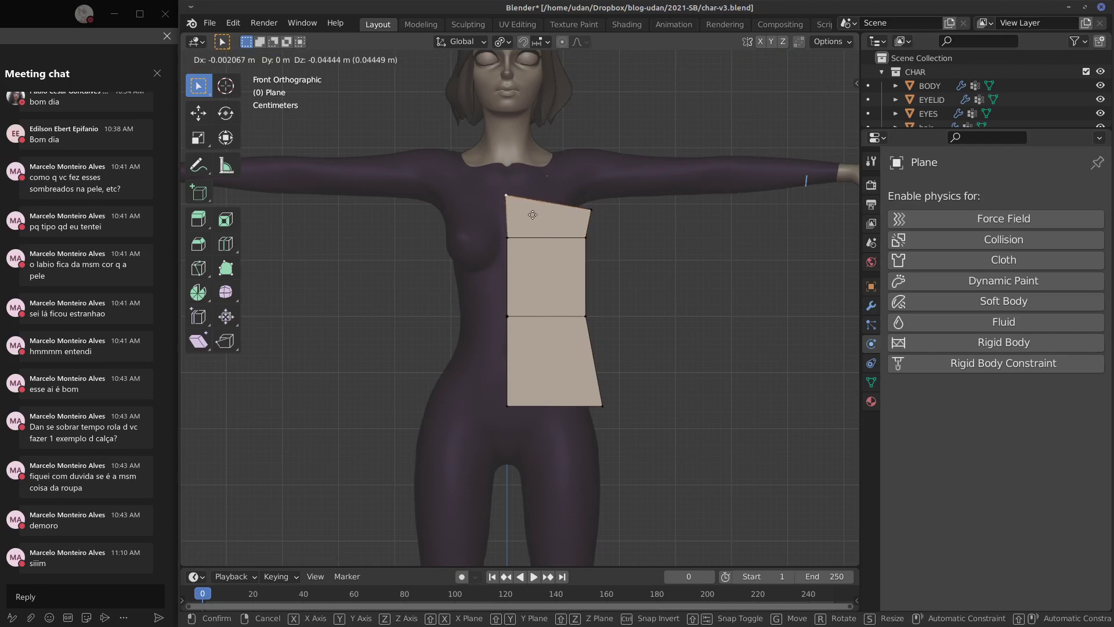
click(533, 210)
click(592, 210)
key(g)
click(597, 210)
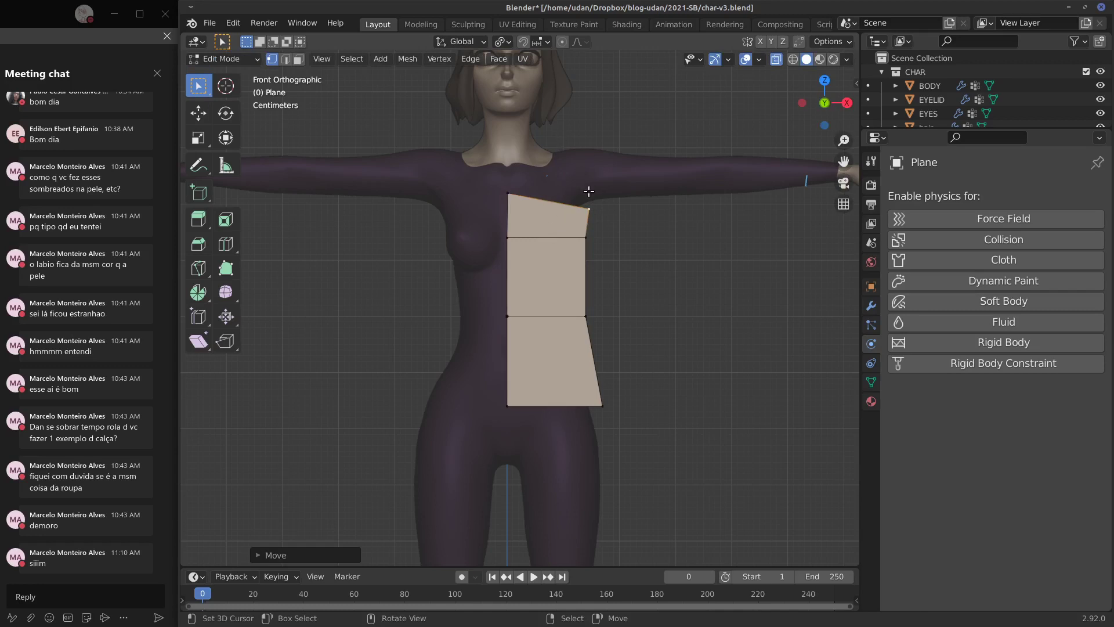
Step: Sketch annotation guides for the neckline, the shoulder strap, the armhole and vertical lines running down the panel
key(r)
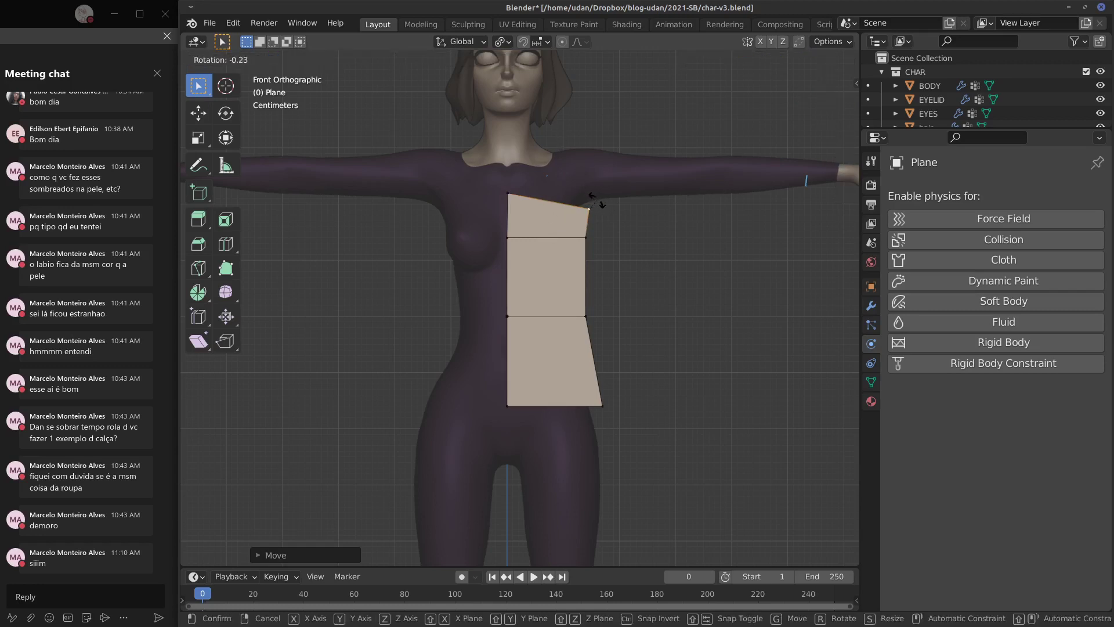
key(Escape)
key(d)
drag(602, 202, 578, 184)
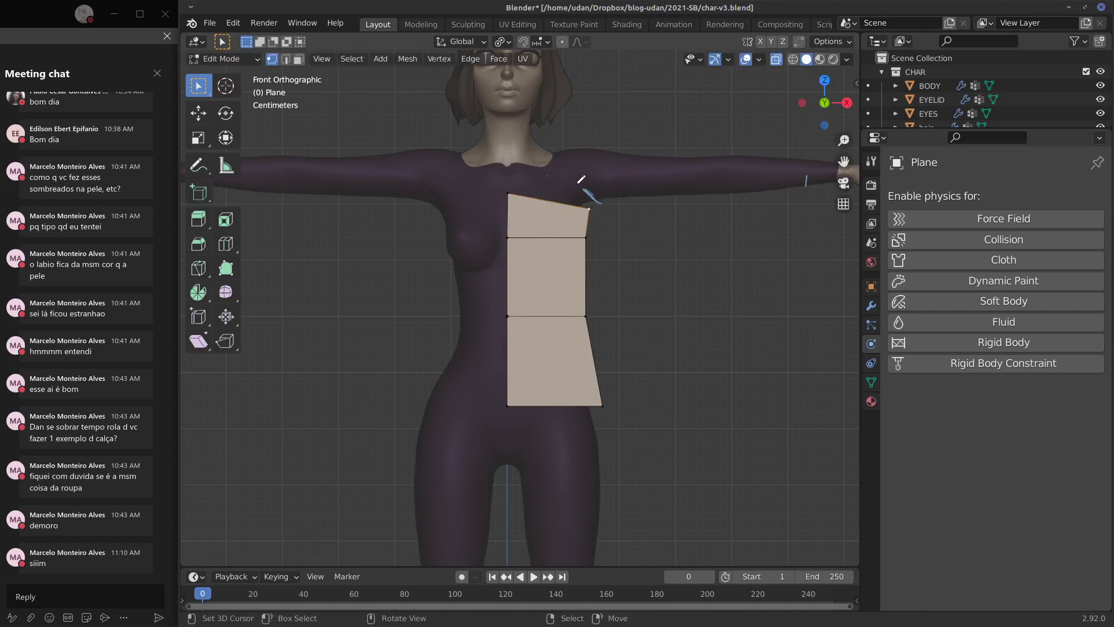
mouse_move(585, 146)
right_down()
mouse_move(590, 180)
mouse_move(575, 150)
right_up()
drag(576, 146, 601, 192)
drag(544, 149, 513, 190)
drag(559, 150, 551, 328)
drag(546, 174, 536, 328)
click(515, 199)
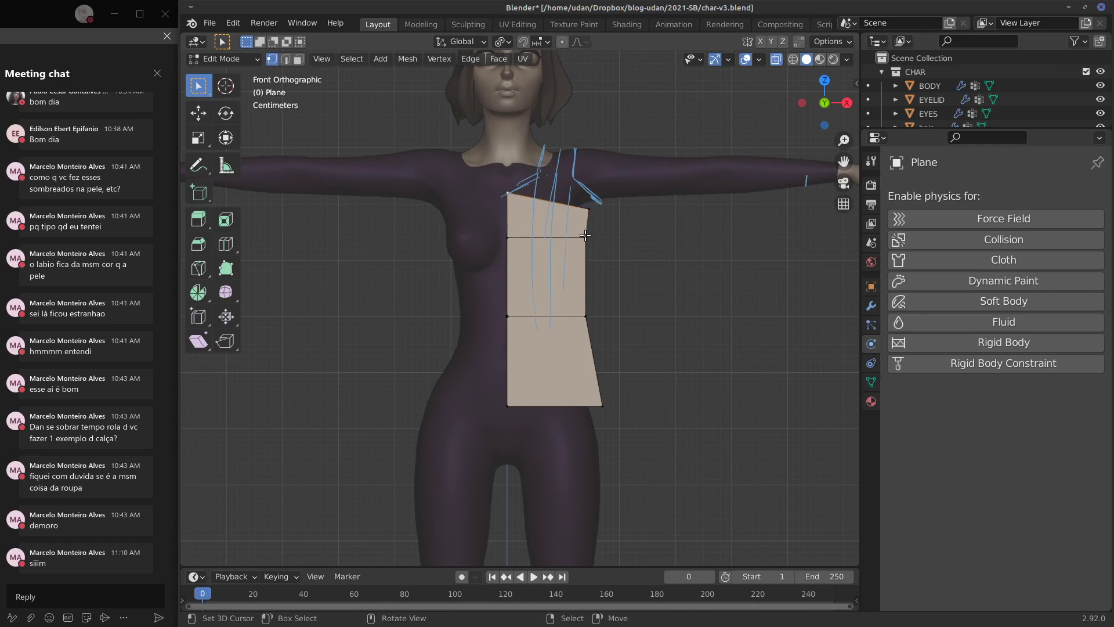
Step: Lower the horizontal chest edge along Z and nudge the panel's outer top corner slightly up and inward
alt+click(548, 253)
key(g)
key(z)
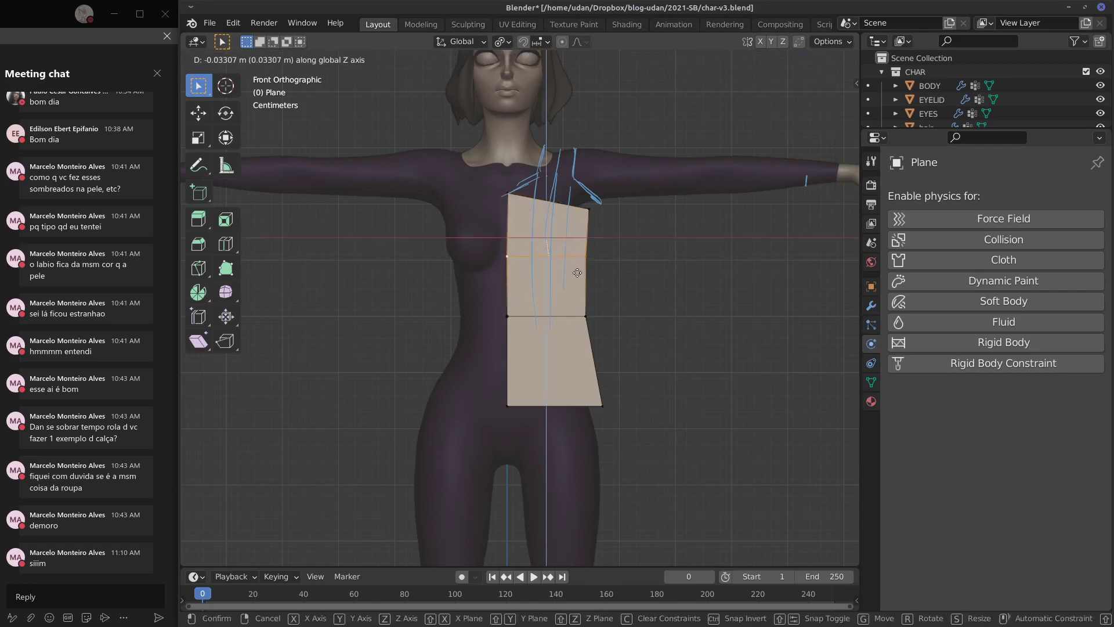
click(568, 248)
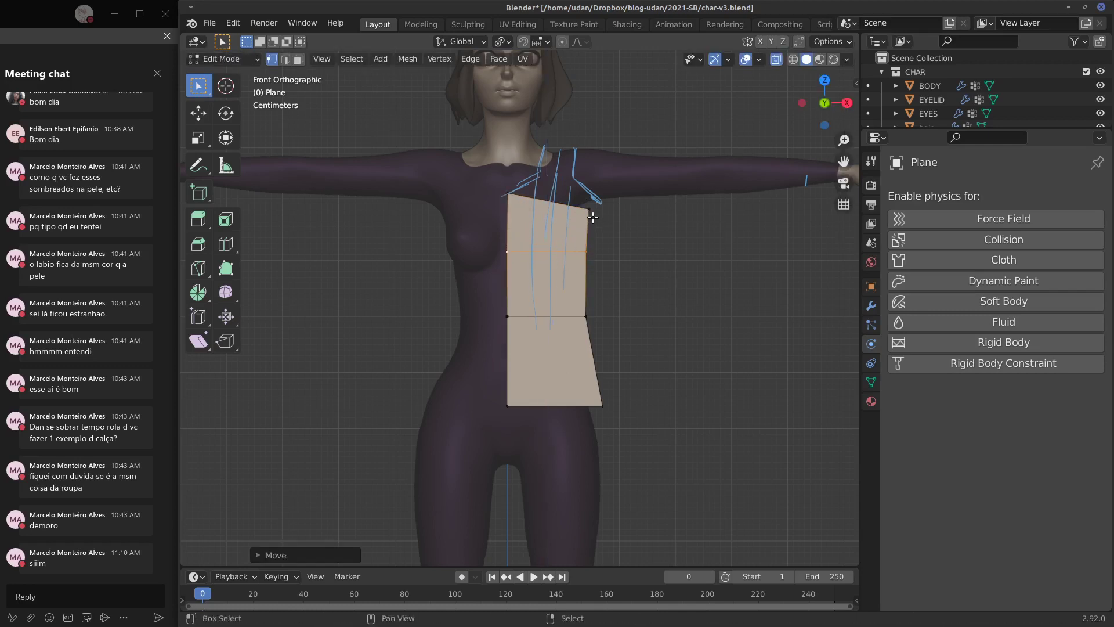
click(591, 215)
key(g)
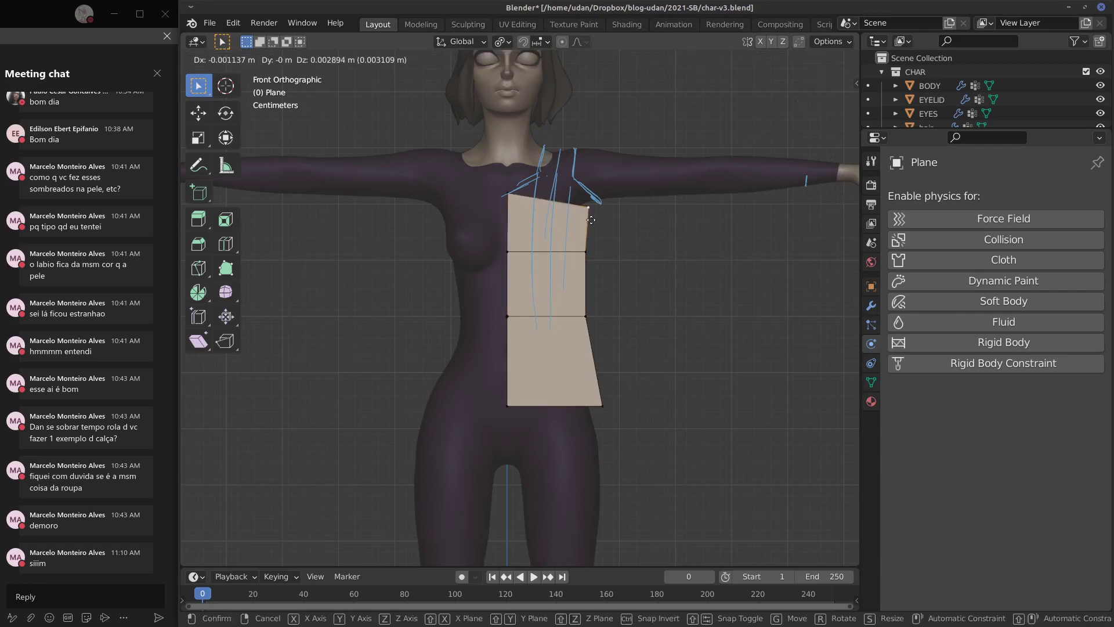
click(573, 200)
Step: Add a centred vertical loop cut through the panel and extrude the inner half of the top edge upward about 0.06 m
key(ctrl+r)
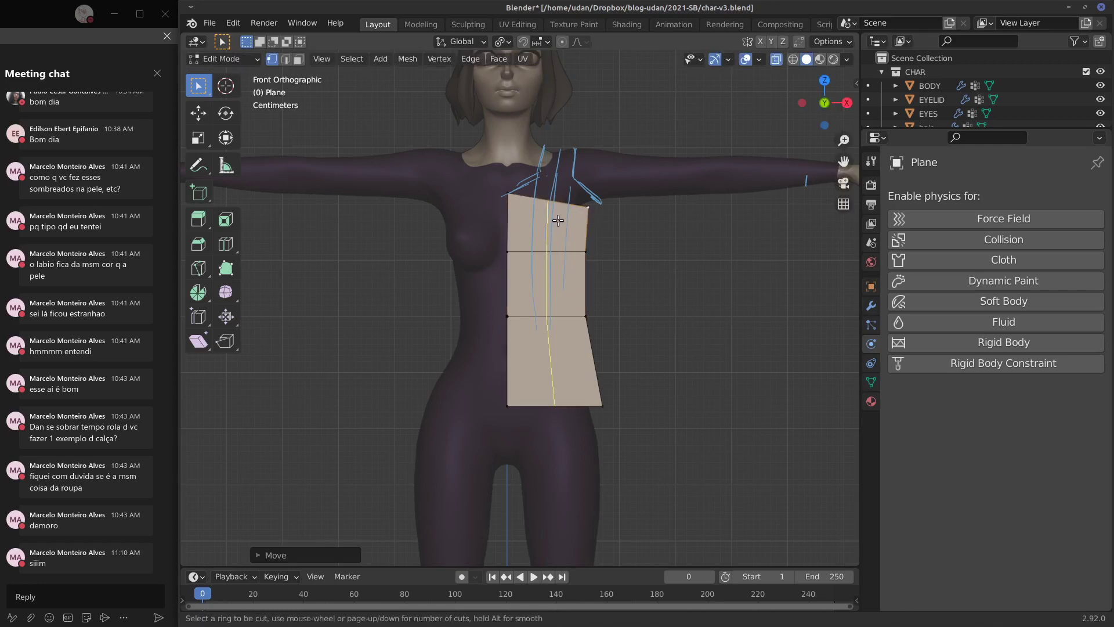
click(557, 220)
right_click(556, 218)
click(563, 199)
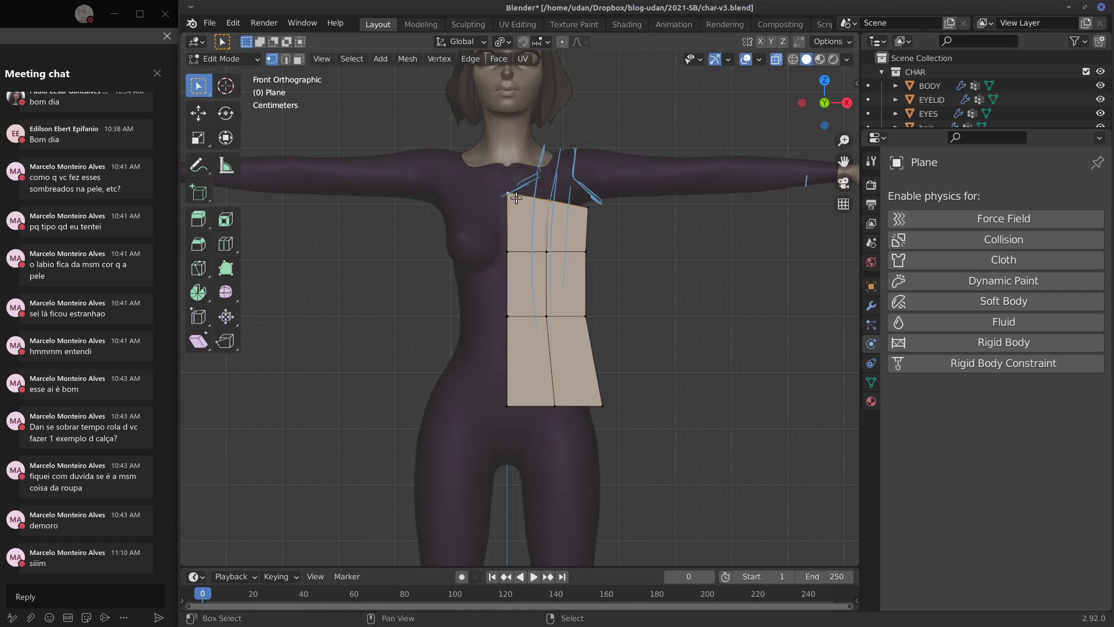
key(e)
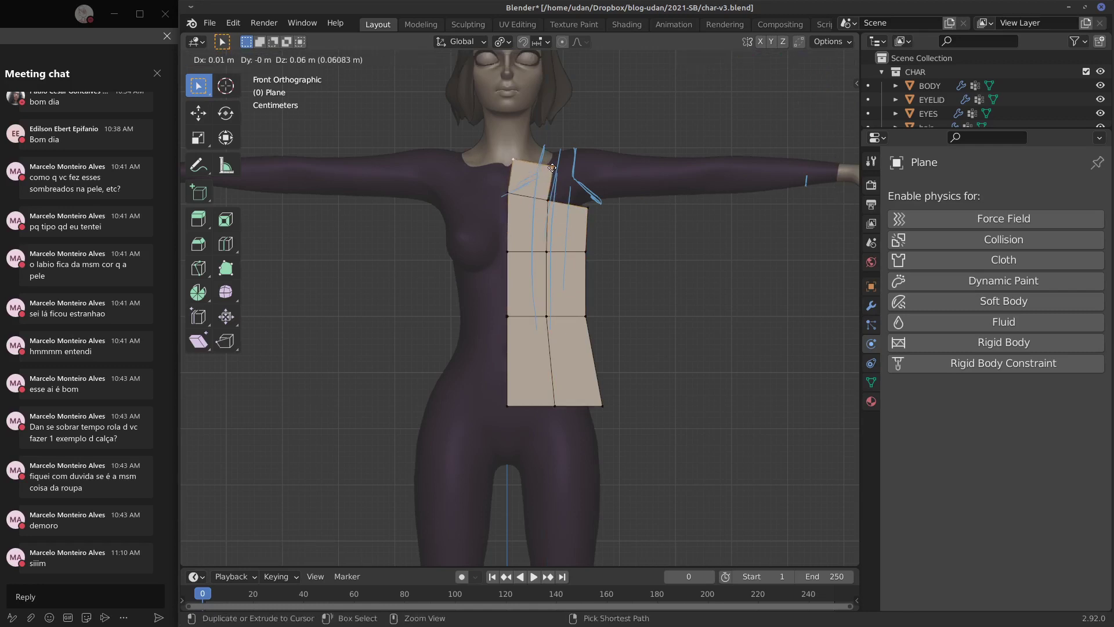
click(549, 170)
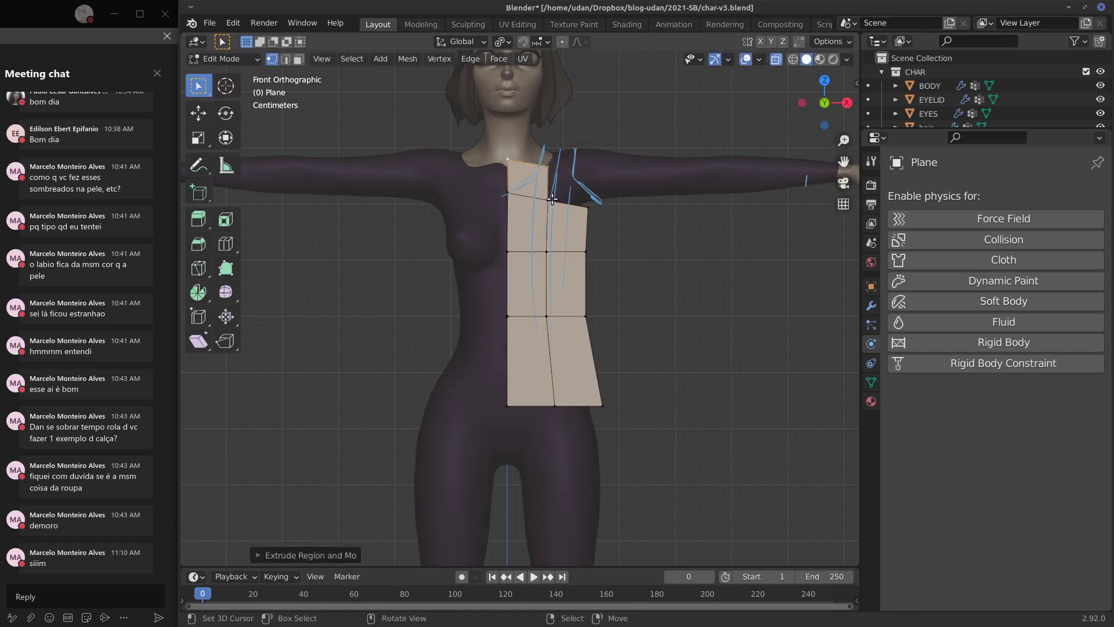
Step: Slide the panel's middle vertical edge loop outward, towards the side seam
shift+click(546, 251)
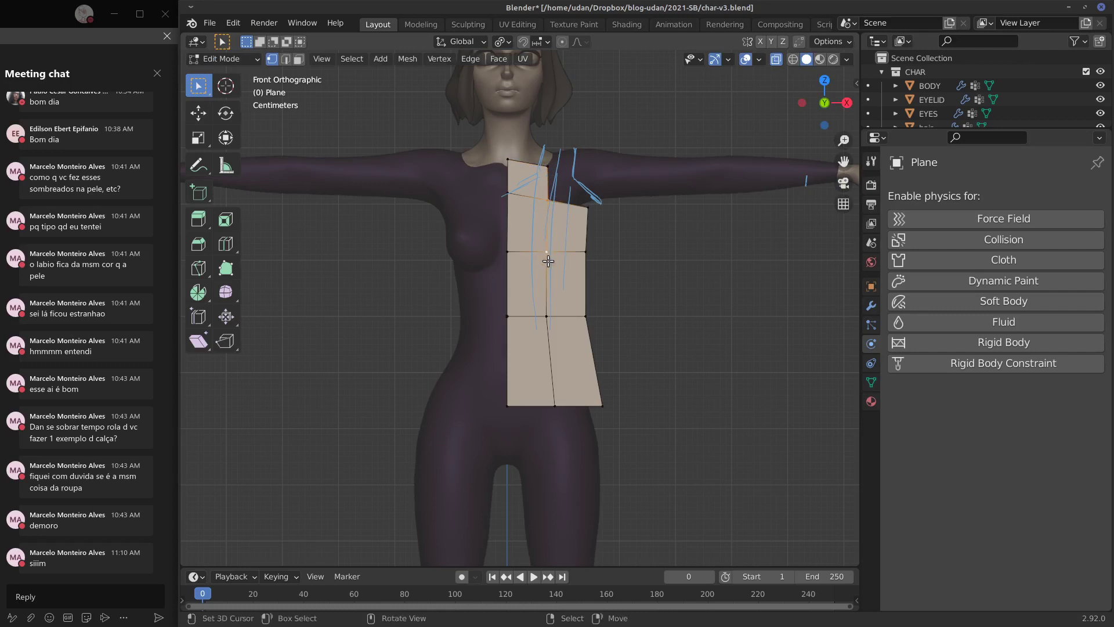
shift+click(546, 316)
shift+click(555, 405)
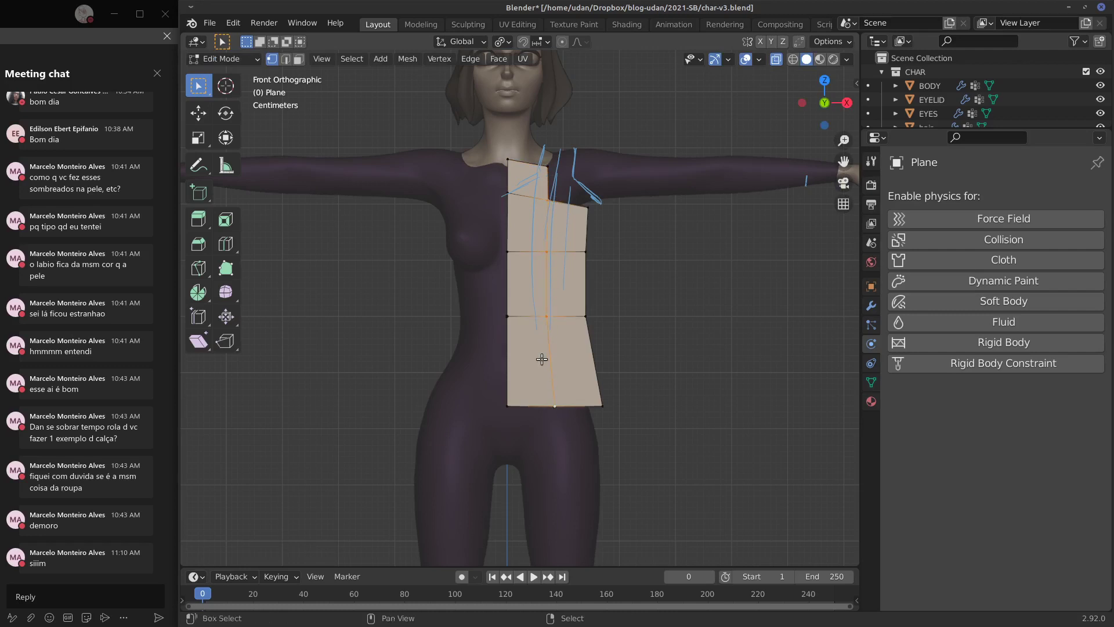
key(g)
key(g)
click(557, 312)
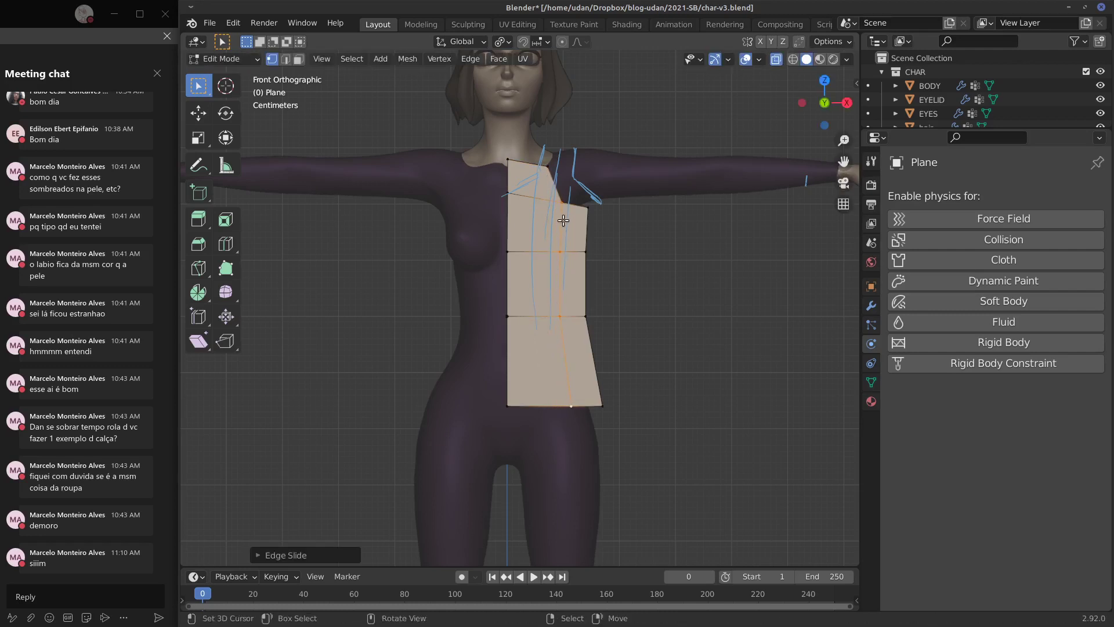
Step: Lower the two armhole vertices of the panel and nudge its side vertices slightly inward
click(563, 208)
key(g)
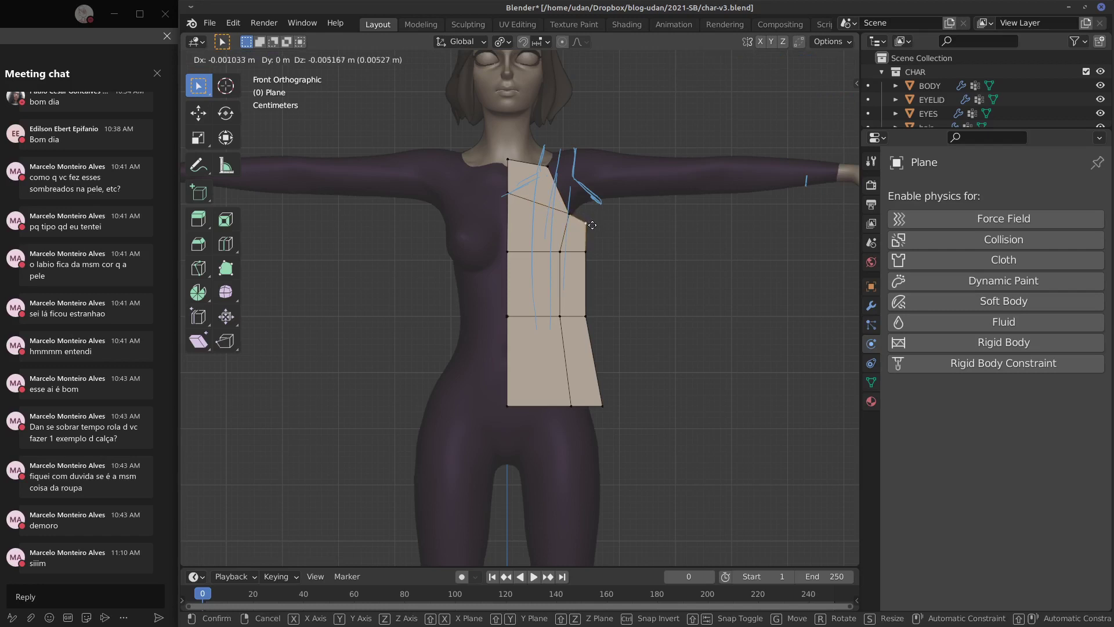
click(586, 226)
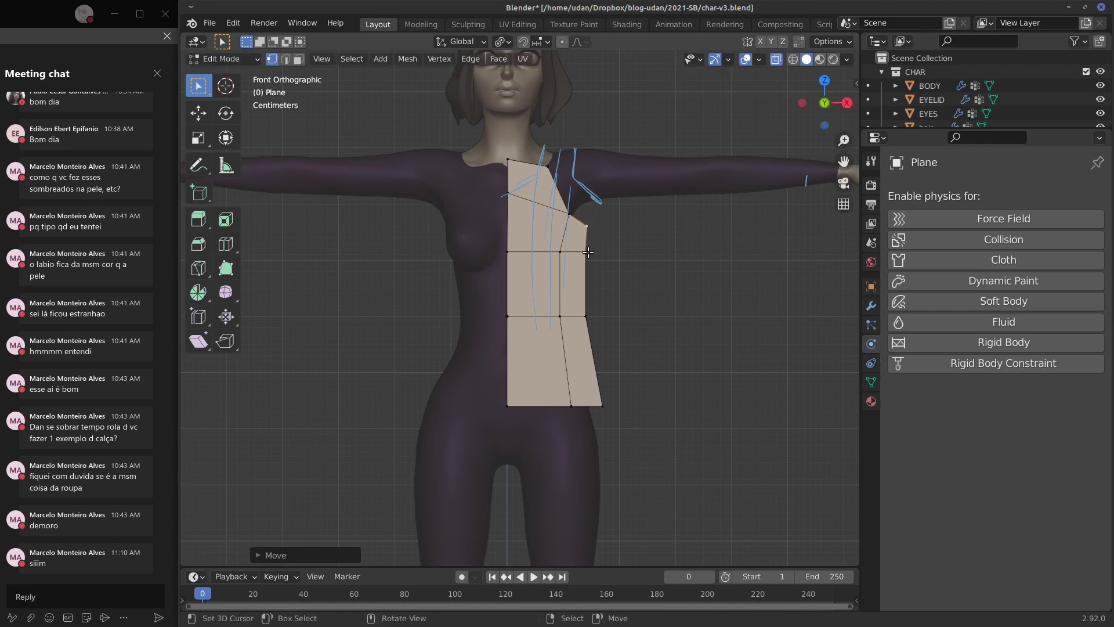
click(602, 319)
key(g)
click(608, 323)
Step: Move the outer top corner of the panel's upper section outward about 0.03 m to widen it
click(562, 168)
key(g)
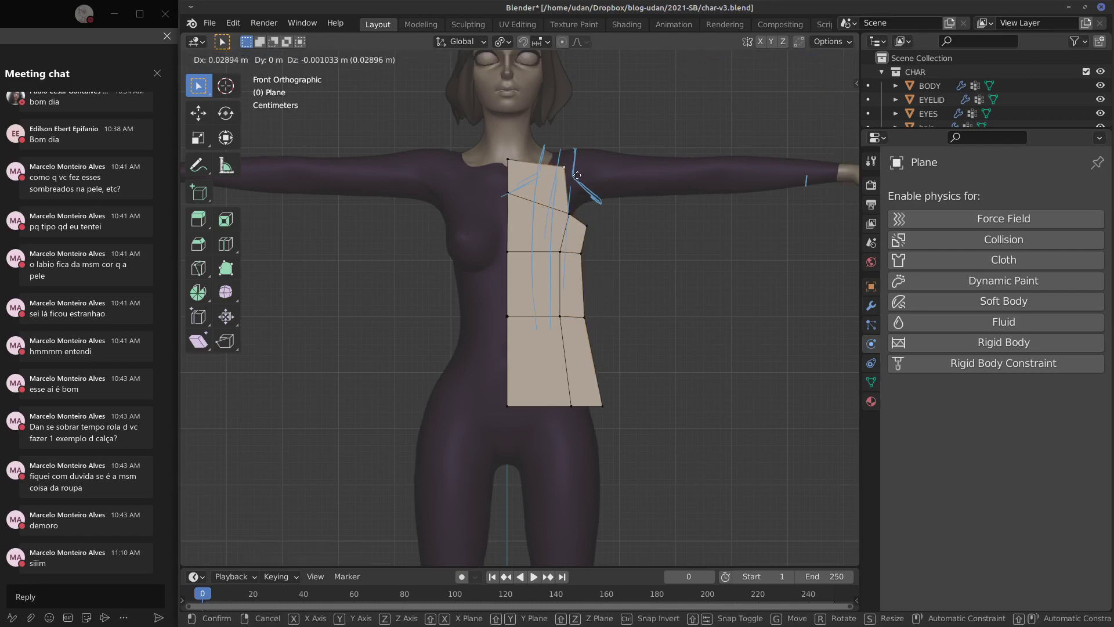
click(578, 175)
Step: Lower the centre-line chest vertex about 0.03 m and the top centre-line vertex slightly
click(510, 197)
key(g)
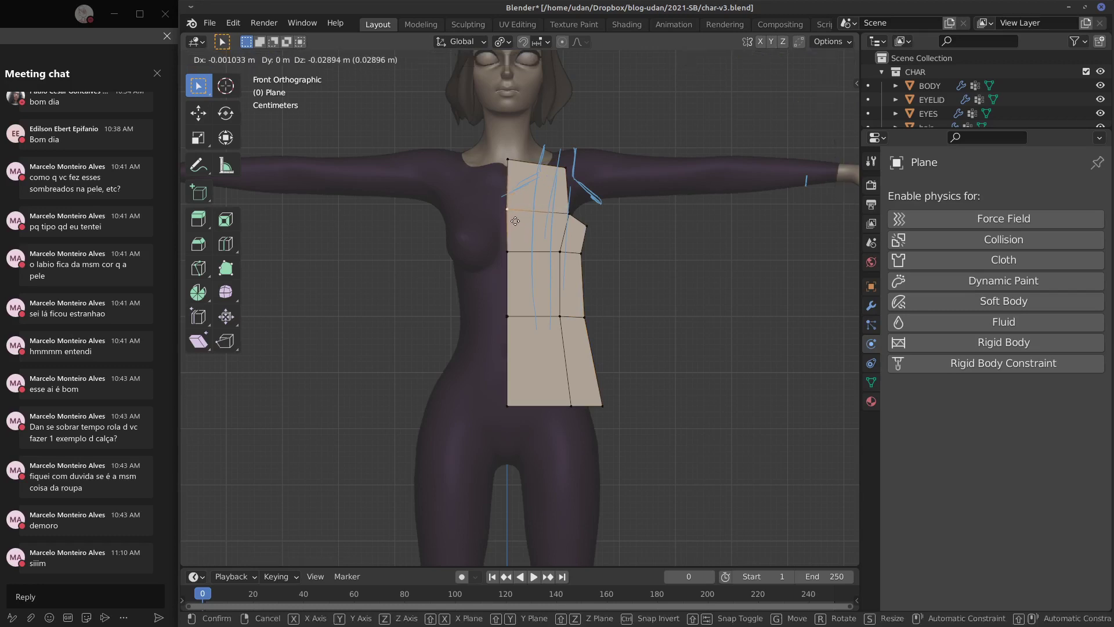
click(516, 221)
click(509, 162)
key(g)
click(511, 178)
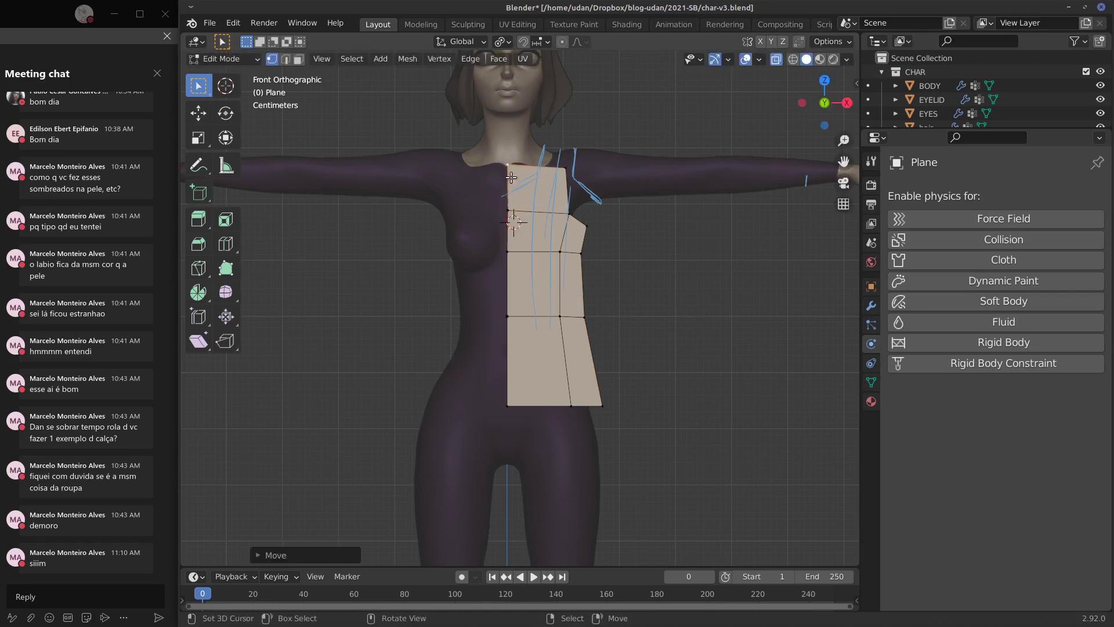
Step: Add a centred vertical loop cut through the panel's inner column and extrude the outer half of the top edge up about 0.05 m
click(561, 166)
key(ctrl+r)
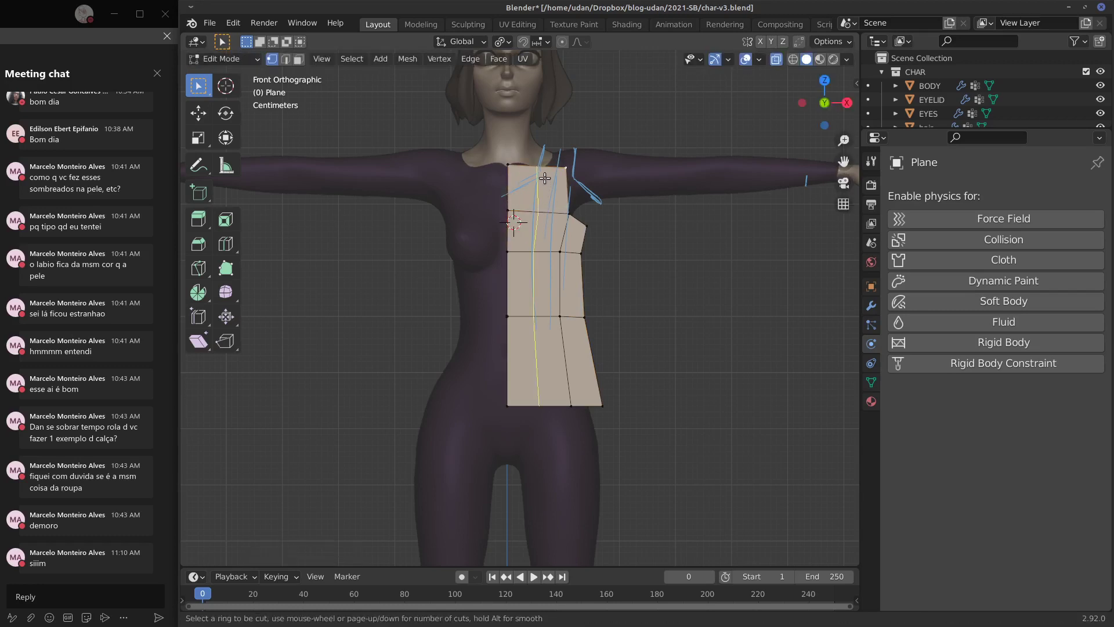
click(537, 173)
right_click(537, 170)
shift+right_click(562, 169)
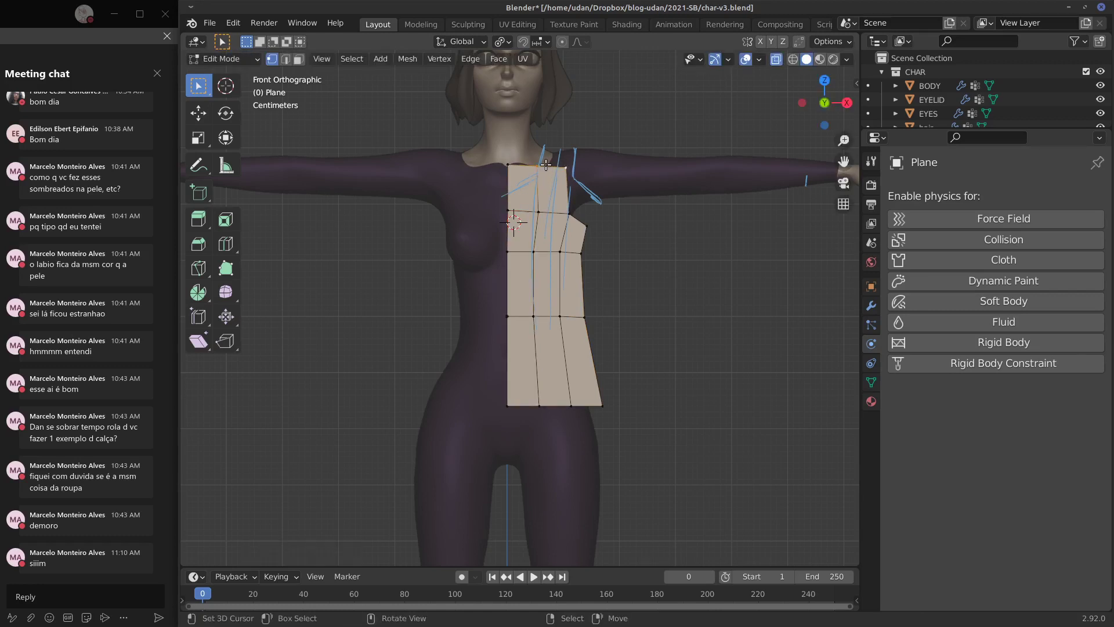
key(e)
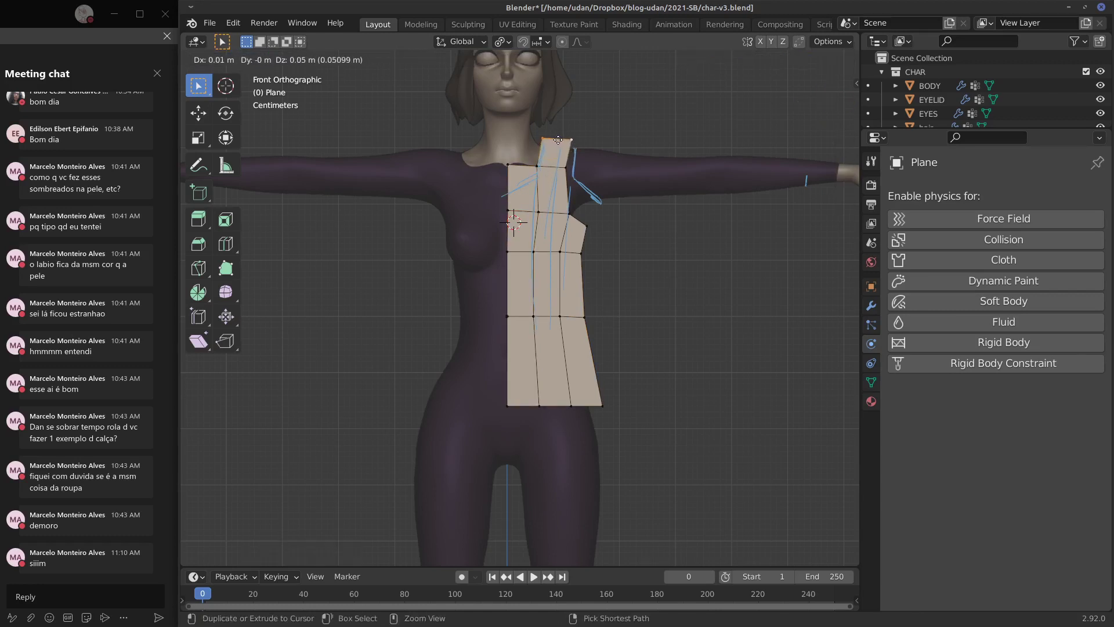
click(553, 141)
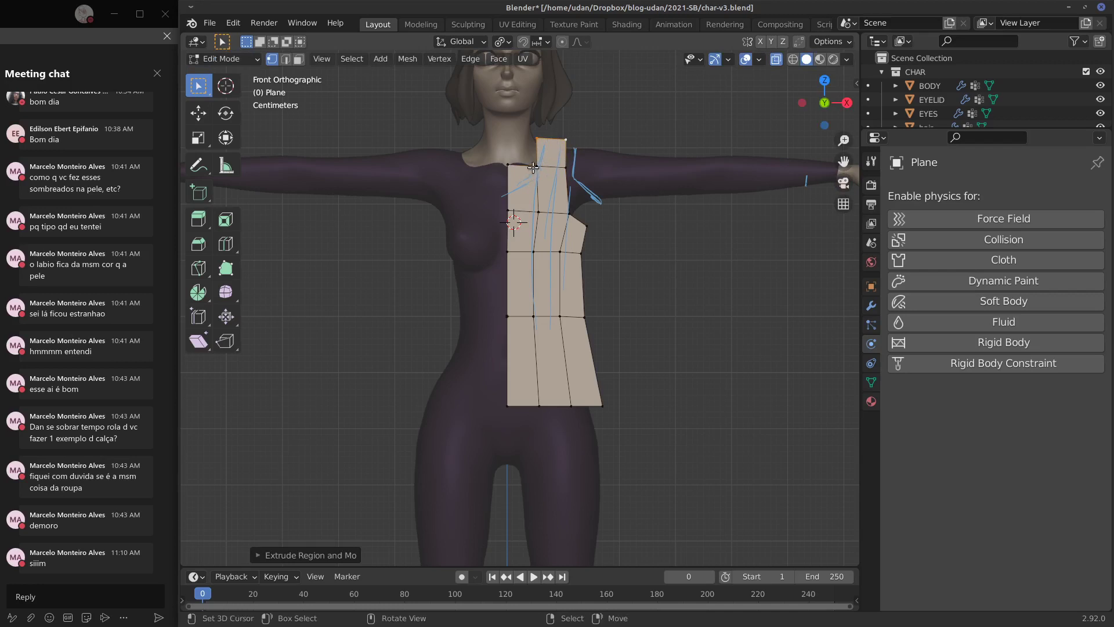
Step: Lower the neckline's centre vertex about 0.02 m and shift the vertex at the strap's inner base slightly inward
right_click(509, 173)
key(g)
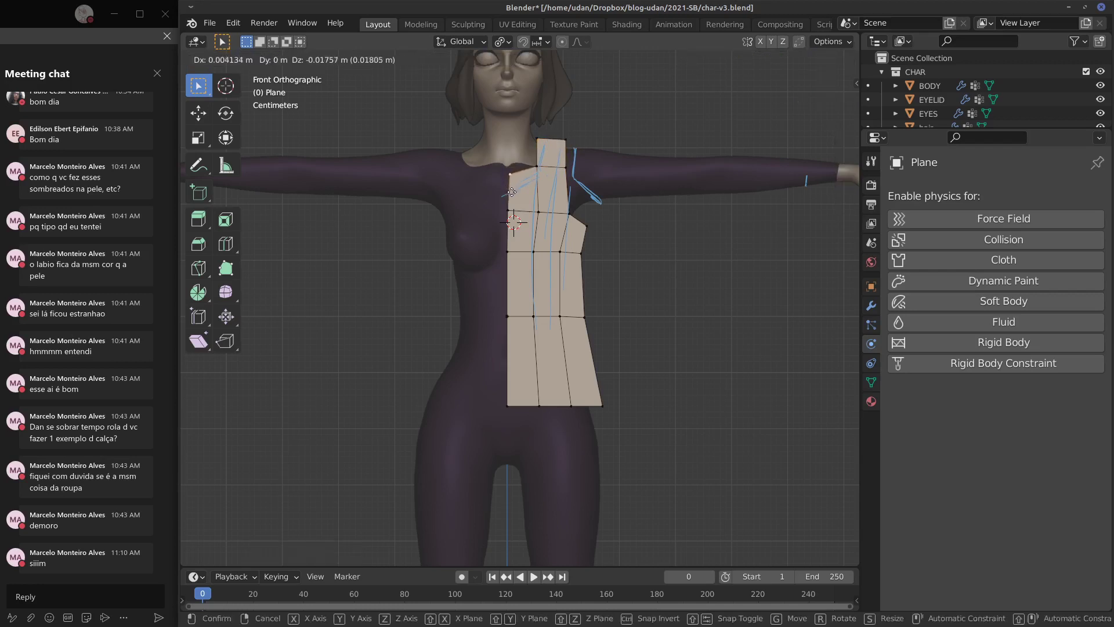
click(510, 191)
right_click(545, 170)
key(g)
click(540, 178)
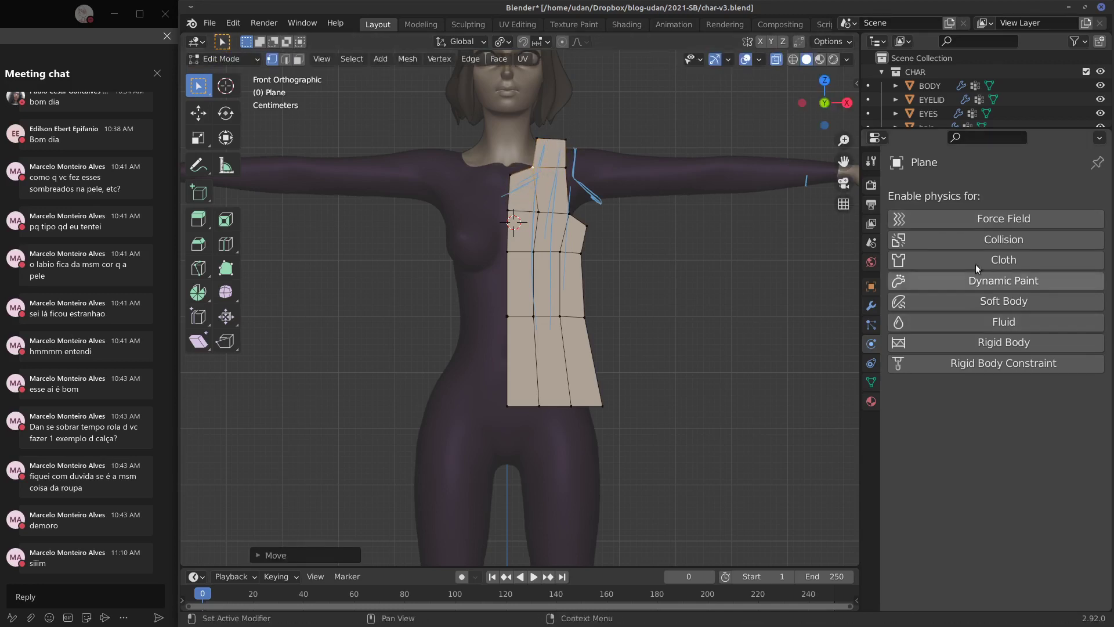
Step: Add a Mirror modifier to the plane on the X axis with Clipping enabled
click(871, 306)
click(932, 198)
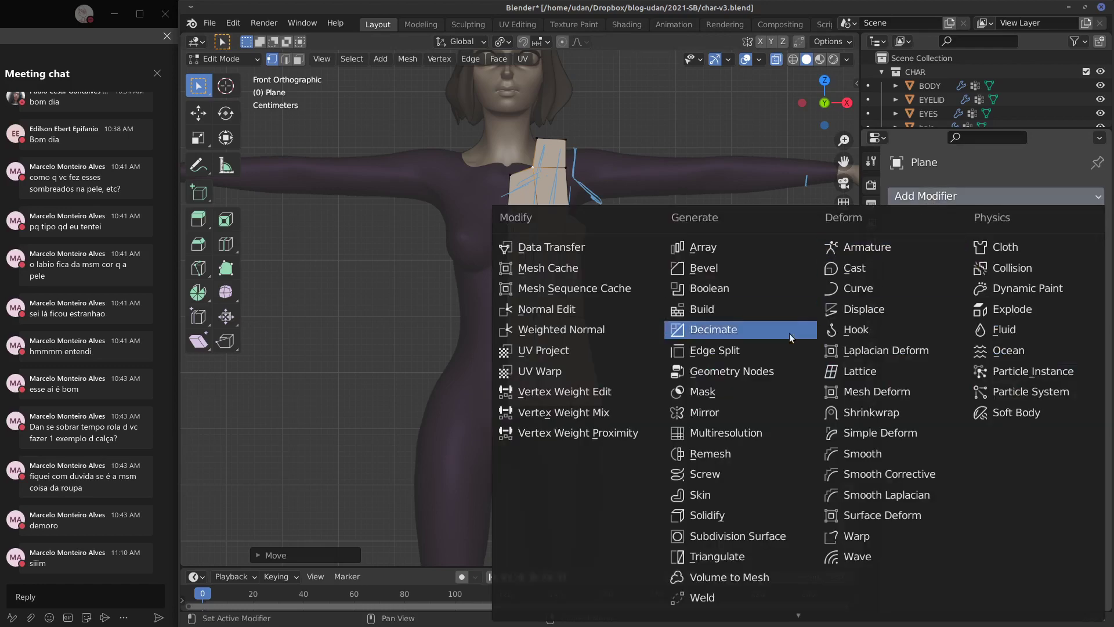
click(726, 413)
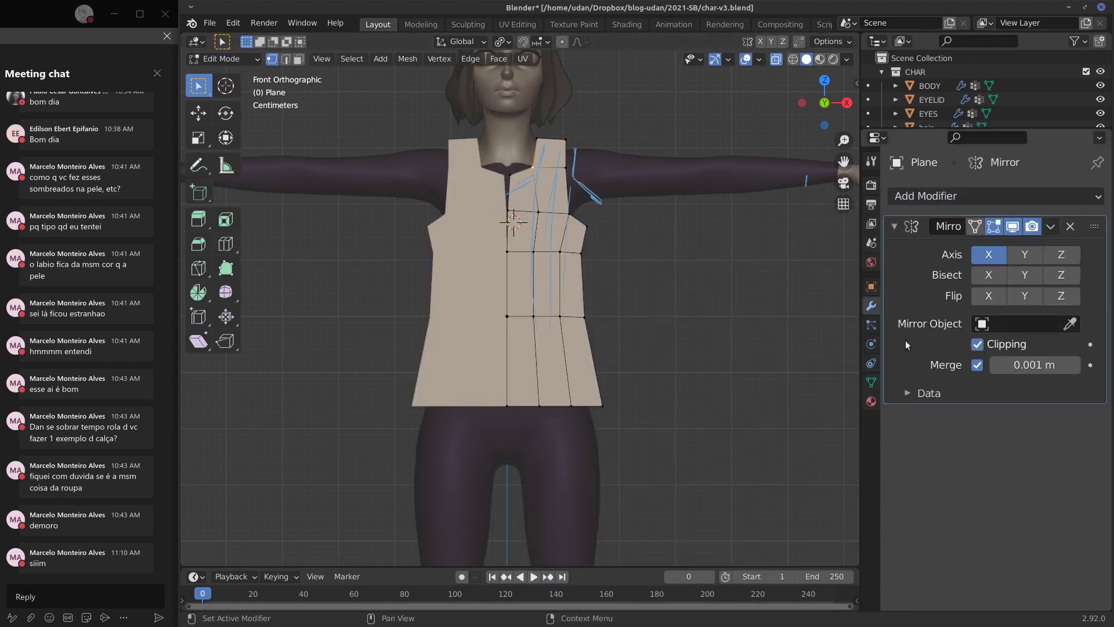
Step: Move the panel's centre-line edge loop along X onto the mirror plane to close the gap
right_click(509, 182)
alt+right_click(504, 227)
key(g)
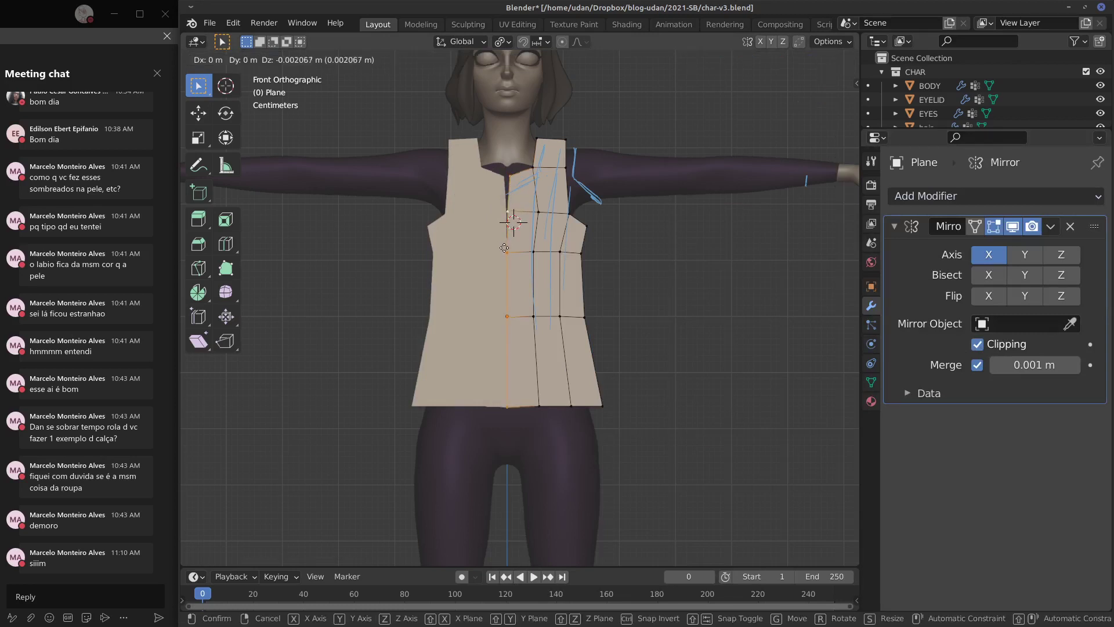
key(x)
click(498, 244)
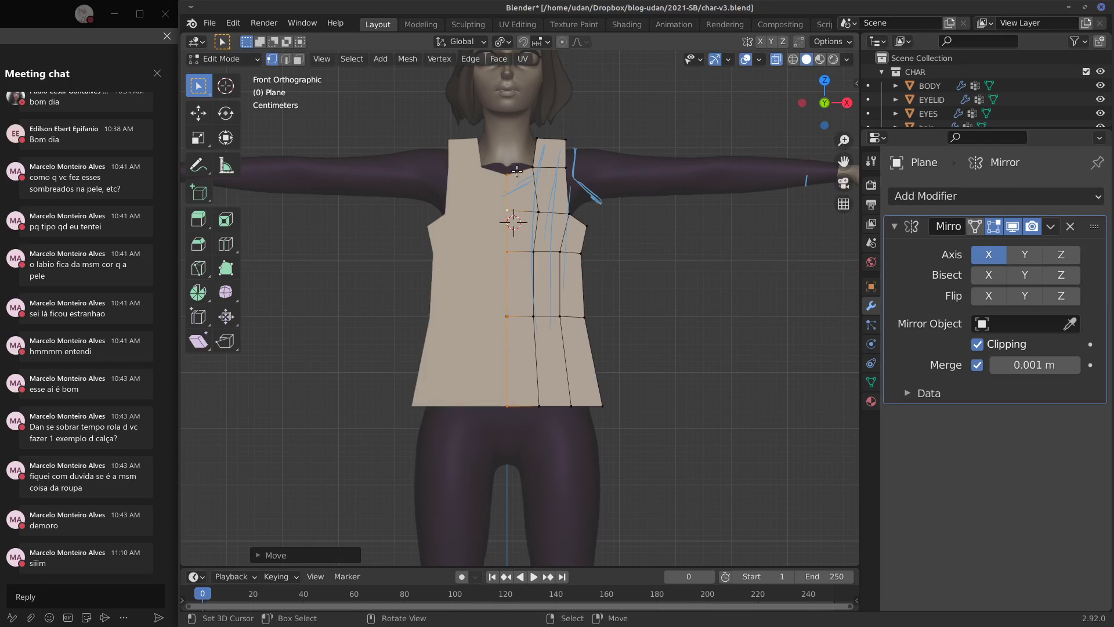
Step: Nudge the top vertices of the shoulder strap slightly outward
right_click(537, 168)
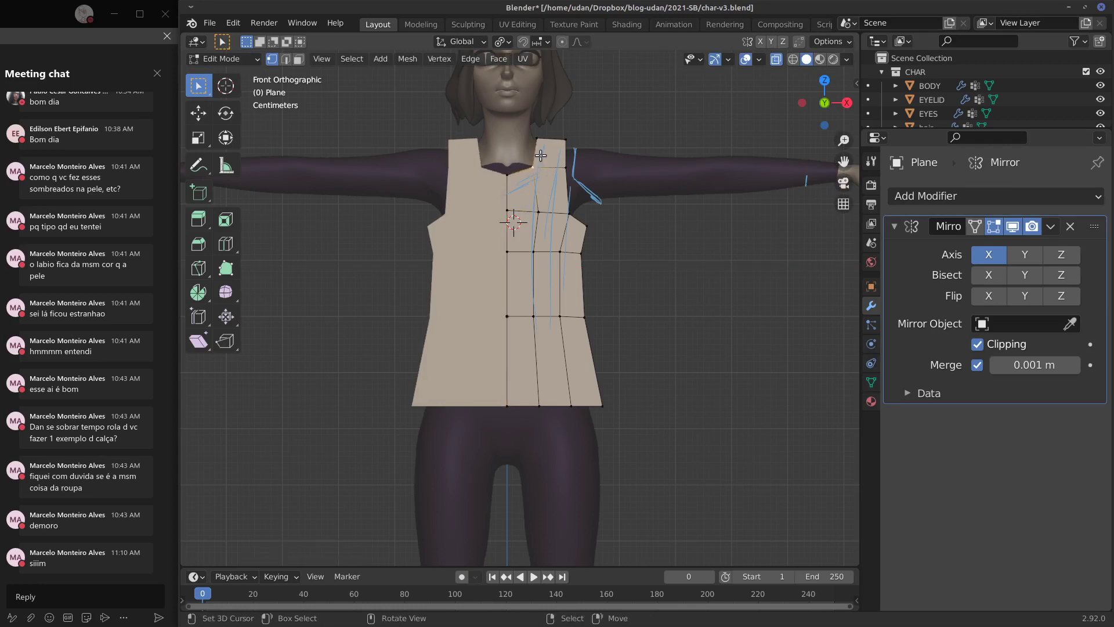
scroll(549, 169, up, 1)
shift+middle_drag(546, 166, 542, 203)
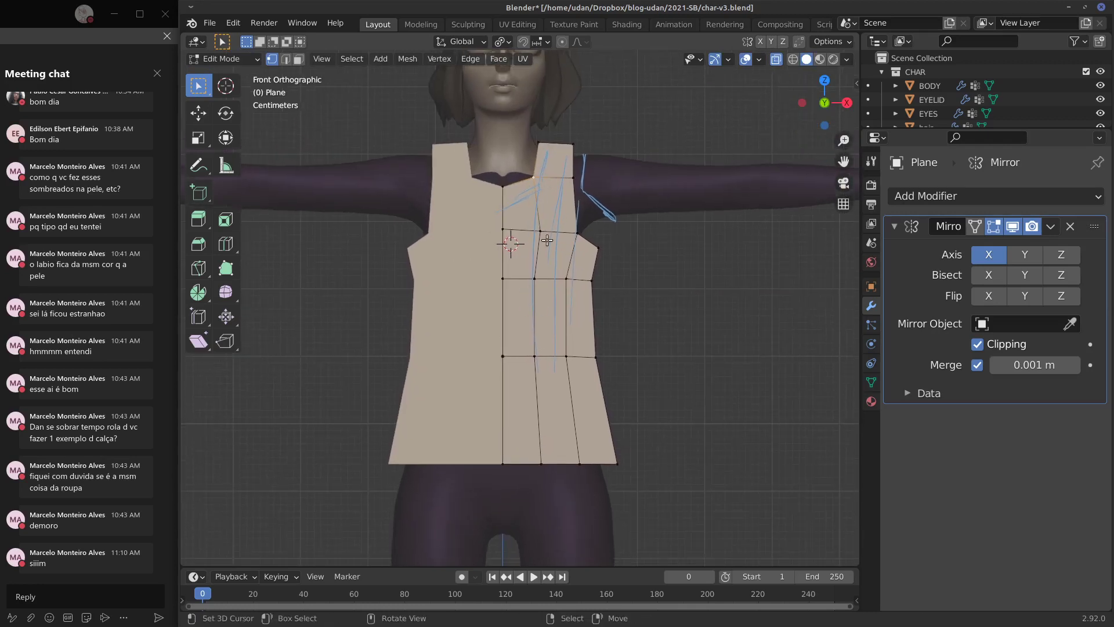
click(552, 149)
key(g)
click(574, 149)
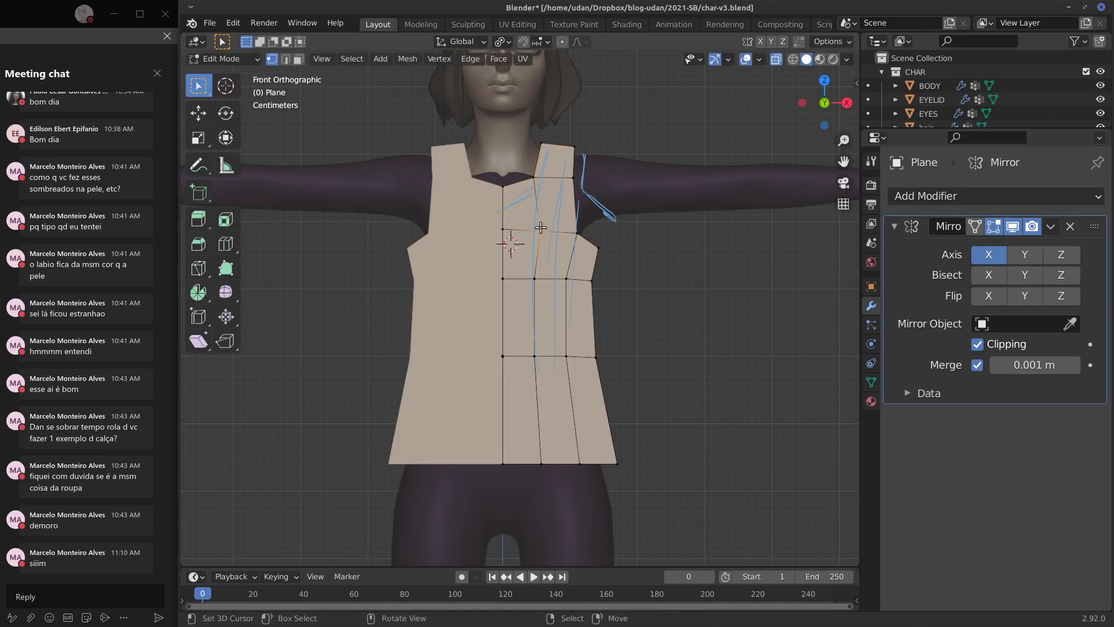
Step: Move the inner column's upper chest vertex inward and nudge the inner armhole vertex slightly down
right_drag(541, 228, 532, 227)
right_click(574, 282)
right_click(586, 243)
key(g)
click(584, 246)
Step: Shift the shoulder strap's base edge slightly outward and adjust the strap's inner top corner to match
right_click(573, 182)
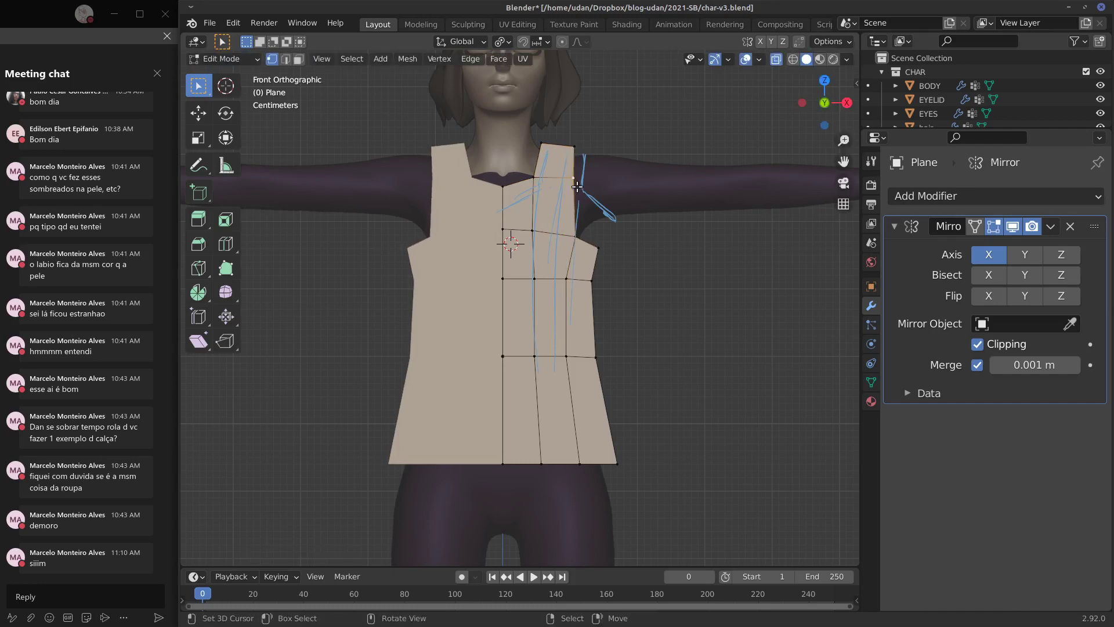
shift+right_click(537, 177)
key(g)
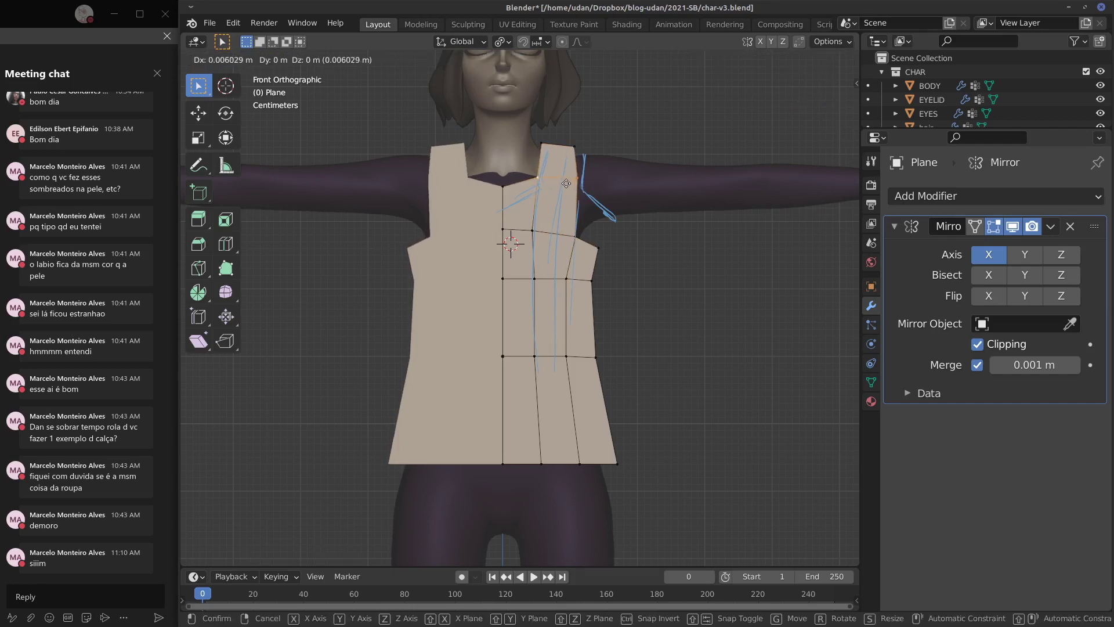
click(569, 181)
key(g)
click(543, 145)
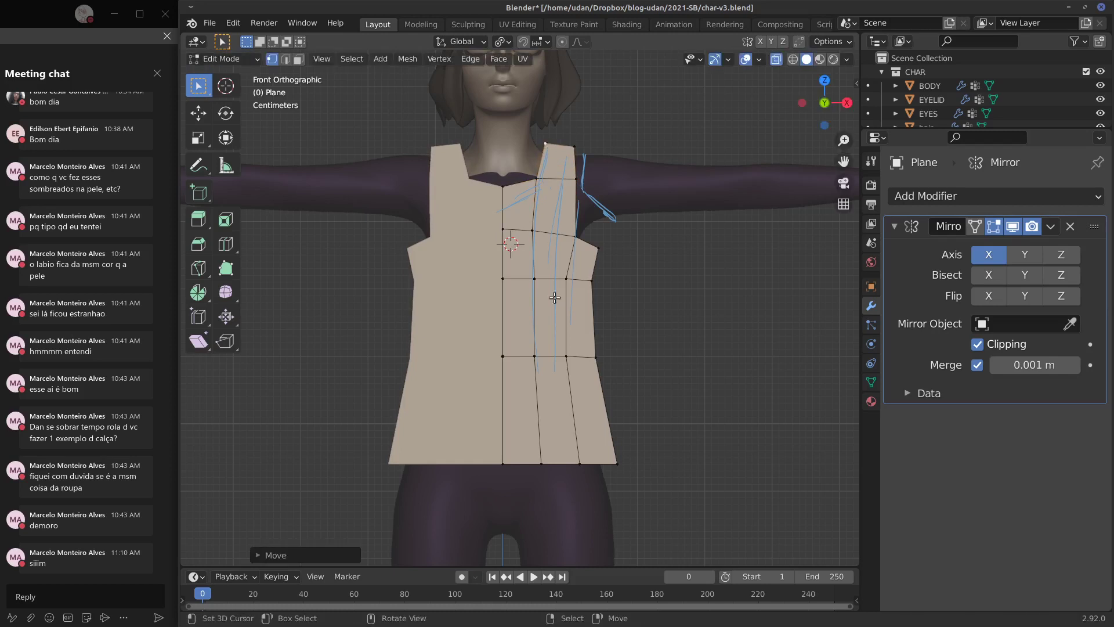
Step: Add two horizontal loop cuts, one between the chest and waist rows and one between the waist row and the hem
key(ctrl+r)
click(588, 331)
right_click(588, 331)
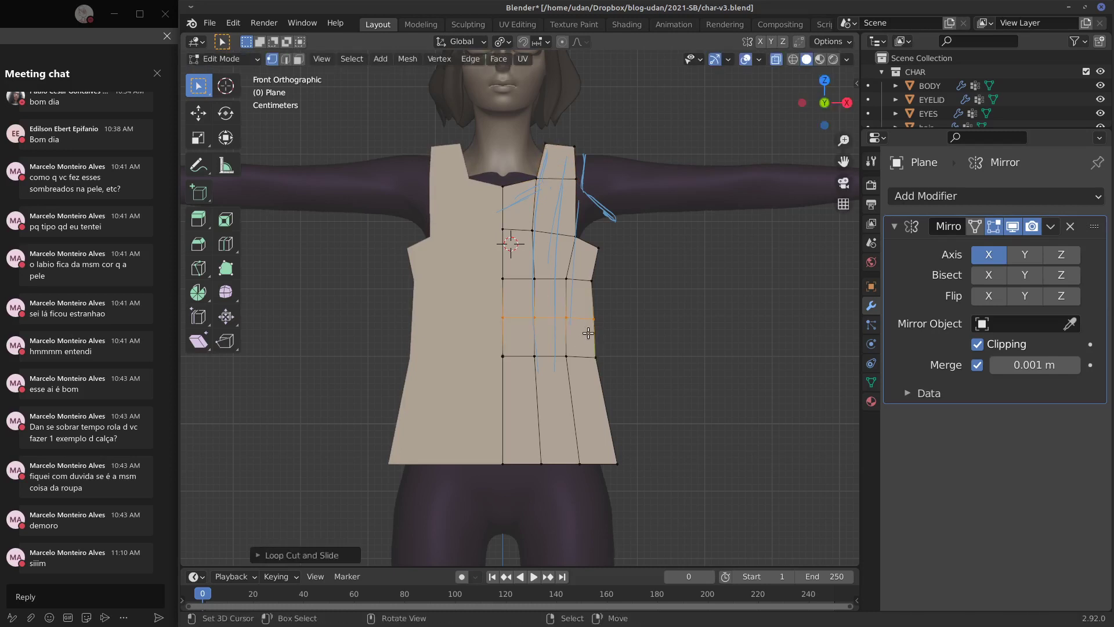
key(ctrl+r)
click(600, 424)
click(603, 427)
Step: Nudge the outer vertex of the loop above the hem inward and slide that loop up towards the waist
click(628, 402)
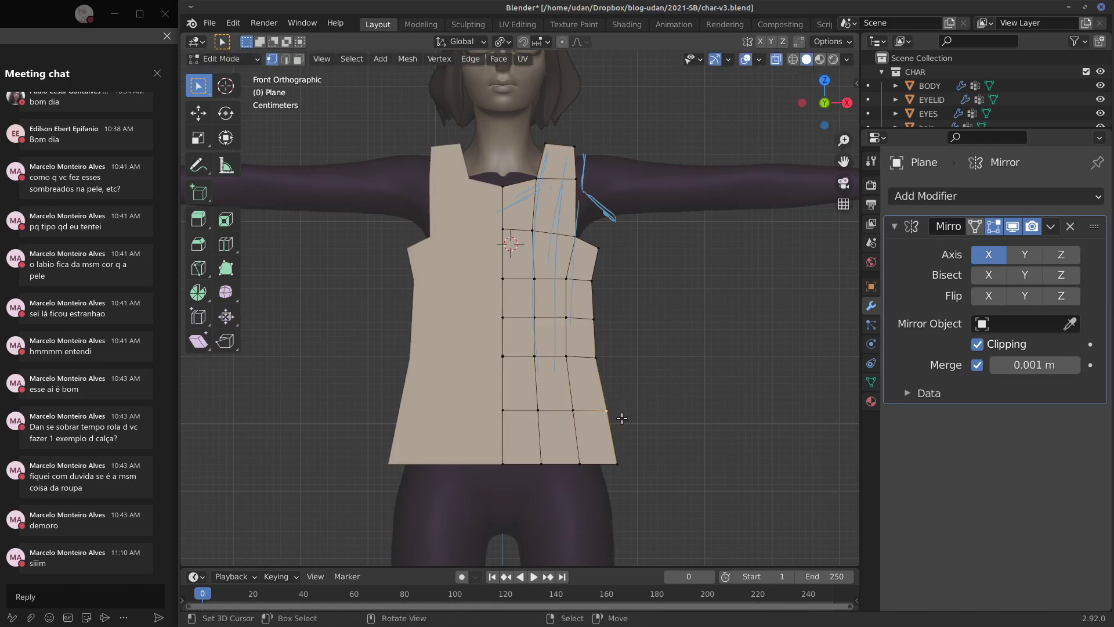
key(g)
click(618, 418)
right_click(603, 365)
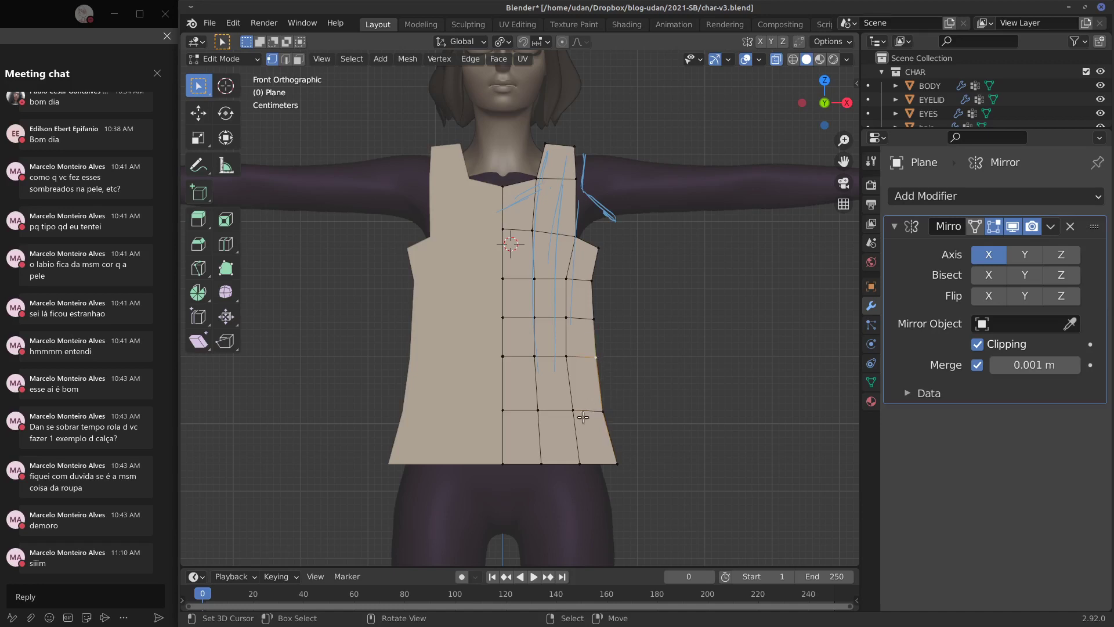
alt+click(552, 409)
key(g)
key(g)
click(563, 414)
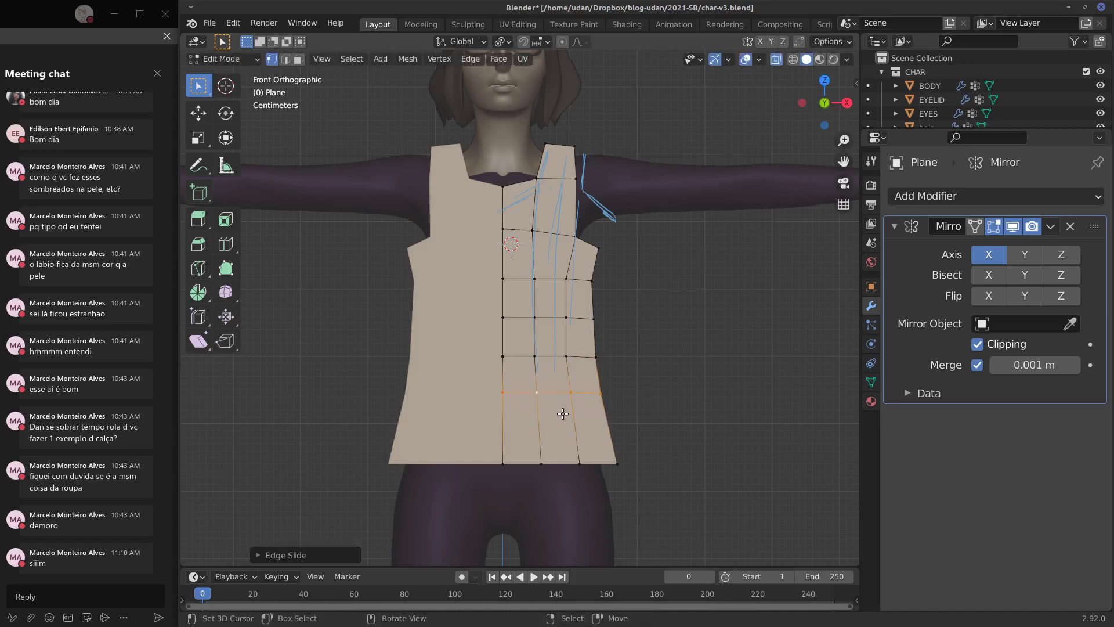
Step: Add a centred horizontal loop cut in the row above the hem and pull its outer vertex slightly inward
key(ctrl+r)
click(601, 439)
right_click(602, 438)
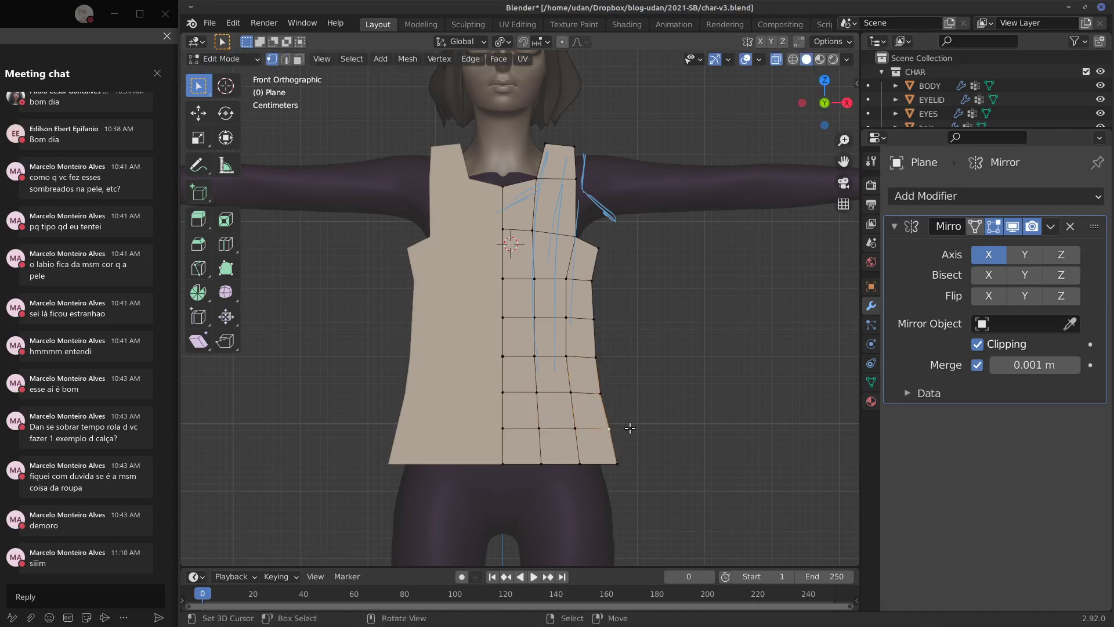
key(g)
click(626, 429)
Step: Move the side vertex of the first loop below the waist and the hem's outer corner slightly inward
right_click(607, 395)
key(g)
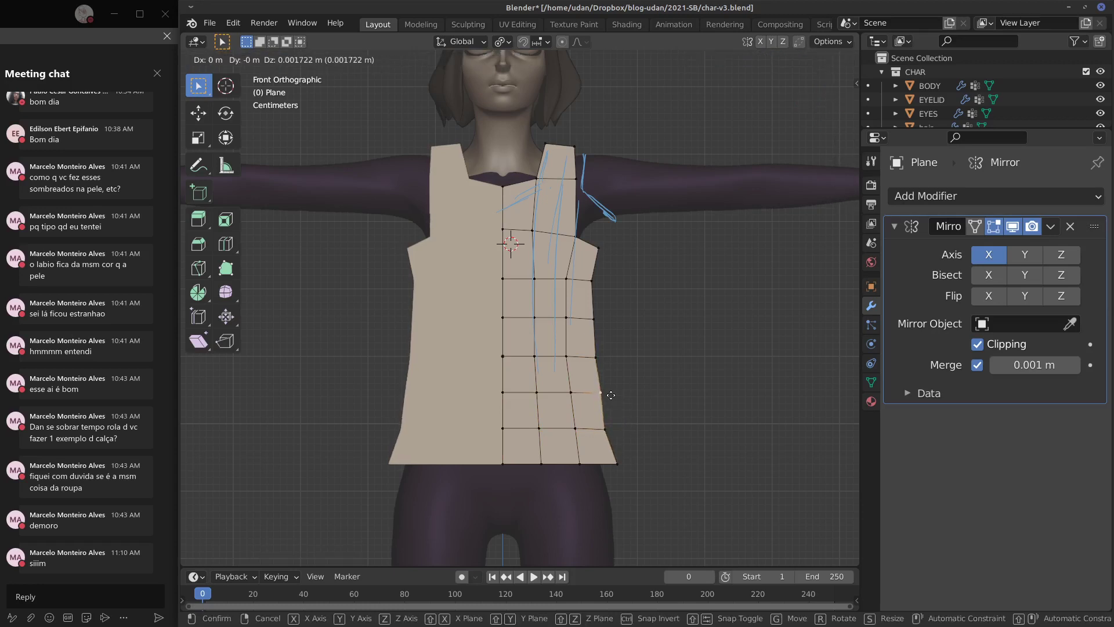
click(610, 394)
right_click(618, 453)
key(g)
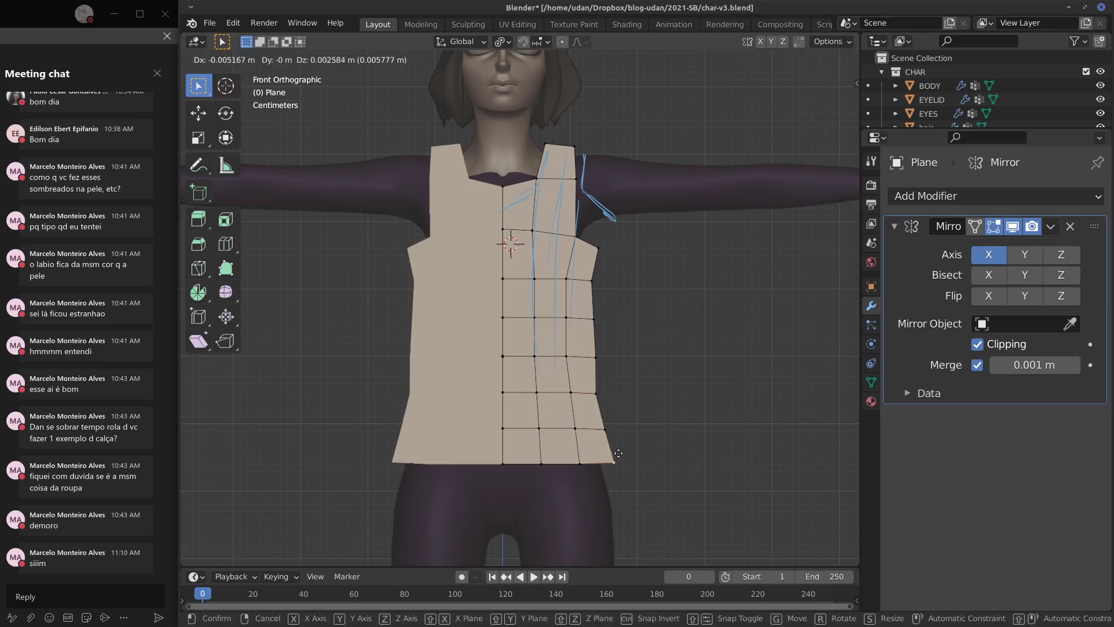
click(618, 453)
Step: Lower the hem edge slightly and move the horizontal loop above it down to even out the spacing
alt+right_click(540, 464)
key(g)
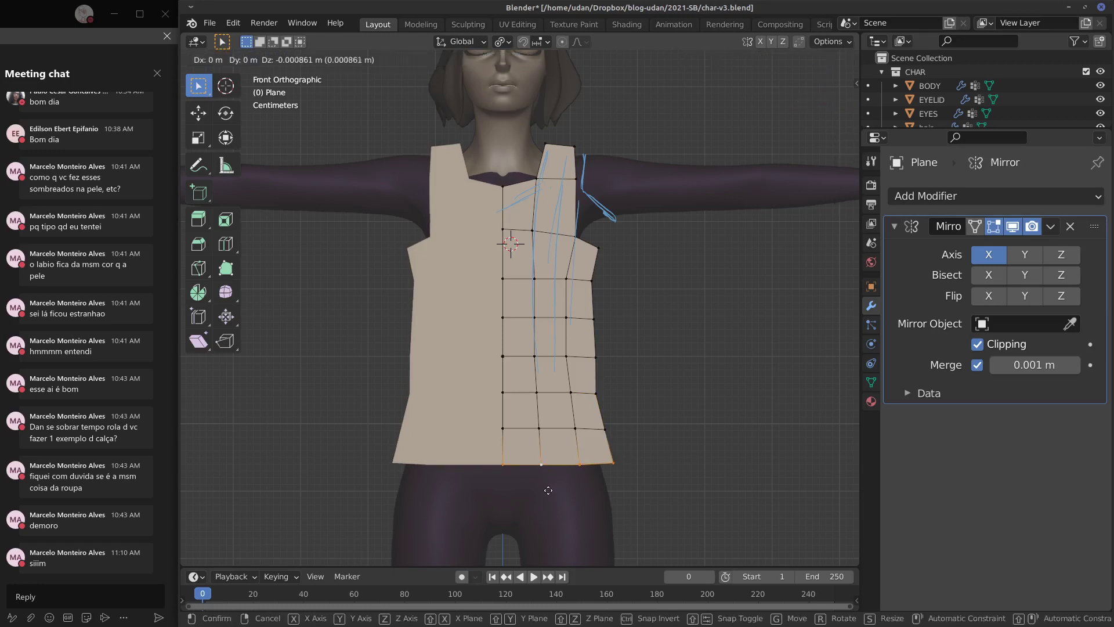
click(544, 484)
alt+click(558, 436)
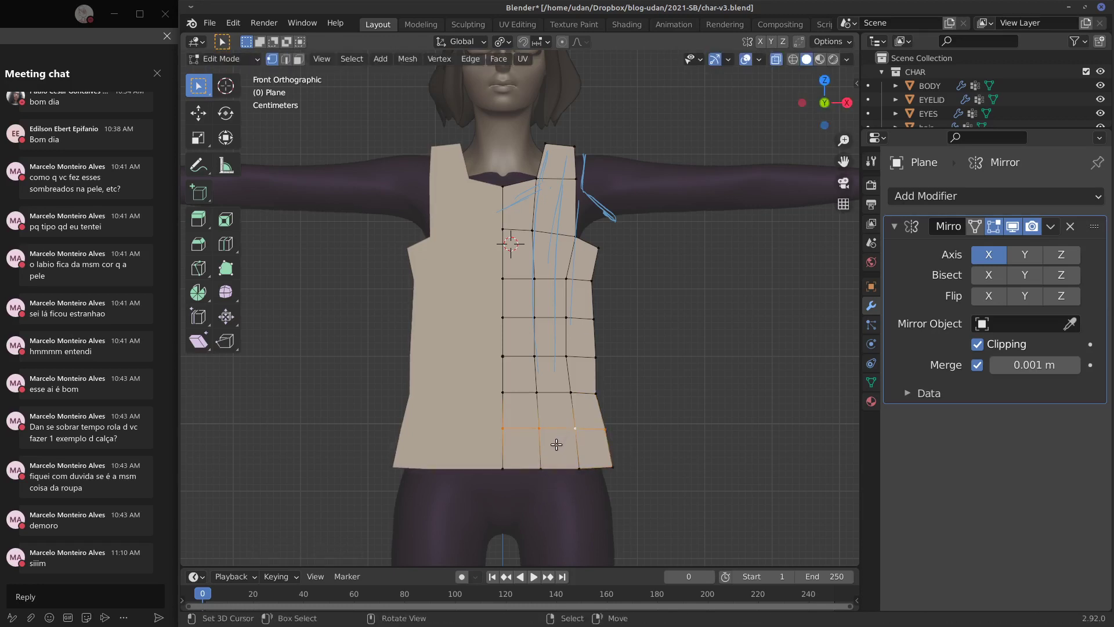
key(g)
click(567, 437)
Step: Flatten the hem edge and the horizontal loop two rows above it by scaling each along Z
alt+click(566, 477)
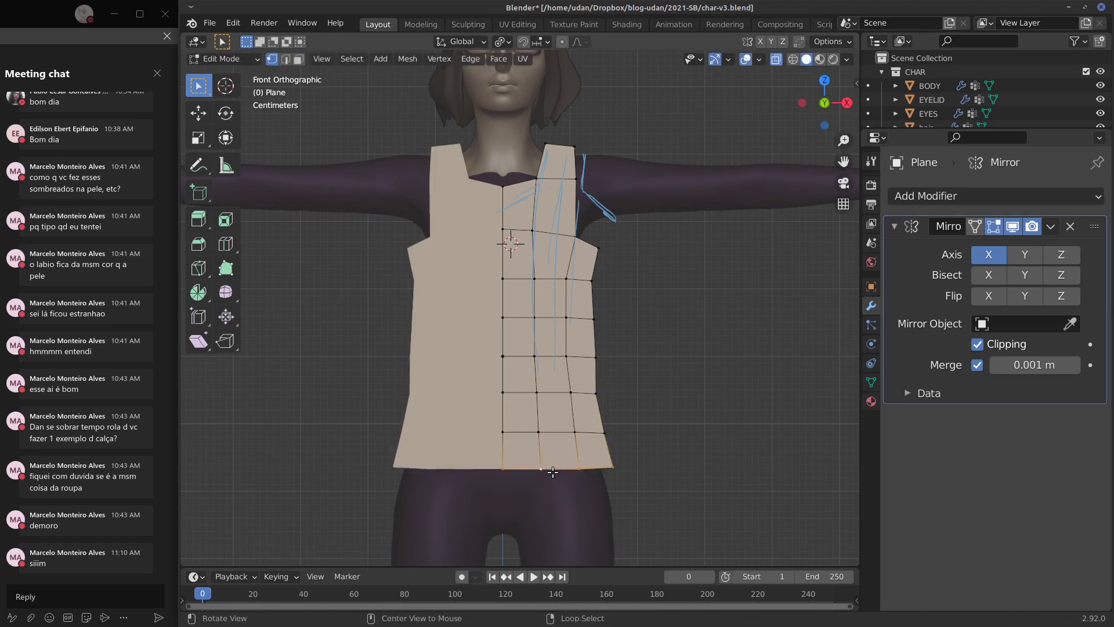
key(s)
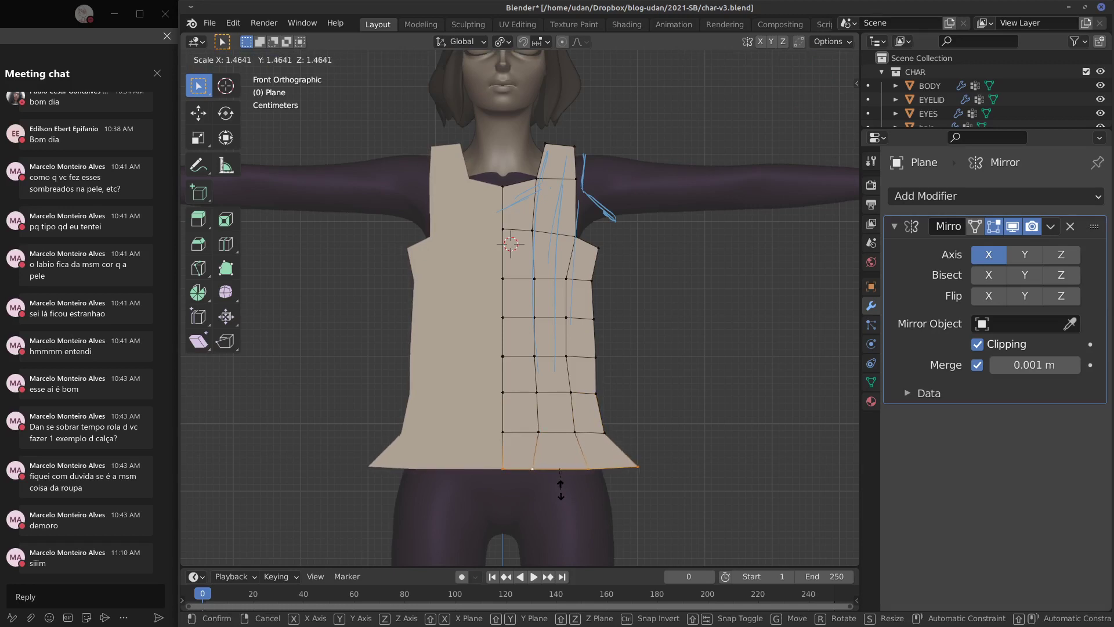
click(551, 404)
alt+click(552, 403)
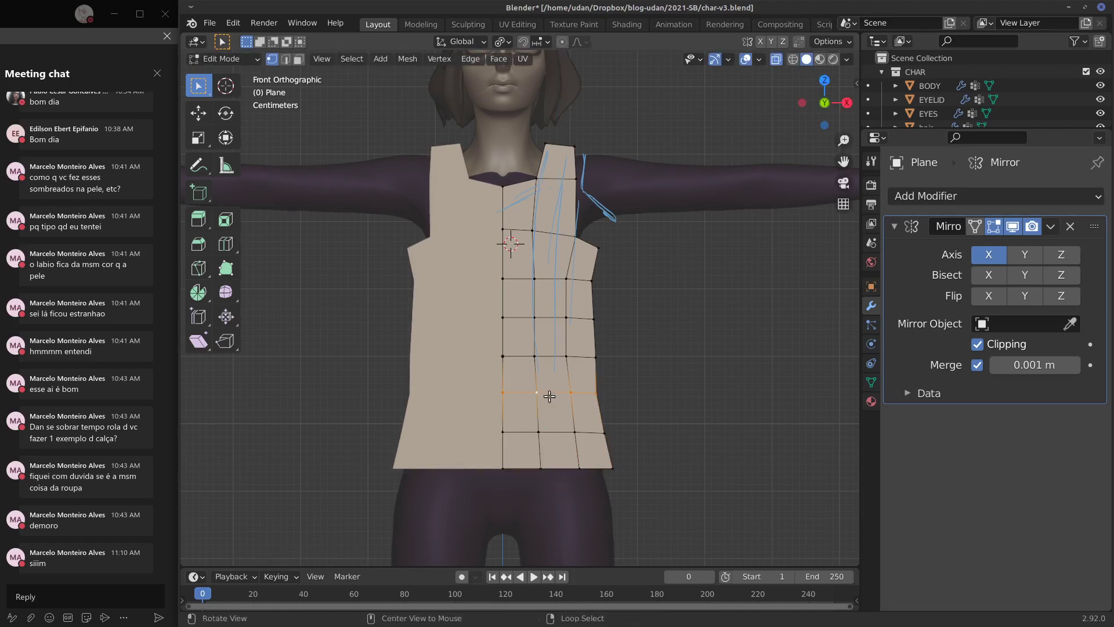
key(s)
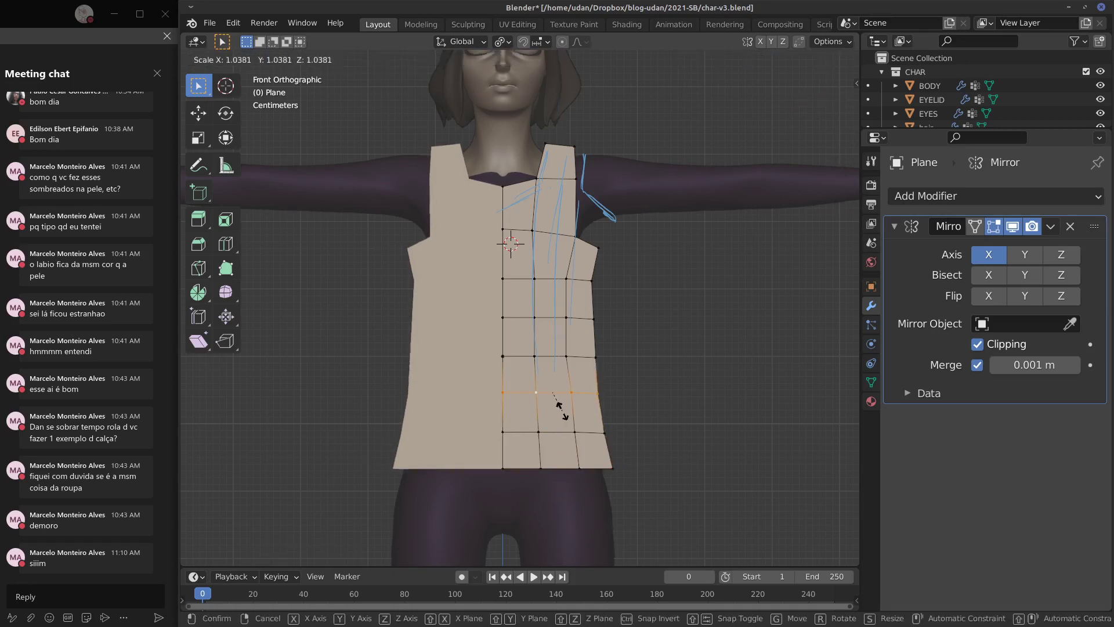
key(z)
click(571, 403)
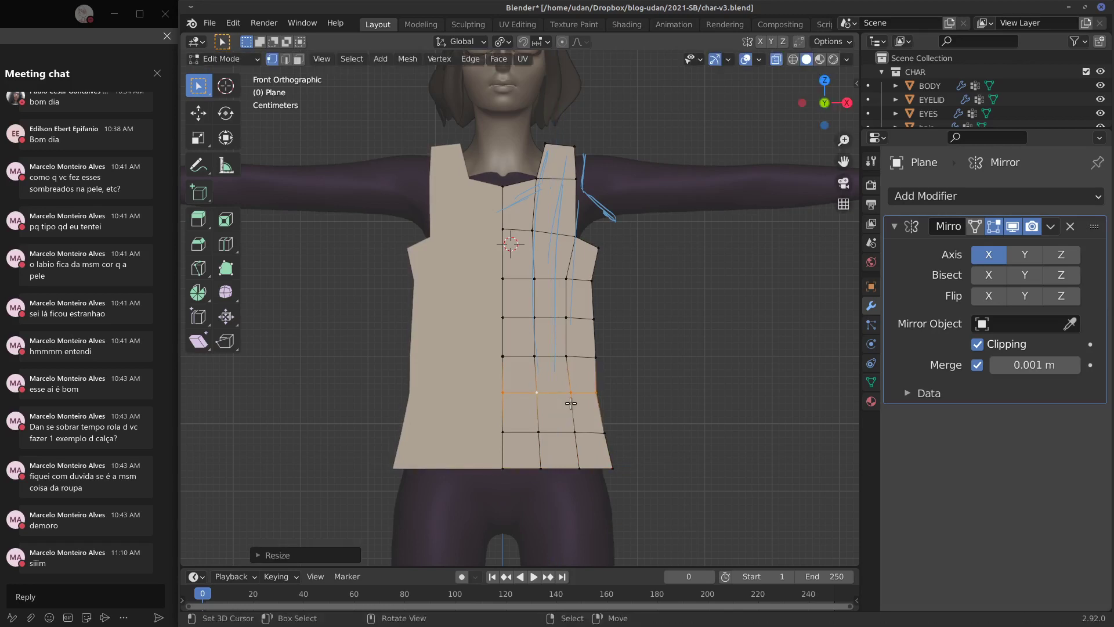
Step: Nudge the outer side vertices of the two waist rows slightly inward to refine the side contour
click(566, 357)
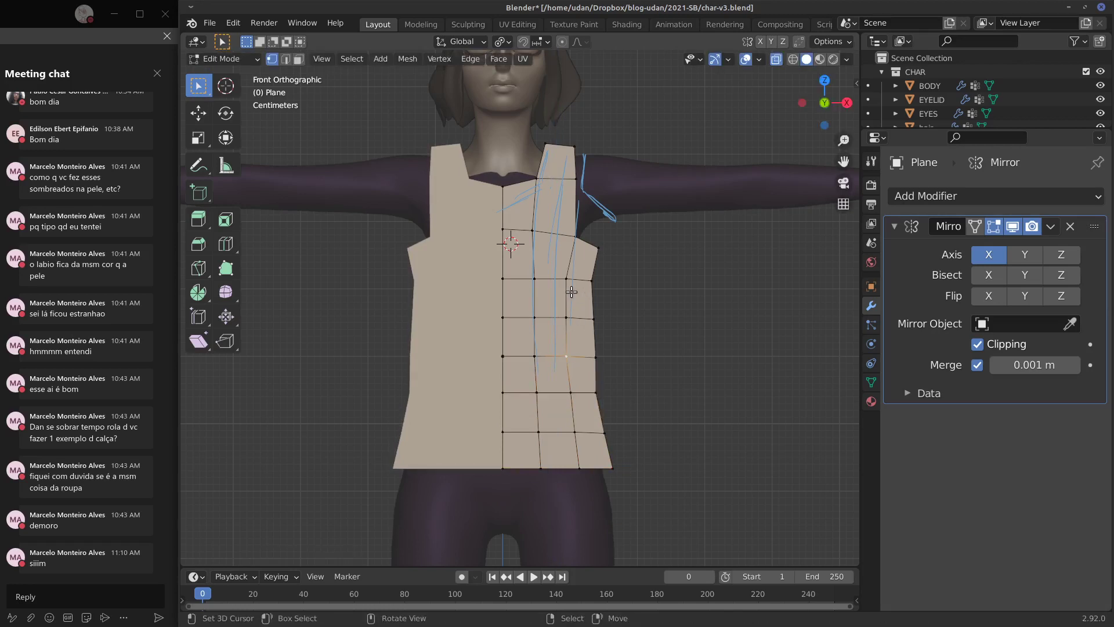
click(593, 319)
key(g)
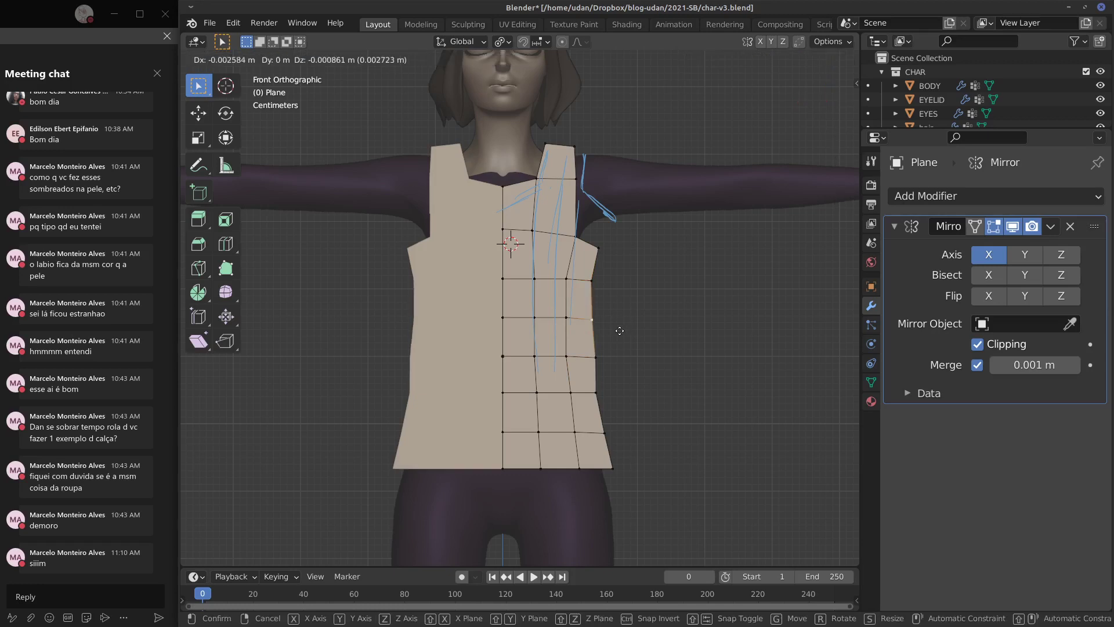
click(620, 329)
click(595, 359)
key(g)
click(603, 322)
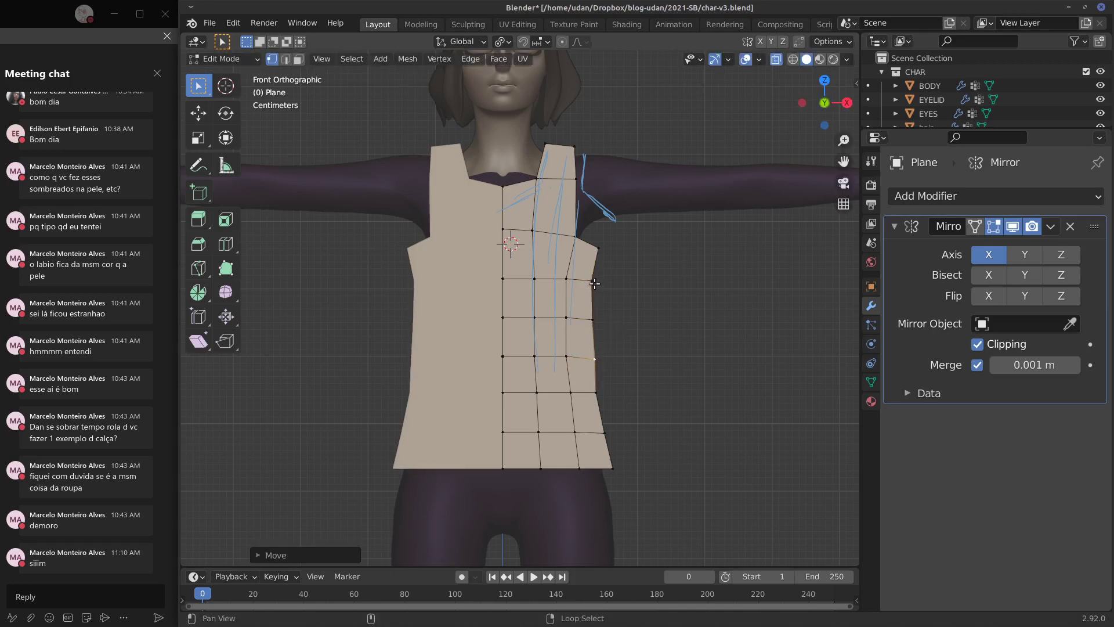
Step: Move the outer side edge slightly outward and nudge the neighbouring vertical loop slightly inward
alt+click(595, 296)
key(g)
click(623, 357)
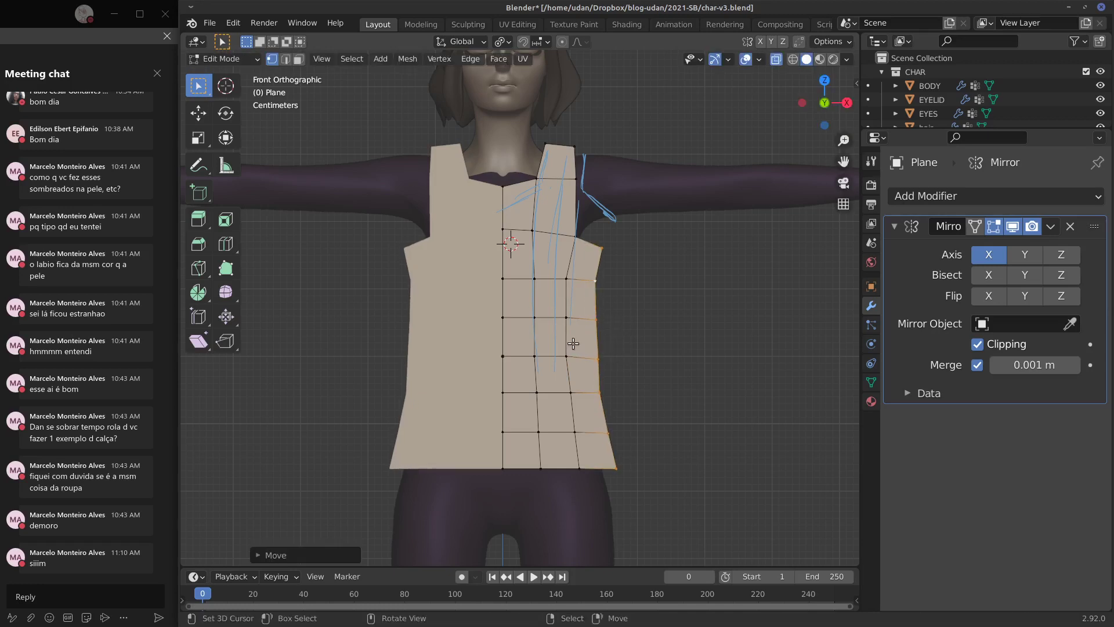
alt+click(564, 337)
key(g)
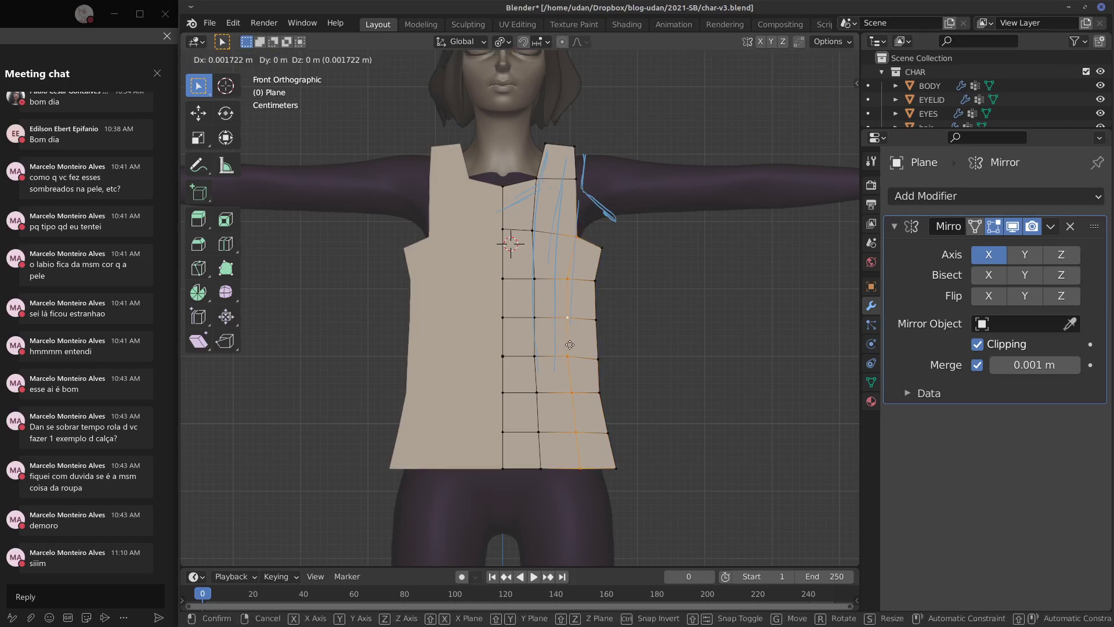
click(563, 345)
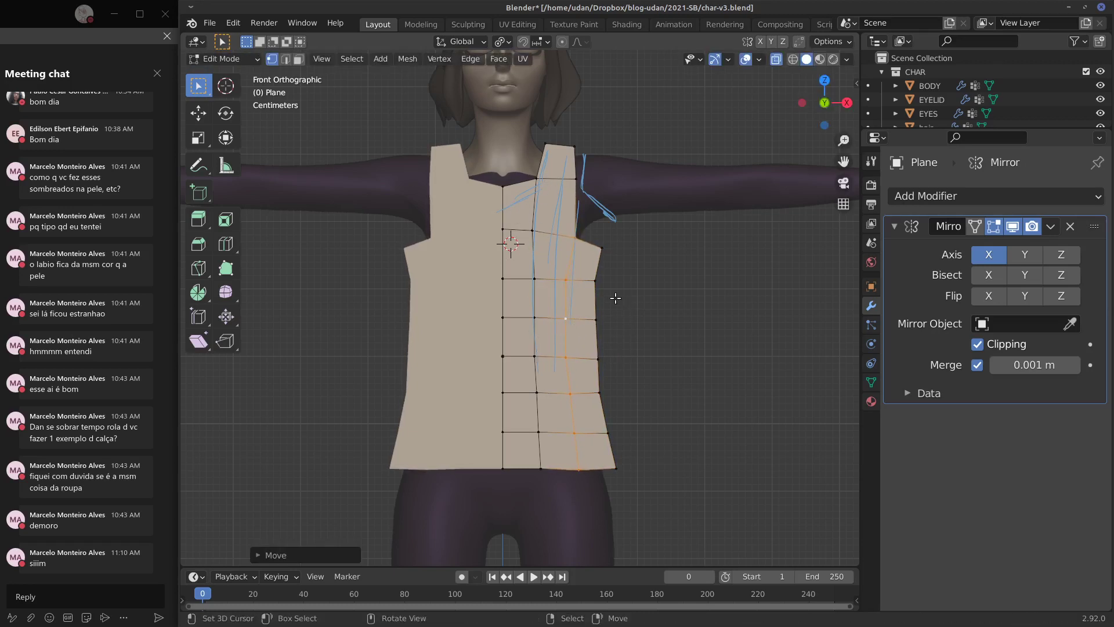
Step: Sketch annotation strokes along the side edge and neighbouring vertical loop, plus a curved cross-section diagram beside the garment
drag(603, 248, 606, 411)
drag(597, 283, 618, 462)
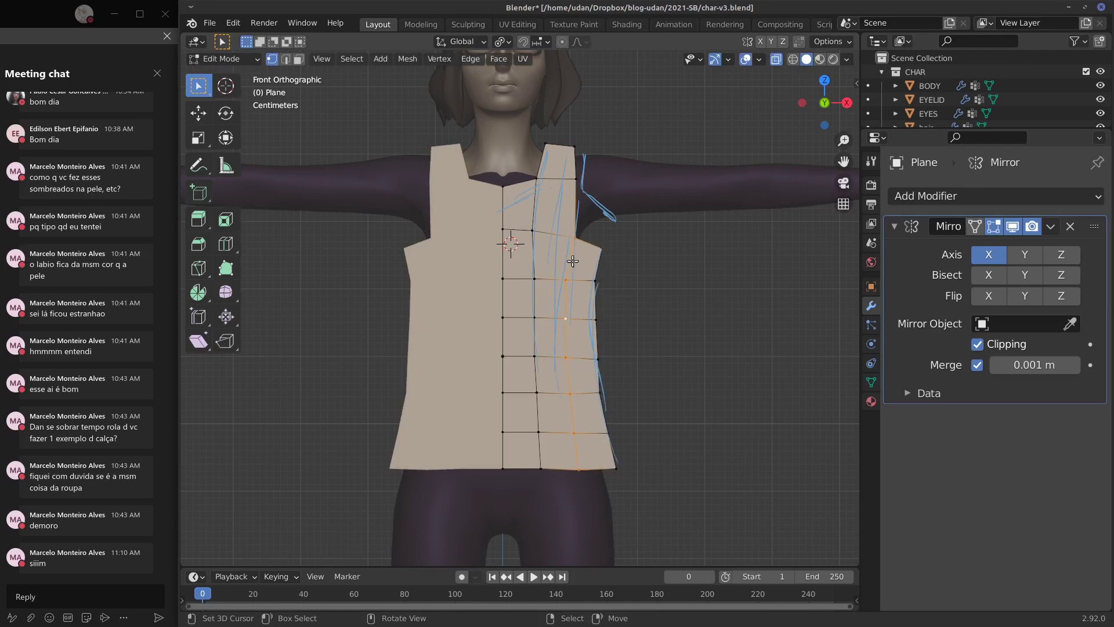
drag(573, 261, 569, 390)
mouse_move(676, 387)
mouse_down()
mouse_move(725, 377)
mouse_move(755, 335)
mouse_up()
mouse_move(723, 379)
mouse_down()
mouse_move(752, 336)
mouse_move(707, 313)
mouse_move(715, 308)
mouse_up()
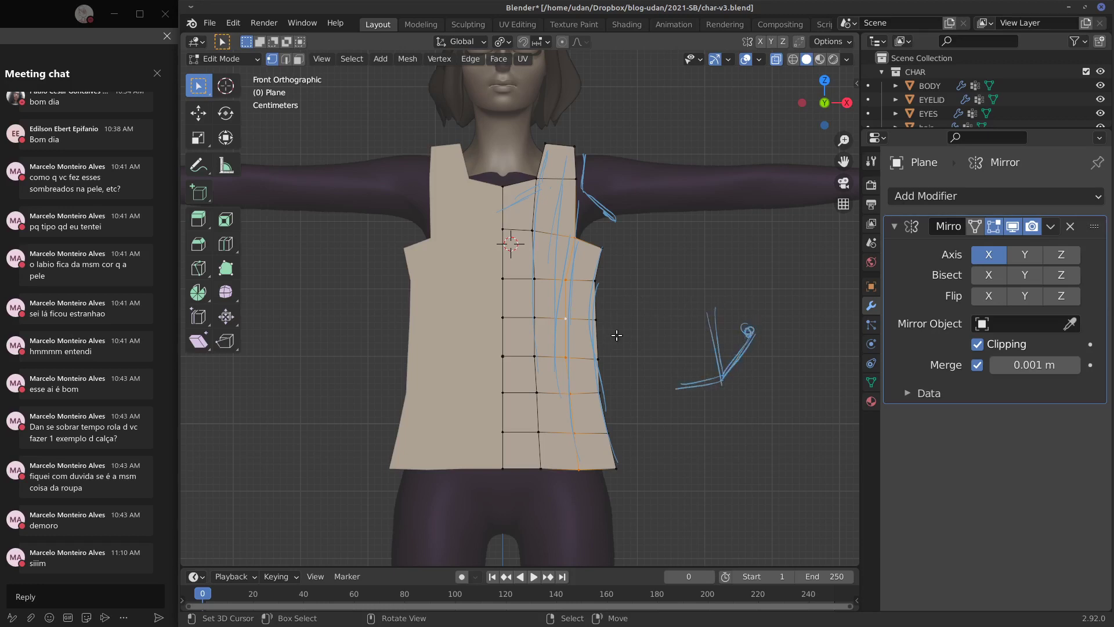
drag(613, 319, 601, 332)
mouse_move(641, 386)
mouse_down()
mouse_move(685, 388)
mouse_move(675, 295)
mouse_move(754, 326)
mouse_up()
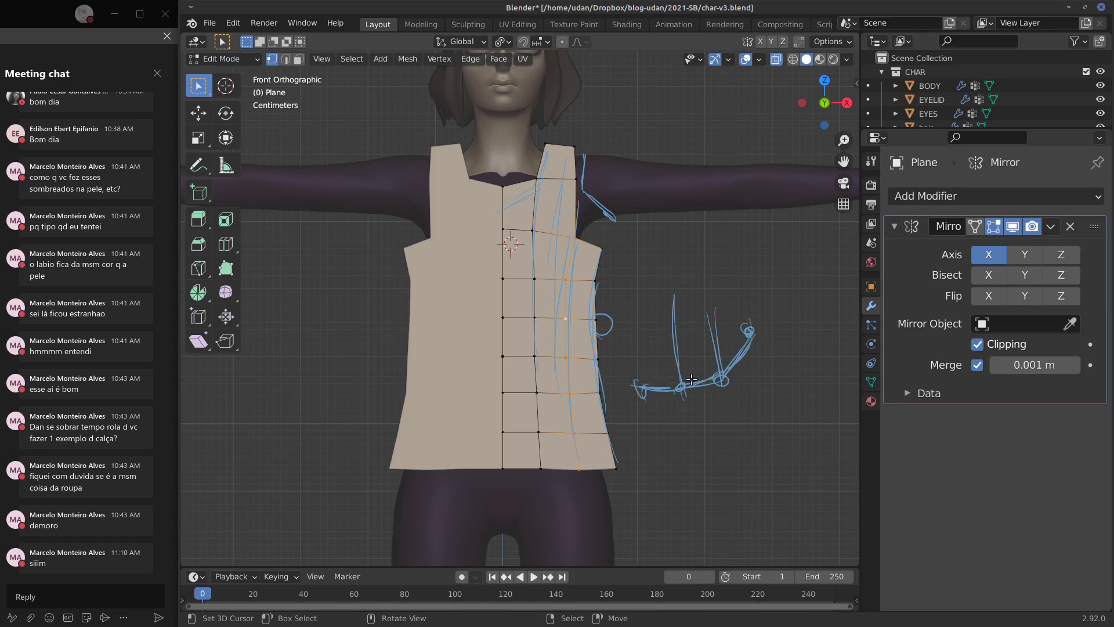
Step: Erase the annotation strokes drawn over and beside the garment panel
mouse_move(743, 315)
right_down()
mouse_move(724, 358)
mouse_move(657, 395)
mouse_move(733, 368)
mouse_move(643, 364)
right_up()
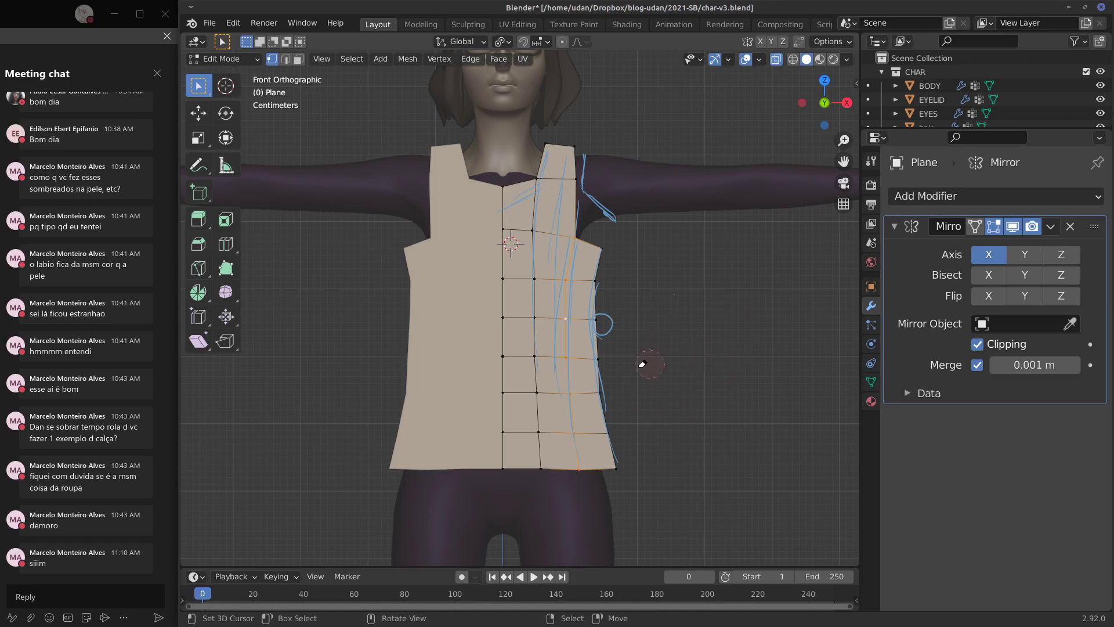
right_drag(614, 319, 601, 321)
mouse_move(590, 166)
right_down()
mouse_move(620, 199)
mouse_move(524, 228)
mouse_move(588, 301)
mouse_move(549, 370)
right_up()
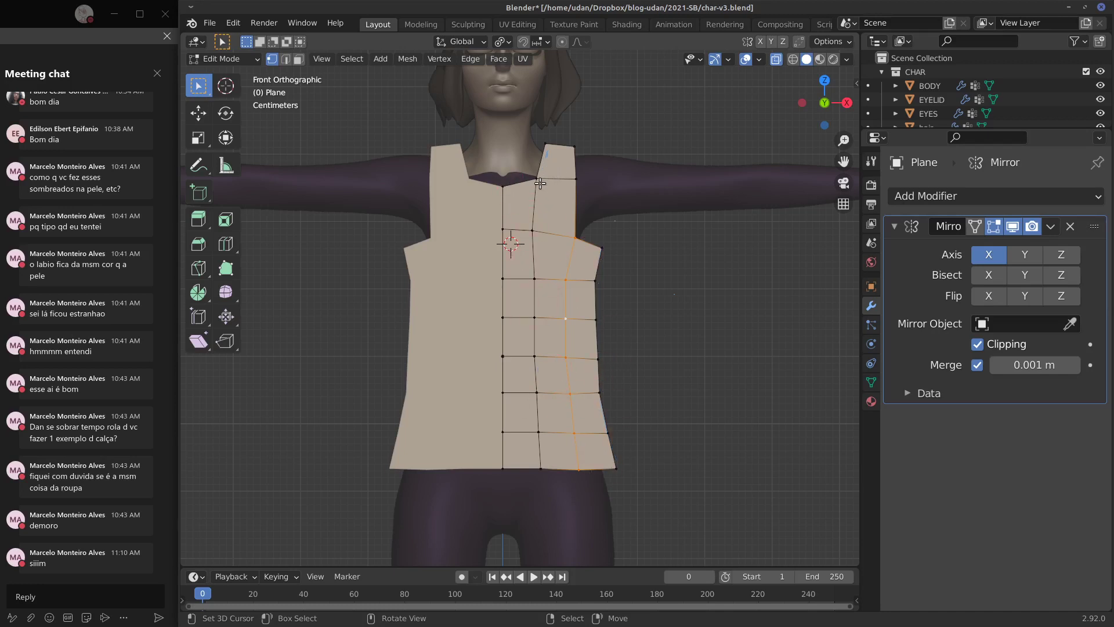
Step: Add a centred horizontal loop cut across the chest row between the neckline and the armhole base
key(ctrl+r)
click(578, 205)
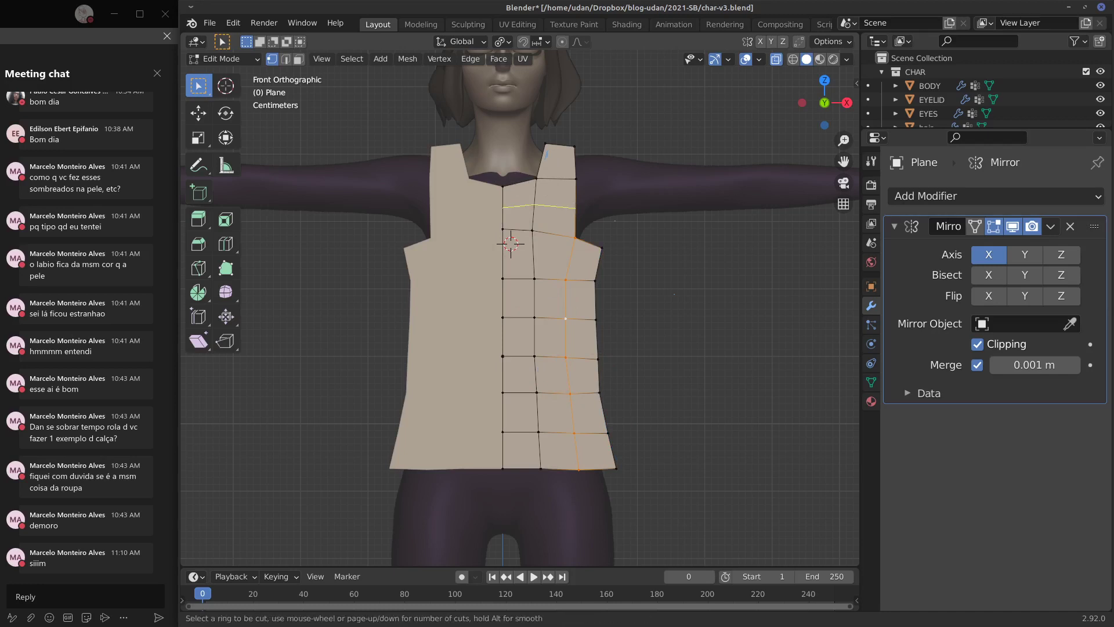
right_click(586, 202)
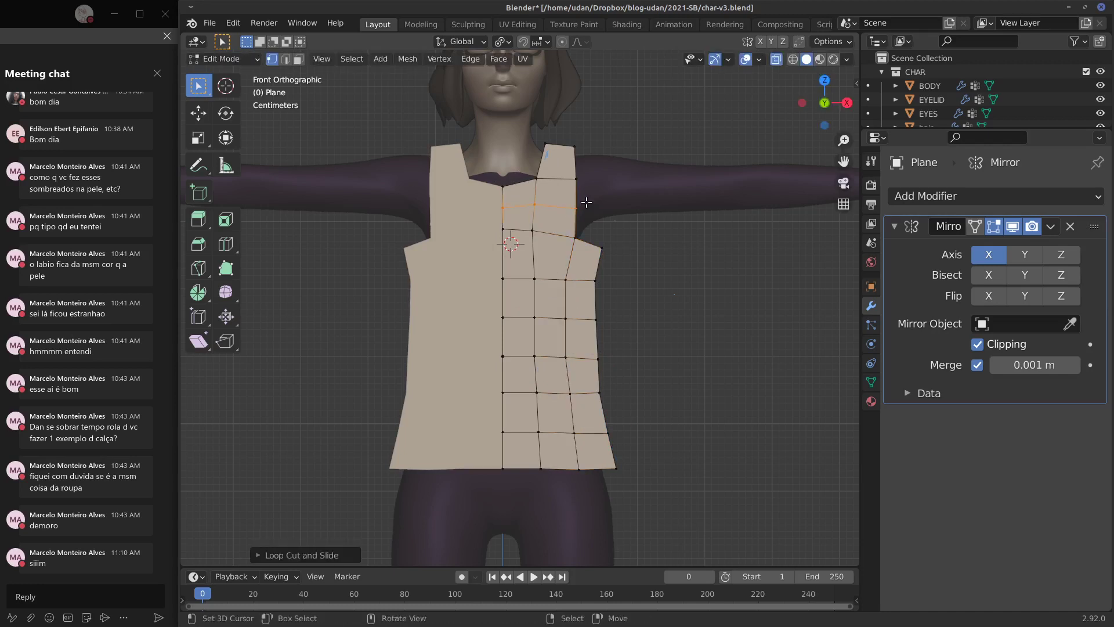
Step: Slide the two inner vertices of the armhole-base row down level with the armhole corner and shift the middle one slightly outward
click(534, 228)
shift+click(503, 230)
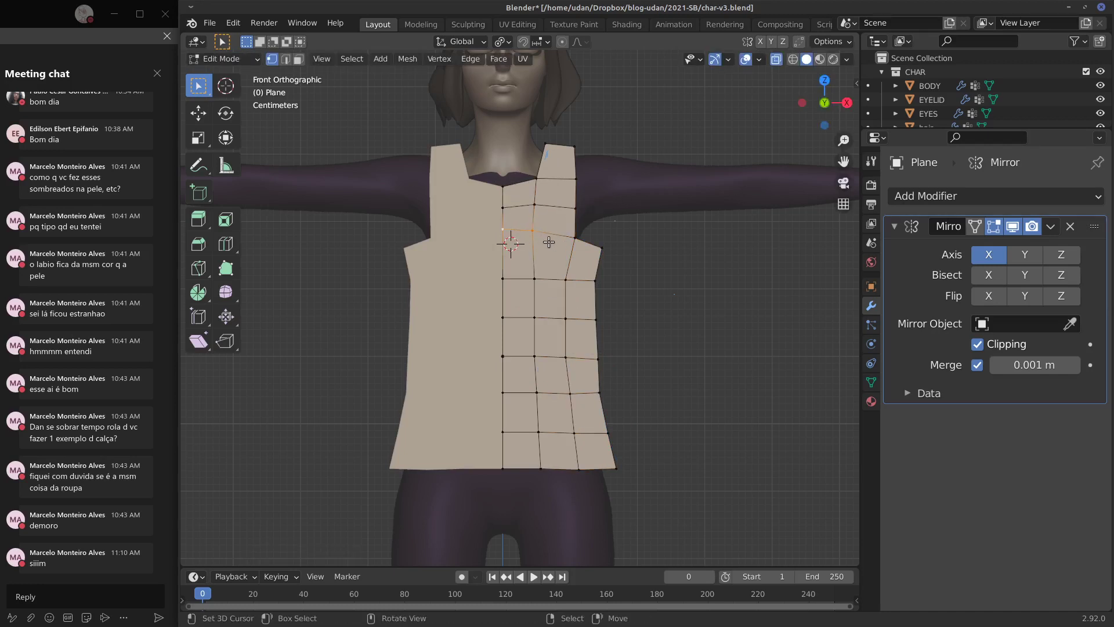
key(g)
key(g)
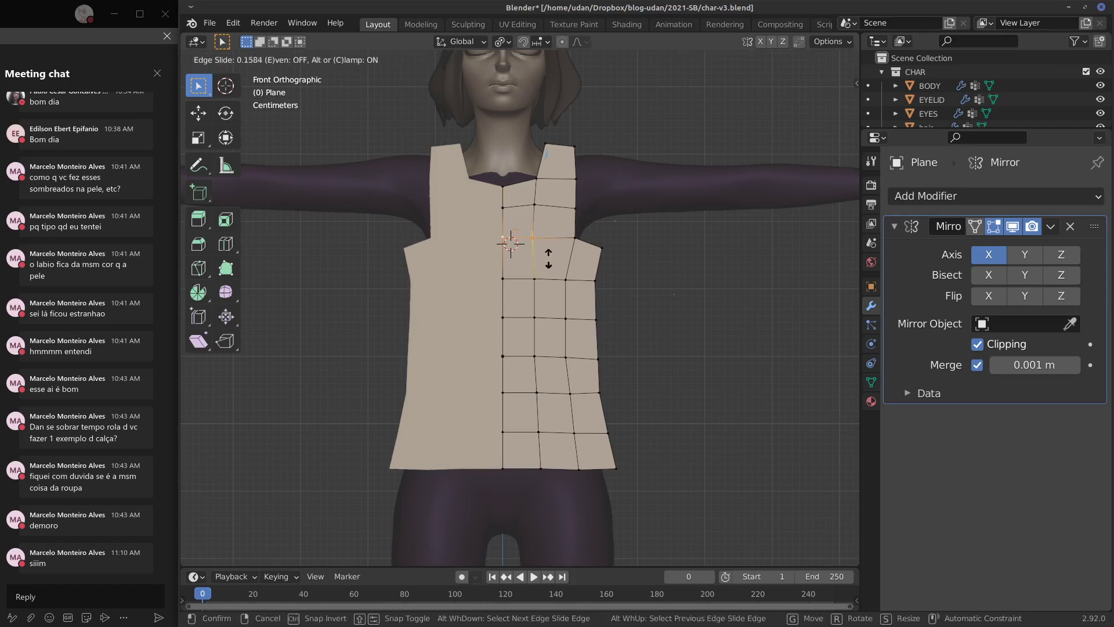
key(g)
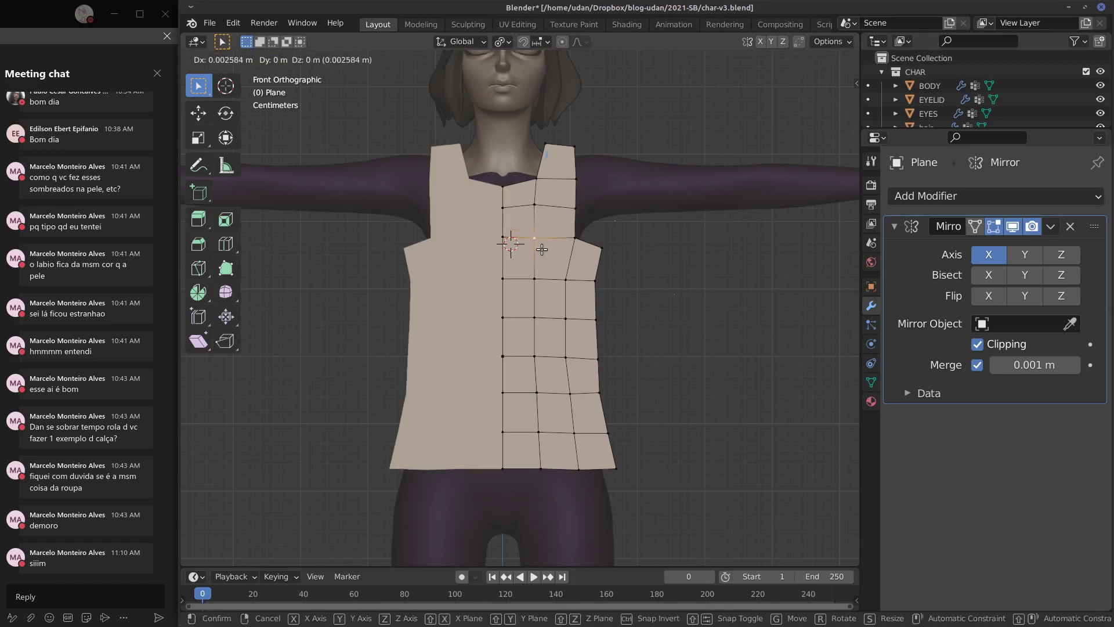
click(541, 250)
Step: Smooth all vertices of the panel with a smoothing factor of 0.188
key(ctrl+l)
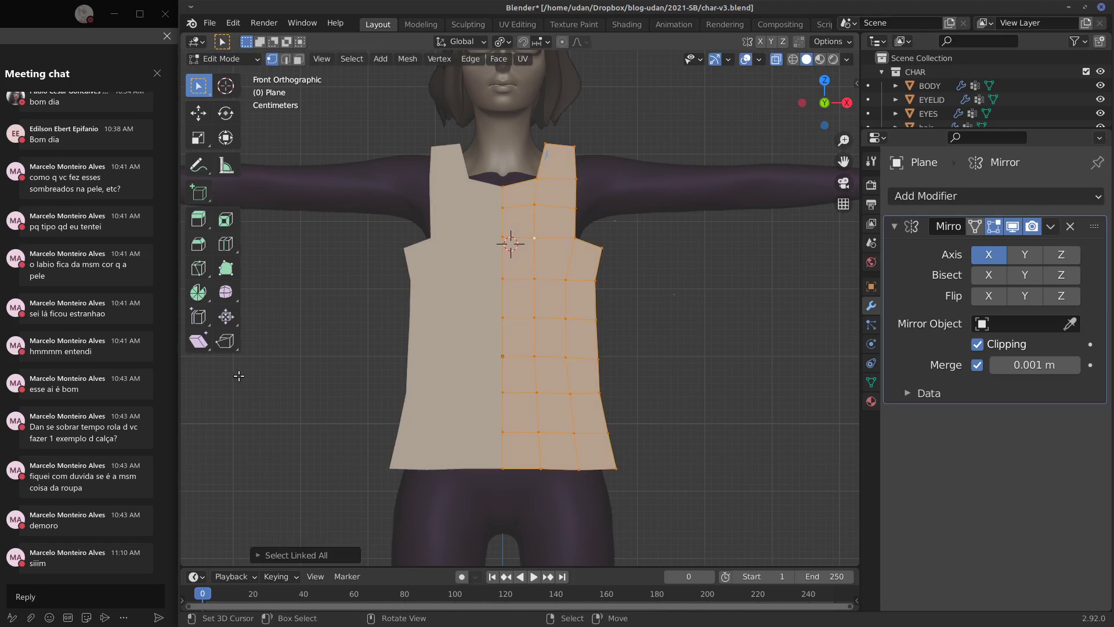
click(439, 59)
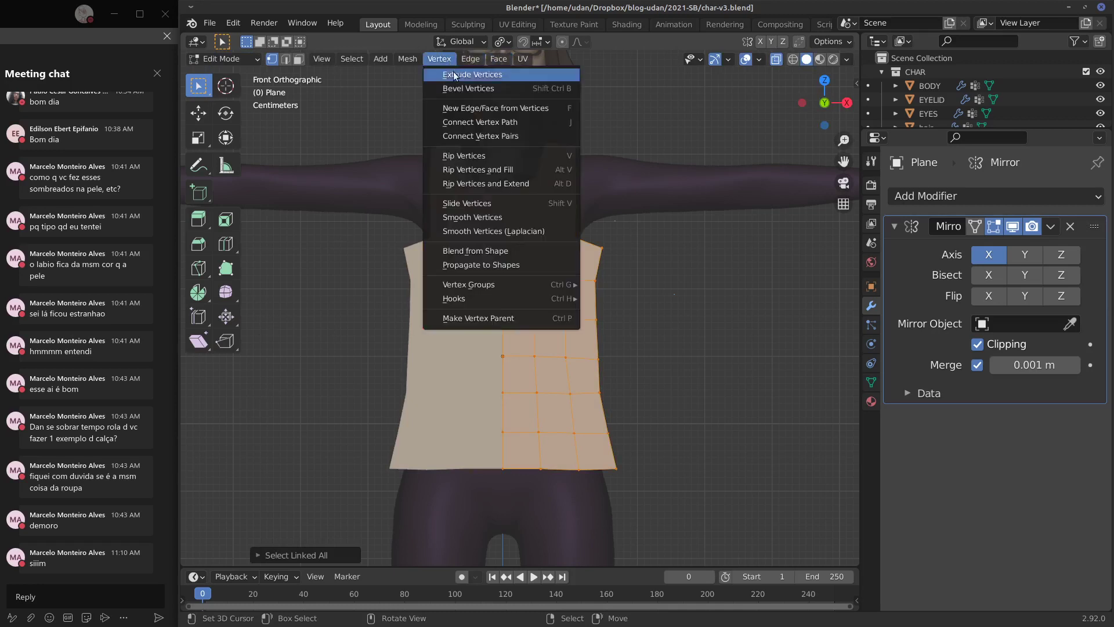
click(485, 217)
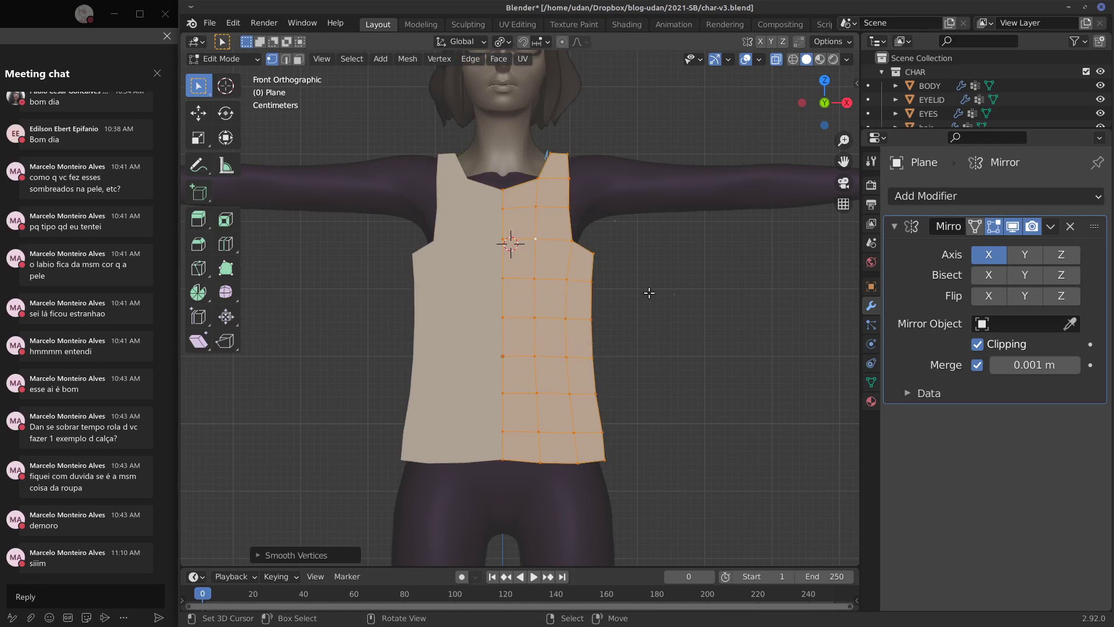
click(258, 555)
drag(405, 489, 337, 492)
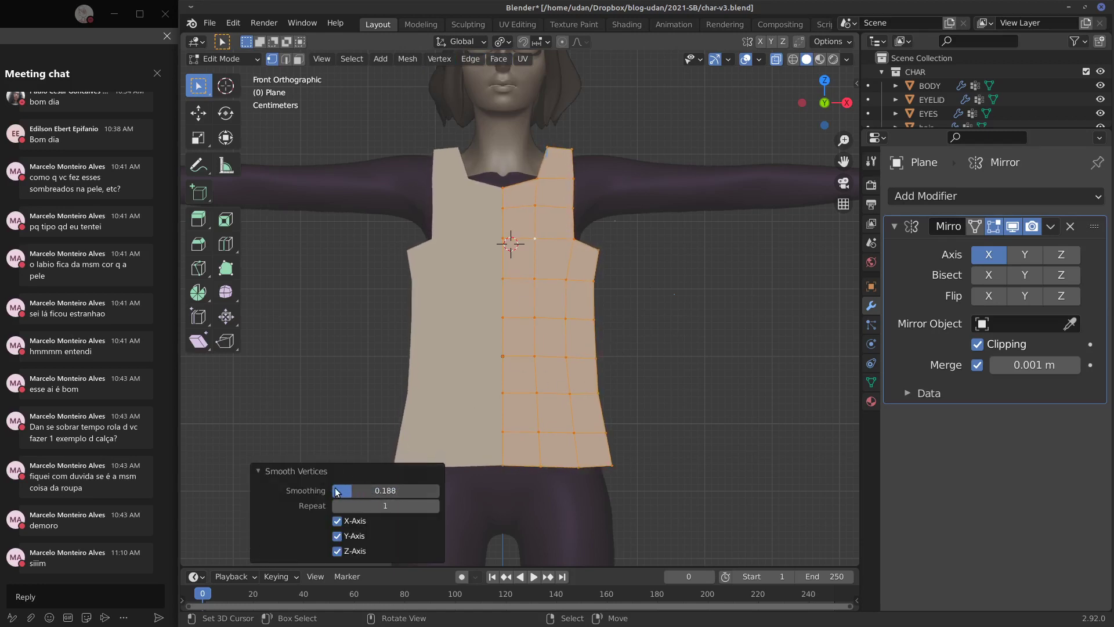
click(266, 470)
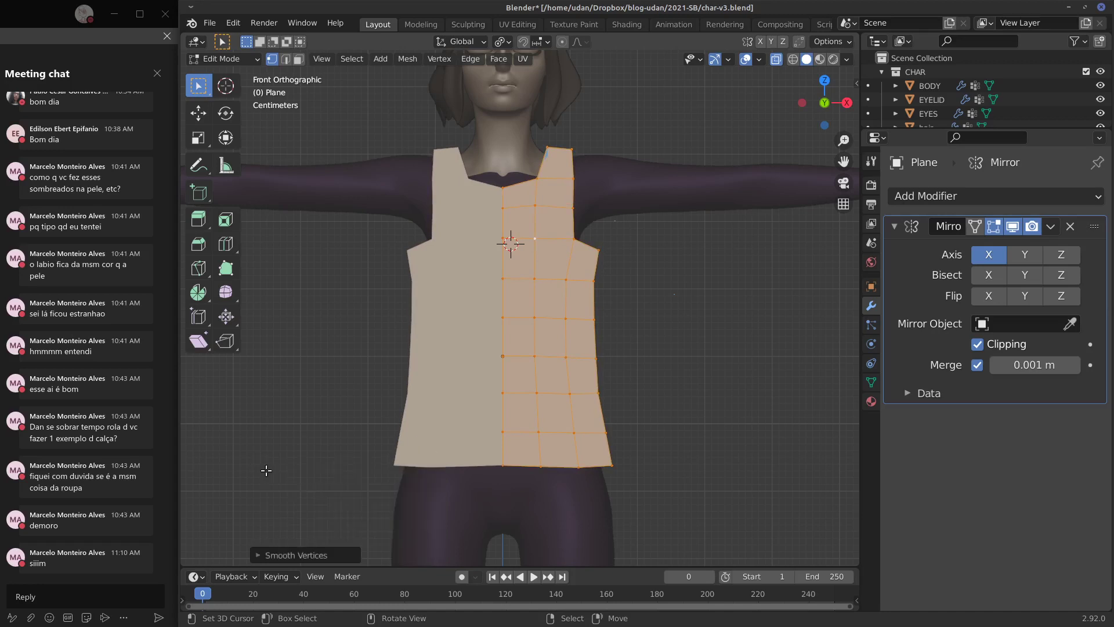
Step: Flatten the smoothed hem edge by scaling it along the global Z axis
alt+click(615, 460)
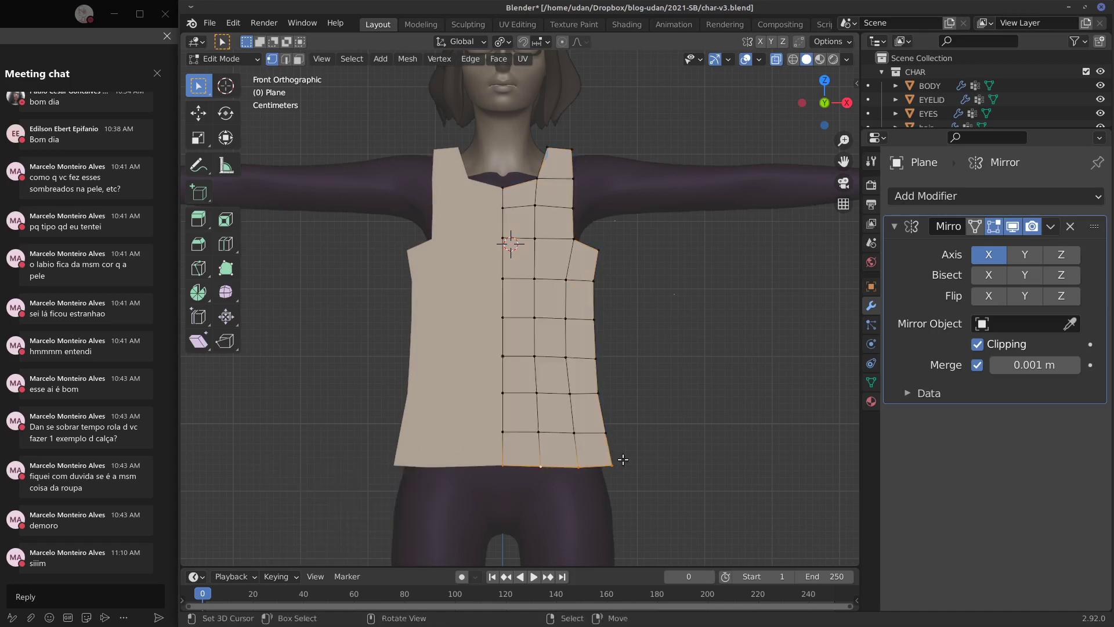
key(z)
key(Escape)
key(KP_0)
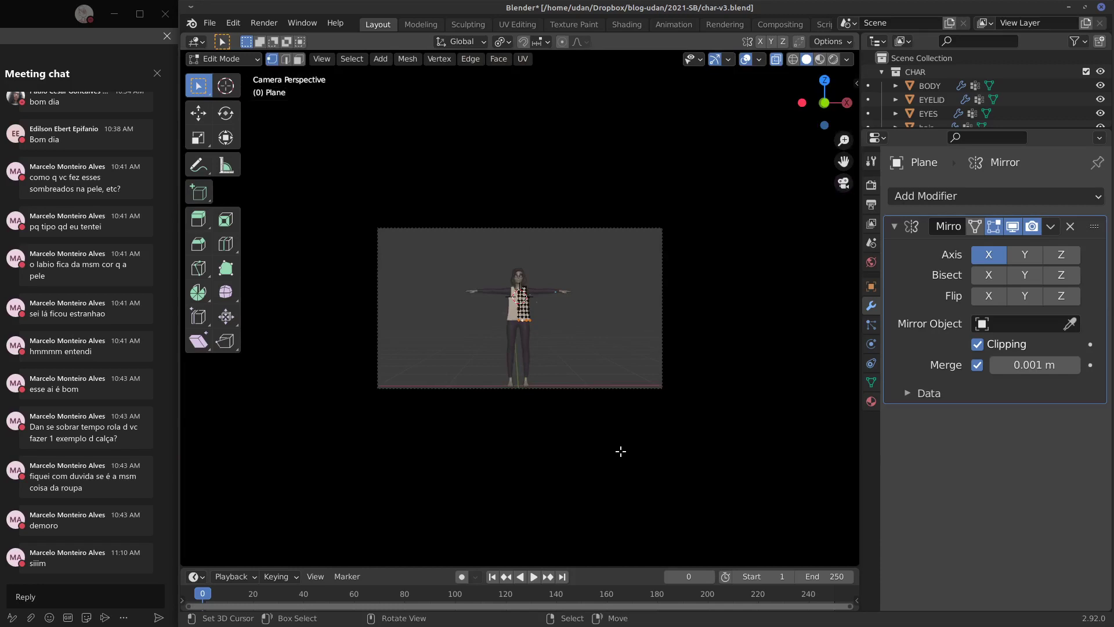
key(KP_0)
key(s)
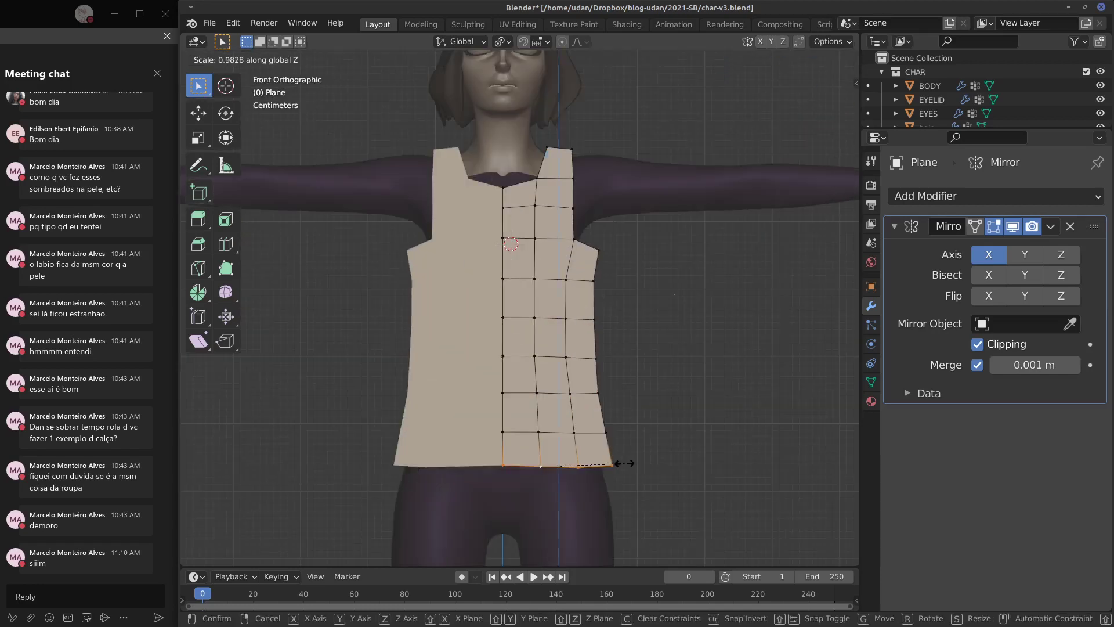
key(x)
click(627, 459)
Step: Select the whole panel mesh and subdivide it
shift+middle_drag(617, 362, 651, 352)
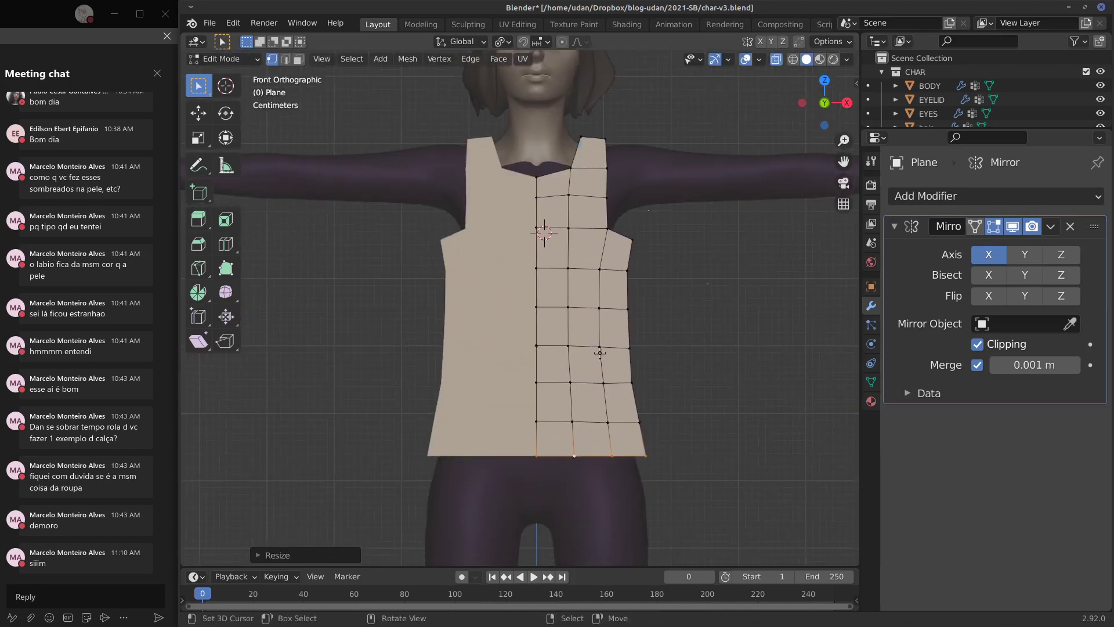
key(q)
key(a)
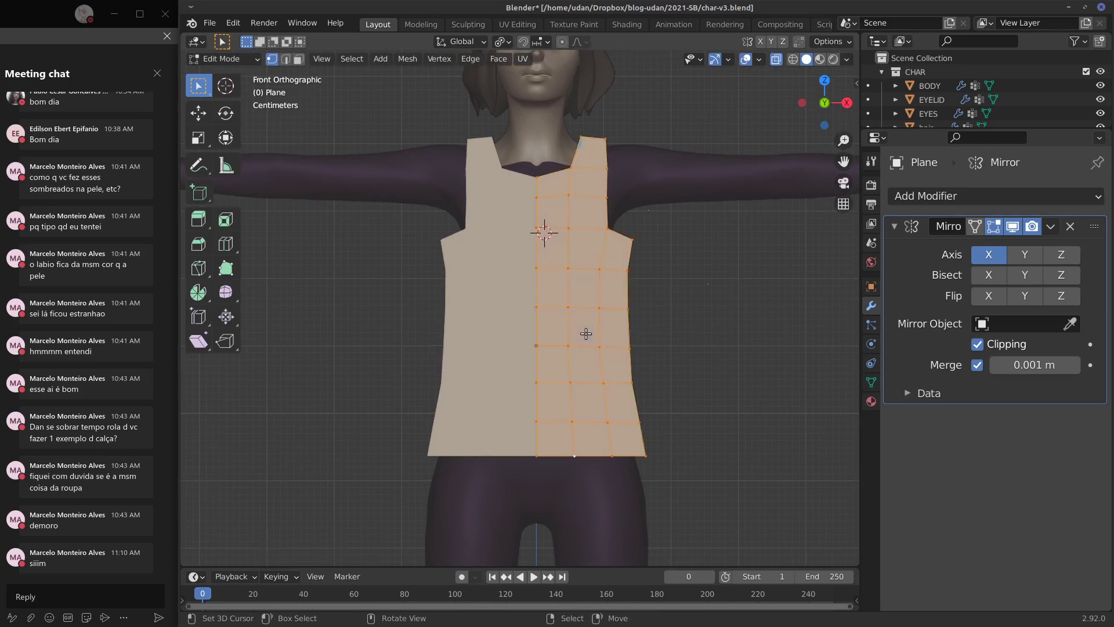
right_click(594, 318)
key(Escape)
right_click(563, 290)
click(561, 288)
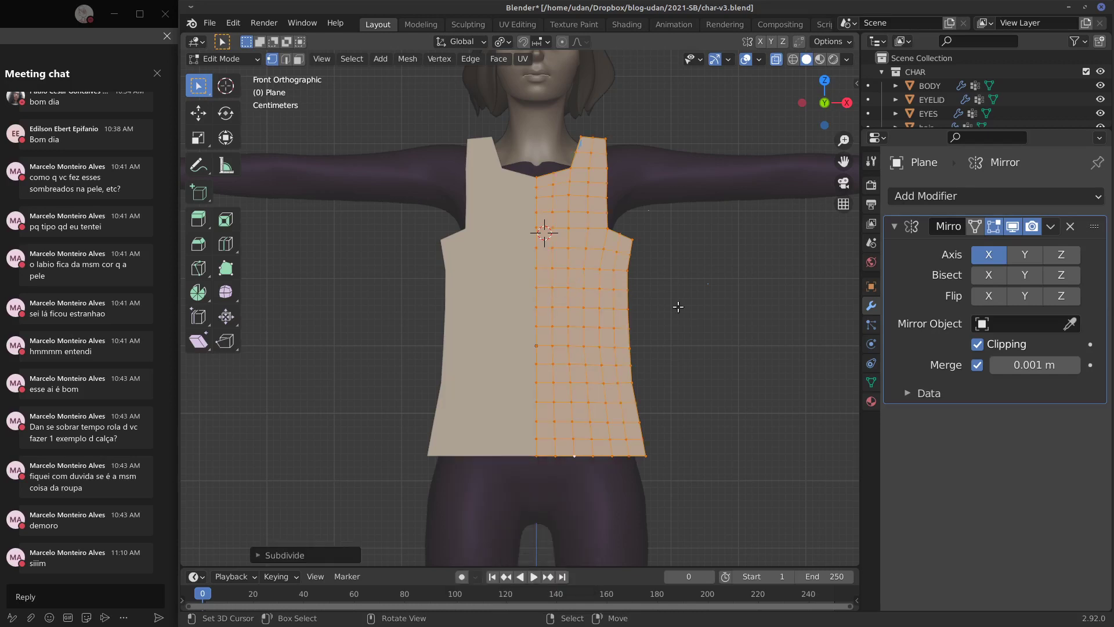
Step: Select all linked geometry of the subdivided panel and turn off clipping in the Mirror modifier
alt+middle_drag(691, 328, 634, 306)
click(635, 307)
alt+click(632, 327)
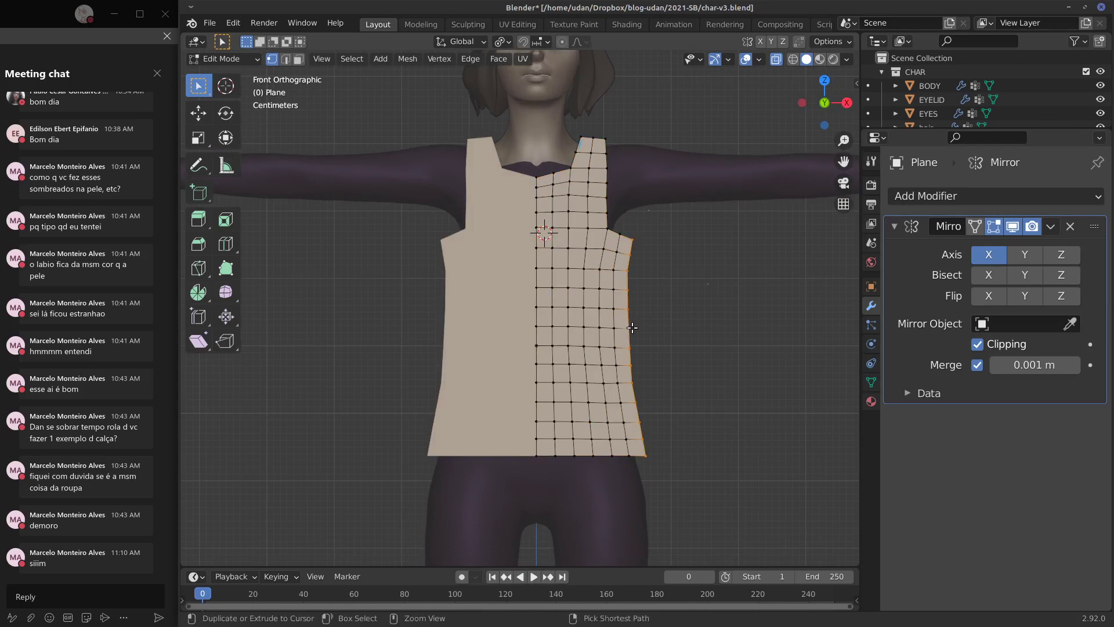
key(ctrl+l)
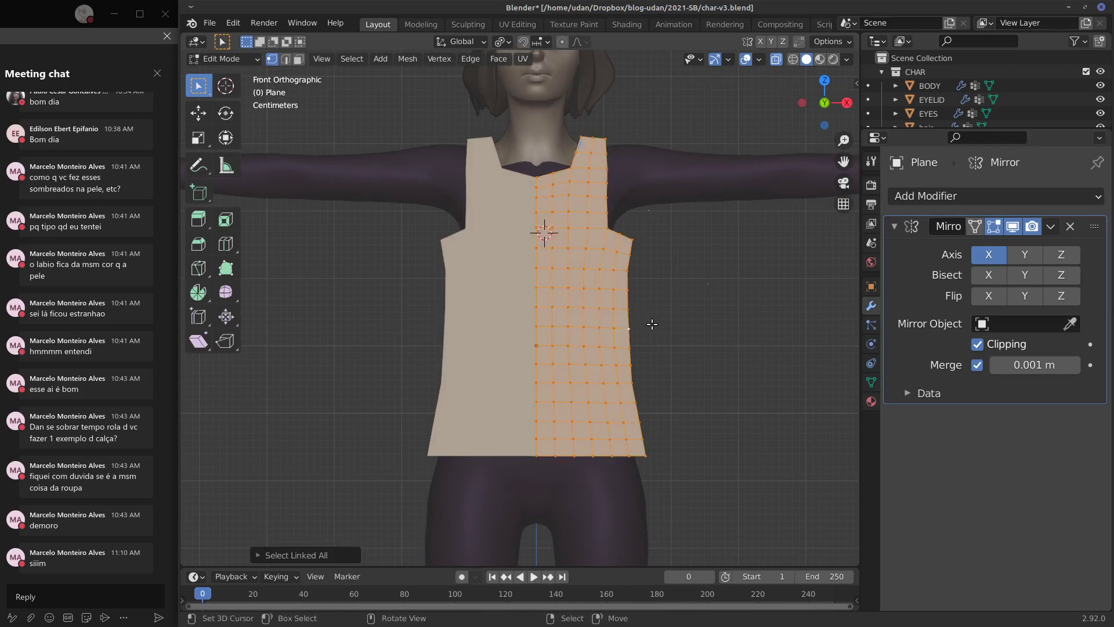
click(990, 346)
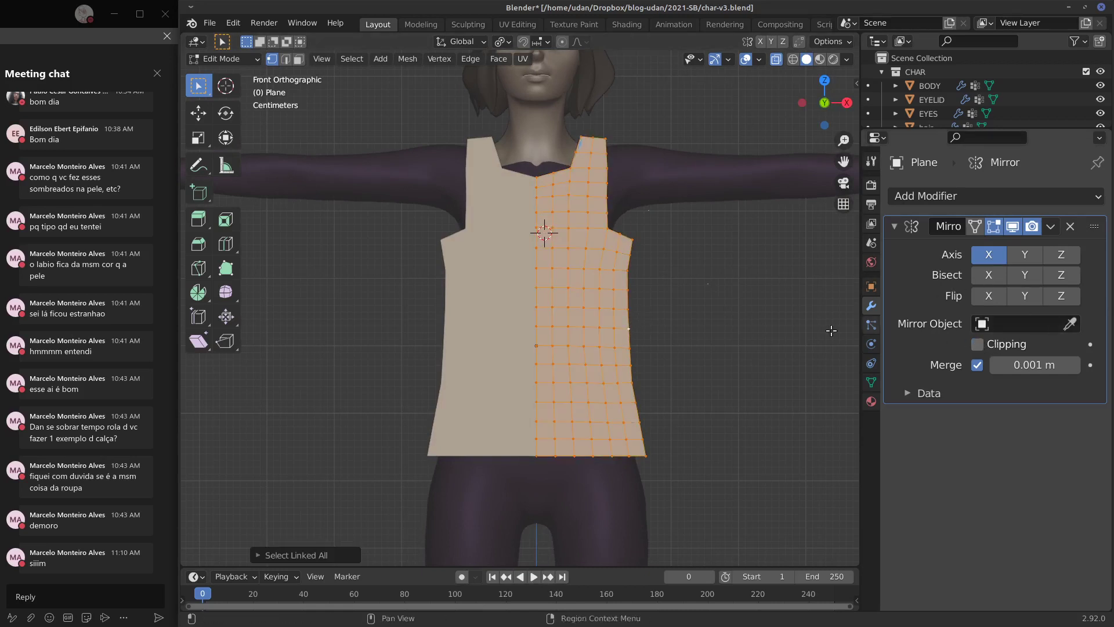
Step: Shift the whole garment panel sideways toward the mirror centre line and scale it up uniformly by about 1.11
key(s)
right_click(624, 352)
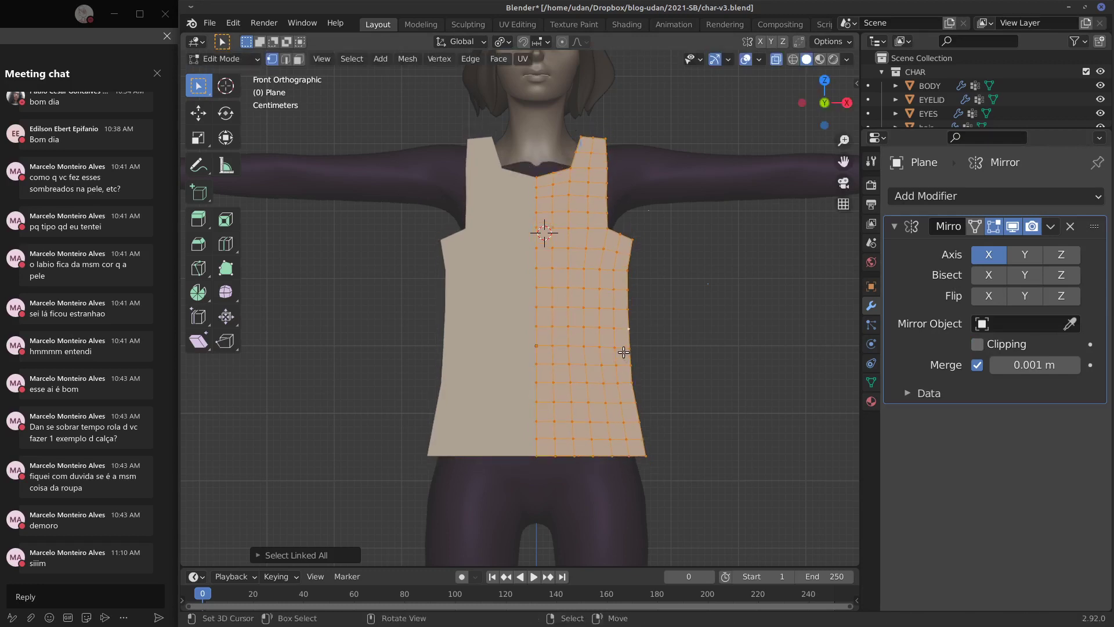
key(g)
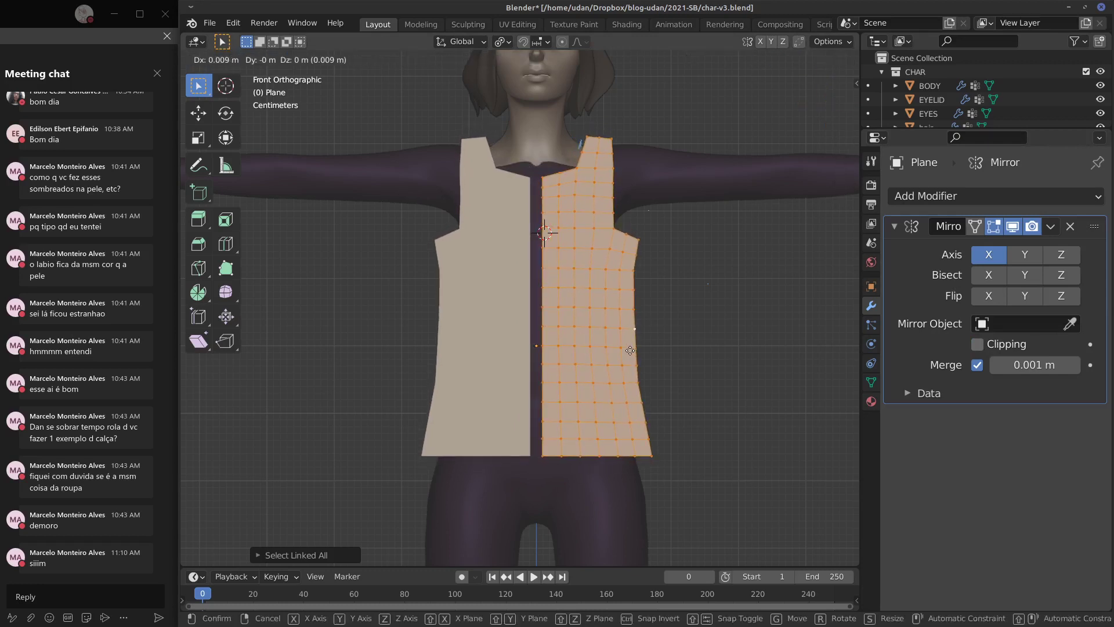
click(667, 316)
key(s)
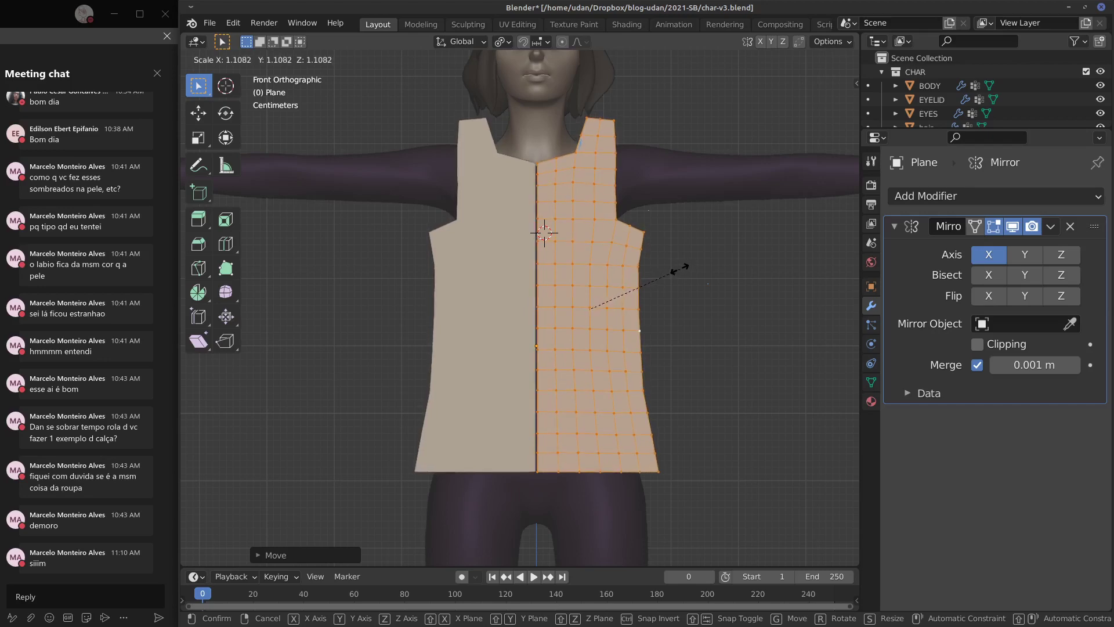
click(673, 268)
mouse_move(712, 257)
middle_down()
mouse_move(609, 262)
mouse_move(702, 263)
mouse_move(702, 246)
middle_up()
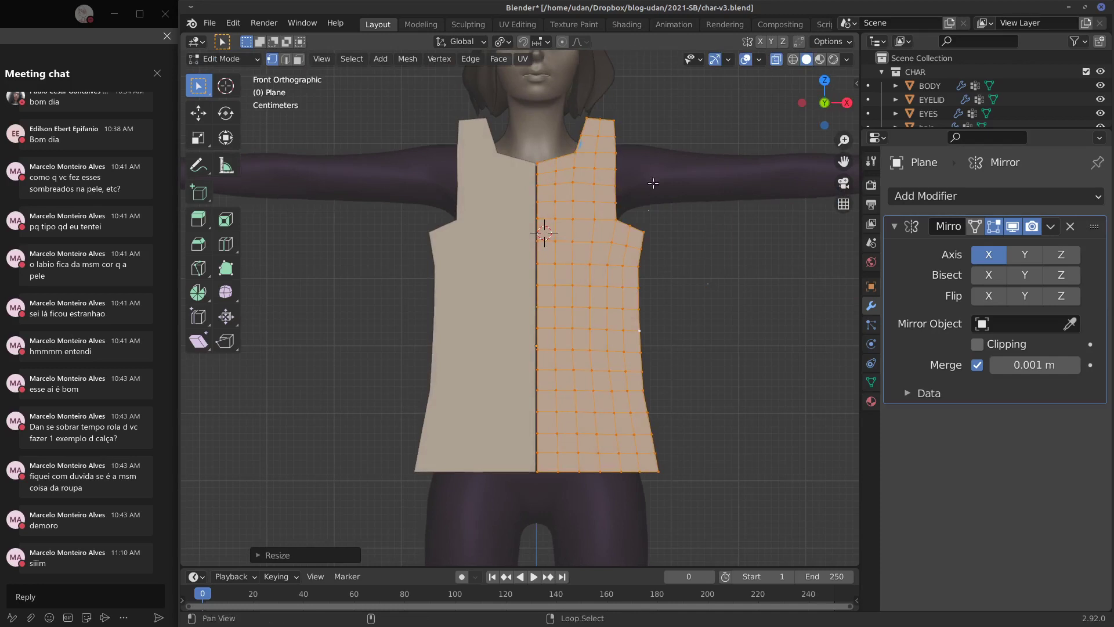
Step: Extrude the top edge of the shoulder strap upward by about 0.03 m
shift+middle_drag(652, 181, 607, 252)
click(589, 225)
click(589, 222)
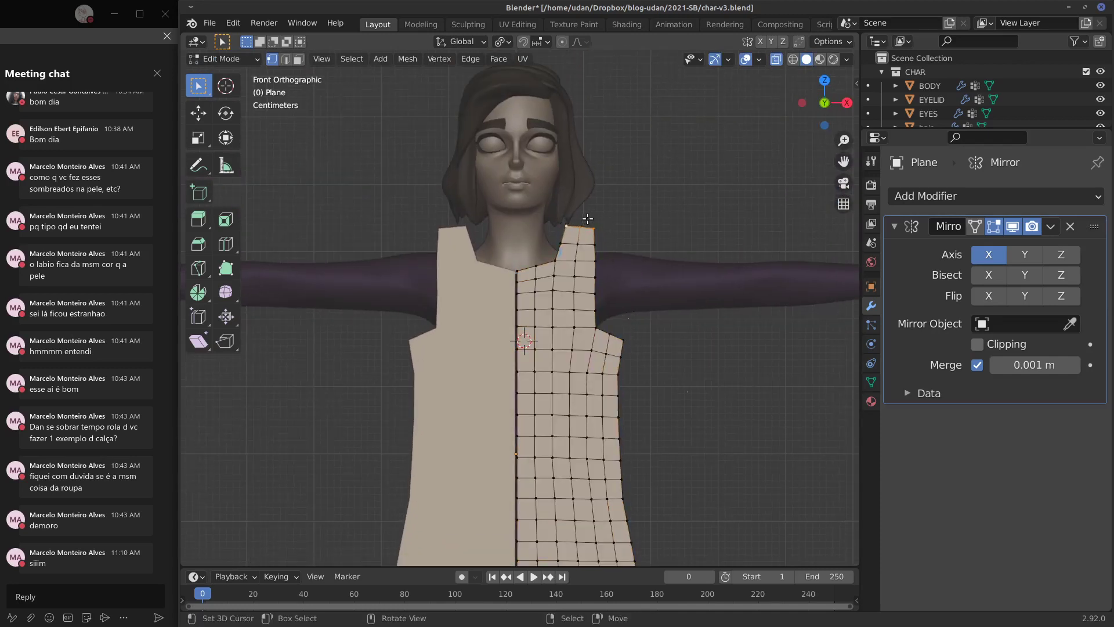
key(g)
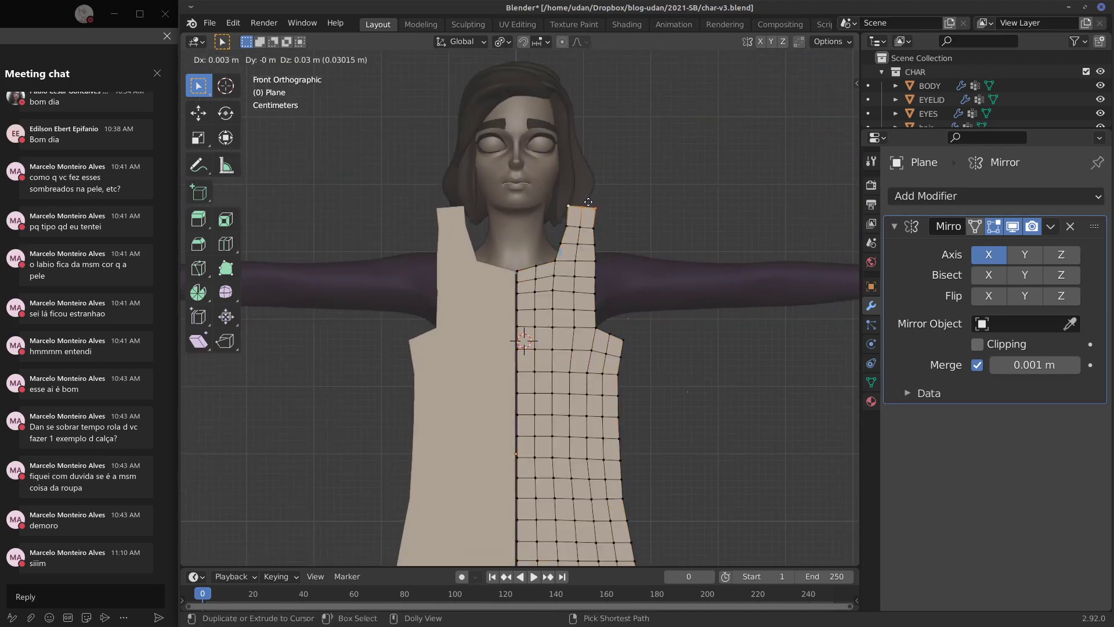
click(598, 220)
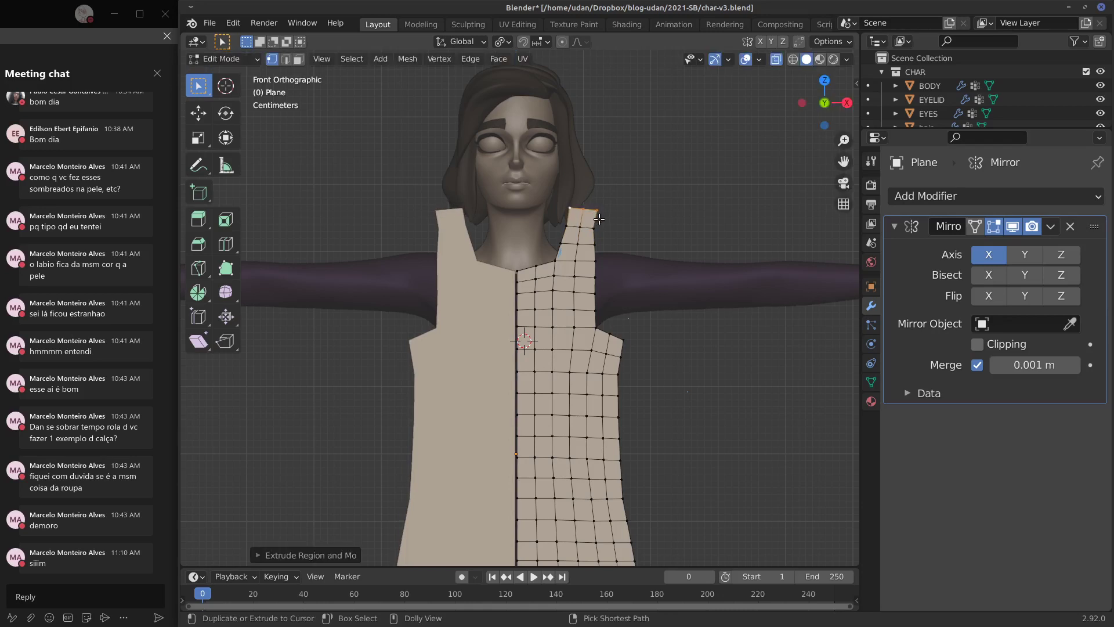
middle_drag(630, 378, 631, 341)
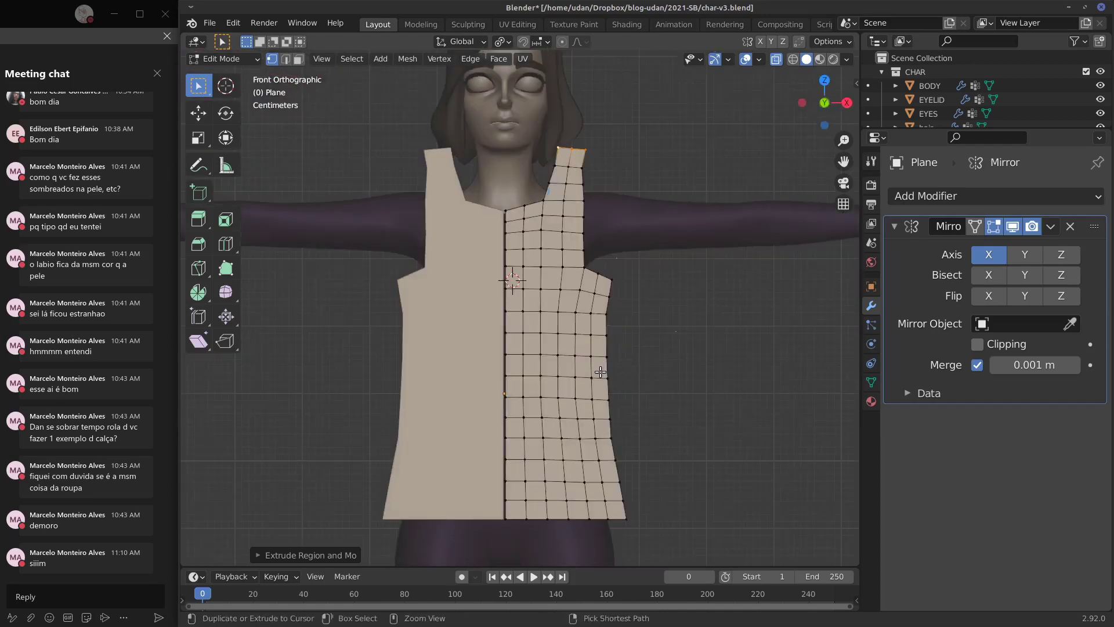
Step: Select the entire linked panel mesh and widen it slightly along the X axis
key(ctrl+l)
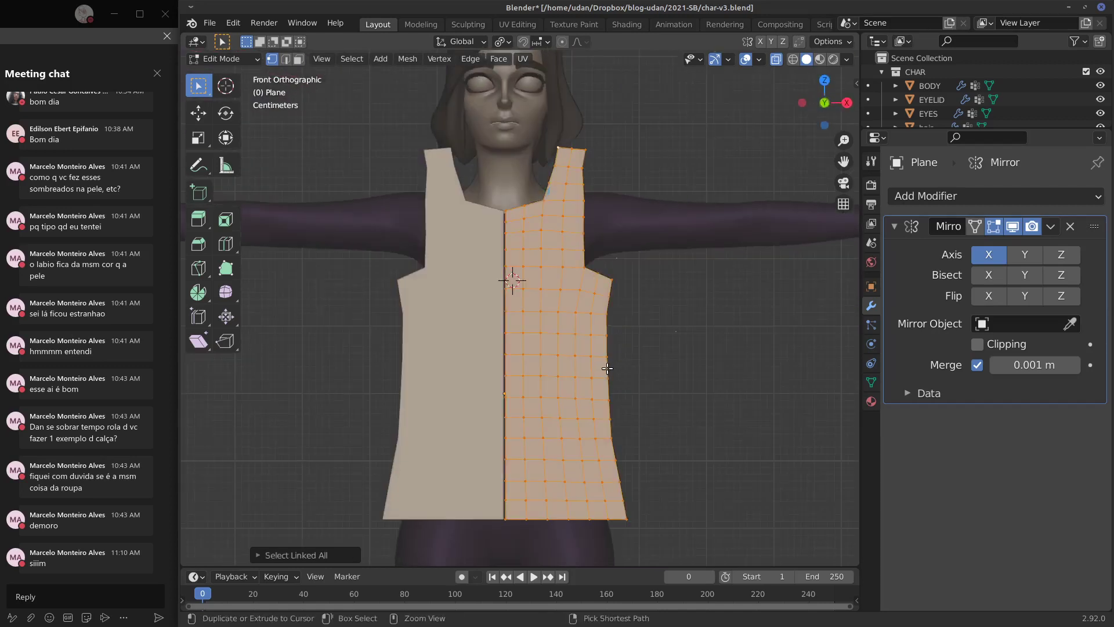
key(s)
key(x)
click(642, 368)
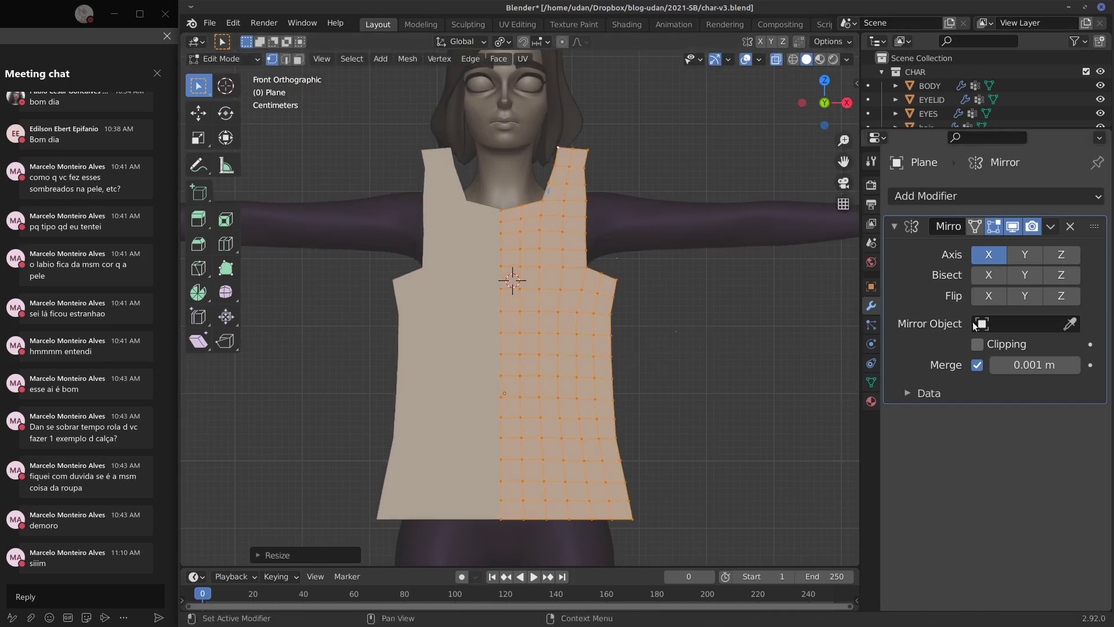
Step: Enable clipping in the Mirror modifier and move the panel along X until its inner edge meets the centre line
click(977, 344)
key(g)
key(x)
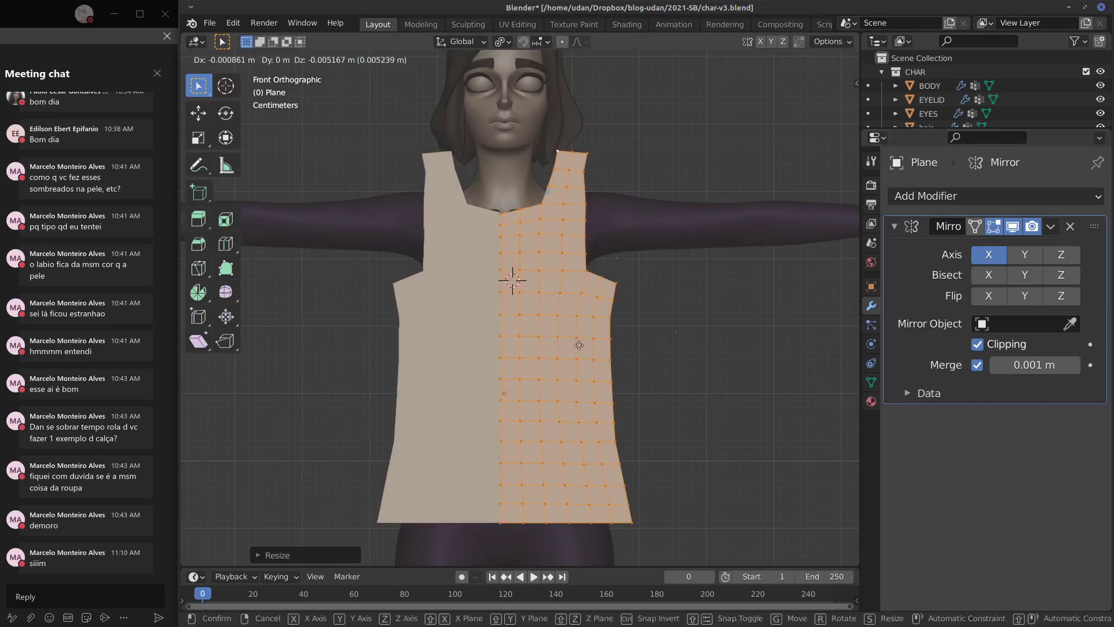
click(542, 346)
Step: Curve the armhole edge inward by moving its middle vertex with proportional editing at a size of 0.08
key(alt+a)
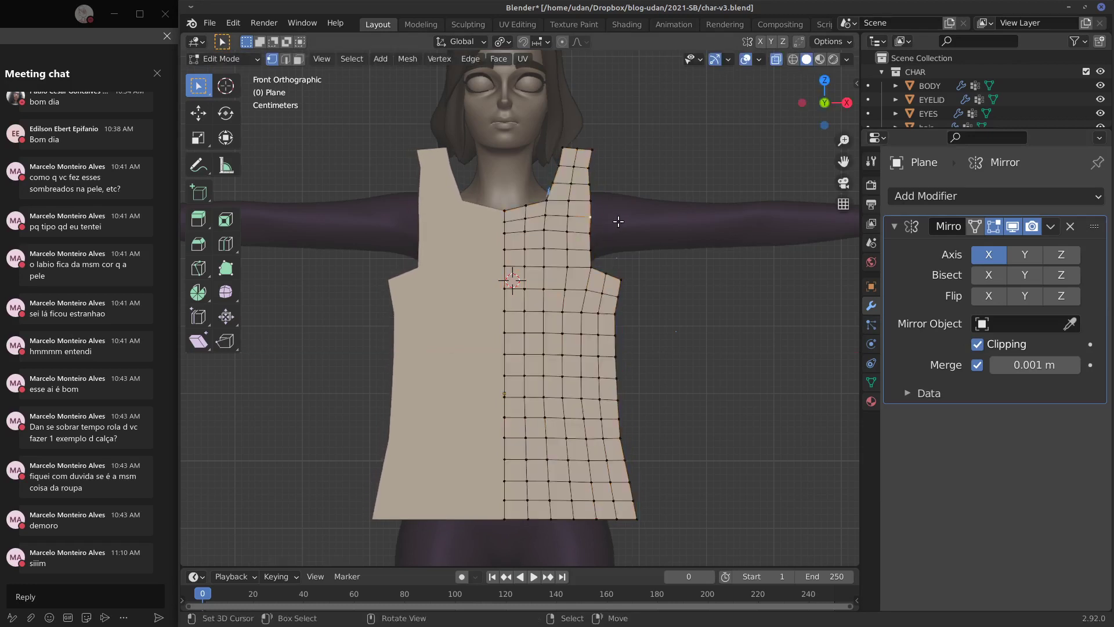
shift+middle_drag(616, 230, 609, 245)
key(o)
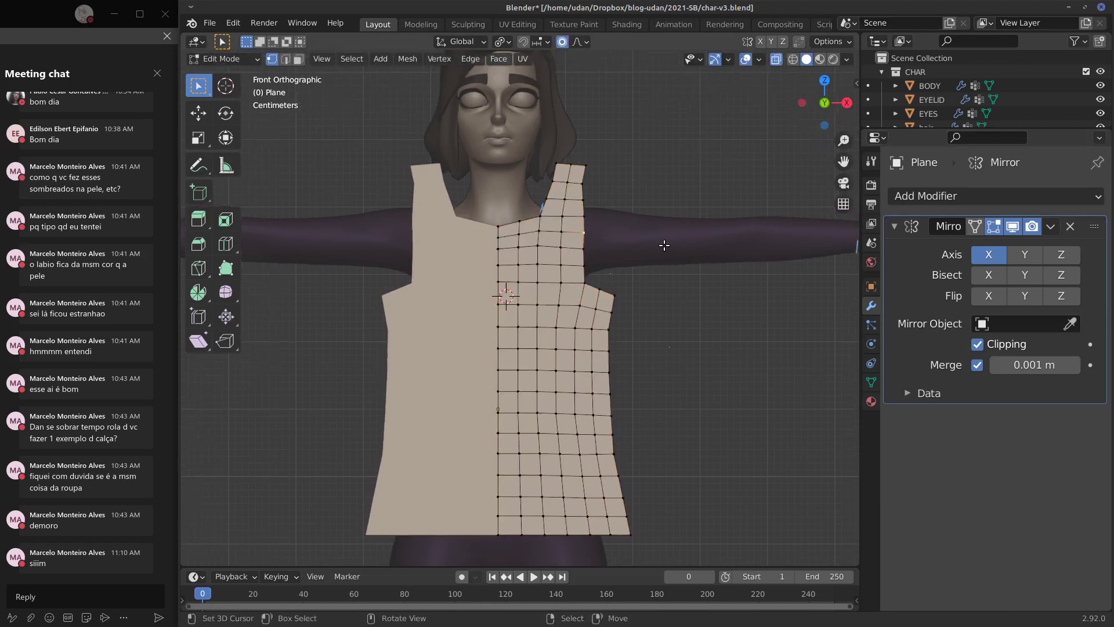
key(g)
scroll(663, 251, up, 3)
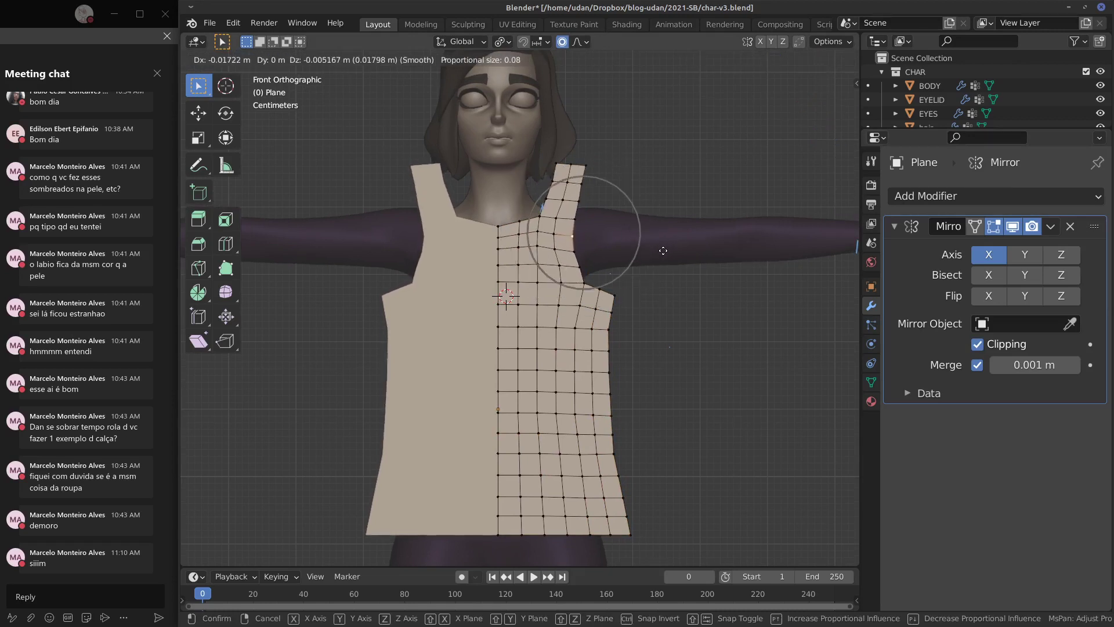
click(661, 249)
Step: Pull the inner corner vertex under the armhole slightly inward with proportional editing
click(595, 292)
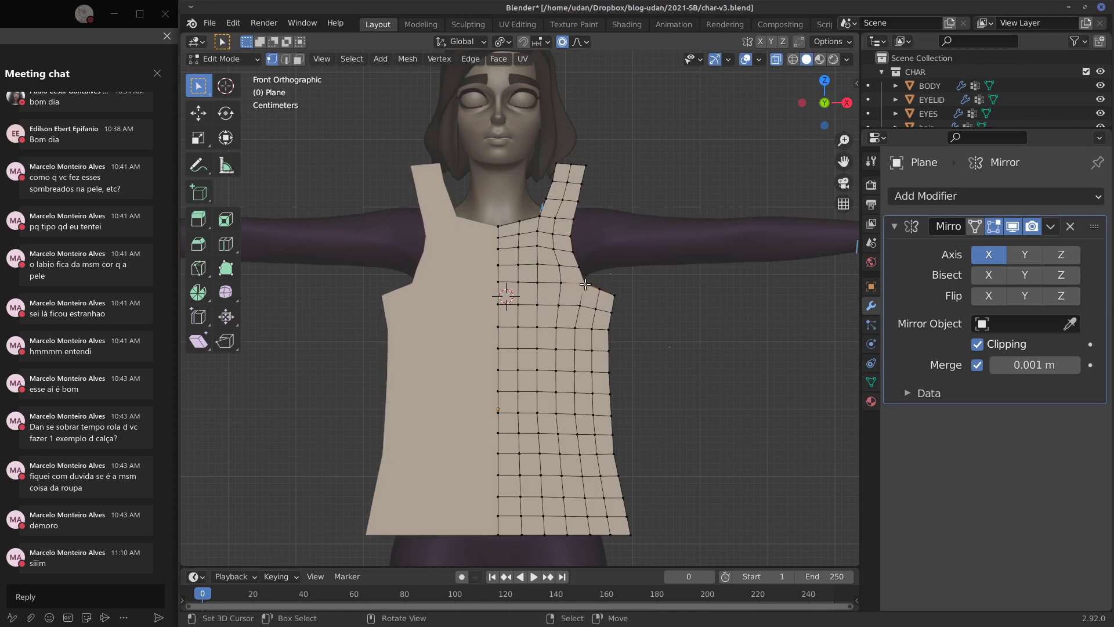
key(g)
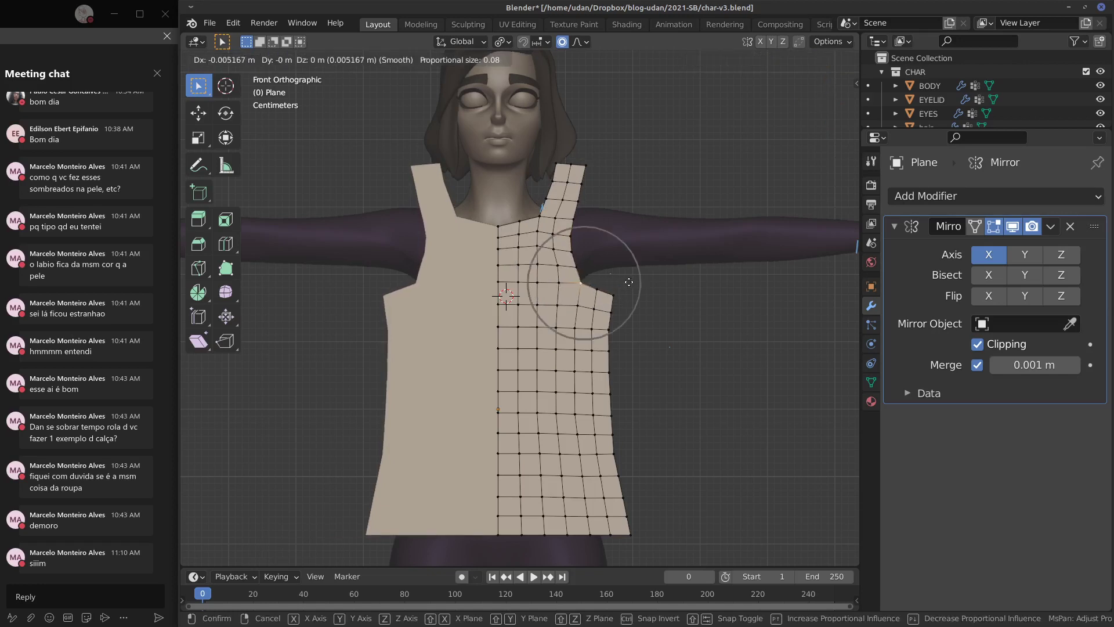
click(627, 288)
Step: Select all vertices along the panel's bottom hem, from the centre line to the outer corner
shift+middle_drag(627, 288, 681, 228)
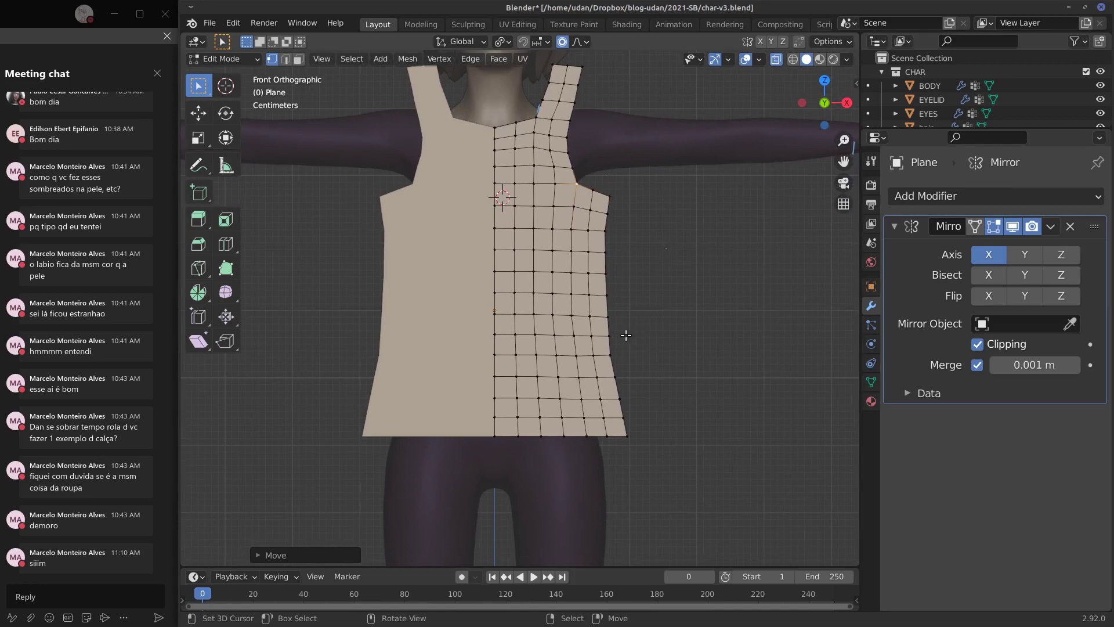
shift+middle_drag(507, 441, 497, 319)
shift+click(497, 318)
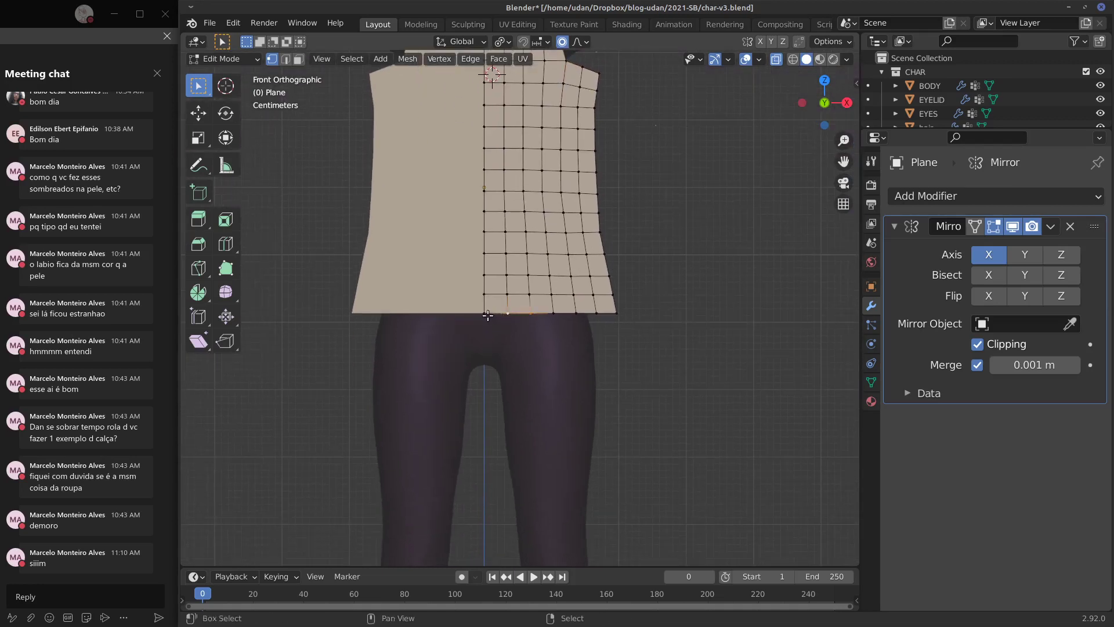
shift+click(561, 316)
shift+click(577, 316)
shift+click(595, 316)
shift+click(556, 316)
shift+click(610, 316)
shift+middle_drag(592, 350, 533, 316)
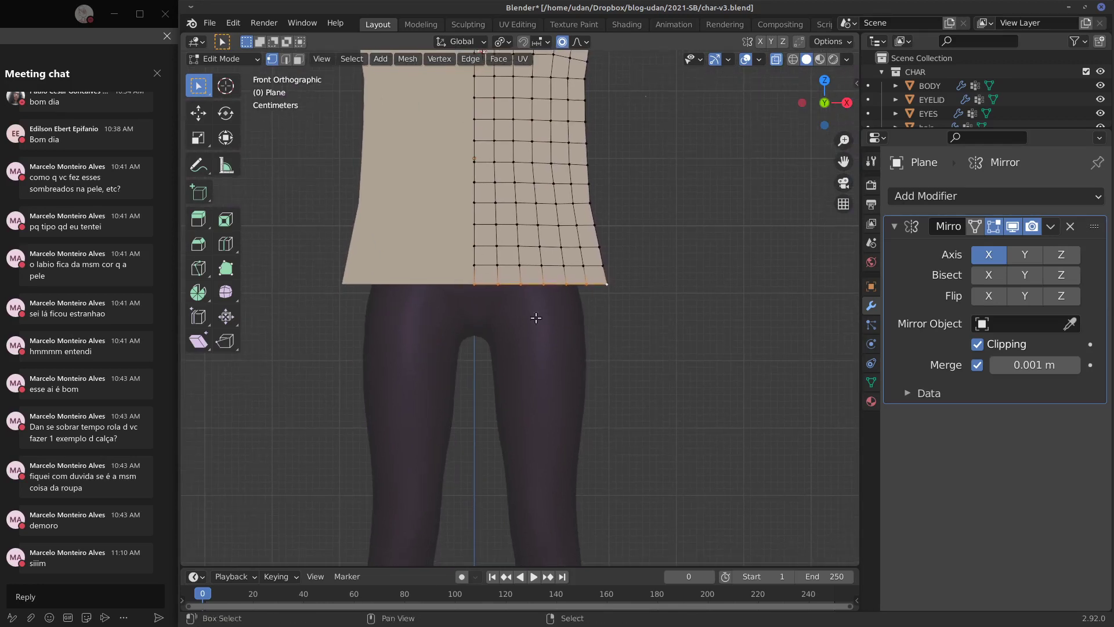
key(shift+e)
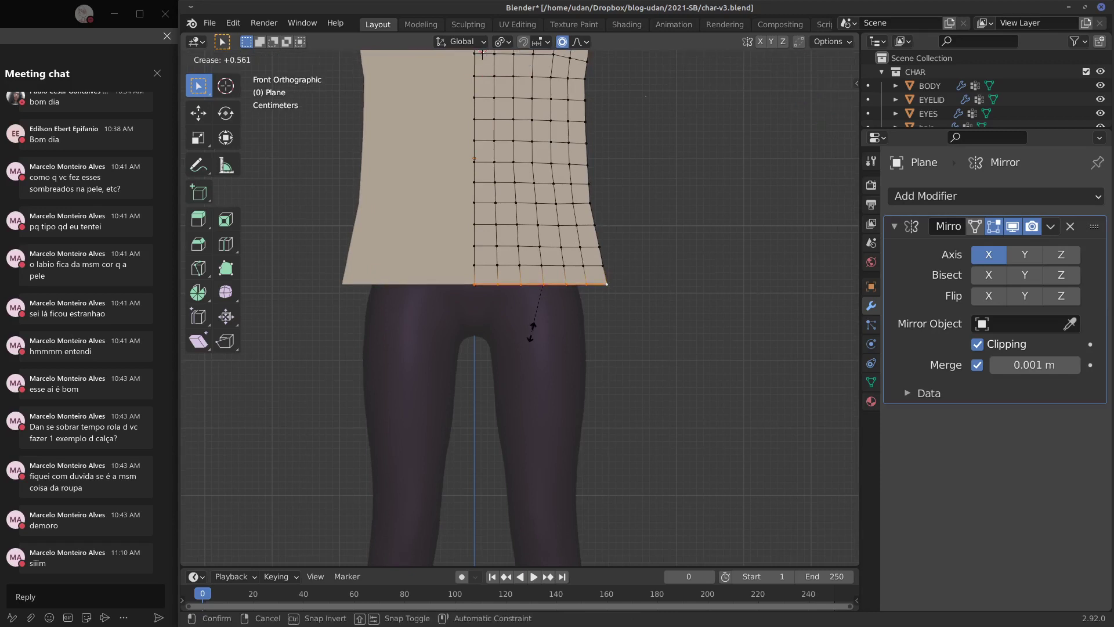
click(530, 329)
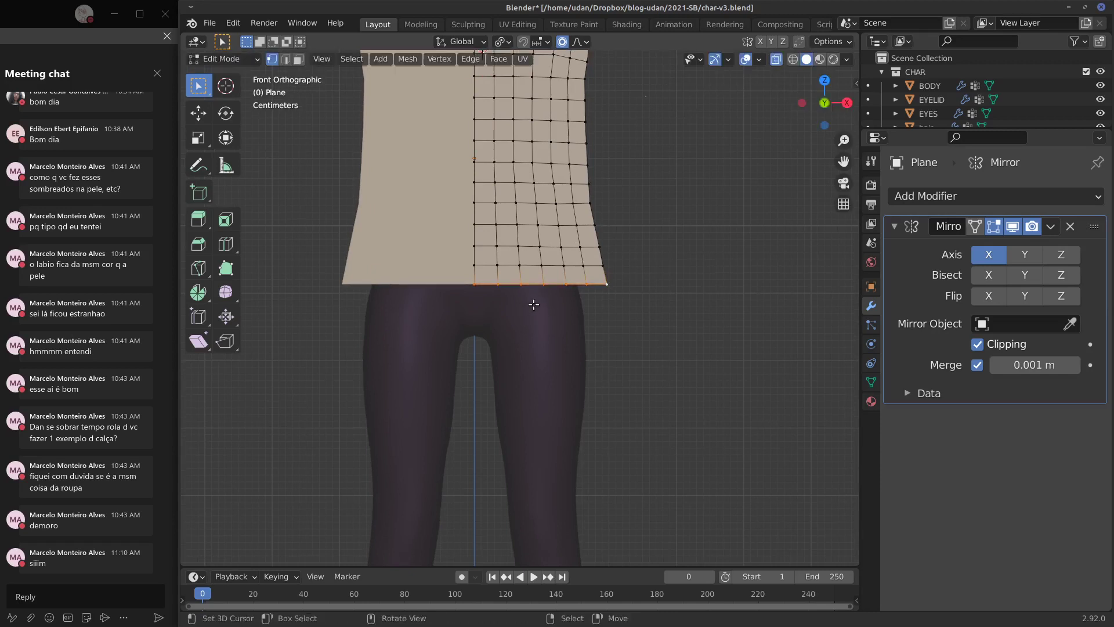
key(g)
right_click(555, 303)
Step: Turn off proportional editing and extrude the selected hem downward by about 0.04 m as a new row of faces
key(o)
key(g)
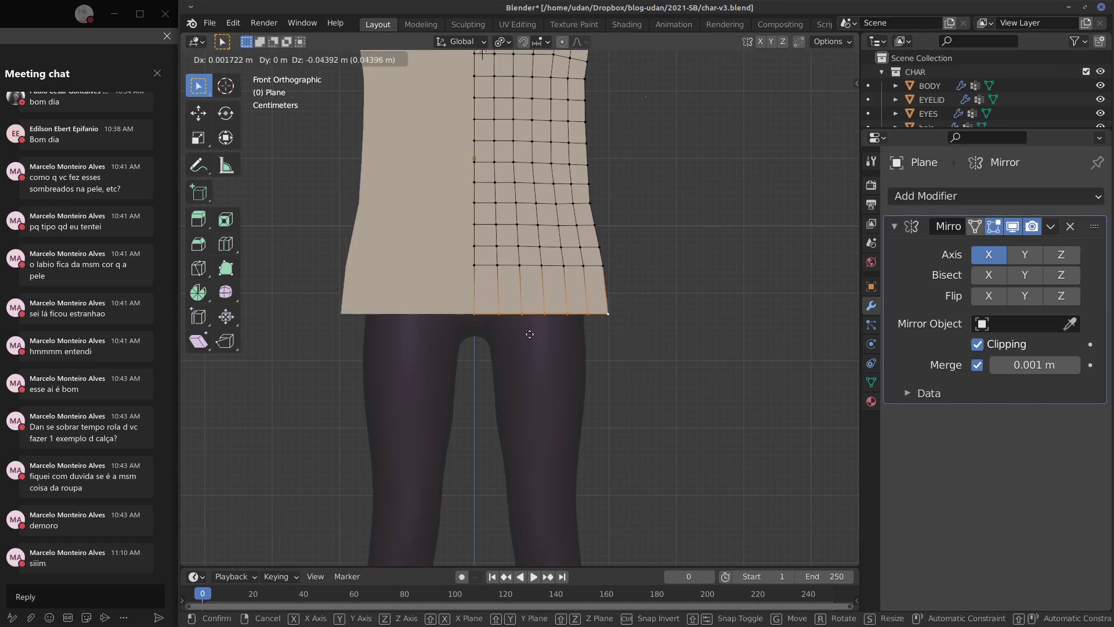
click(527, 306)
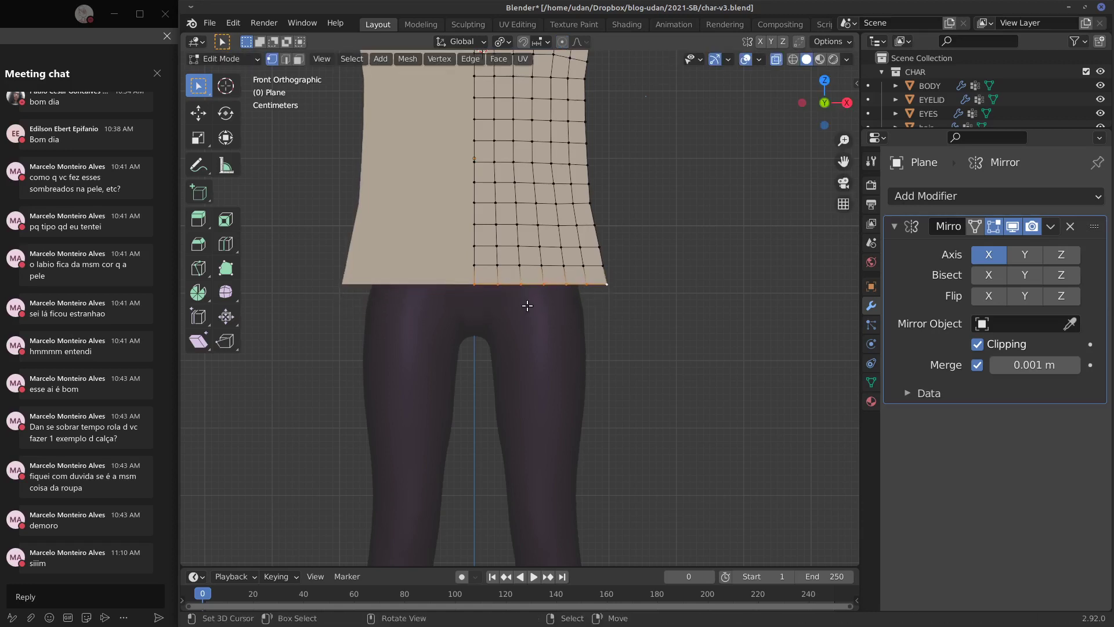
key(e)
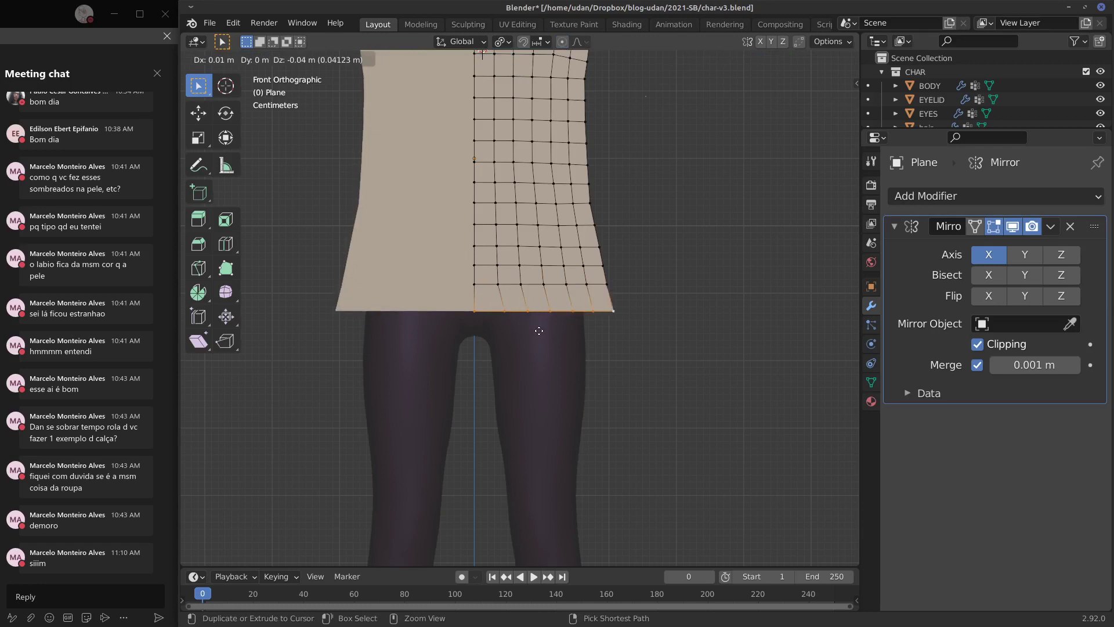
click(536, 330)
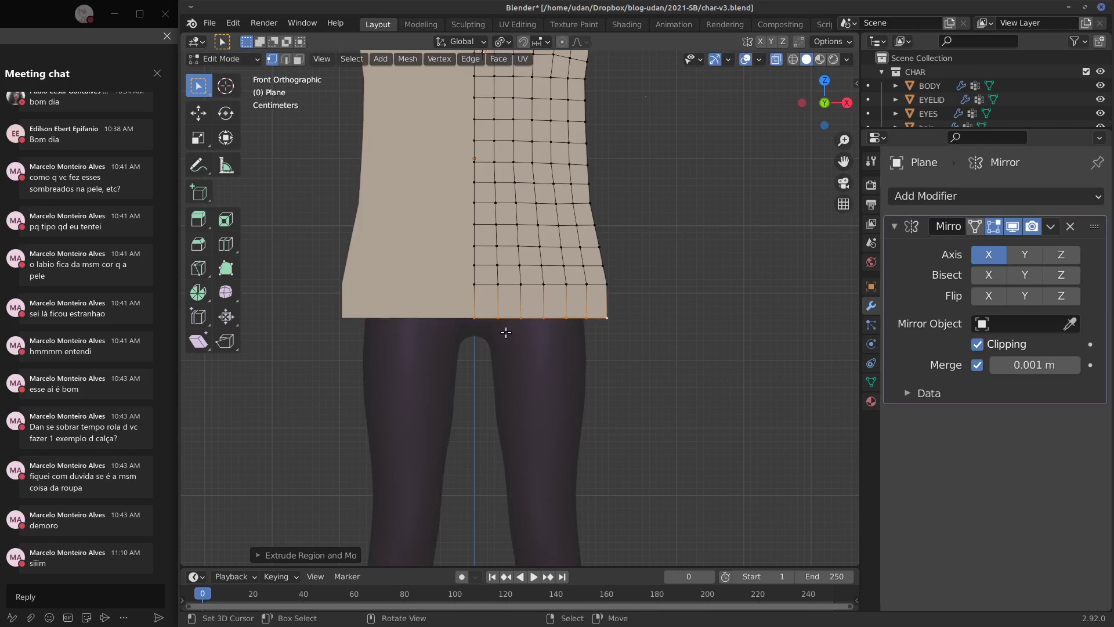
key(g)
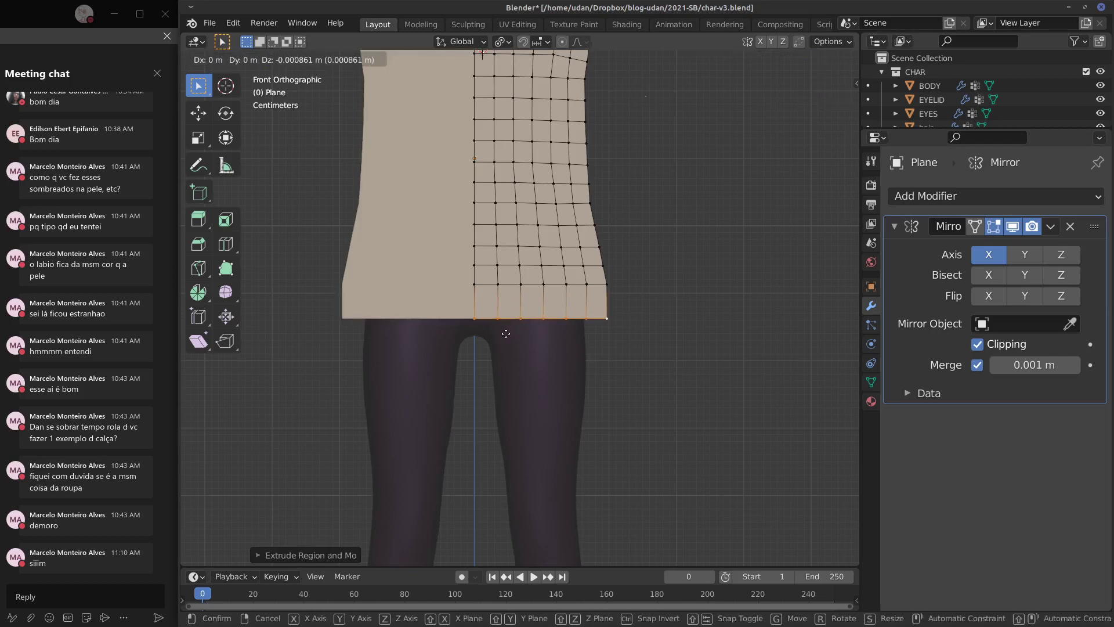
click(504, 329)
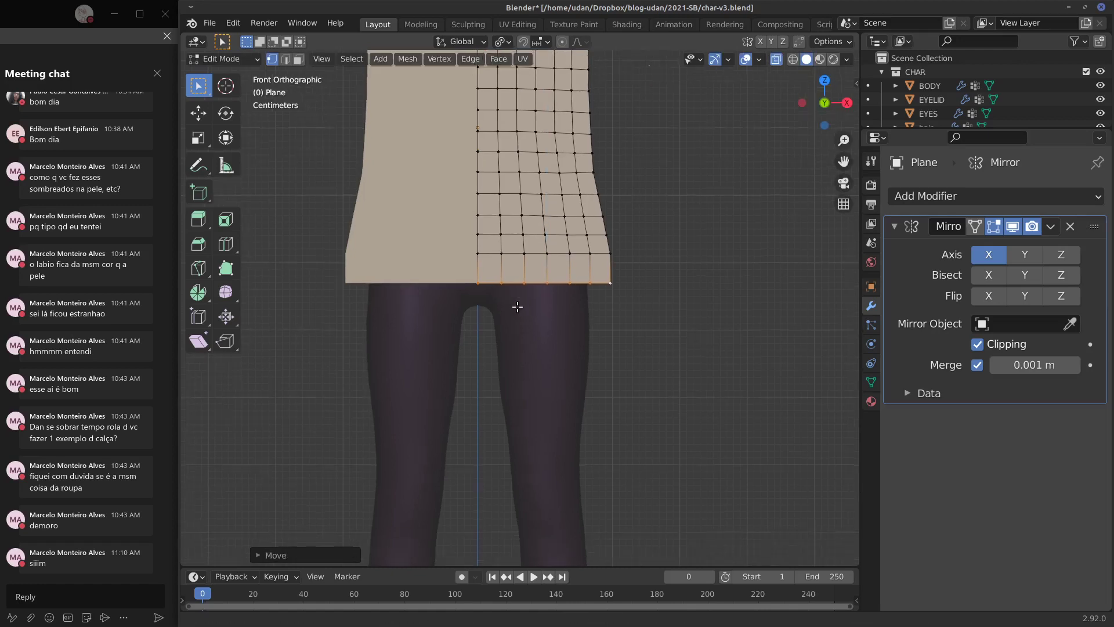
key(g)
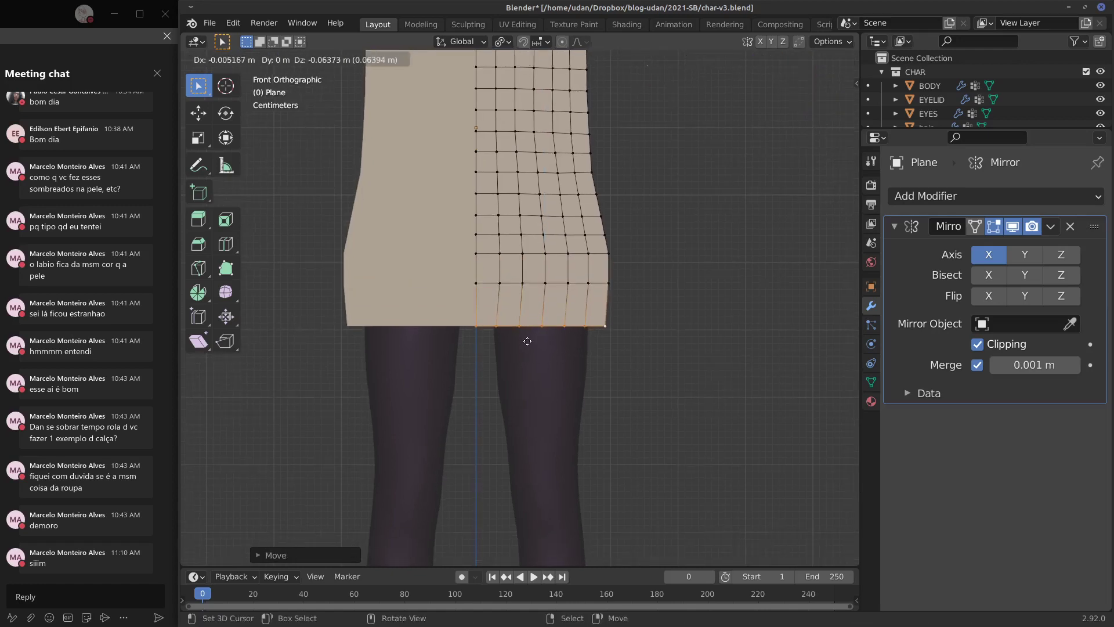
key(g)
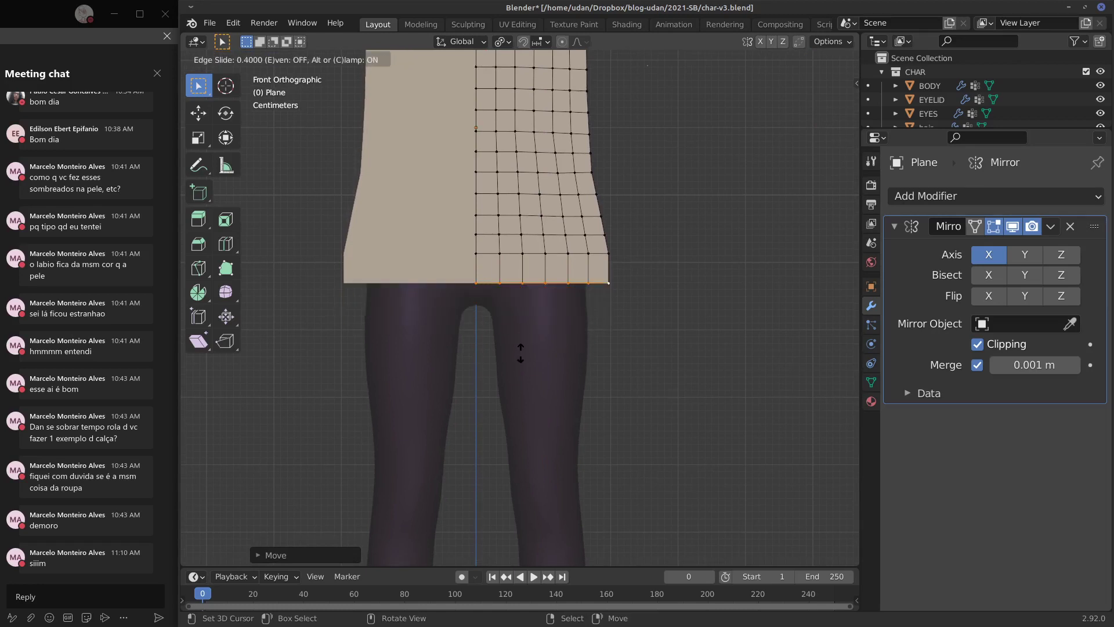
click(524, 327)
Step: Extrude the hem edge downward along the global Z axis by about 0.03 m
key(e)
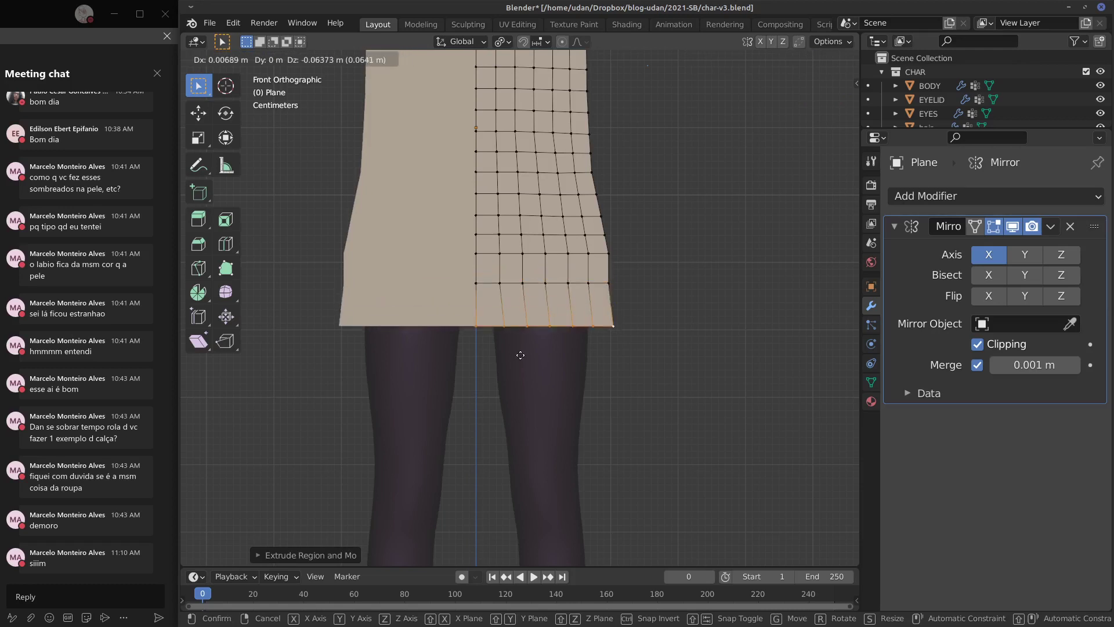
key(z)
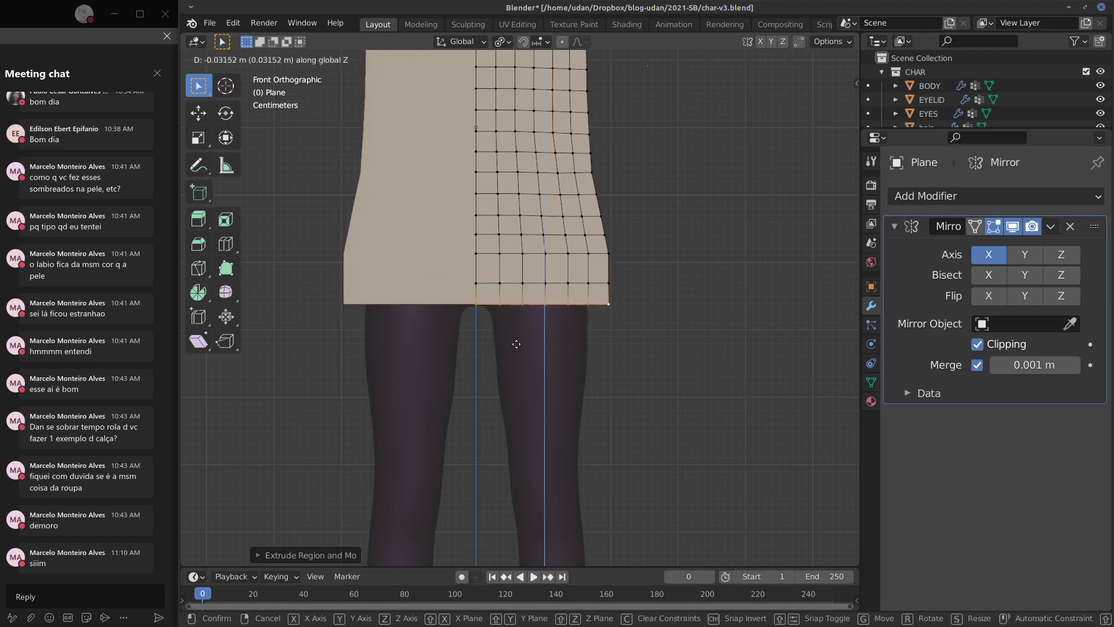
click(516, 338)
Step: Select the edge loop just above the hem and slide it upward to even out the two lowest rows
alt+right_click(534, 284)
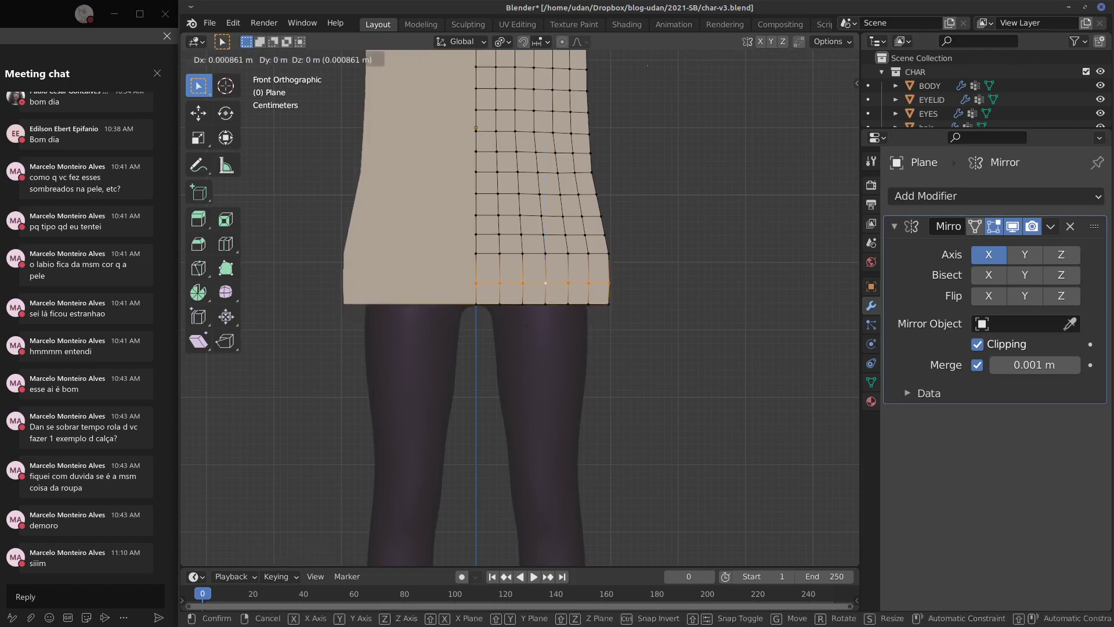
key(g)
key(g)
click(508, 305)
Step: Extrude the two innermost hem edges beside the centre line downward by about 0.03 m to start the crotch
right_click(507, 304)
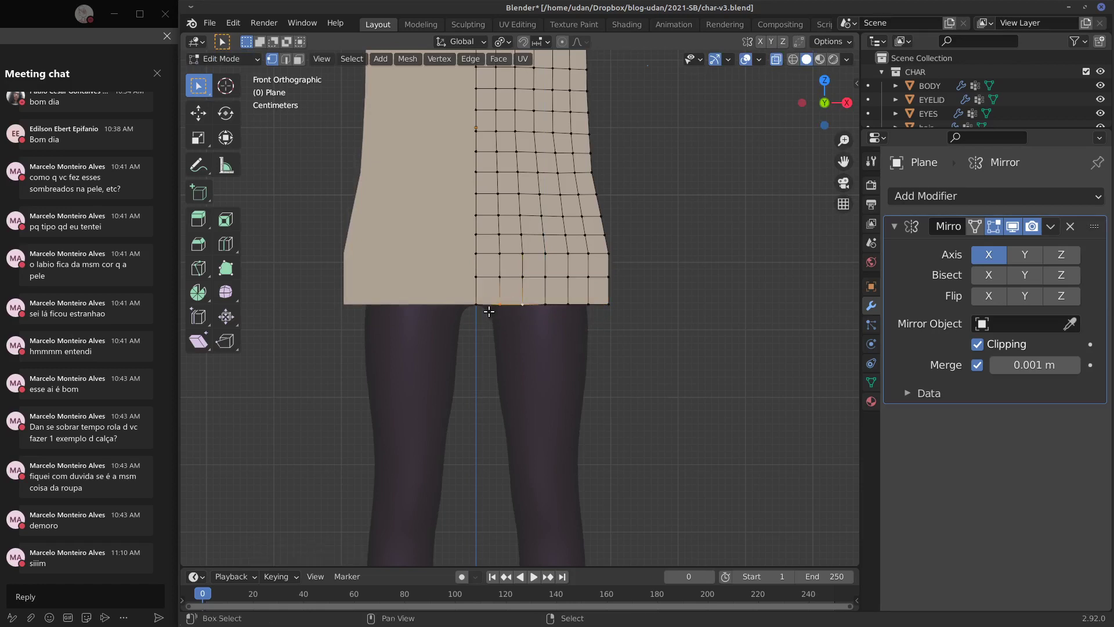
shift+right_click(488, 305)
key(e)
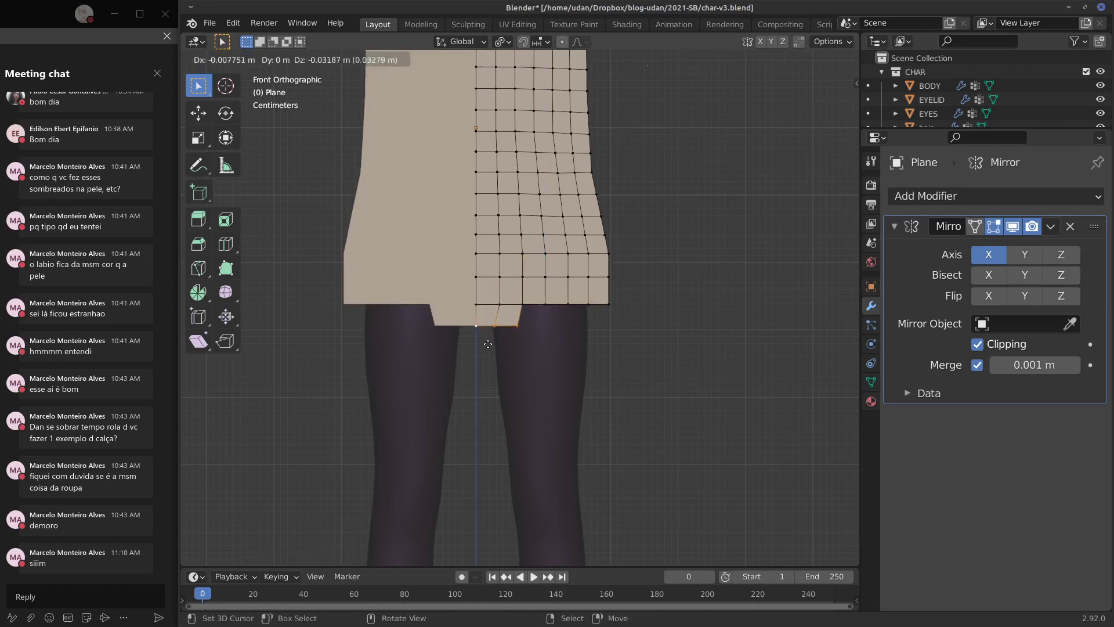
click(487, 344)
Step: Move the inner hem vertices and the crotch flap's lower middle vertex toward the centre line
key(g)
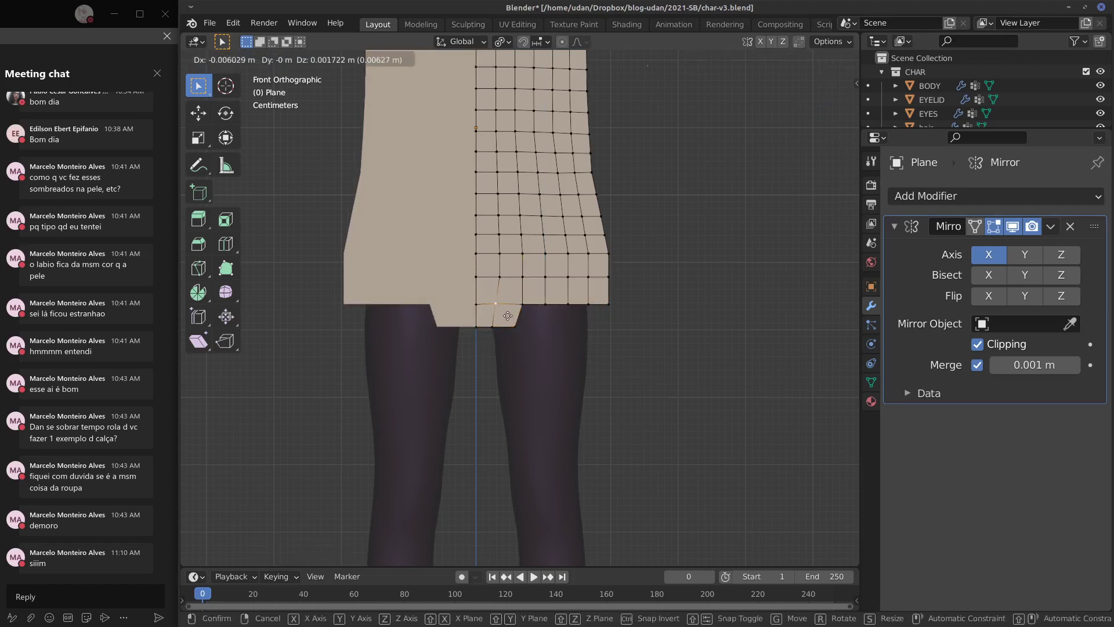
click(490, 329)
key(g)
click(498, 306)
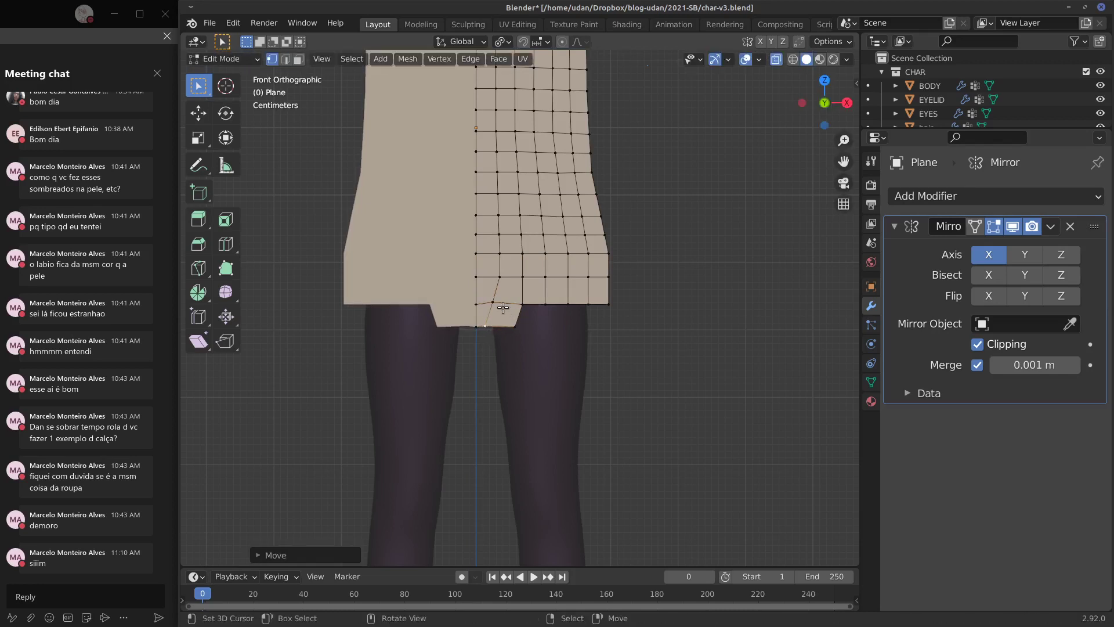
key(g)
click(514, 308)
key(g)
click(517, 306)
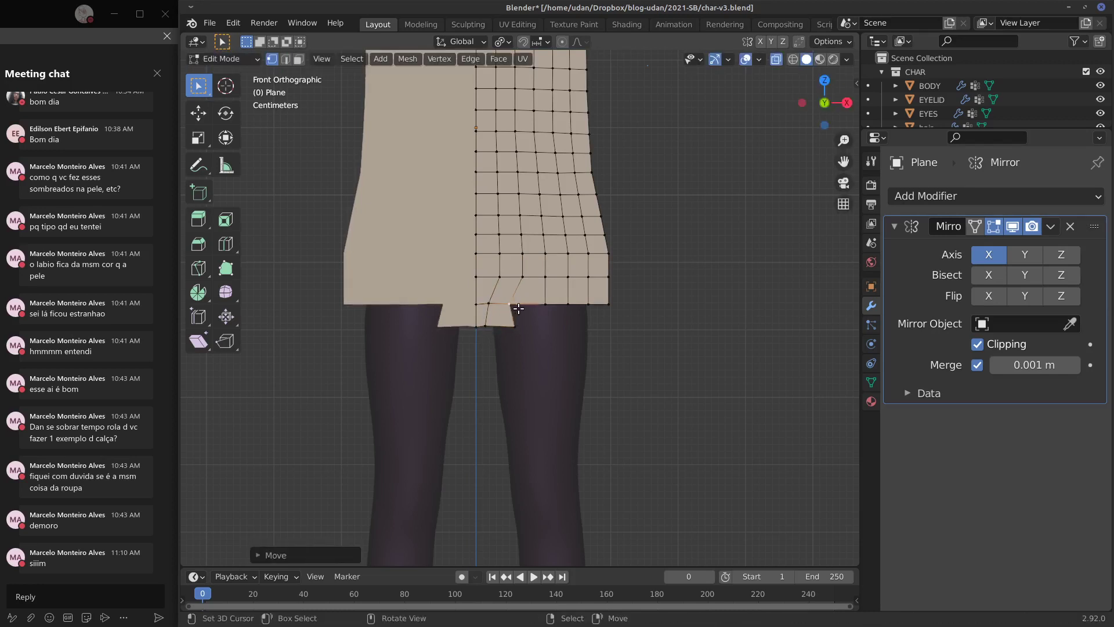
Step: Move the crotch flap's lower outer vertex inward to the inner thigh so the flap tapers downward
key(g)
click(503, 326)
key(g)
click(508, 329)
key(g)
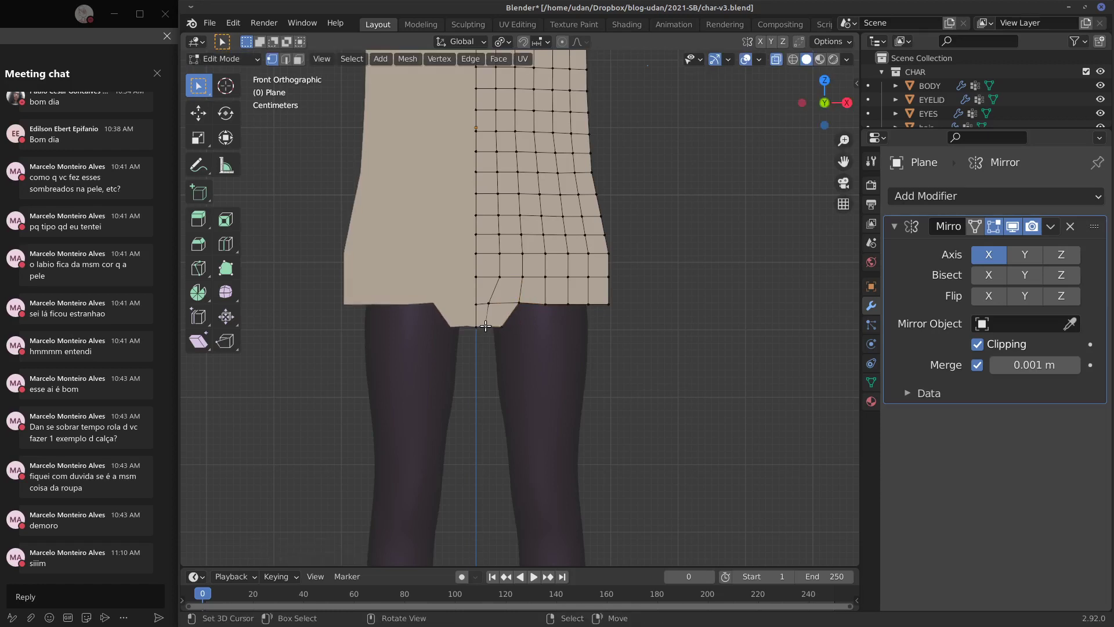
click(509, 332)
key(g)
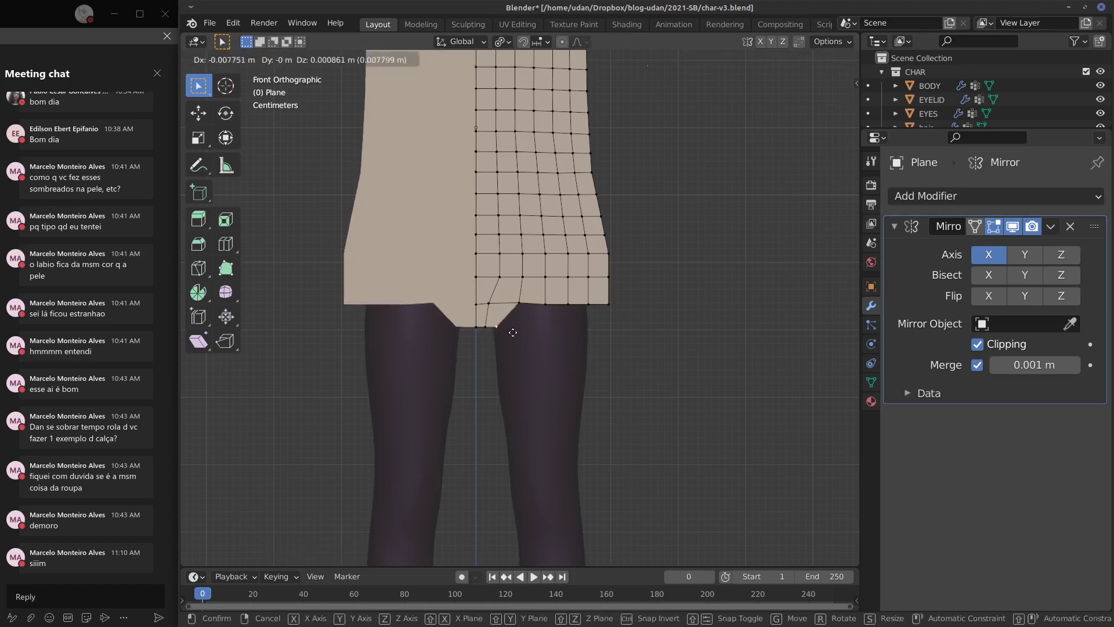
click(505, 330)
Step: Reposition the hem vertices beside and above the crotch flap to even out their horizontal spacing
key(g)
right_click(513, 316)
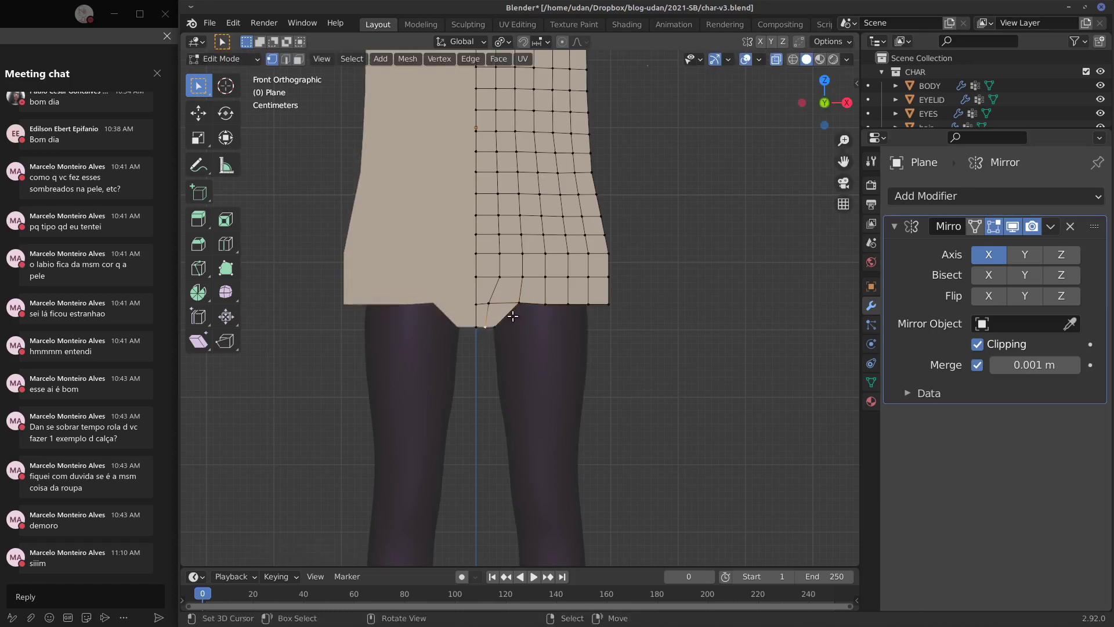
key(g)
click(511, 290)
key(g)
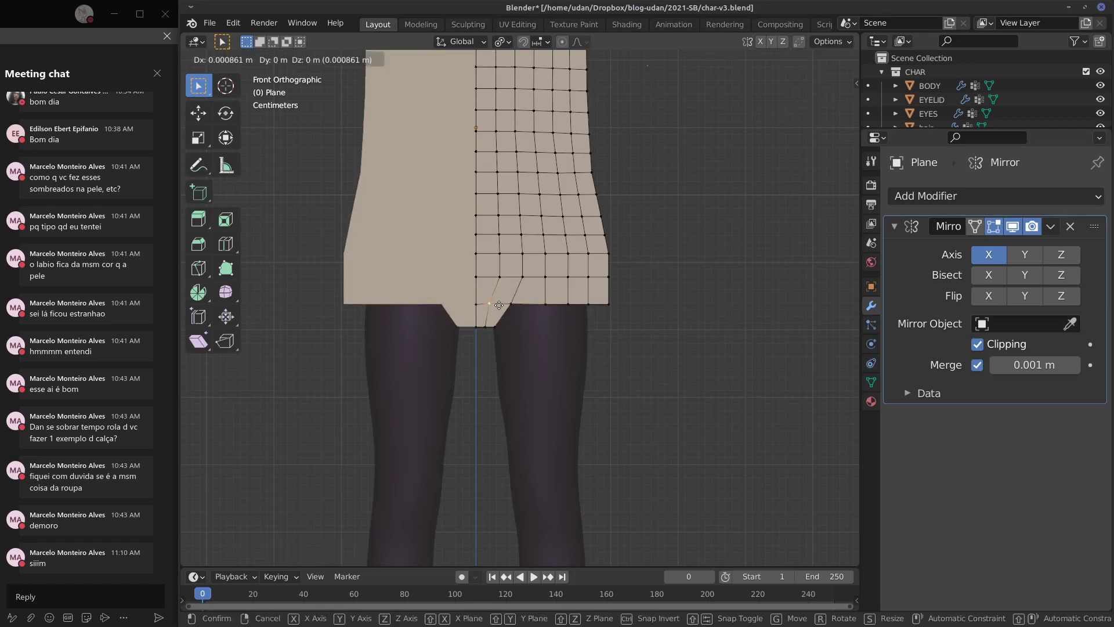
click(500, 306)
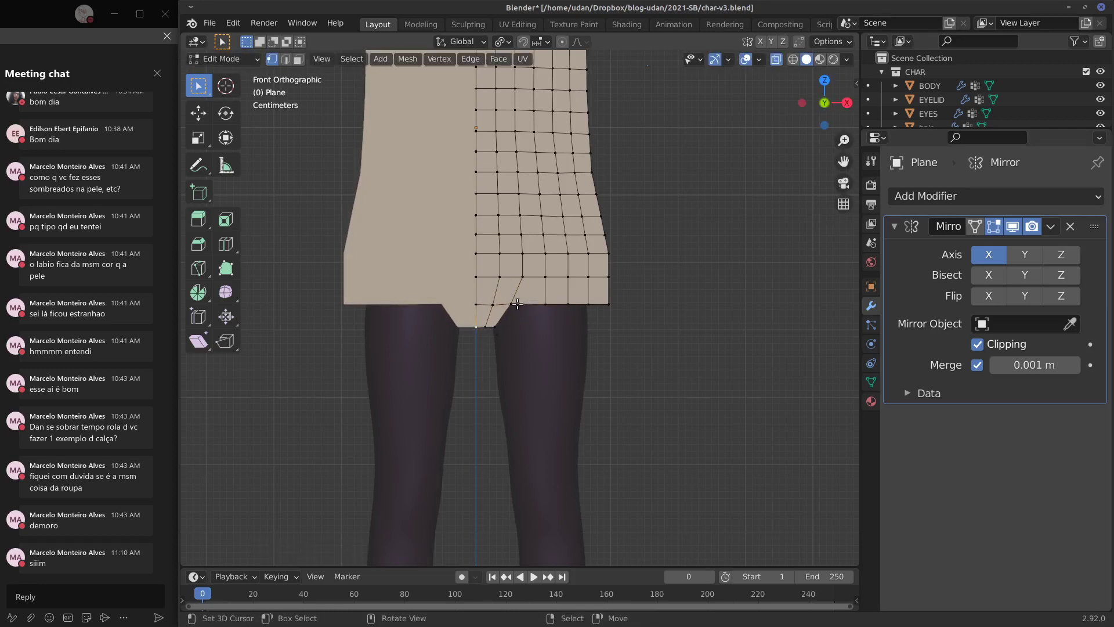
key(g)
click(546, 303)
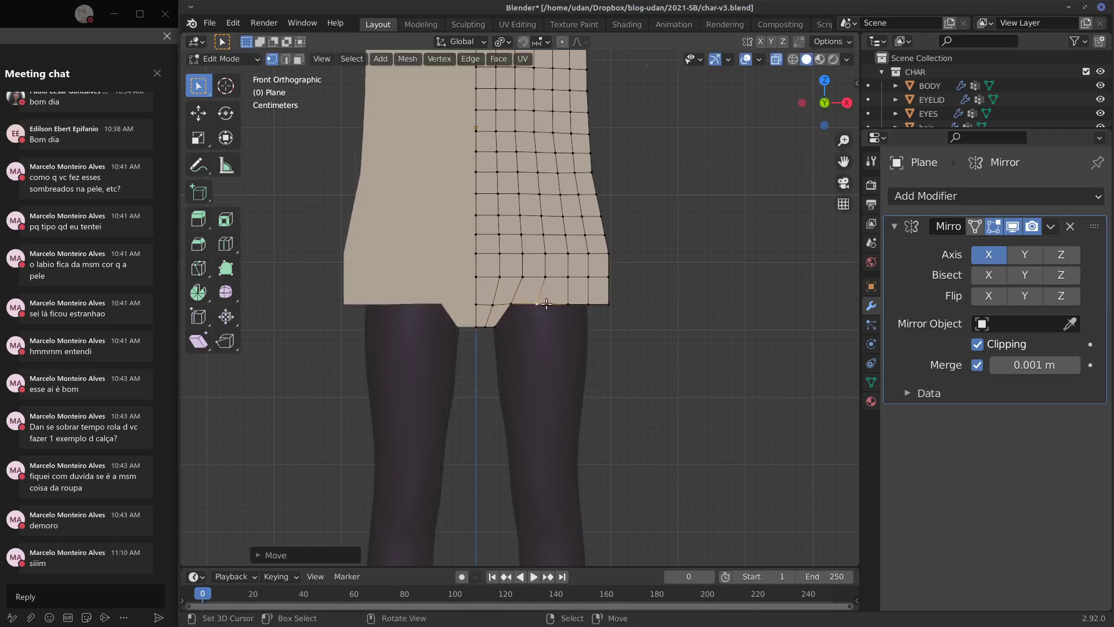
click(566, 303)
key(g)
click(549, 306)
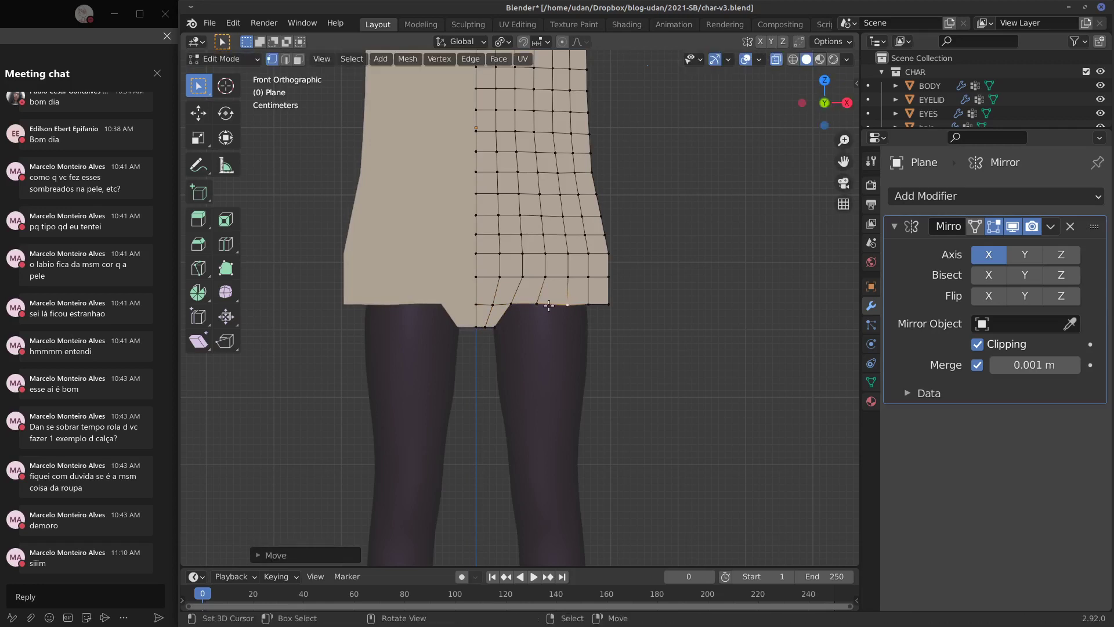
Step: Select the leg opening's edges from crotch to outer side and extrude them down to about knee height
alt+click(514, 304)
shift+middle_drag(529, 323, 524, 298)
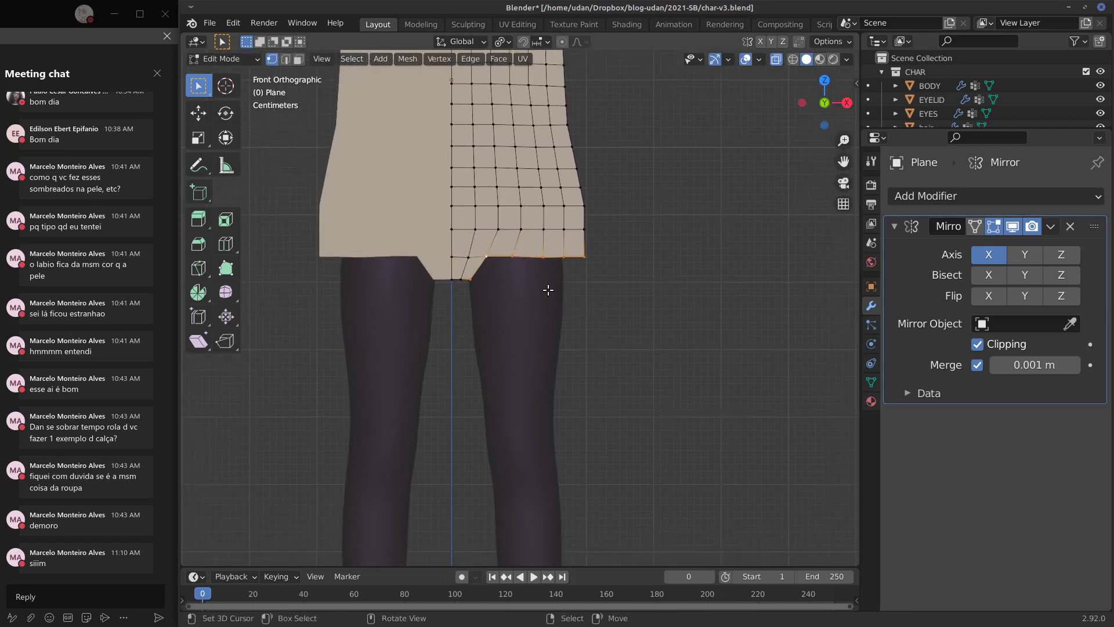
key(e)
click(544, 492)
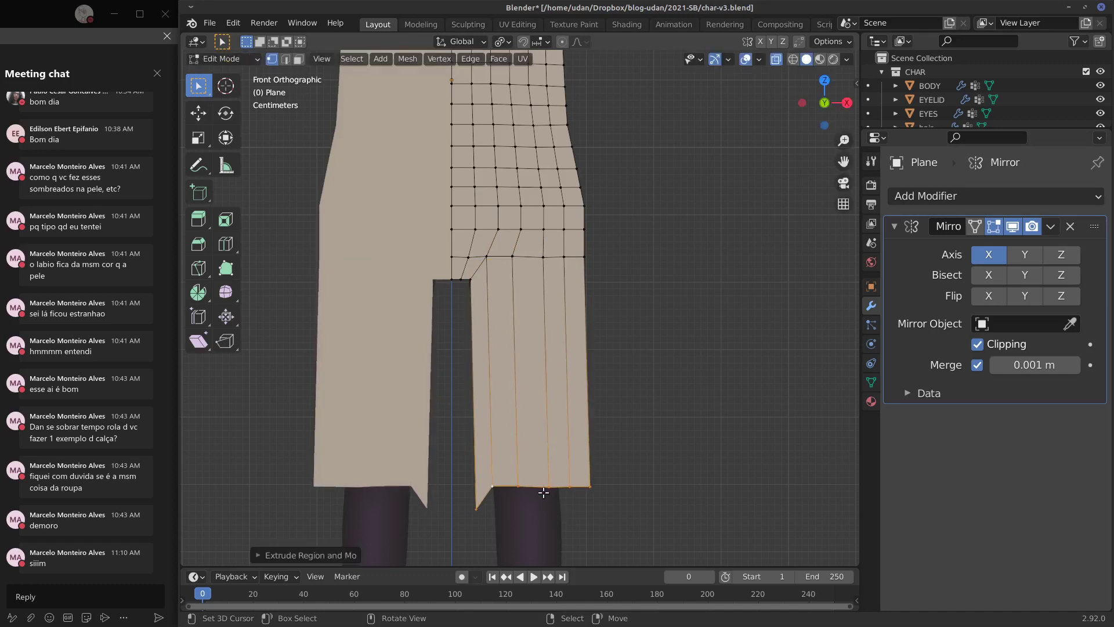
Step: Flatten the new leg hem by scaling it to 0 along the global Z axis
shift+middle_drag(567, 435, 560, 313)
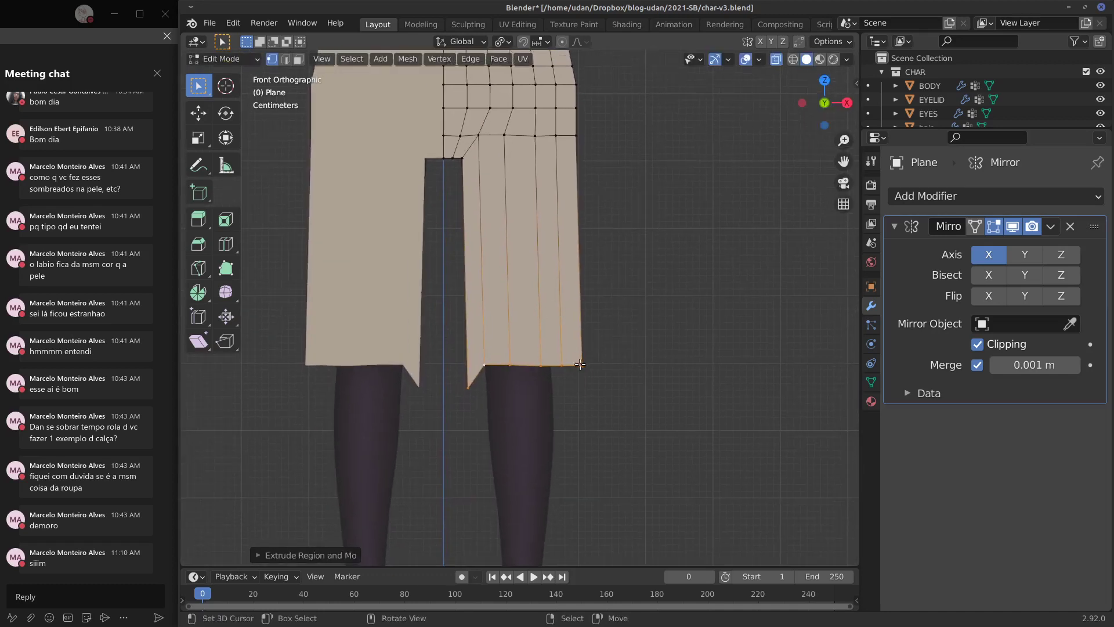
key(s)
key(z)
key(0)
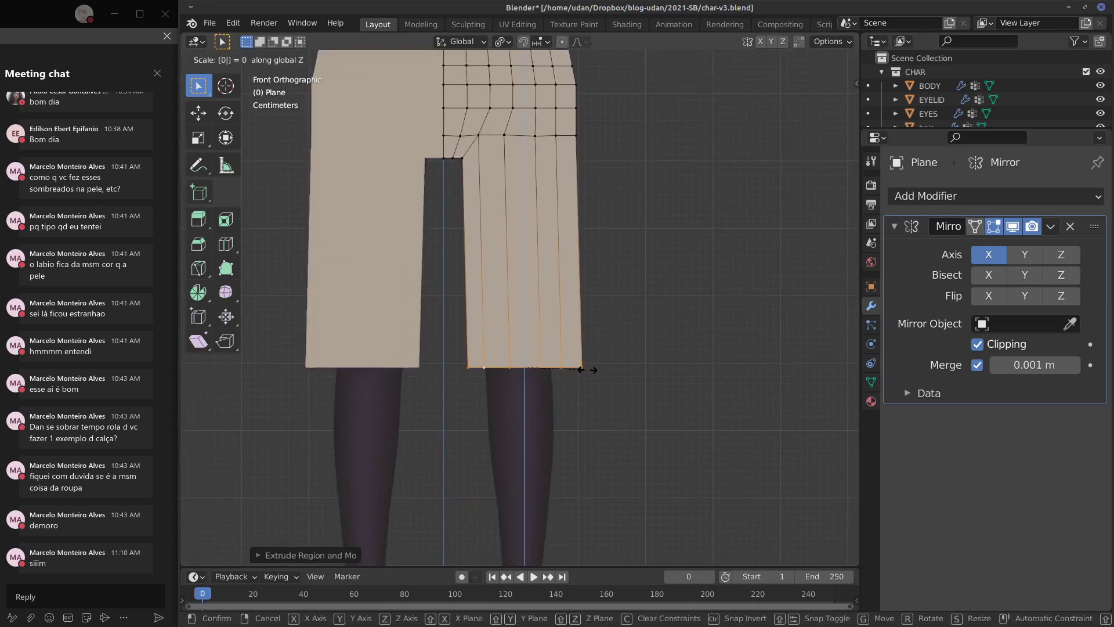
key(Return)
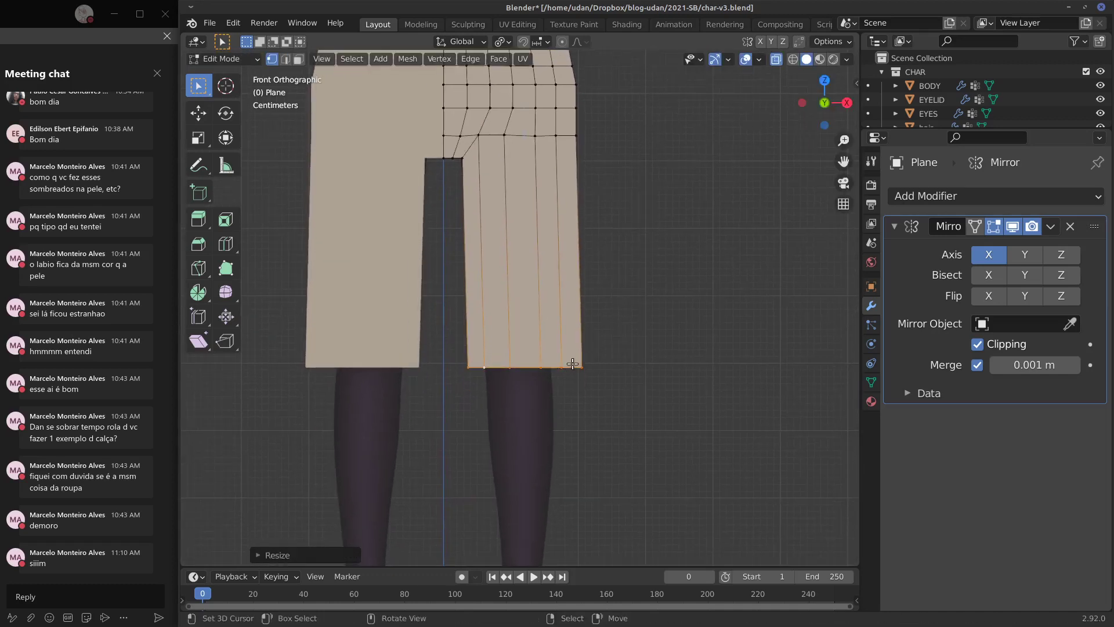
Step: Add one horizontal loop cut across the middle of the leg and flatten it by scaling to 0 along global Z
click(506, 143)
middle_drag(567, 276, 584, 258)
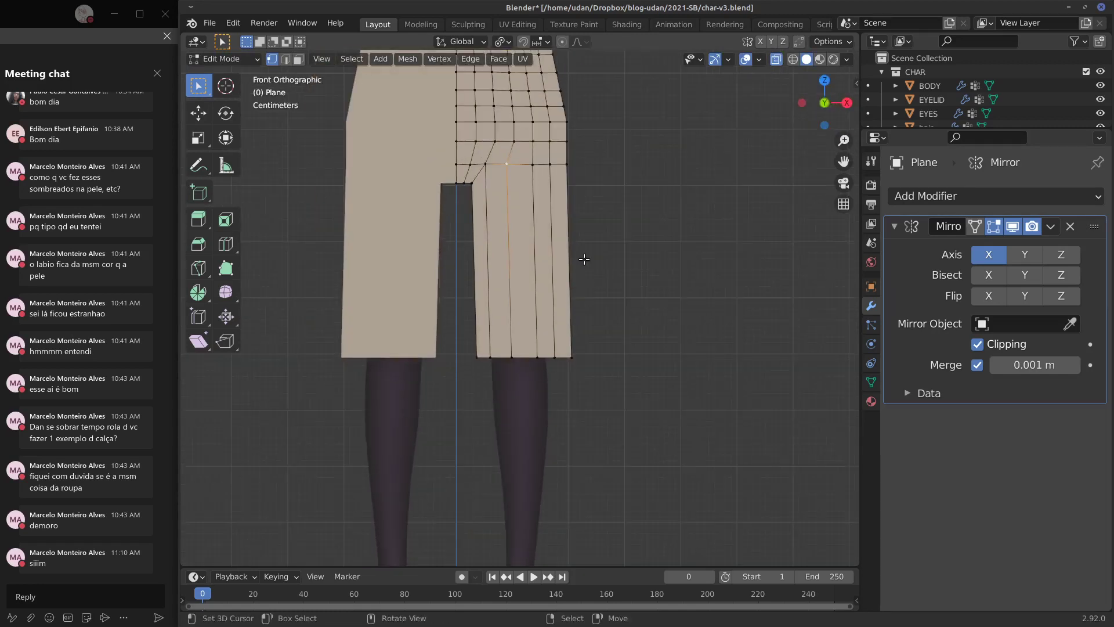
scroll(556, 288, down, 1)
key(ctrl+r)
click(540, 266)
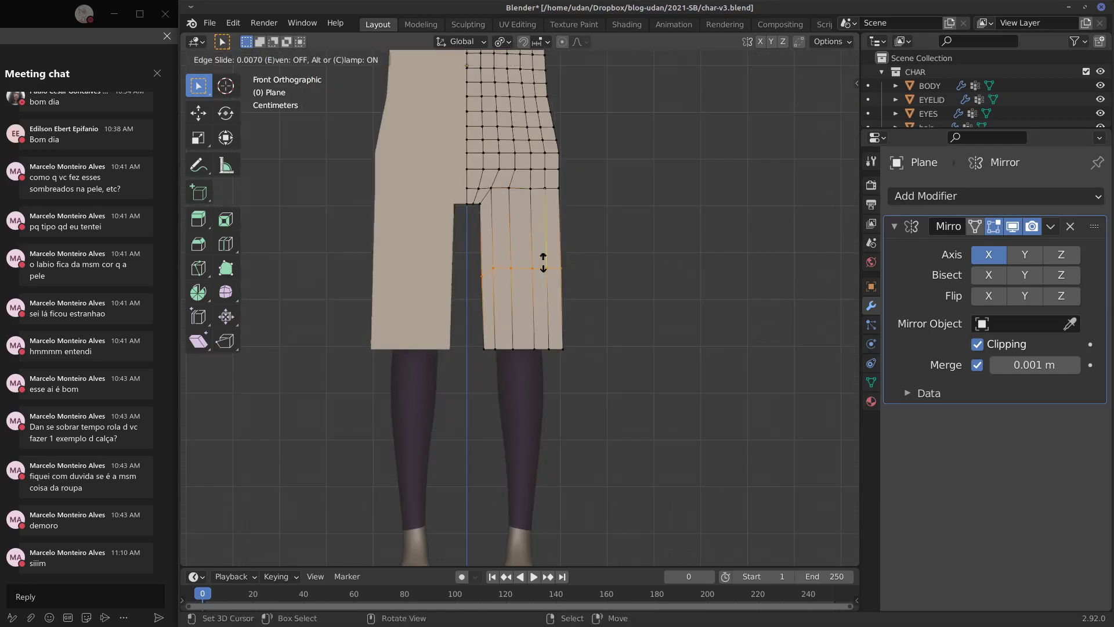
click(540, 264)
key(s)
key(z)
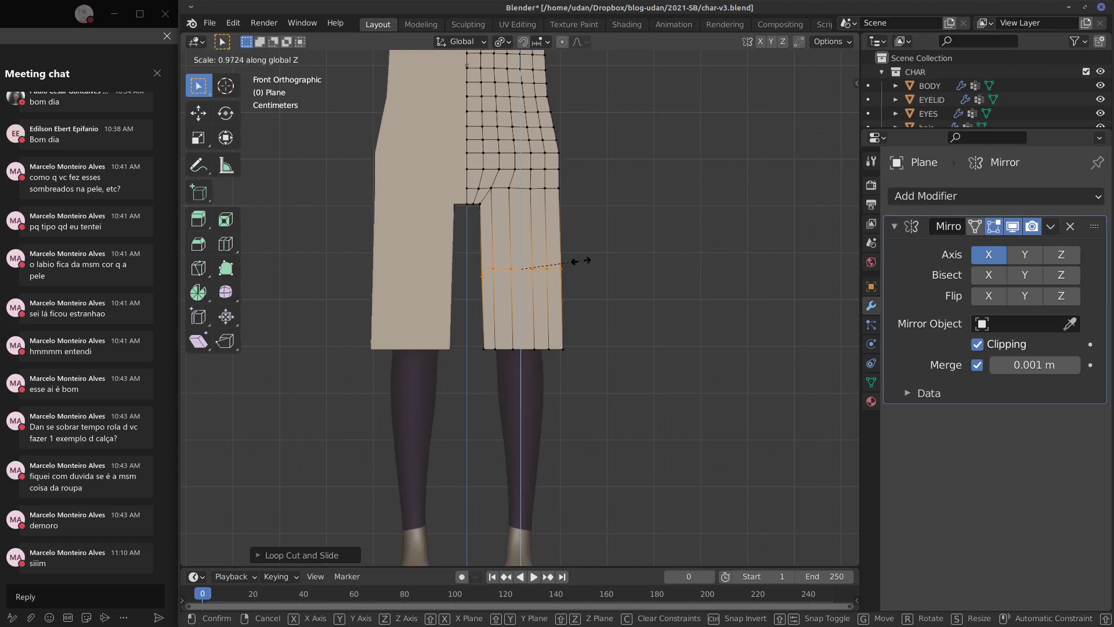
key(0)
key(Return)
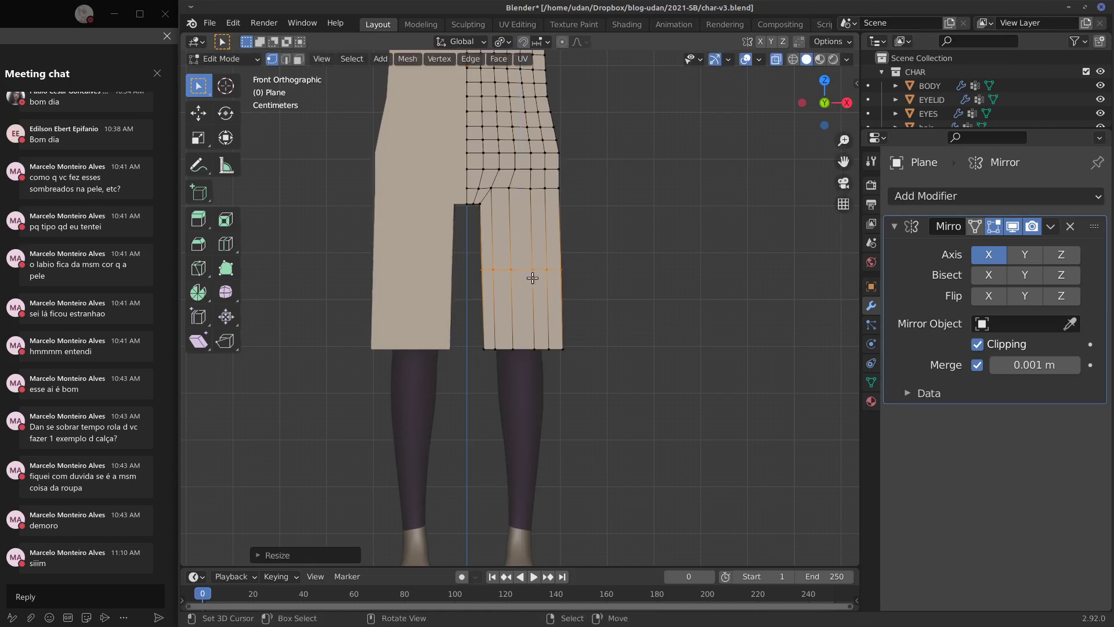
Step: Move the leg's loop up along global Z by about 0.12 m to just below the crotch
key(g)
key(z)
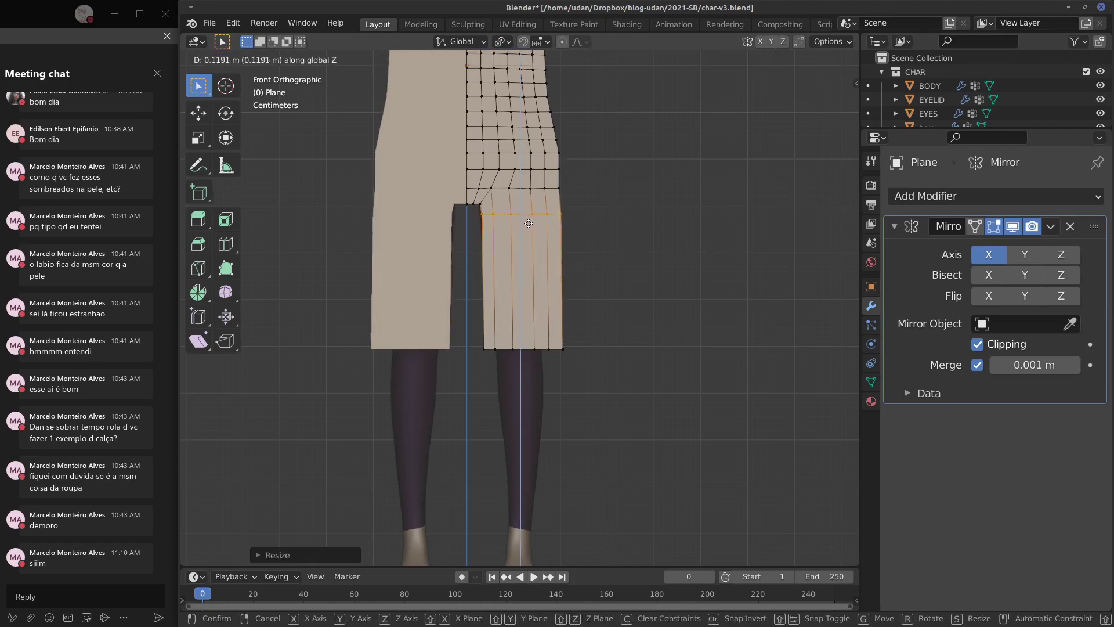
click(526, 222)
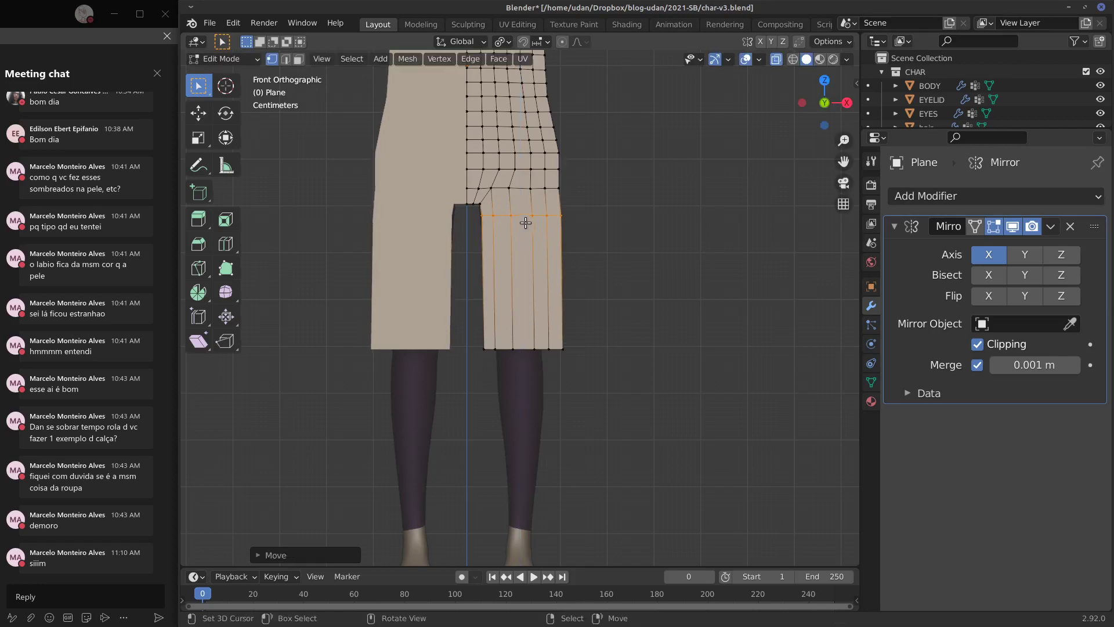
Step: Try to knife-cut an extra horizontal row across the upper leg, level with the crotch
key(k)
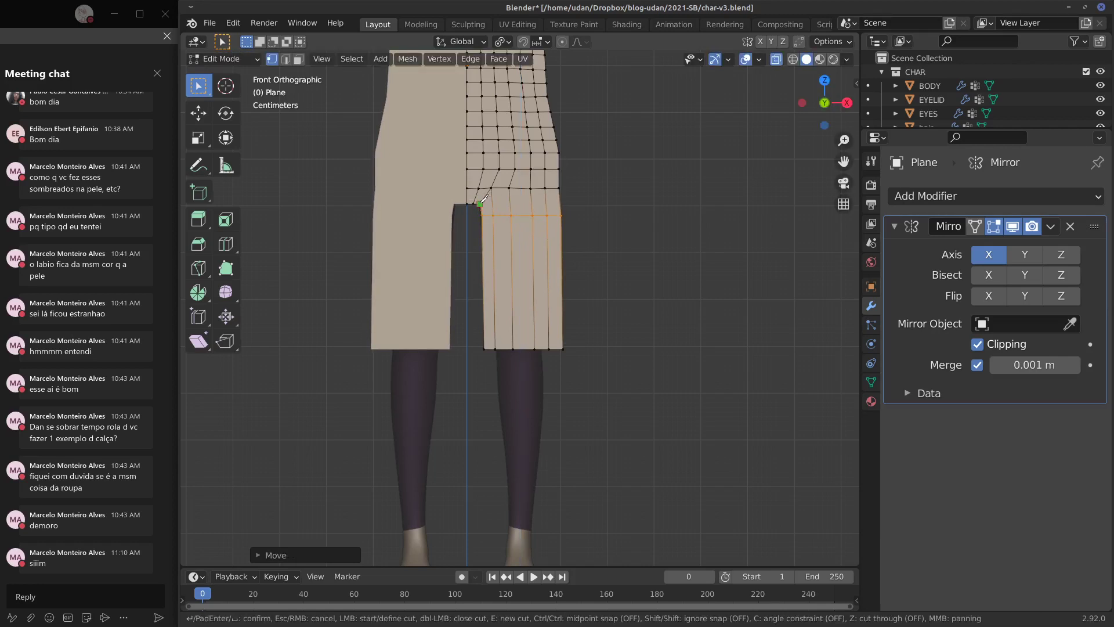
click(560, 201)
key(Return)
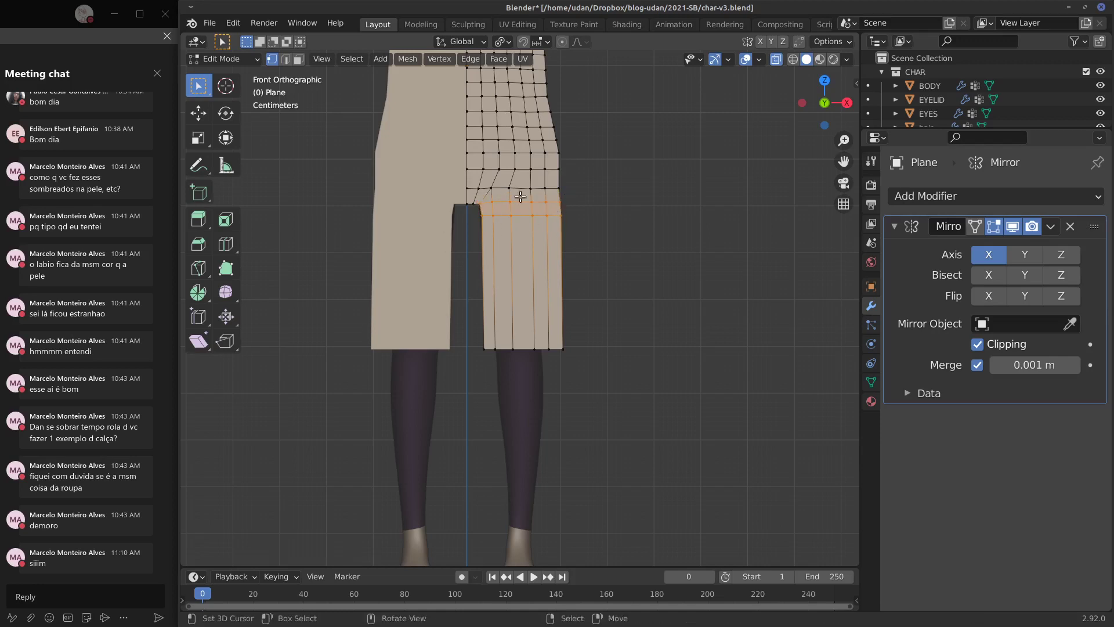
key(ctrl)
Step: Divide the long leg section below the crotch with seven evenly spaced horizontal loop cuts
key(ctrl+r)
click(509, 271)
right_click(509, 271)
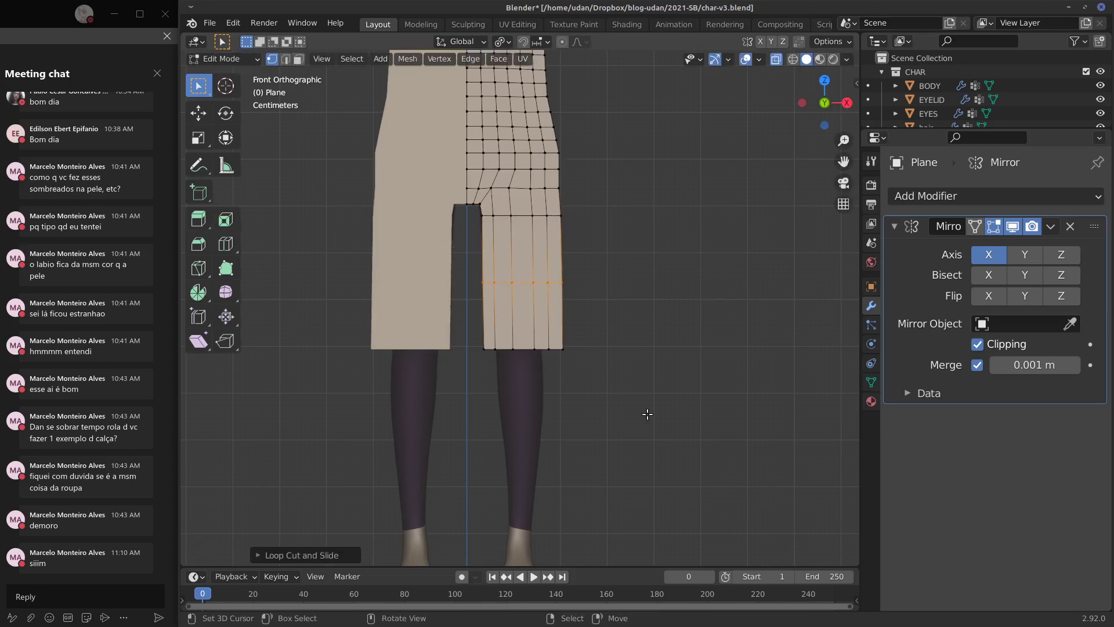
click(259, 554)
click(433, 444)
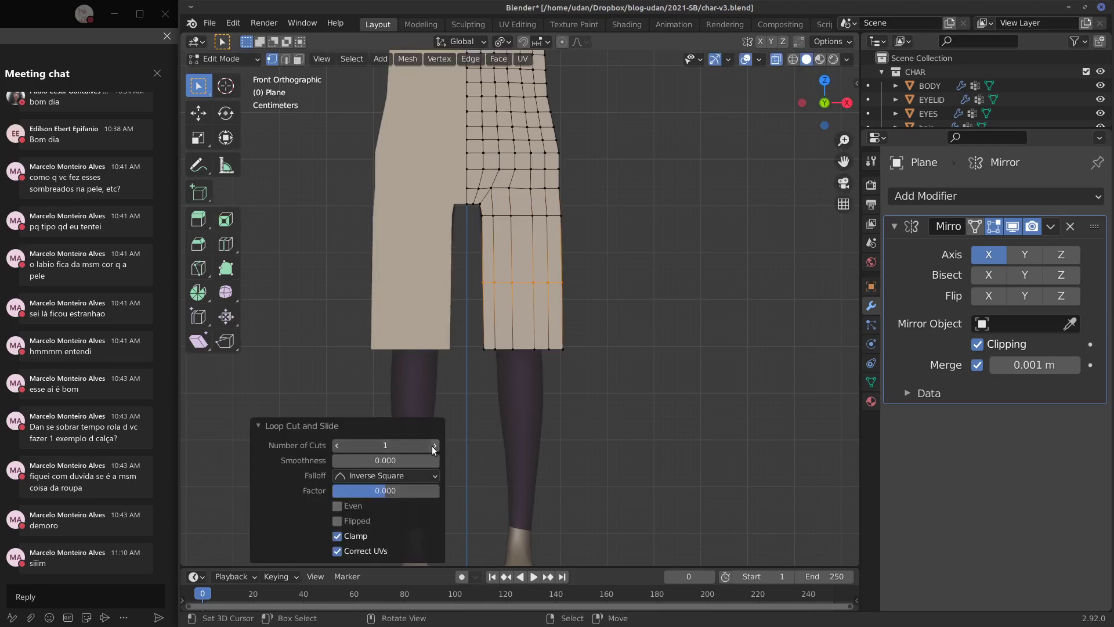
click(433, 444)
click(433, 444)
click(433, 444)
click(434, 445)
click(522, 357)
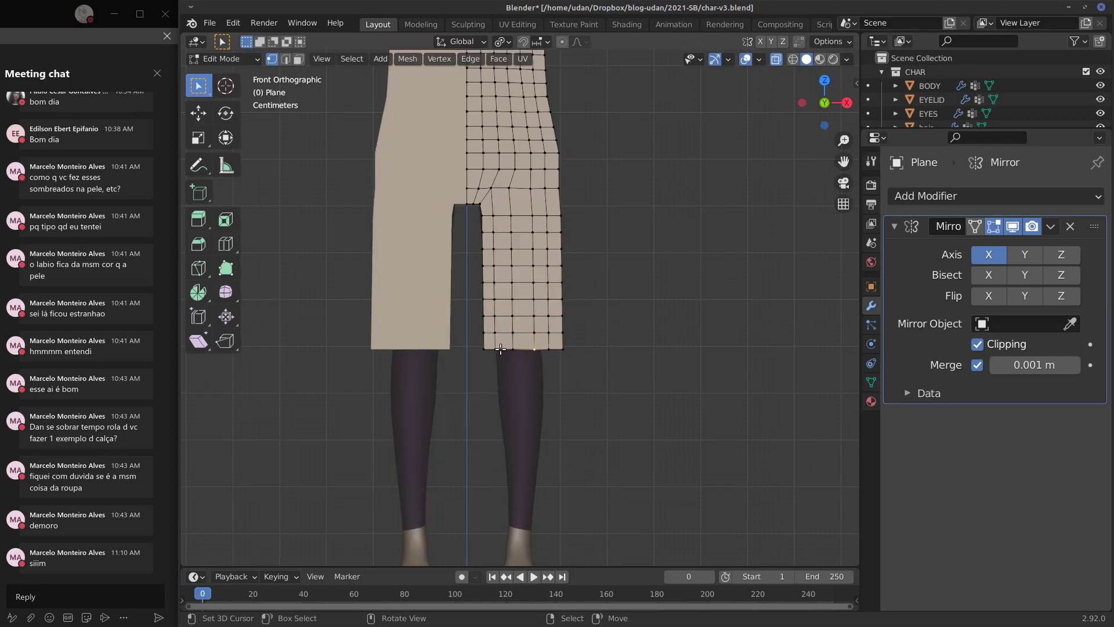
alt+right_click(502, 348)
shift+middle_drag(646, 258, 632, 377)
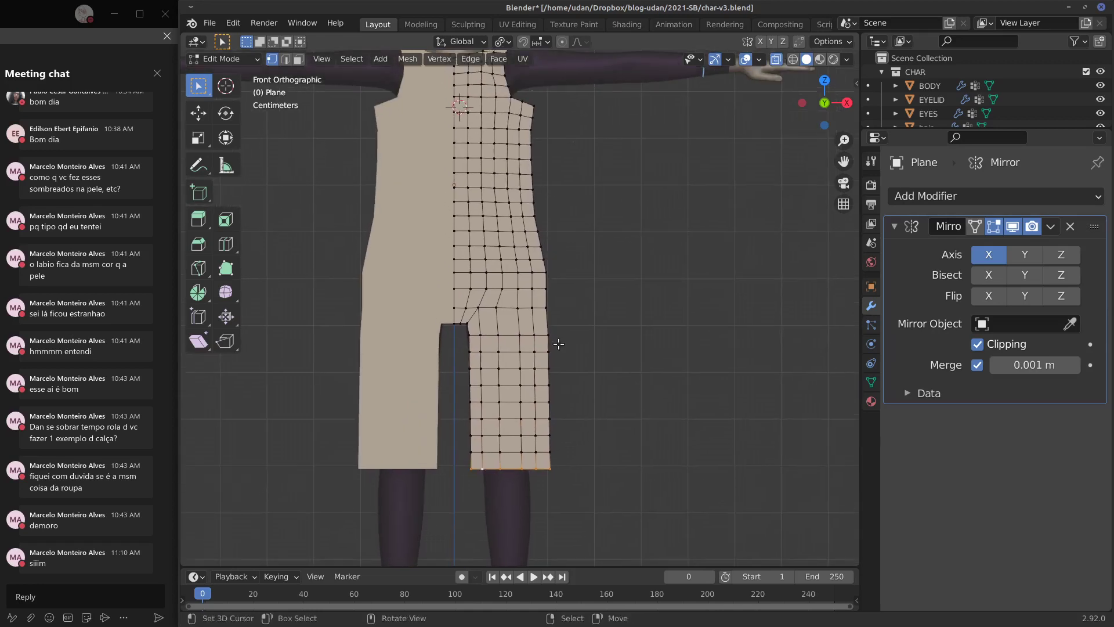
key(ctrl+r)
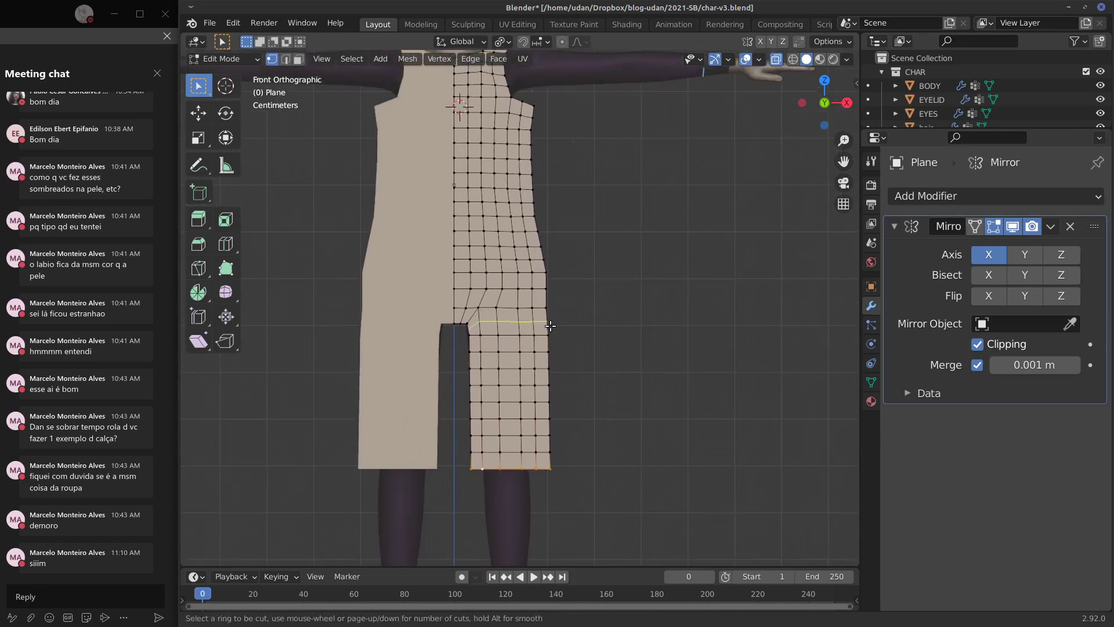
key(Escape)
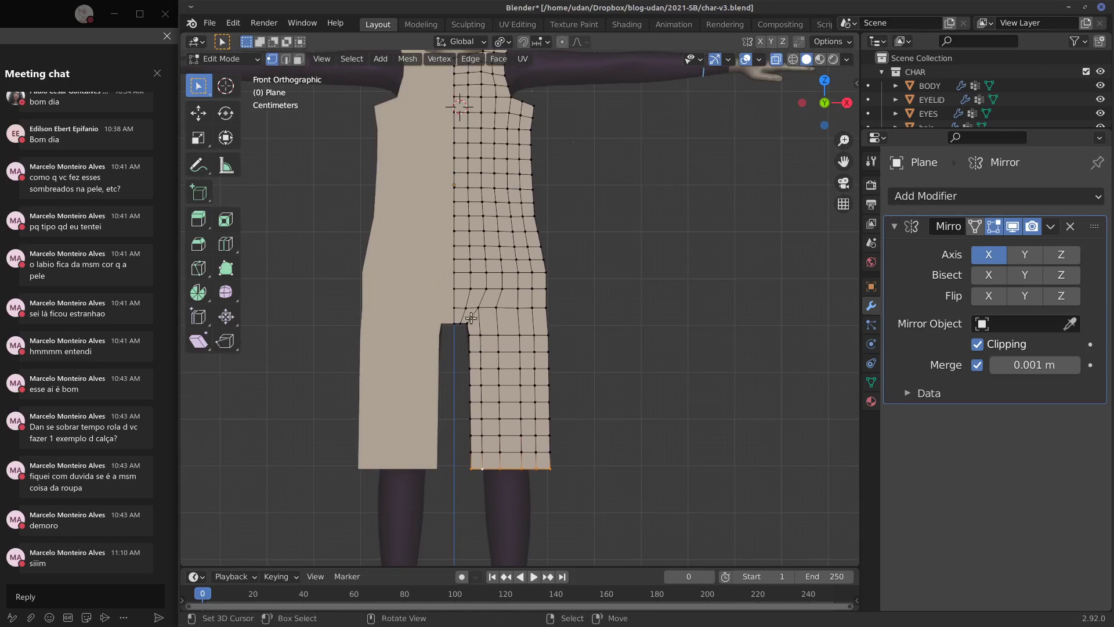
Step: Slide the upper leg row's four interior vertices nearest the crotch slightly downward, then slide its outer edge vertex down level with them
scroll(491, 314, up, 4)
shift+click(448, 307)
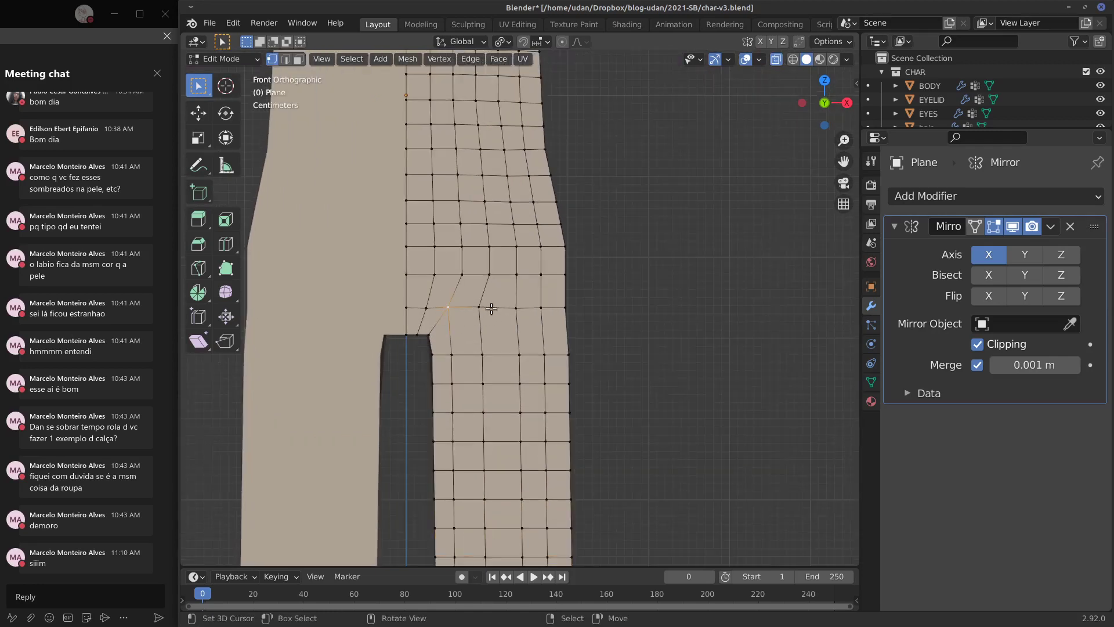
shift+click(478, 307)
shift+click(516, 308)
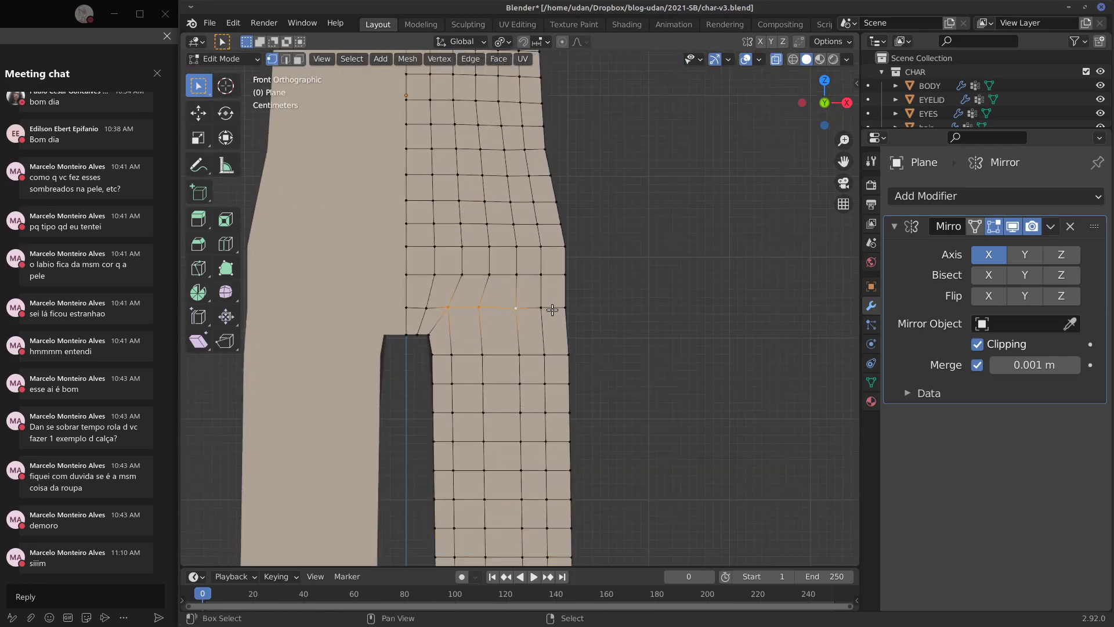
key(g)
key(g)
click(593, 328)
click(570, 308)
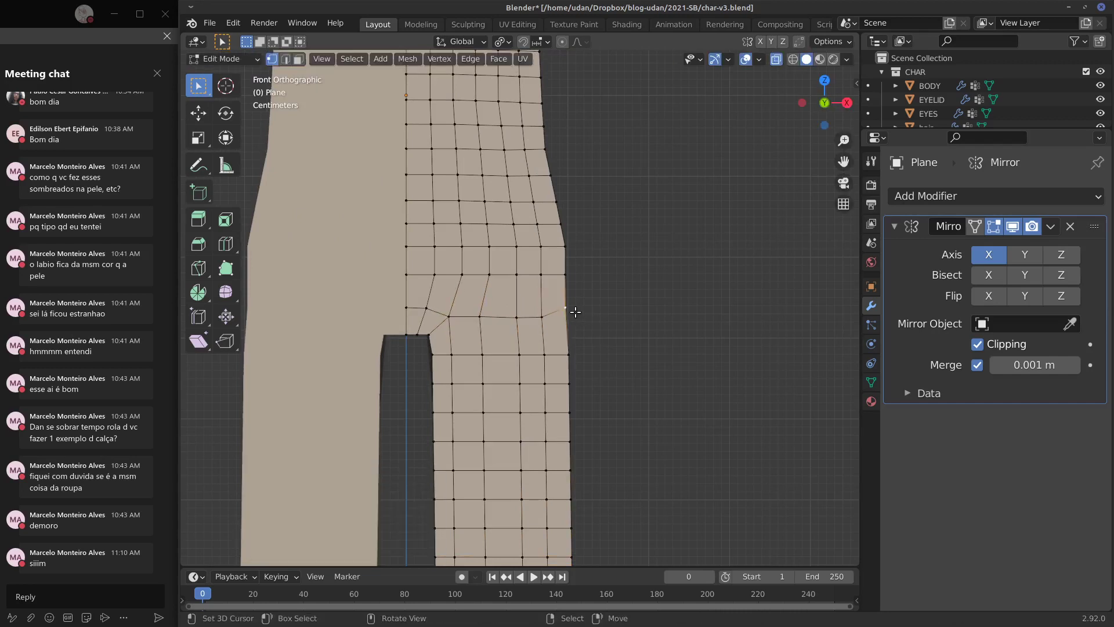
key(shift+v)
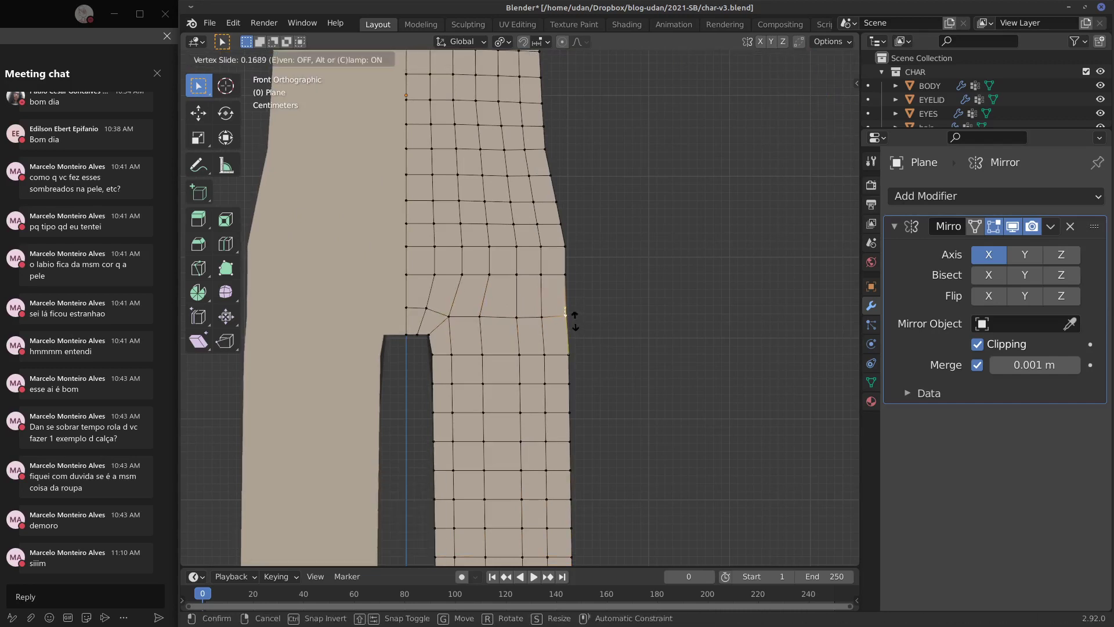
click(574, 320)
Step: Select the five vertices of the upper leg row out to the side edge and edge-slide them downward by about 0.11
click(426, 308)
click(449, 316)
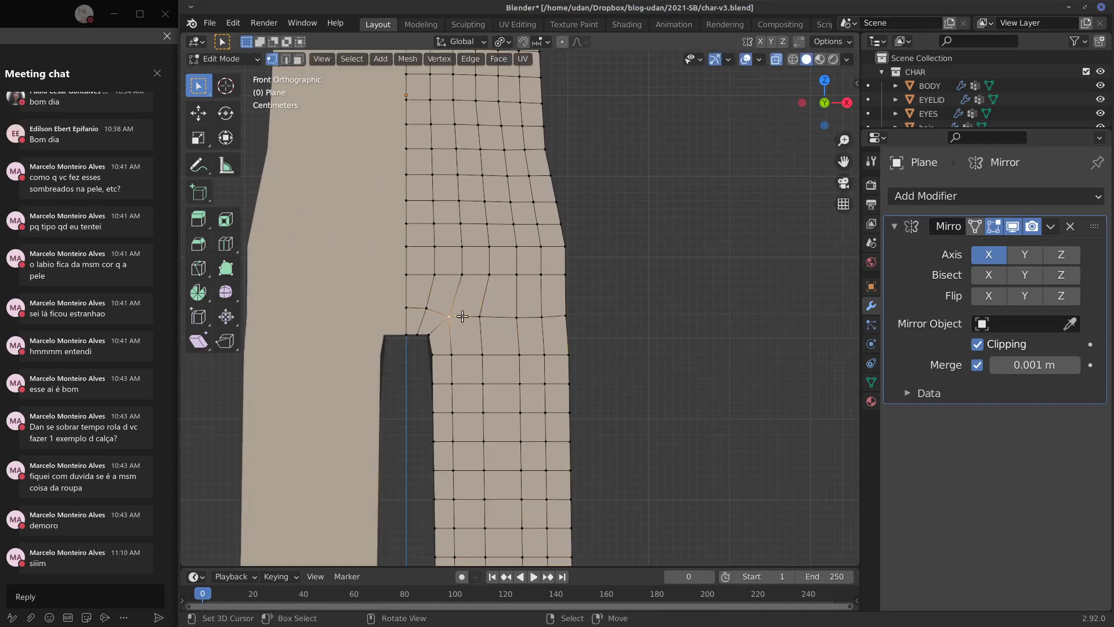
shift+click(479, 317)
shift+click(517, 318)
shift+click(542, 317)
shift+click(566, 316)
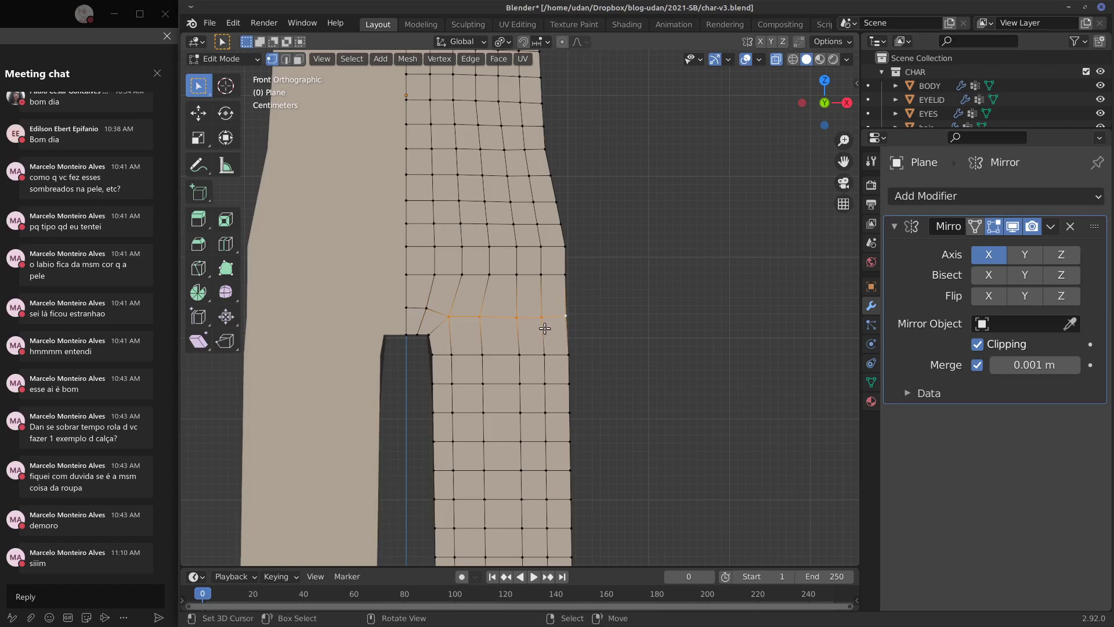
key(g)
key(g)
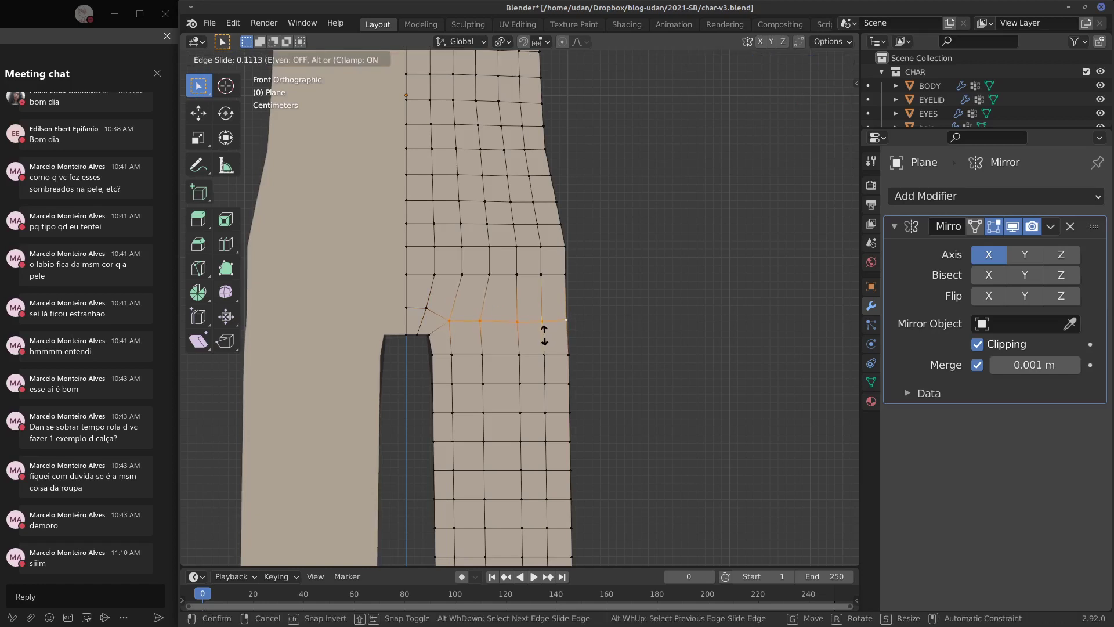
click(545, 335)
Step: Nudge the upper leg row's four outer vertices down one by one to even the spacing above the leg grid
right_click(484, 326)
key(g)
click(494, 338)
right_click(511, 328)
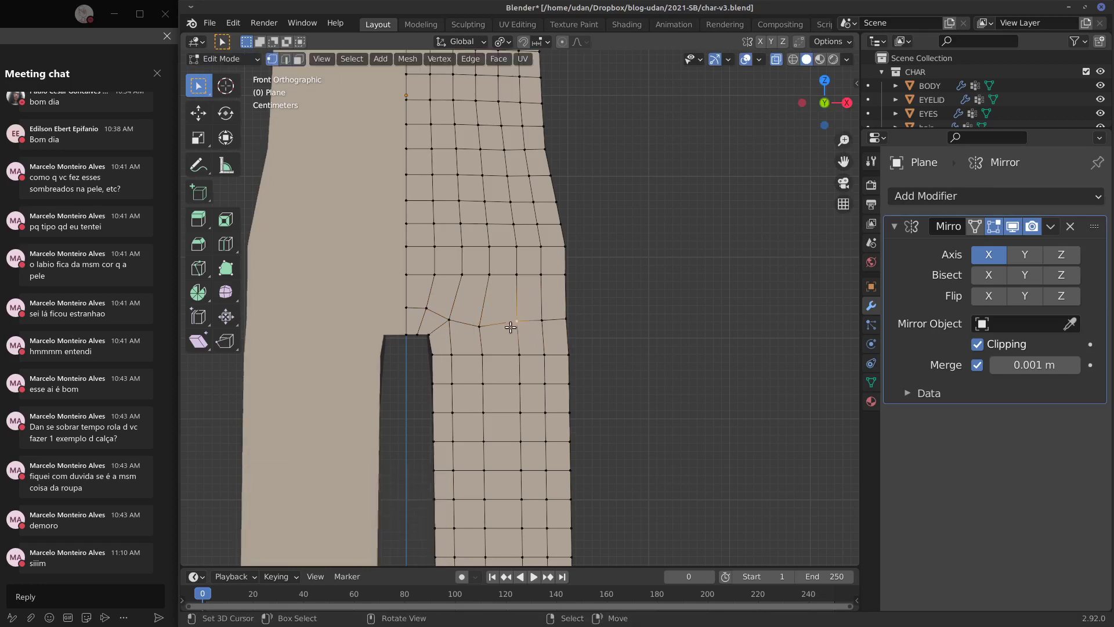
key(g)
click(509, 331)
right_click(542, 320)
key(g)
click(542, 325)
right_click(566, 318)
key(g)
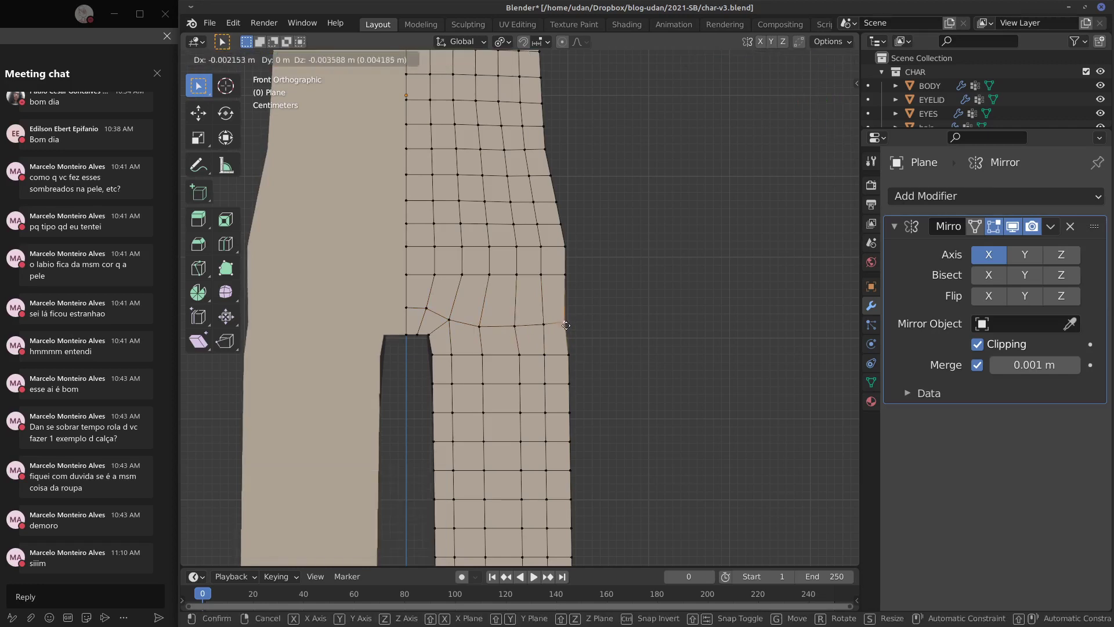
click(567, 326)
key(g)
click(566, 325)
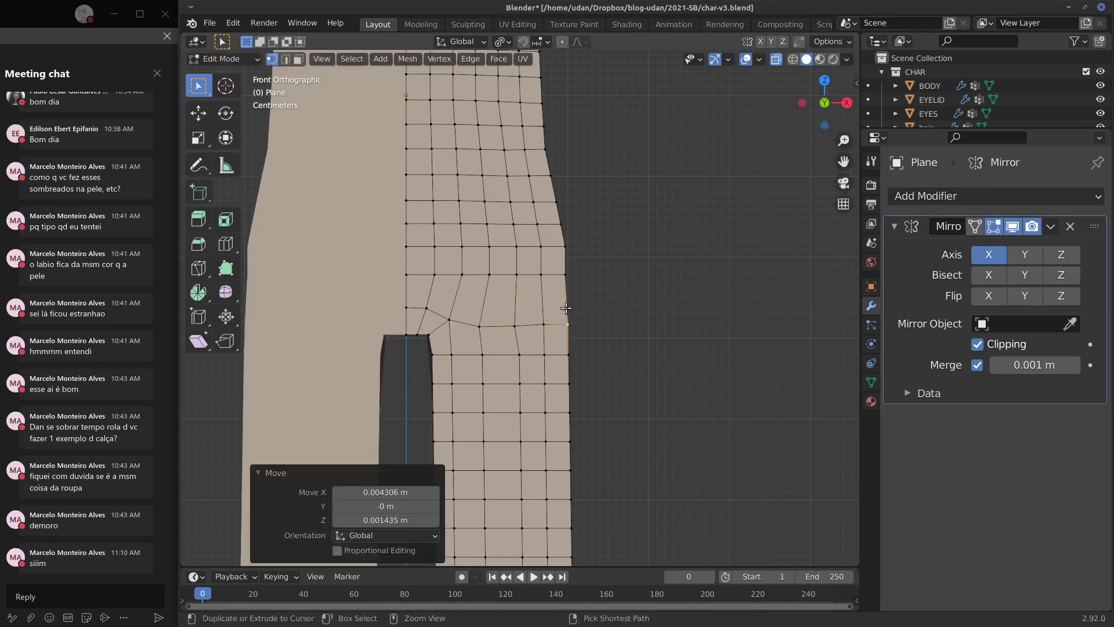
Step: Add one centred horizontal loop cut through the tall row of faces just above the crotch
key(ctrl+r)
click(580, 304)
right_click(585, 304)
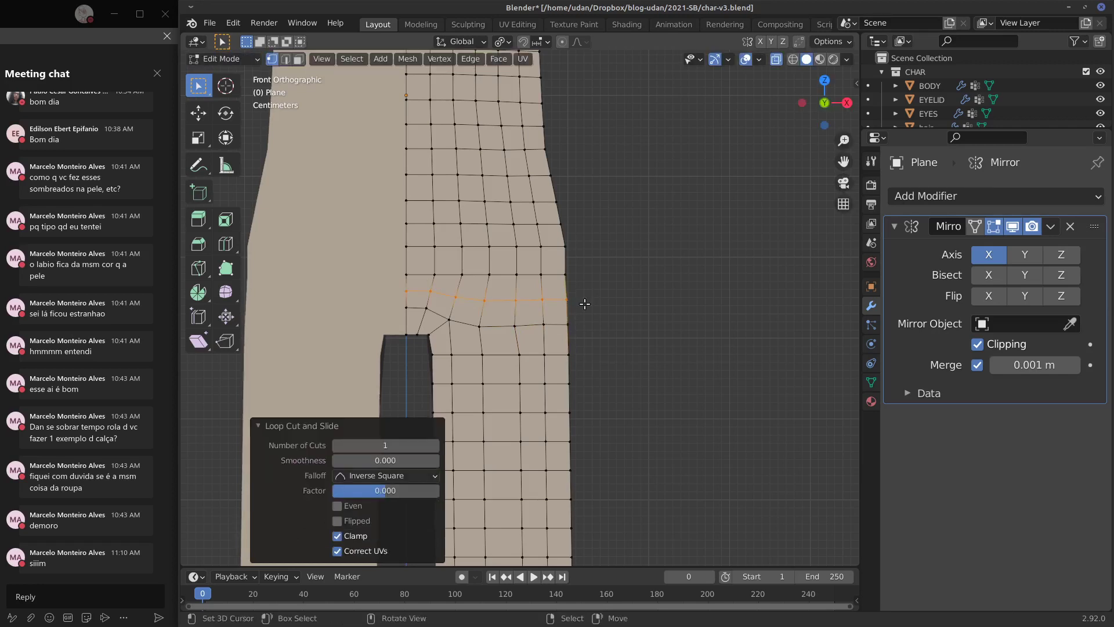
scroll(630, 302, down, 5)
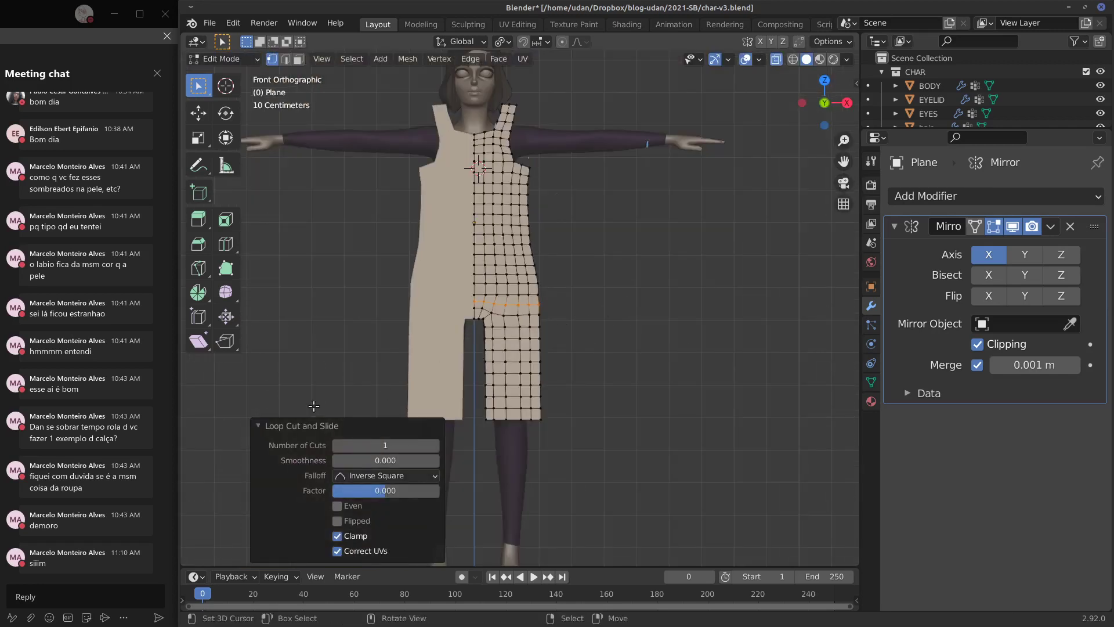
click(260, 426)
Step: Duplicate the entire linked front panel and move the copy about 0.33 m along global Y, behind the character
middle_drag(464, 360, 548, 279)
click(547, 279)
key(ctrl+l)
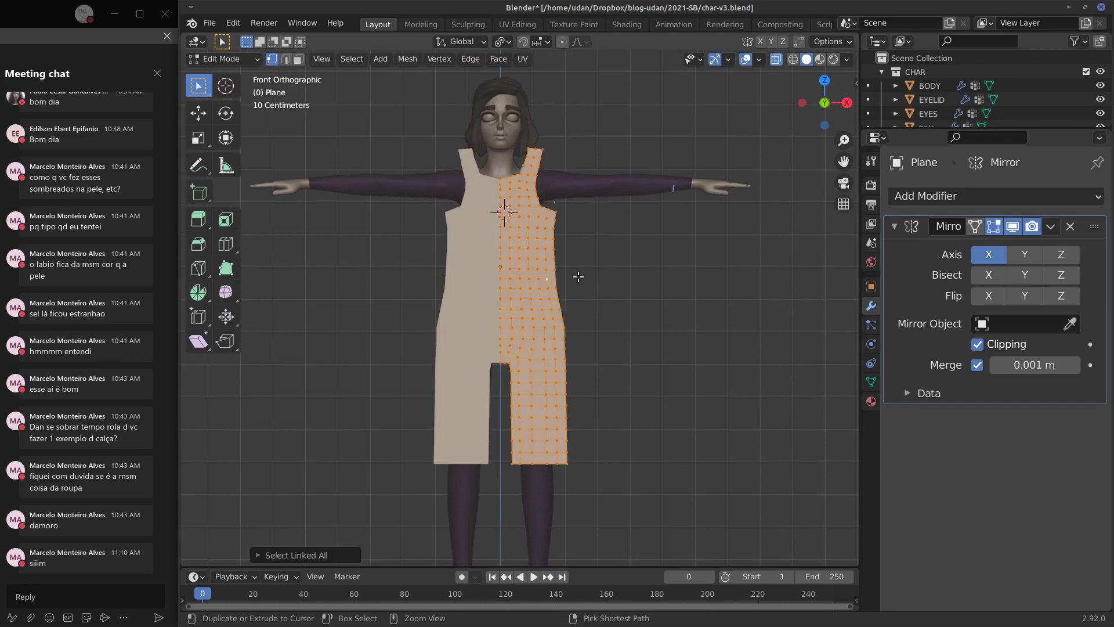
middle_drag(635, 265, 551, 304)
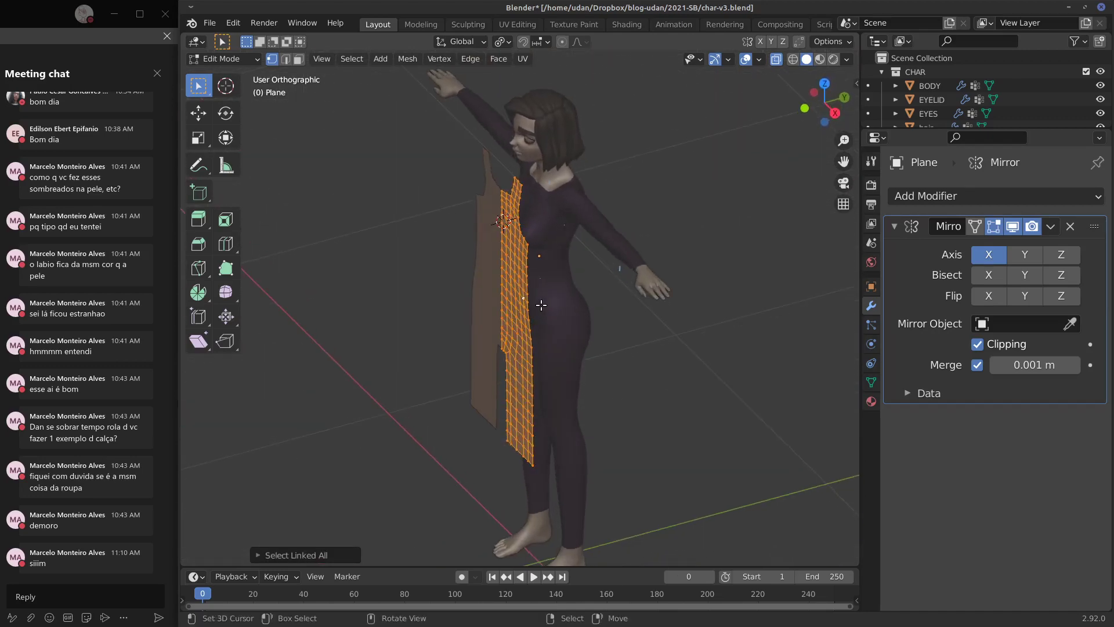
key(KP_7)
key(g)
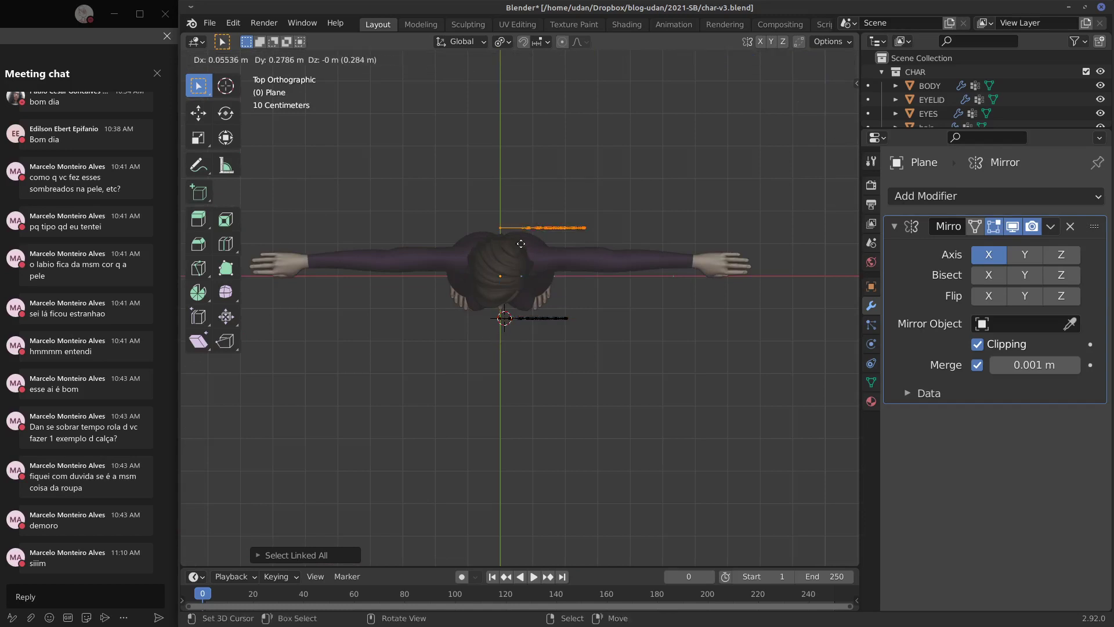
key(y)
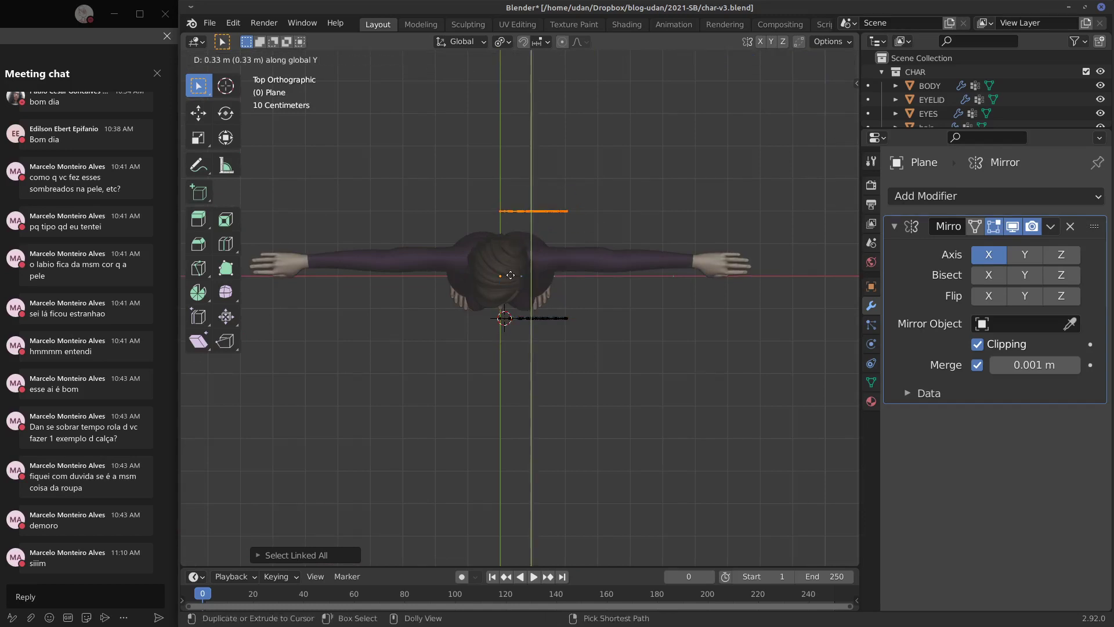
click(521, 237)
middle_drag(521, 238, 662, 220)
Step: Move the back panel about 0.04 m along global Y toward the character's back
key(KP_1)
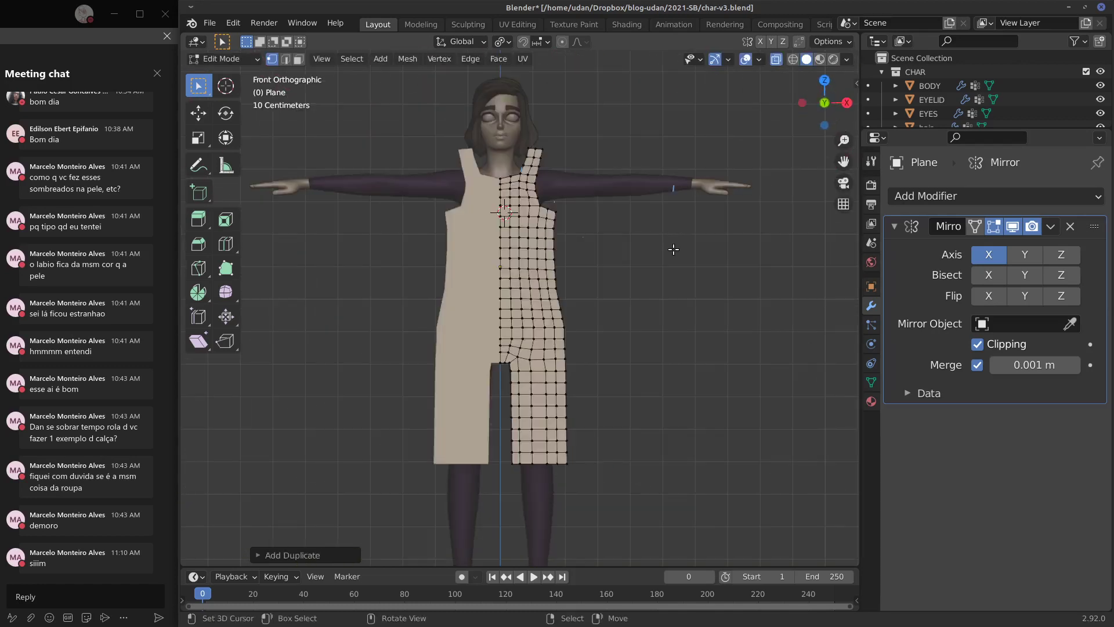
key(KP_3)
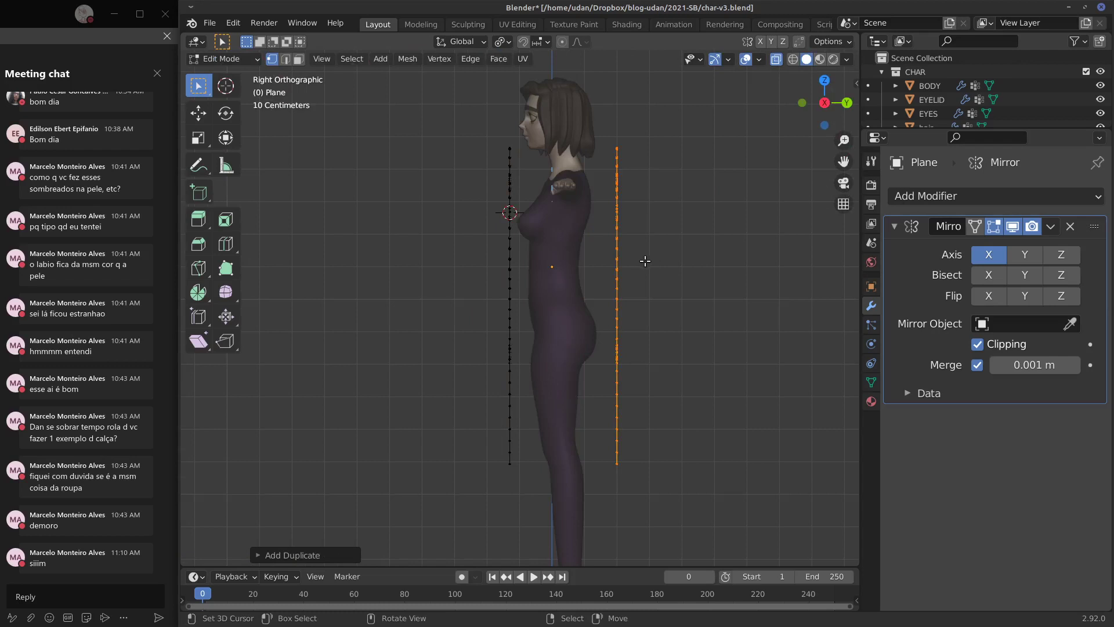
key(g)
key(y)
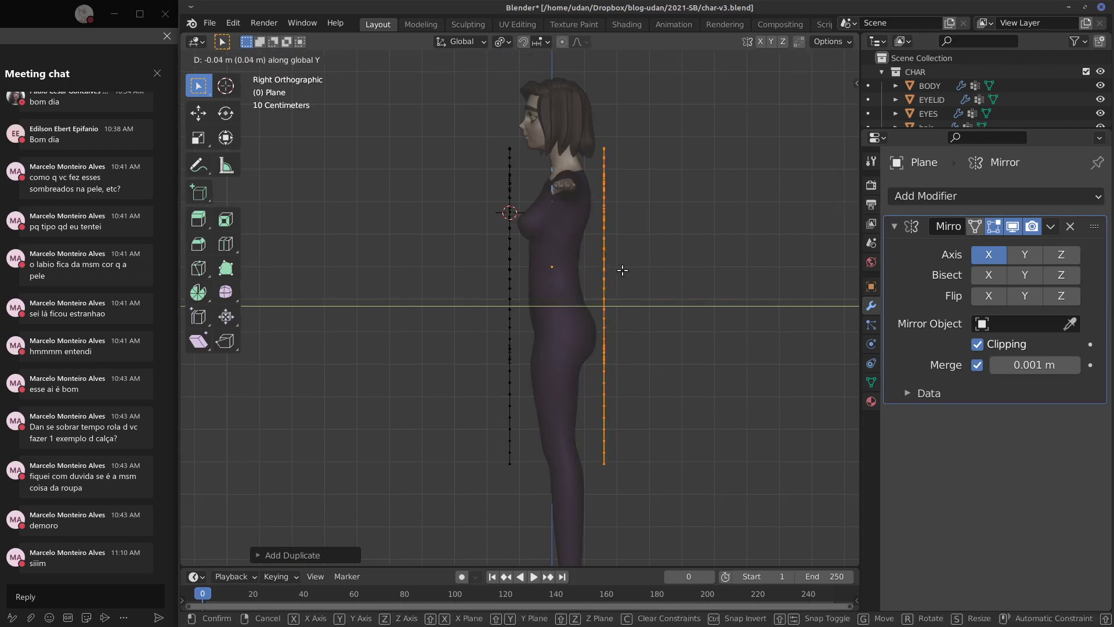
click(623, 270)
Step: Examine the front and back panels from behind, from the side and from the front
middle_drag(623, 270, 573, 179)
scroll(547, 171, up, 4)
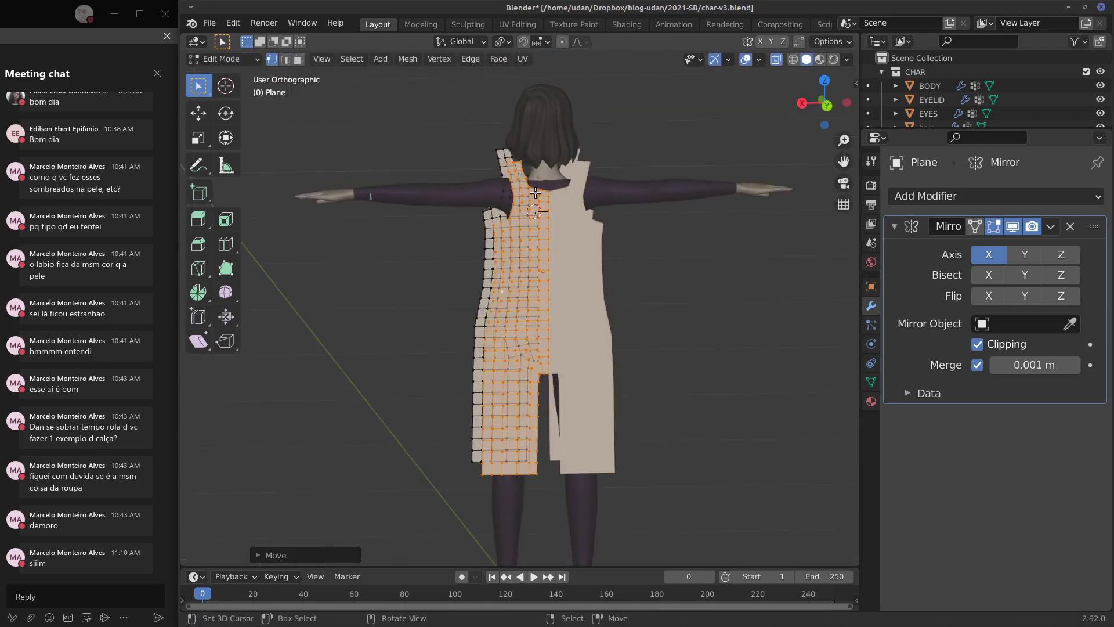
scroll(567, 142, down, 3)
key(ctrl+KP_1)
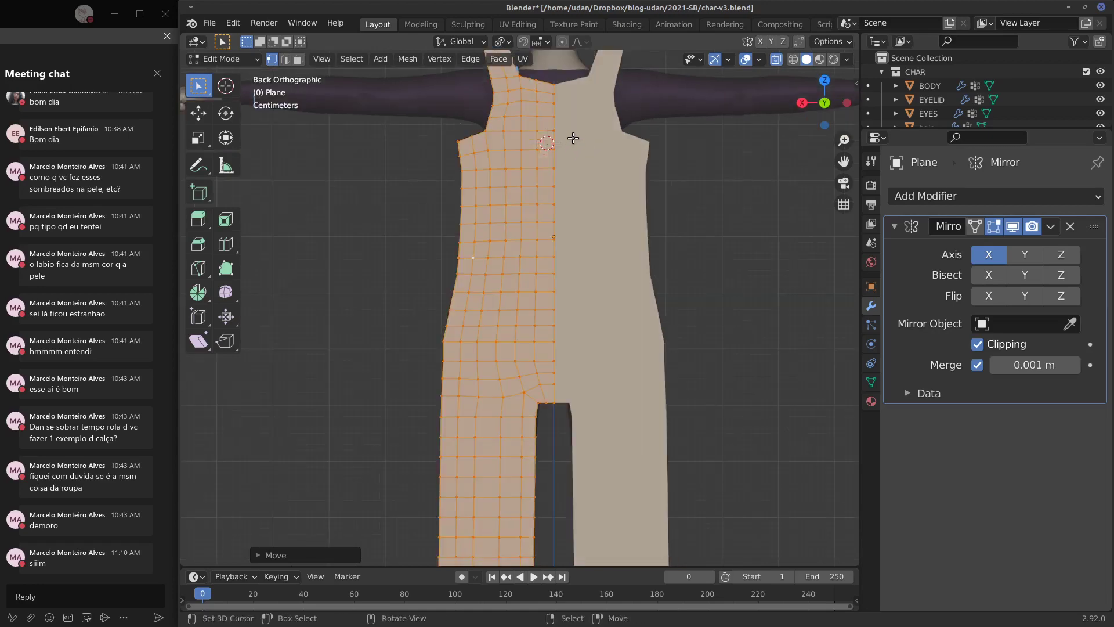
scroll(527, 292, down, 2)
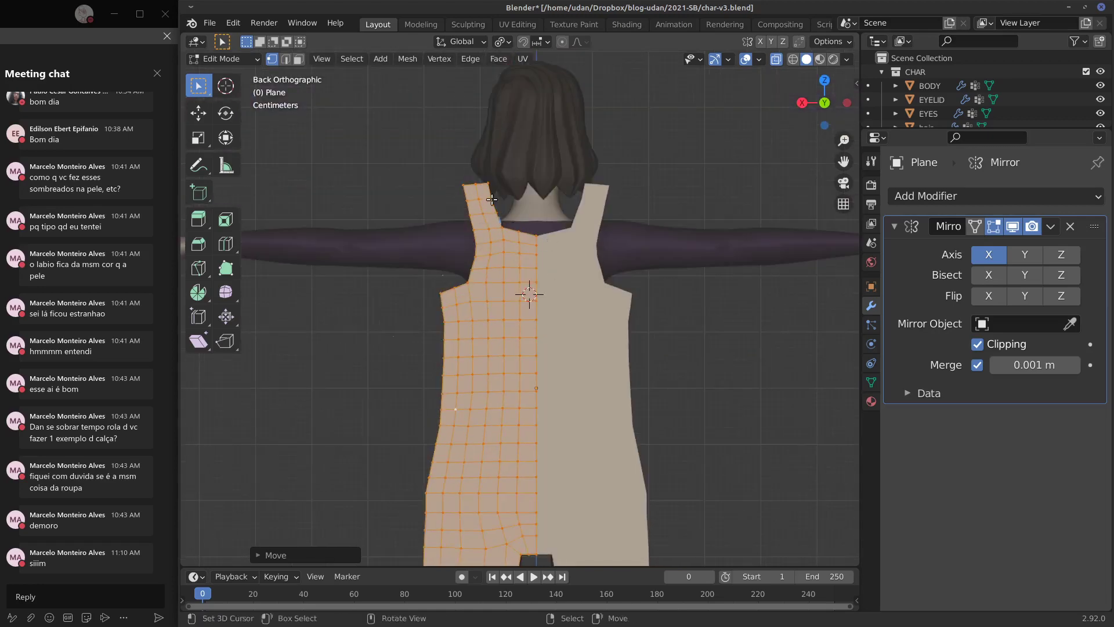
middle_drag(449, 323, 580, 353)
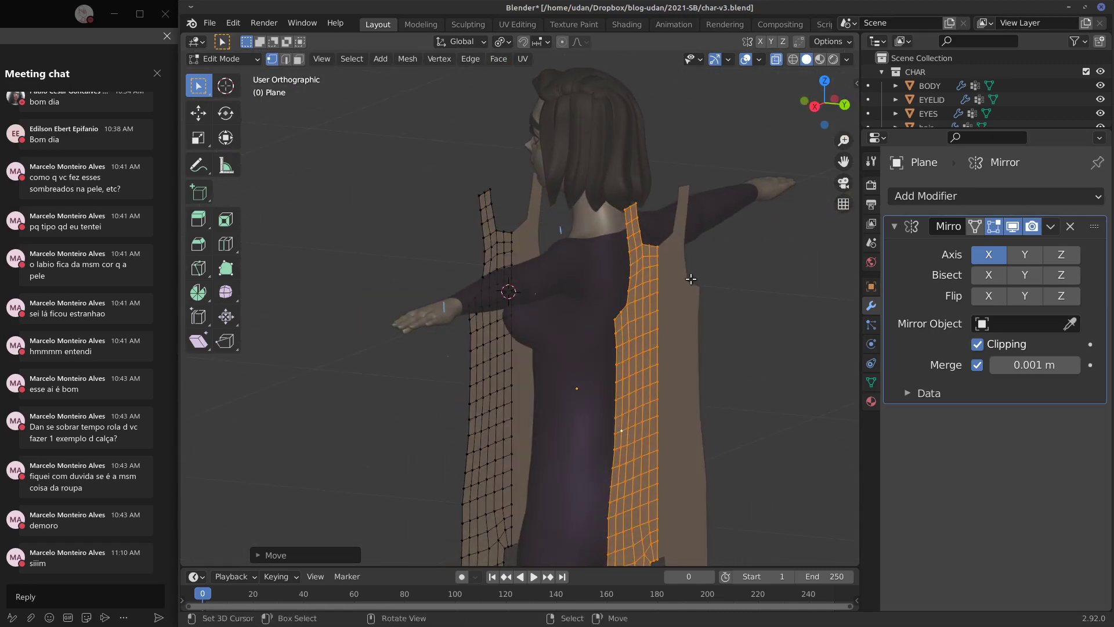
key(KP_1)
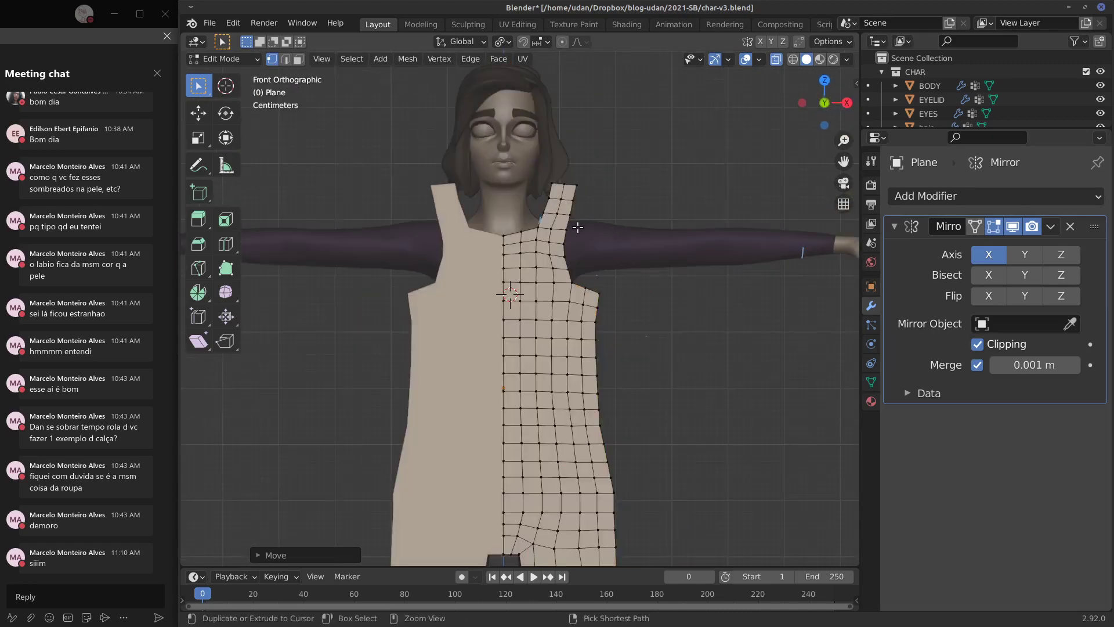
key(ctrl+KP_1)
middle_drag(567, 229, 569, 231)
key(KP_1)
Step: Turn on proportional editing and try lowering the neckline vertices near the centre with a proportional size of 0.16
key(alt+a)
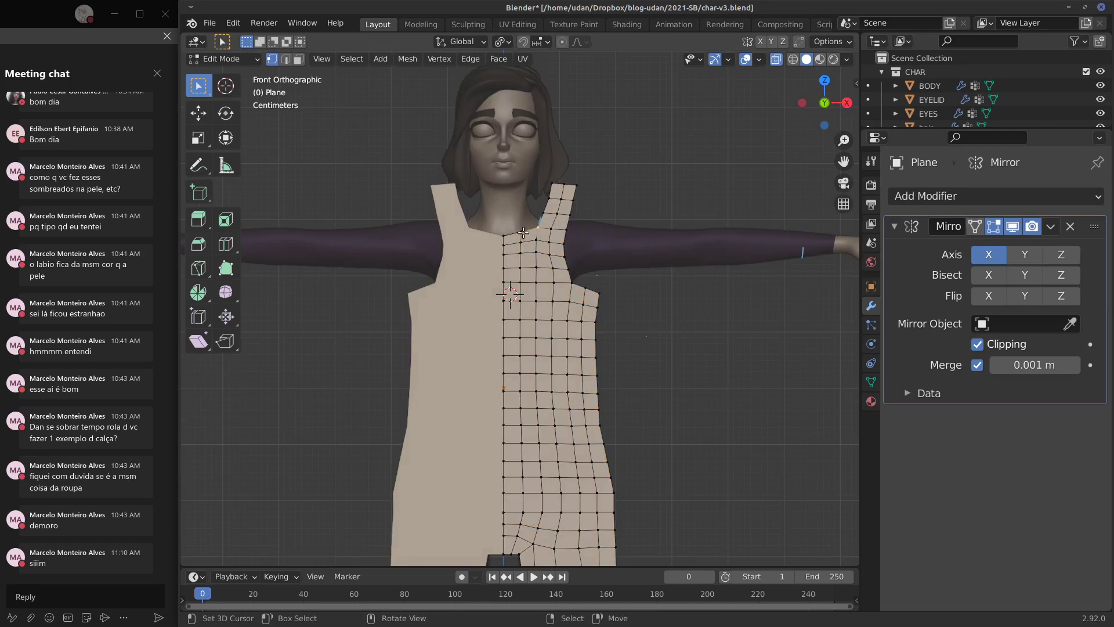
shift+click(503, 235)
click(562, 41)
key(g)
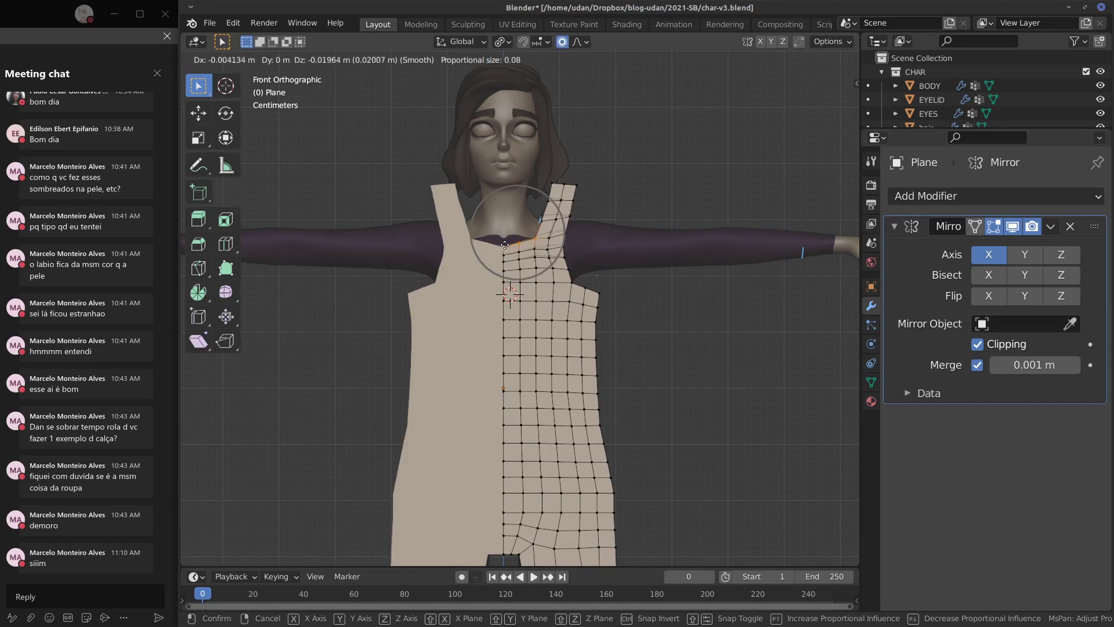
scroll(507, 250, down, 7)
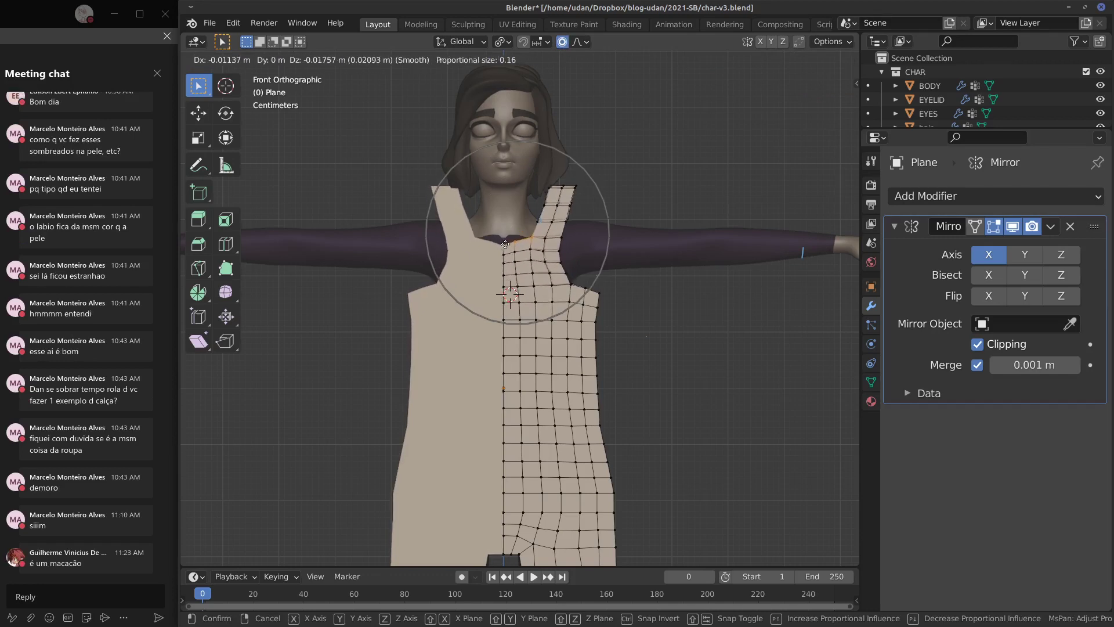
click(515, 236)
Step: Select the outer side edge loops of both the back and front panels, from armpit to hem
shift+scroll(696, 307, down, 4)
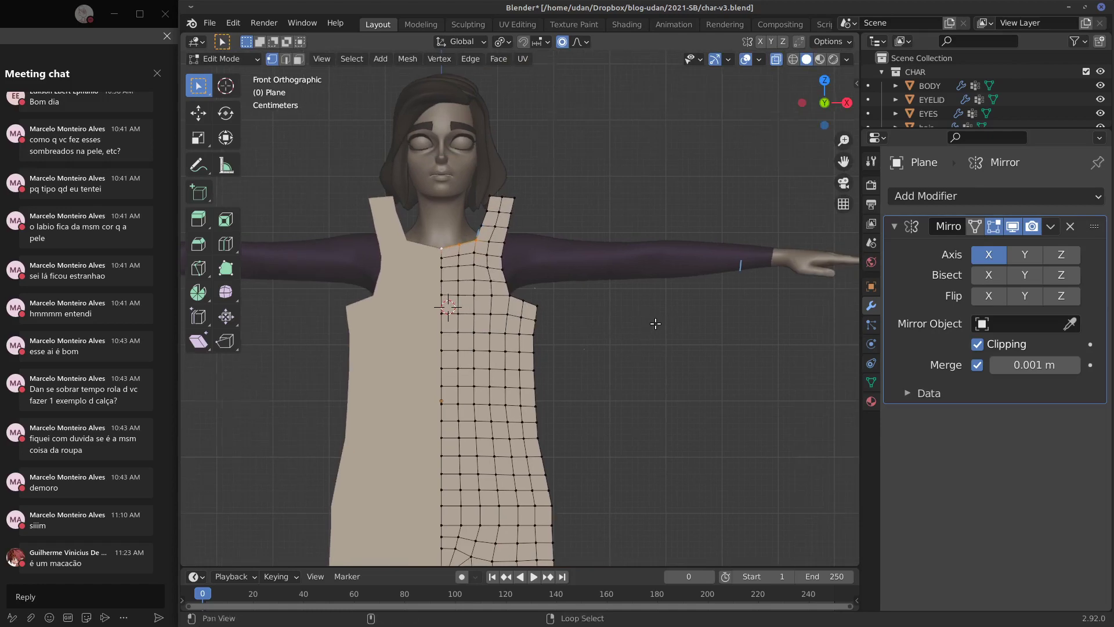
shift+scroll(696, 314, down, 4)
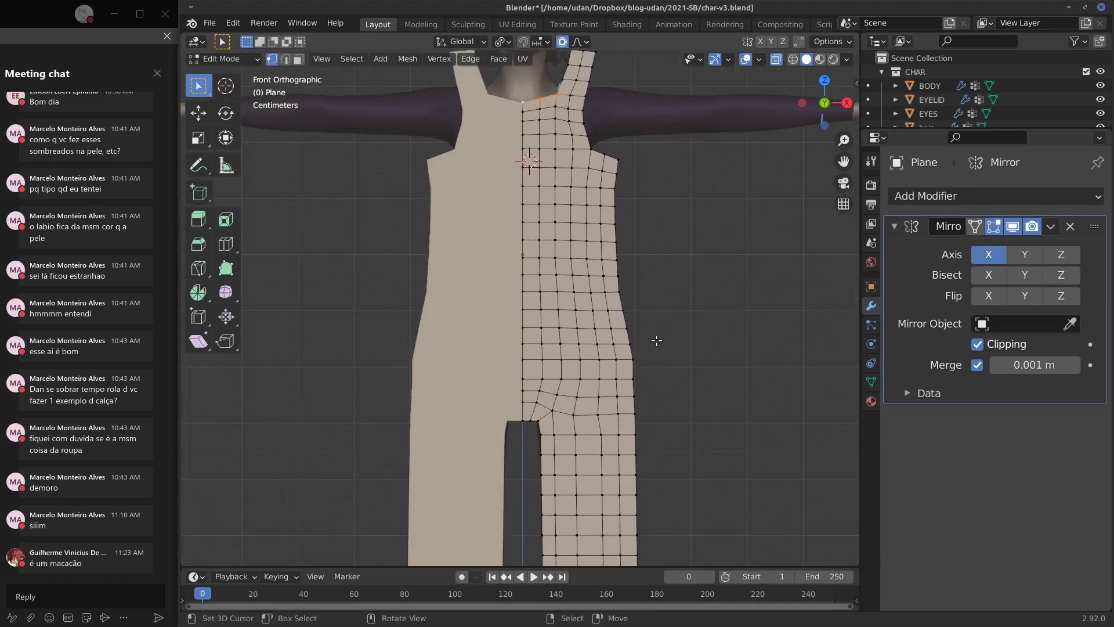
scroll(674, 360, up, 3)
middle_drag(673, 360, 627, 331)
scroll(627, 331, down, 3)
scroll(656, 318, down, 3)
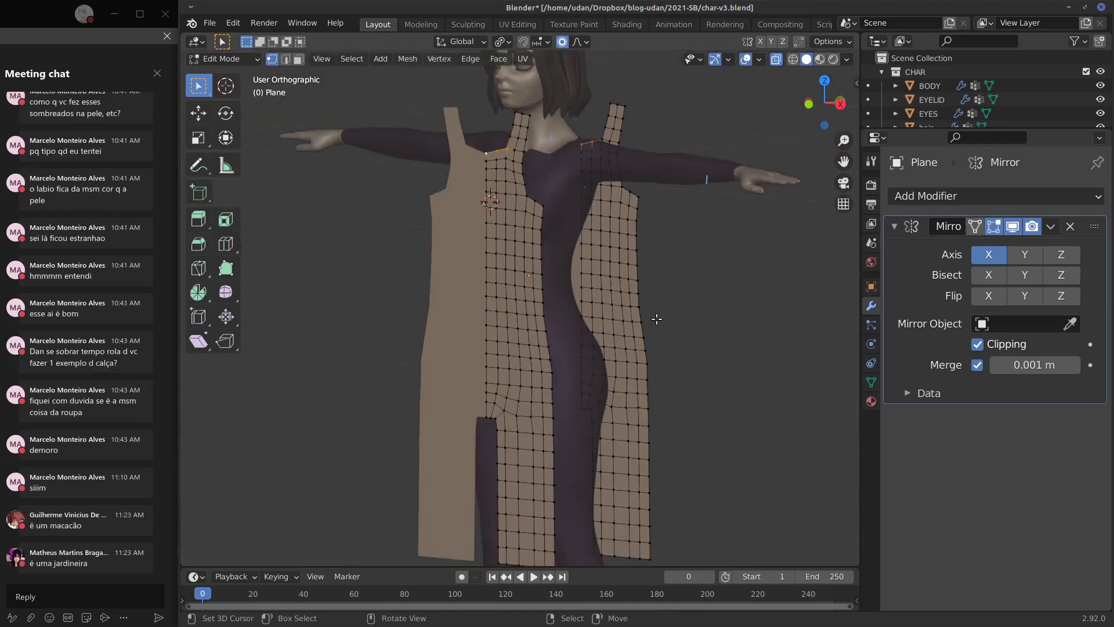
scroll(657, 318, down, 1)
alt+click(627, 362)
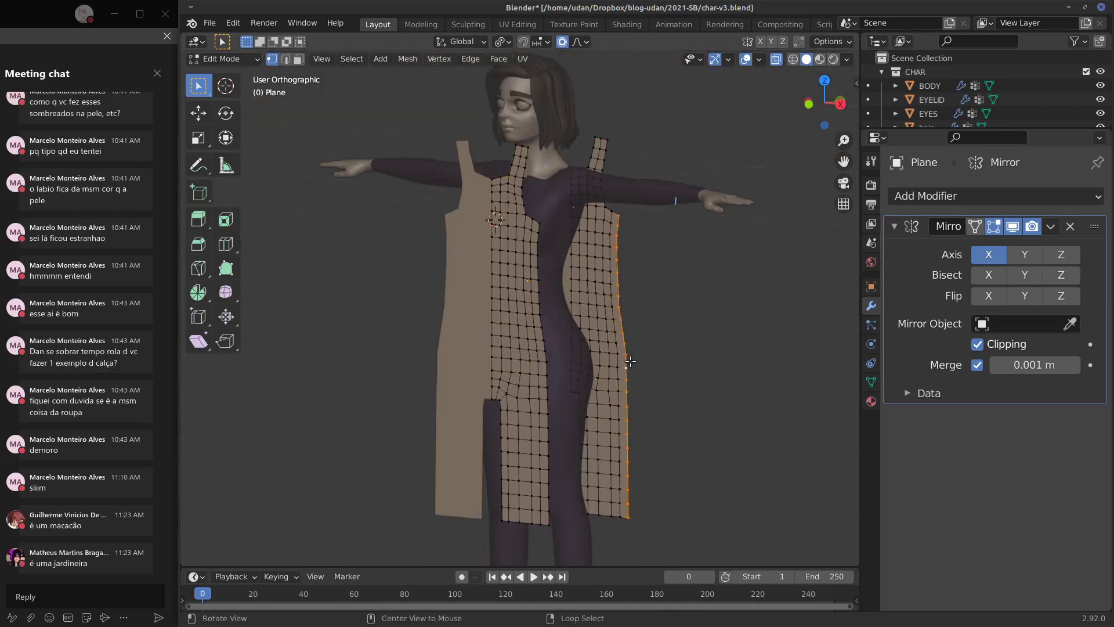
alt+shift+click(548, 402)
middle_drag(547, 402, 595, 344)
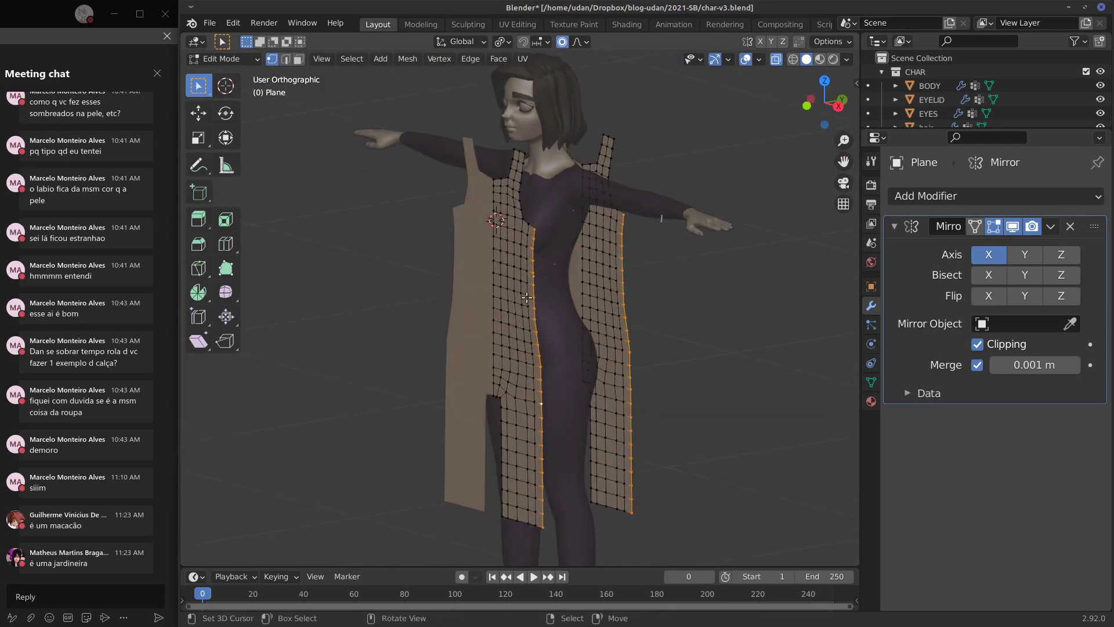
Step: Bridge the selected side edge loops of the front and back panels from armpit to hem
alt+middle_drag(527, 297, 583, 283)
drag(561, 243, 561, 476)
mouse_move(561, 485)
right_down()
mouse_move(565, 226)
mouse_move(564, 443)
right_up()
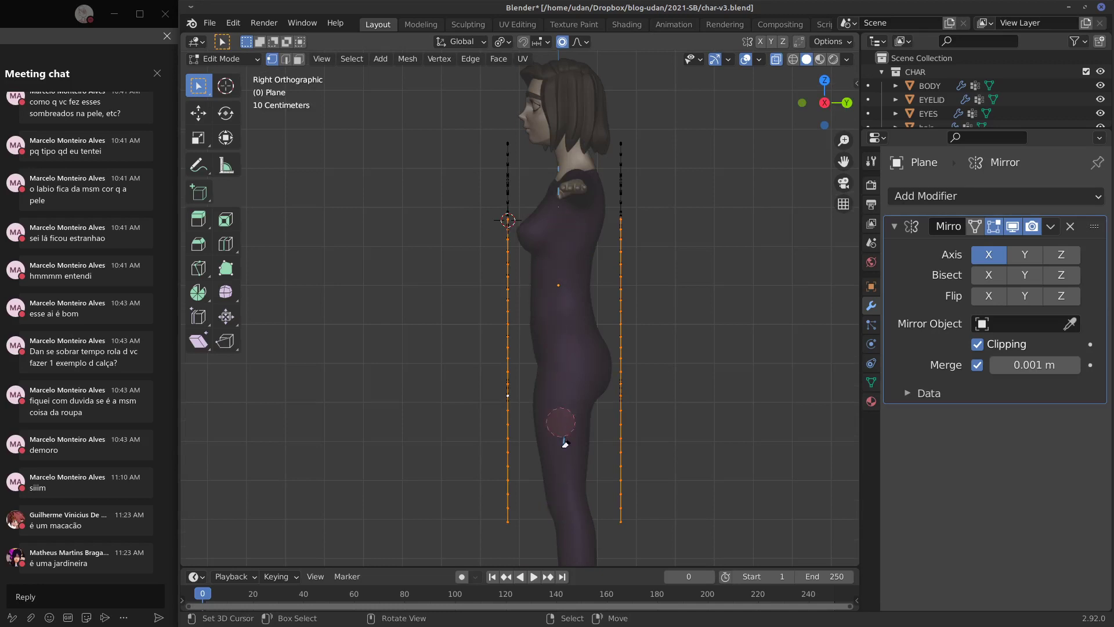
mouse_move(571, 379)
middle_down()
mouse_move(663, 384)
mouse_move(646, 345)
middle_up()
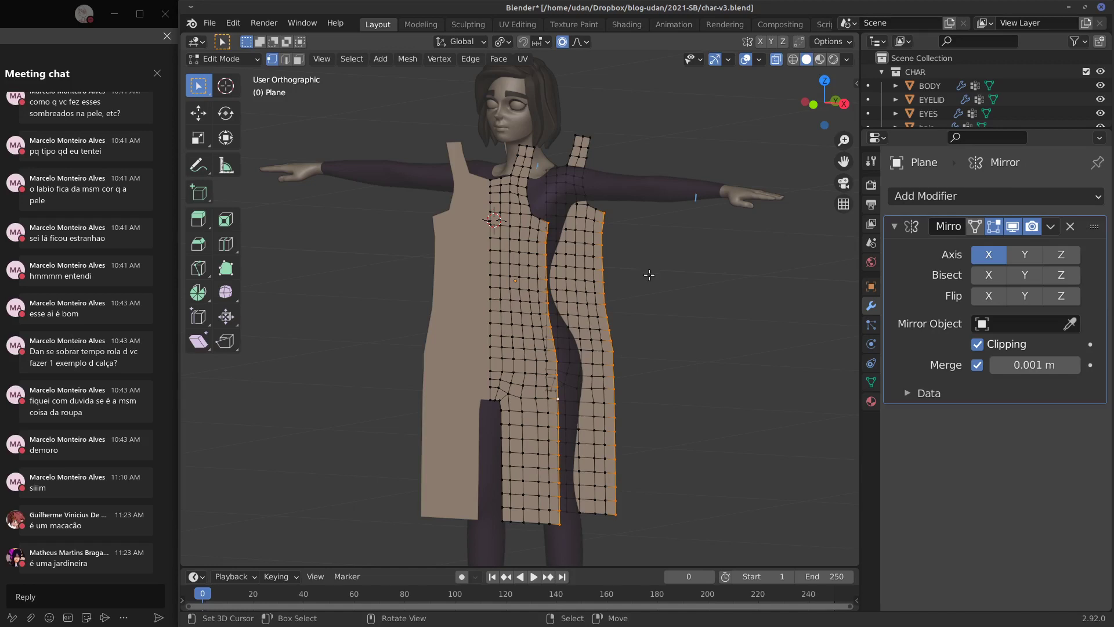
click(871, 381)
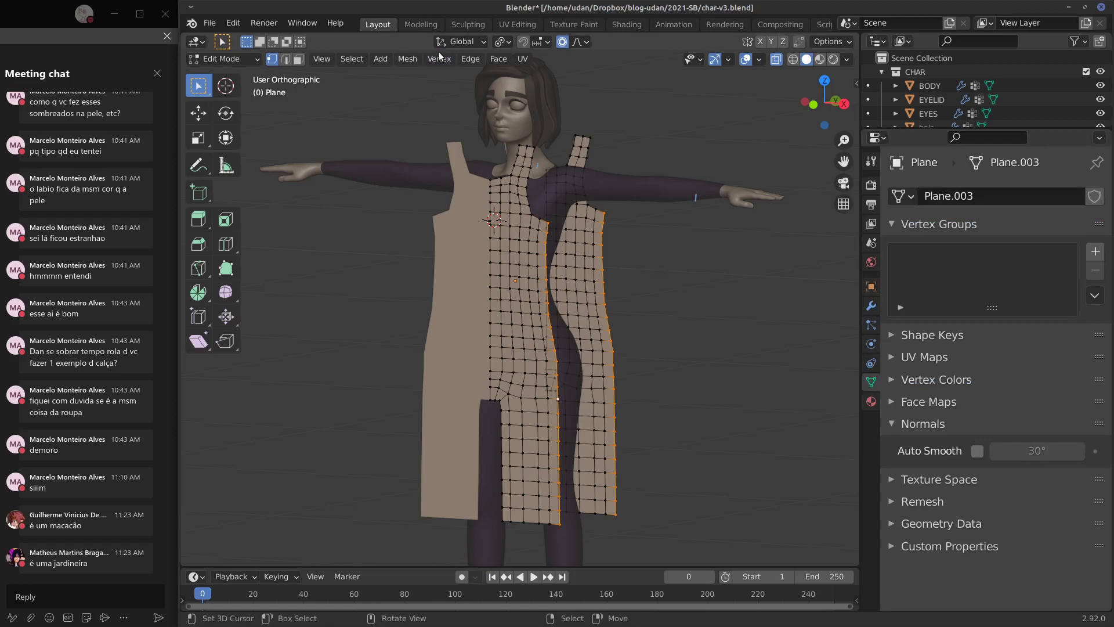
click(464, 60)
click(511, 102)
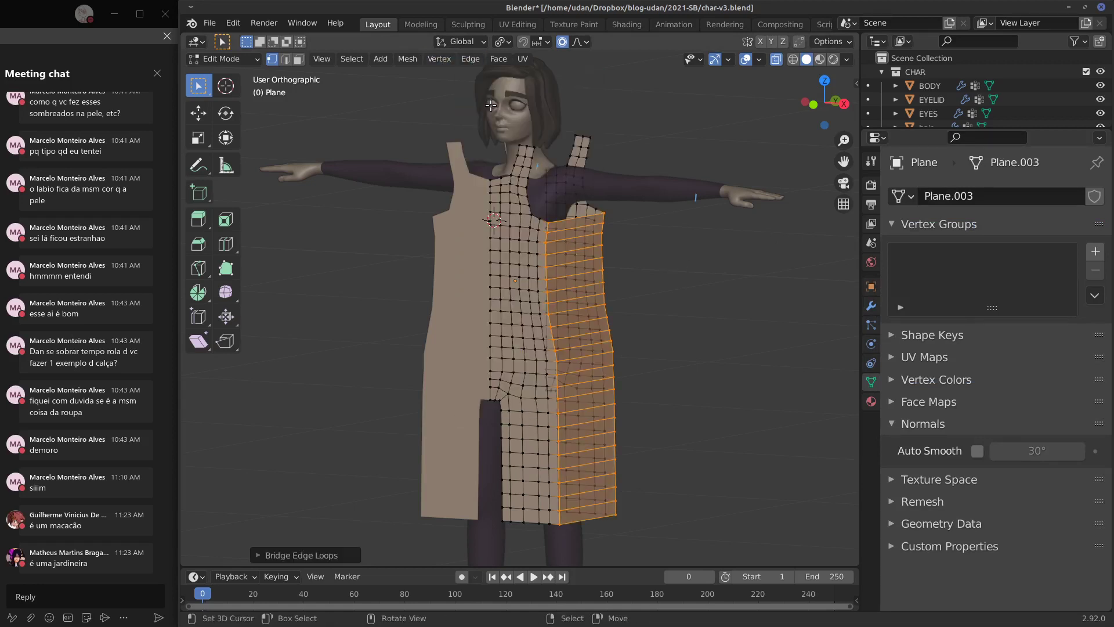
Step: Create a vertex group named SEW and assign the bridged side vertices to it
middle_drag(729, 311, 583, 219)
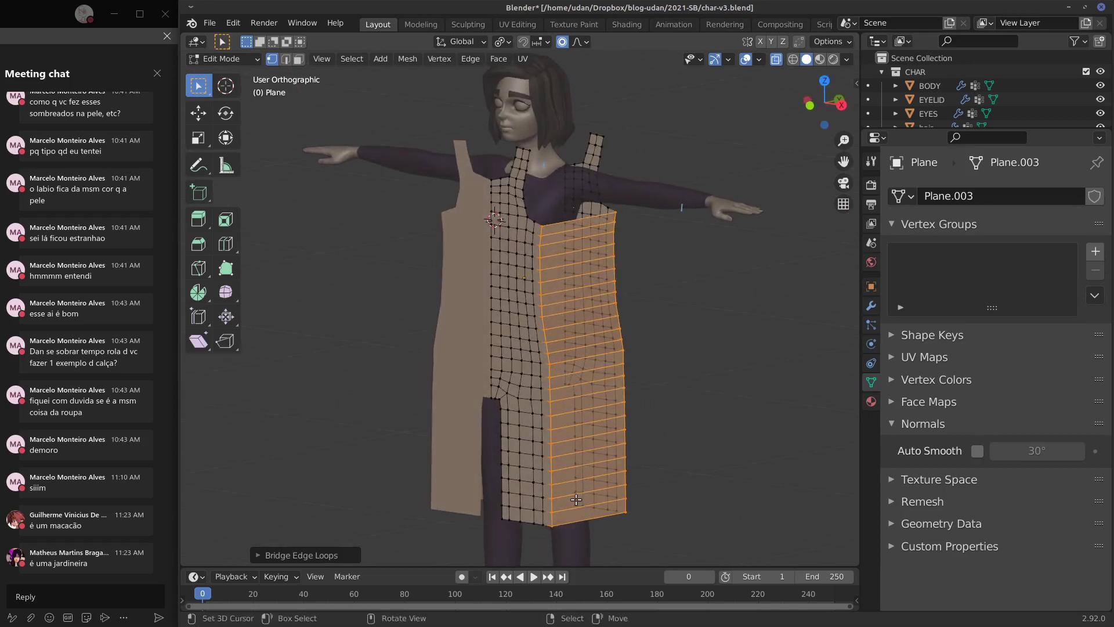
middle_drag(577, 304, 607, 294)
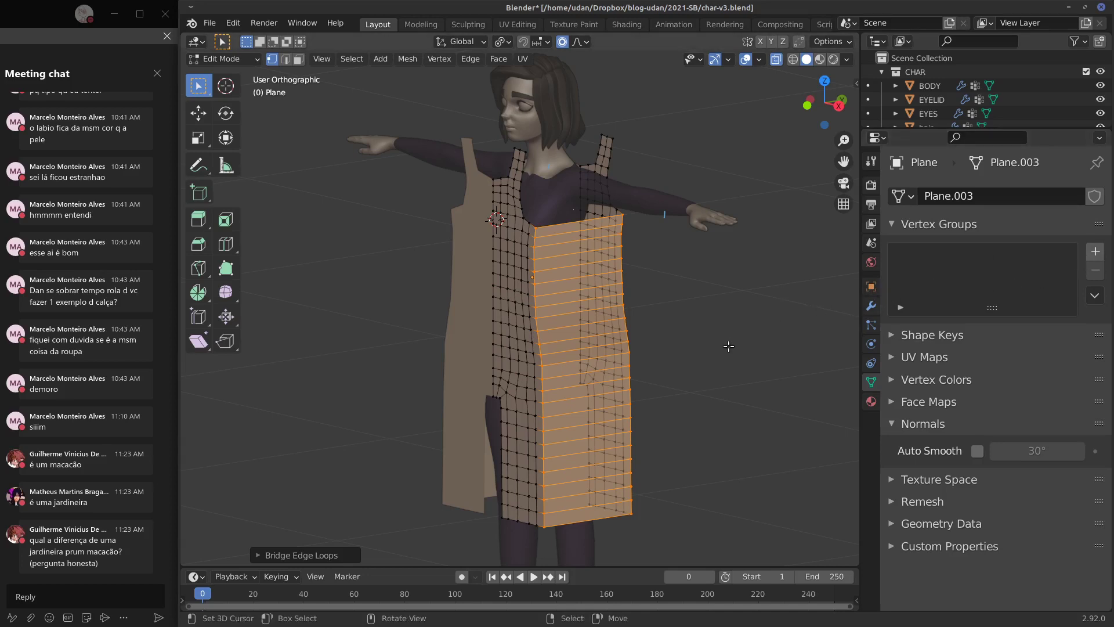
middle_drag(729, 345, 704, 358)
click(1097, 253)
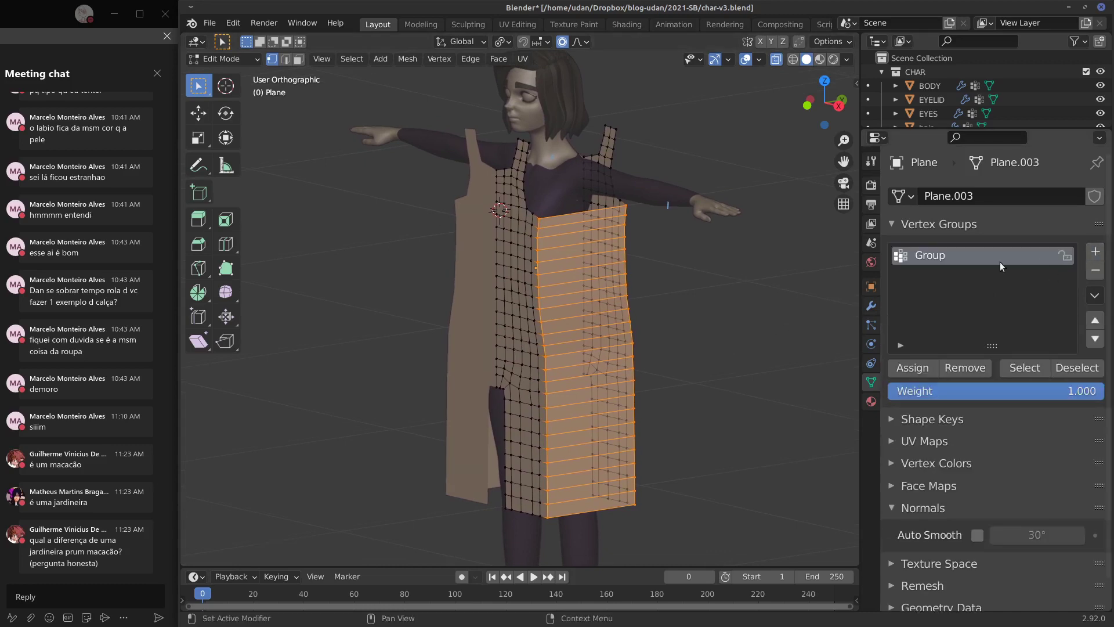
double_click(942, 254)
text(SEW)
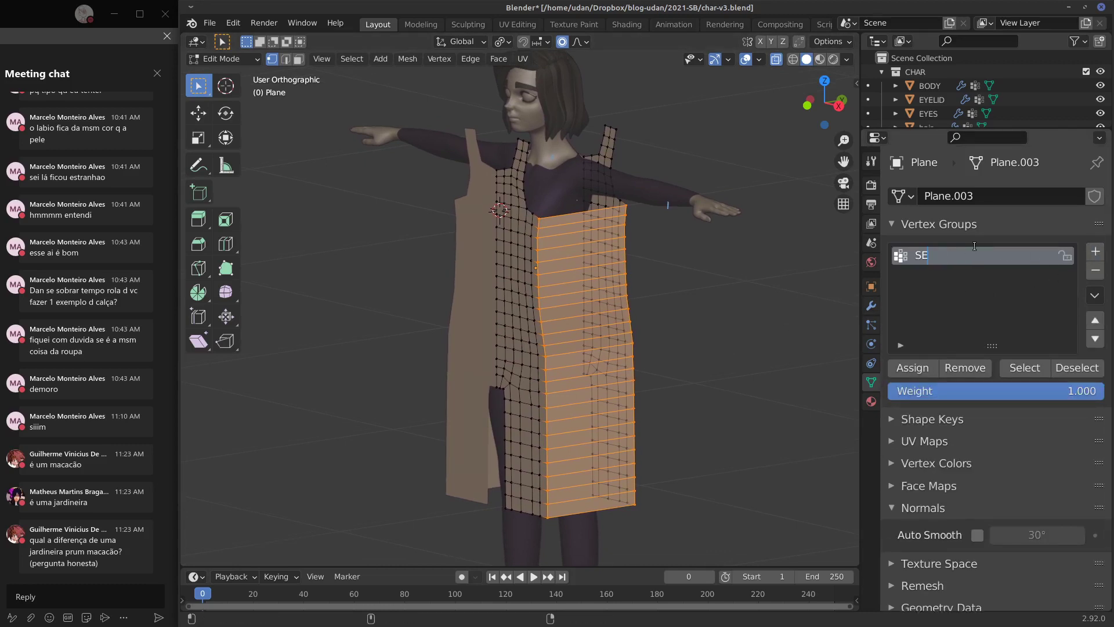
key(Return)
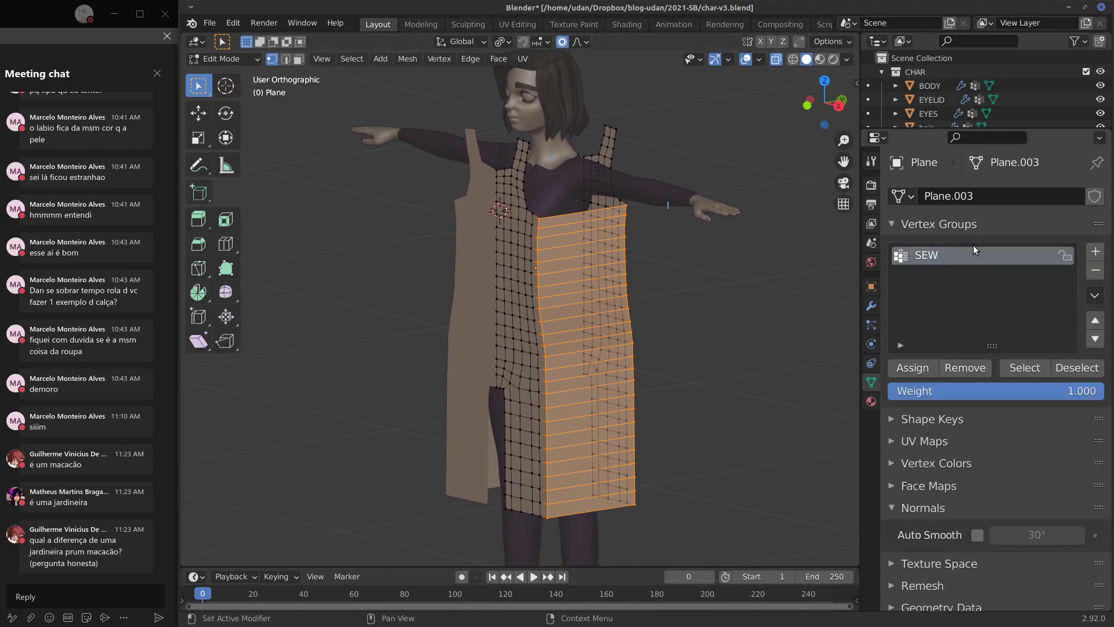
click(910, 369)
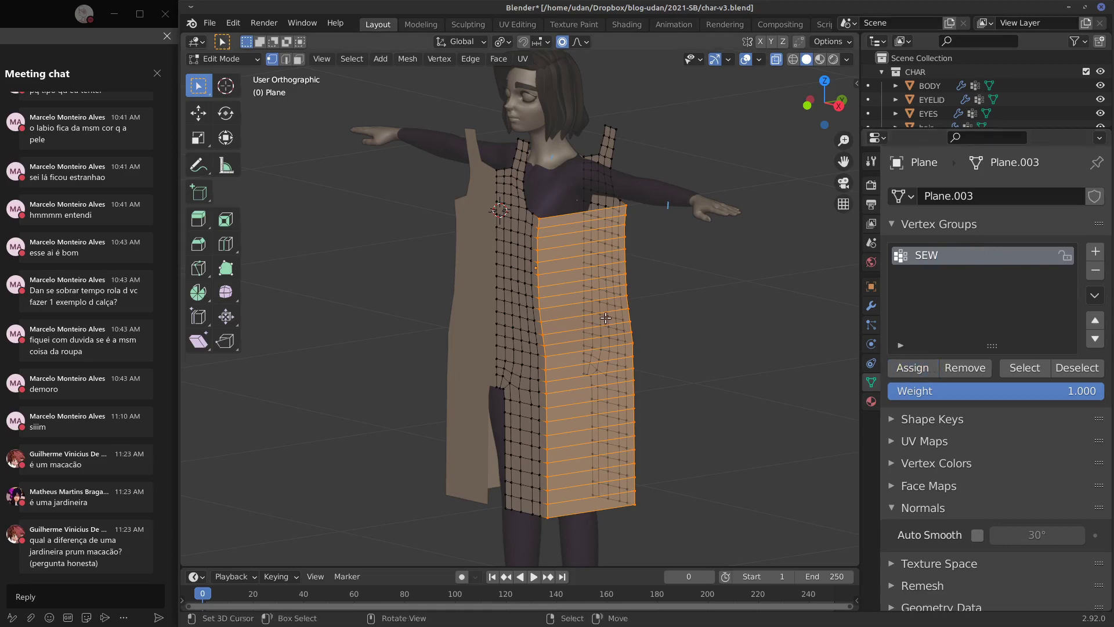
Step: Delete only the faces of the side bridge, keeping the edges that connect the front and back panels
middle_drag(606, 317, 608, 270)
scroll(582, 262, up, 3)
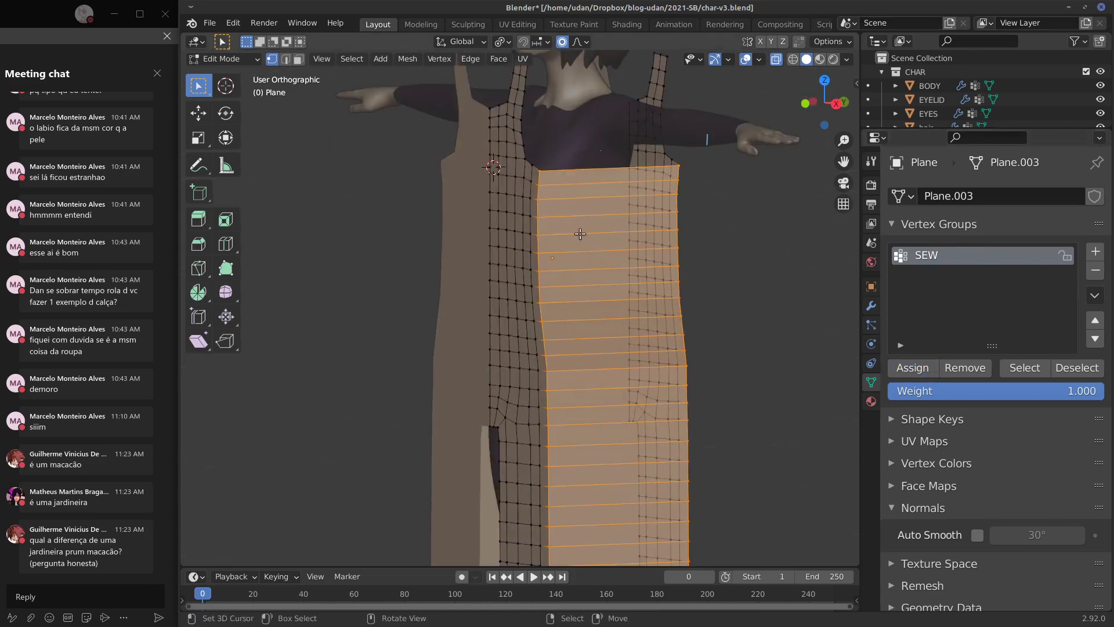
shift+middle_drag(610, 382, 538, 188)
shift+middle_drag(578, 430, 572, 416)
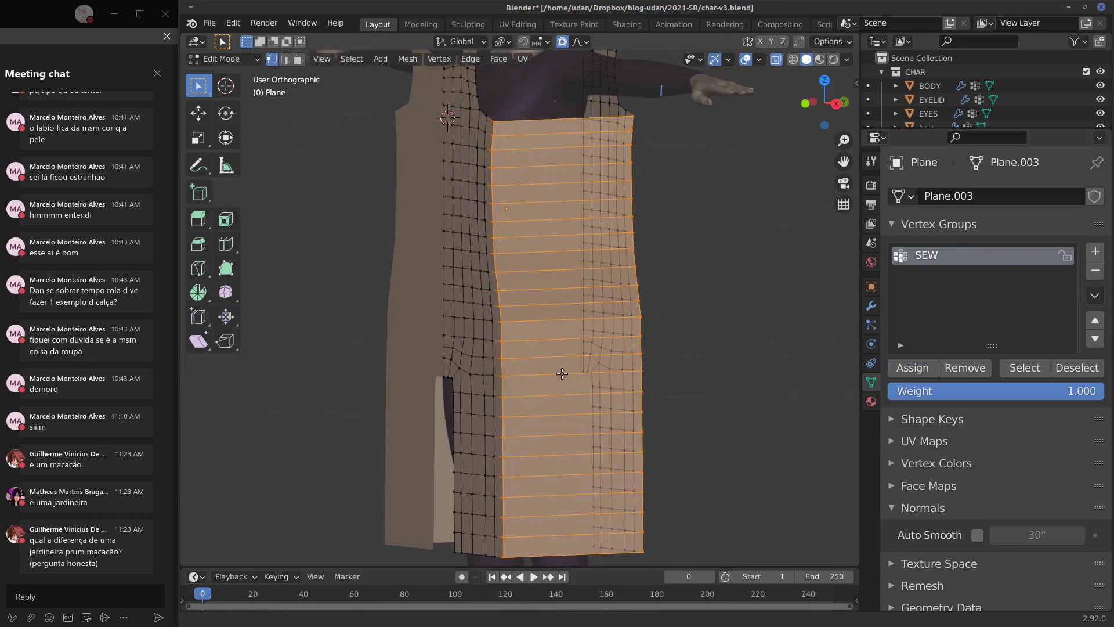
key(x)
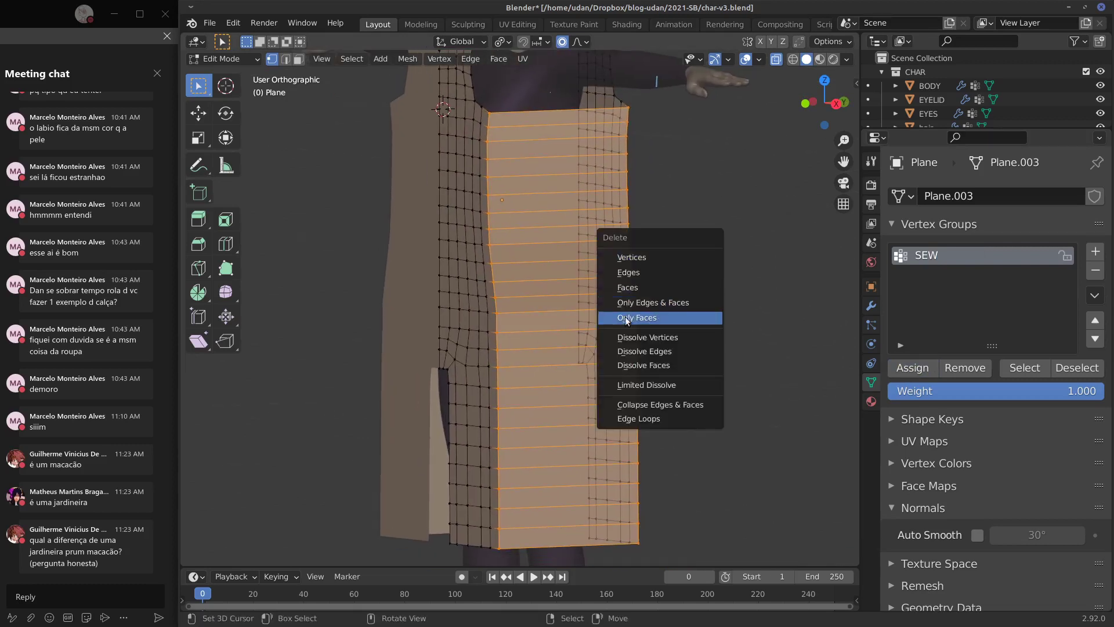
click(659, 318)
mouse_move(654, 312)
middle_down()
mouse_move(589, 331)
mouse_move(672, 368)
mouse_move(743, 348)
mouse_move(749, 254)
mouse_move(776, 306)
mouse_move(646, 323)
middle_up()
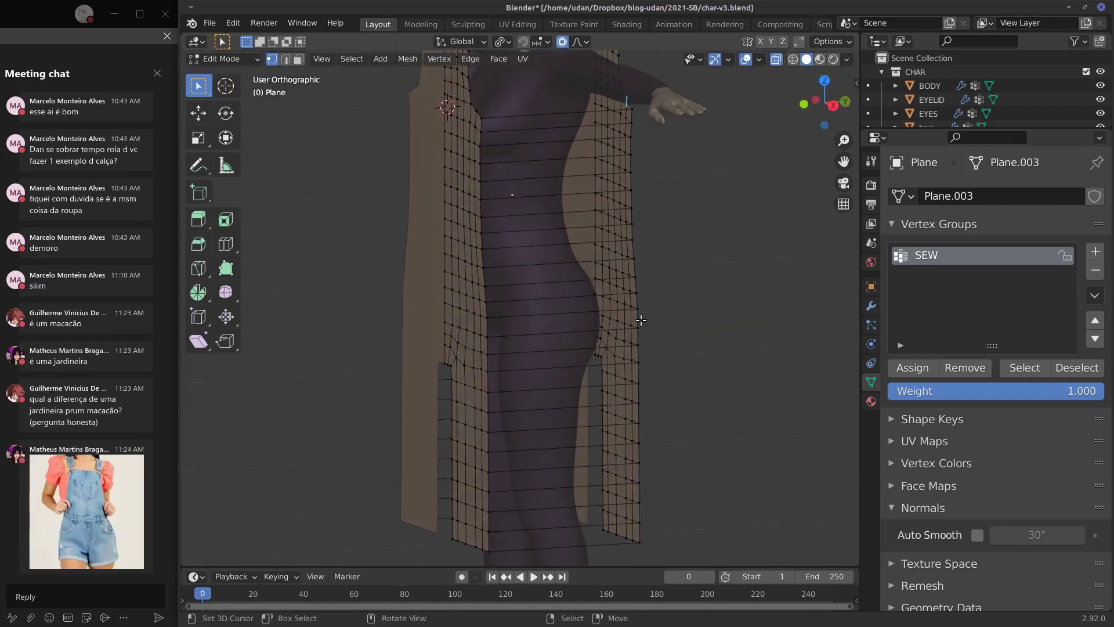
Step: Bridge the top edges of the front and back shoulder straps and assign their vertices to the SEW group
middle_drag(641, 320, 552, 267)
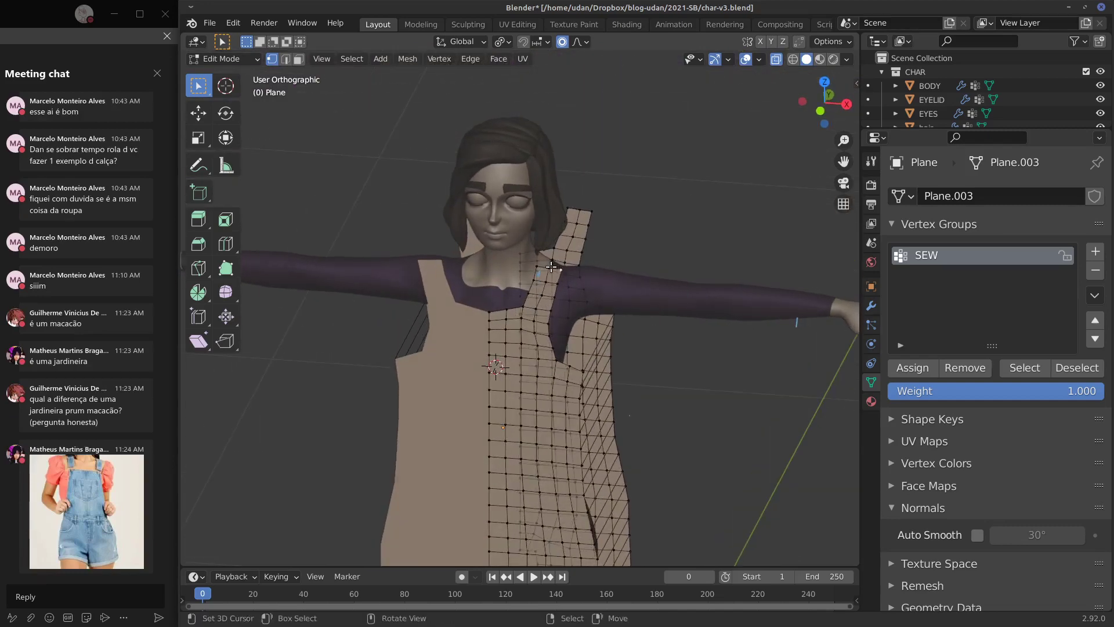
shift+click(552, 268)
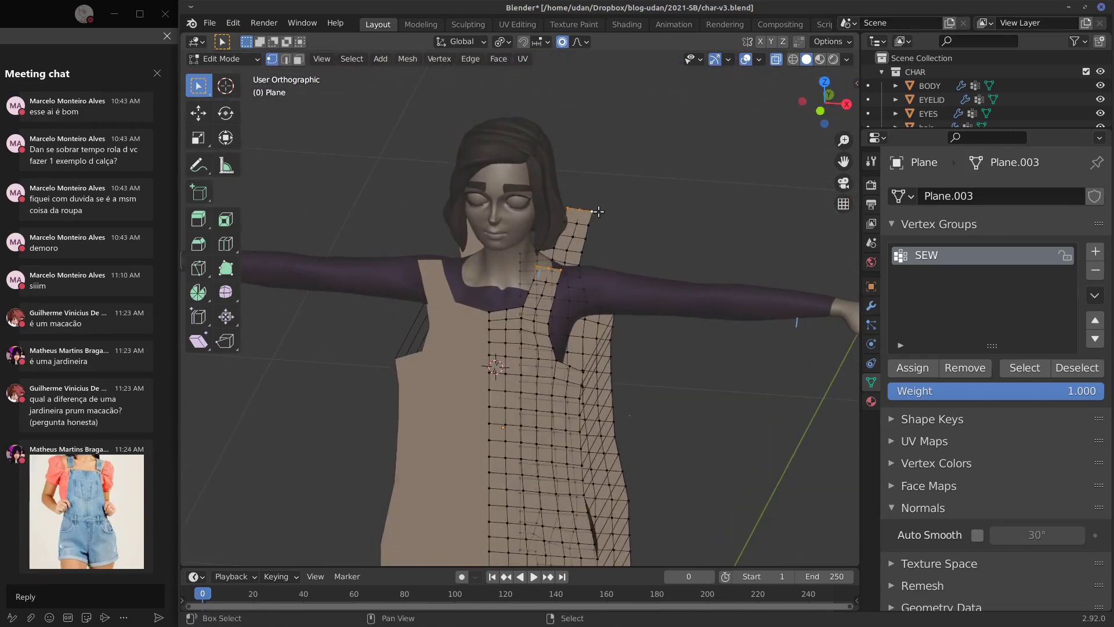
middle_drag(598, 212, 653, 229)
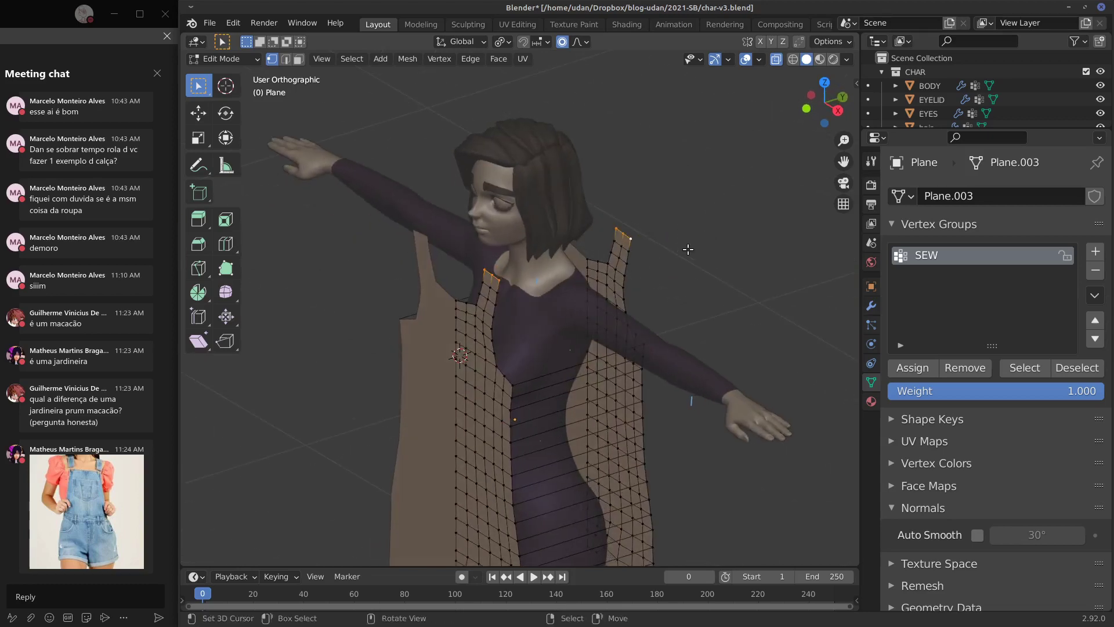
key(ctrl+e)
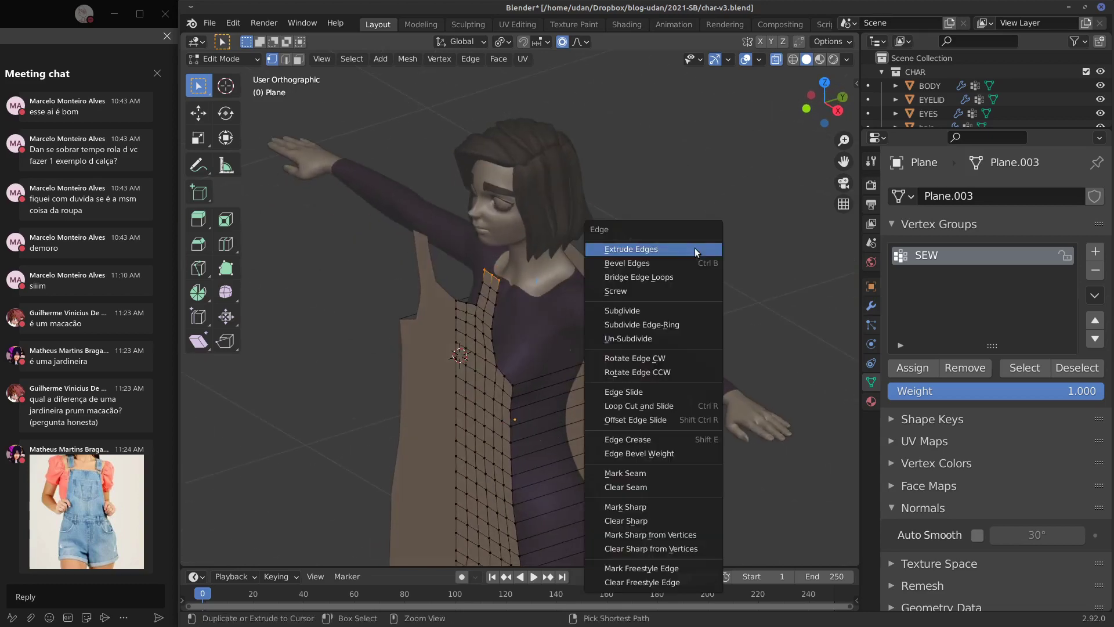
click(652, 275)
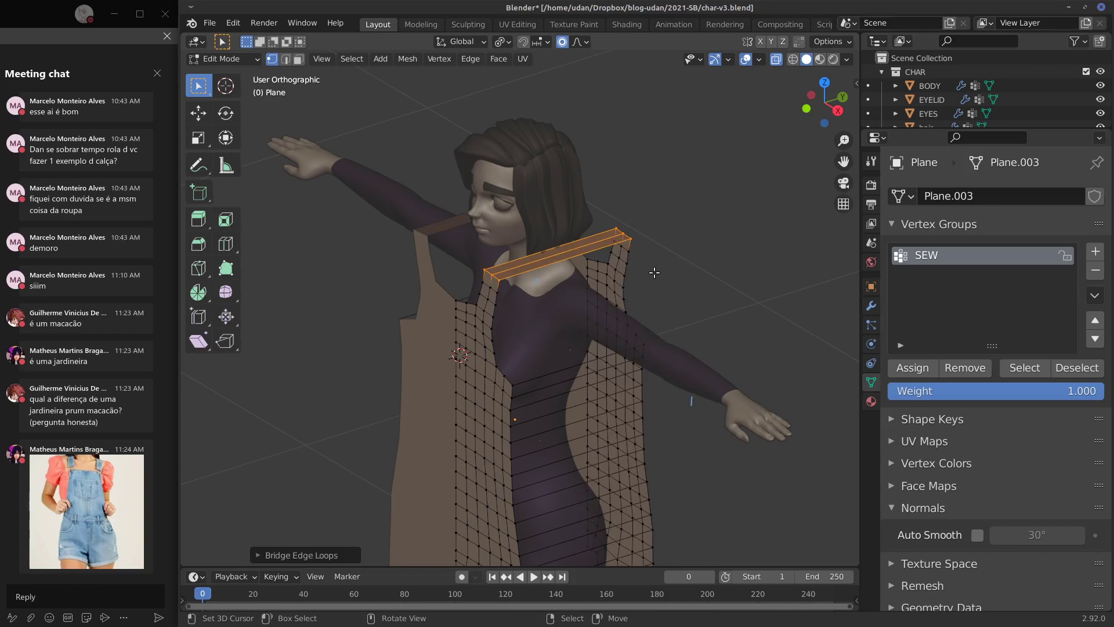
click(914, 372)
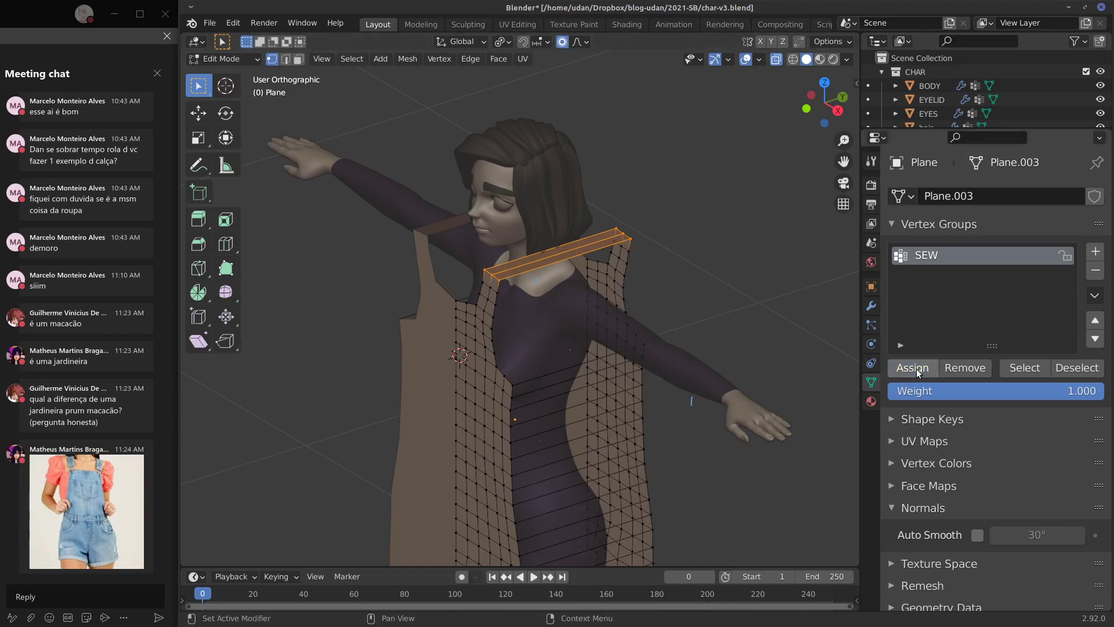
Step: Try deleting the shoulder strap bridge with Only Edges & Faces, and undo the deletion
key(x)
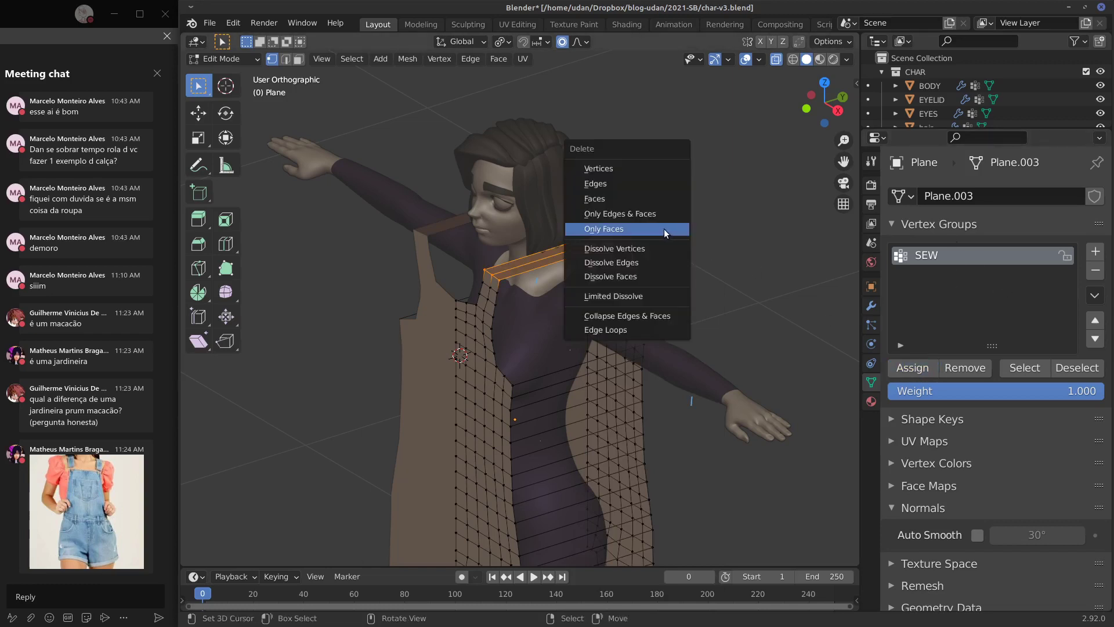
click(631, 213)
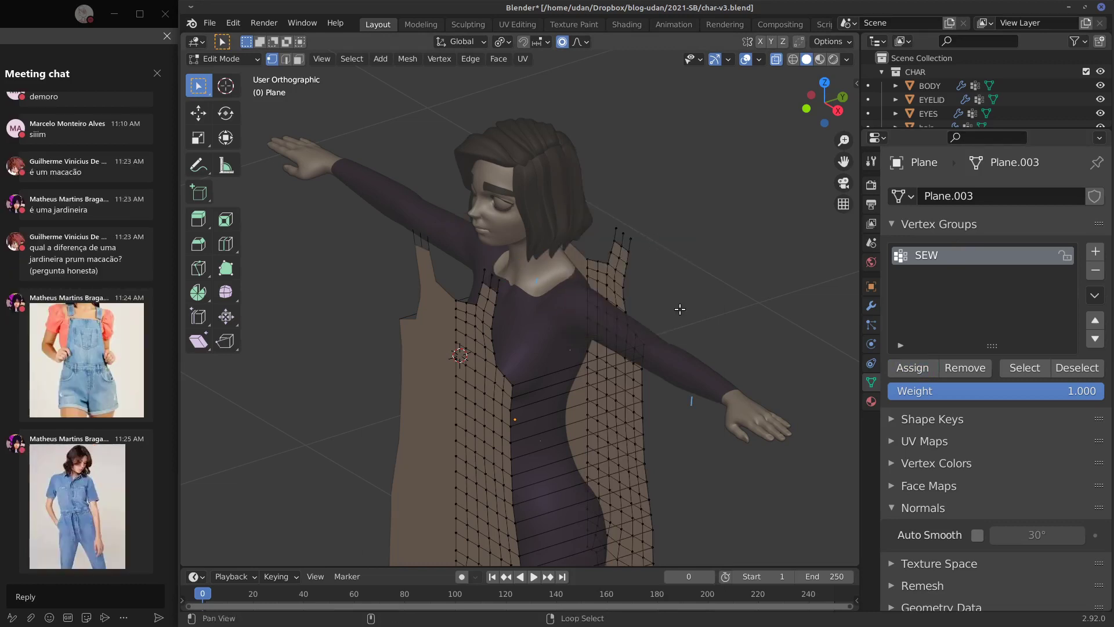
shift+middle_drag(680, 309, 682, 282)
key(ctrl+z)
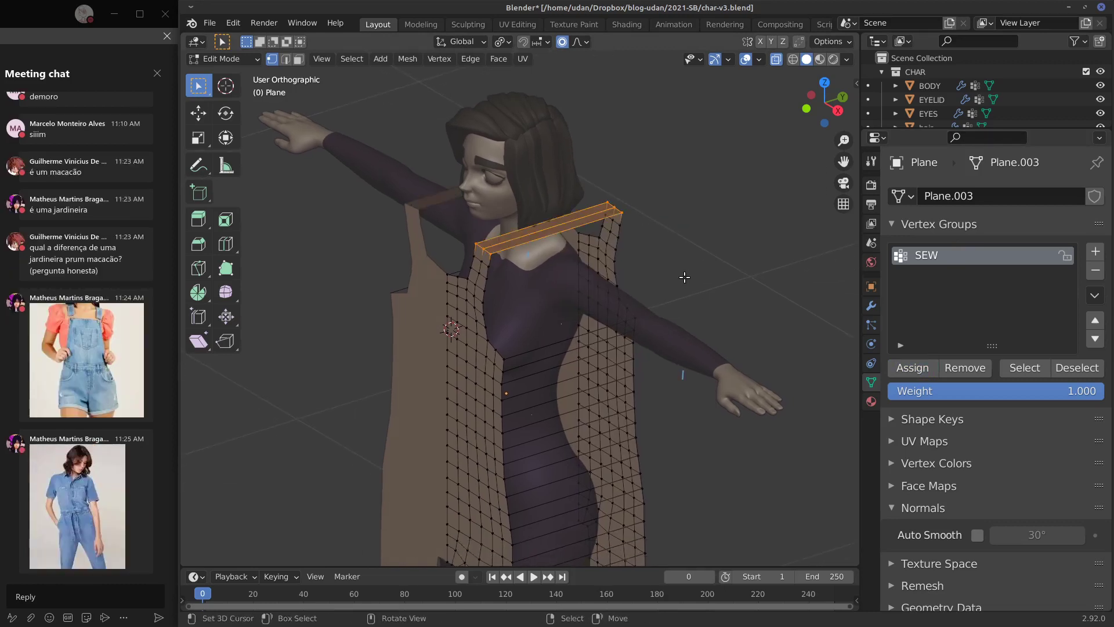
Step: Delete only the faces of the shoulder strap bridge, keeping its connecting edges
key(x)
click(665, 291)
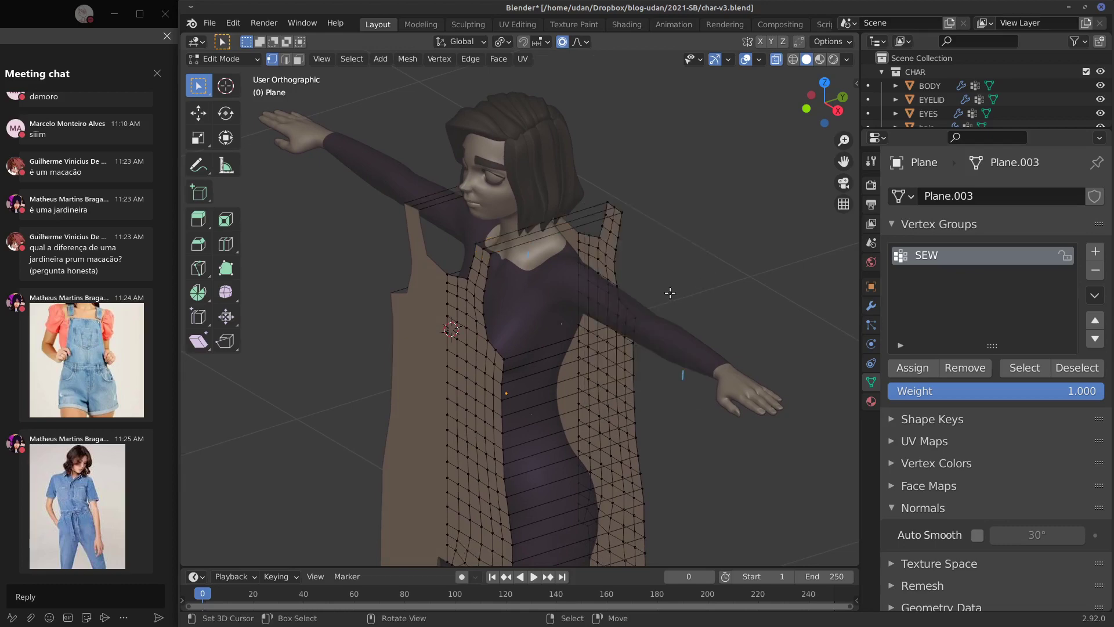
middle_drag(665, 290, 627, 276)
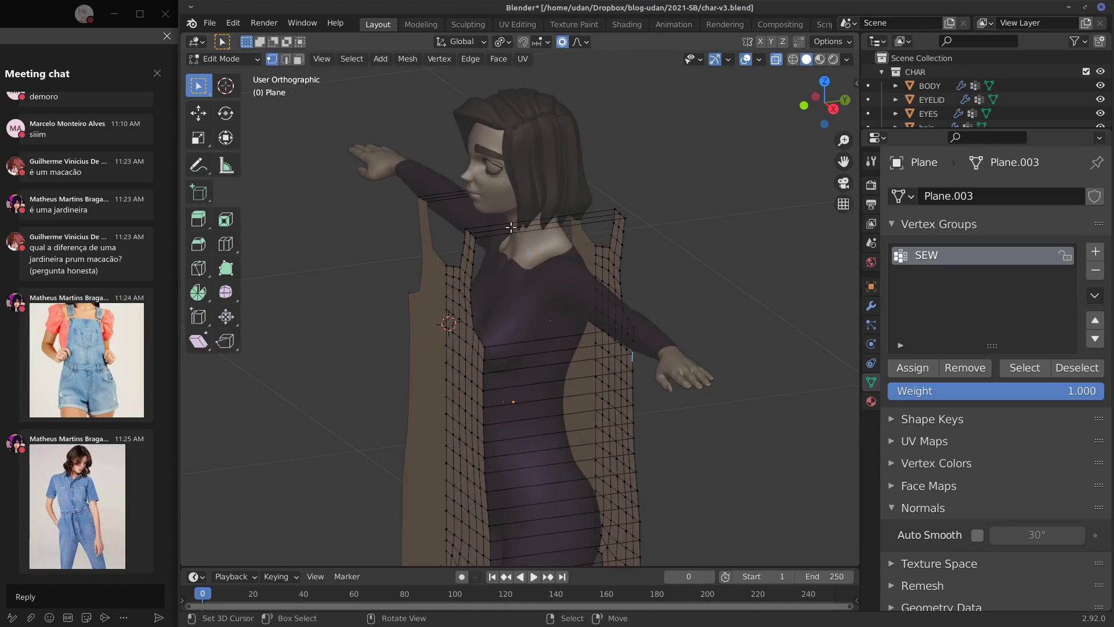
Step: Select the inner leg and crotch edge loops of both the front and back panels
alt+middle_click(499, 389)
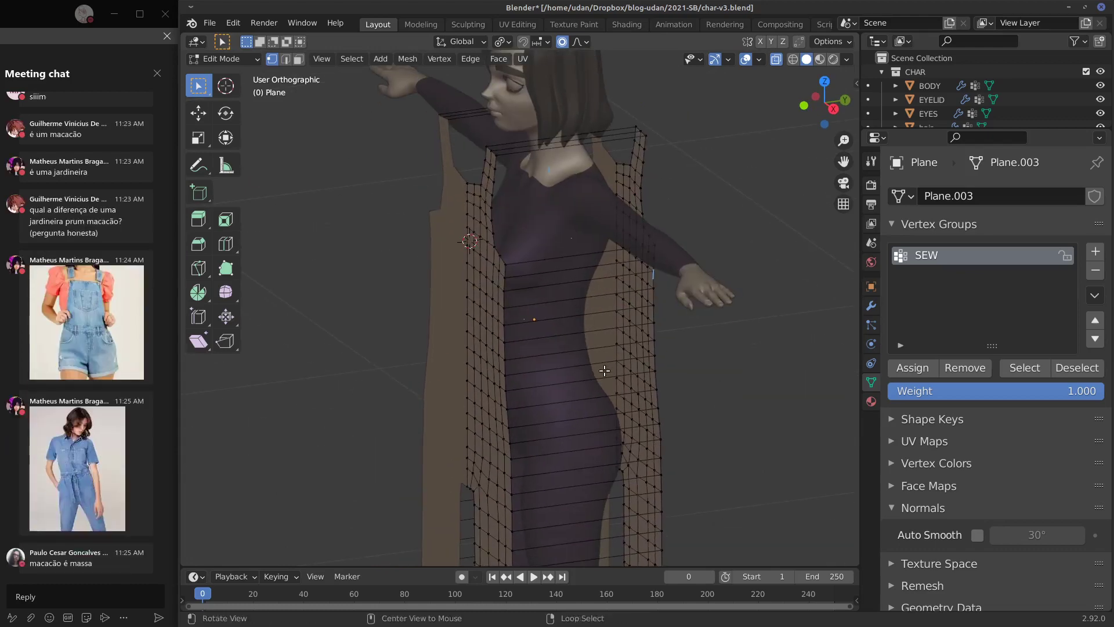
alt+middle_click(506, 420)
alt+middle_drag(590, 346, 590, 364)
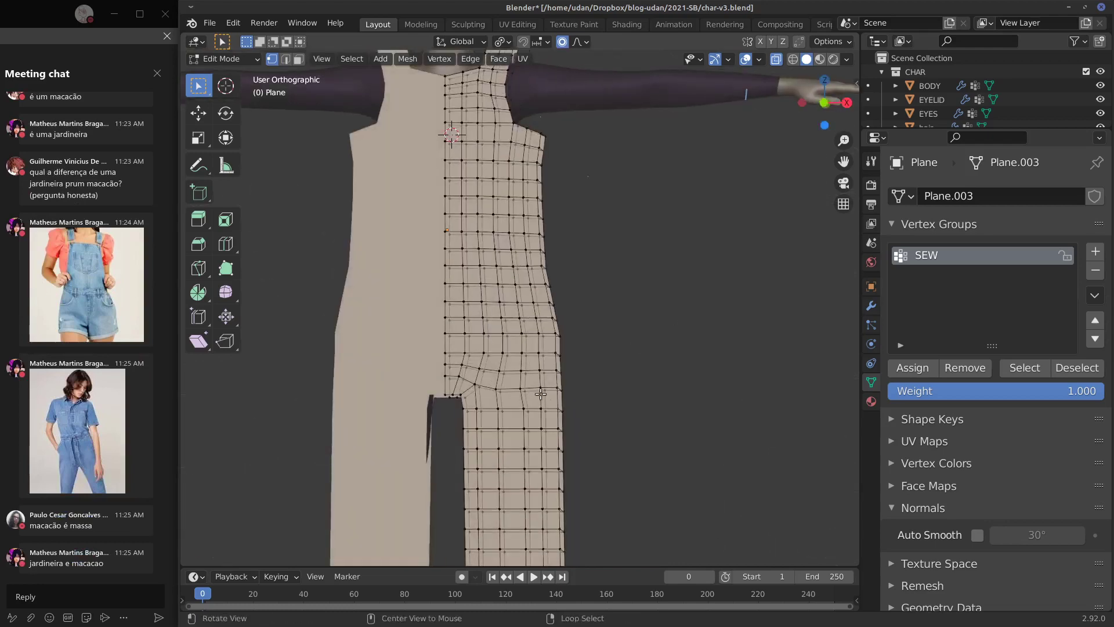
alt+drag(510, 403, 489, 433)
alt+right_click(465, 424)
alt+shift+right_click(456, 441)
mouse_move(589, 403)
alt+mouse_down()
mouse_move(626, 371)
mouse_move(563, 418)
mouse_move(578, 400)
alt+mouse_up()
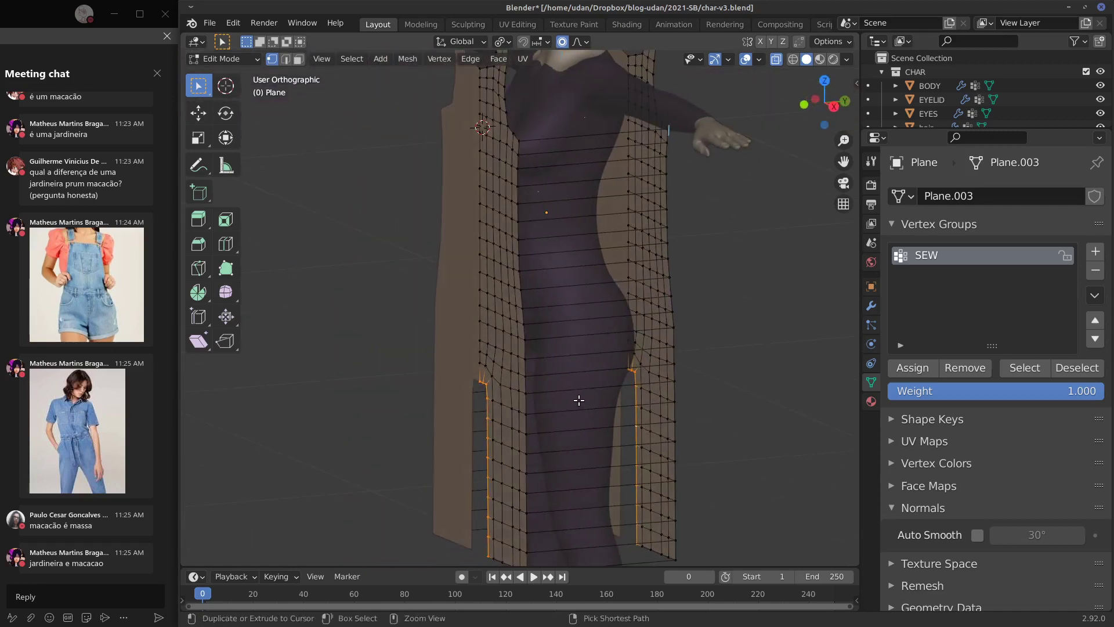
Step: Bridge the front and back inner leg loops and assign their vertices to the SEW group
key(ctrl+e)
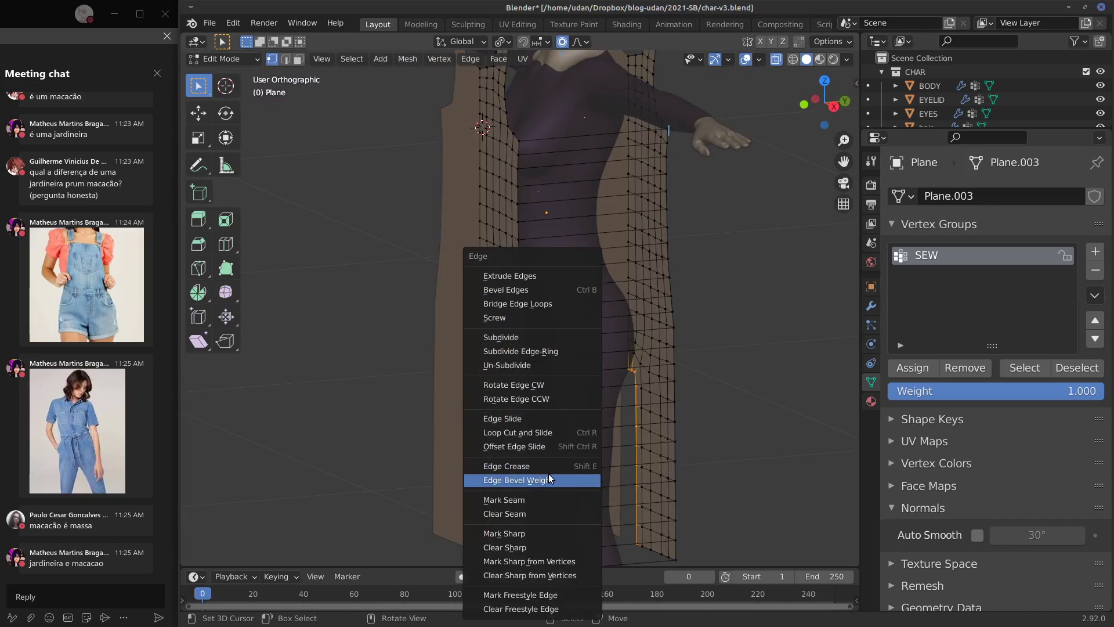
click(549, 303)
alt+drag(624, 362, 931, 340)
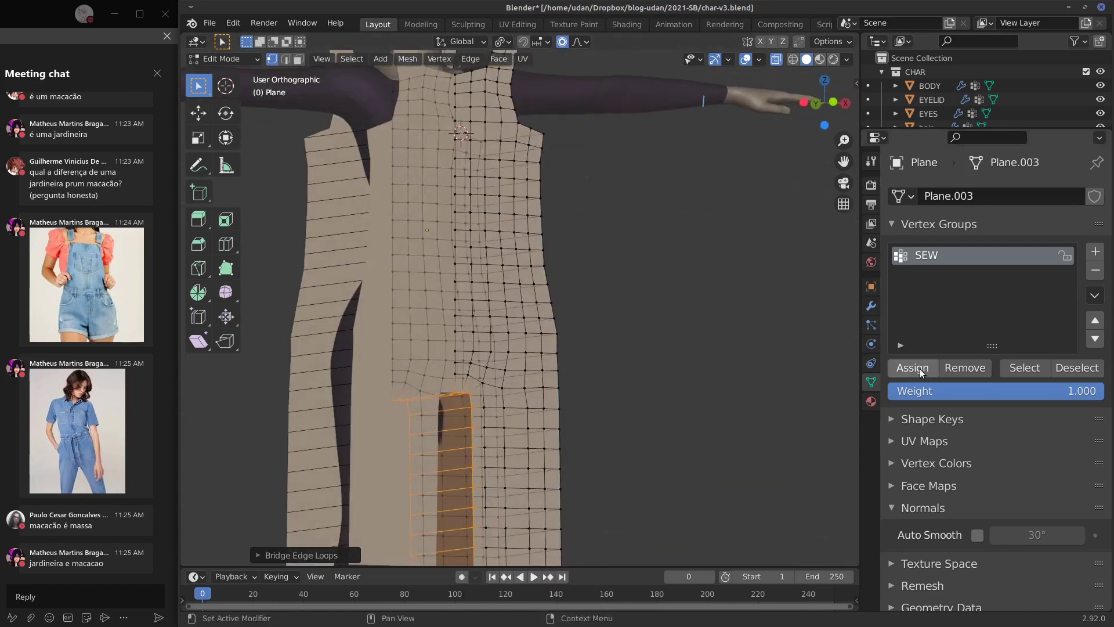
alt+drag(705, 401, 680, 317)
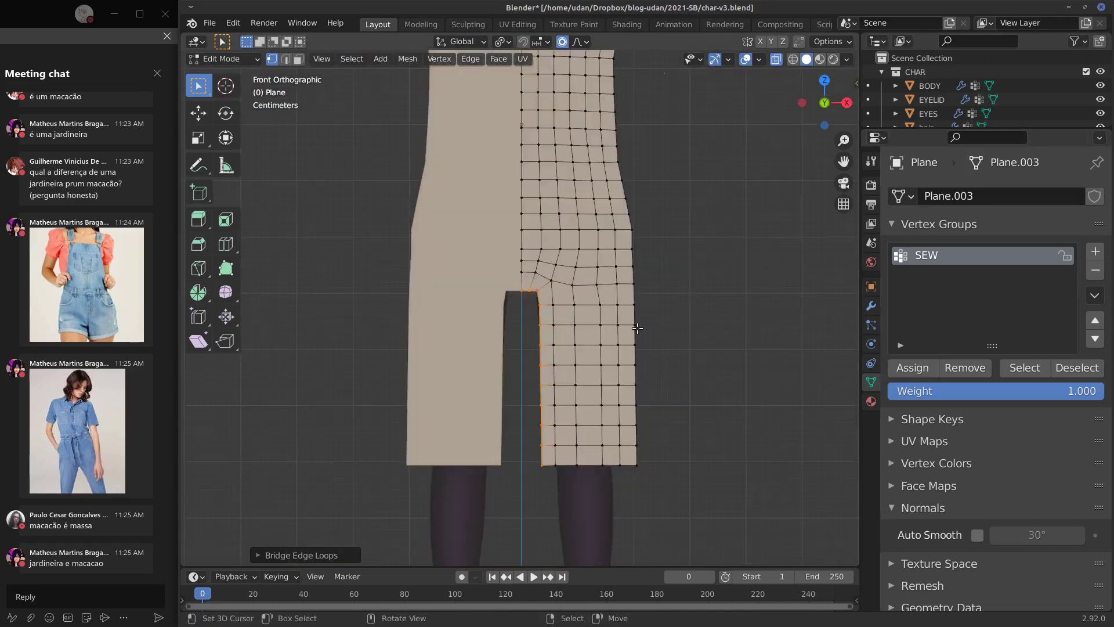
scroll(567, 340, up, 2)
alt+drag(569, 328, 580, 302)
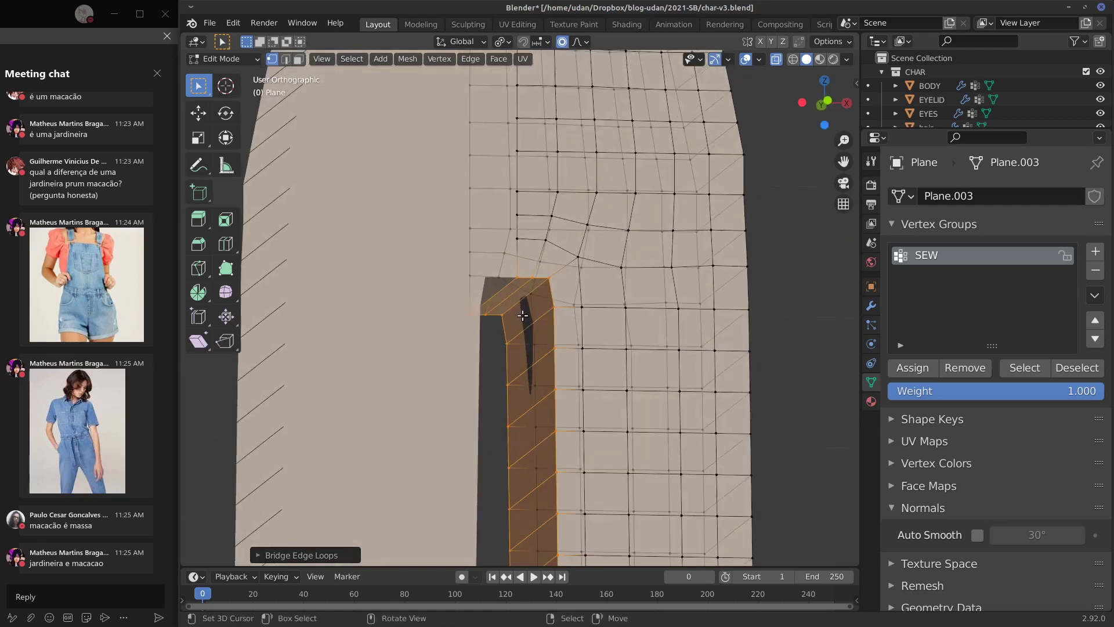
key(k)
click(494, 346)
key(Escape)
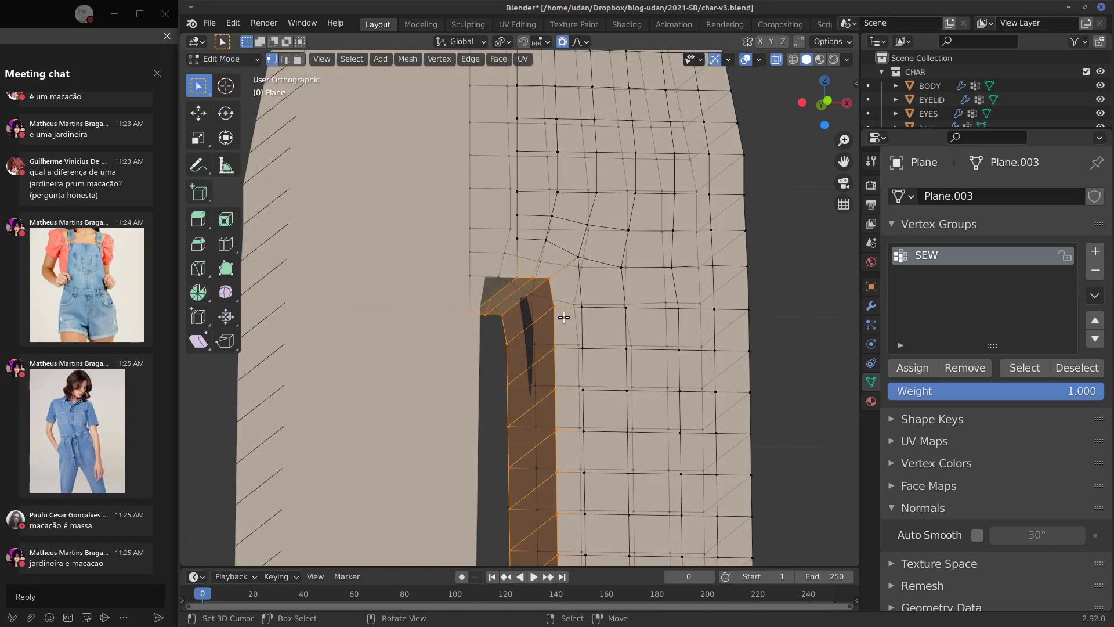
Step: Move the selected inner leg loops slightly toward the garment's center line with smooth proportional editing
key(KP_1)
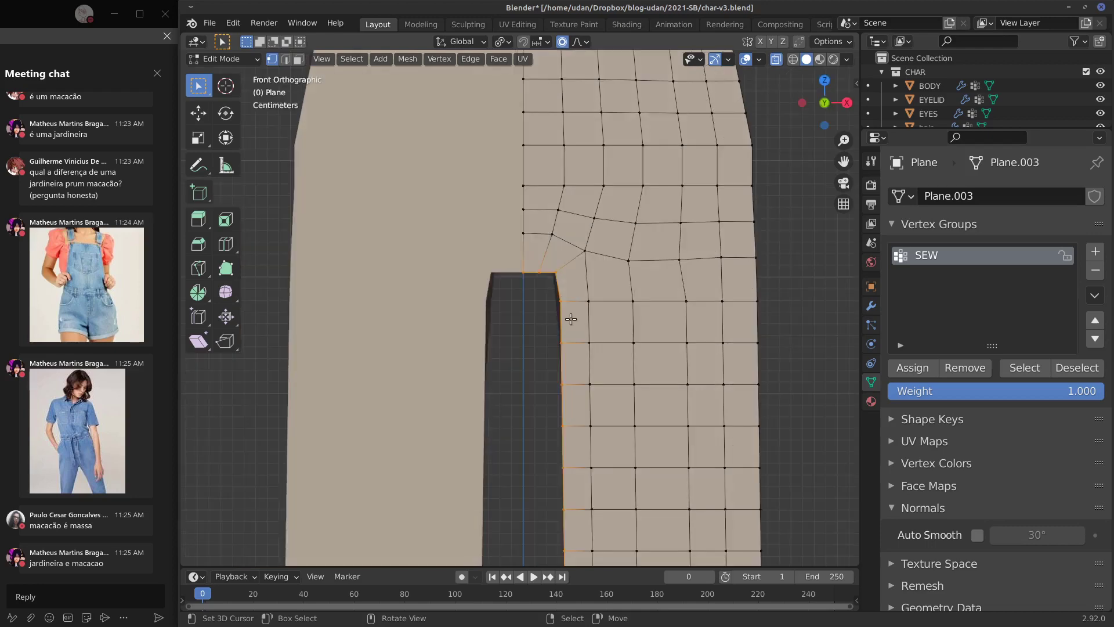
key(g)
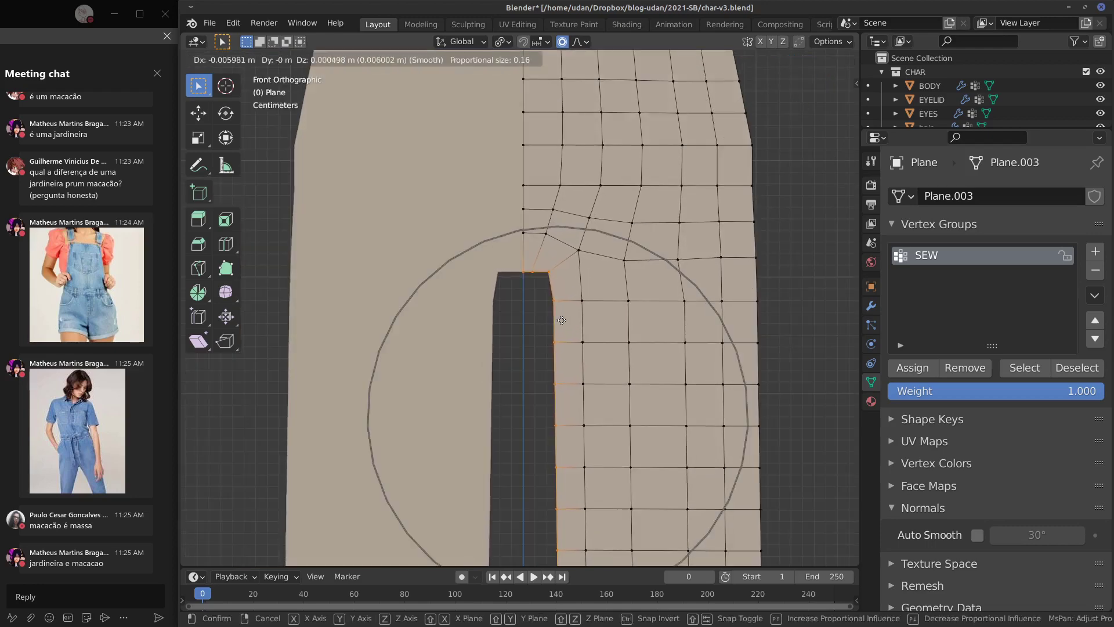
click(565, 326)
middle_drag(566, 326, 729, 299)
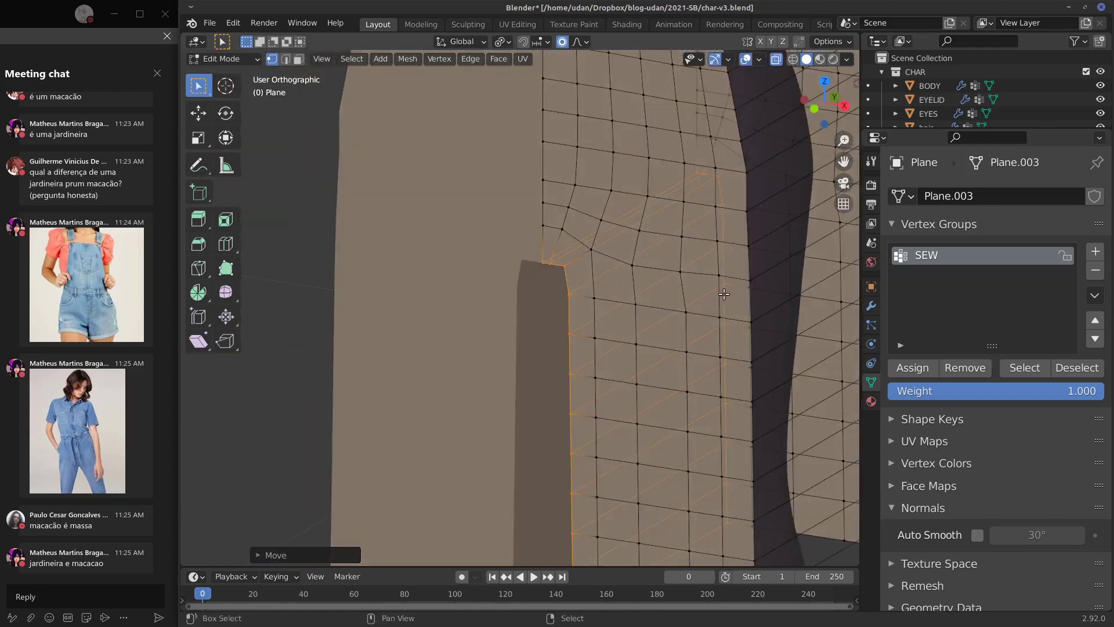
scroll(729, 288, down, 6)
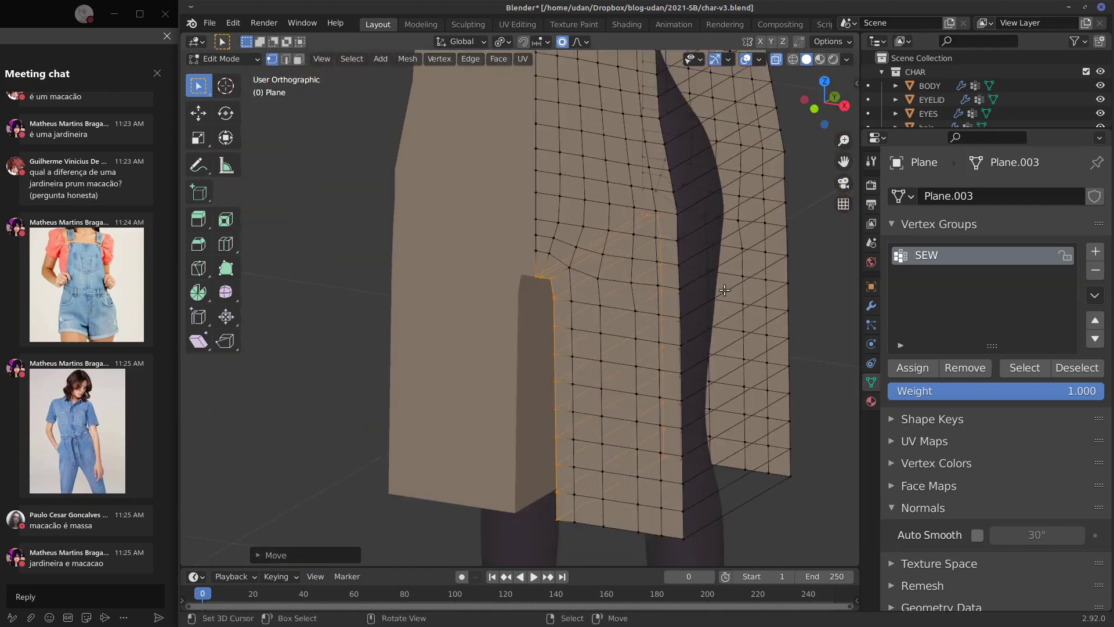
middle_drag(779, 283, 664, 246)
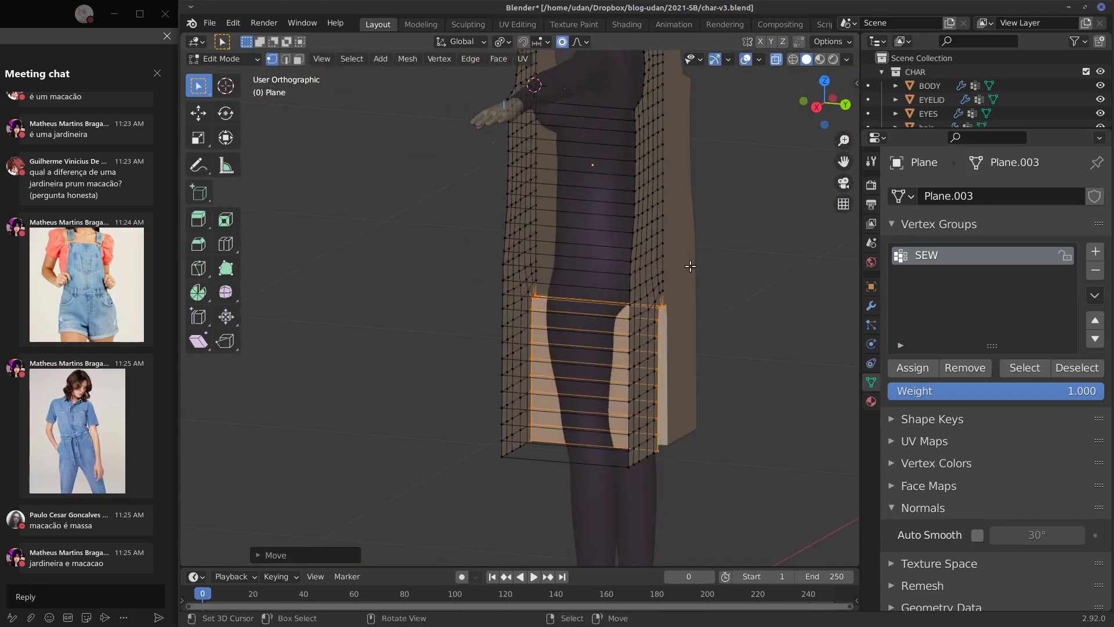
key(KP_1)
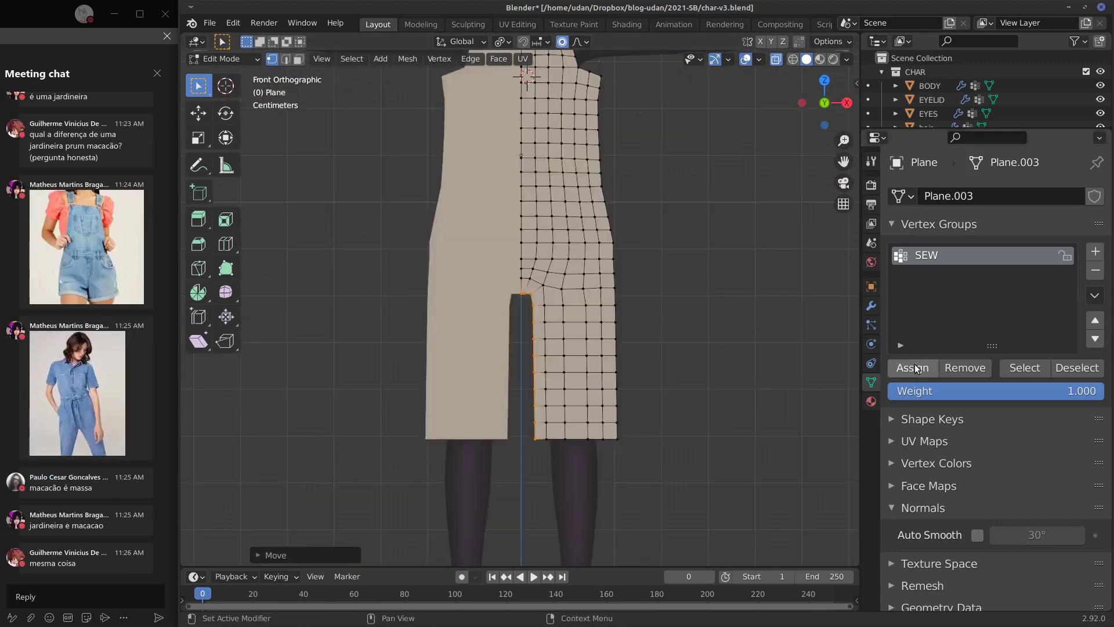
Step: Assign the inner leg bridge's vertices to the SEW group and delete only its faces, keeping the connecting edges
click(915, 367)
middle_drag(673, 342, 618, 330)
key(x)
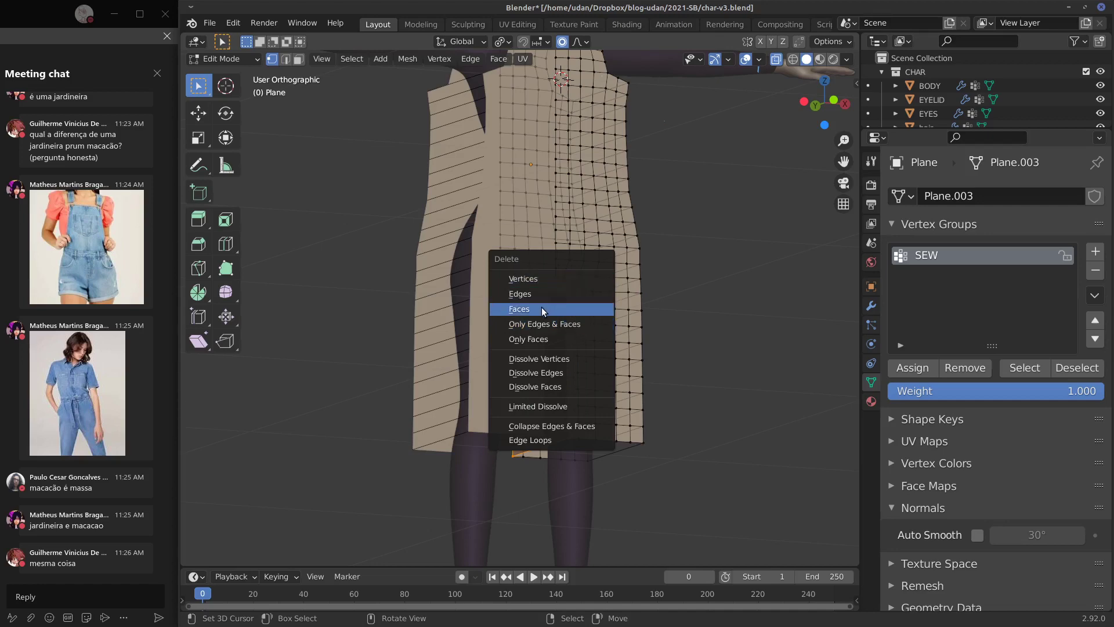
click(562, 337)
middle_drag(561, 333, 562, 309)
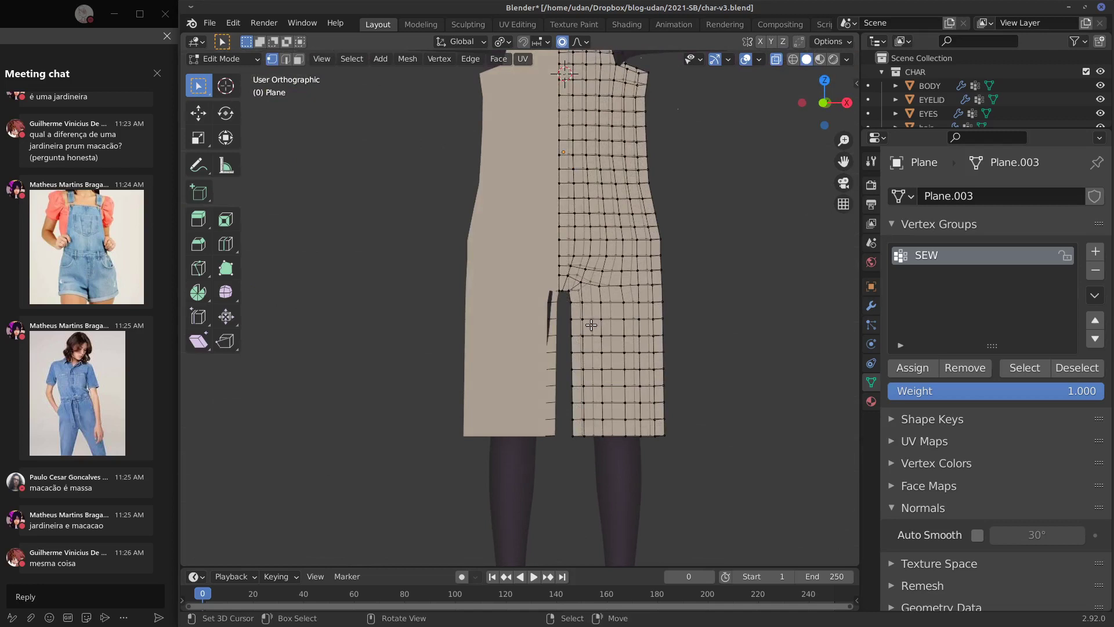
key(KP_1)
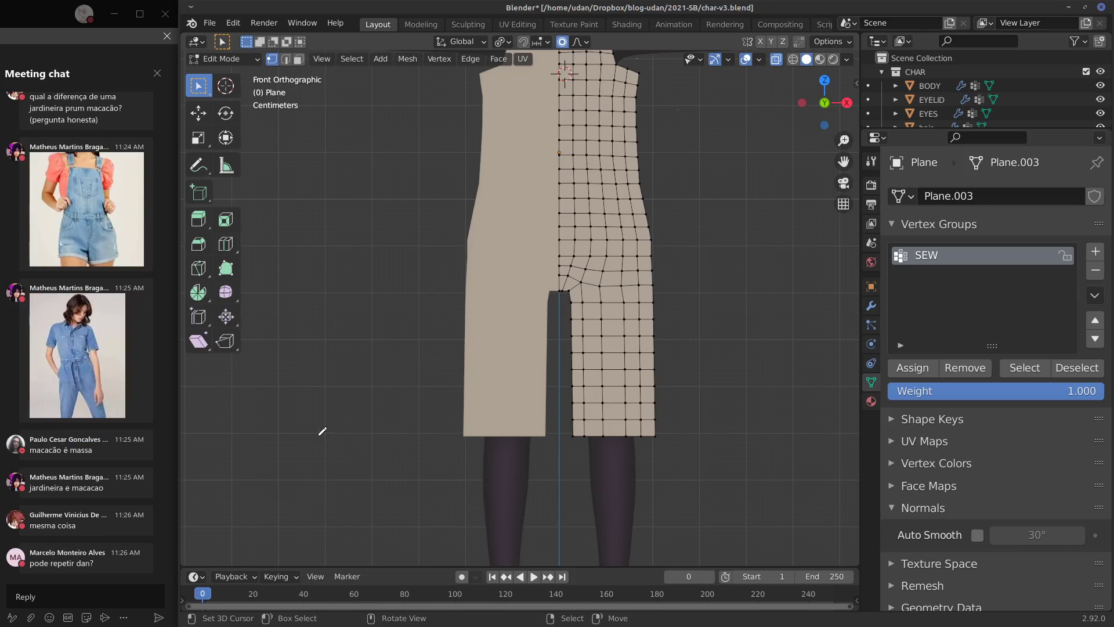
Step: Examine the linked front and back garment panels from the front and from several side angles
drag(324, 436, 246, 419)
shift+middle_drag(634, 338, 609, 359)
key(KP_1)
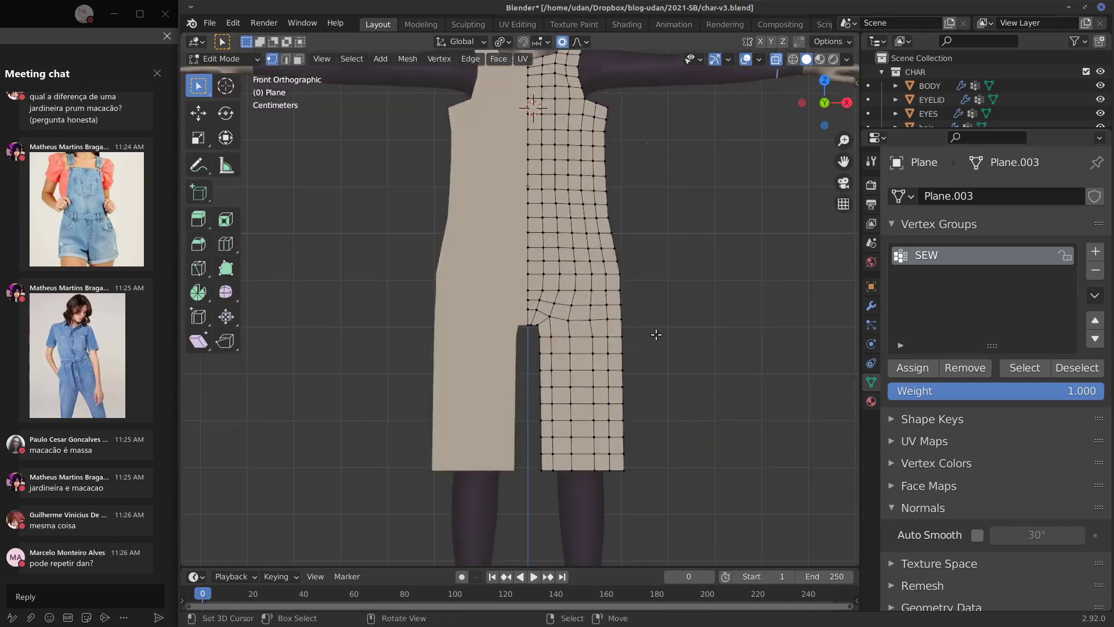
shift+middle_drag(691, 364, 701, 430)
middle_drag(764, 341, 667, 308)
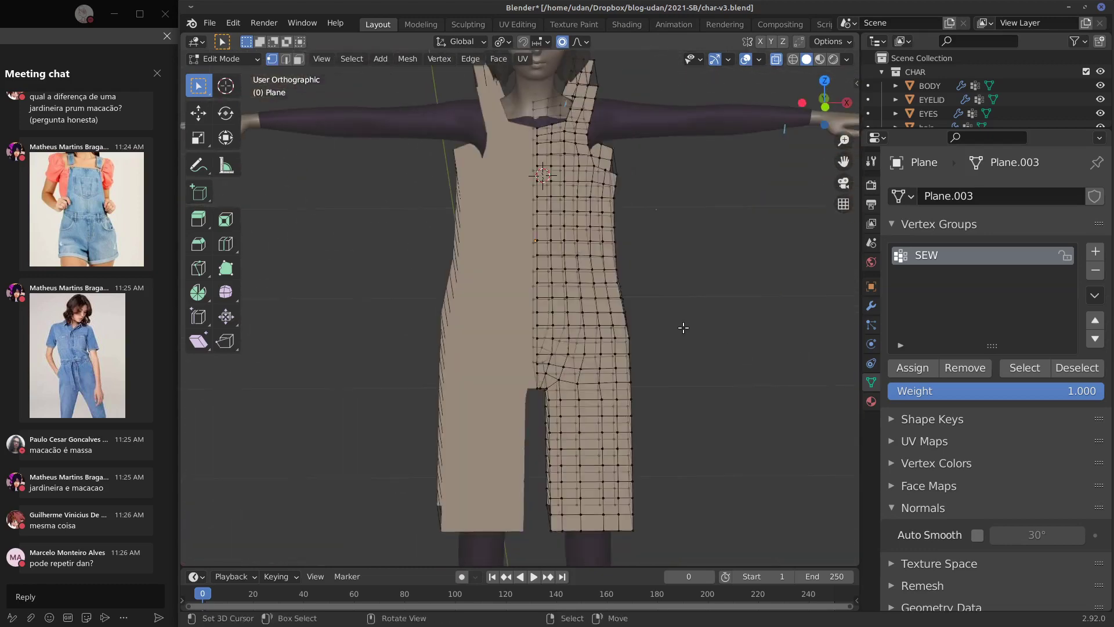
key(KP_1)
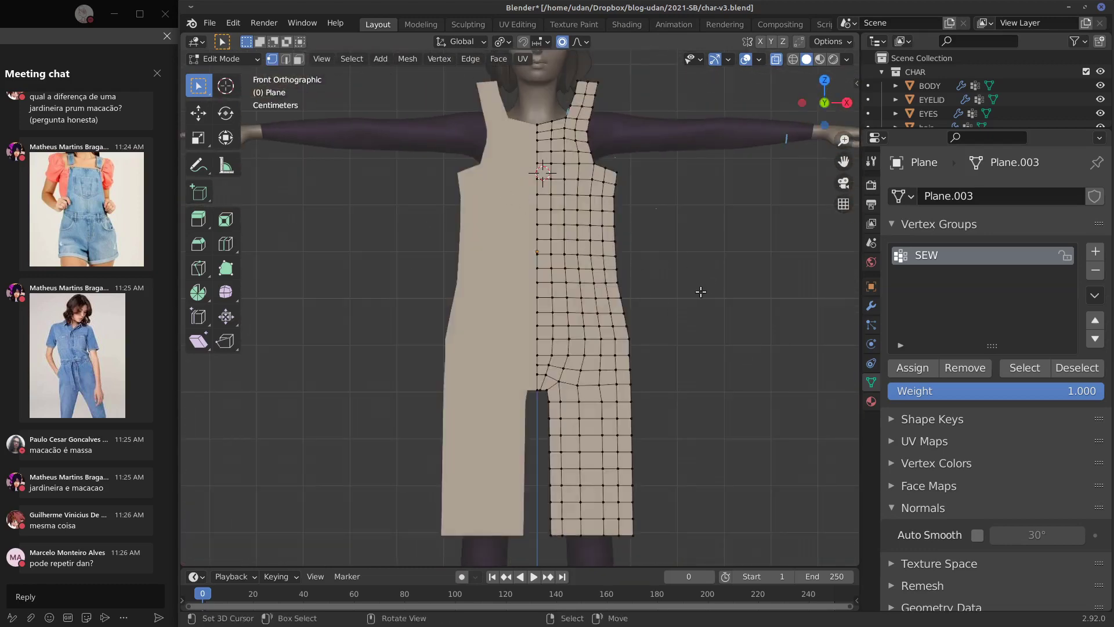
key(Tab)
key(Tab)
mouse_move(690, 432)
mouse_down()
mouse_move(686, 326)
mouse_move(700, 296)
mouse_move(771, 317)
mouse_up()
drag(776, 318, 773, 377)
drag(768, 342, 770, 429)
middle_drag(702, 297, 653, 268)
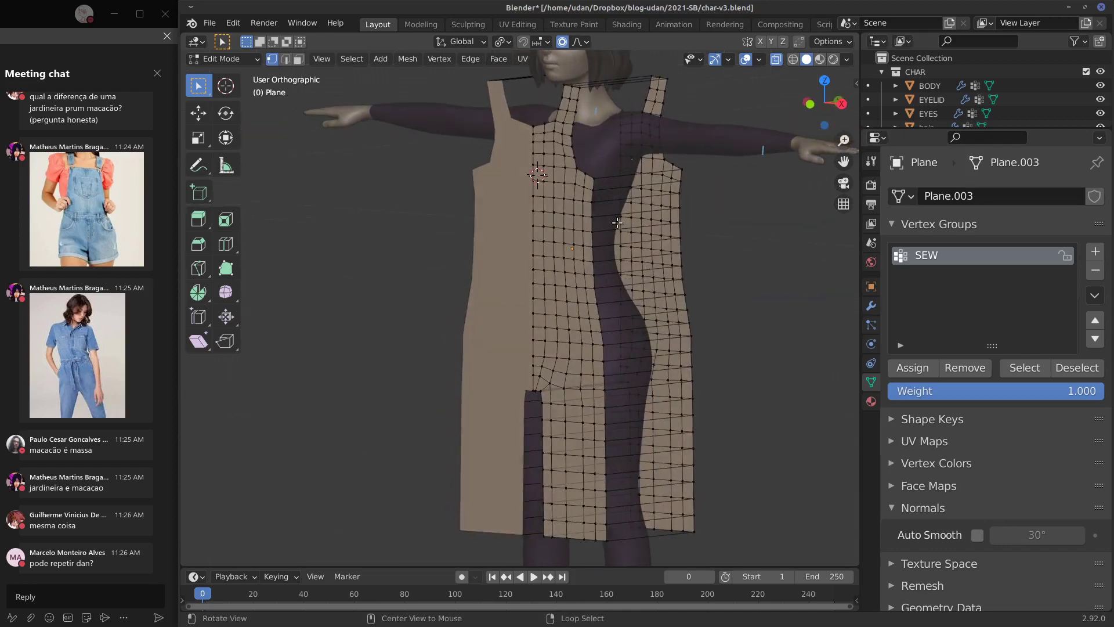
middle_drag(617, 223, 476, 197)
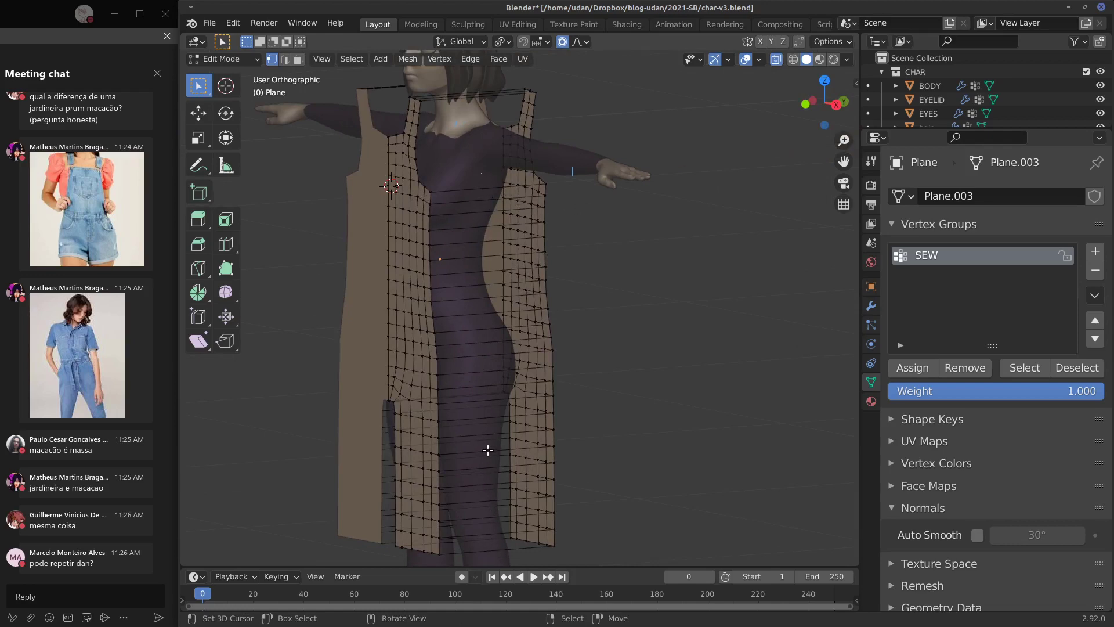
middle_drag(621, 335, 624, 261)
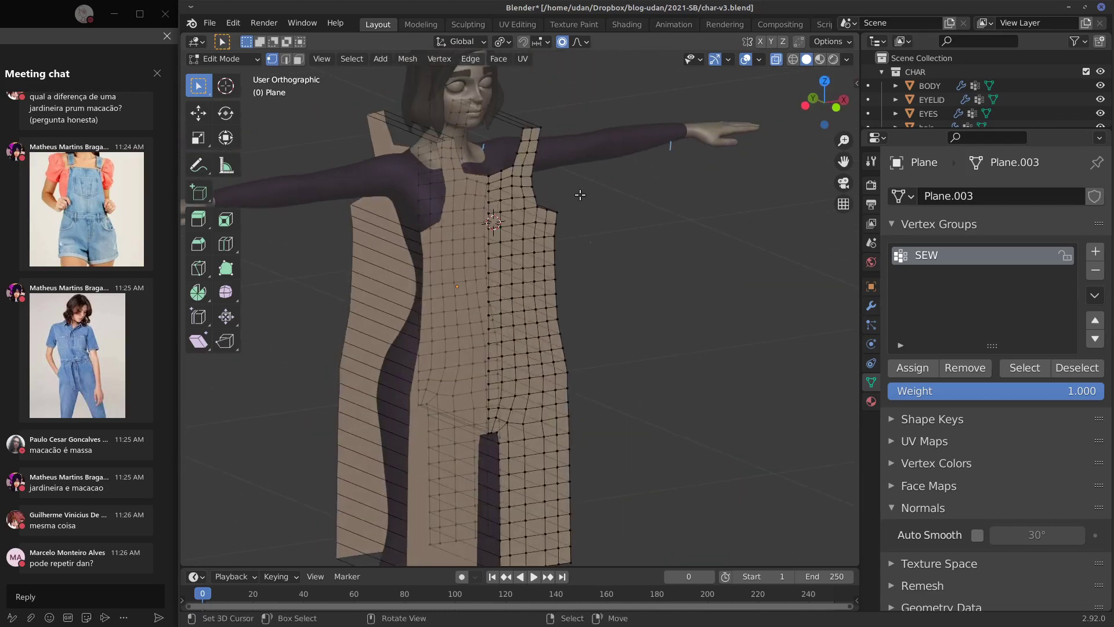
middle_drag(580, 195, 676, 290)
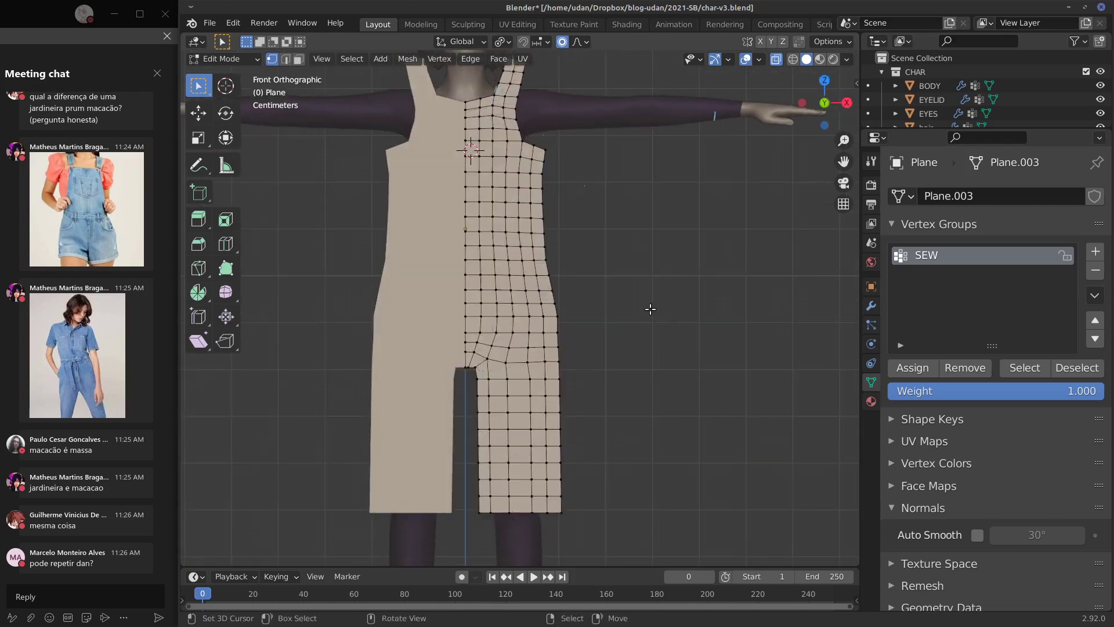
Step: Sketch temporary annotation lines beside the garment to illustrate the panel outlines and curves, and erase them
mouse_move(631, 277)
mouse_down()
mouse_move(635, 361)
mouse_move(686, 388)
mouse_up()
mouse_move(696, 346)
mouse_down()
mouse_move(687, 271)
mouse_move(648, 332)
mouse_move(656, 415)
mouse_up()
drag(676, 282, 683, 435)
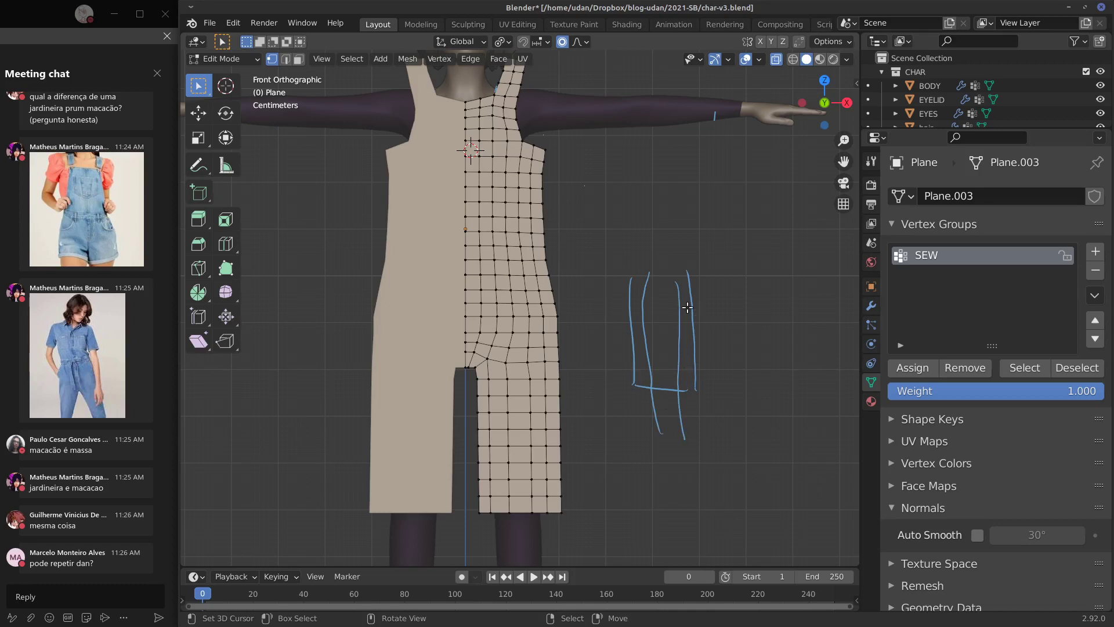
mouse_move(685, 306)
ctrl+mouse_down()
mouse_move(699, 373)
mouse_move(699, 259)
mouse_move(652, 373)
mouse_move(675, 276)
mouse_move(651, 324)
ctrl+mouse_up()
drag(654, 266, 664, 444)
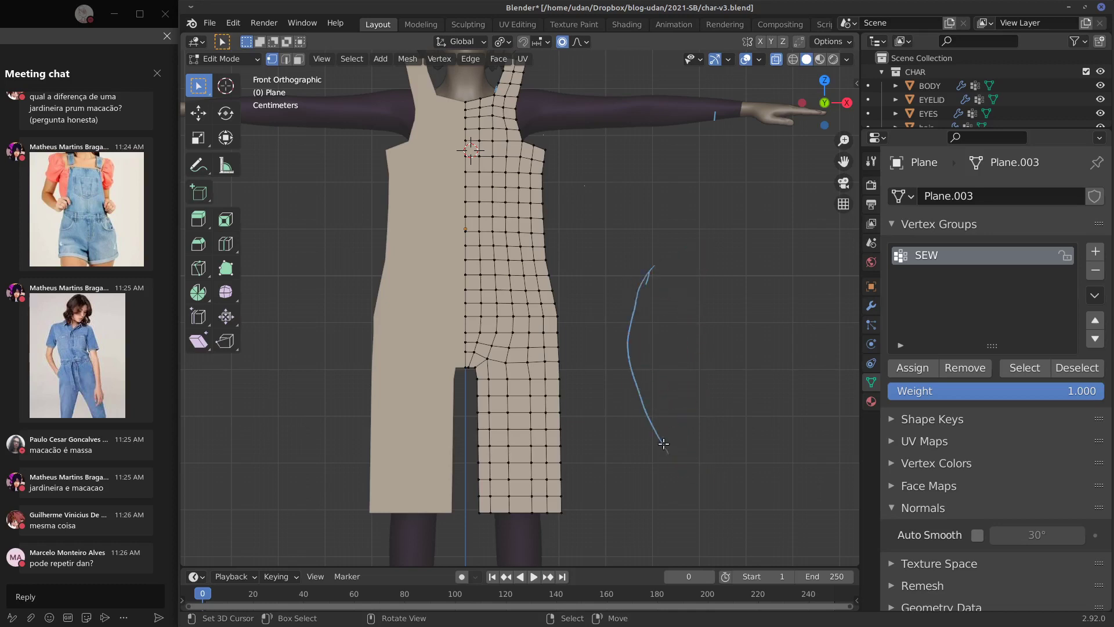
drag(639, 262, 643, 452)
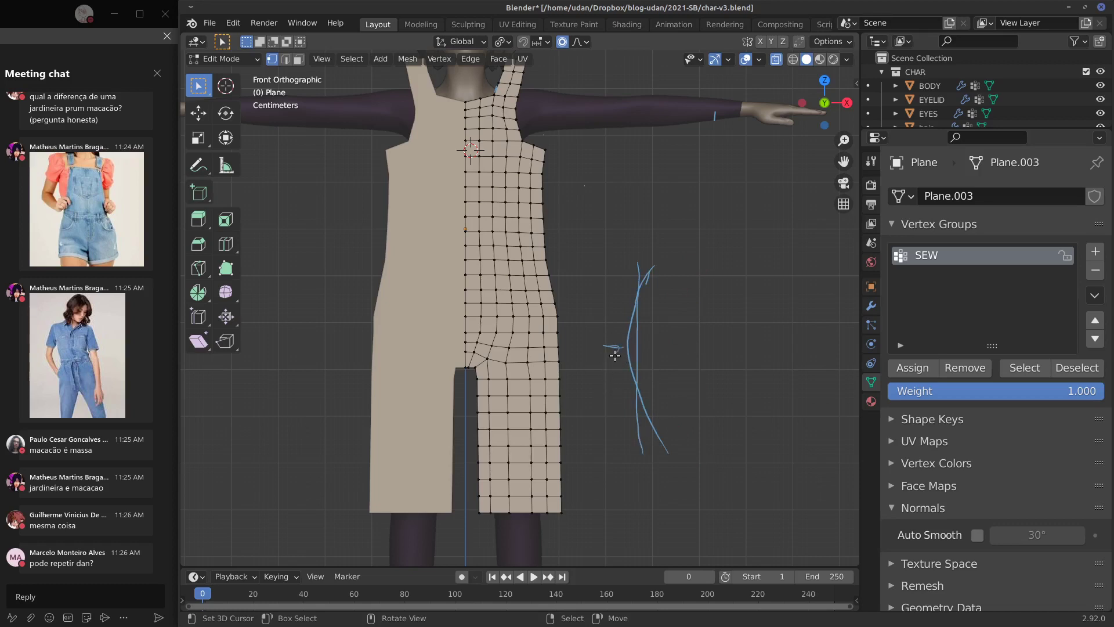
mouse_move(646, 343)
mouse_down()
mouse_move(651, 358)
mouse_move(652, 268)
mouse_move(668, 434)
mouse_move(630, 427)
mouse_up()
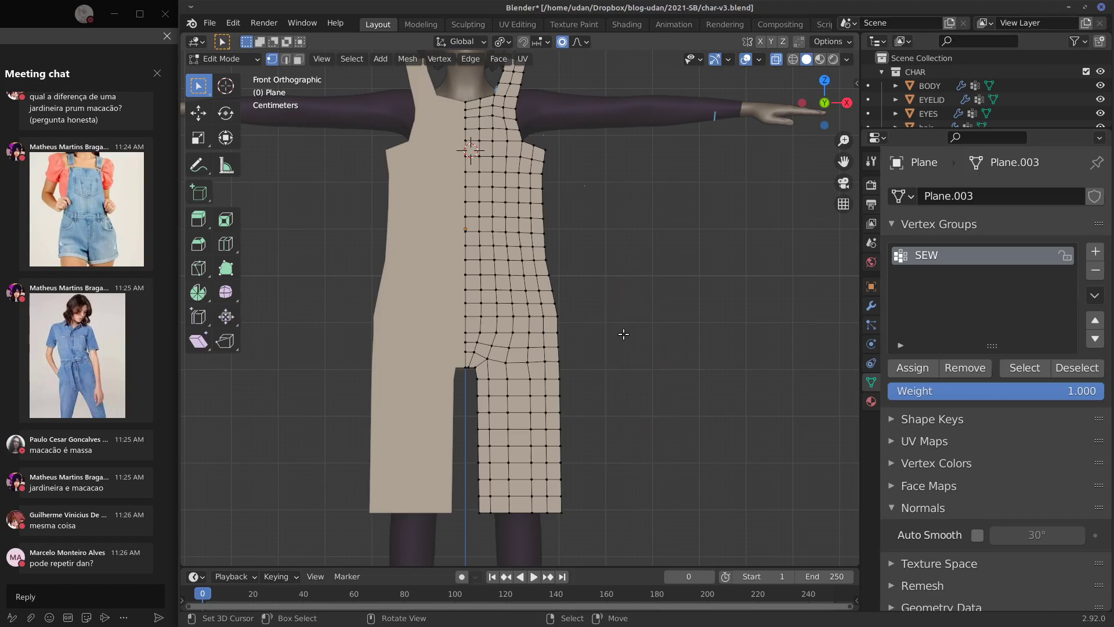
Step: Select the horizontal face row at waist height on both the front and back panels
scroll(622, 336, down, 3)
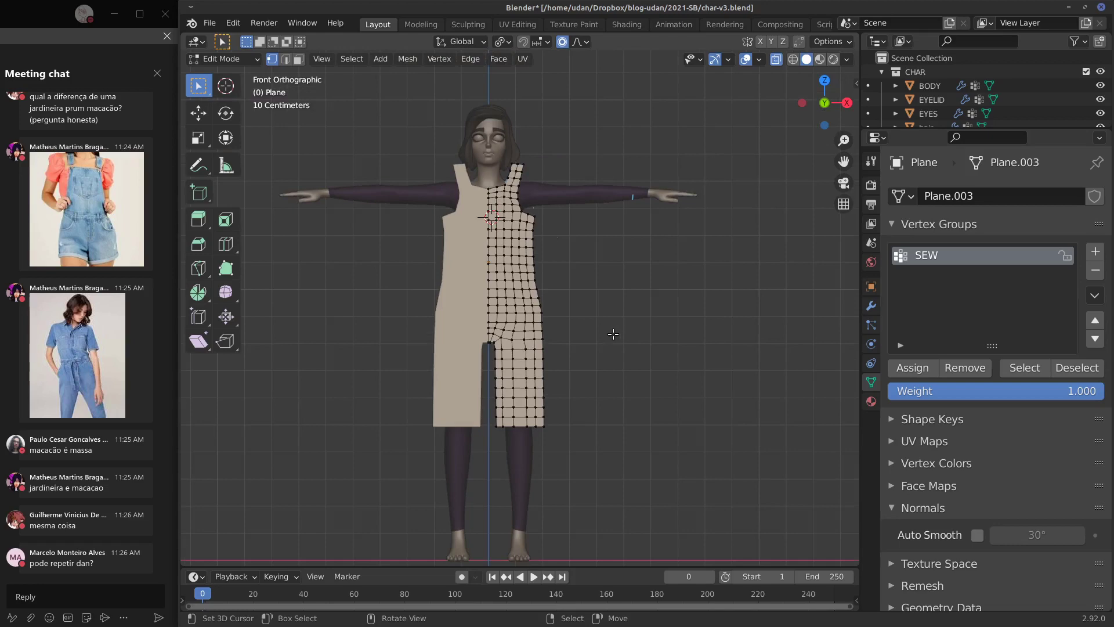
shift+middle_drag(615, 326, 671, 312)
key(KP_1)
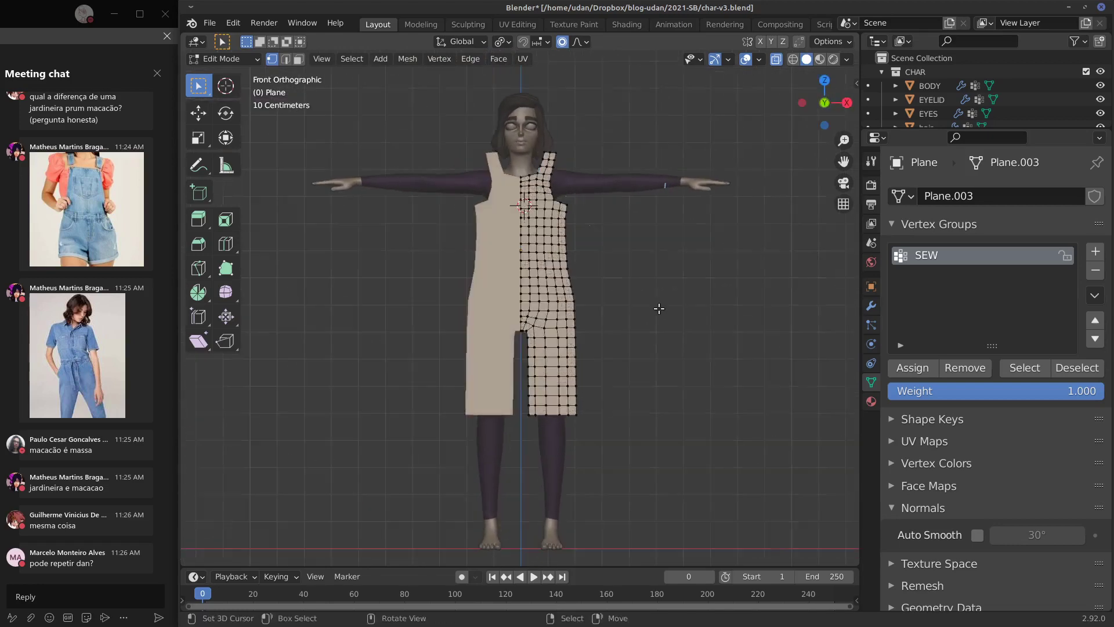
scroll(647, 290, up, 2)
scroll(645, 285, up, 4)
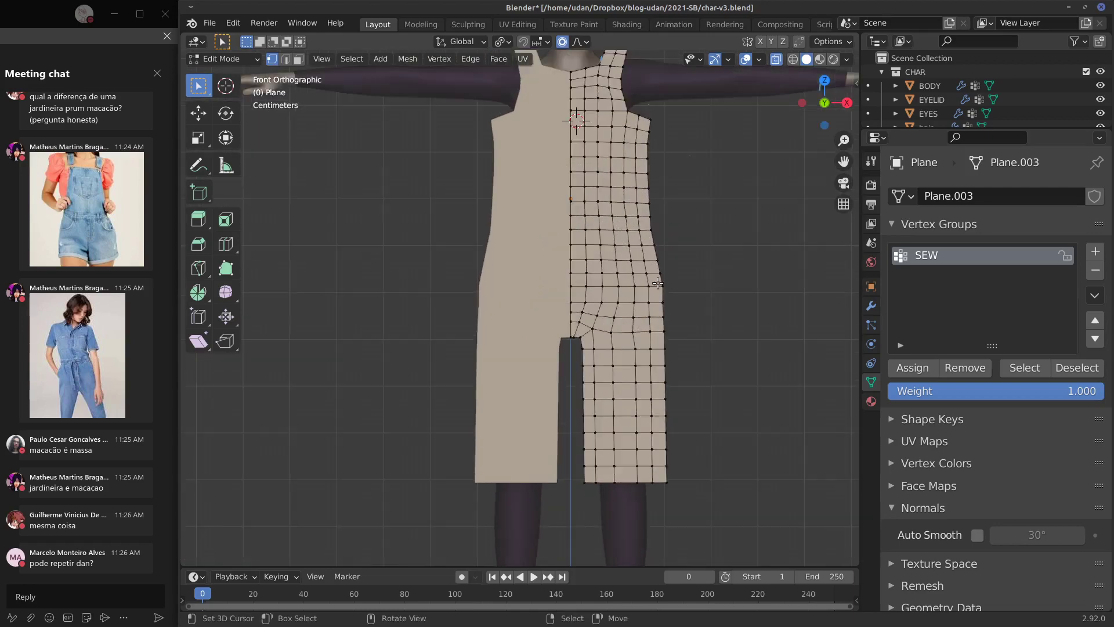
shift+middle_drag(702, 249, 617, 307)
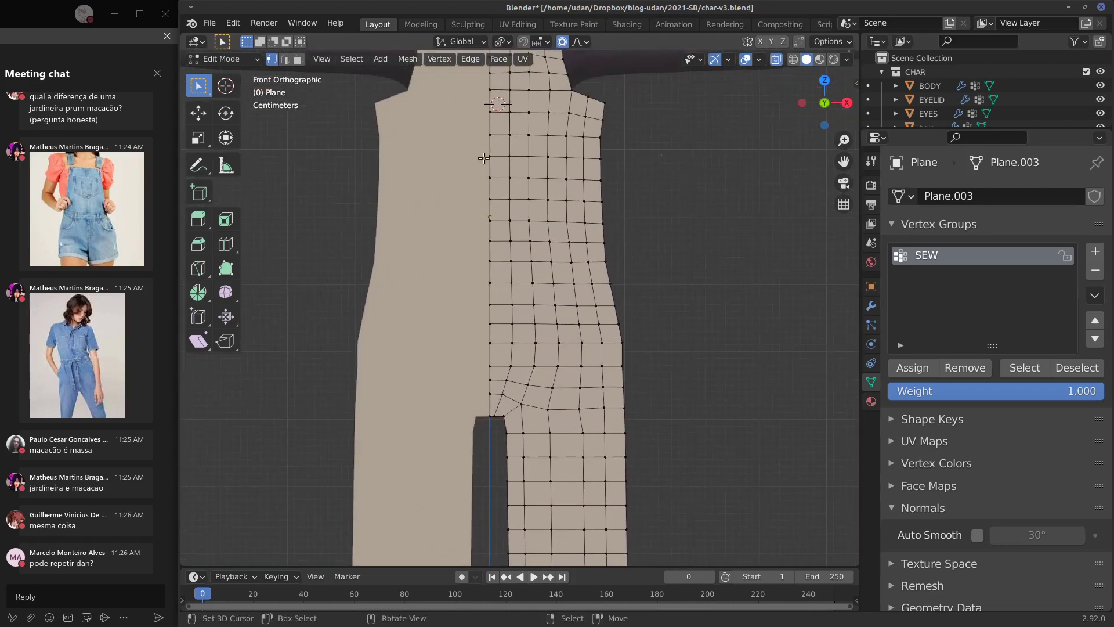
alt+drag(664, 307, 461, 316)
alt+click(461, 317)
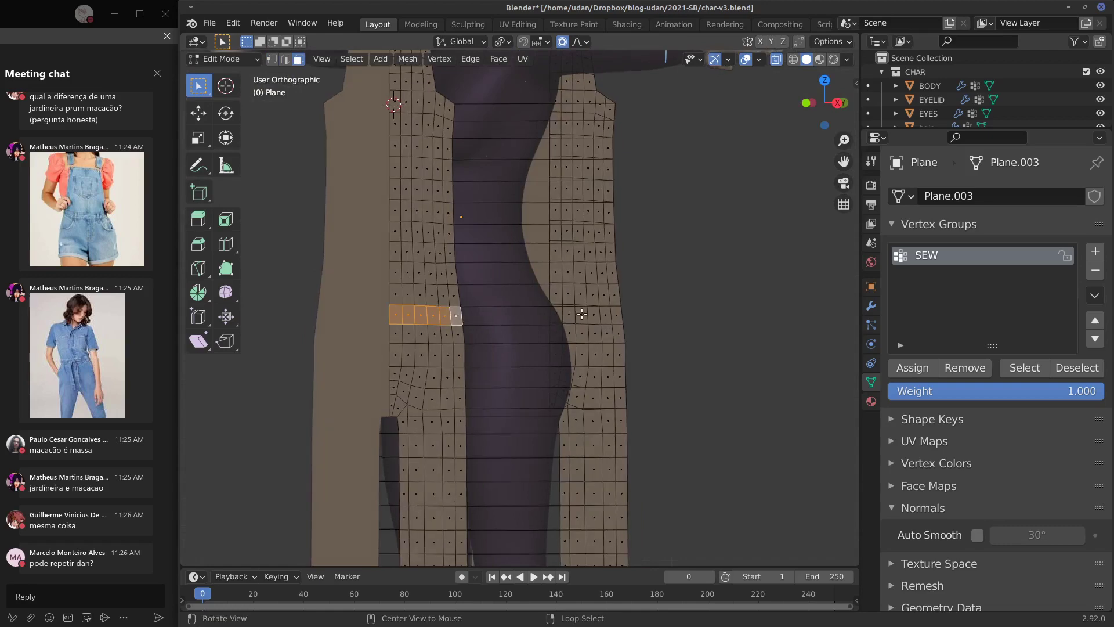
alt+shift+click(617, 315)
mouse_move(698, 309)
middle_down()
mouse_move(679, 309)
mouse_move(788, 311)
mouse_move(699, 316)
middle_up()
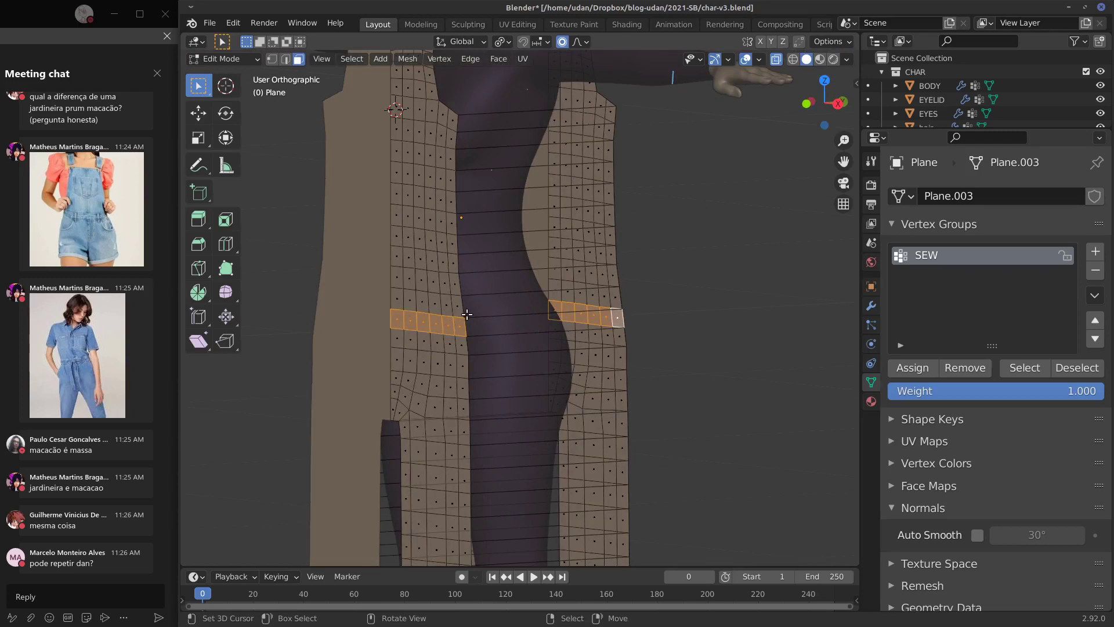
Step: Try deleting only the faces of the selected waist rows, and undo the deletion
key(x)
click(430, 312)
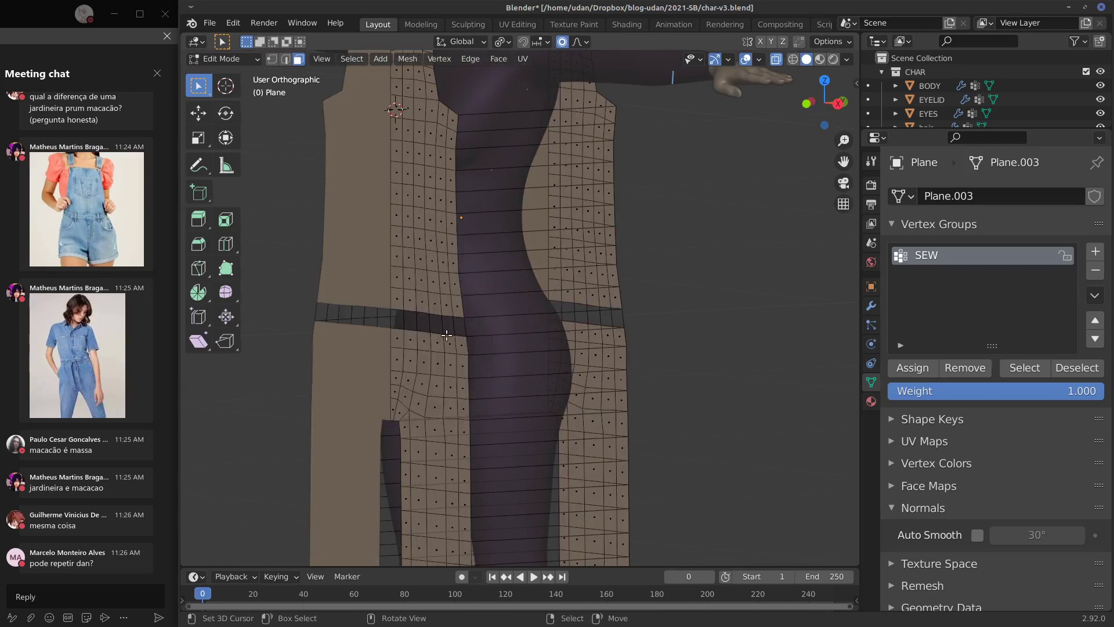
middle_drag(666, 324, 696, 322)
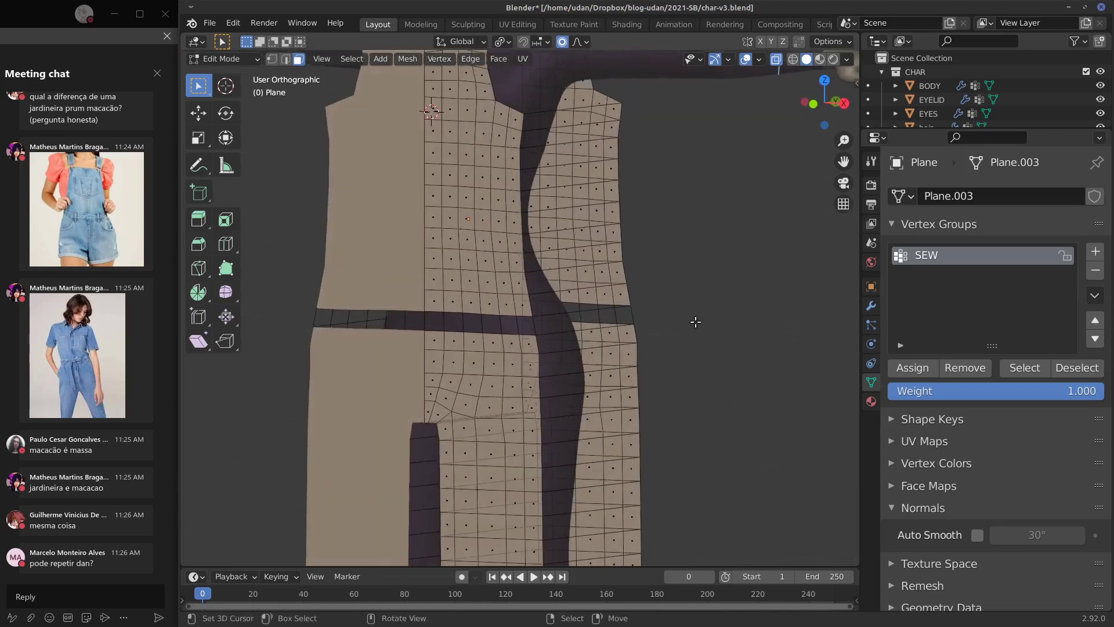
key(ctrl+z)
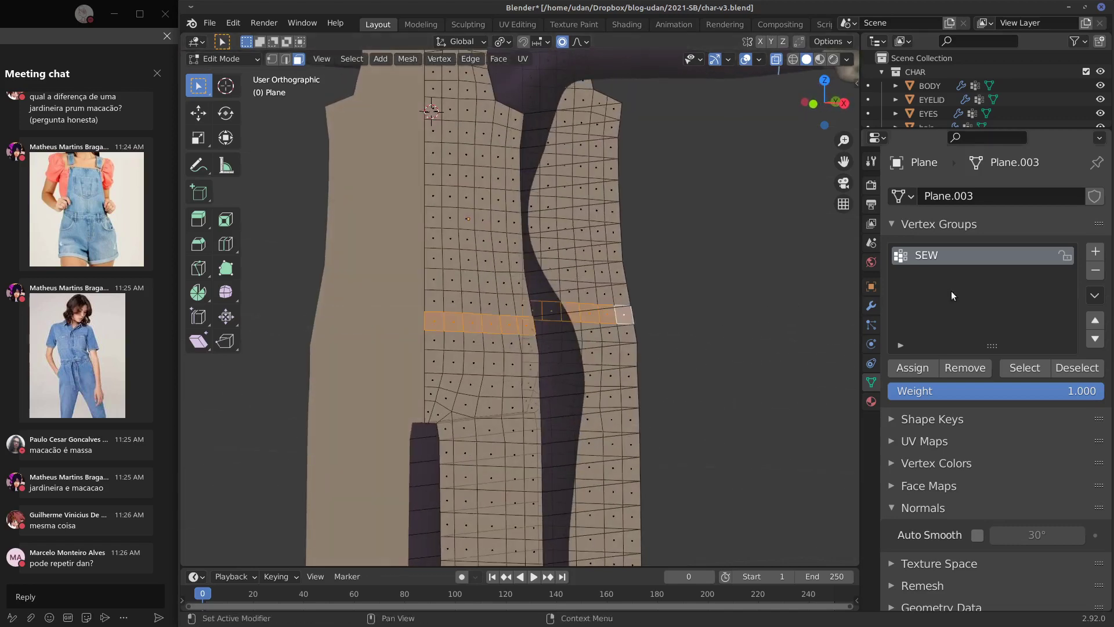
Step: Assign the selected waist rows to the SEW group and delete only their faces, leaving the vertical edges as seams
click(918, 369)
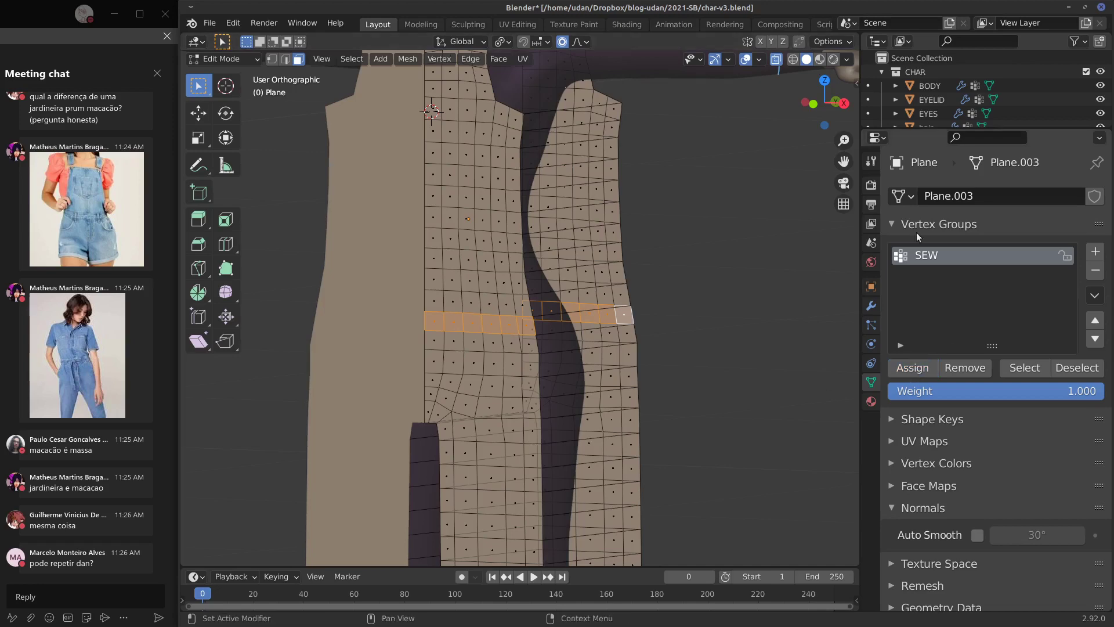
key(x)
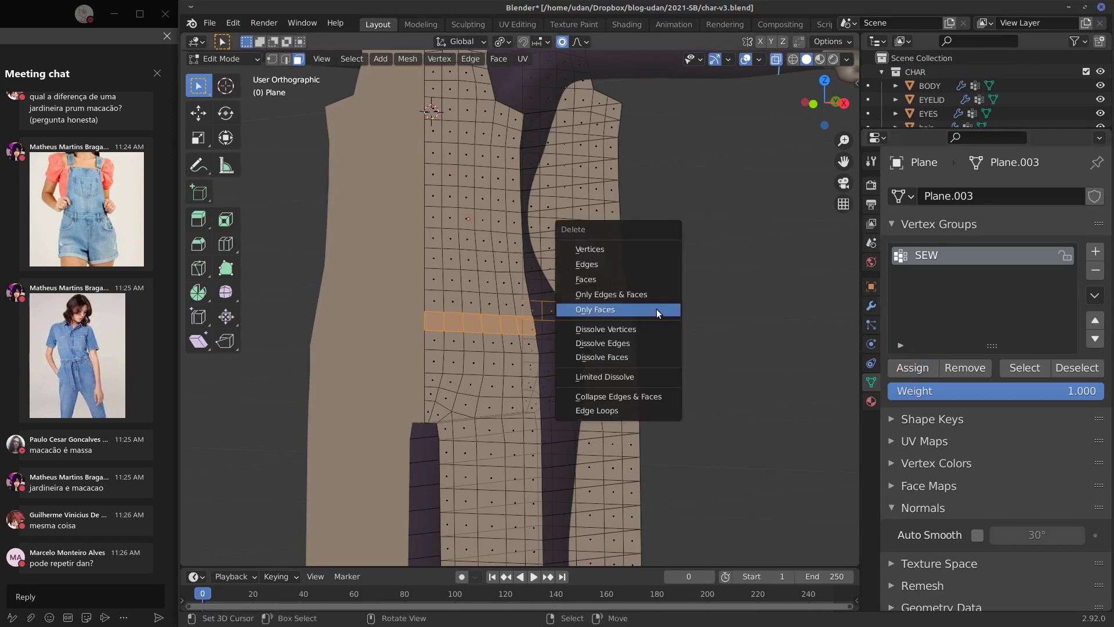
click(654, 309)
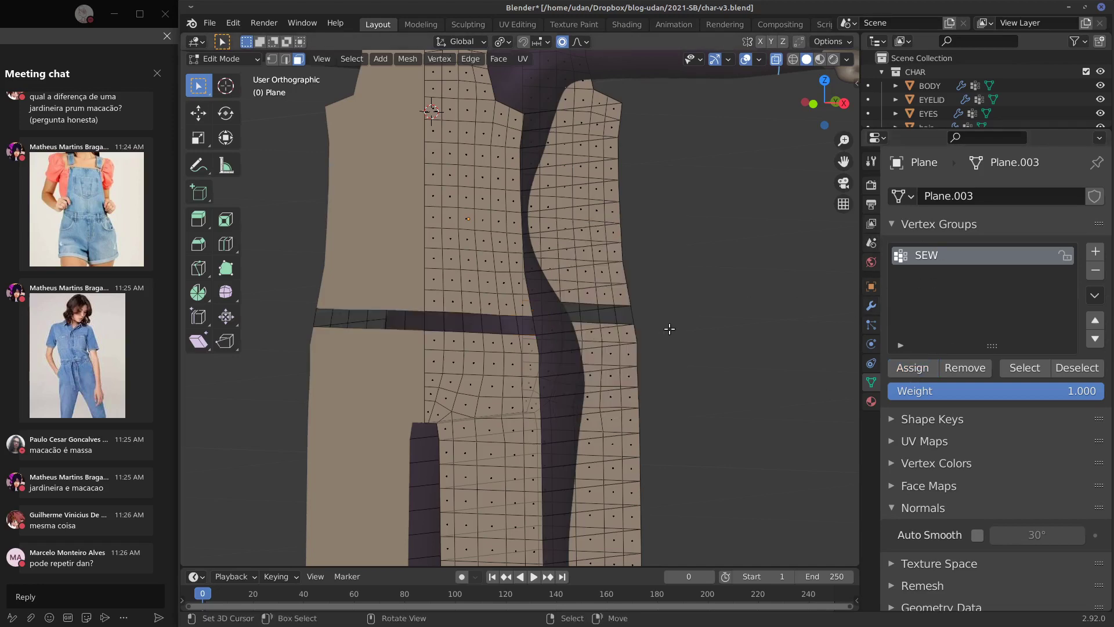
middle_drag(667, 328, 435, 321)
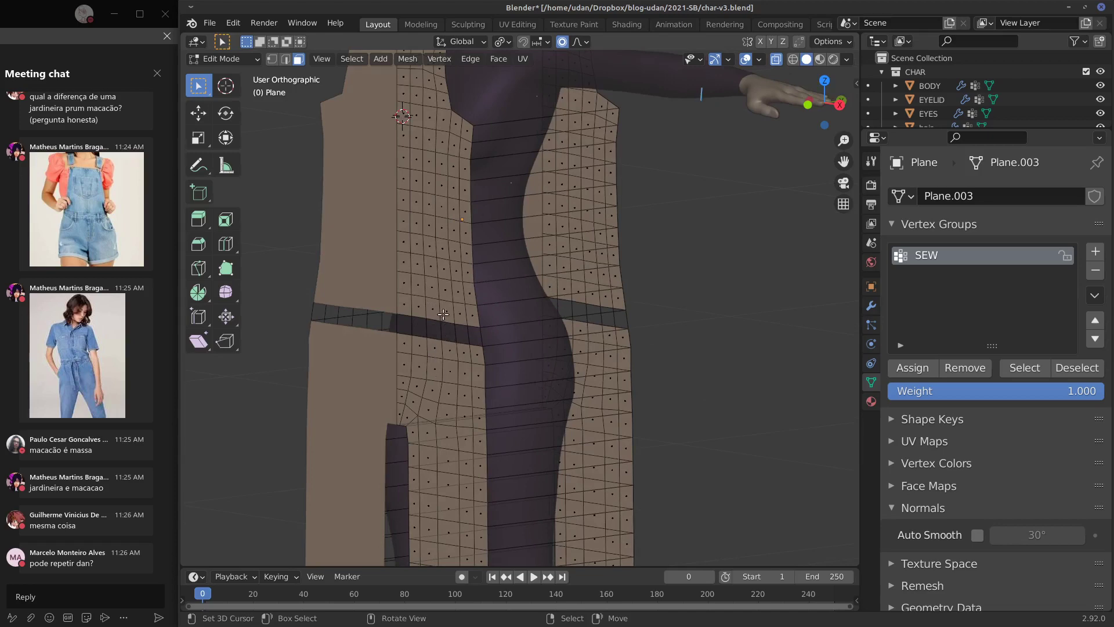
middle_drag(727, 303, 699, 300)
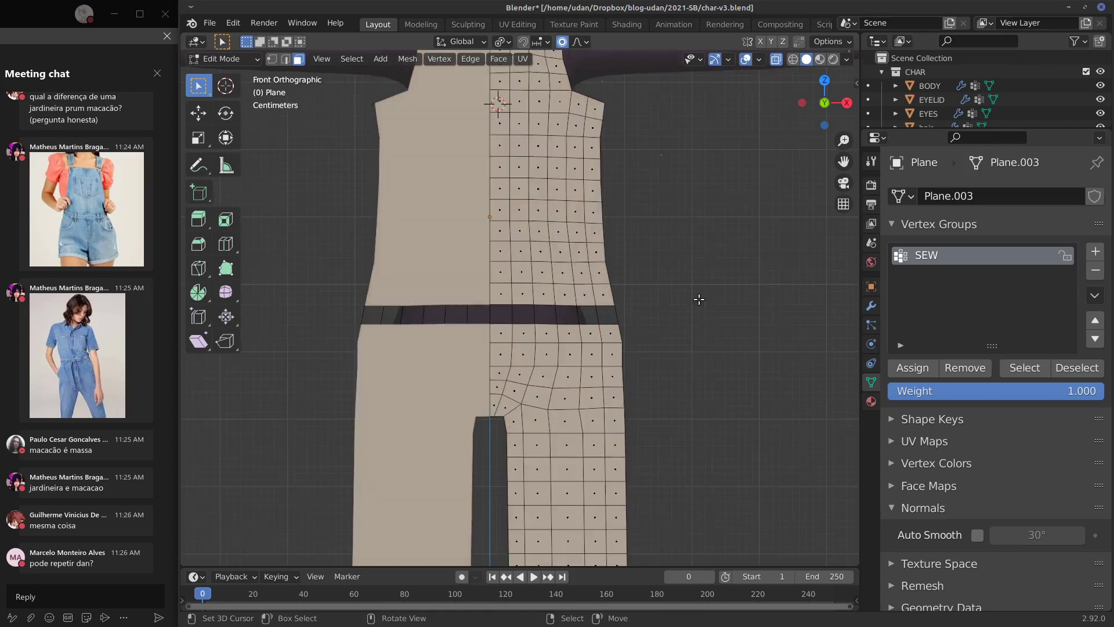
scroll(674, 317, up, 2)
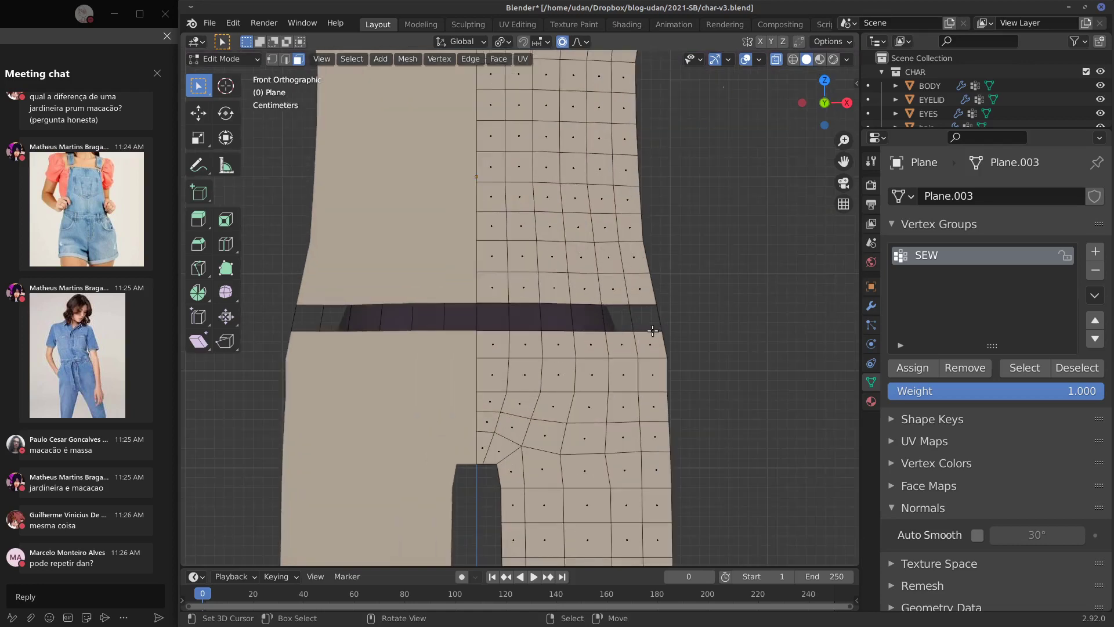
Step: Select the trouser panels' upper waist edges and move them up along Z with proportional editing disabled, narrowing the waist gap
scroll(500, 279, up, 1)
key(2)
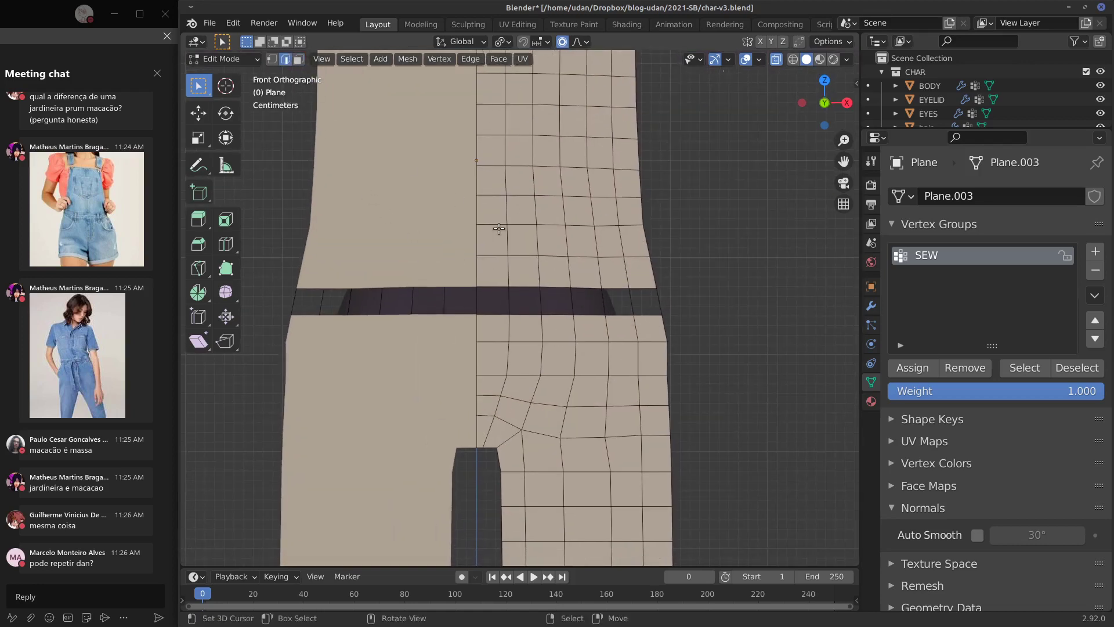
middle_drag(543, 314, 513, 360)
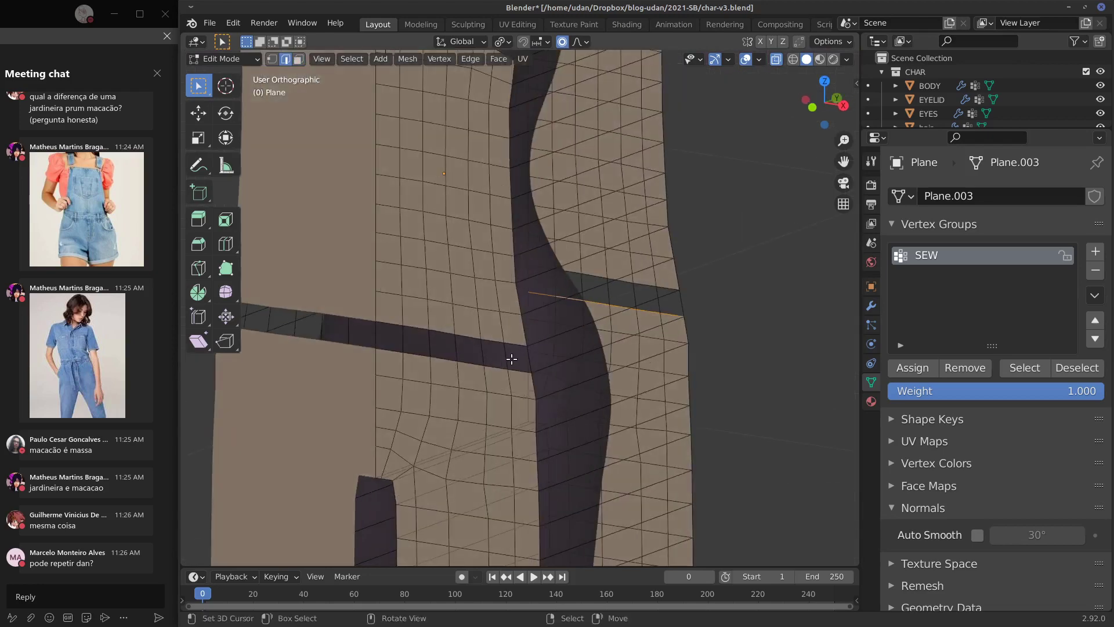
alt+click(500, 366)
key(KP_1)
key(g)
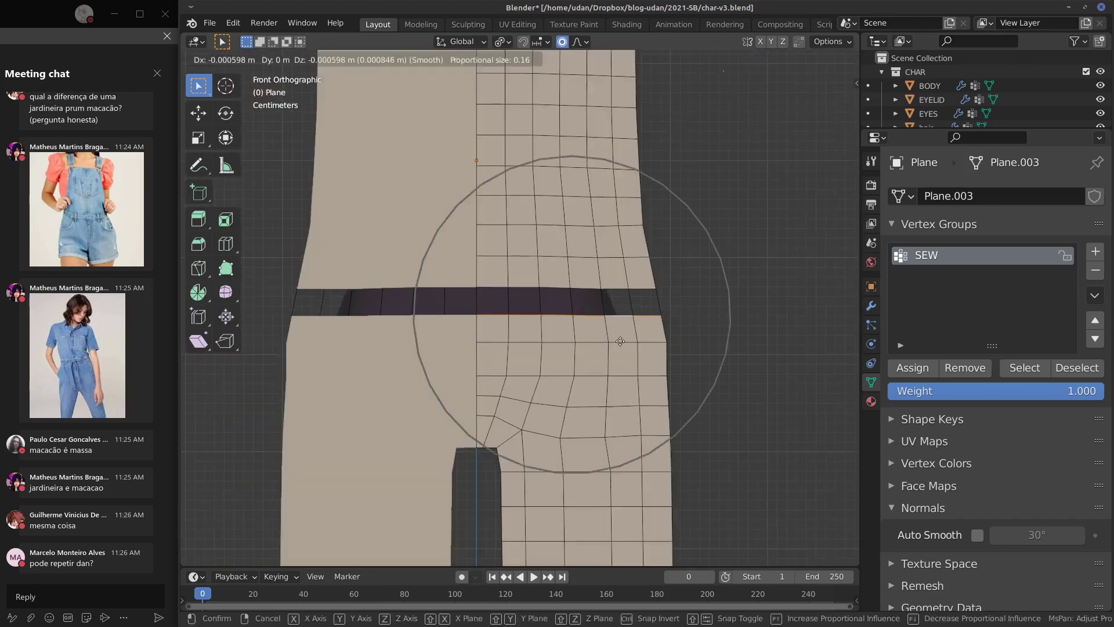
click(615, 336)
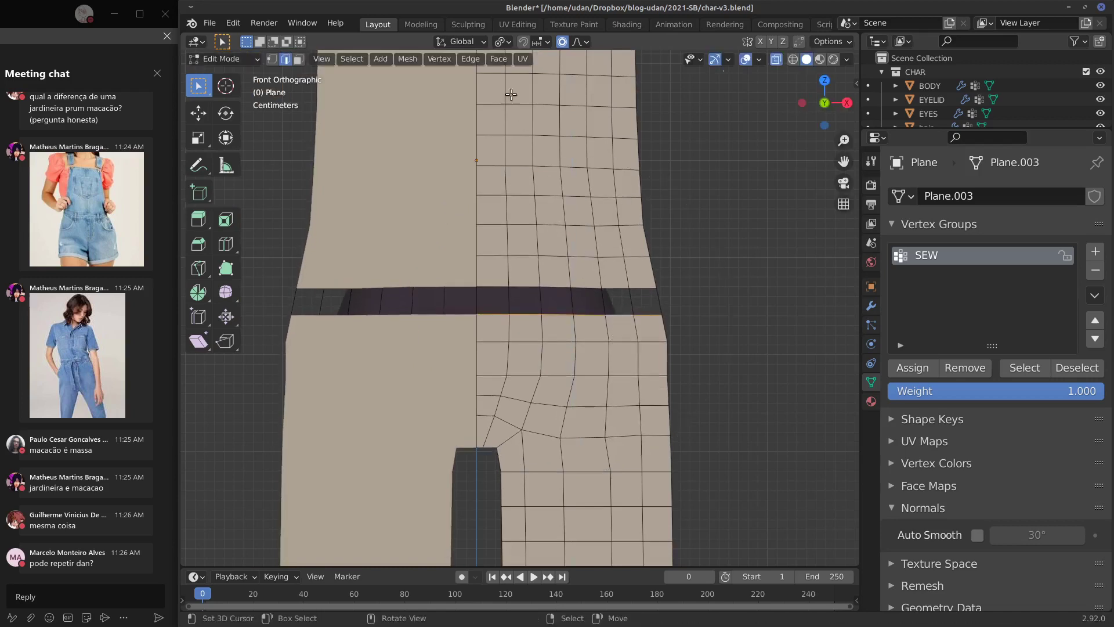
click(562, 41)
key(g)
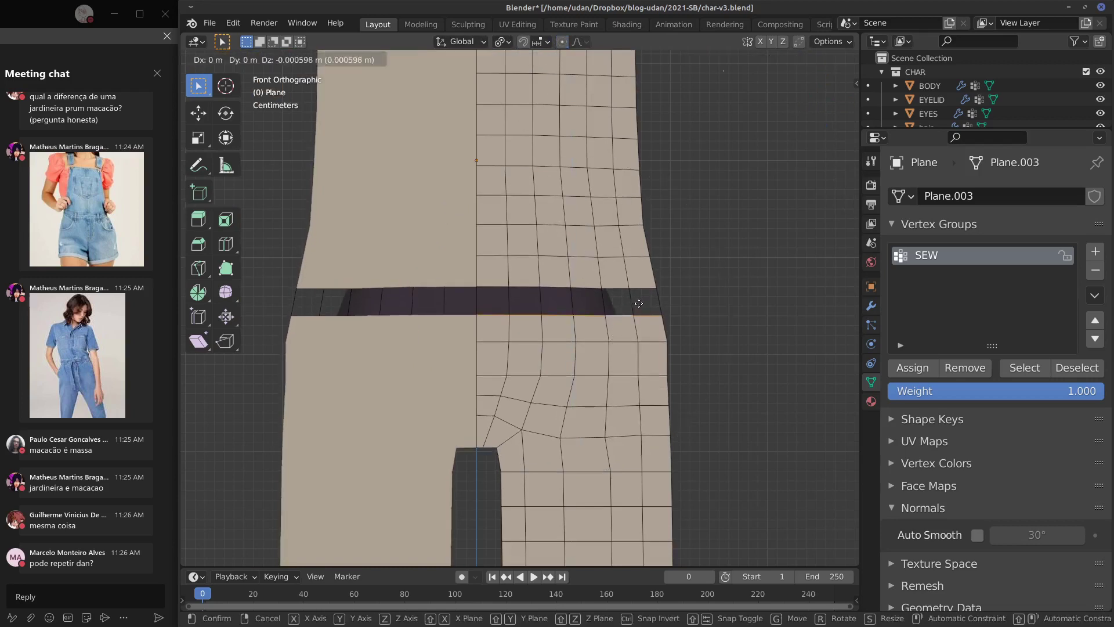
key(z)
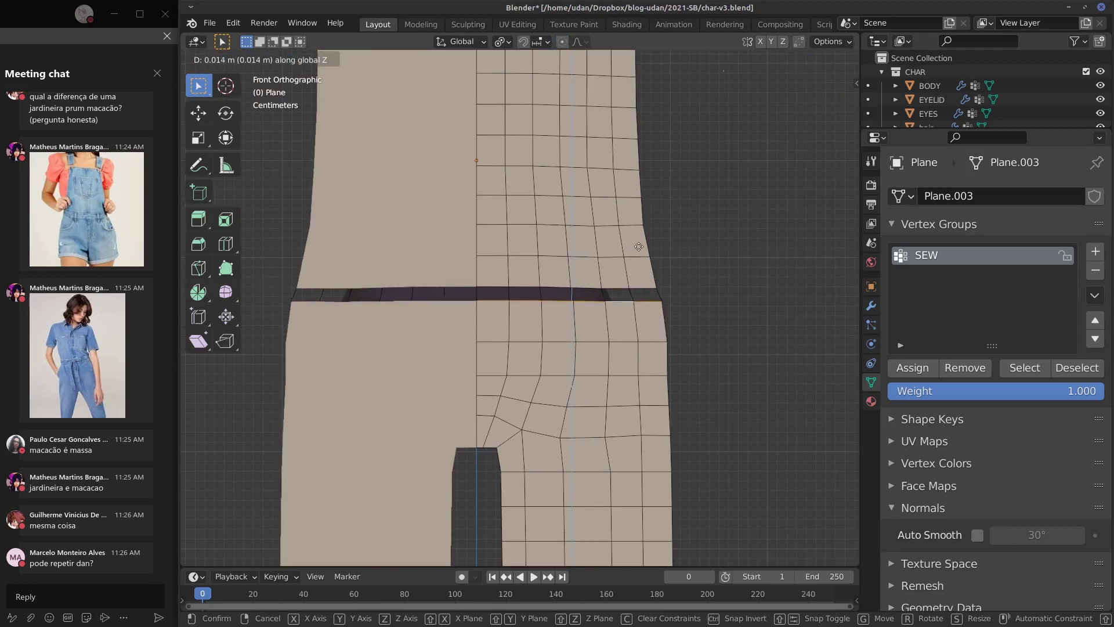
click(634, 284)
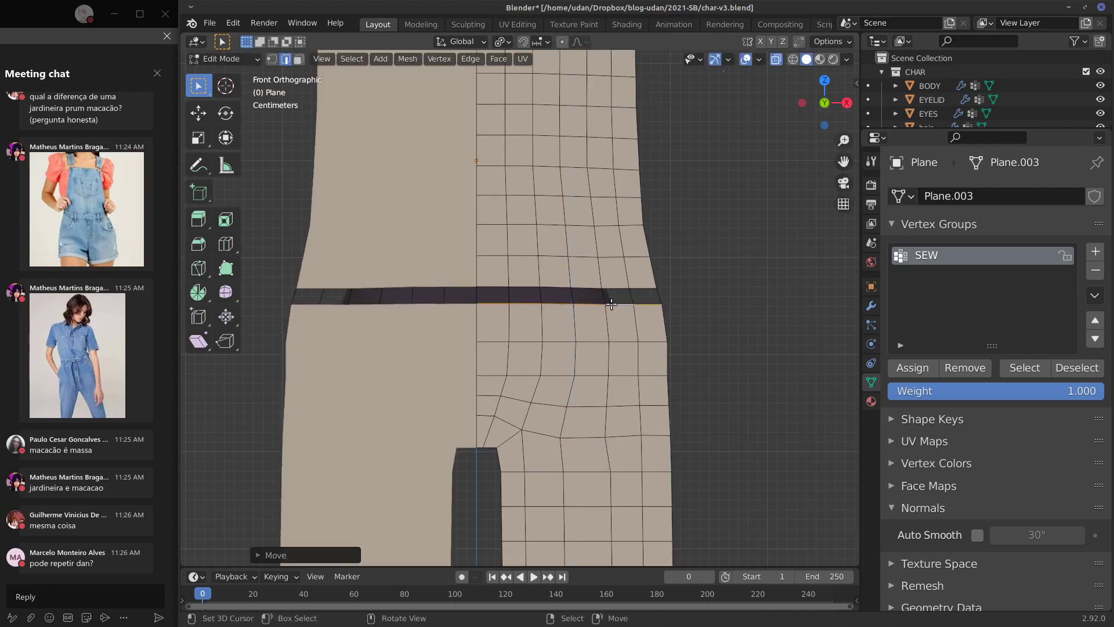
Step: Clear the edge selection and inspect the whole garment on the character in both object and edit modes
alt+right_click(615, 340)
alt+drag(707, 315, 594, 325)
middle_drag(594, 326, 662, 319)
key(alt+a)
key(KP_1)
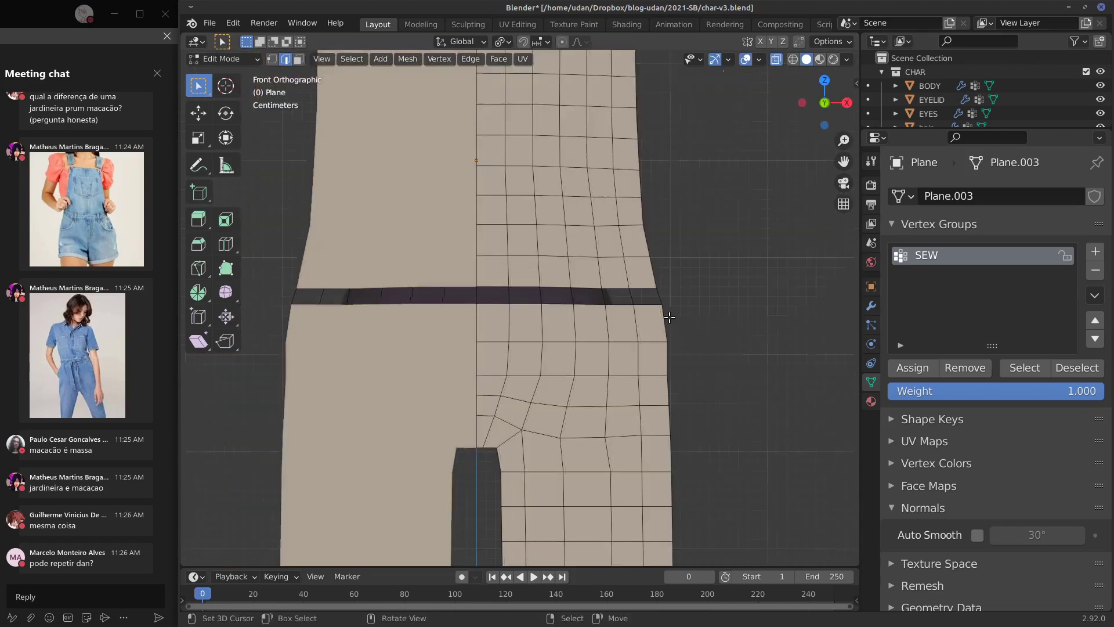
scroll(670, 320, down, 1)
scroll(670, 320, down, 5)
key(Tab)
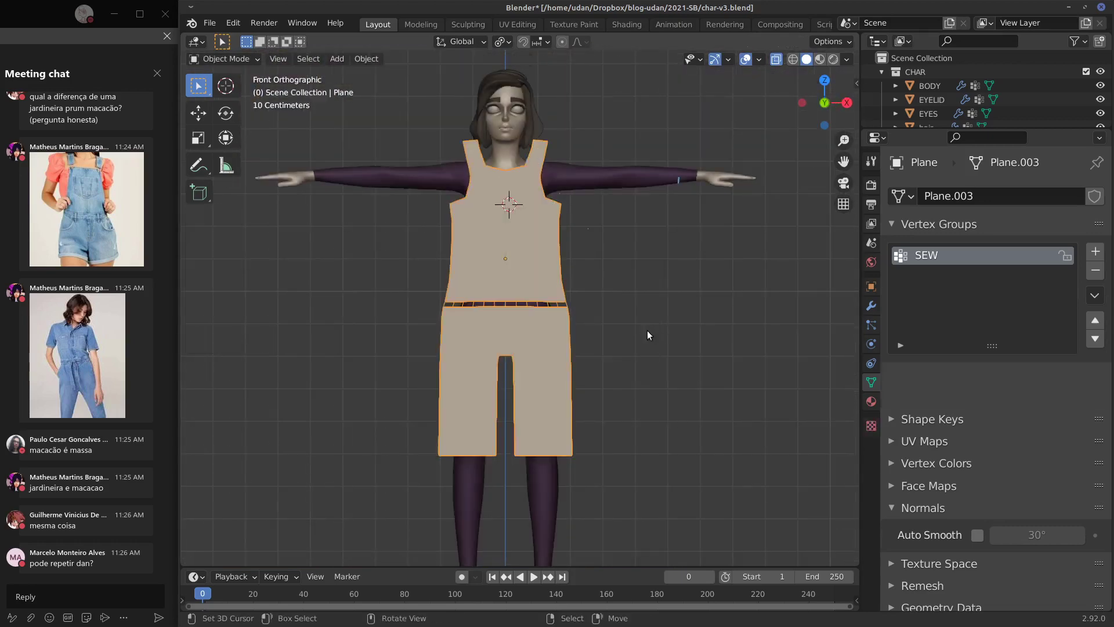
alt+middle_drag(644, 325, 672, 294)
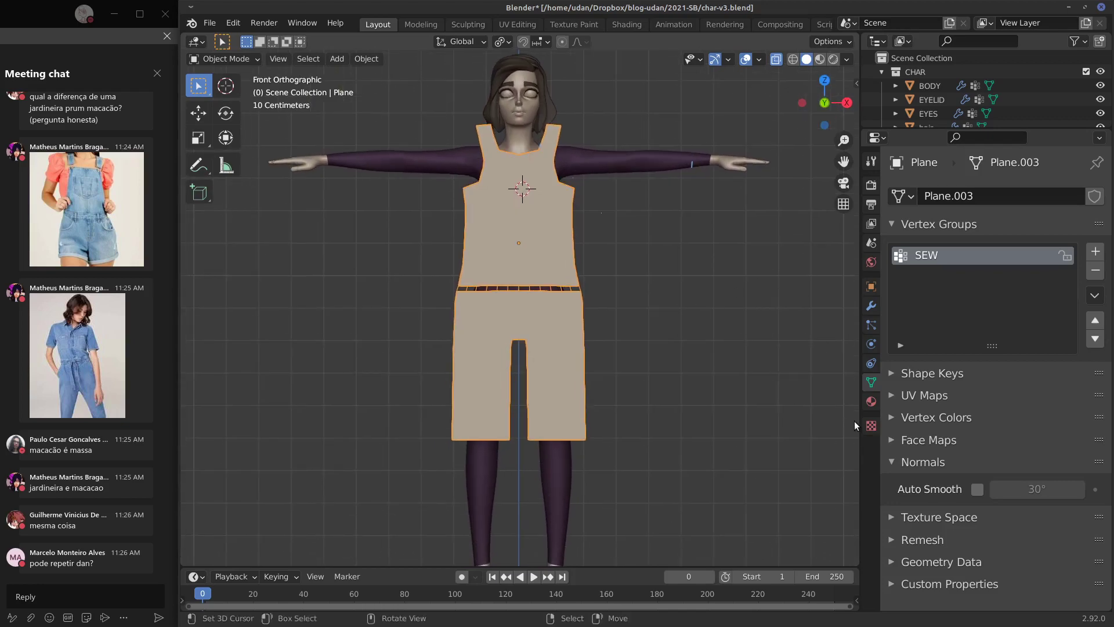
key(Tab)
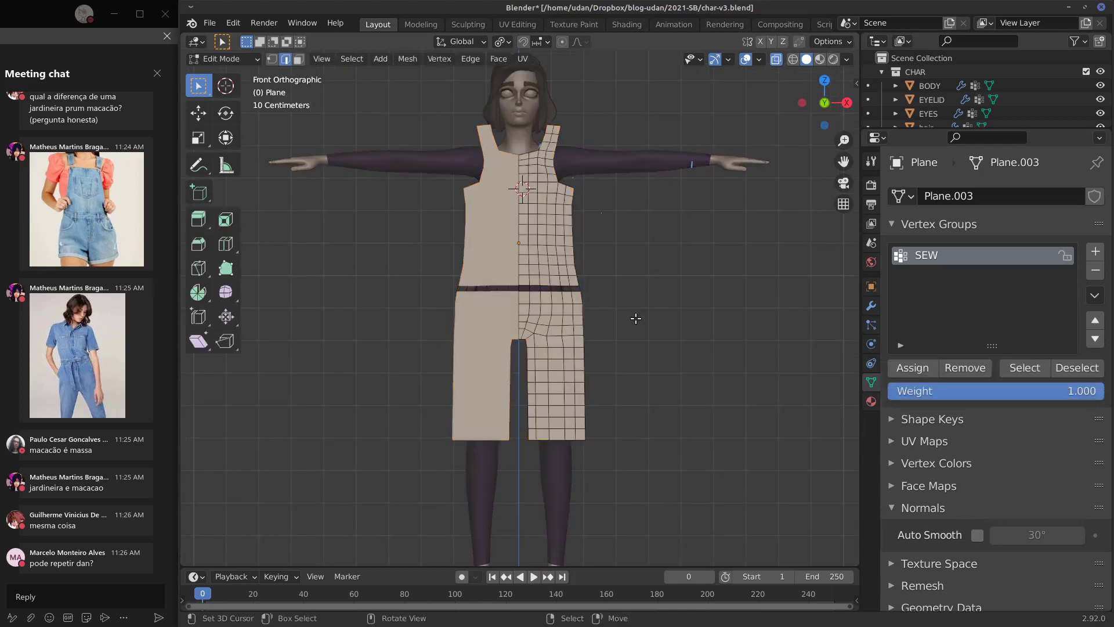
mouse_move(636, 319)
middle_down()
mouse_move(636, 308)
mouse_move(486, 308)
mouse_move(641, 320)
middle_up()
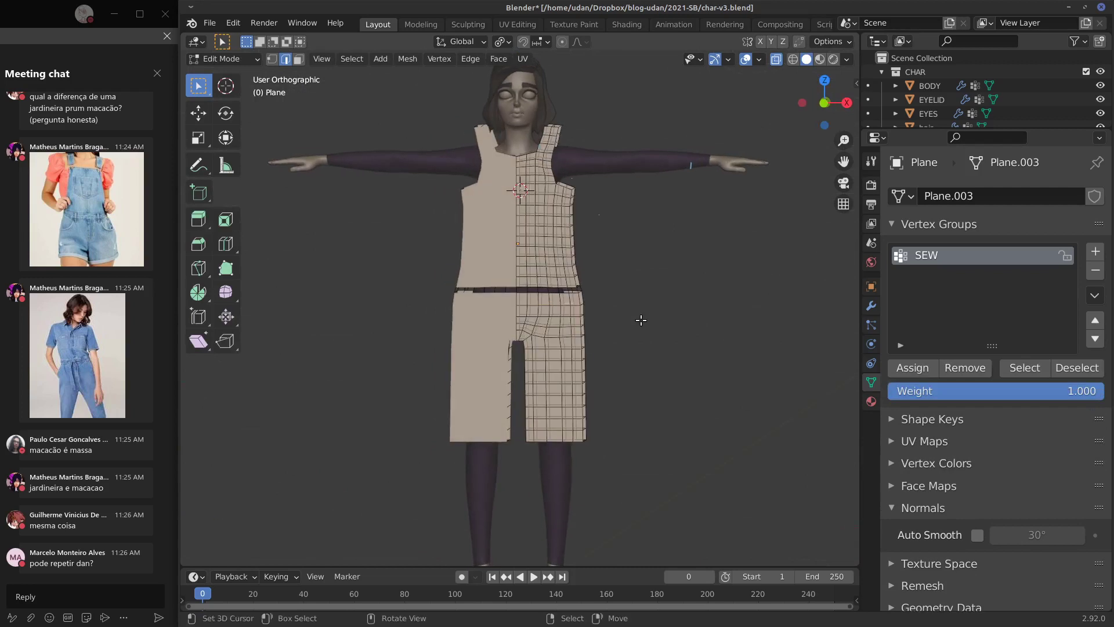
key(KP_1)
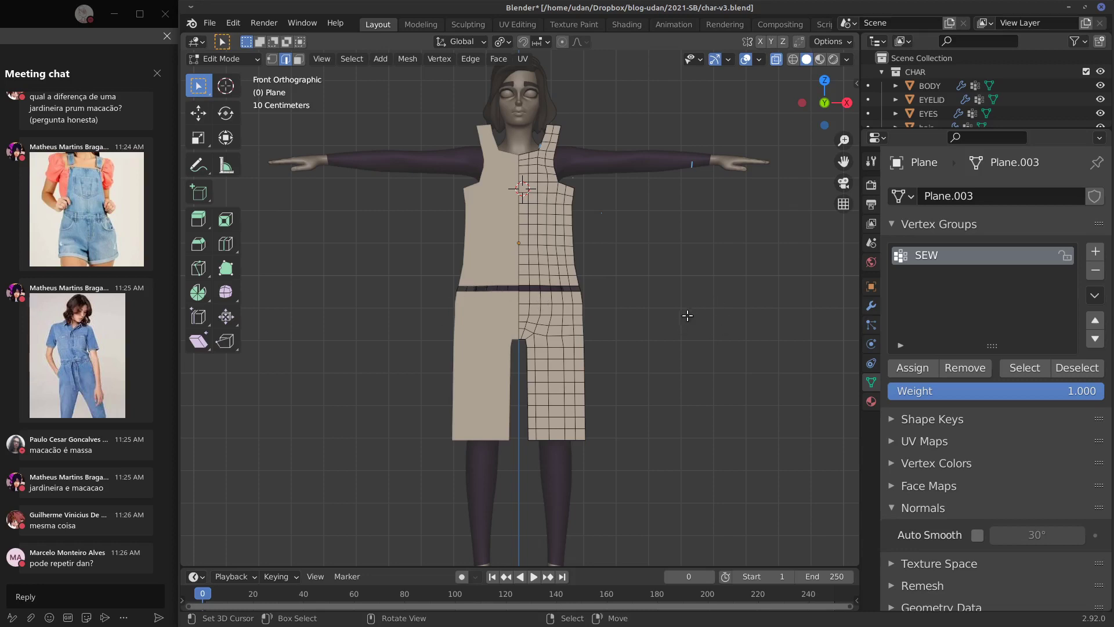
Step: Sketch a circled question mark annotation beside the garment and erase it
middle_drag(692, 297, 668, 290)
drag(674, 260, 673, 334)
click(673, 352)
mouse_move(704, 235)
mouse_down()
mouse_move(604, 267)
mouse_move(659, 244)
mouse_up()
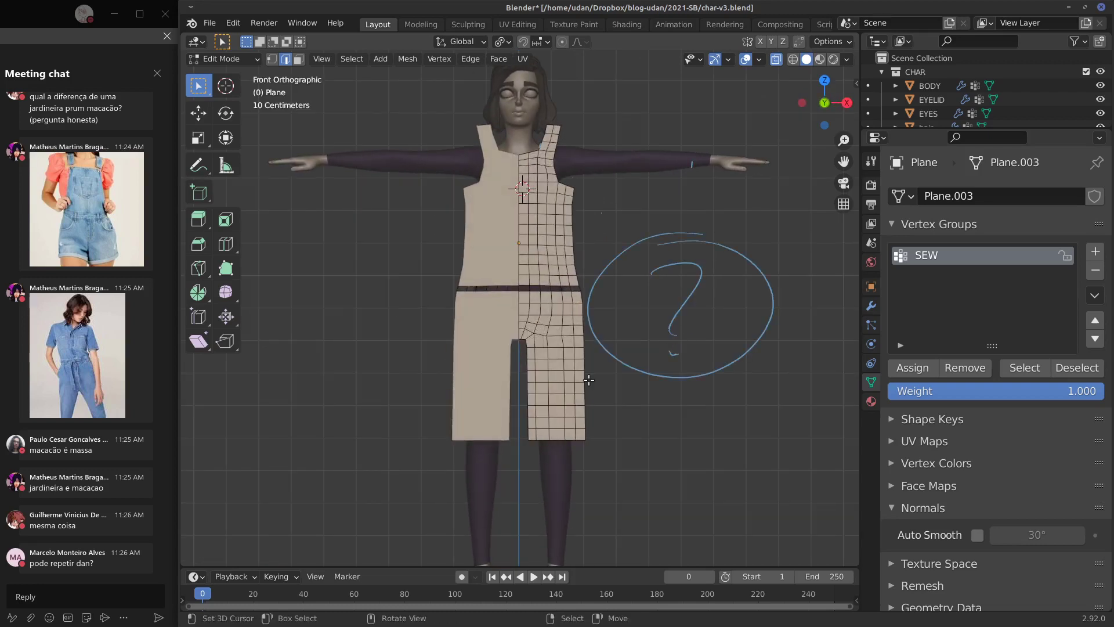
drag(669, 352, 676, 354)
mouse_move(734, 241)
ctrl+mouse_down()
mouse_move(684, 392)
mouse_move(763, 330)
ctrl+mouse_up()
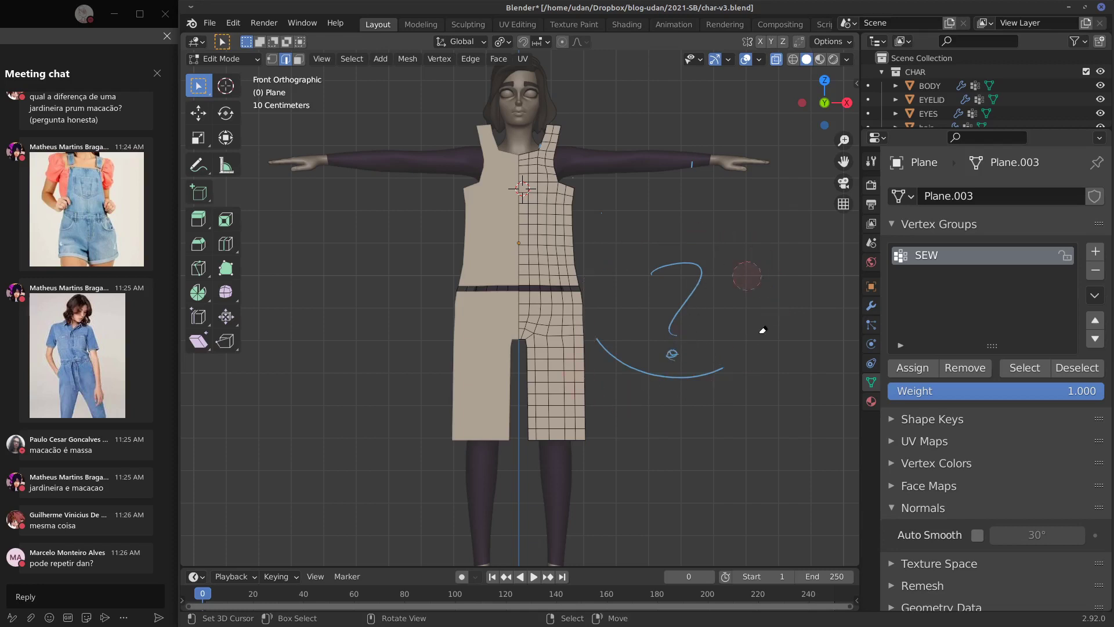
mouse_move(590, 340)
ctrl+mouse_down()
mouse_move(676, 374)
mouse_move(667, 274)
ctrl+mouse_up()
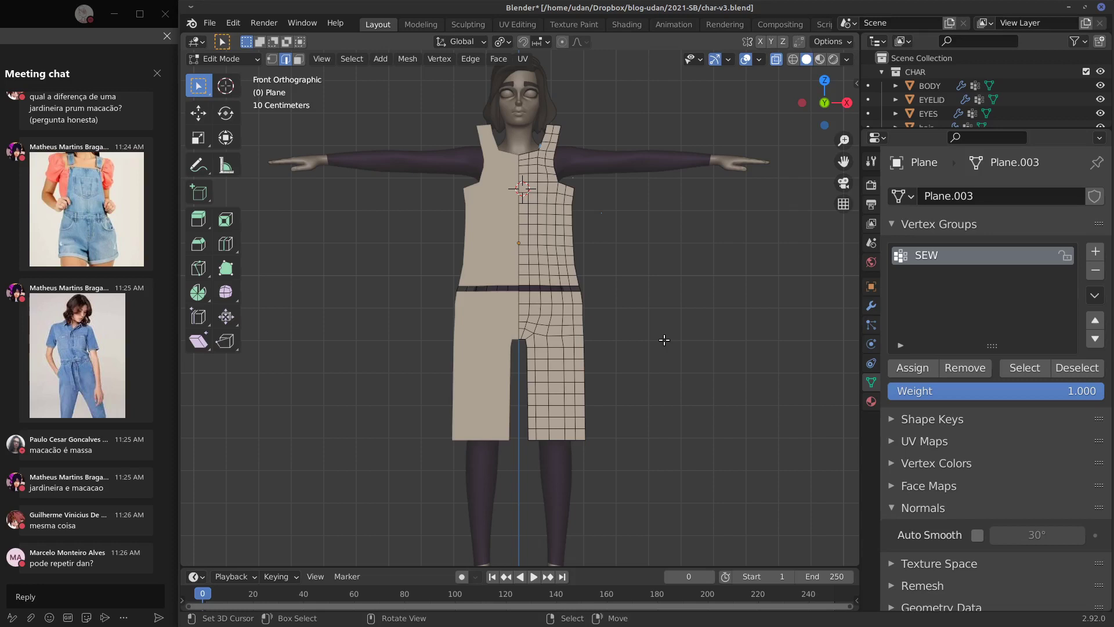
mouse_move(514, 375)
middle_down()
mouse_move(505, 372)
mouse_move(519, 377)
middle_up()
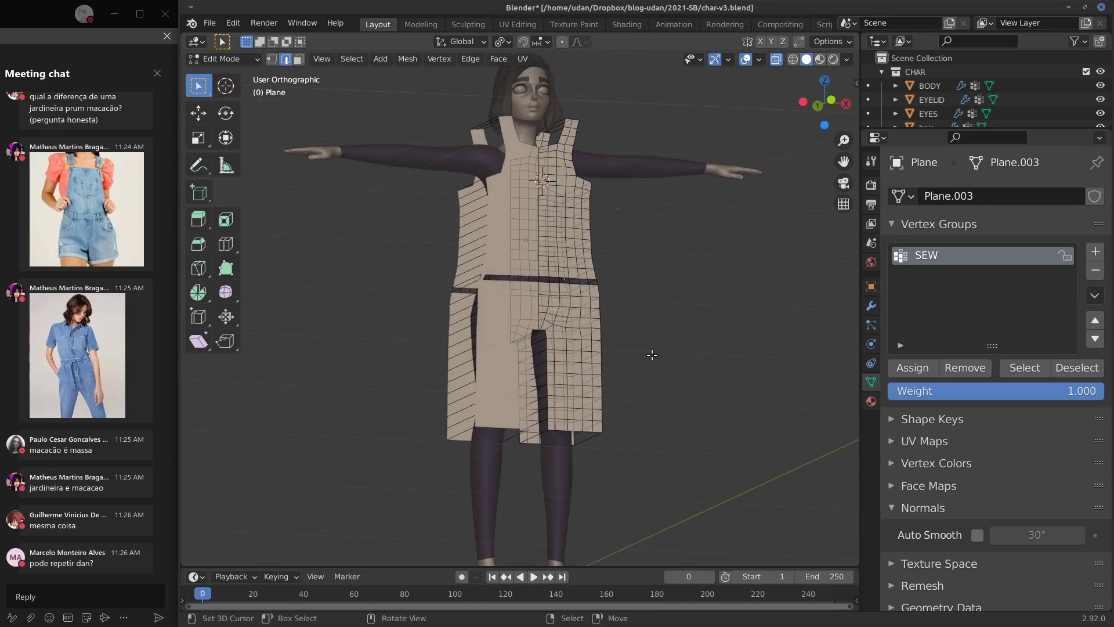
key(KP_1)
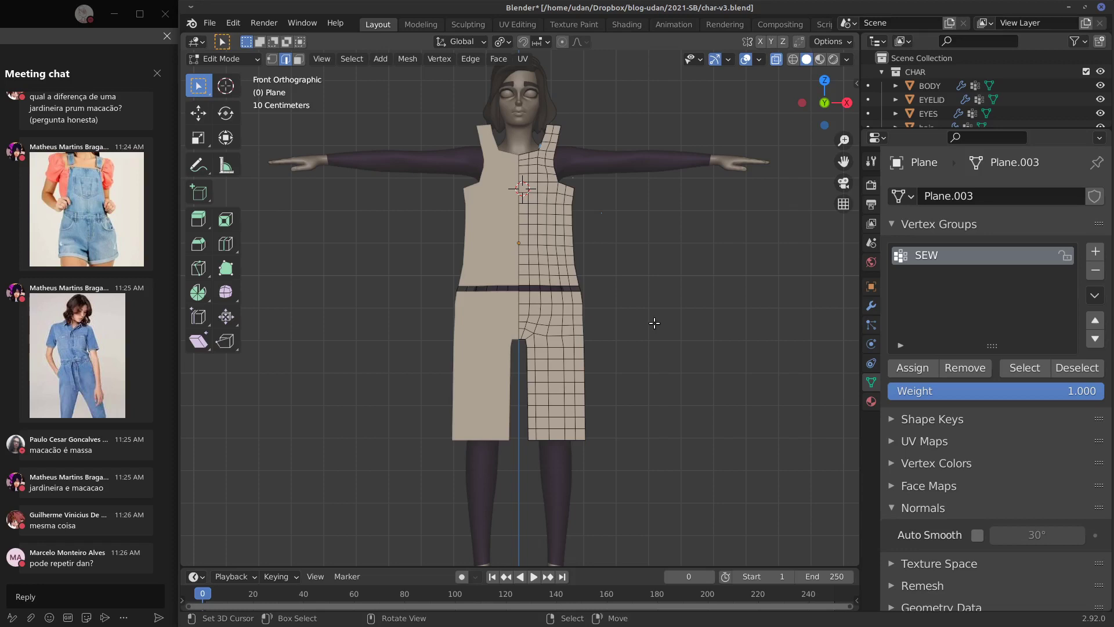
shift+middle_drag(664, 357, 659, 341)
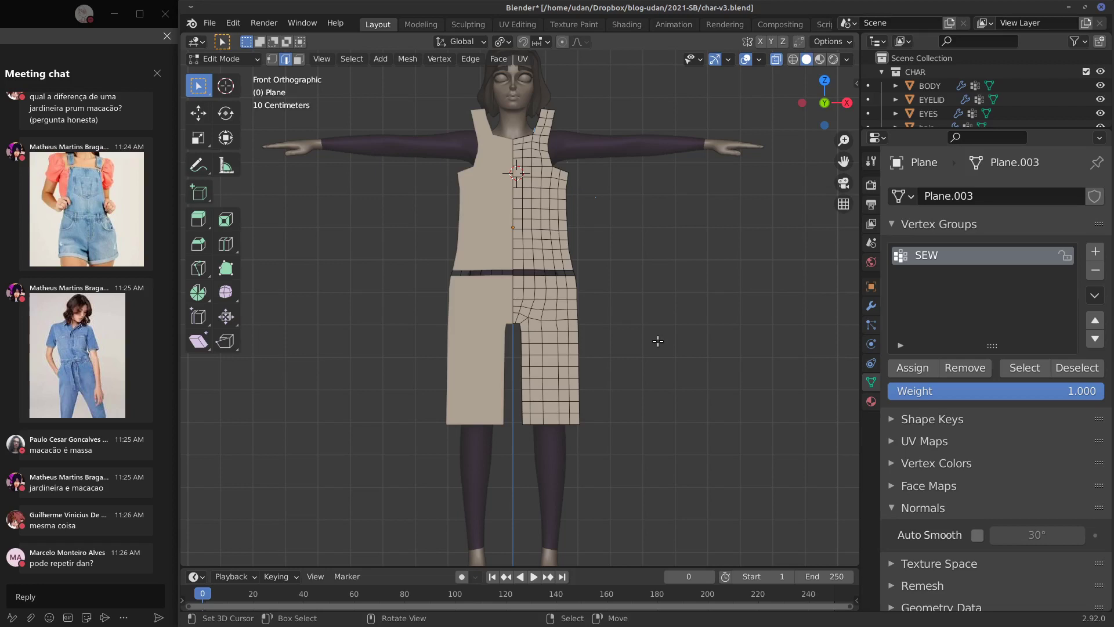
shift+middle_drag(655, 359, 656, 345)
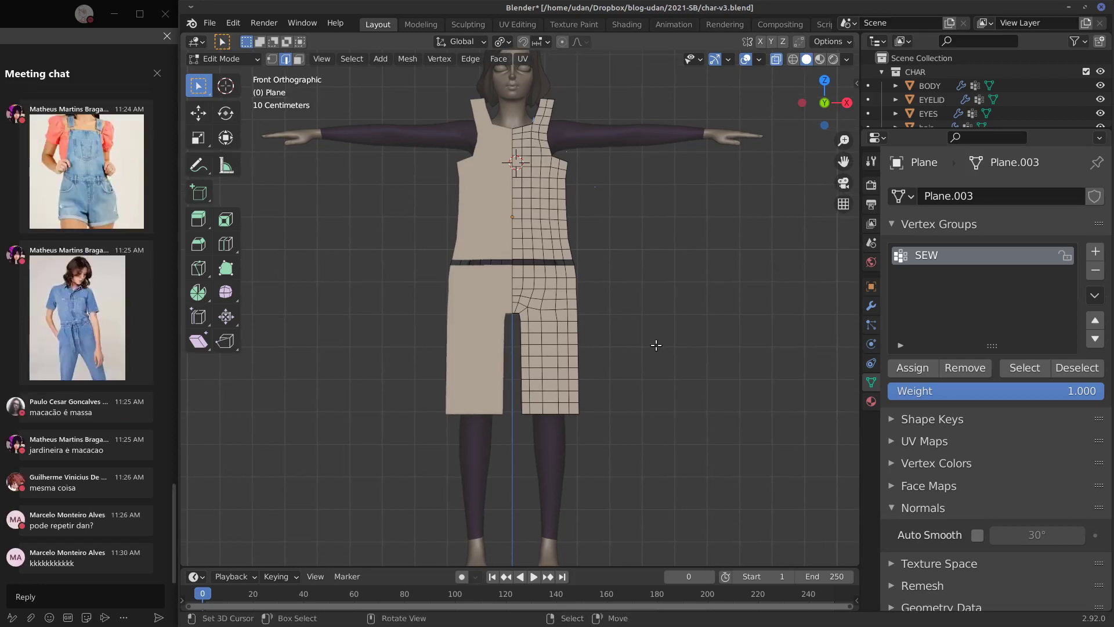
shift+middle_drag(682, 371, 712, 319)
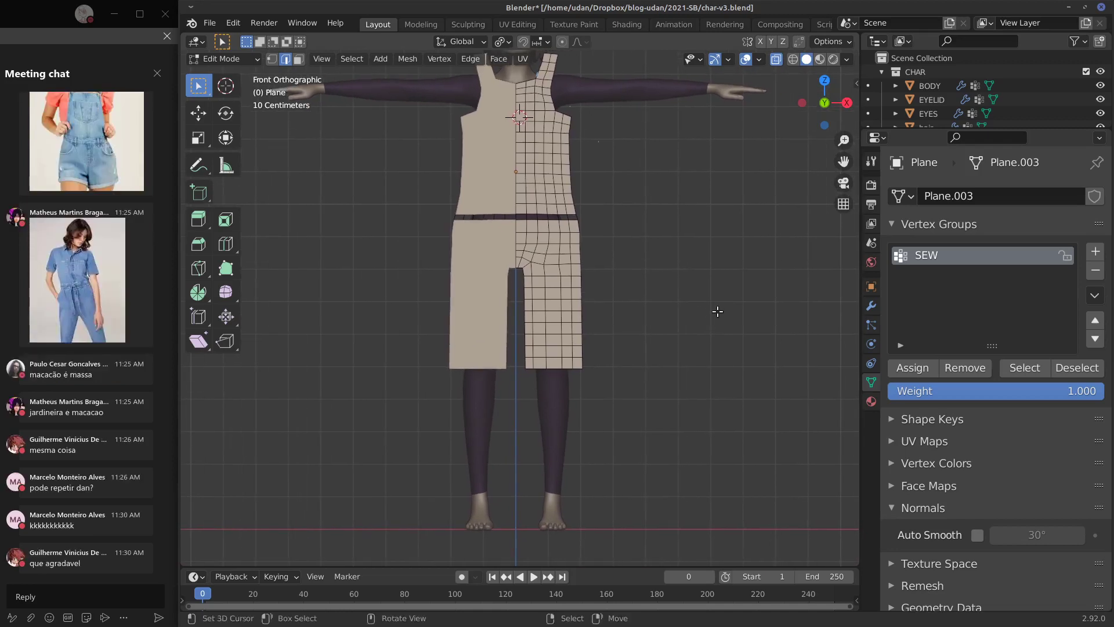
shift+middle_drag(721, 319, 707, 366)
Step: Switch the garment to Object Mode and enlarge the properties editor upward
click(225, 58)
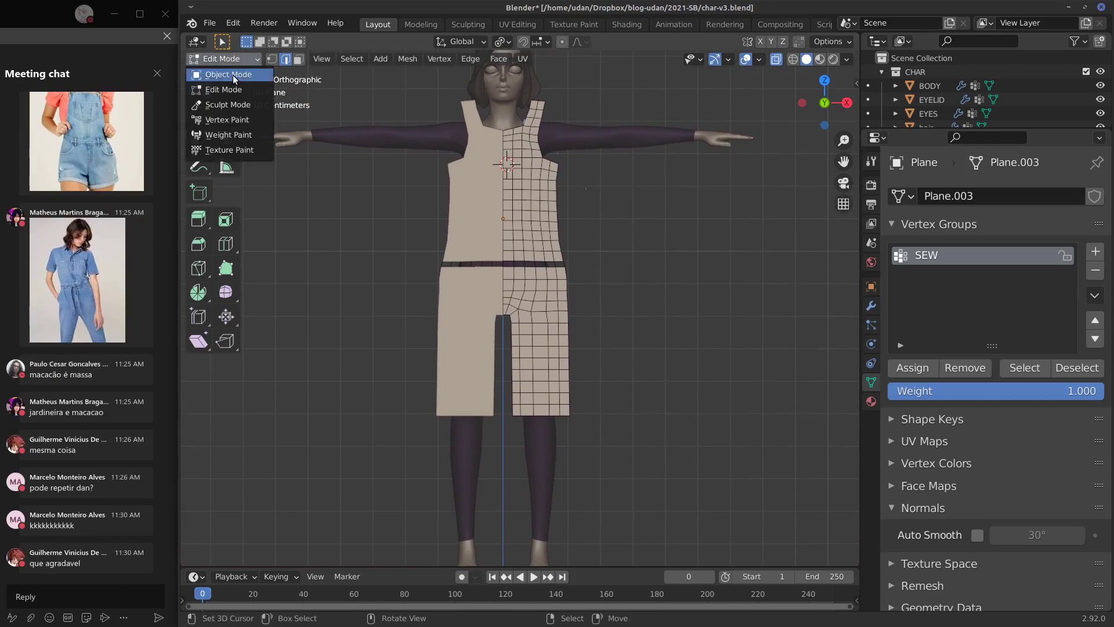
click(233, 75)
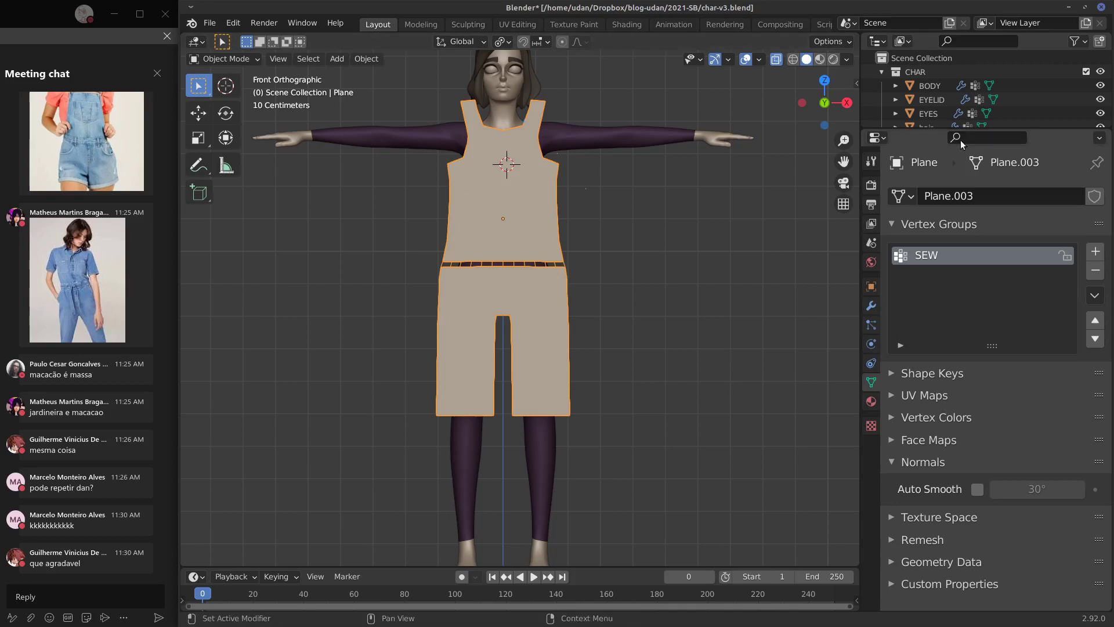
drag(937, 129, 936, 74)
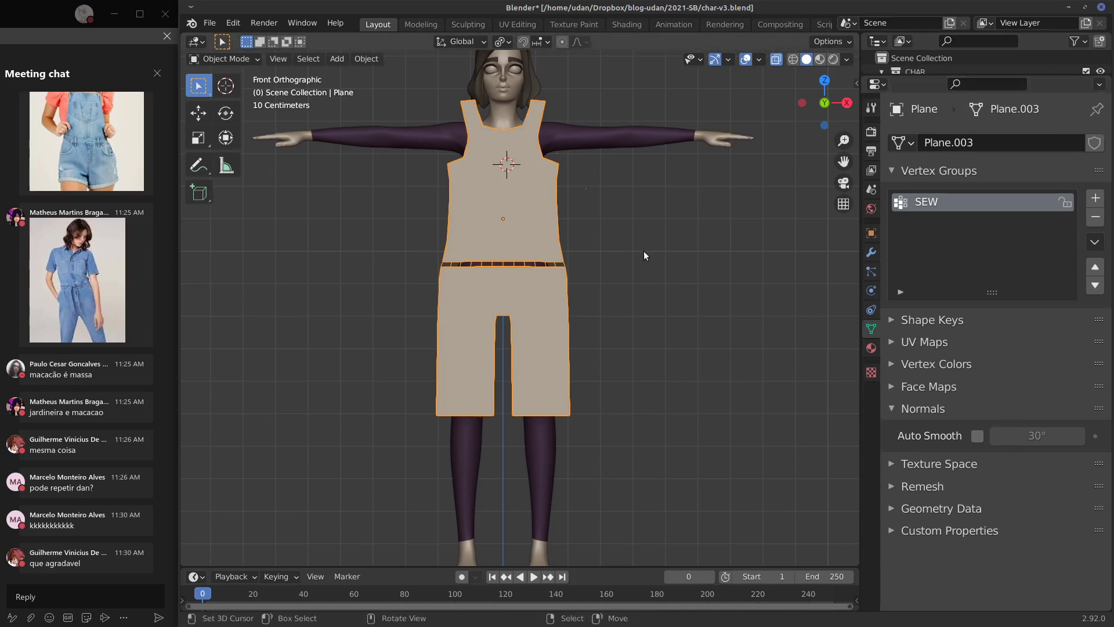
mouse_move(683, 221)
middle_down()
mouse_move(618, 274)
mouse_move(663, 288)
mouse_move(751, 278)
mouse_move(684, 222)
middle_up()
mouse_move(534, 139)
middle_down()
mouse_move(562, 113)
mouse_move(500, 127)
middle_up()
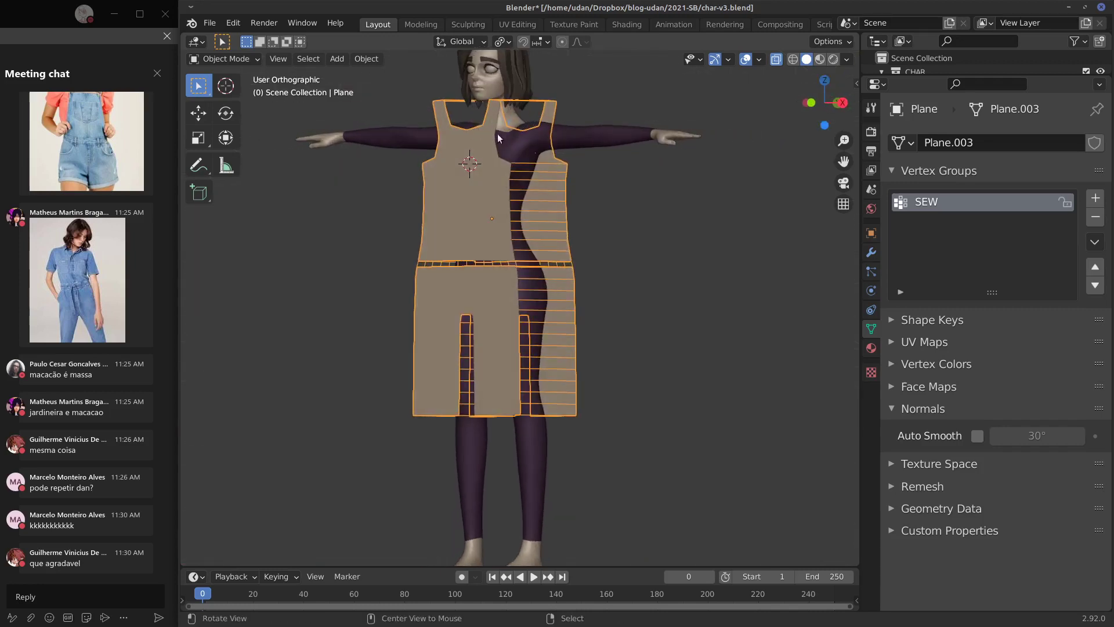
key(KP_1)
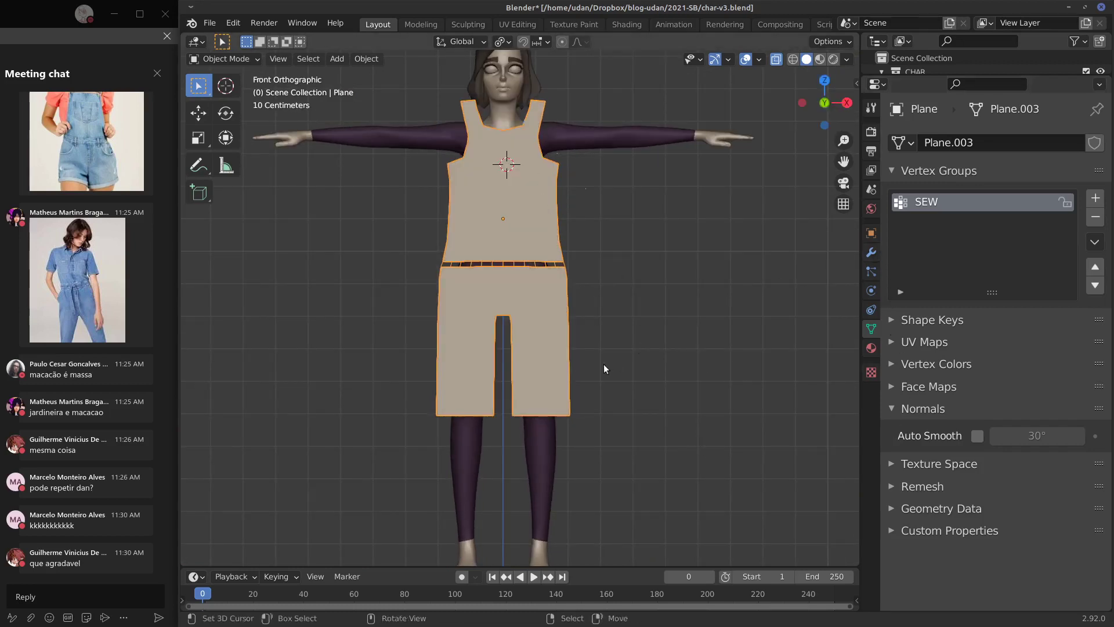
Step: Select the character's body and review its Collision physics settings and modifier stack
click(536, 477)
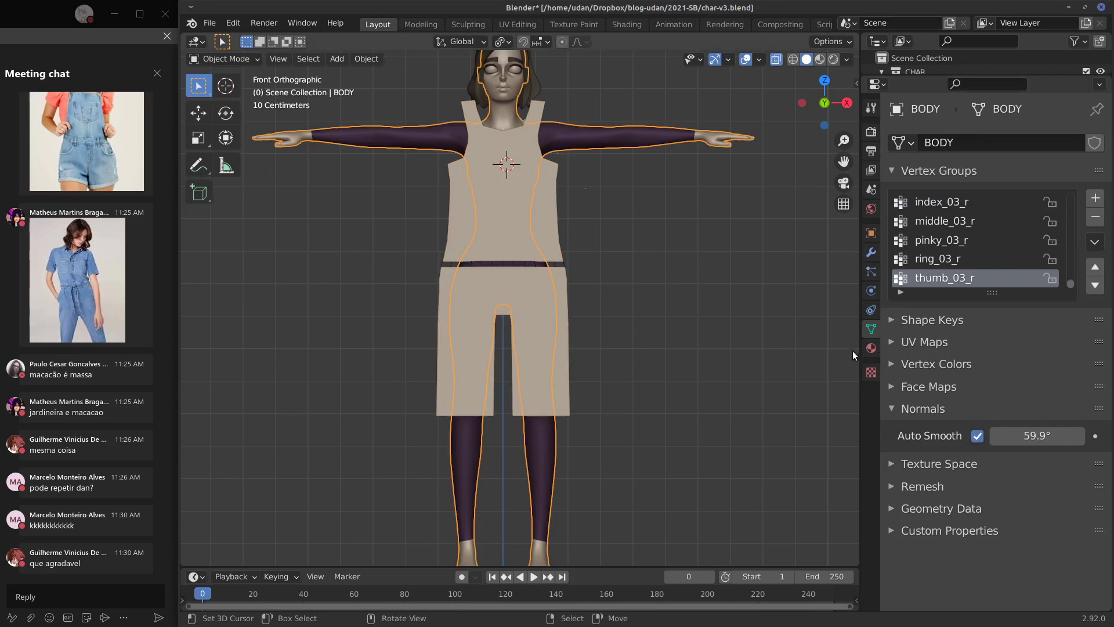
click(871, 271)
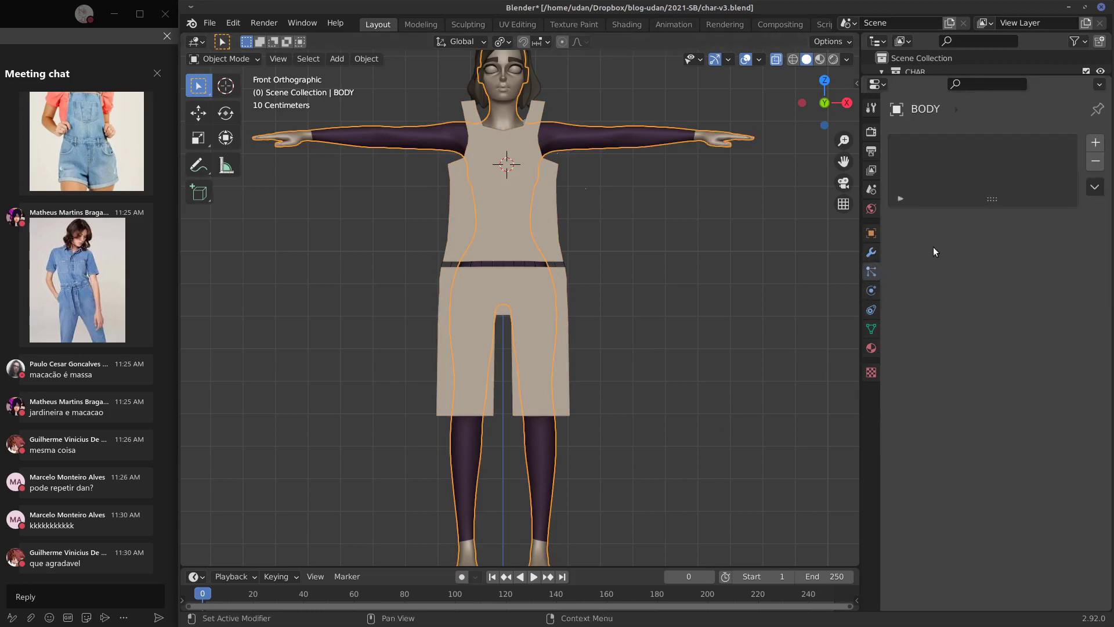
click(871, 309)
click(871, 290)
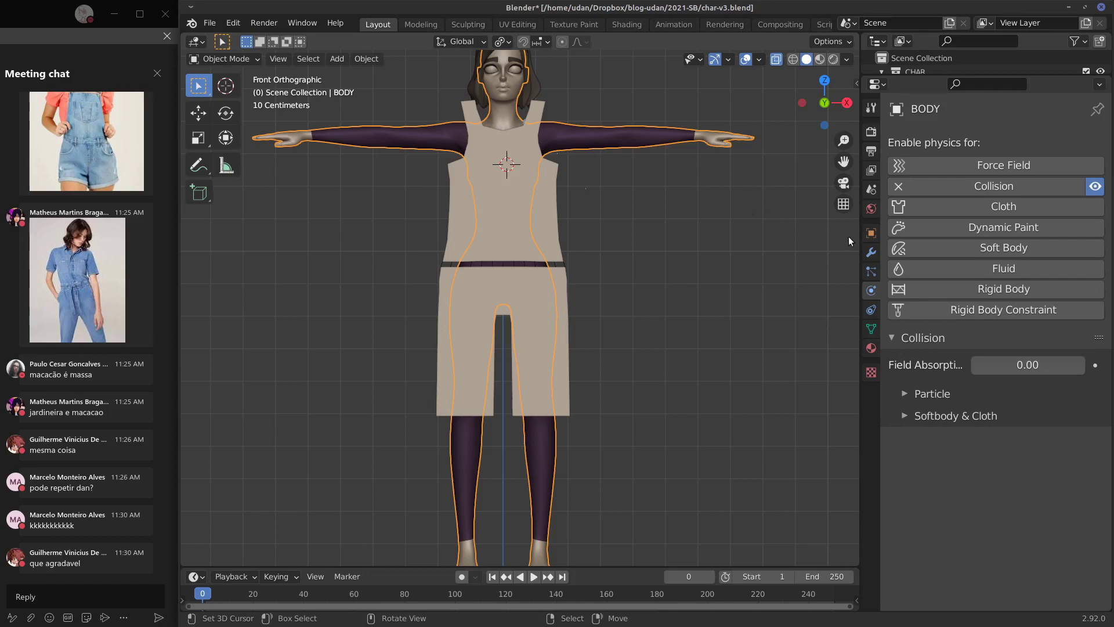
click(871, 252)
click(952, 145)
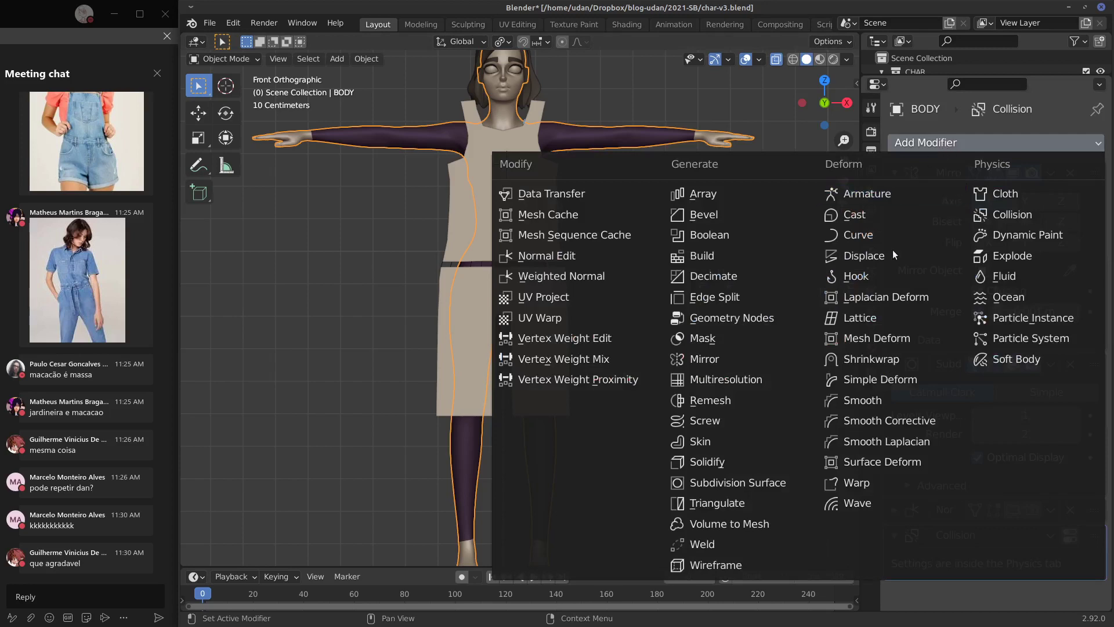
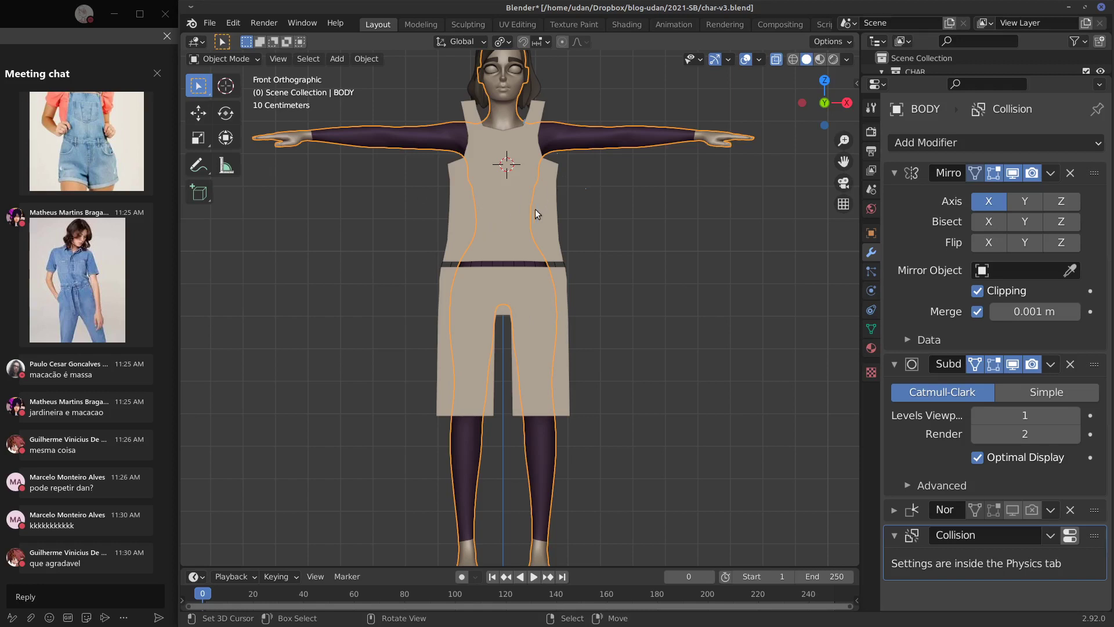
Step: Select the garment again and enter Edit Mode to work on the trouser legs
click(504, 196)
middle_drag(504, 199, 474, 213)
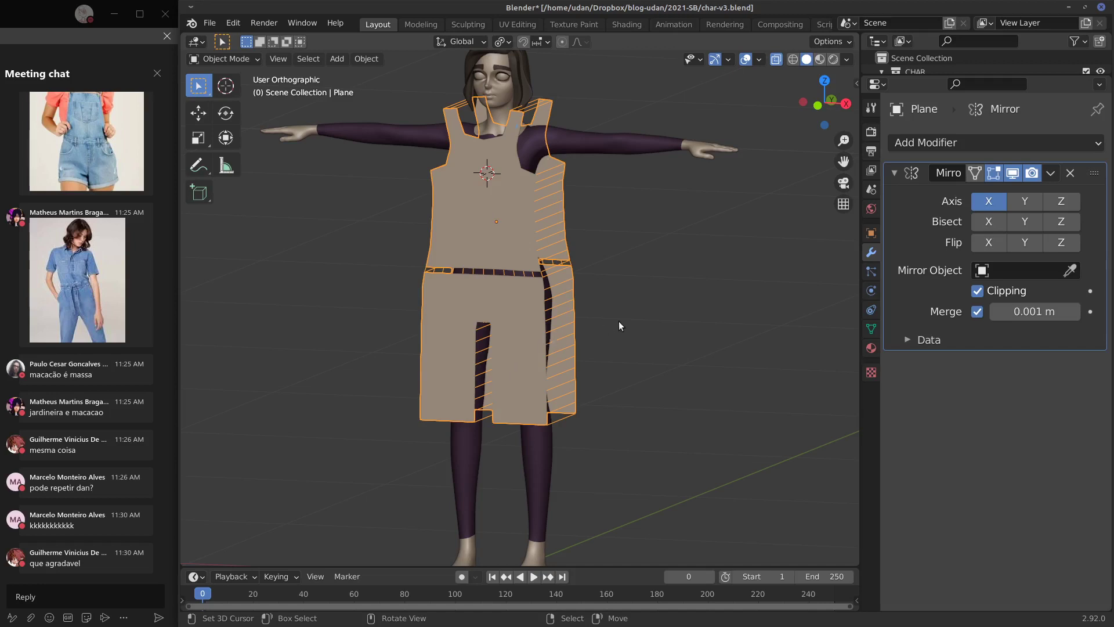
key(KP_1)
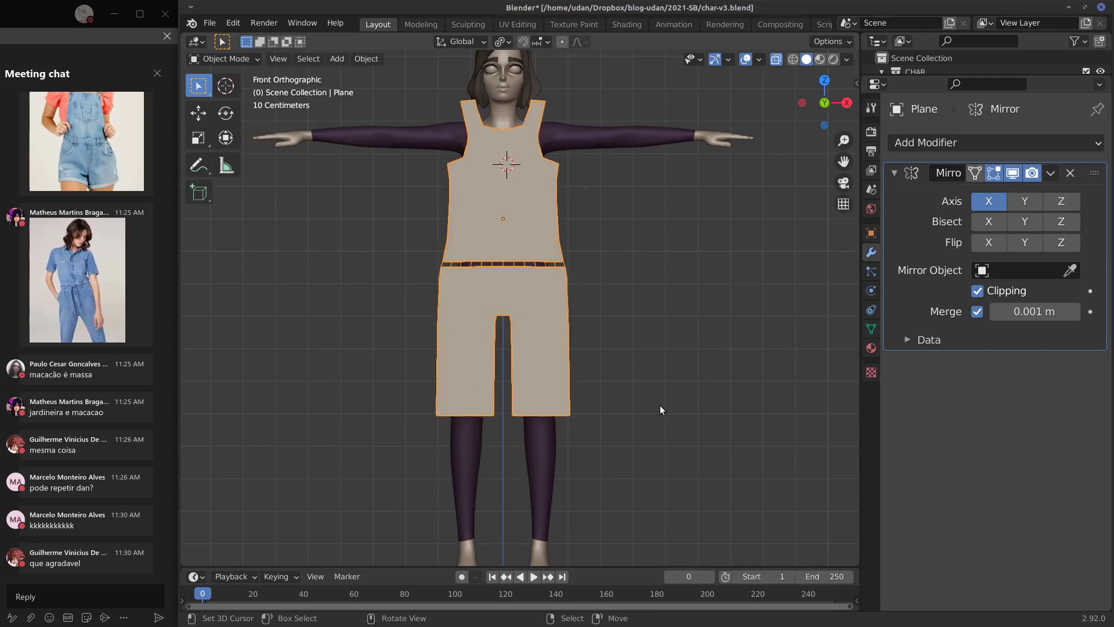
key(Tab)
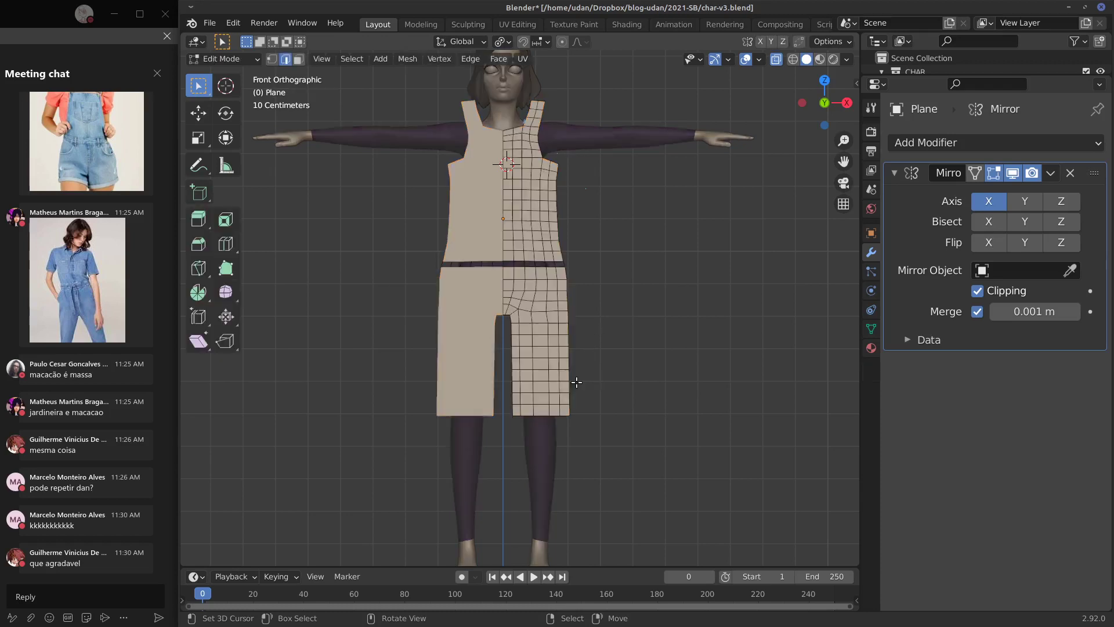
shift+middle_drag(602, 373, 577, 327)
scroll(578, 327, up, 3)
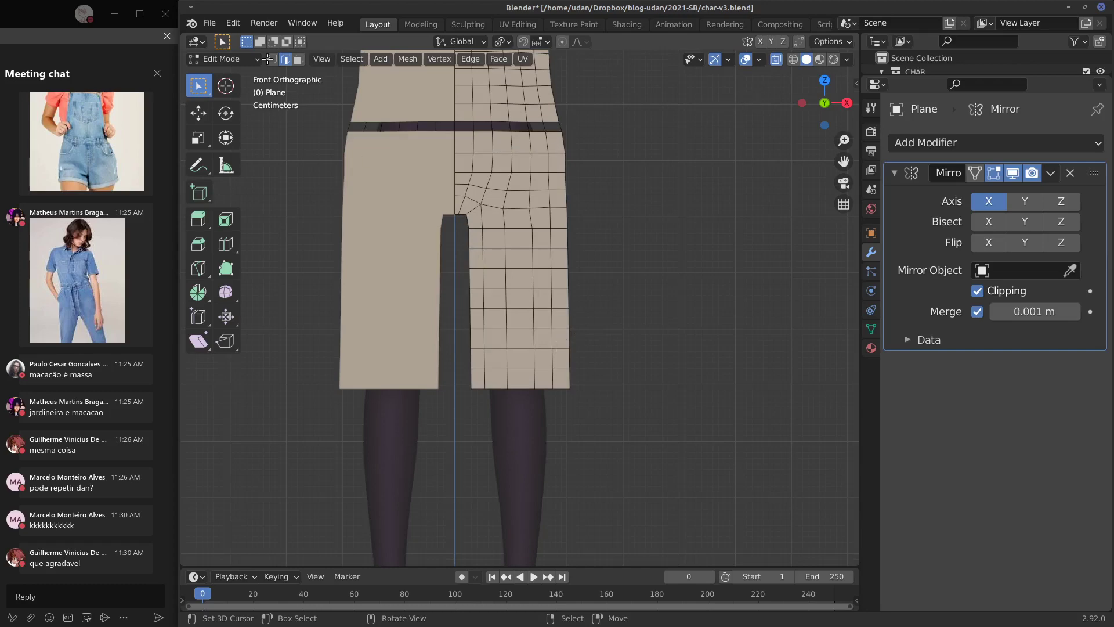
Step: Delete only the faces of the loop just above the hem on the front and back trouser legs, and return to Object Mode
click(299, 59)
alt+click(560, 362)
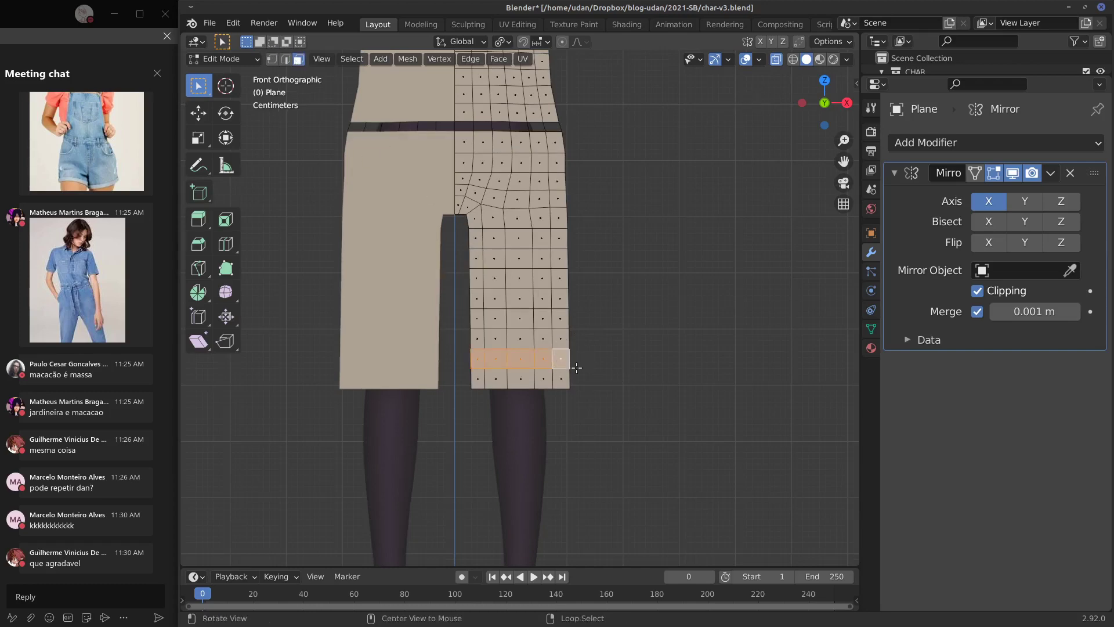
mouse_move(576, 368)
middle_down()
mouse_move(638, 367)
mouse_move(551, 366)
mouse_move(718, 381)
mouse_move(659, 367)
mouse_move(638, 376)
middle_up()
alt+shift+click(540, 368)
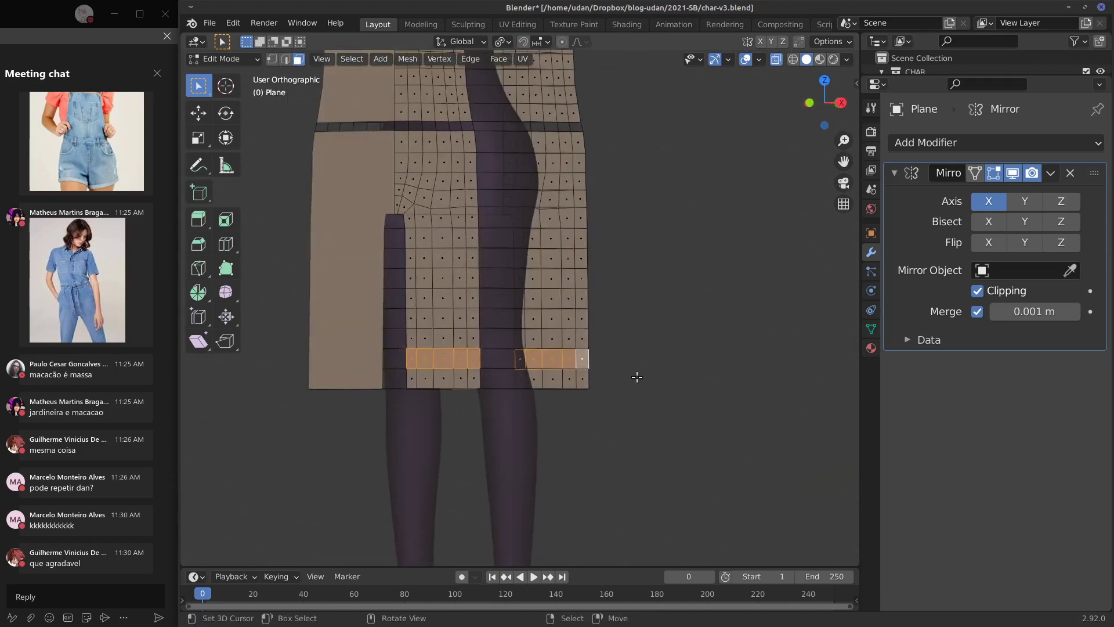
key(z)
middle_drag(756, 272, 774, 276)
click(871, 209)
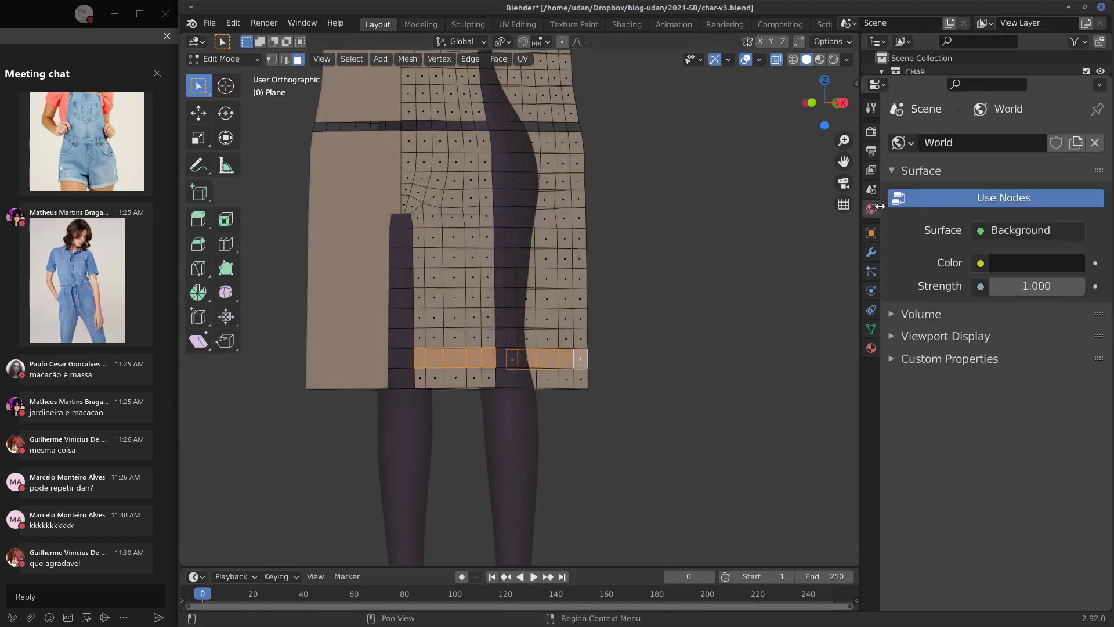
click(871, 189)
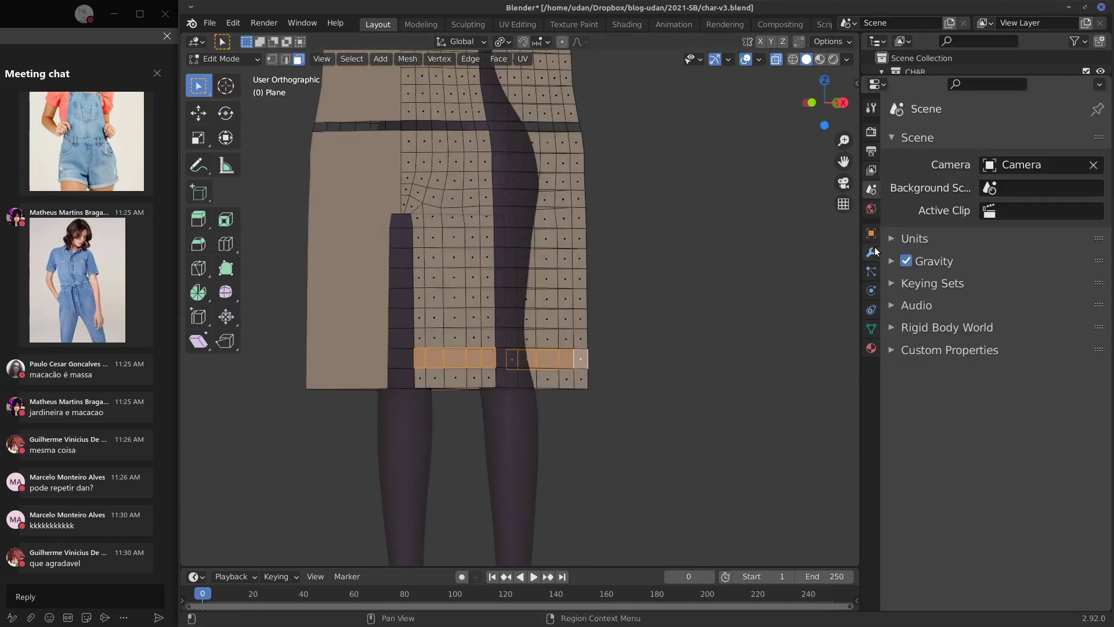
click(871, 329)
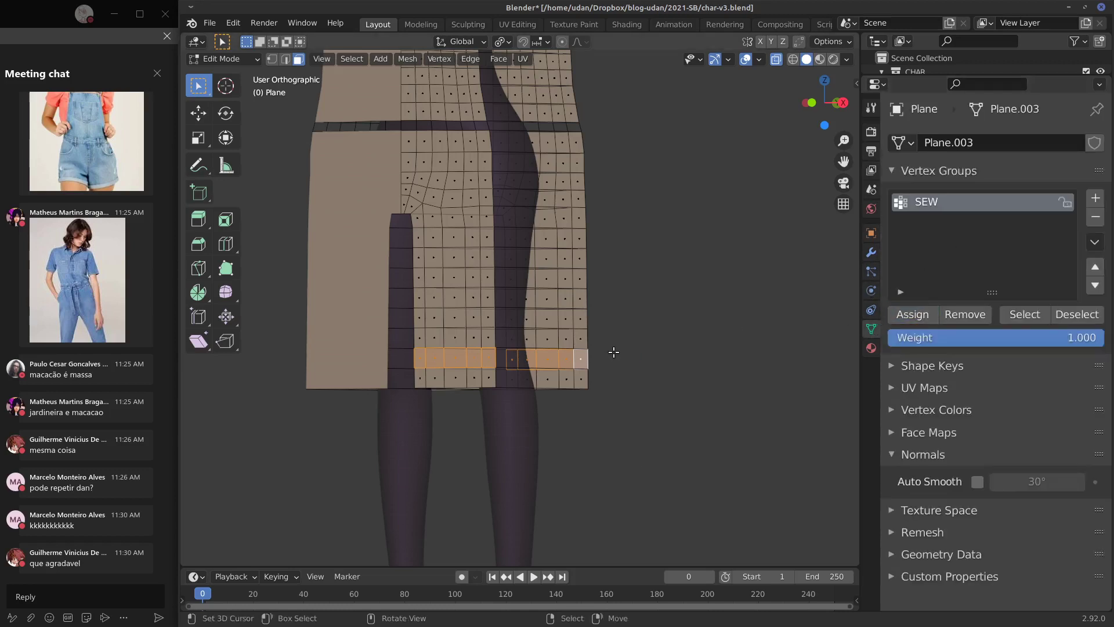
key(x)
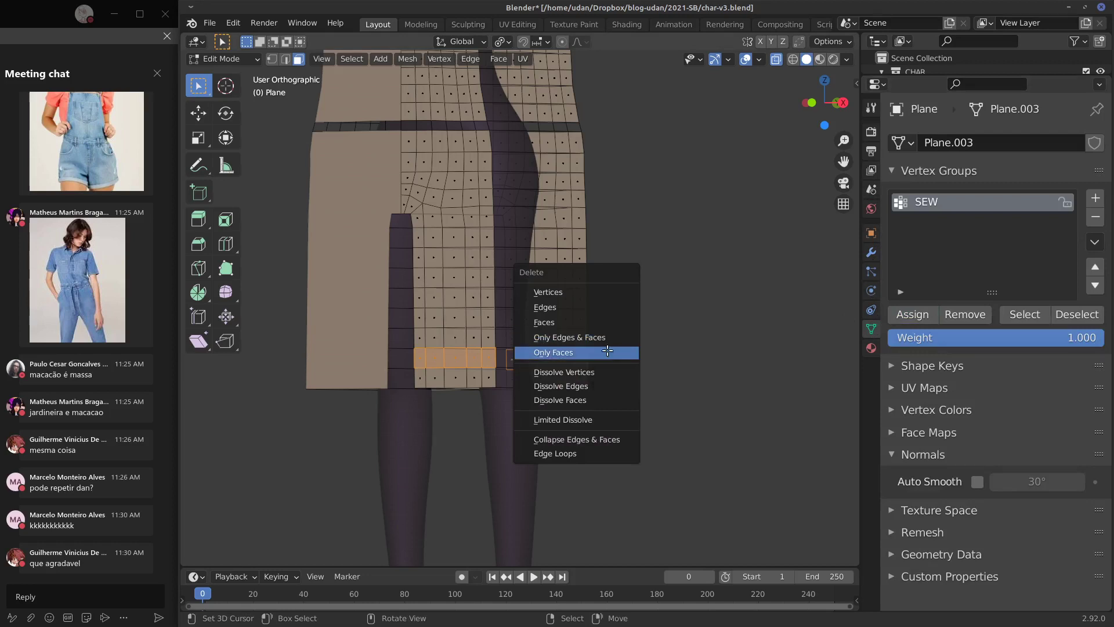
click(609, 353)
key(KP_1)
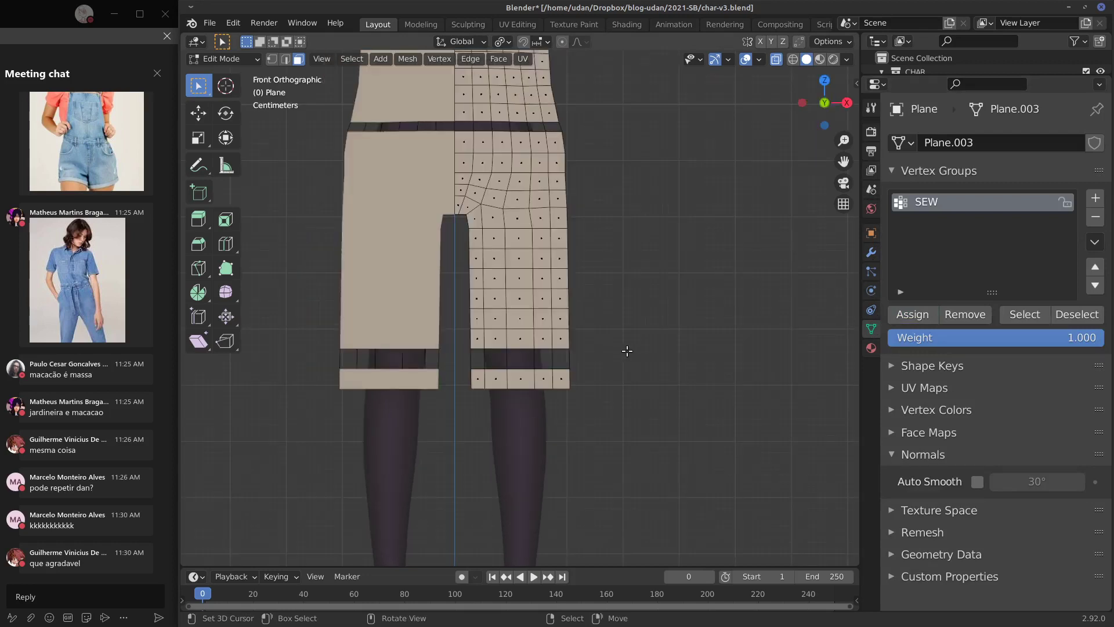
key(Tab)
Step: Sketch annotation marks beside the garment's shoulder strap and across its torso, and erase them
shift+scroll(691, 375, up, 8)
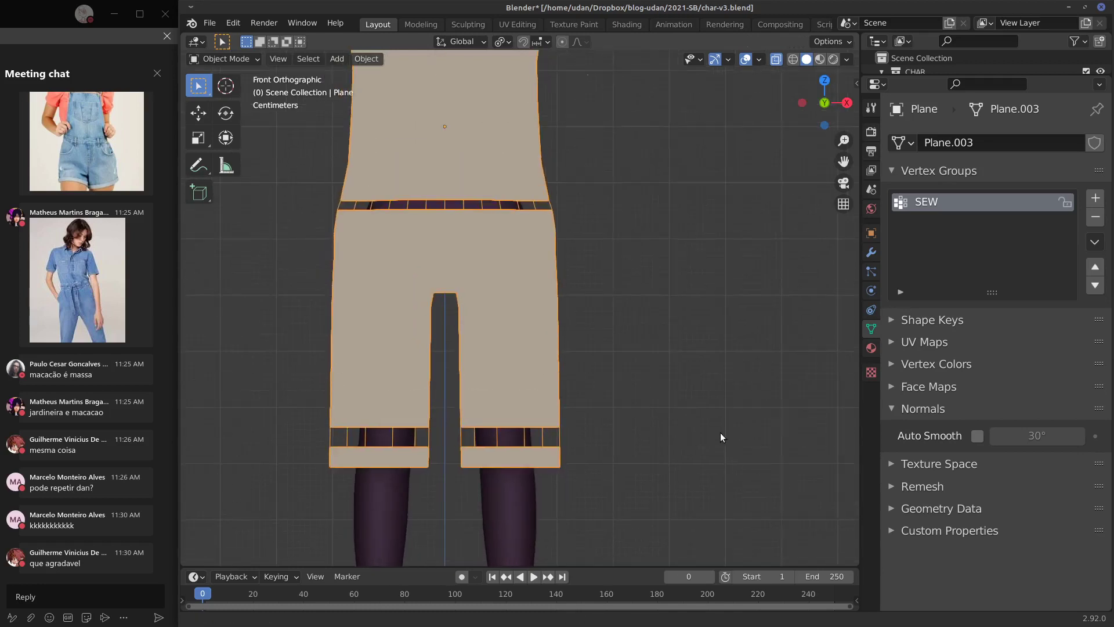
scroll(726, 382, down, 2)
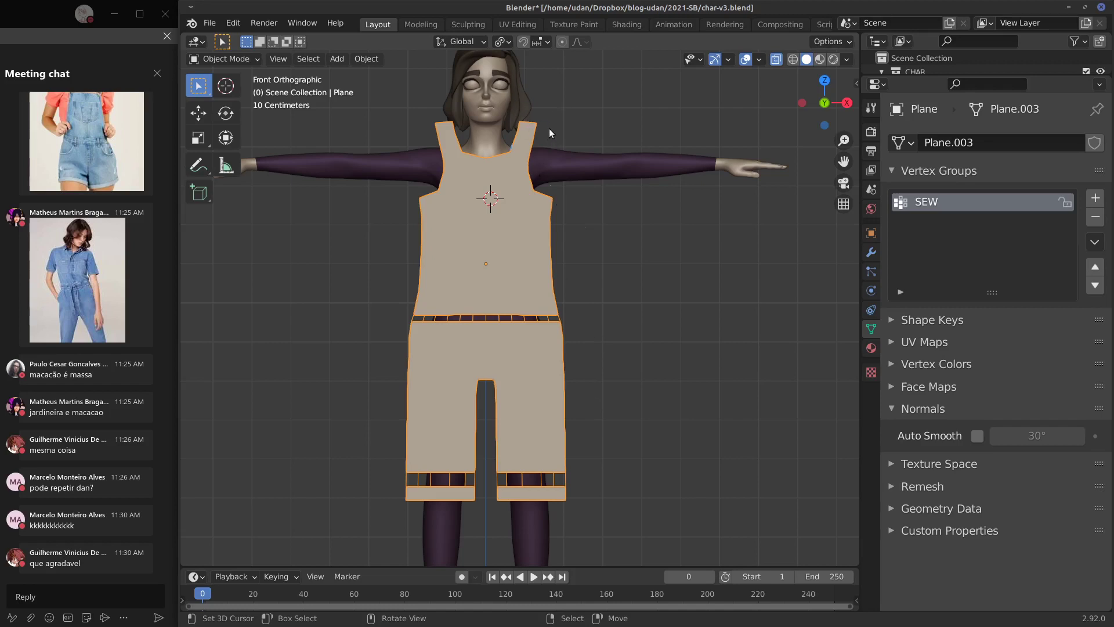
drag(548, 124, 580, 188)
mouse_move(549, 129)
ctrl+mouse_down()
mouse_move(569, 189)
mouse_move(555, 165)
ctrl+mouse_up()
mouse_move(464, 239)
mouse_down()
mouse_move(484, 283)
mouse_move(515, 283)
mouse_up()
ctrl+drag(509, 238, 486, 236)
Step: Sketch explanatory annotation strokes beside the garment in an angled view and erase them
shift+middle_drag(667, 332, 621, 340)
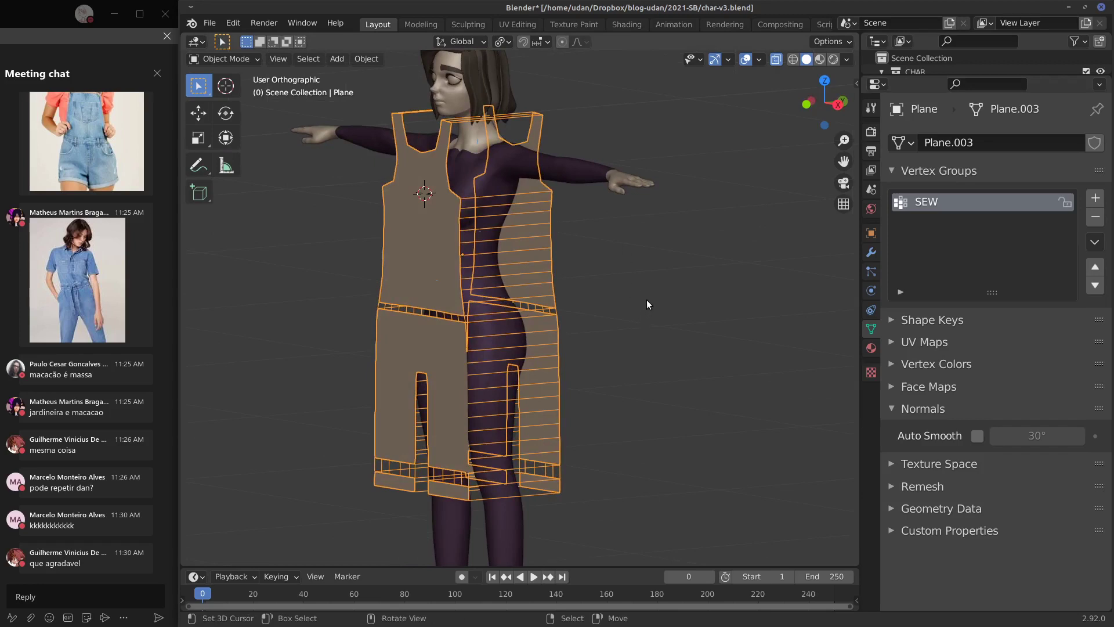
drag(647, 290, 656, 399)
drag(679, 295, 686, 384)
drag(716, 289, 724, 383)
drag(647, 289, 601, 278)
mouse_move(697, 294)
mouse_down()
mouse_move(745, 265)
mouse_move(749, 390)
mouse_move(673, 383)
mouse_up()
mouse_move(612, 278)
ctrl+mouse_down()
mouse_move(725, 348)
mouse_move(744, 299)
ctrl+mouse_up()
Step: Enable Cloth physics on the garment and set its Quality Steps to 8
key(KP_1)
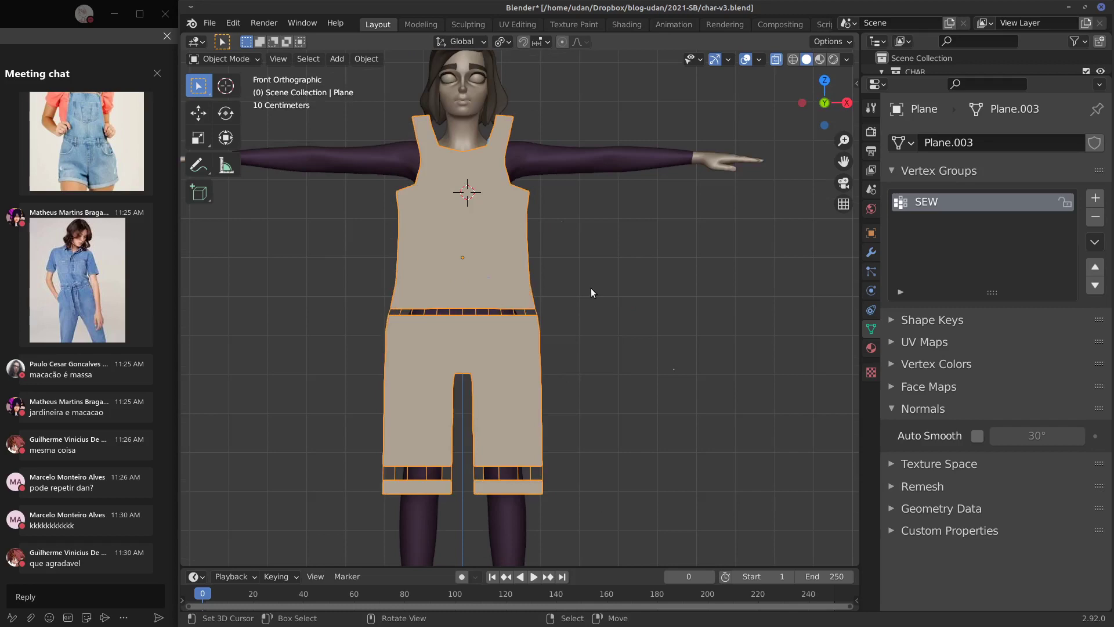
shift+middle_drag(695, 365, 713, 336)
click(871, 290)
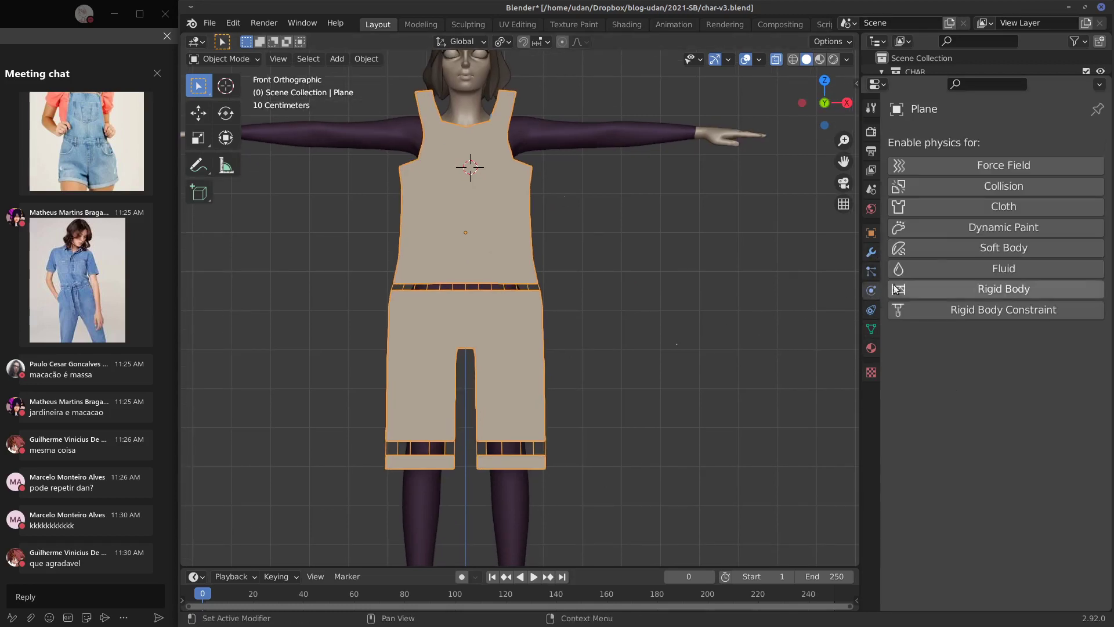
click(983, 203)
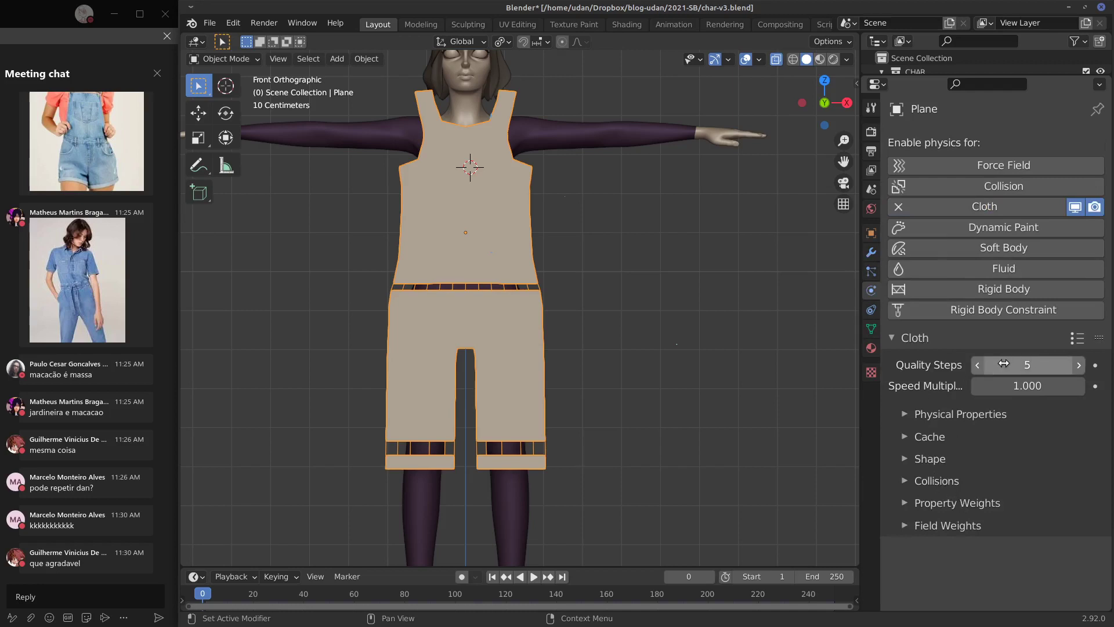
click(1022, 365)
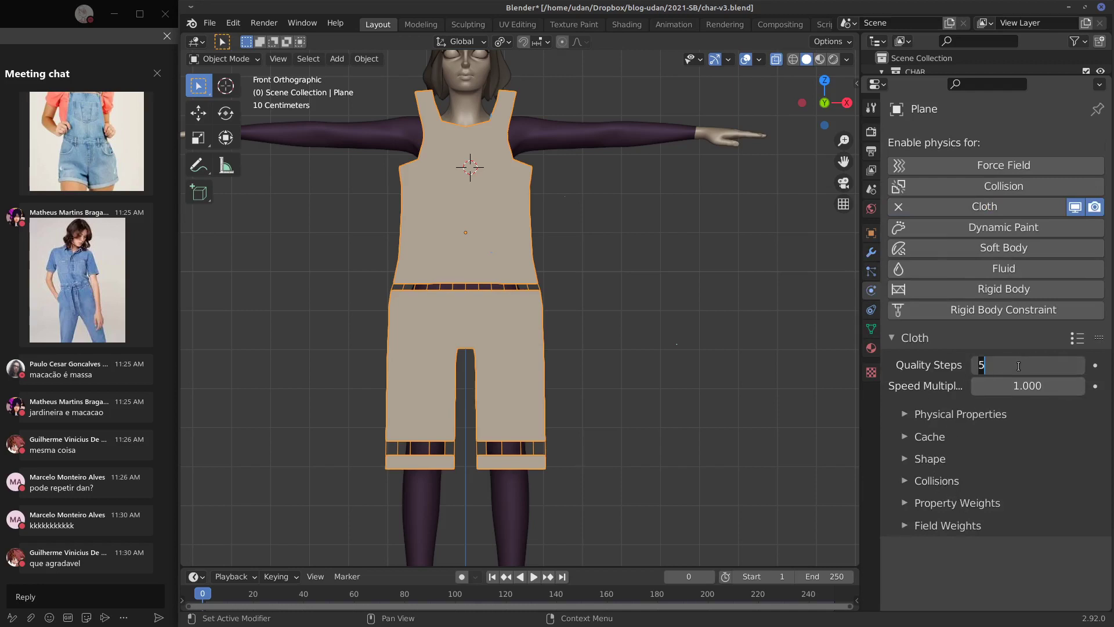
text(8)
key(Return)
Step: Turn on Sewing in the garment's Cloth shape settings
click(897, 338)
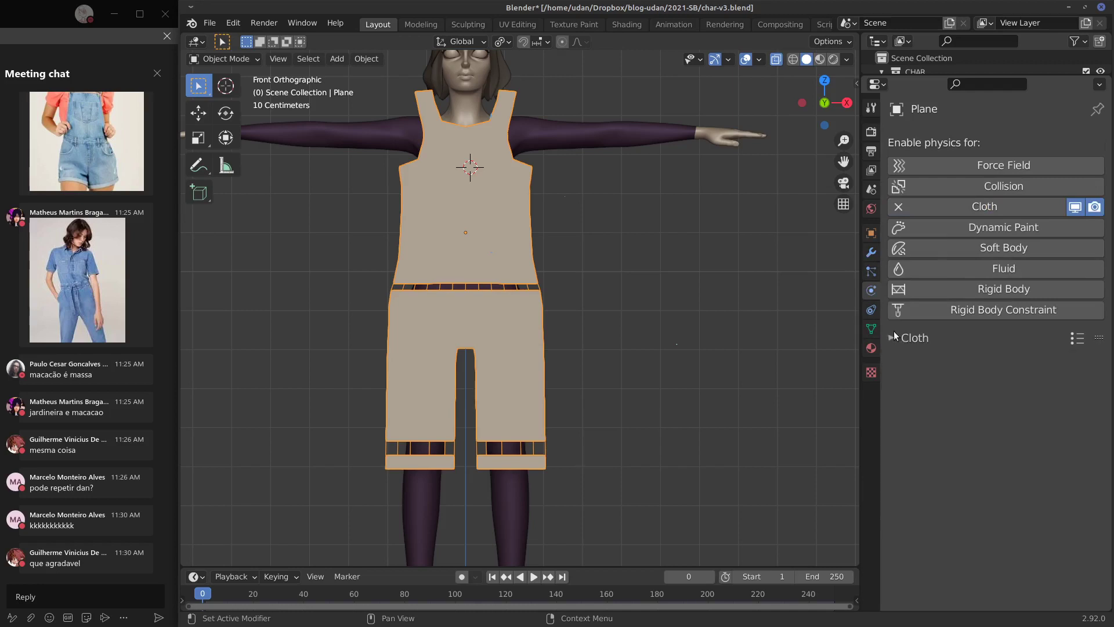
click(896, 338)
click(903, 458)
scroll(903, 458, down, 2)
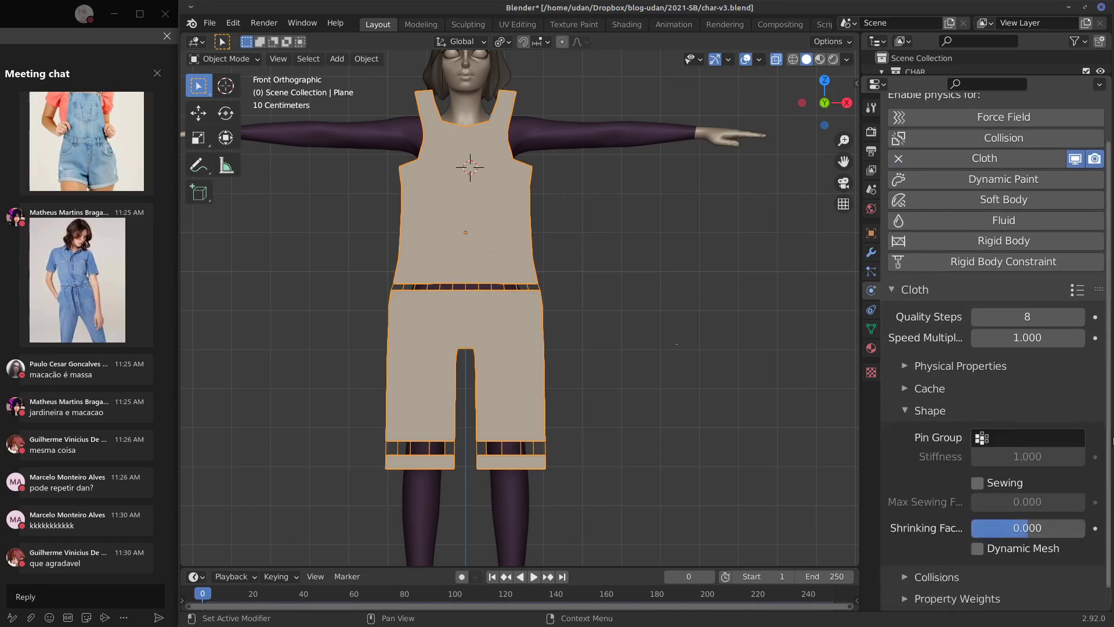
scroll(1081, 520, down, 1)
click(993, 462)
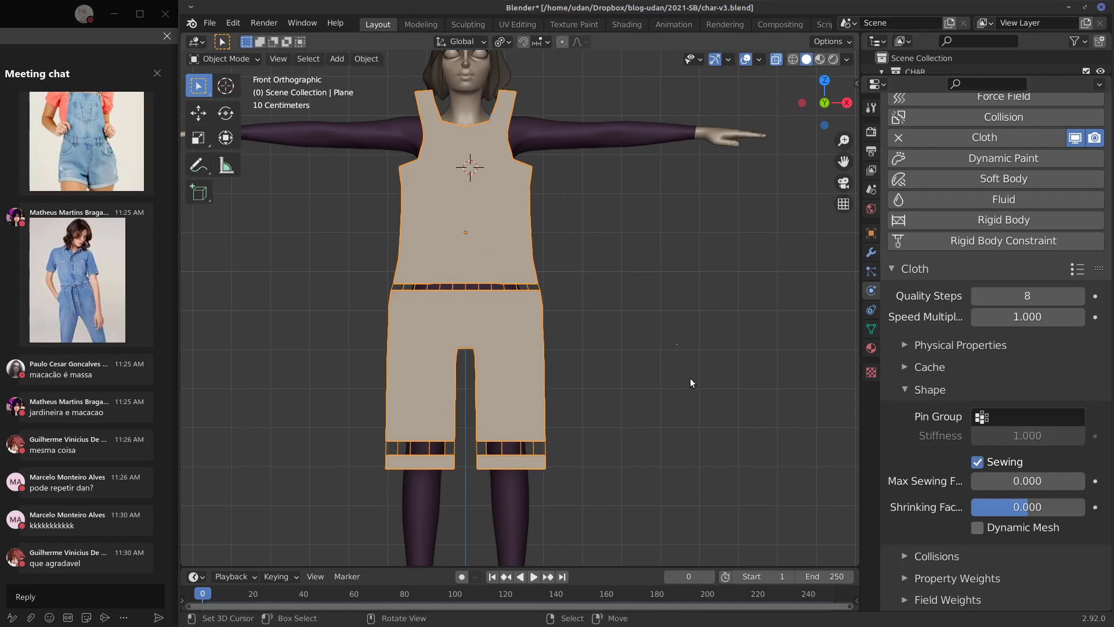
Step: Play the cloth simulation, check the draping from an angled view, and cancel playback
key(space)
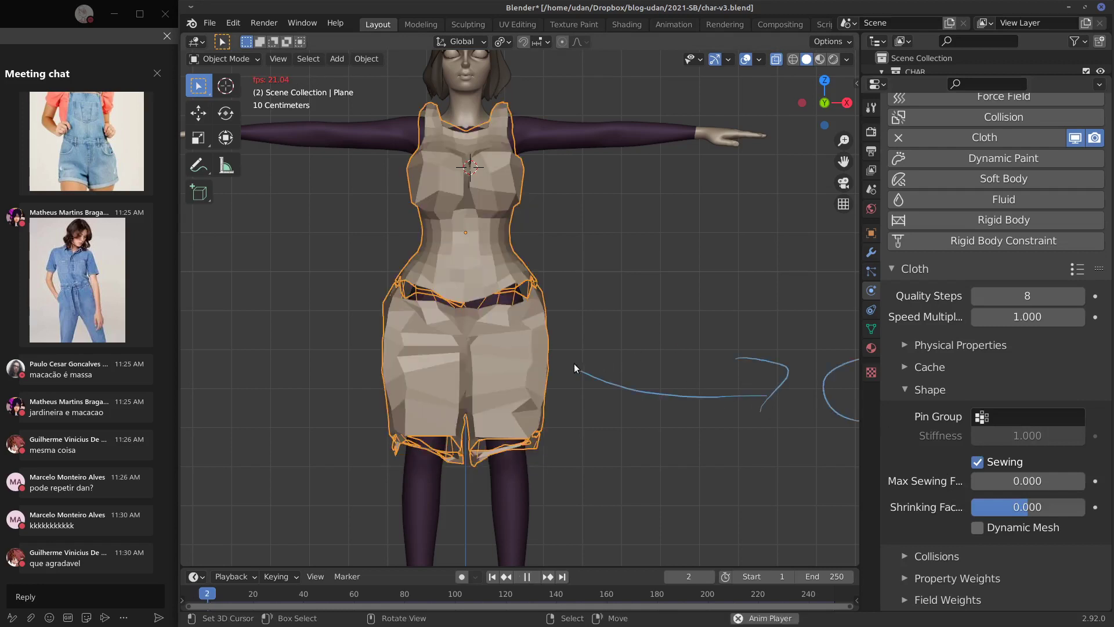
mouse_move(565, 359)
middle_down()
mouse_move(612, 292)
mouse_move(582, 296)
middle_up()
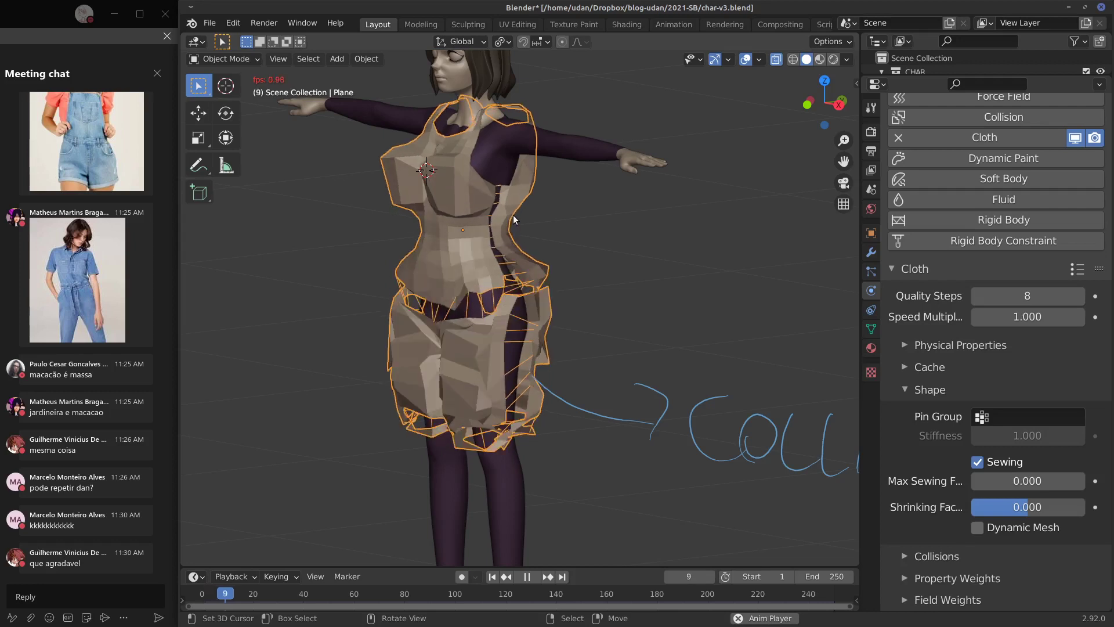
key(Escape)
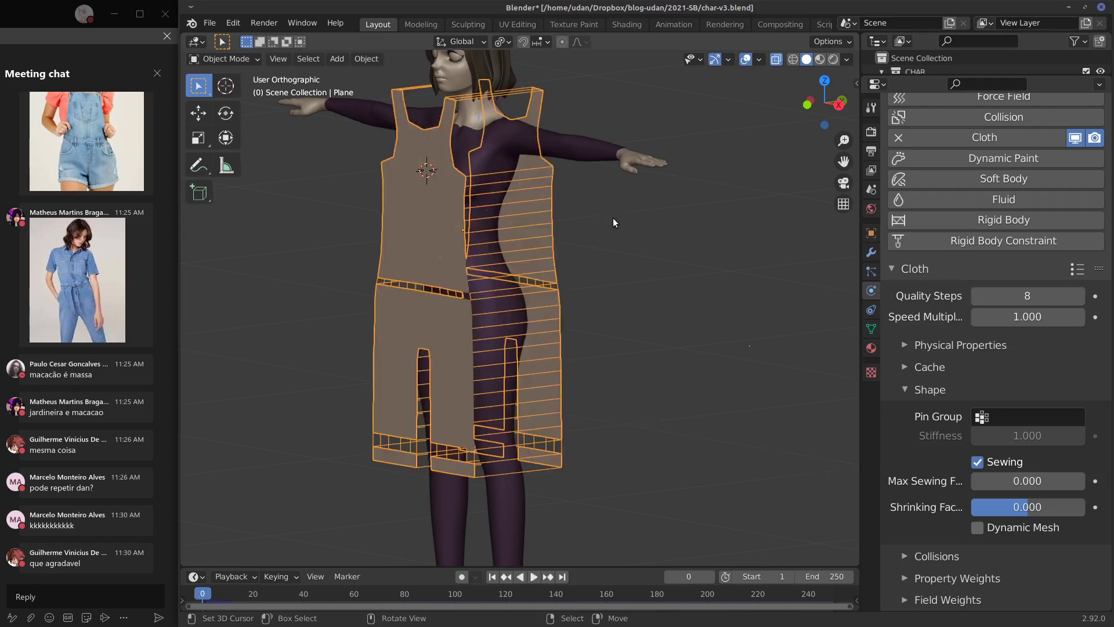
Step: Select the character's body and replay the cloth simulation from the side to examine the gap between fabric and body
click(493, 507)
middle_drag(757, 387, 552, 392)
key(KP_1)
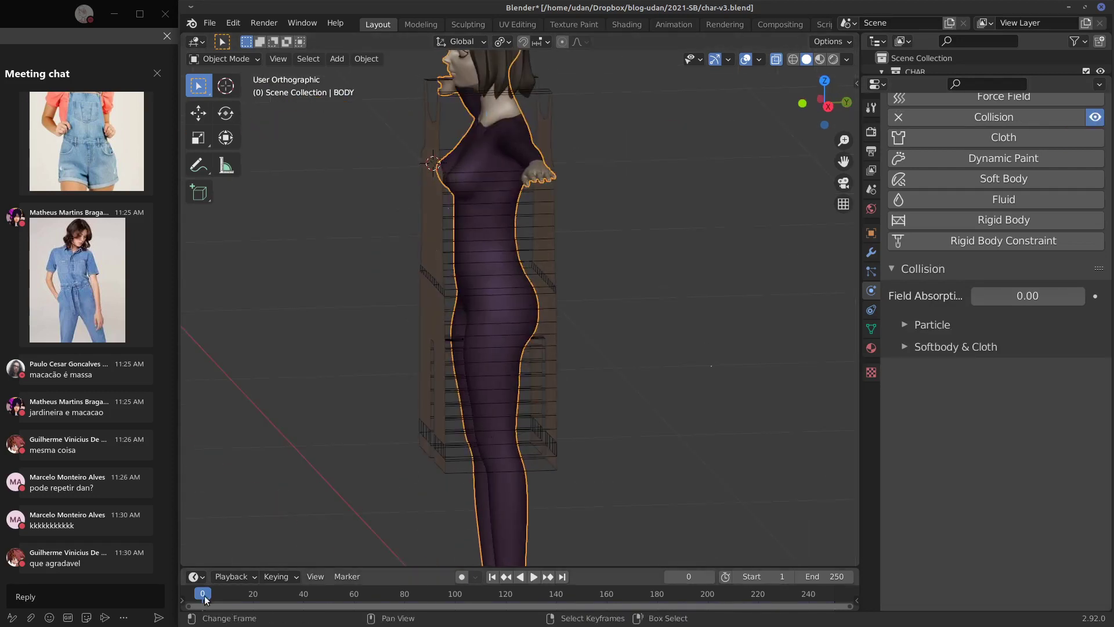
key(space)
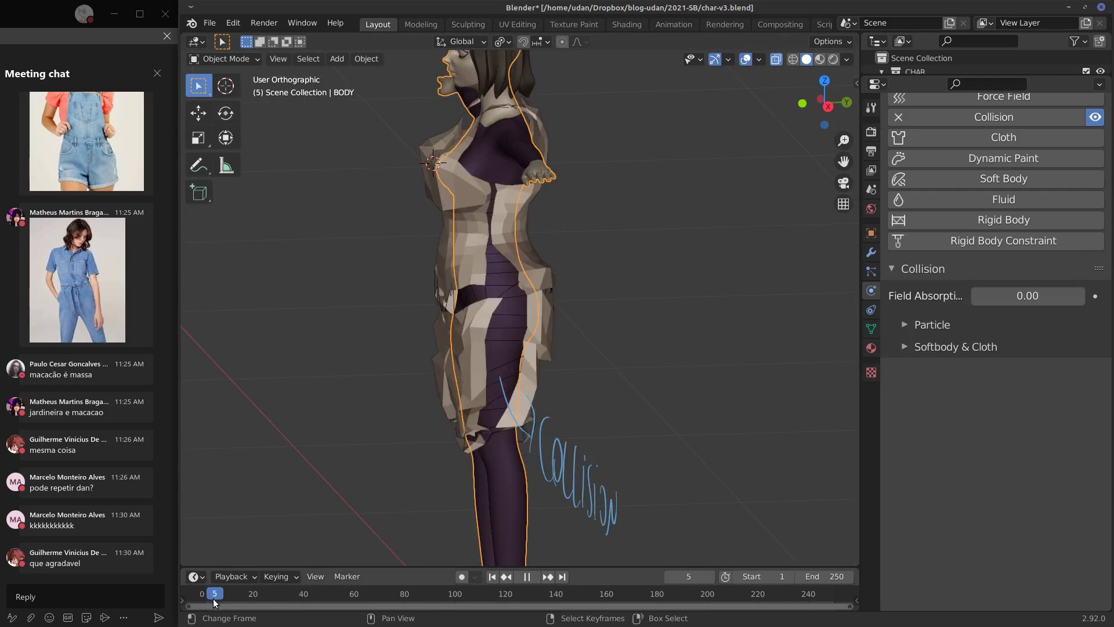
click(208, 599)
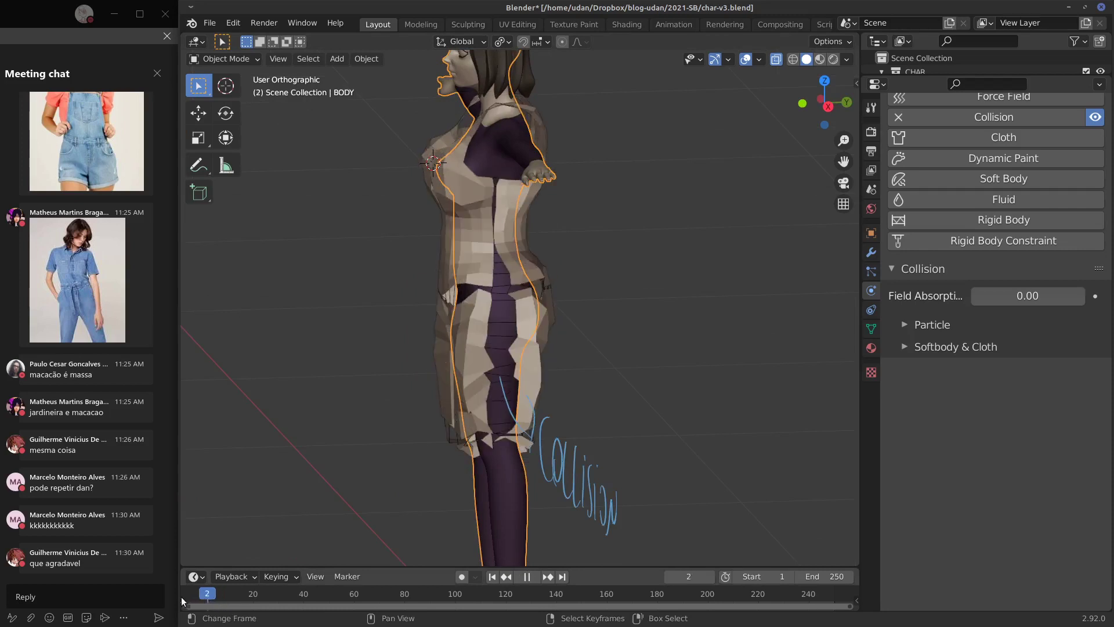
key(Escape)
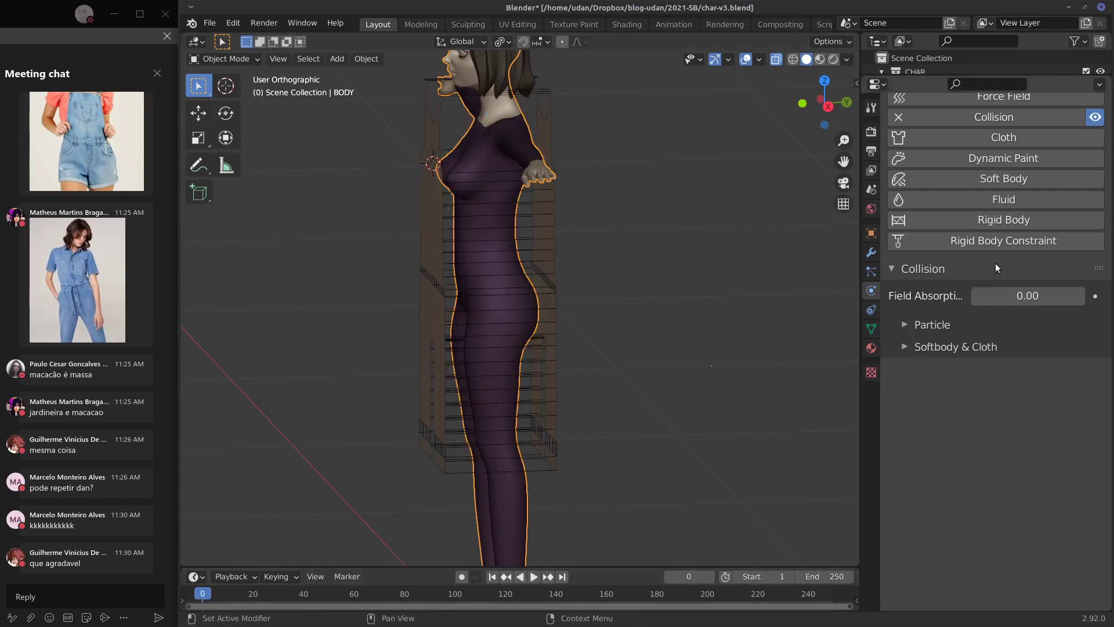
Step: Set the body's inner collision thickness for soft bodies and cloth to 0.1
click(928, 347)
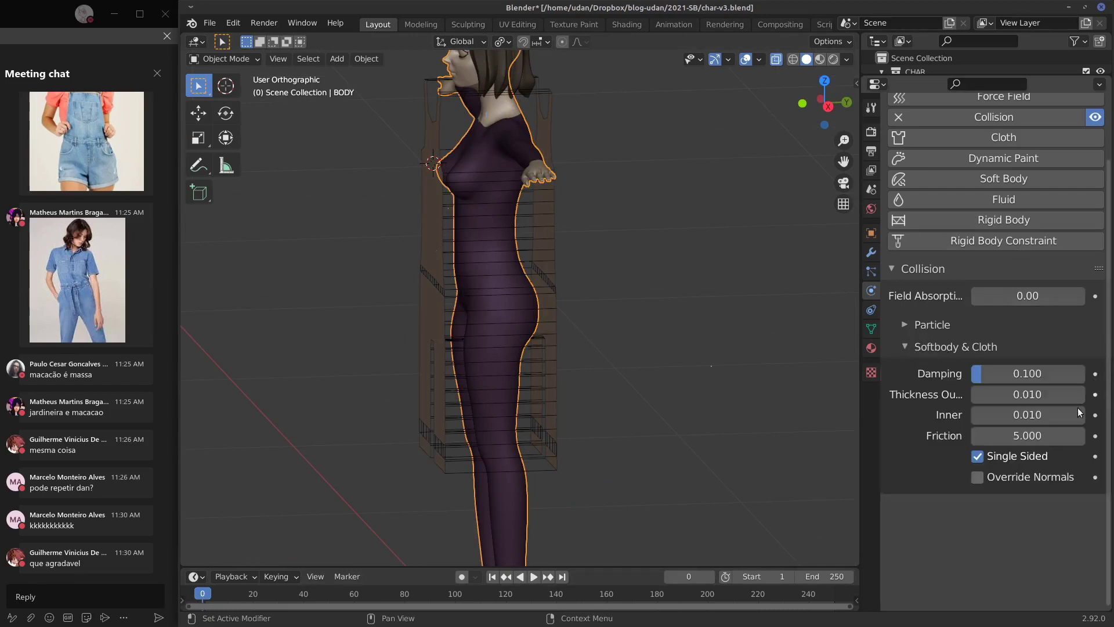
click(1043, 415)
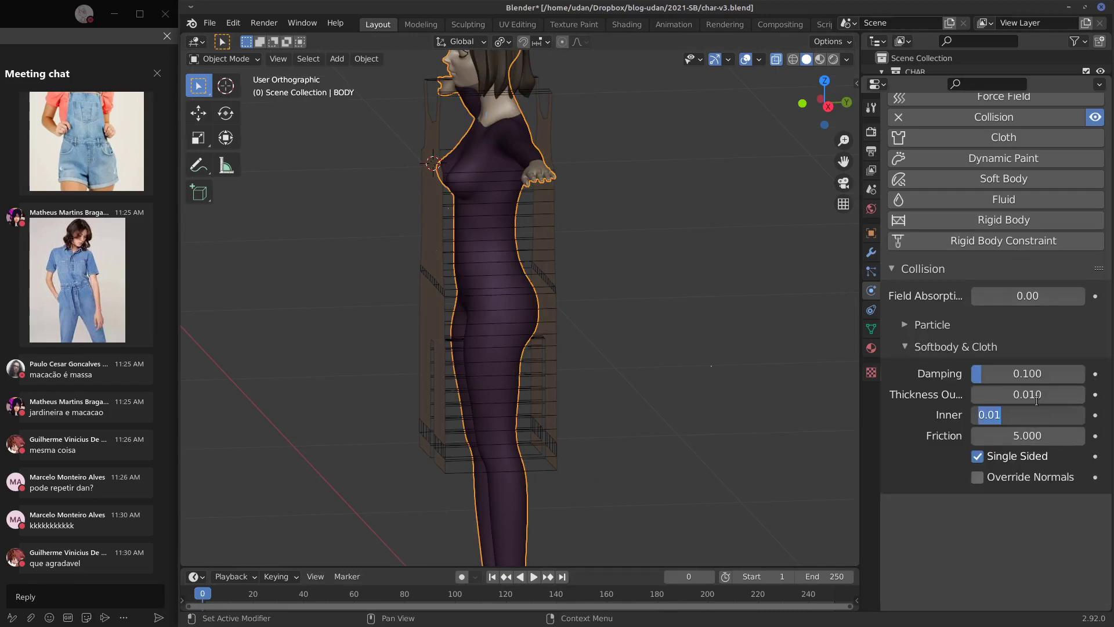
click(1045, 418)
key(BackSpace)
text(1)
key(Return)
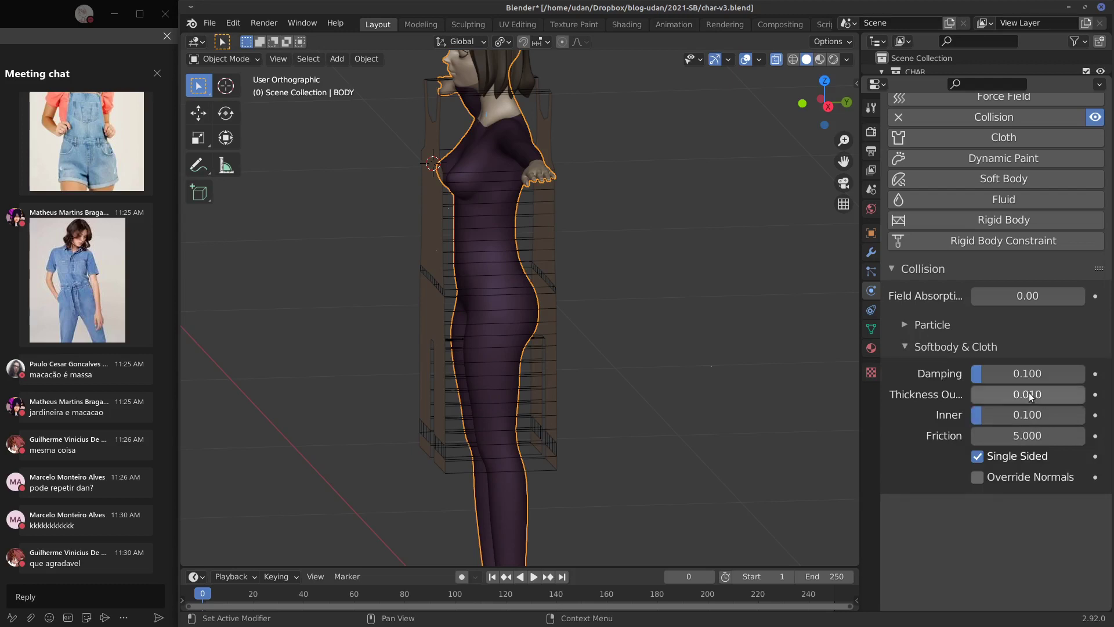
Step: Set the body's outer collision thickness to 0.1 and test it by playing the cloth simulation
click(1045, 397)
click(1044, 399)
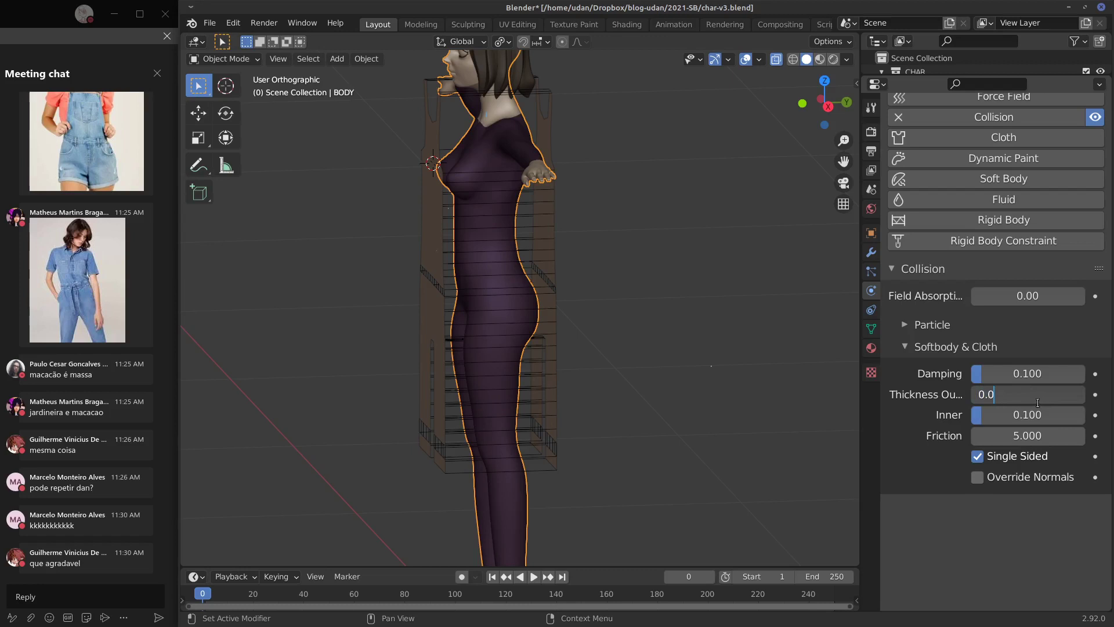
key(BackSpace)
text(1)
key(Return)
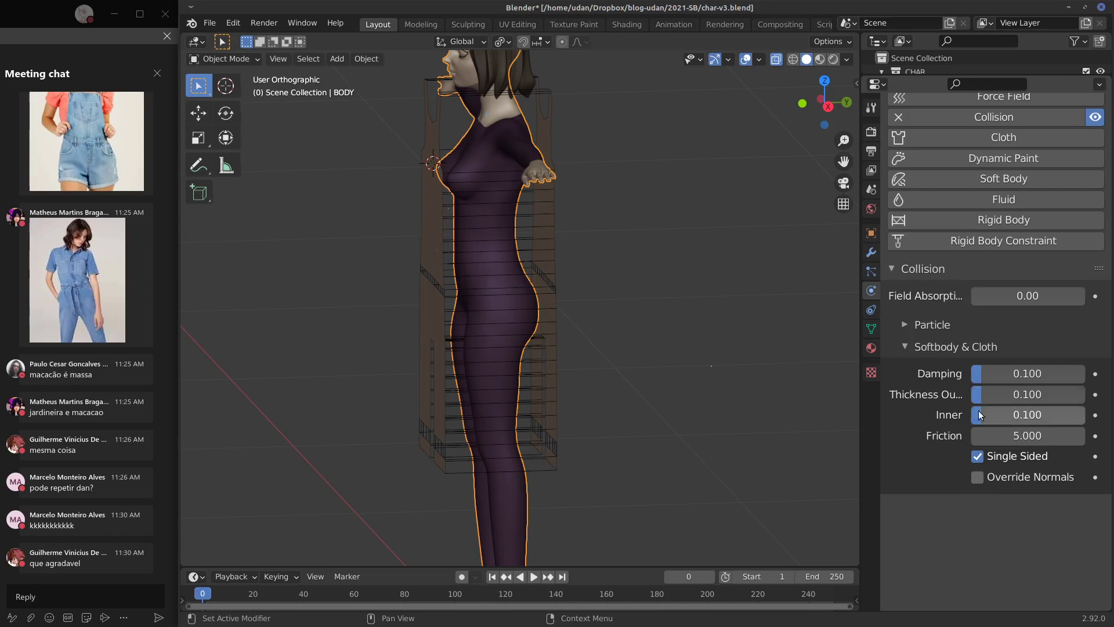
key(space)
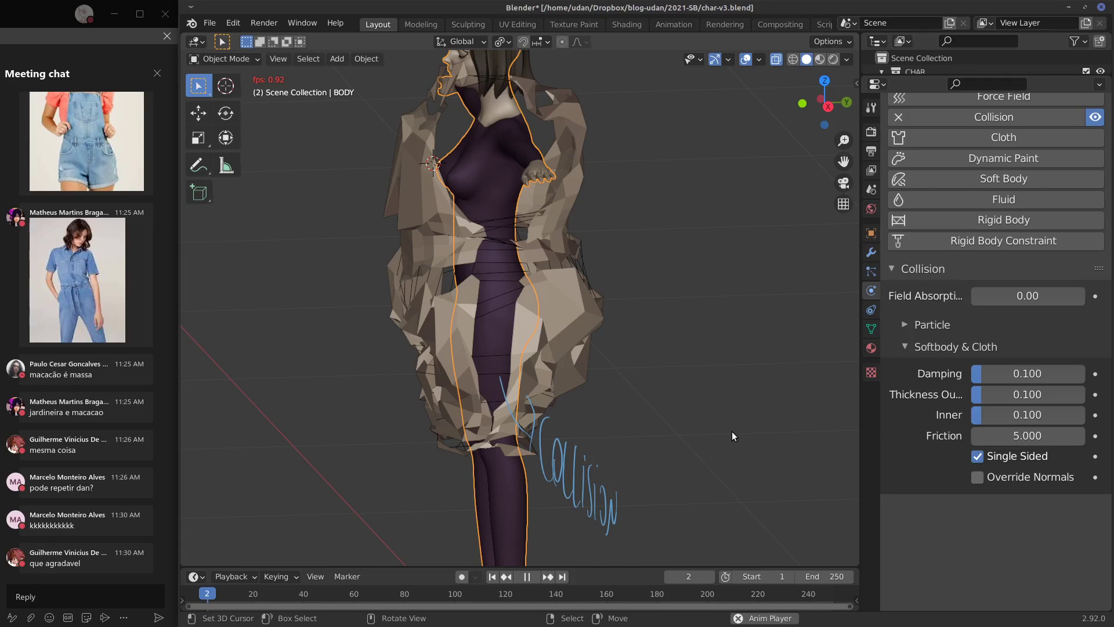
key(Escape)
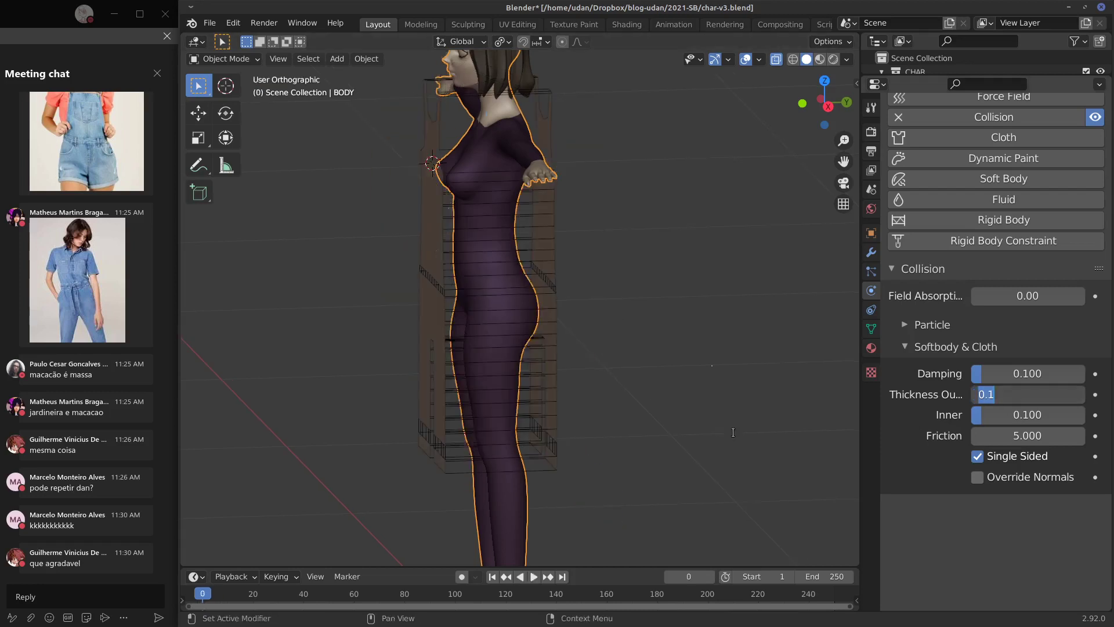
Step: Set the body's outer collision thickness to 0.01 and then reduce it to 0.001
text(0.01)
key(Return)
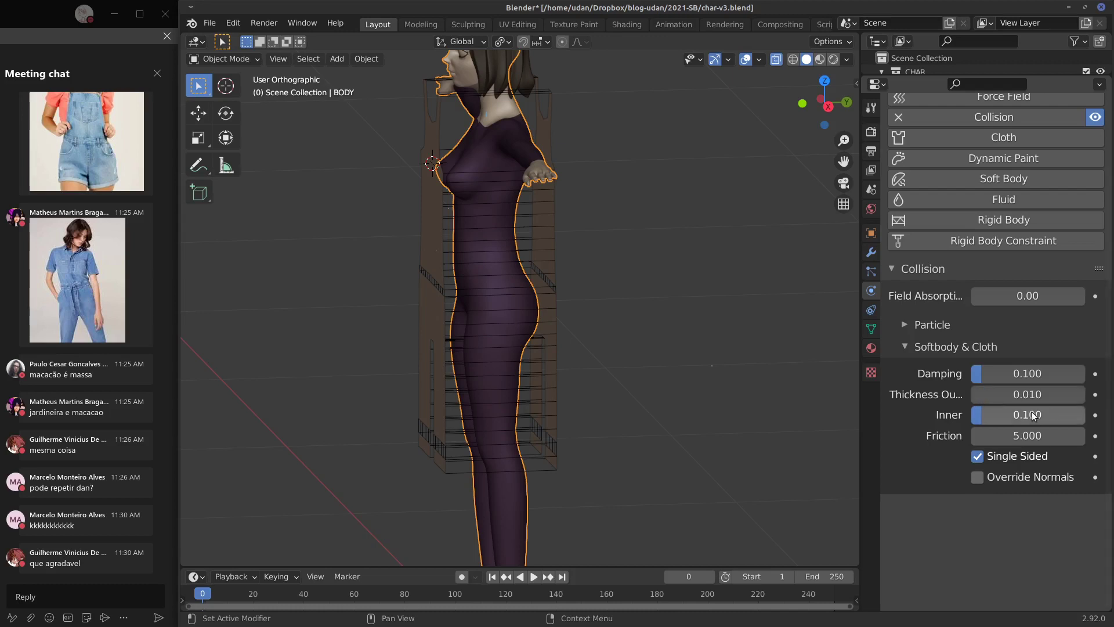
click(1033, 414)
double_click(1057, 396)
click(1057, 395)
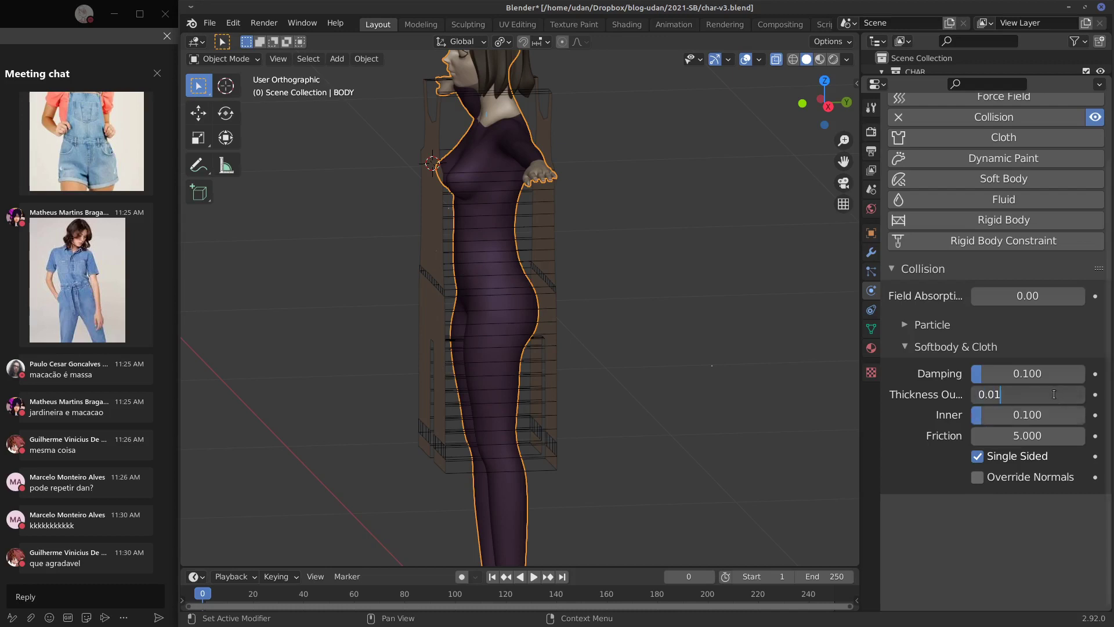
text(01)
key(Return)
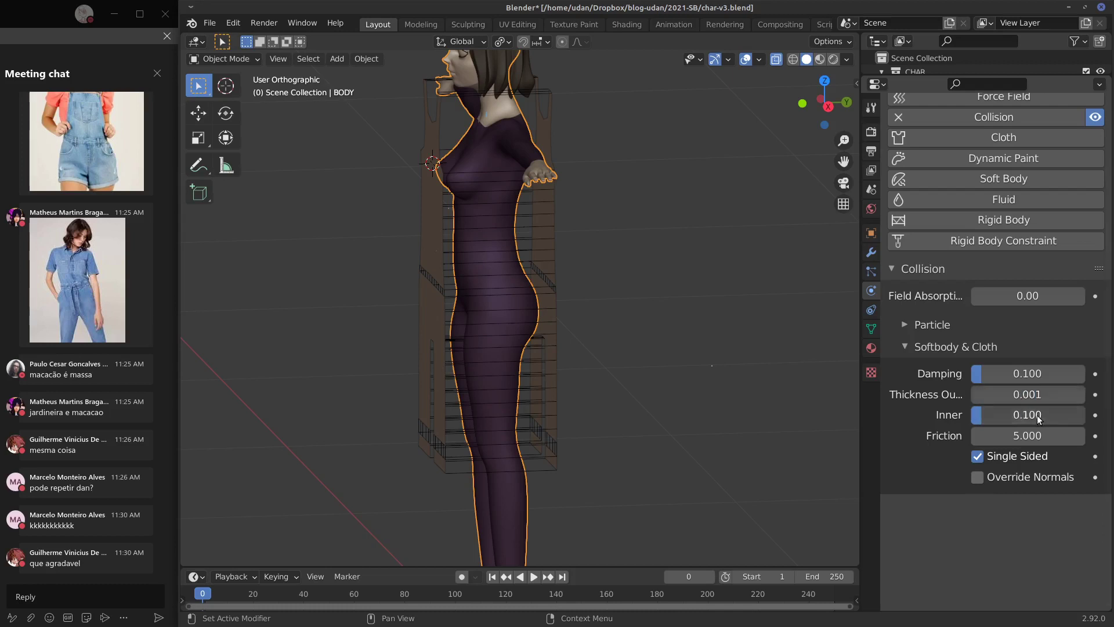
Step: Set the body's inner collision thickness to 0.001
click(1053, 414)
click(1048, 415)
key(BackSpace)
text(001)
key(Return)
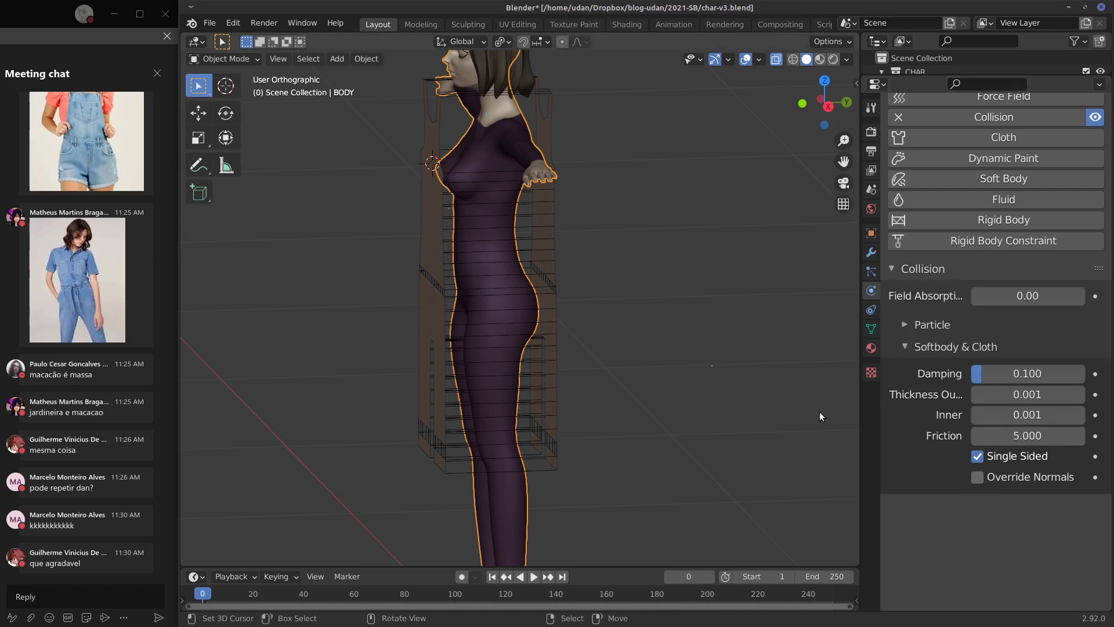
Step: Test the cloth simulation by playing it, then compare the garment's and the body's object transform values
key(space)
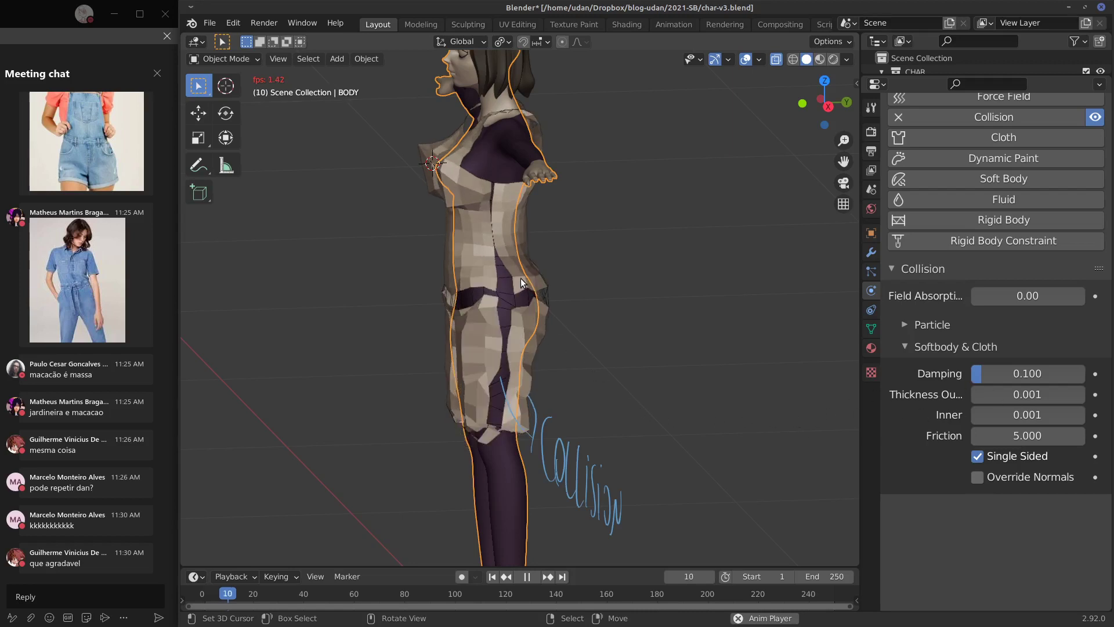
key(Escape)
click(548, 268)
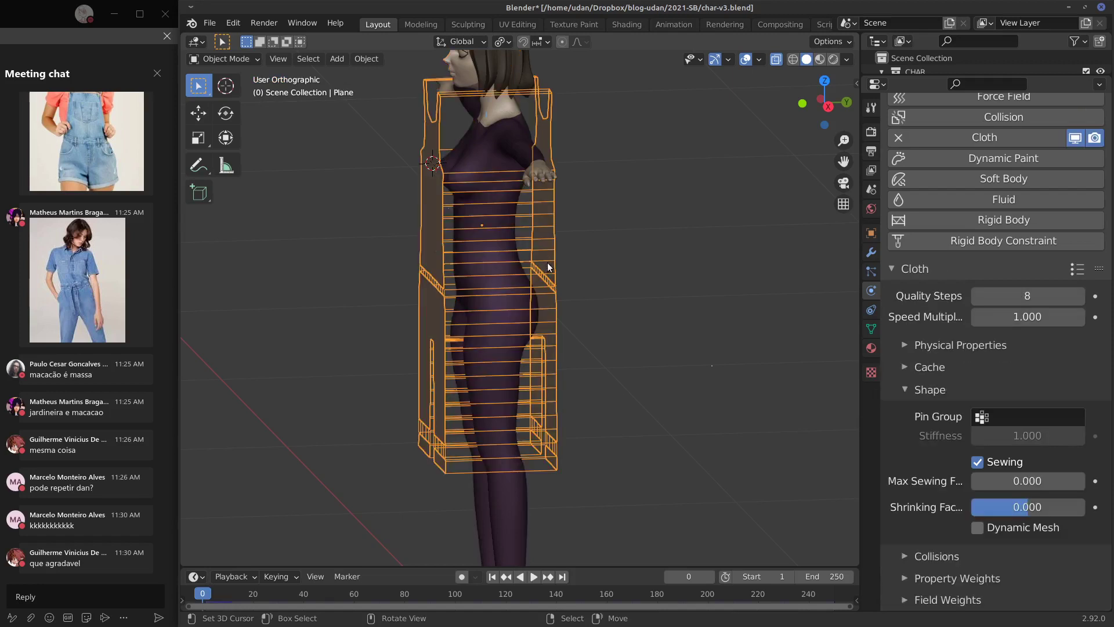
click(871, 232)
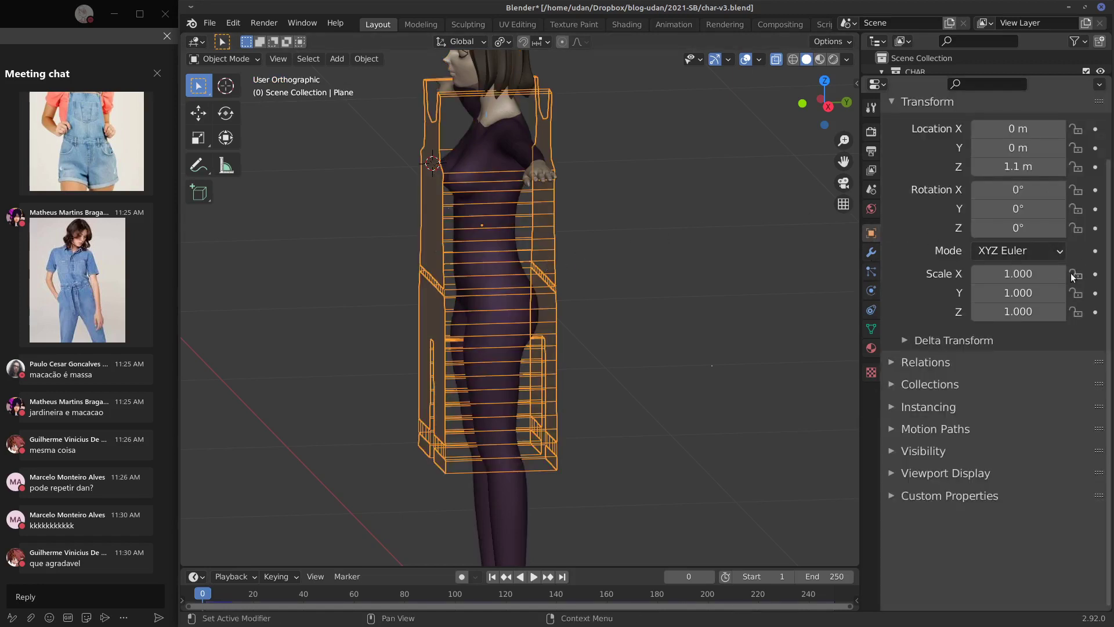
click(501, 517)
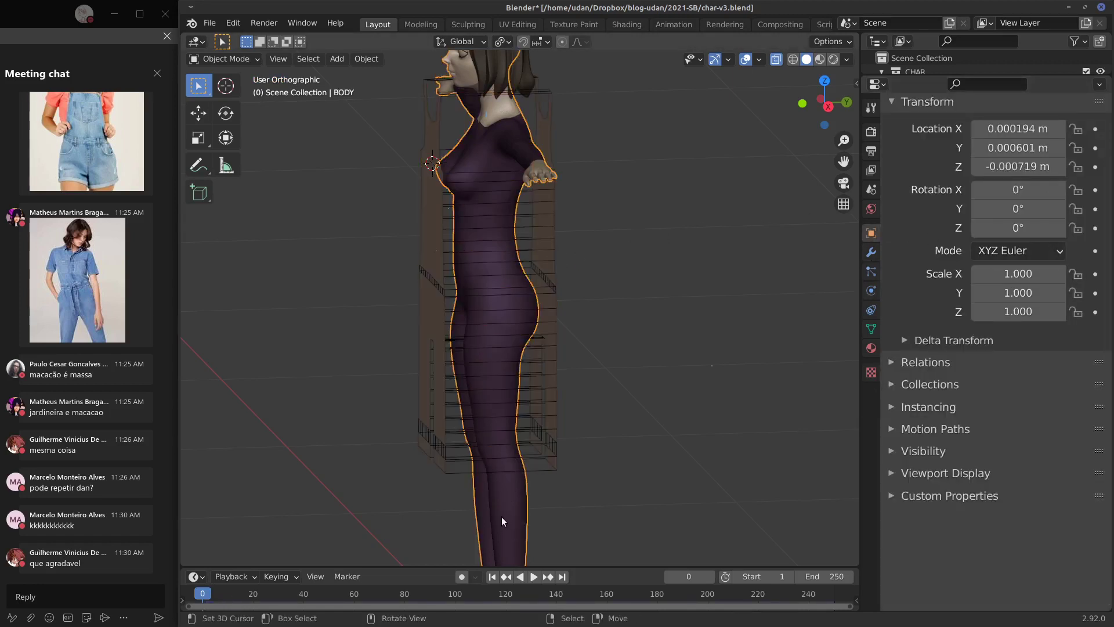
click(553, 334)
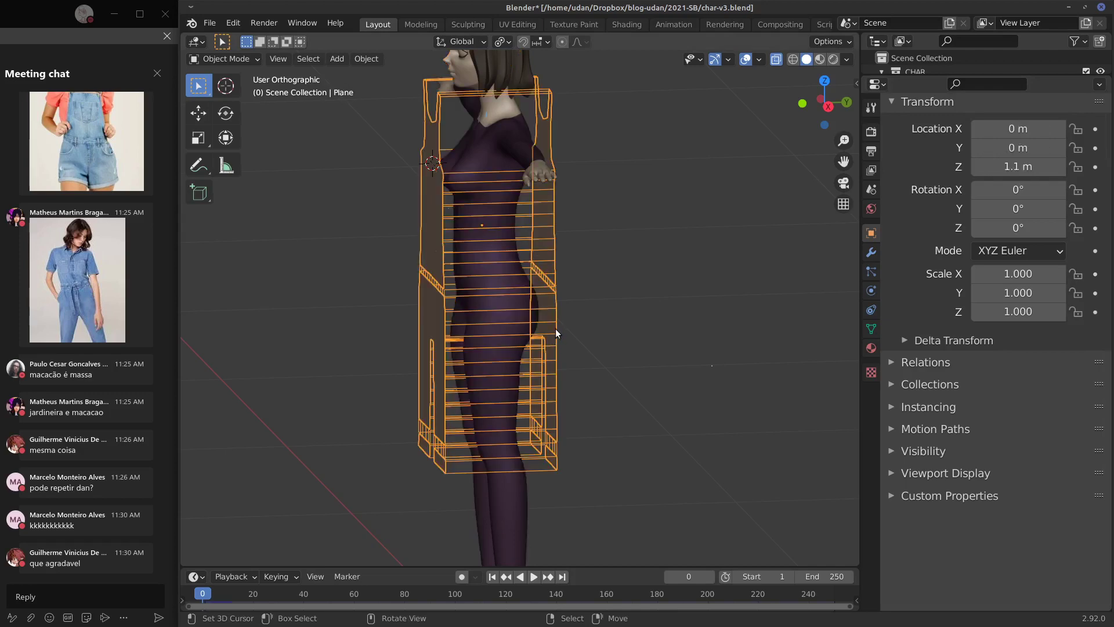
Step: Edit the garment mesh in front view and select all linked faces of the front bodice and front shorts panels
middle_drag(556, 333, 715, 320)
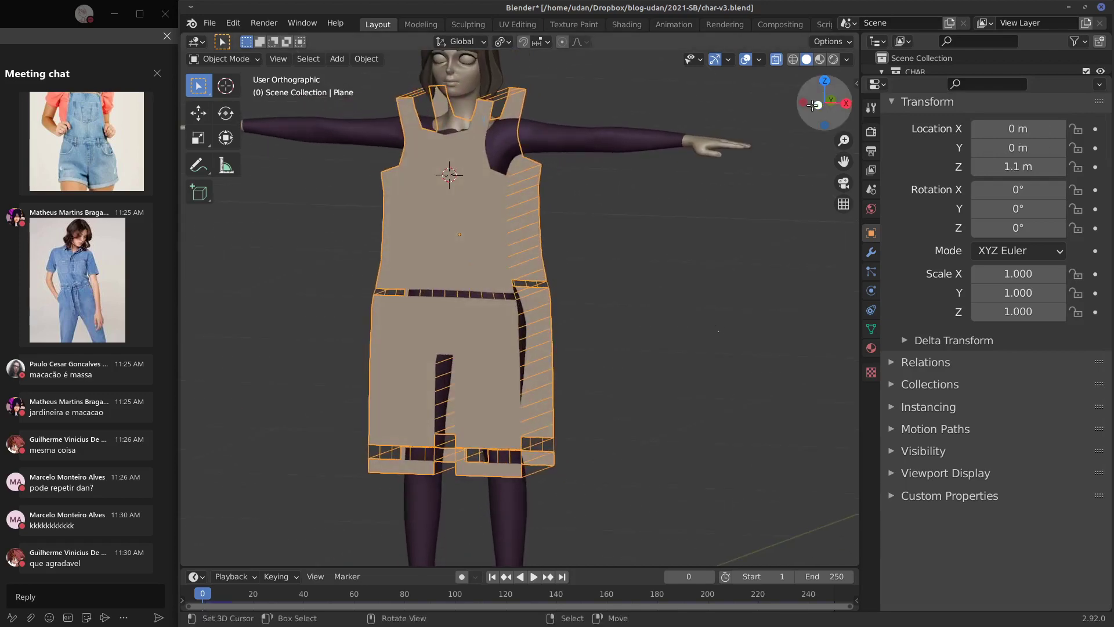
drag(812, 105, 535, 382)
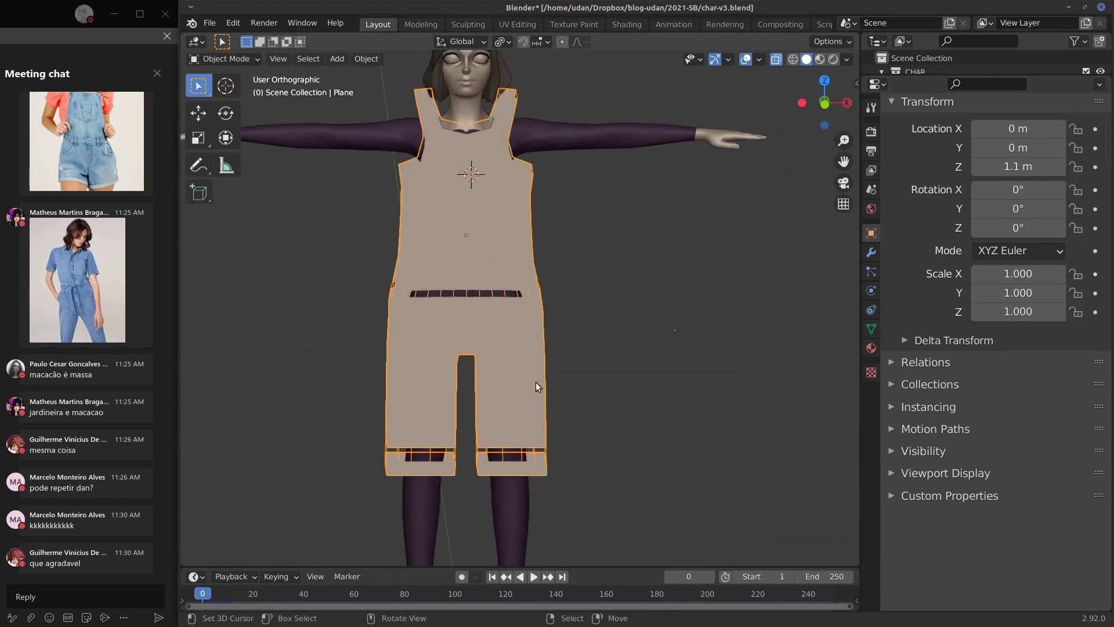
key(Tab)
middle_drag(493, 278, 553, 271)
key(Tab)
key(Tab)
key(Tab)
key(Tab)
key(ctrl+l)
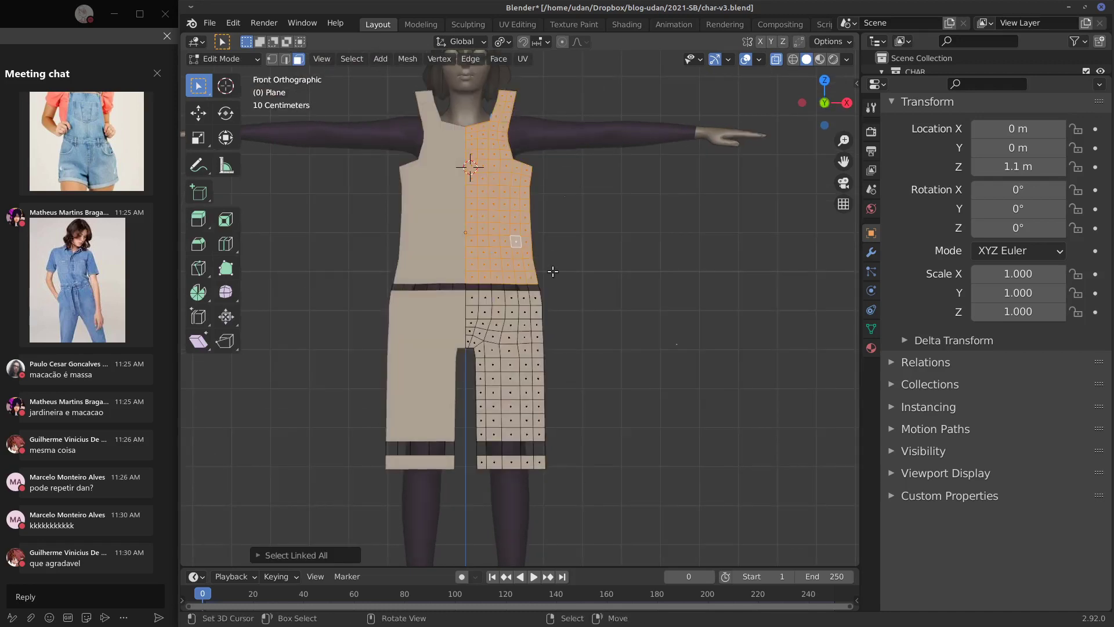
alt+shift+click(537, 296)
key(ctrl+l)
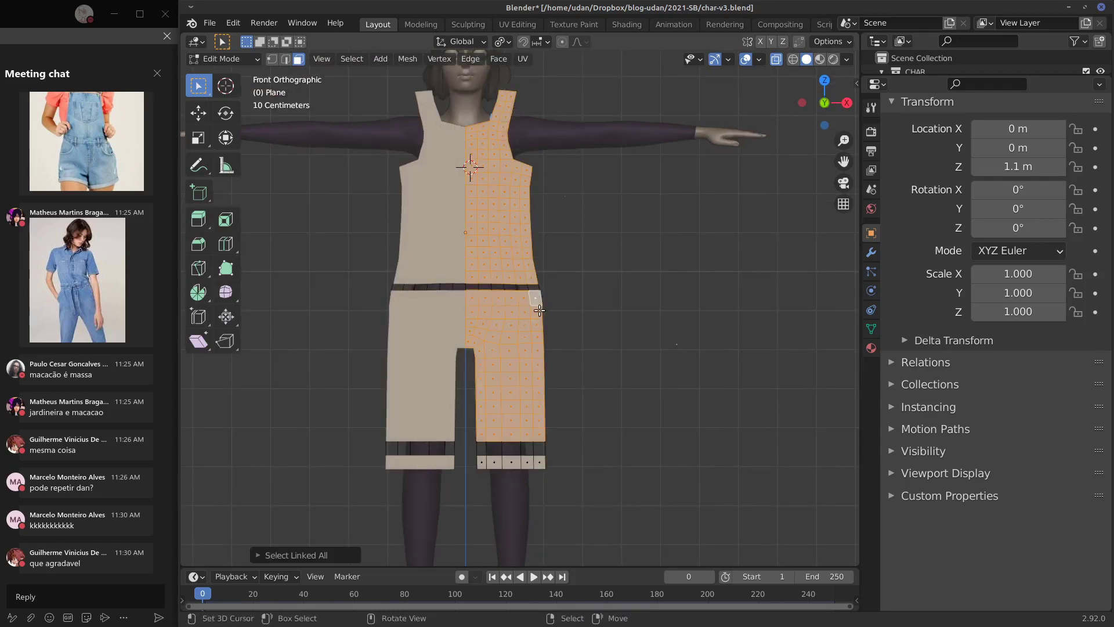
Step: Try scaling the bodice and shorts panels and moving them about 0.01 m along X, and undo the move
key(s)
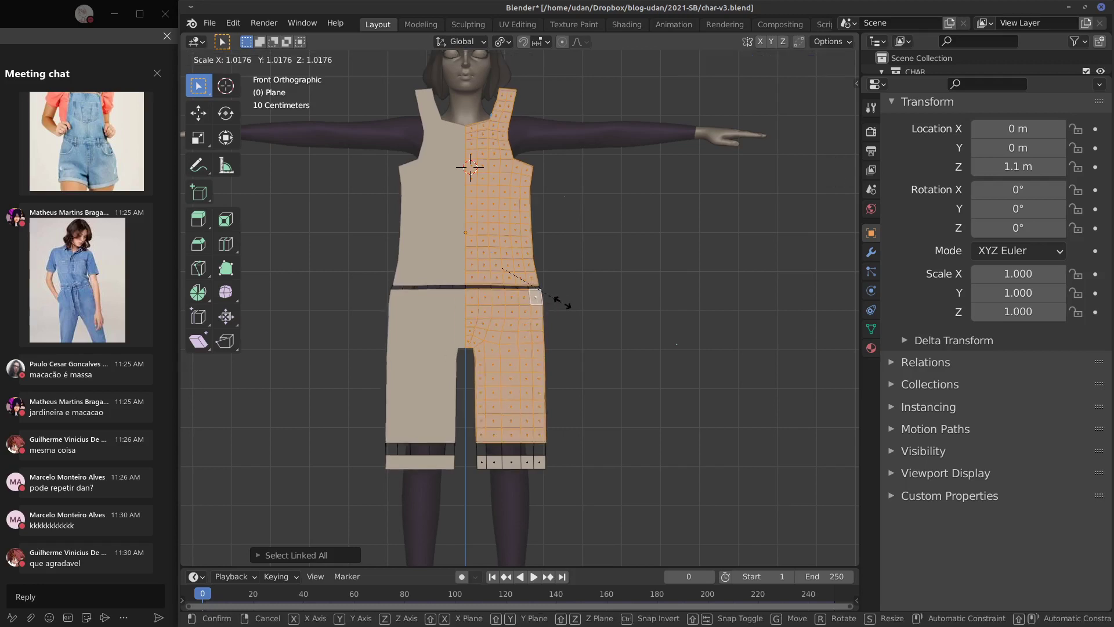
right_click(560, 300)
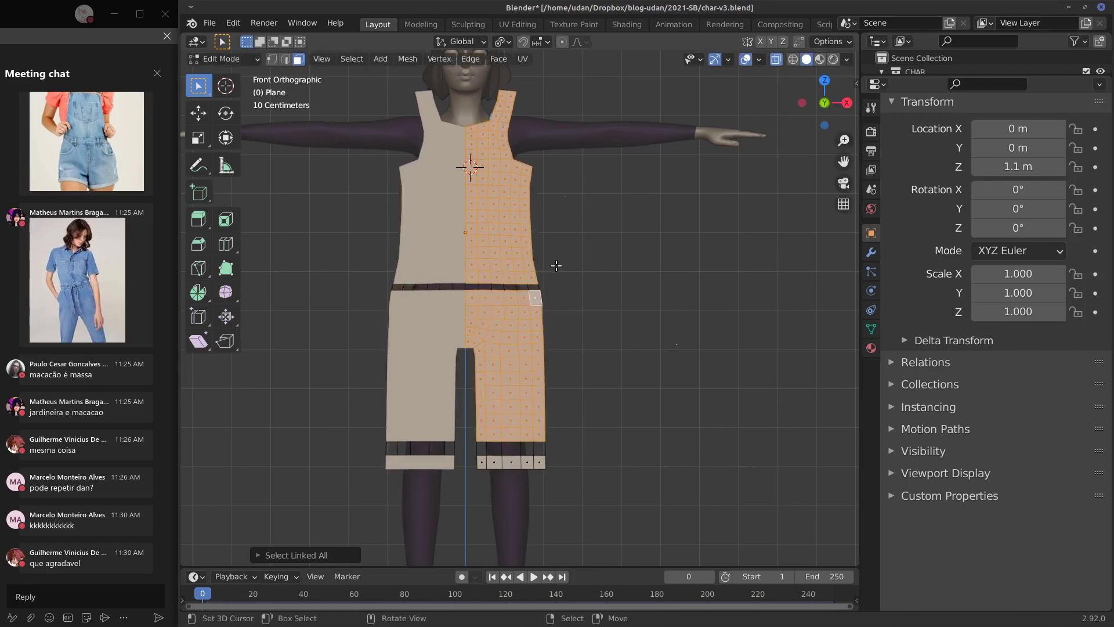
key(g)
key(x)
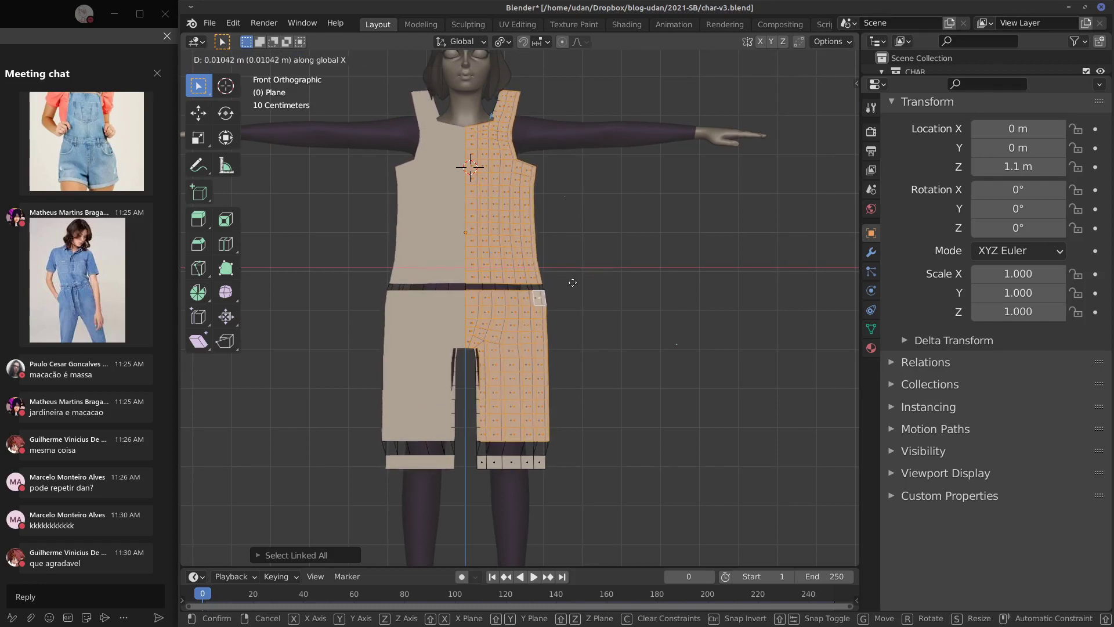
click(567, 283)
key(alt+a)
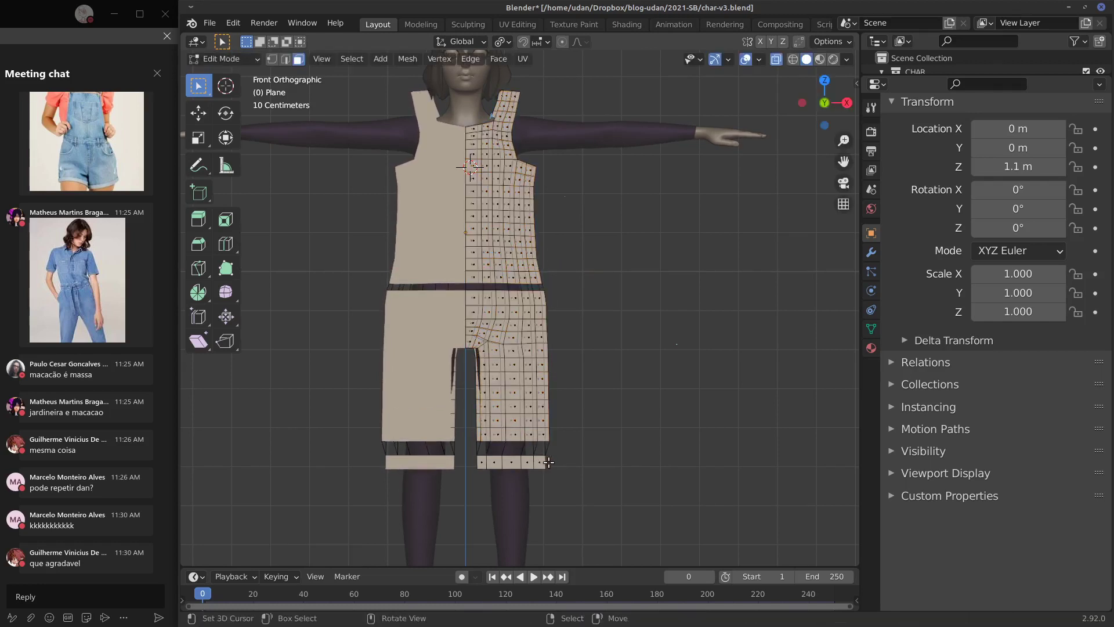
click(542, 463)
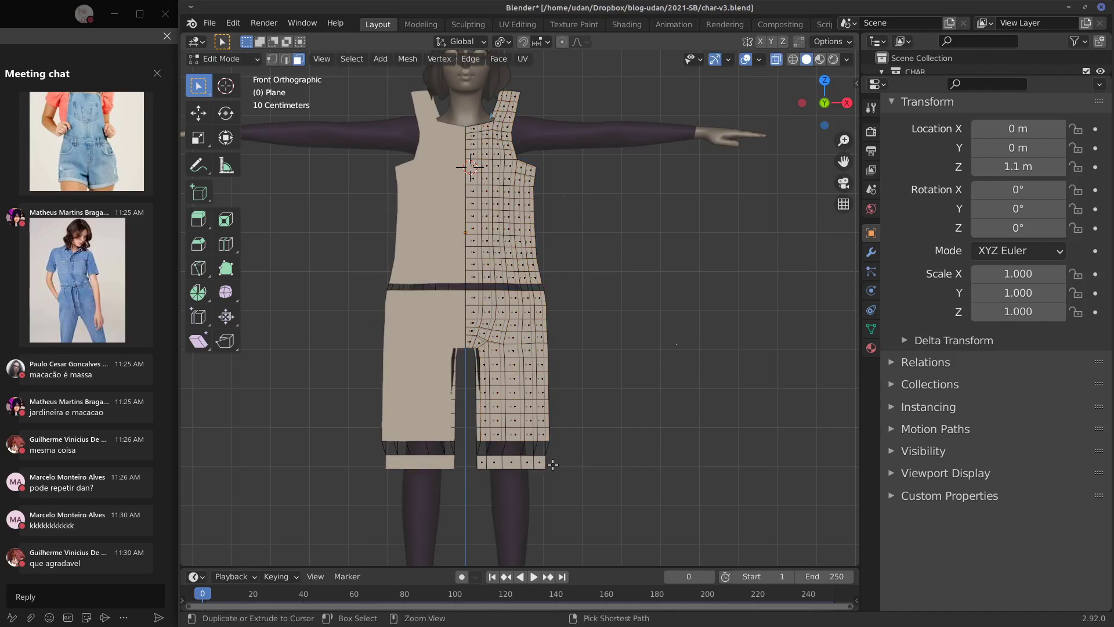
key(ctrl+z)
key(ctrl+z)
key(ctrl+z)
Step: Add the hem cuff to the selected panels and try moving them all outward along X by about 0.018 m
alt+shift+click(543, 463)
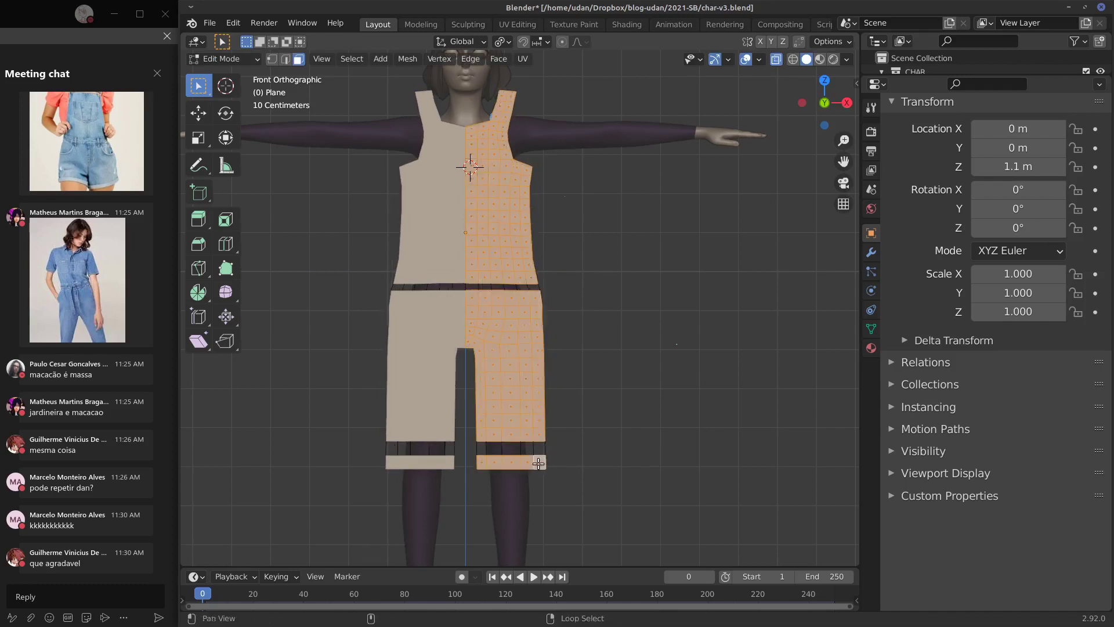
key(g)
key(x)
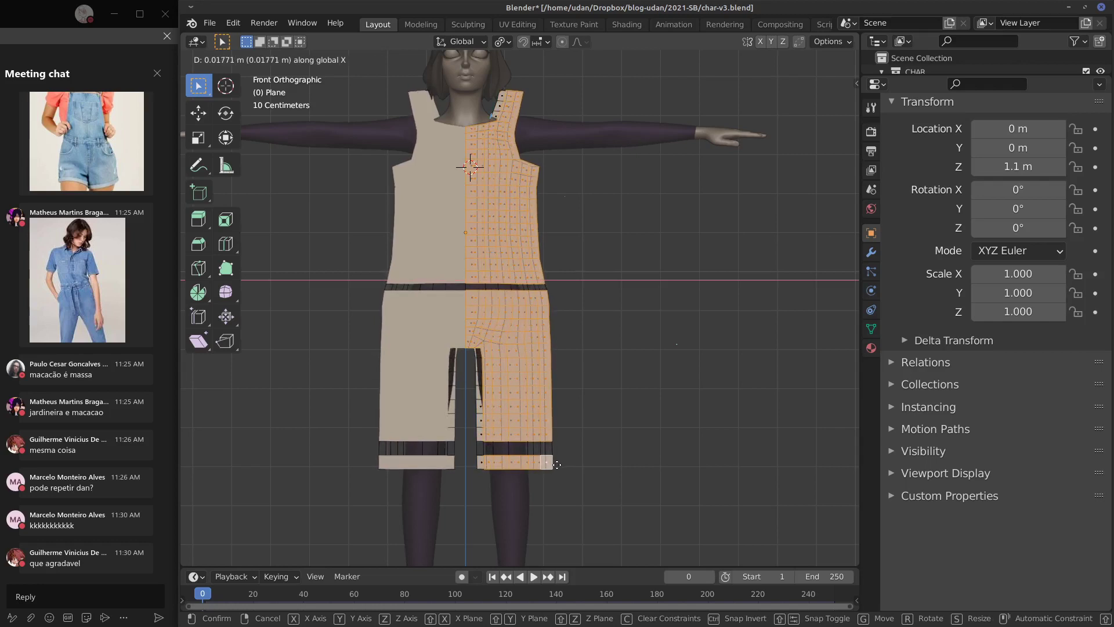
click(553, 465)
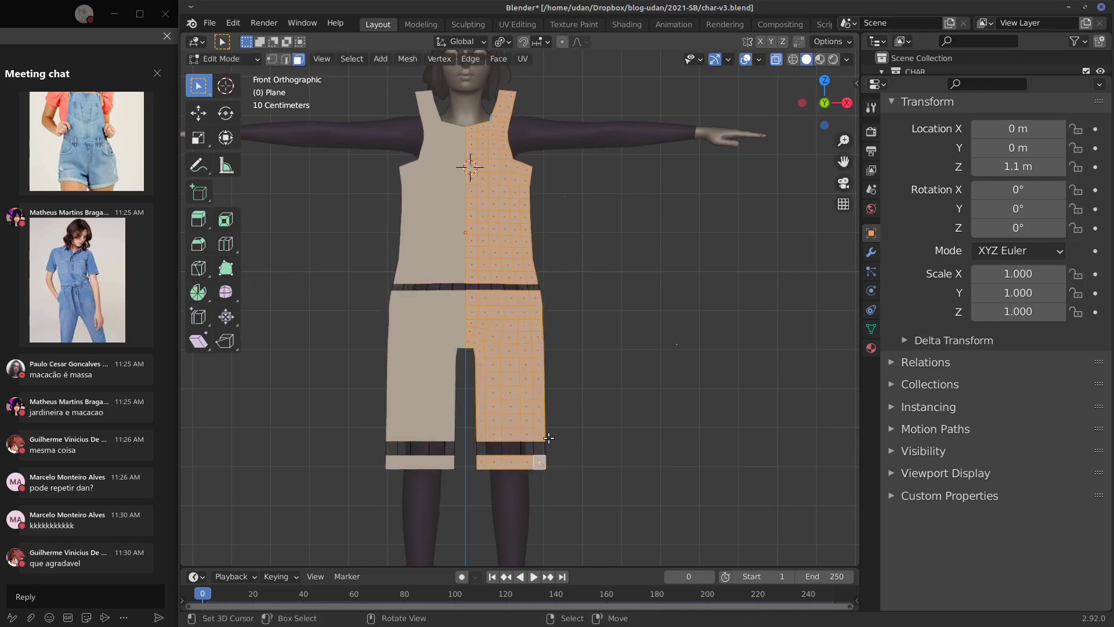
Step: Select the outer side edges of the bodice, shorts and cuff and move them outward along X by about 0.015 m
click(273, 59)
key(alt+a)
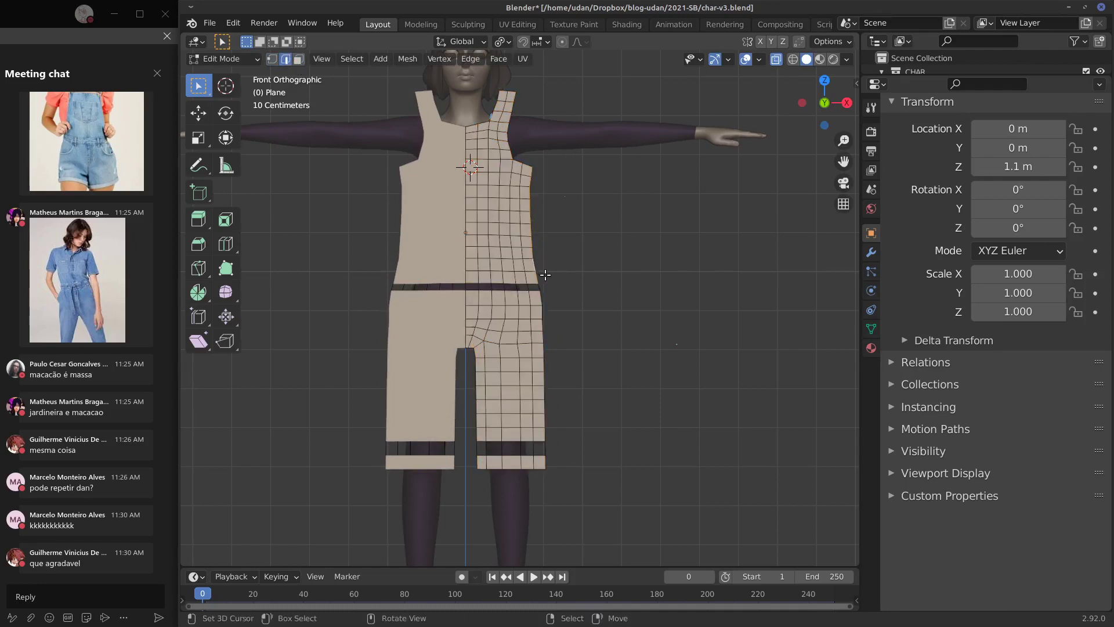
key(g)
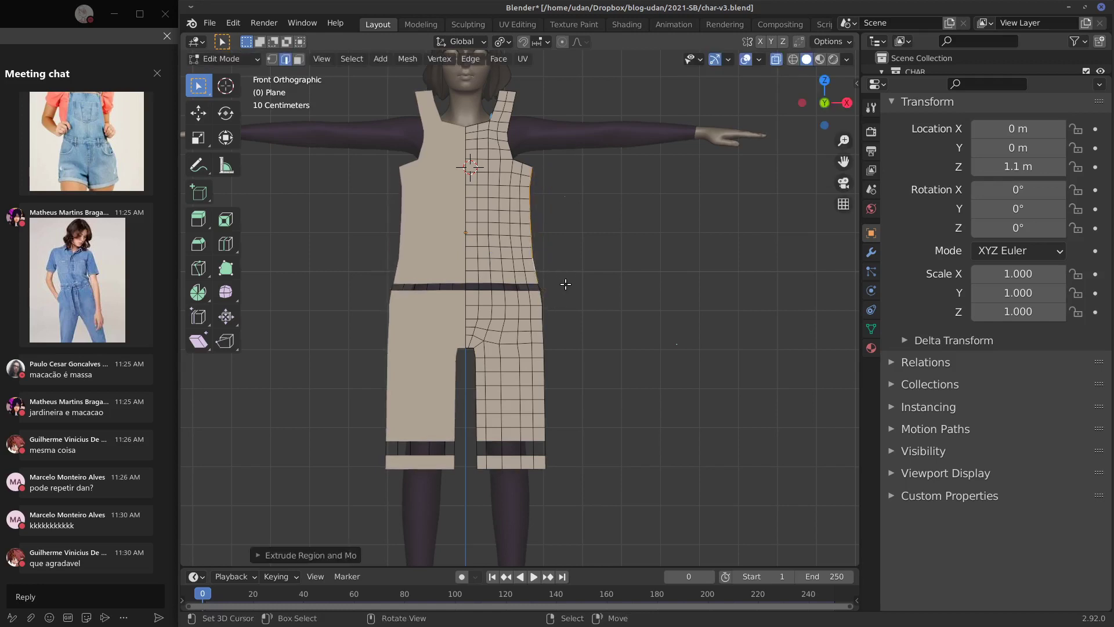
right_click(575, 288)
key(ctrl+z)
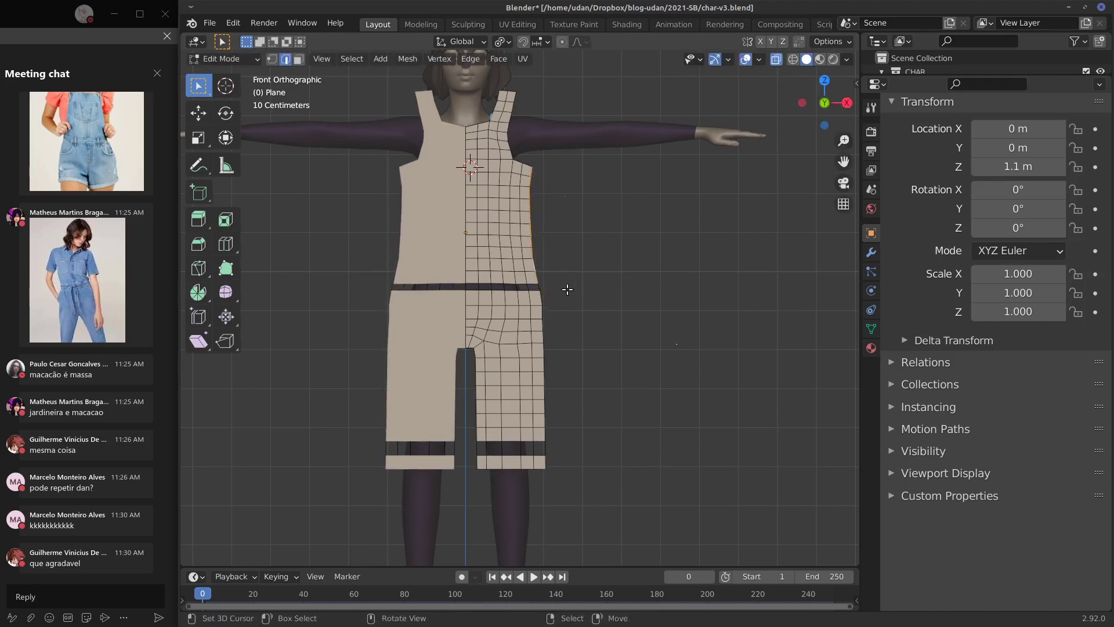
alt+click(544, 318)
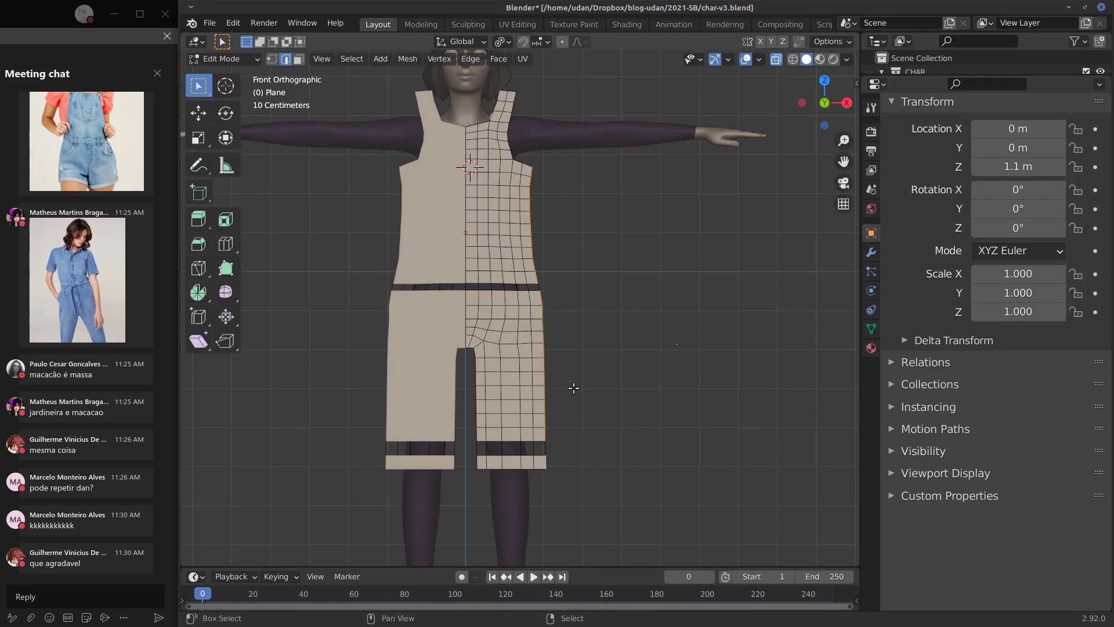
key(g)
key(x)
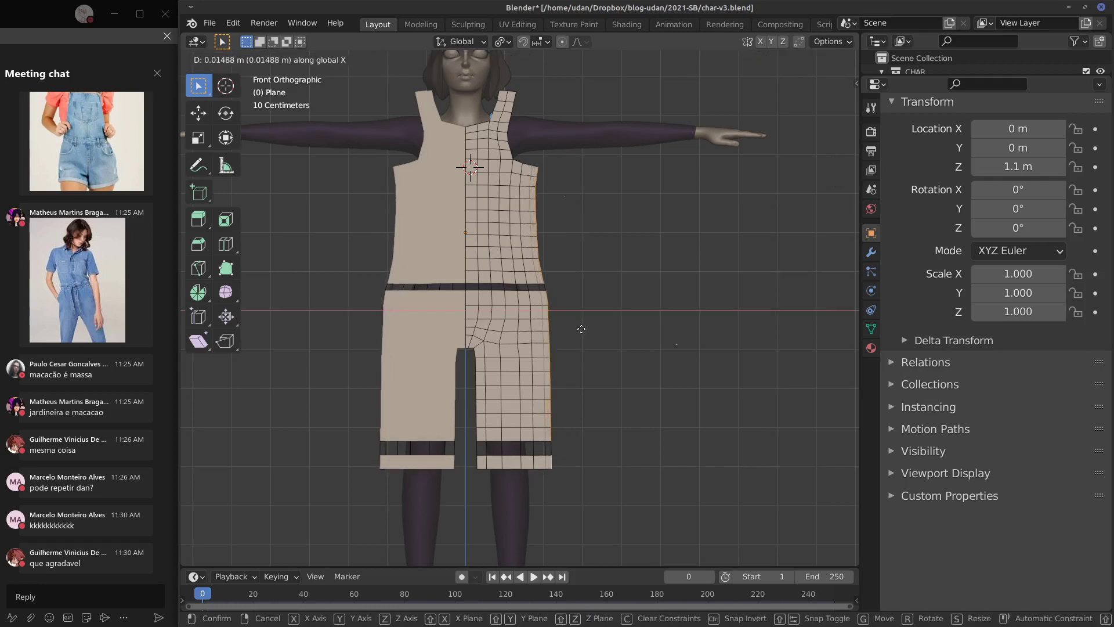
click(619, 337)
Step: Add a vertical loop cut to the front bodice panel close to its widened outer side edge
middle_drag(589, 323, 498, 225)
key(ctrl+r)
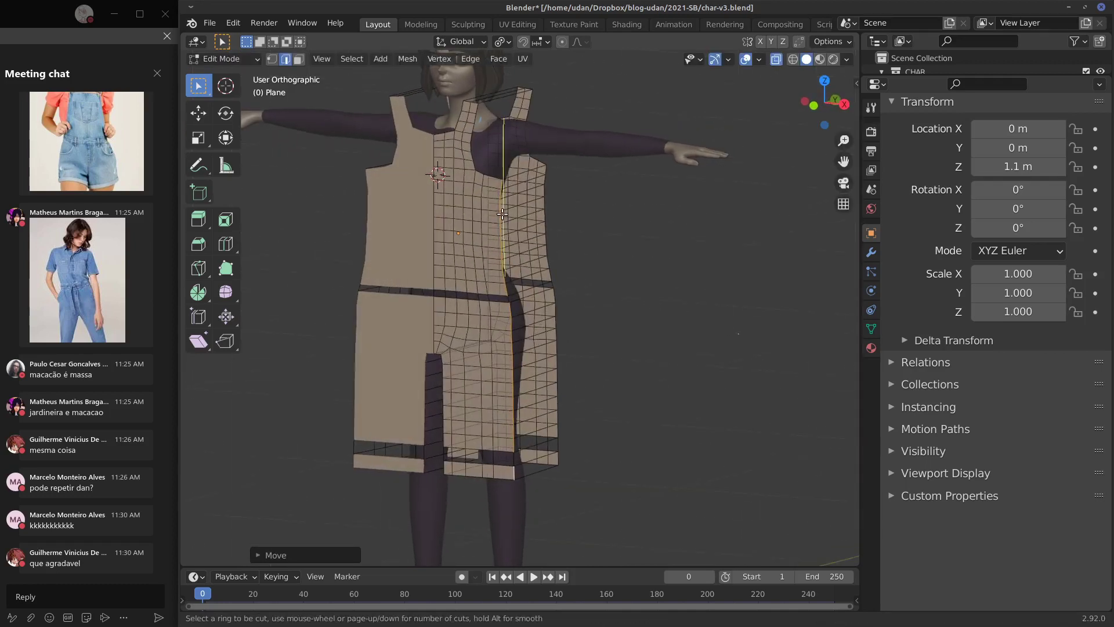
click(488, 188)
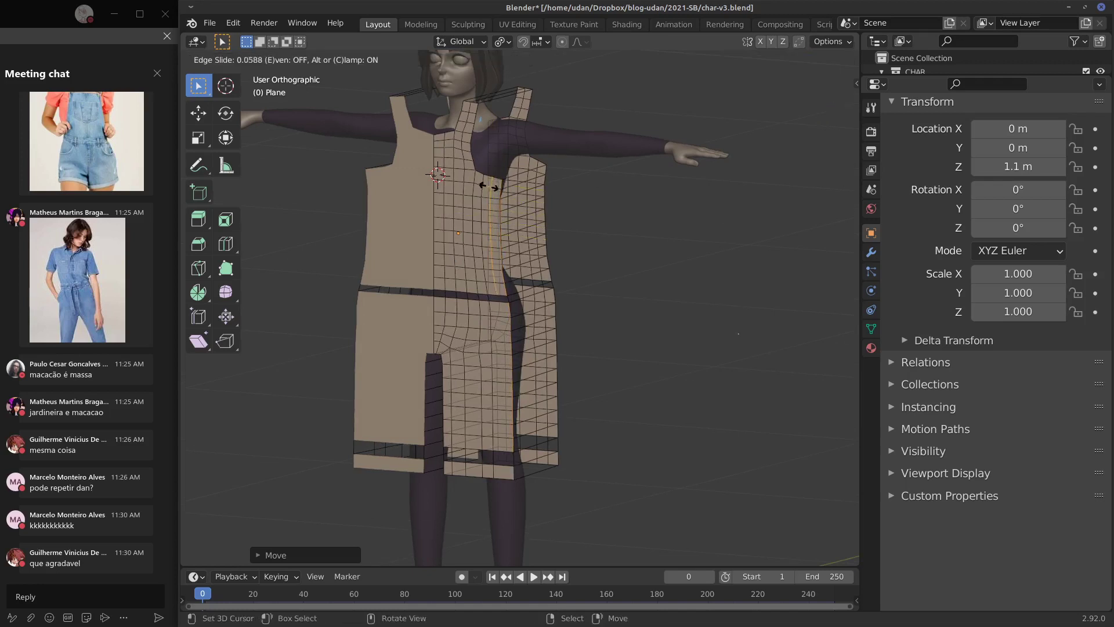
click(488, 189)
Step: Add matching centred vertical loop cuts to the front shorts leg and the hem cuff in the column near the outer side
middle_drag(495, 199, 534, 313)
key(ctrl+r)
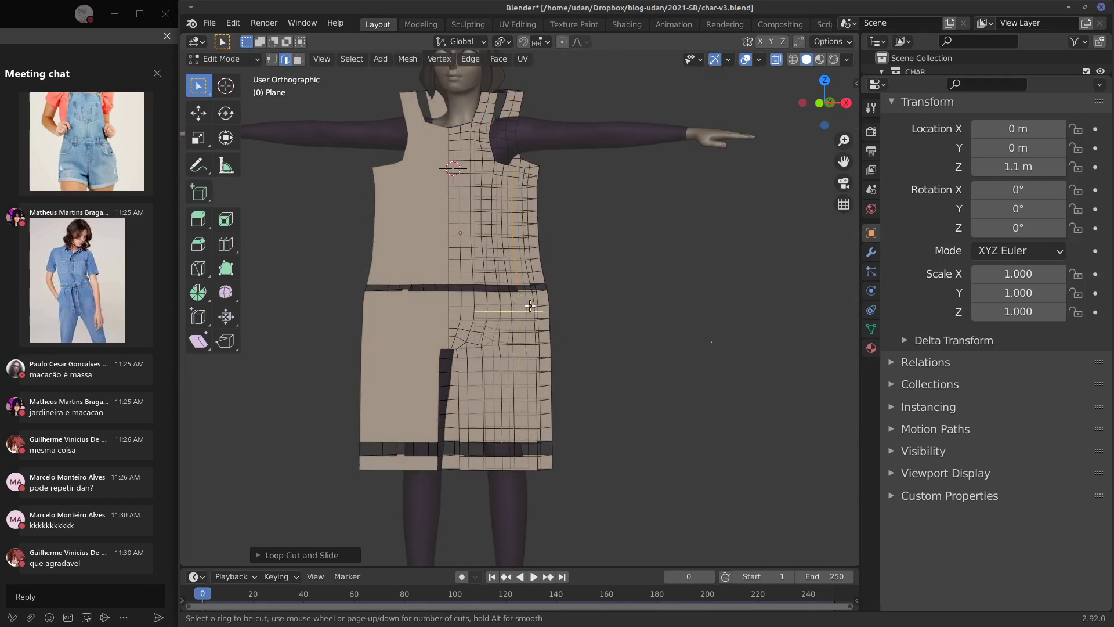
key(Escape)
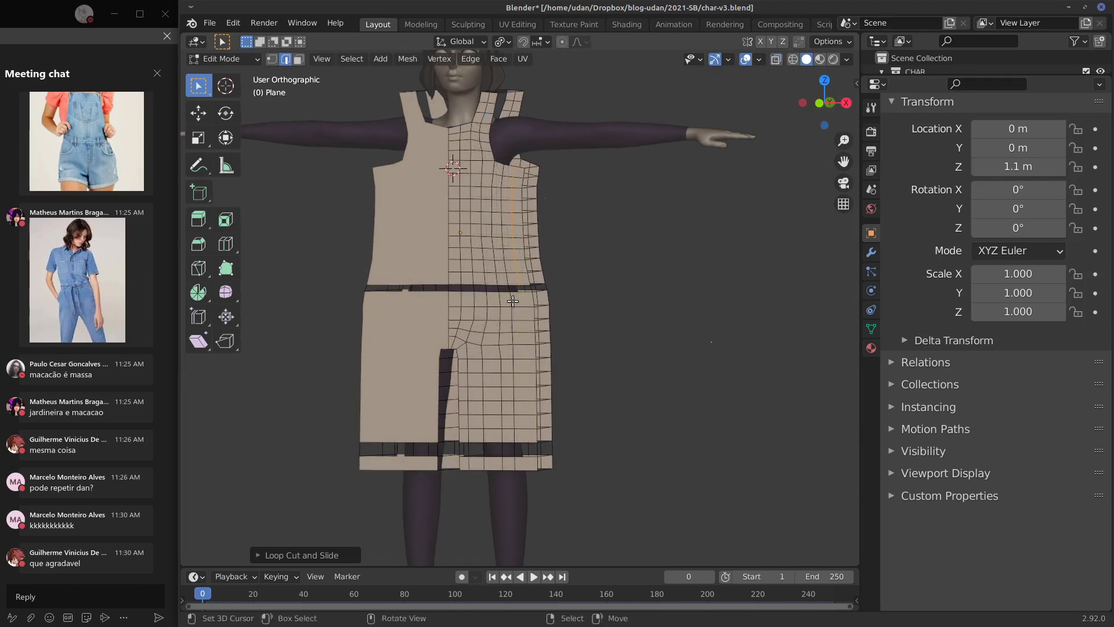
scroll(521, 308, up, 2)
key(ctrl+r)
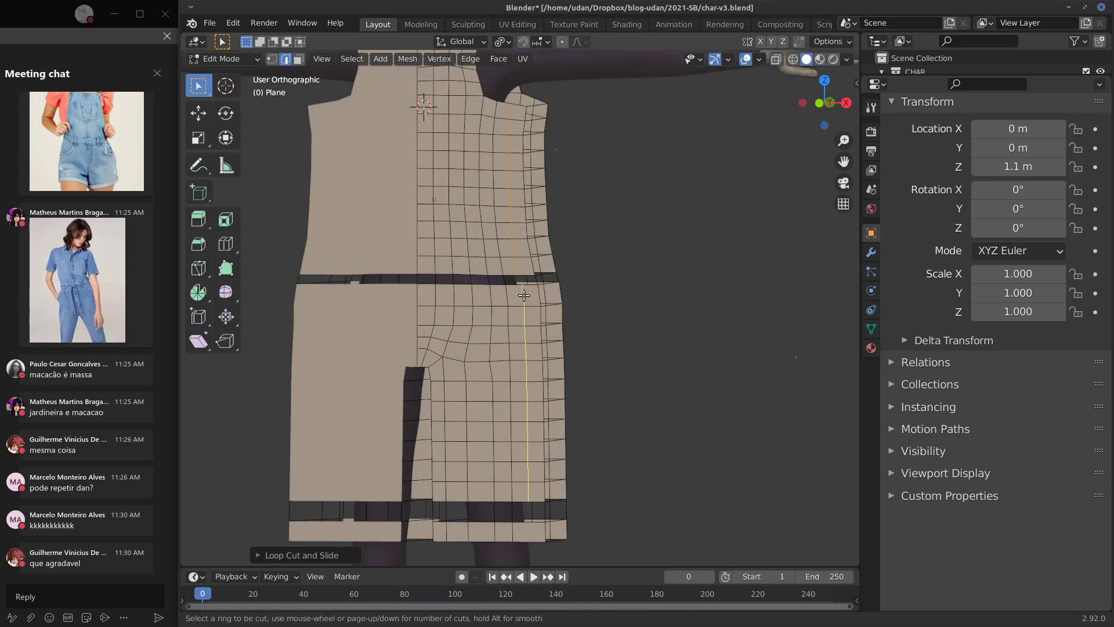
click(524, 297)
right_click(524, 297)
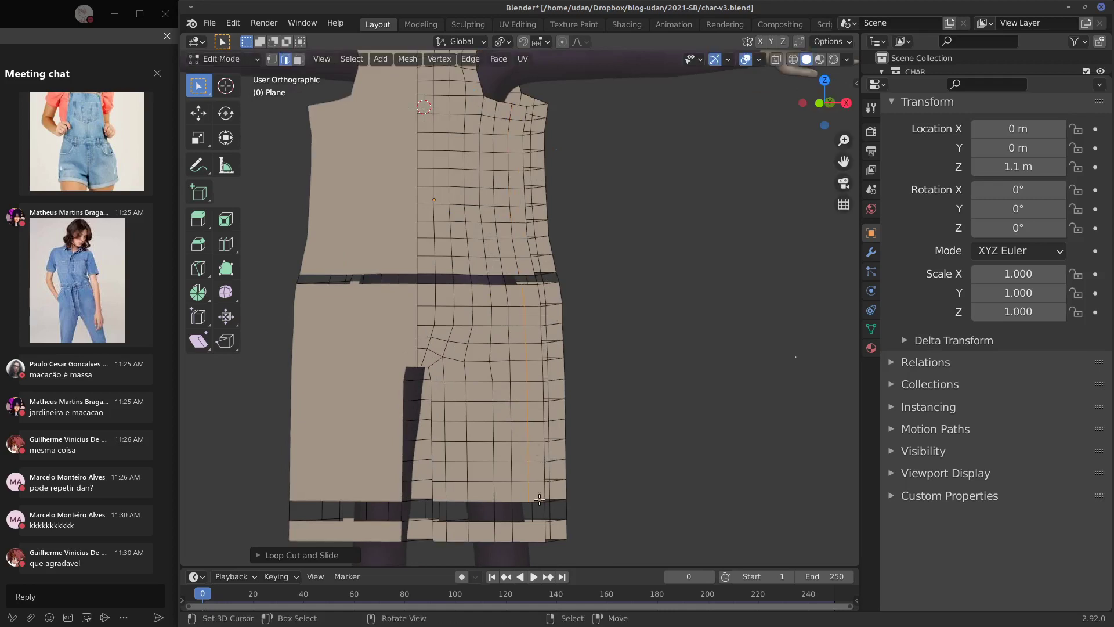
key(ctrl+r)
click(524, 529)
right_click(522, 525)
Step: Connect the new loop-cut vertices with sewing edges across the waist gap and the hem cuff gap
click(271, 59)
click(517, 271)
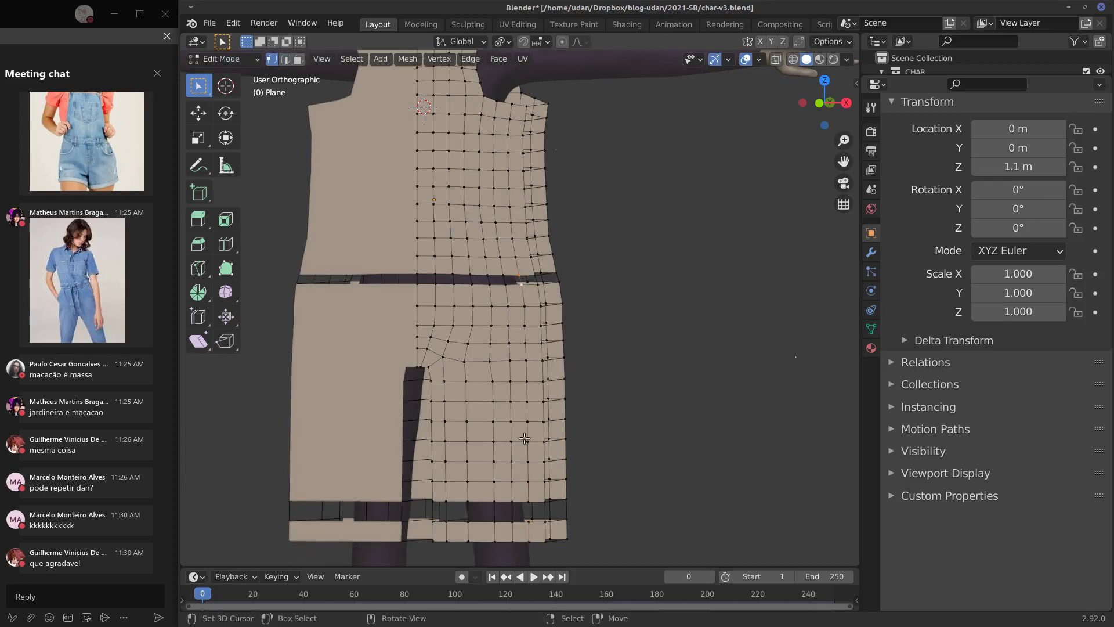
click(535, 500)
key(g)
click(532, 511)
key(ctrl+z)
shift+right_click(531, 528)
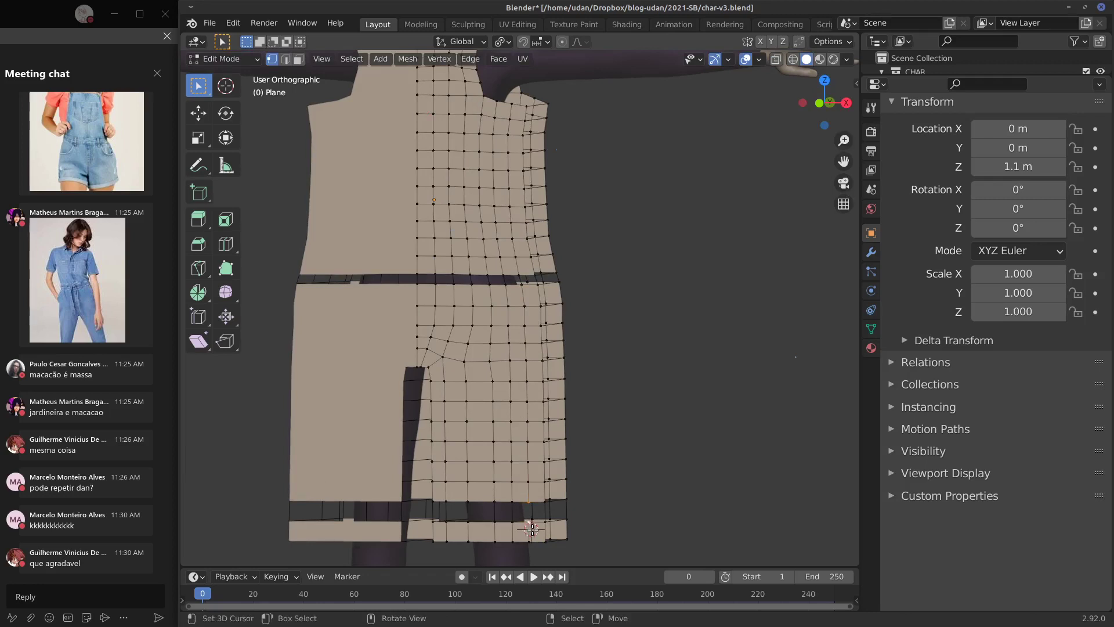
Step: Assign the vertices of the new waist and hem sewing edges to the SEW vertex group and leave mesh editing
shift+click(519, 275)
click(871, 252)
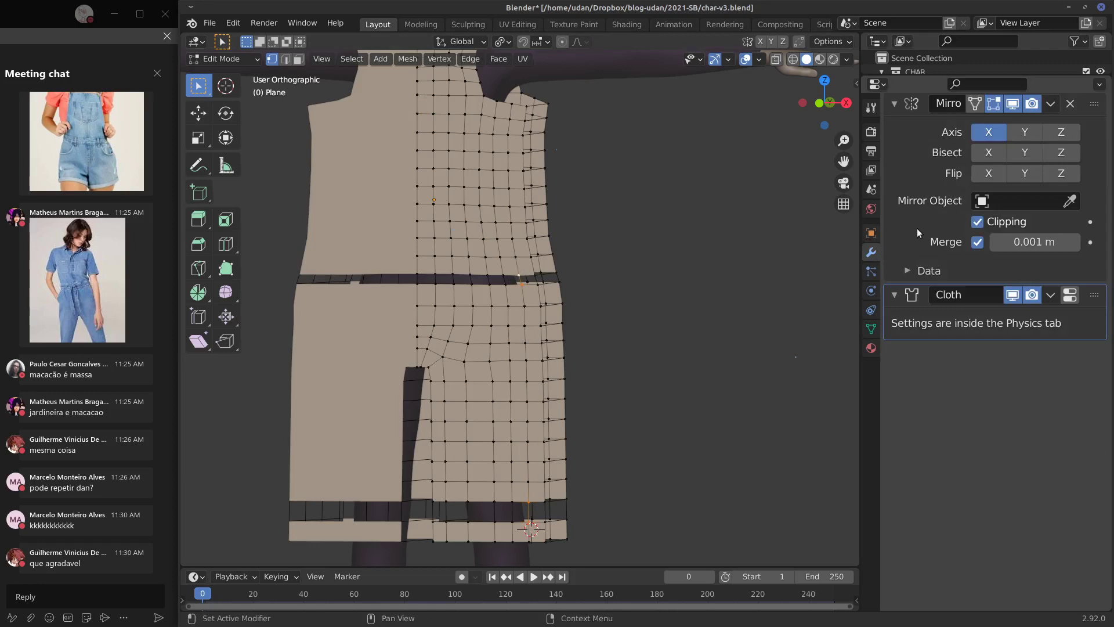
click(871, 329)
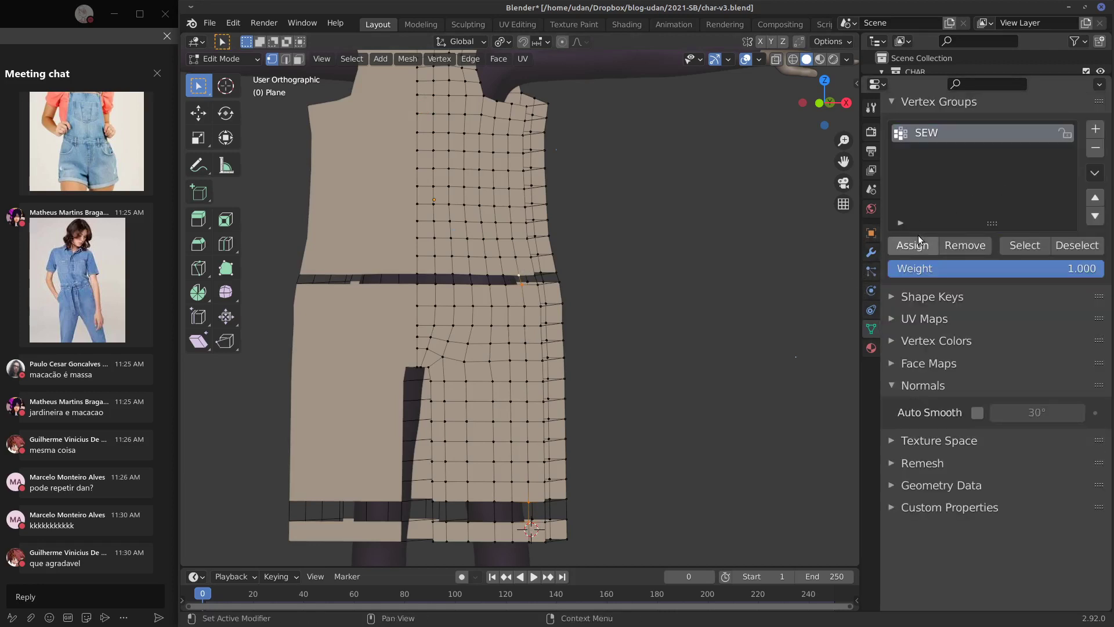
click(920, 246)
key(Tab)
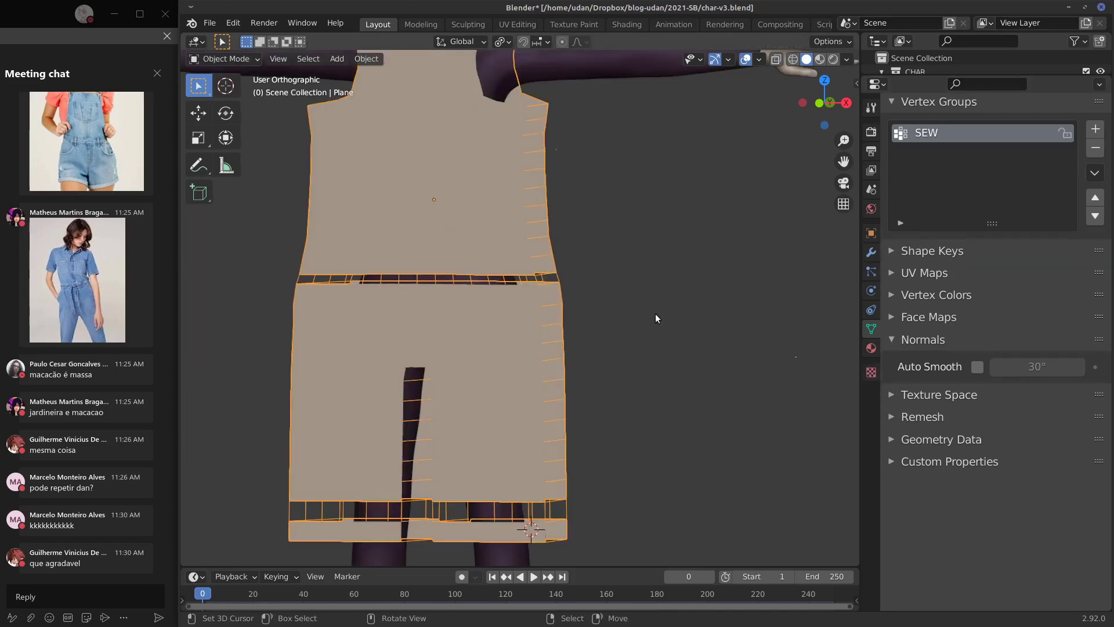
Step: Select the vertices of the SEW vertex group on the garment mesh to check its seam edges, and return to Object Mode
middle_drag(656, 314, 600, 318)
key(Tab)
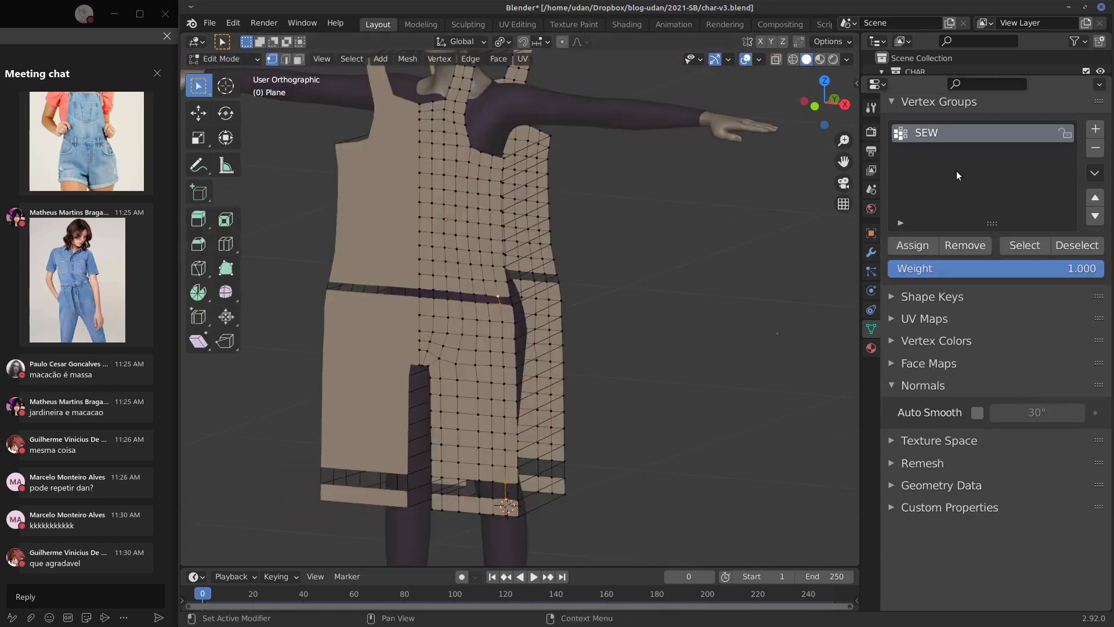
click(1024, 246)
middle_drag(646, 311, 588, 327)
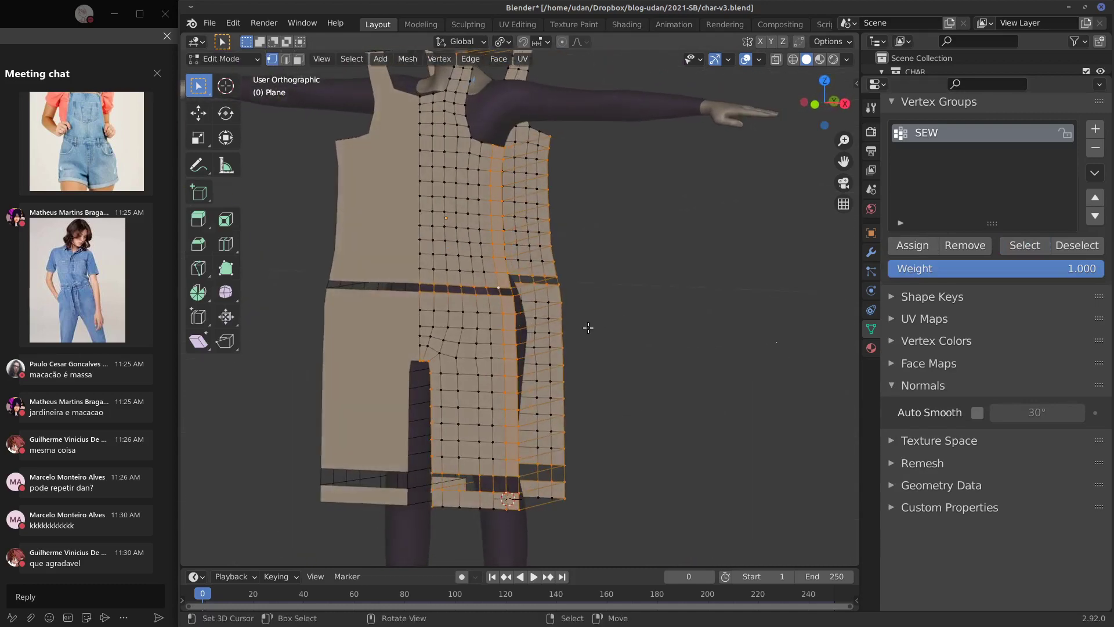
key(Tab)
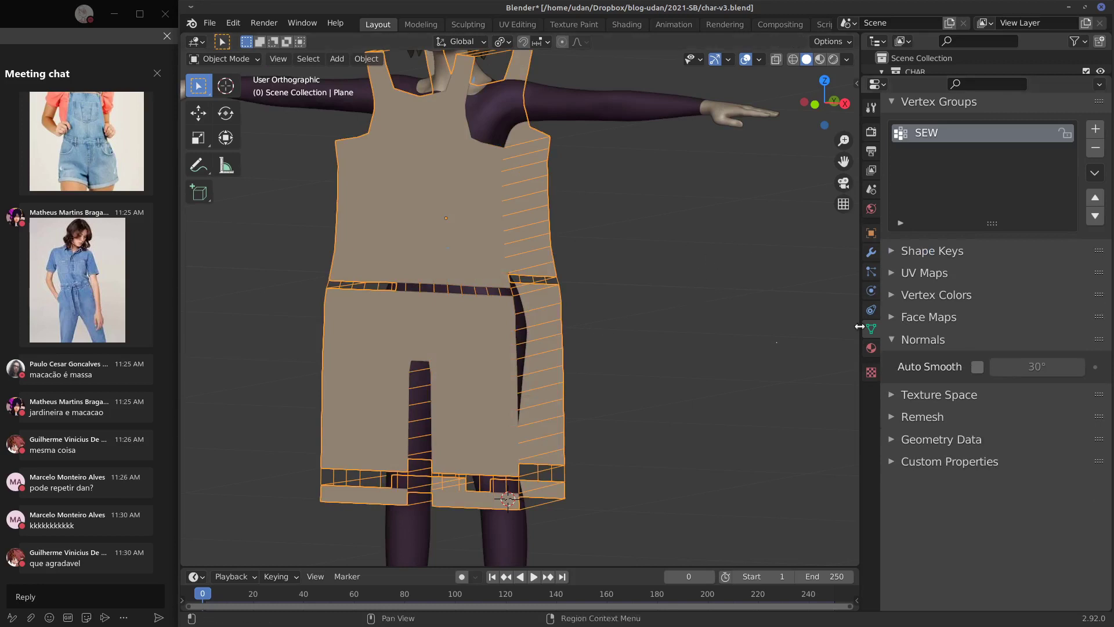
shift+middle_drag(632, 265, 657, 247)
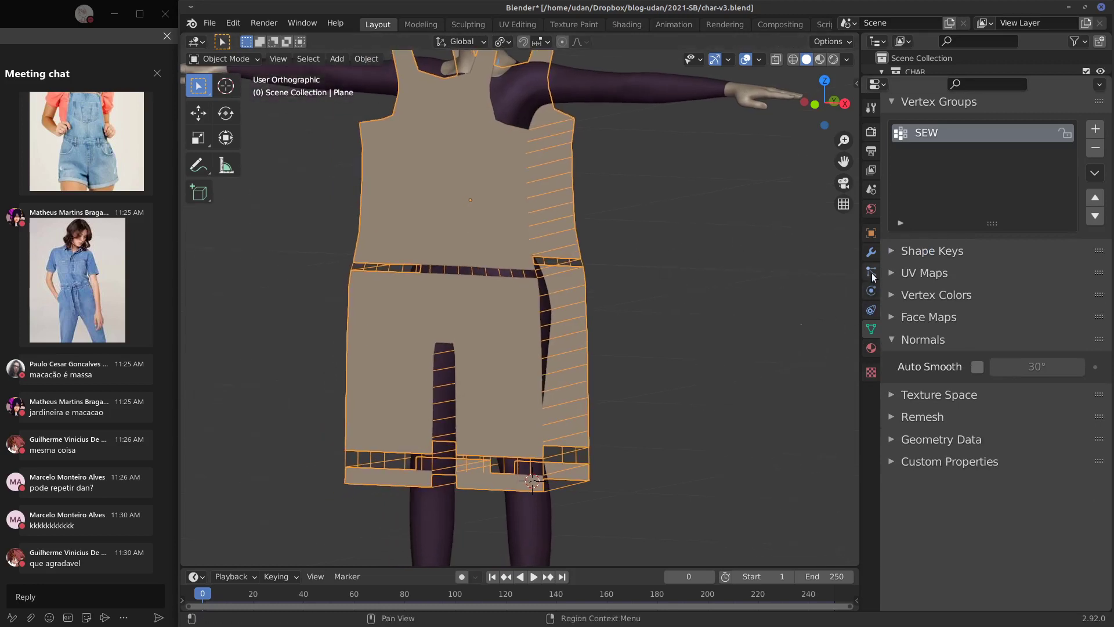
Step: Set the cloth simulation's shrinking factor to 0.001
click(871, 290)
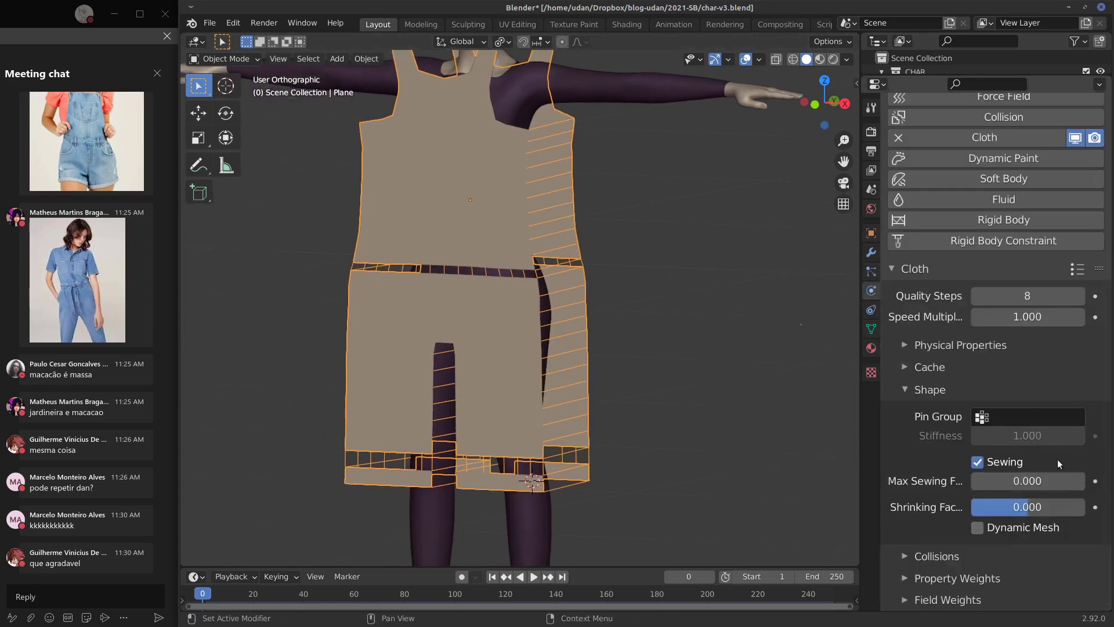
click(1040, 516)
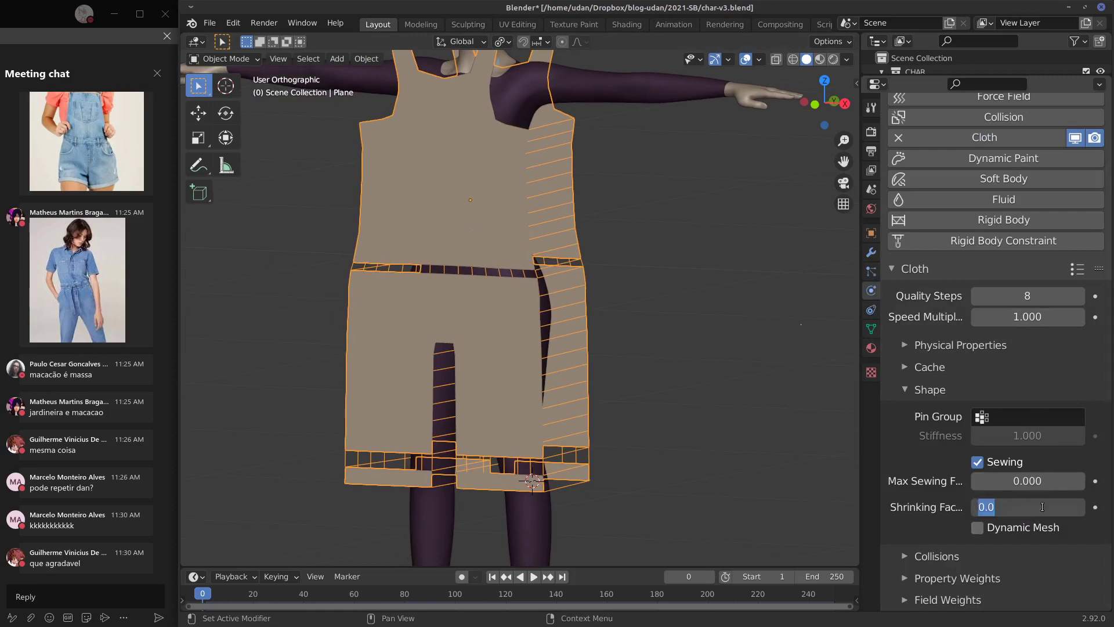
text(0.0-)
key(BackSpace)
text(01)
key(Return)
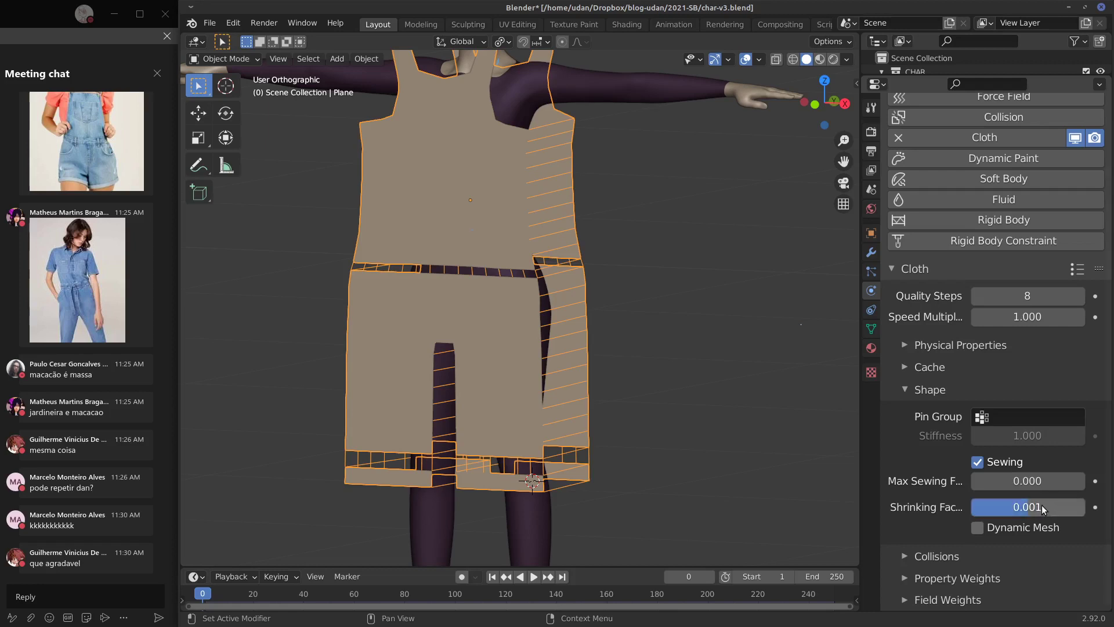
Step: Set the cloth's collision quality to 8 and enable self collisions
click(916, 556)
scroll(1015, 465, down, 6)
click(1044, 436)
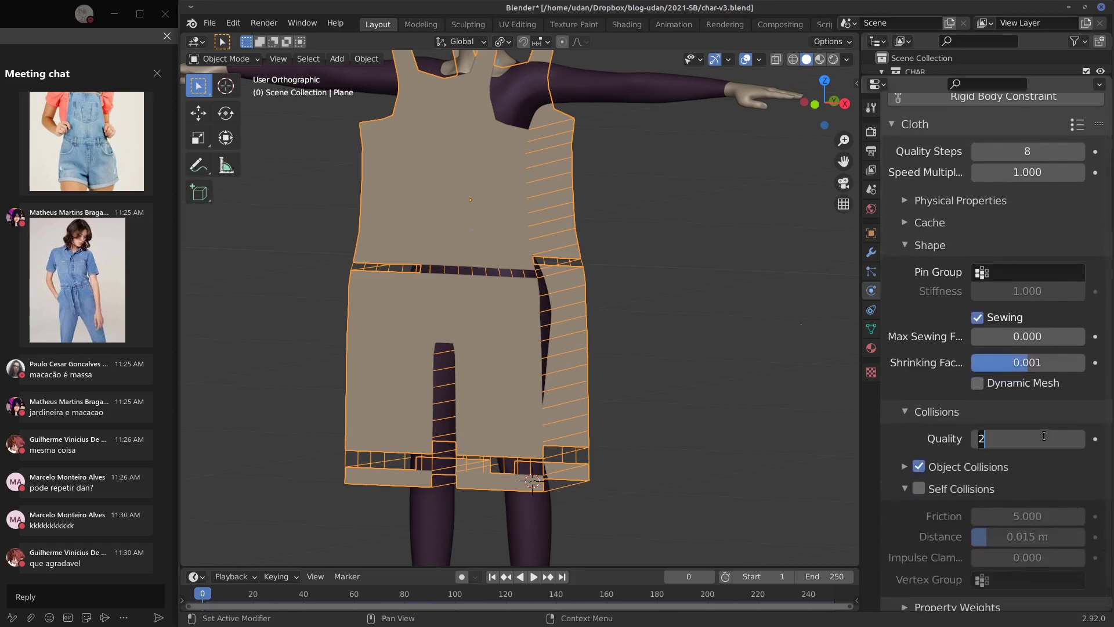
text(8)
key(Return)
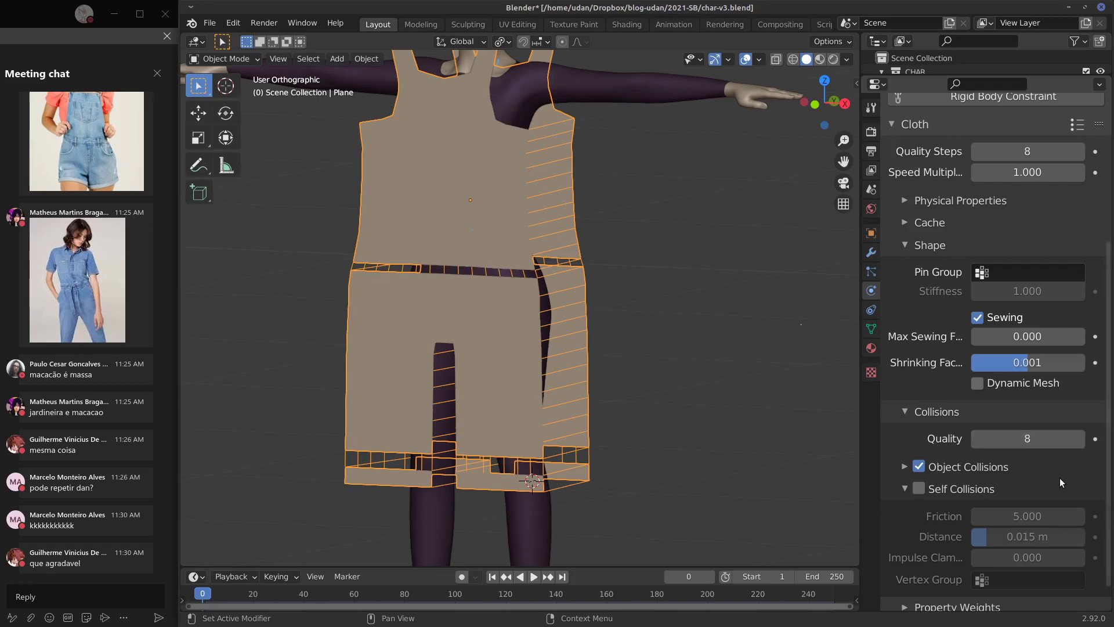
click(918, 488)
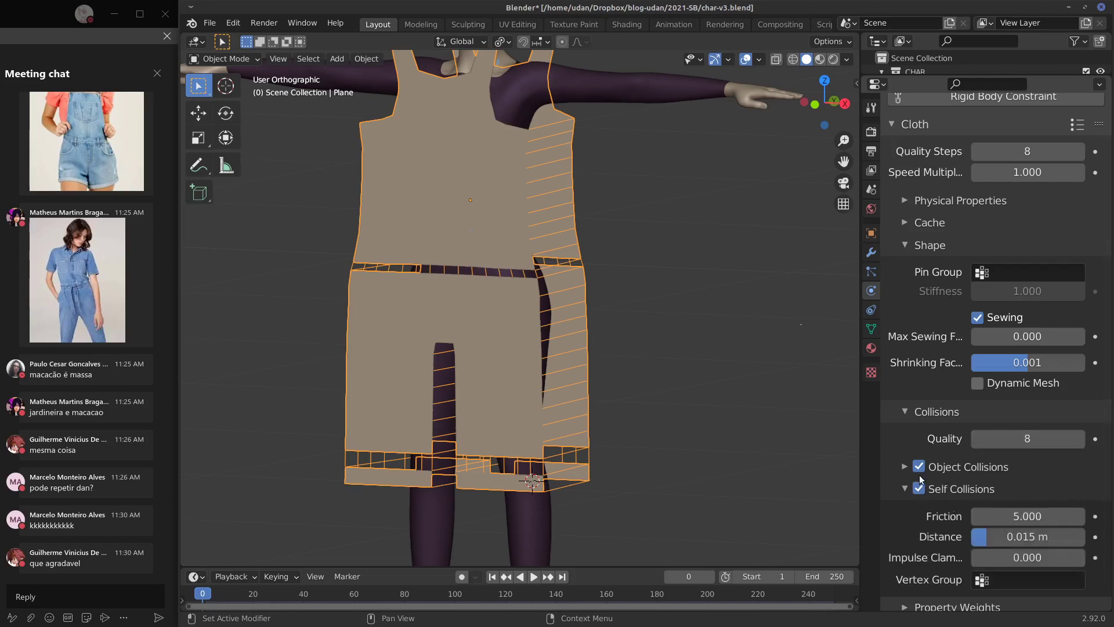
Step: Collapse the cloth's Collisions and Shape settings and save the file
click(897, 486)
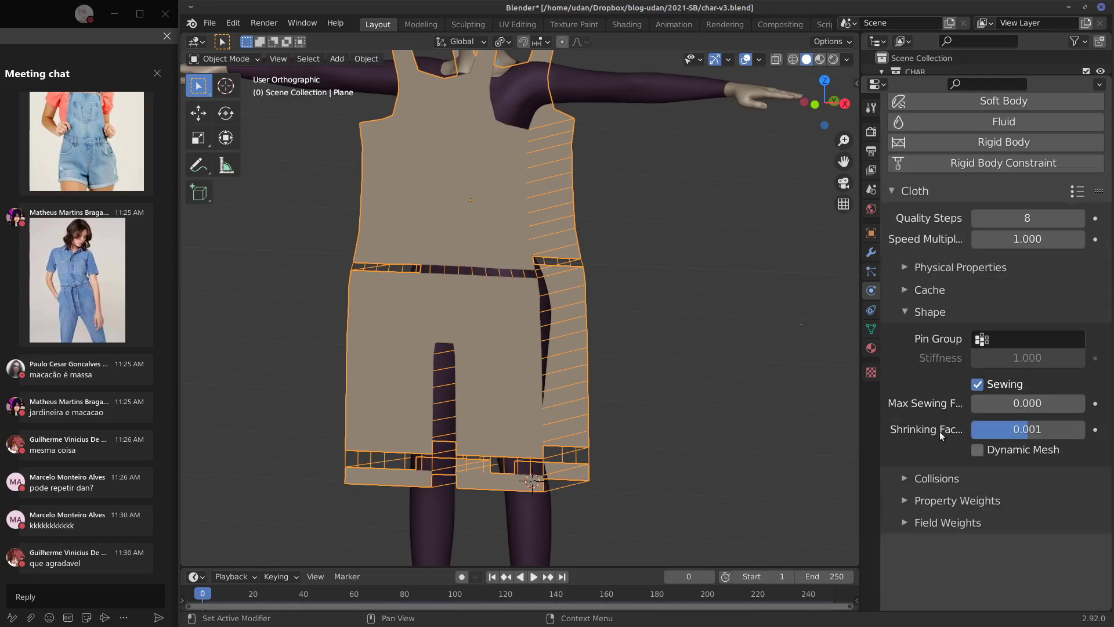
click(914, 312)
key(ctrl+s)
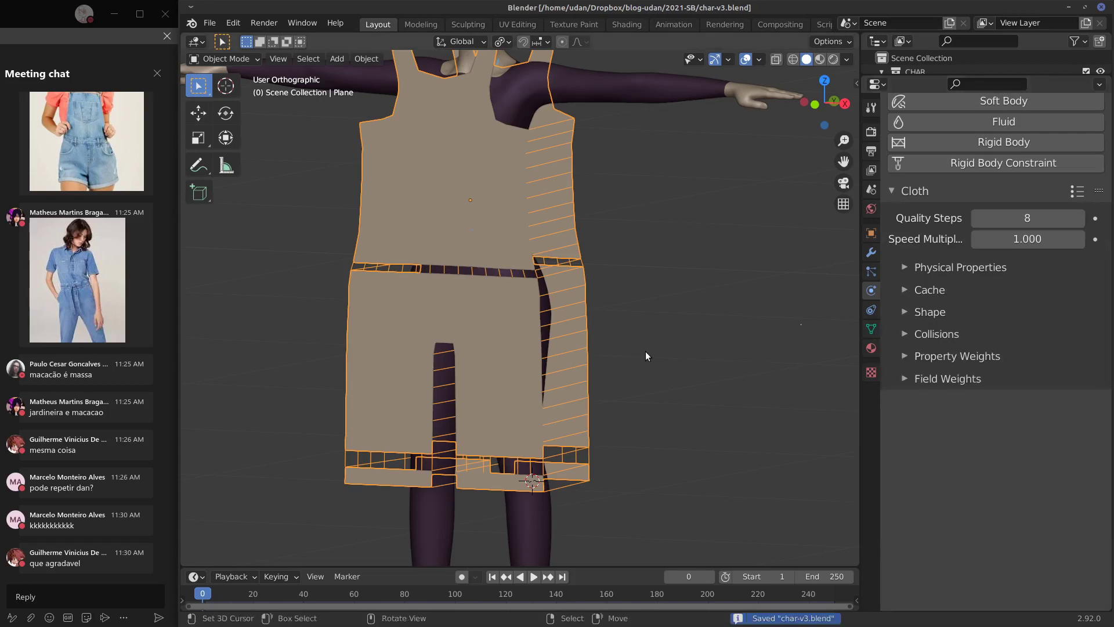
Step: Run the cloth simulation on the garment, watch it from the front, and stop playback
shift+middle_drag(694, 279, 726, 339)
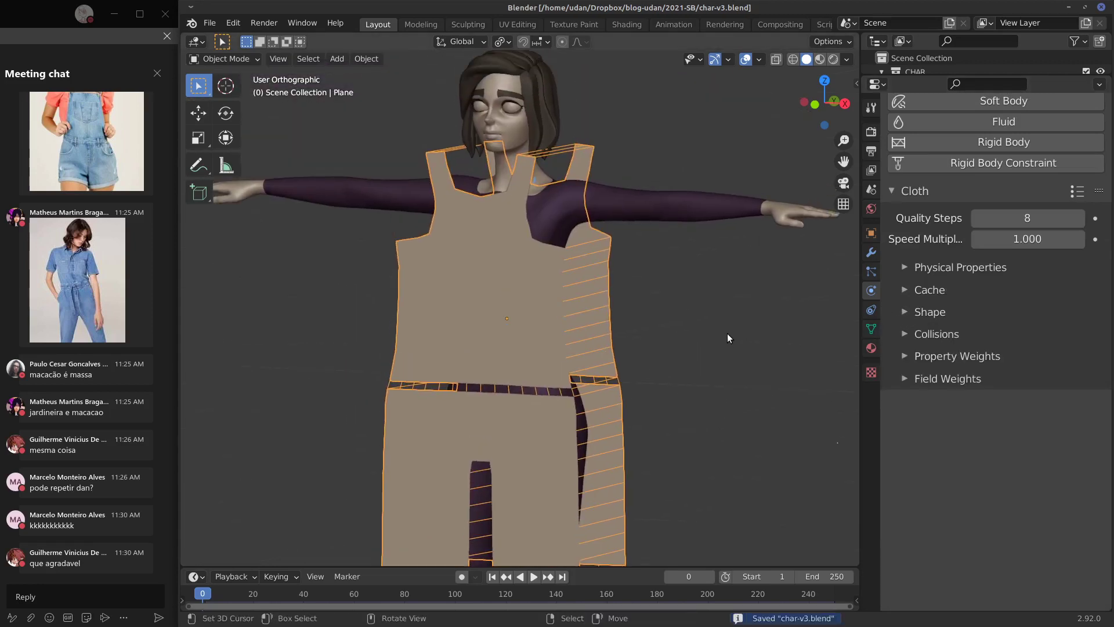
key(space)
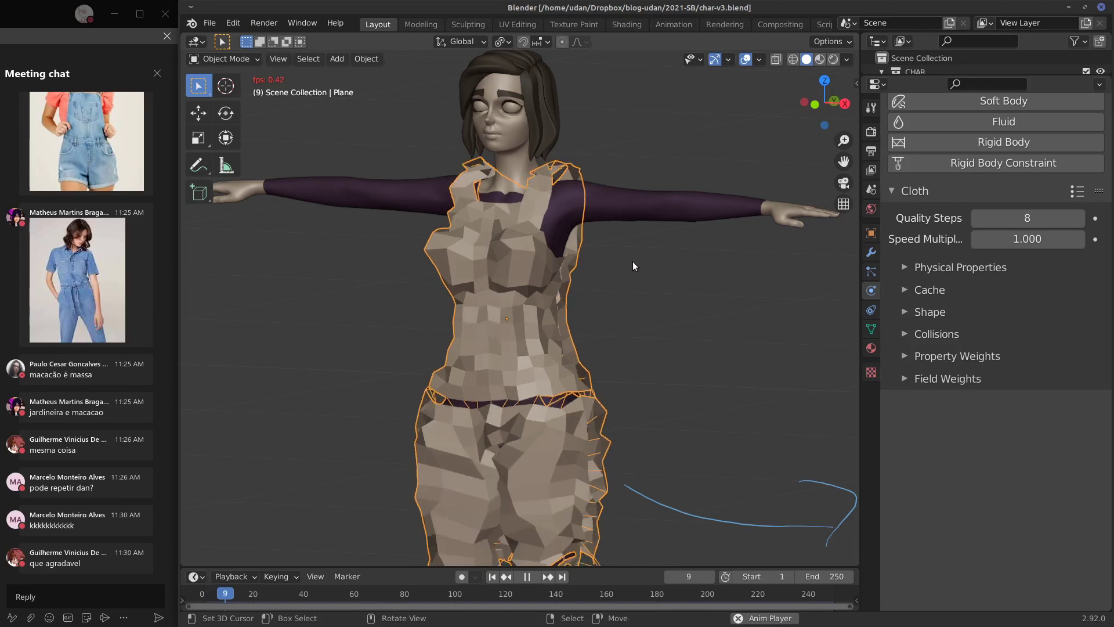
middle_drag(638, 276, 624, 272)
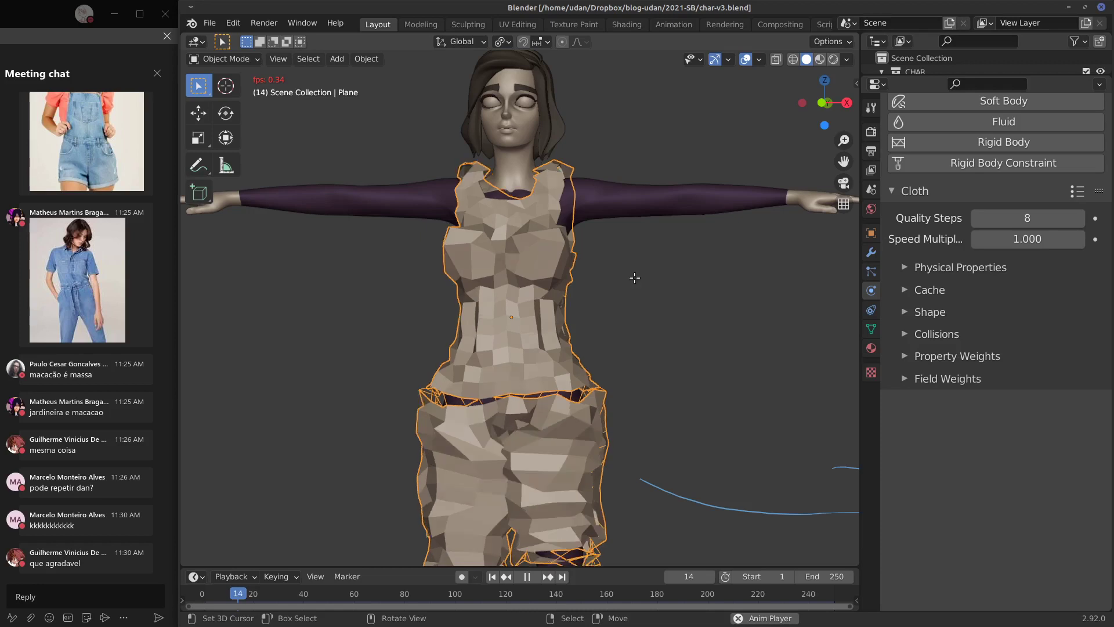
key(Escape)
Step: Set the timeline to simulated frame 10 and apply smooth shading to the garment
key(Tab)
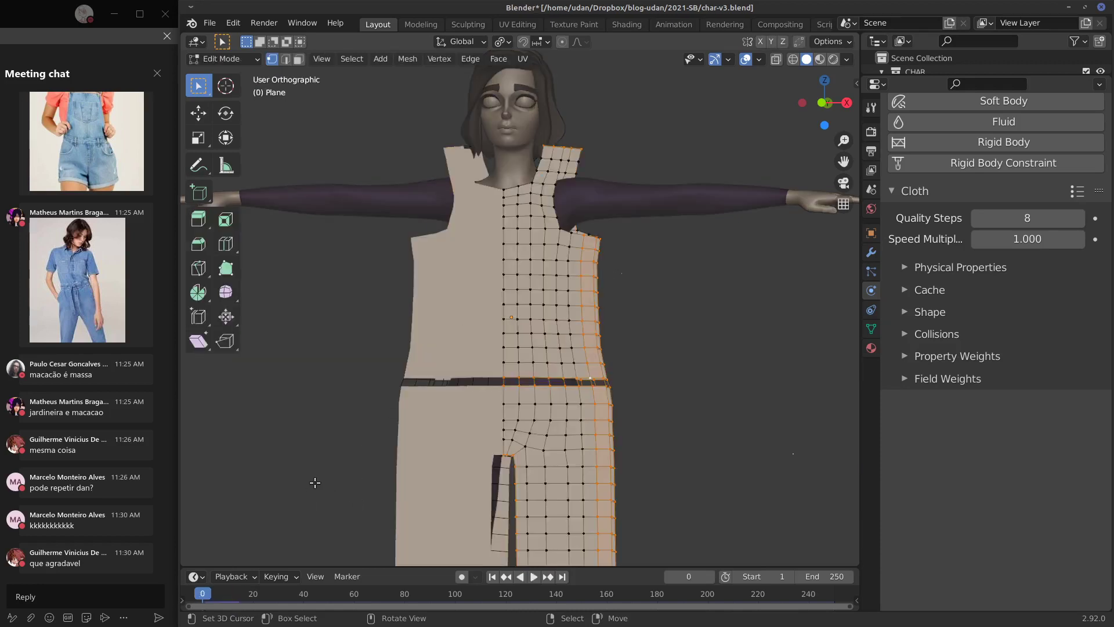
key(Tab)
click(227, 600)
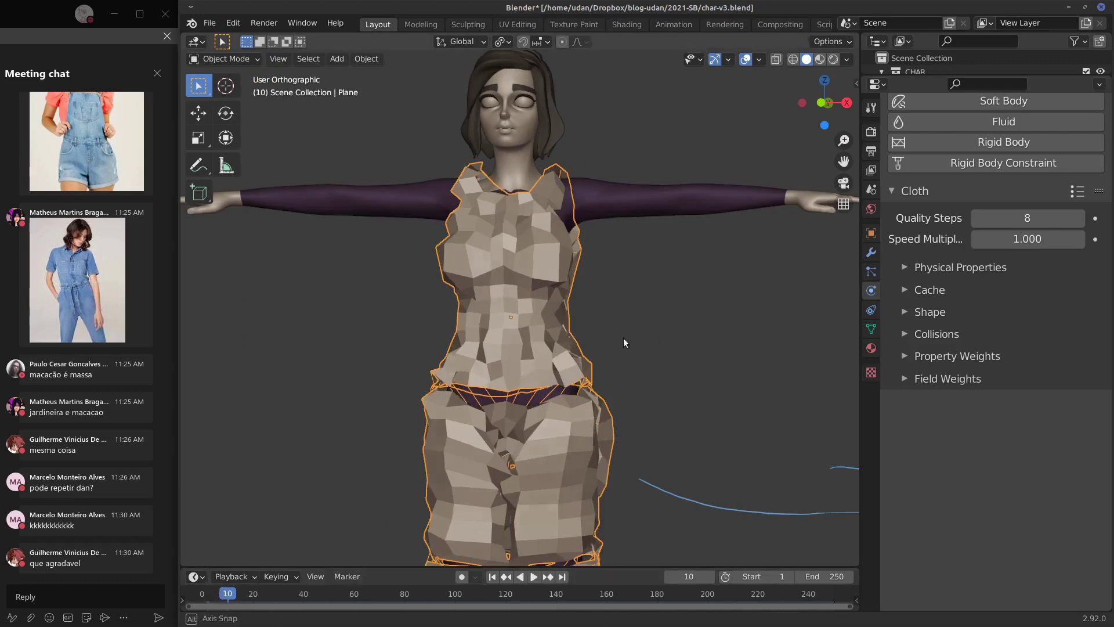
middle_drag(623, 338, 593, 335)
middle_drag(566, 418, 470, 316)
scroll(473, 316, up, 2)
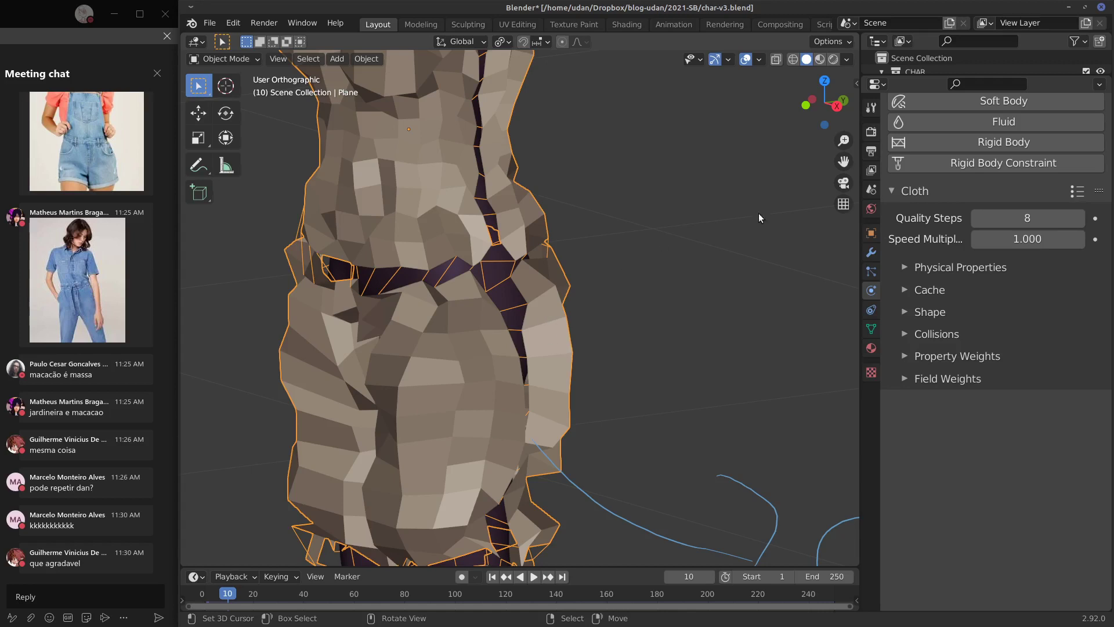
click(366, 59)
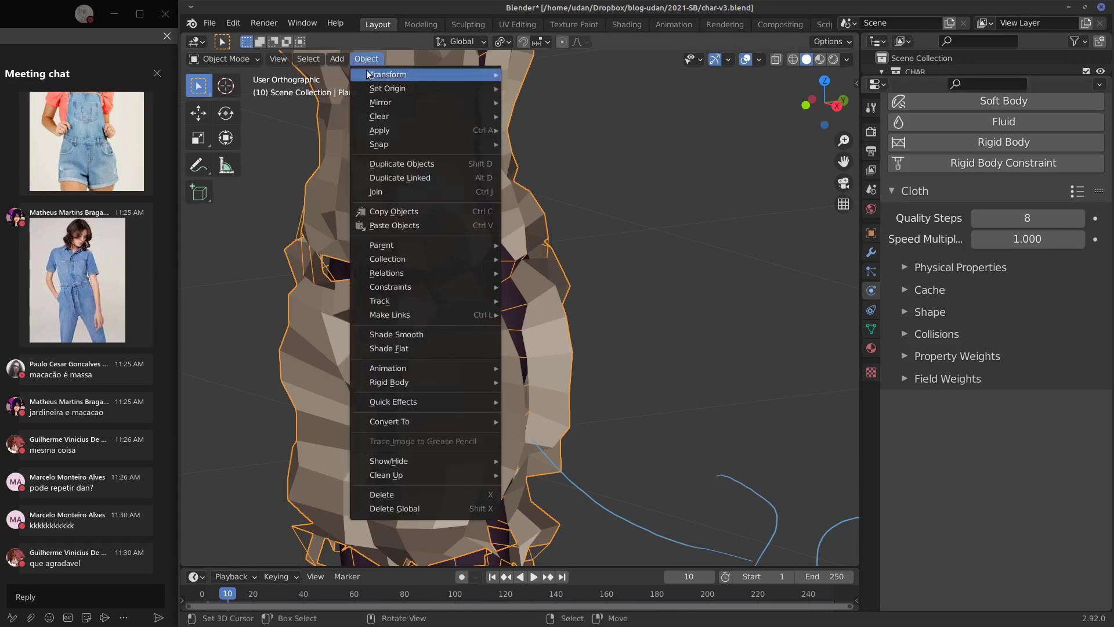
click(411, 335)
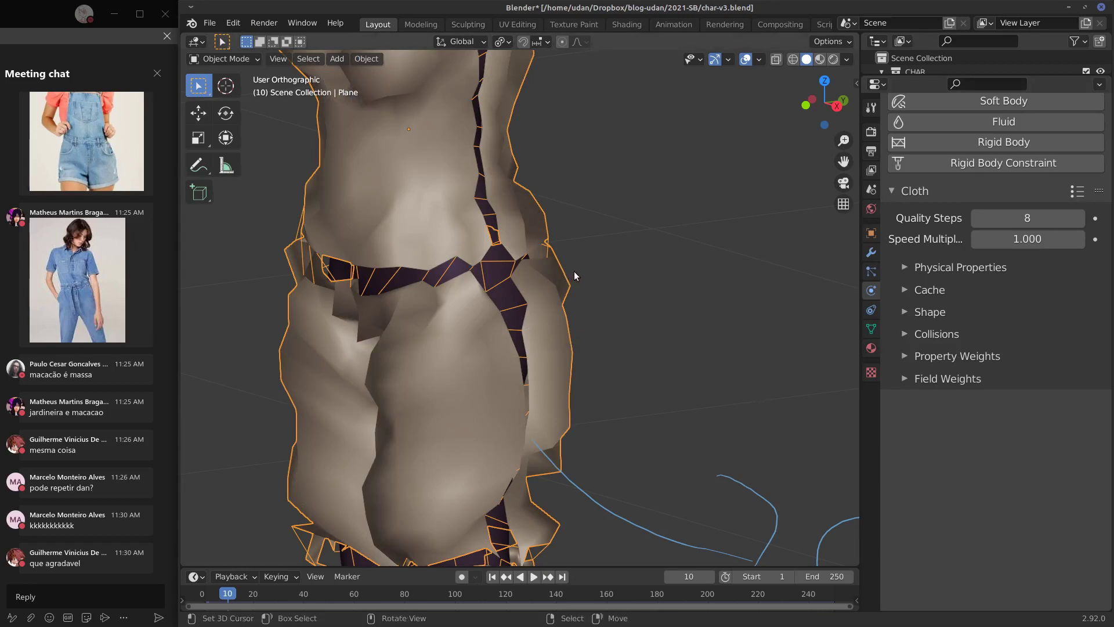
Step: Select the whole garment mesh in Edit Mode and enable the Face Orientation overlay
key(Tab)
key(a)
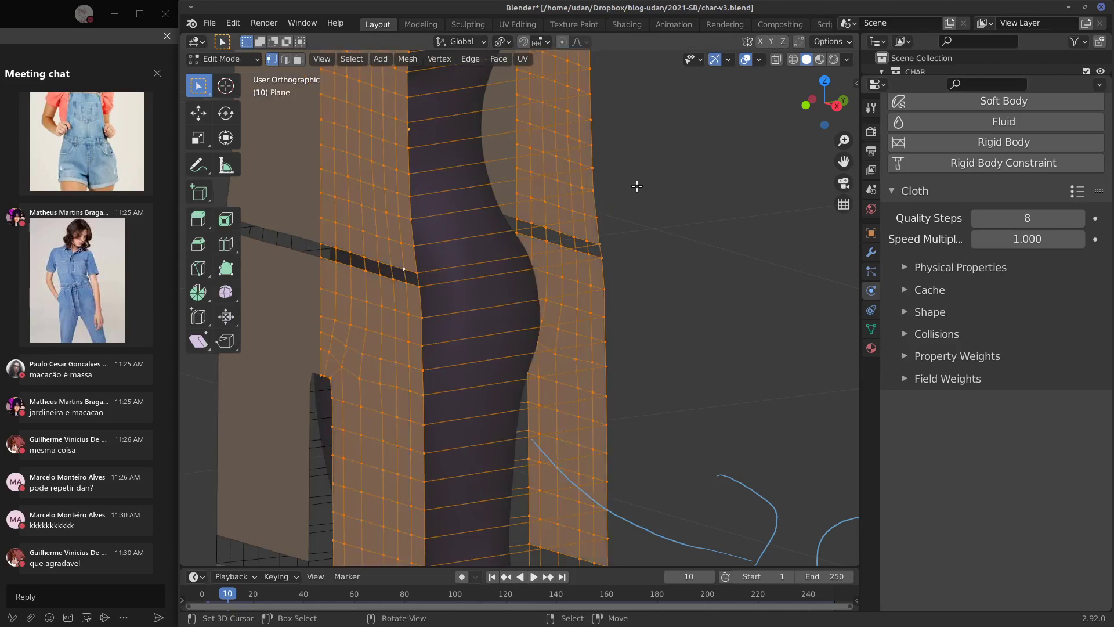
click(776, 60)
click(776, 60)
click(759, 60)
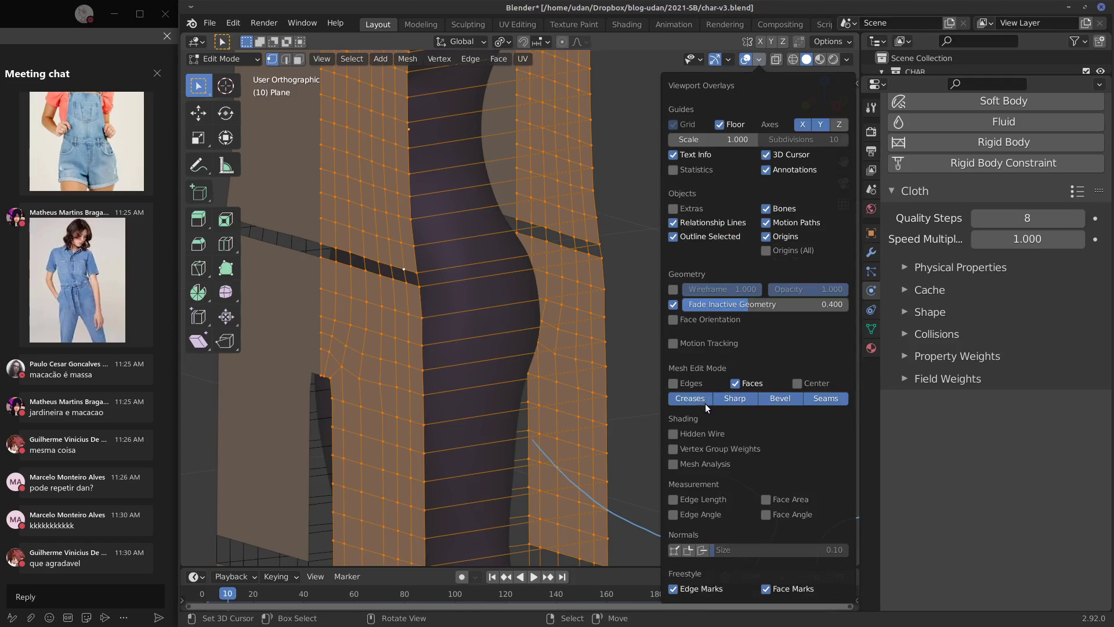
click(674, 319)
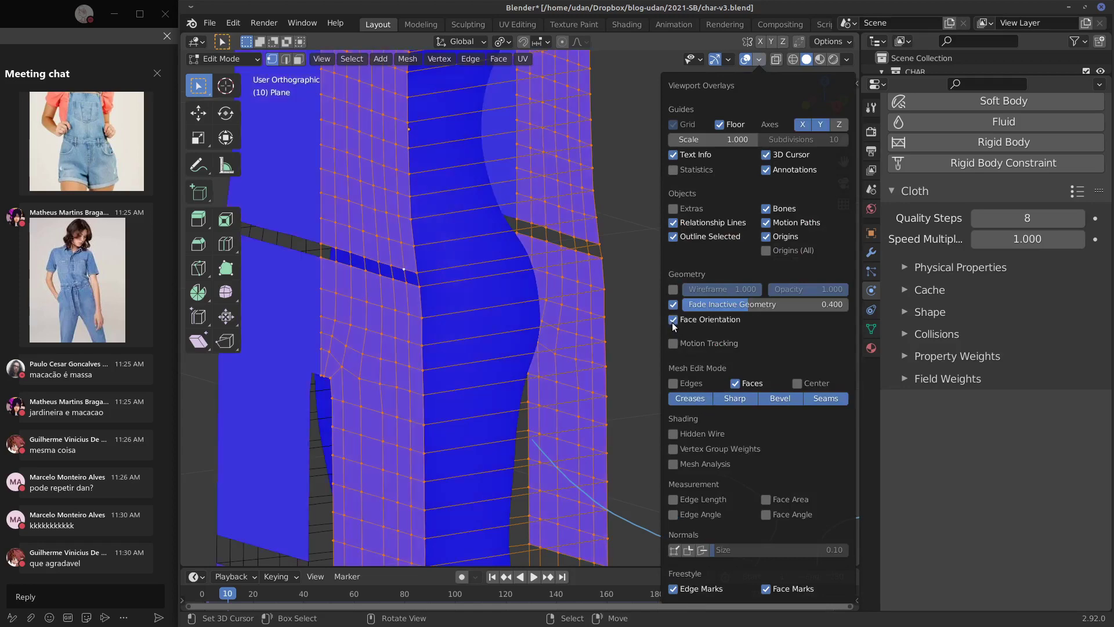
Step: Try to isolate the garment's back panel by selecting everything linked to one of its side vertices
middle_drag(638, 322, 584, 306)
click(575, 305)
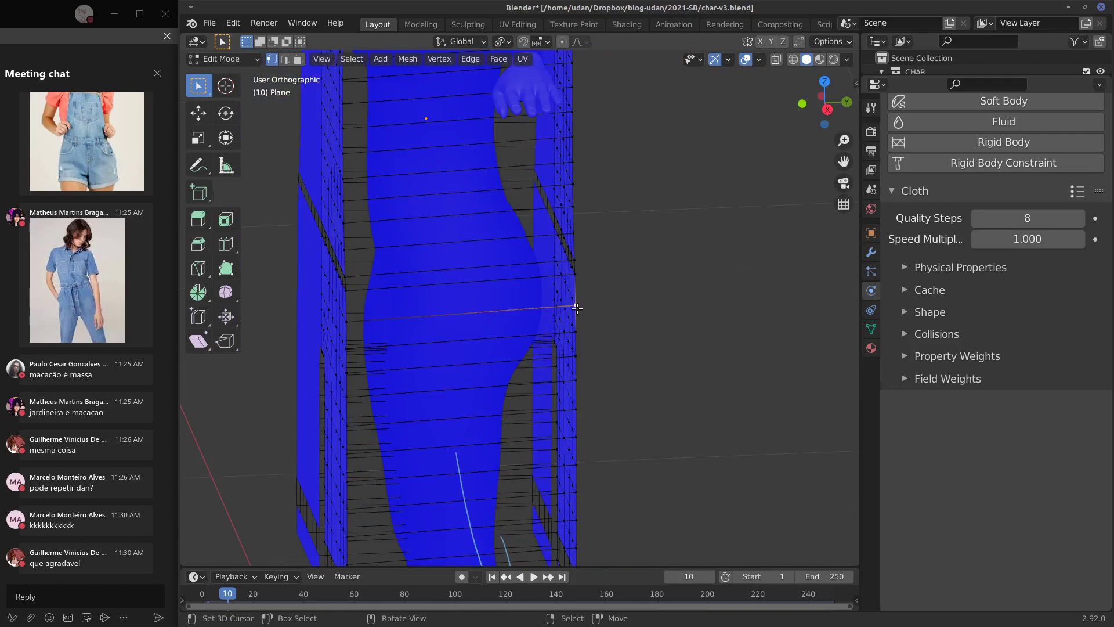
key(ctrl+l)
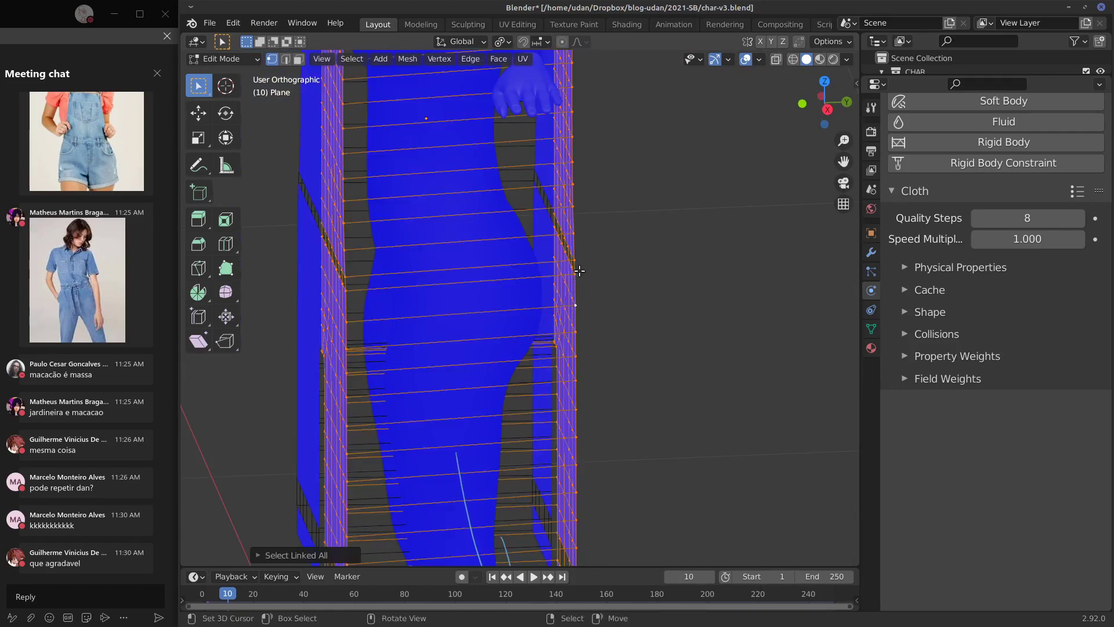
middle_drag(579, 273, 581, 257)
scroll(580, 256, down, 4)
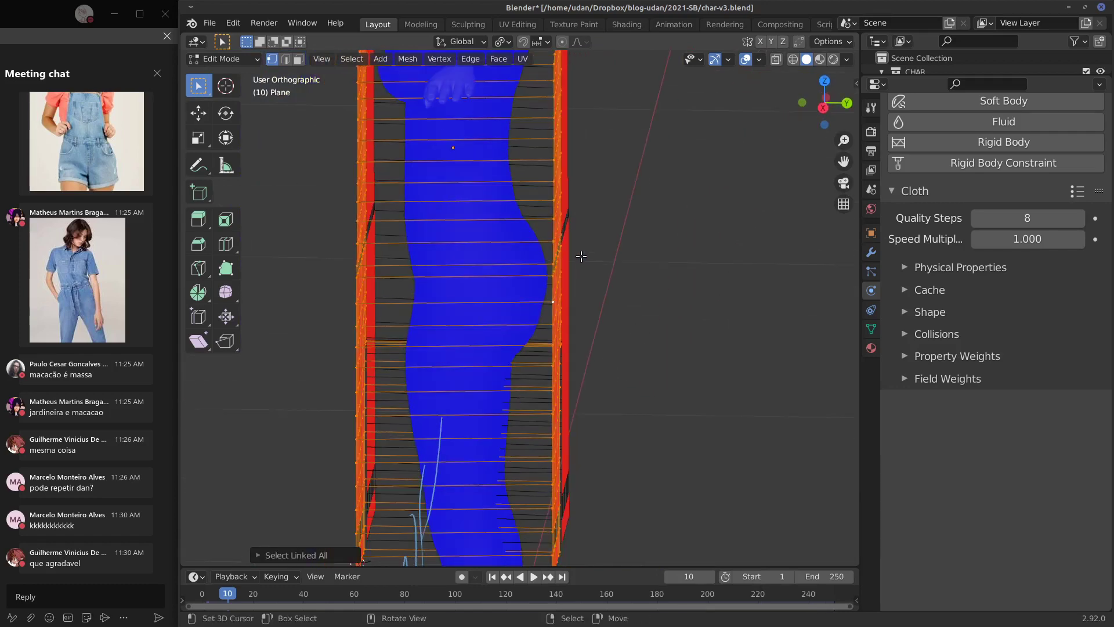
key(KP_1)
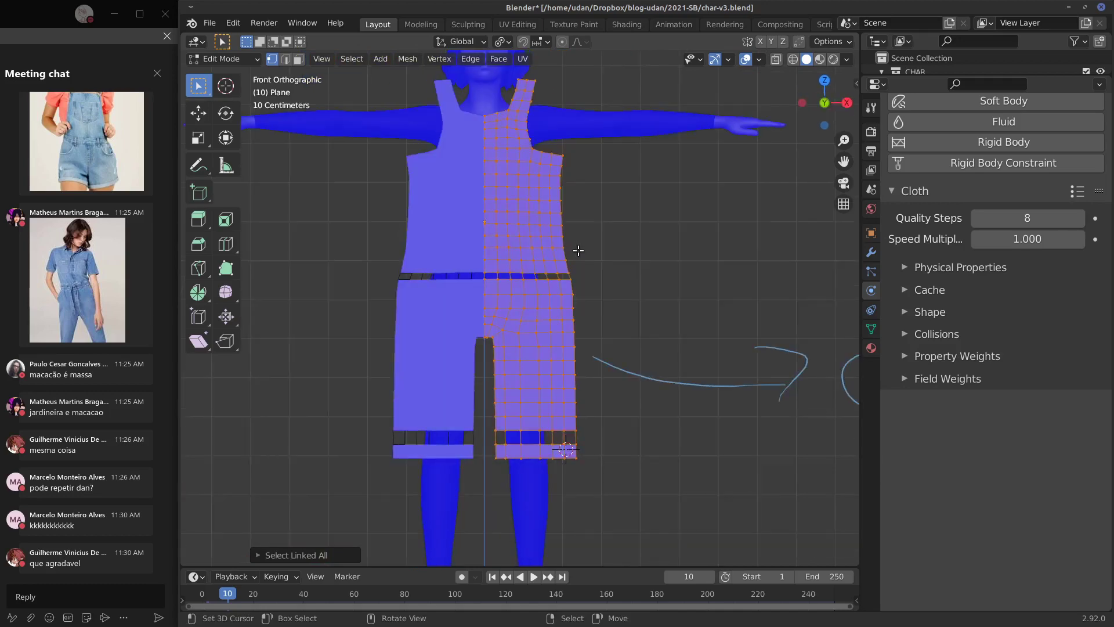
Step: Try to box-select the garment's back panel from the right side view without X-ray
key(KP_3)
click(560, 236)
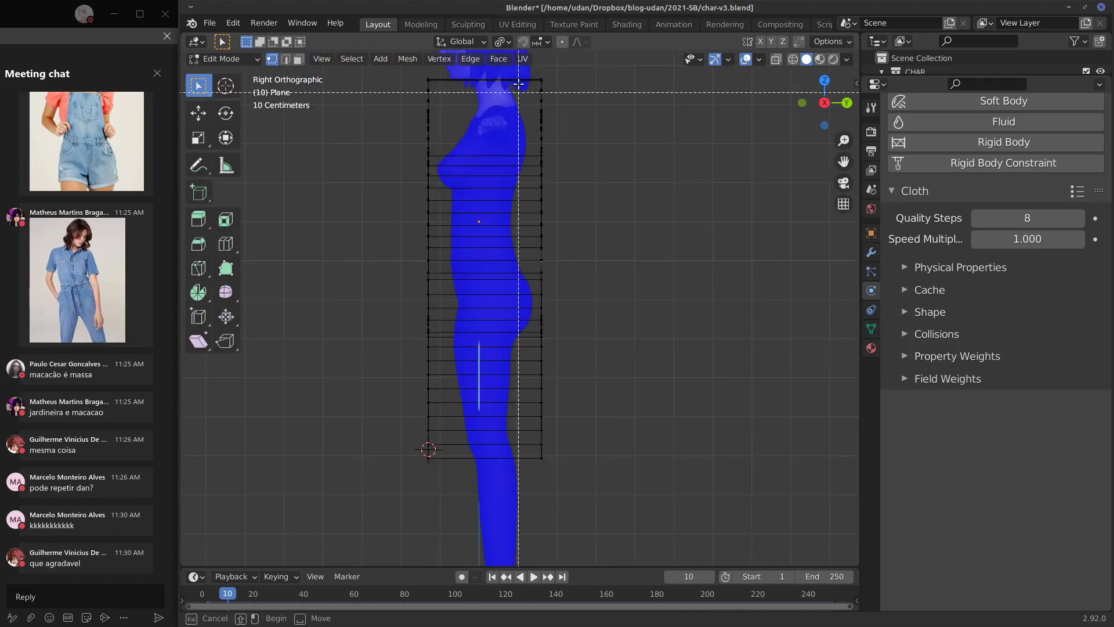
drag(526, 68, 643, 515)
middle_drag(621, 377, 570, 361)
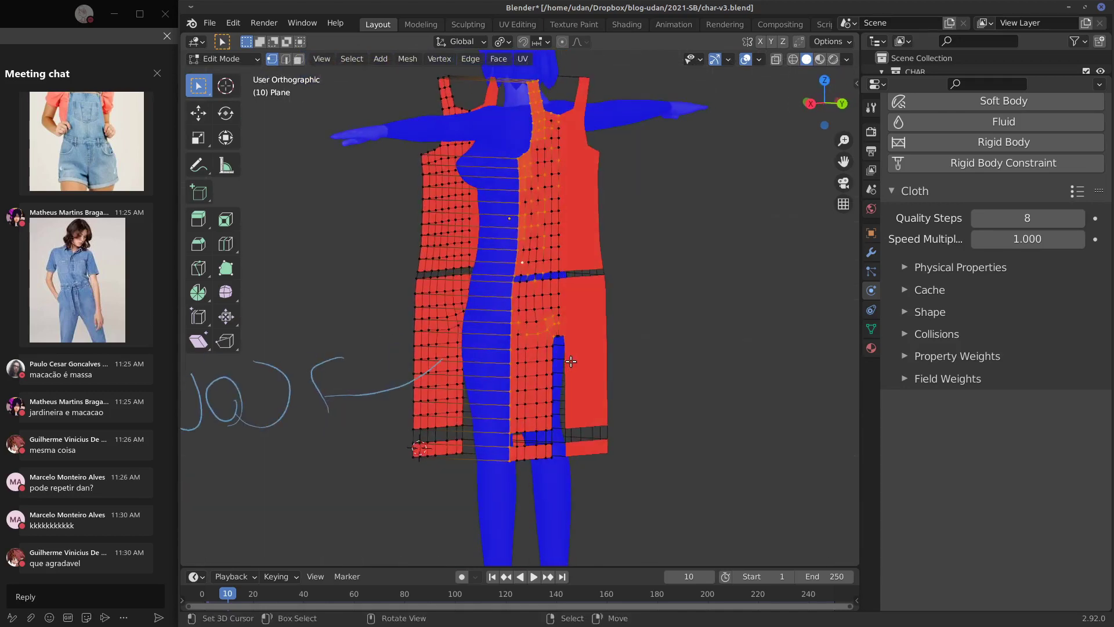
key(KP_1)
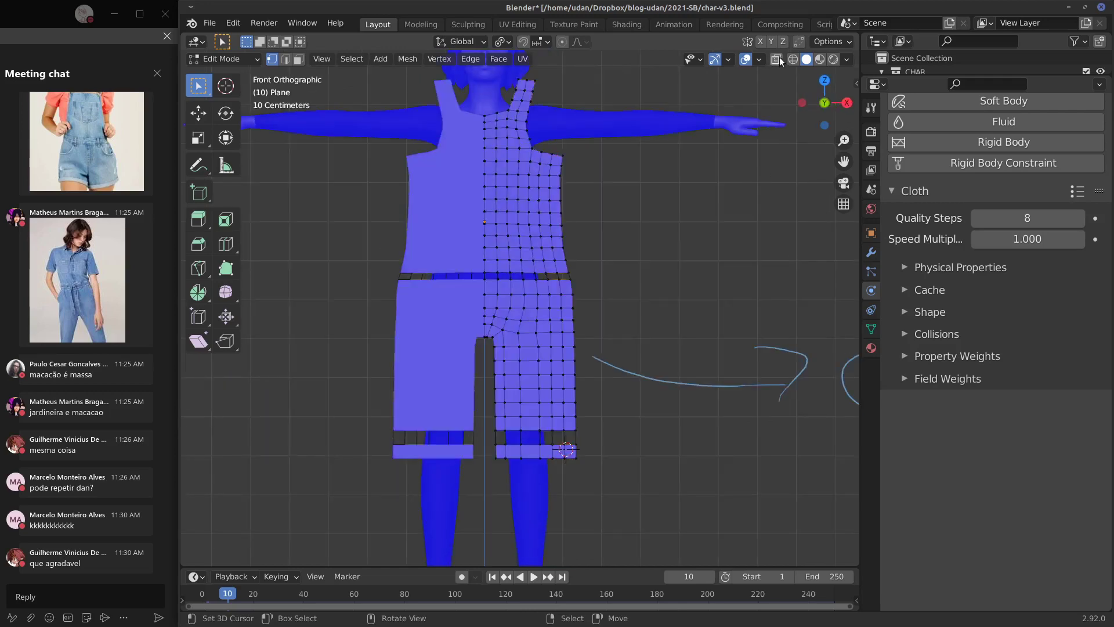
Step: Box-select the entire back panel from the right side view with X-ray on, flip its normals, and return to Object Mode
key(KP_3)
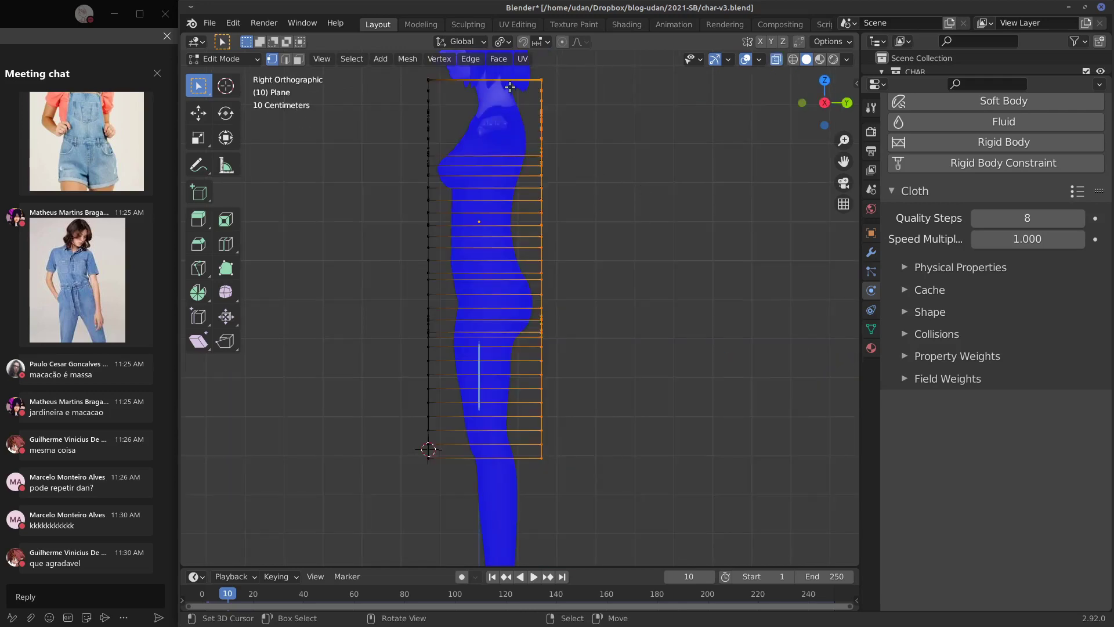
key(b)
drag(513, 54, 643, 515)
middle_drag(661, 359, 571, 355)
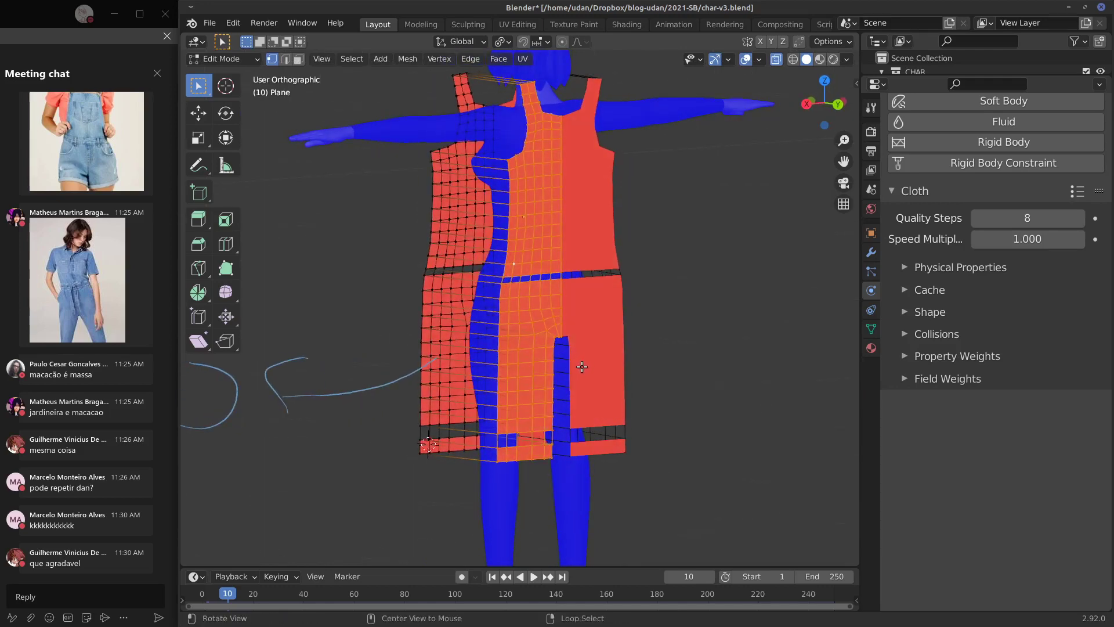
key(alt+n)
click(588, 364)
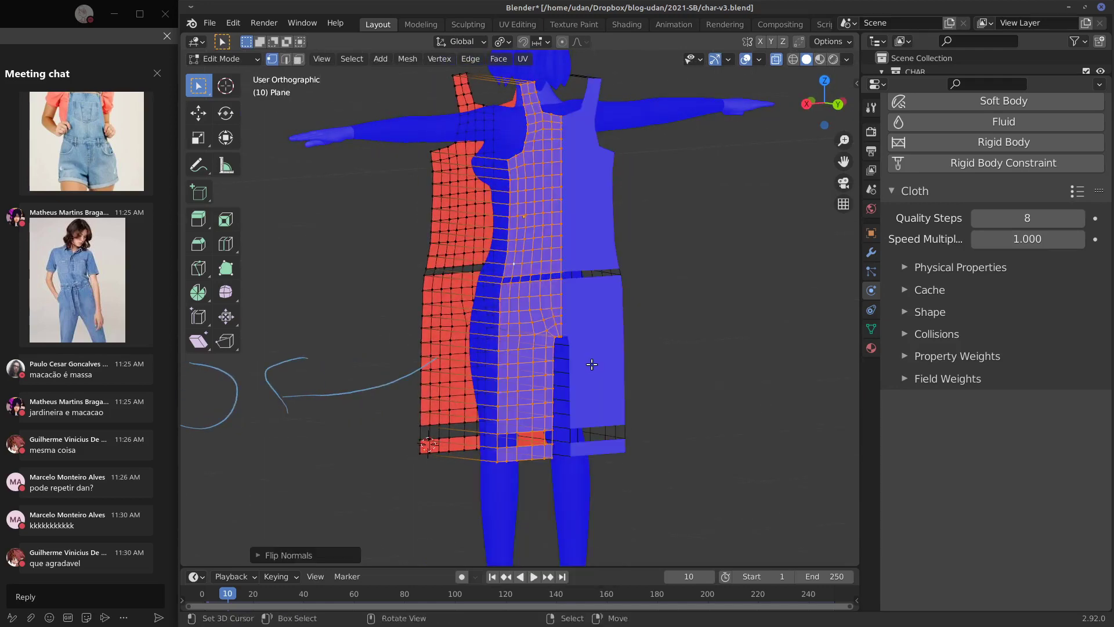
middle_drag(587, 367, 629, 344)
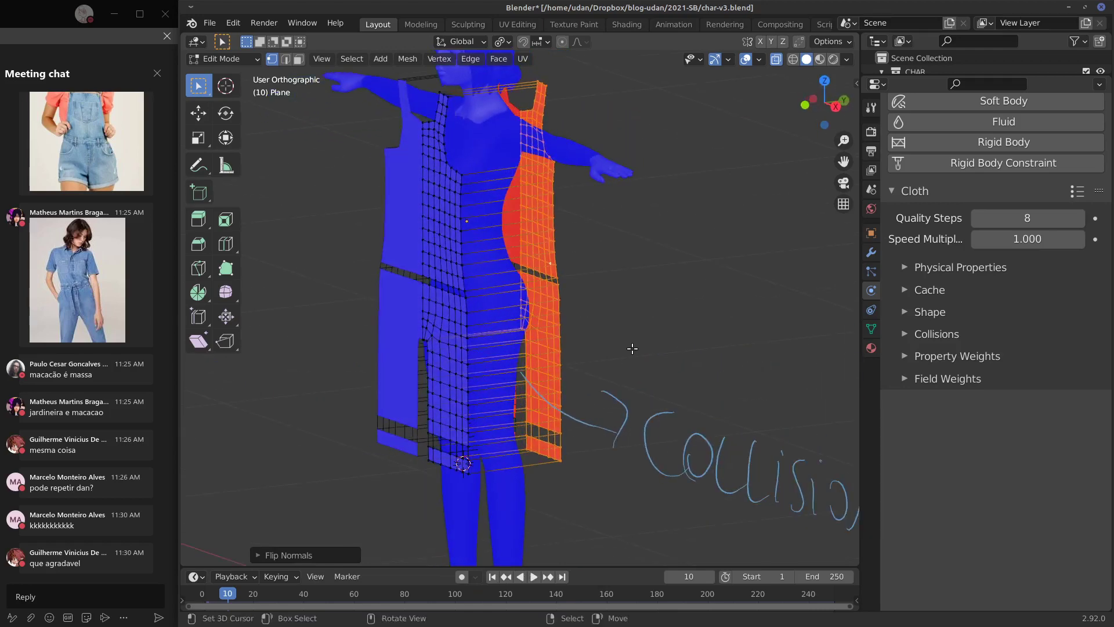
key(Tab)
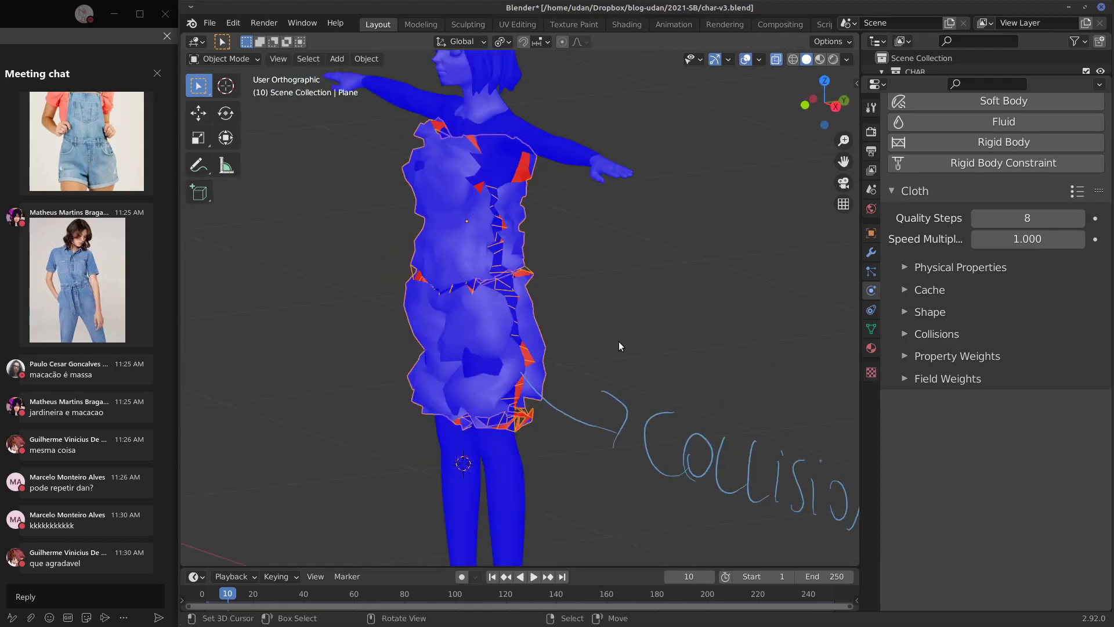
Step: Put the garment back in Edit Mode and expand the cloth's Object Collisions settings
key(Tab)
middle_drag(618, 341, 694, 331)
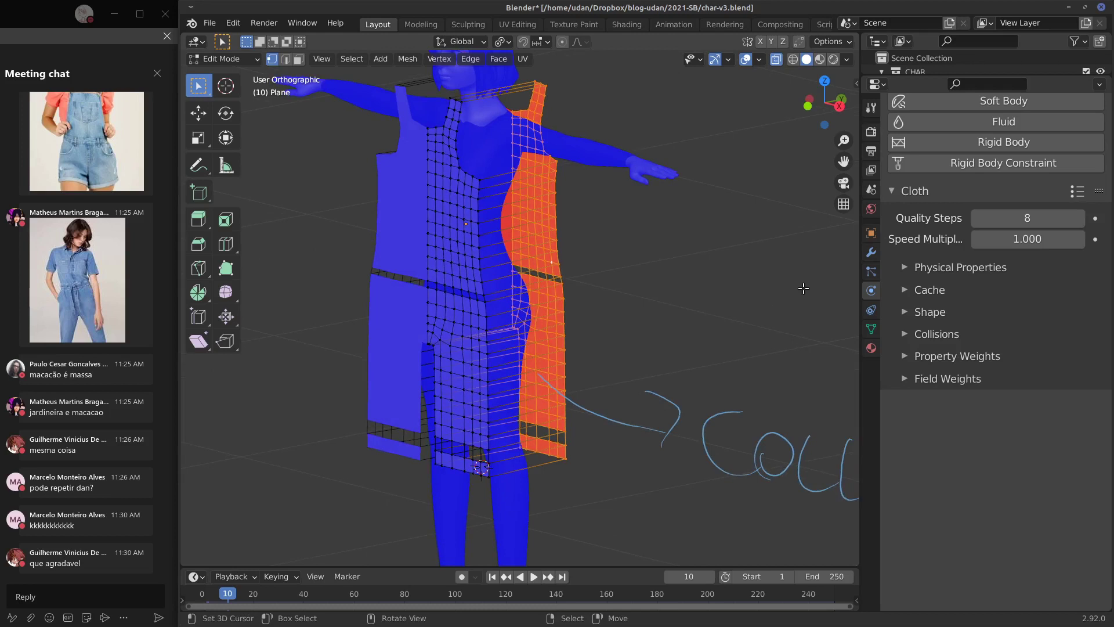
click(905, 378)
click(903, 378)
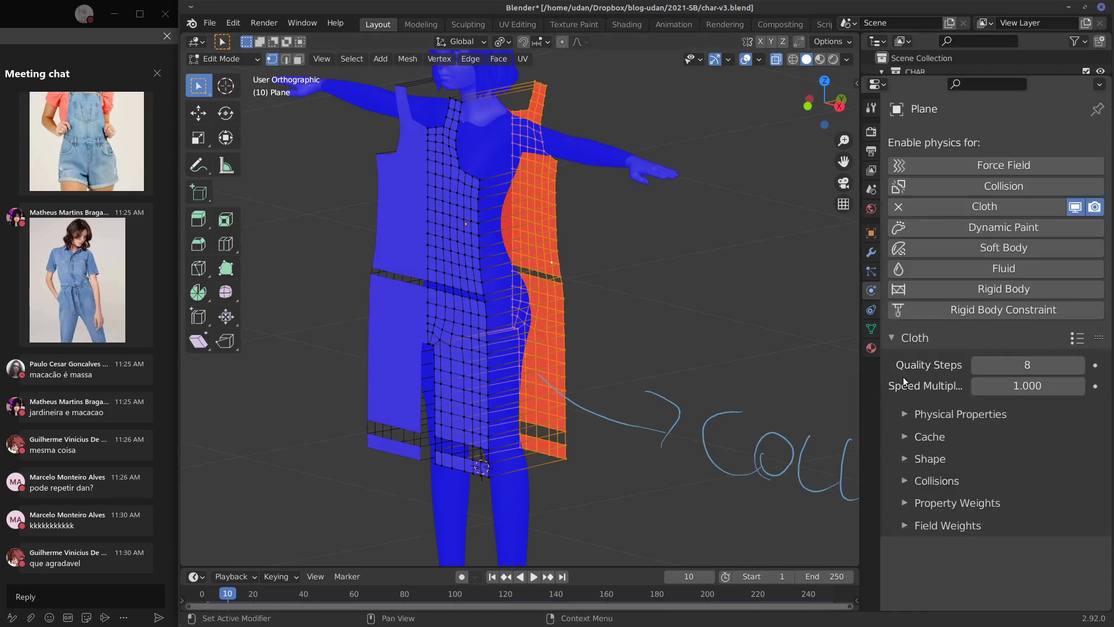
click(908, 502)
click(910, 503)
click(912, 482)
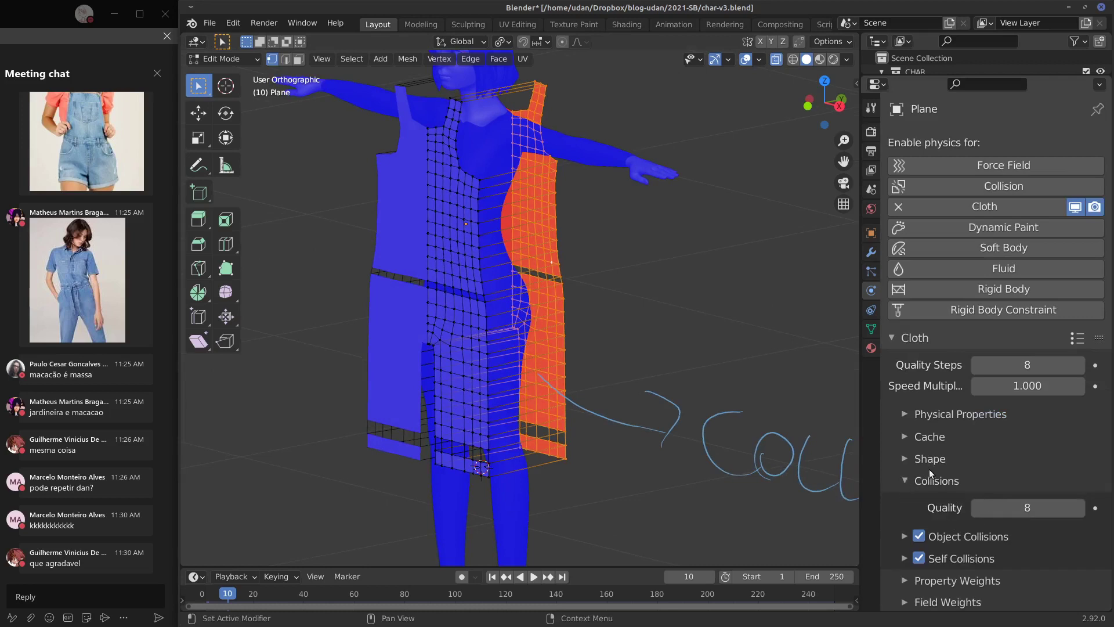
click(892, 538)
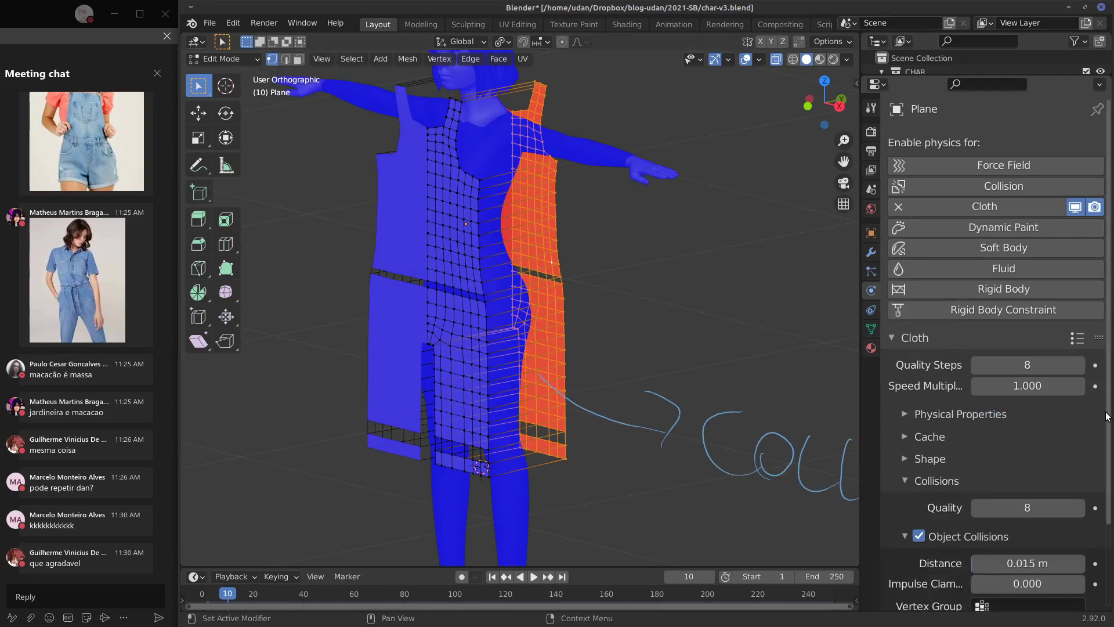
drag(1110, 418, 1112, 576)
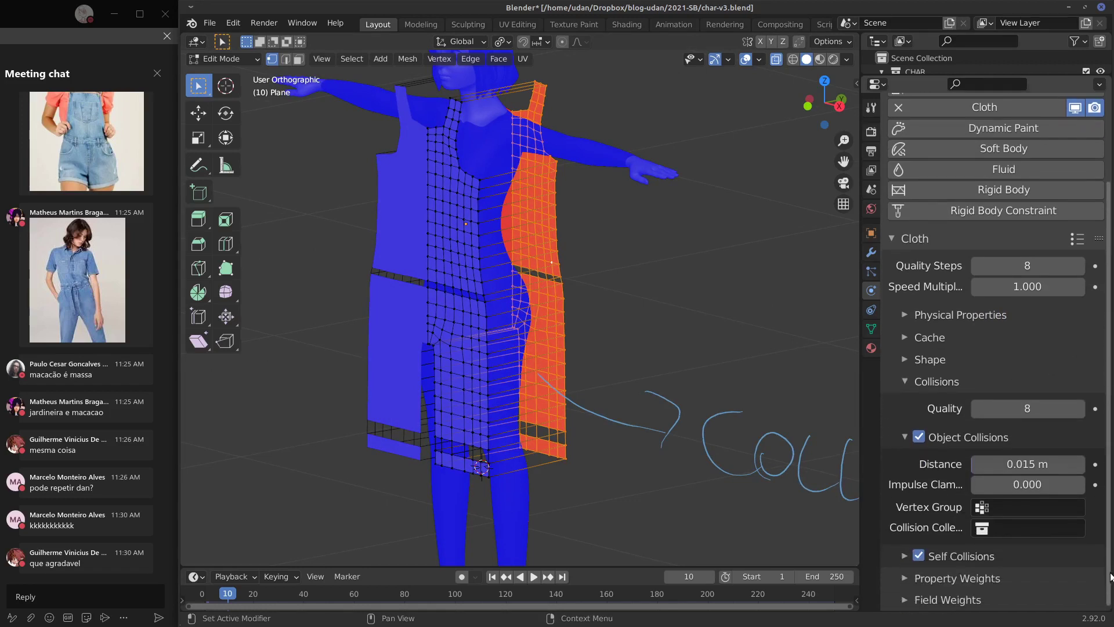
Step: Set the cloth's object collision distance to 0.001 m and collapse the Object Collisions settings
click(1021, 464)
click(1029, 464)
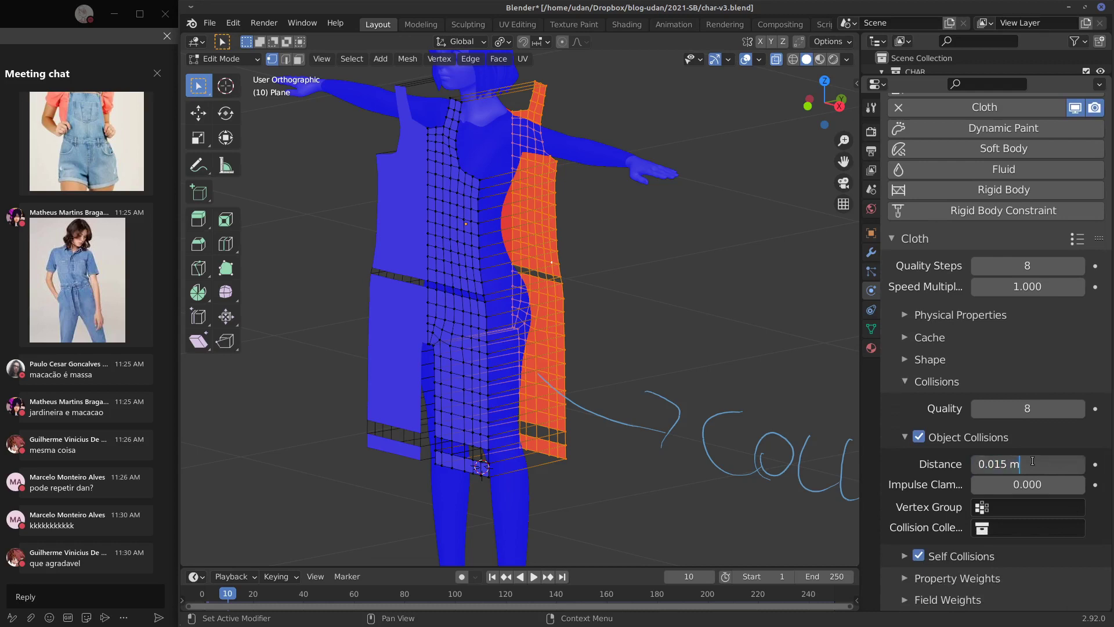
key(BackSpace)
key(BackSpace)
key(BackSpace)
key(BackSpace)
text(01)
key(Return)
click(1043, 467)
click(1048, 463)
key(Return)
click(901, 437)
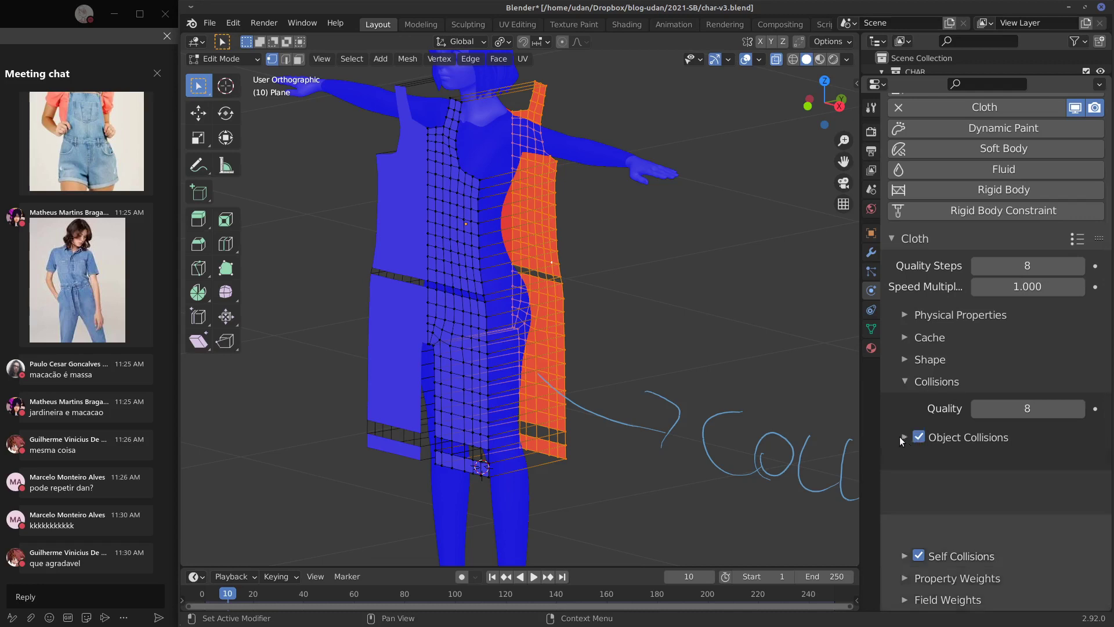
Step: Set the cloth's shrinking factor to 0 in its Shape settings
click(904, 360)
click(1050, 472)
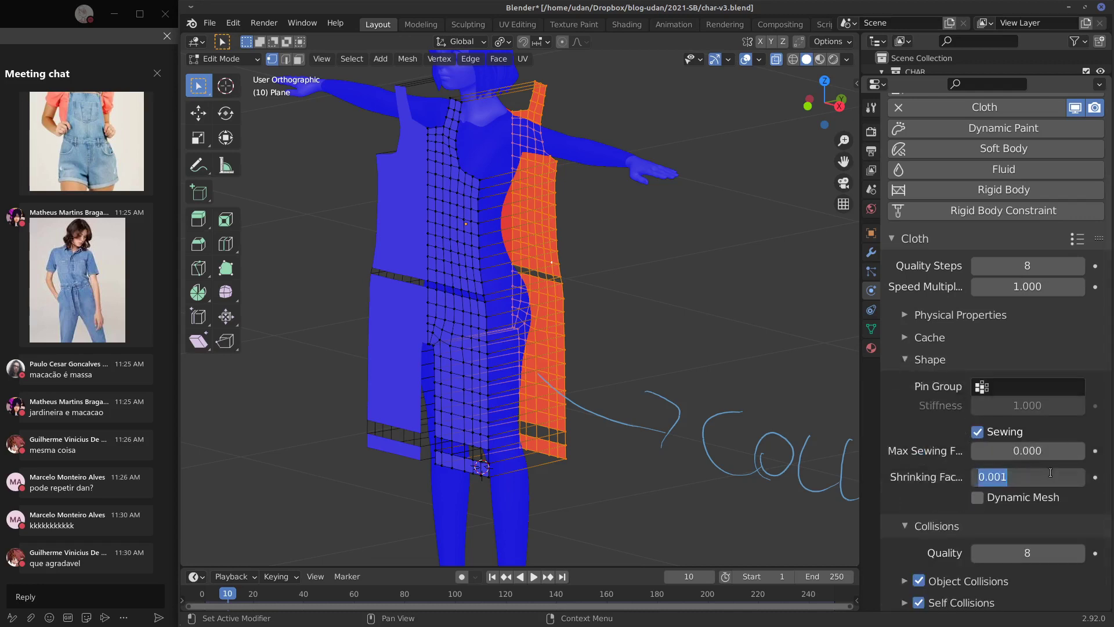
text(0)
key(Return)
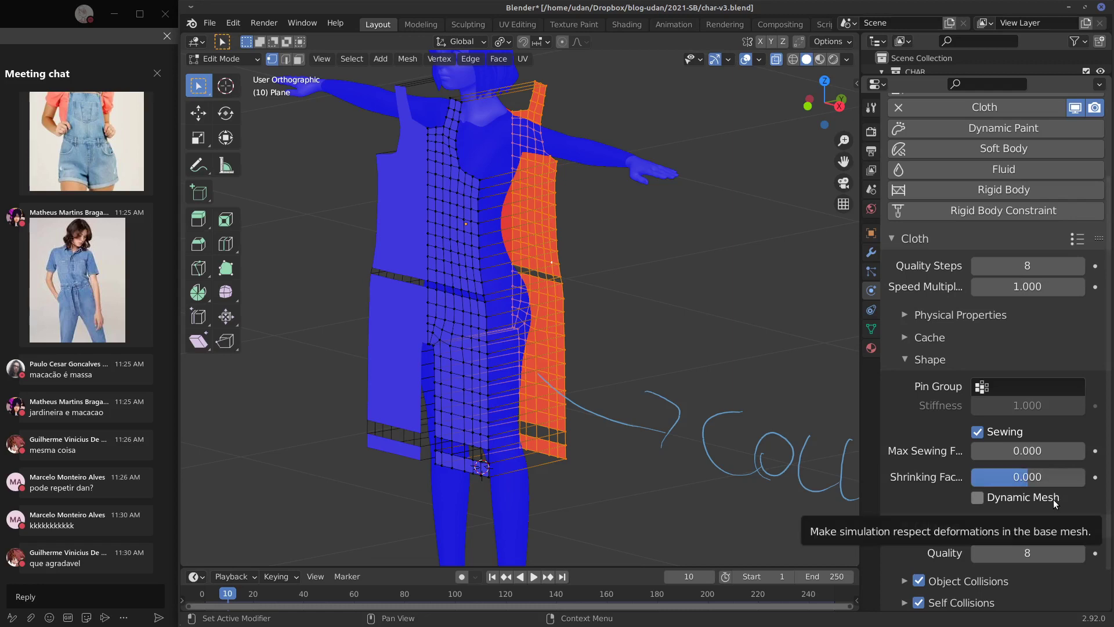
Step: Set the cloth's max sewing force to 1
click(1053, 455)
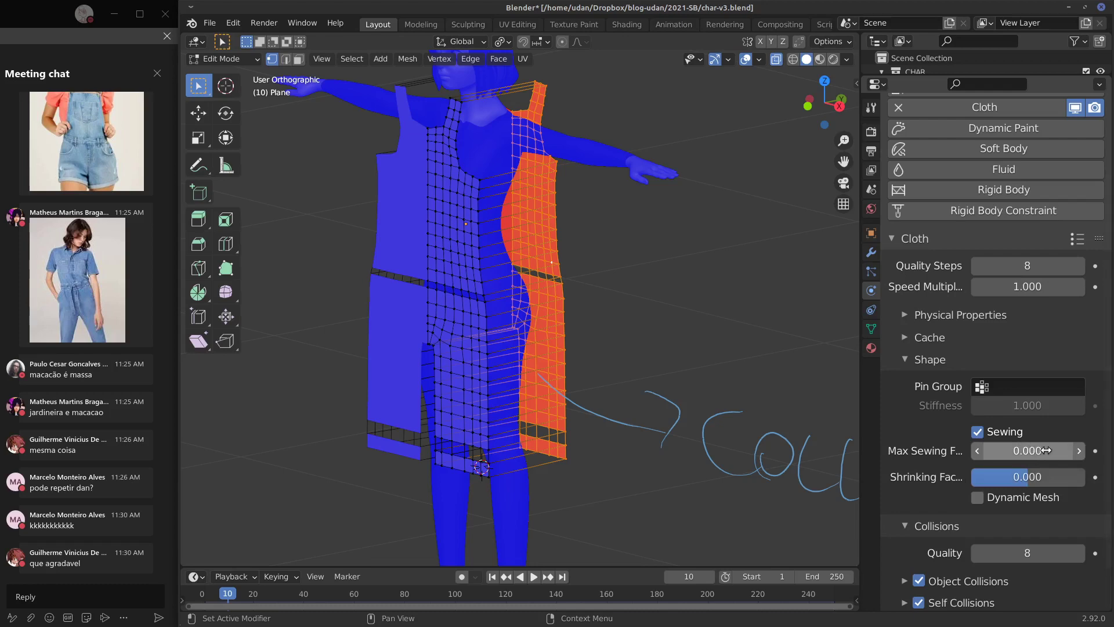
text(0.0)
key(BackSpace)
key(BackSpace)
key(BackSpace)
text(1)
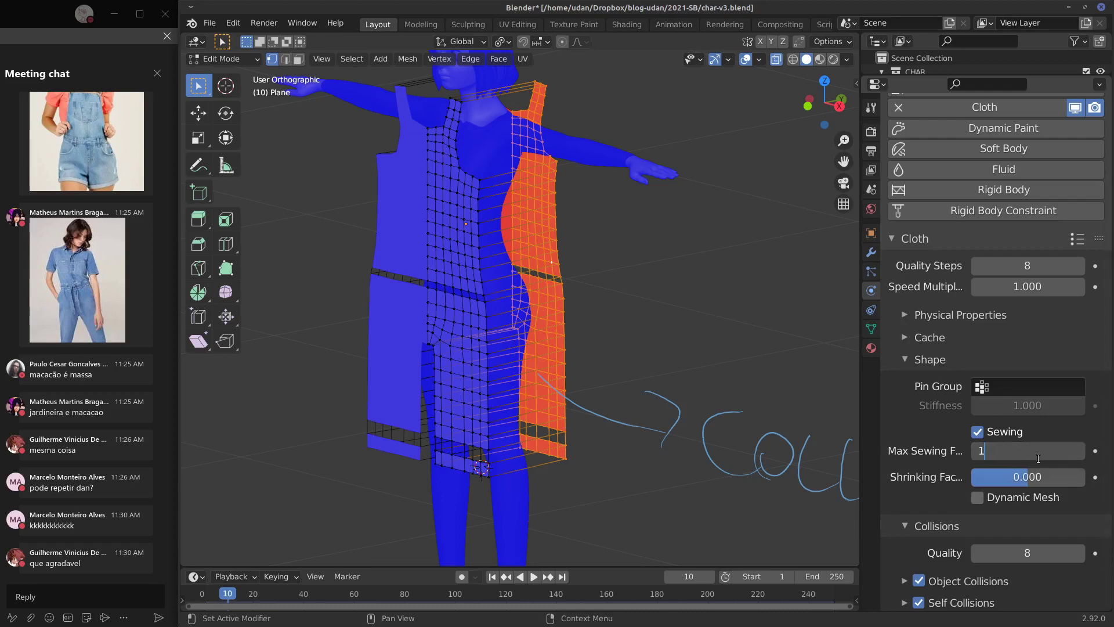
key(Return)
Step: Return to Object Mode and play the cloth simulation from frame 0 to check the sewing
key(Tab)
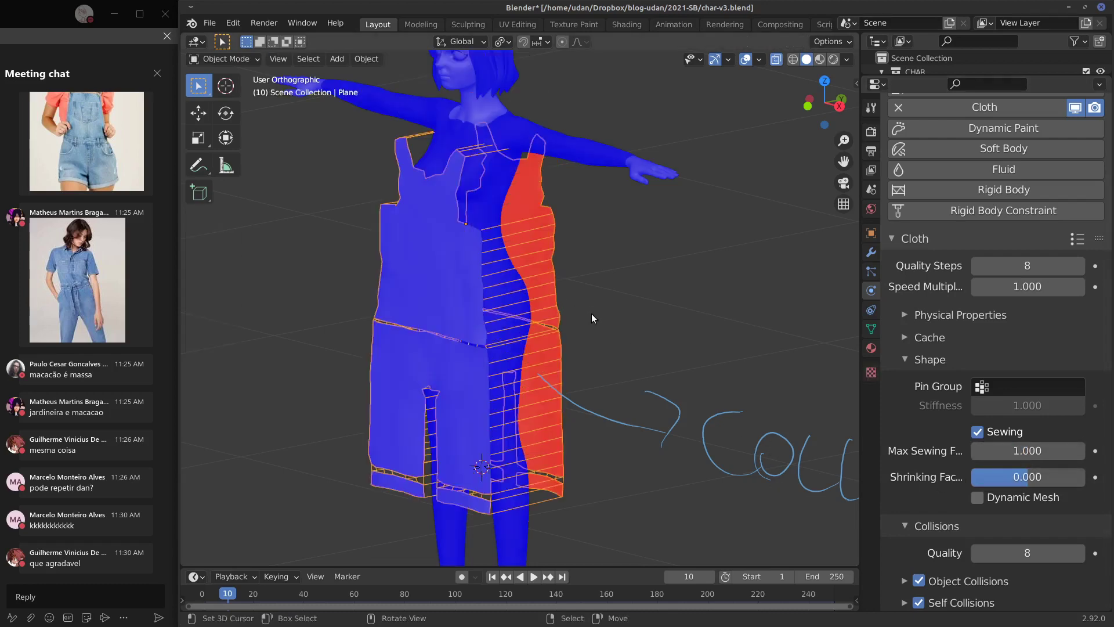
click(204, 597)
key(space)
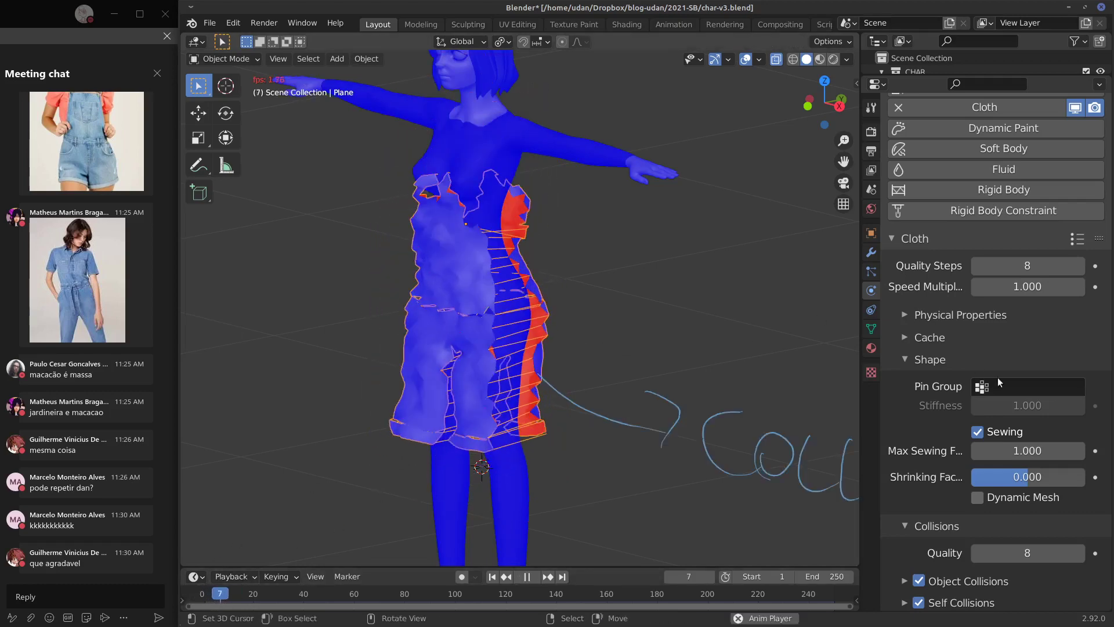
key(Escape)
Step: Set the max sewing force to 0 and replay the cloth simulation from frame 0
double_click(1037, 452)
text(0)
key(Return)
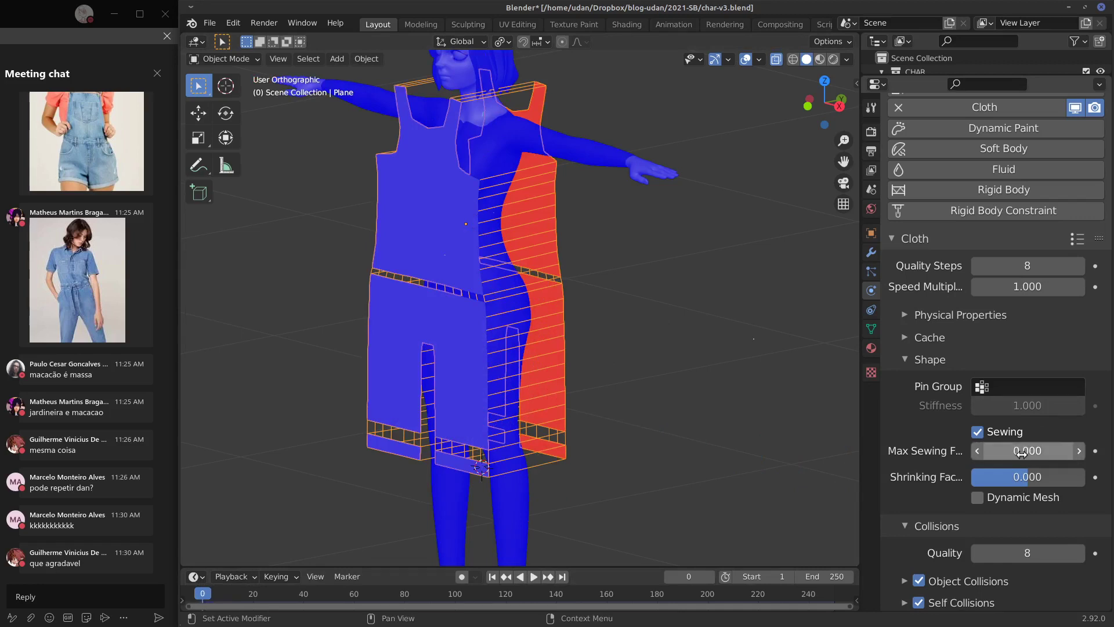
key(space)
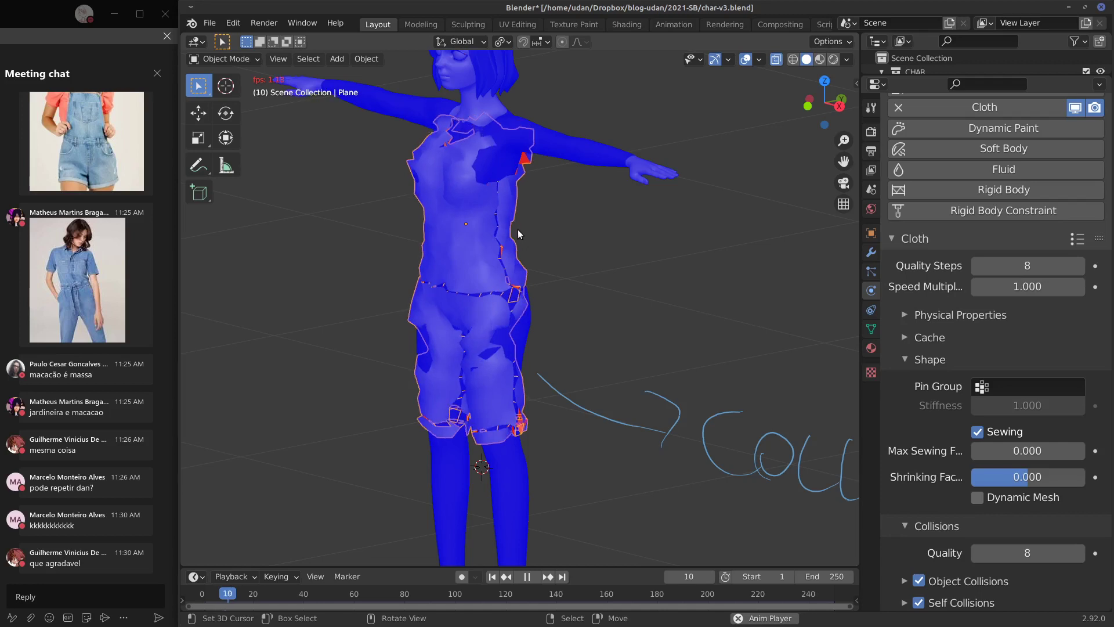
key(Escape)
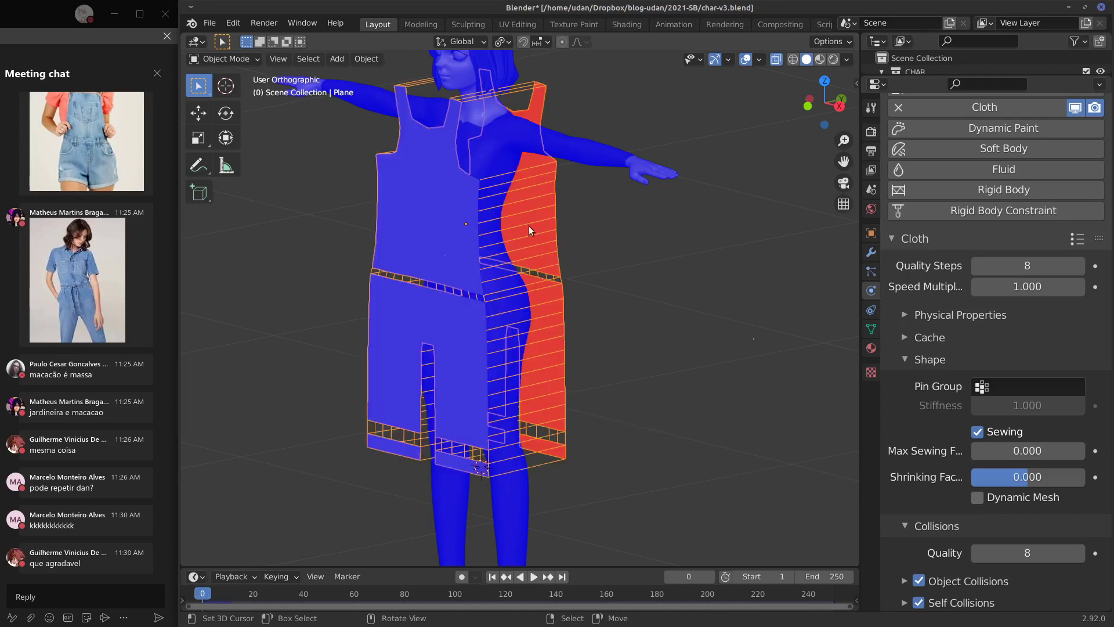
Step: Turn off the Face Orientation overlay and replay the simulation to examine how the garment fits the body
click(759, 60)
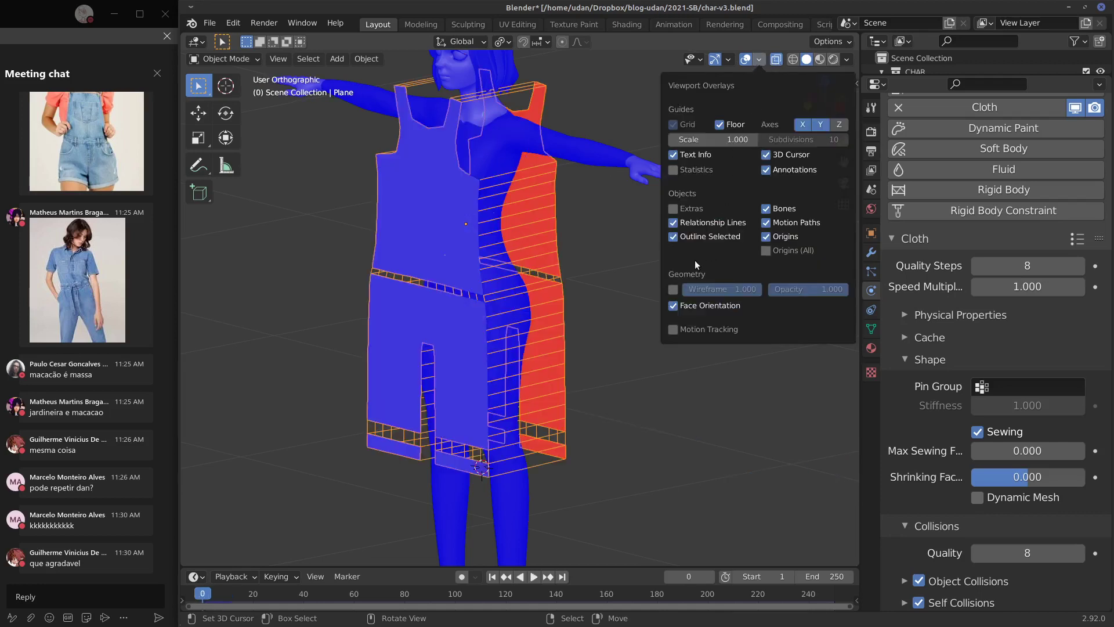
click(676, 305)
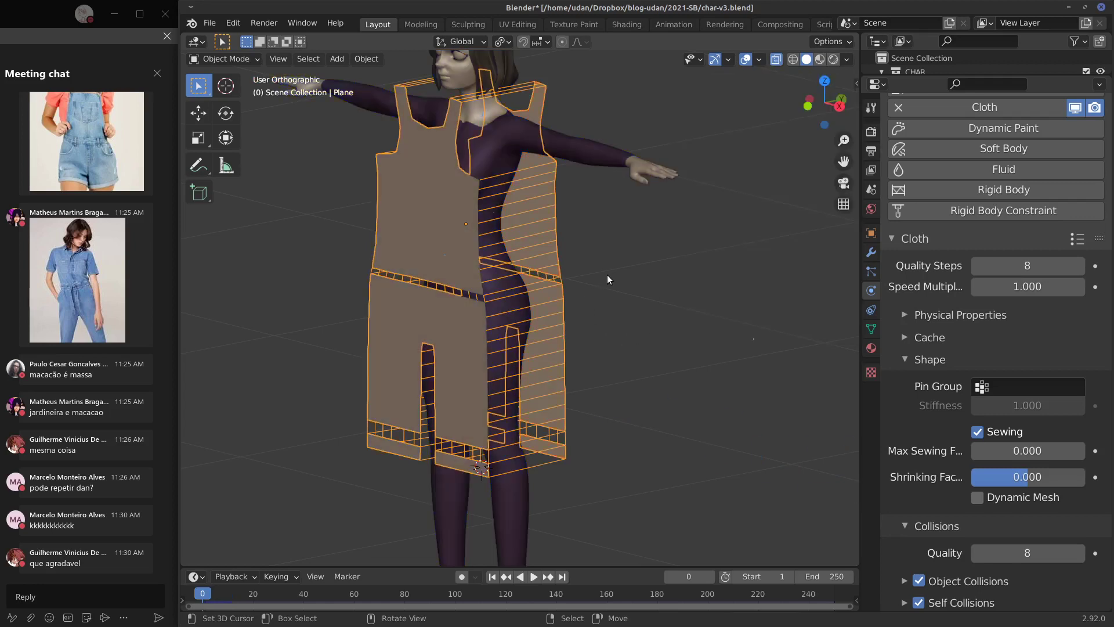
key(space)
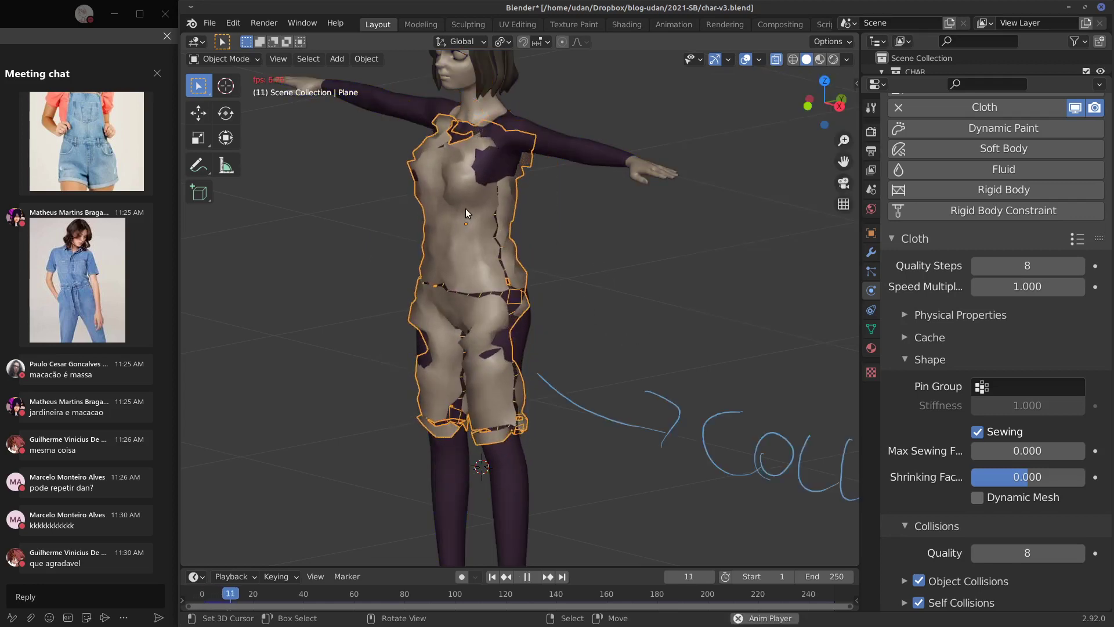
key(Escape)
key(space)
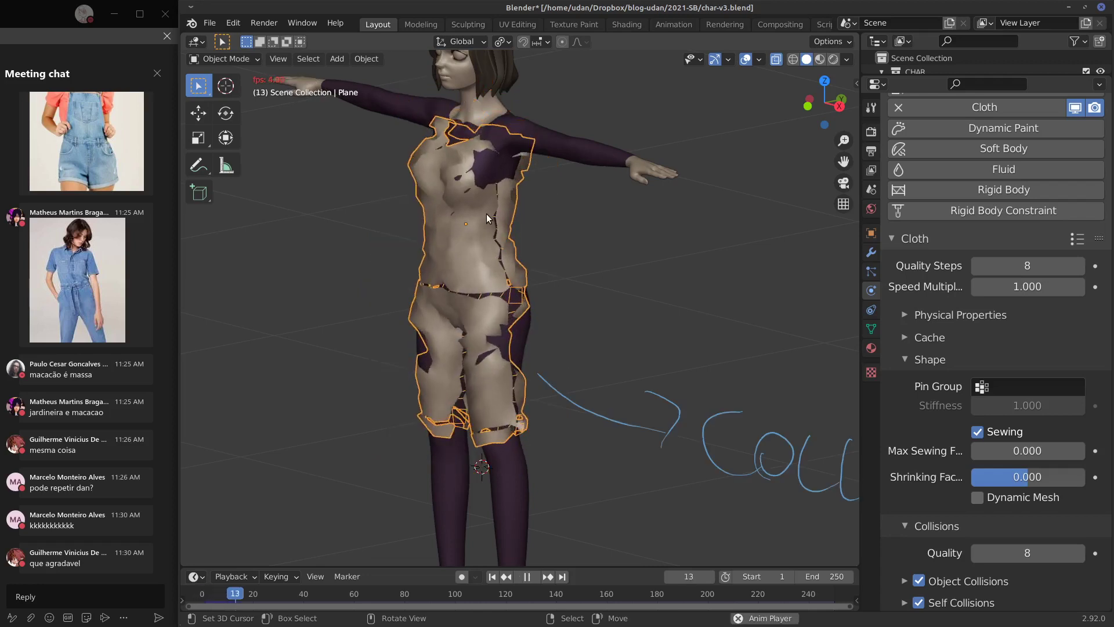
key(Escape)
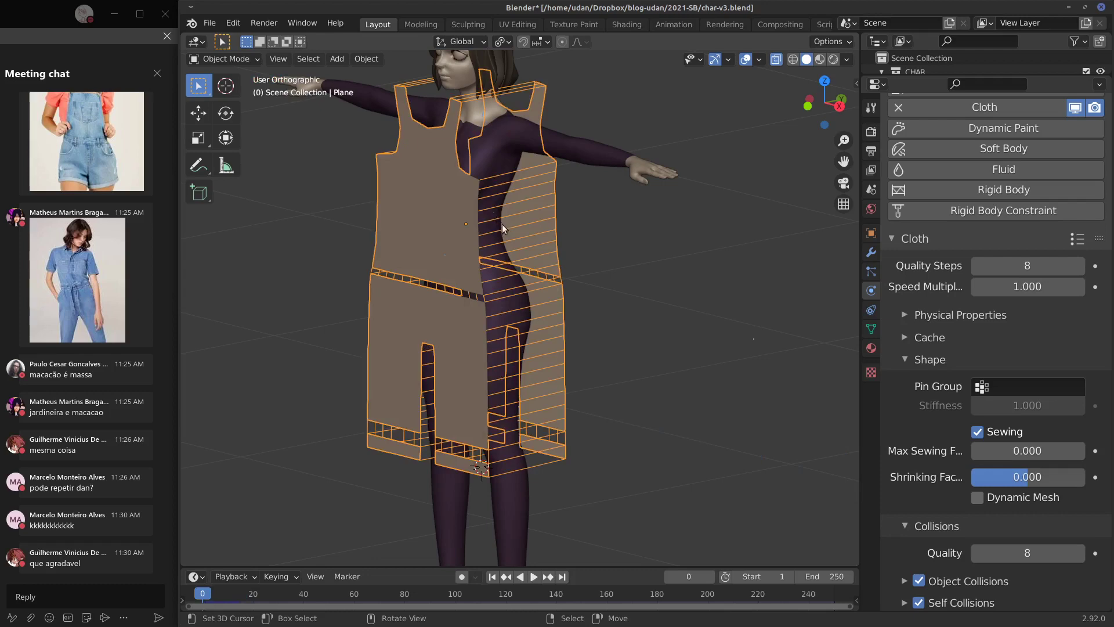
Step: In Edit Mode, box-select the inner leg edge through both panels from the front view and move it along X toward the centre
key(KP_1)
key(Tab)
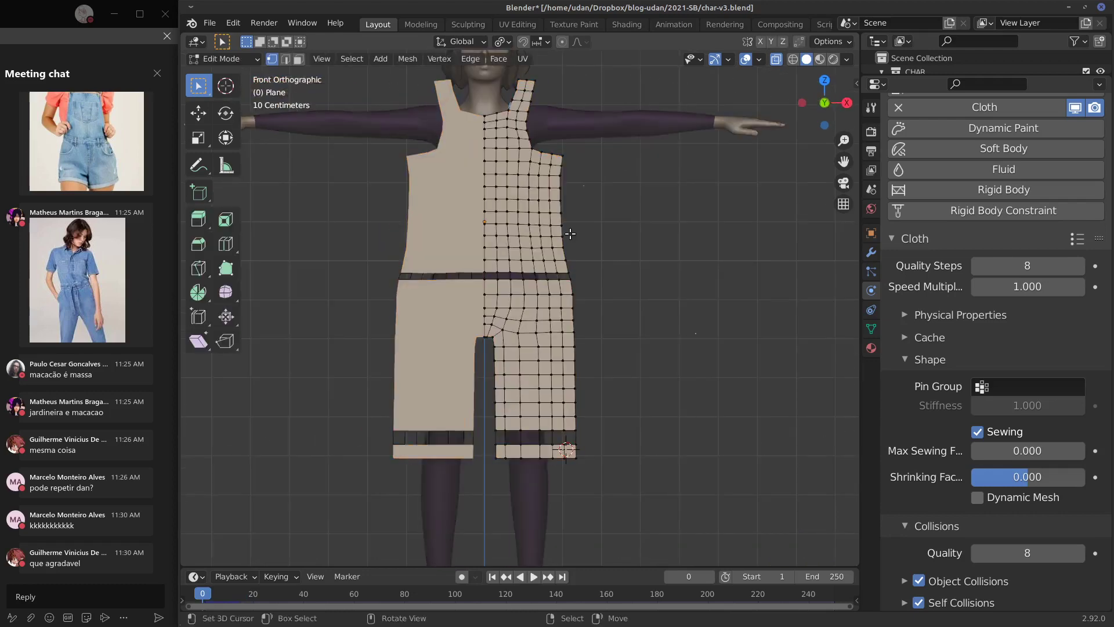
middle_drag(569, 231, 525, 275)
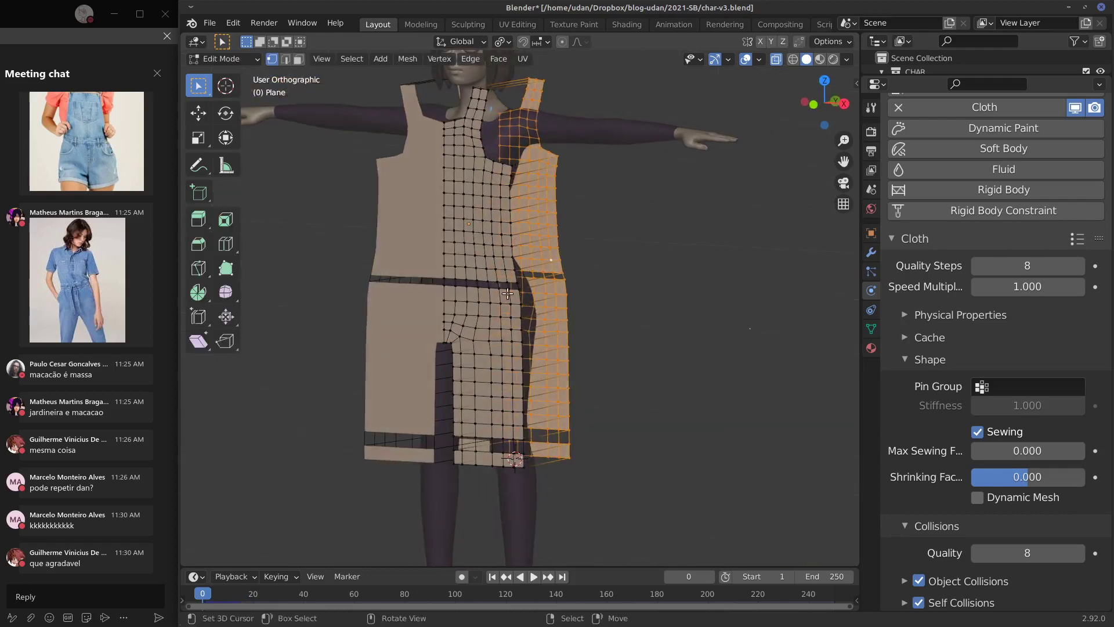
middle_drag(458, 301, 529, 298)
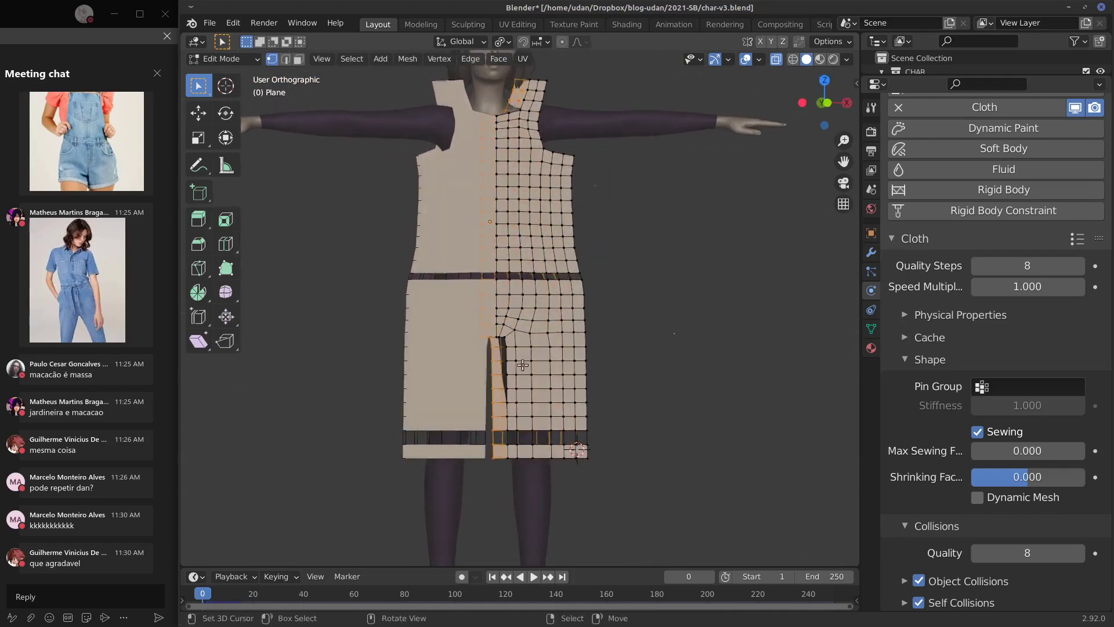
click(507, 367)
key(KP_1)
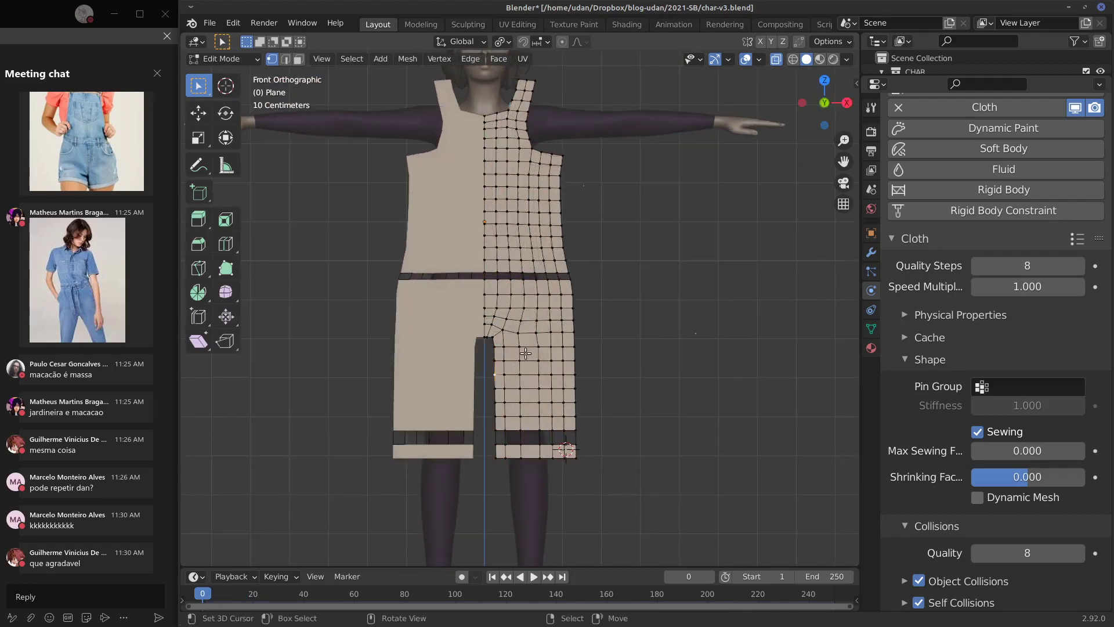
scroll(511, 348, up, 3)
shift+middle_drag(523, 315, 546, 185)
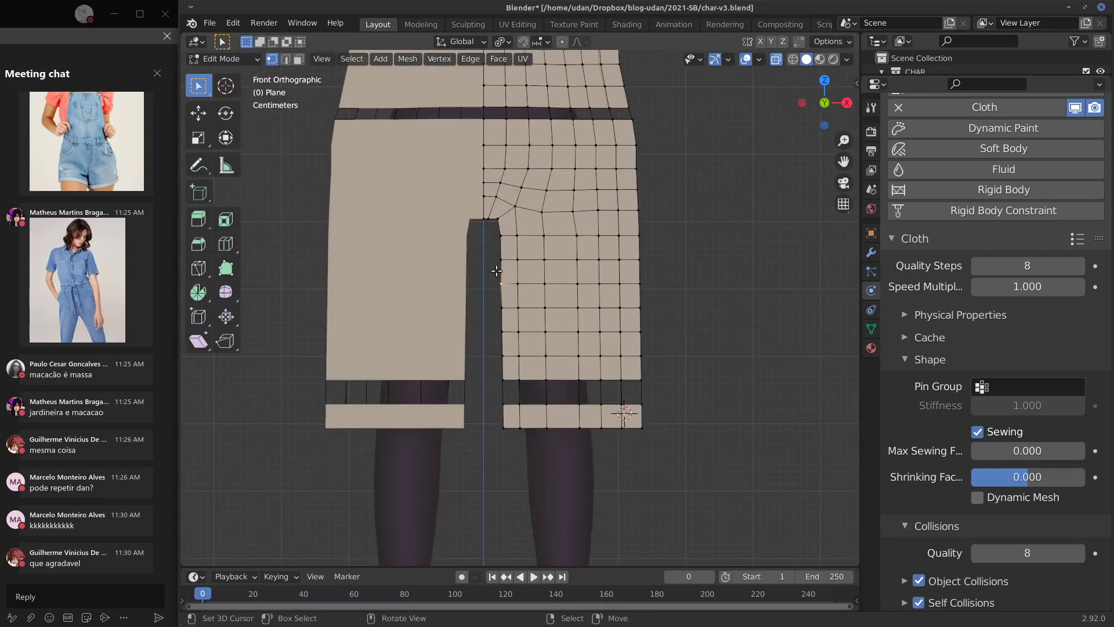
key(b)
drag(491, 231, 510, 444)
middle_drag(510, 444, 528, 299)
key(KP_1)
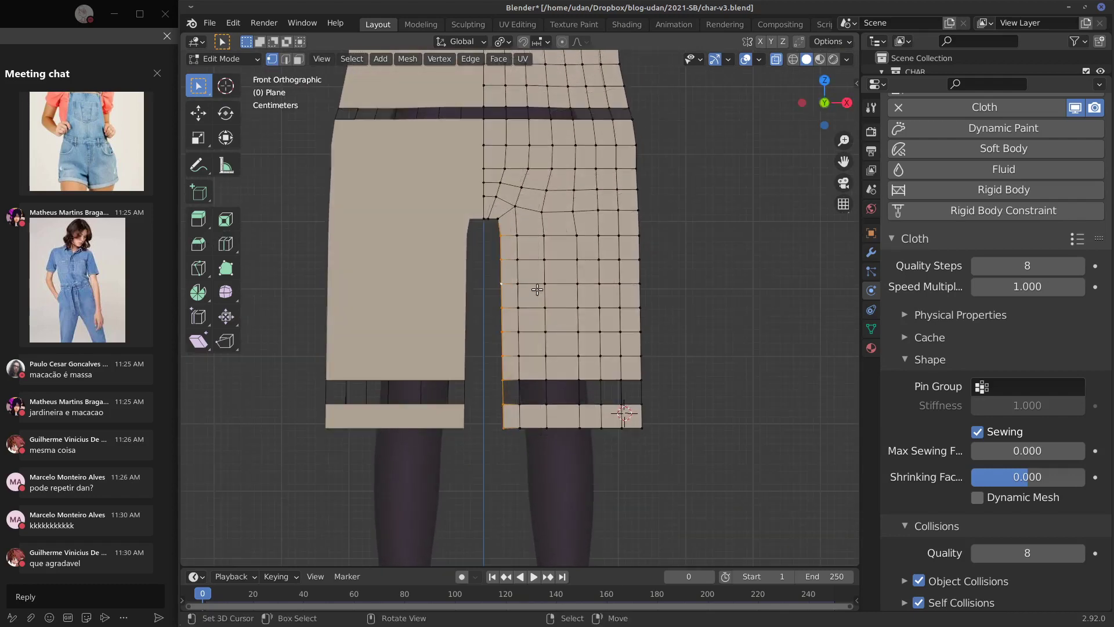
key(g)
key(x)
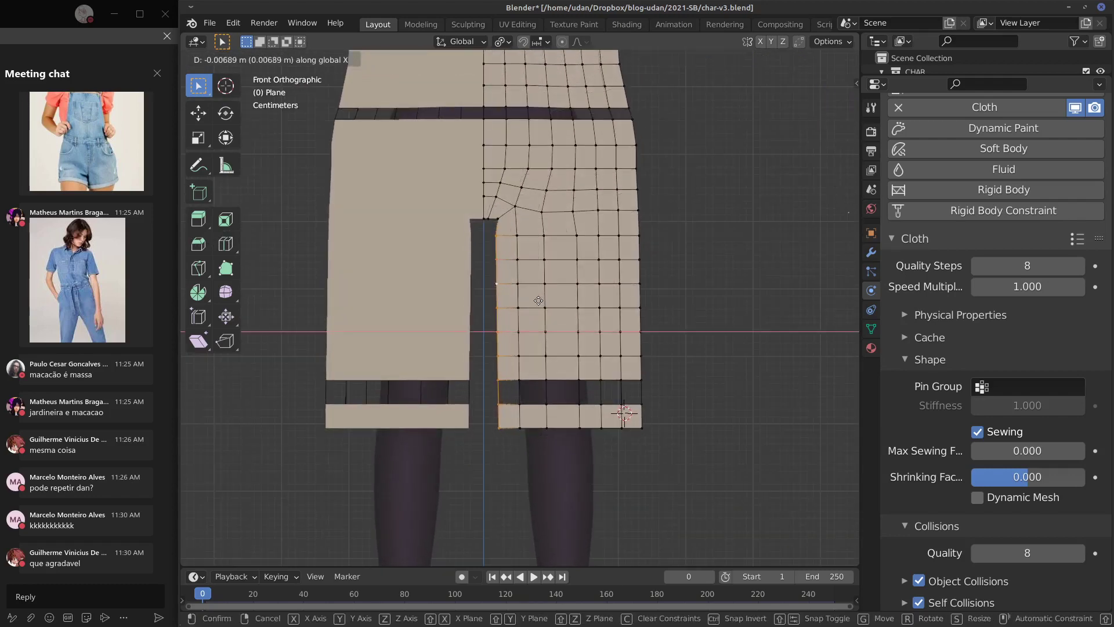
click(535, 302)
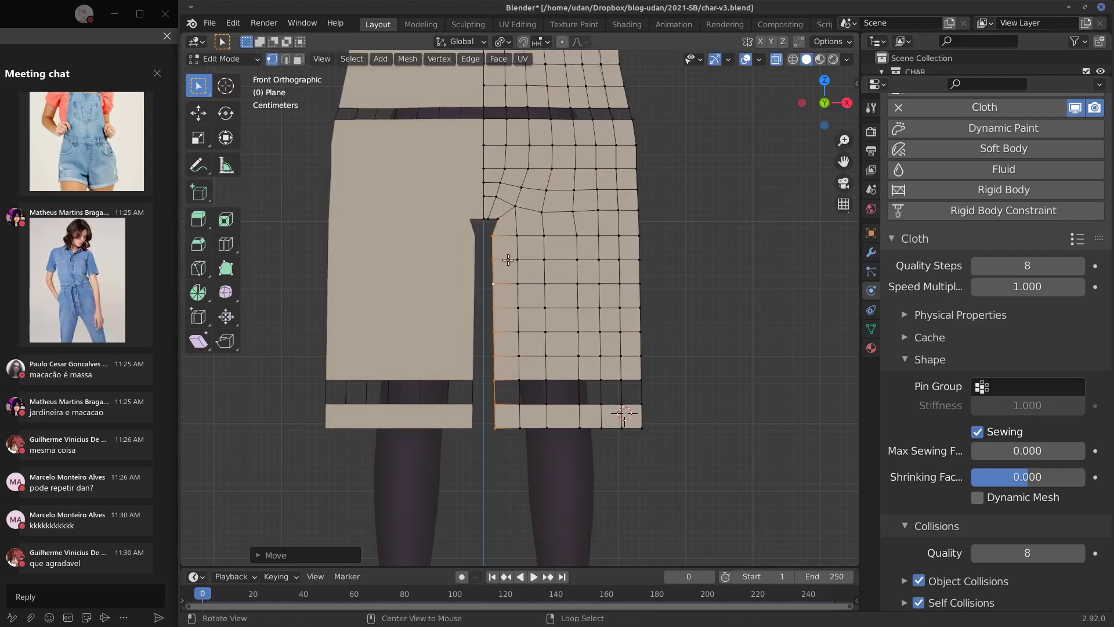
Step: Reposition the crotch corner vertices of the front and back panels inward and down toward the inner leg edge to round the opening
middle_drag(505, 258, 528, 243)
click(517, 198)
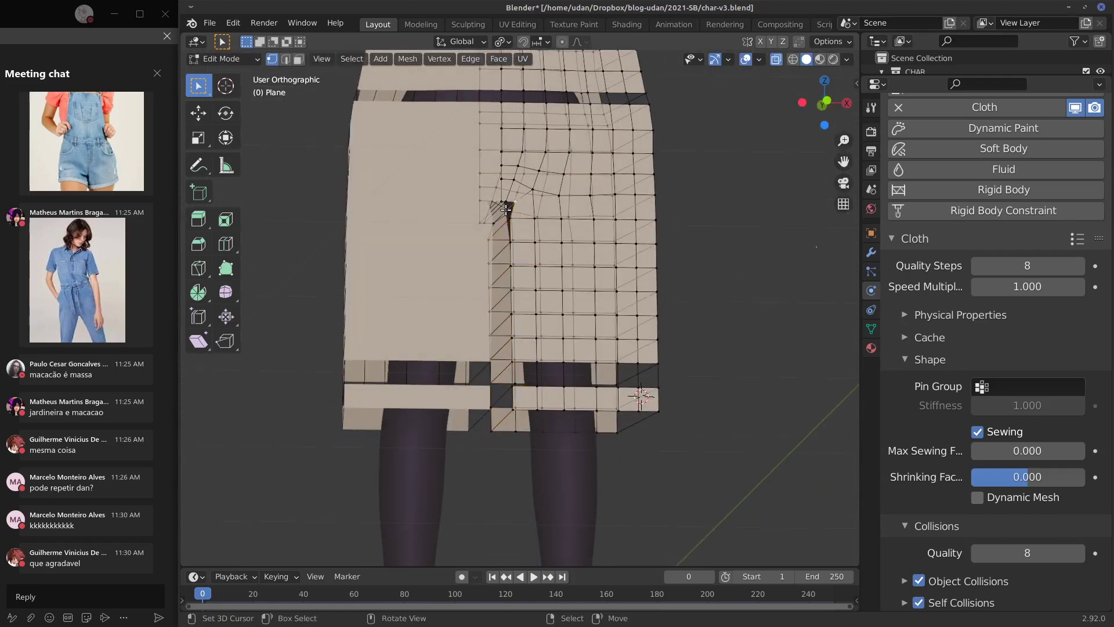
shift+click(500, 220)
key(KP_1)
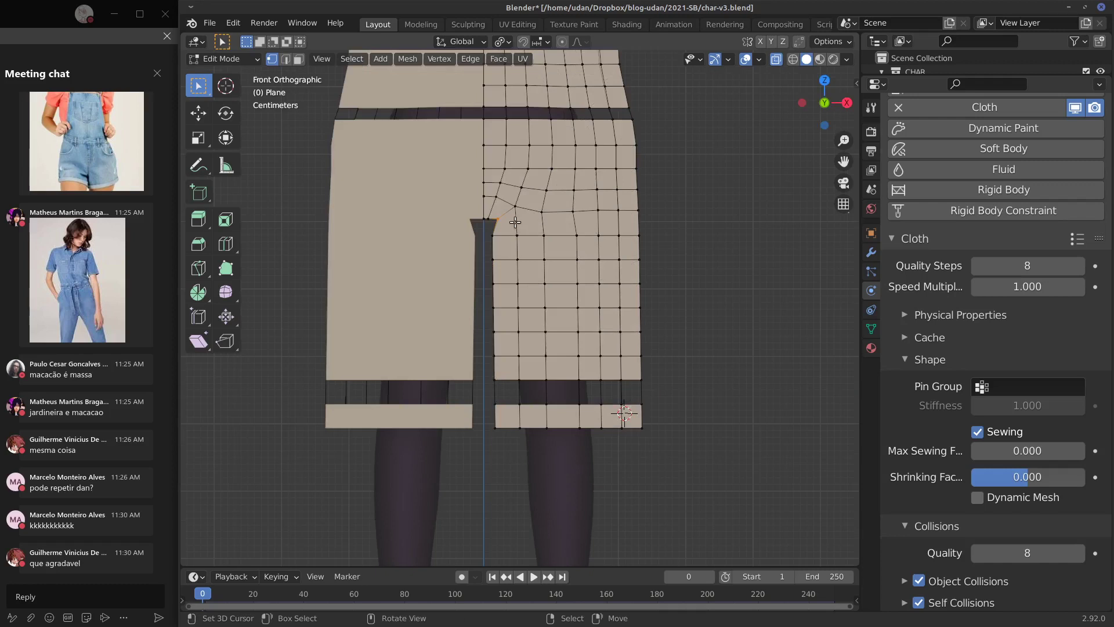
key(g)
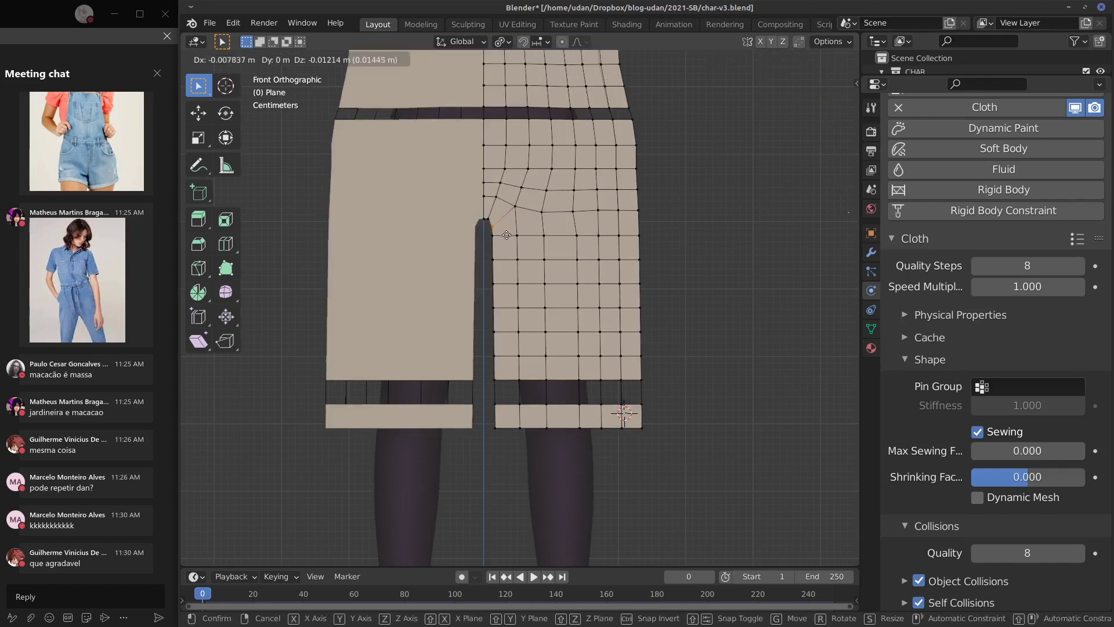
click(514, 229)
shift+click(492, 217)
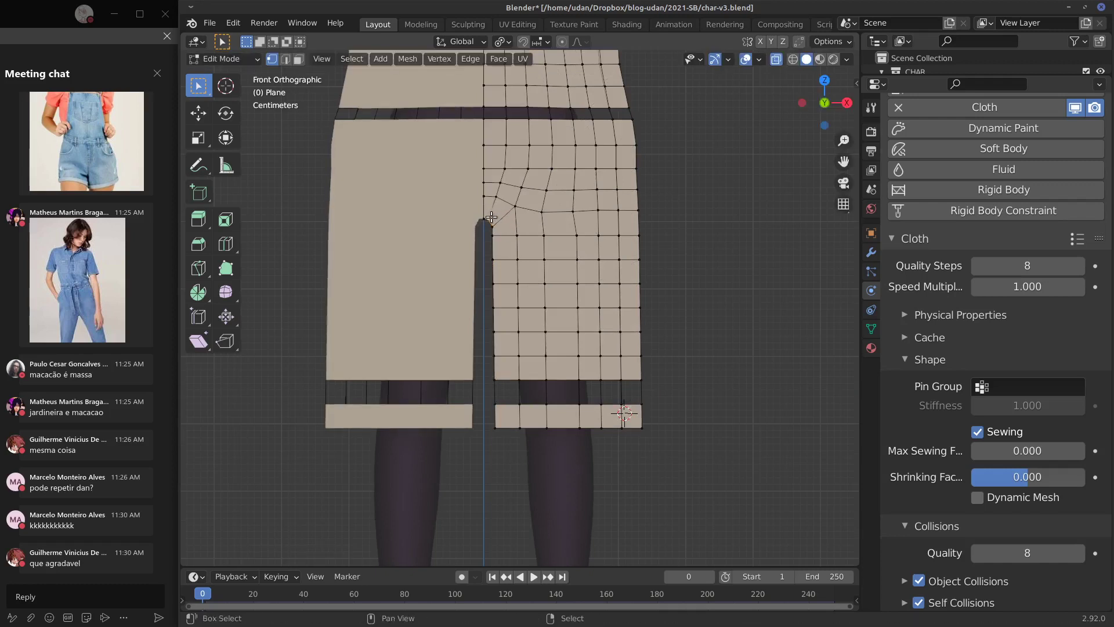
key(g)
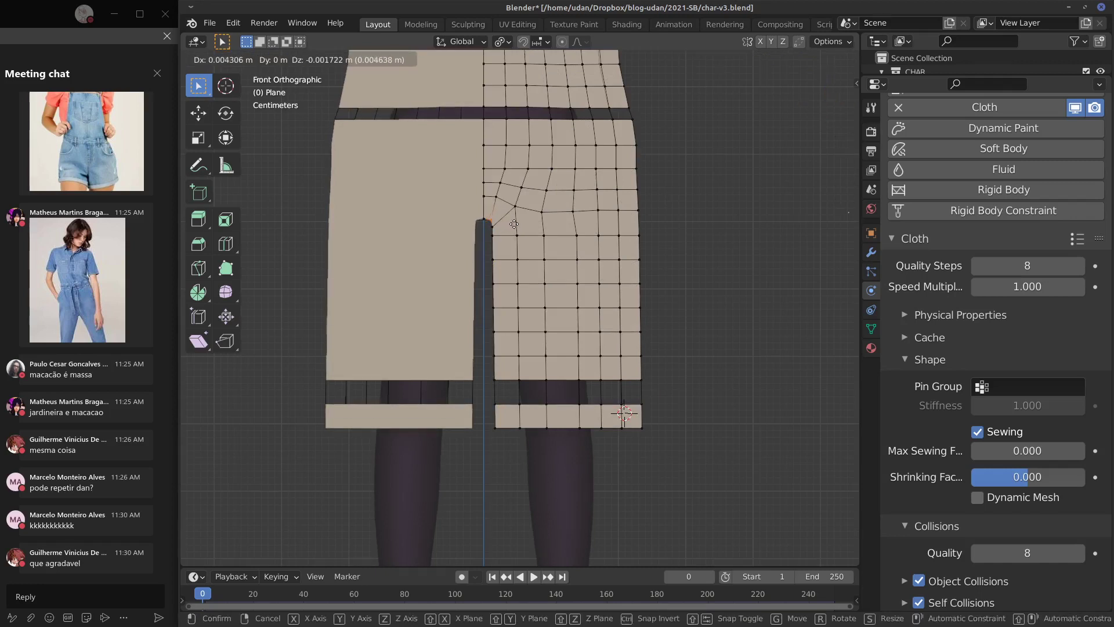
click(498, 246)
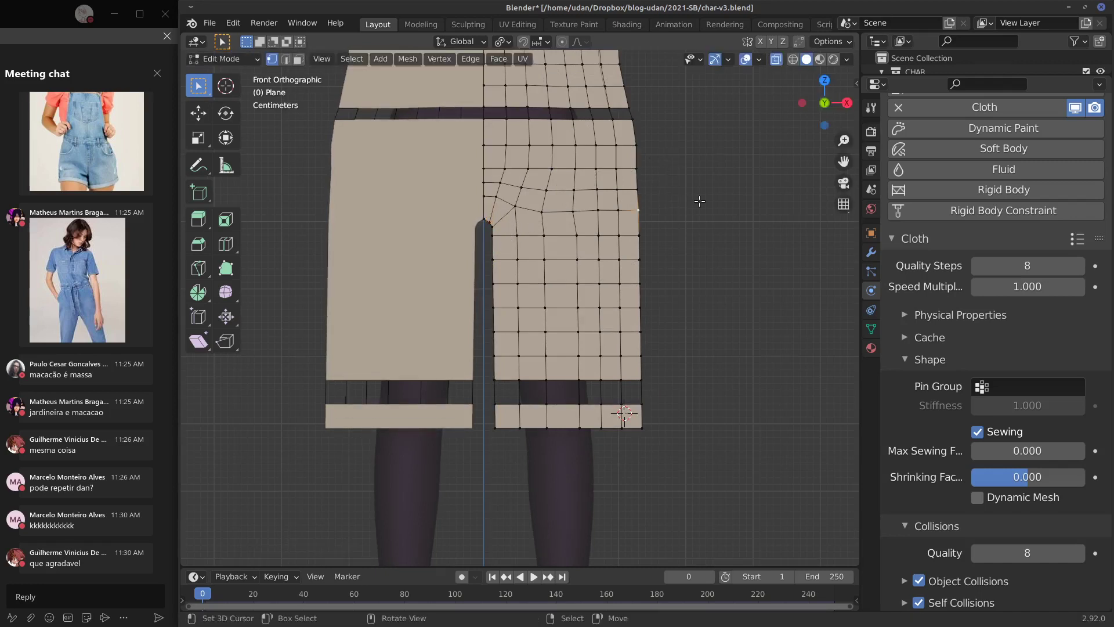
Step: Select the outer side edge loops of the bodice and leg pieces and move them outward about 0.01 m along X
middle_drag(699, 202, 642, 259)
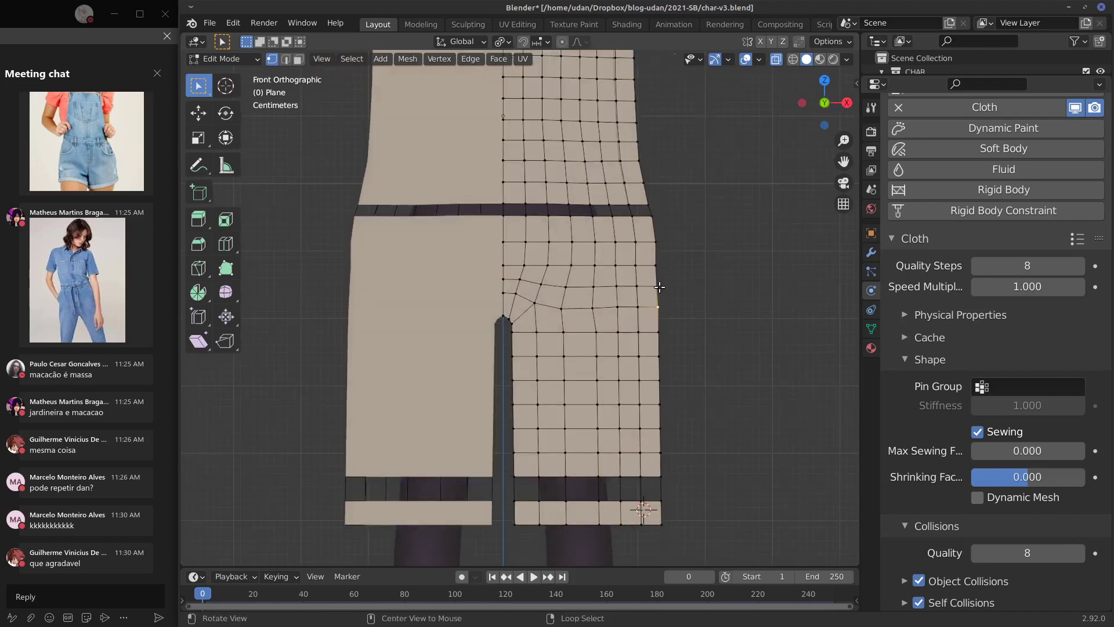
alt+click(652, 277)
alt+shift+click(643, 169)
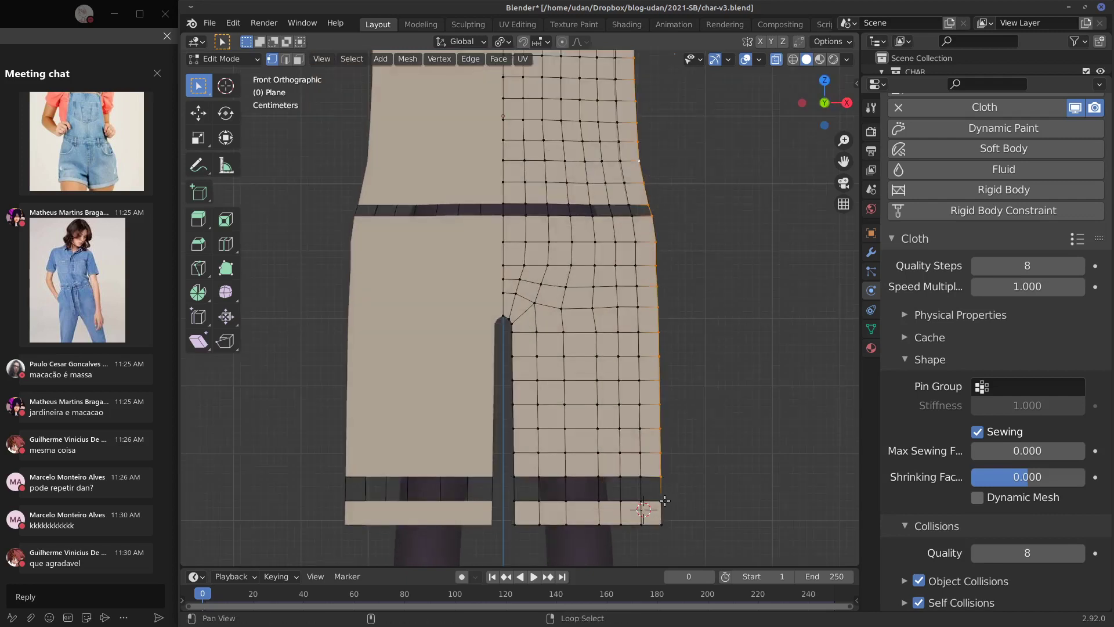
alt+shift+click(662, 517)
shift+middle_drag(713, 336, 698, 384)
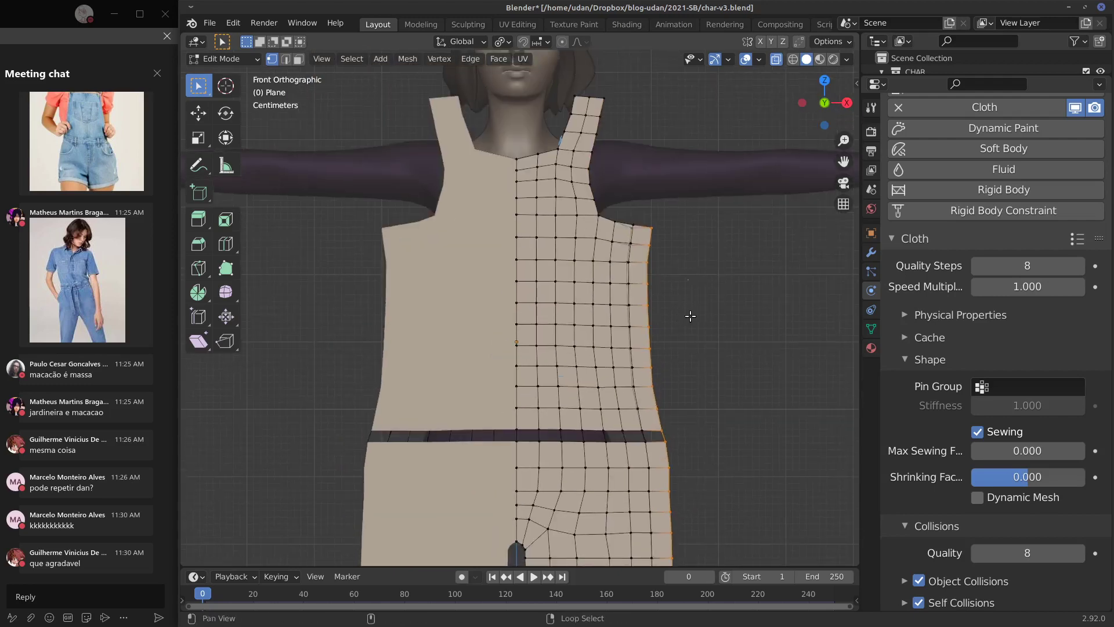
shift+middle_drag(690, 316, 671, 314)
key(g)
key(x)
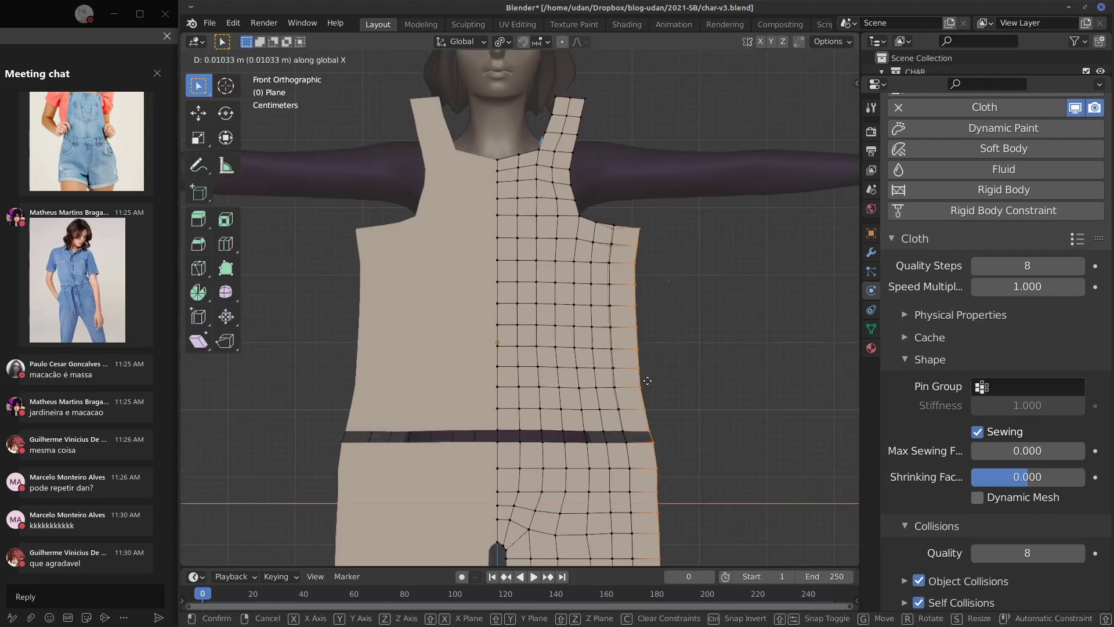
click(647, 380)
Step: Try to rotate the front bib and strap about 15 degrees toward the chest from the side view and reposition them
middle_drag(592, 112, 414, 137)
click(384, 150)
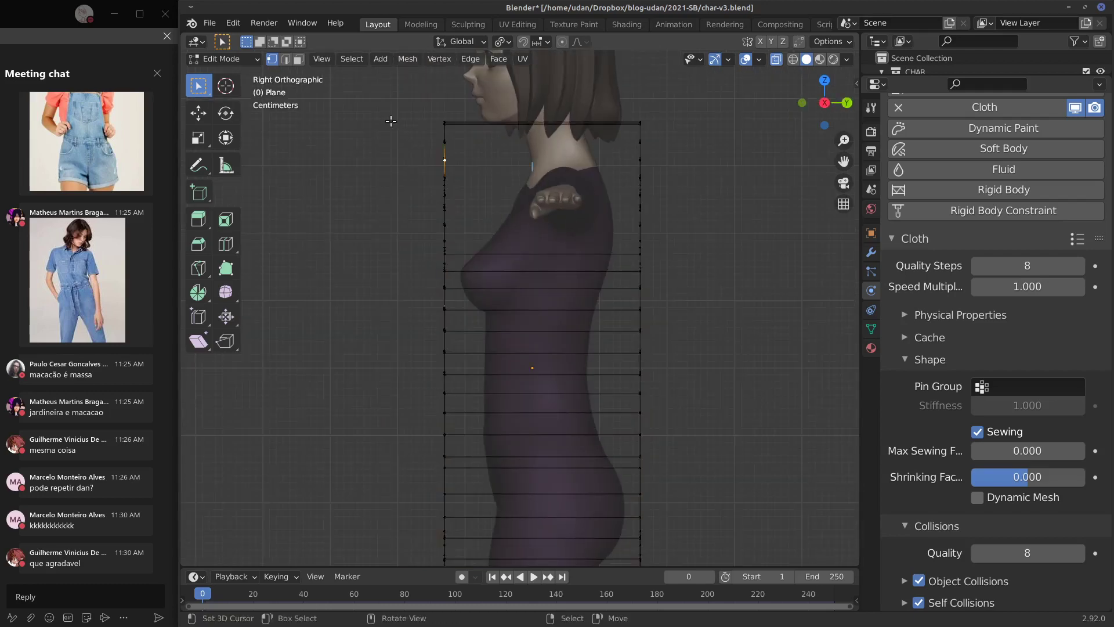
drag(385, 98, 486, 252)
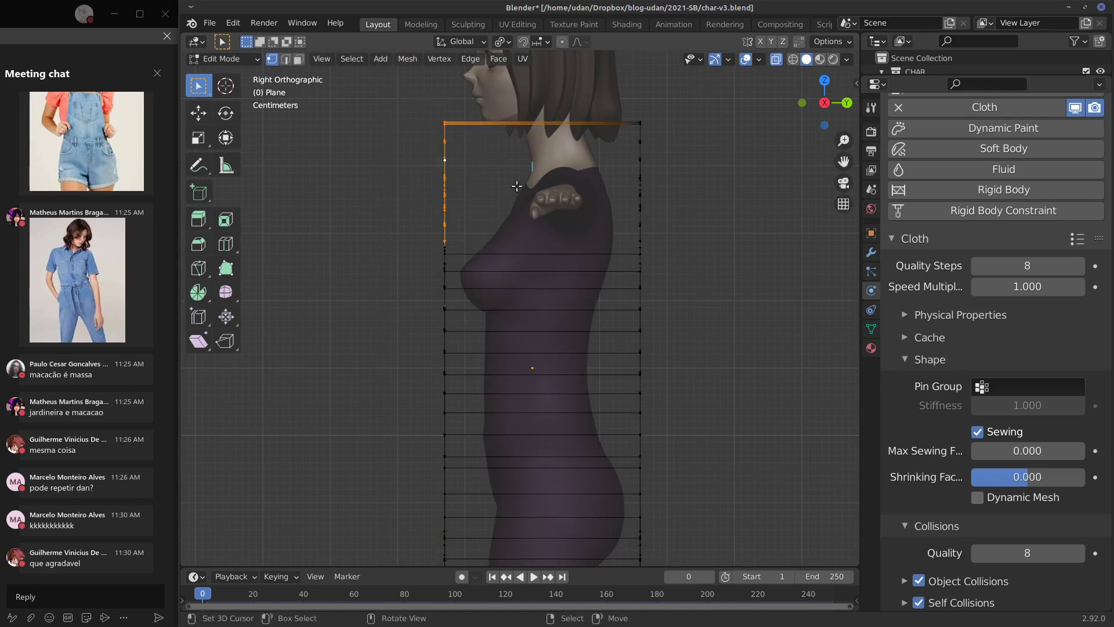
key(r)
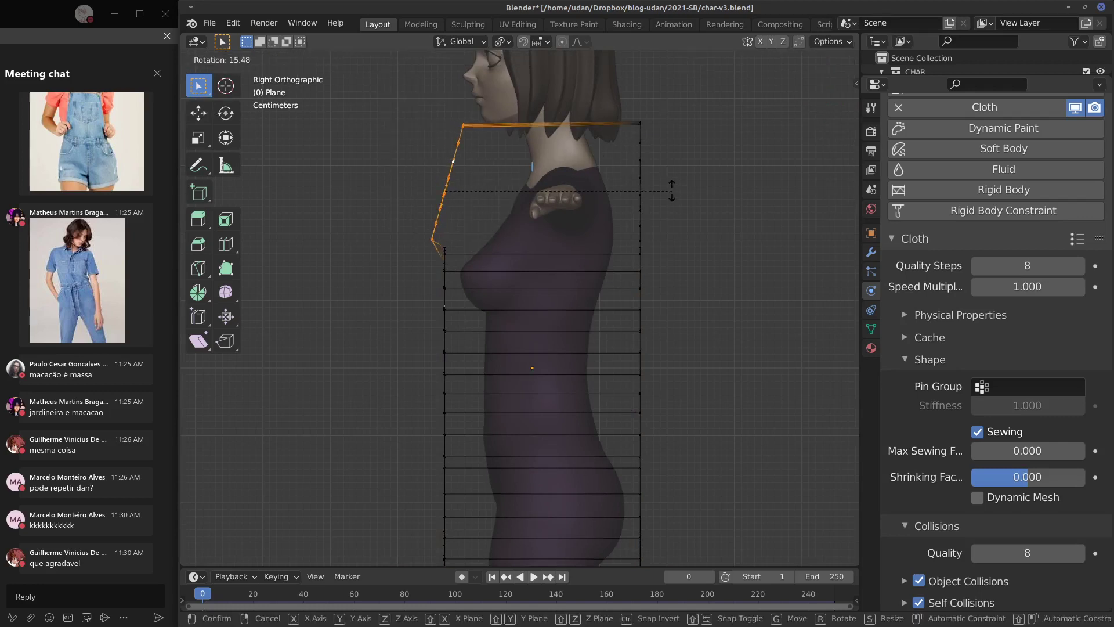
click(655, 181)
key(g)
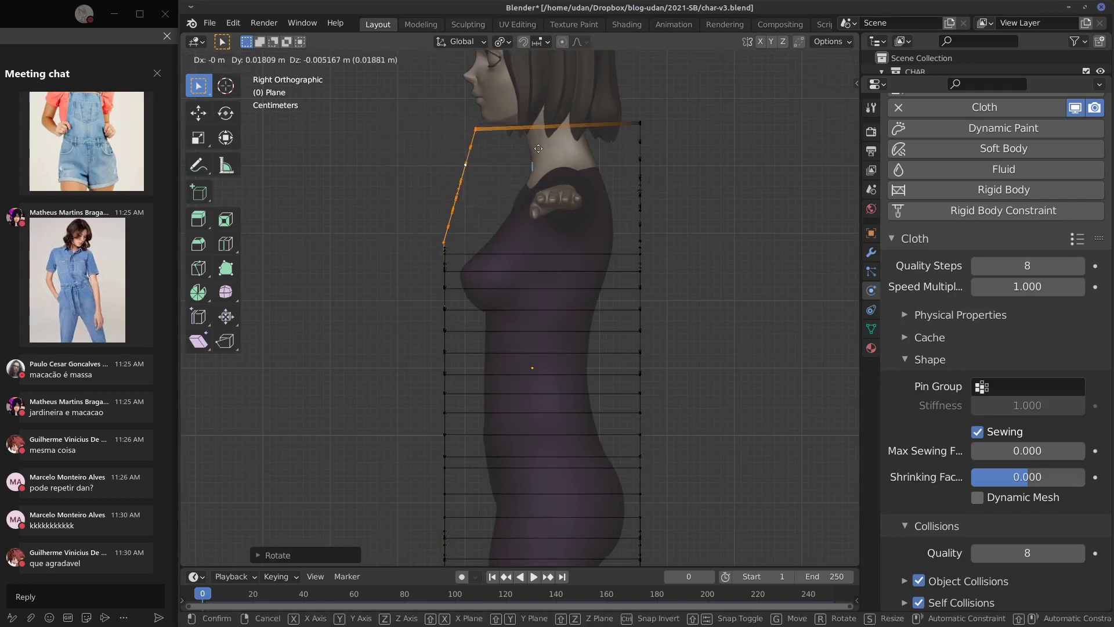
click(571, 119)
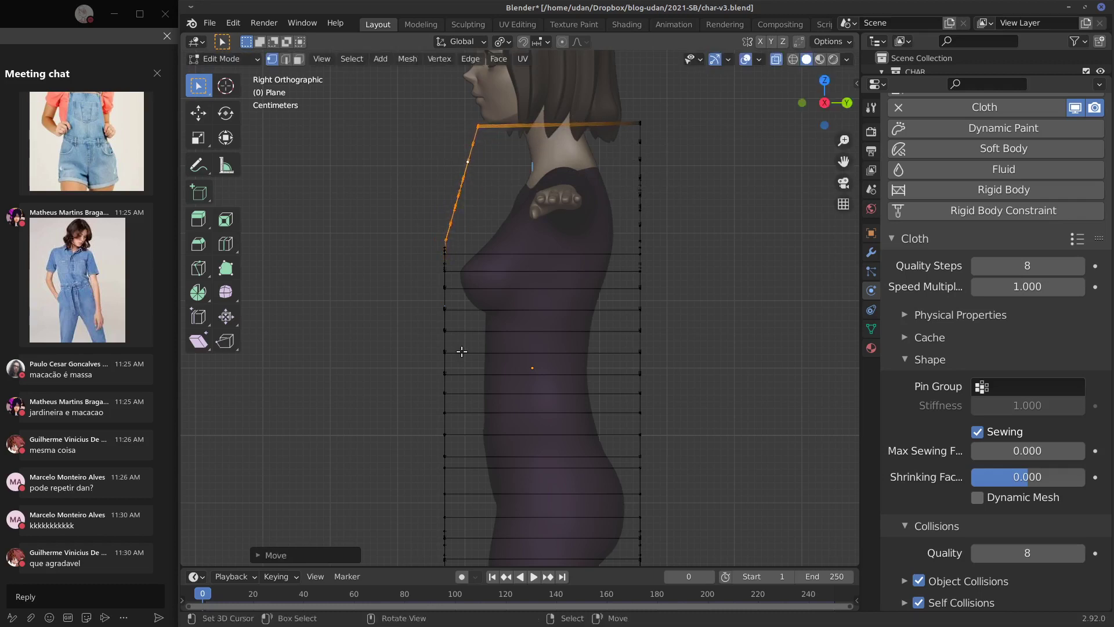
shift+middle_drag(678, 299, 655, 292)
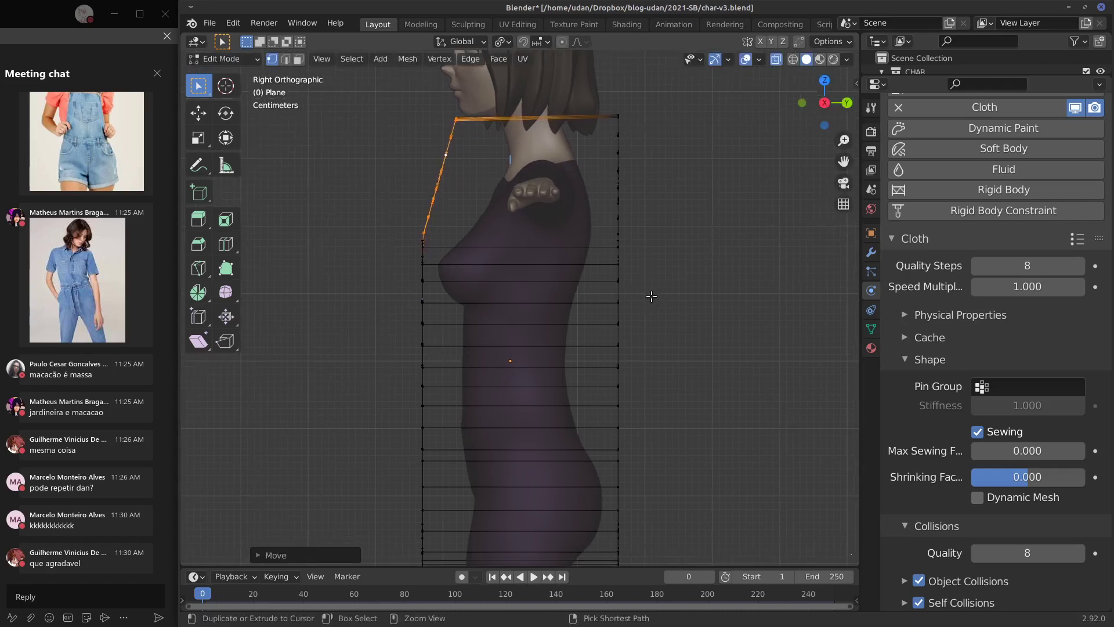
key(ctrl+z)
key(ctrl+z)
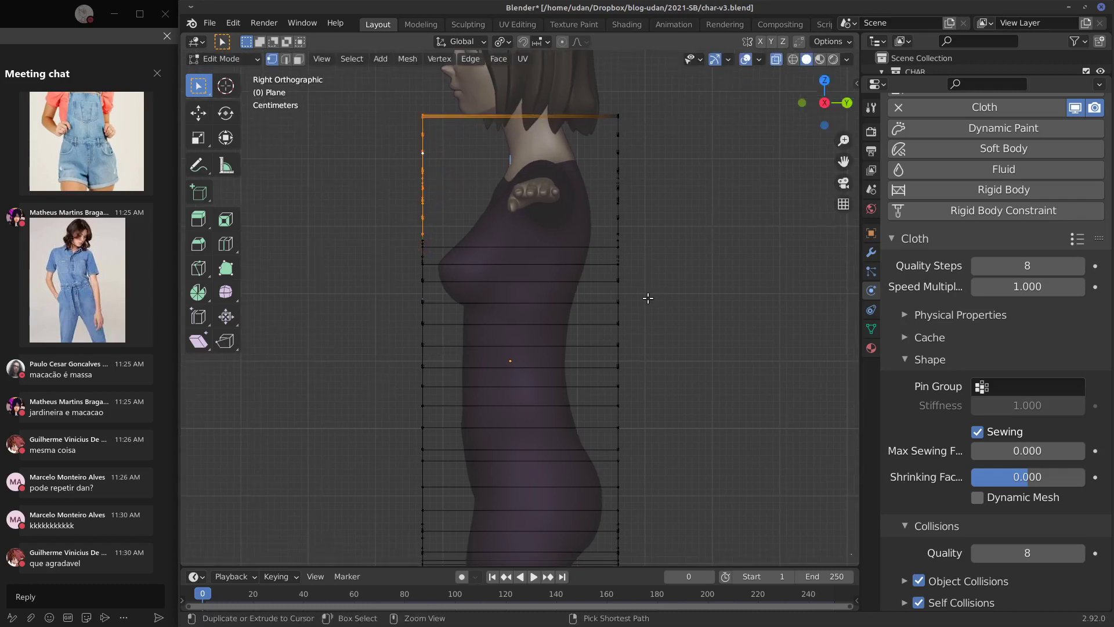
click(443, 161)
middle_drag(453, 166, 494, 172)
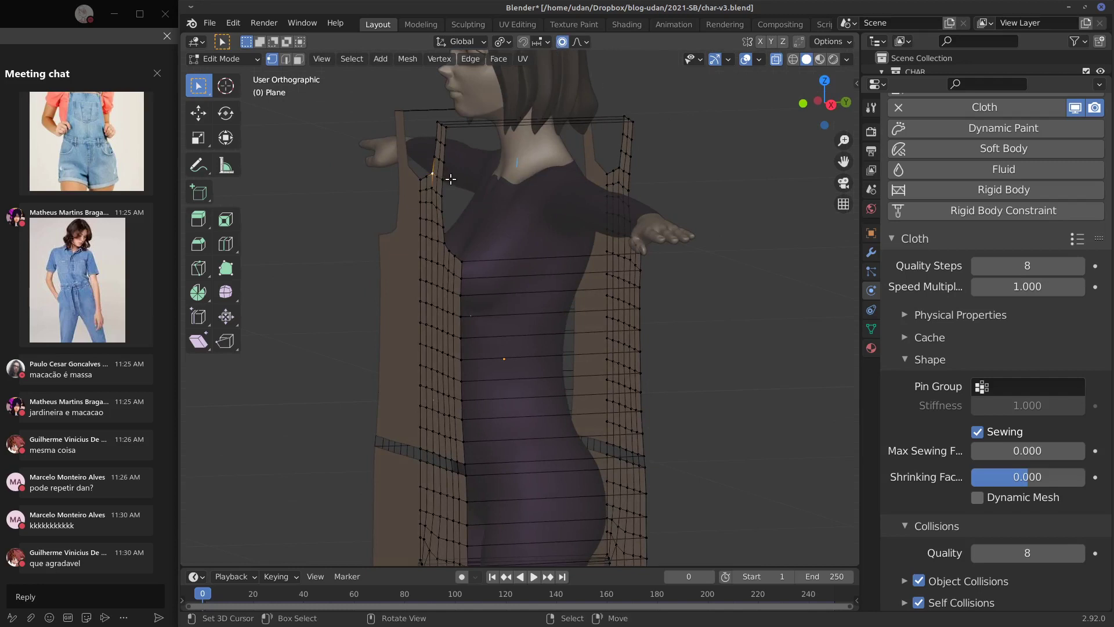
key(KP_3)
key(g)
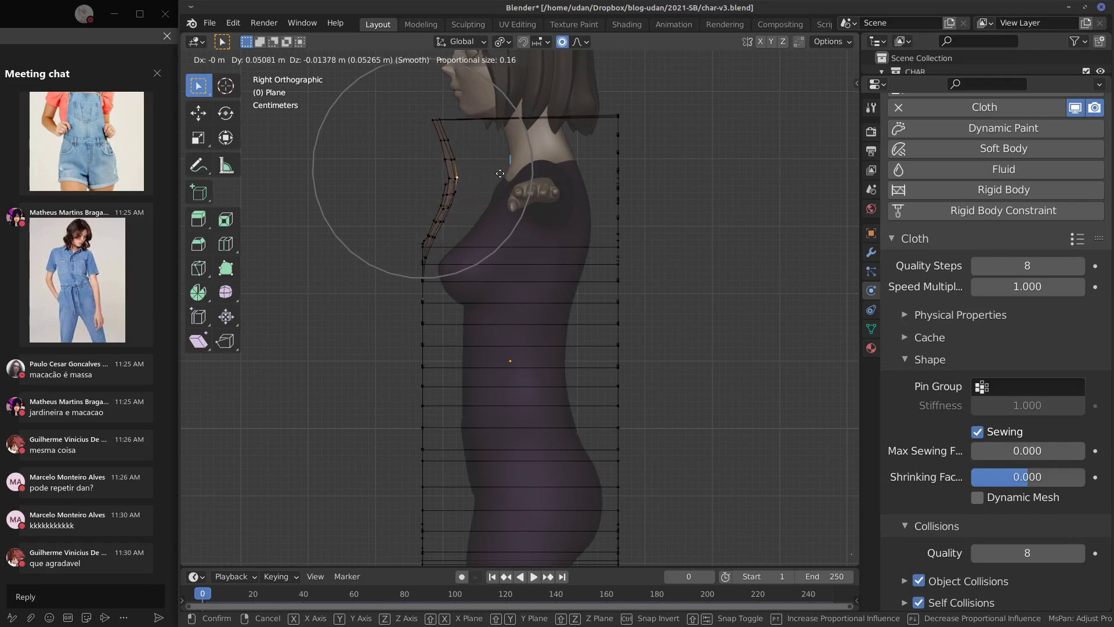
key(Escape)
Step: Select the back panel's waist row and move it about 0.04 m toward the body with proportional editing in the side view
middle_drag(664, 330, 578, 354)
shift+click(579, 354)
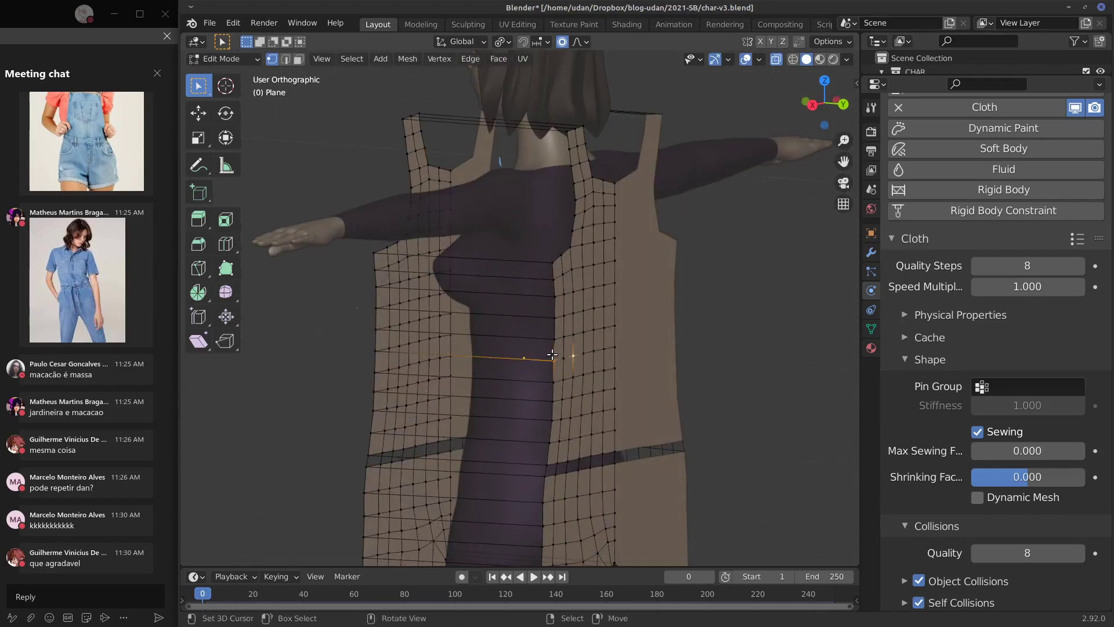
key(b)
mouse_move(548, 353)
mouse_down()
mouse_move(646, 357)
mouse_move(600, 356)
mouse_move(637, 343)
mouse_up()
key(c)
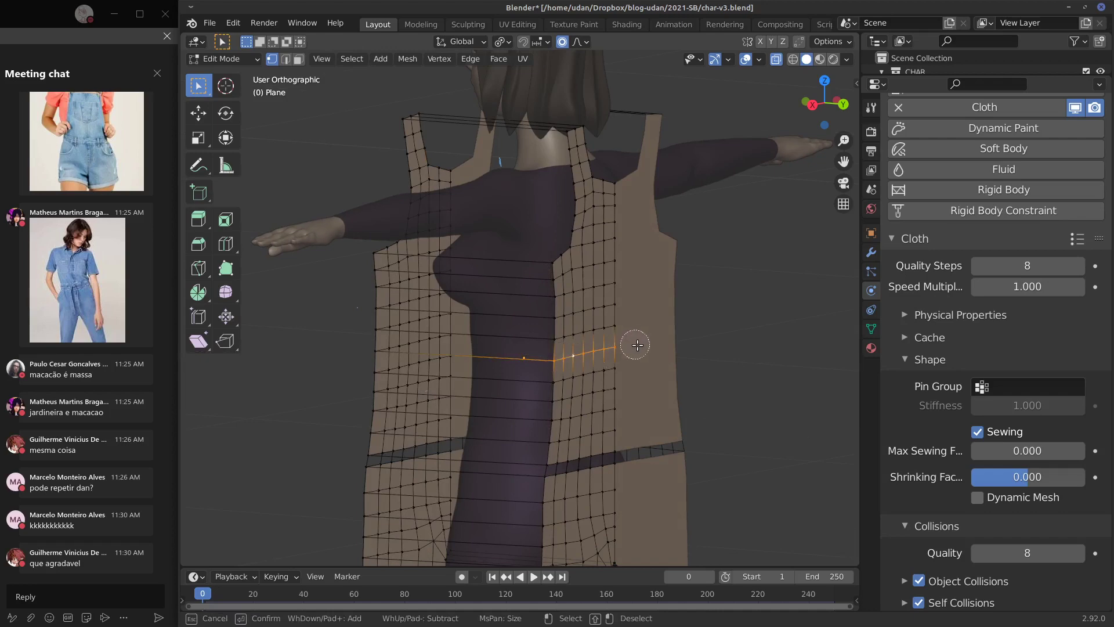
right_click(636, 340)
key(KP_1)
key(KP_3)
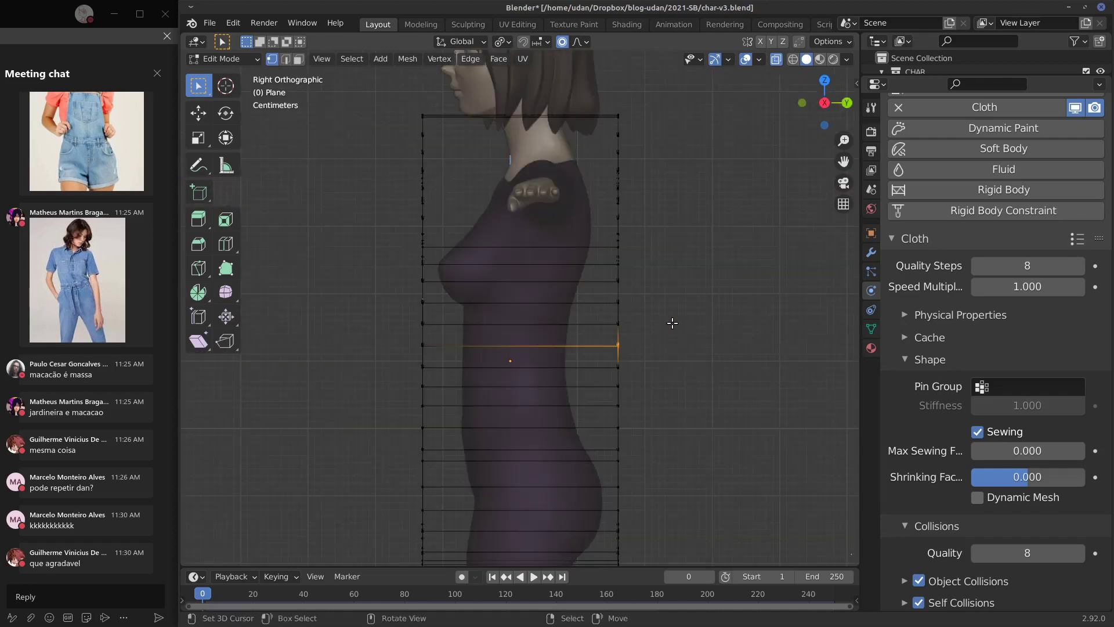
key(g)
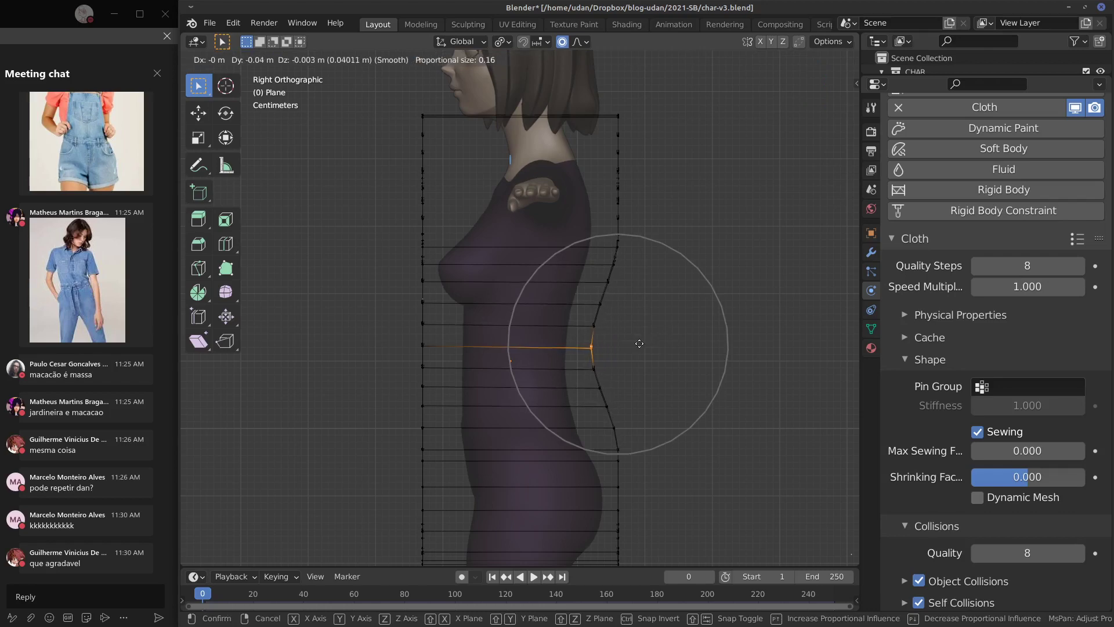
click(640, 342)
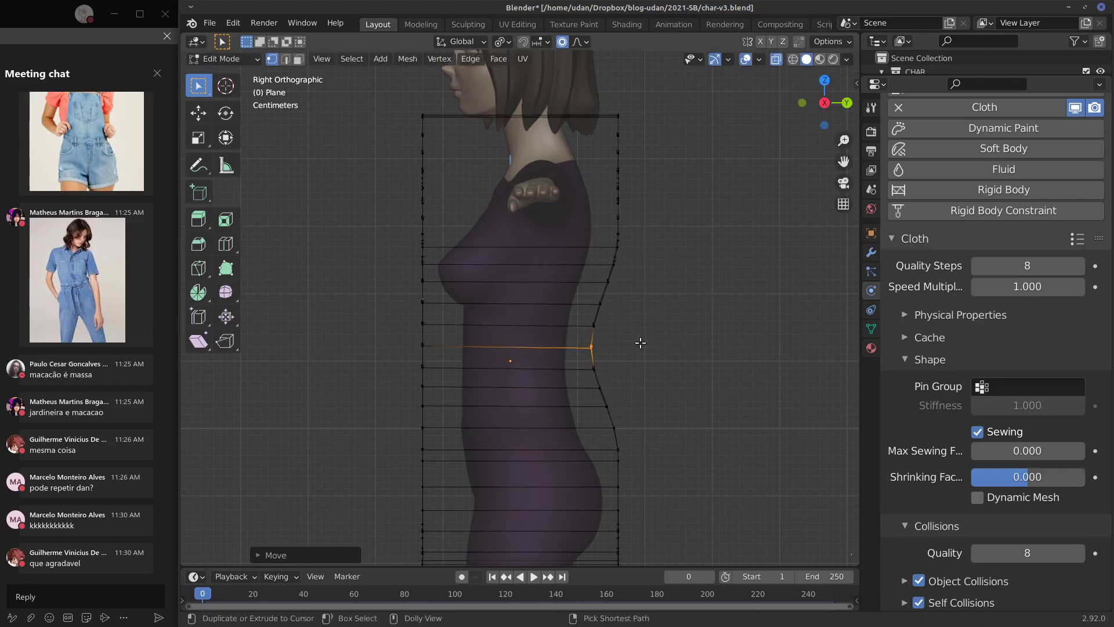
Step: Select vertices on the upper front bib and pull them toward the chest in the side view with proportional editing
click(431, 353)
middle_drag(418, 353, 458, 351)
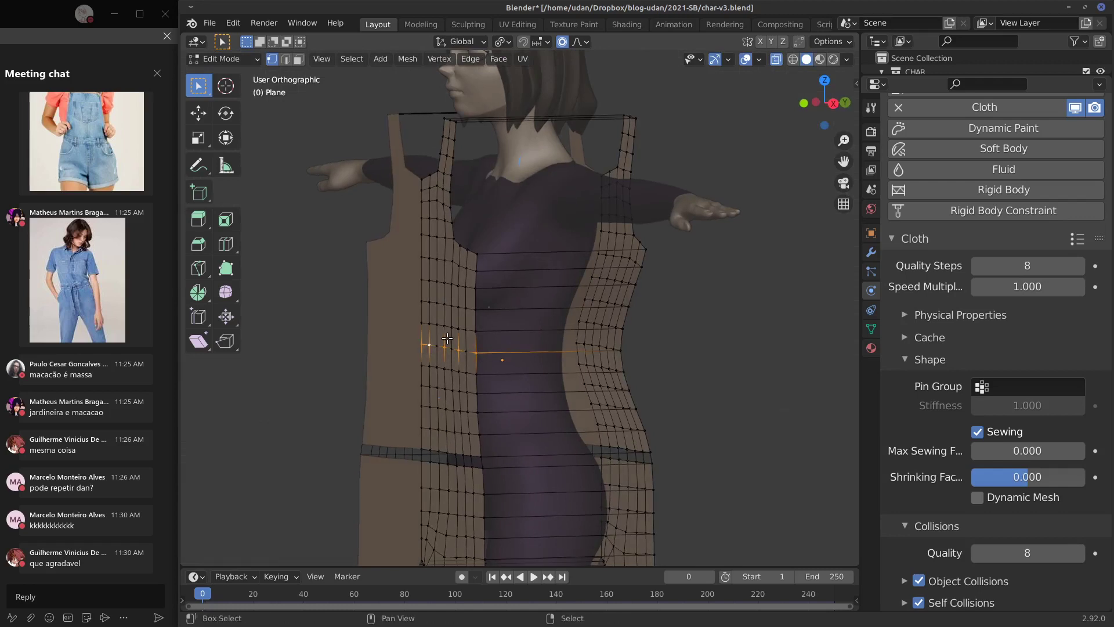
click(448, 213)
key(KP_3)
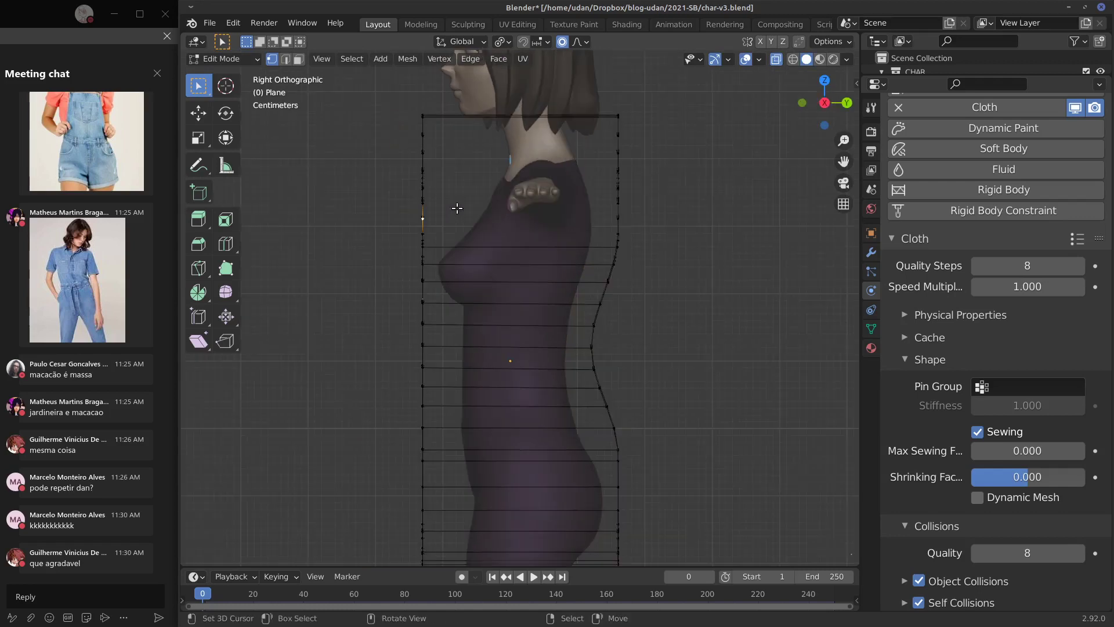
middle_drag(451, 205, 562, 205)
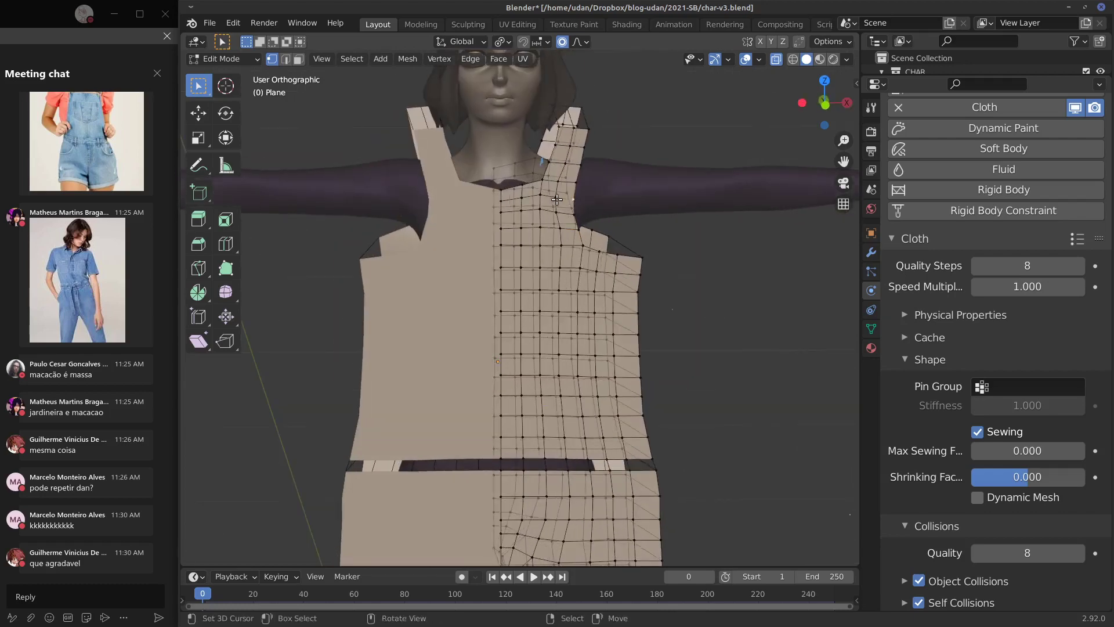
shift+click(557, 200)
key(KP_3)
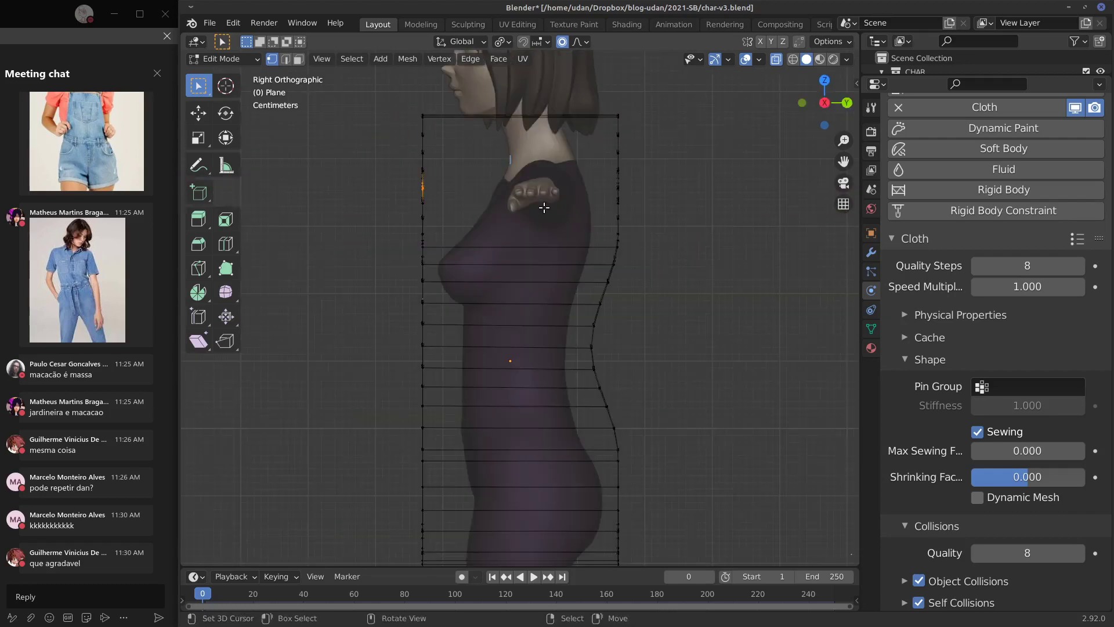
key(g)
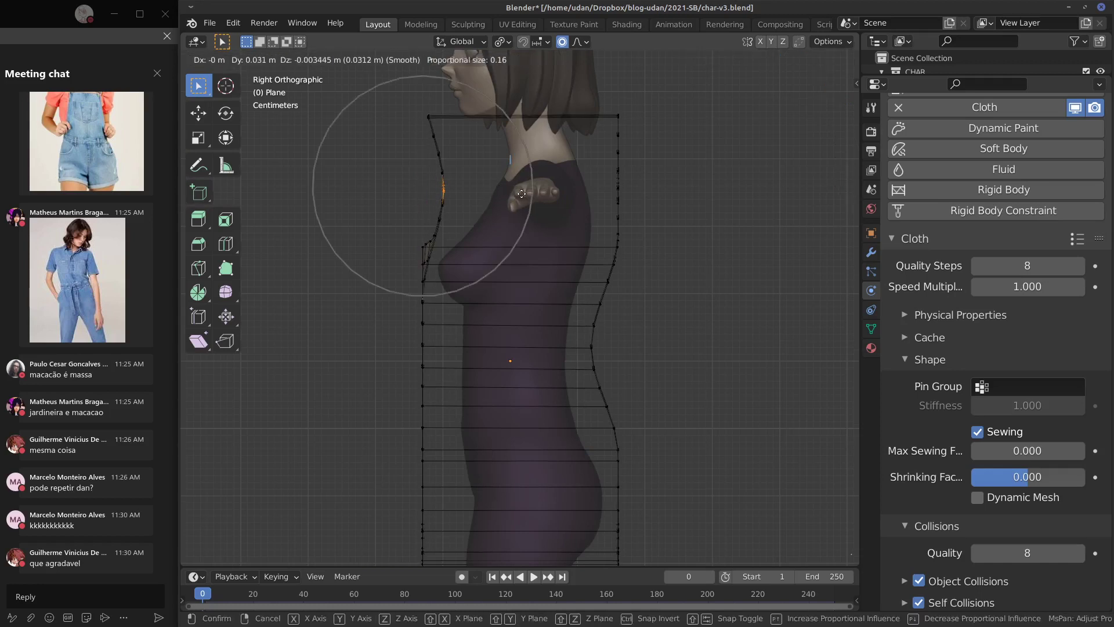
click(544, 190)
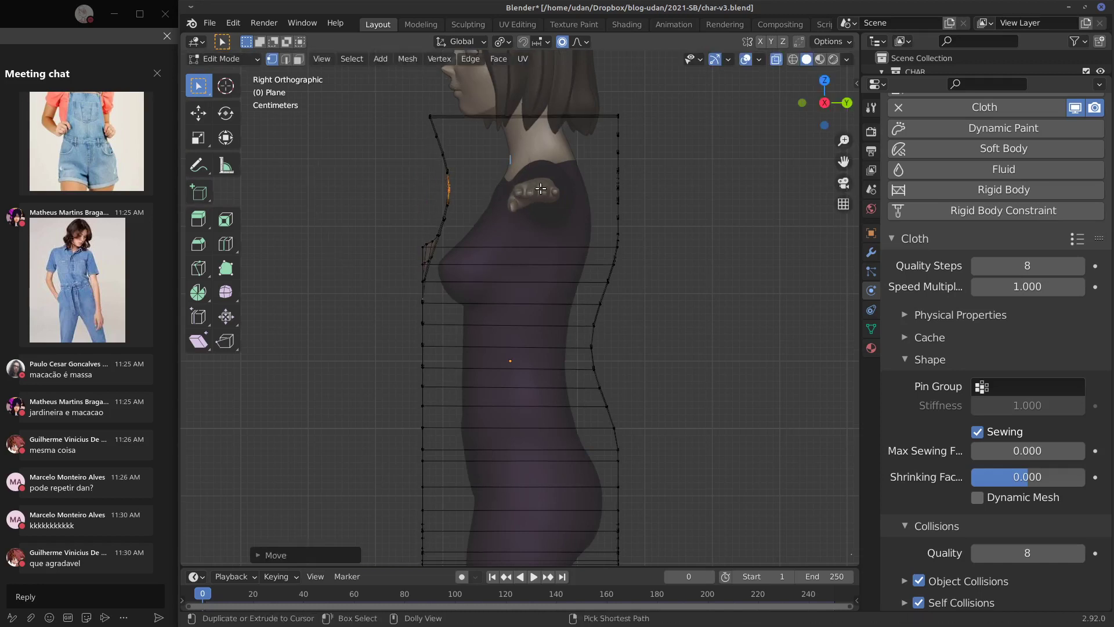
Step: Move the top of the front strap about 0.08 m back toward the neck with proportional editing and return to Object Mode
click(476, 119)
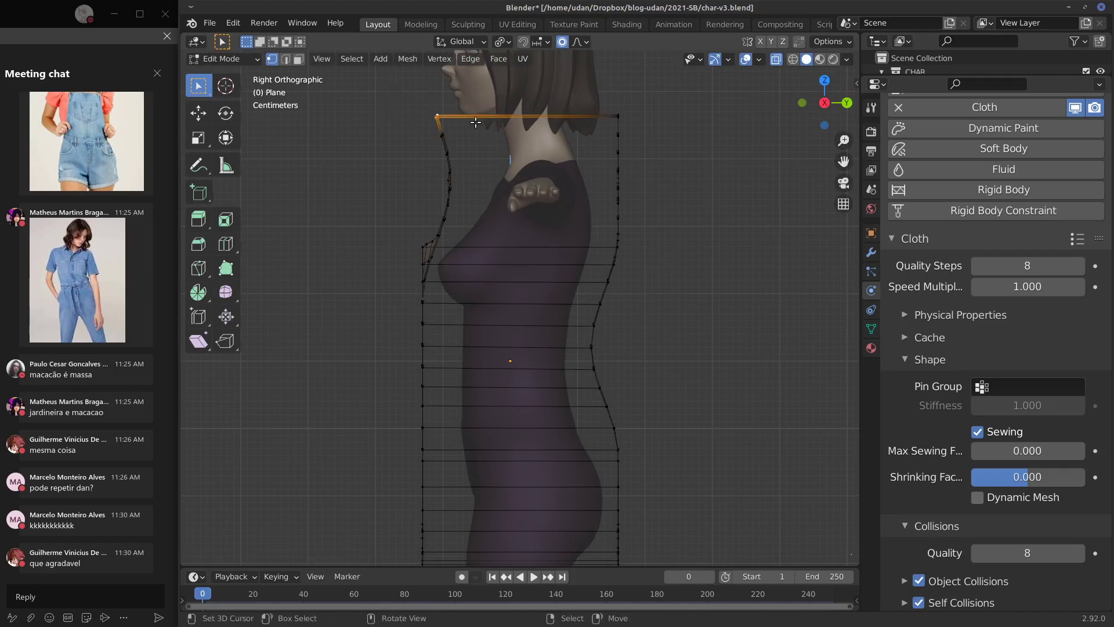
key(g)
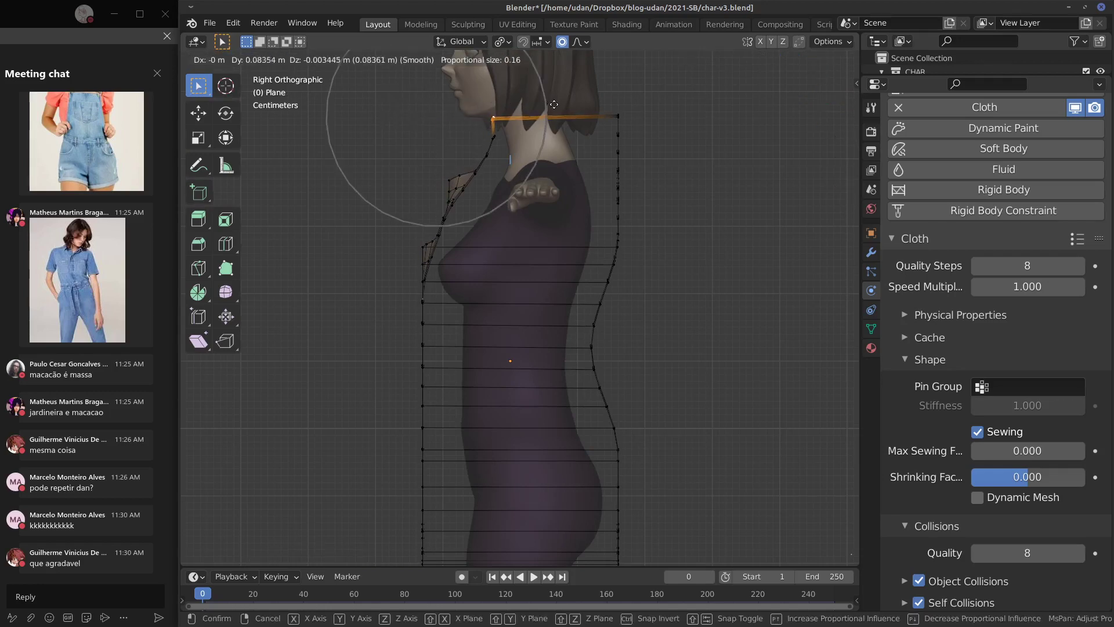
click(555, 104)
key(Tab)
middle_drag(500, 174, 703, 282)
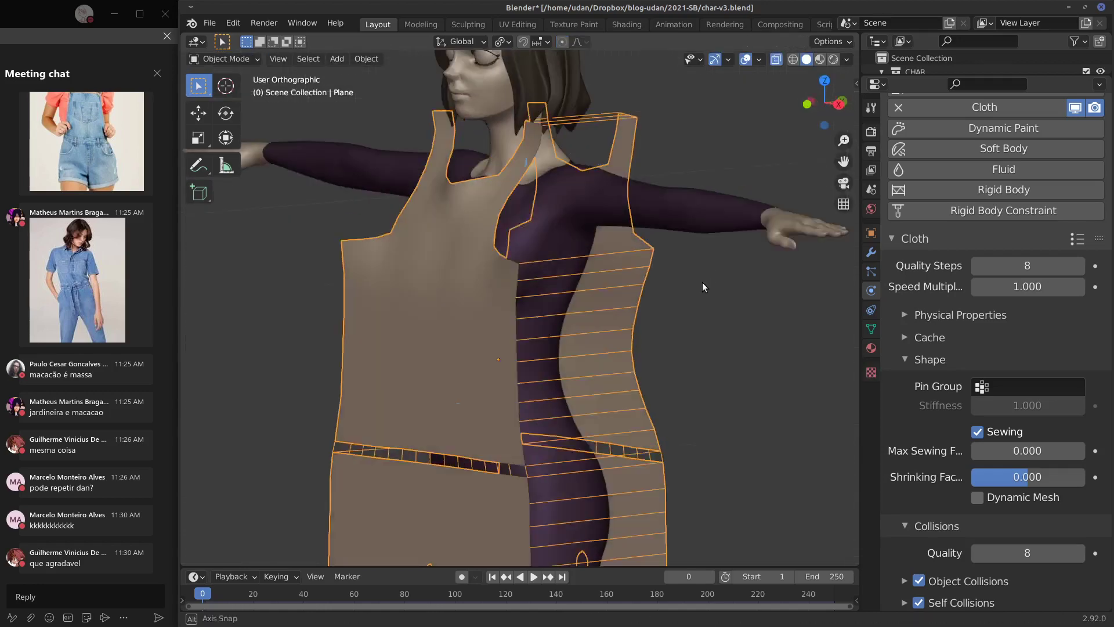
scroll(771, 257, up, 3)
middle_drag(772, 262, 634, 307)
scroll(650, 267, down, 3)
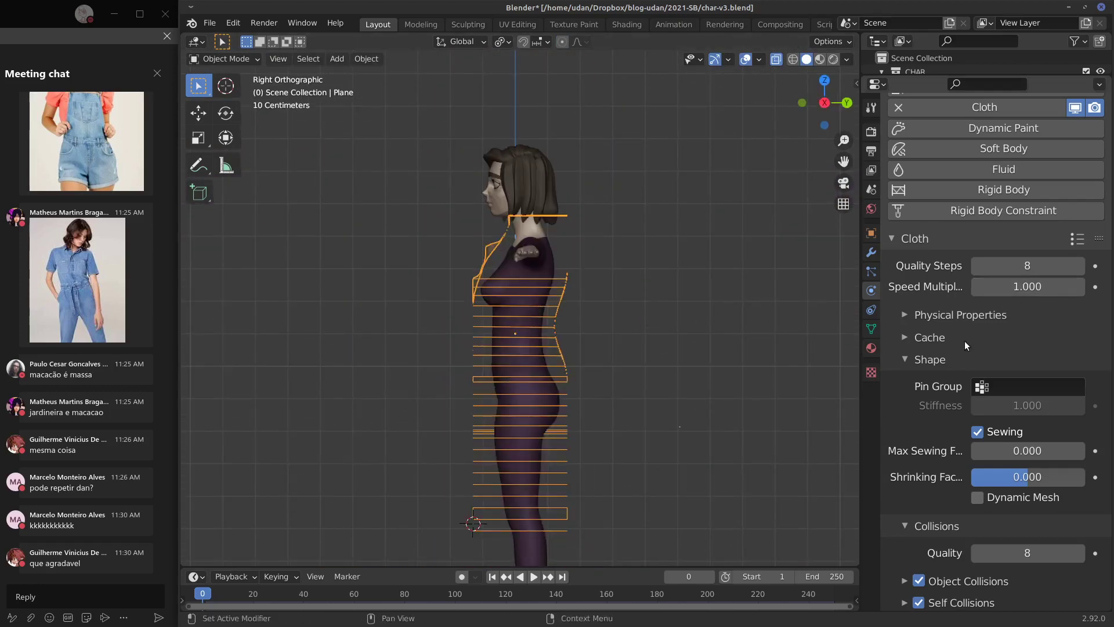
Step: Examine the cloth's Physical Properties, including its Stiffness and Internal Springs settings
click(908, 359)
click(955, 314)
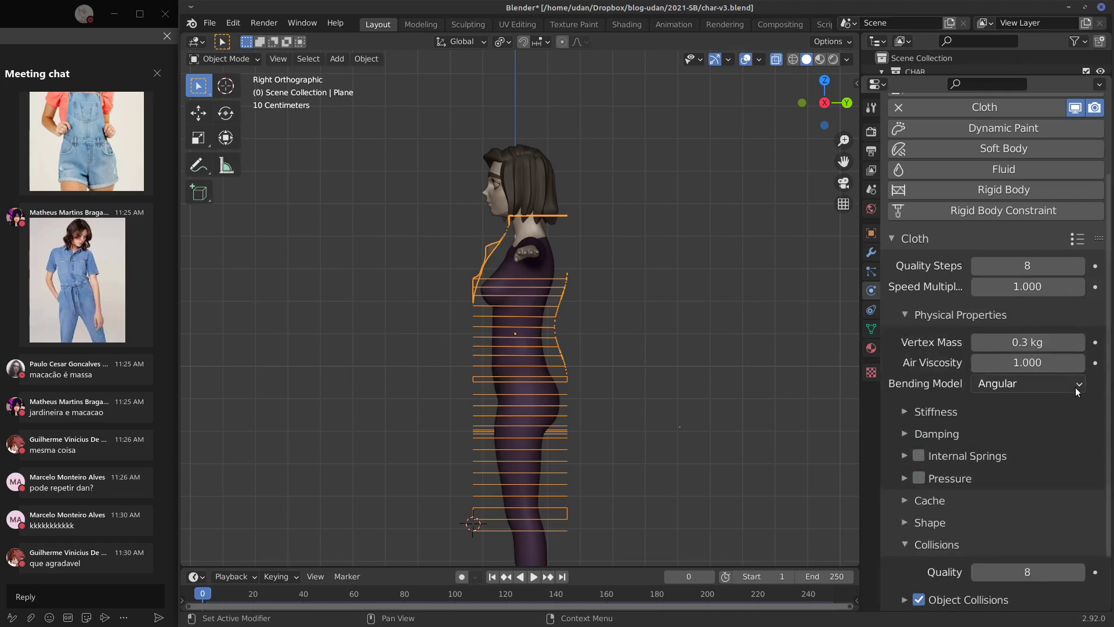
click(976, 410)
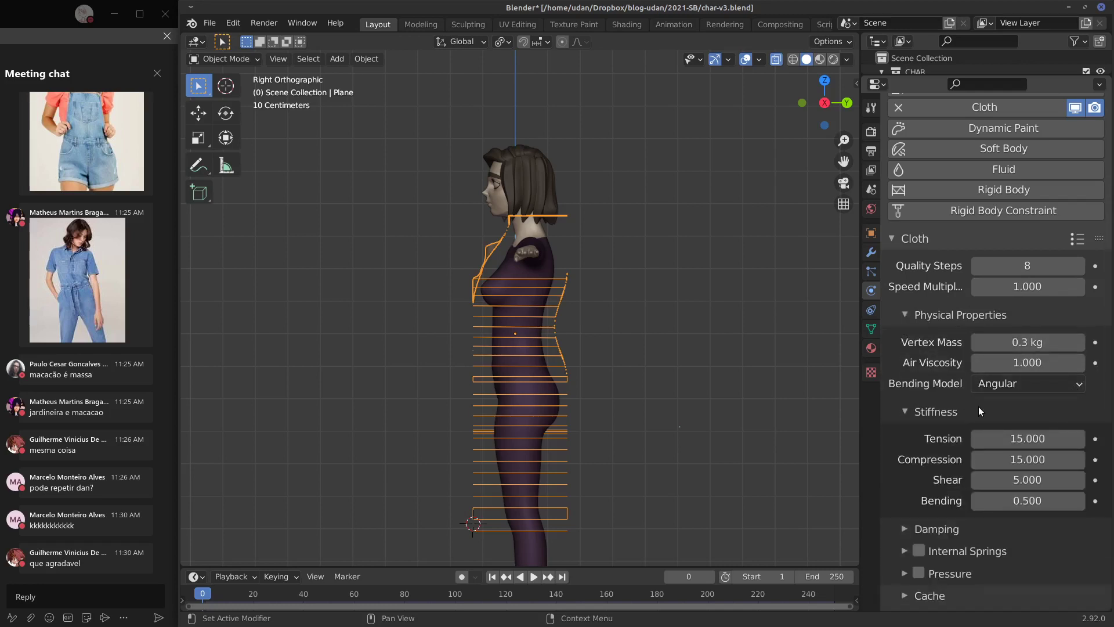
click(979, 410)
click(959, 434)
click(963, 434)
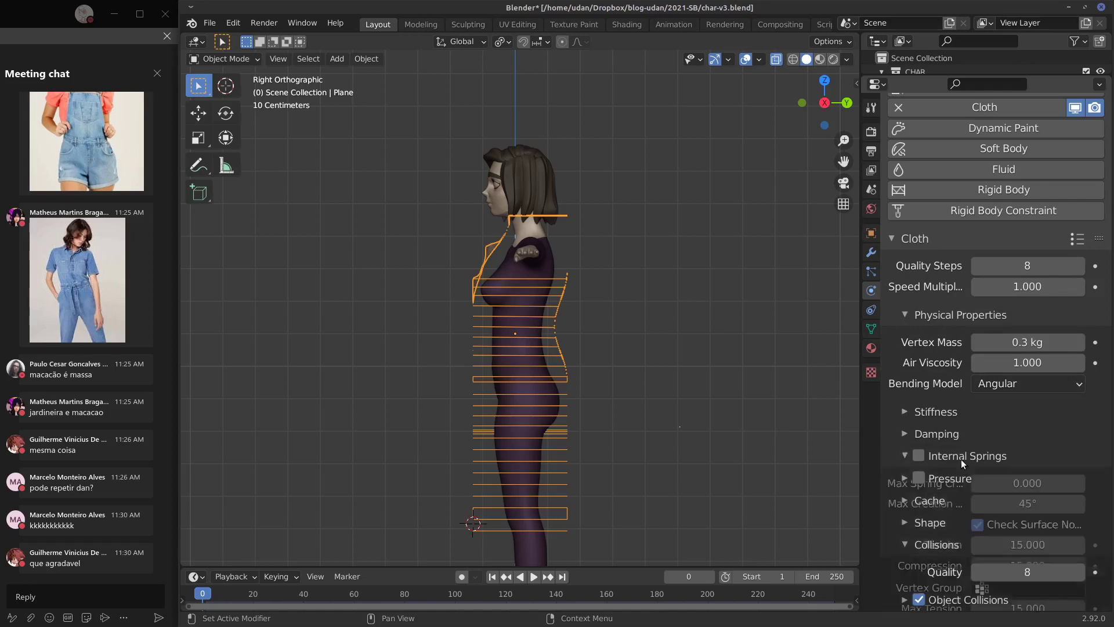
click(961, 459)
drag(1108, 308, 1108, 410)
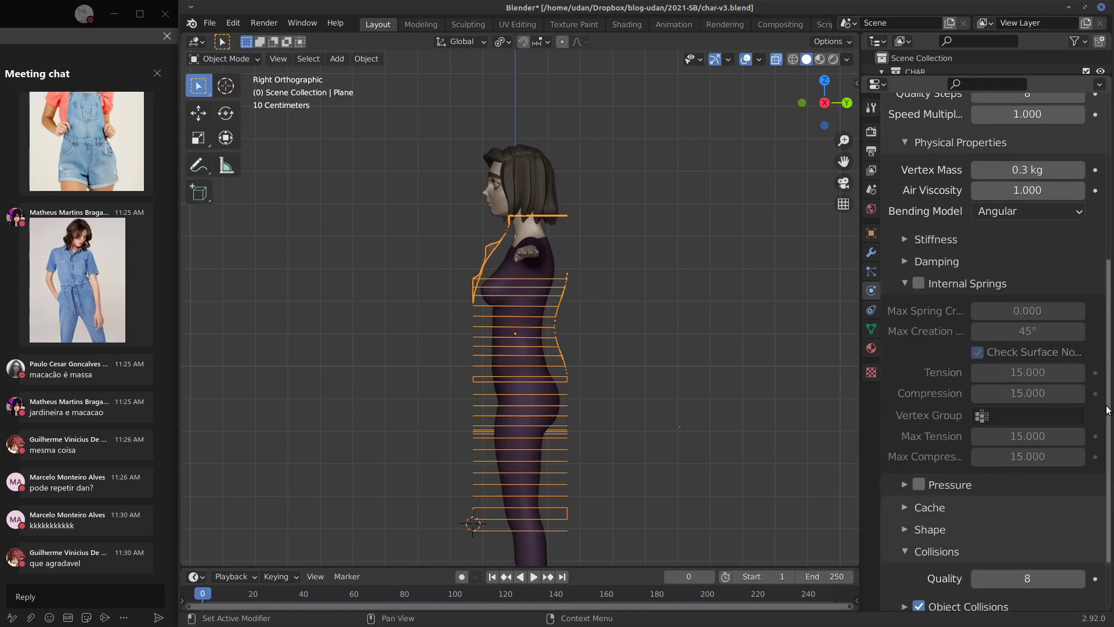
click(904, 285)
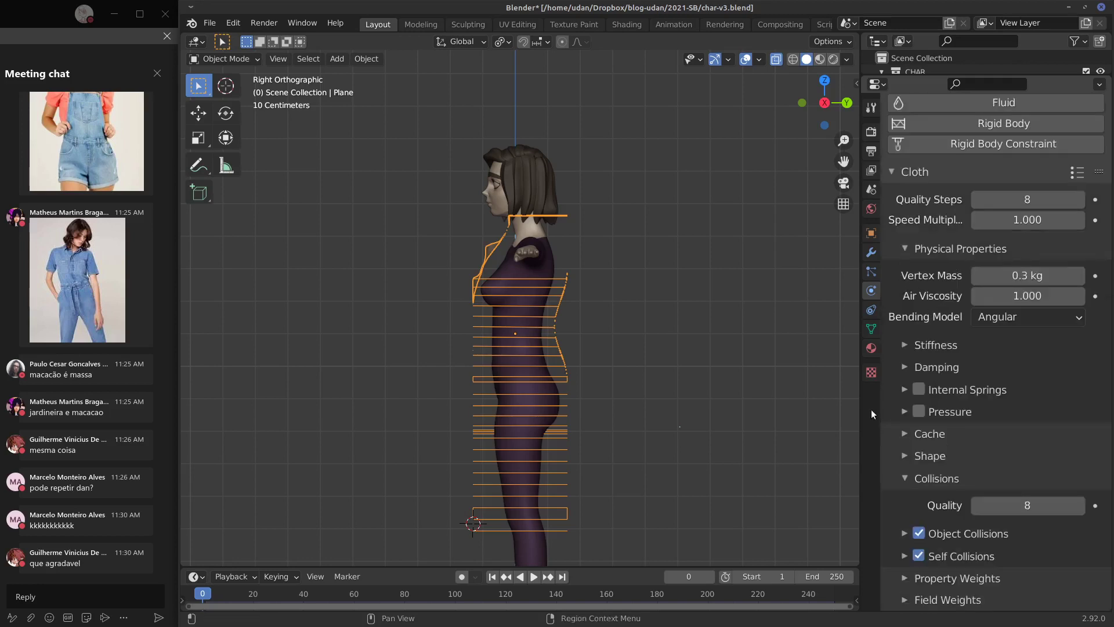
click(887, 250)
Step: Play the cloth simulation from frame 0 in Object Mode with the reshaped overall pattern
key(Tab)
middle_drag(615, 322, 667, 321)
key(Tab)
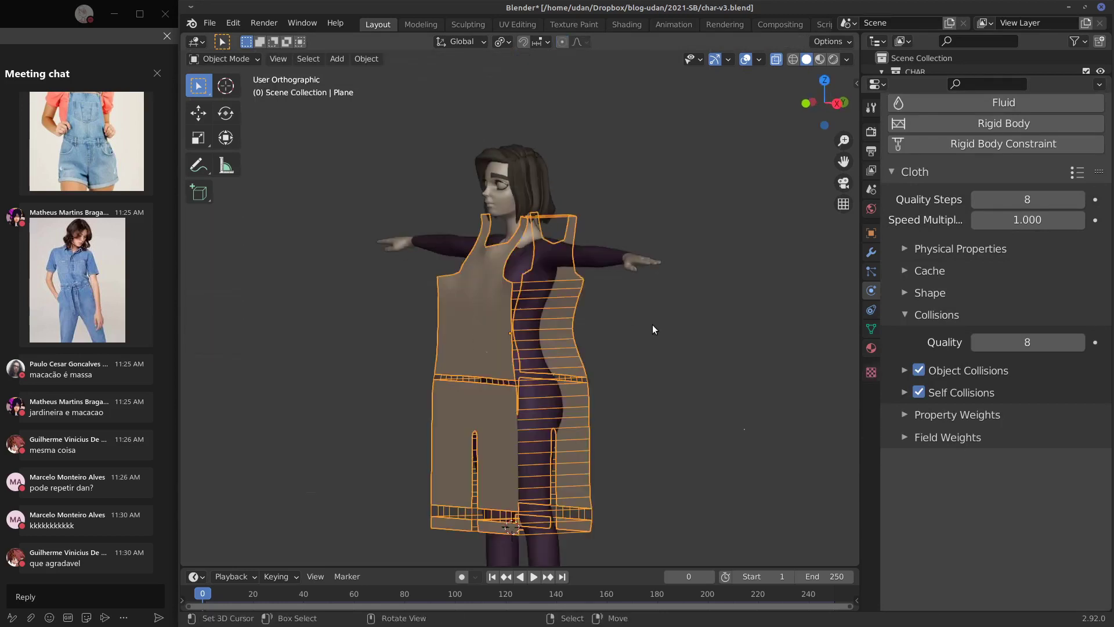
key(space)
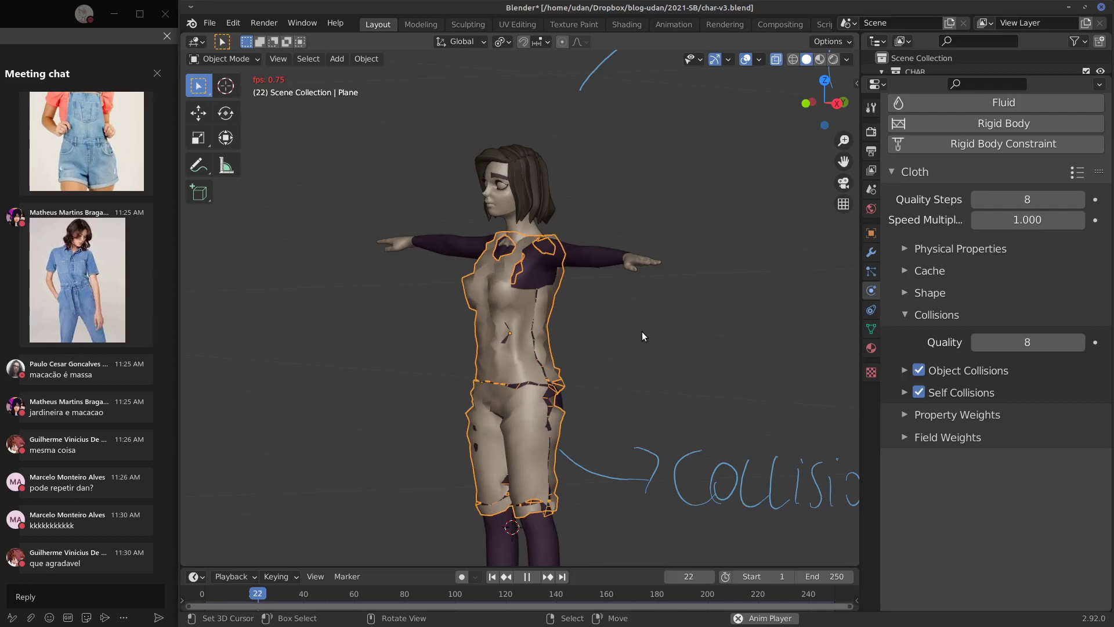
Step: Restart the cloth simulation from frame 0 and stop it at frame 8
key(Escape)
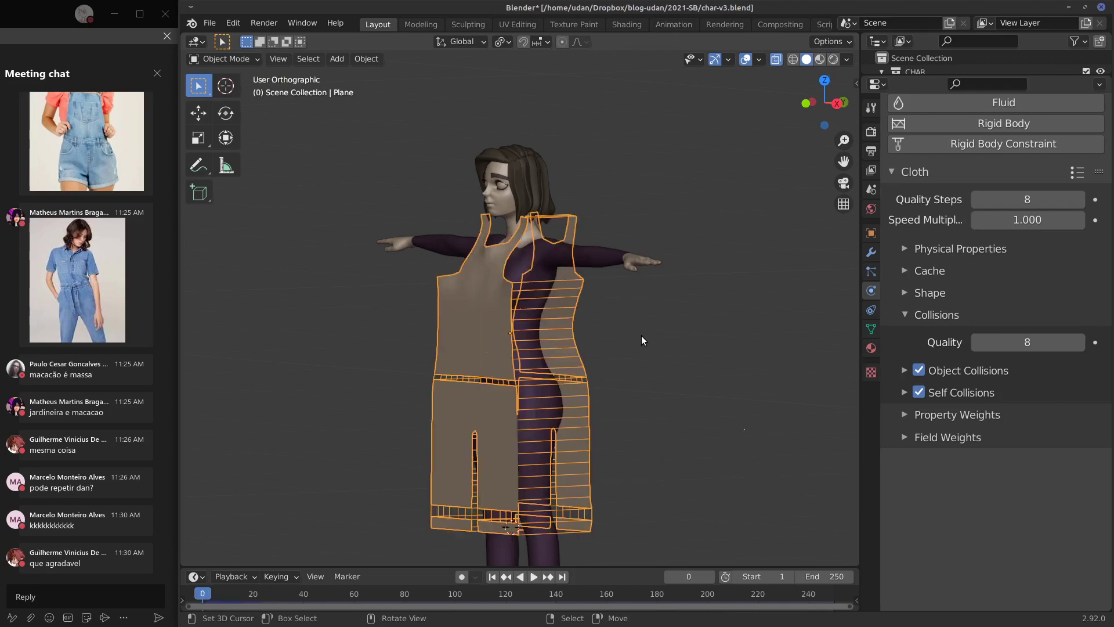
key(space)
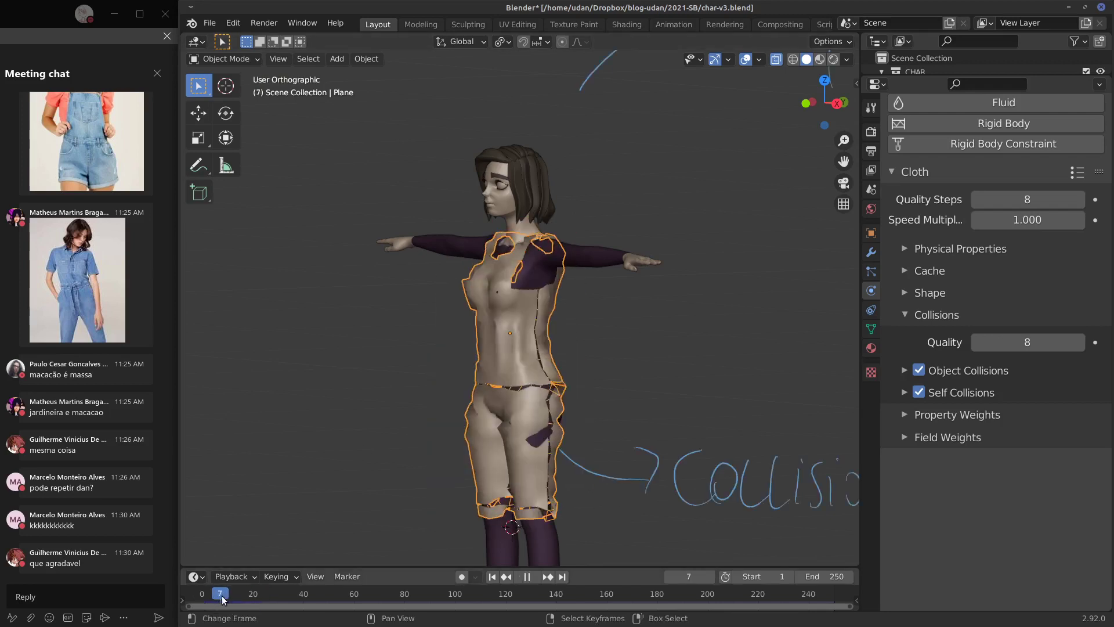
Step: Add a Subdivision Surface modifier to the garment below its Cloth modifier
click(871, 252)
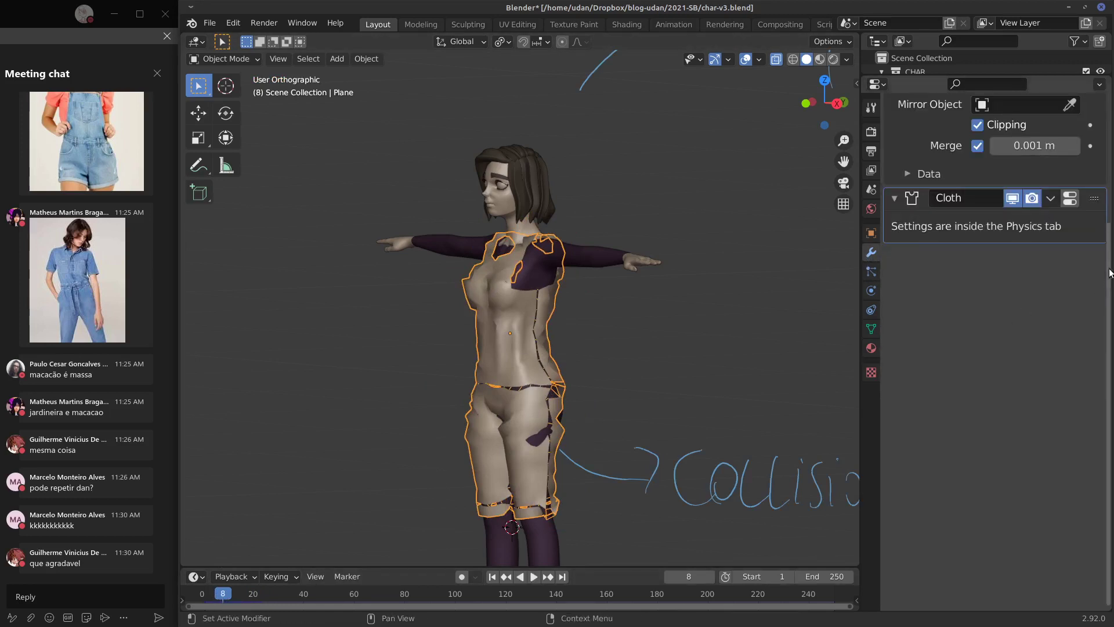
drag(1112, 255, 1109, 120)
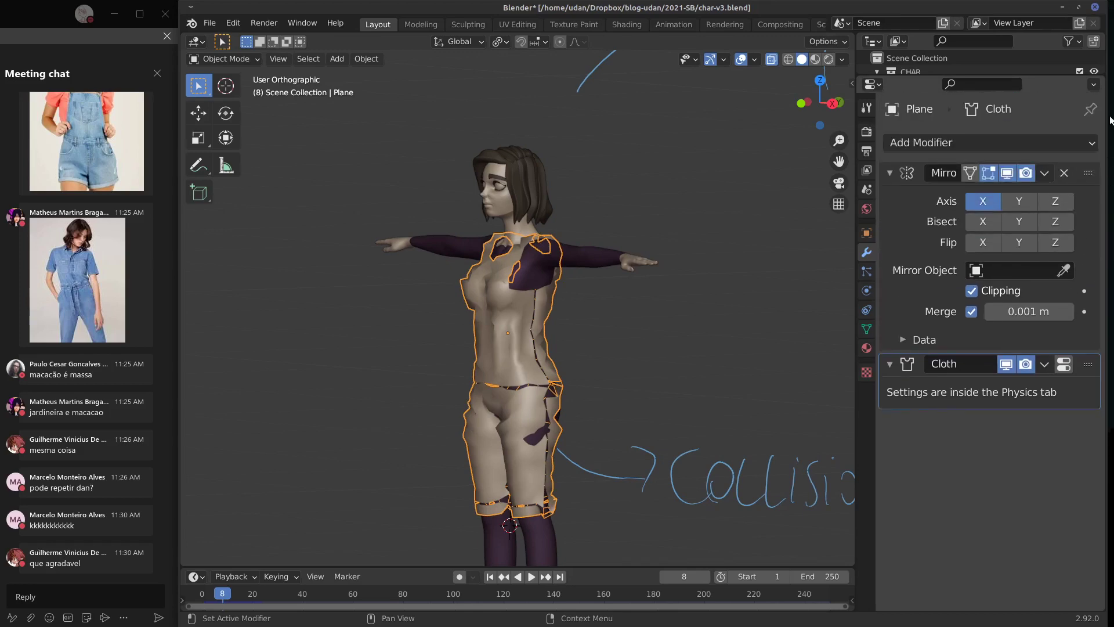
click(914, 144)
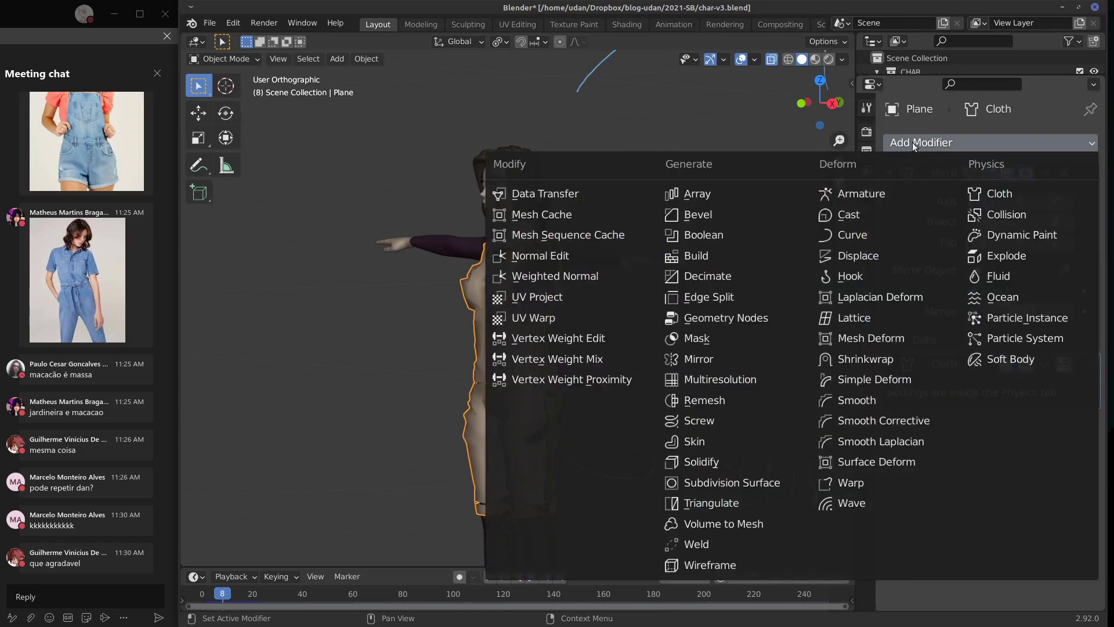
click(727, 485)
middle_drag(727, 488, 699, 366)
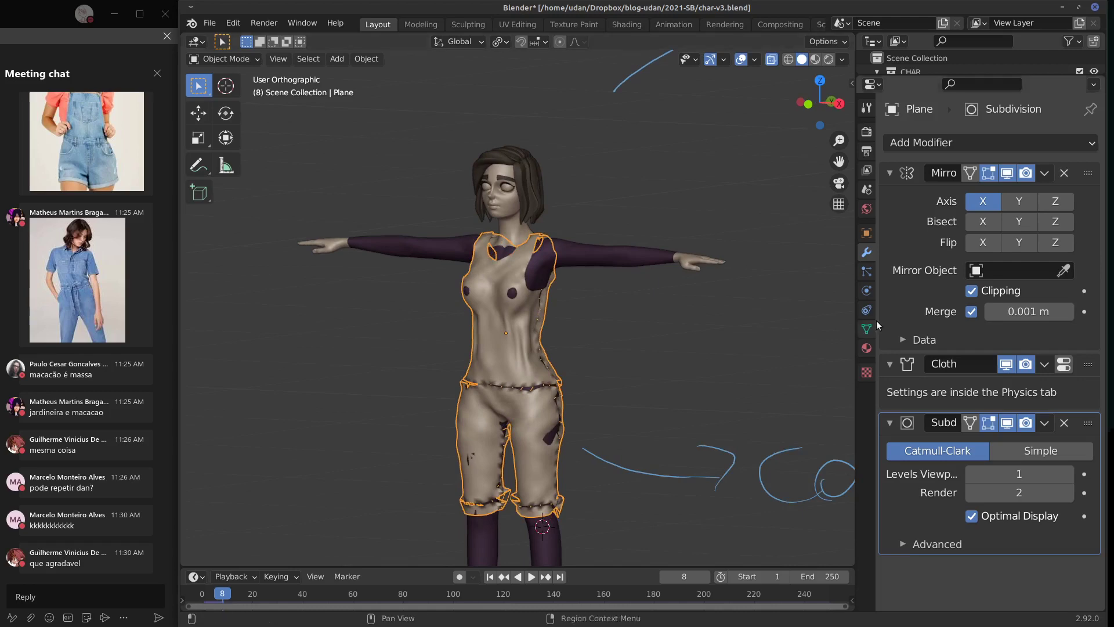
Step: Collapse the Mirror and Cloth modifiers and add a Solidify modifier to the garment
click(891, 175)
click(889, 195)
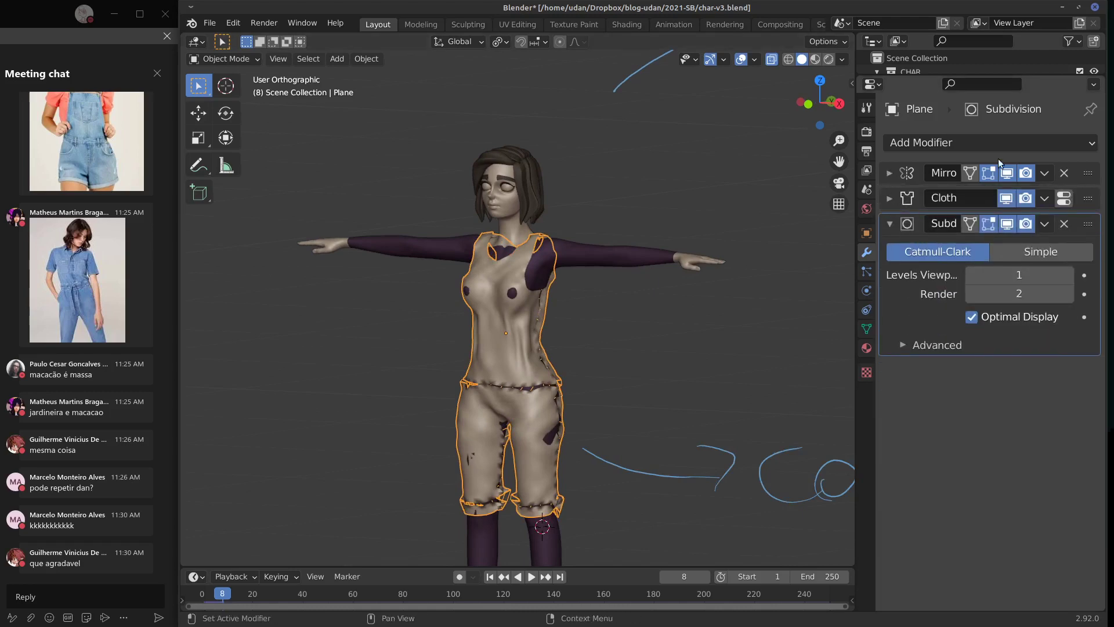
click(995, 144)
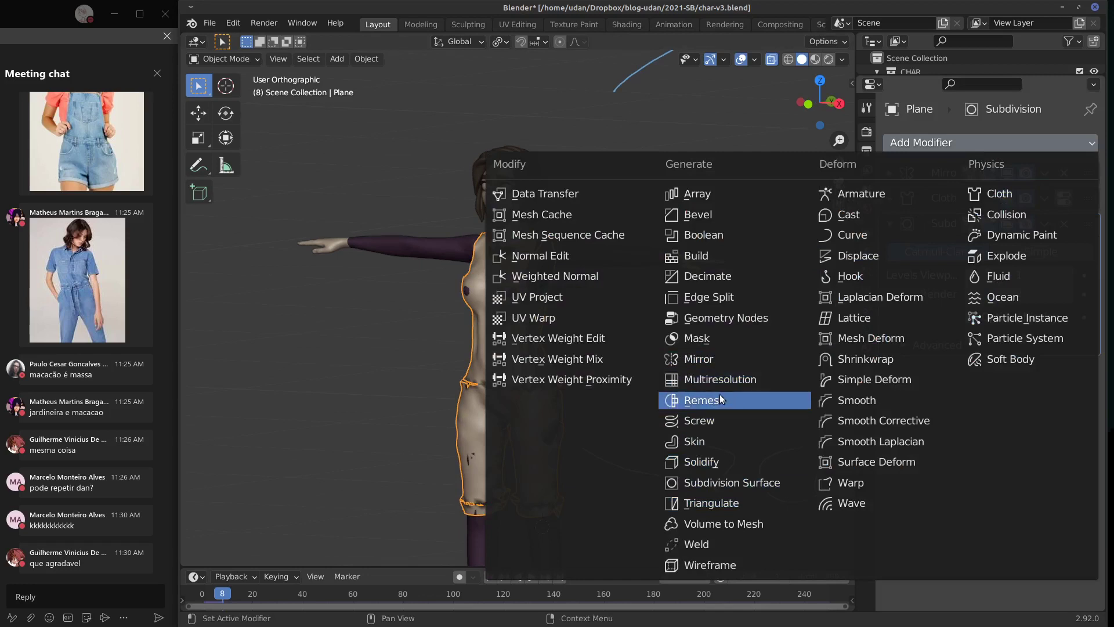
click(723, 462)
Step: Examine the thickened garment's torso, neckline and waist seam up close and from the front
middle_drag(618, 382, 642, 294)
scroll(610, 360, up, 5)
scroll(667, 325, down, 2)
middle_drag(697, 361, 673, 320)
middle_drag(659, 324, 611, 294)
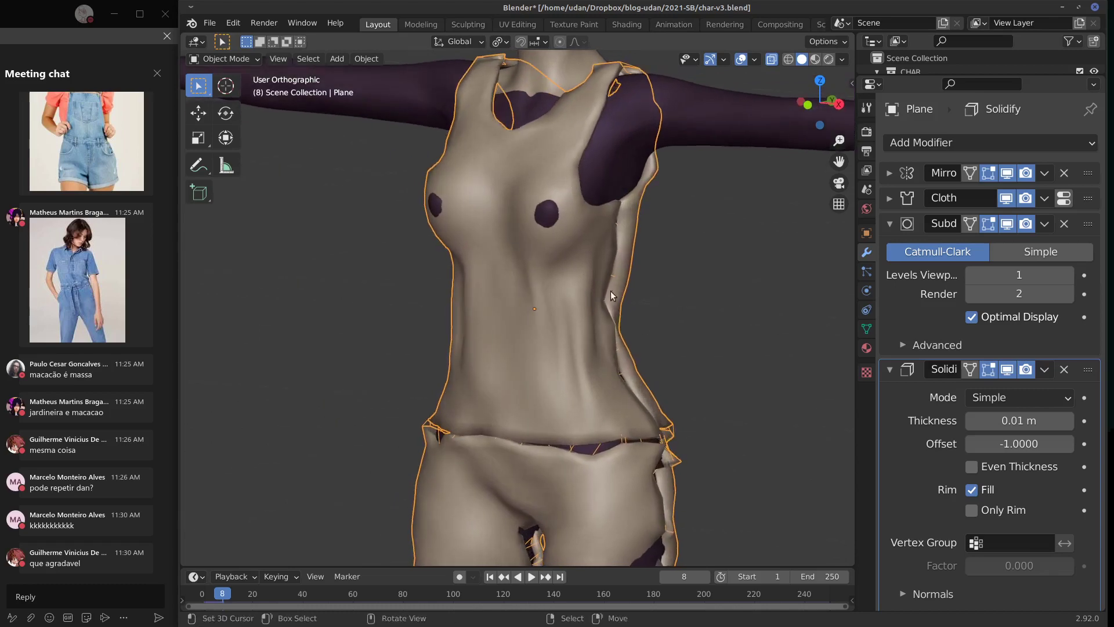
middle_drag(485, 256, 550, 288)
right_click(559, 291)
click(556, 289)
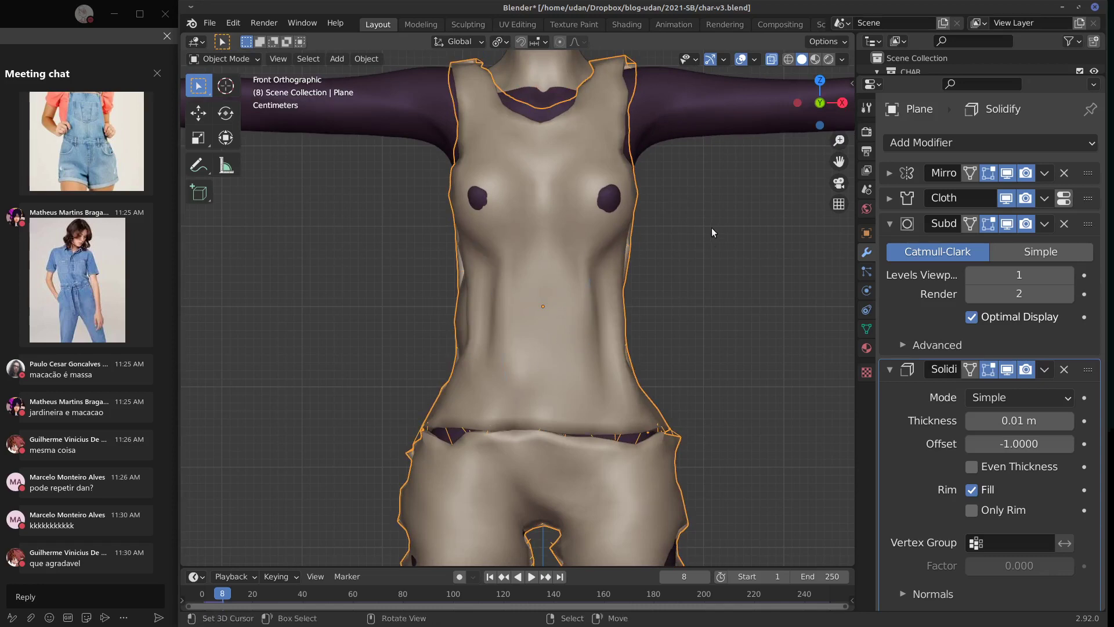
shift+middle_drag(697, 175, 688, 238)
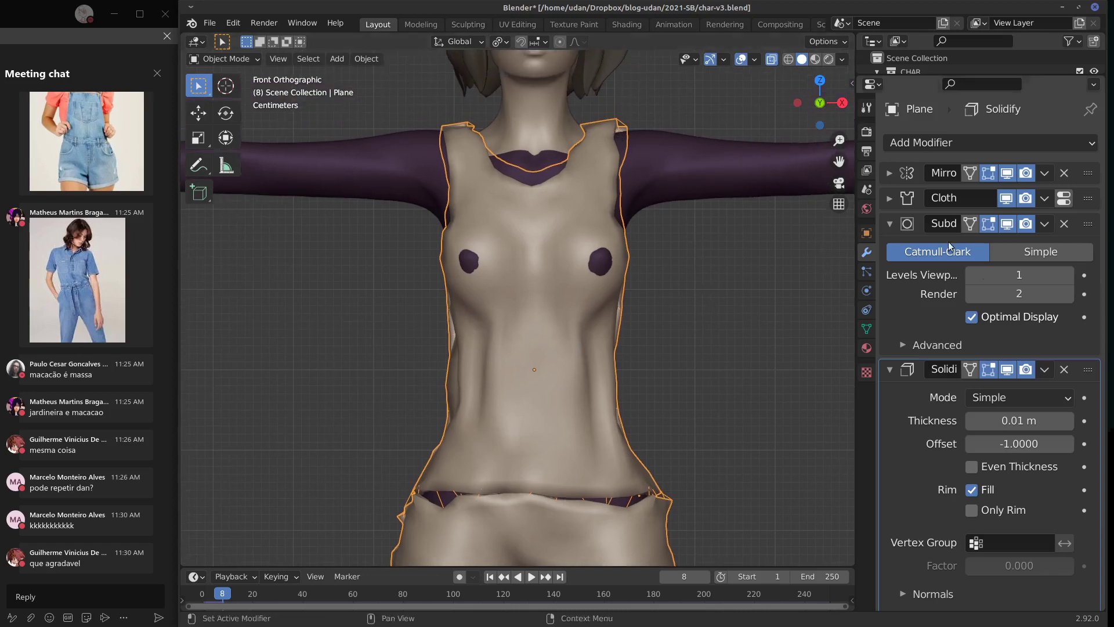
Step: Try applying the Cloth modifier to the garment, and undo it
click(889, 372)
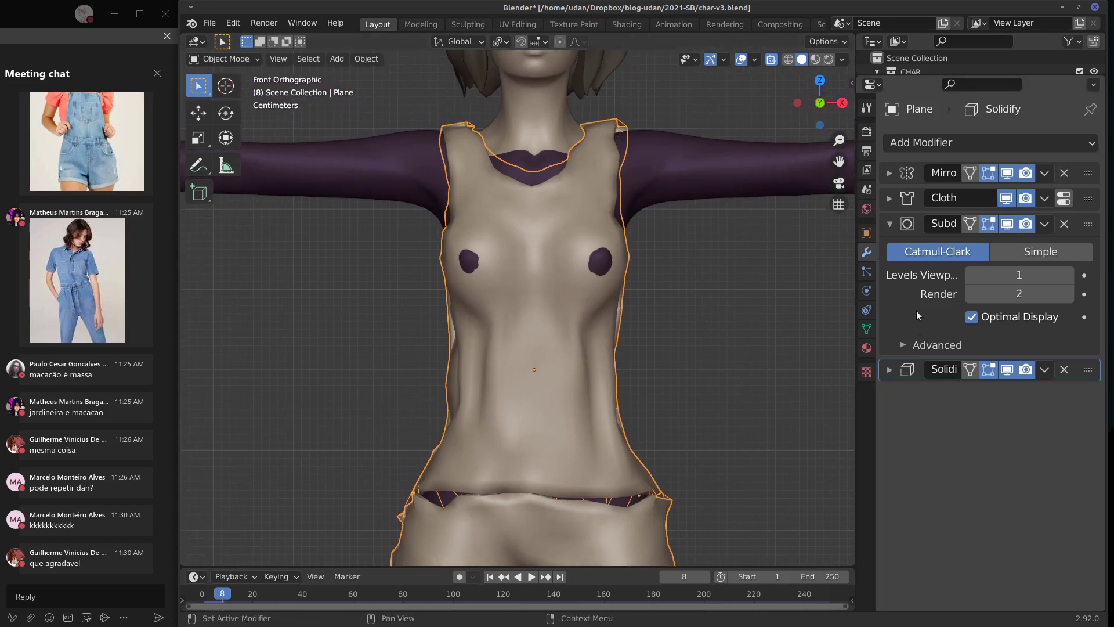
click(906, 206)
click(1050, 200)
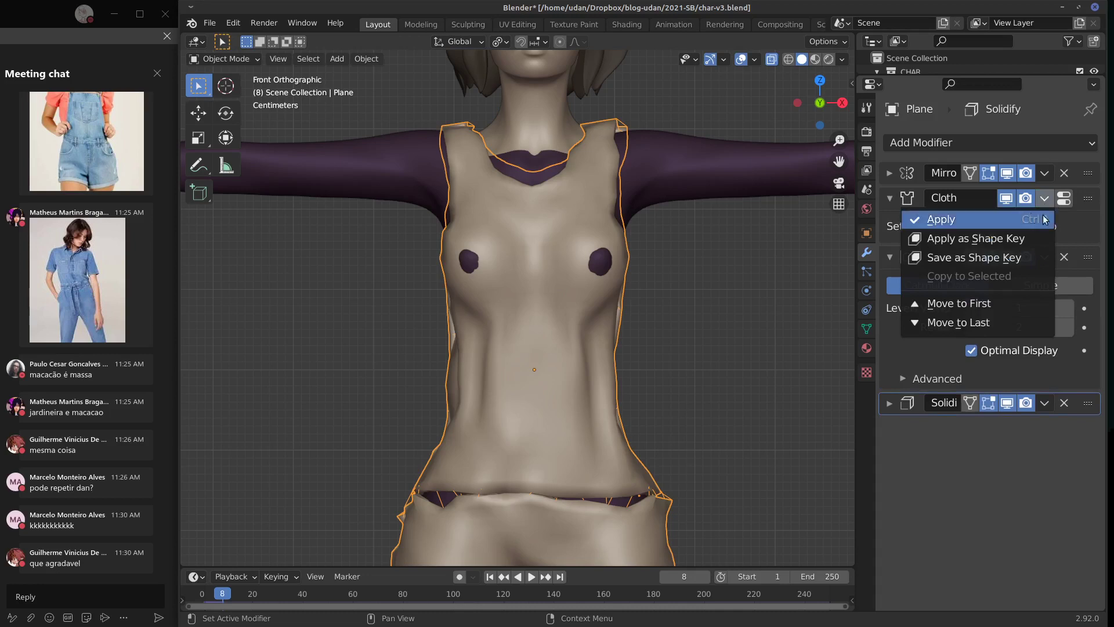
click(983, 221)
key(ctrl+z)
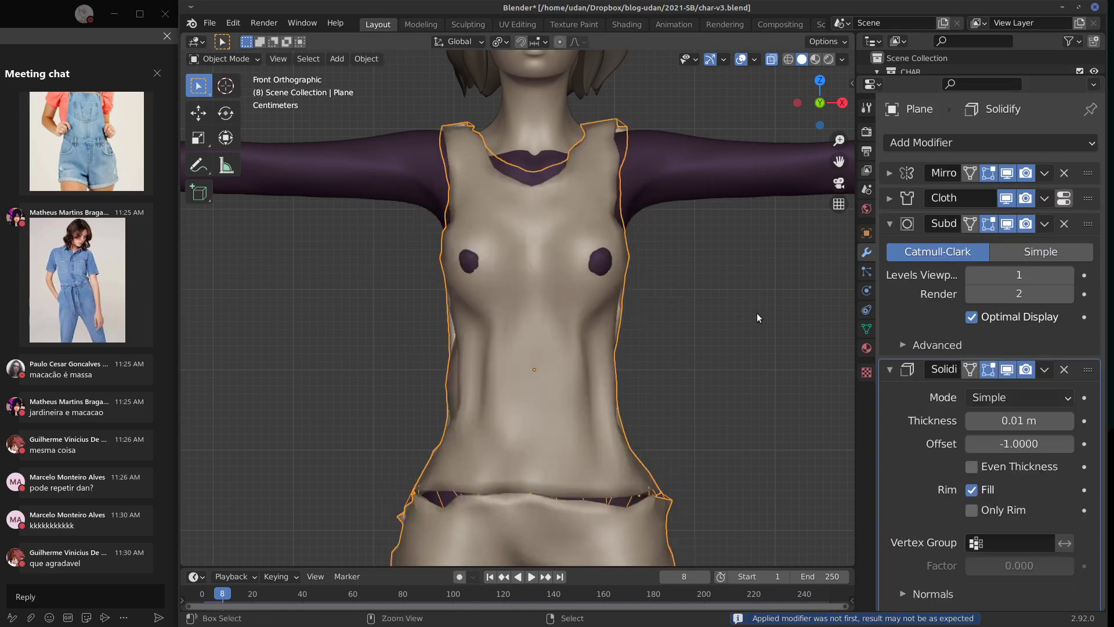
Step: Examine how the simulated garment fits the body at the side seams, back, hips and legs
mouse_move(744, 306)
middle_down()
mouse_move(660, 341)
mouse_move(737, 326)
middle_up()
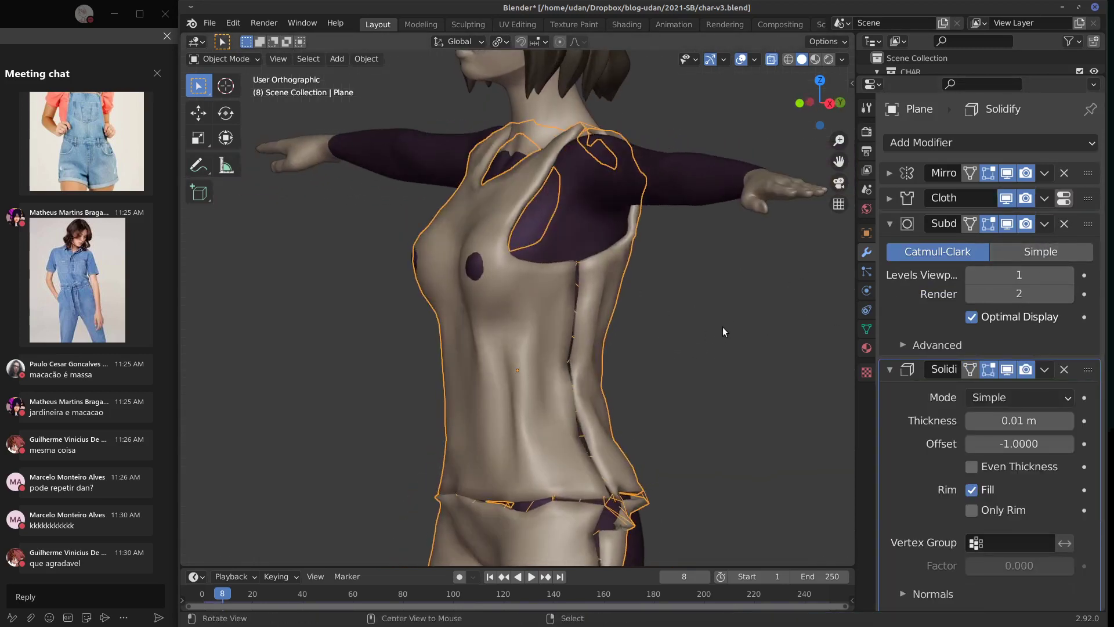
middle_drag(723, 326, 625, 388)
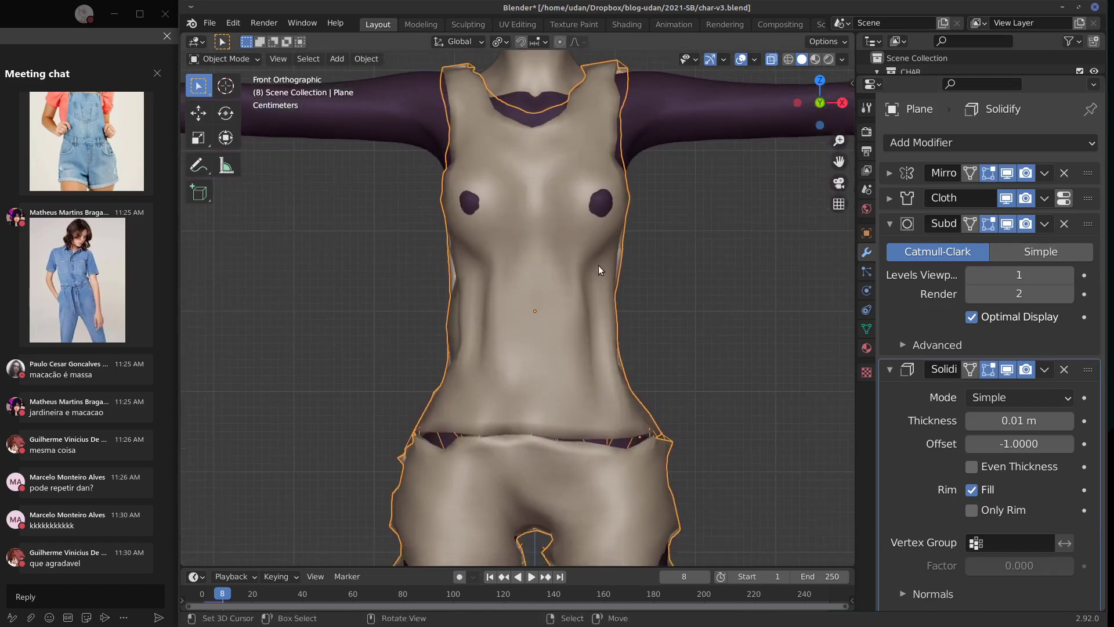
middle_drag(608, 312, 461, 238)
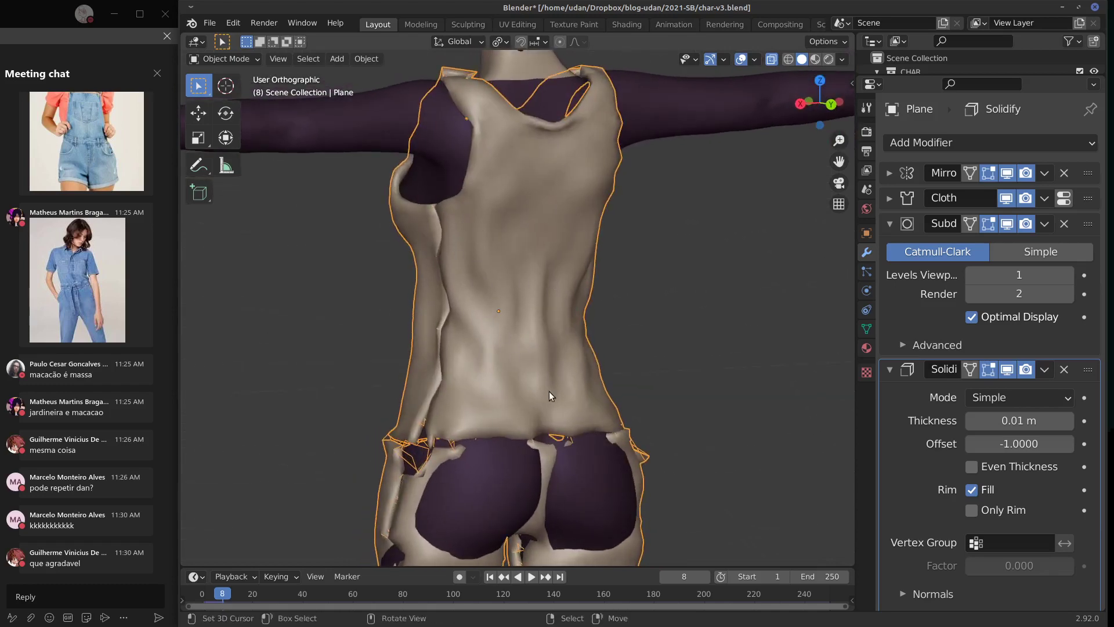
shift+middle_drag(696, 388, 538, 317)
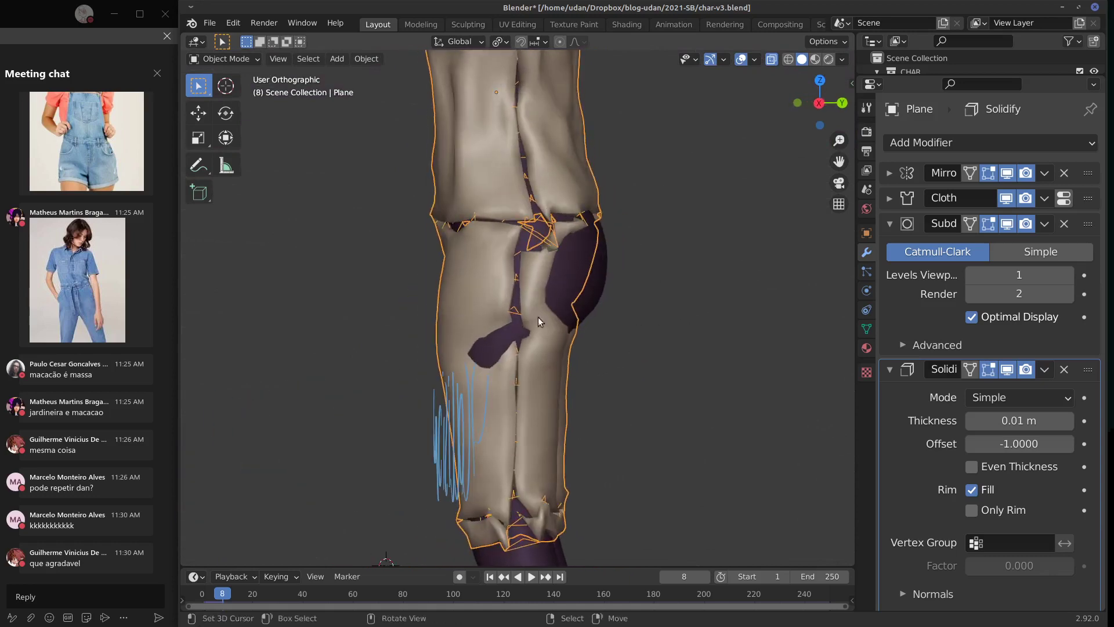
right_drag(563, 351, 570, 354)
middle_drag(553, 363, 701, 348)
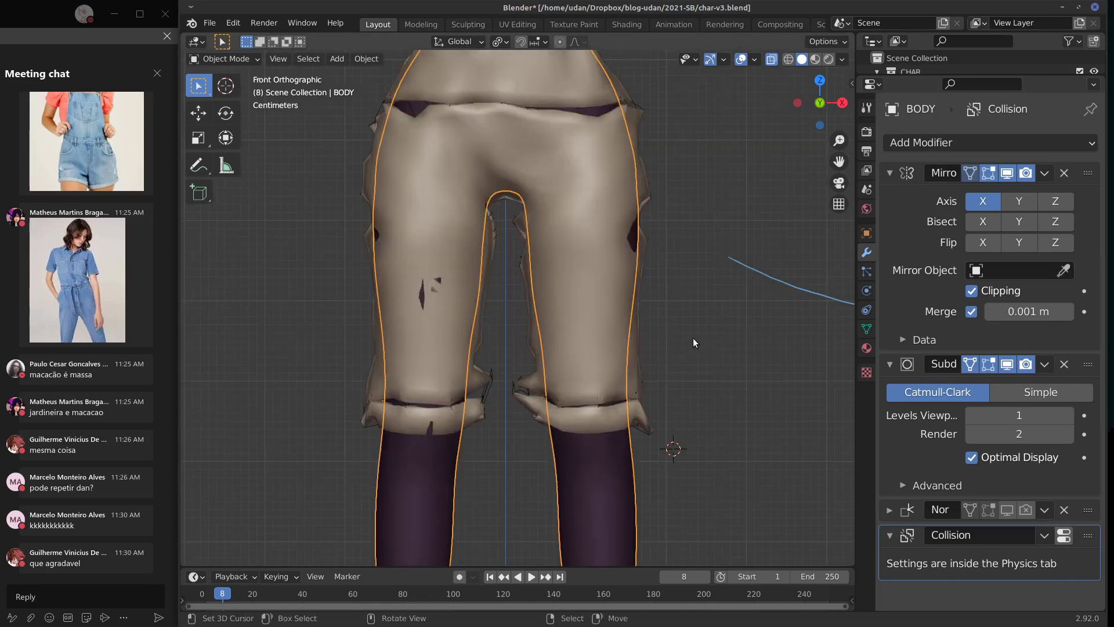
Step: Return the timeline to frame 0 and select the garment pattern
click(202, 593)
middle_drag(754, 384, 726, 405)
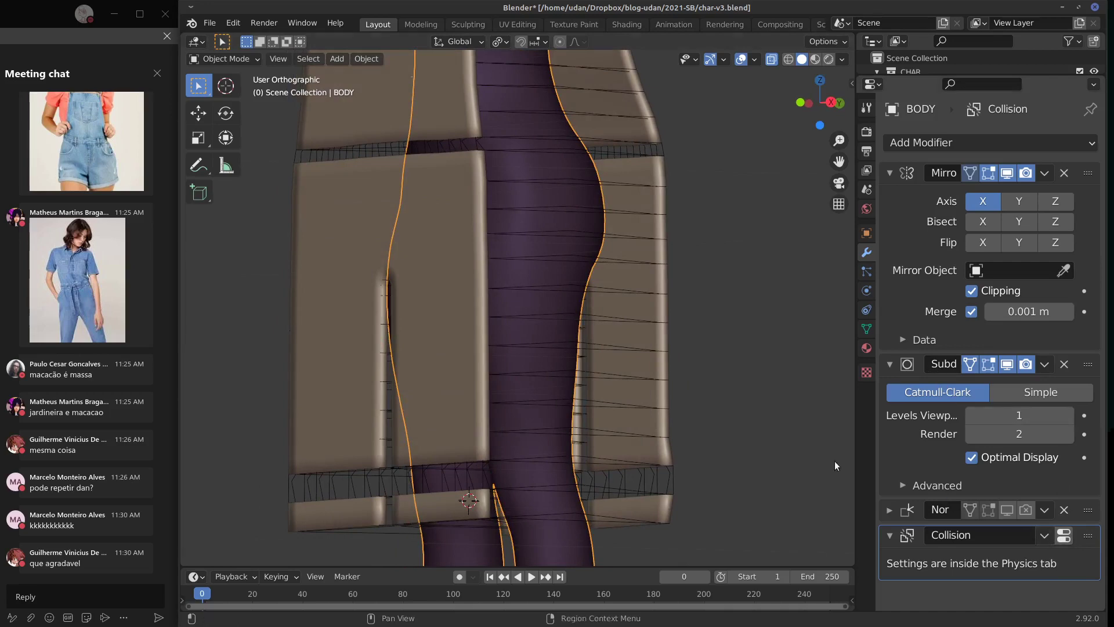
click(648, 377)
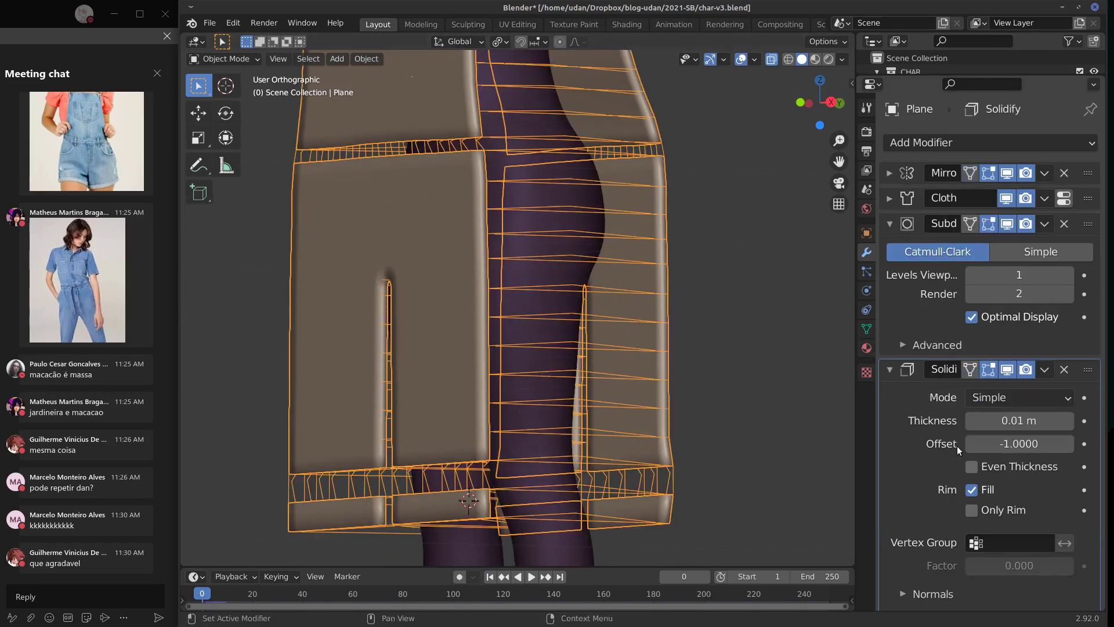
middle_drag(754, 412, 755, 465)
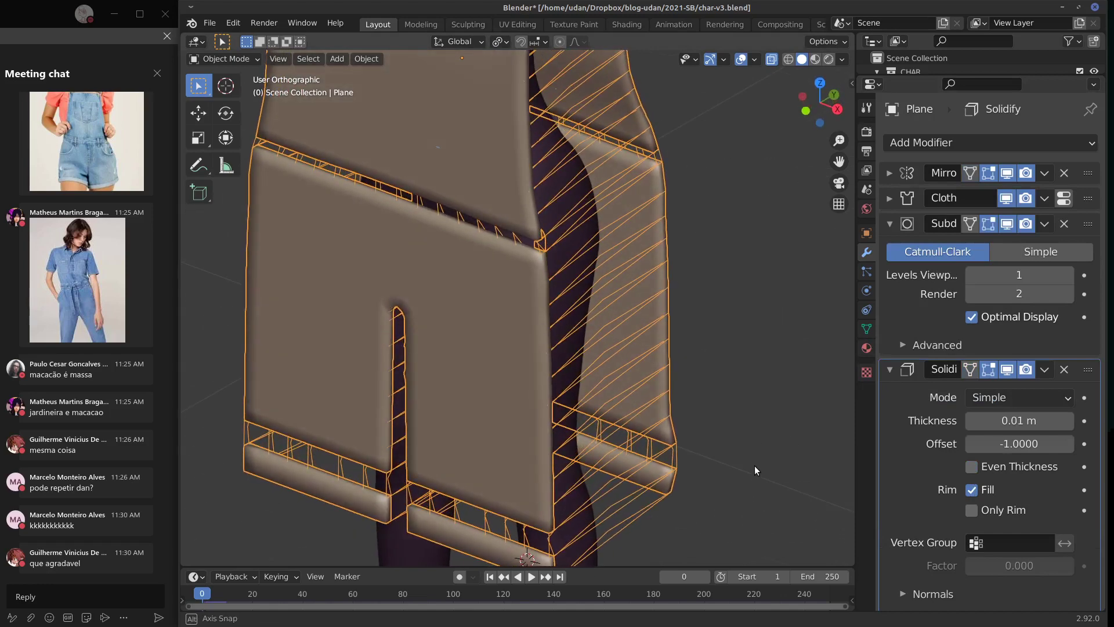
Step: Remove the Solidify and Subdivision modifiers from the garment
click(1064, 370)
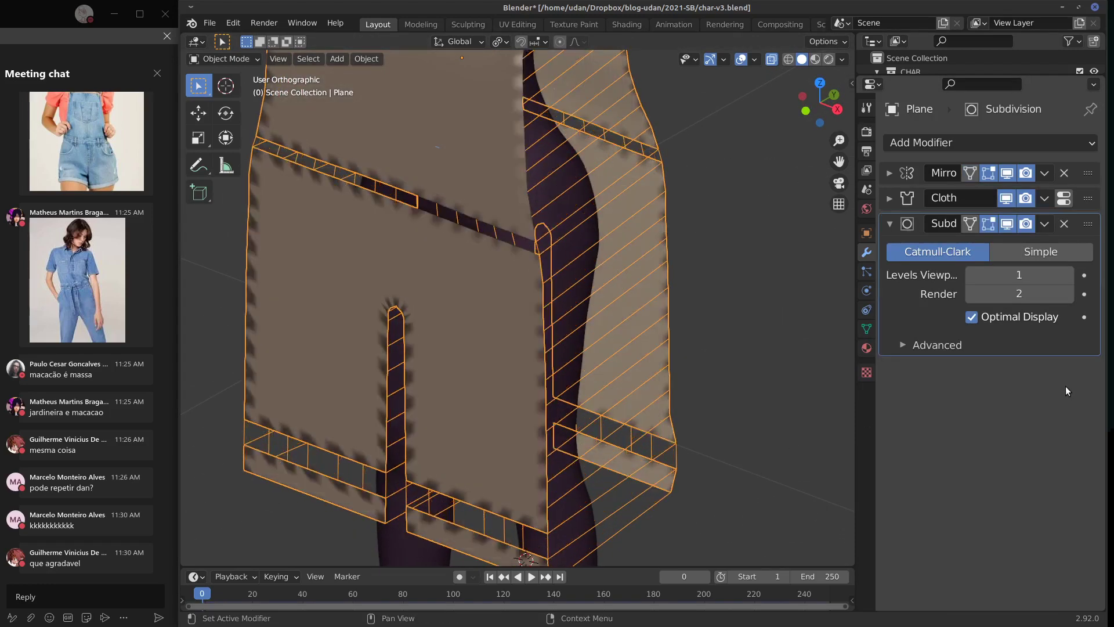
click(1064, 223)
middle_drag(847, 329, 789, 327)
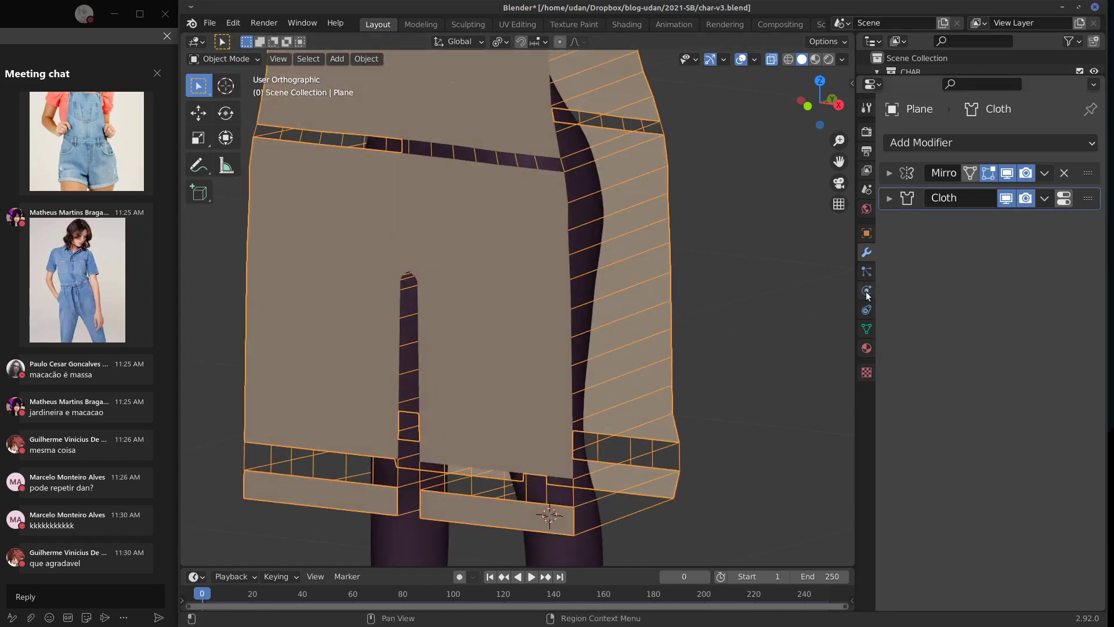
Step: Set the garment's cloth Quality Steps to 12 in its physics settings
click(867, 271)
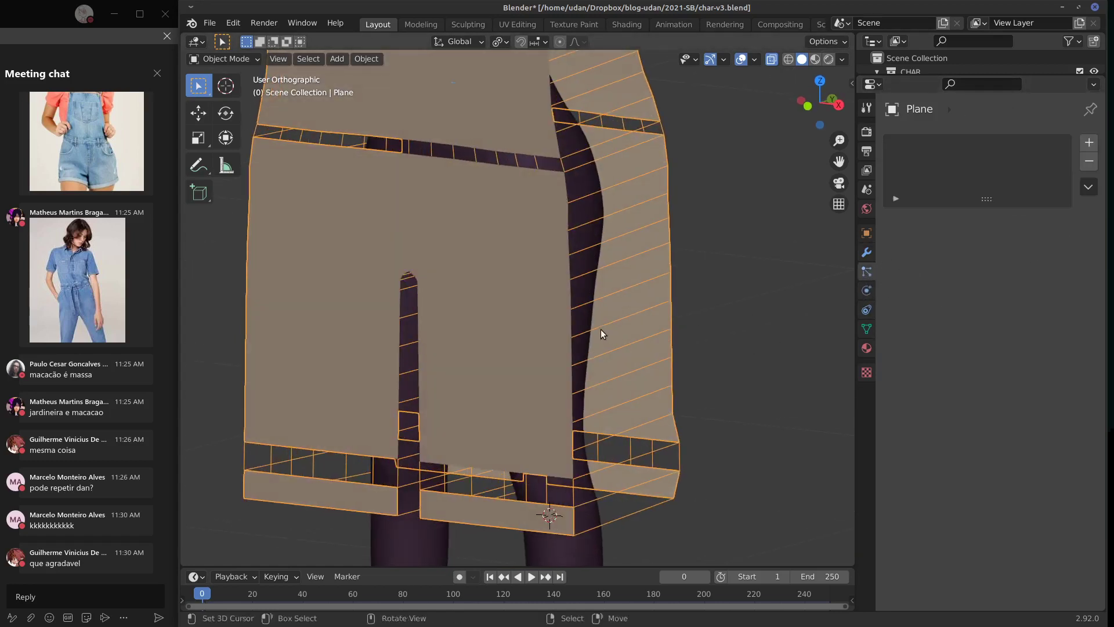
click(867, 290)
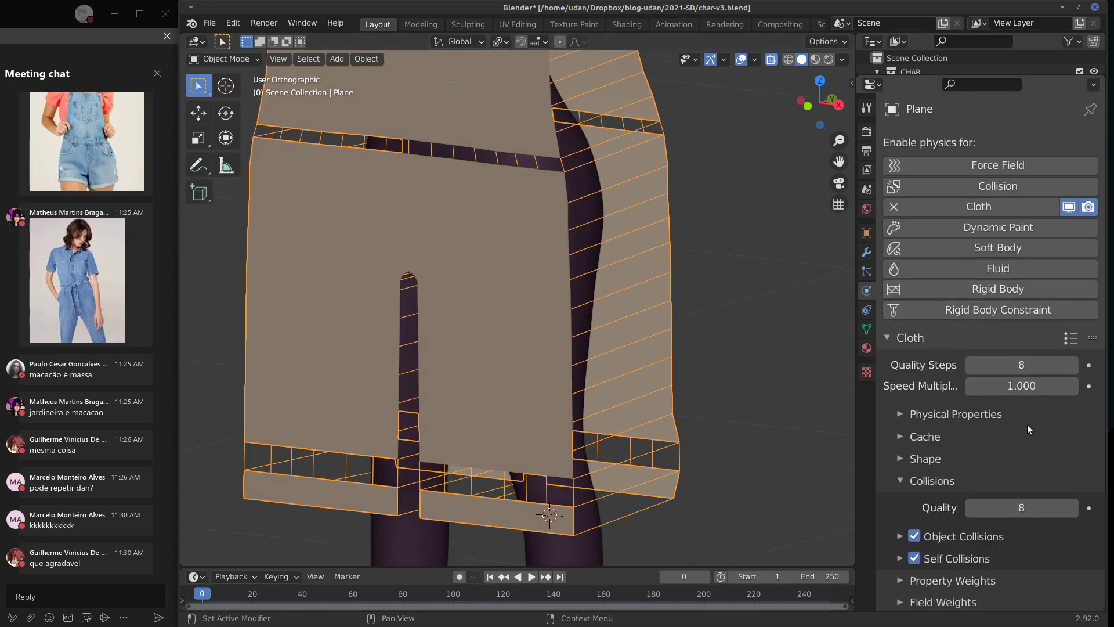
click(1030, 364)
text(12)
key(Return)
Step: Set the cloth's Object Collisions distance to 0.002 m and collapse that section
click(899, 536)
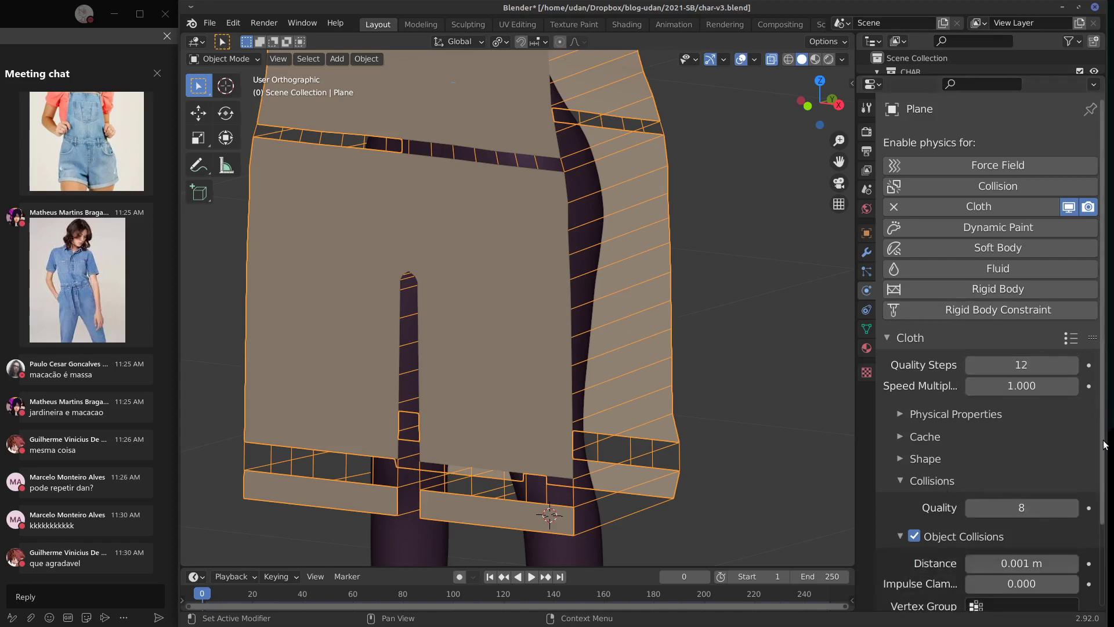
scroll(1026, 462, down, 4)
click(1026, 463)
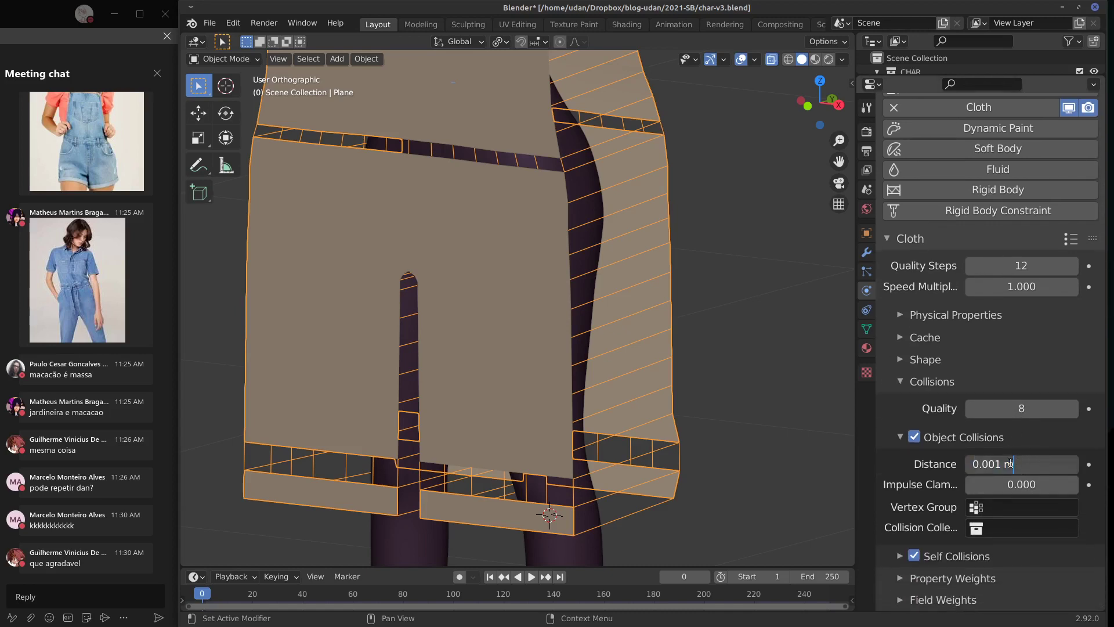
click(1007, 464)
key(BackSpace)
text(2)
key(Return)
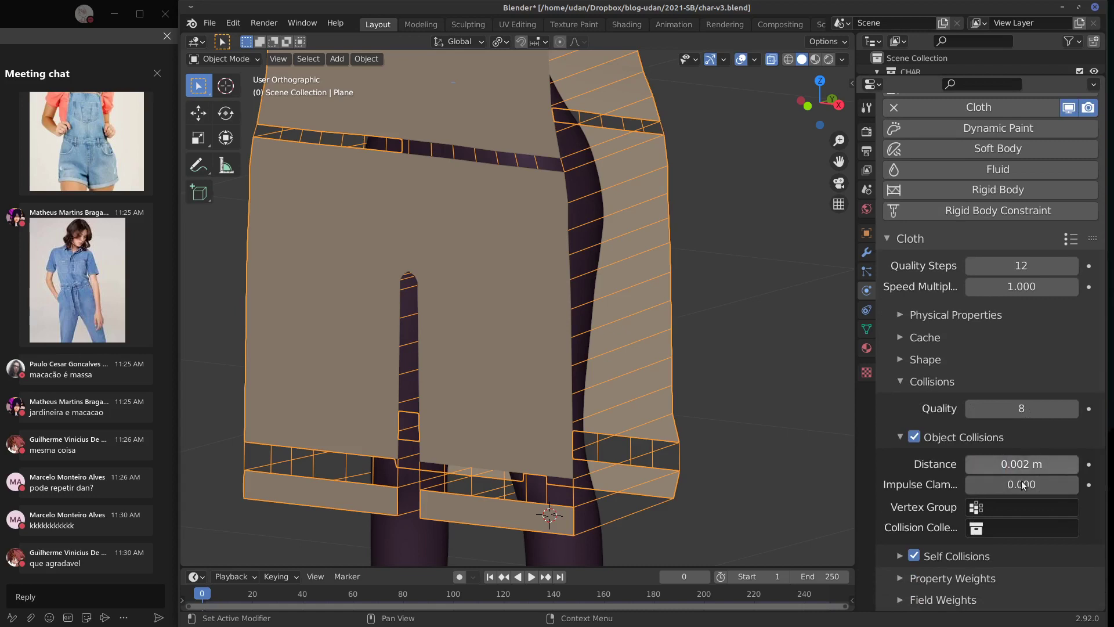
click(902, 439)
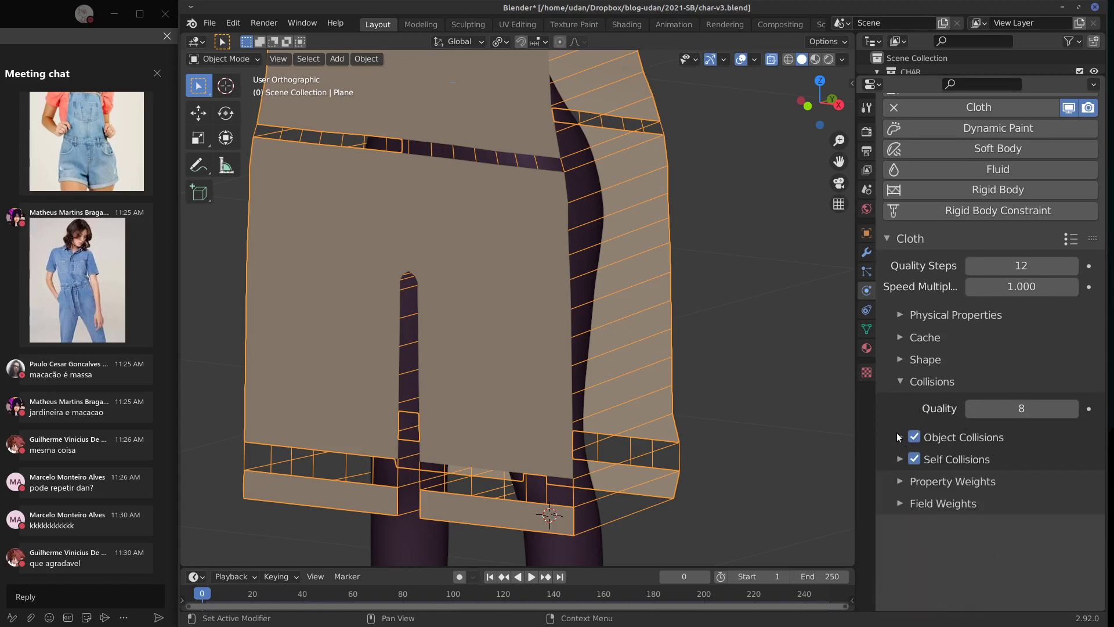
Step: Select the character's body and set its collision Thickness Outer and Inner to 0.01
click(586, 543)
shift+middle_drag(808, 510, 775, 462)
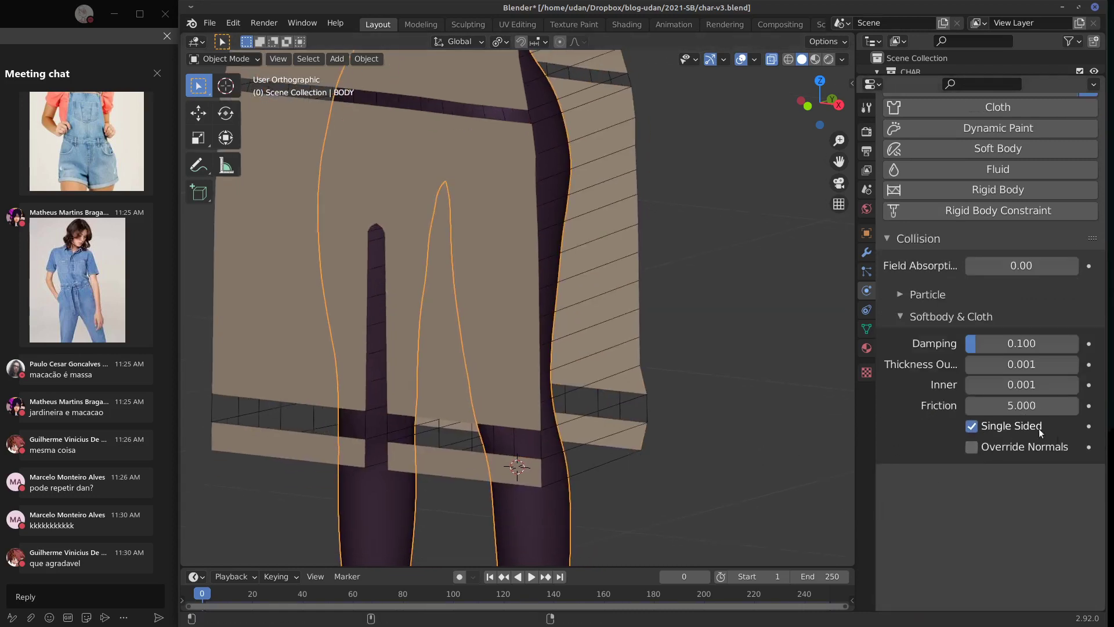
click(1018, 364)
text(0.01)
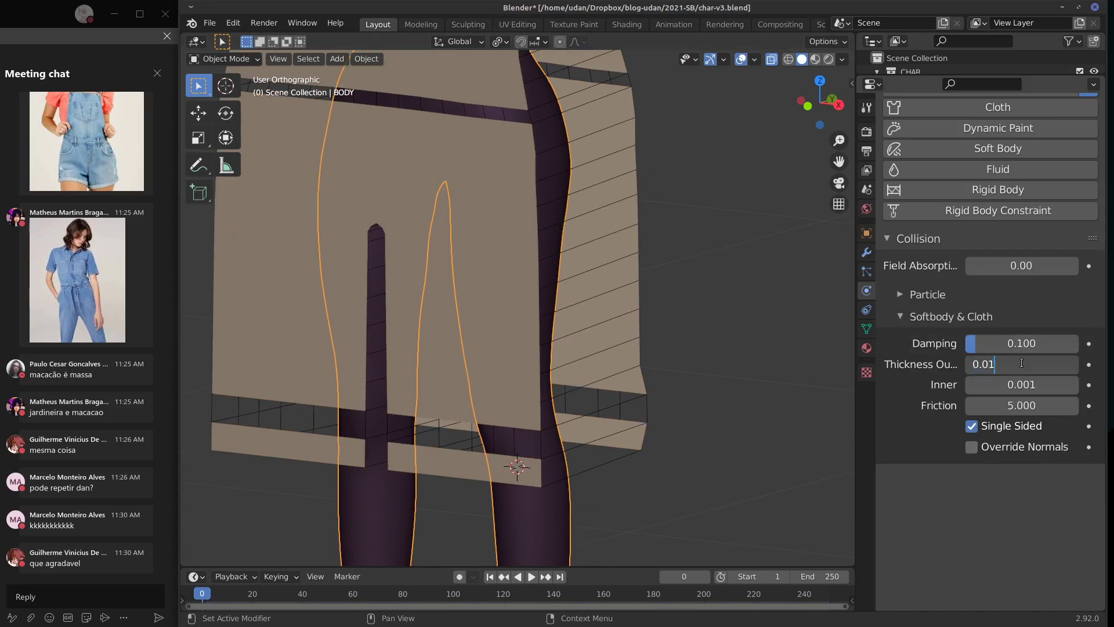
key(Return)
click(1022, 381)
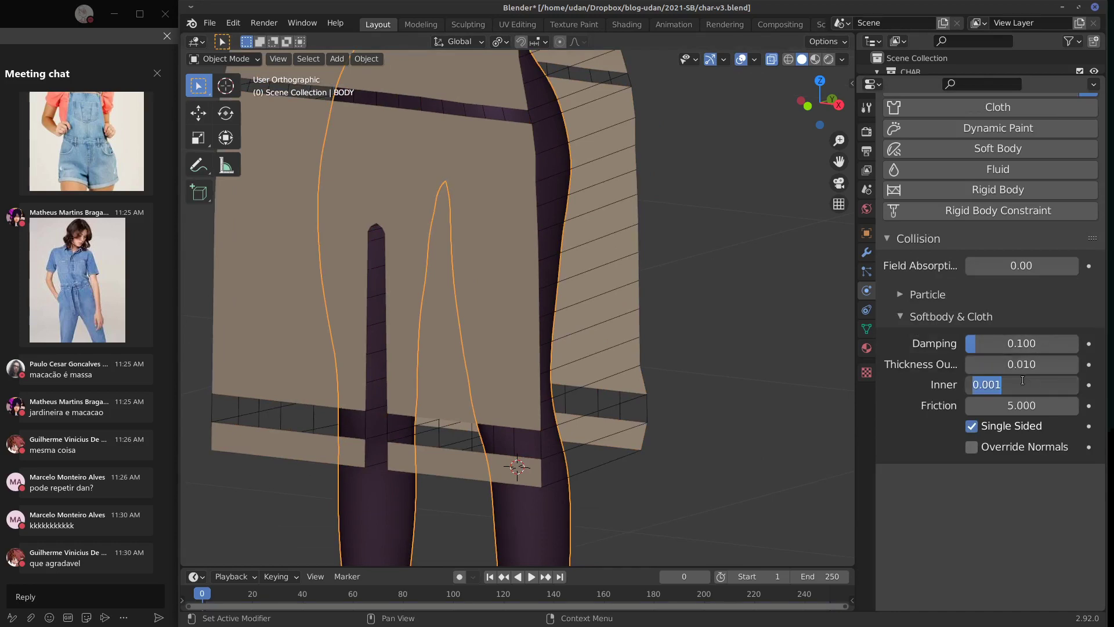
text(0.01)
key(Return)
Step: Examine the garment pattern's spacing around the hips and legs in Edit Mode from the front, side and angled views
shift+middle_drag(779, 419, 811, 453)
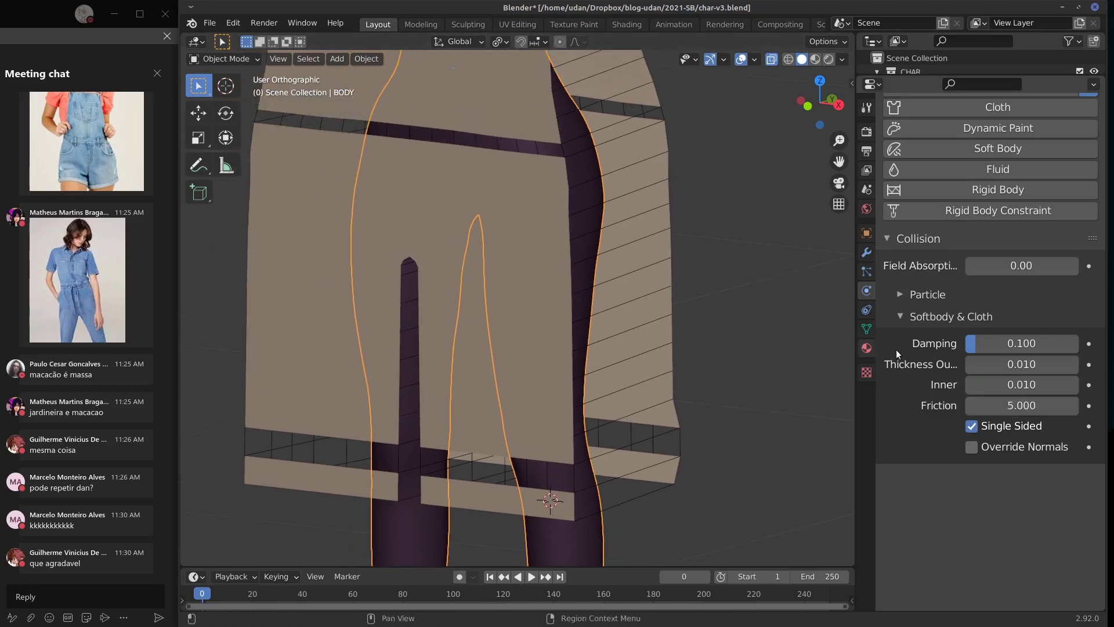
middle_drag(777, 322, 747, 366)
key(KP_3)
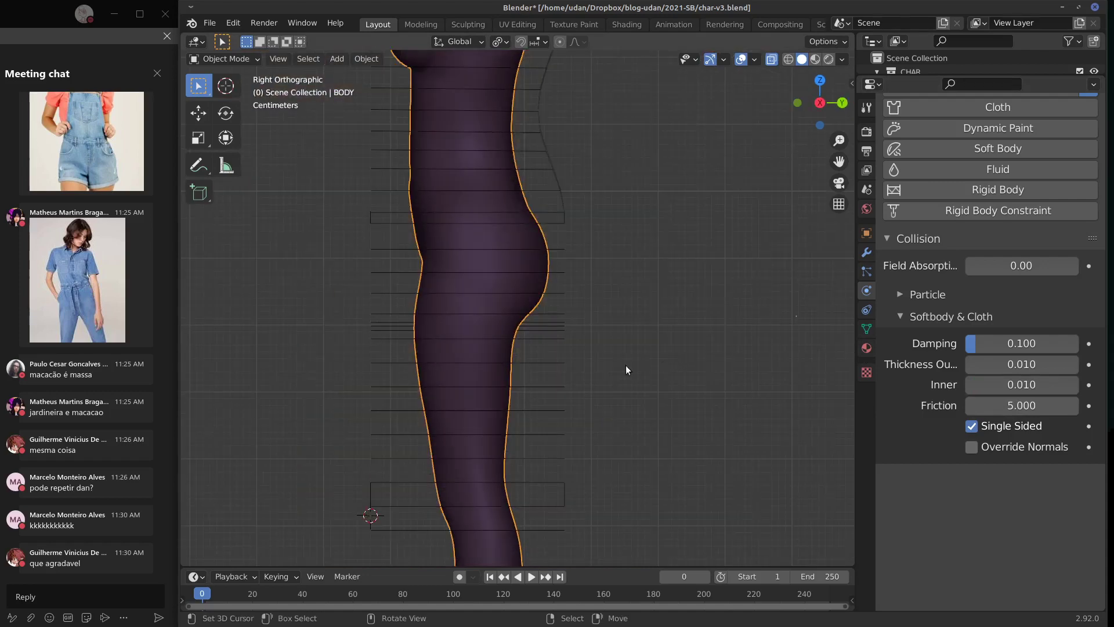
click(574, 364)
key(Tab)
middle_drag(614, 361, 578, 381)
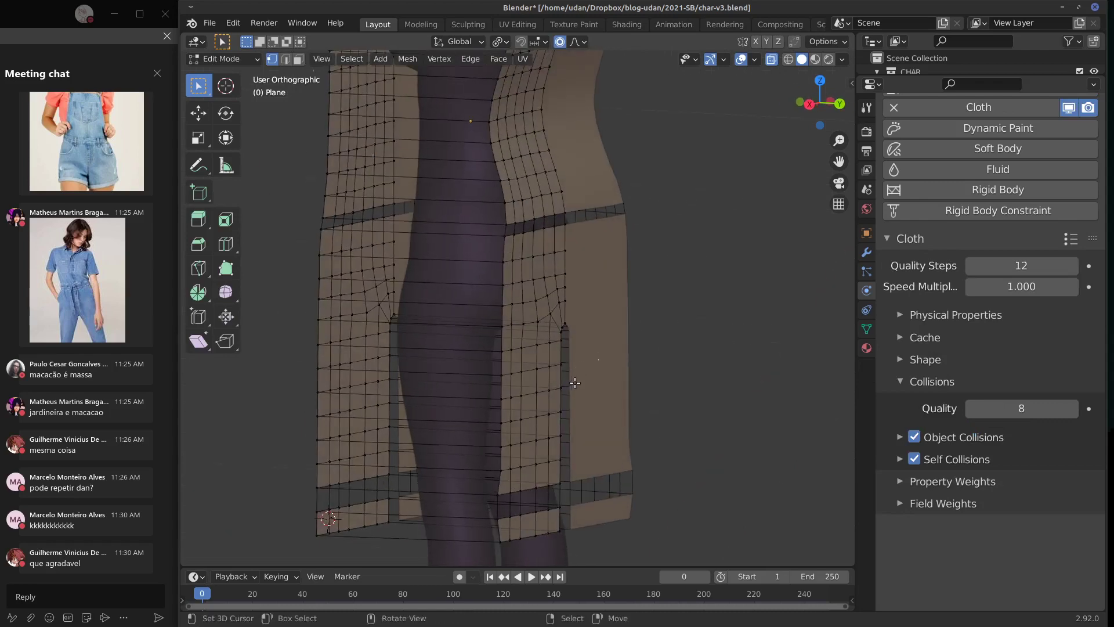
key(KP_1)
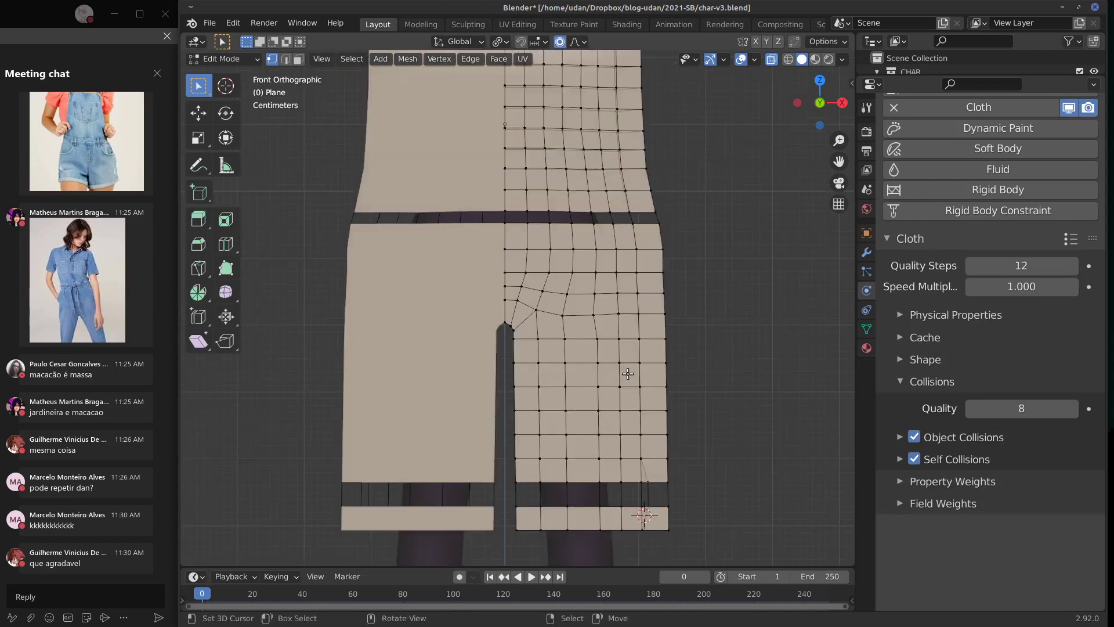
key(KP_3)
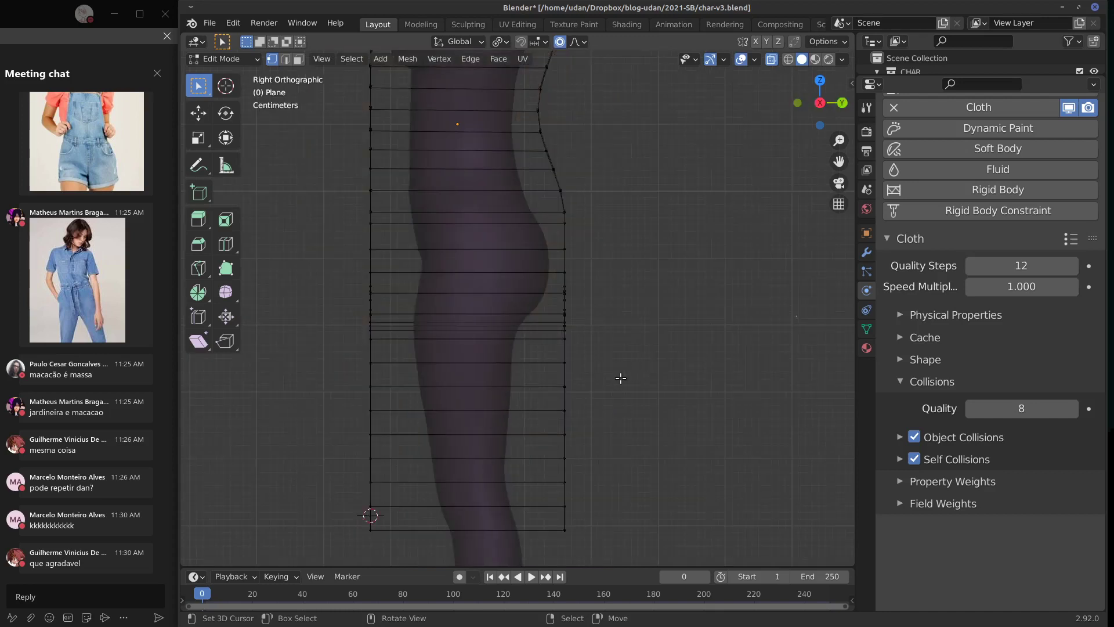
middle_drag(449, 375, 485, 382)
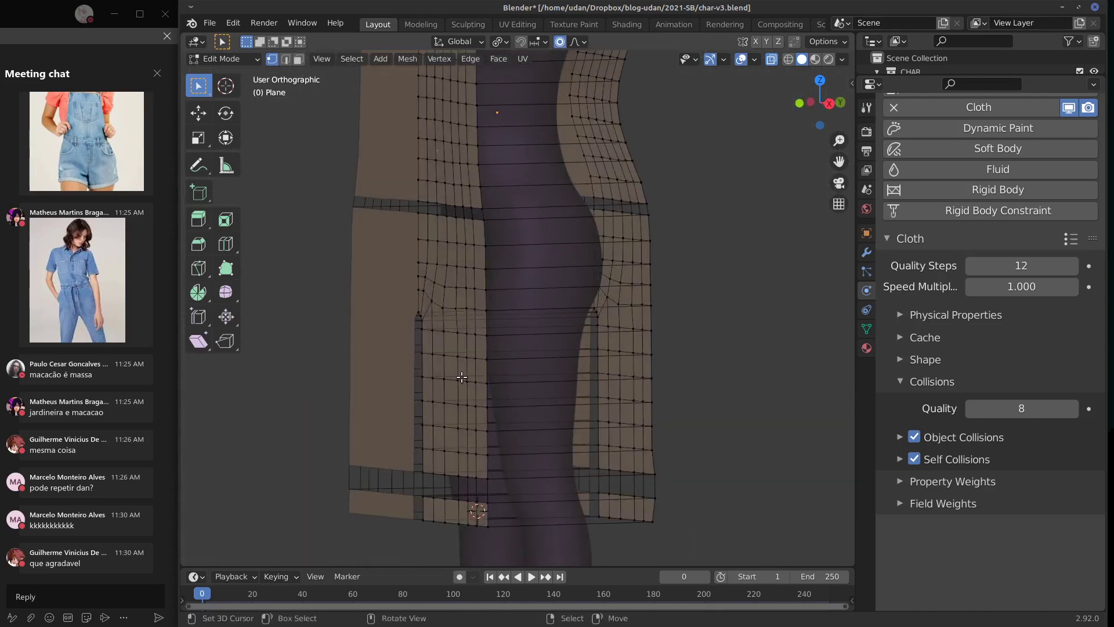
alt+click(458, 376)
key(KP_3)
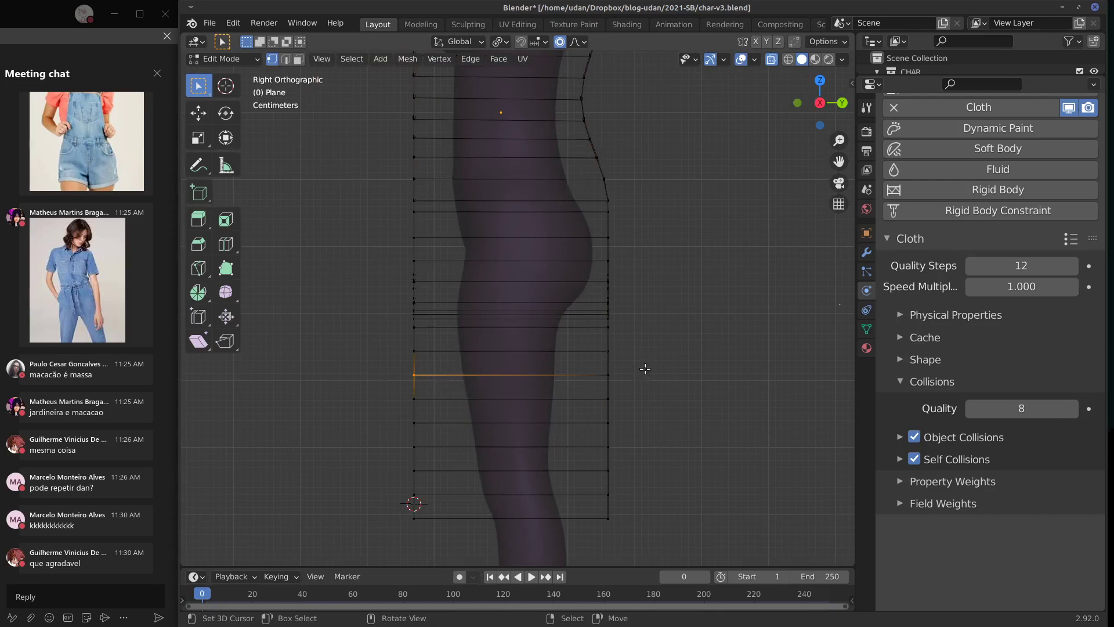
key(Tab)
scroll(653, 367, down, 5)
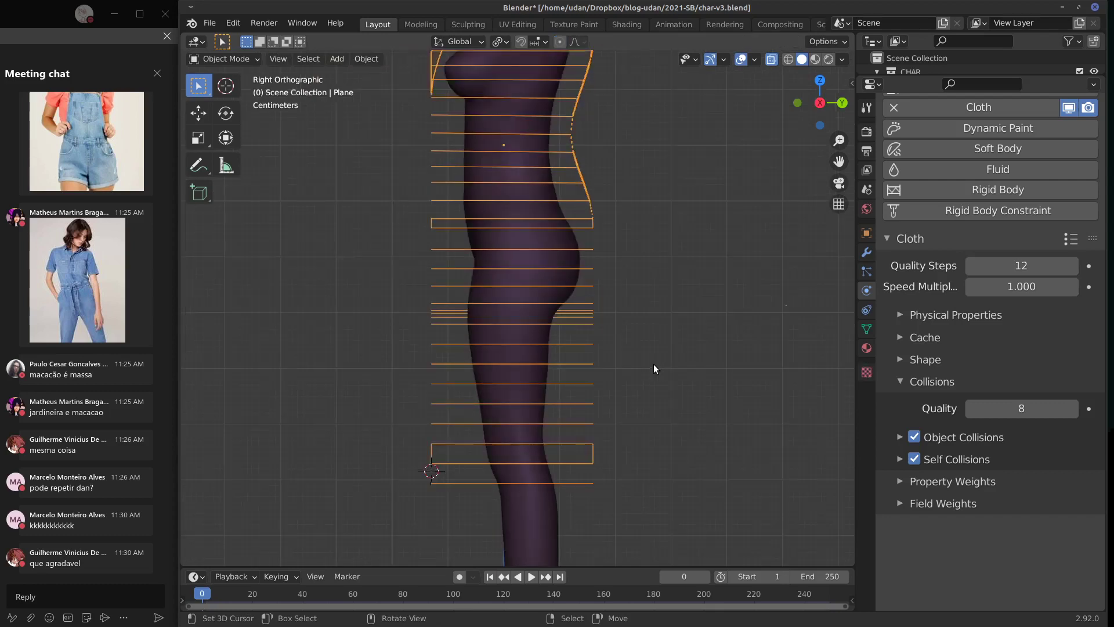
Step: Select the character's body and check its scale and dimensions
click(531, 468)
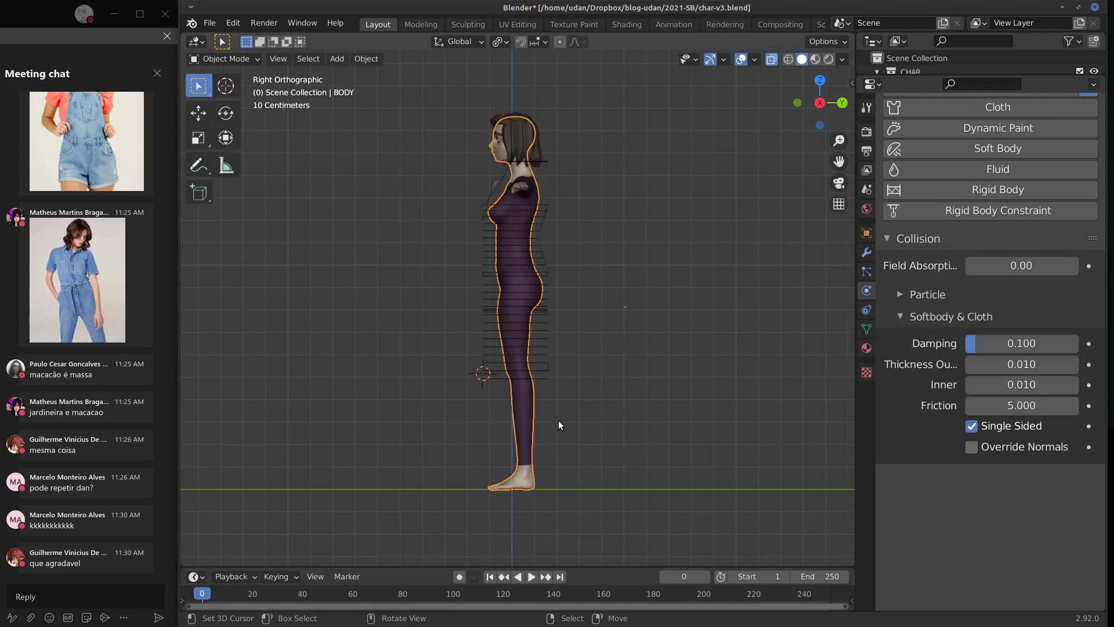
click(852, 83)
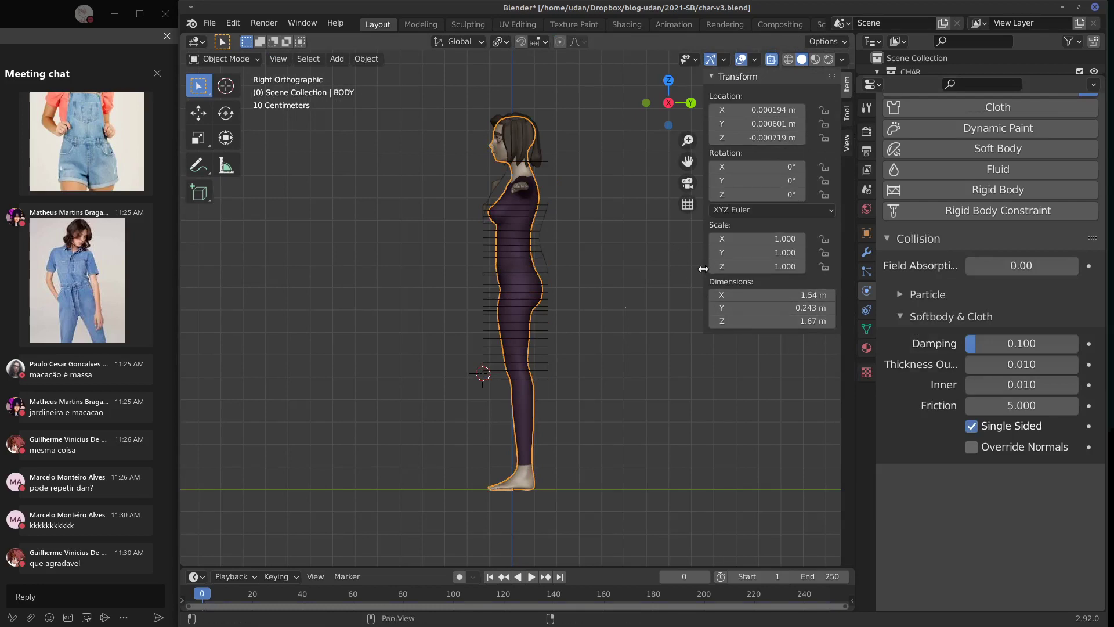
key(n)
key(KP_1)
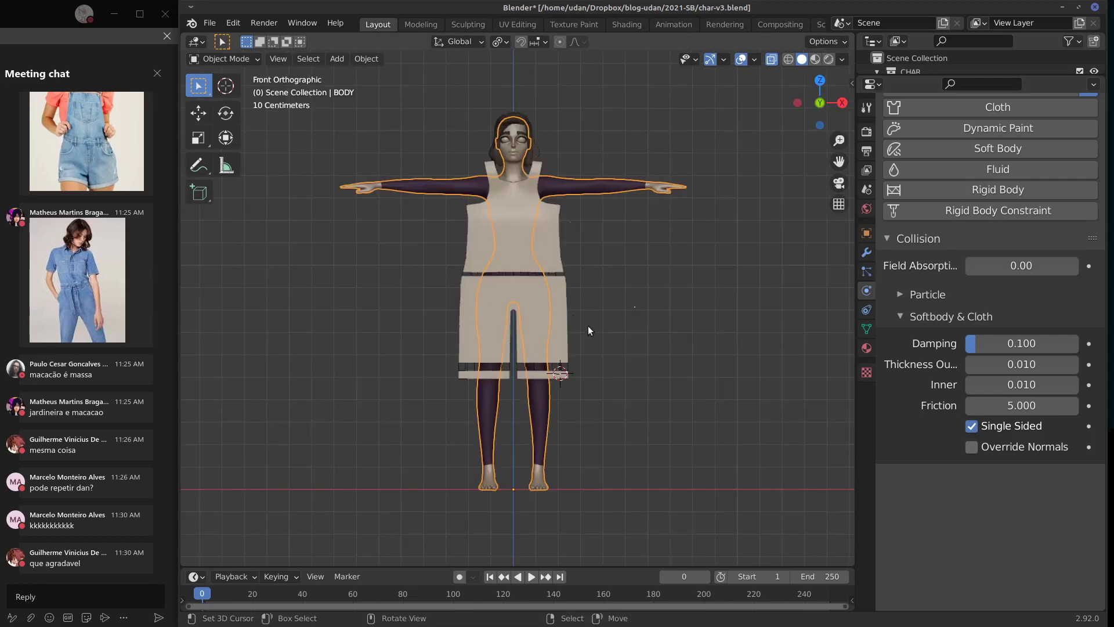
Step: Select the garment and run the cloth simulation from frame 0 to about frame 43
click(572, 327)
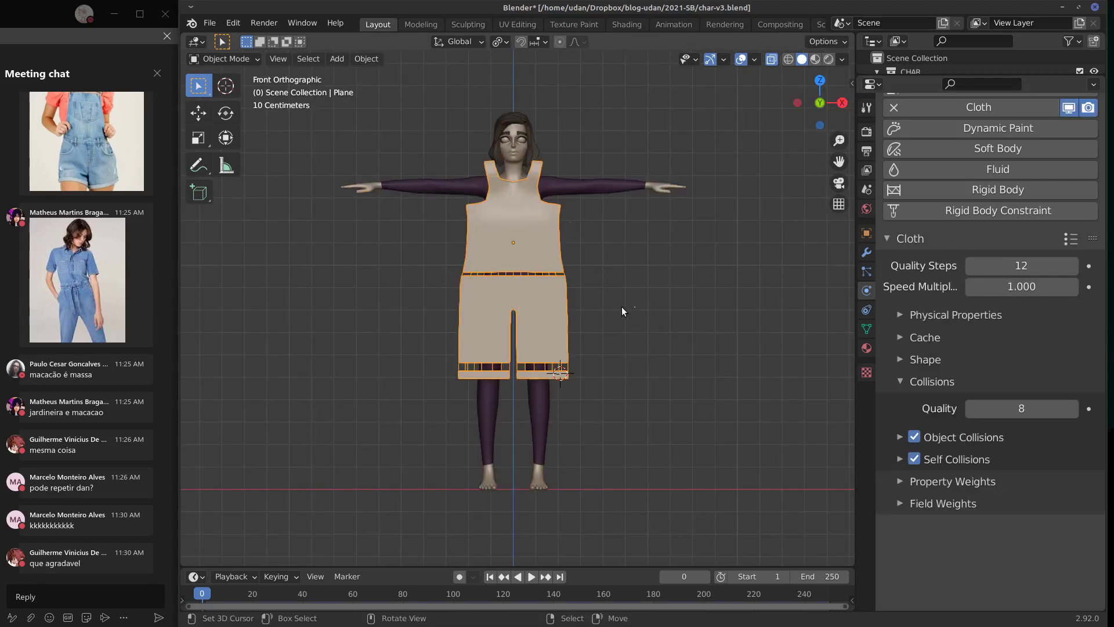
shift+middle_drag(622, 307, 638, 321)
key(space)
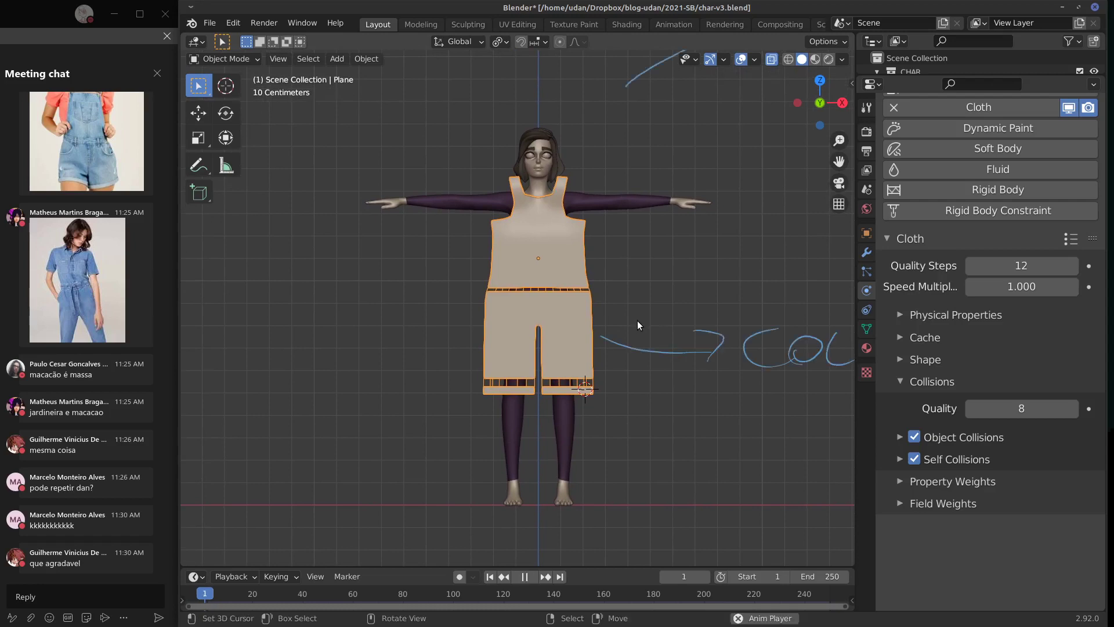
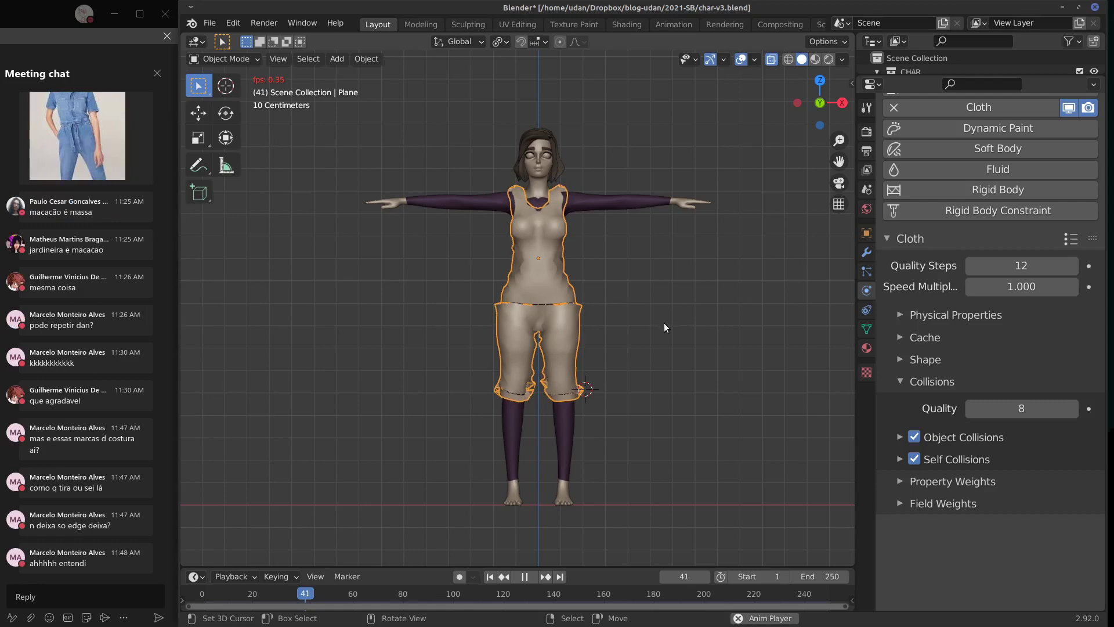
mouse_move(666, 336)
middle_down()
mouse_move(681, 337)
mouse_move(671, 339)
middle_up()
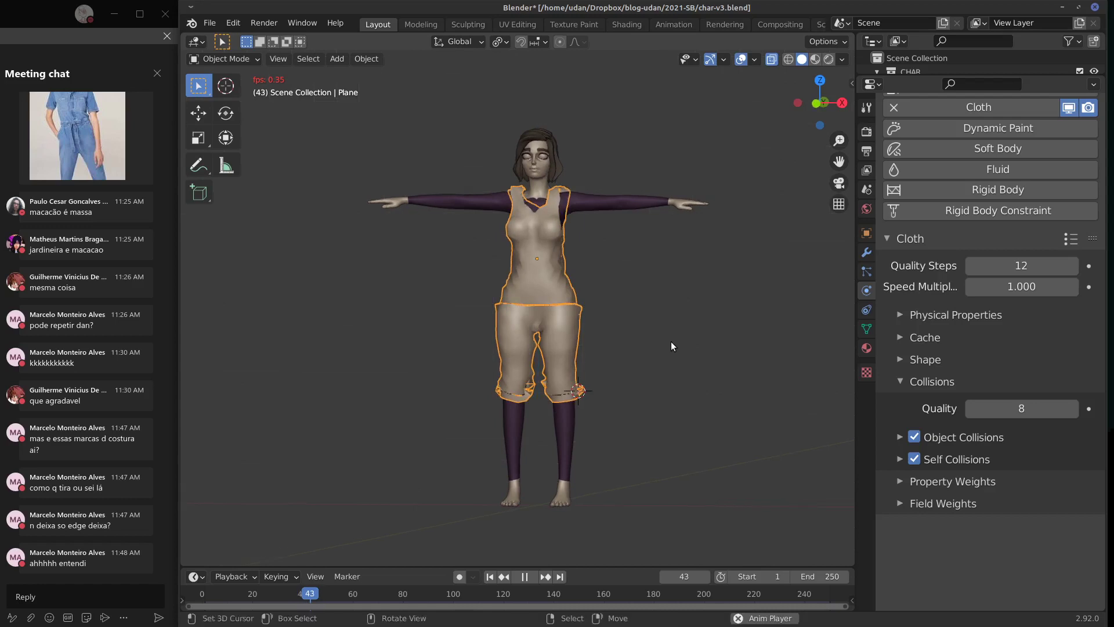
key(Escape)
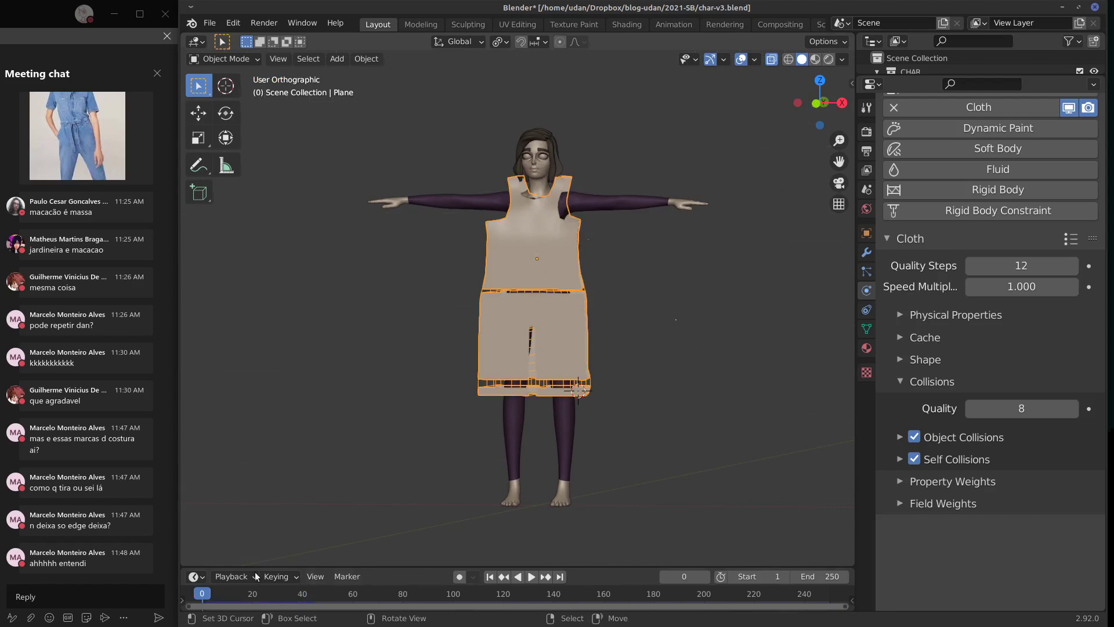
Step: Go to frame 40, examine the simulated garment's back and side seams, and bring up its modifier stack
mouse_move(291, 598)
mouse_down()
mouse_move(306, 598)
mouse_move(302, 583)
mouse_up()
middle_drag(677, 354, 460, 366)
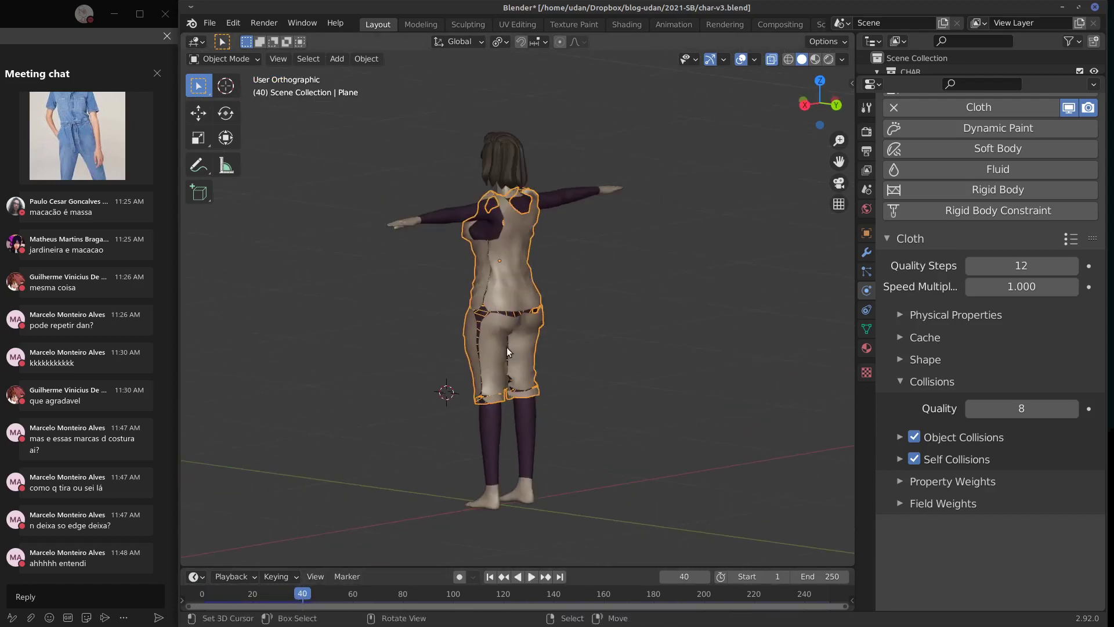
scroll(508, 351, up, 4)
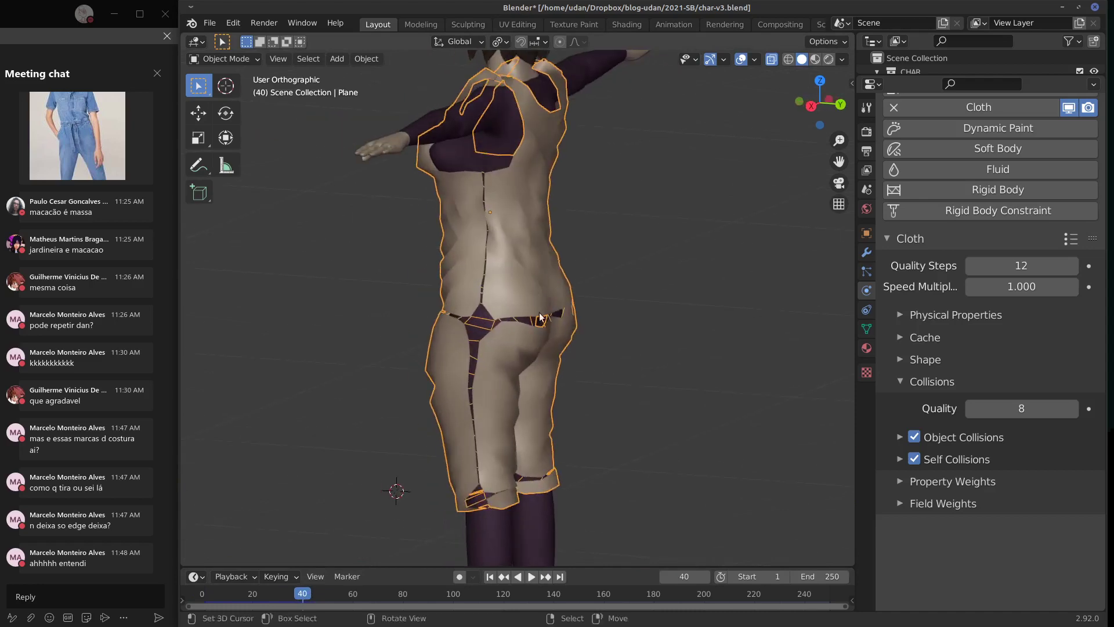
middle_drag(540, 318, 708, 288)
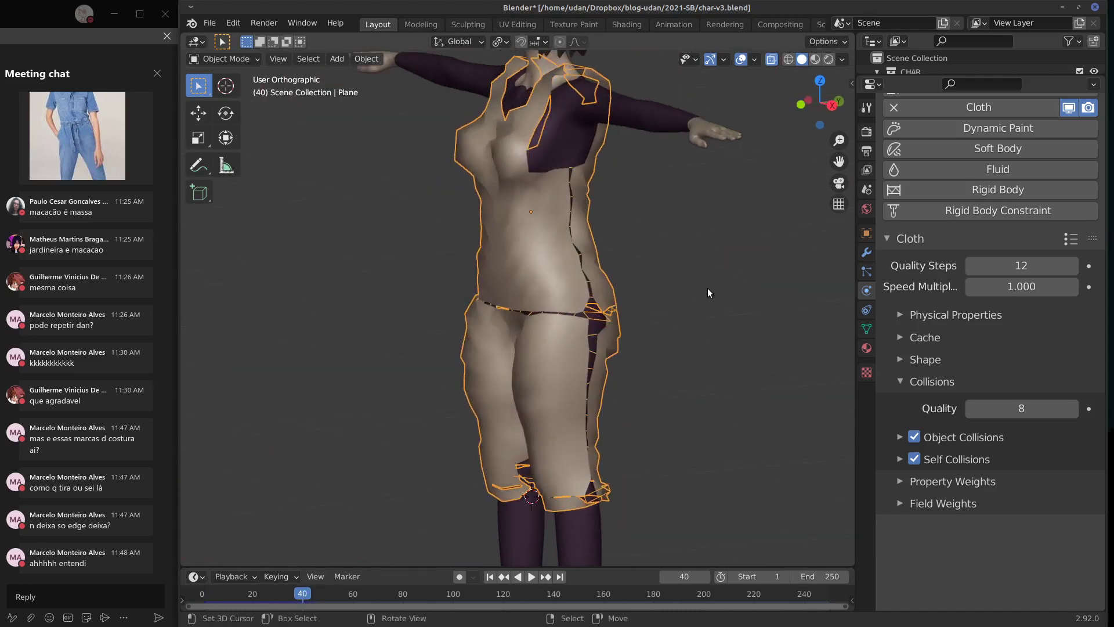
click(866, 253)
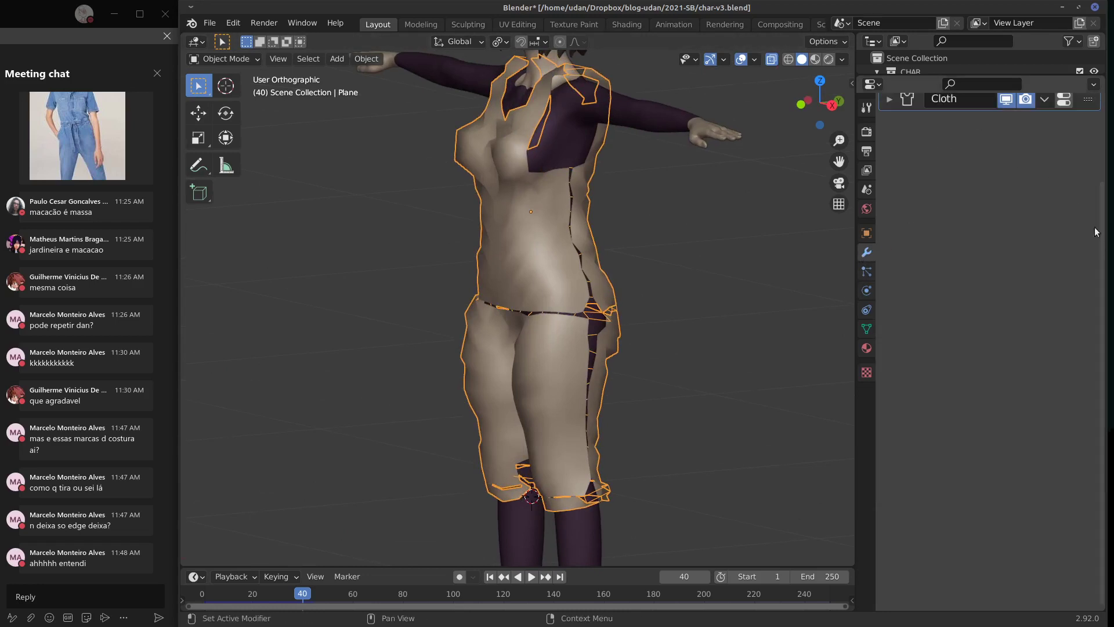
scroll(1106, 250, up, 2)
scroll(925, 204, up, 2)
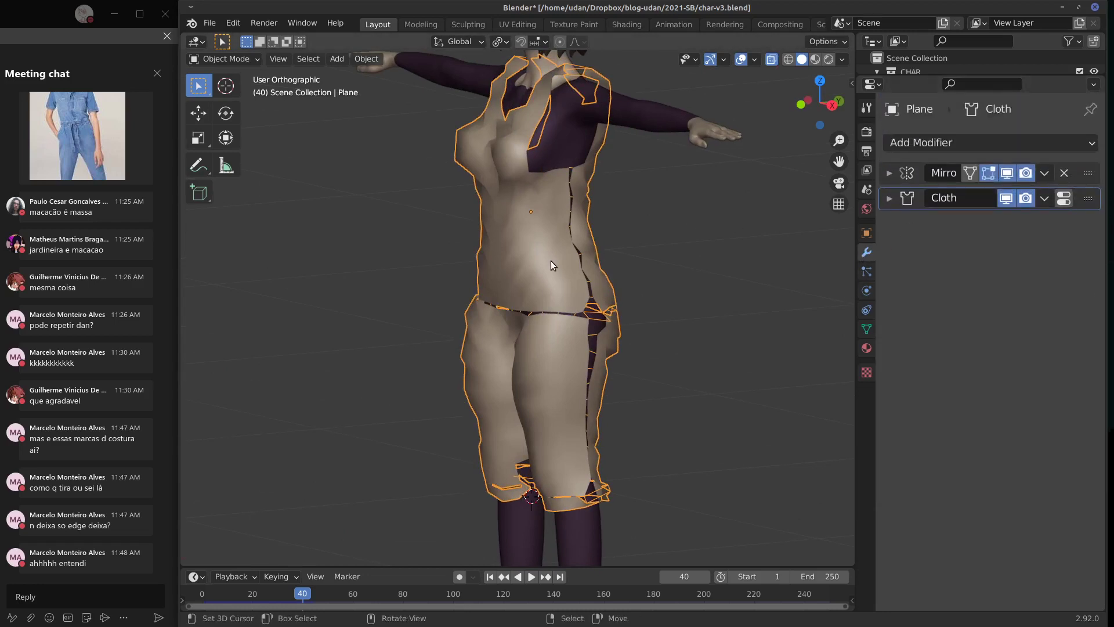
key(Tab)
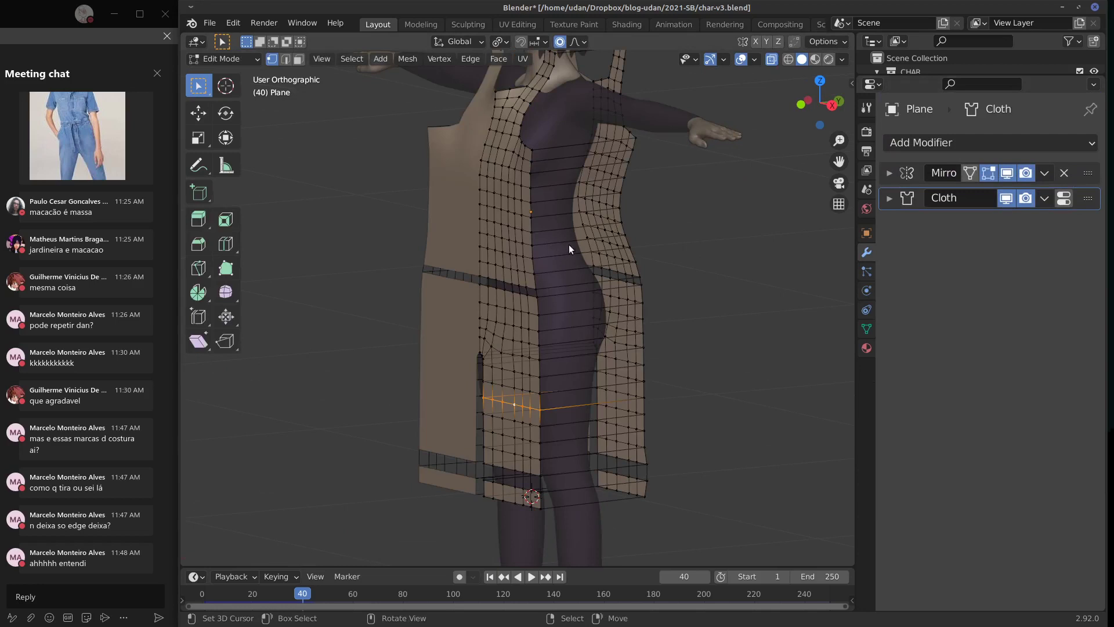
key(Tab)
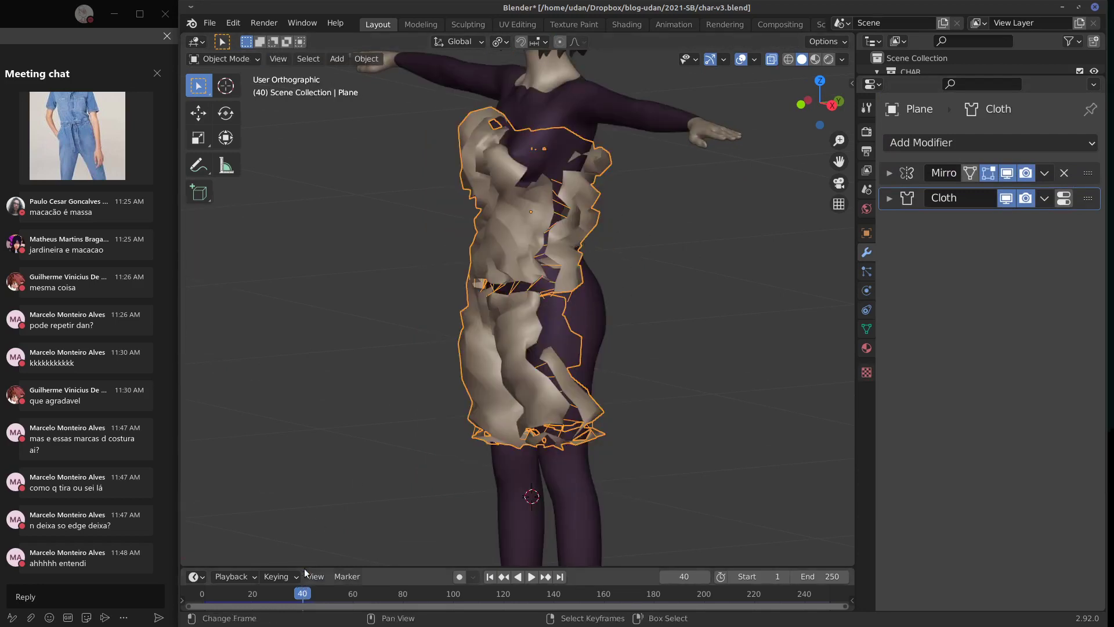
key(Left)
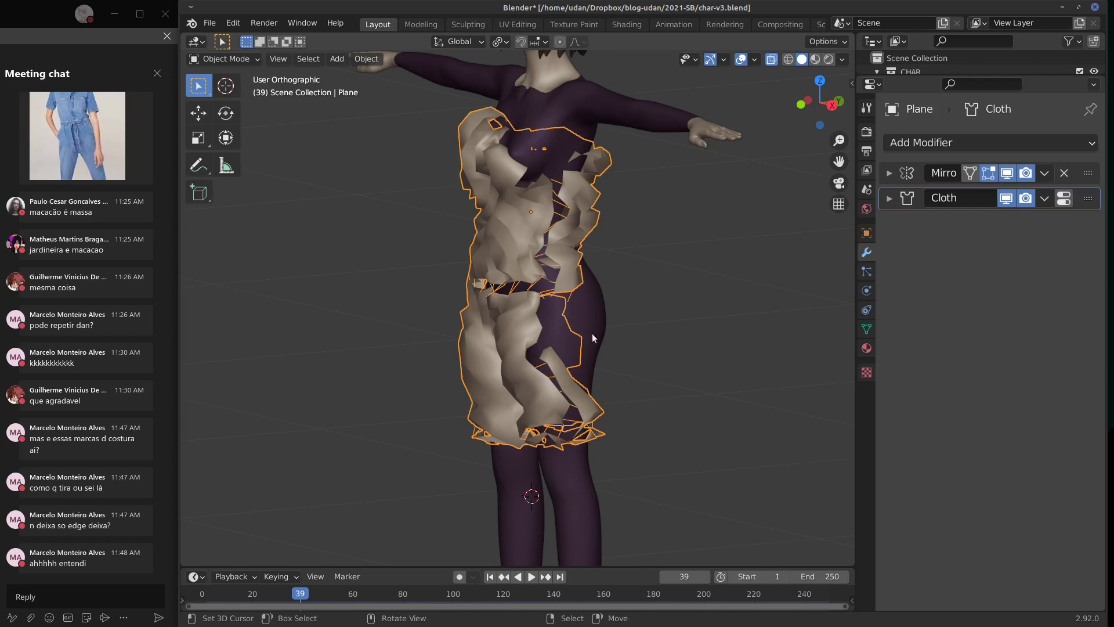
middle_drag(622, 337, 749, 328)
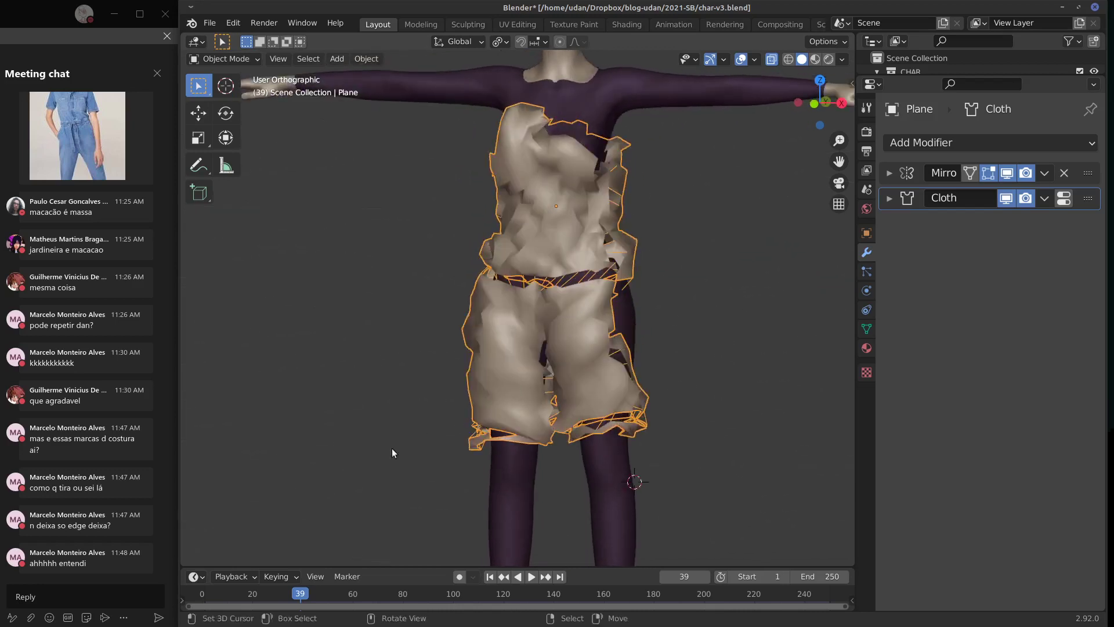
Step: Return to frame 0 and rerun the garment's cloth simulation, stopping at frame 23
click(205, 593)
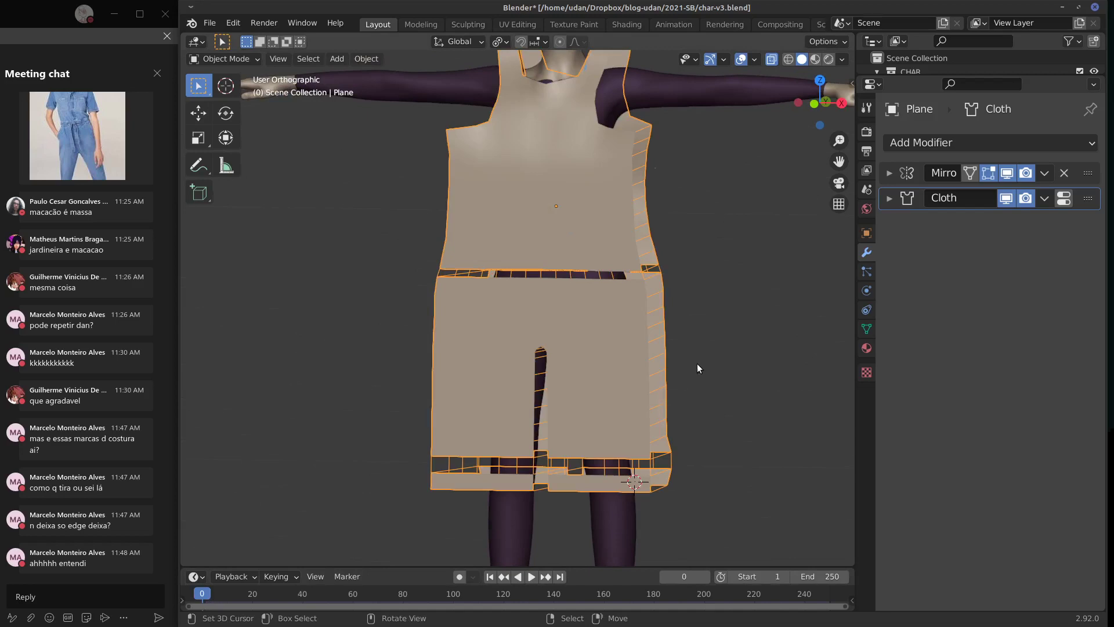
key(space)
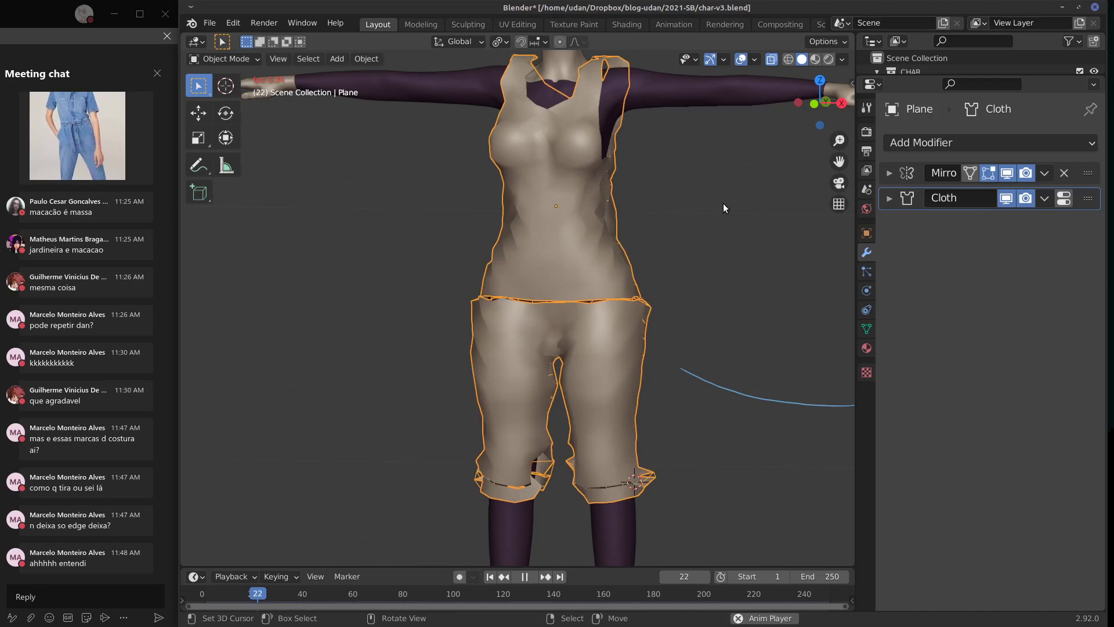
key(space)
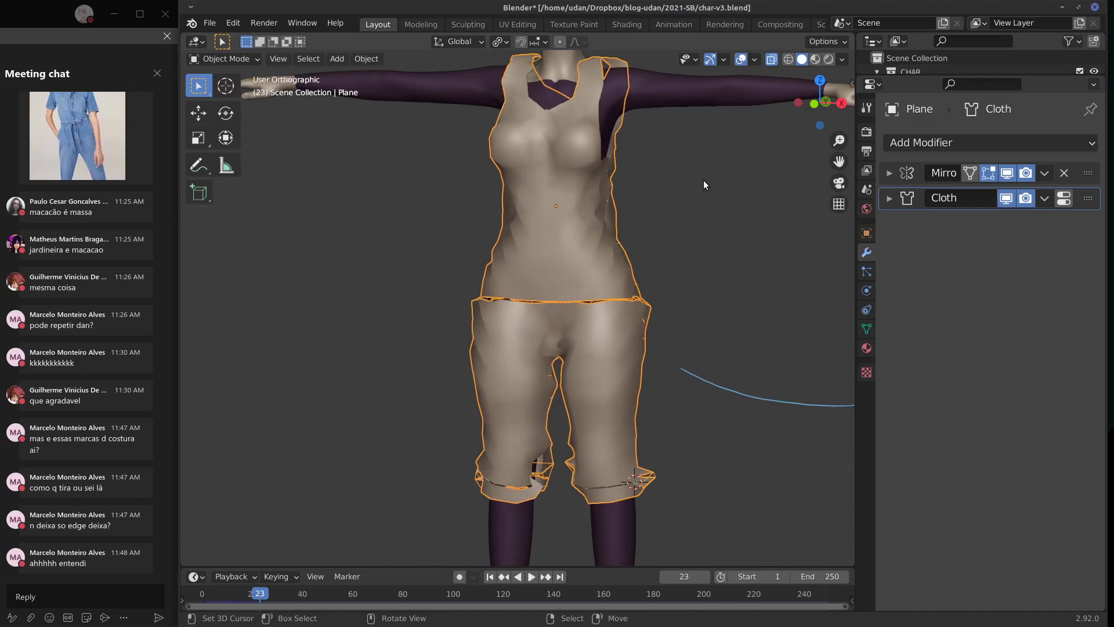
Step: Add a Subdivision Surface modifier to the garment after the Cloth modifier
middle_drag(758, 257, 683, 260)
click(952, 143)
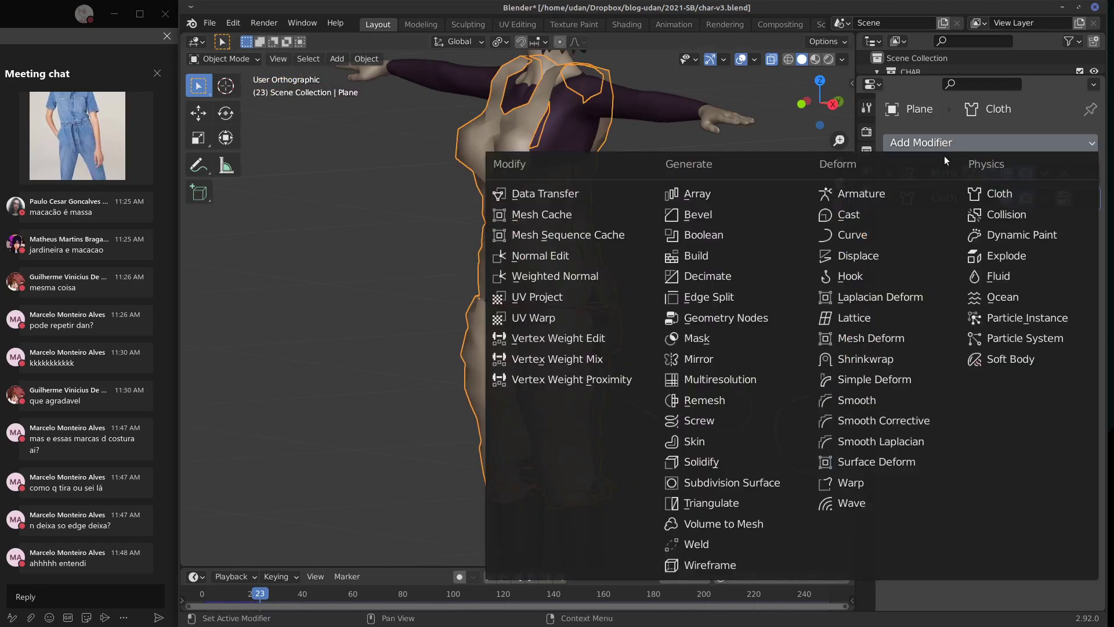
click(747, 482)
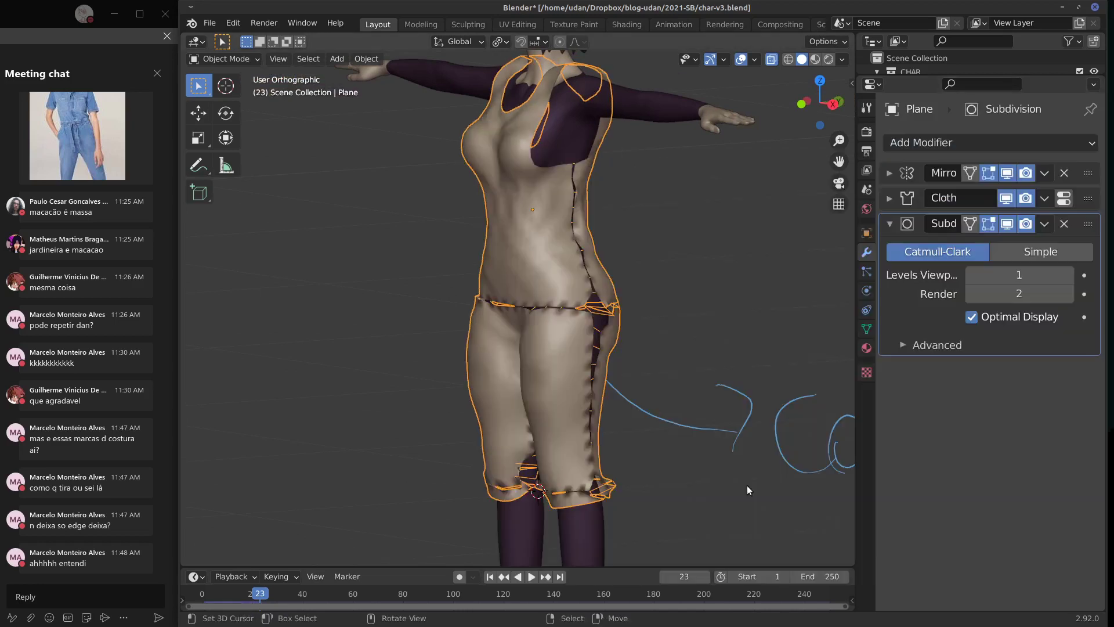
Step: Inspect the smoothed garment's front and back folds and set the subdivision viewport level to 2
middle_drag(679, 335, 749, 332)
scroll(748, 332, up, 2)
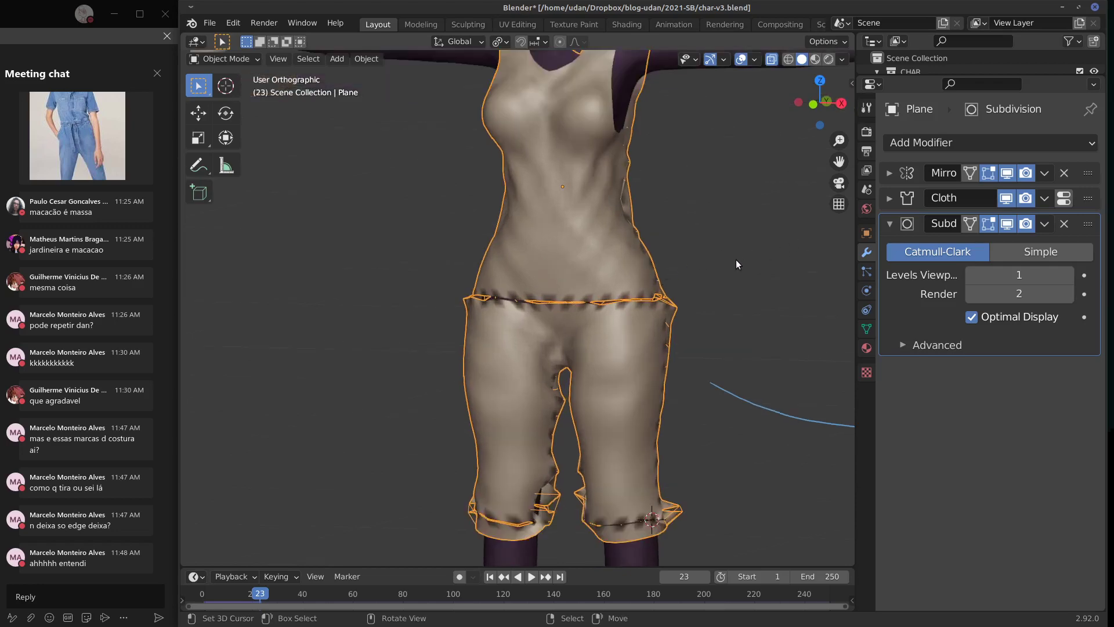
middle_drag(739, 263, 527, 225)
scroll(587, 224, up, 1)
scroll(560, 218, up, 2)
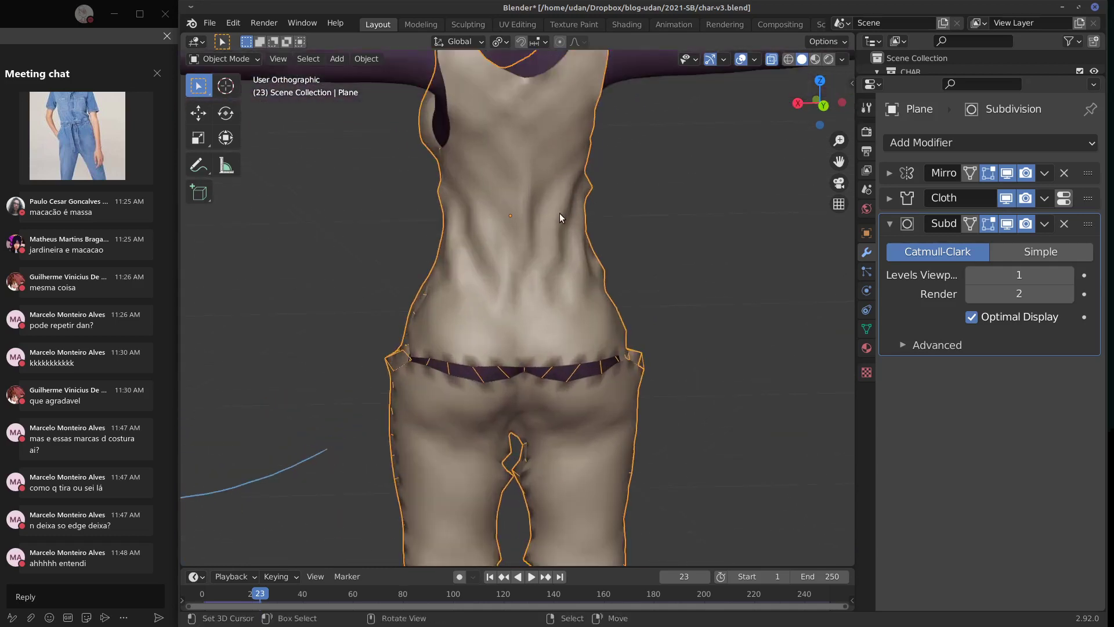
scroll(565, 157, up, 1)
shift+middle_drag(569, 190, 571, 227)
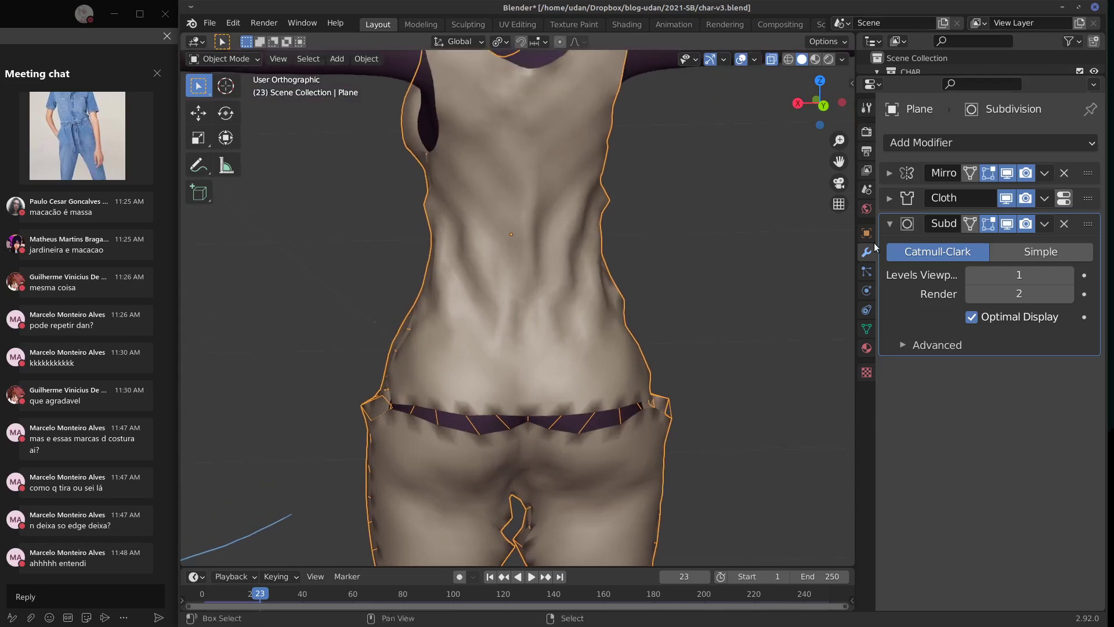
click(1071, 277)
Step: Add a Solidify modifier to the garment after the subdivision
middle_drag(678, 293, 705, 308)
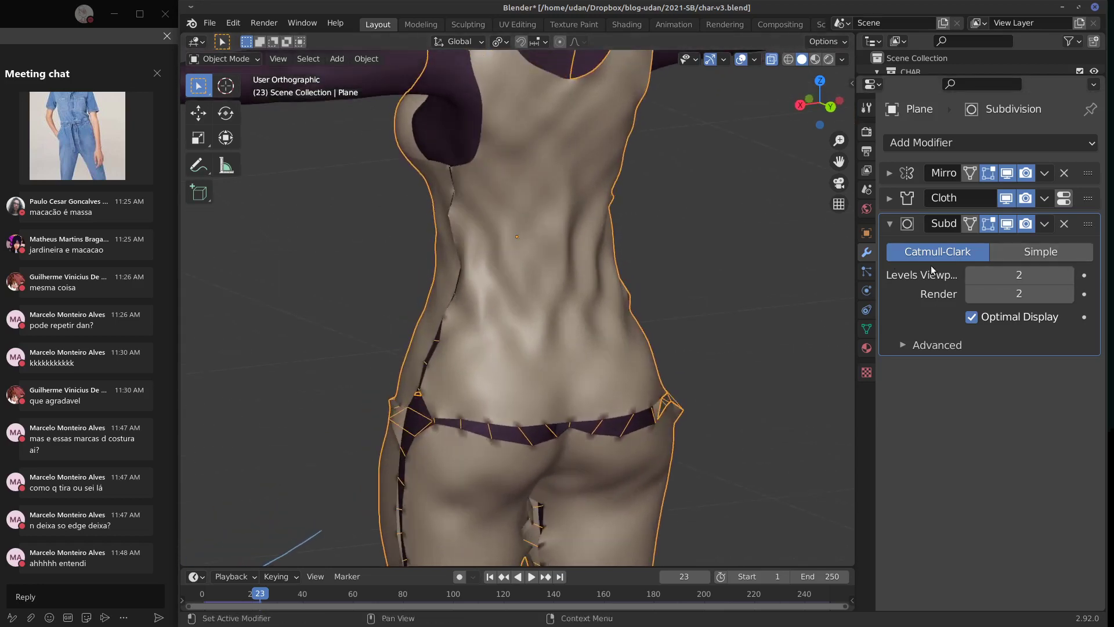
click(1004, 144)
click(723, 463)
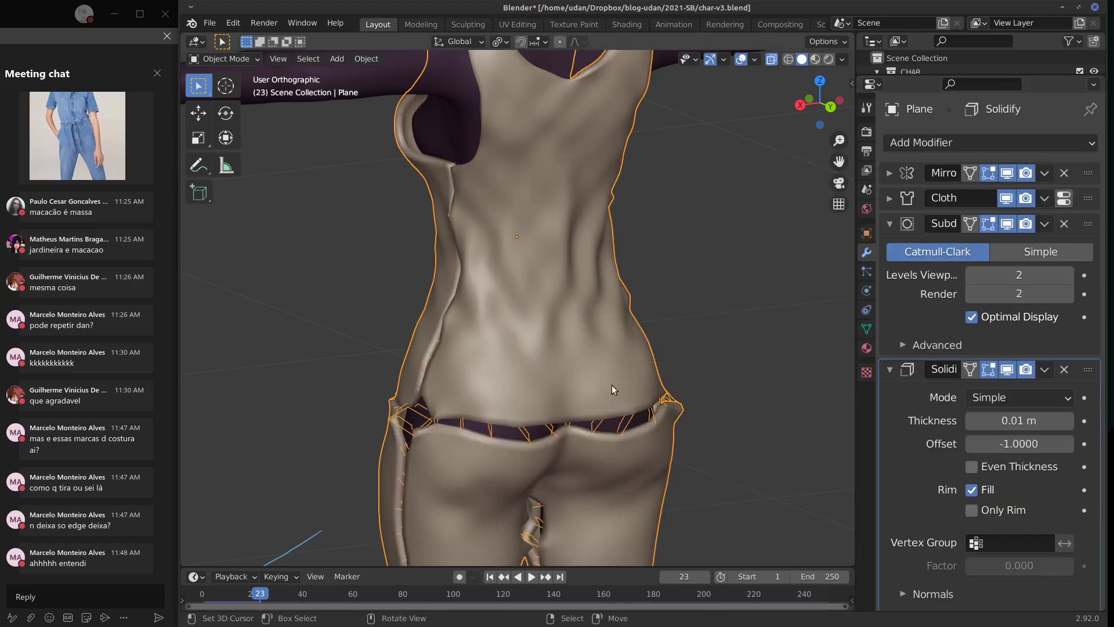
Step: Mark the folds beside the garment's open side seam with temporary annotations and set the Solidify thickness to 0.006 m
middle_drag(612, 385, 593, 309)
scroll(517, 233, up, 4)
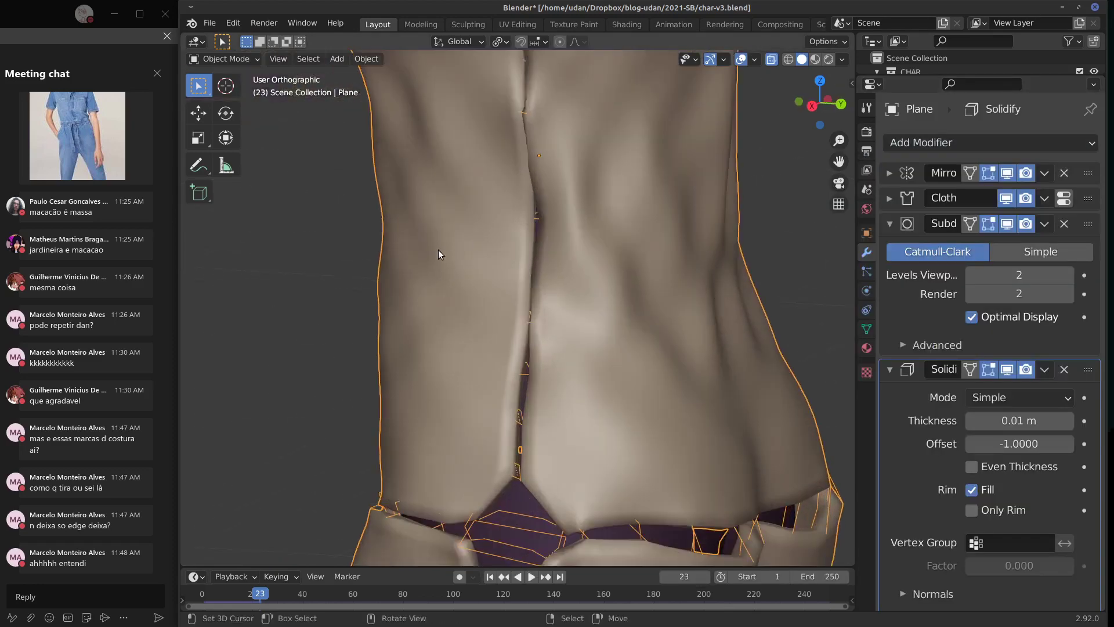
key(d)
drag(406, 249, 503, 267)
right_drag(407, 250, 521, 251)
shift+scroll(548, 336, down, 3)
middle_drag(569, 321, 520, 307)
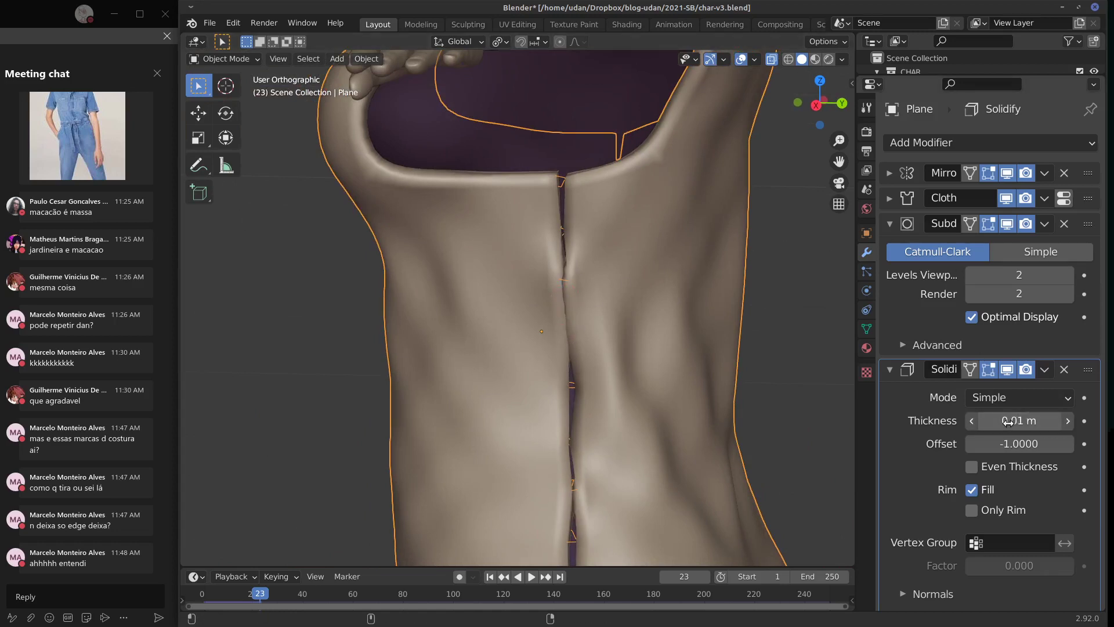
mouse_move(1020, 421)
mouse_down()
mouse_move(1005, 424)
mouse_move(1016, 421)
mouse_up()
Step: Examine the garment's armhole, side seam, waist gap and leg cuffs from the side and front
middle_drag(739, 415, 590, 214)
scroll(723, 322, down, 3)
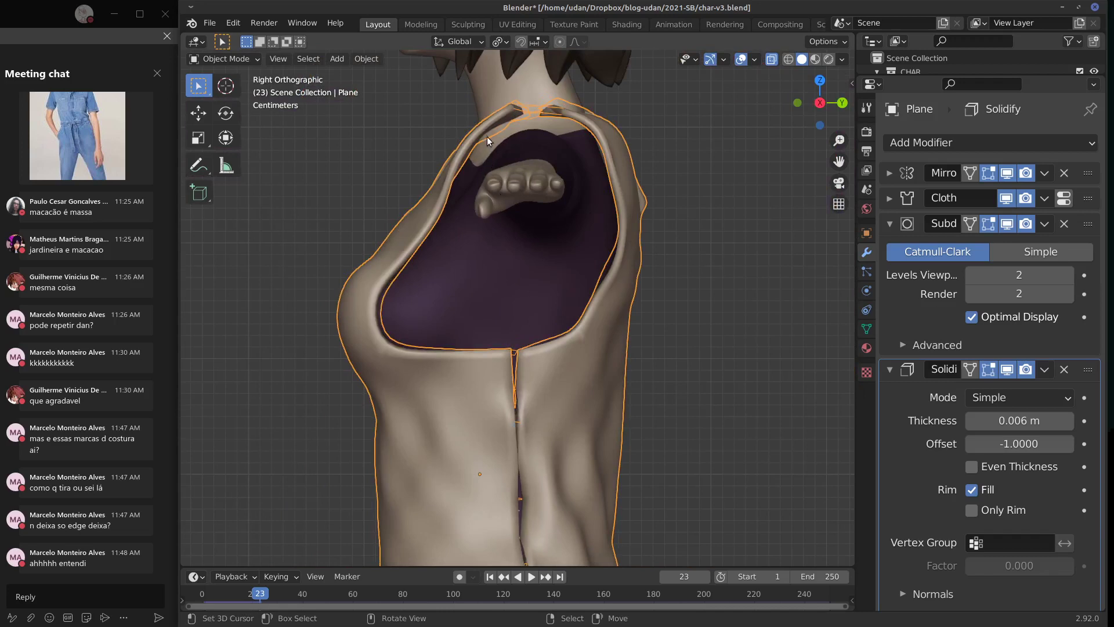
mouse_move(459, 155)
mouse_down()
mouse_move(601, 307)
mouse_move(563, 135)
mouse_up()
right_drag(429, 242, 405, 274)
mouse_move(630, 318)
right_down()
mouse_move(595, 174)
mouse_move(554, 146)
right_up()
key(KP_1)
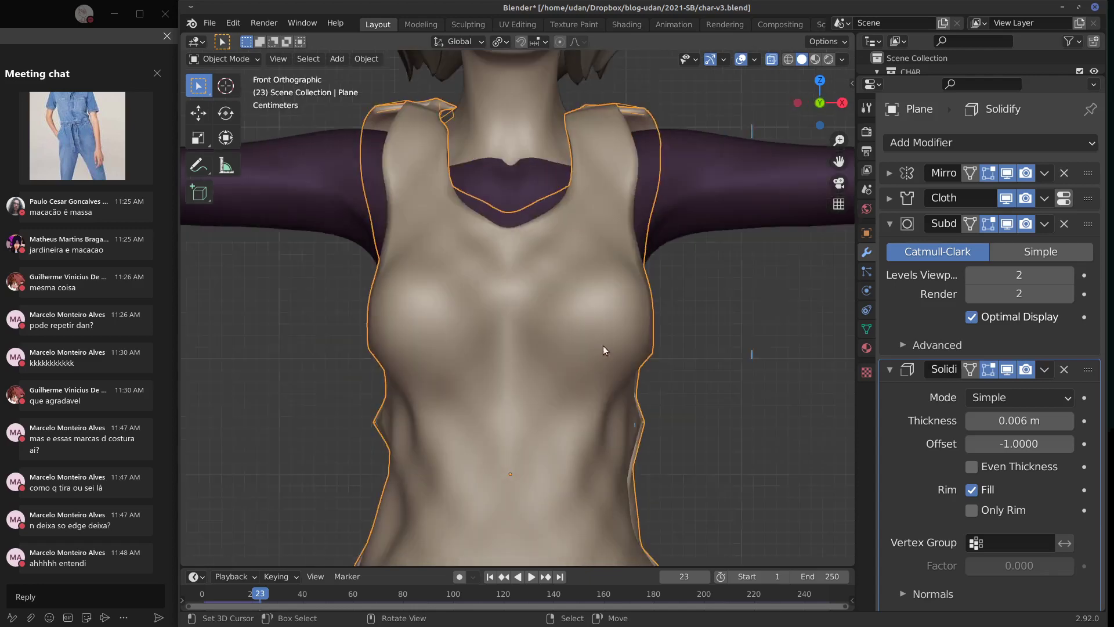
shift+middle_drag(666, 427, 632, 294)
key(KP_3)
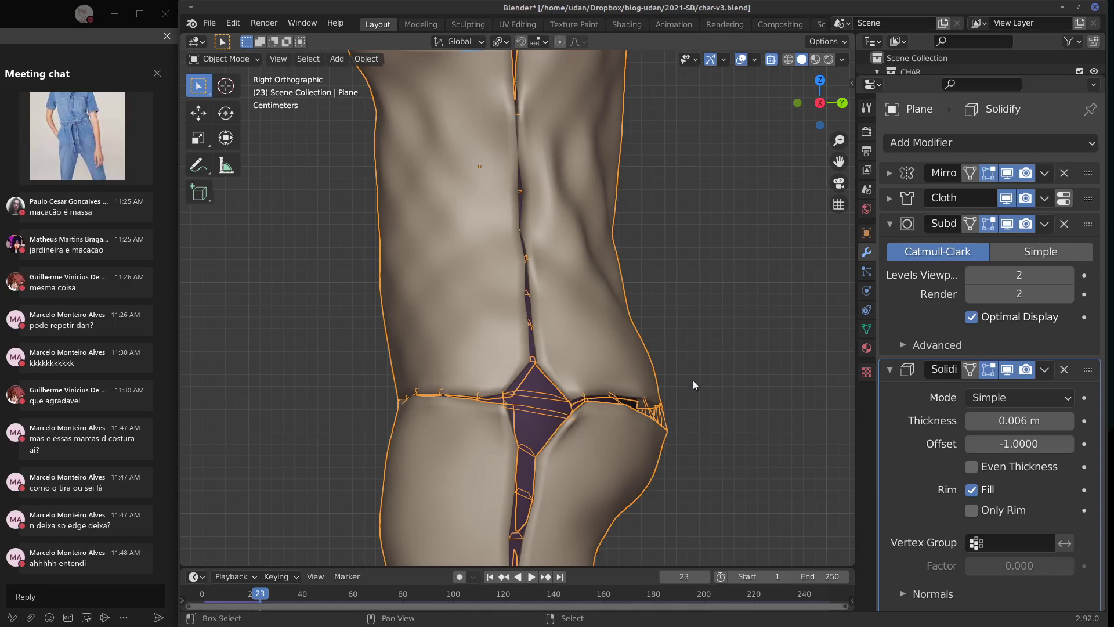
shift+middle_drag(693, 381, 614, 322)
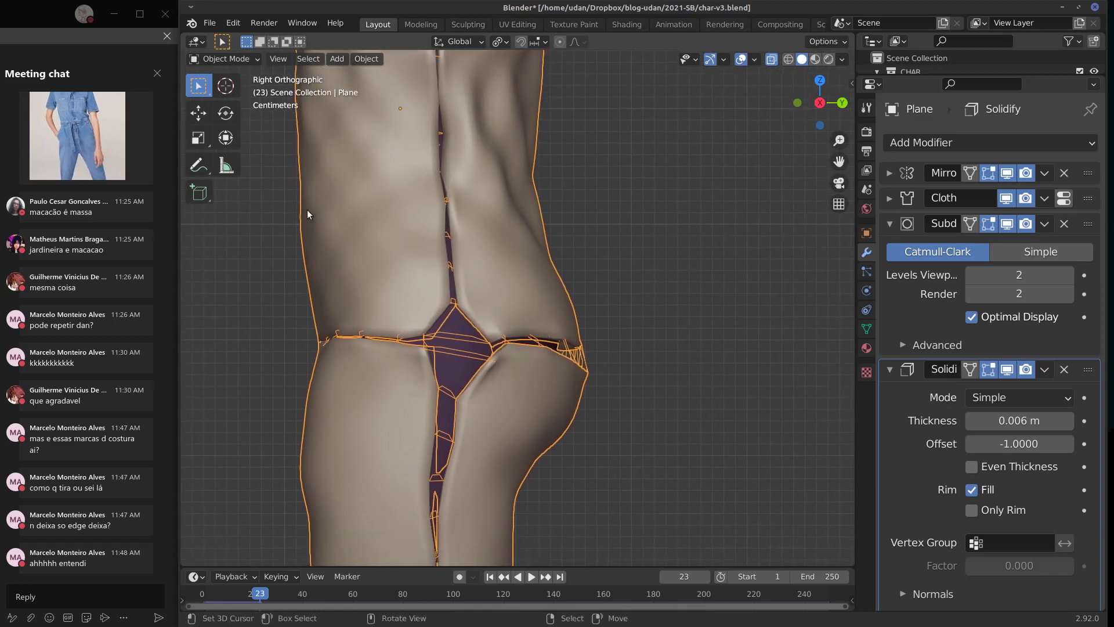
mouse_move(496, 212)
mouse_down()
mouse_move(611, 220)
mouse_move(515, 209)
mouse_up()
key(KP_1)
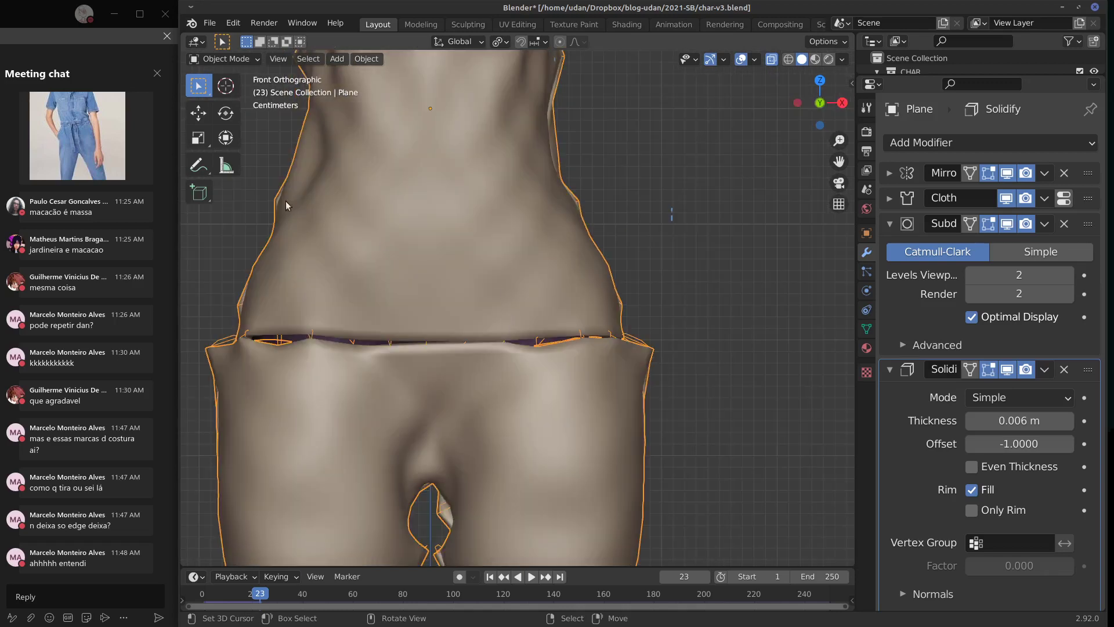
click(285, 341)
shift+scroll(553, 288, down, 8)
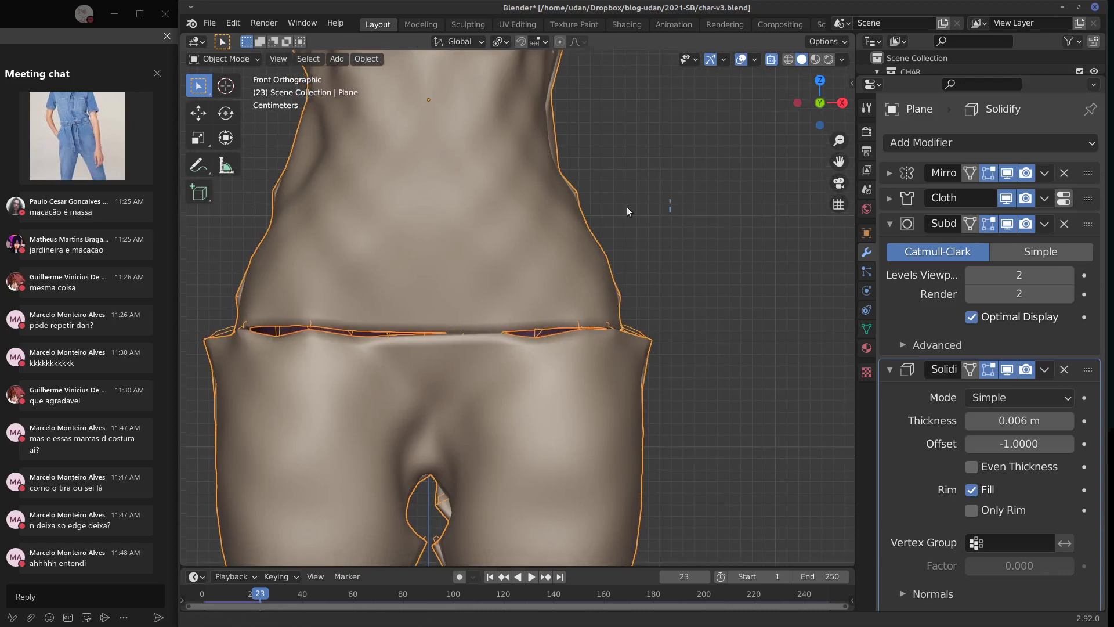
shift+scroll(612, 283, up, 4)
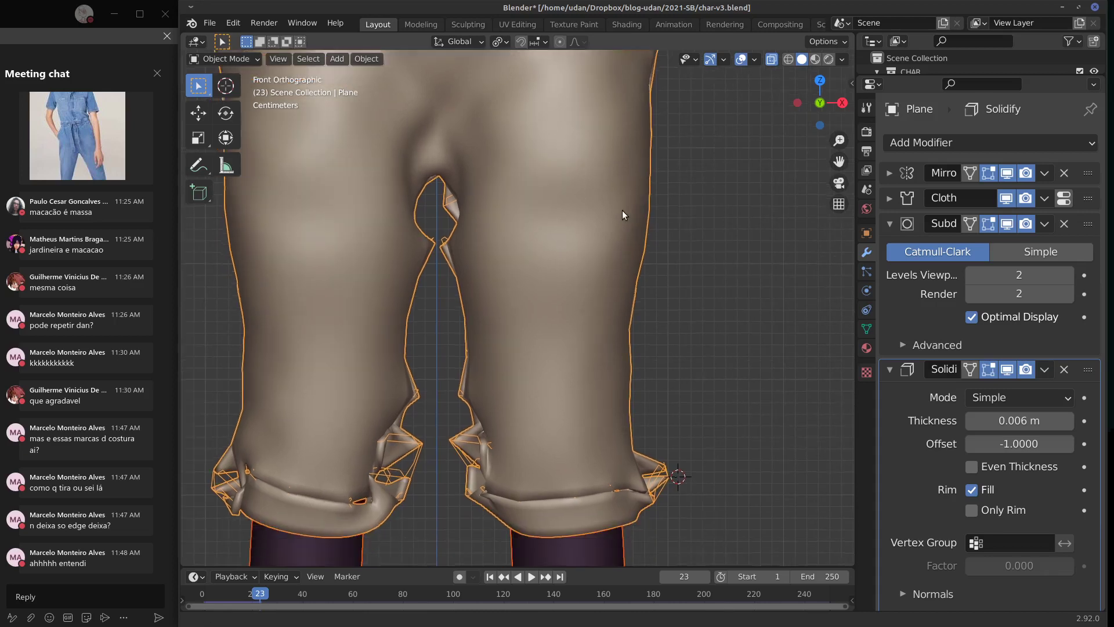
shift+scroll(656, 324, up, 2)
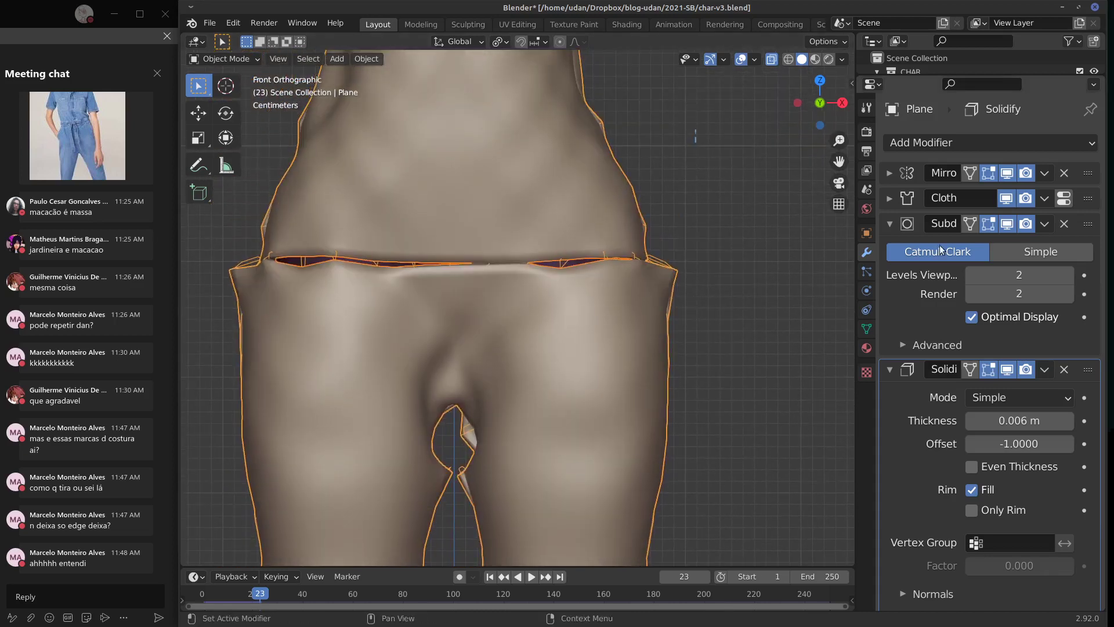
Step: Collapse the Subdivision and Solidify settings and apply the garment's Mirror modifier
click(890, 224)
click(891, 249)
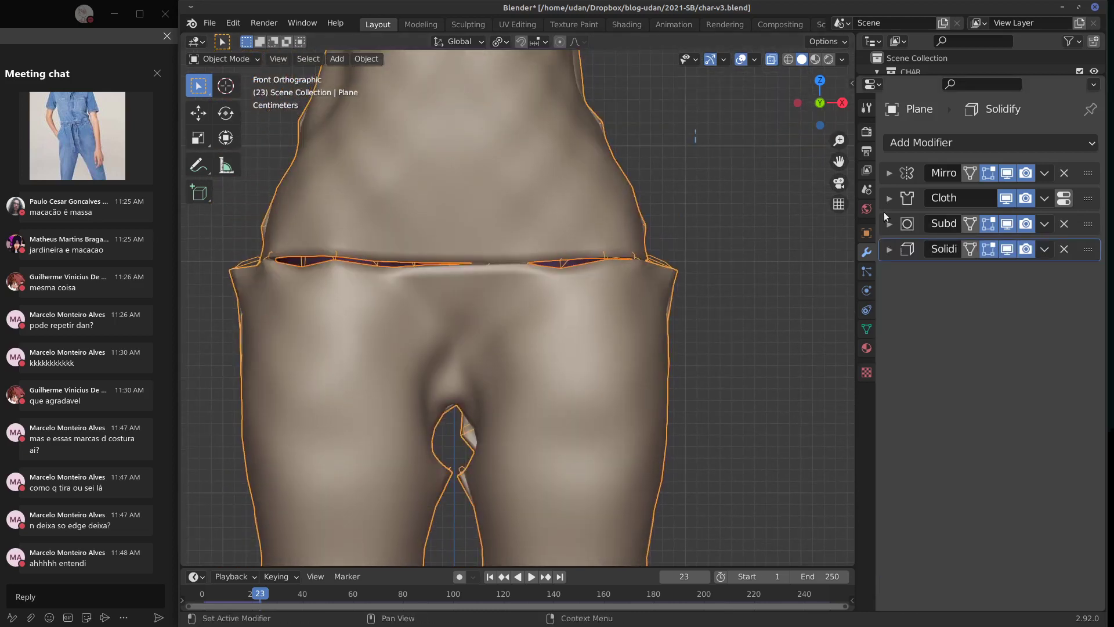
click(889, 173)
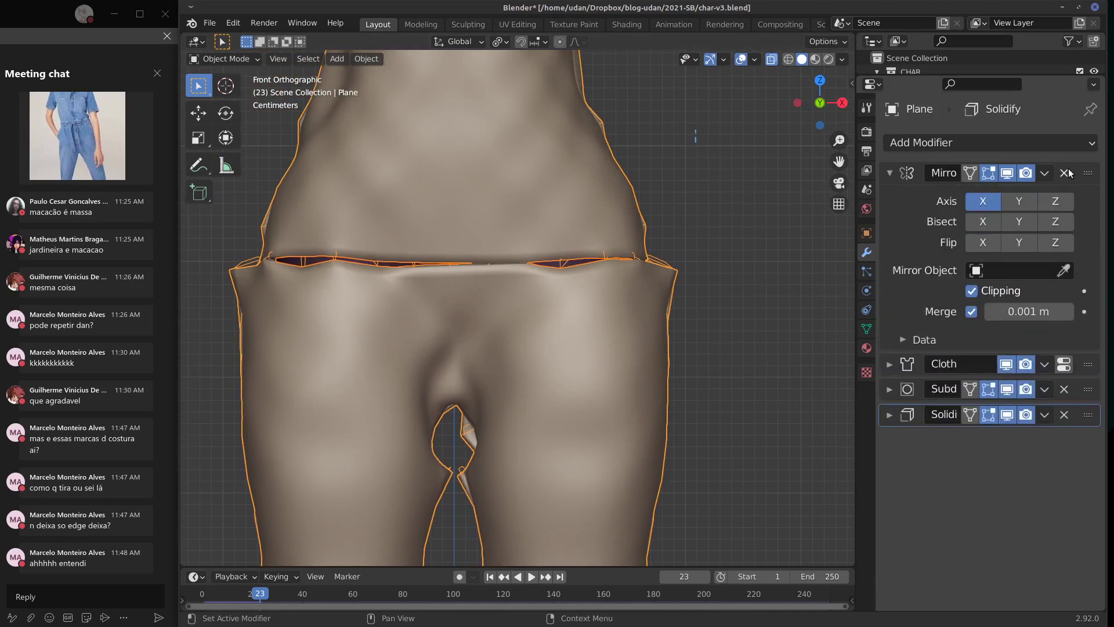
click(1045, 173)
click(1013, 190)
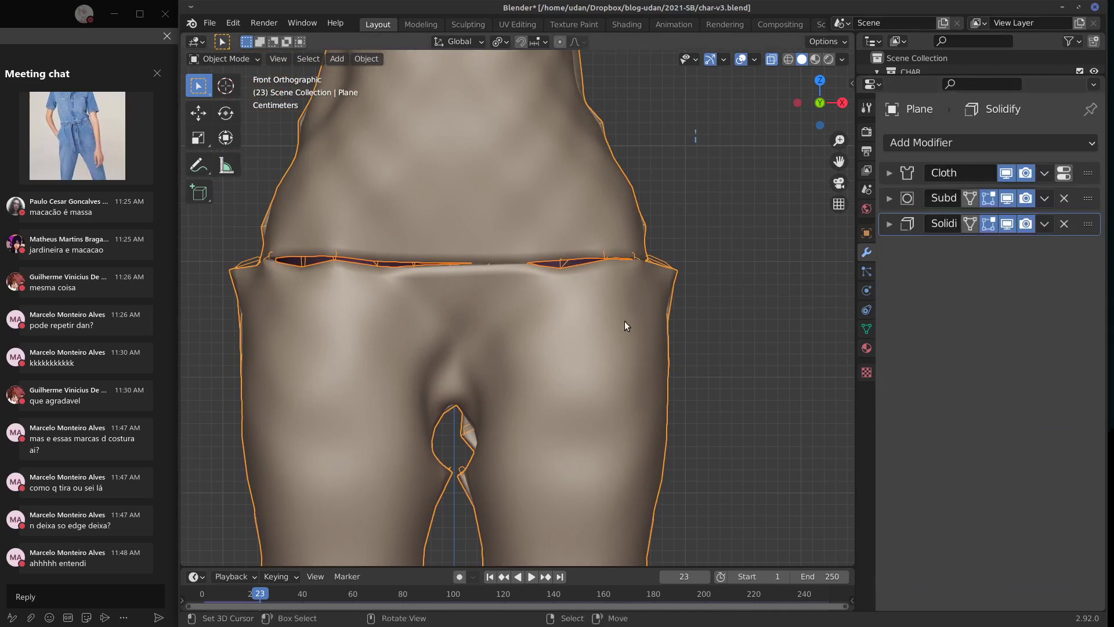
Step: Open the garment mesh in Edit Mode and try to move its centre edge loop above the crotch
key(Tab)
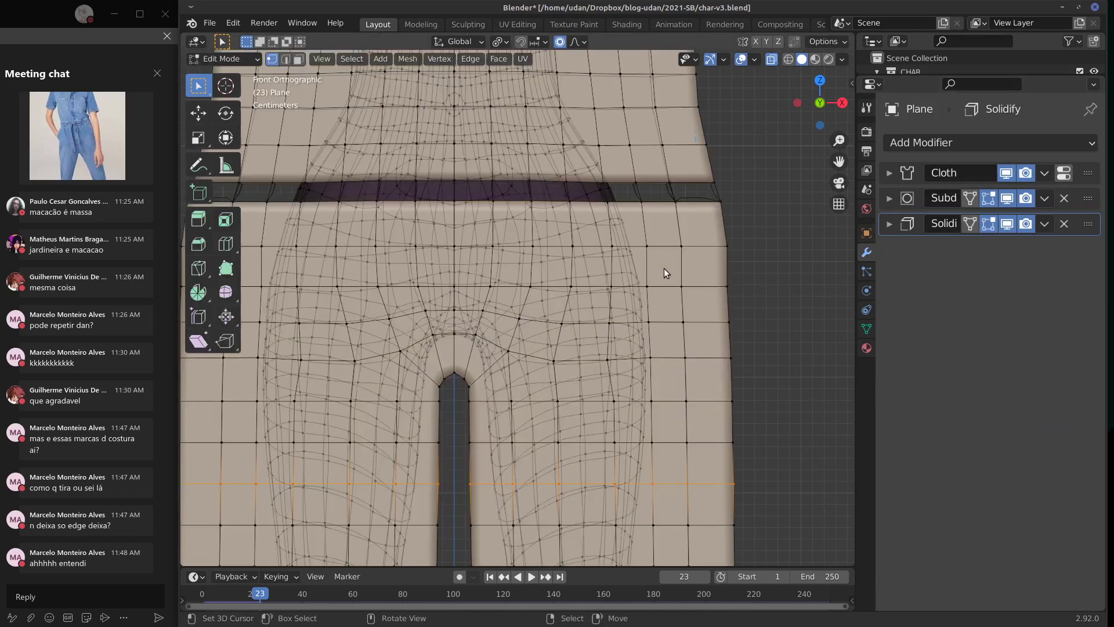
key(Tab)
key(Tab)
alt+click(457, 299)
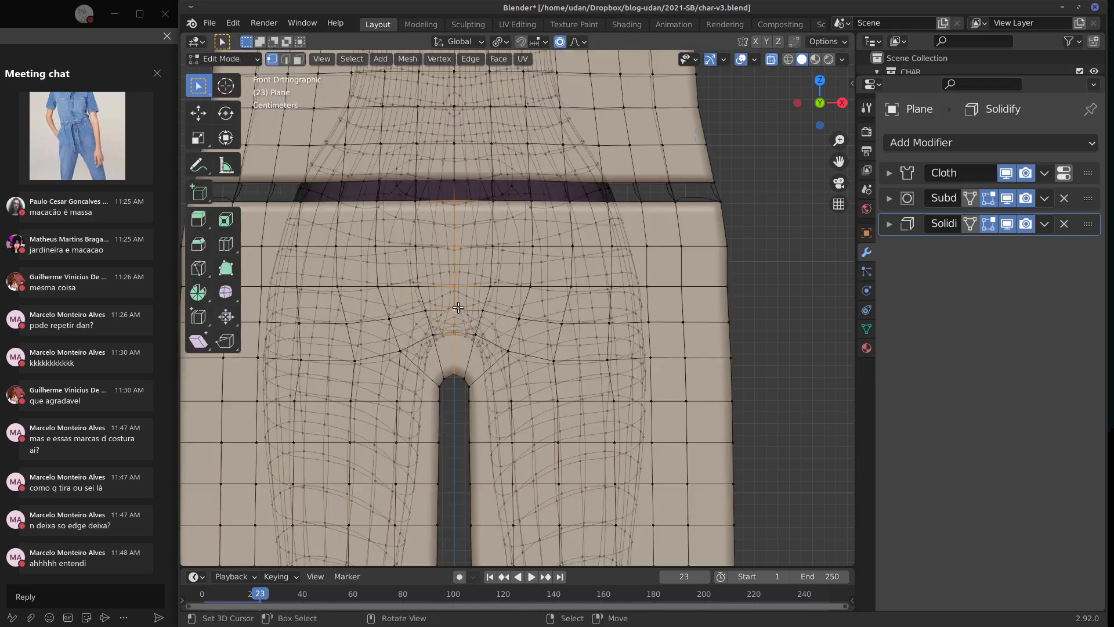
key(g)
key(Escape)
Step: Turn off proportional editing, select the whole linked garment mesh and merge its vertices by distance
click(559, 42)
key(a)
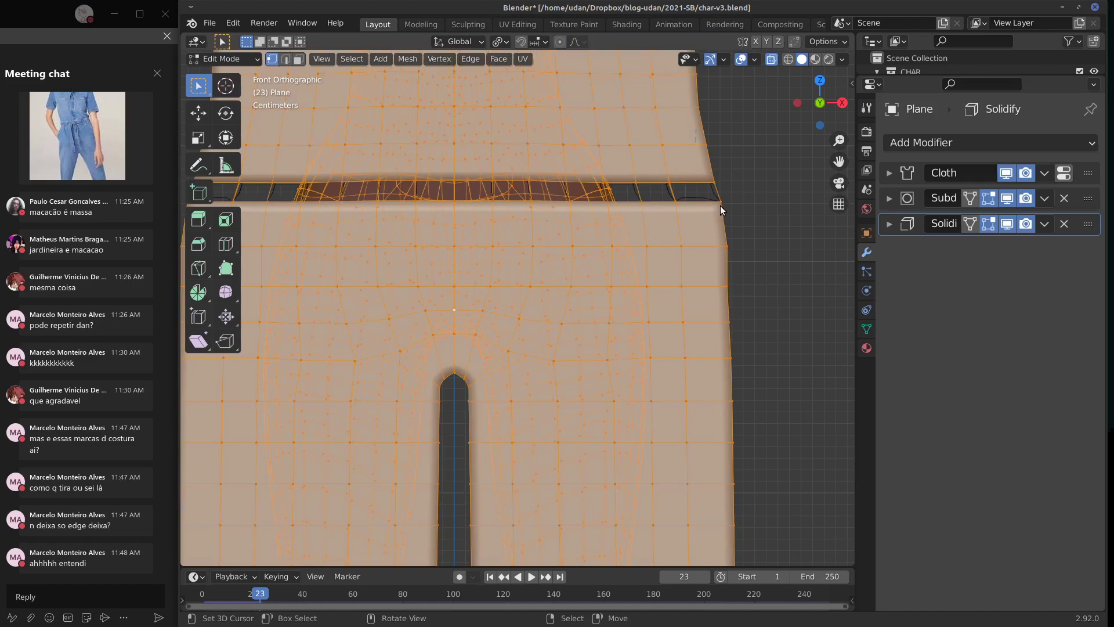
key(Tab)
key(Tab)
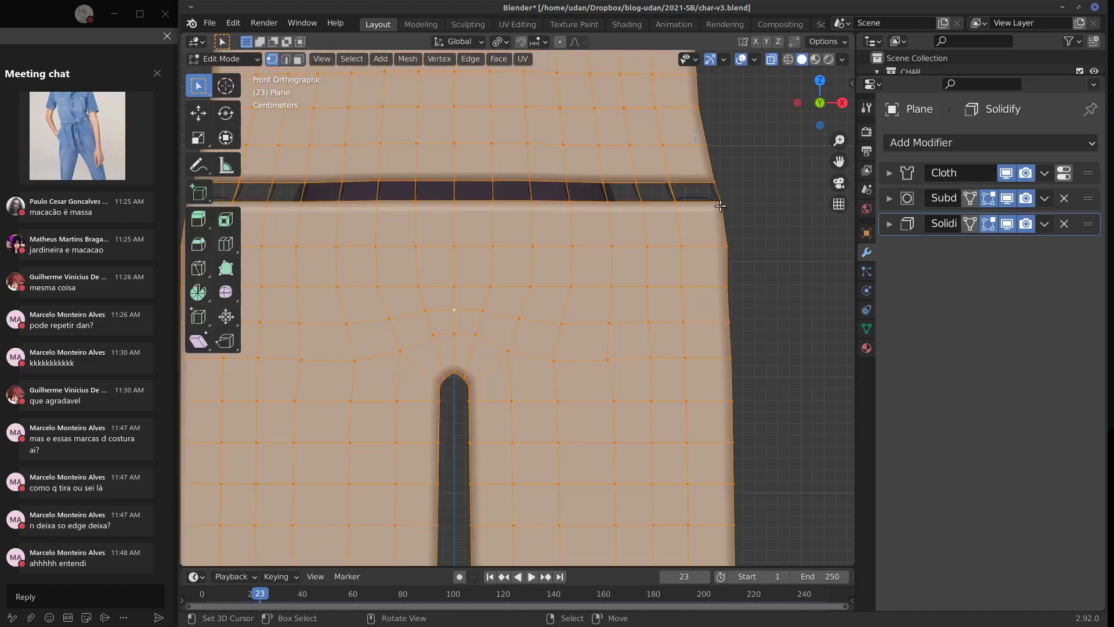
click(719, 203)
key(ctrl+l)
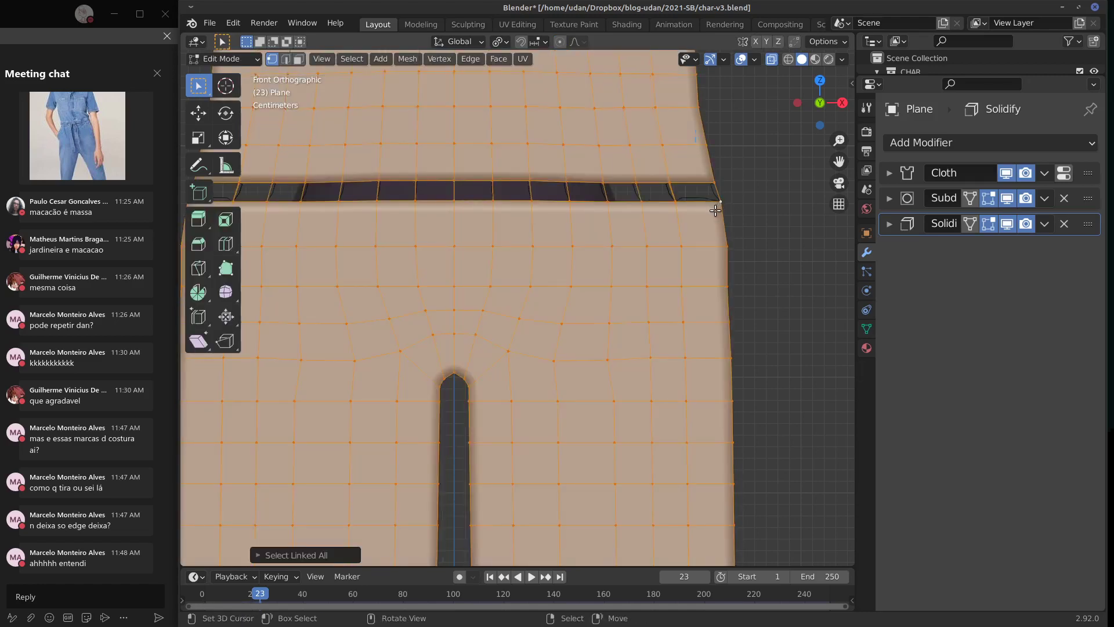
key(m)
click(695, 261)
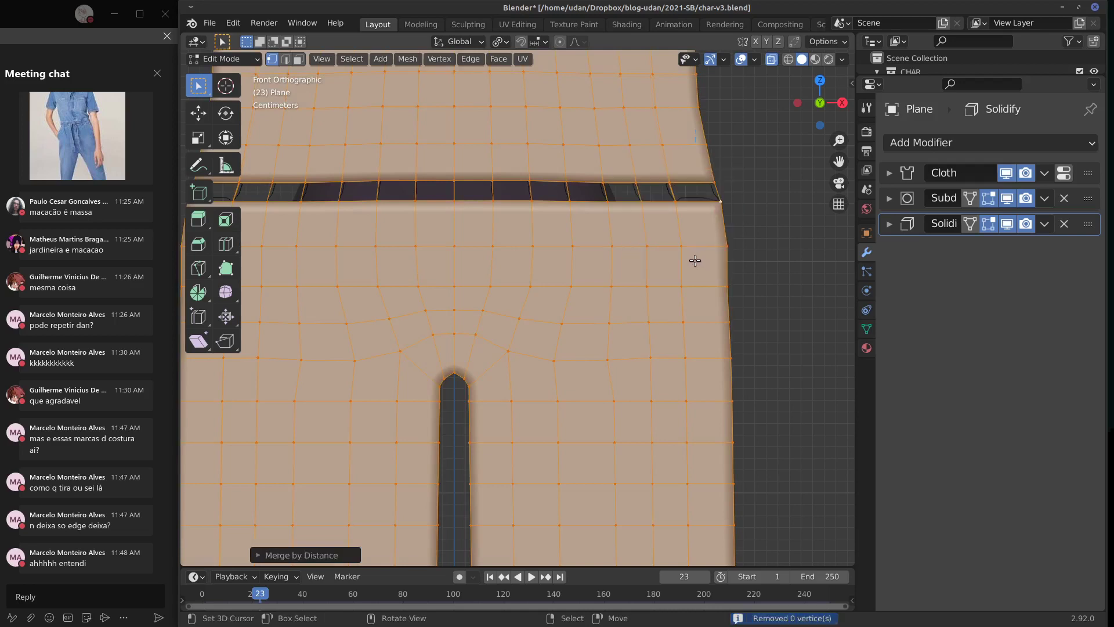
key(Tab)
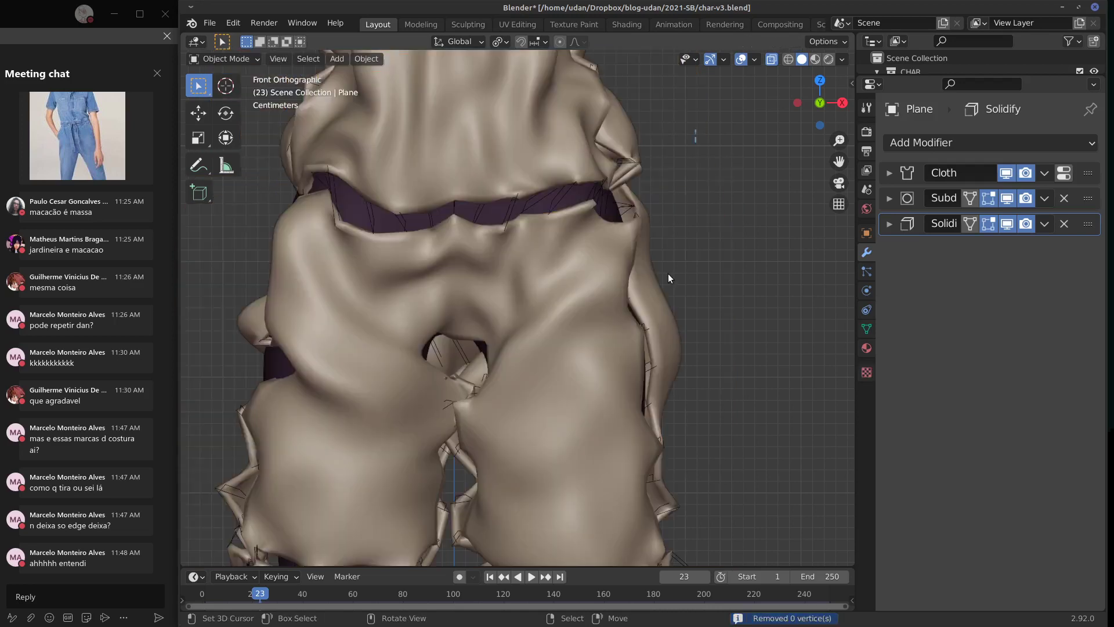
key(Tab)
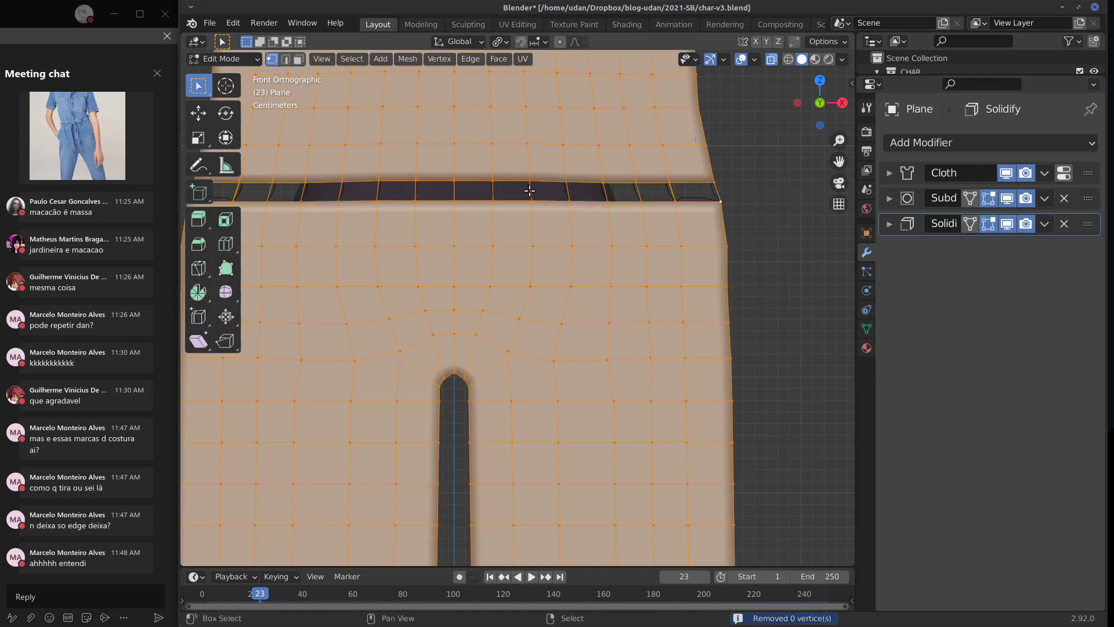
Step: Select the vertices along both edges of the waist gap, on the garment's front and back
key(alt+a)
shift+middle_drag(504, 209, 595, 288)
scroll(592, 288, down, 1)
scroll(591, 288, down, 4)
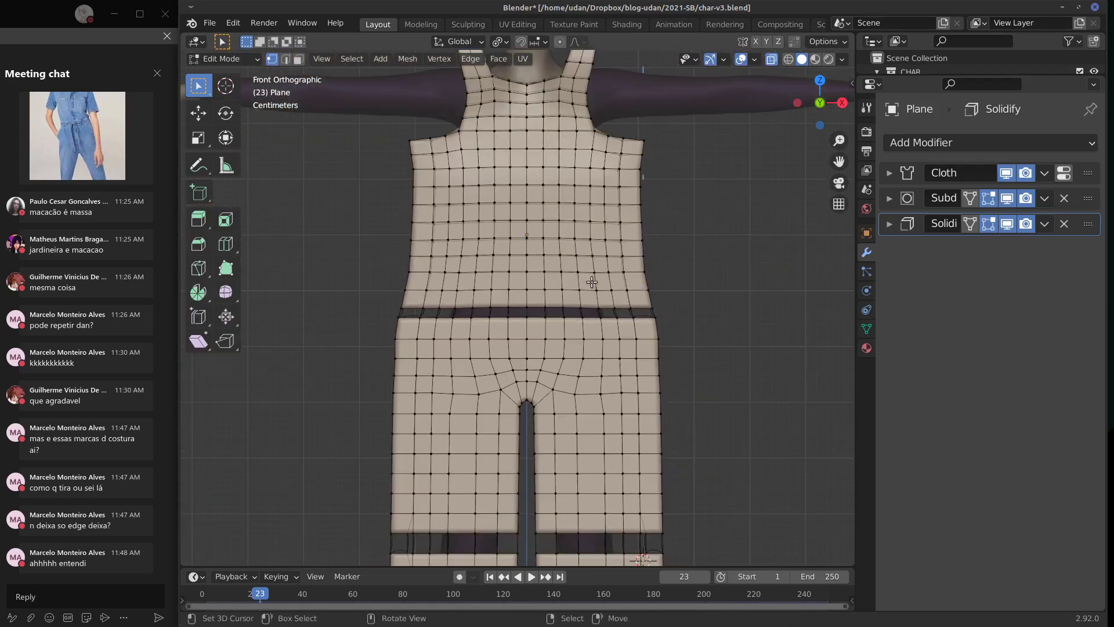
click(770, 60)
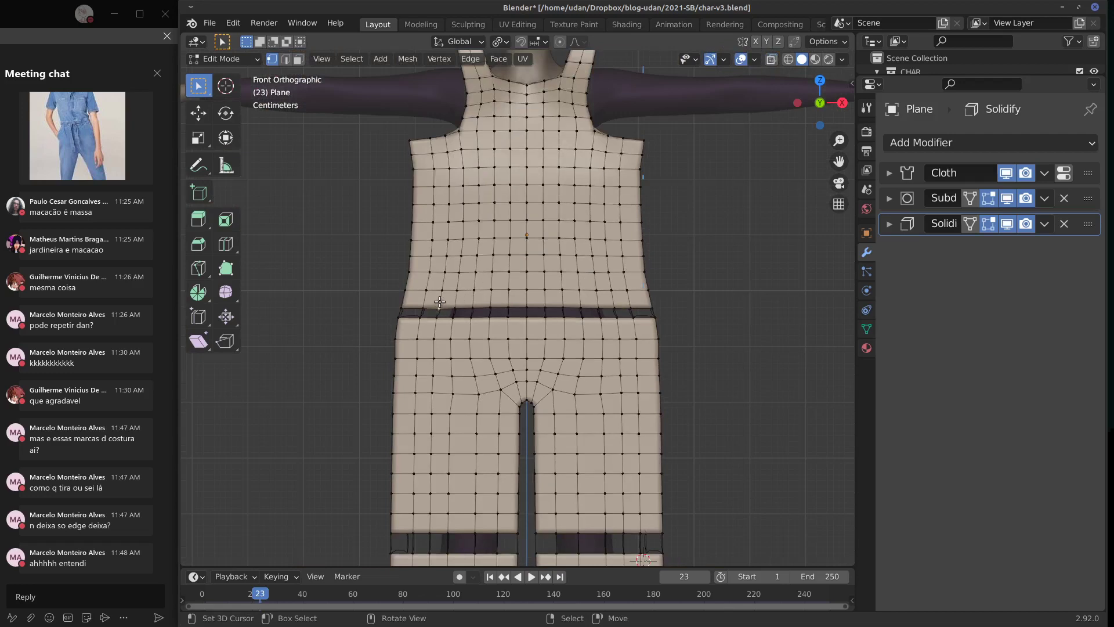
drag(376, 301, 675, 321)
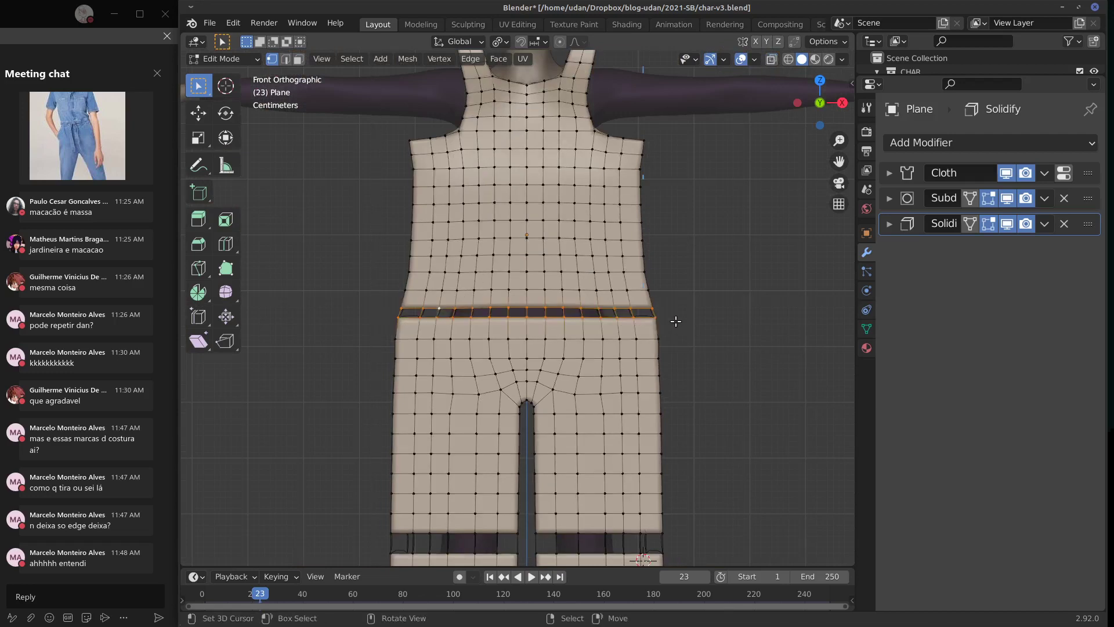
key(g)
right_click(521, 295)
click(771, 60)
key(b)
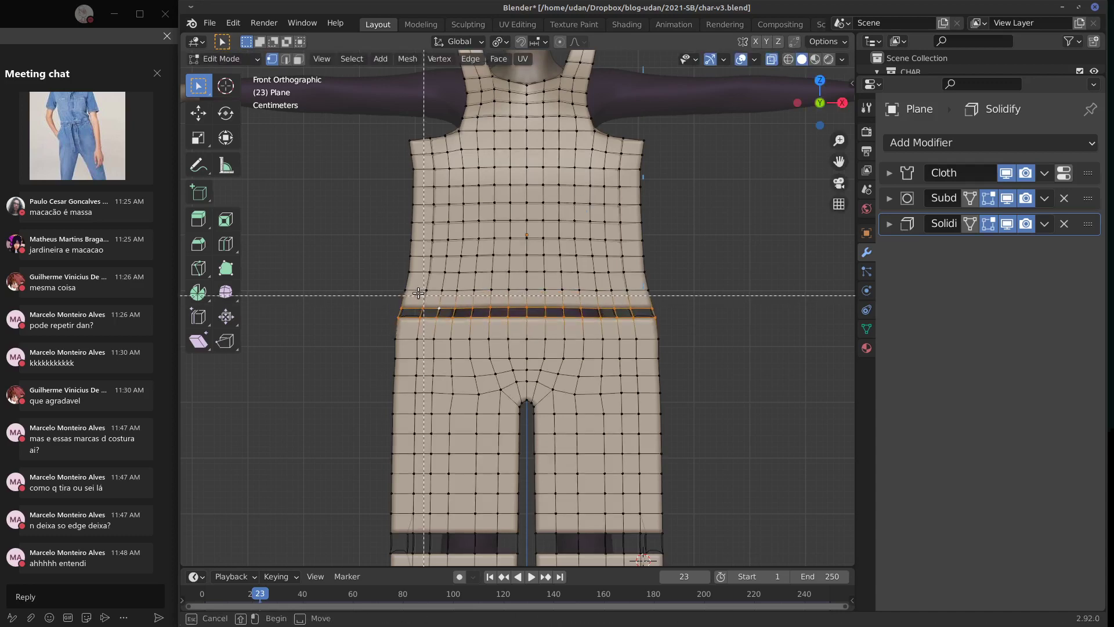
drag(679, 326, 679, 327)
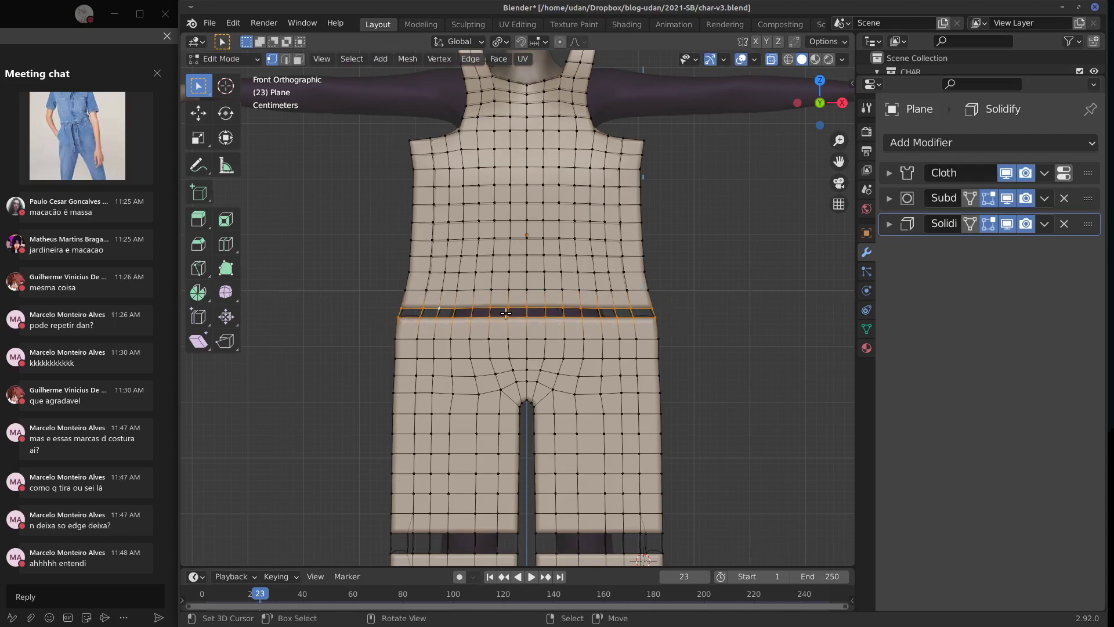
Step: Raise the selected waist edges about 0.039 m along Z, using proportional editing with a size of 0.42
key(g)
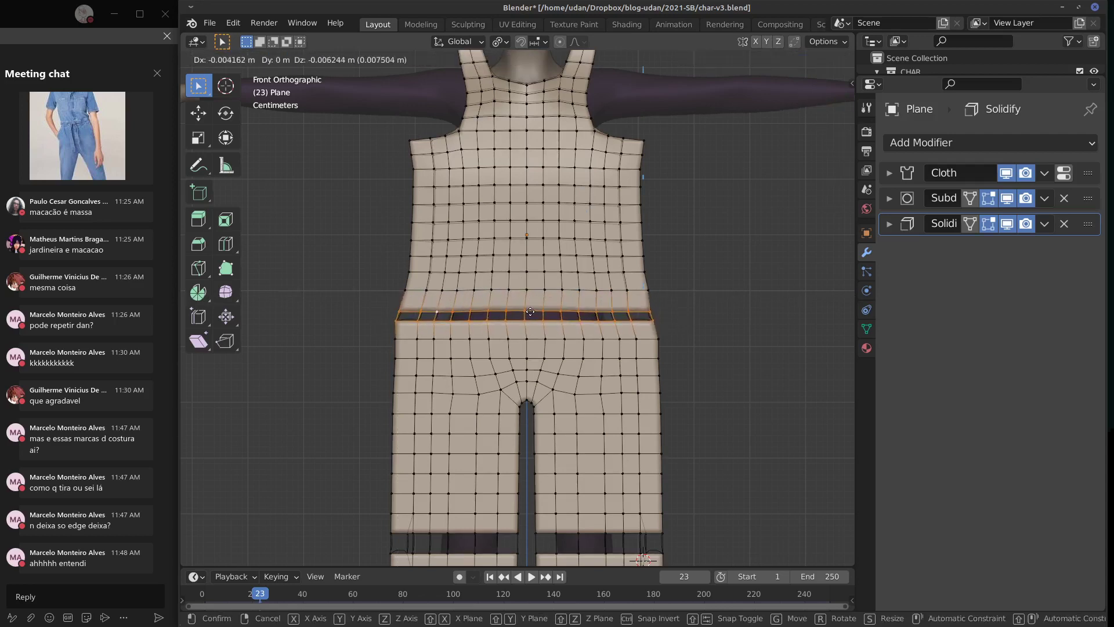
click(531, 310)
click(559, 41)
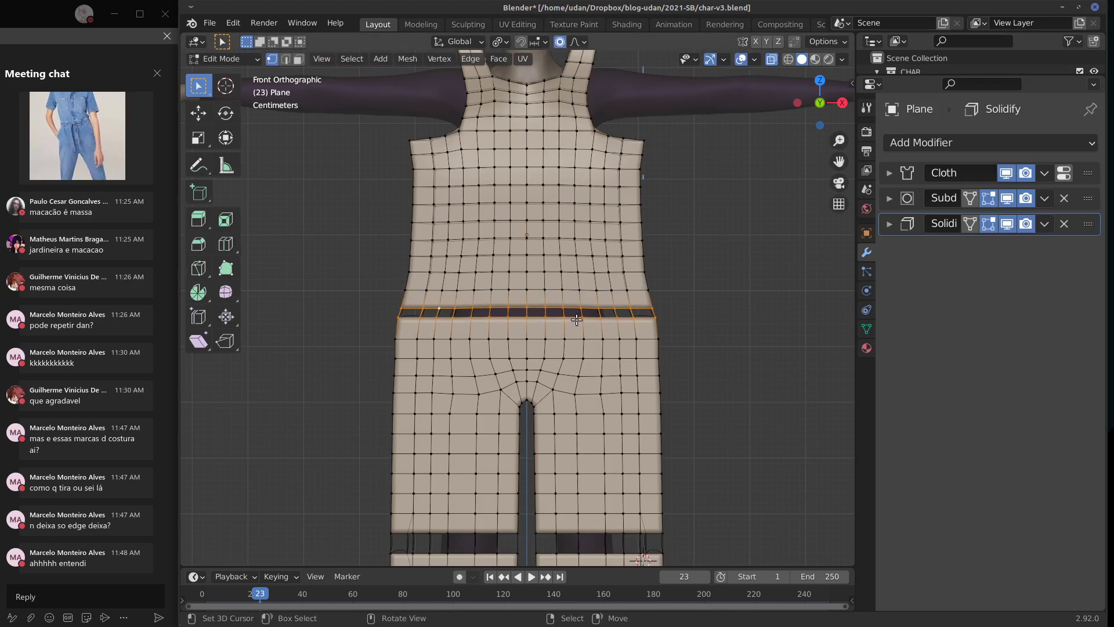
key(g)
scroll(578, 306, down, 5)
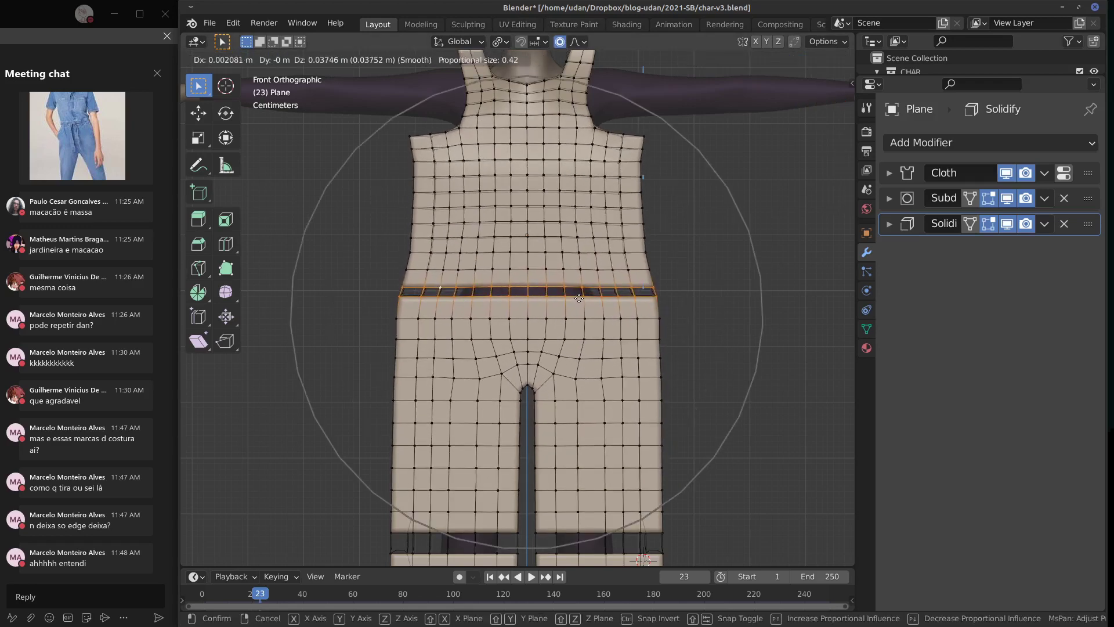
key(z)
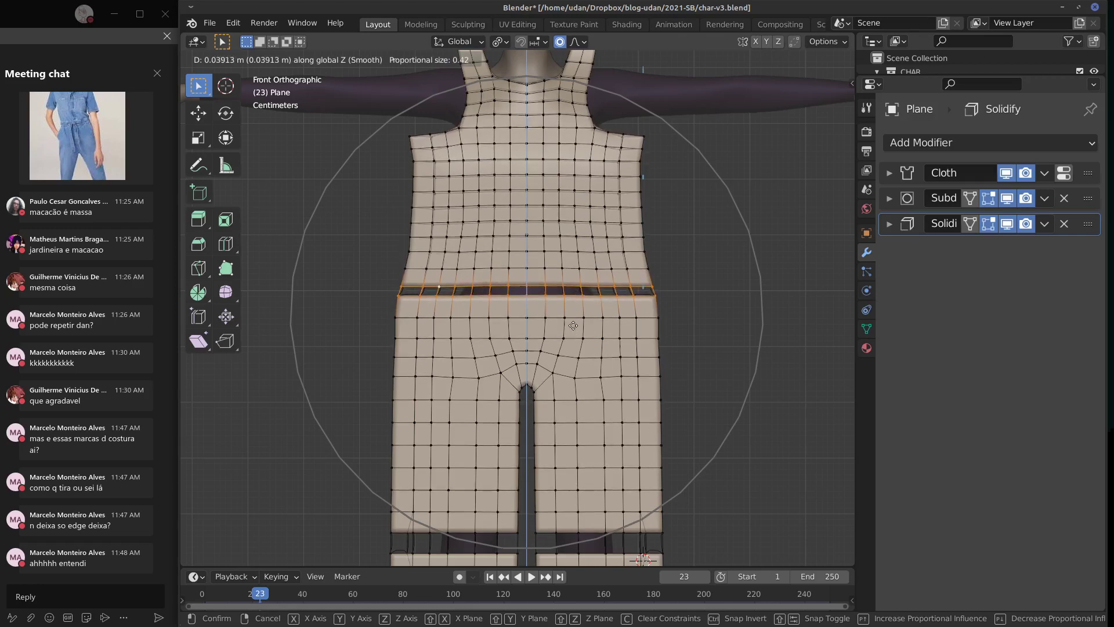
click(573, 326)
Step: Move the back waist edges about 0.033 m toward the body and 0.012 m up, with proportional size 0.14
middle_drag(573, 326, 554, 293)
key(KP_3)
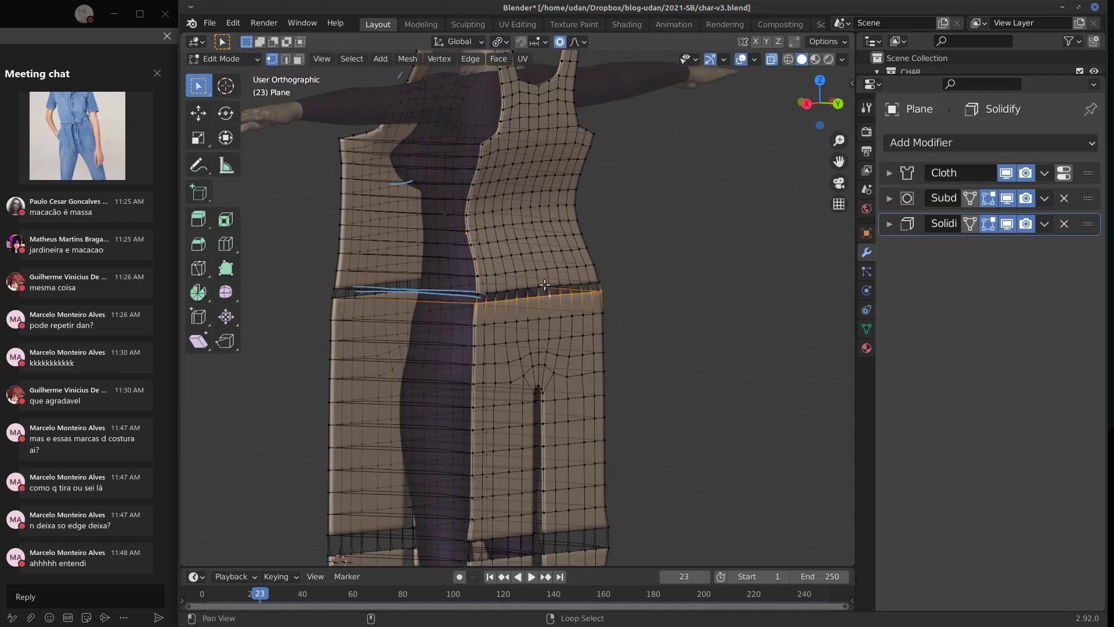
key(KP_1)
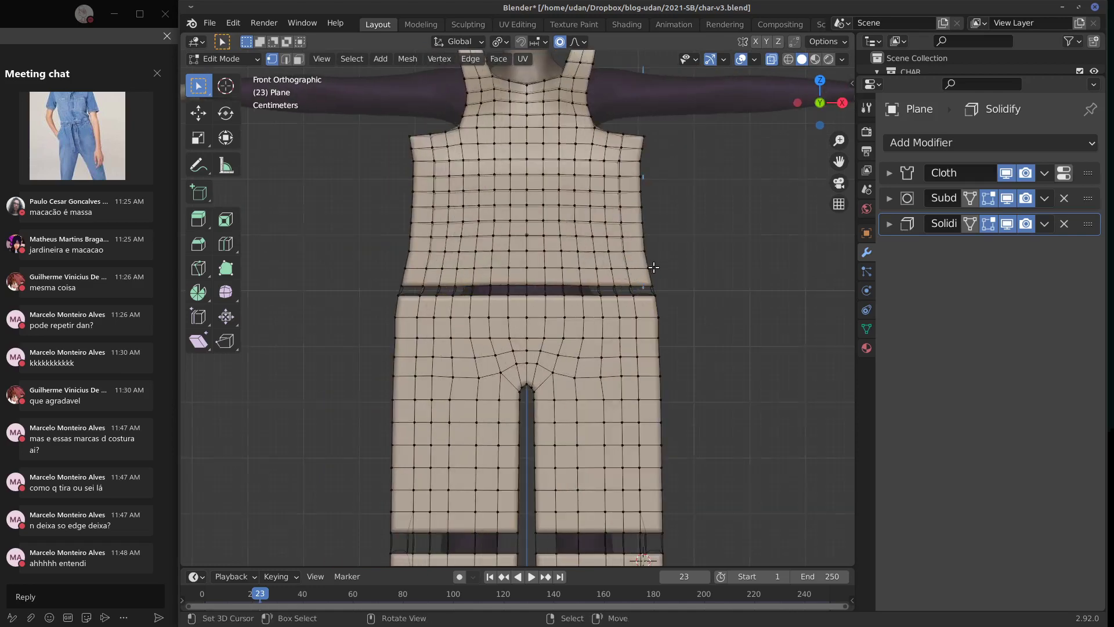
key(KP_3)
key(g)
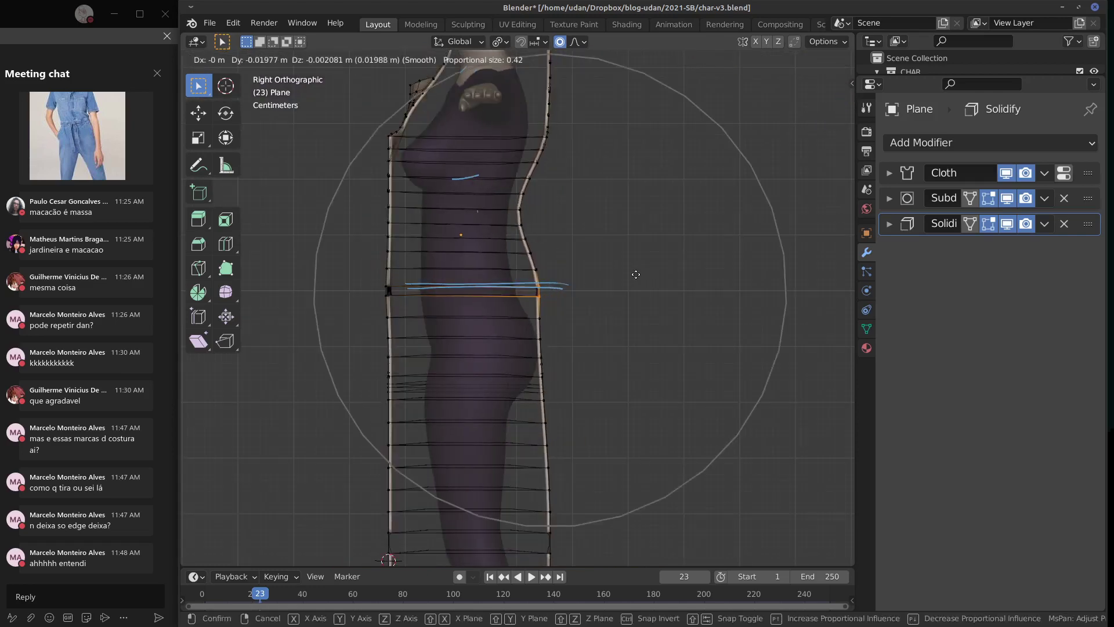
scroll(638, 274, up, 10)
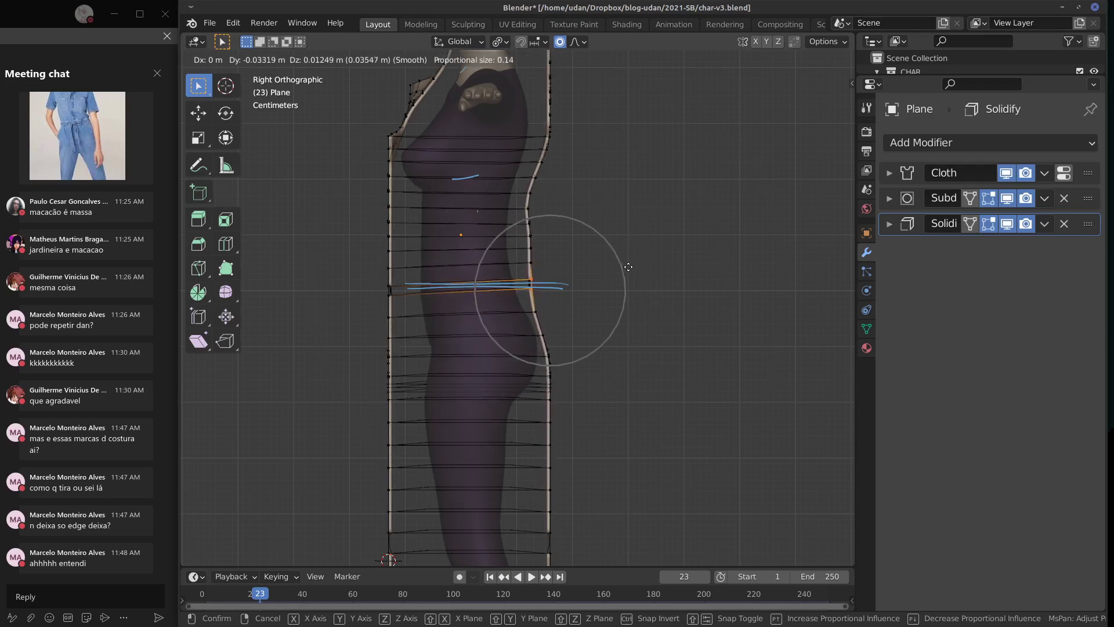
click(629, 267)
click(549, 279)
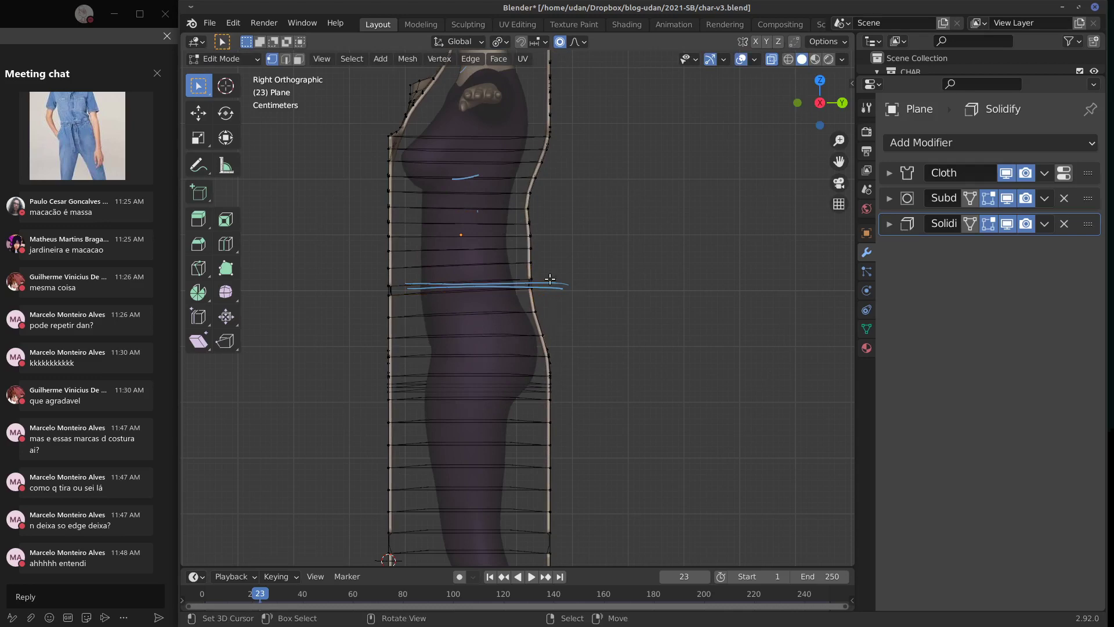
Step: Select the row just above the back waist and move it about 0.014 m toward the body, with proportional size 0.14
alt+right_click(537, 262)
middle_drag(583, 259, 539, 262)
alt+right_click(528, 266)
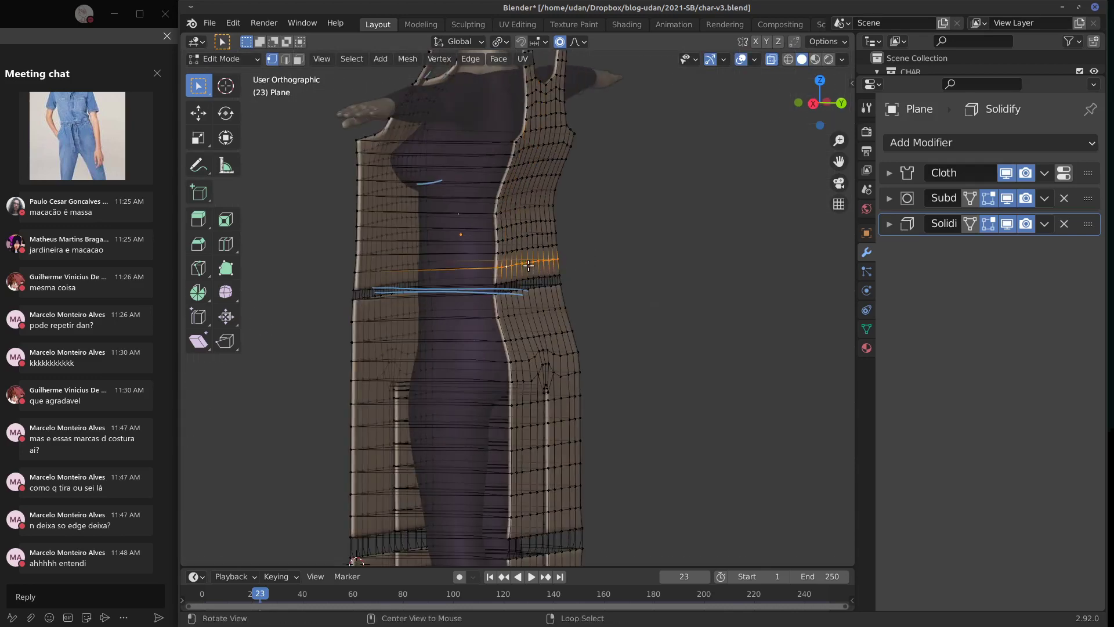
key(KP_1)
key(KP_3)
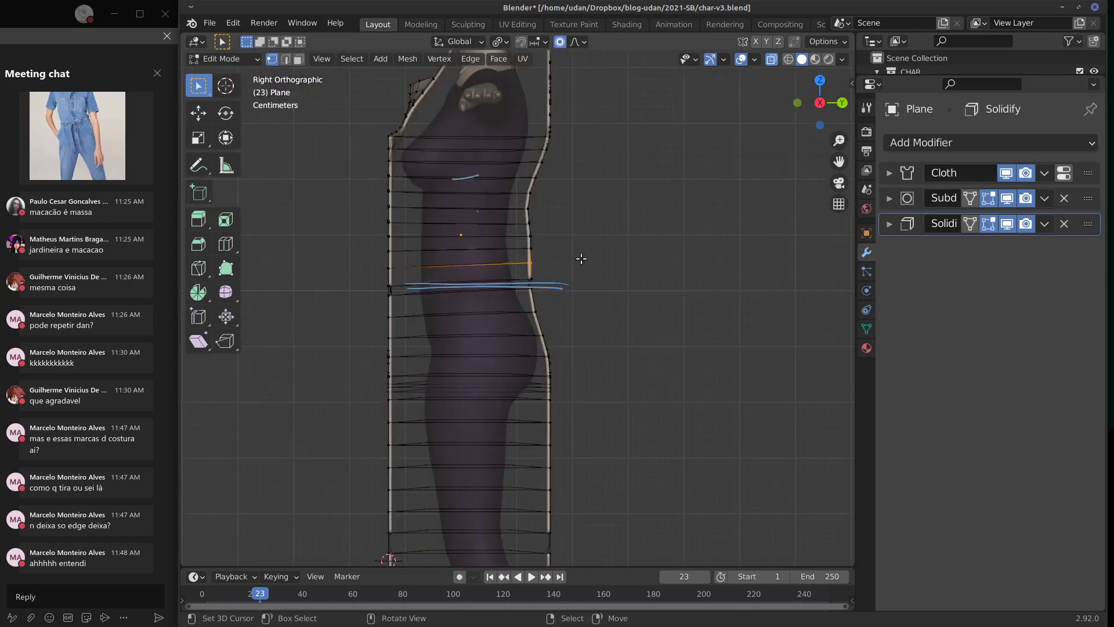
key(g)
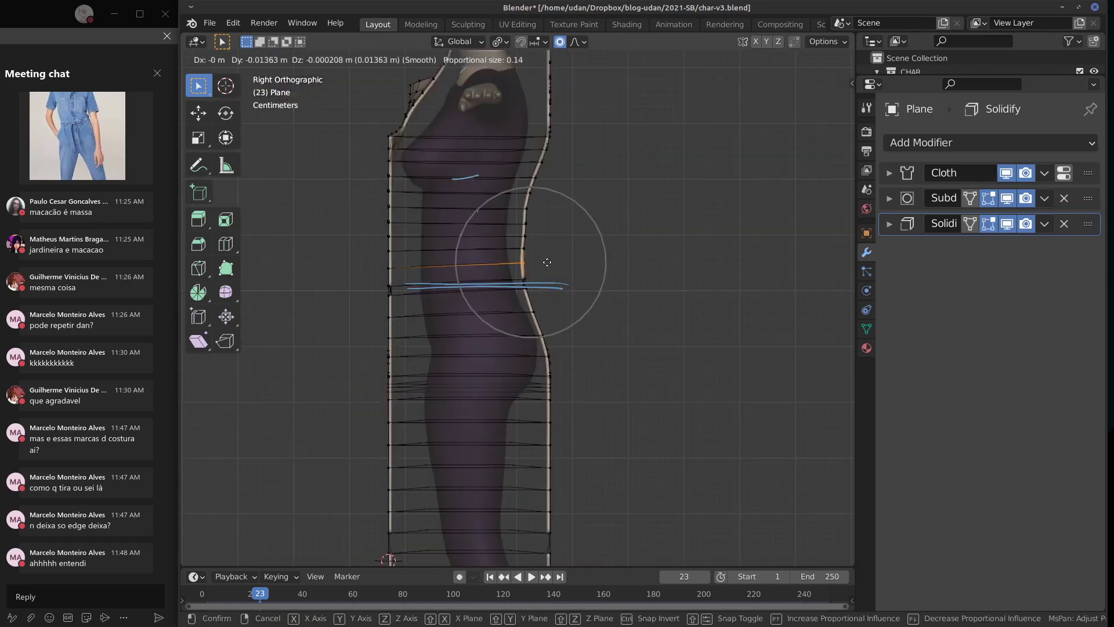
click(568, 236)
Step: Select the top edges of both back shoulder straps
middle_drag(433, 268, 552, 236)
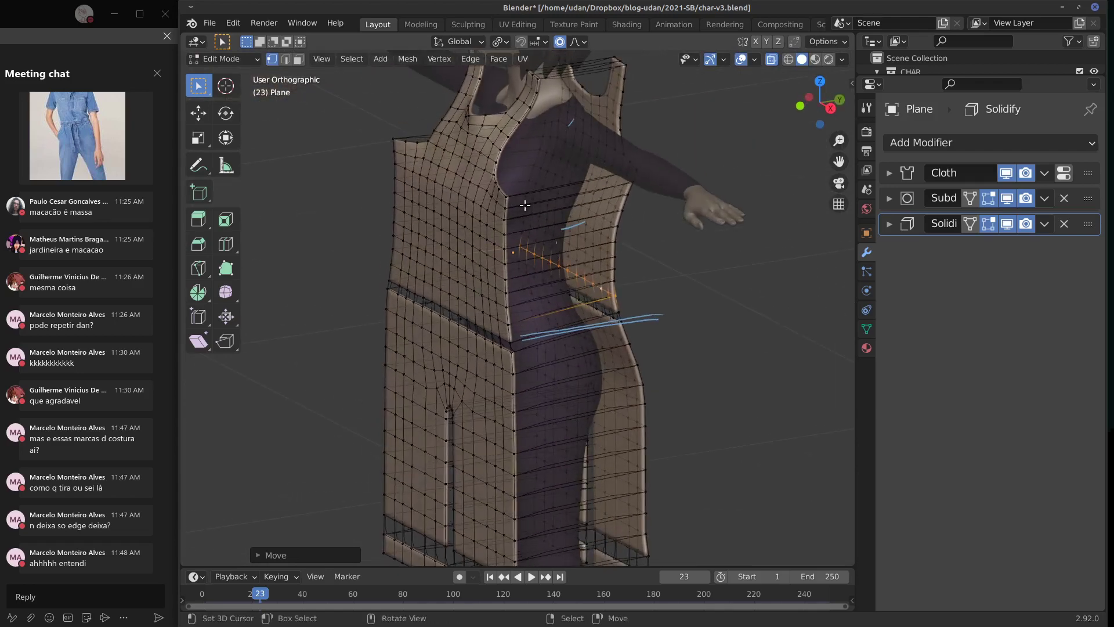
key(KP_1)
scroll(604, 203, down, 2)
middle_drag(604, 203, 625, 197)
alt+click(625, 197)
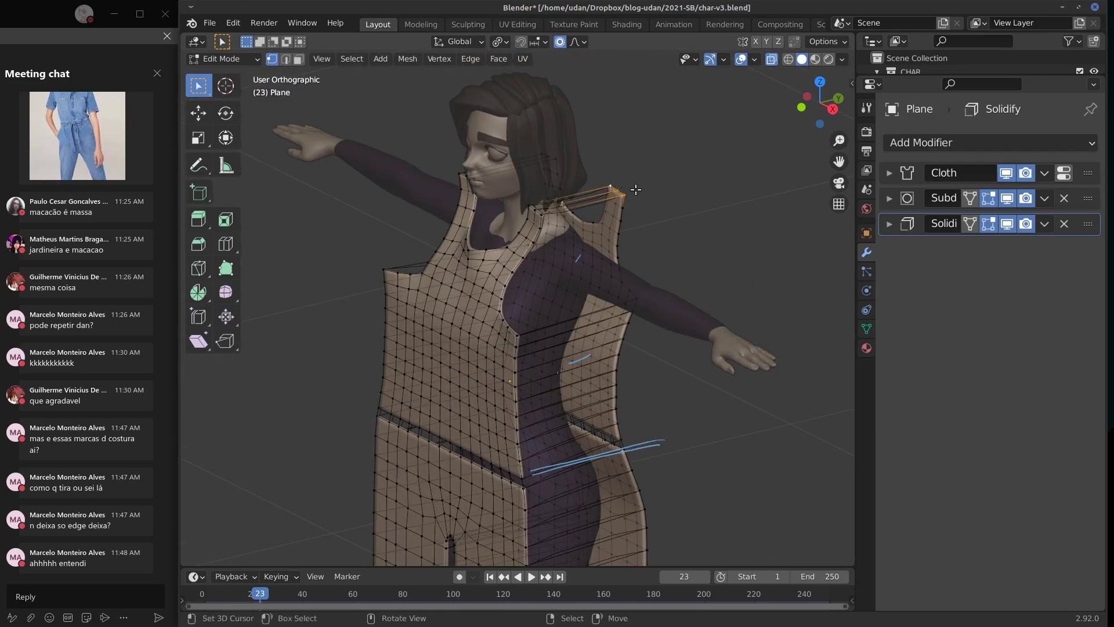
key(KP_3)
key(g)
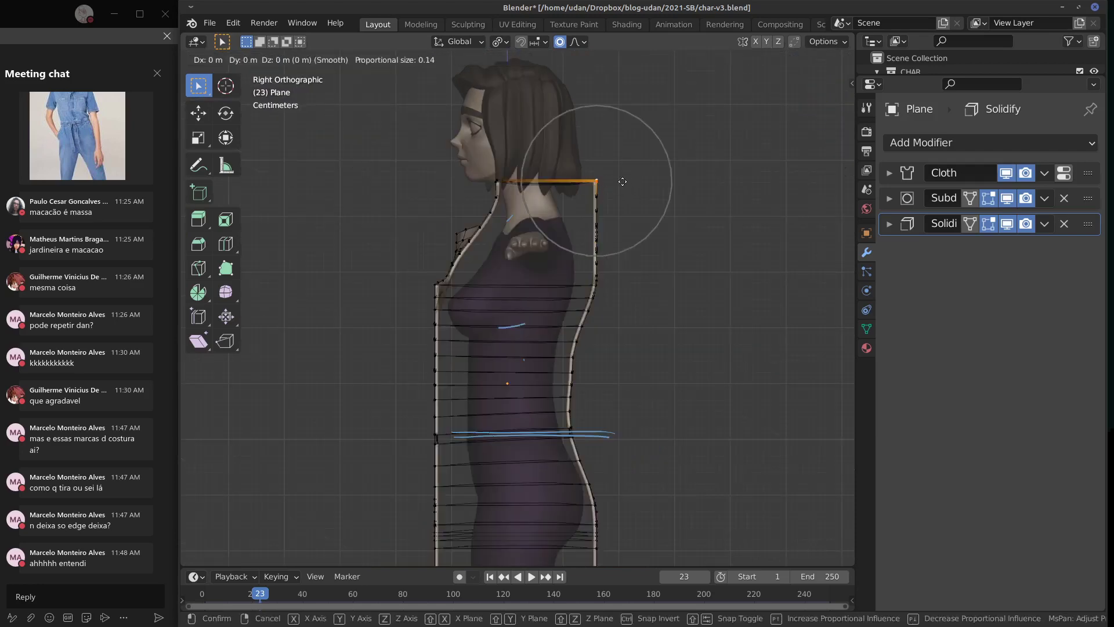
click(602, 181)
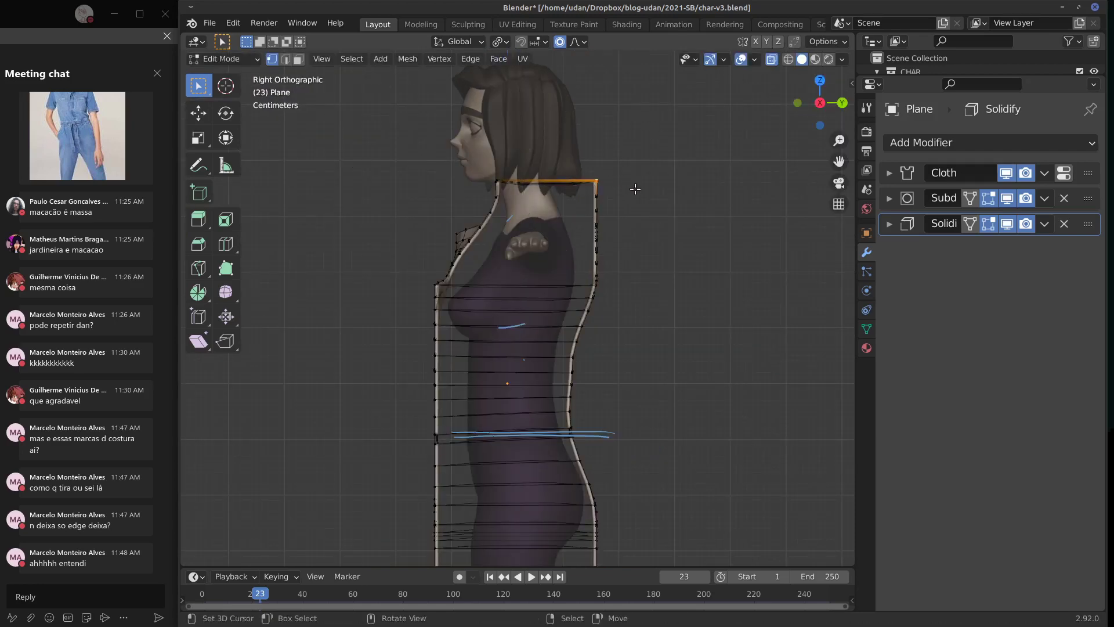
middle_drag(604, 183, 603, 187)
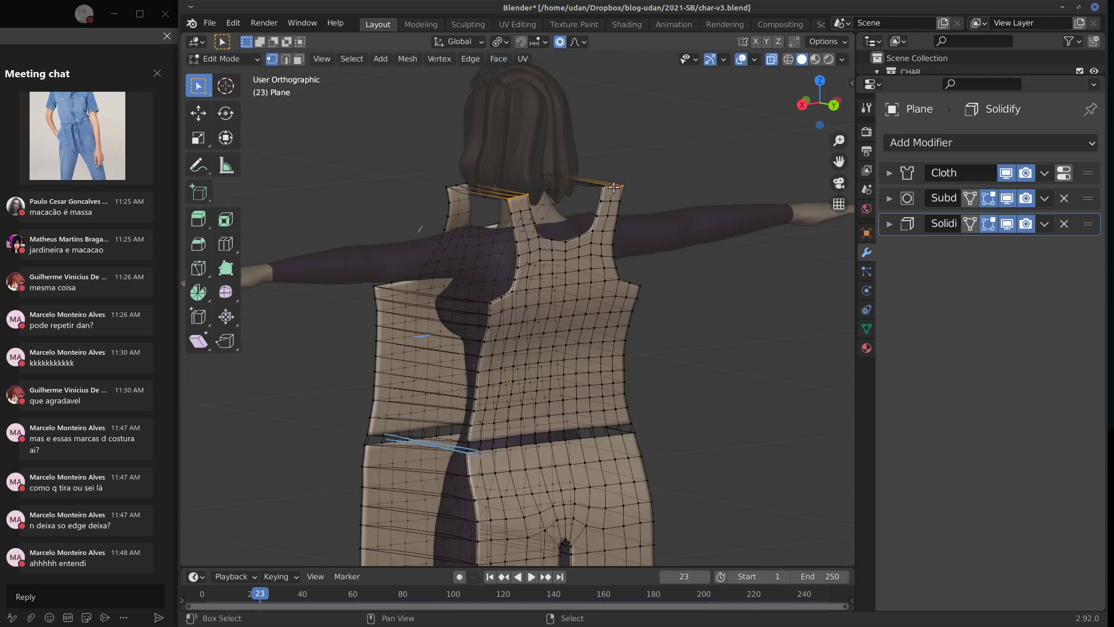
Step: Move the back strap tops about 0.045 m toward the neck and rotate them about -43°, with proportional size 0.14
key(KP_1)
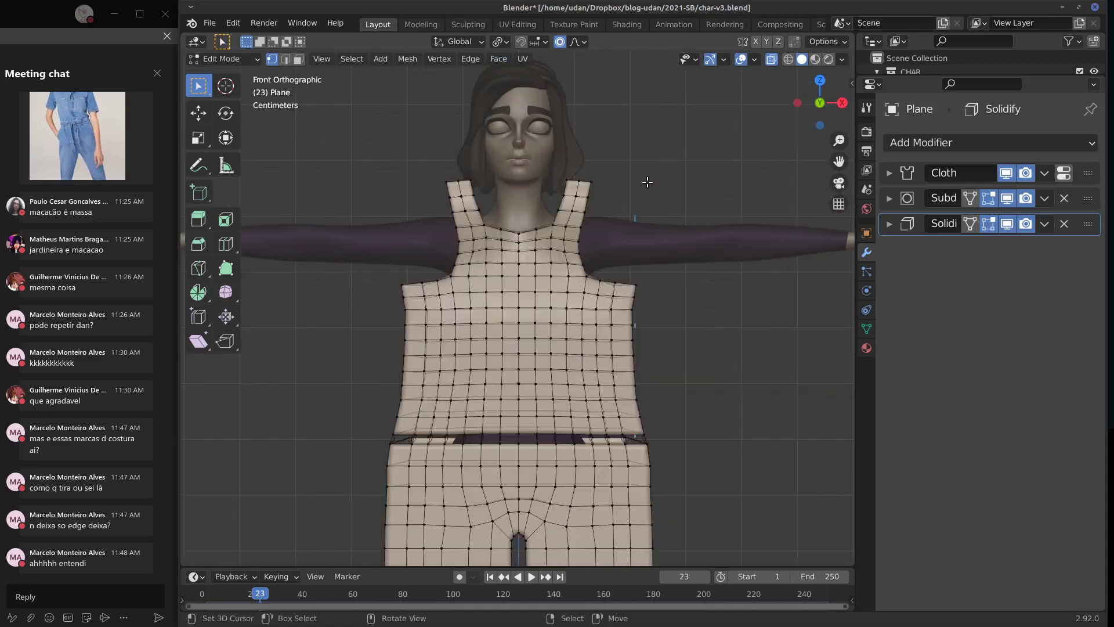
key(KP_3)
key(g)
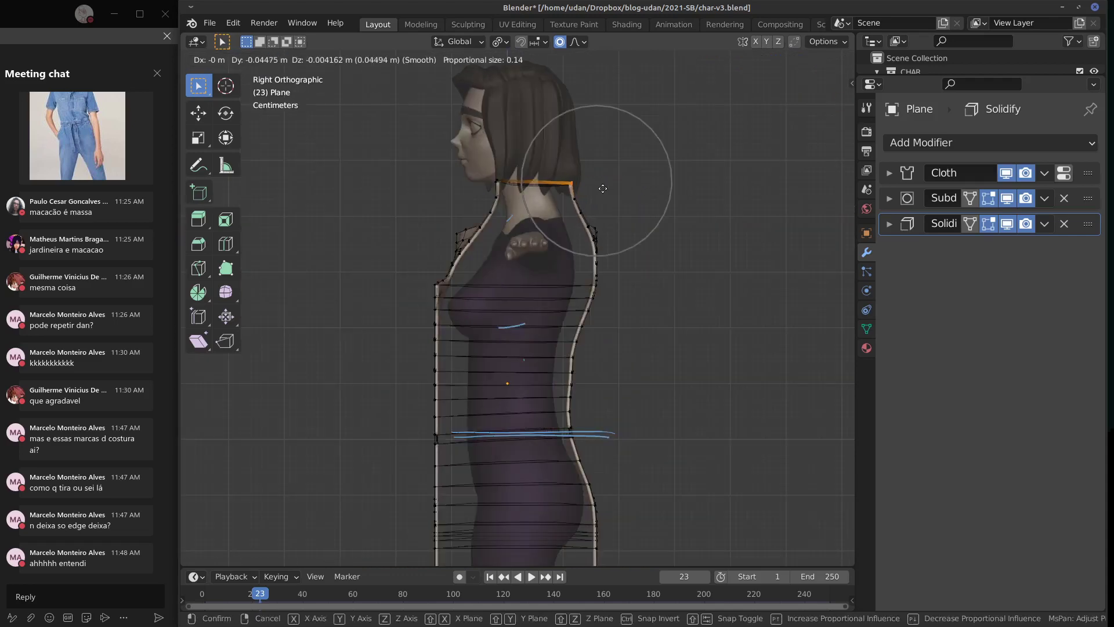
click(611, 183)
key(r)
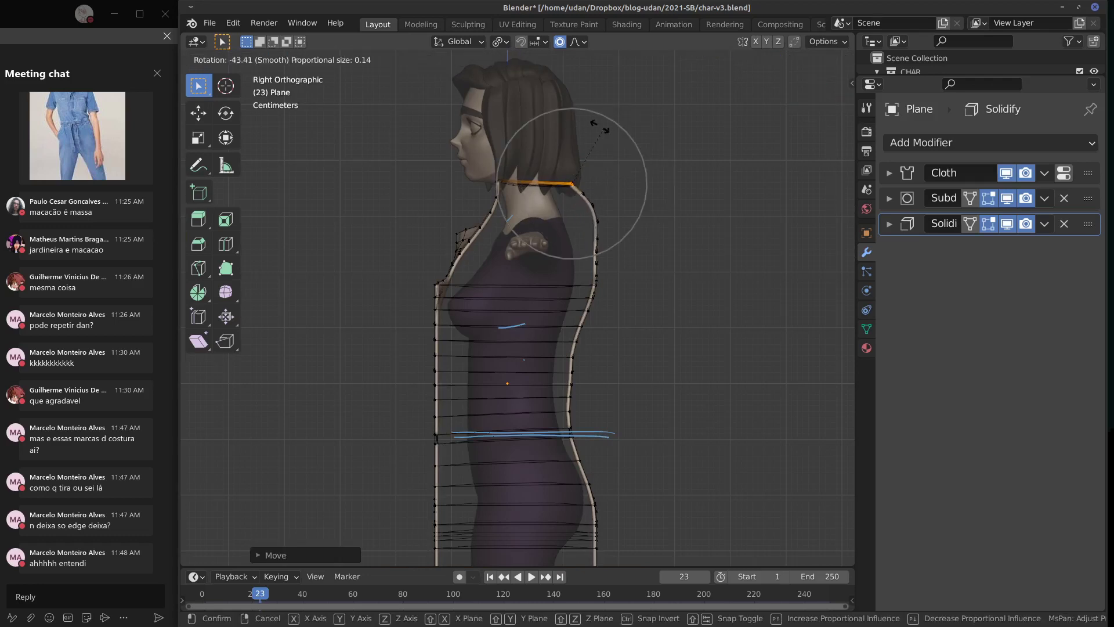
click(592, 138)
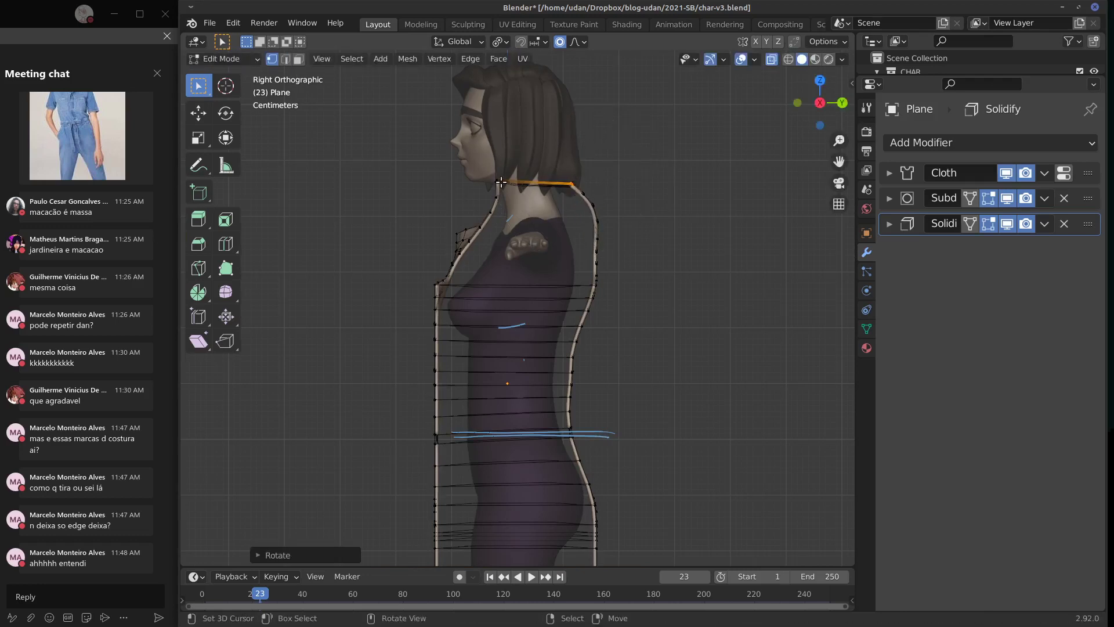
Step: Select the top edges of the front shoulder straps, rotate them and move them about 0.03 m toward the back, with proportional size 0.14
middle_drag(507, 185, 538, 189)
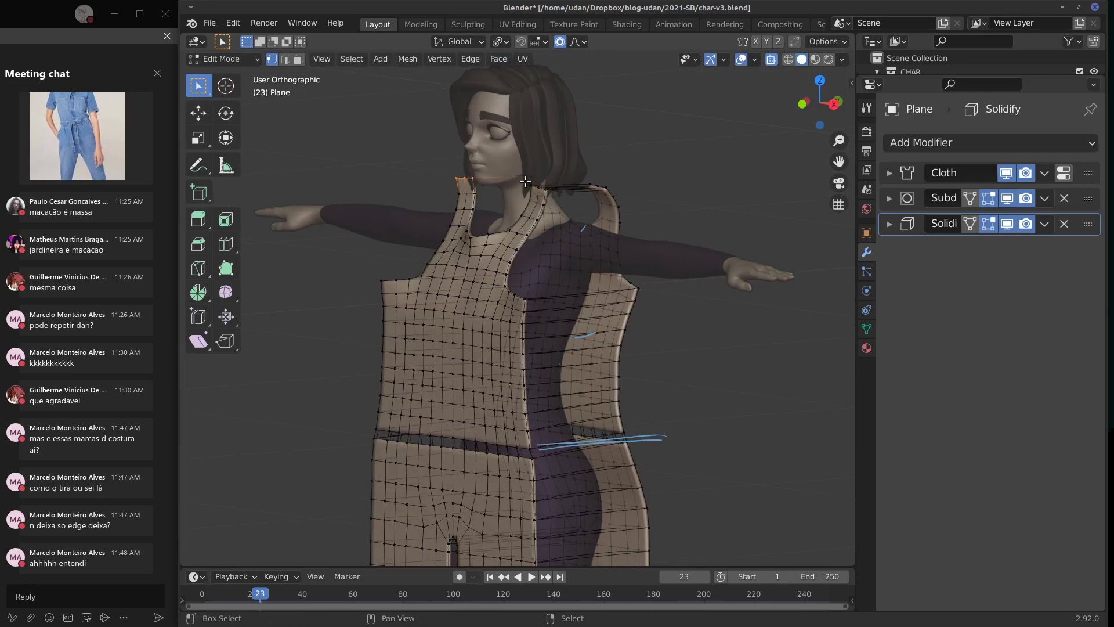
middle_drag(535, 185, 518, 203)
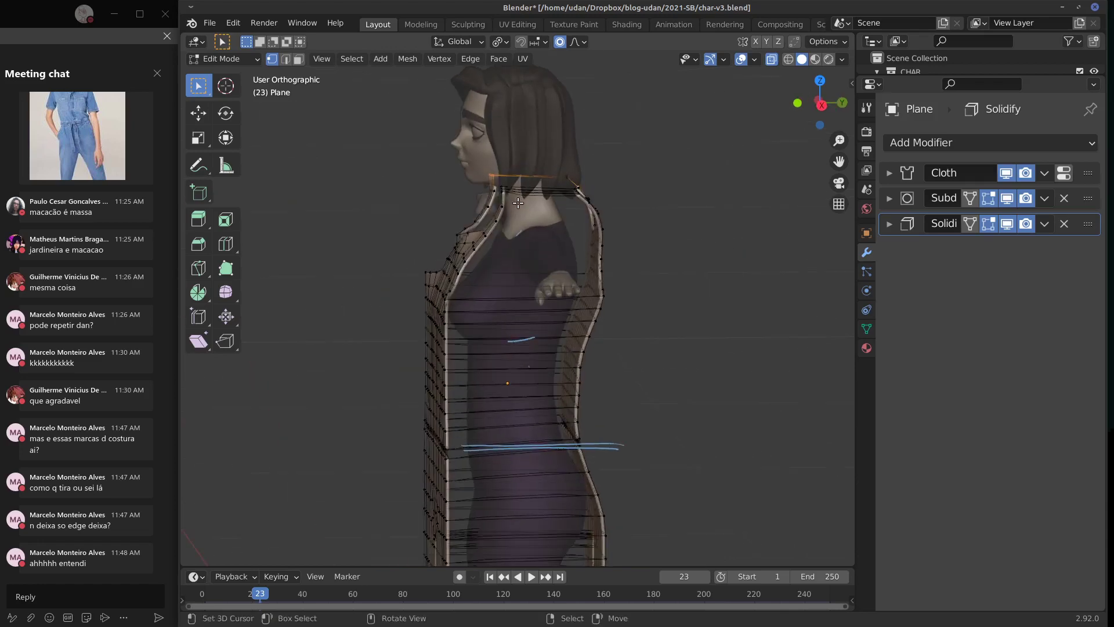
key(KP_1)
key(KP_3)
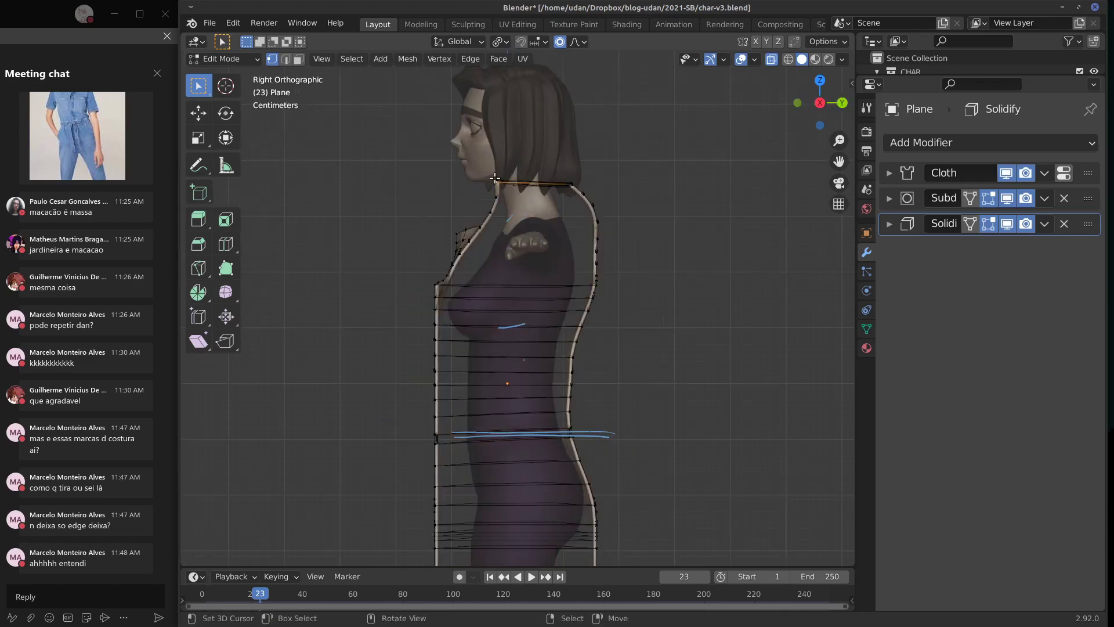
alt+click(509, 183)
key(r)
click(522, 227)
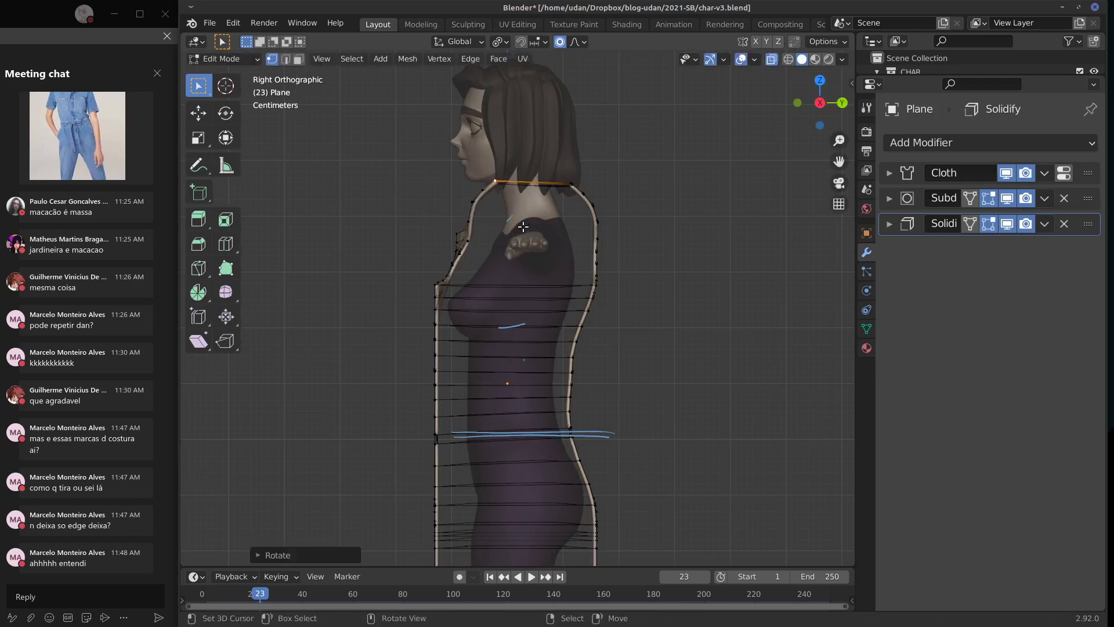
key(g)
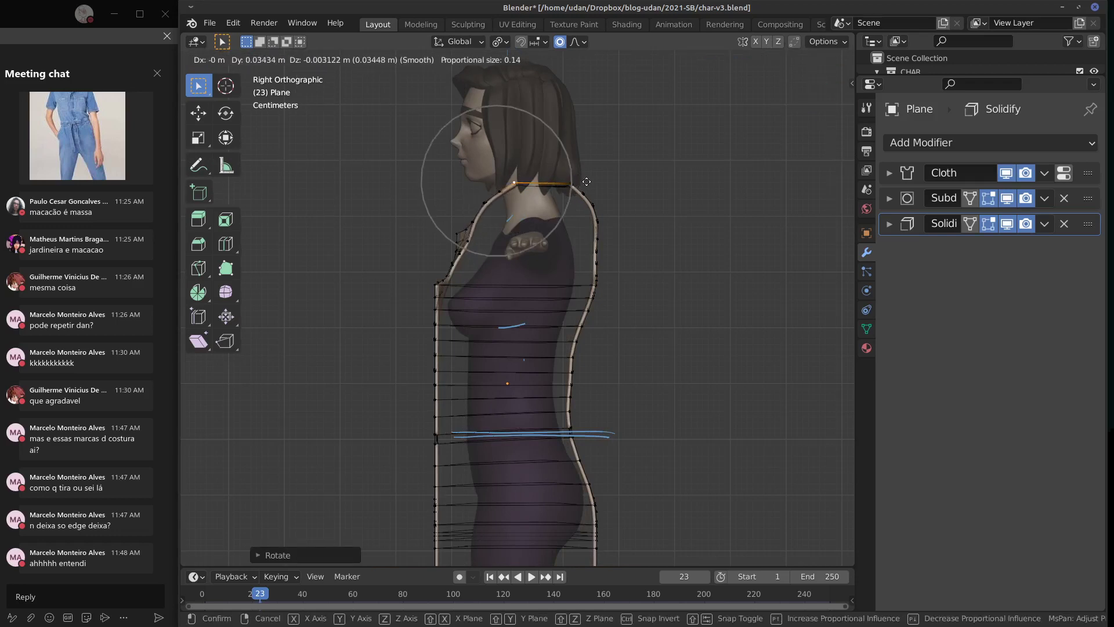
click(582, 185)
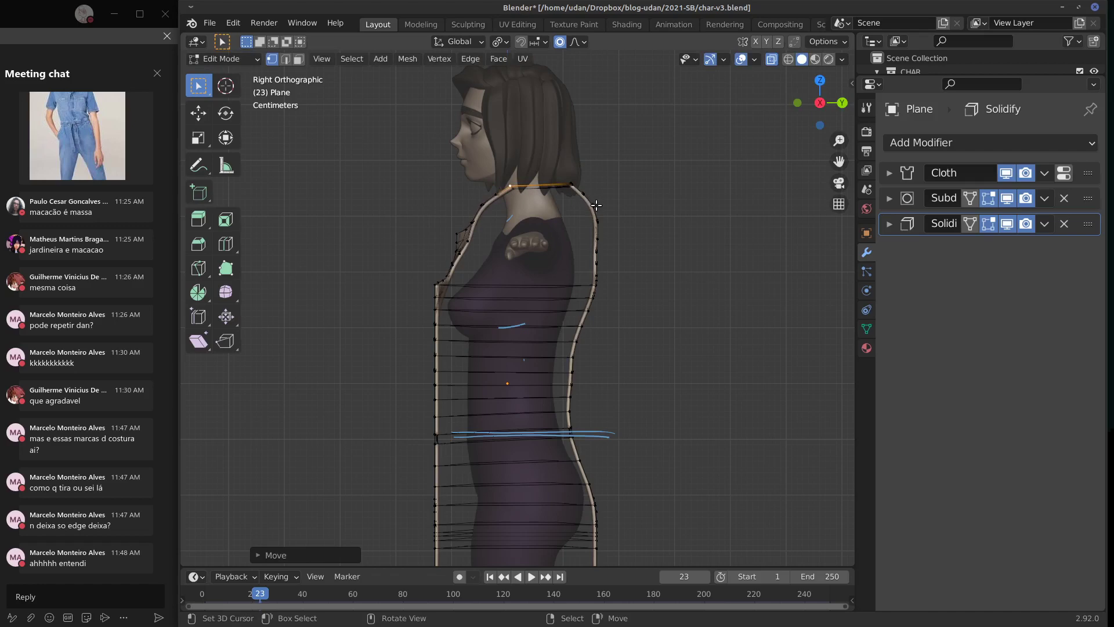
key(KP_1)
scroll(660, 319, up, 3)
middle_drag(657, 299, 674, 268)
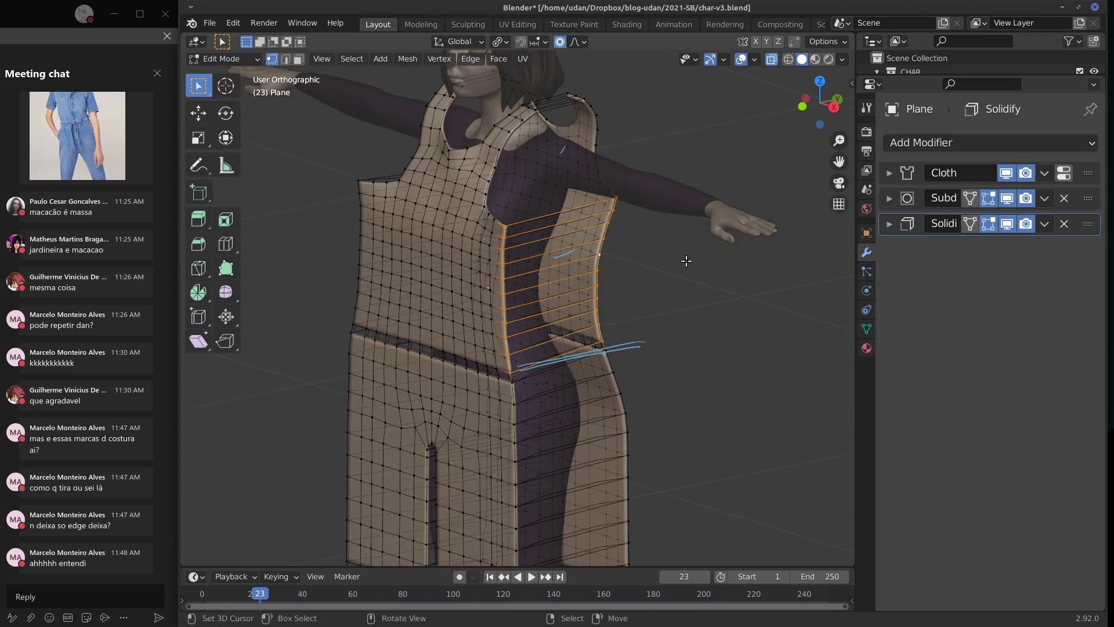
key(s)
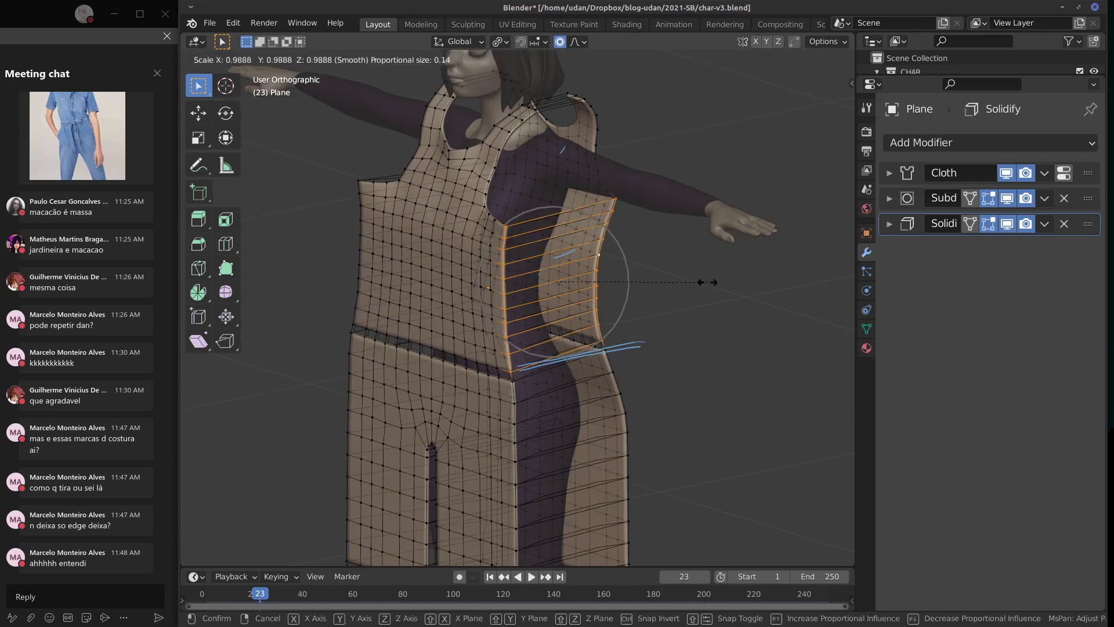
key(y)
scroll(685, 272, down, 9)
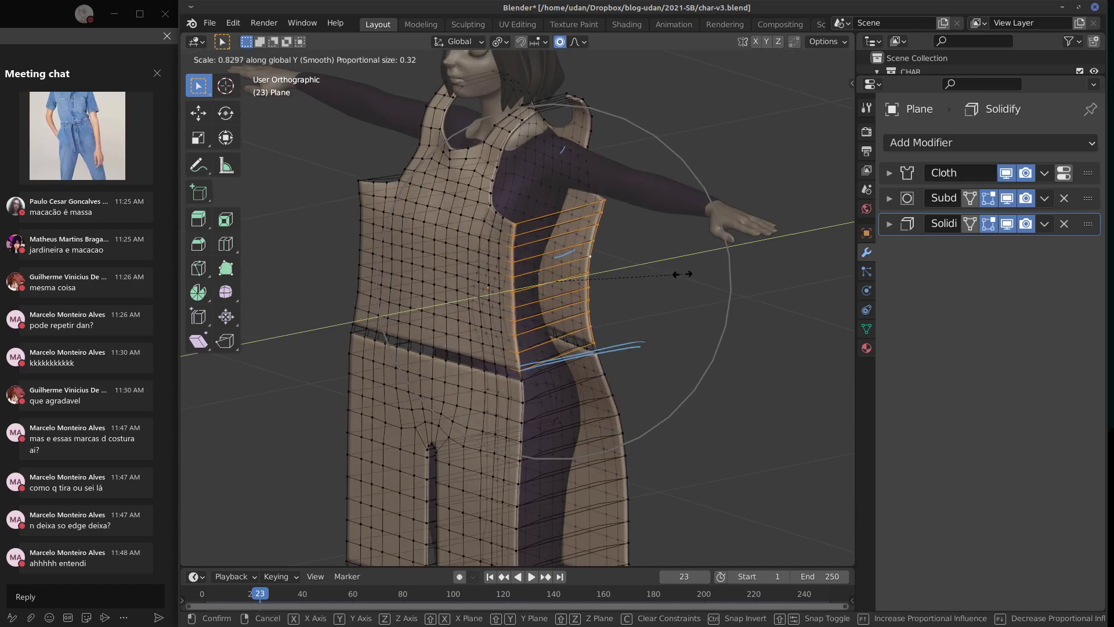
right_click(667, 278)
key(KP_1)
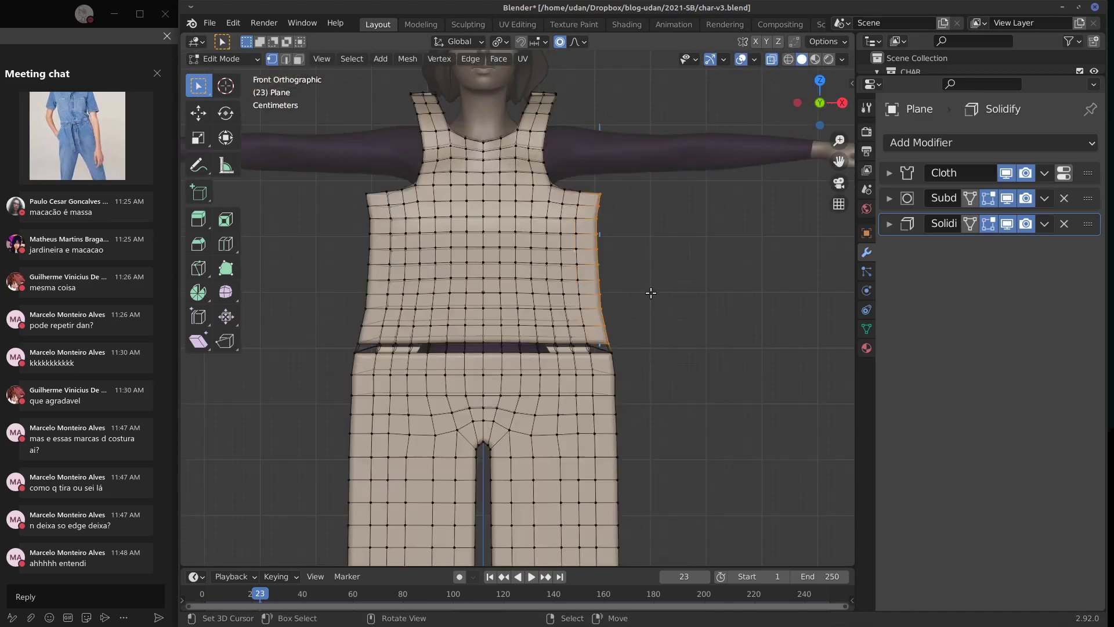
shift+middle_drag(685, 401, 663, 252)
middle_drag(581, 376, 470, 473)
key(KP_1)
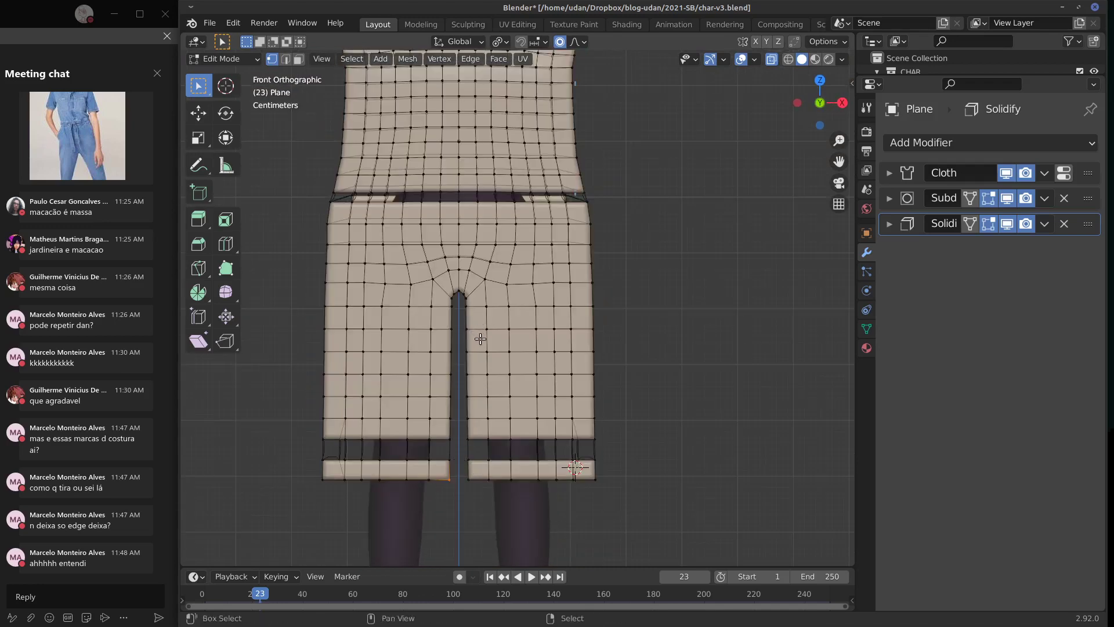
key(shift+z)
key(shift+z)
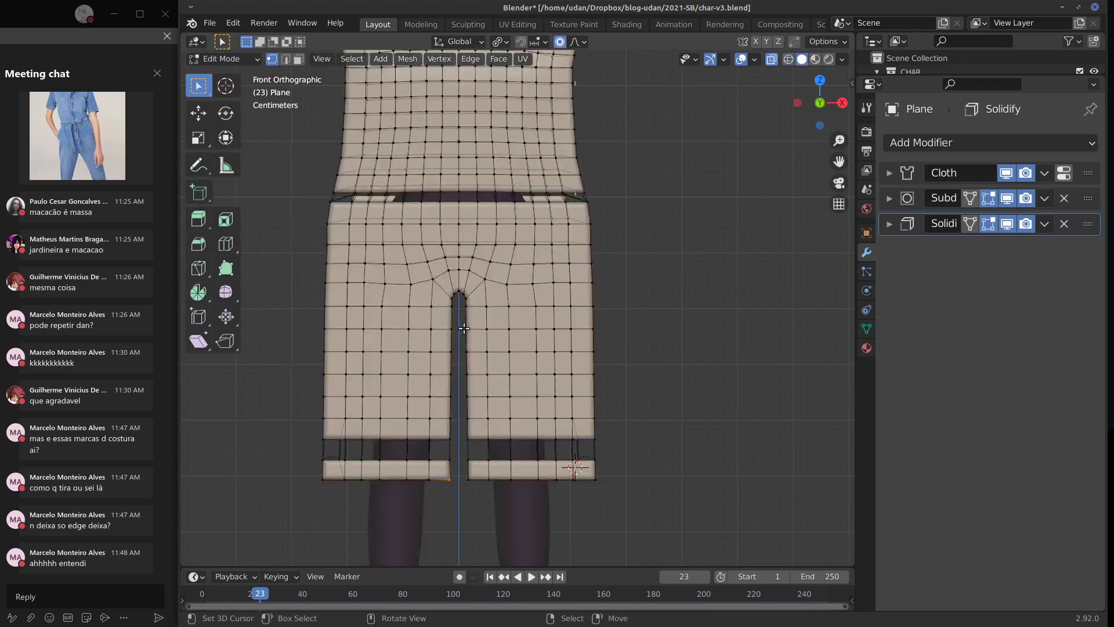
right_click(463, 328)
middle_drag(493, 330, 508, 330)
middle_drag(497, 329, 498, 333)
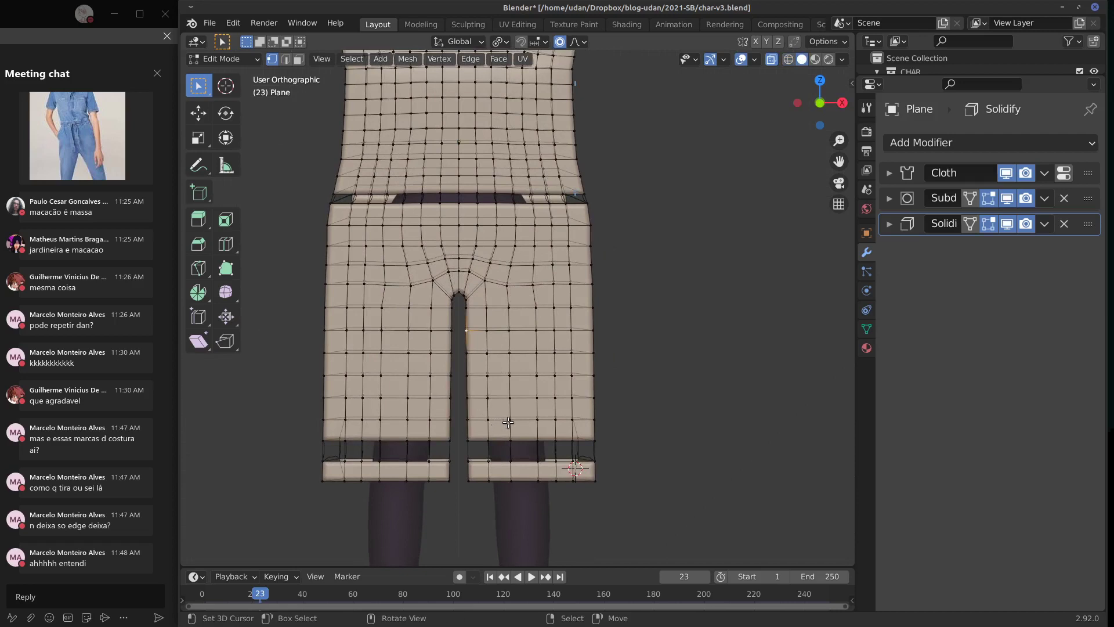
Step: In wireframe display, select the crotch edge vertices between the legs and lower them about 0.02 m with a proportional size of 0.08
key(shift+z)
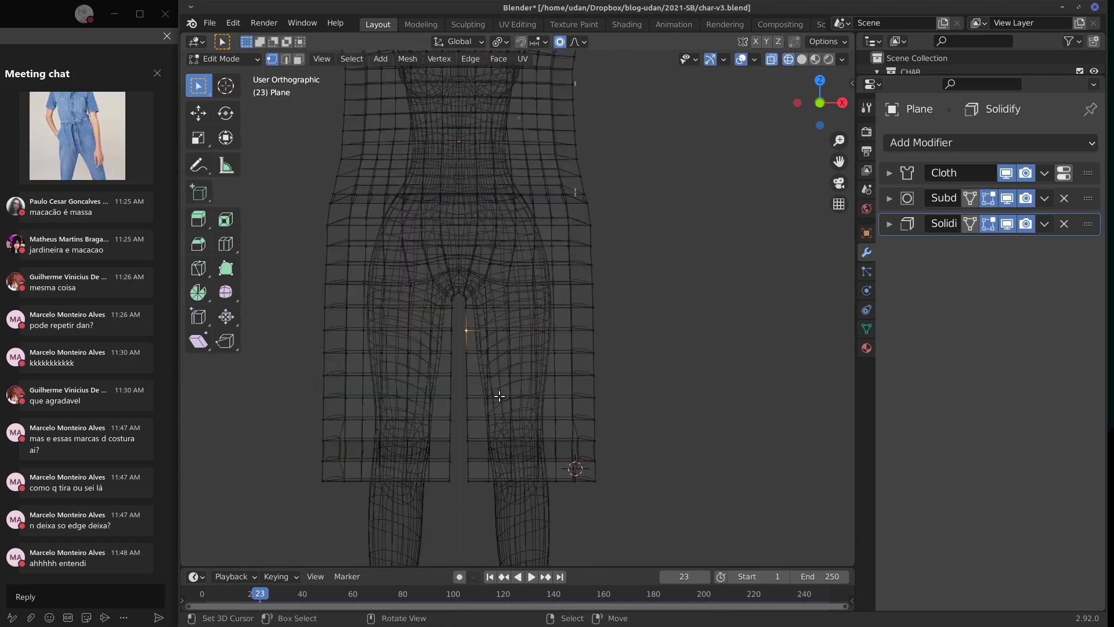
key(KP_1)
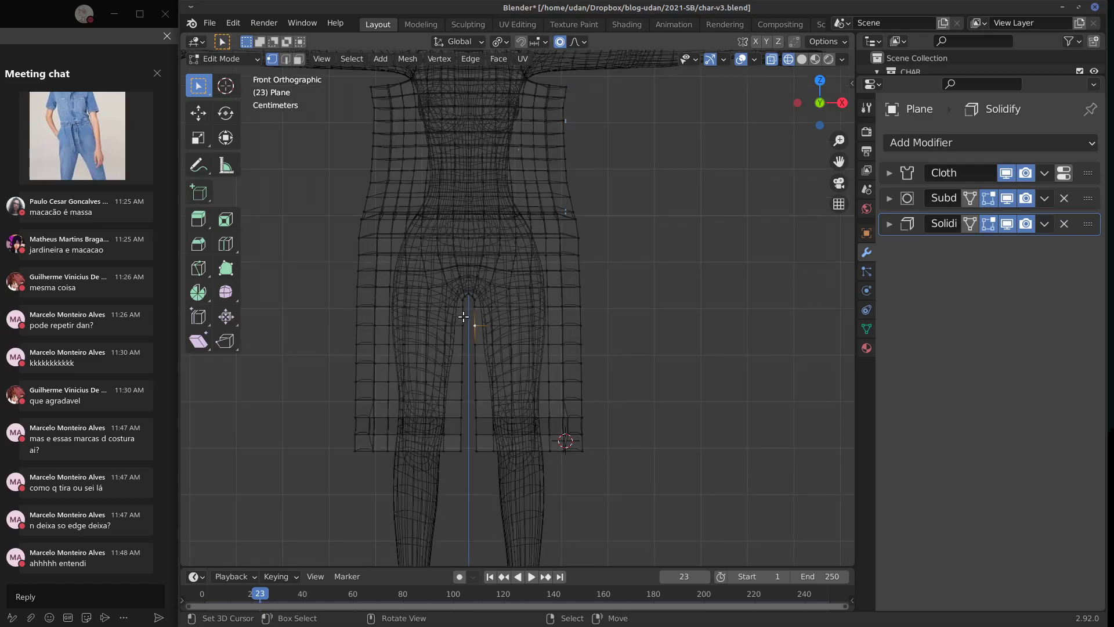
scroll(467, 307, up, 3)
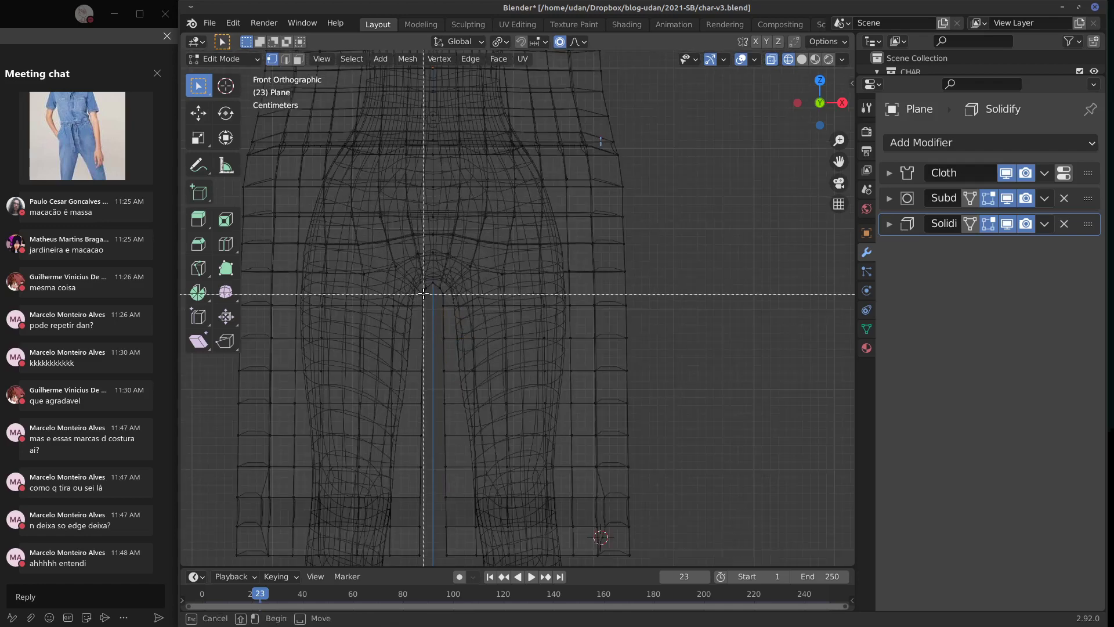
alt+click(435, 302)
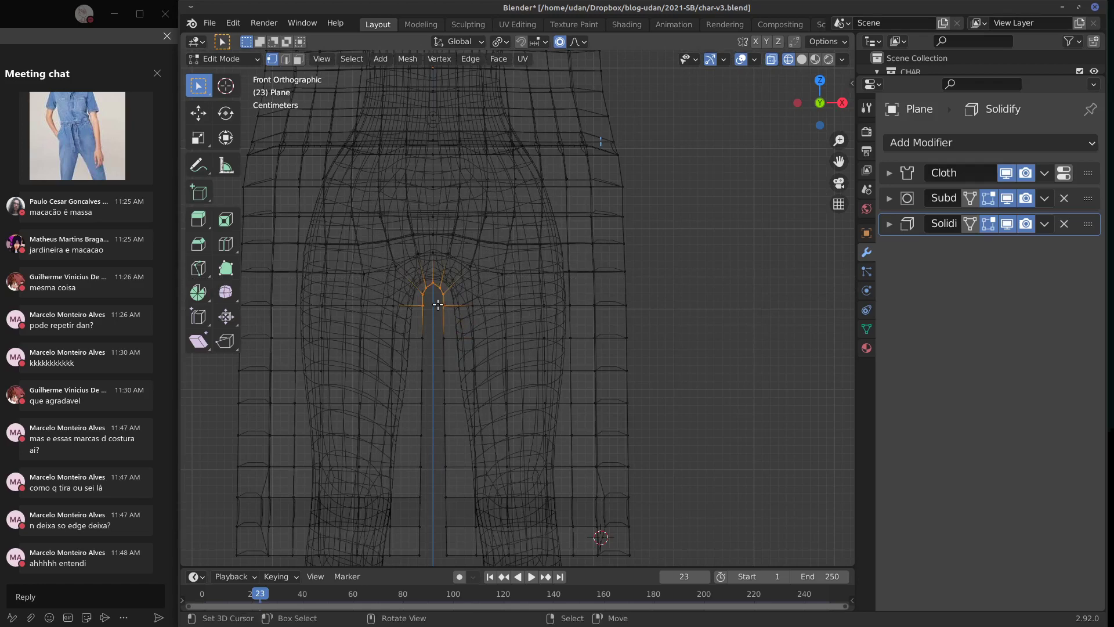
key(g)
scroll(439, 316, up, 12)
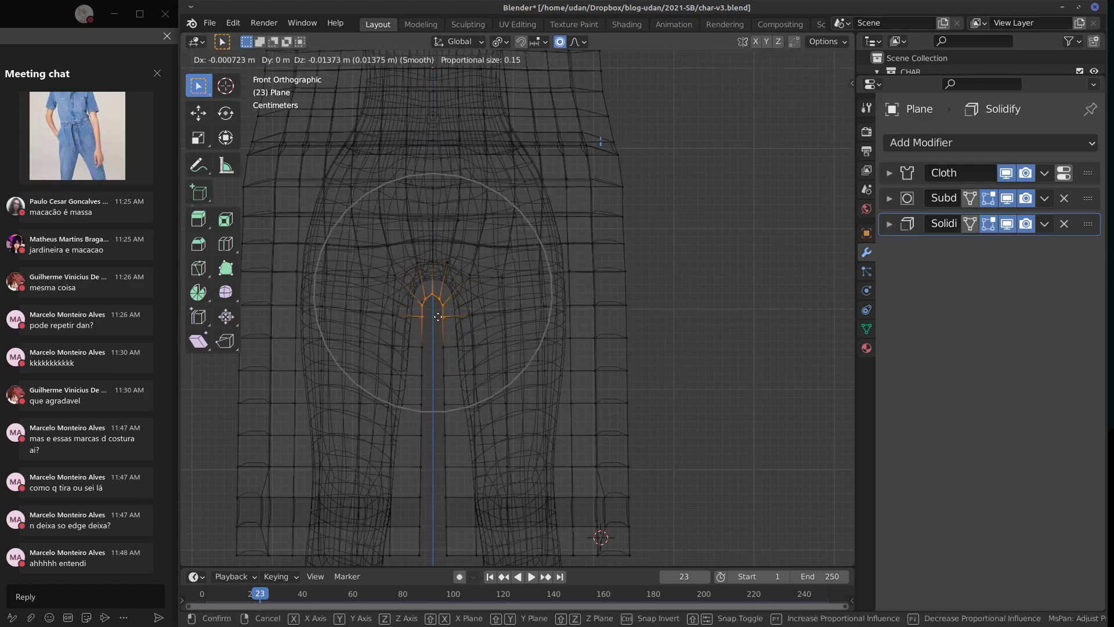
scroll(438, 322, up, 2)
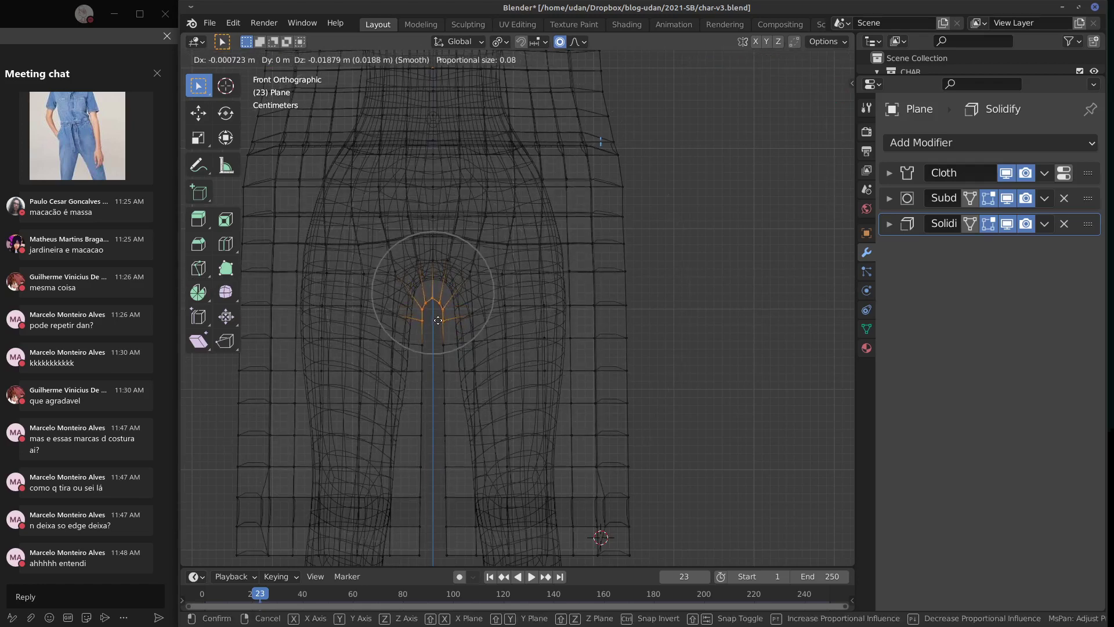
click(437, 323)
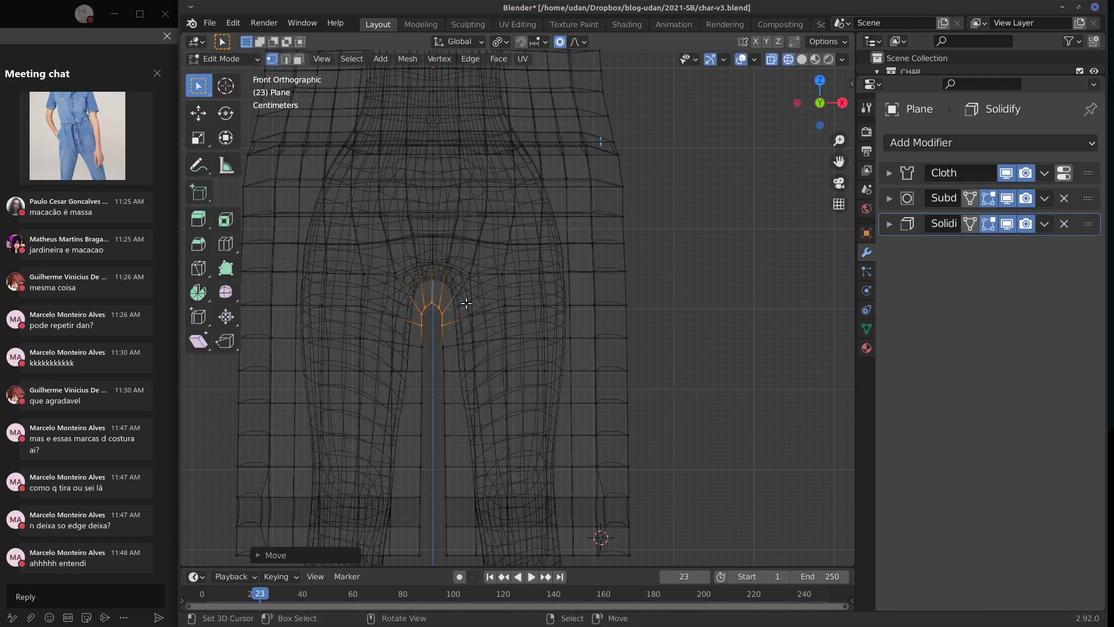
Step: Select the front and back edge loops along the outer side opening of the character's left leg, and leave mesh editing
click(624, 314)
middle_drag(625, 318, 666, 276)
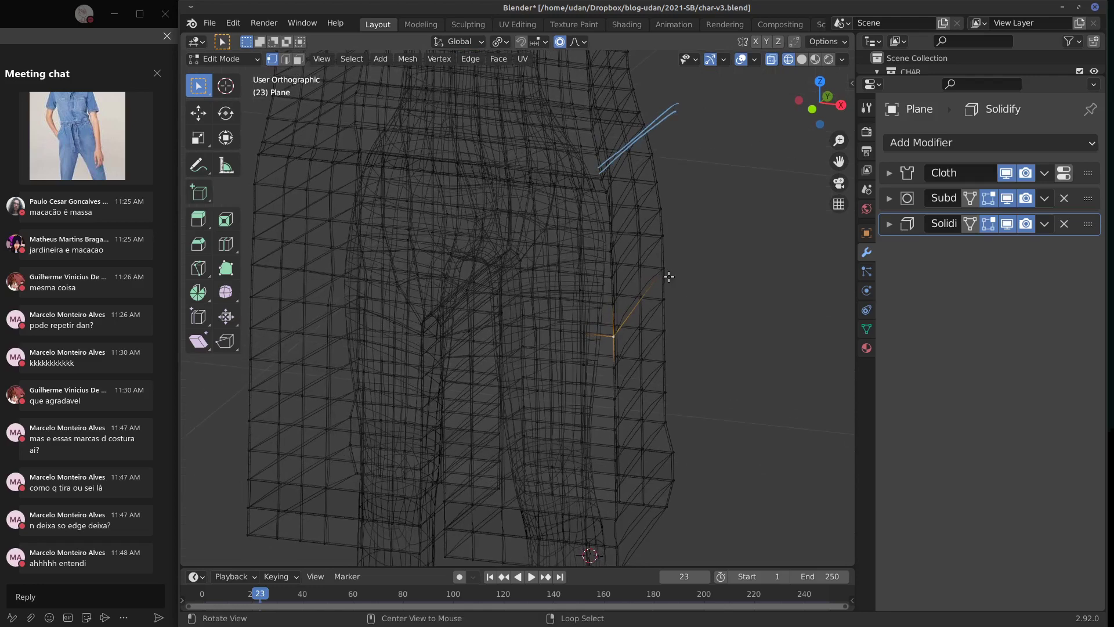
alt+click(665, 277)
alt+shift+click(616, 329)
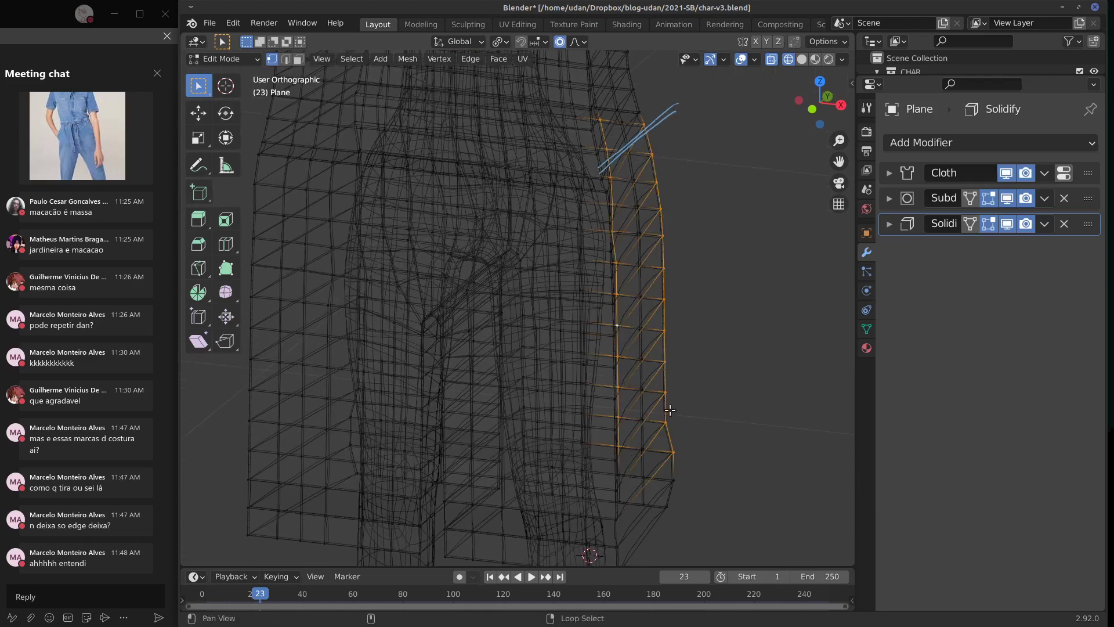
key(KP_1)
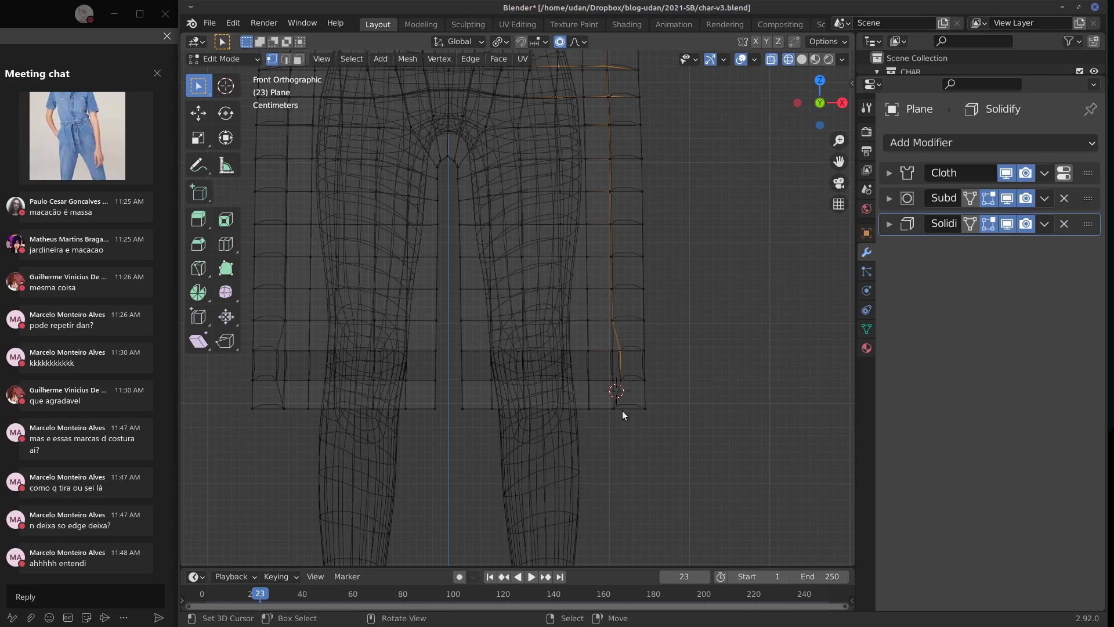
key(Tab)
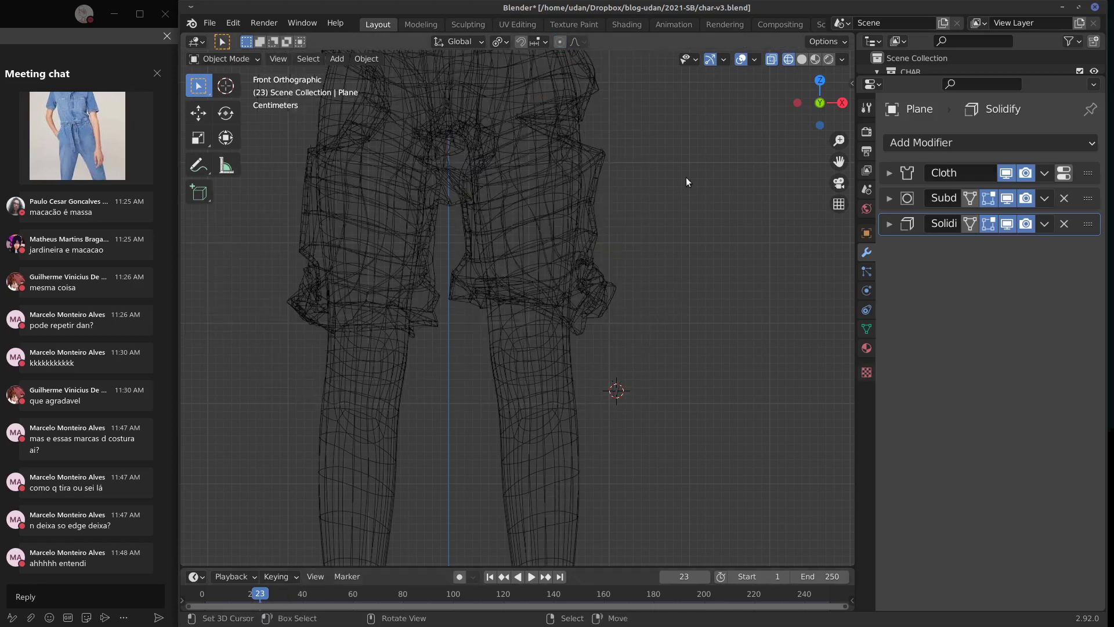
Step: Run the cloth simulation from frame 0 to about frame 26 in solid display, checking the overall's side and back, and stop it
click(202, 593)
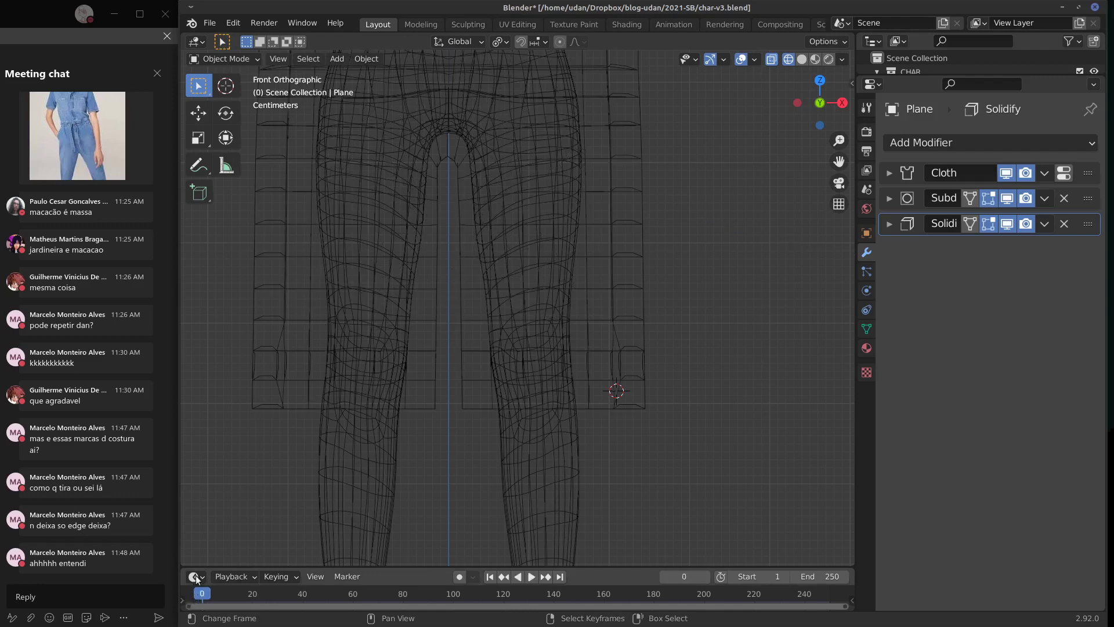
shift+middle_drag(739, 163, 748, 234)
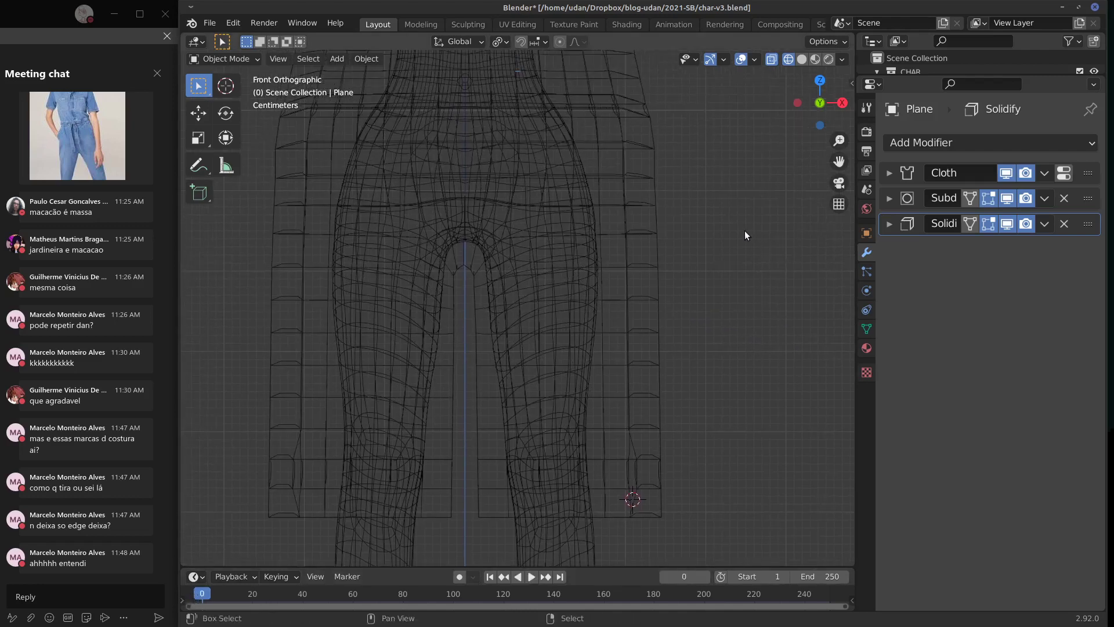
key(shift+z)
shift+scroll(738, 232, up, 10)
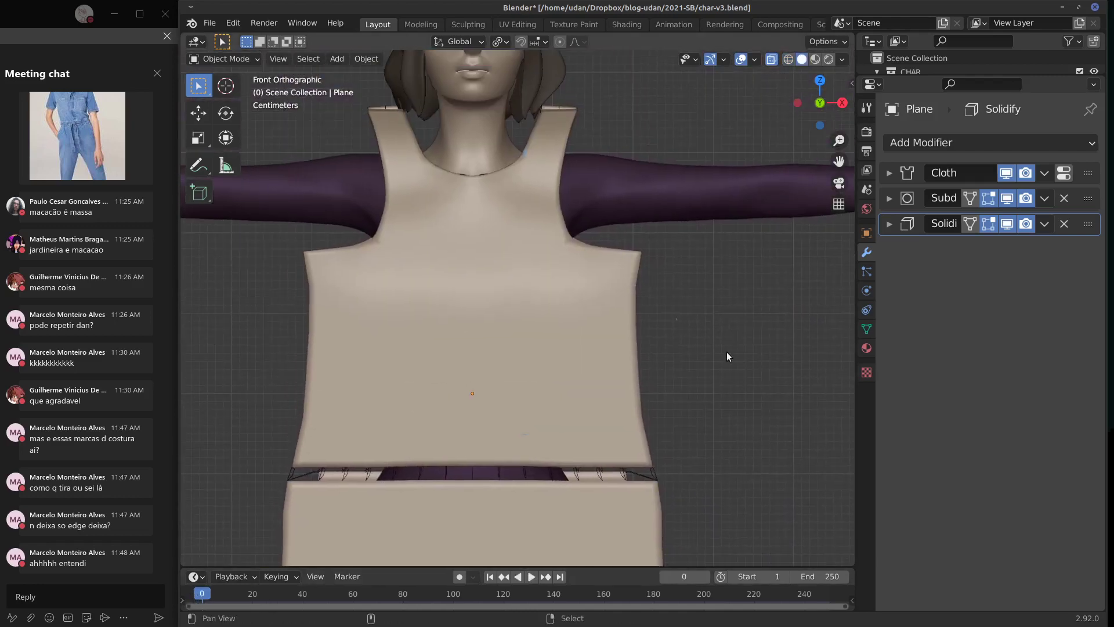
scroll(709, 334, down, 3)
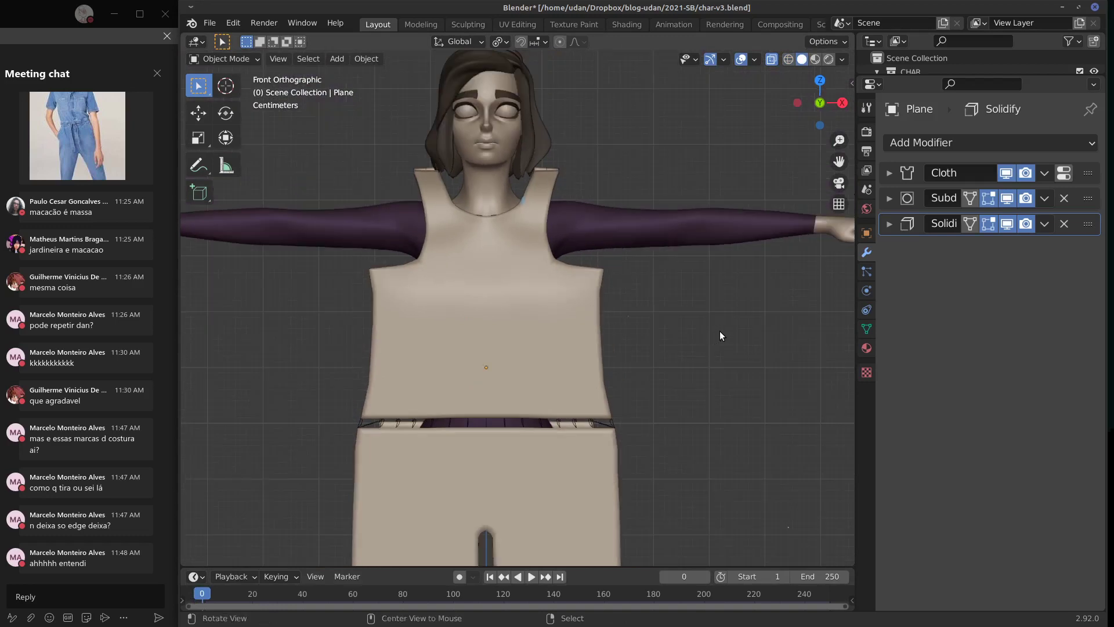
middle_drag(720, 336, 618, 349)
key(space)
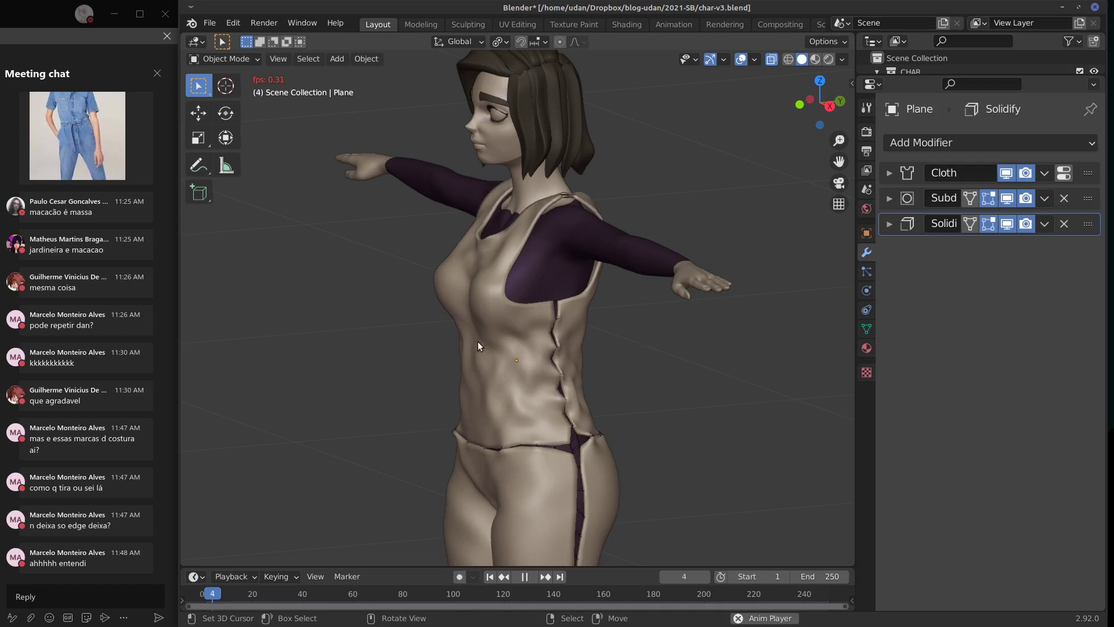
middle_drag(543, 394, 567, 423)
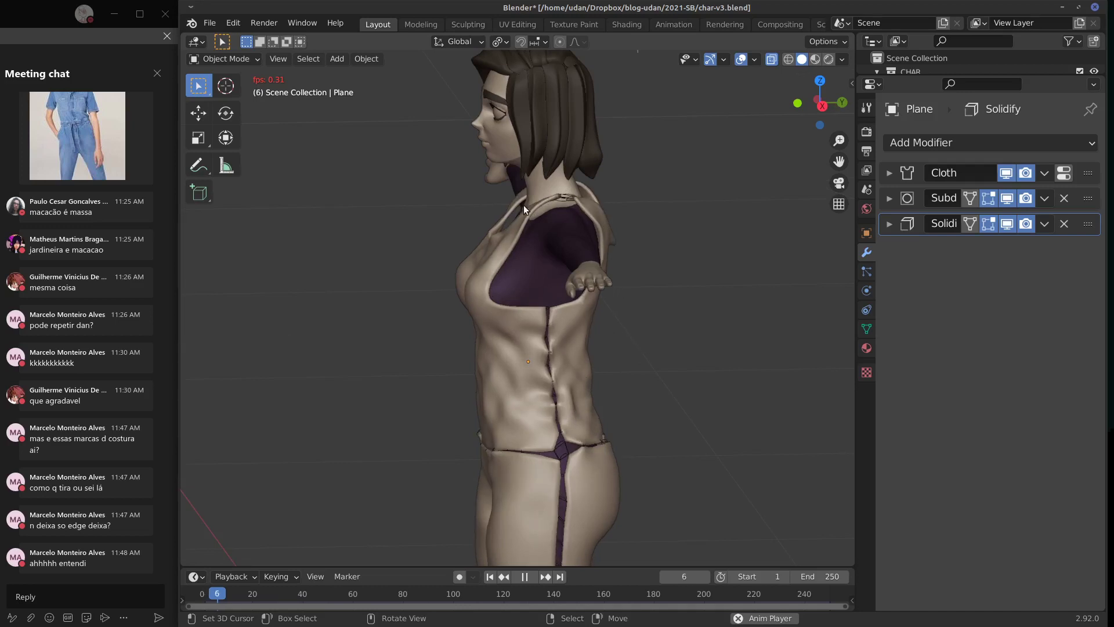
middle_drag(604, 273, 583, 229)
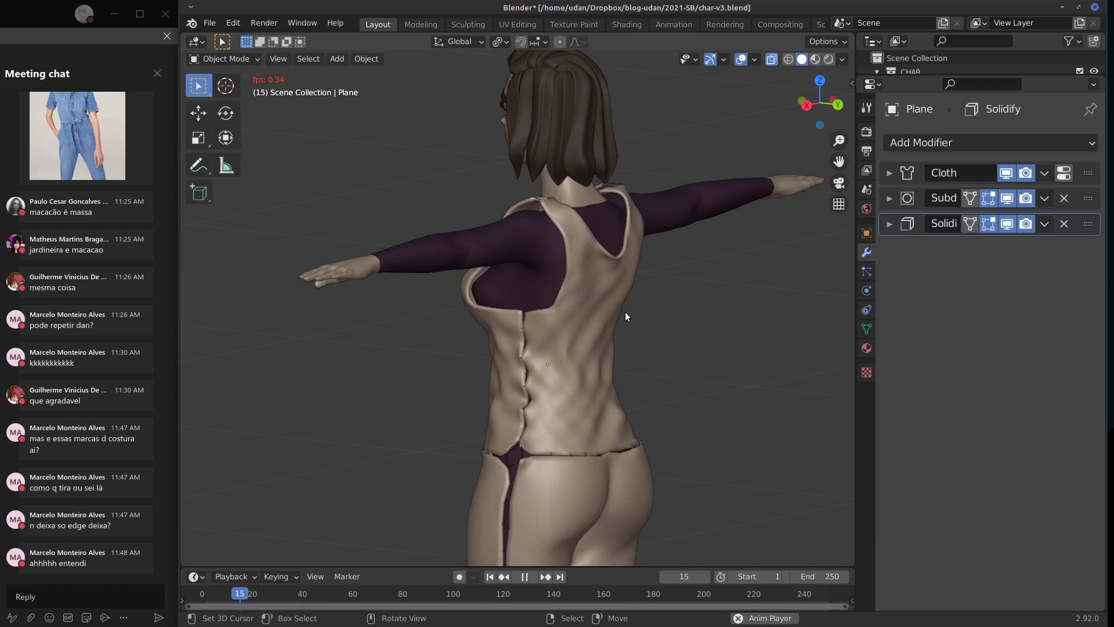
middle_drag(623, 309, 629, 272)
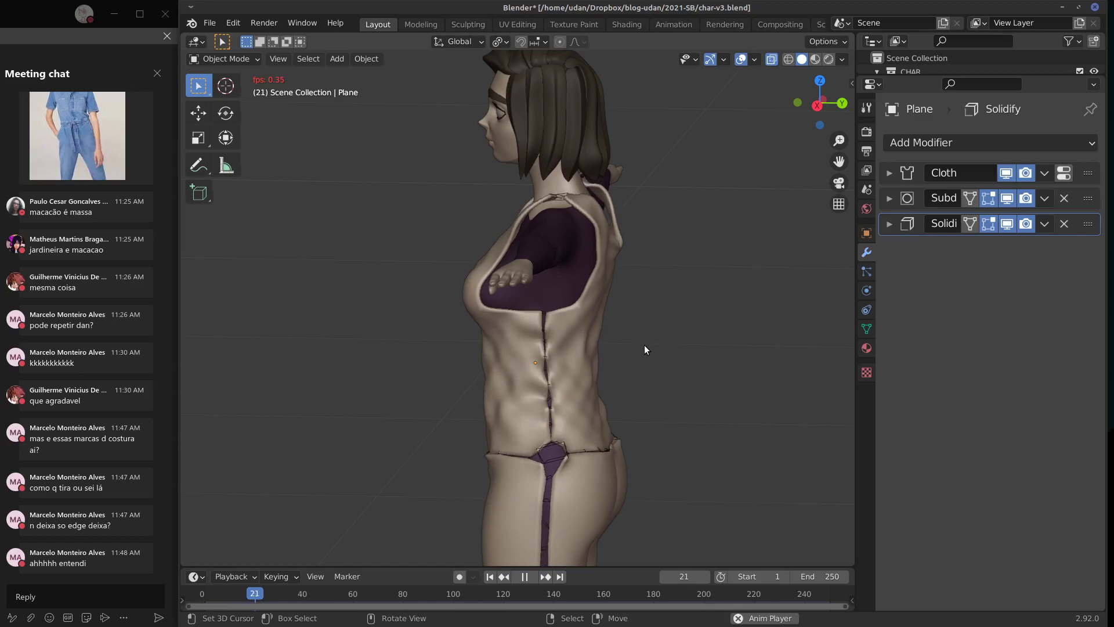
middle_drag(644, 346, 648, 343)
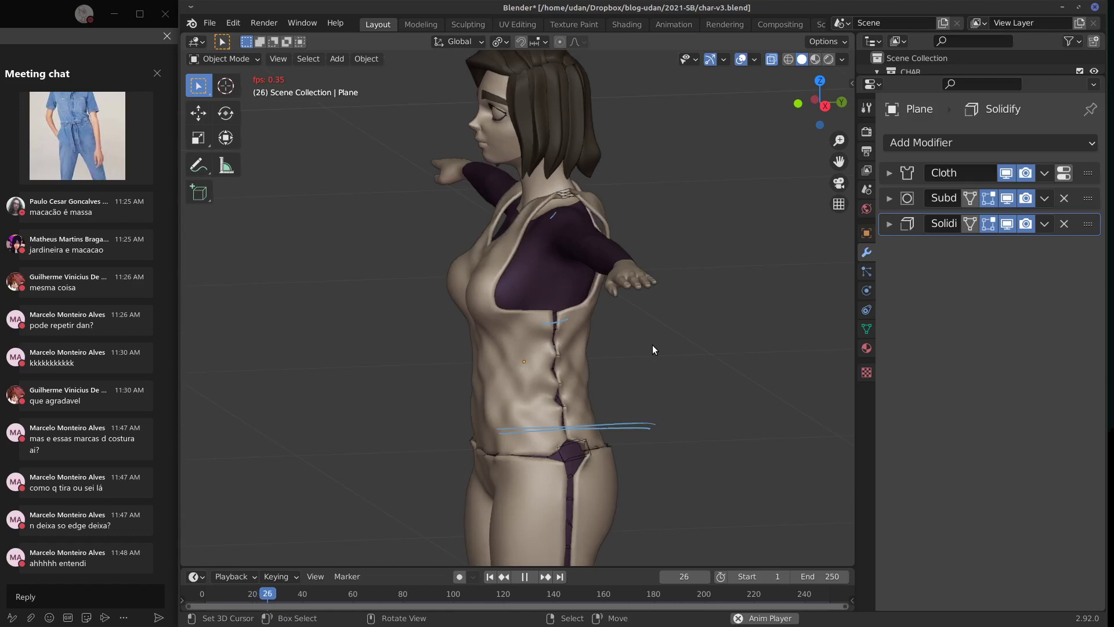
key(Escape)
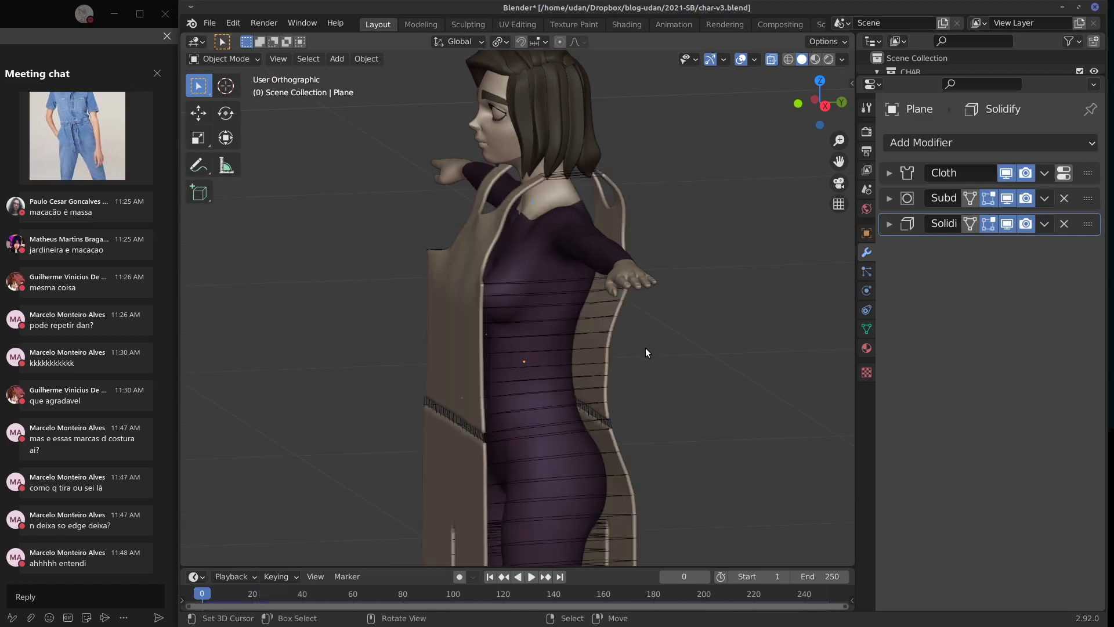
Step: Scrub the simulated overall to frame 23
drag(232, 594, 253, 589)
middle_drag(638, 388, 697, 384)
drag(253, 593, 263, 596)
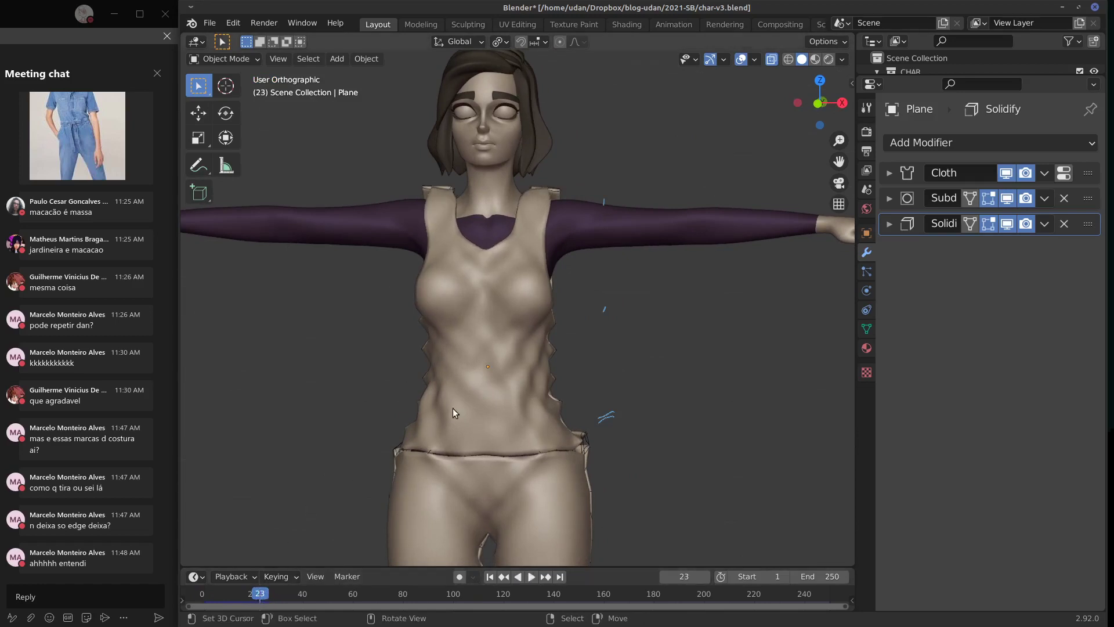
middle_drag(453, 409, 599, 359)
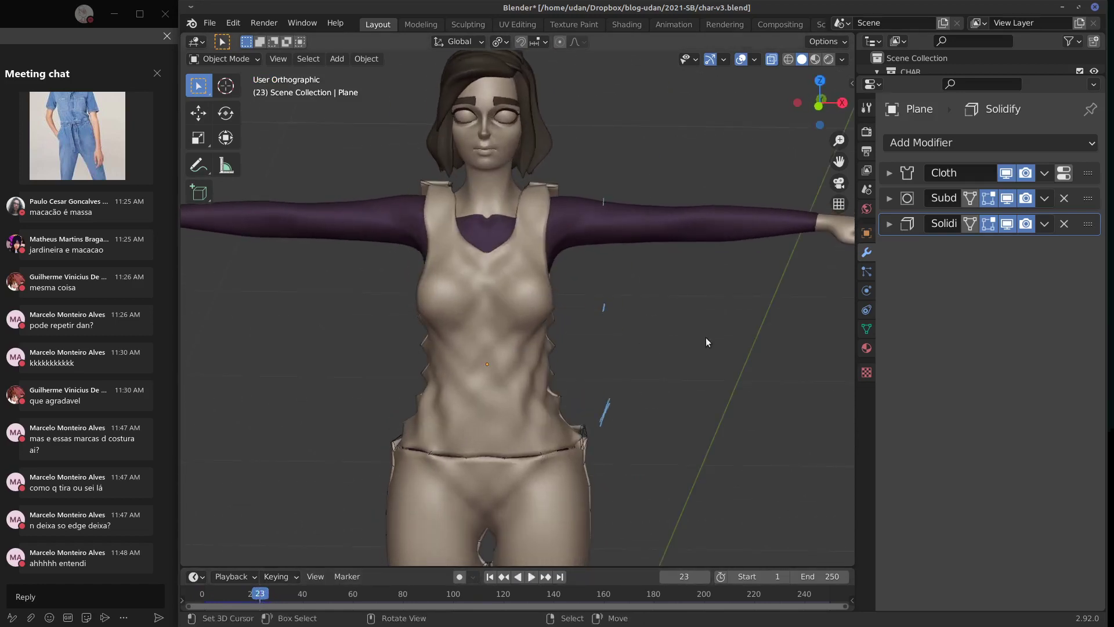
Step: Compare the overall at a Subdivision viewport level of 0, and restore the level to 2
click(889, 198)
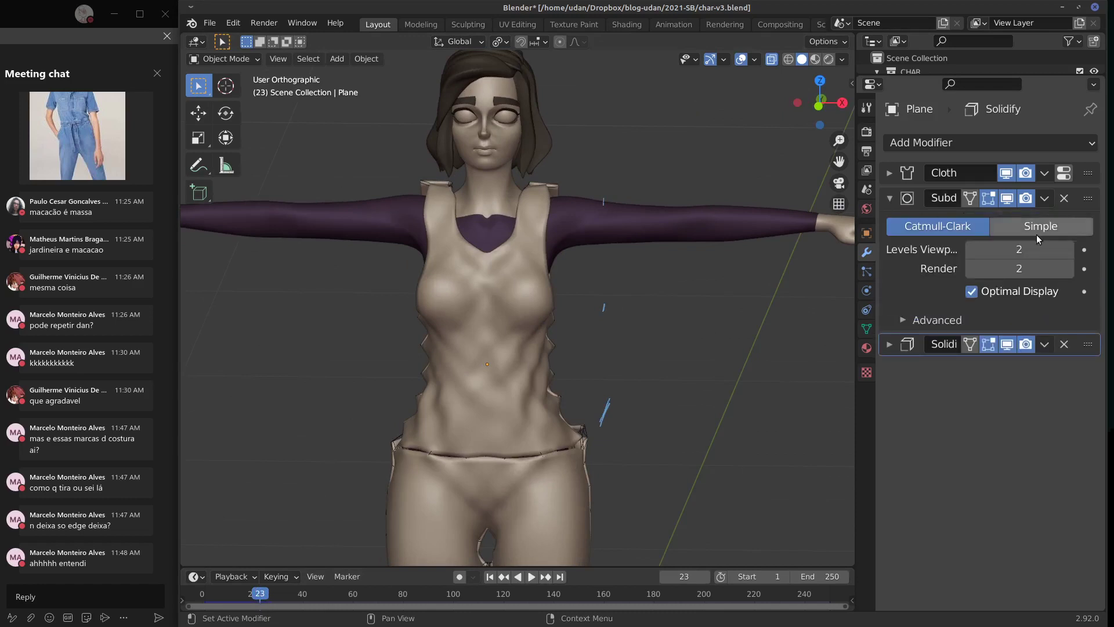
click(973, 250)
click(975, 249)
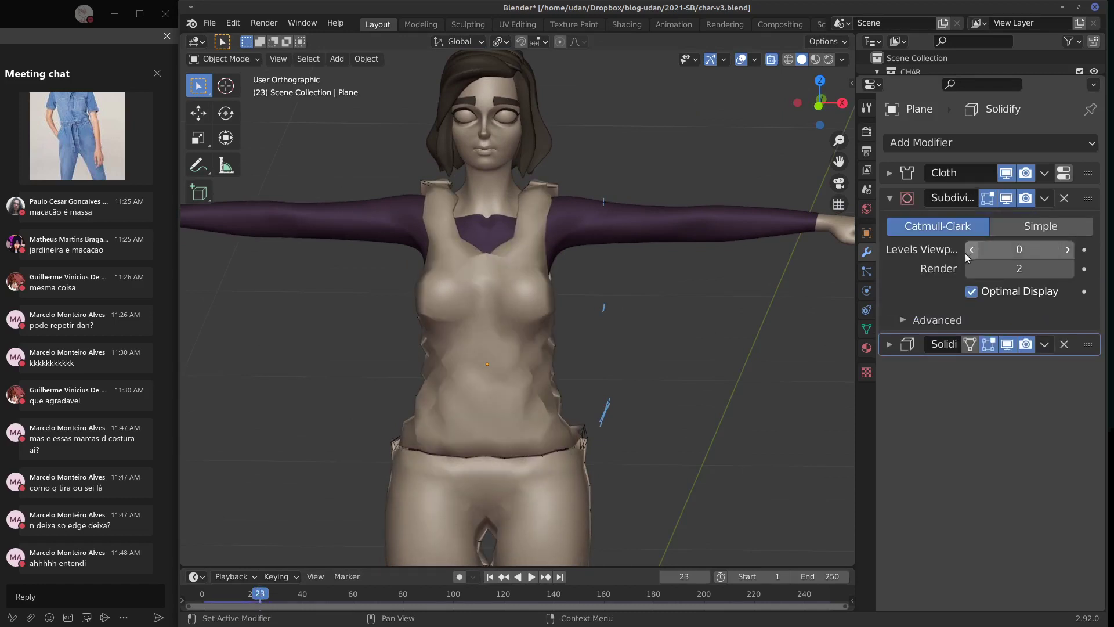
click(1068, 250)
click(1067, 250)
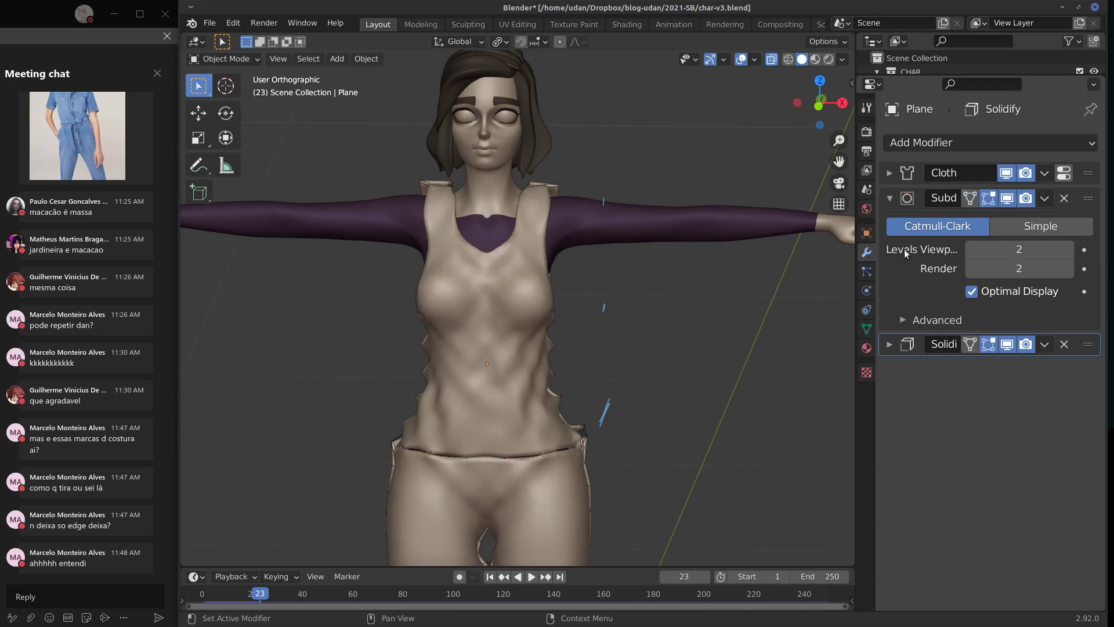
Step: Add a Smooth modifier directly after Cloth in the stack, with a factor of 0.391 and a repeat of 2
middle_drag(453, 348, 551, 342)
click(939, 144)
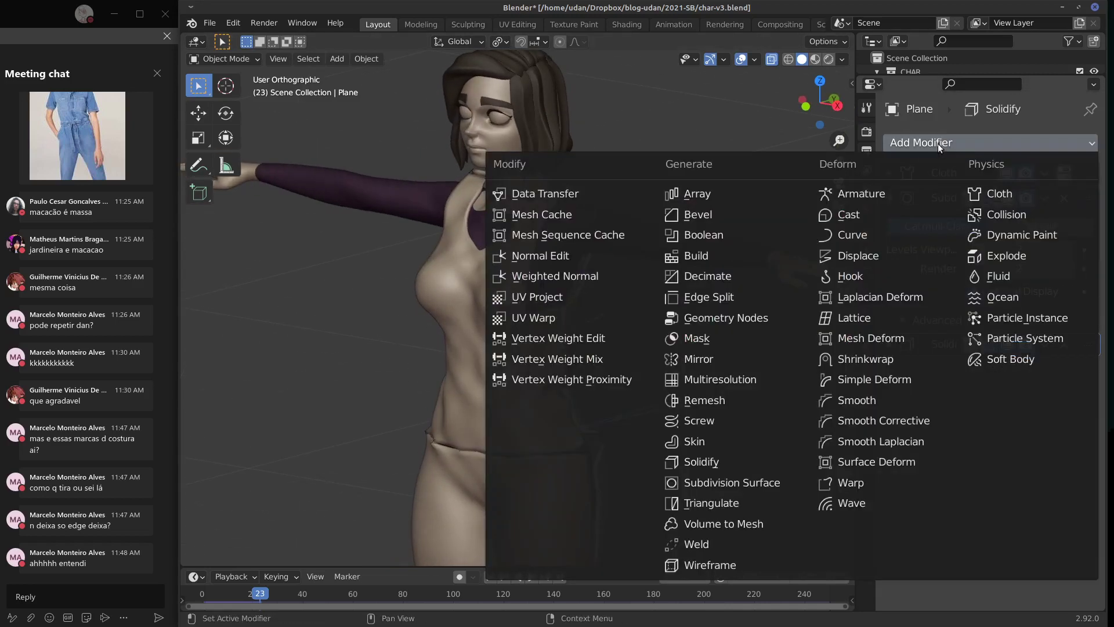
click(851, 402)
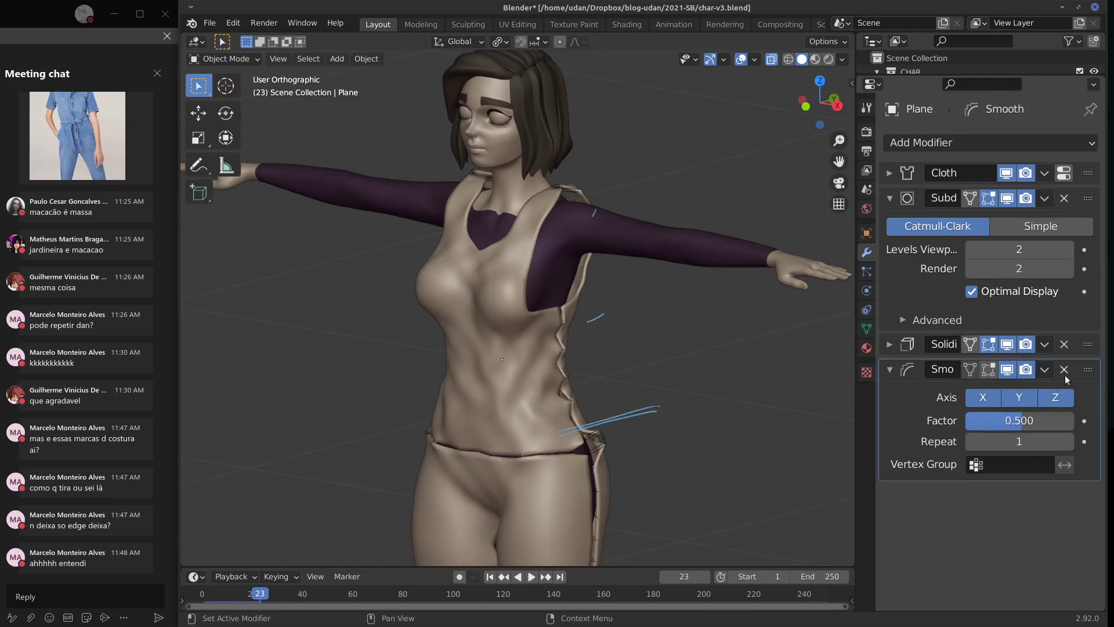
drag(1089, 371, 1087, 209)
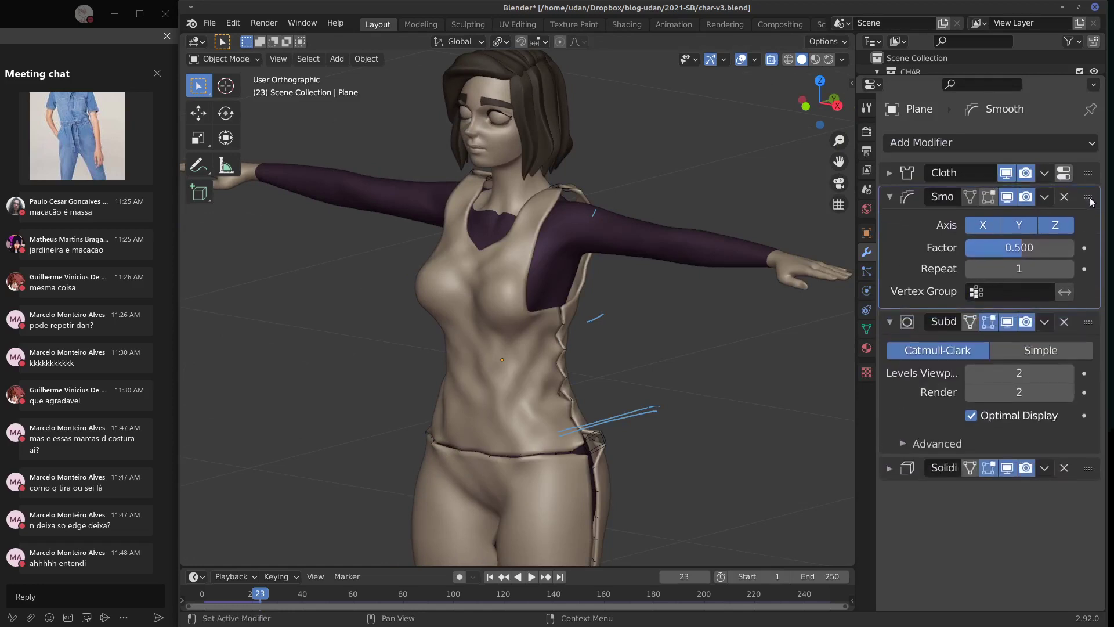
drag(1013, 249, 980, 253)
click(1068, 270)
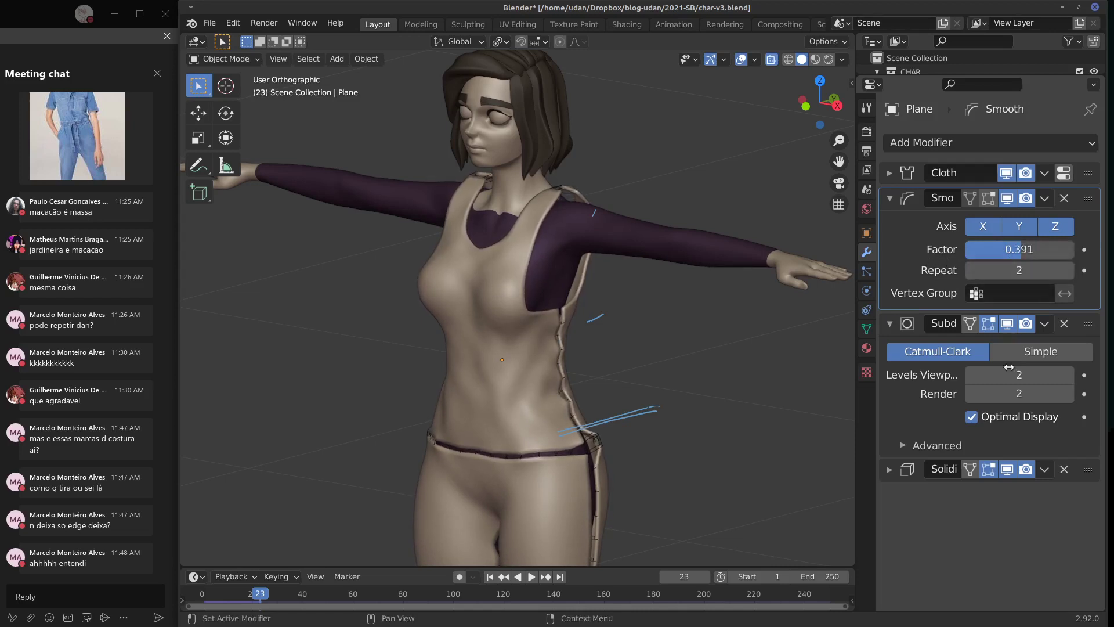
Step: Try a Subdivision viewport level of 3 on the overall, and return it to 2
click(1069, 377)
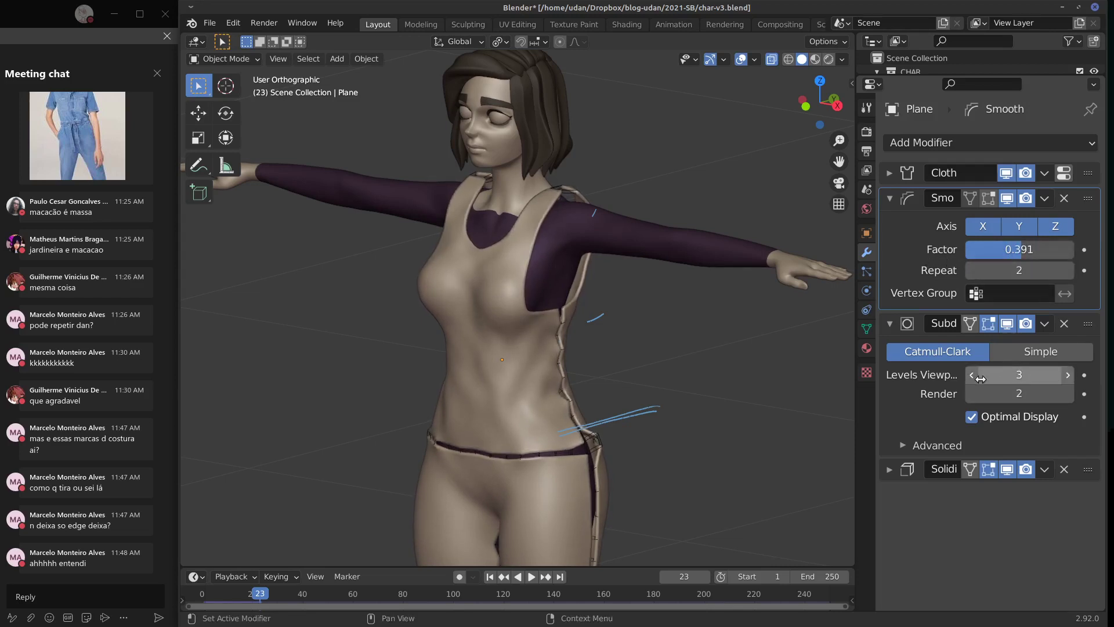
click(972, 377)
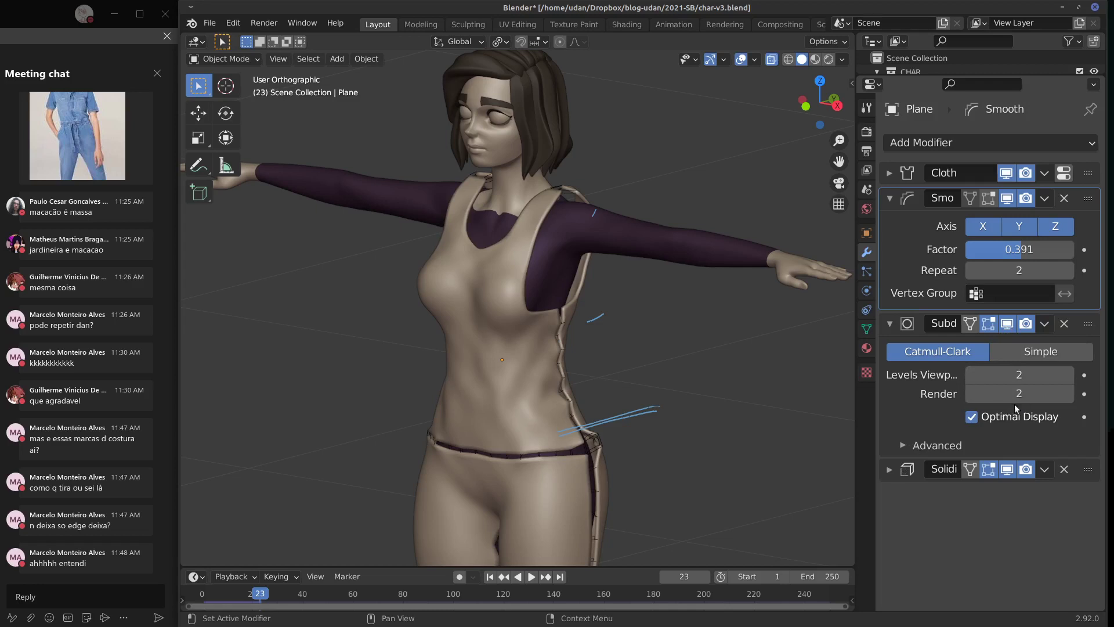
middle_drag(681, 391, 747, 343)
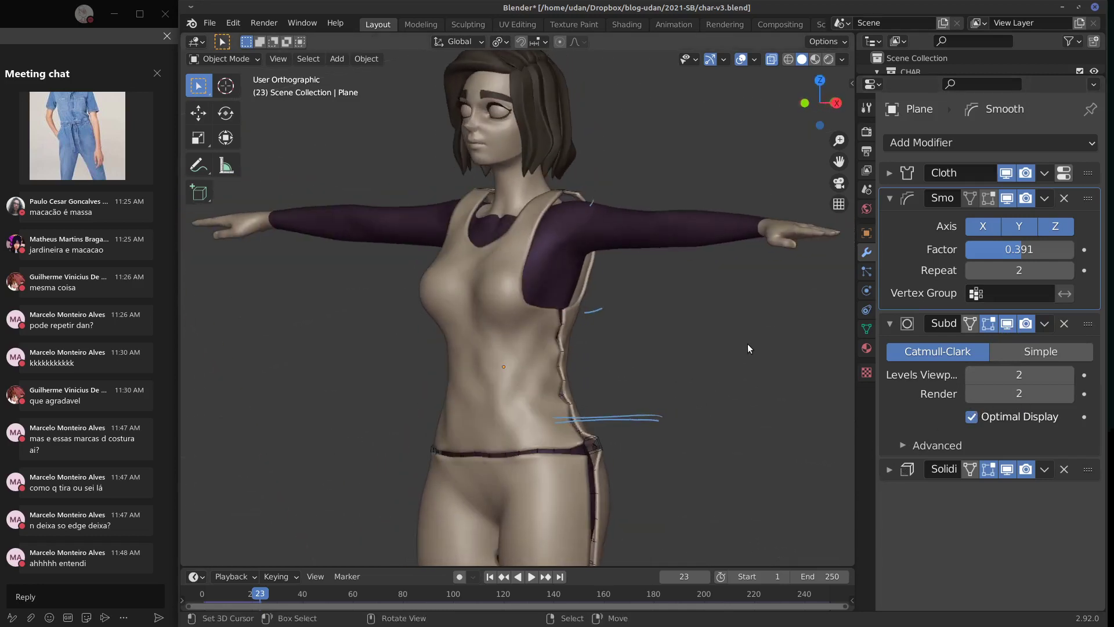
Step: Check the smoothed overall from behind and set the Smooth modifier's factor to 0.529
click(888, 173)
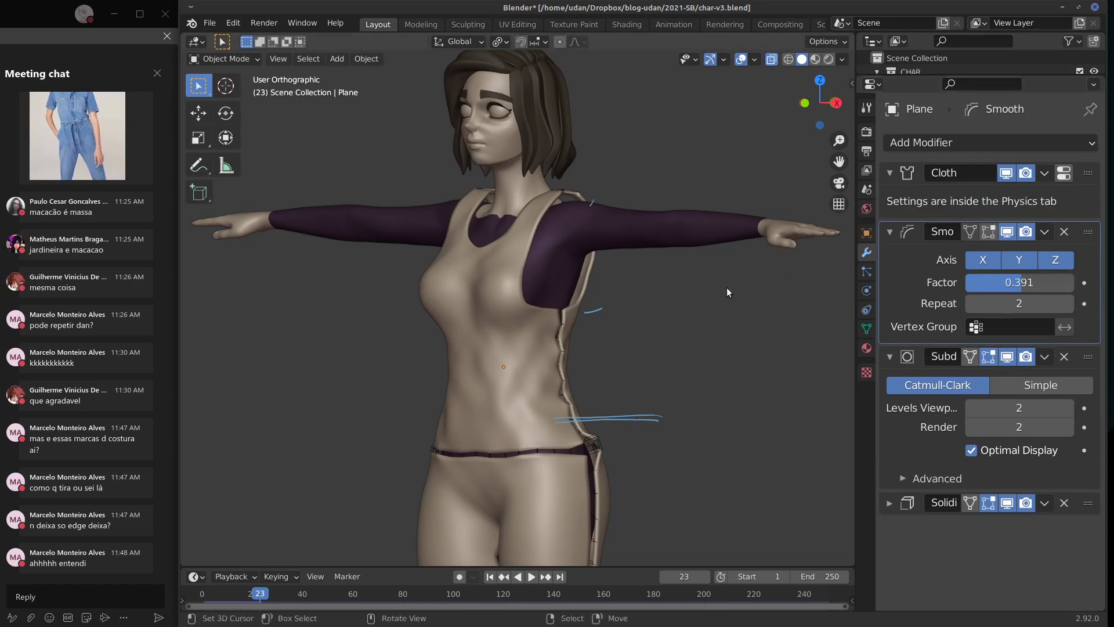
middle_drag(727, 288, 587, 336)
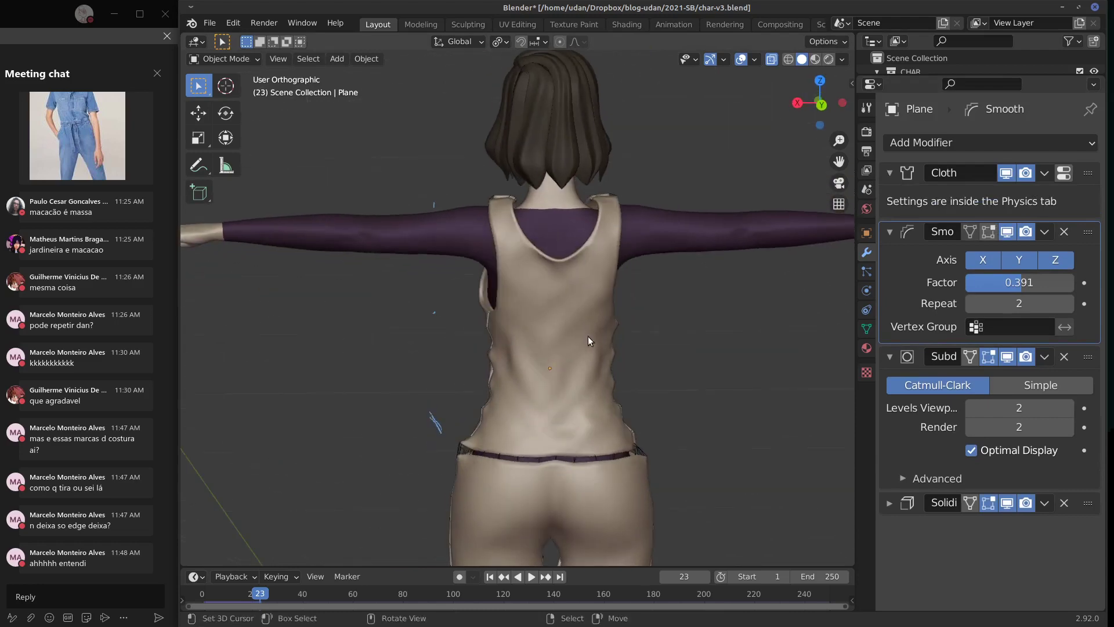
shift+middle_drag(653, 378, 674, 304)
middle_drag(674, 358, 709, 367)
mouse_move(1020, 282)
mouse_down()
mouse_move(978, 283)
mouse_move(1030, 287)
mouse_up()
middle_drag(746, 340, 531, 363)
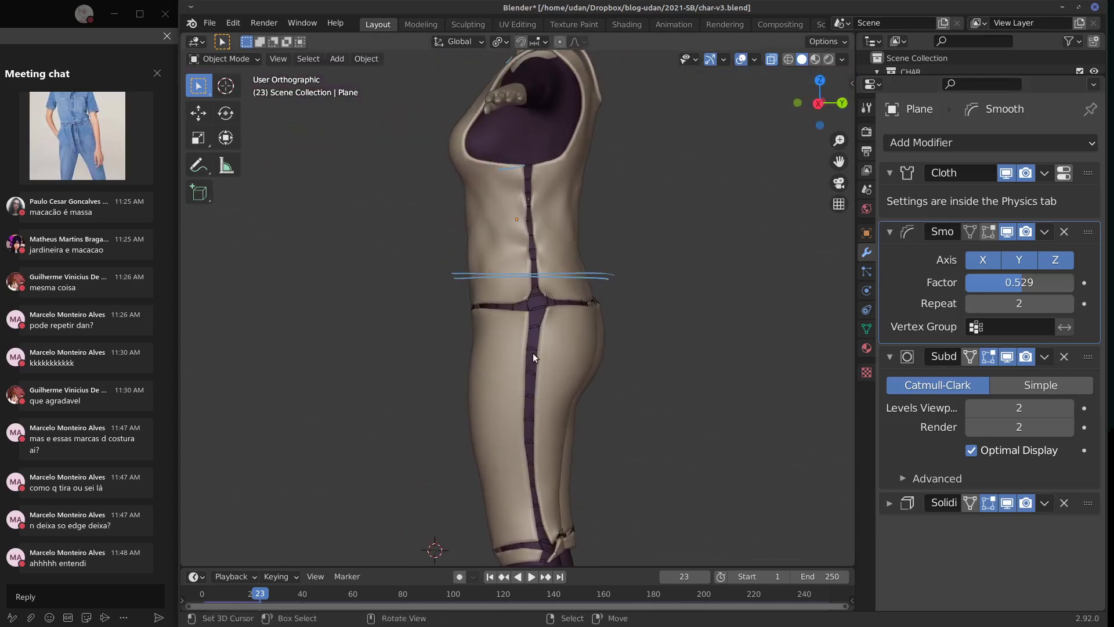
Step: Select the overall and apply its Cloth and Smooth modifiers, keeping Subdivision and Solidify live
click(540, 220)
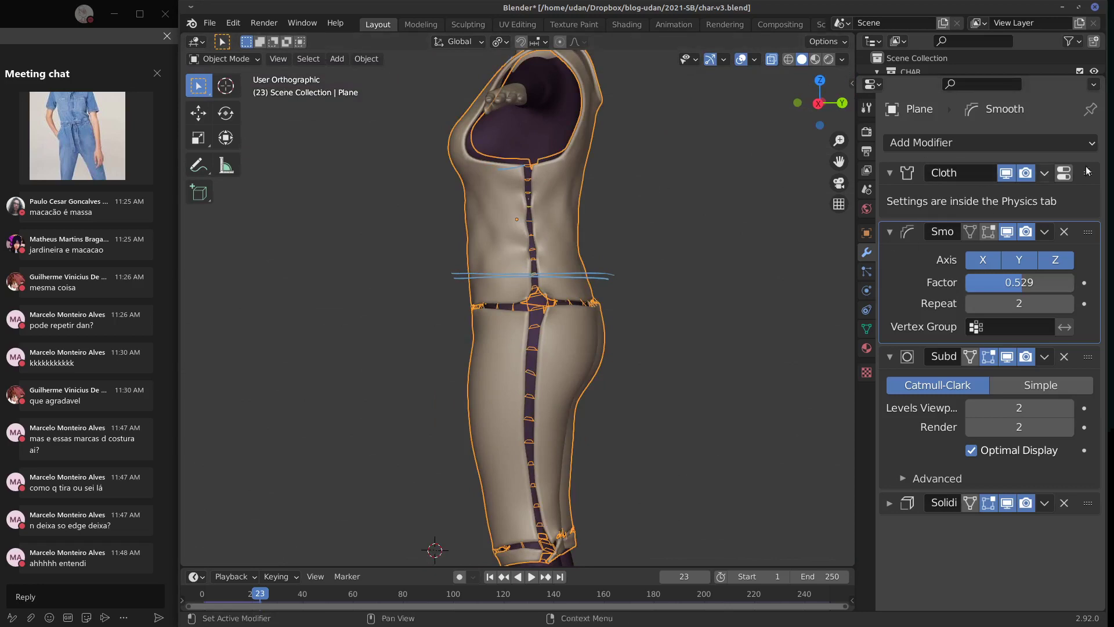
click(1046, 173)
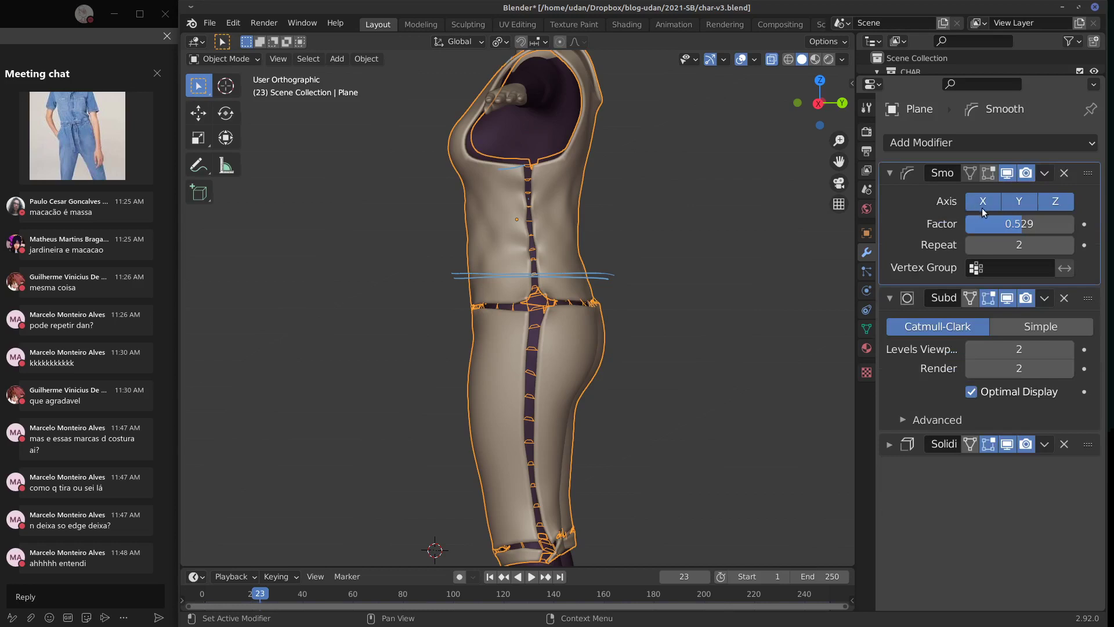
click(1038, 178)
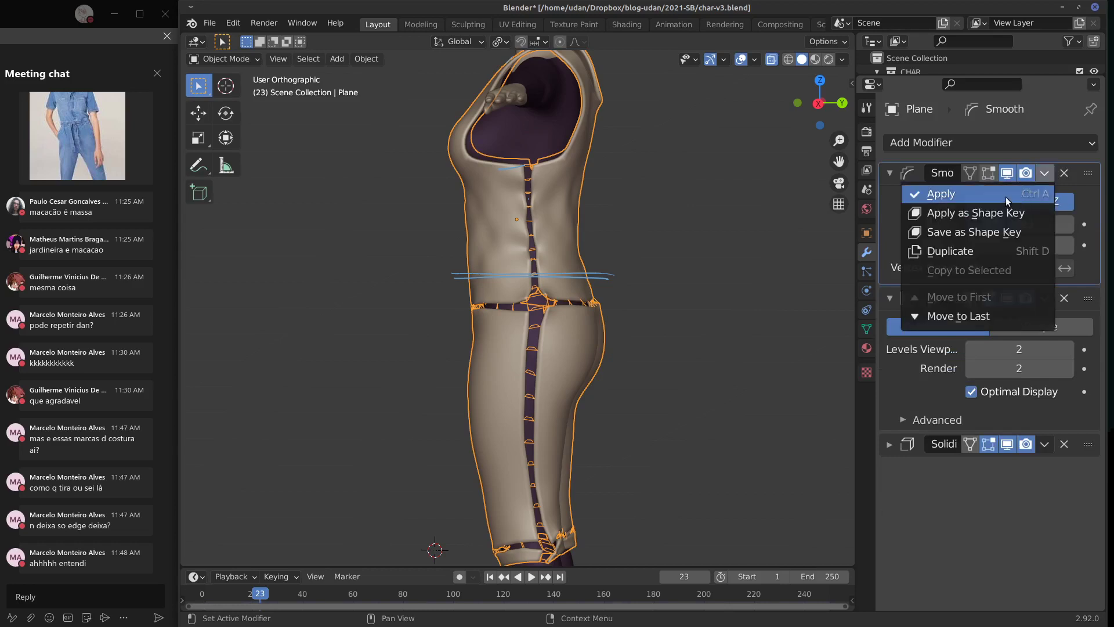
key(Tab)
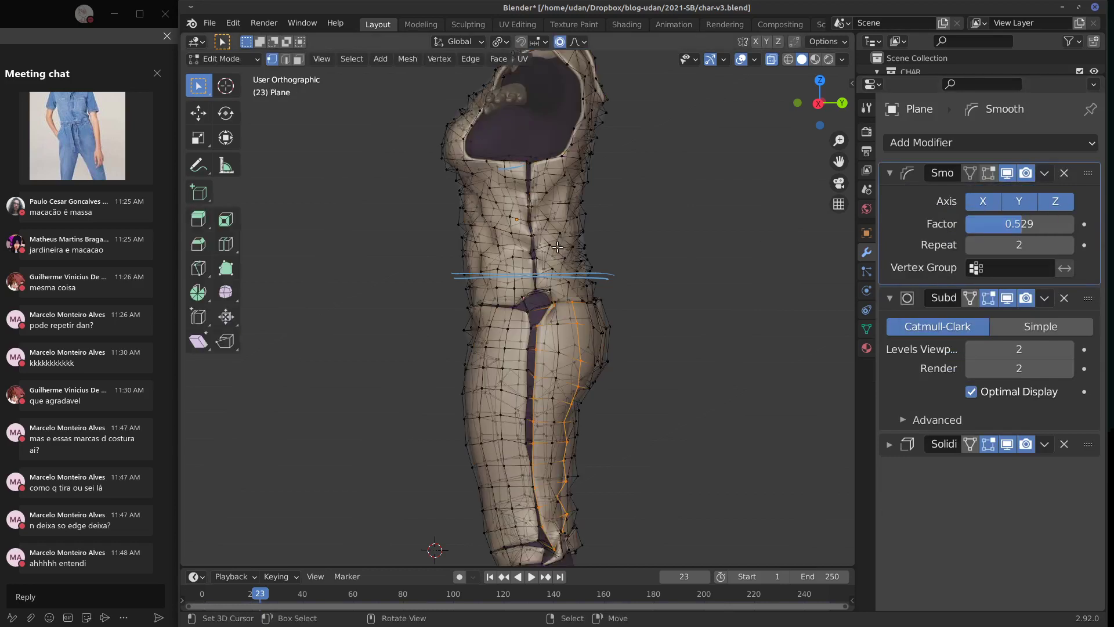
key(Tab)
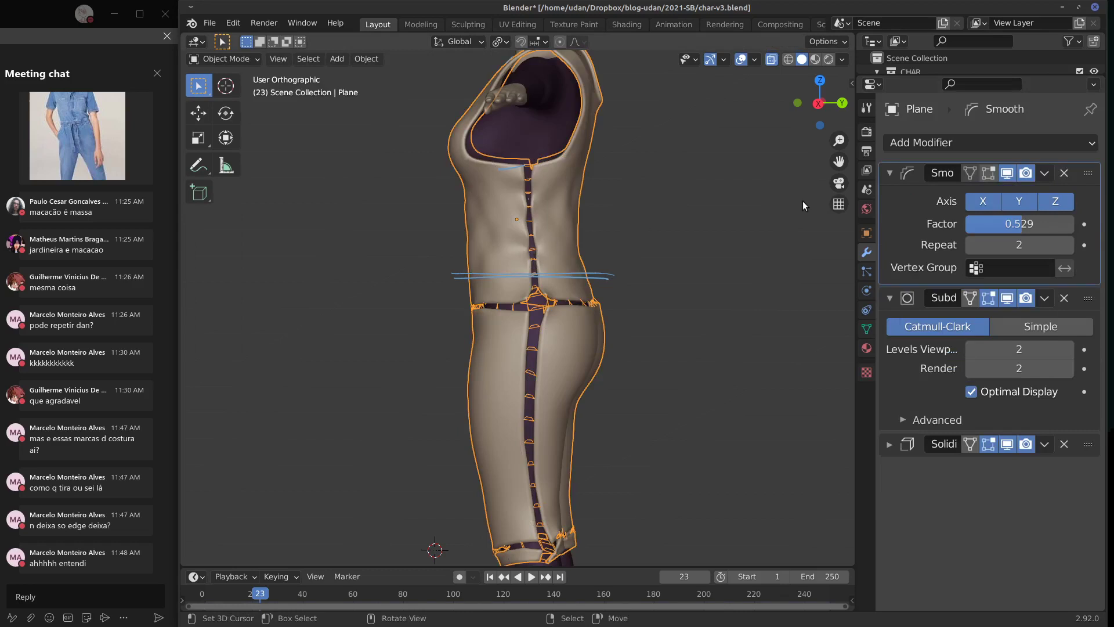
click(1044, 173)
click(1015, 195)
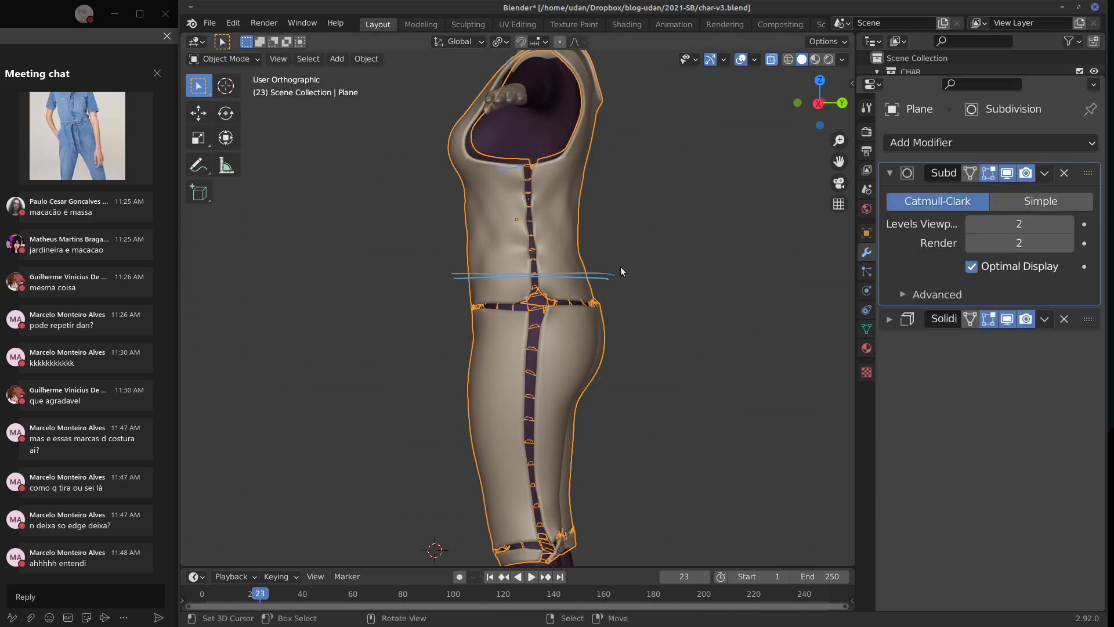
Step: Try to narrow the gap between the overall's side seam edges by scaling them along Y with proportional editing
key(Tab)
key(Tab)
key(Tab)
key(alt+a)
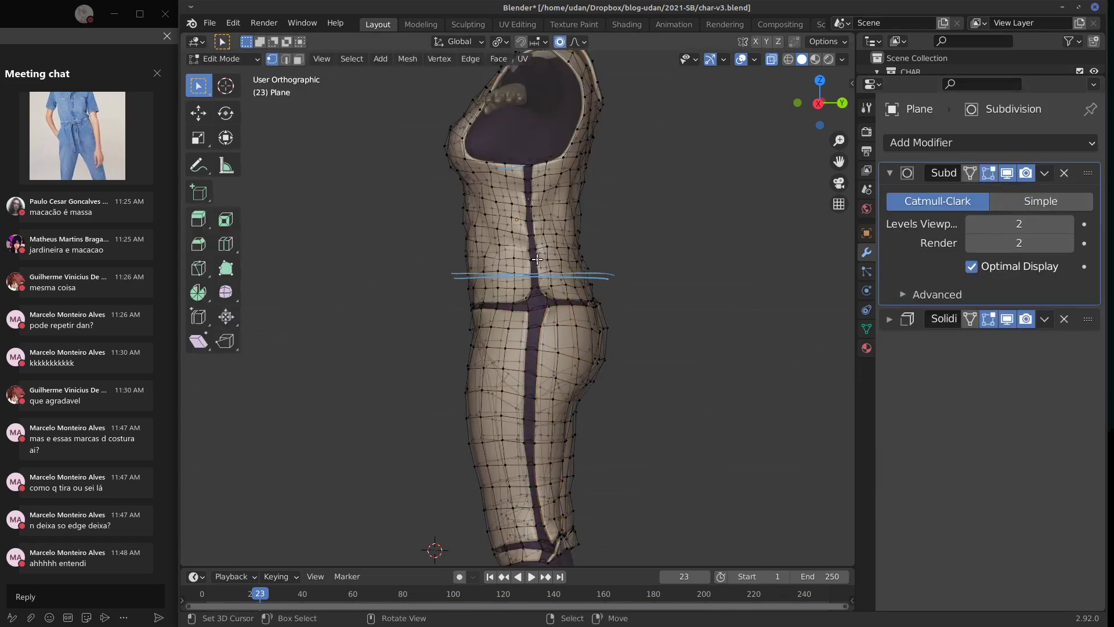
alt+click(526, 370)
alt+shift+click(538, 357)
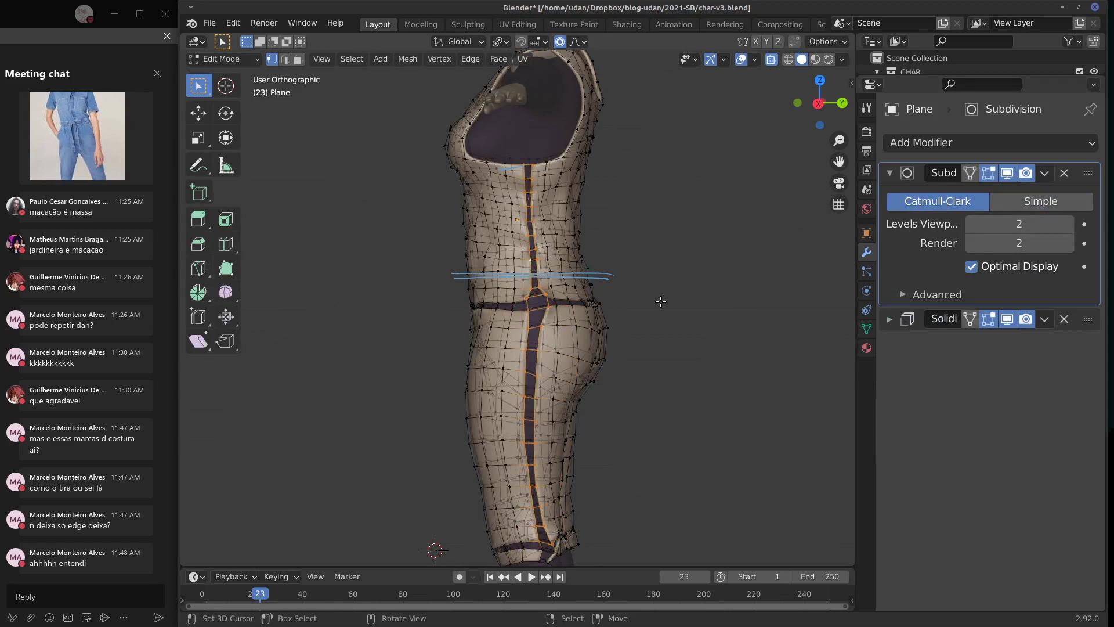
key(s)
key(y)
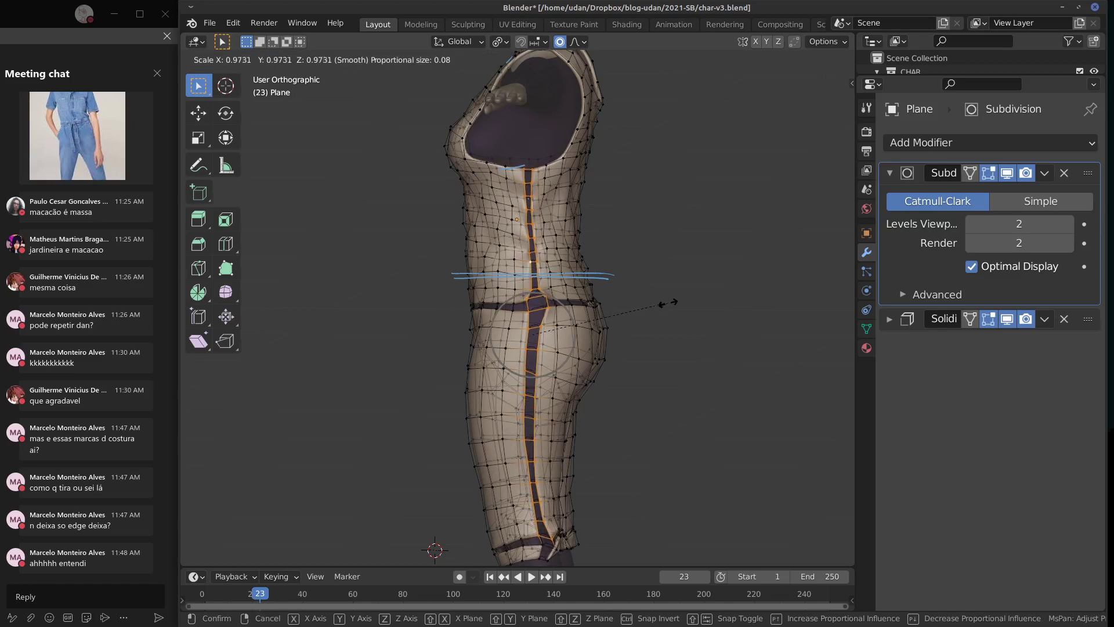
scroll(666, 306, down, 10)
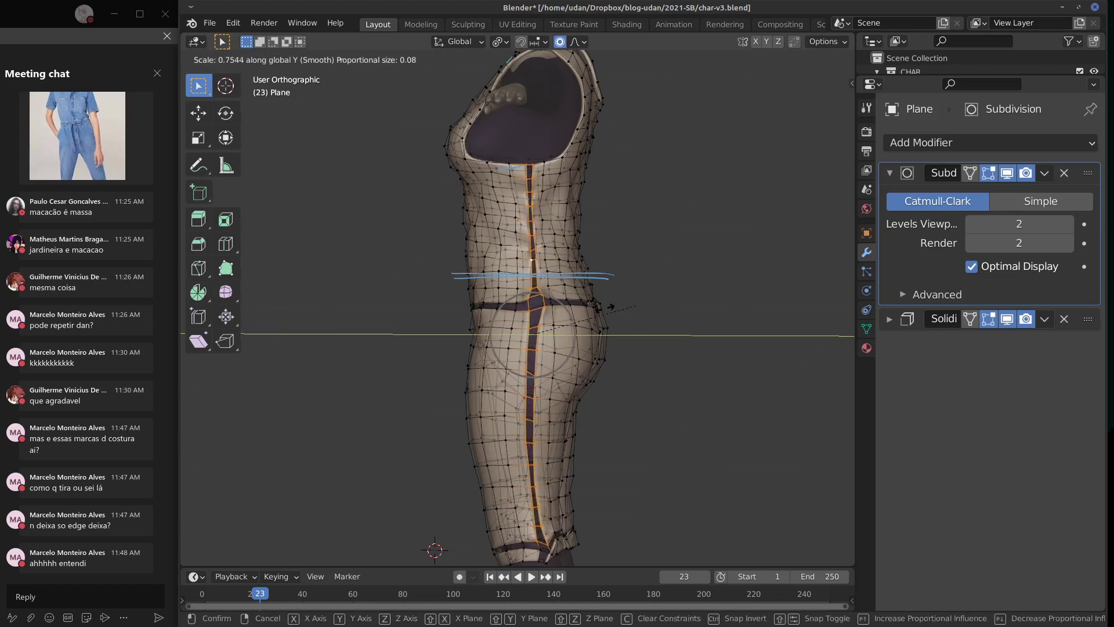
scroll(624, 311, down, 18)
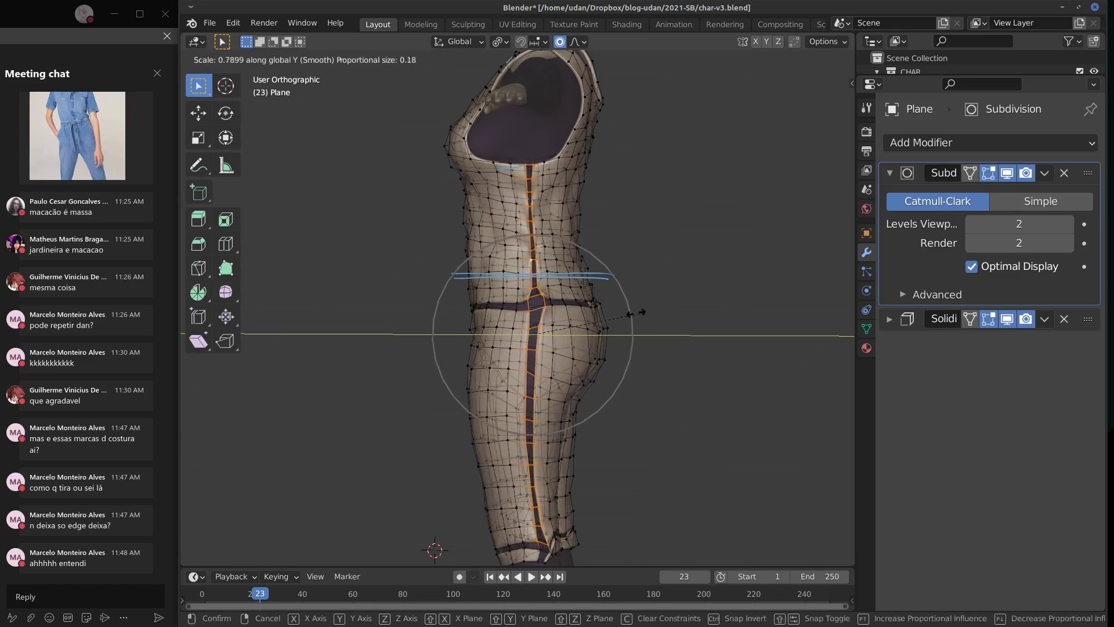
click(622, 309)
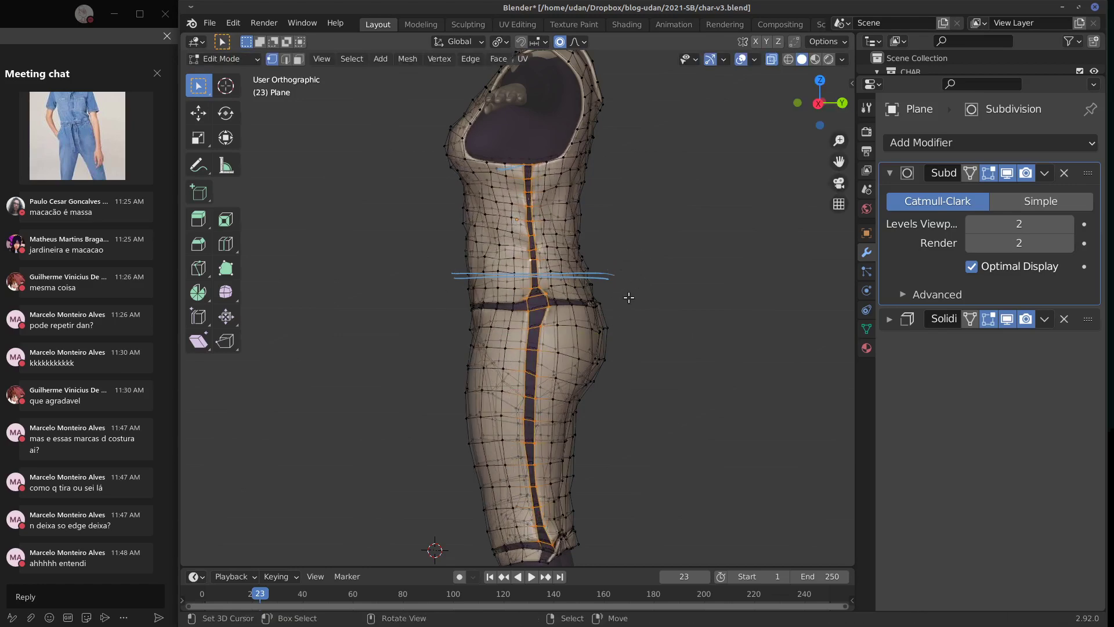
key(Tab)
Step: Replace the overall's Subdivision and Solidify modifiers with a new Cloth modifier
middle_drag(638, 293, 917, 238)
click(1065, 172)
click(1065, 172)
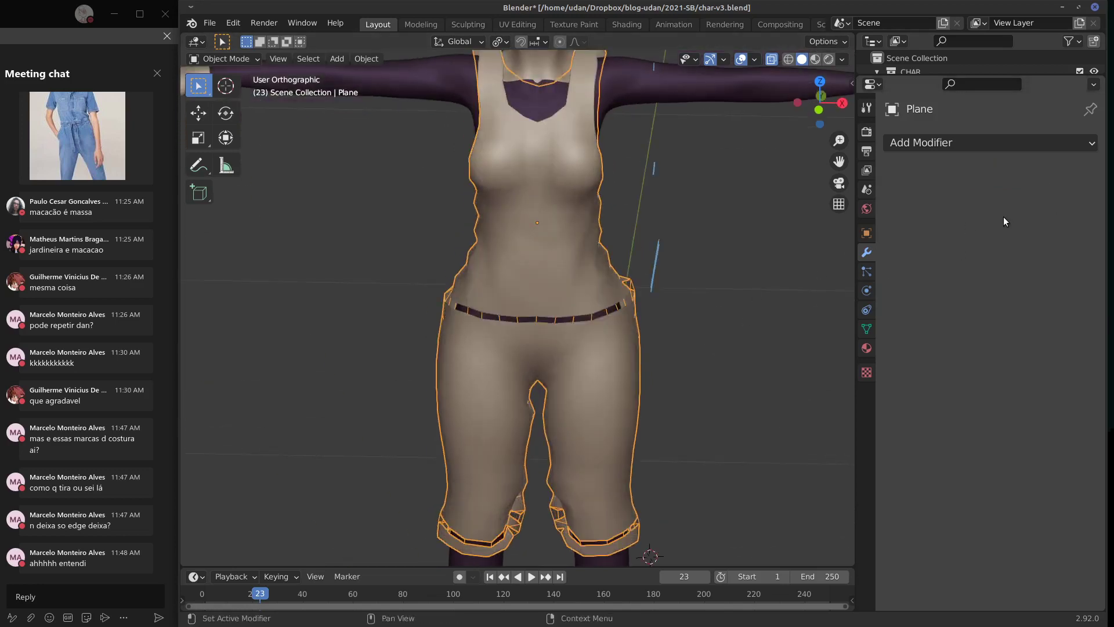
click(997, 143)
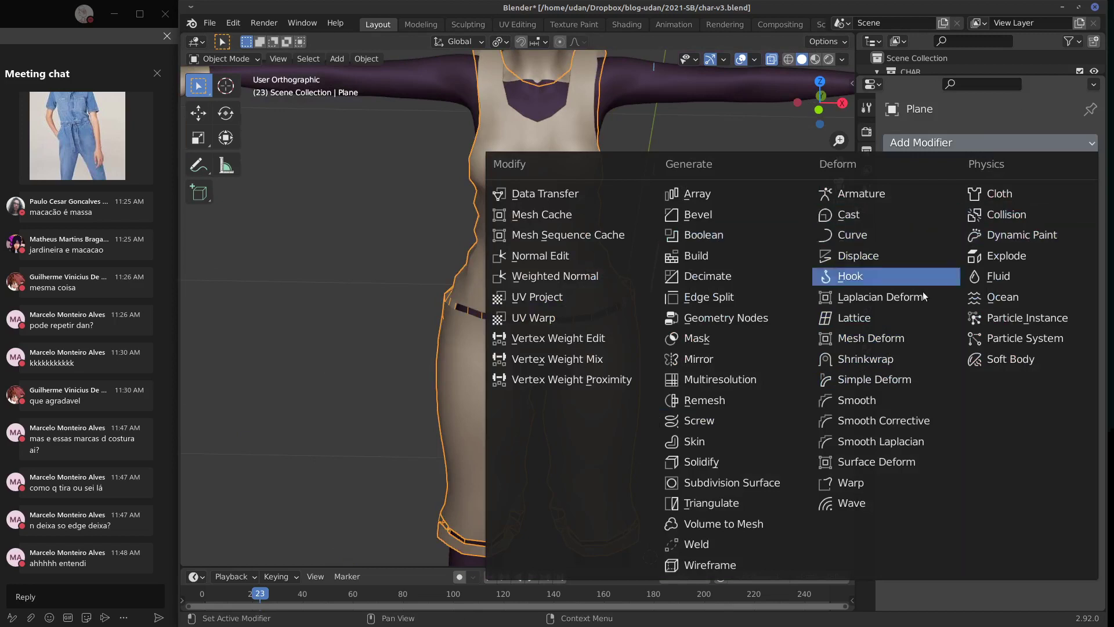
click(1004, 195)
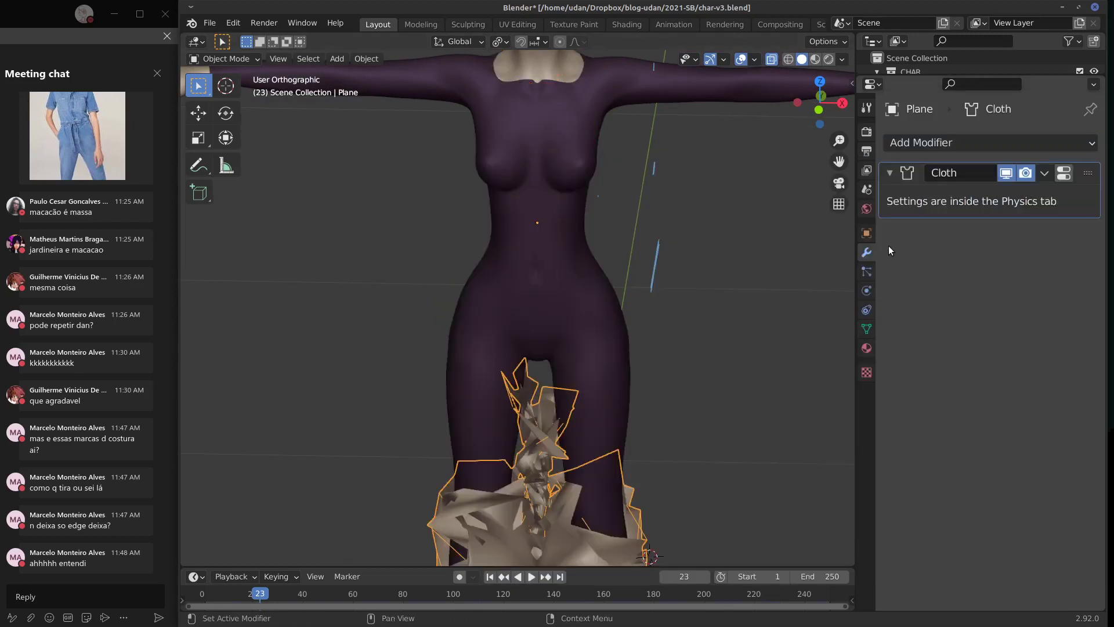
Step: Enable Sewing in the overall's cloth shape settings
click(867, 329)
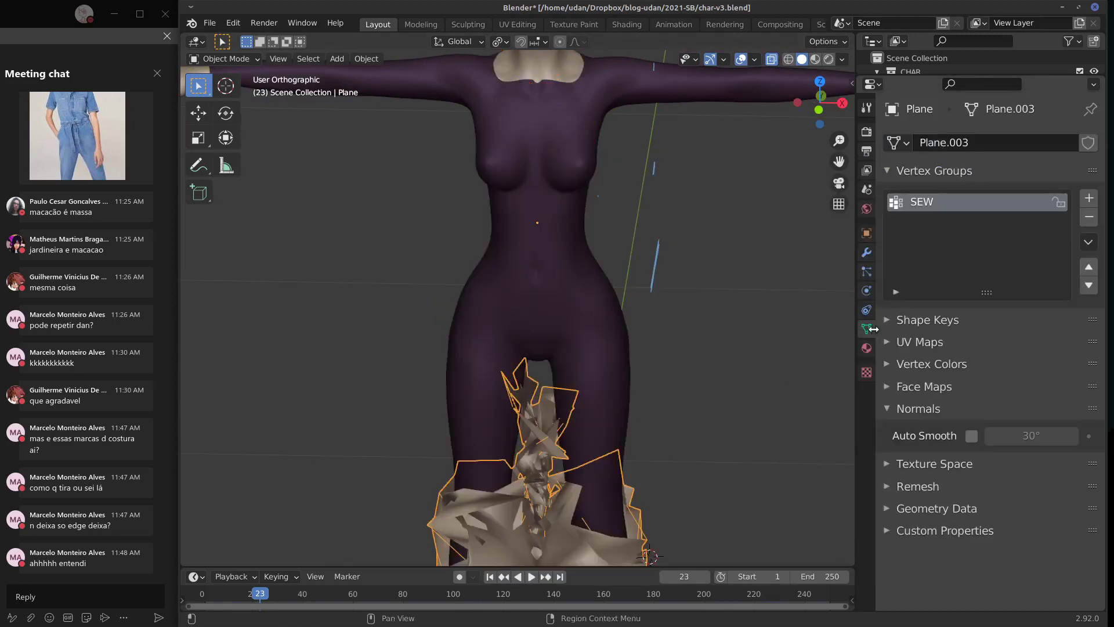
click(867, 252)
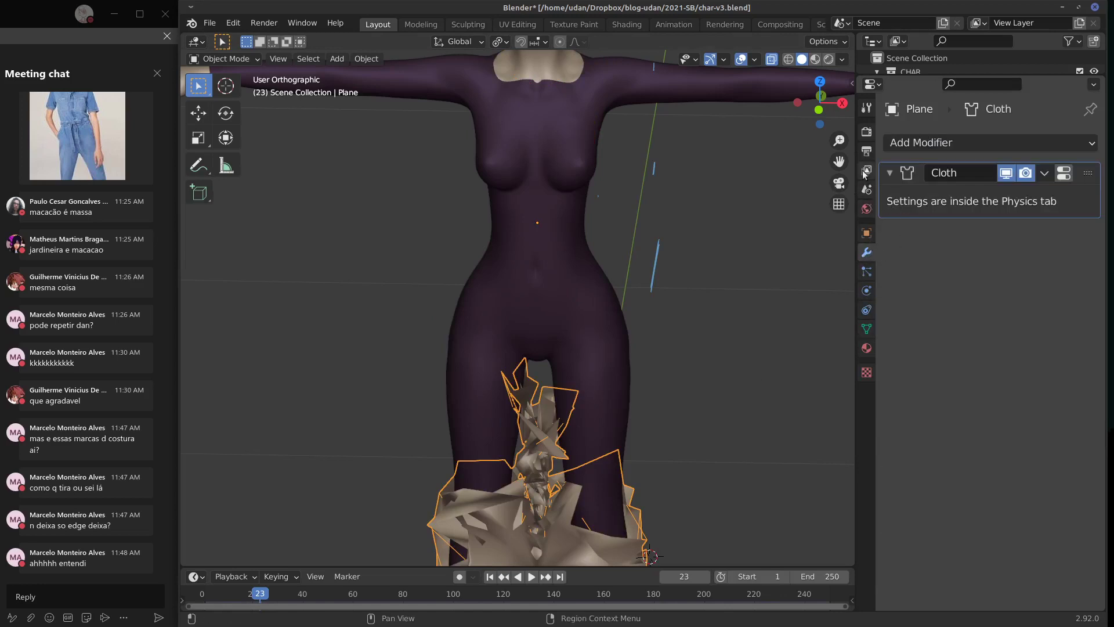
click(867, 271)
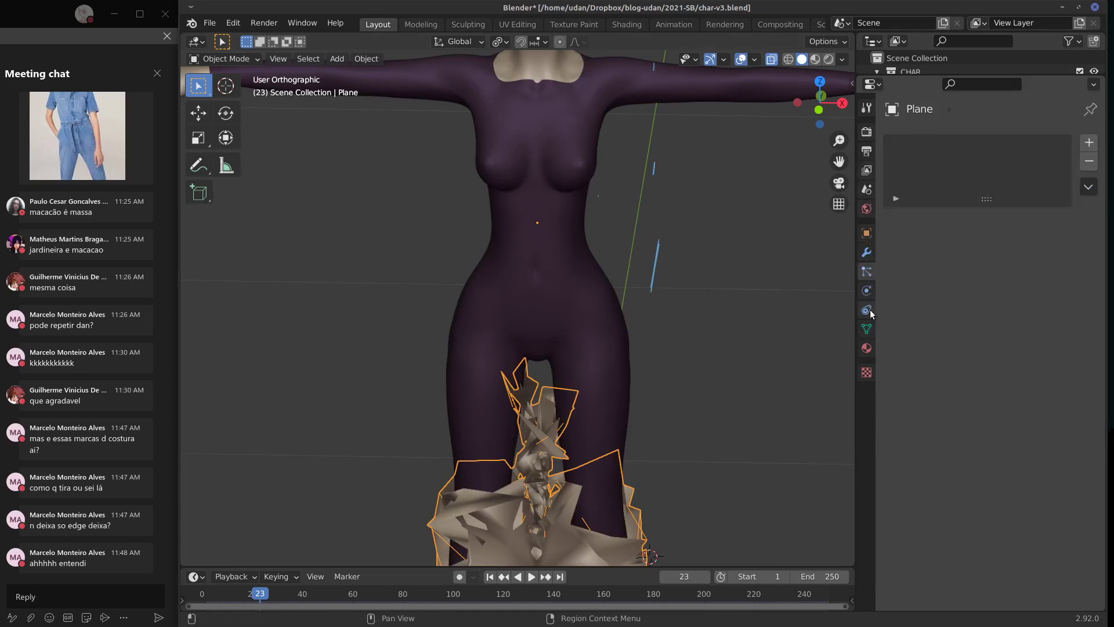
click(867, 290)
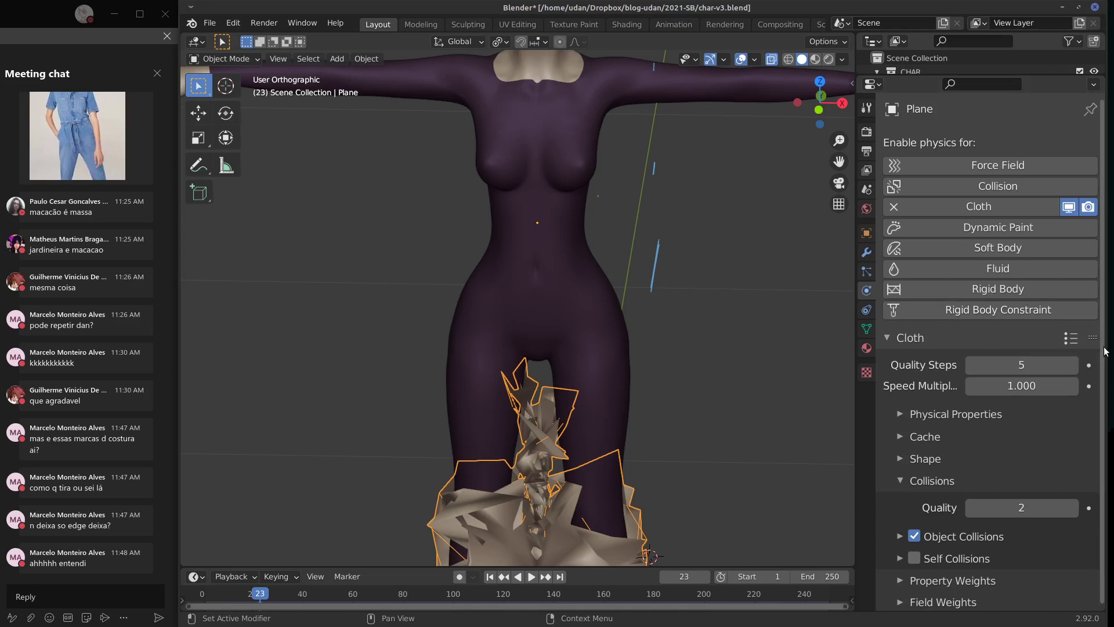
drag(1103, 344, 1103, 346)
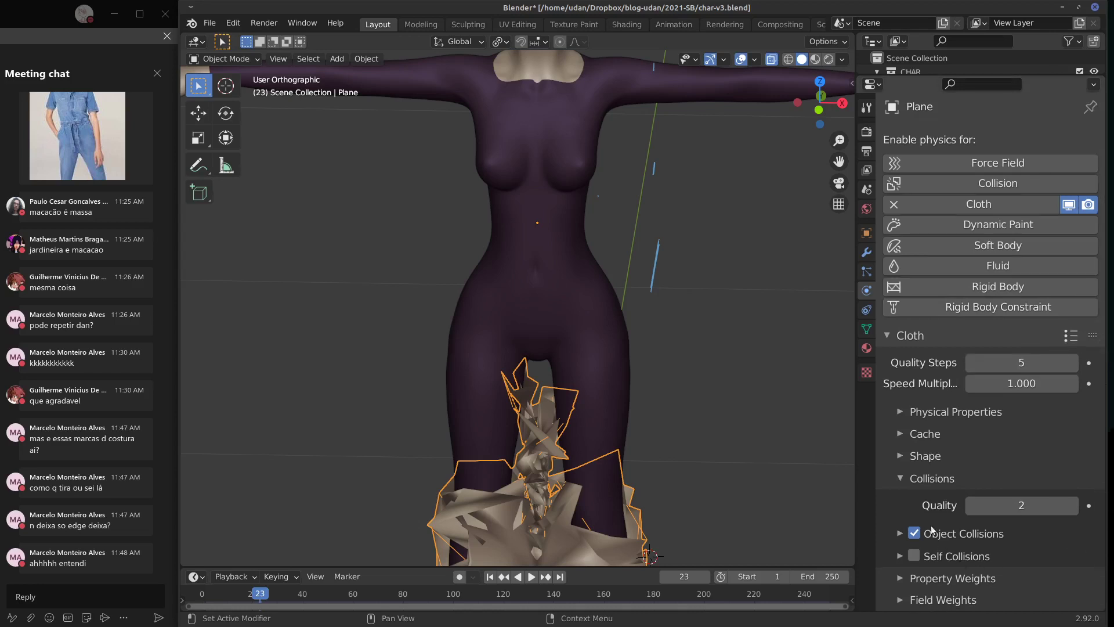
click(903, 456)
click(987, 529)
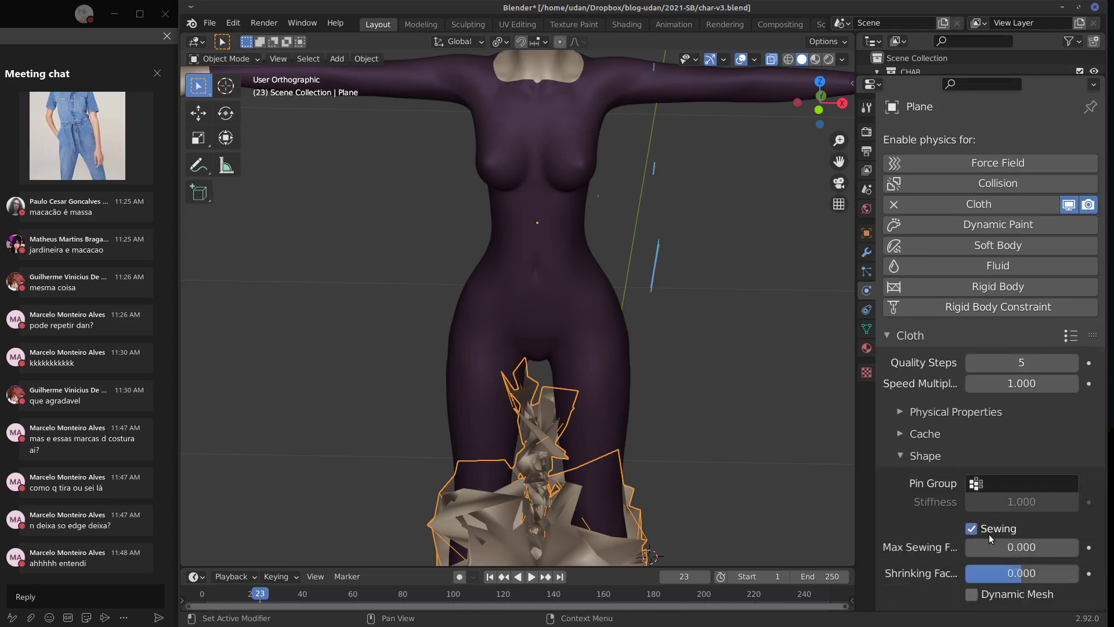
Step: Restart the cloth simulation from frame 0 and check how the front and side seams close
key(space)
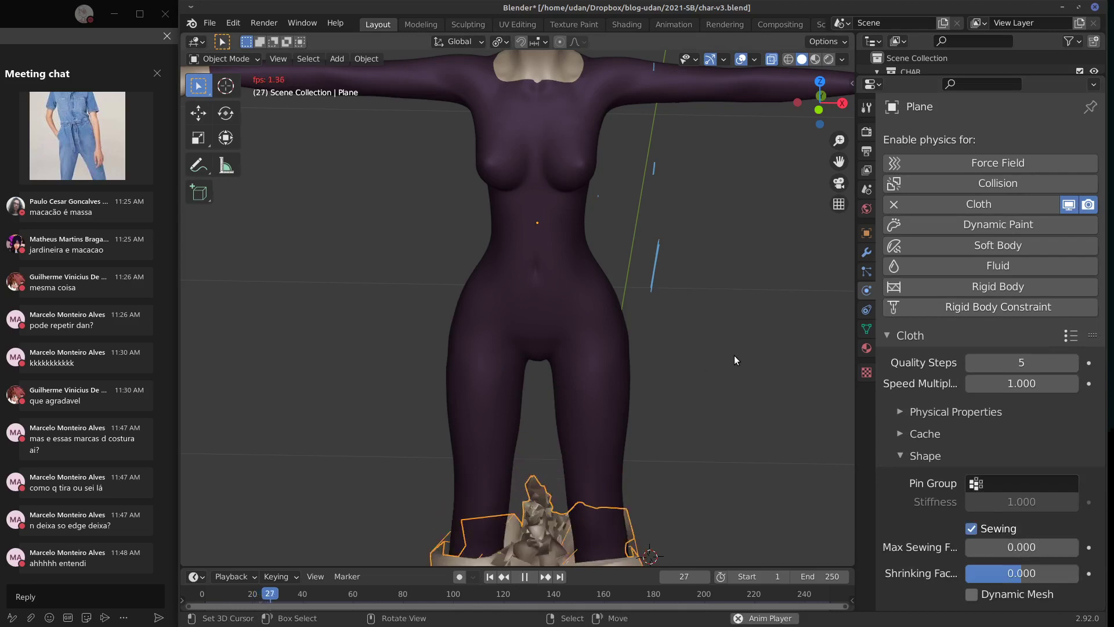
key(Escape)
click(202, 593)
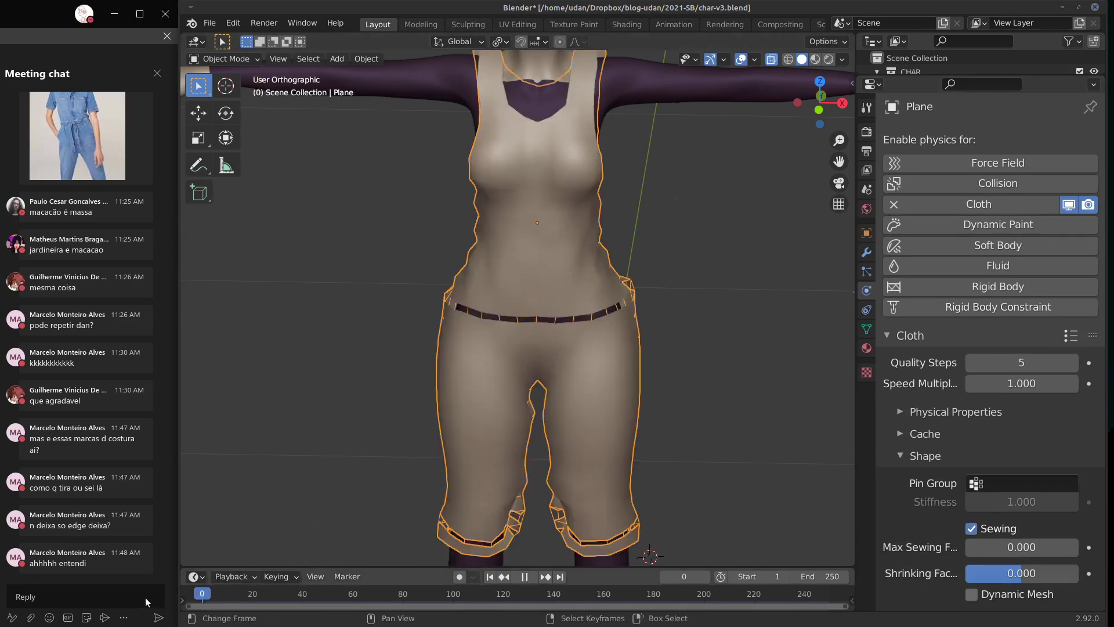
key(space)
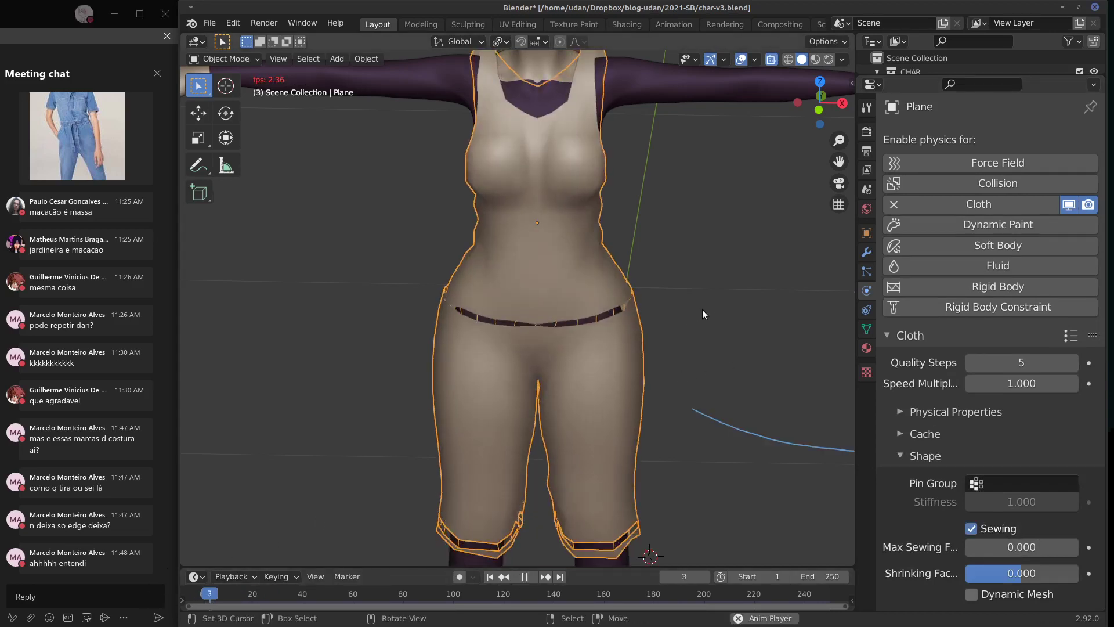
mouse_move(701, 316)
middle_down()
mouse_move(591, 302)
mouse_move(693, 298)
middle_up()
key(Escape)
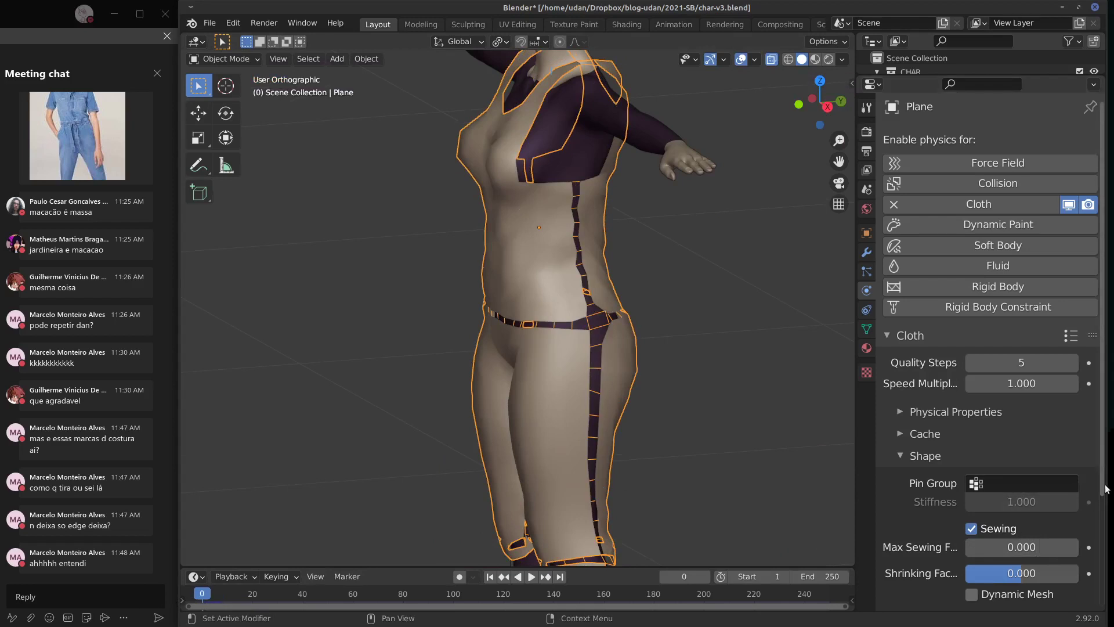
Step: Set the cloth's Object Collisions distance to 0.002 m
scroll(1009, 502, down, 5)
click(1006, 534)
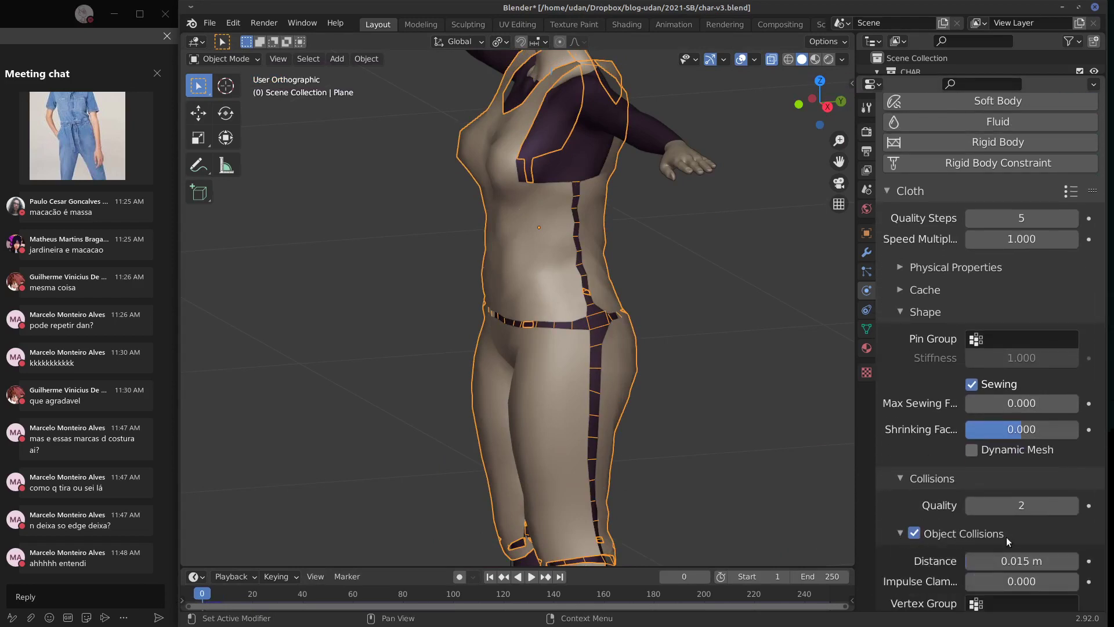
scroll(1015, 510, down, 3)
click(1027, 469)
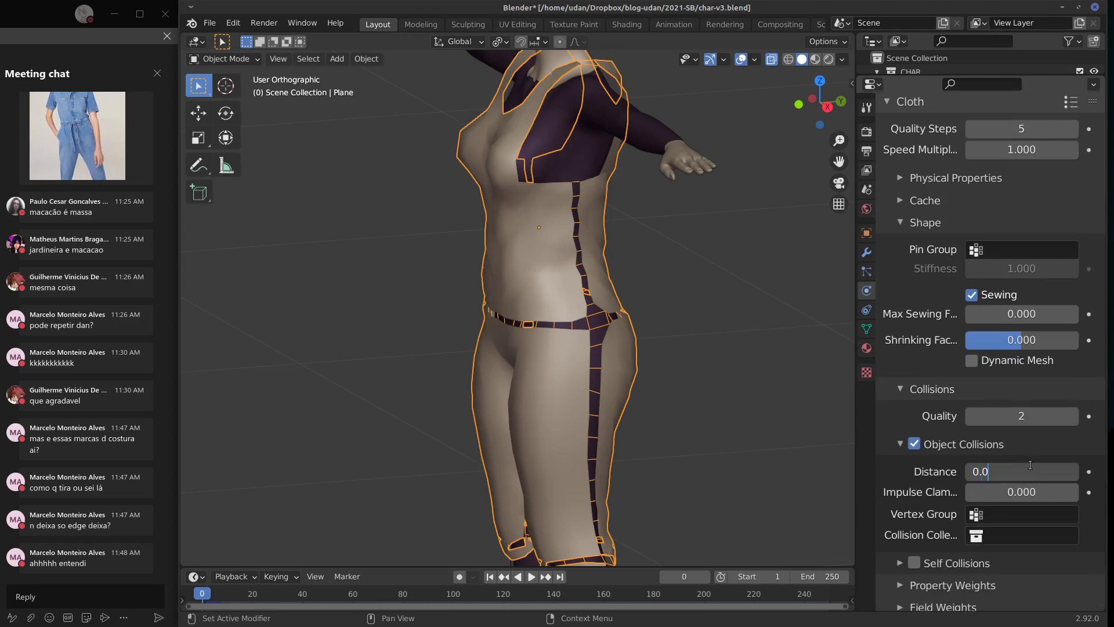
text(0.02 m)
key(Return)
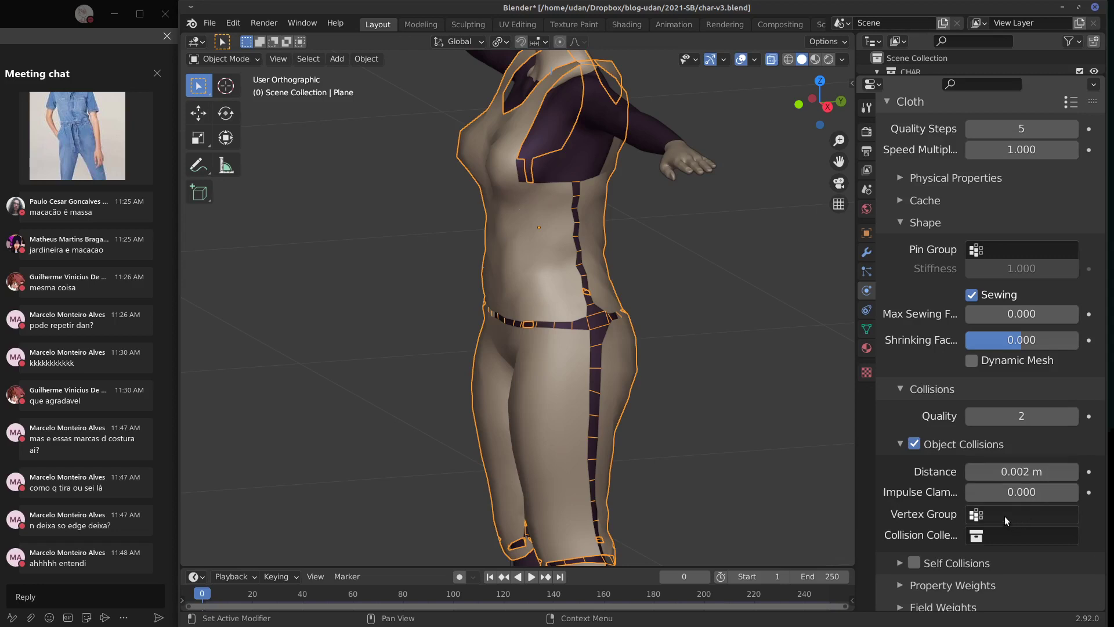
Step: Turn on Self Collisions and run the cloth simulation again, stopping at frame 9
key(space)
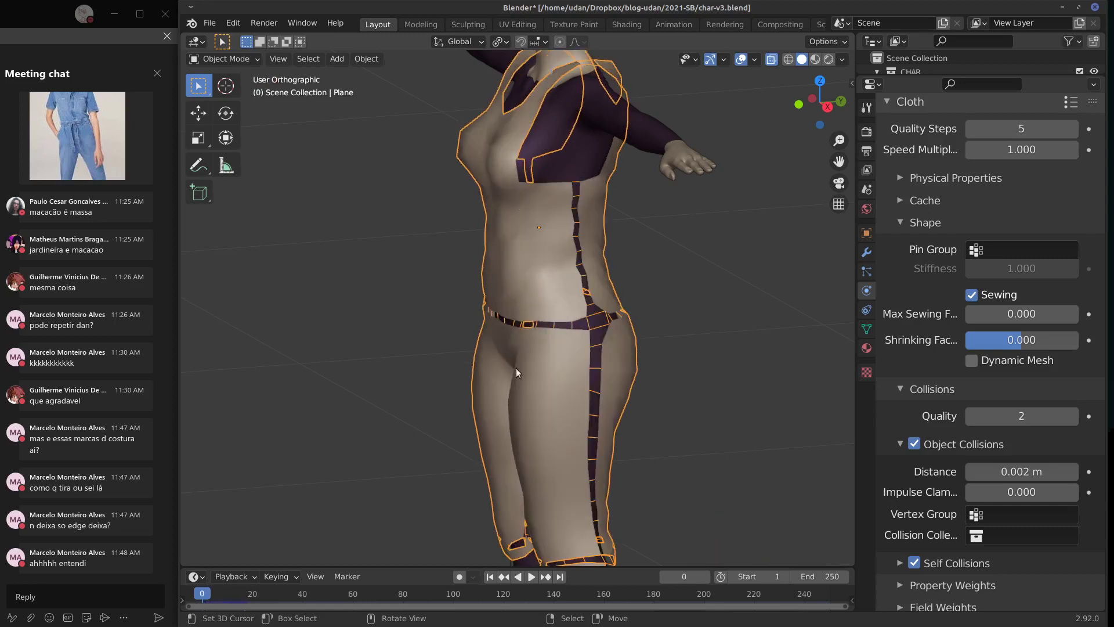
click(225, 597)
key(space)
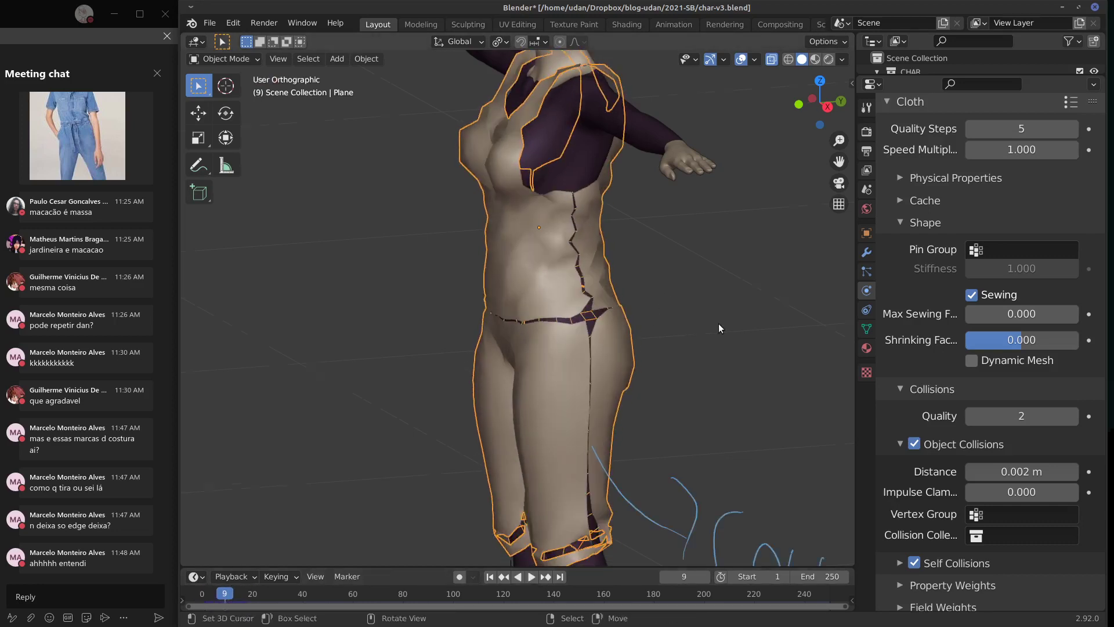
middle_drag(719, 322, 671, 304)
Step: Add Subdivision Surface and Solidify modifiers to the overall after Cloth
click(867, 133)
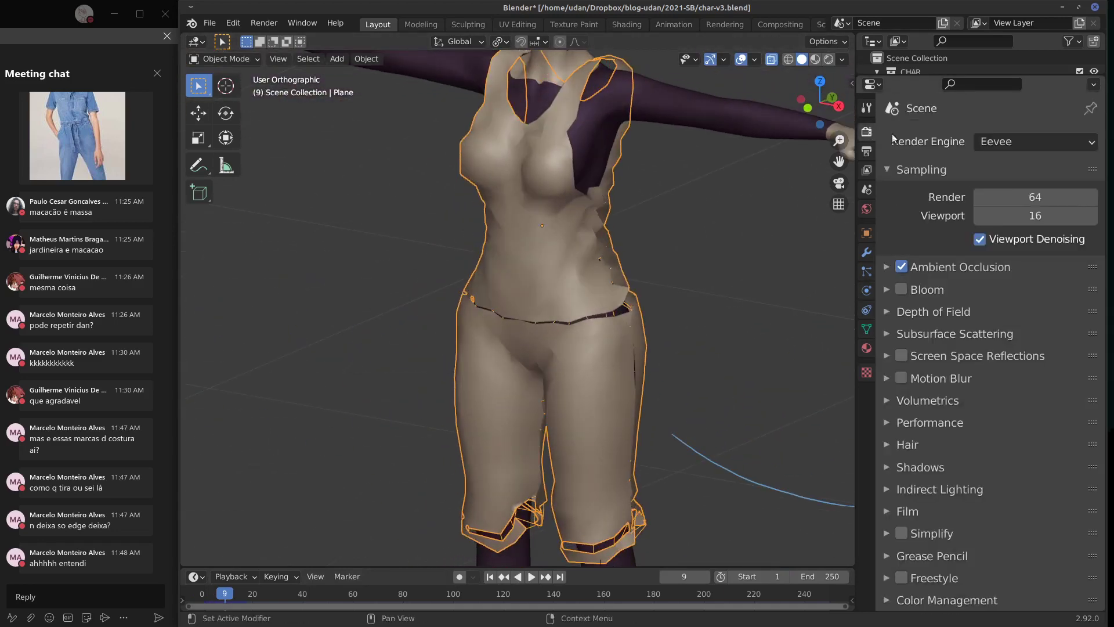
click(865, 256)
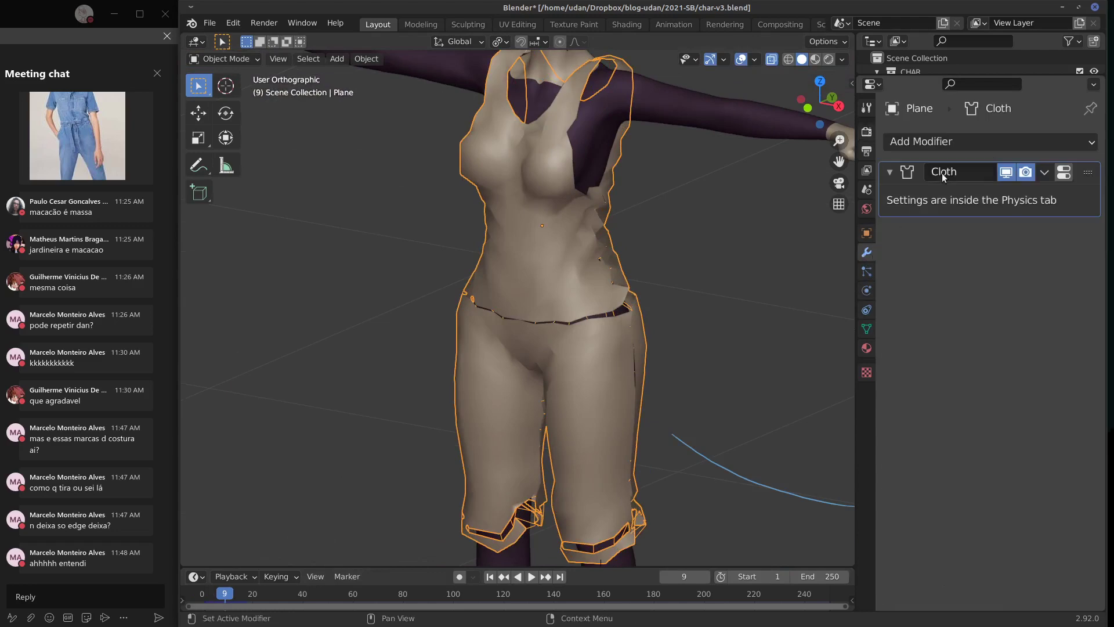
click(987, 143)
click(754, 481)
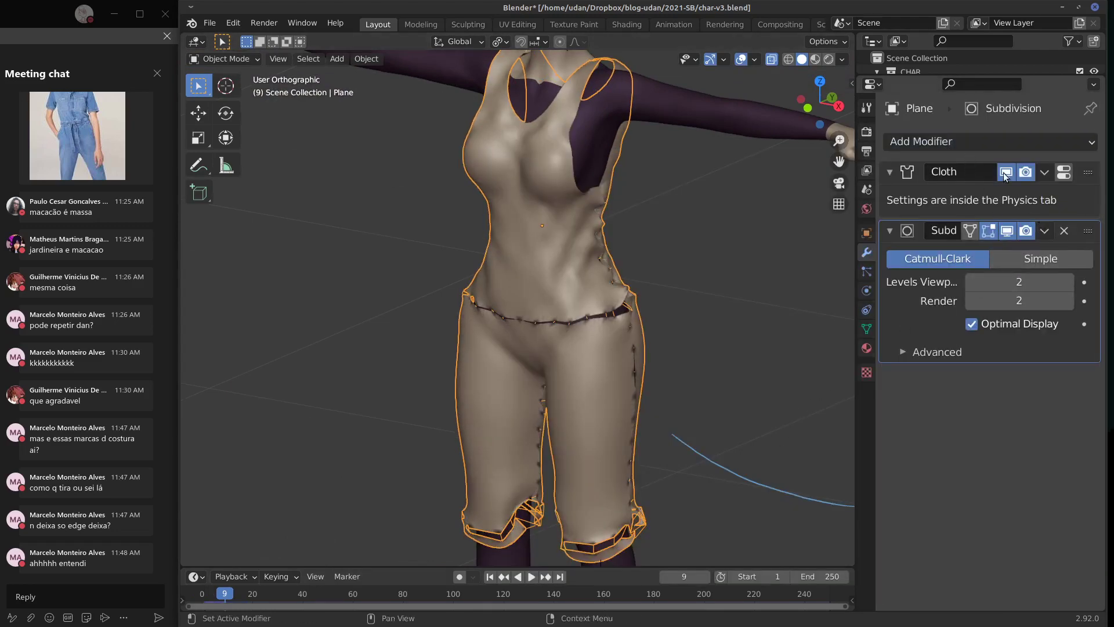
click(981, 143)
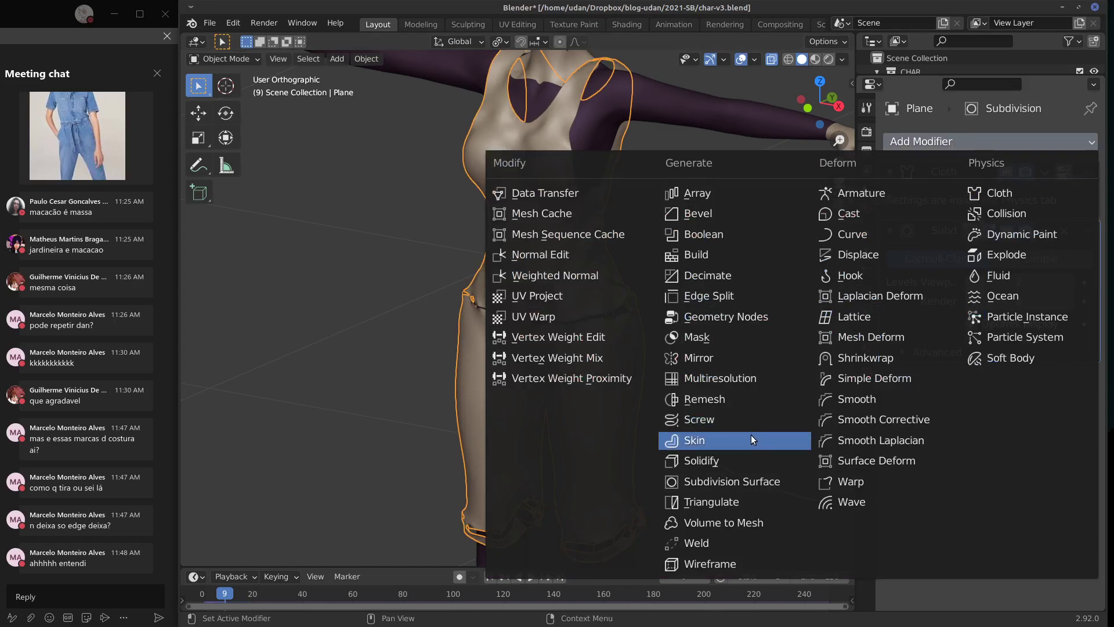
click(731, 461)
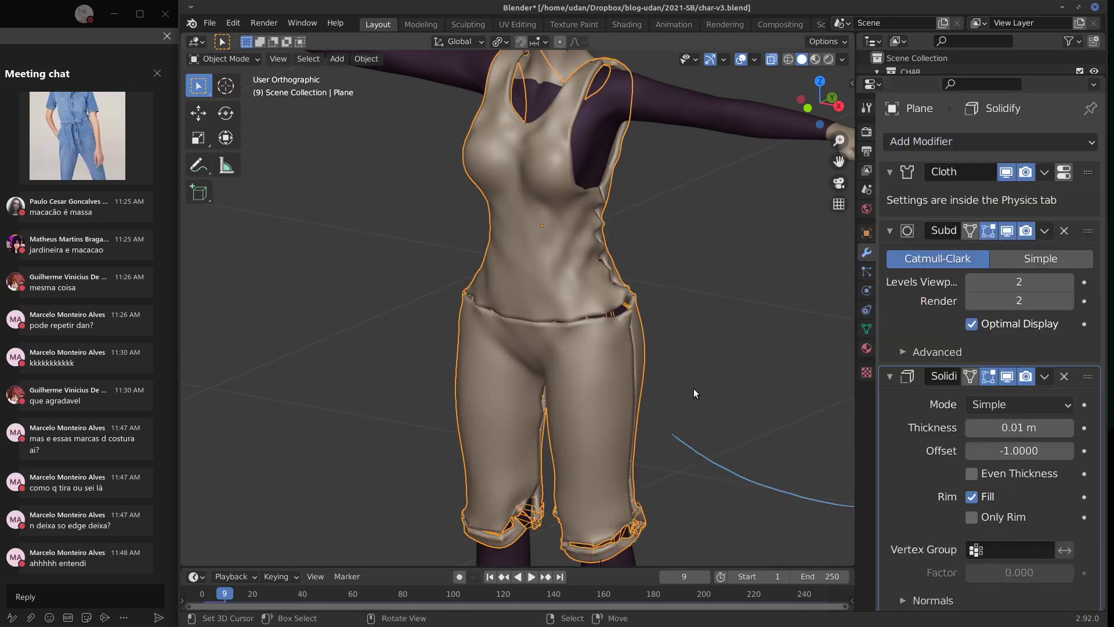
Step: Examine the overall's hems, waist and side seams, isolating the garment in local view
mouse_move(694, 388)
middle_down()
mouse_move(576, 378)
mouse_move(684, 374)
middle_up()
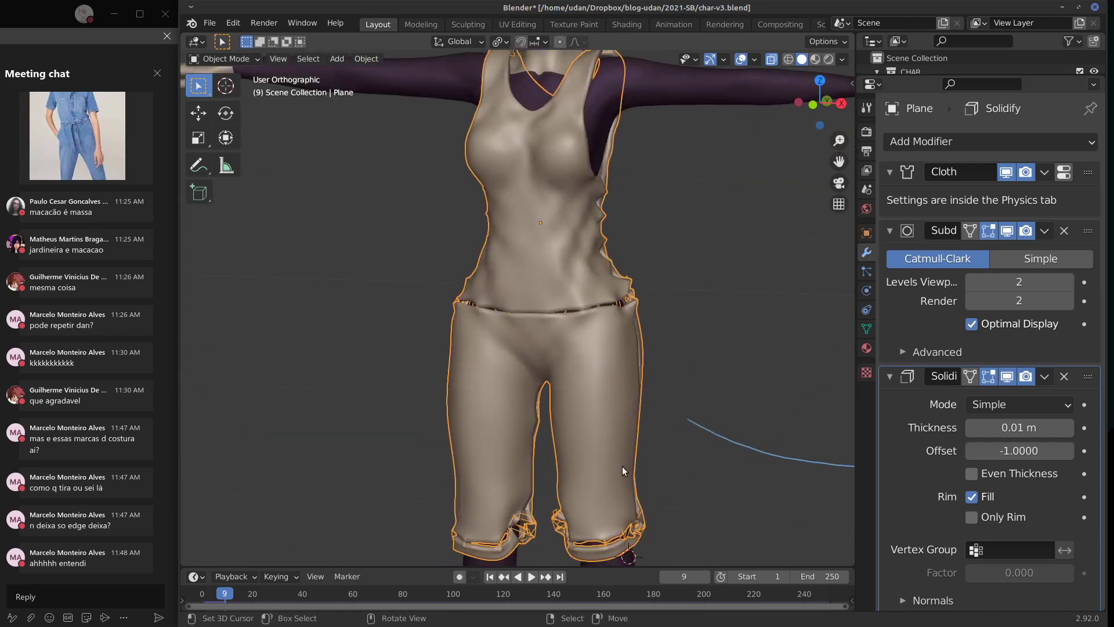
shift+middle_drag(622, 465, 609, 374)
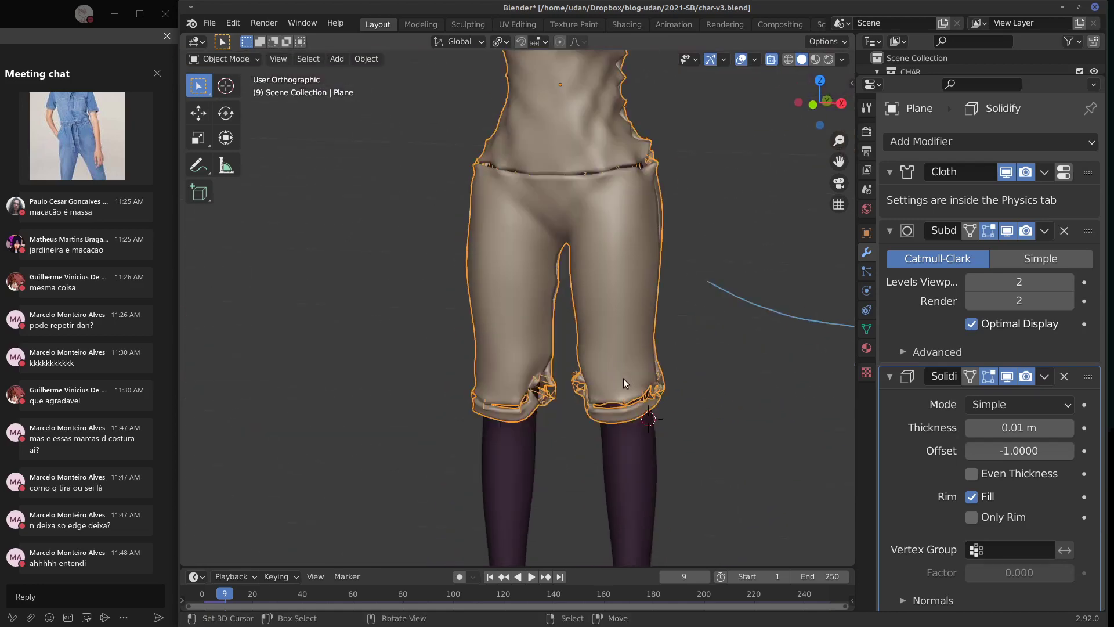
key(KP_1)
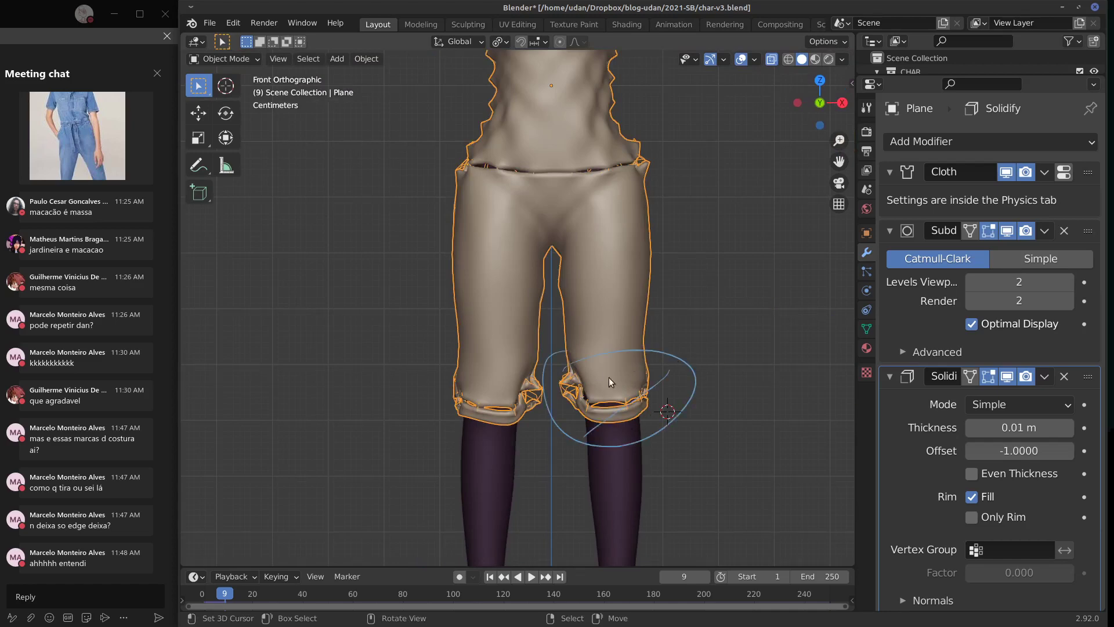
alt+drag(707, 304, 769, 353)
scroll(635, 391, up, 2)
key(KP_1)
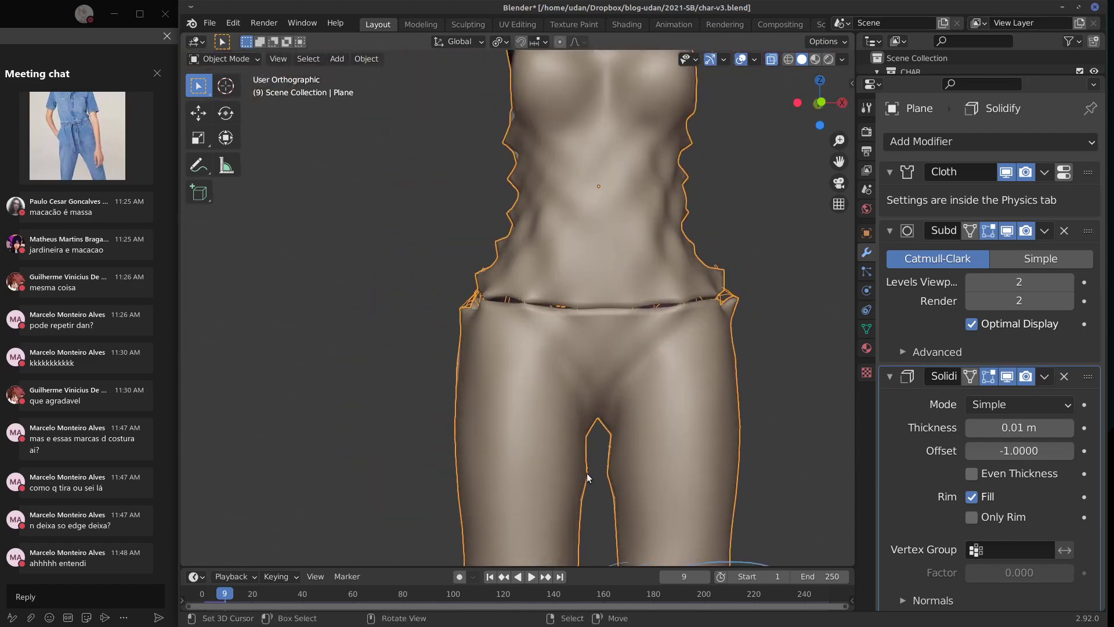
key(KP_Divide)
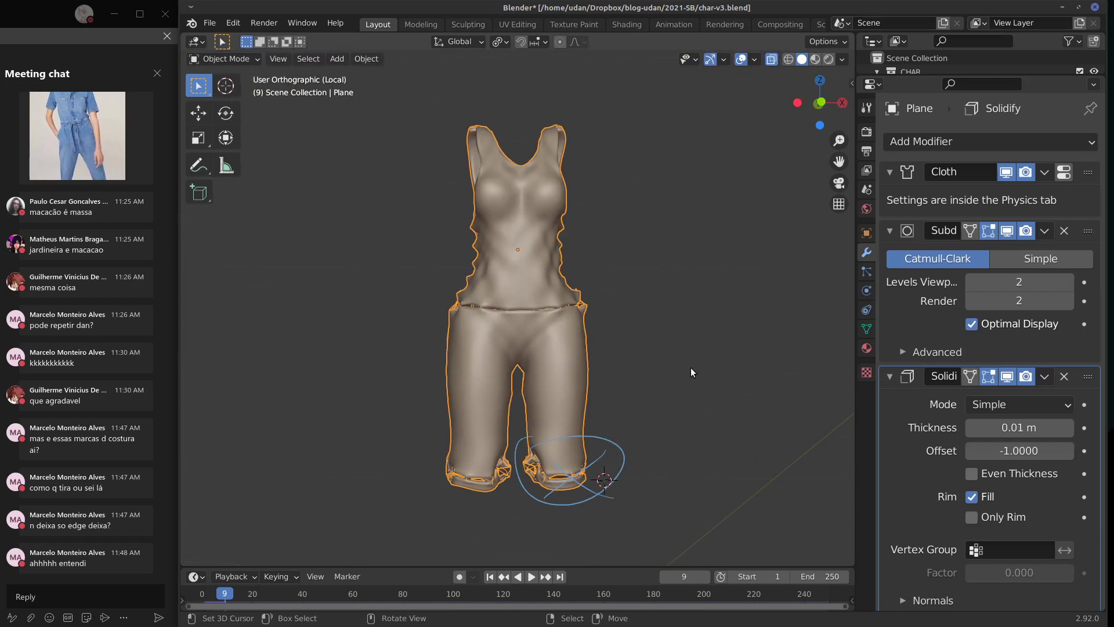
alt+drag(691, 367, 552, 373)
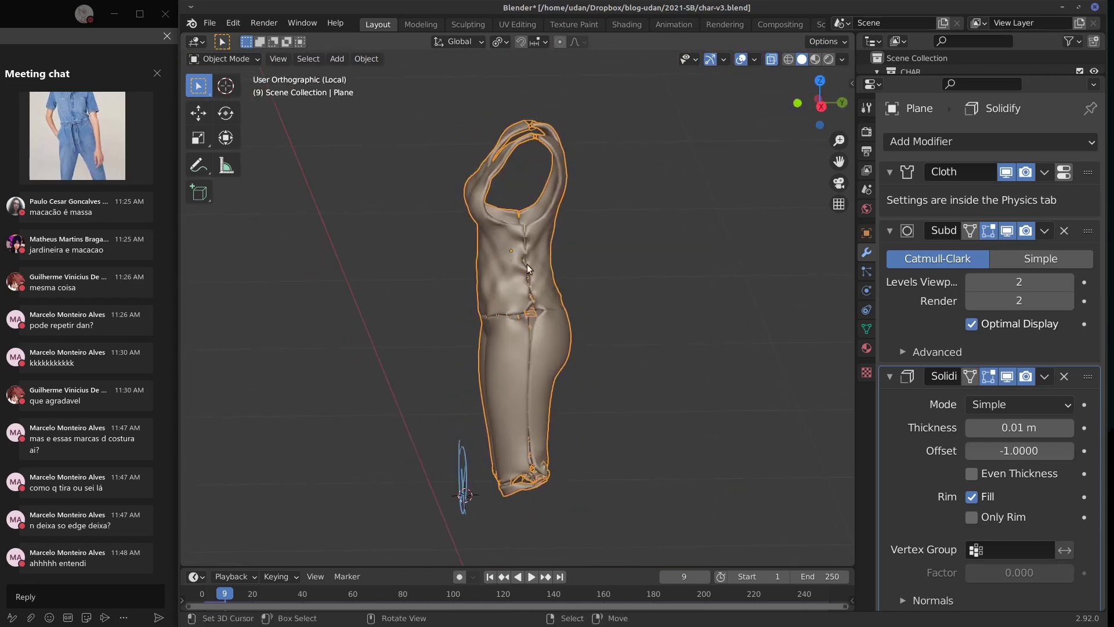
Step: Examine the overall's side seams, waist gap and shoulder openings from the side, above and front
mouse_move(527, 265)
middle_down()
mouse_move(488, 270)
mouse_move(513, 266)
middle_up()
scroll(539, 260, up, 2)
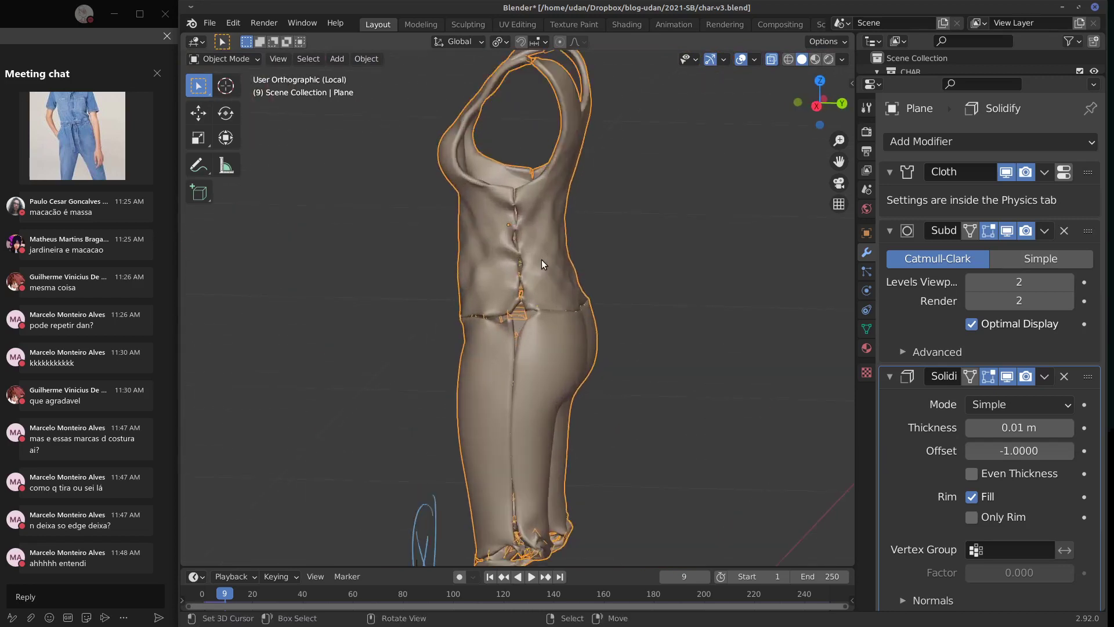
scroll(541, 259, up, 3)
shift+middle_drag(529, 217, 531, 332)
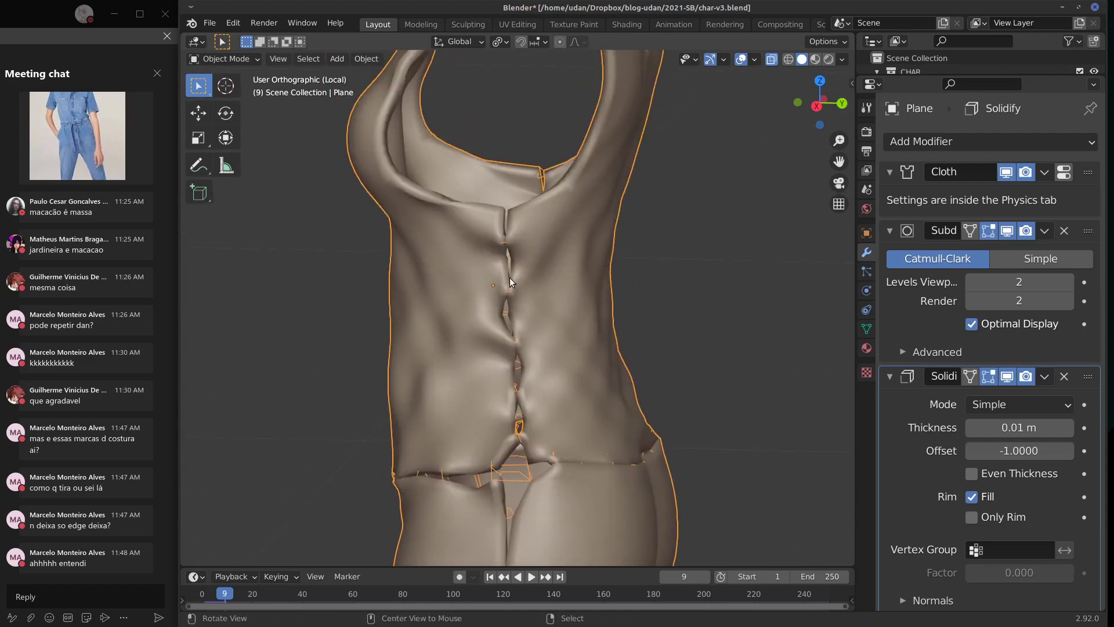
middle_drag(511, 282, 470, 307)
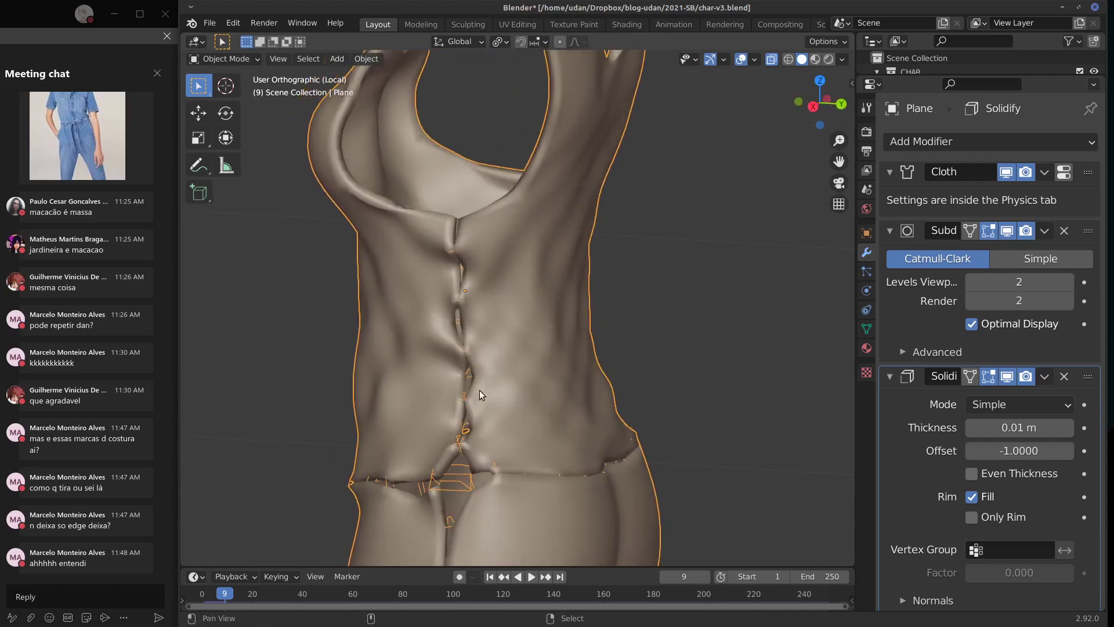
shift+middle_drag(480, 390, 485, 410)
middle_drag(468, 350, 505, 325)
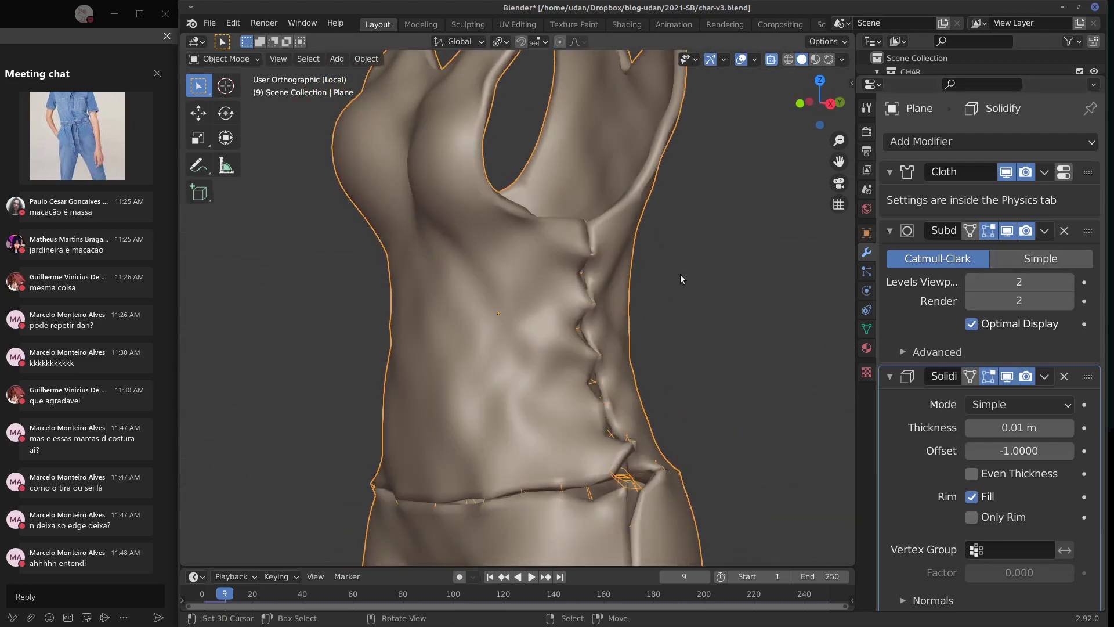
middle_drag(603, 287, 681, 314)
scroll(684, 312, down, 1)
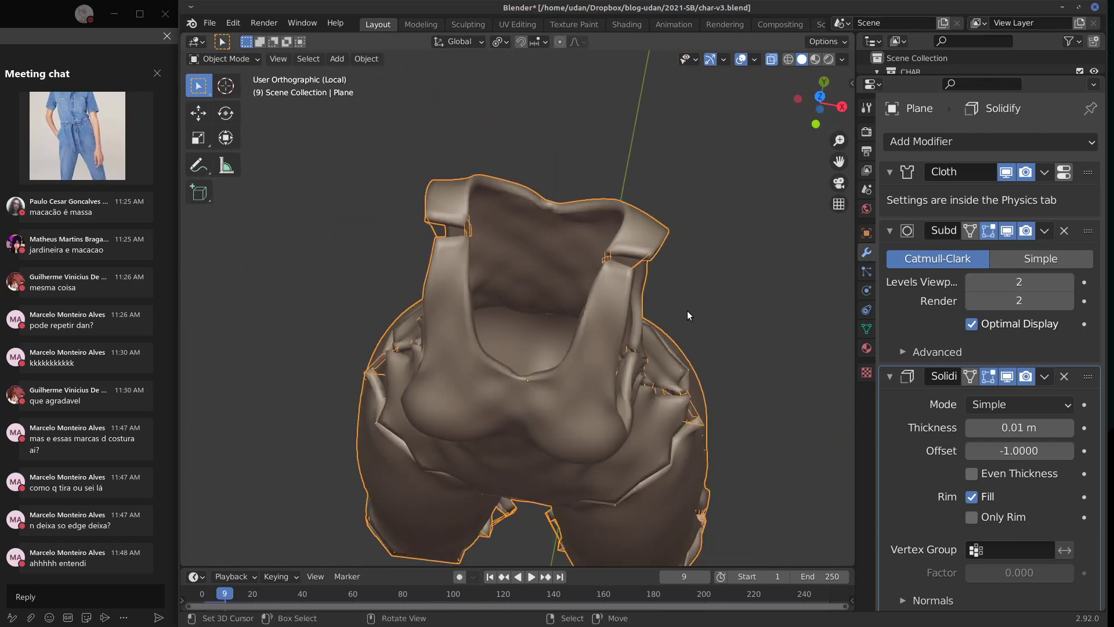
key(KP_7)
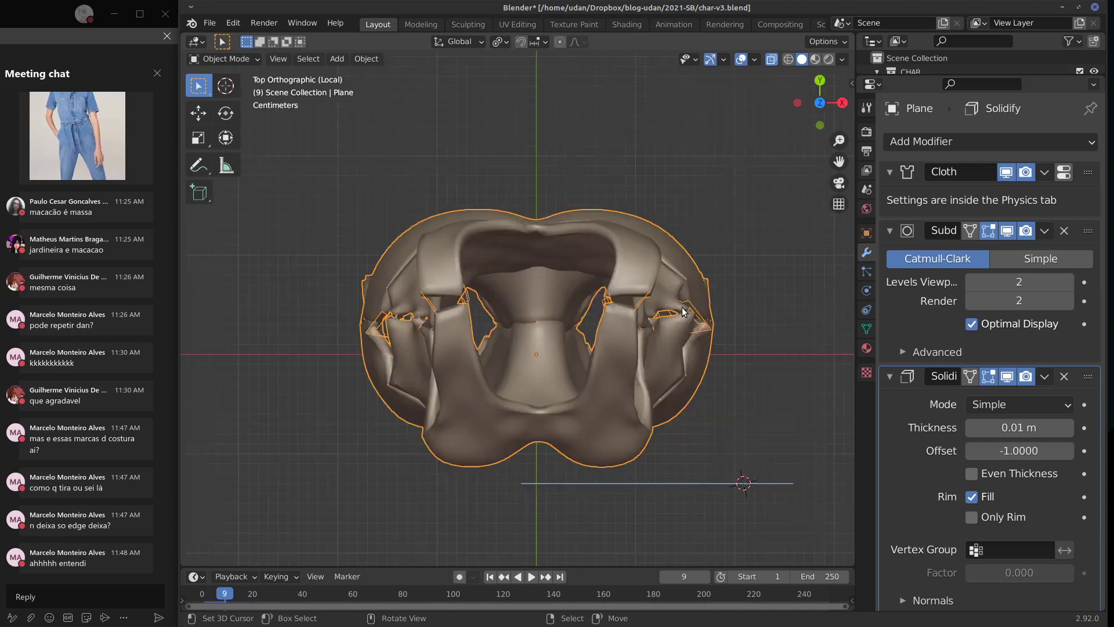
middle_drag(691, 349, 588, 339)
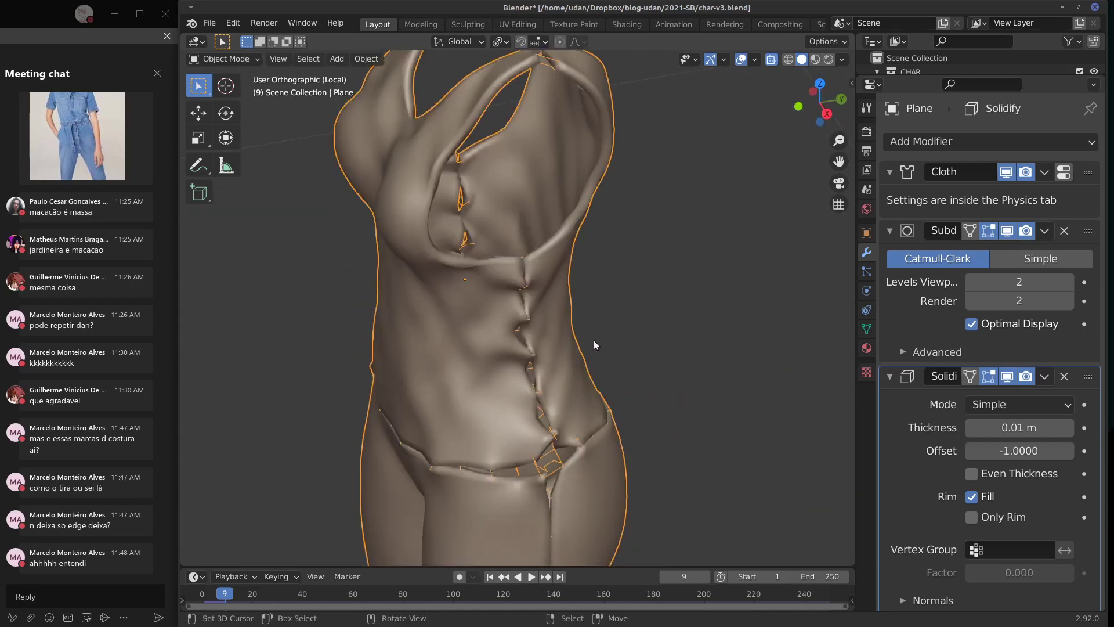
key(KP_3)
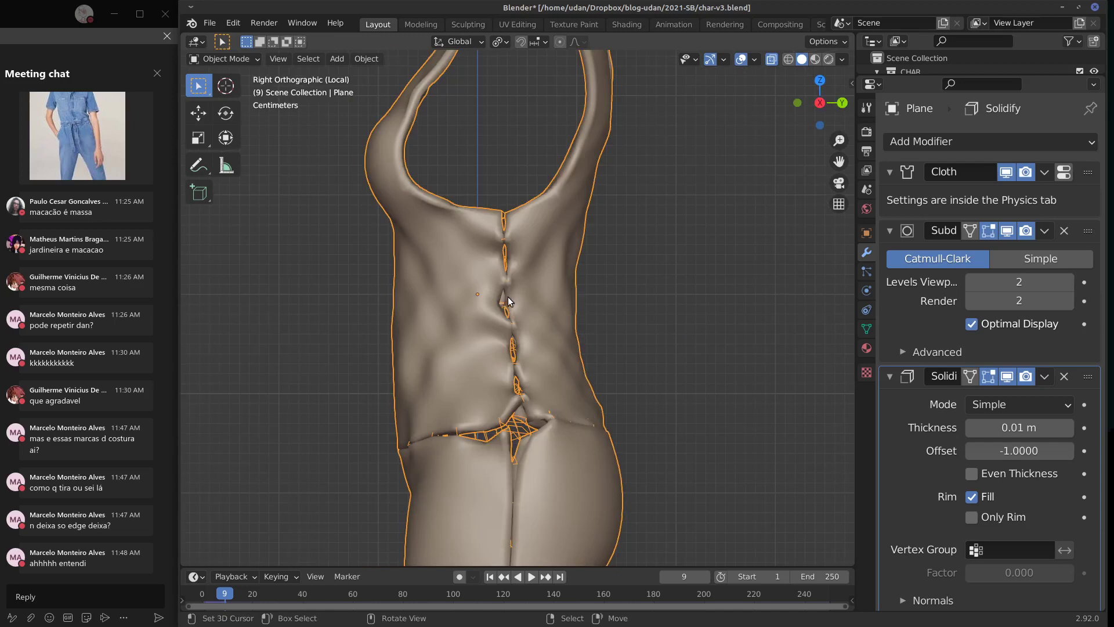
mouse_move(502, 297)
mouse_down()
mouse_move(522, 308)
mouse_move(502, 297)
mouse_up()
key(KP_1)
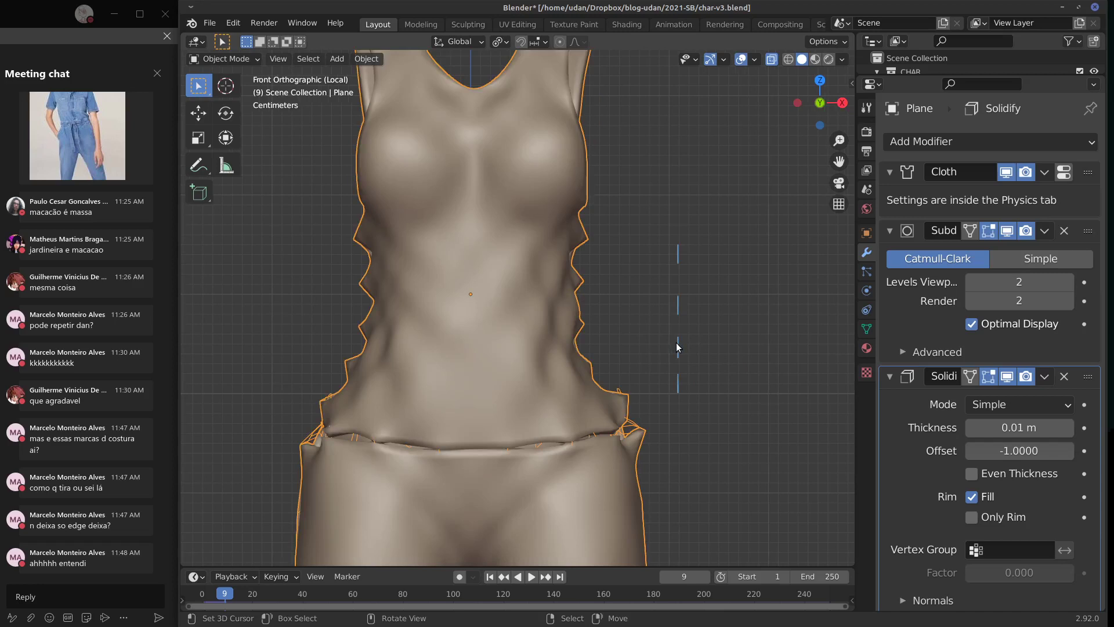
Step: Apply the overall's Cloth modifier and switch the garment to Sculpt Mode
scroll(676, 342, down, 4)
middle_drag(626, 306, 563, 323)
click(1045, 172)
click(1027, 200)
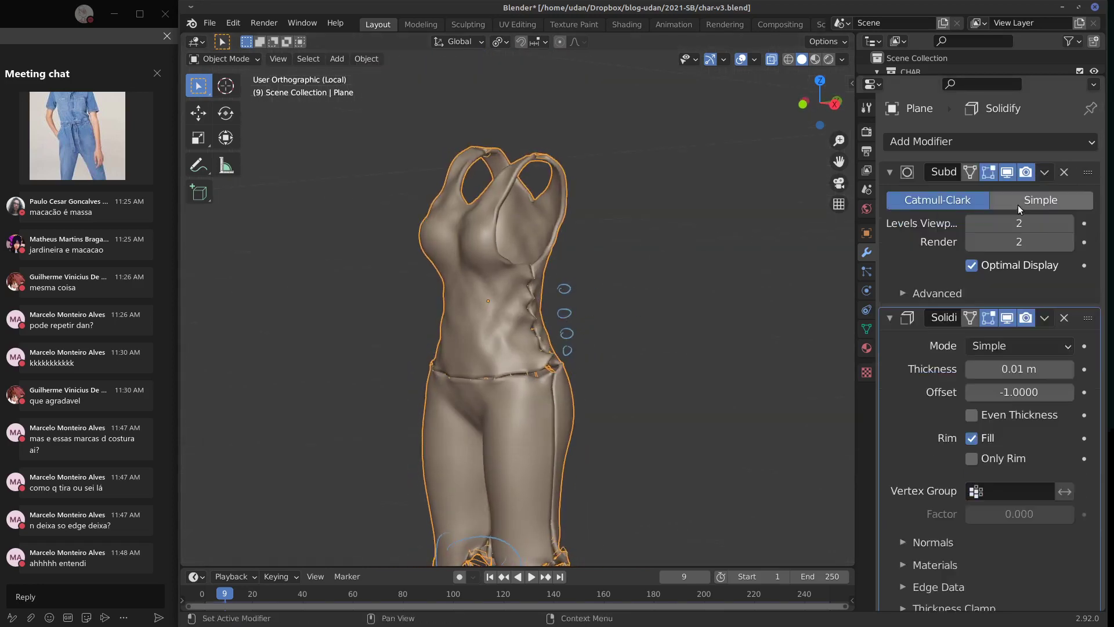
click(240, 61)
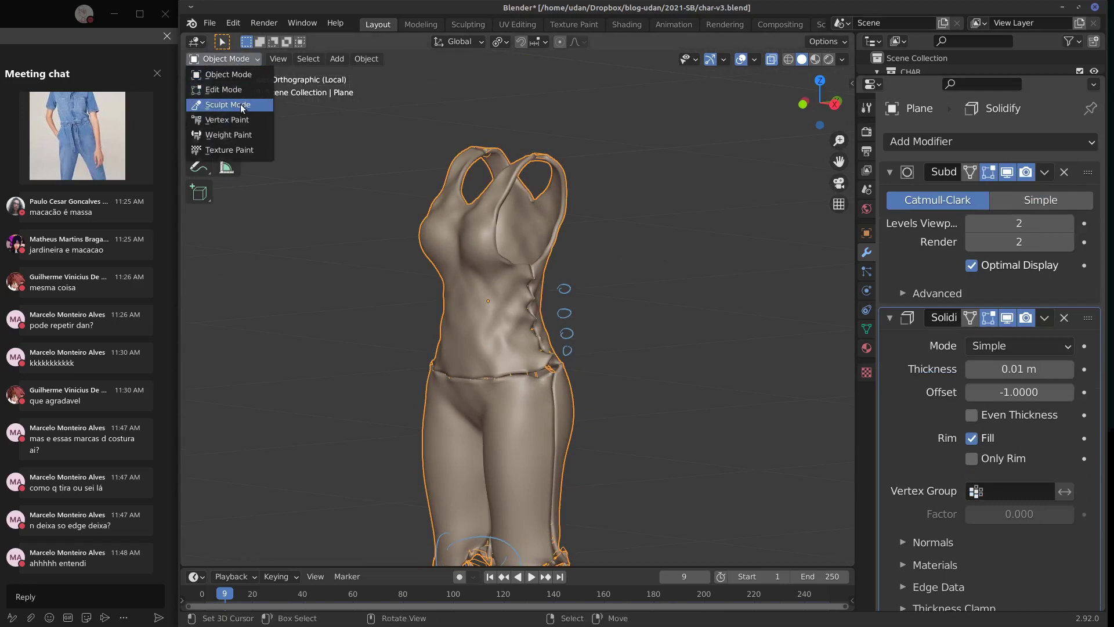
click(249, 105)
Step: Smooth the puckered side seam of the overall's bodice between armhole and waist with the Smooth brush
middle_drag(581, 270, 517, 280)
drag(517, 280, 528, 344)
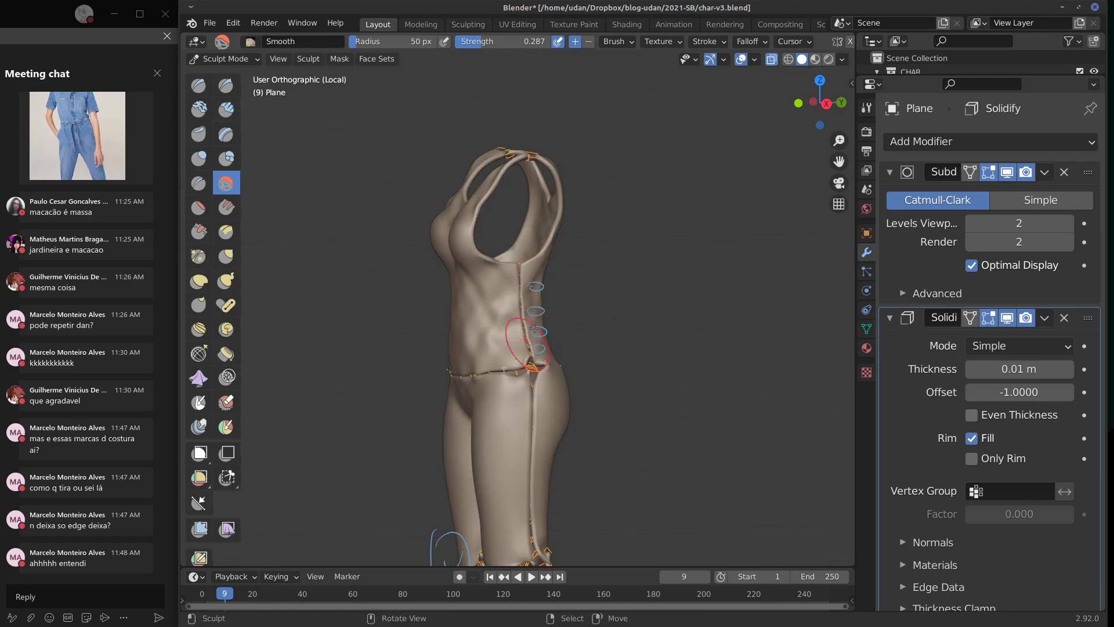
middle_drag(534, 312, 644, 296)
mouse_move(508, 291)
mouse_down()
mouse_move(503, 348)
mouse_move(528, 320)
mouse_up()
alt+drag(669, 309, 573, 314)
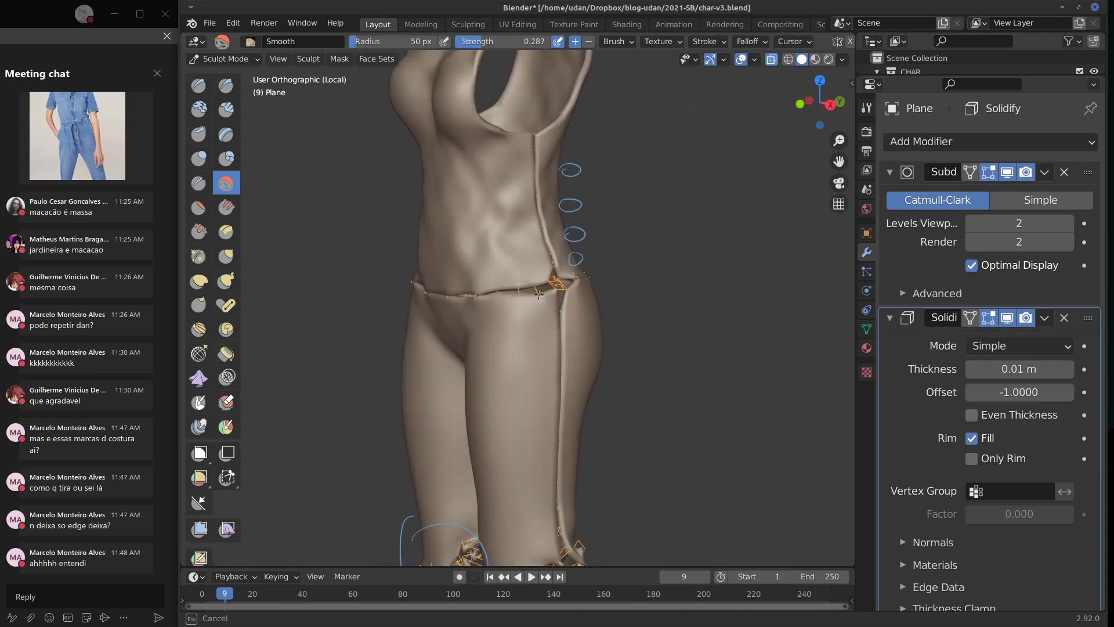
alt+drag(510, 297, 564, 292)
middle_drag(564, 292, 620, 291)
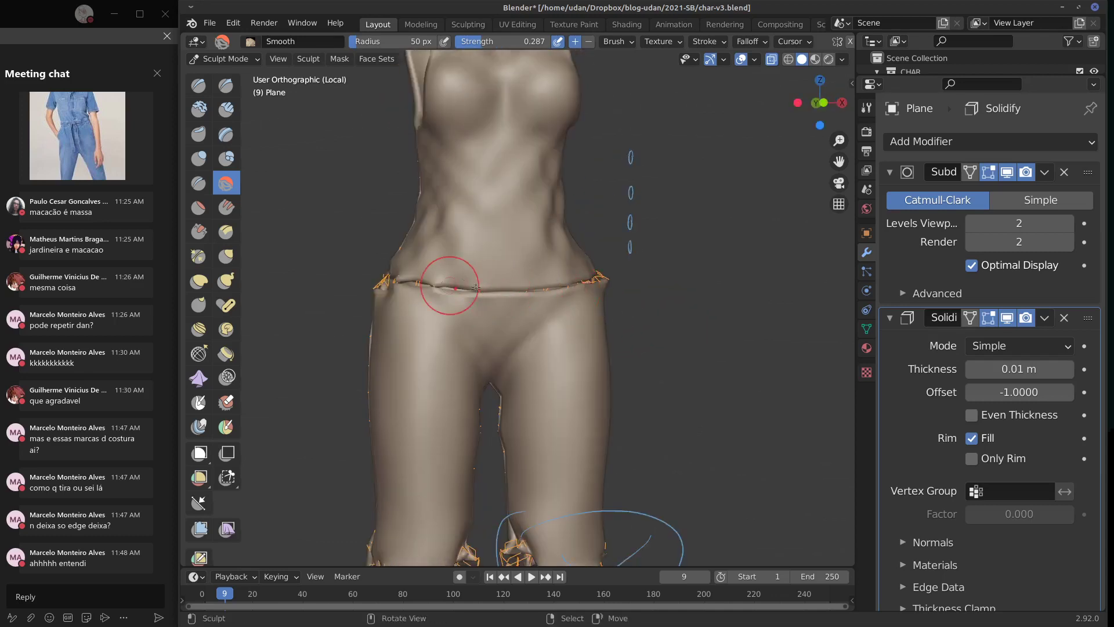
Step: Smooth the front waist seam and the lower trouser legs with the Smooth brush
drag(449, 286, 407, 295)
mouse_move(409, 296)
middle_down()
mouse_move(586, 298)
mouse_move(557, 144)
middle_up()
mouse_move(580, 431)
mouse_down()
mouse_move(516, 419)
mouse_move(518, 428)
mouse_move(534, 385)
mouse_up()
mouse_move(534, 385)
middle_down()
mouse_move(497, 385)
mouse_move(548, 400)
middle_up()
drag(549, 400, 577, 368)
mouse_move(577, 367)
middle_down()
mouse_move(528, 300)
mouse_move(477, 298)
middle_up()
Step: Try the Cloth brush on the front of the character's left thigh
click(198, 377)
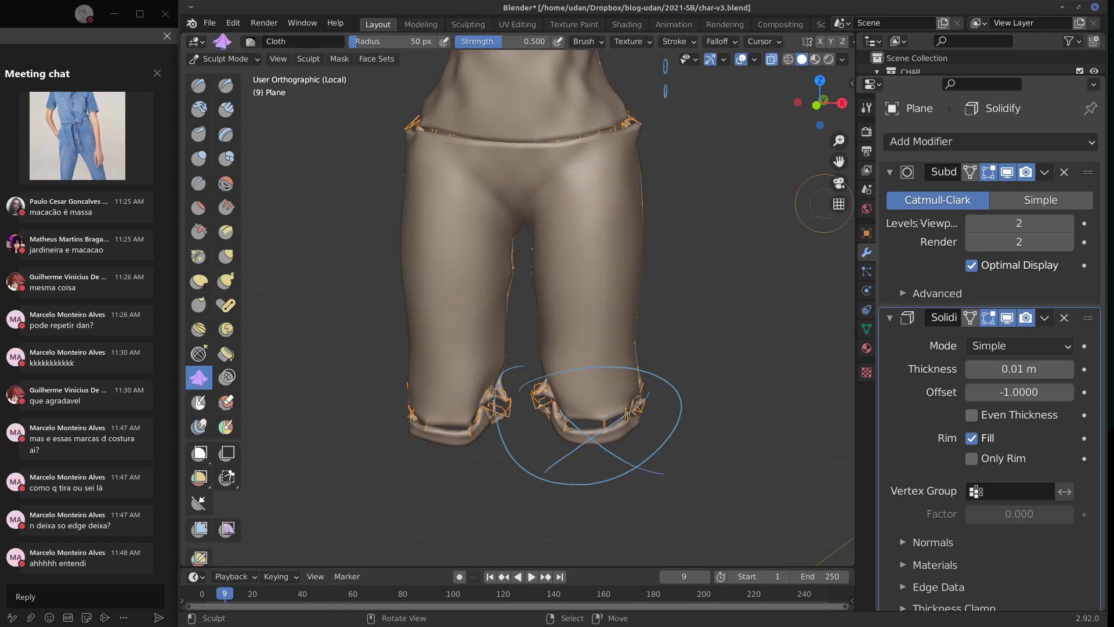
drag(552, 188, 598, 183)
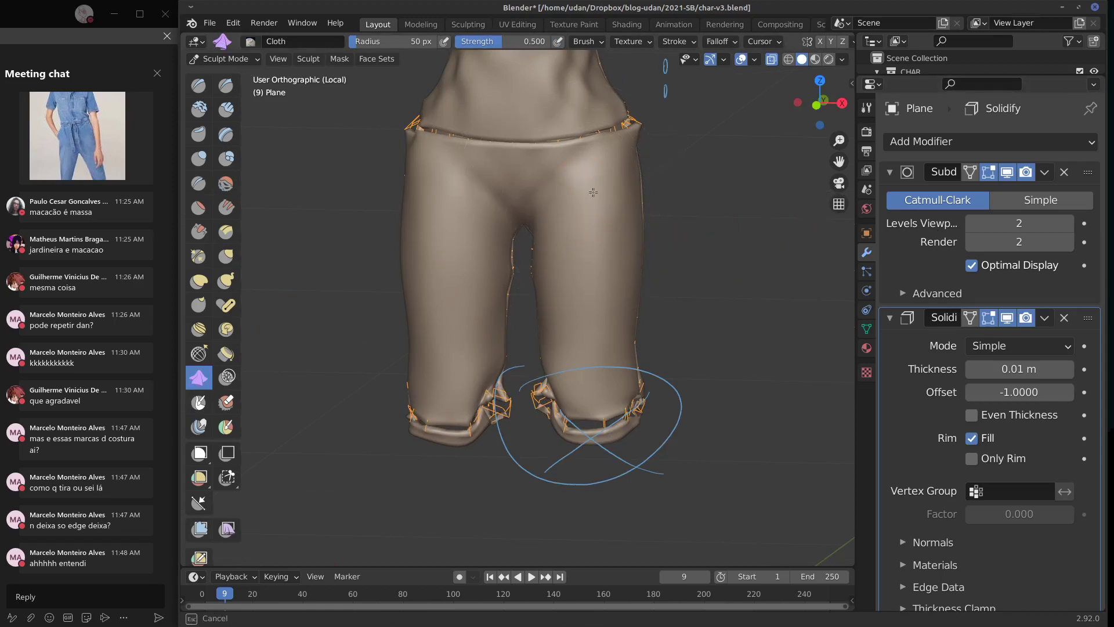
drag(594, 192, 587, 227)
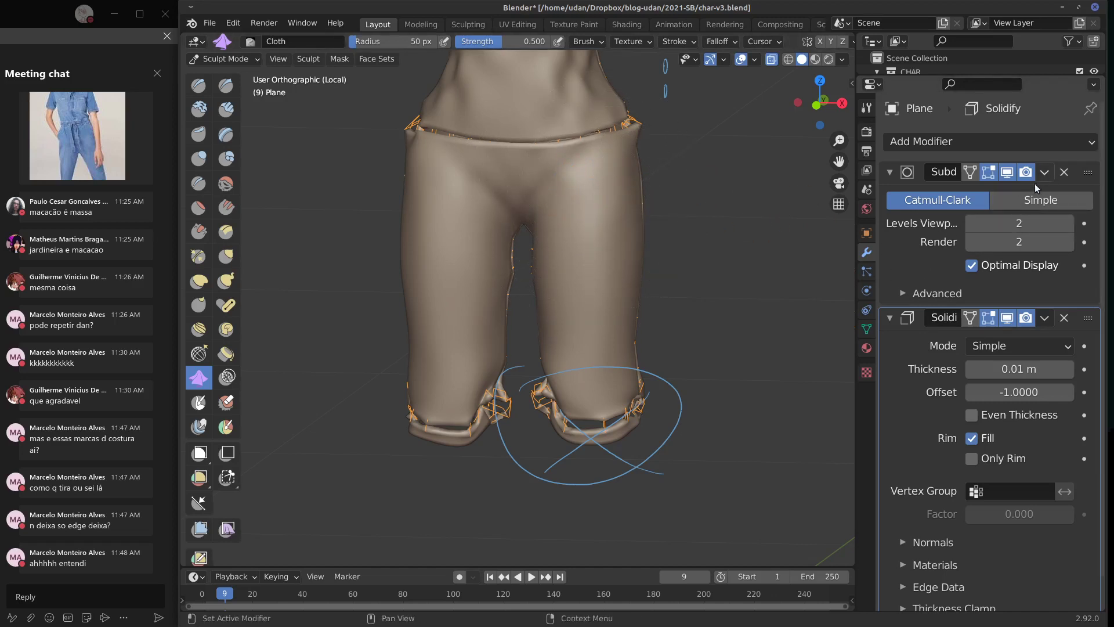
Step: Apply the Subdivision Surface modifier to the overall while keeping the Solidify modifier live
key(ctrl+1)
click(1044, 173)
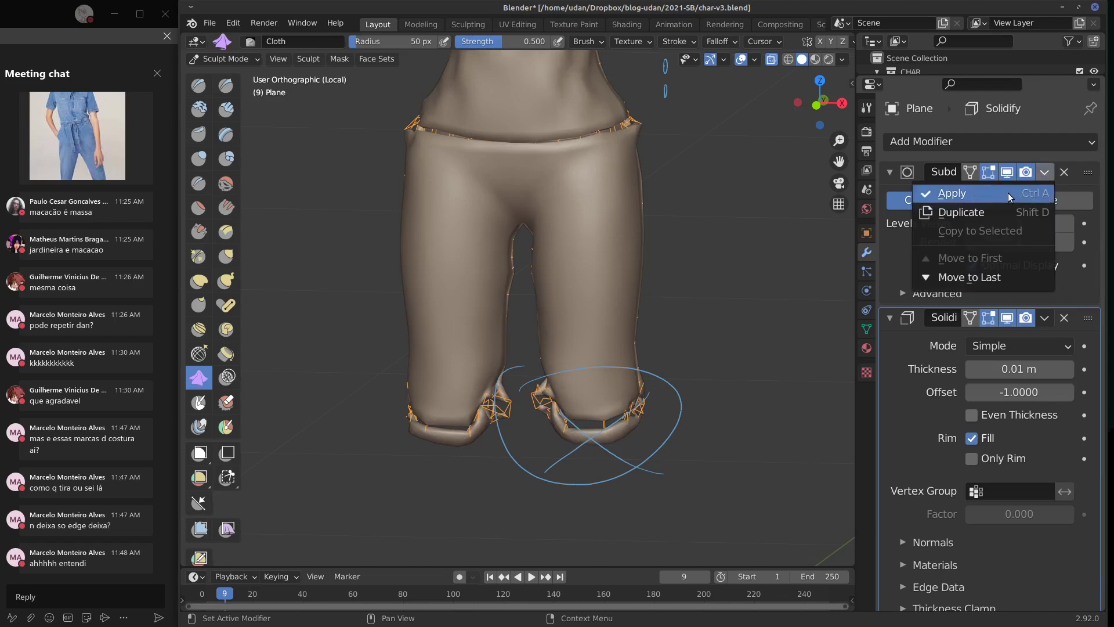
click(1008, 193)
key(ctrl+a)
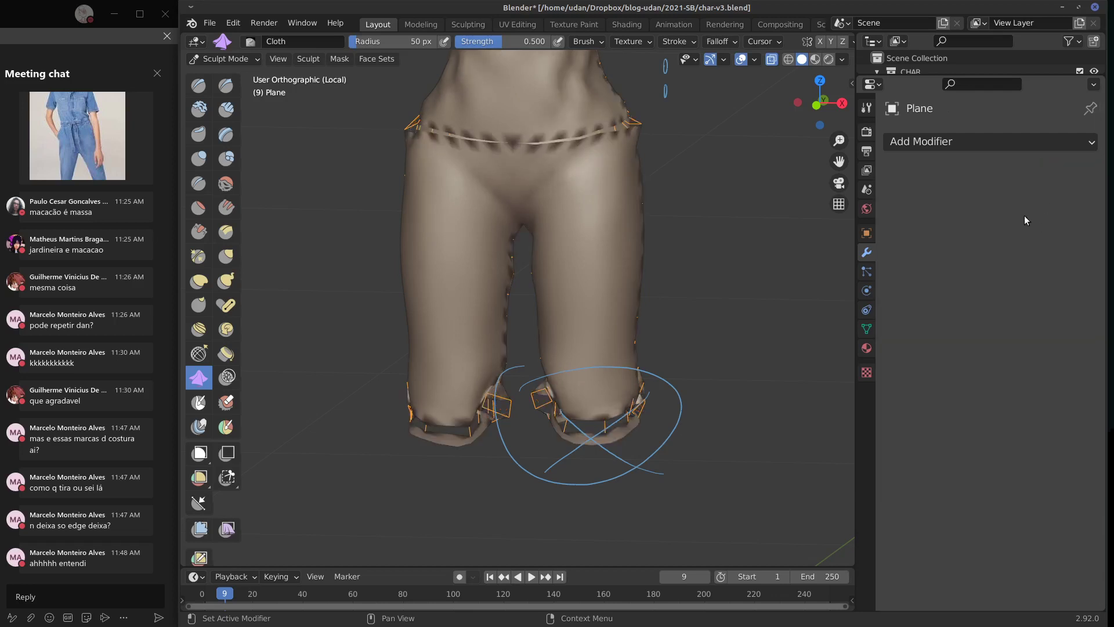
key(ctrl+z)
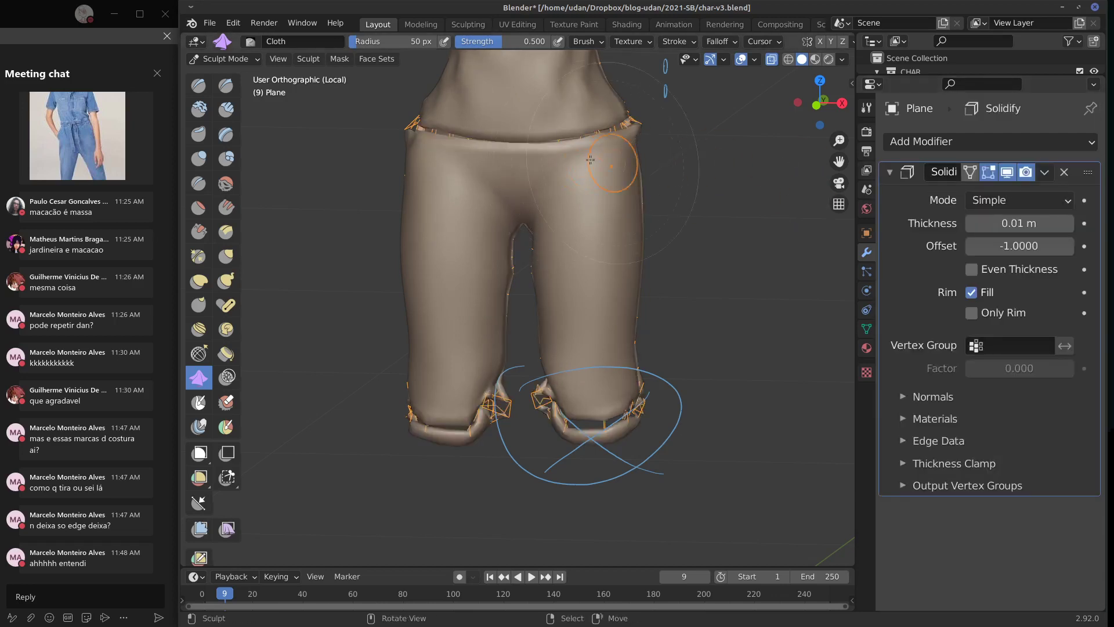
Step: Sculpt the front of the left thigh and the outer back of the leg with the Cloth brush
mouse_move(590, 159)
mouse_down()
mouse_move(579, 256)
mouse_move(554, 232)
mouse_move(552, 187)
mouse_move(565, 184)
mouse_up()
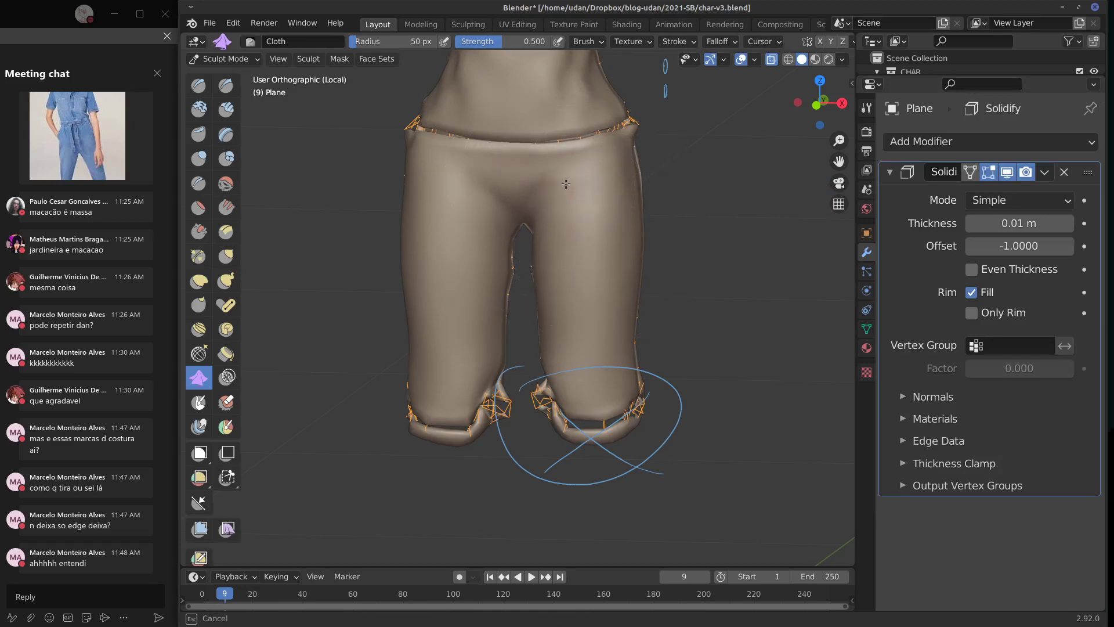
middle_drag(566, 184, 493, 212)
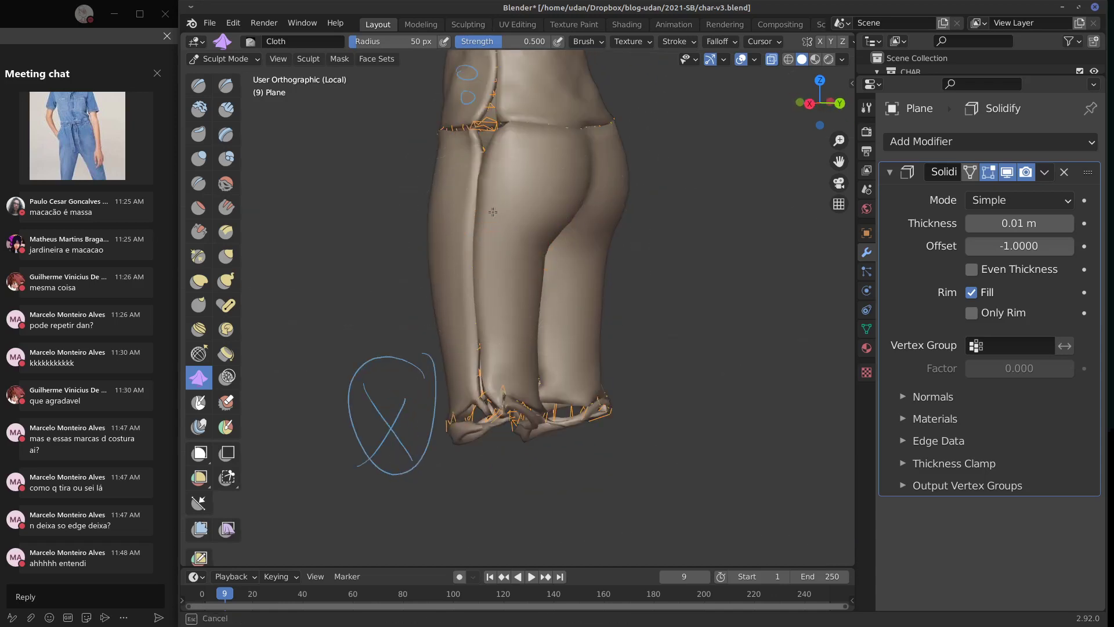
mouse_move(469, 259)
mouse_down()
mouse_move(457, 343)
mouse_move(464, 321)
mouse_up()
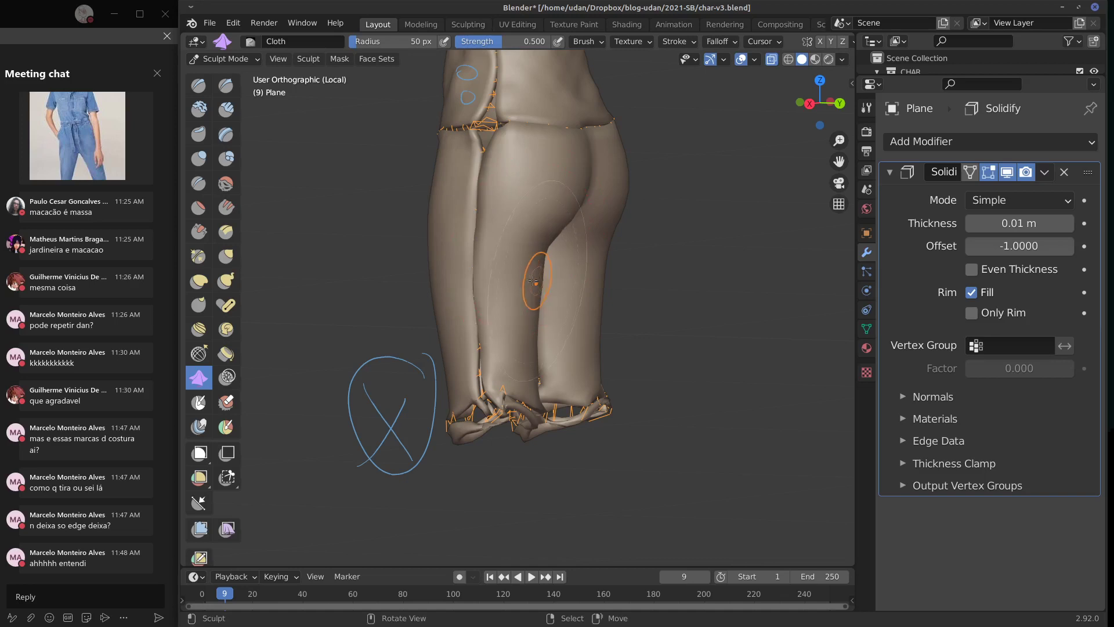
drag(529, 273, 546, 268)
Step: Set the Cloth brush's Deformation to Pinch Perpendicular
click(866, 107)
click(916, 314)
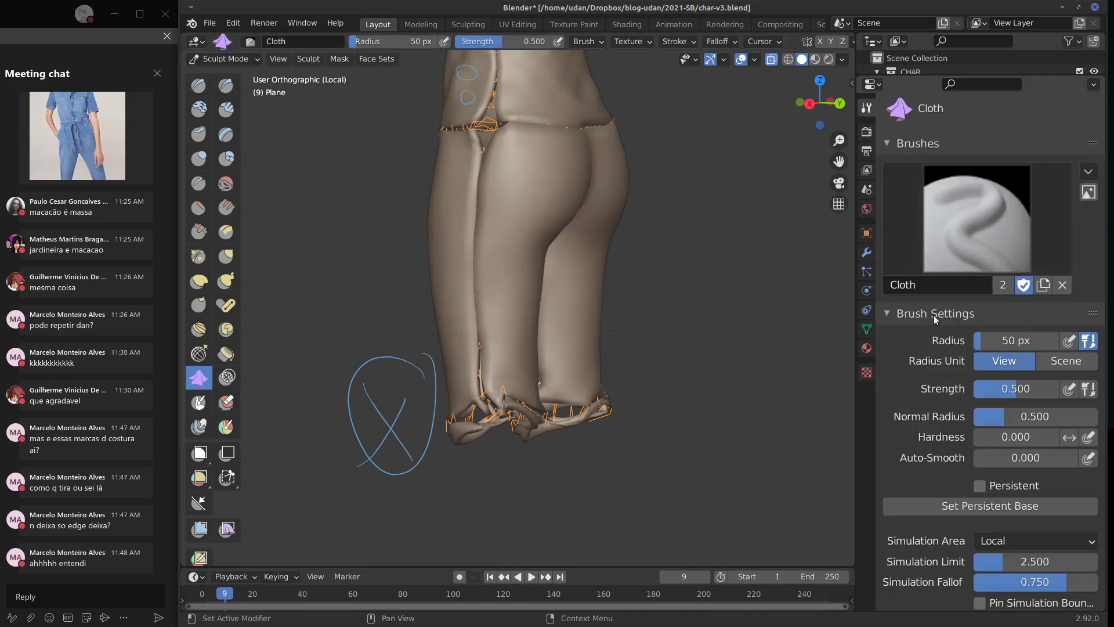
scroll(1040, 313, down, 10)
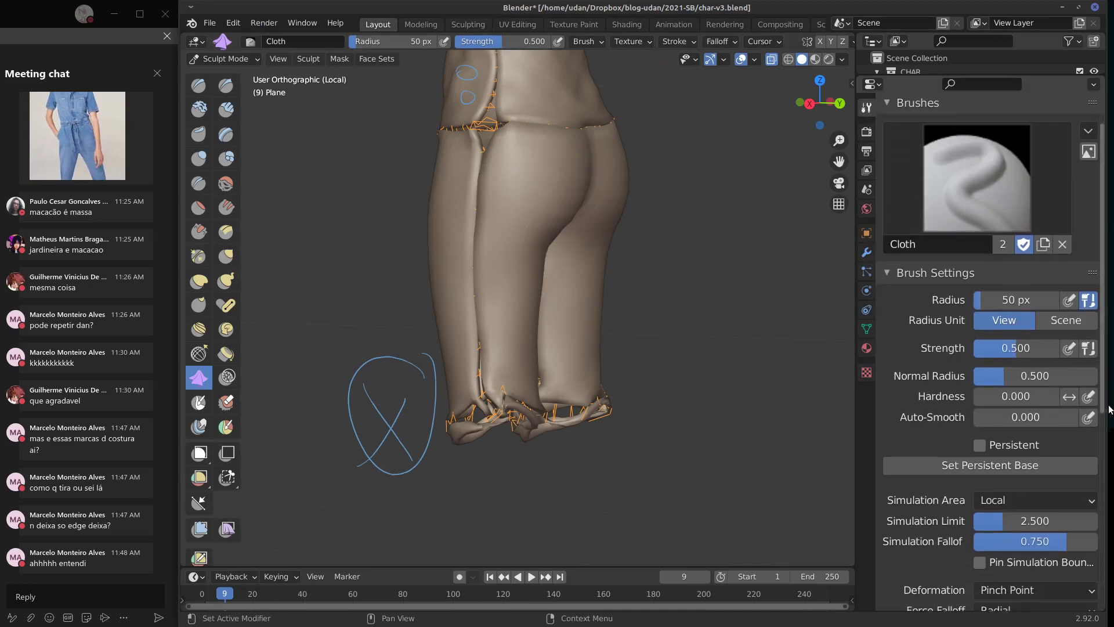
click(1033, 311)
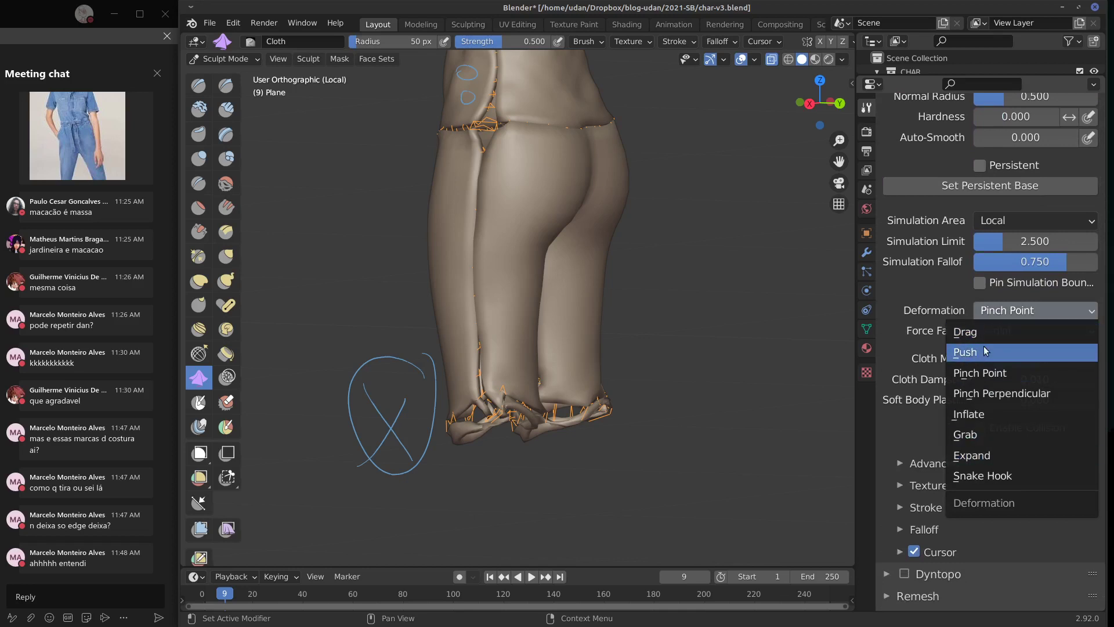
click(1001, 394)
Step: Sculpt pinch strokes across the front of the left hip and thigh with the Cloth brush
middle_drag(476, 357, 697, 287)
drag(564, 186, 575, 190)
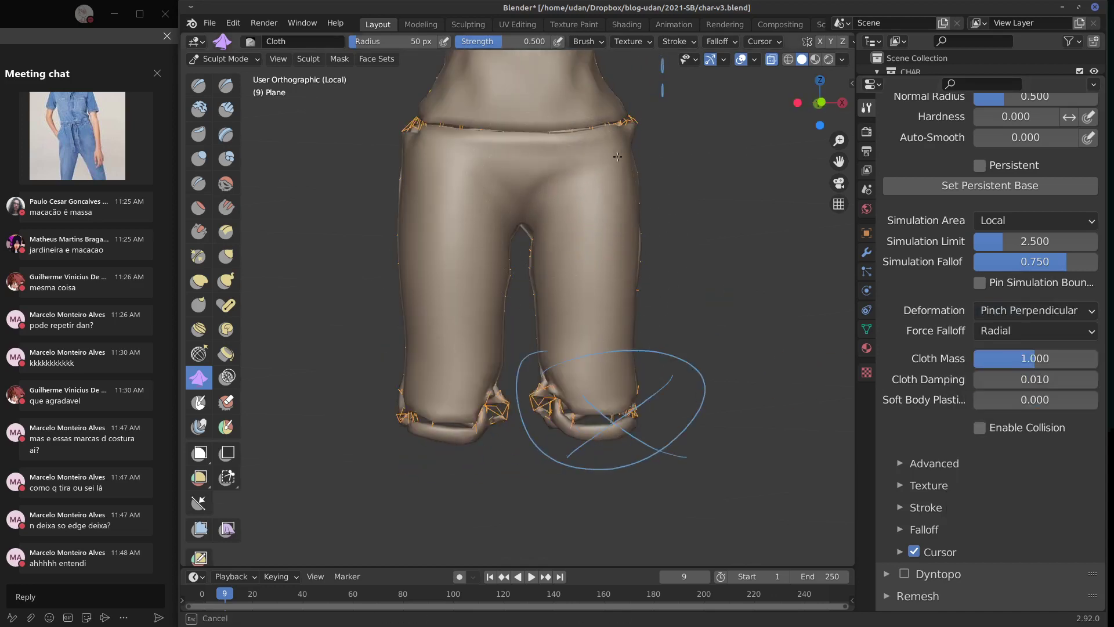
mouse_move(618, 157)
mouse_down()
mouse_move(533, 213)
mouse_move(593, 234)
mouse_up()
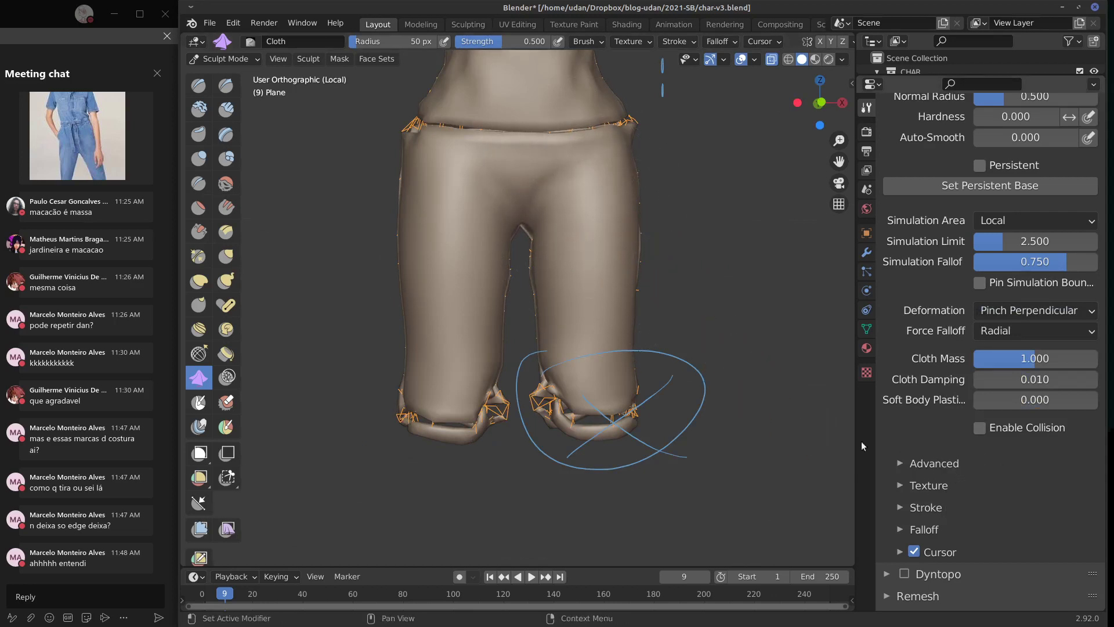
Step: Run the Cloth Filter with the Pinch filter type over the whole overall
shift+middle_drag(761, 423, 759, 400)
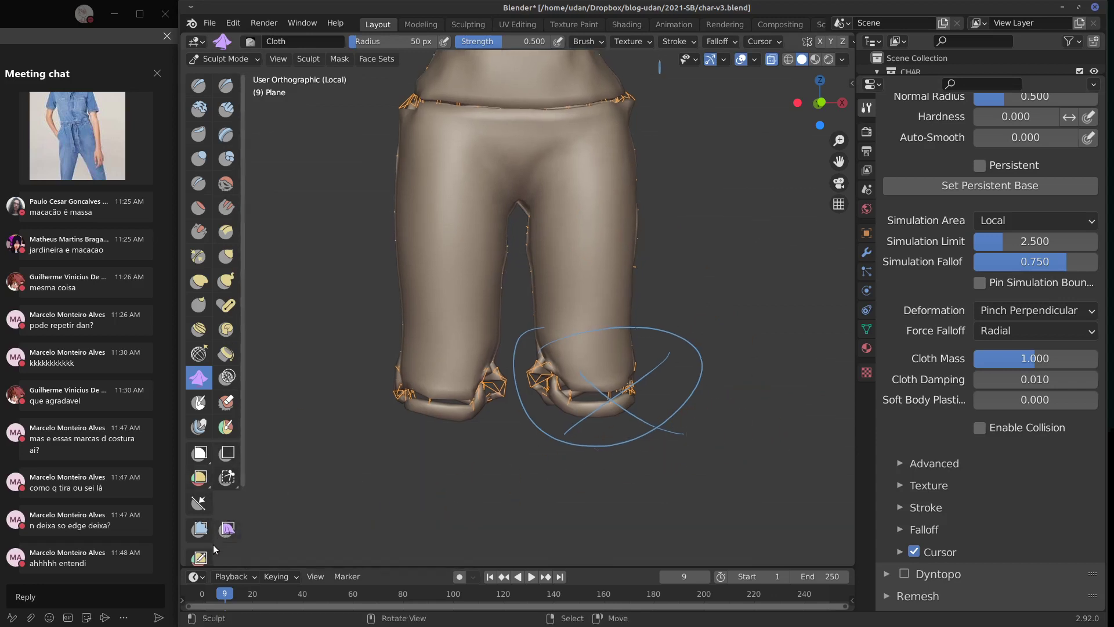
click(224, 531)
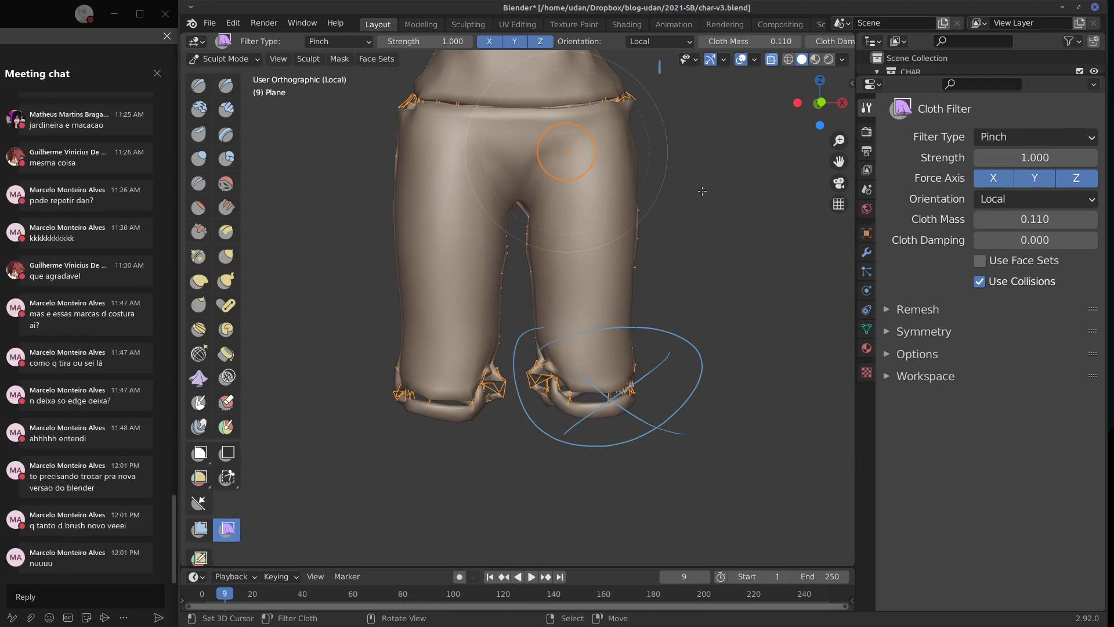
drag(671, 314, 675, 313)
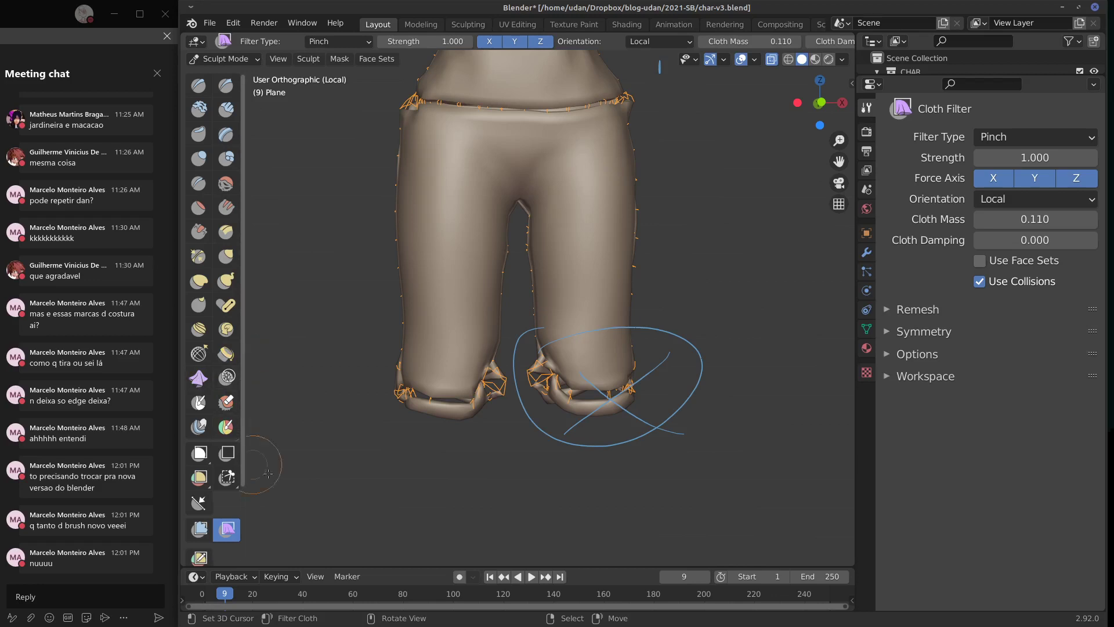
middle_drag(310, 405, 842, 331)
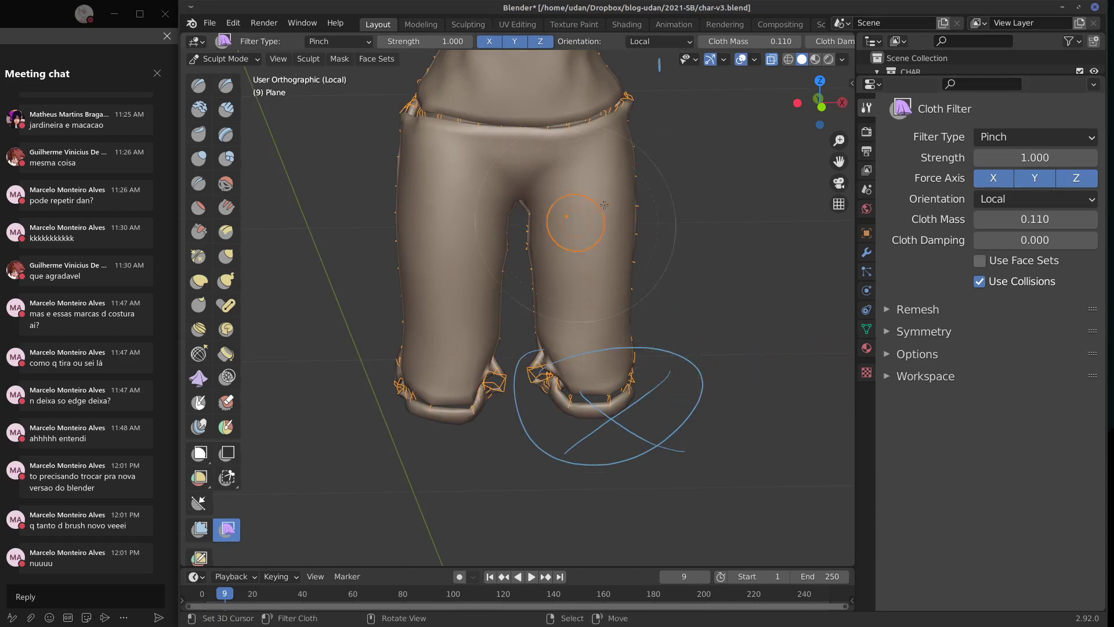
Step: Switch to the Cloth brush and set its Deformation to Grab
click(198, 378)
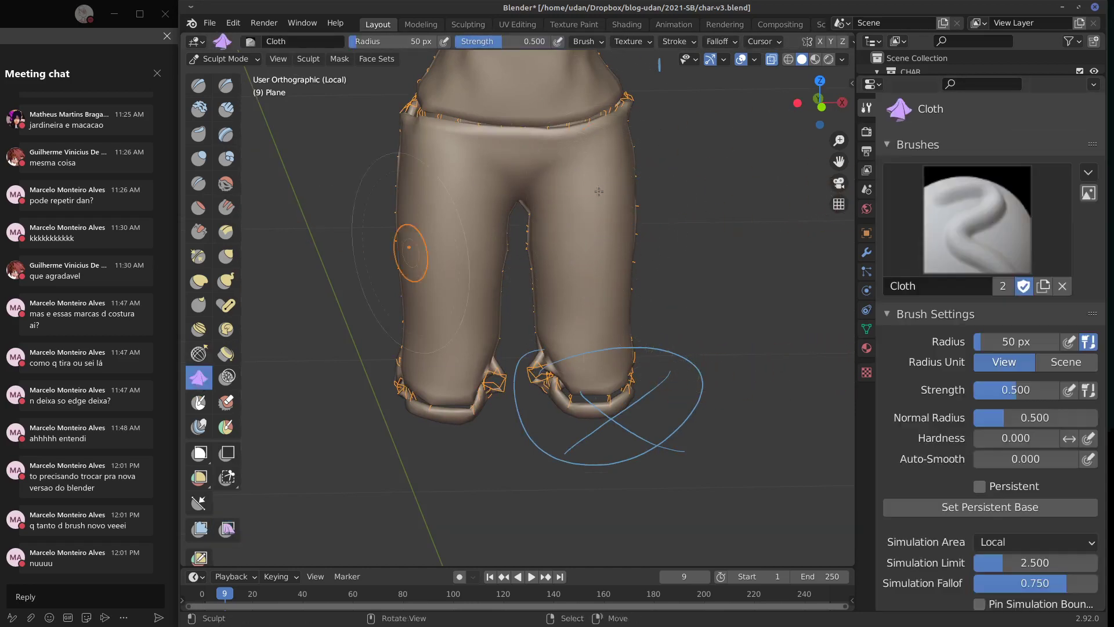
mouse_move(587, 168)
mouse_down()
mouse_move(588, 178)
mouse_move(575, 162)
mouse_up()
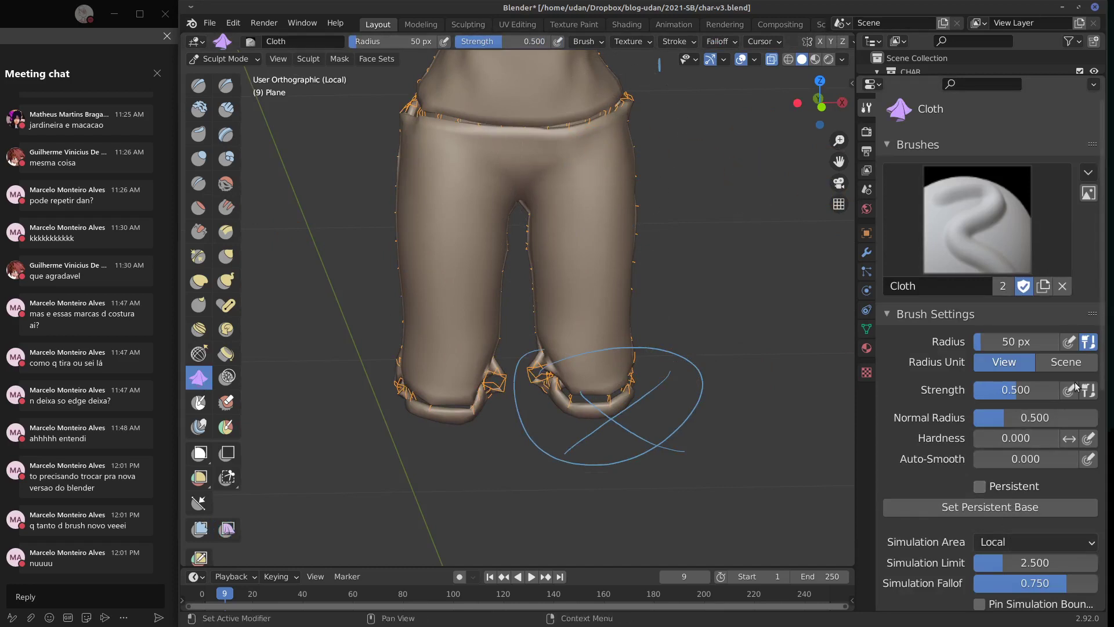
scroll(1074, 389, down, 10)
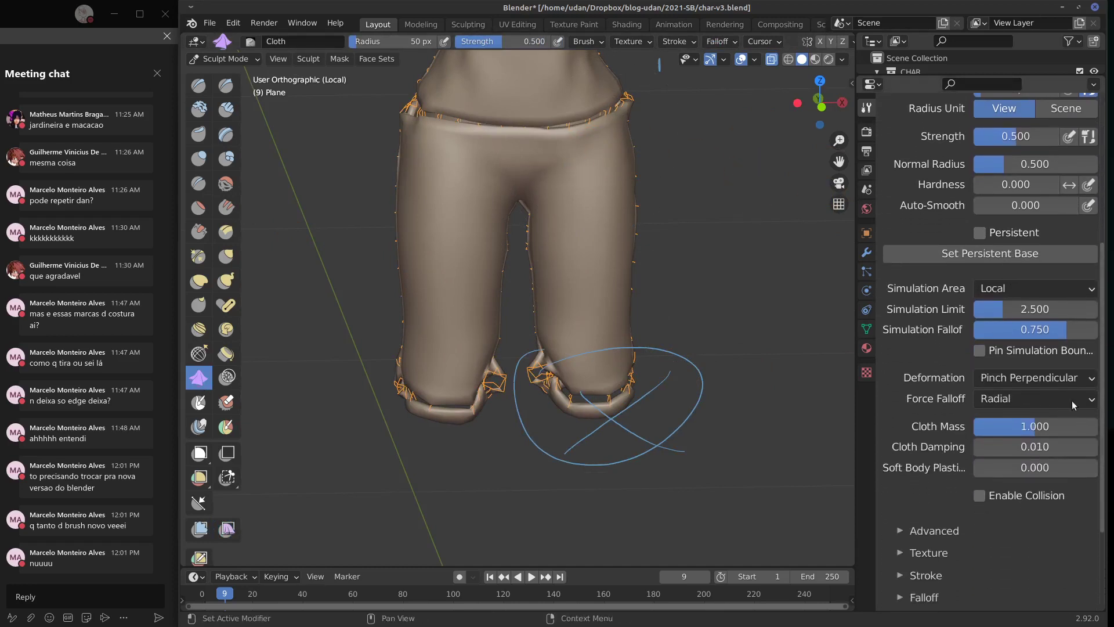
click(1039, 379)
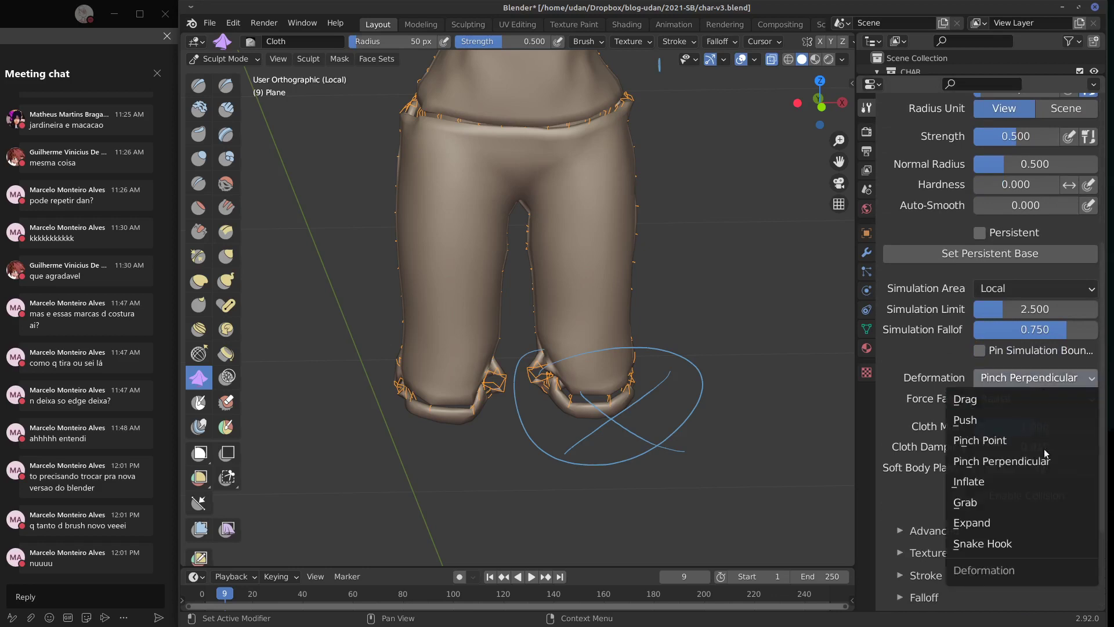
click(1001, 503)
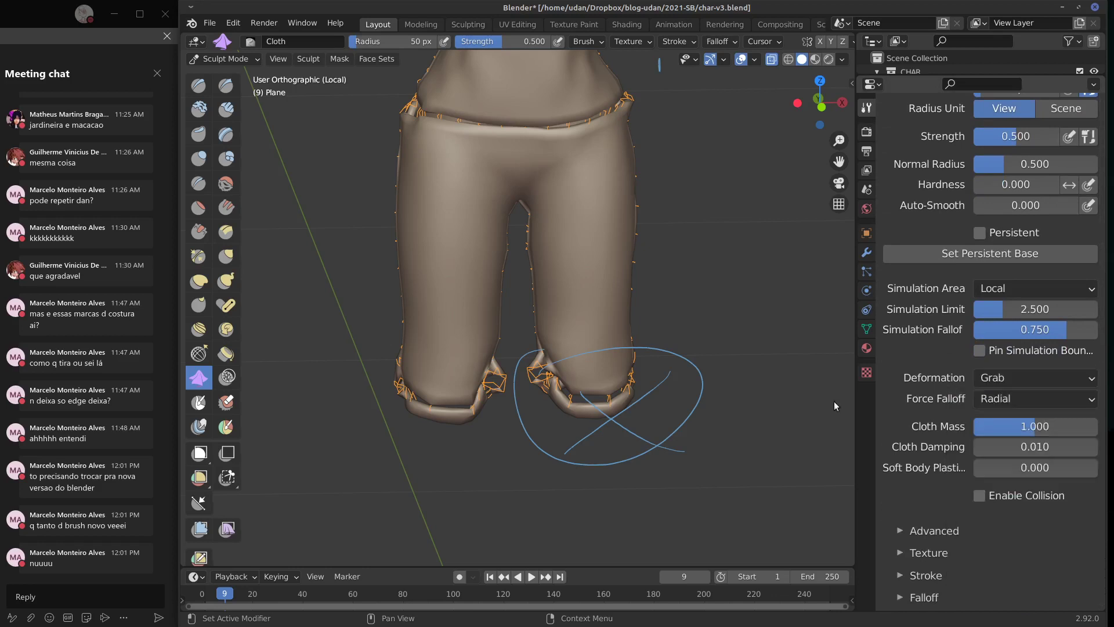
Step: Pull the cloth outward along the front and outer side of the left thigh with the Cloth brush's Grab deformation
mouse_move(530, 186)
mouse_down()
mouse_move(518, 196)
mouse_move(569, 226)
mouse_move(566, 290)
mouse_move(579, 297)
mouse_move(557, 261)
mouse_move(577, 277)
mouse_move(571, 219)
mouse_move(641, 248)
mouse_up()
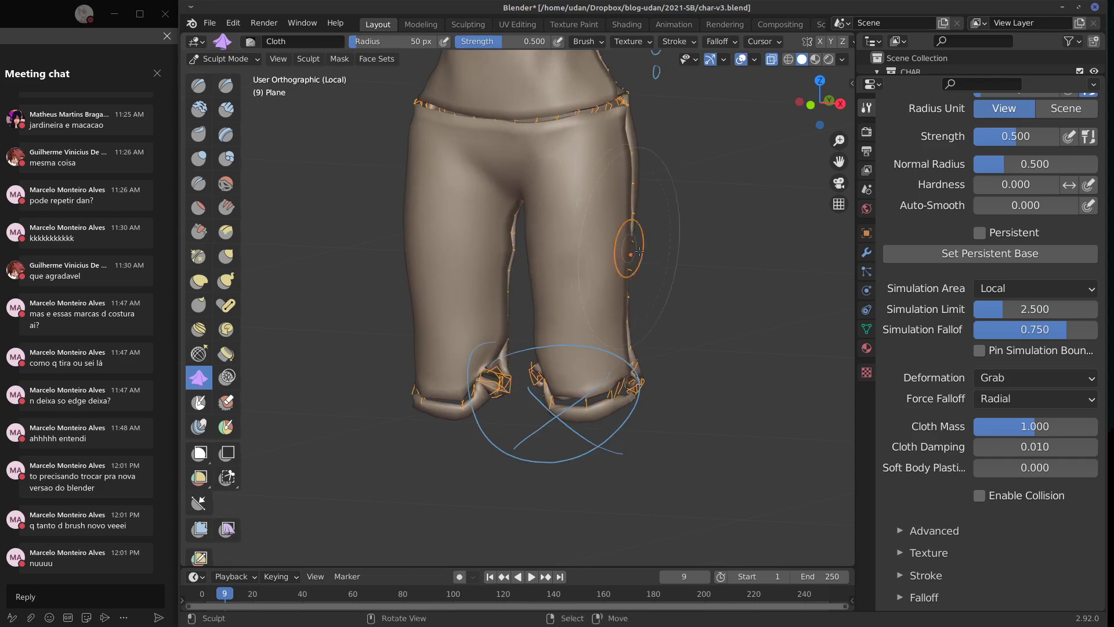
mouse_move(638, 256)
middle_down()
mouse_move(643, 267)
mouse_move(679, 259)
middle_up()
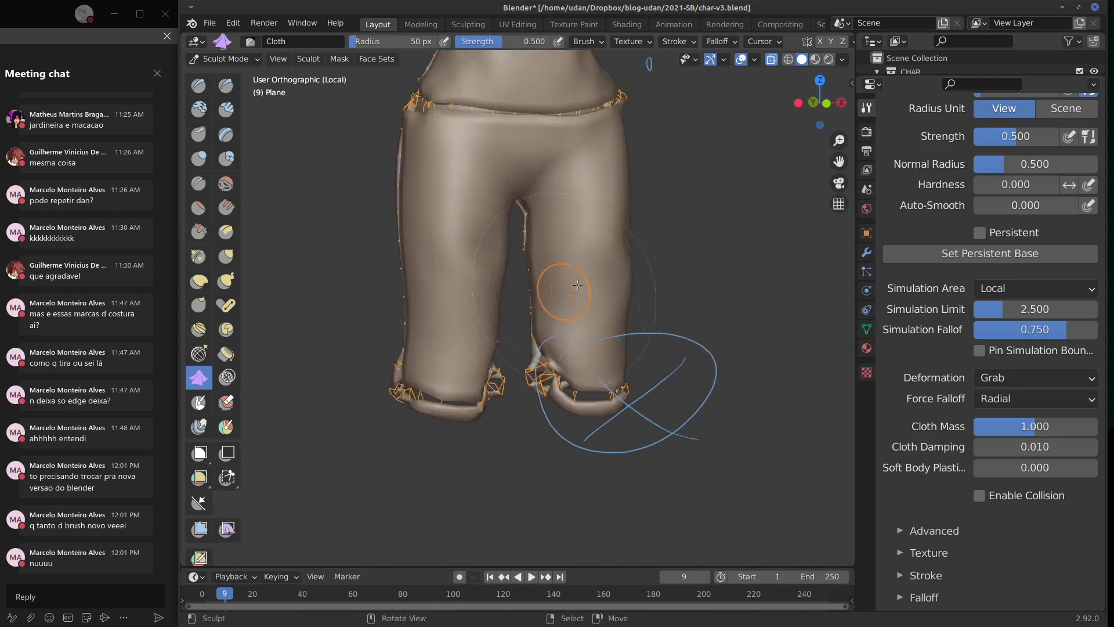
mouse_move(605, 304)
middle_down()
mouse_move(653, 289)
mouse_move(495, 249)
mouse_move(561, 271)
middle_up()
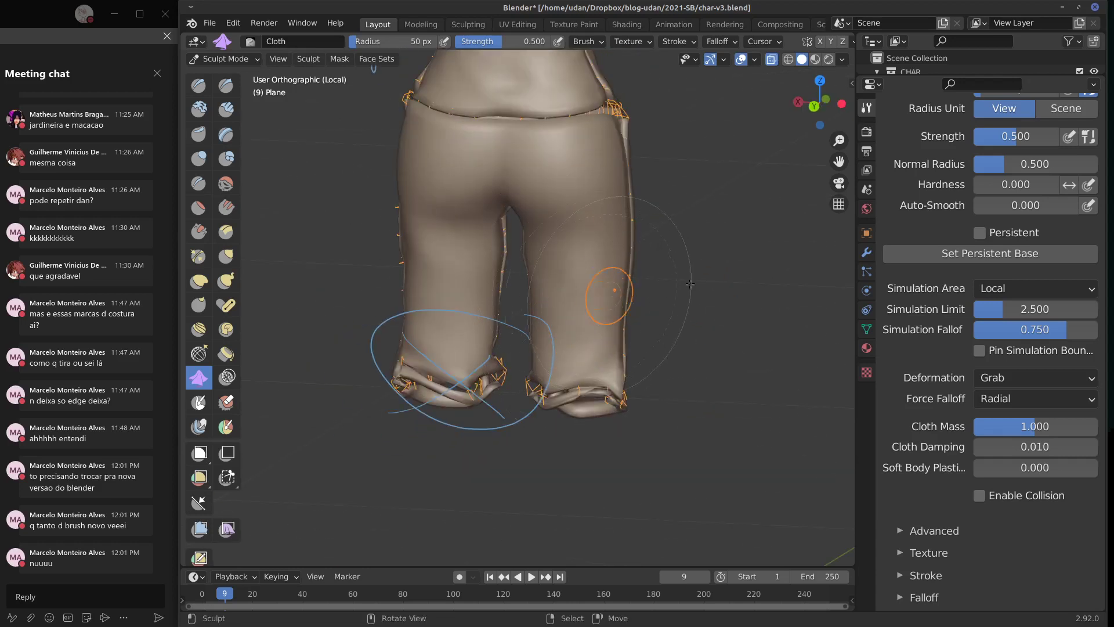
middle_drag(618, 299, 668, 279)
Step: Set the Cloth brush's Deformation to Drag and sculpt folds on the back of the right leg from thigh to knee
click(1038, 378)
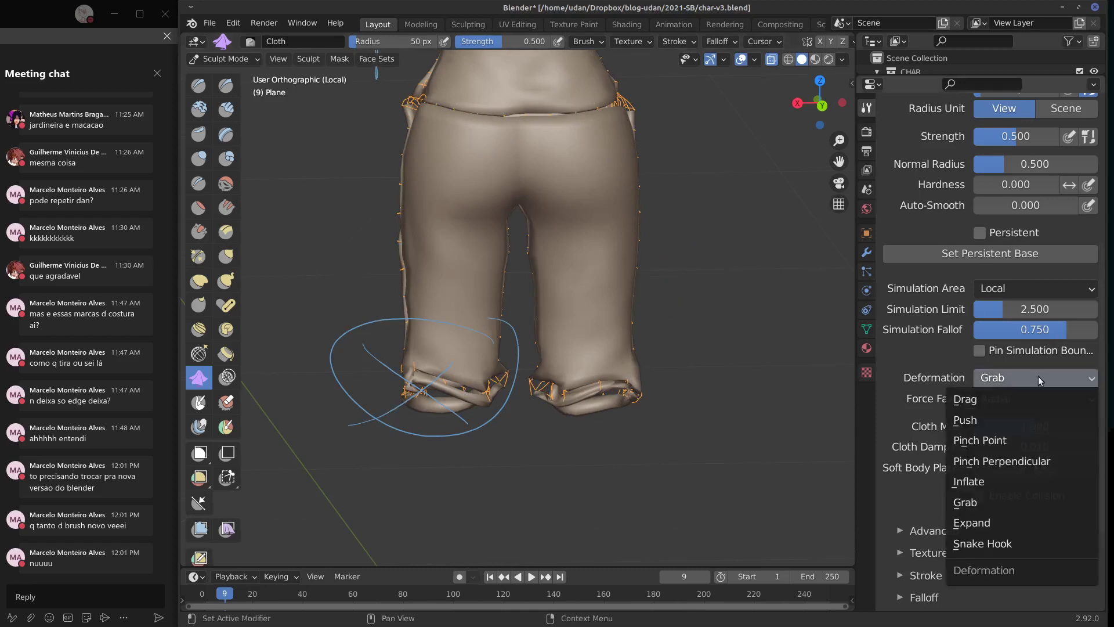
click(1011, 398)
drag(533, 255, 540, 274)
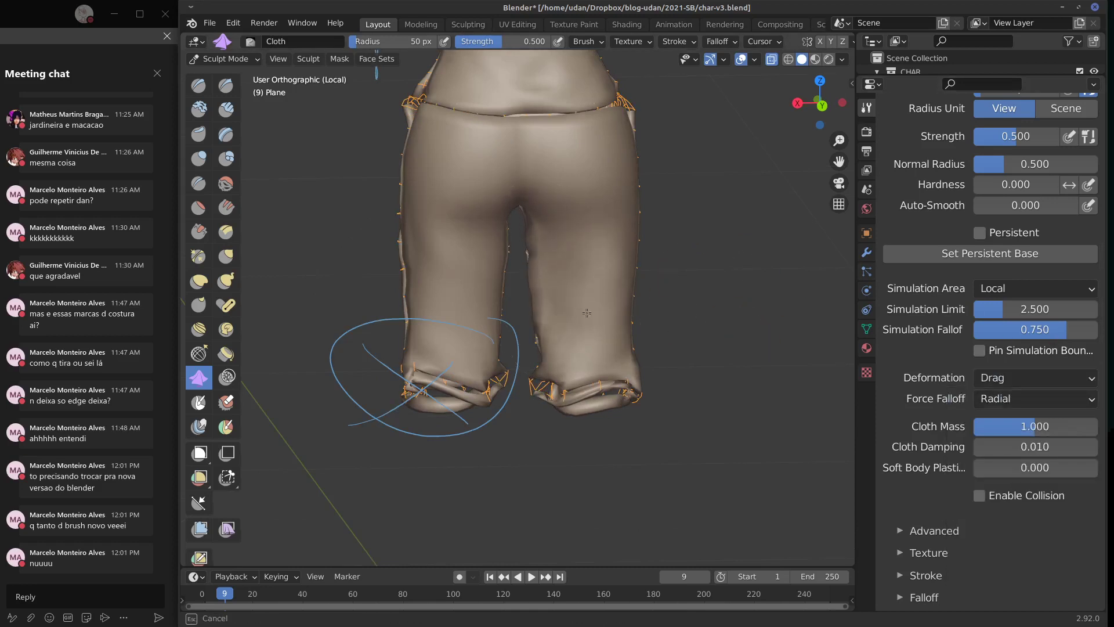
drag(586, 313, 581, 278)
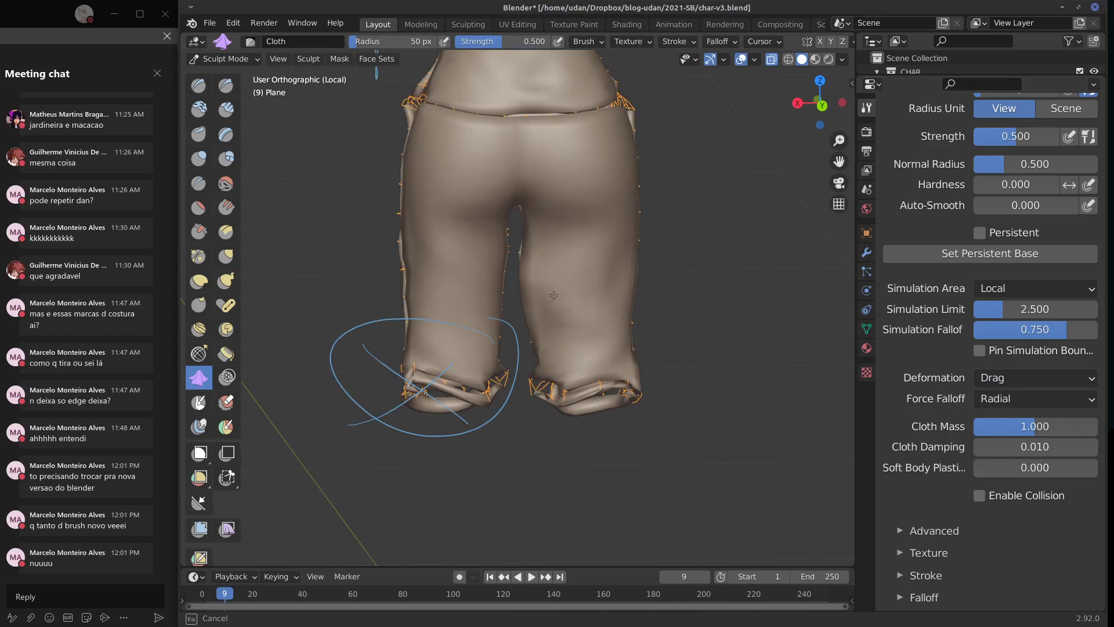
drag(553, 295, 602, 286)
mouse_move(604, 285)
middle_down()
mouse_move(494, 284)
mouse_move(650, 283)
middle_up()
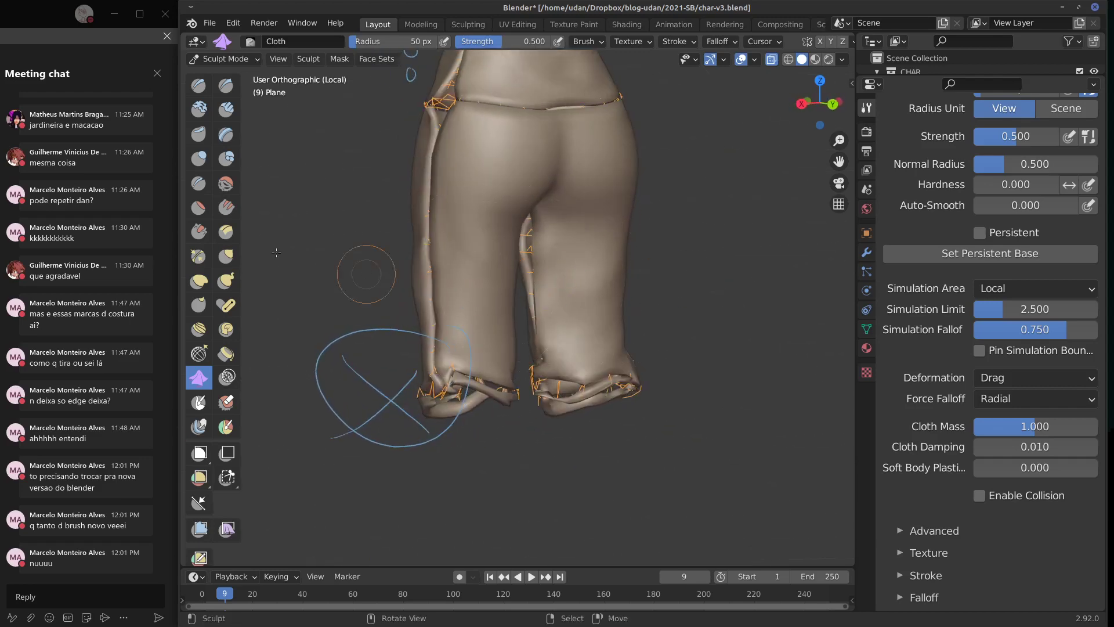
Step: Smooth the sculpted folds on the back of the right trouser leg with the Smooth brush
click(226, 183)
drag(559, 257, 585, 271)
middle_drag(447, 286, 647, 241)
middle_drag(634, 179, 556, 141)
middle_drag(506, 233, 560, 238)
Step: Select the Pinch/Magnify brush and examine the whole overall in front view
shift+middle_drag(582, 519, 583, 305)
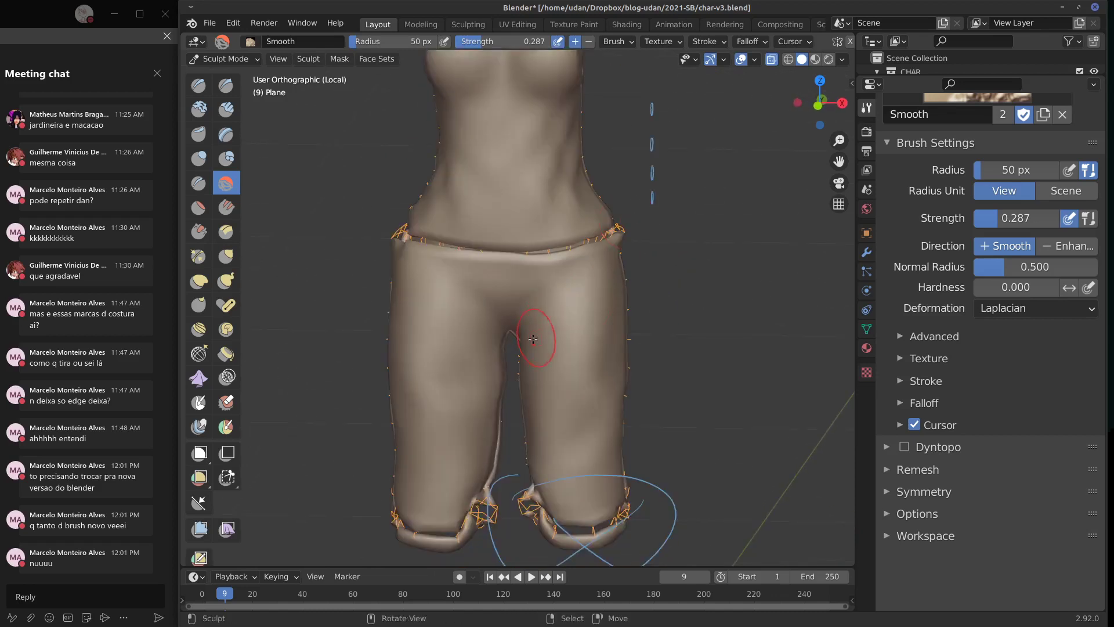
key(KP_1)
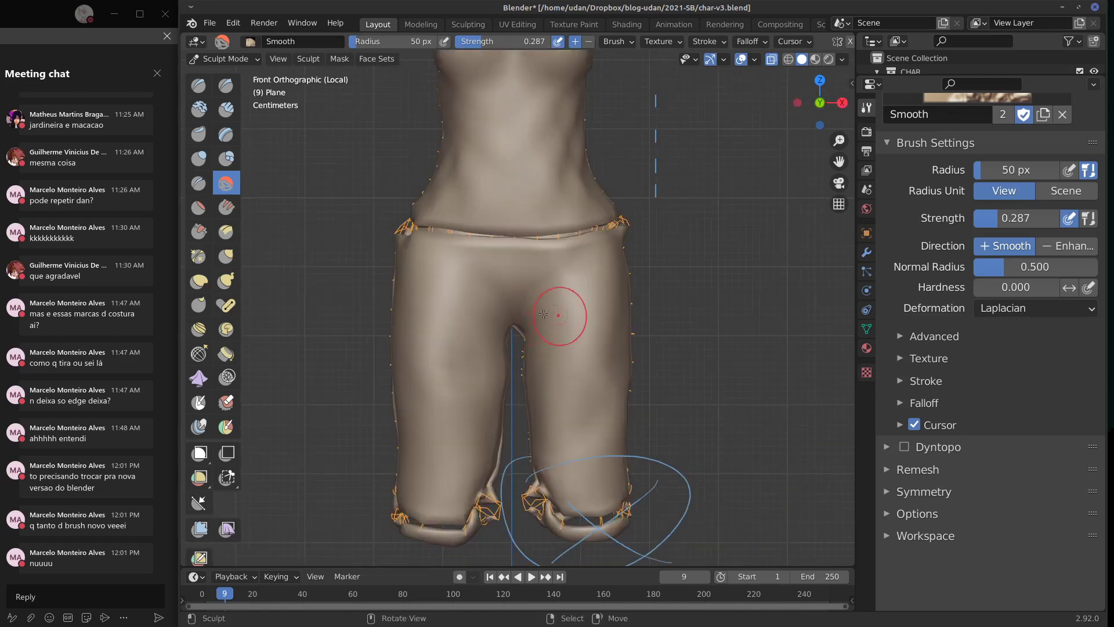
click(198, 256)
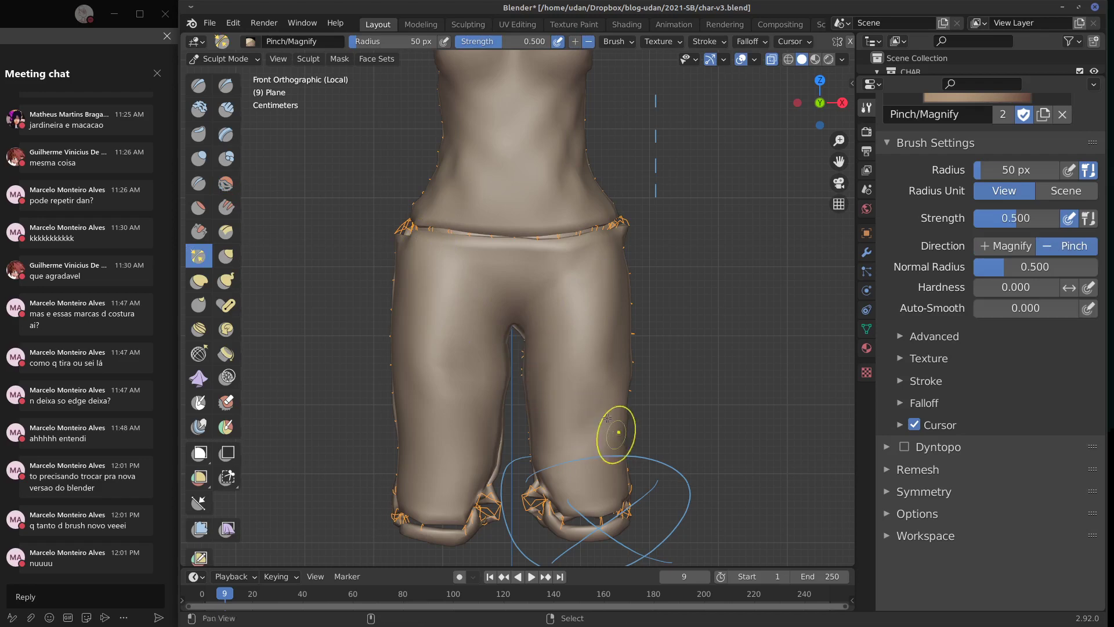
shift+middle_drag(595, 432, 638, 305)
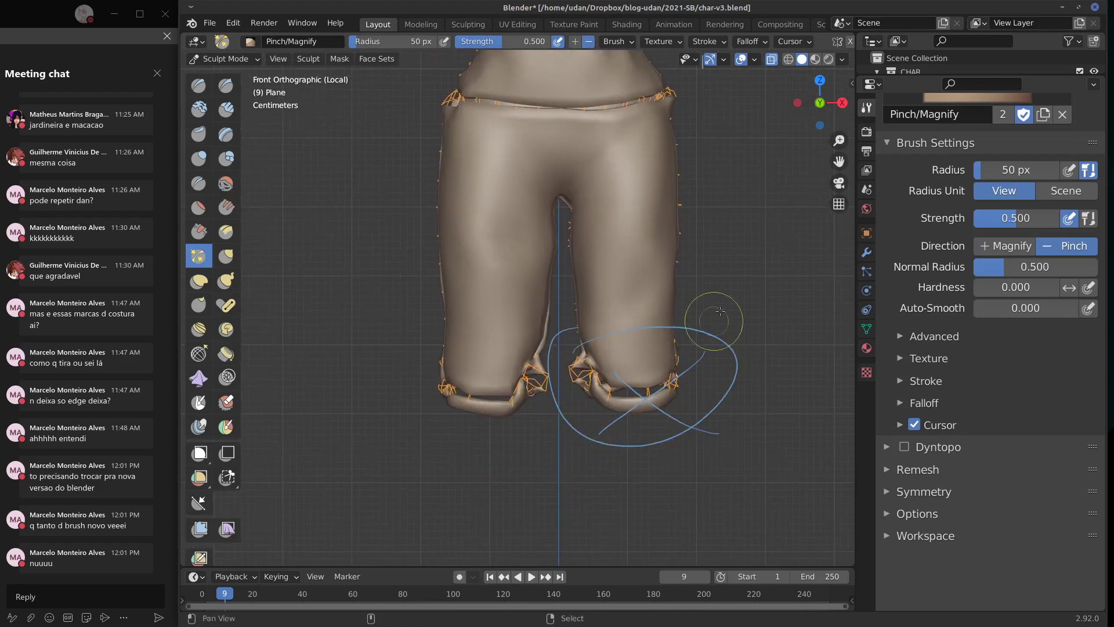
shift+middle_drag(697, 357, 704, 410)
shift+middle_drag(704, 323, 683, 369)
scroll(719, 305, down, 4)
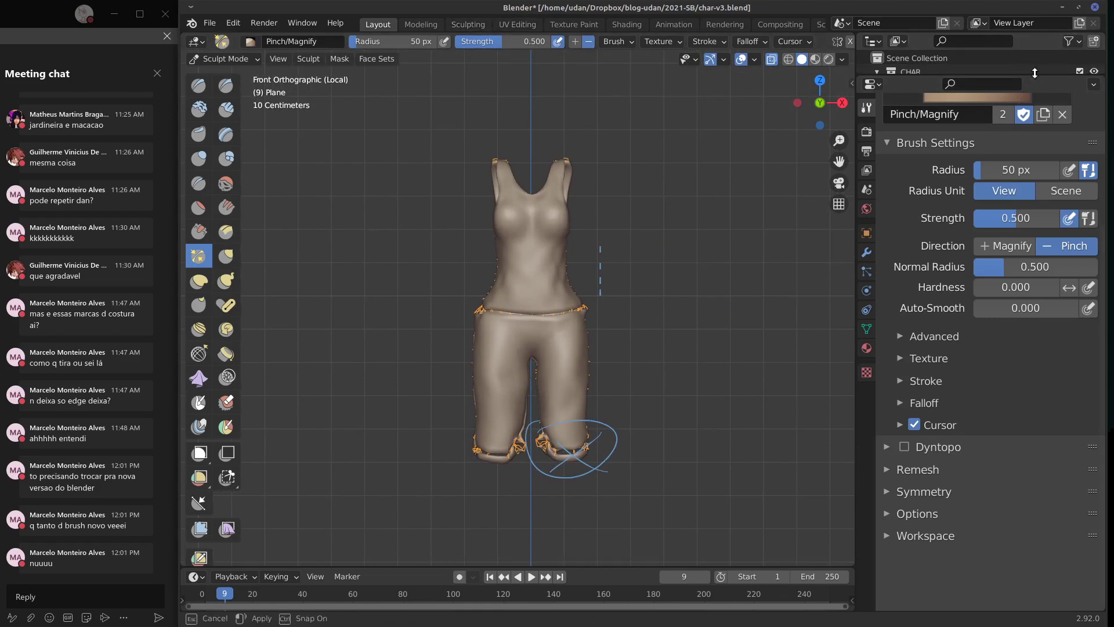
Step: Enlarge the Outliner and exit local view to show the overall on the full character, seen from the side of the torso
drag(1039, 79, 1023, 125)
key(KP_Divide)
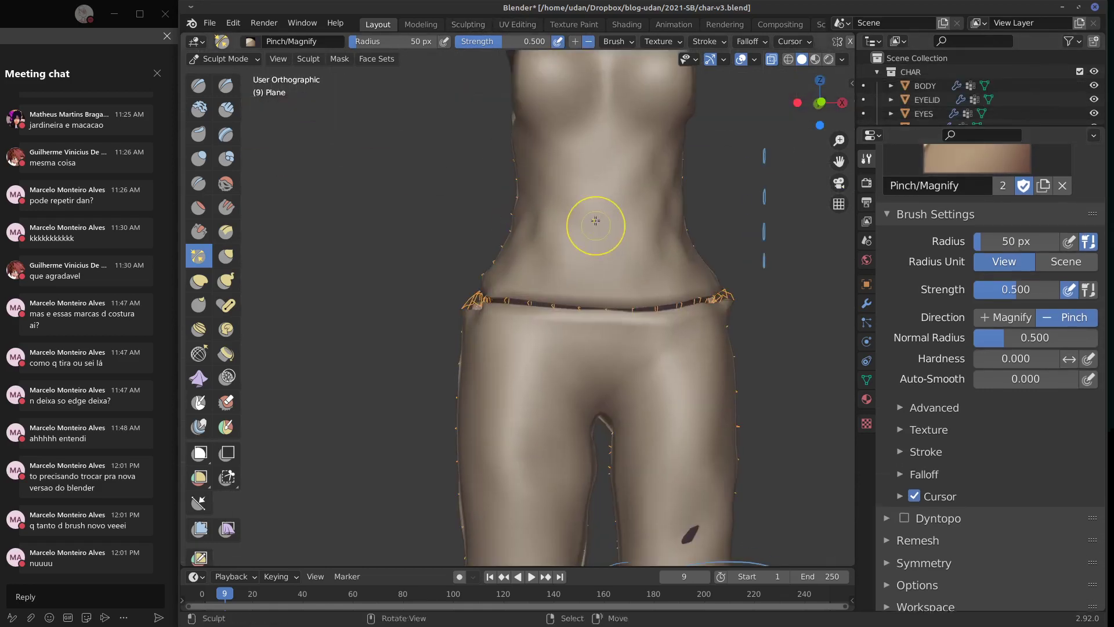
shift+middle_drag(741, 204, 680, 330)
shift+middle_drag(703, 261, 684, 370)
shift+middle_drag(721, 306, 716, 347)
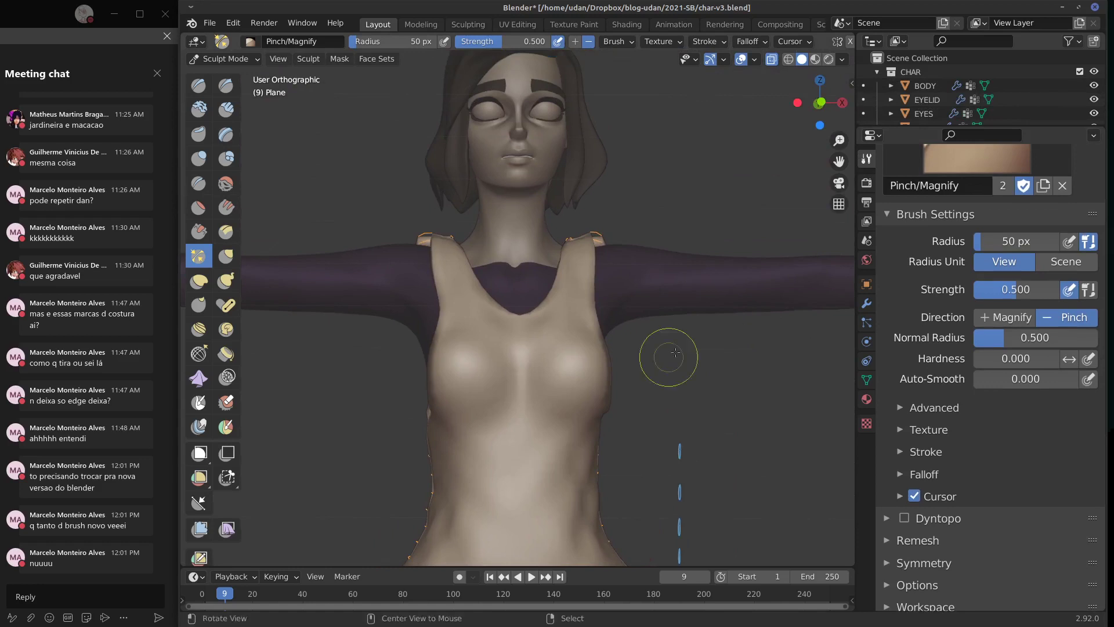
mouse_move(654, 323)
middle_down()
mouse_move(647, 341)
mouse_move(574, 364)
mouse_move(543, 390)
middle_up()
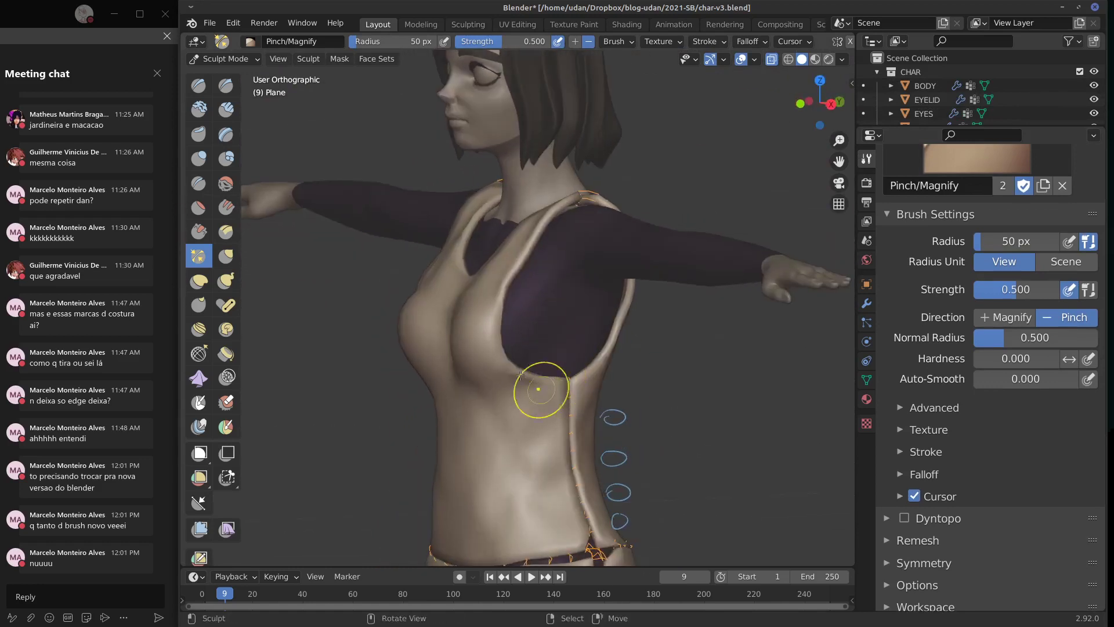
Step: Leave Sculpt Mode, open the overall mesh in Edit Mode and select all of its geometry
click(244, 59)
click(228, 75)
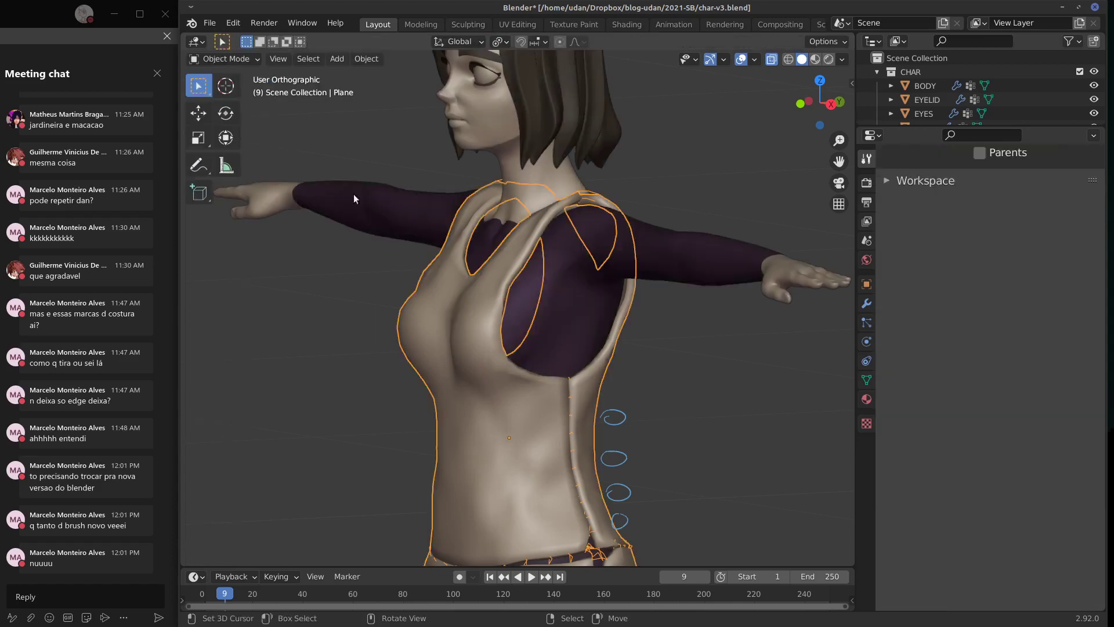
key(Tab)
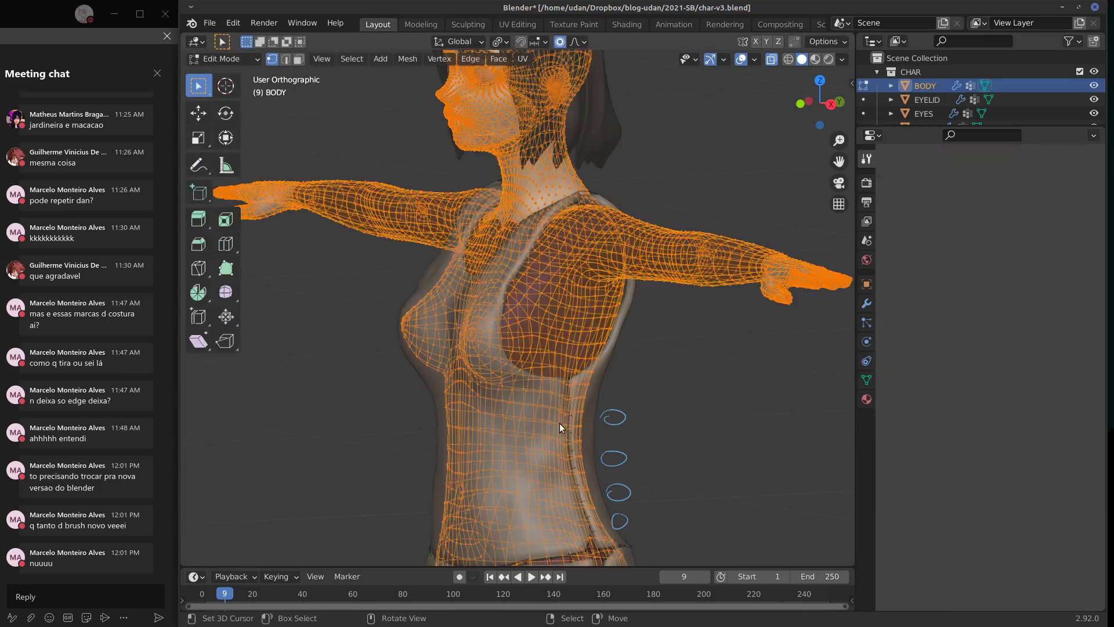
key(Tab)
click(553, 420)
key(Tab)
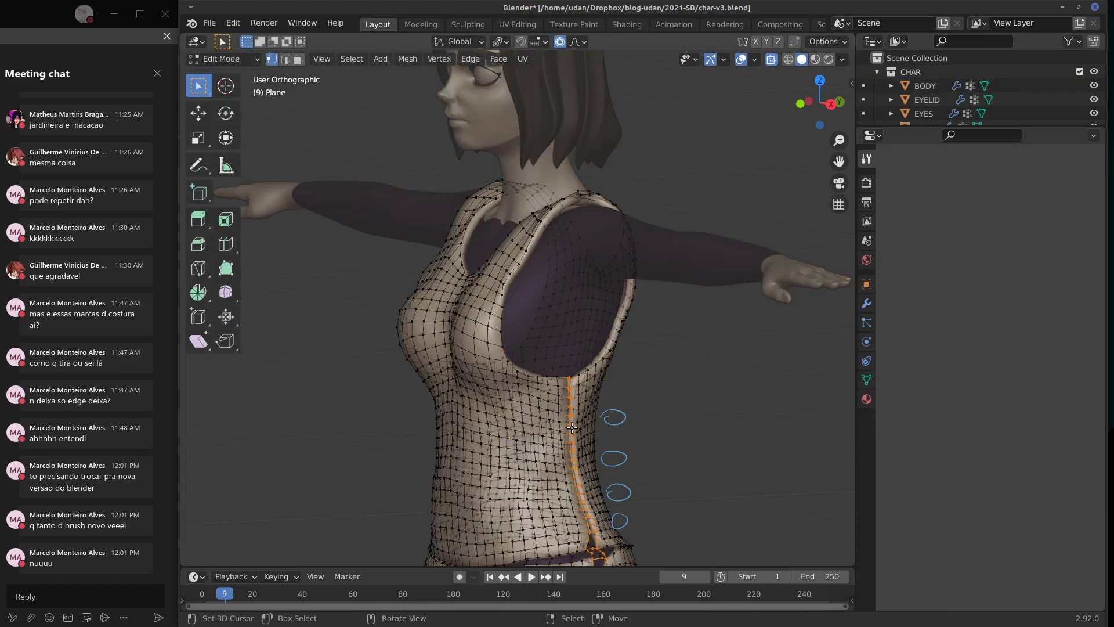
key(a)
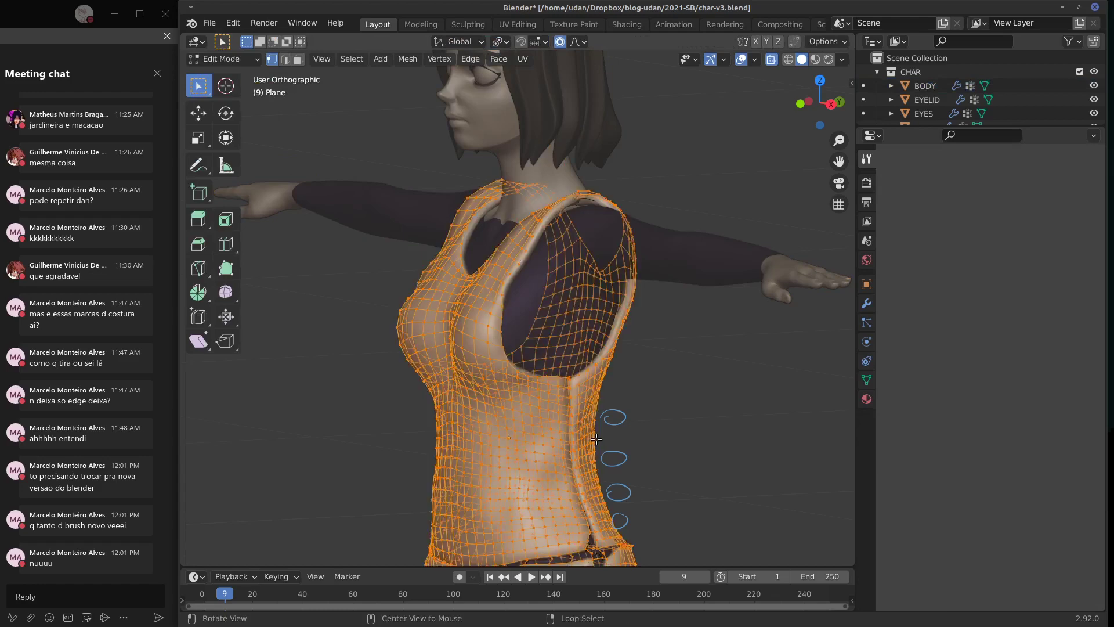
Step: Try to shrink the whole garment mesh inward with Shrink/Fatten
key(alt+s)
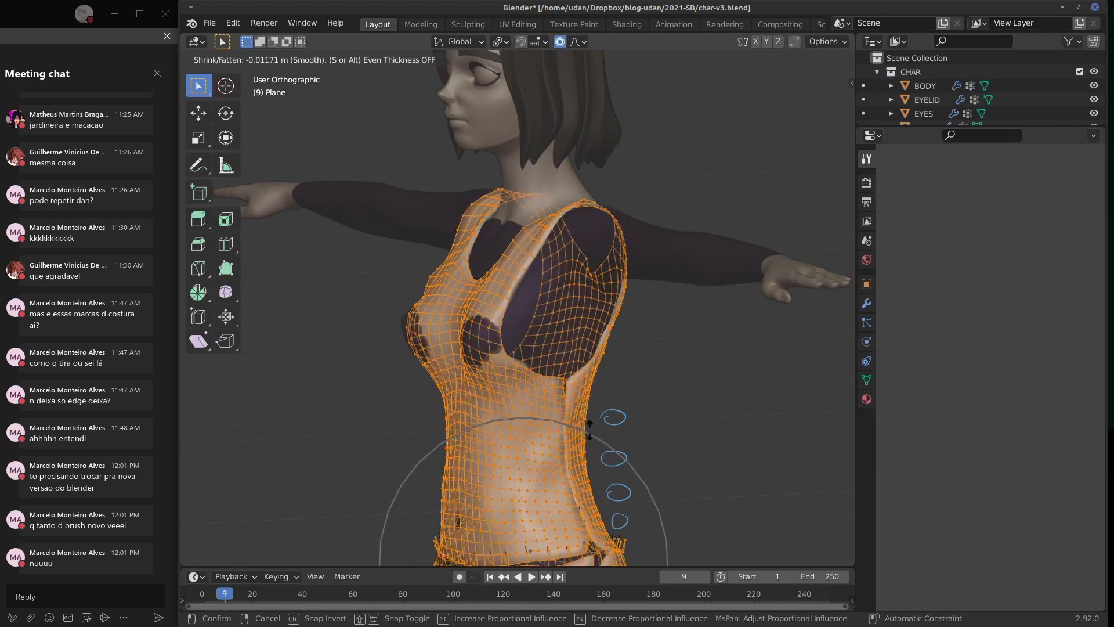
click(586, 419)
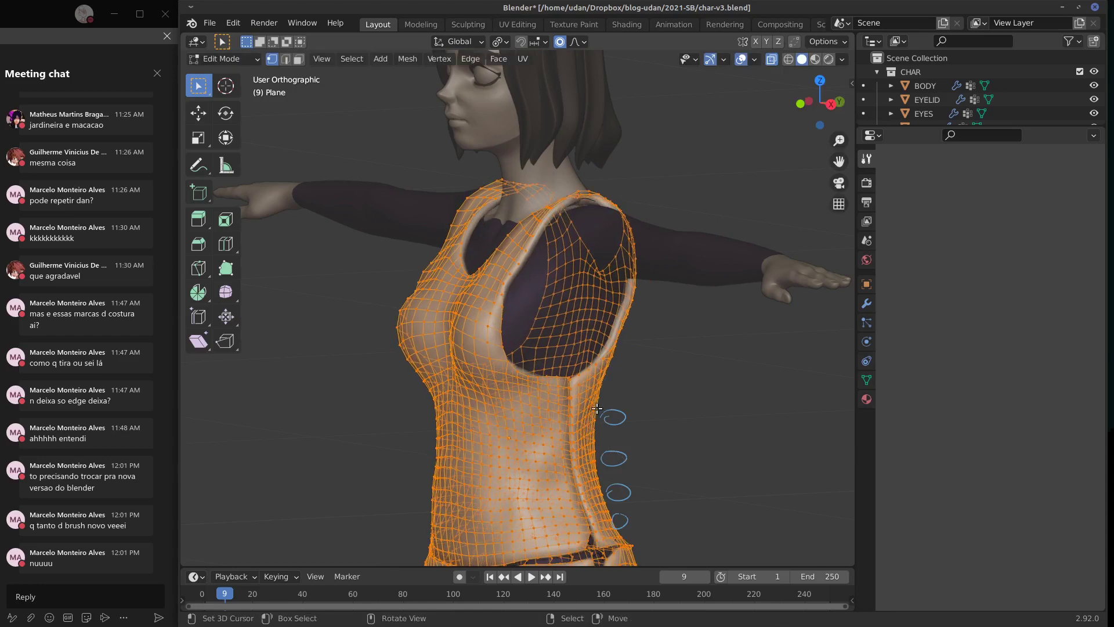
Step: Pull the garment's shoulder strap tips down on both shoulders in front view using proportional editing
key(alt+a)
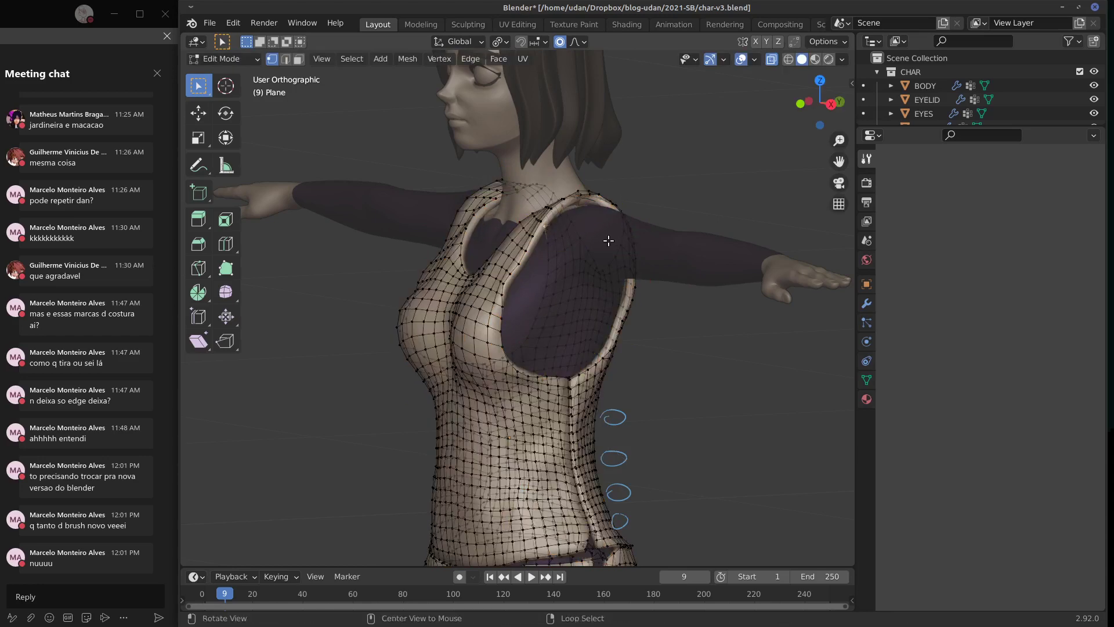
alt+drag(604, 238, 524, 183)
click(523, 183)
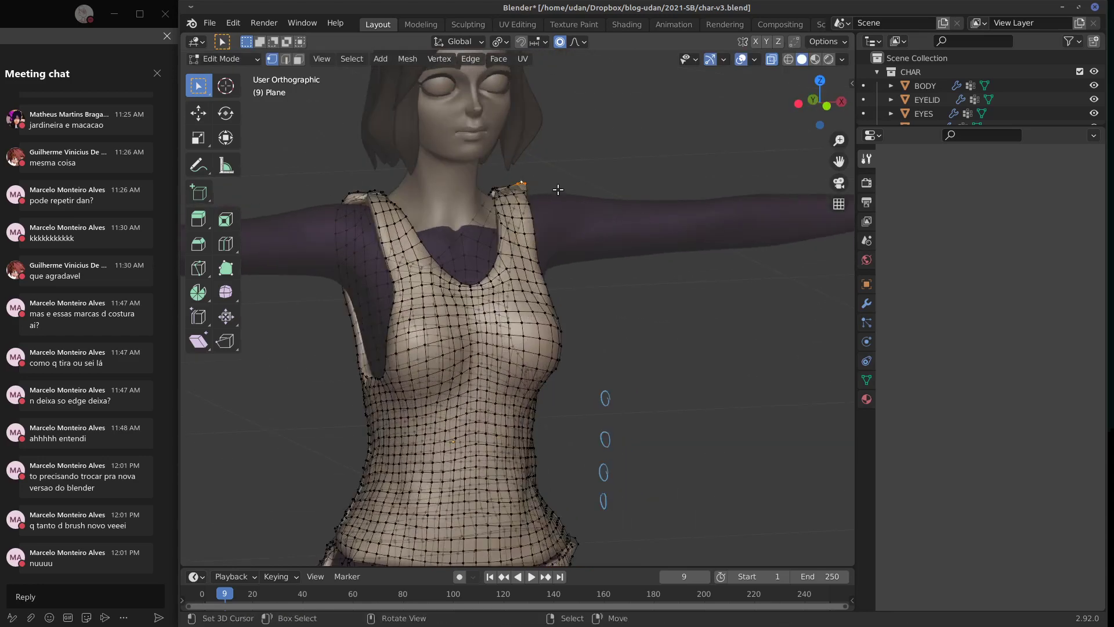
key(KP_1)
key(g)
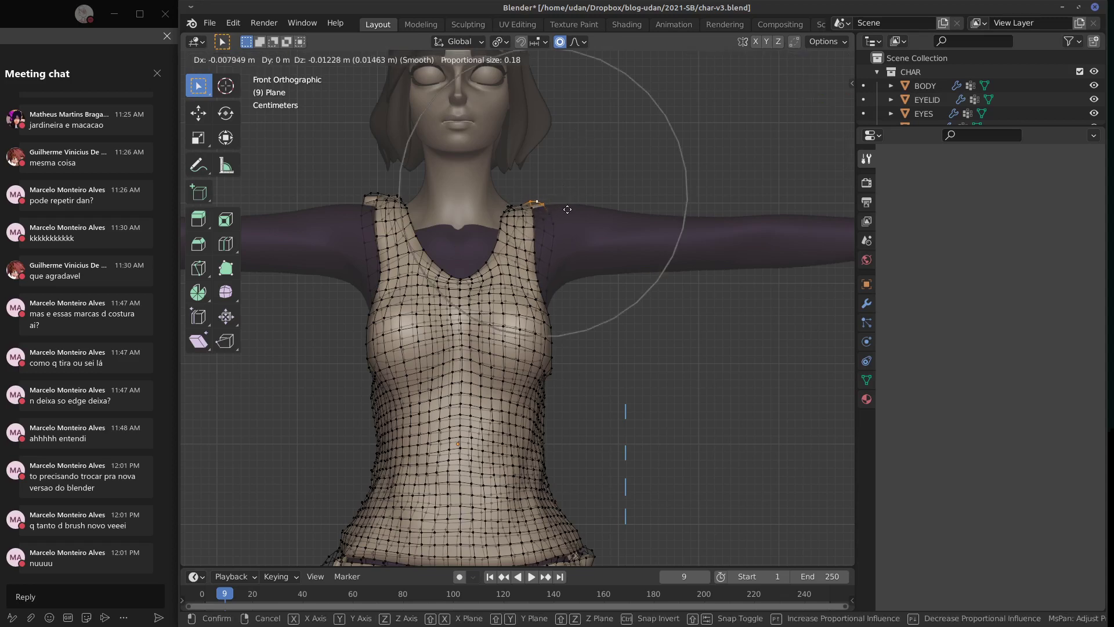
click(405, 194)
click(381, 193)
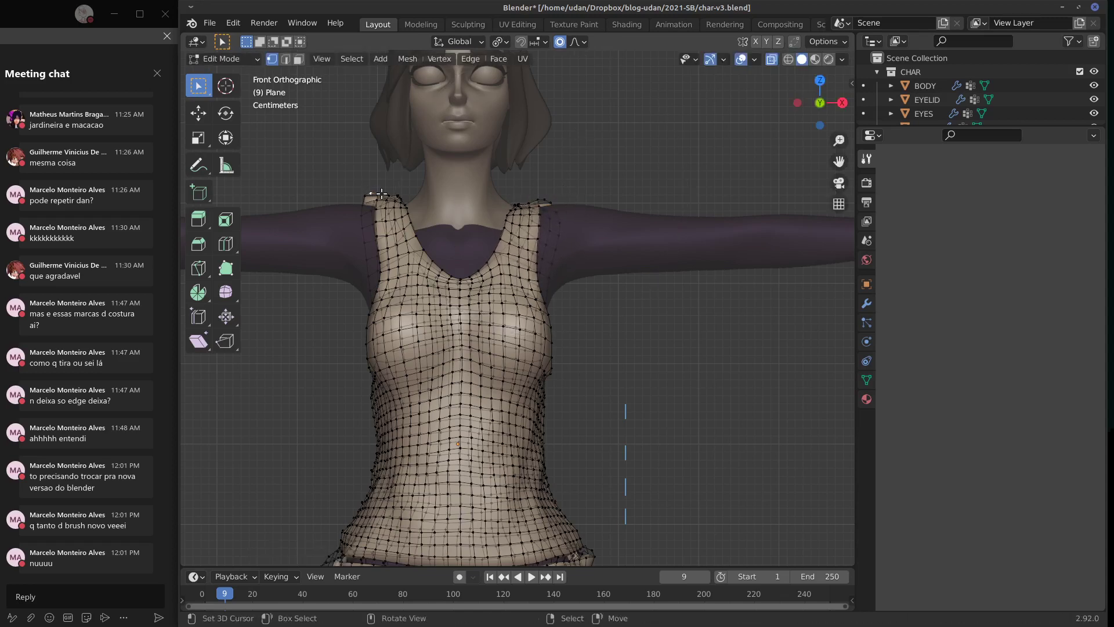
key(g)
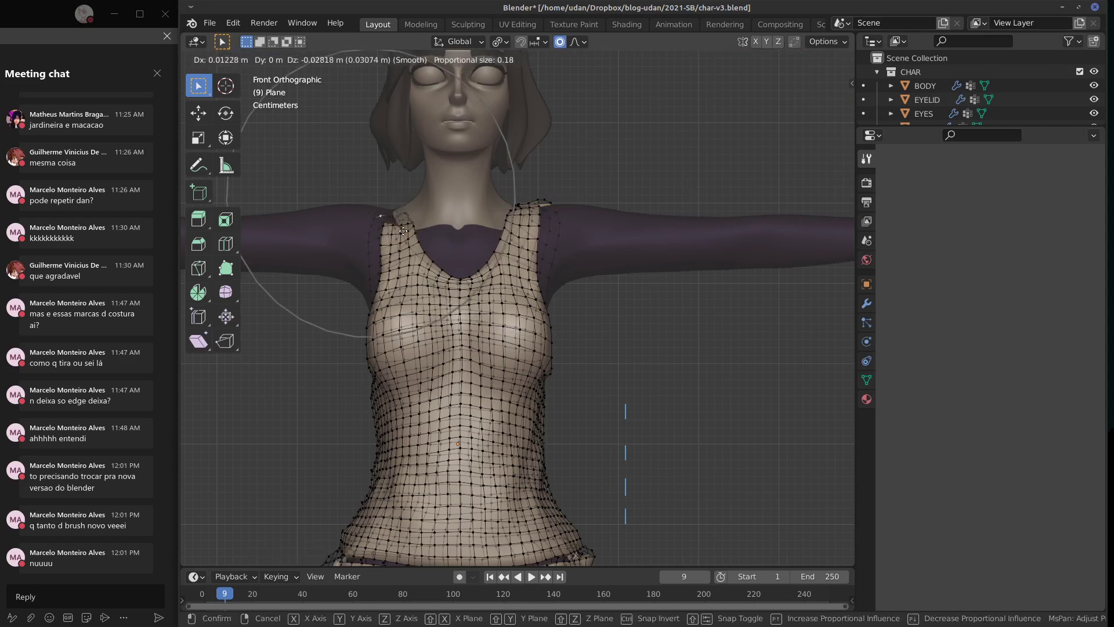
click(400, 216)
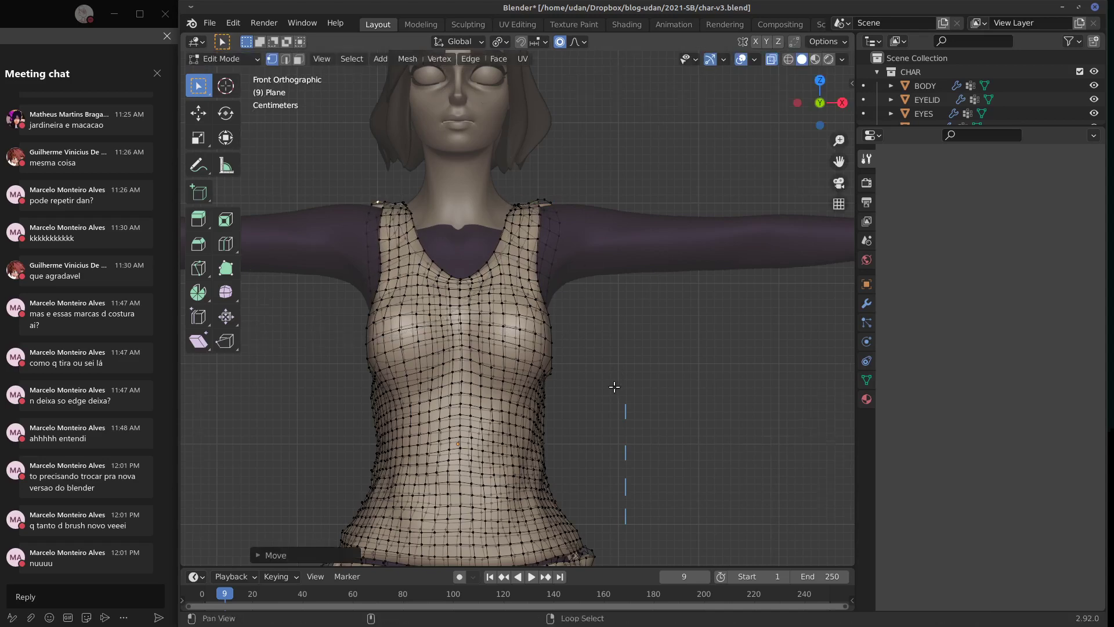
Step: Try to move the protruding hip vertex beside the waist gap inward with proportional editing
shift+scroll(614, 385, down, 5)
shift+middle_drag(622, 335, 614, 324)
alt+right_click(584, 378)
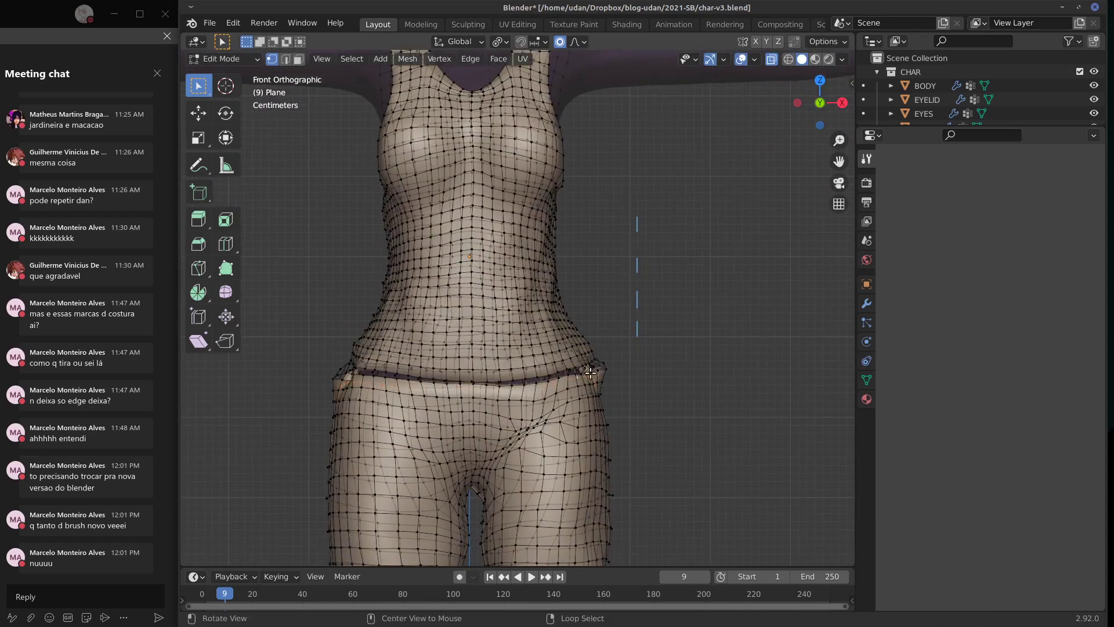
right_click(601, 371)
key(g)
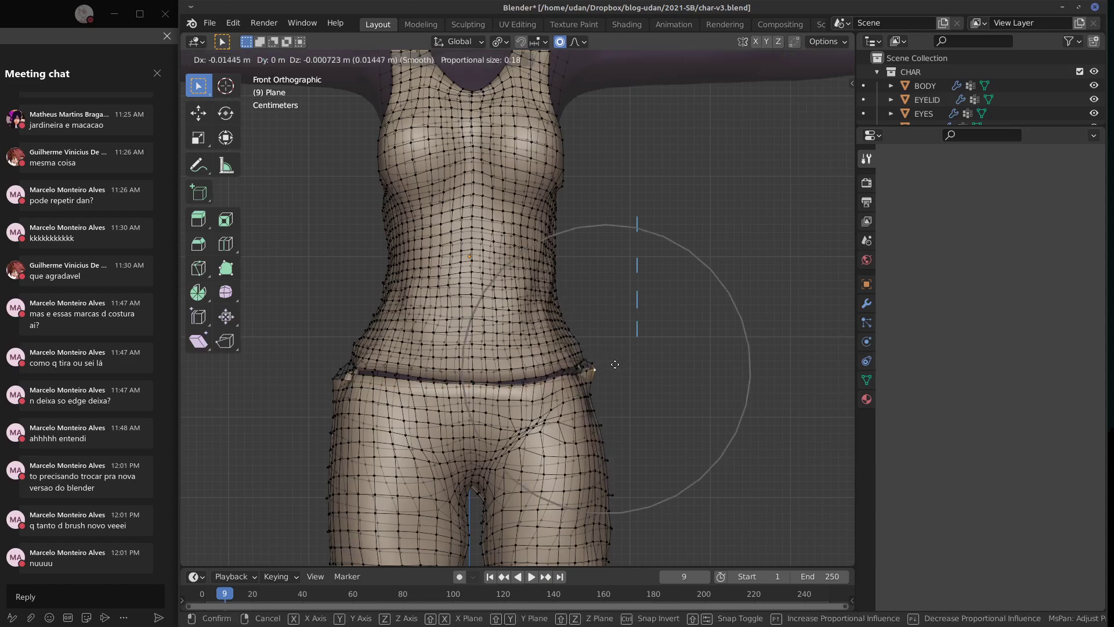
click(615, 365)
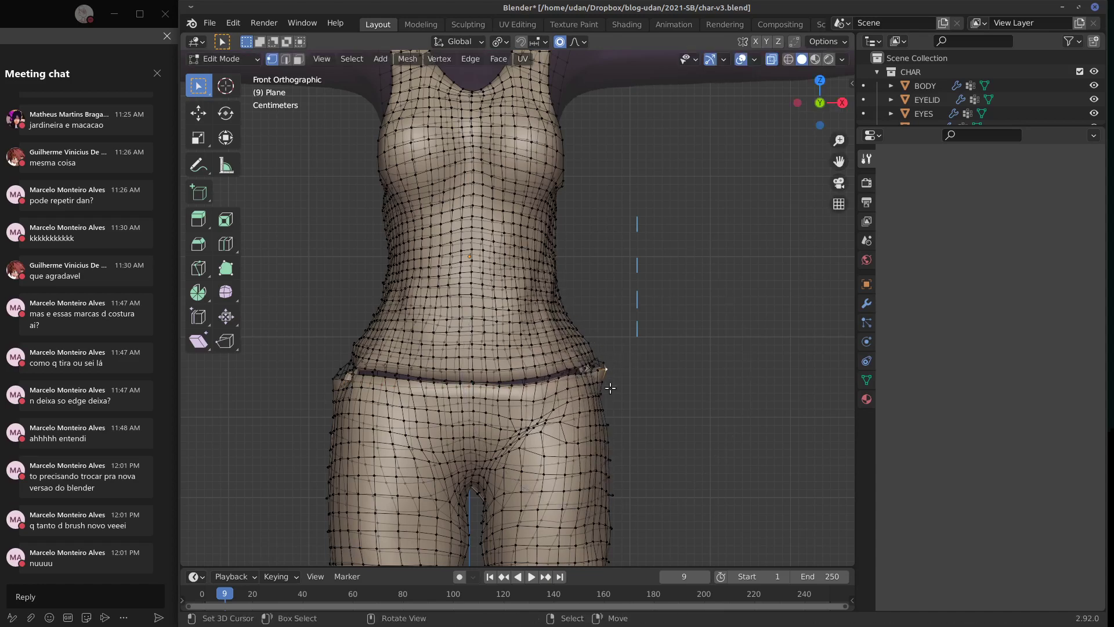
shift+middle_drag(610, 387, 614, 336)
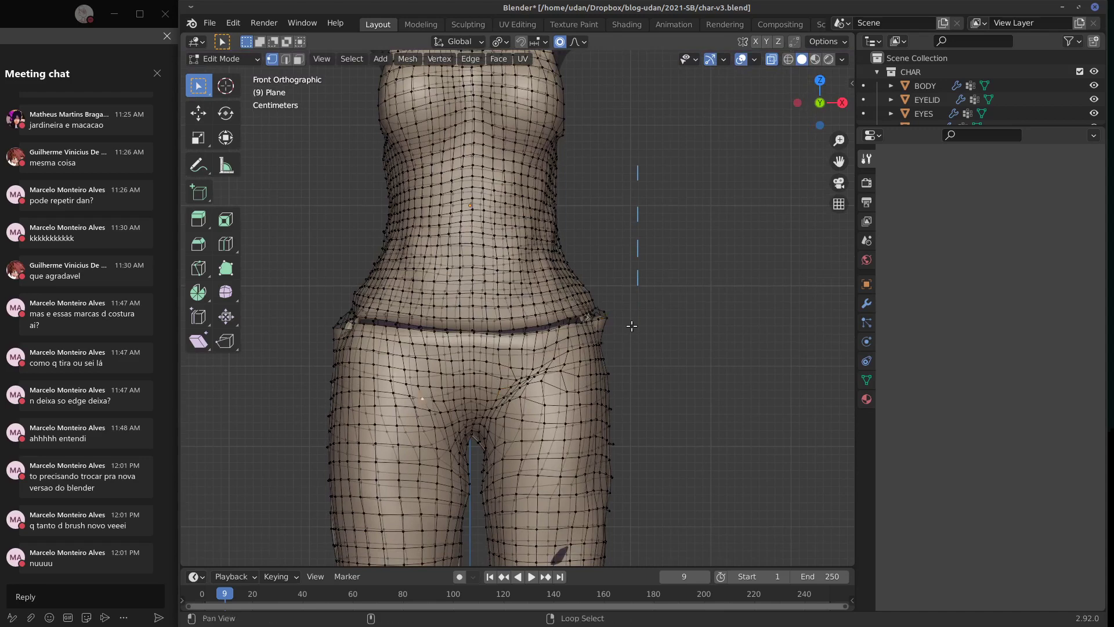
Step: Return the garment to Object Mode and assign it the existing material named Material
scroll(632, 326, down, 3)
key(Tab)
middle_drag(639, 362, 658, 295)
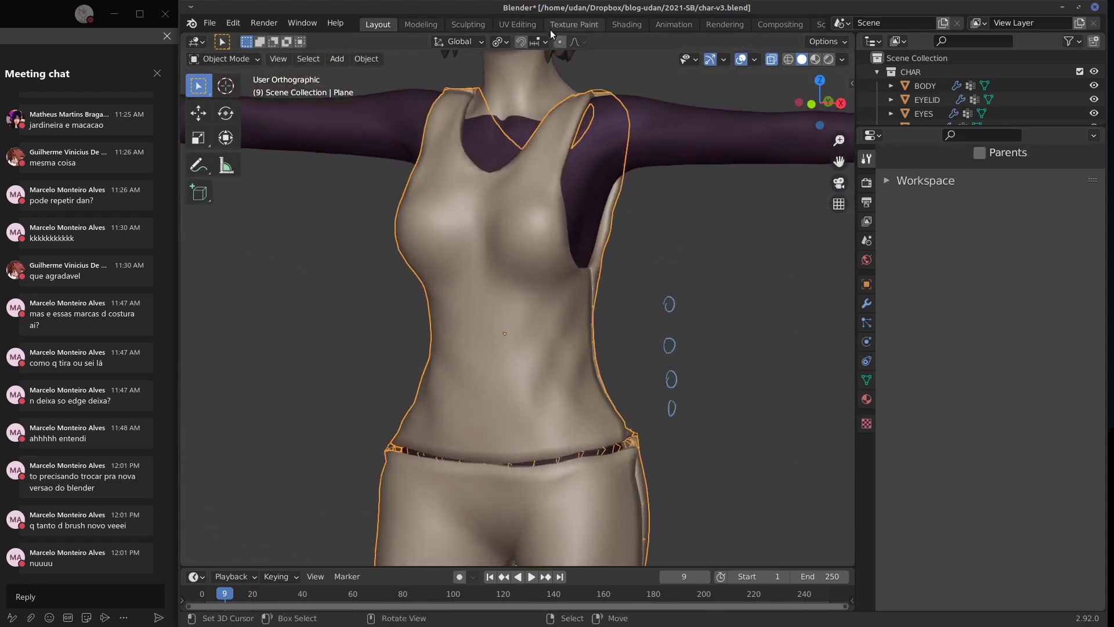
click(868, 399)
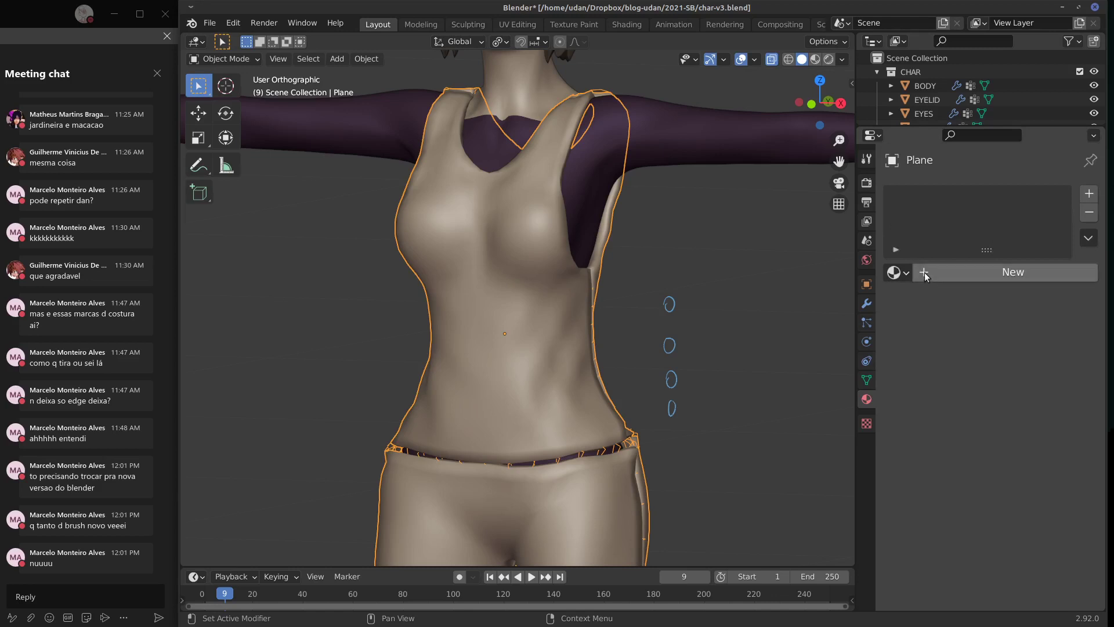
click(897, 272)
click(788, 377)
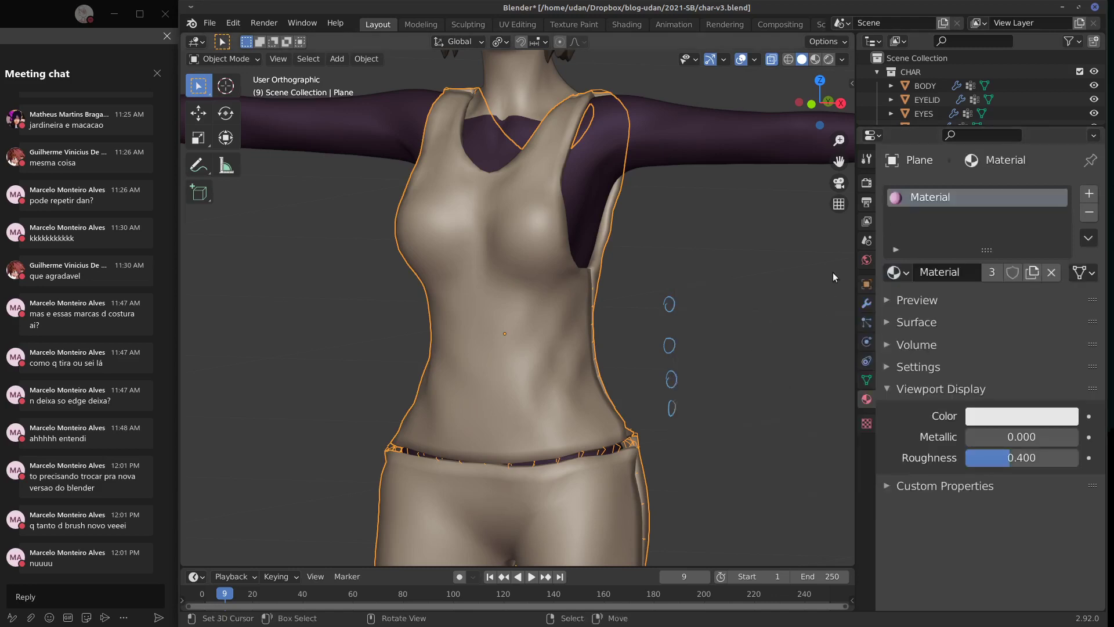
Step: Open the Shading workspace and examine the garment's surface from the back, side and front
click(629, 24)
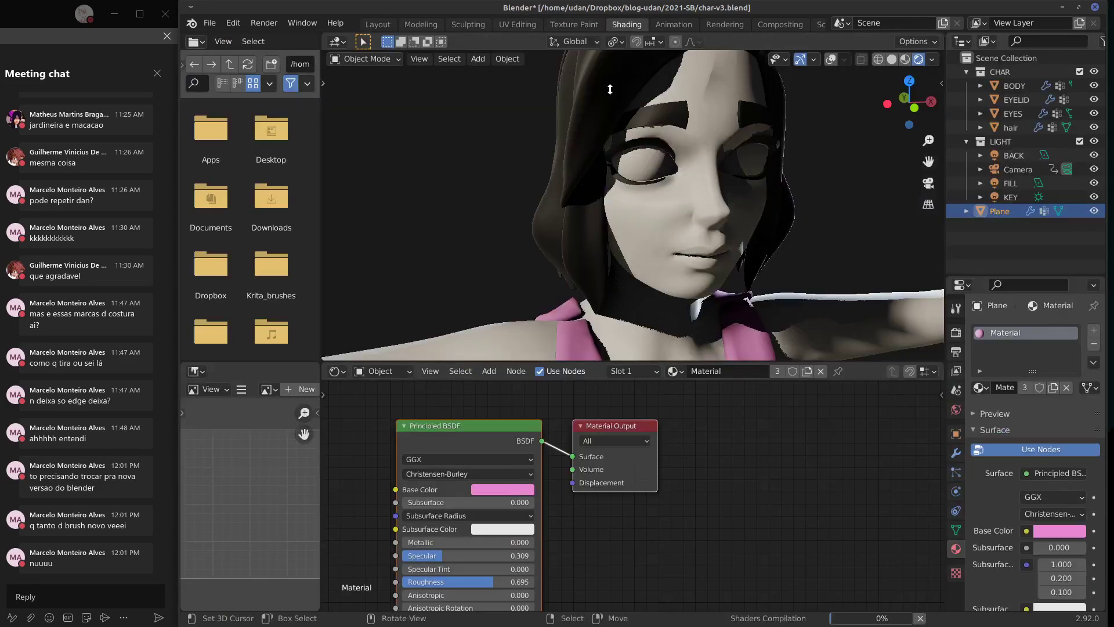
middle_drag(610, 89, 751, 235)
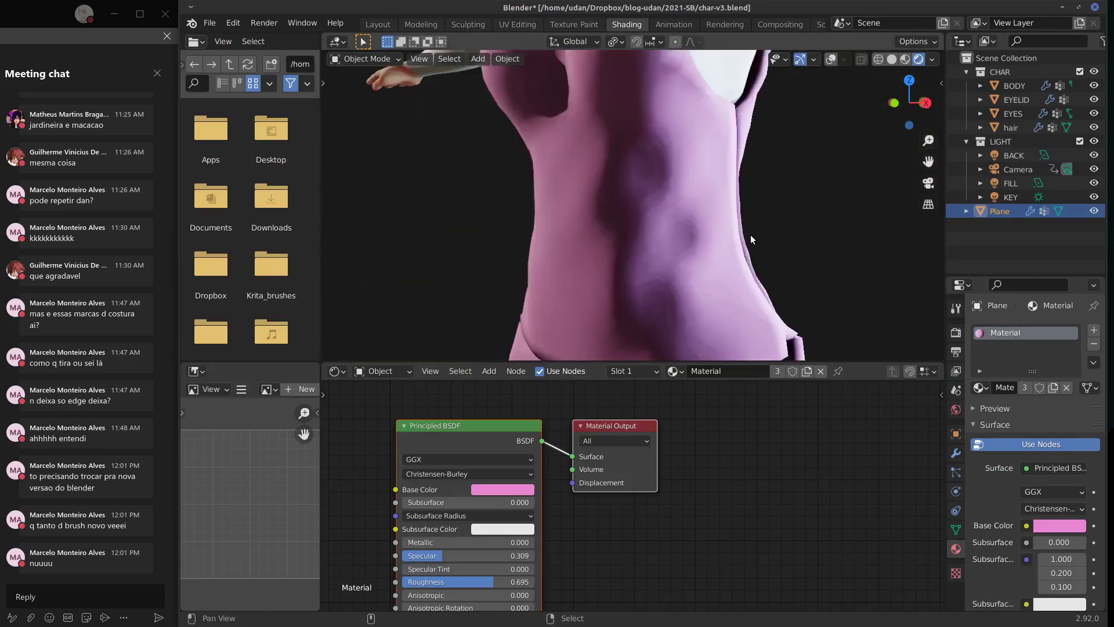
middle_drag(828, 234, 764, 236)
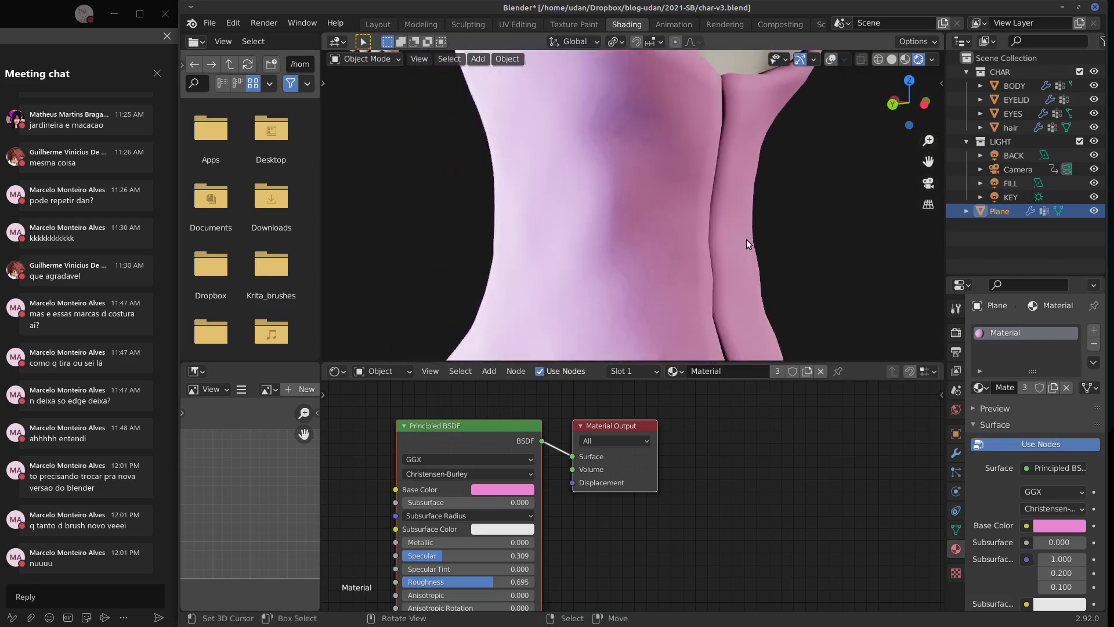
scroll(746, 239, down, 1)
click(906, 60)
mouse_move(800, 183)
middle_down()
mouse_move(695, 228)
mouse_move(618, 227)
mouse_move(663, 239)
mouse_move(674, 213)
mouse_move(652, 204)
mouse_move(659, 249)
mouse_move(758, 248)
mouse_move(734, 253)
mouse_move(827, 210)
mouse_move(822, 221)
mouse_move(898, 217)
mouse_move(630, 237)
mouse_move(686, 232)
mouse_move(668, 217)
mouse_move(736, 214)
mouse_move(710, 248)
mouse_move(656, 263)
mouse_move(718, 275)
mouse_move(719, 236)
mouse_move(661, 201)
mouse_move(652, 208)
middle_up()
key(z)
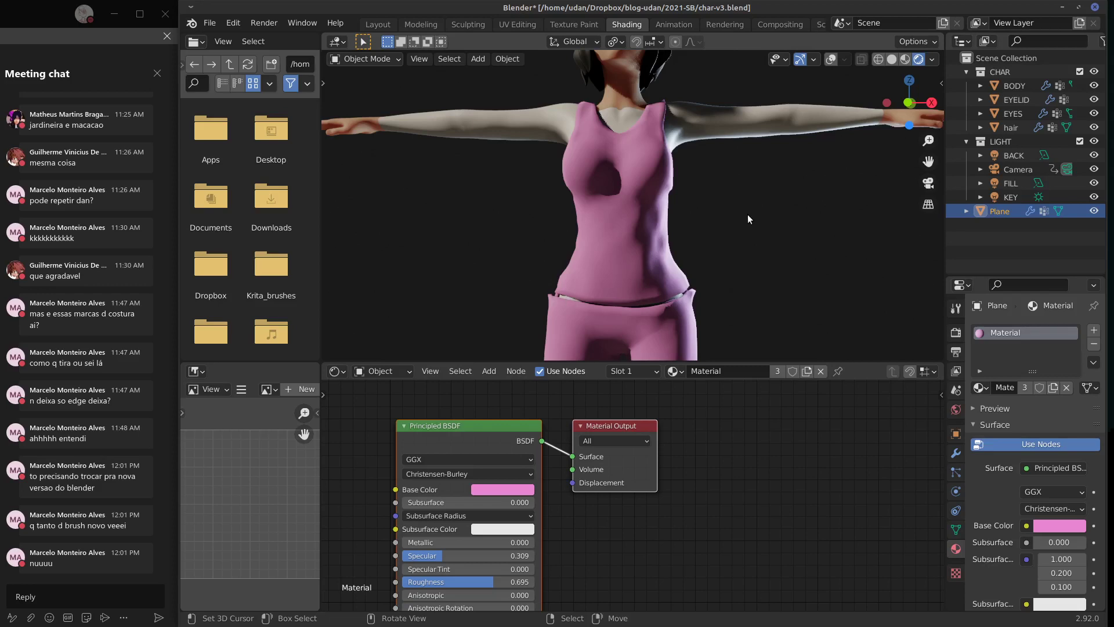
Step: Add a Subdivision Surface modifier to the garment and place it above the Solidify modifier
click(955, 453)
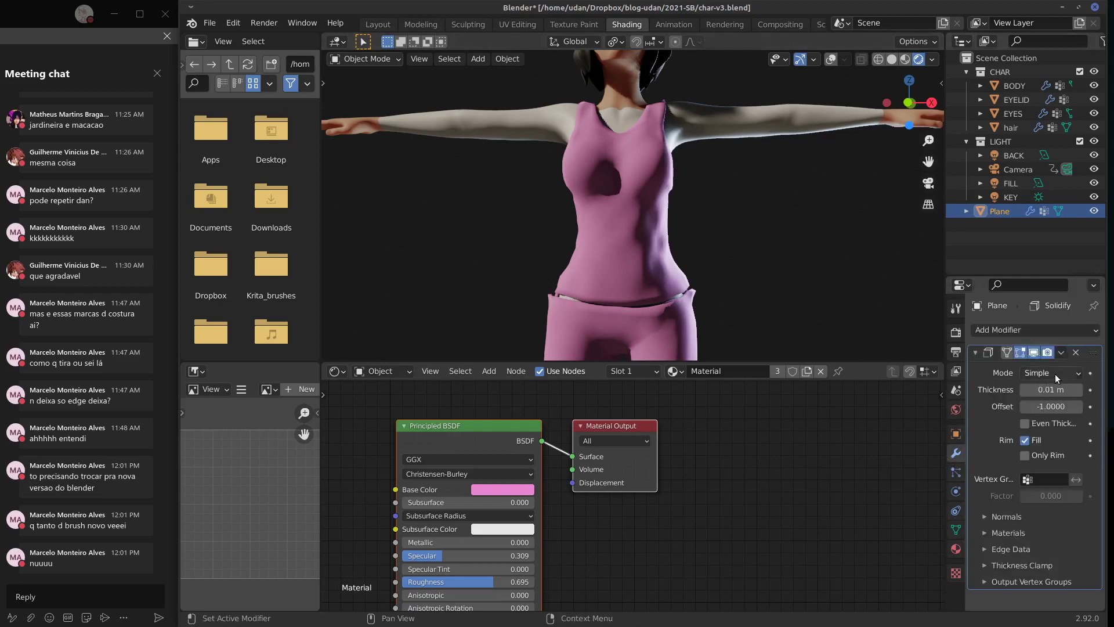
click(1004, 329)
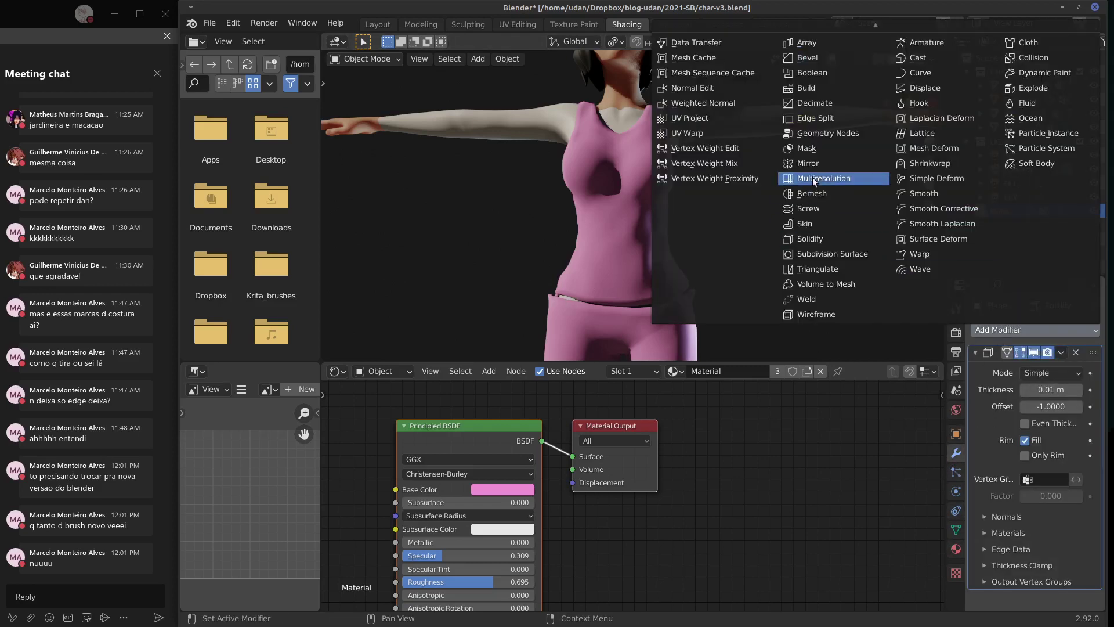
click(824, 254)
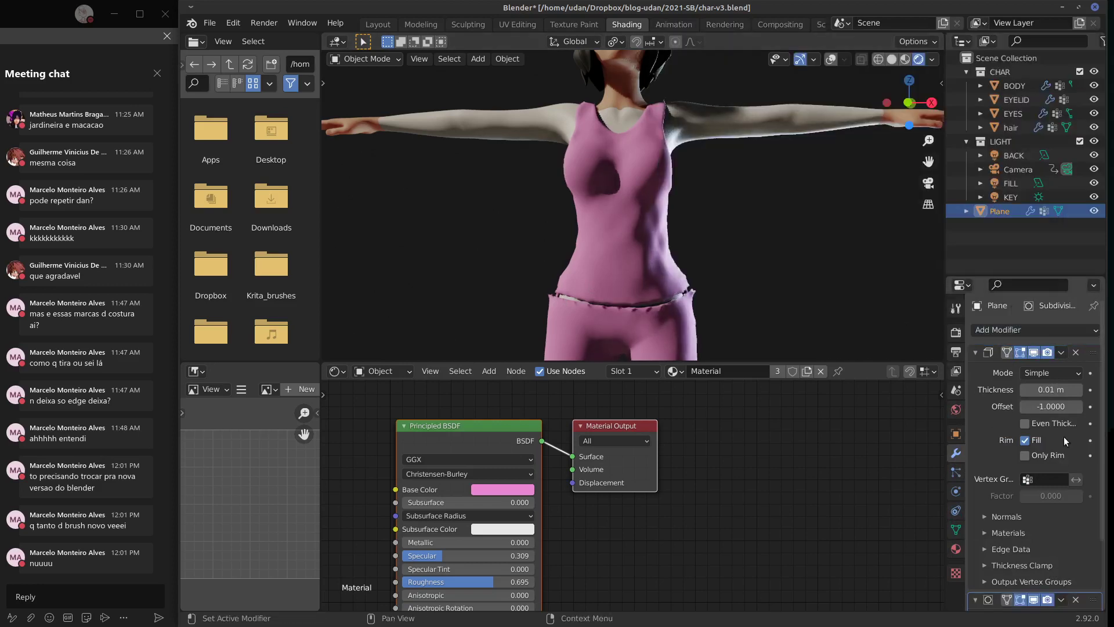
drag(1094, 600, 1085, 360)
mouse_move(715, 253)
middle_down()
mouse_move(709, 245)
mouse_move(698, 267)
middle_up()
scroll(640, 239, up, 2)
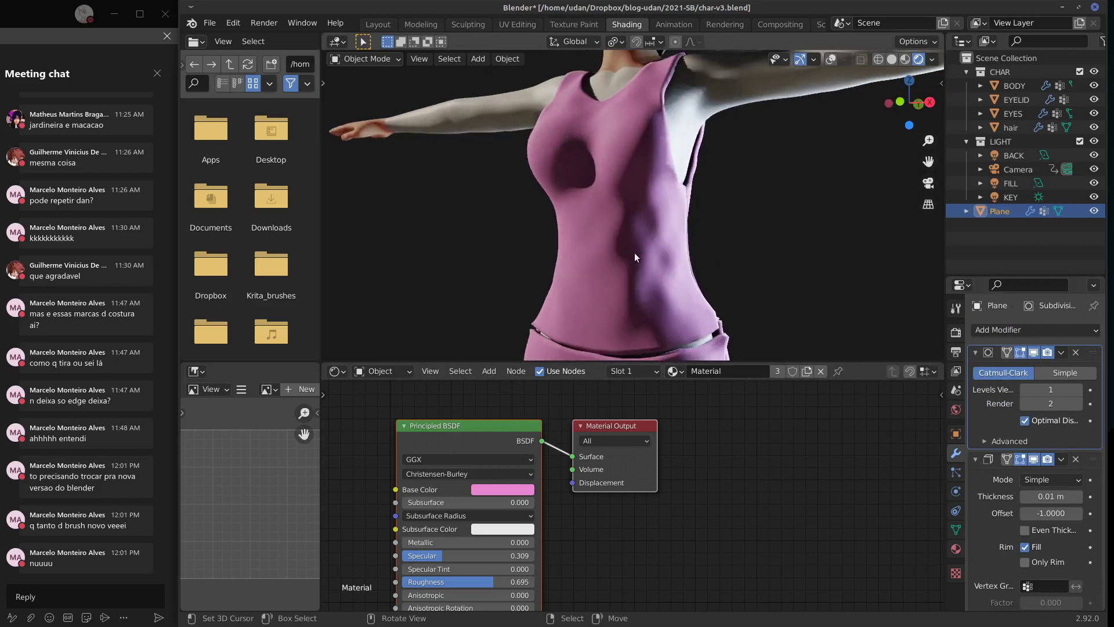
Step: Examine the garment's shading from several sides and compare it with the LIGHT collection disabled and enabled
middle_drag(594, 599, 733, 517)
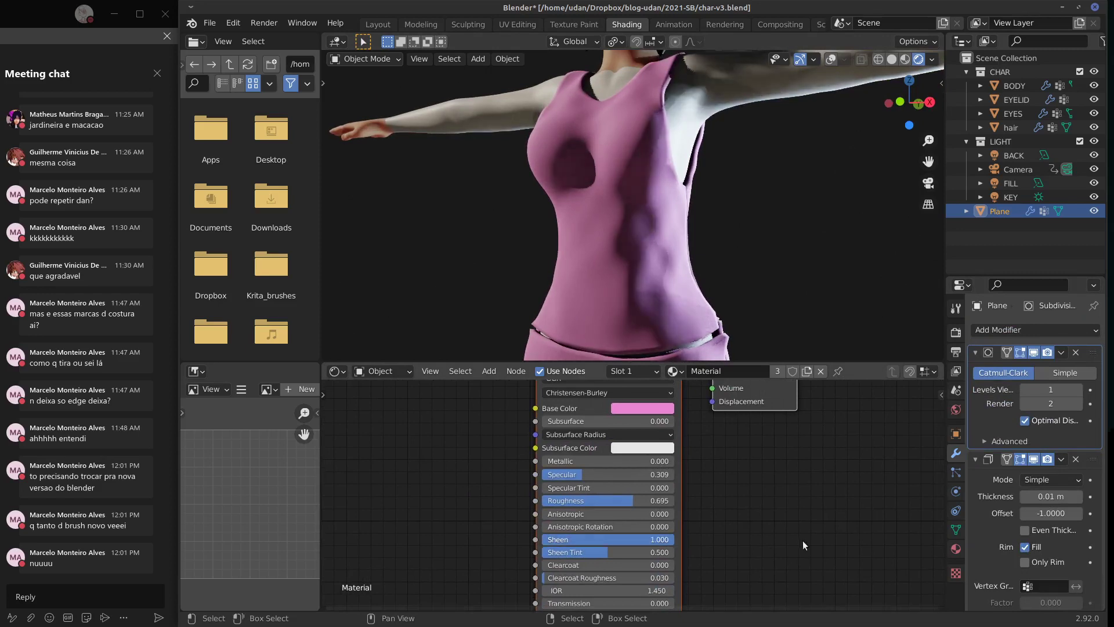
middle_drag(649, 248, 688, 225)
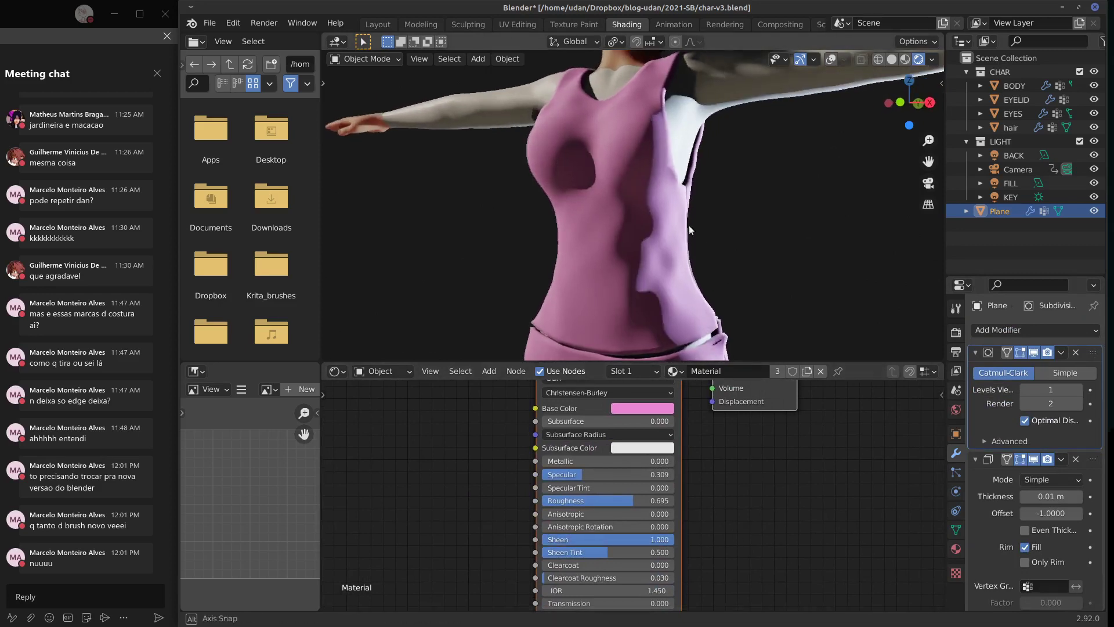
mouse_move(616, 249)
middle_down()
mouse_move(657, 262)
mouse_move(666, 304)
mouse_move(600, 264)
mouse_move(552, 260)
mouse_move(632, 254)
mouse_move(573, 246)
mouse_move(605, 238)
middle_up()
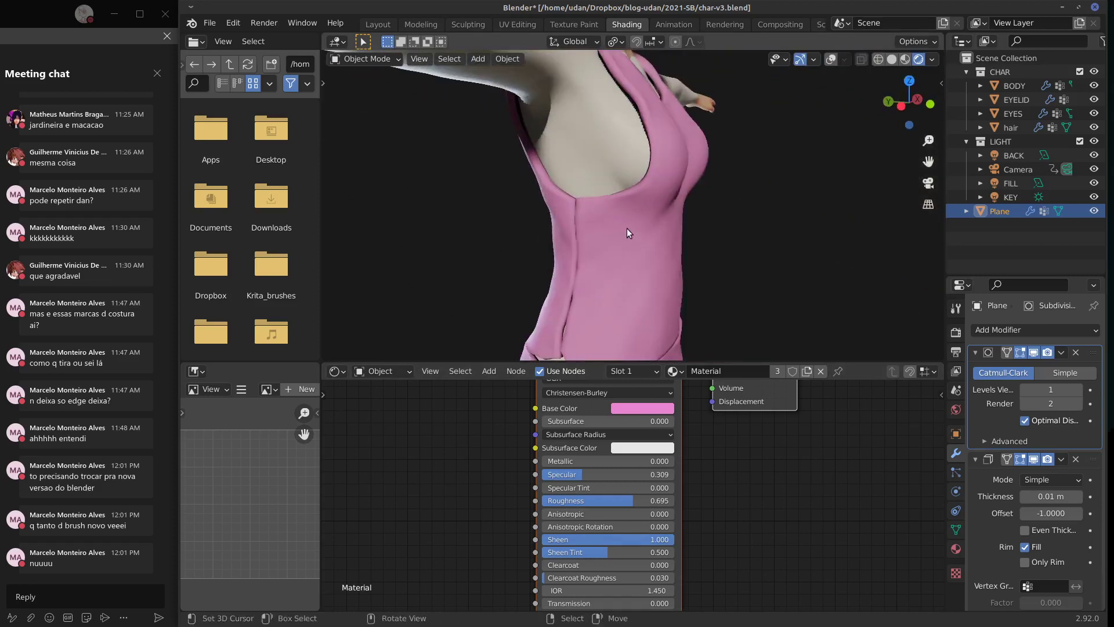
scroll(638, 230, down, 4)
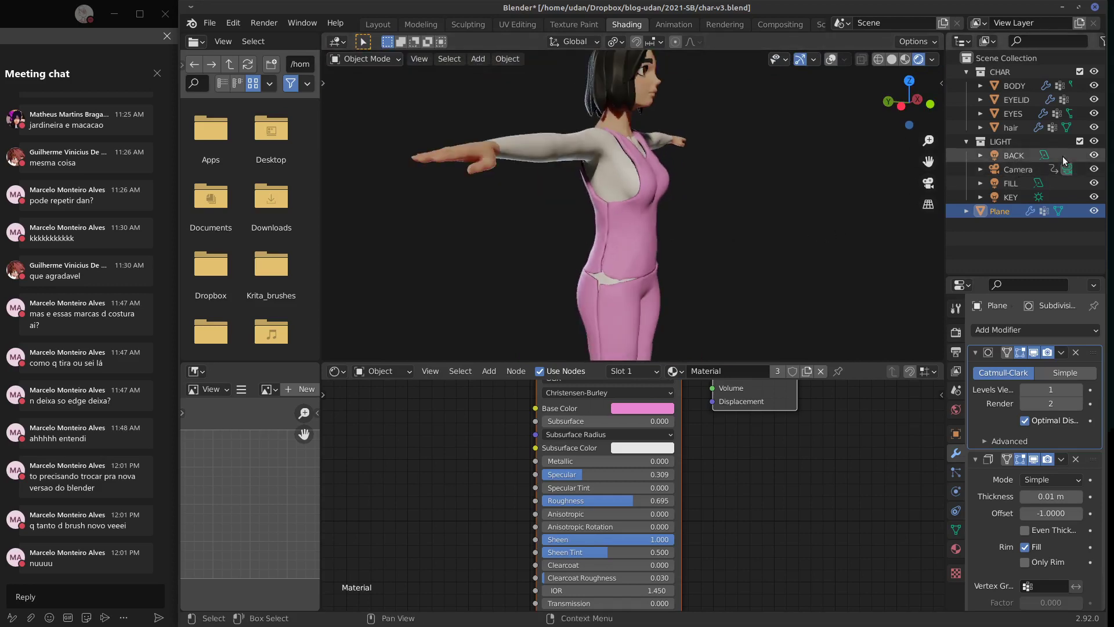
click(1079, 141)
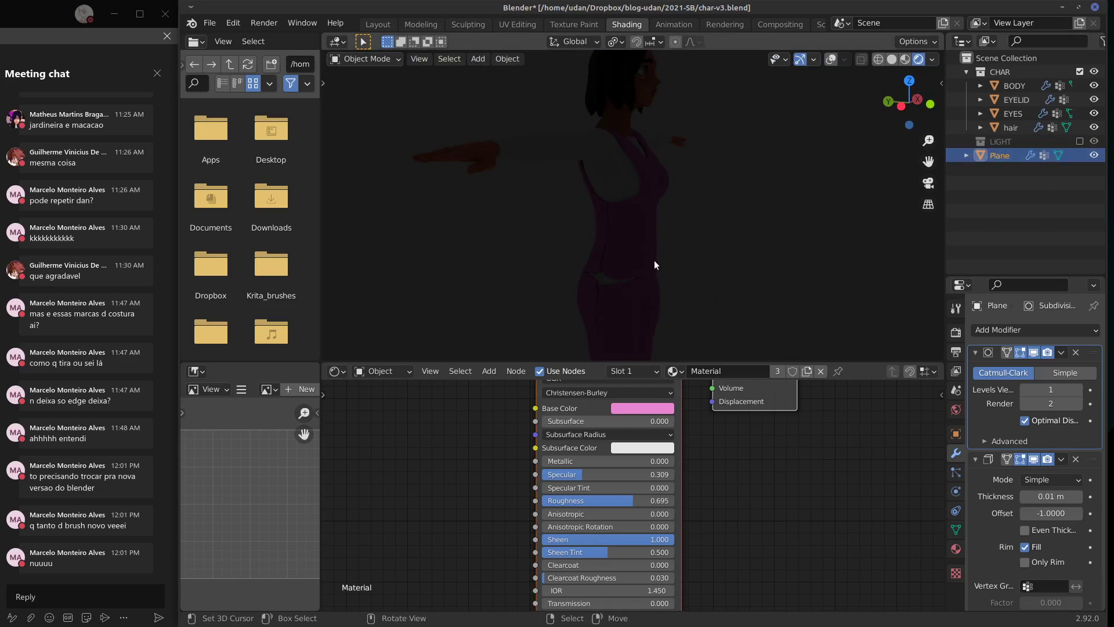
click(1080, 141)
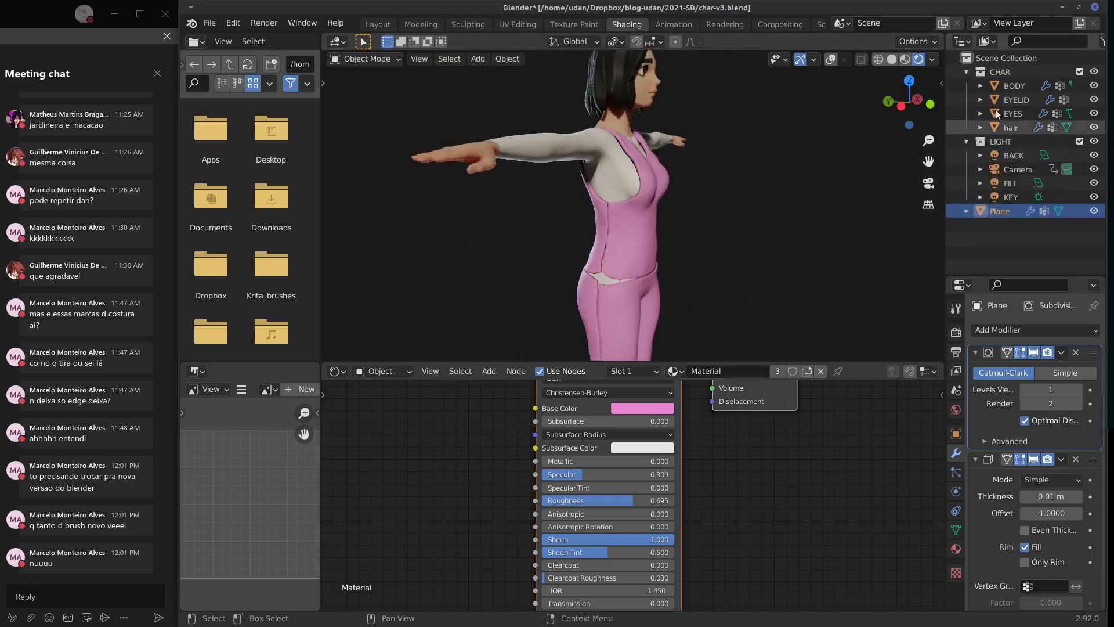
click(1013, 87)
ctrl+click(1012, 99)
ctrl+click(1015, 113)
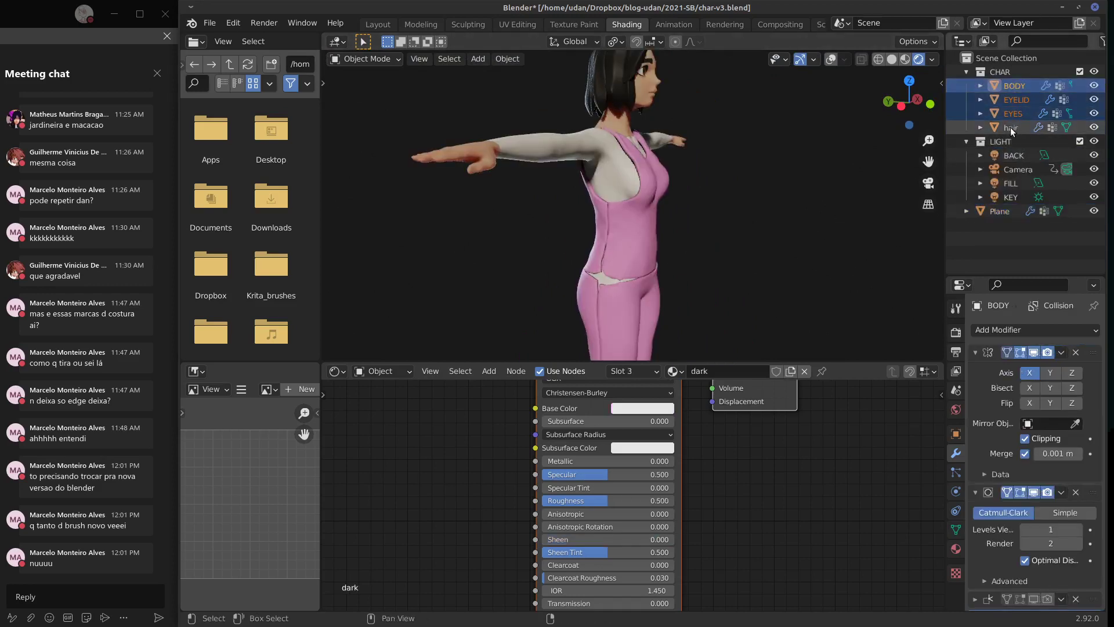
ctrl+click(1011, 128)
shift+click(993, 212)
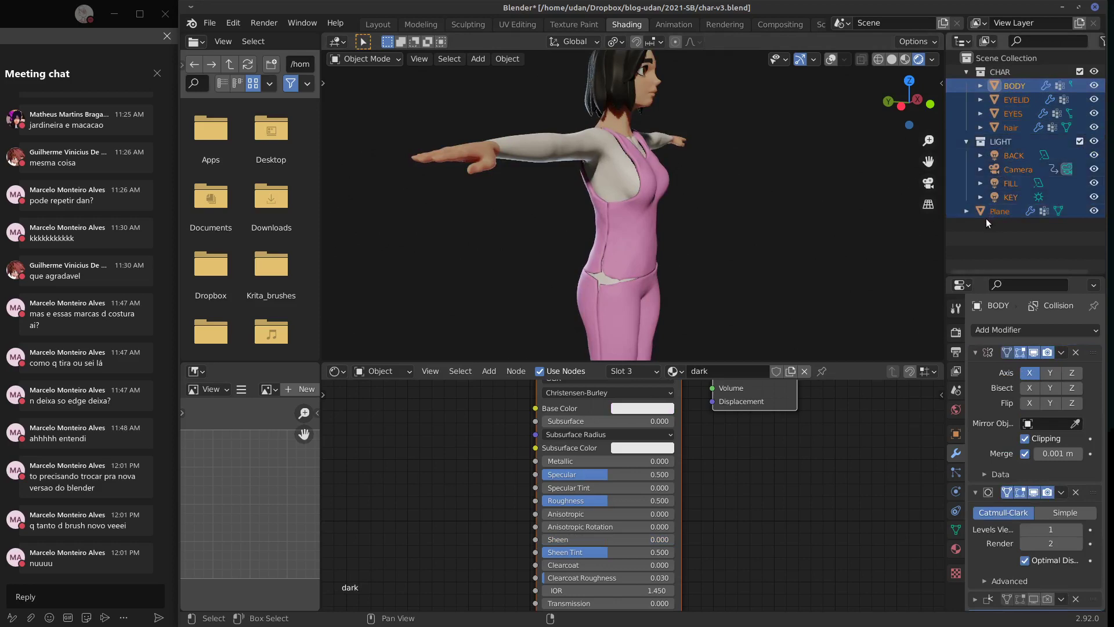
Step: Select BODY, EYELID, EYES, hair and Plane together, leaving the LIGHT collection's objects out of the selection
click(993, 87)
ctrl+click(1001, 98)
ctrl+click(1001, 111)
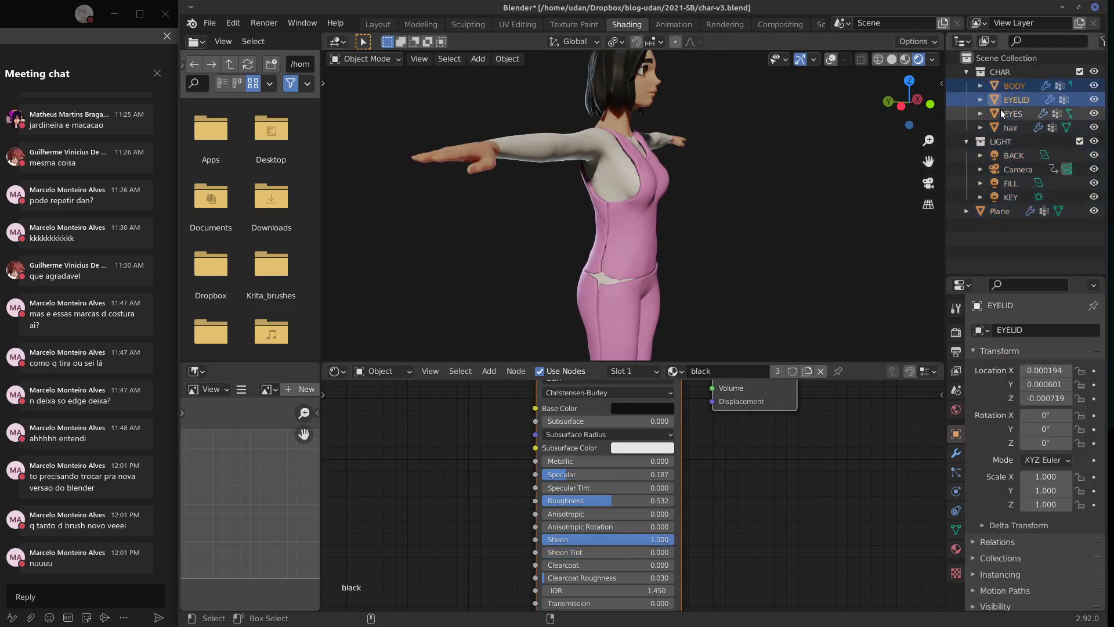
ctrl+click(997, 127)
ctrl+click(978, 213)
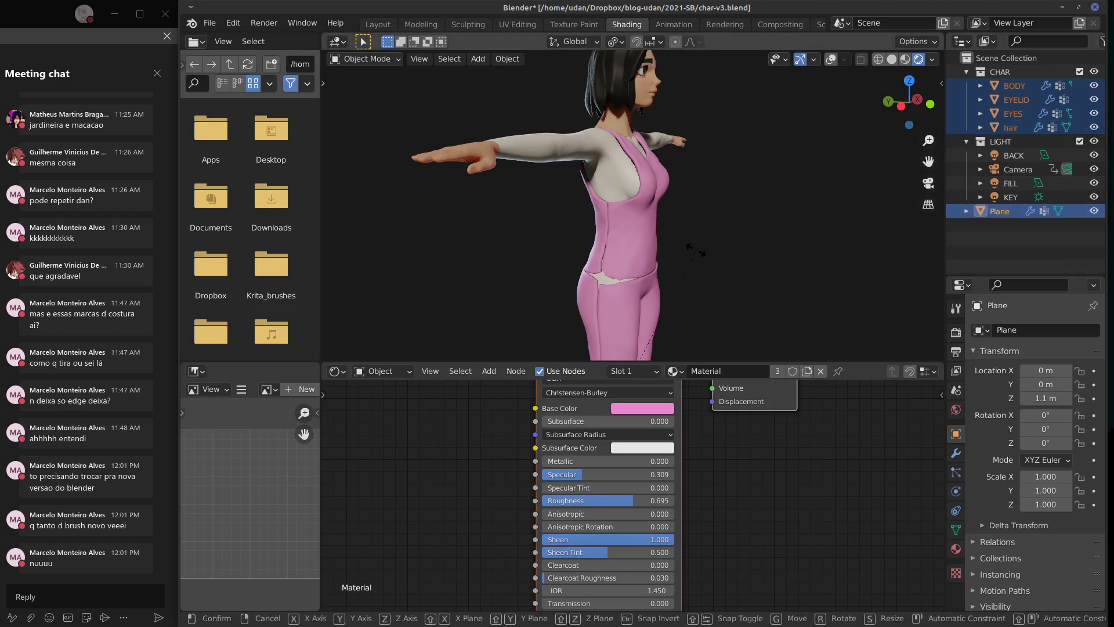
Step: Try to rotate the selected character meshes and garment about the global Z axis
key(r)
key(z)
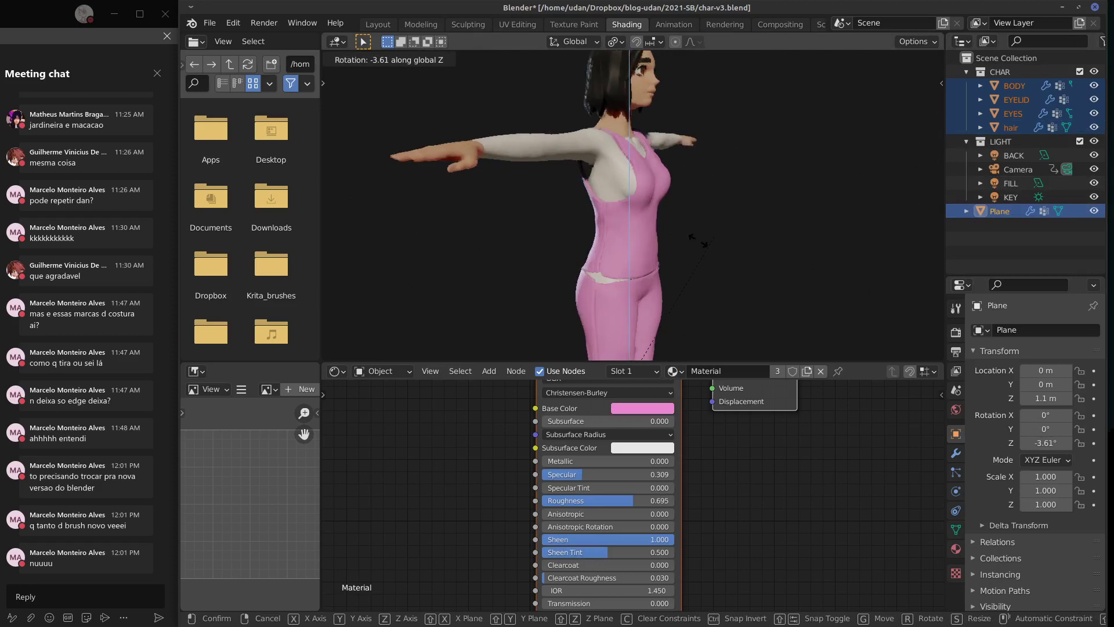
key(Escape)
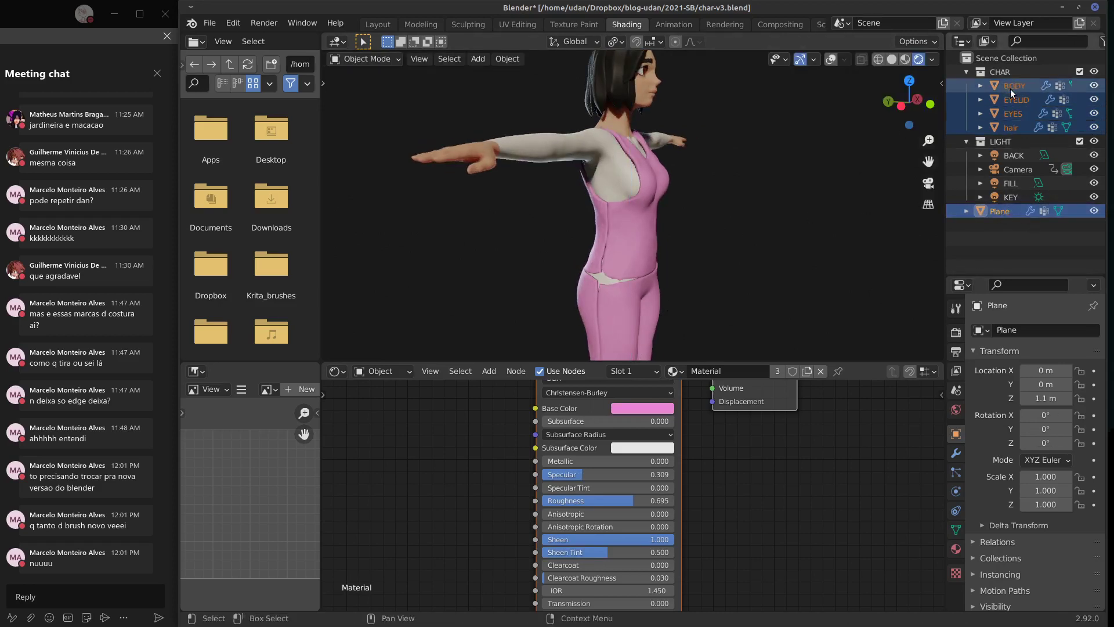
Step: Reselect BODY, EYELID, EYES, hair and Plane together and try to rotate them about the global Z axis
click(1011, 89)
ctrl+click(1015, 99)
ctrl+click(1012, 114)
ctrl+click(1012, 127)
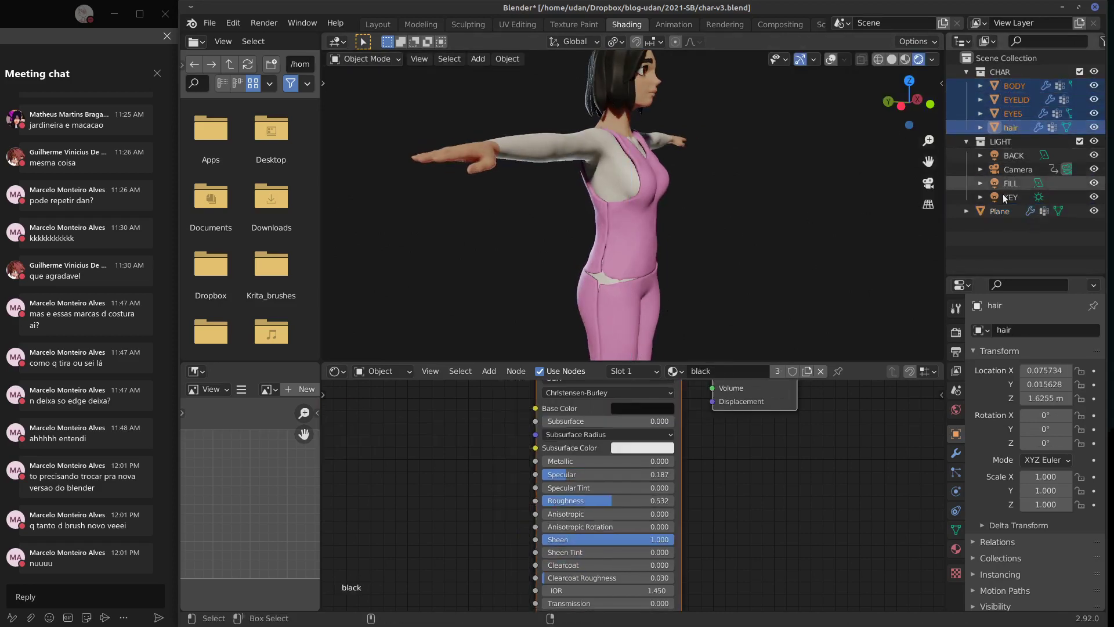
ctrl+click(999, 211)
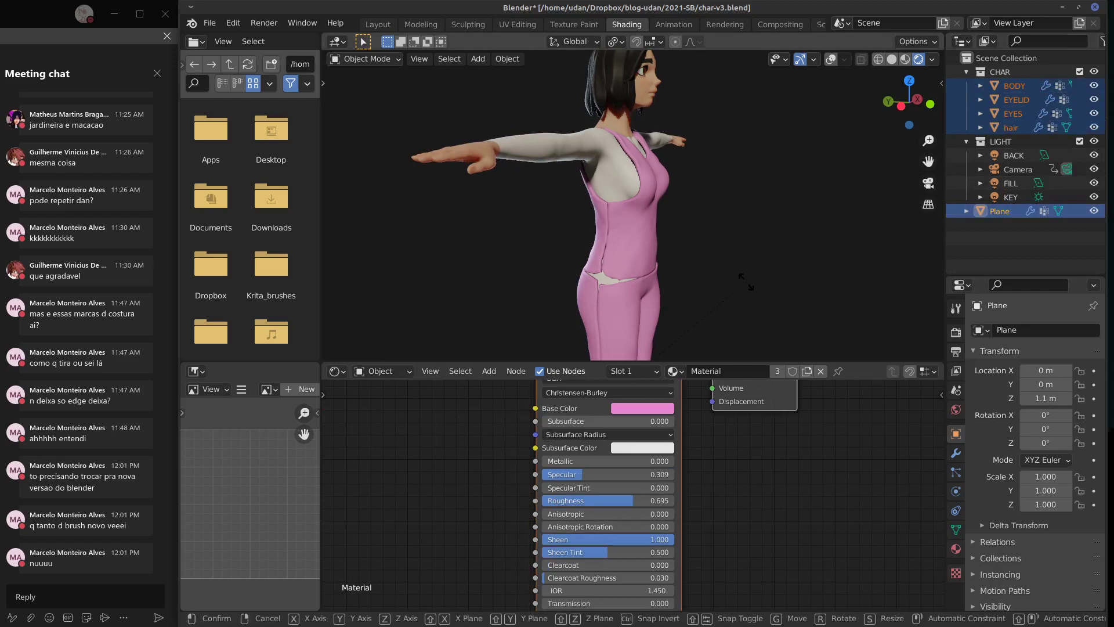
key(r)
key(z)
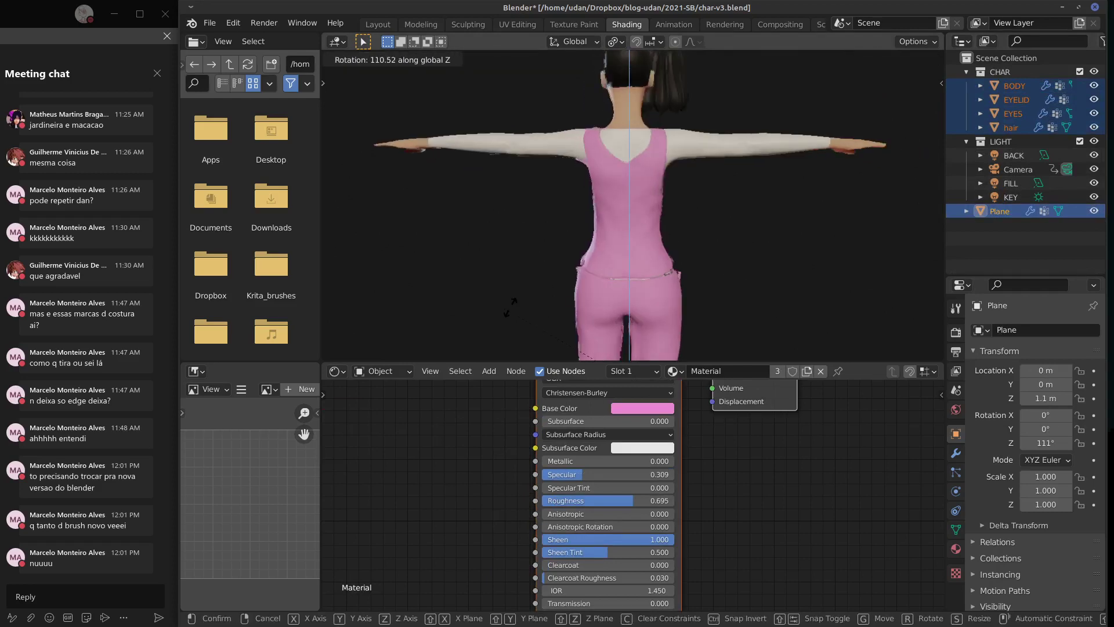
right_click(537, 287)
Step: Set the transform pivot point to Median Point and try the global Z rotation on the selected character meshes again
click(616, 42)
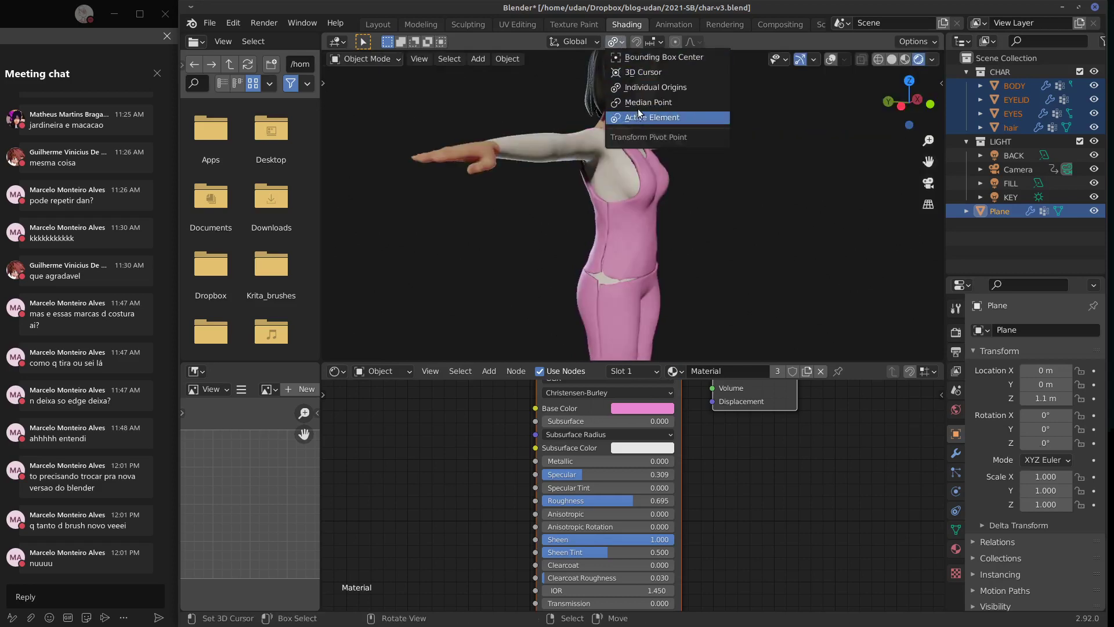
key(r)
key(z)
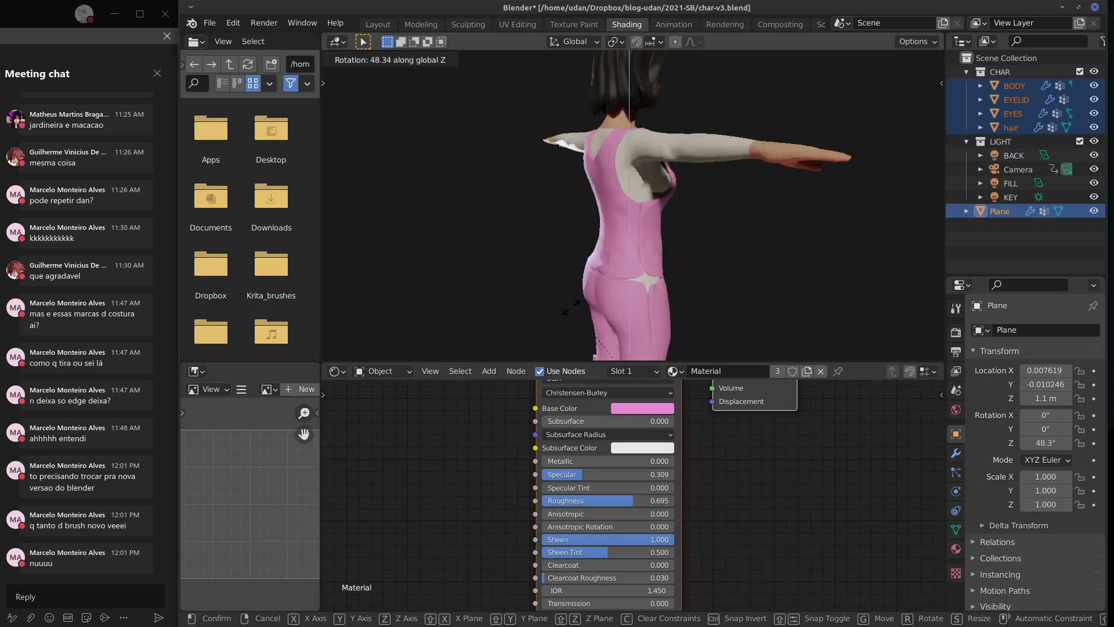
key(Escape)
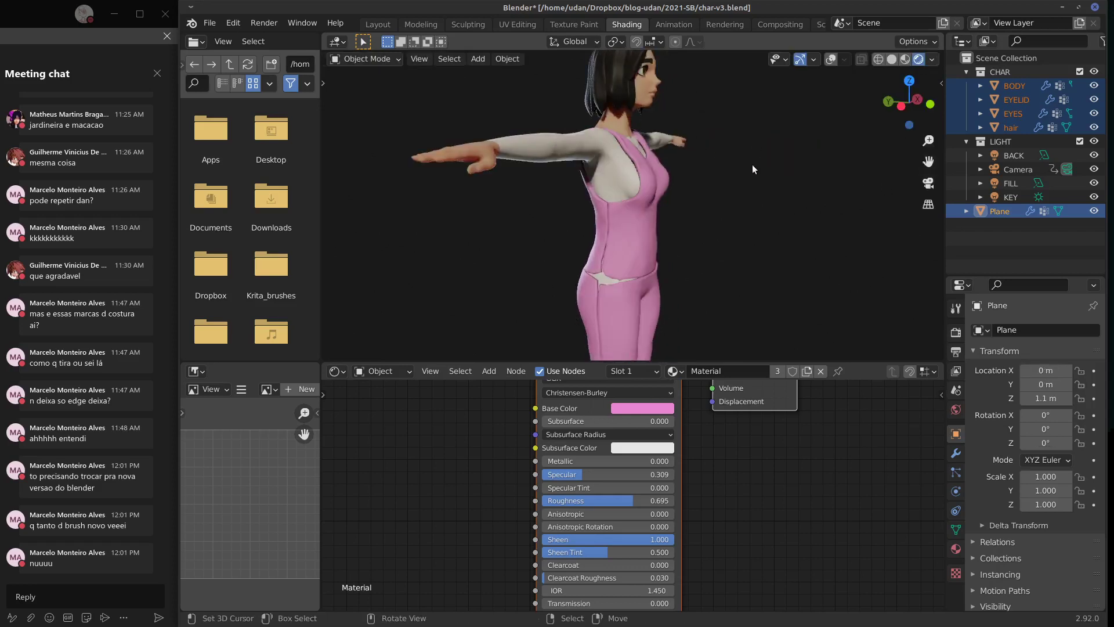
Step: Rotate the selected character meshes and garment about 89° around the global Z axis, working from the front view
key(KP_1)
key(r)
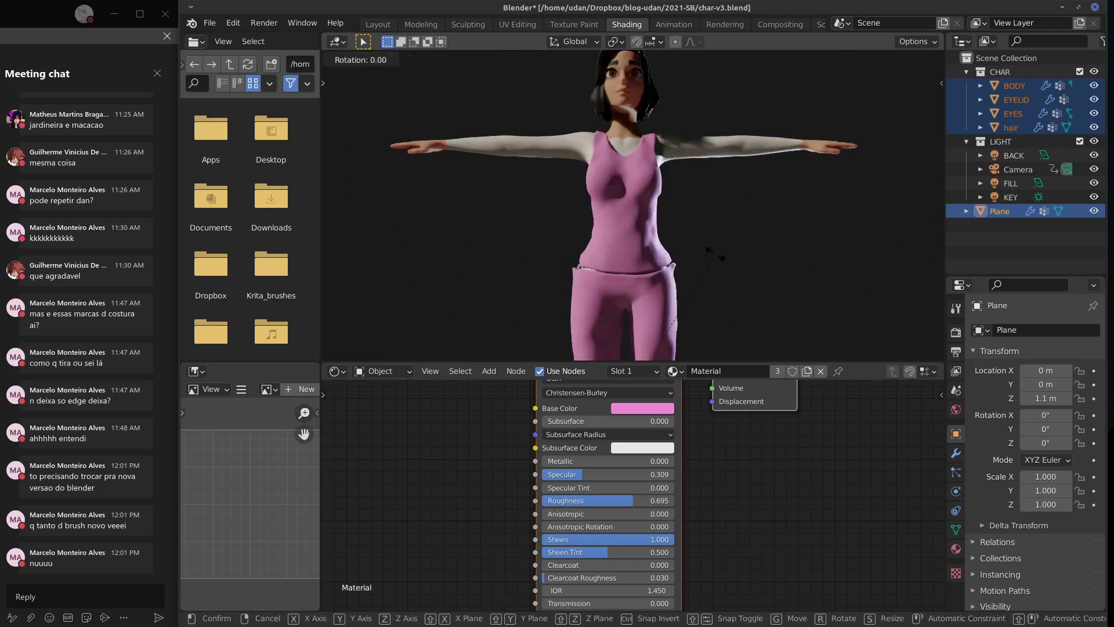
key(z)
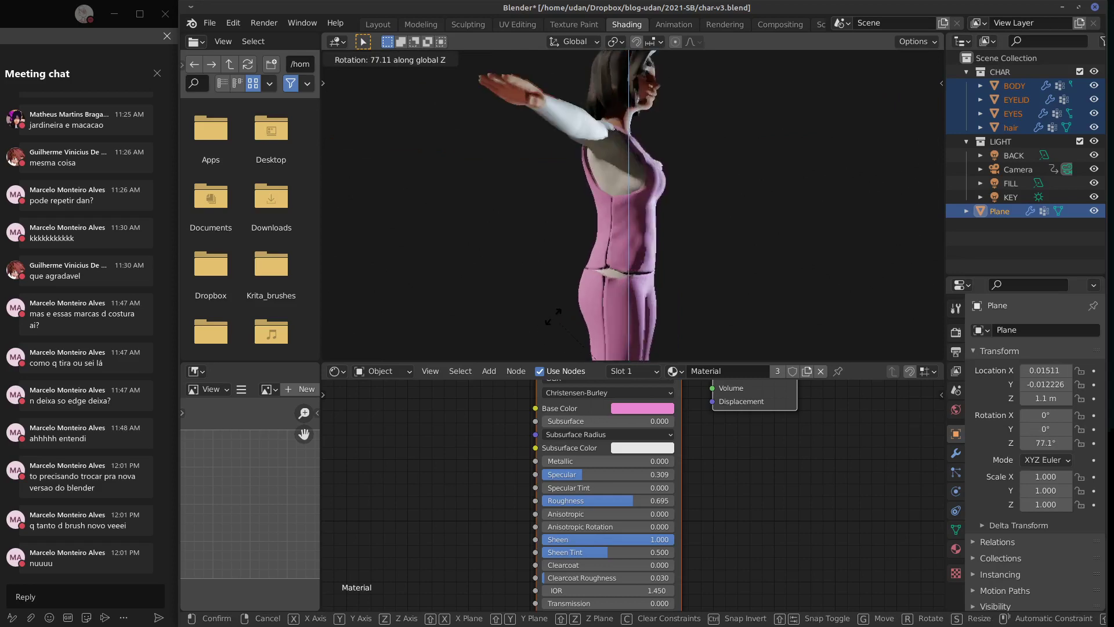
click(668, 224)
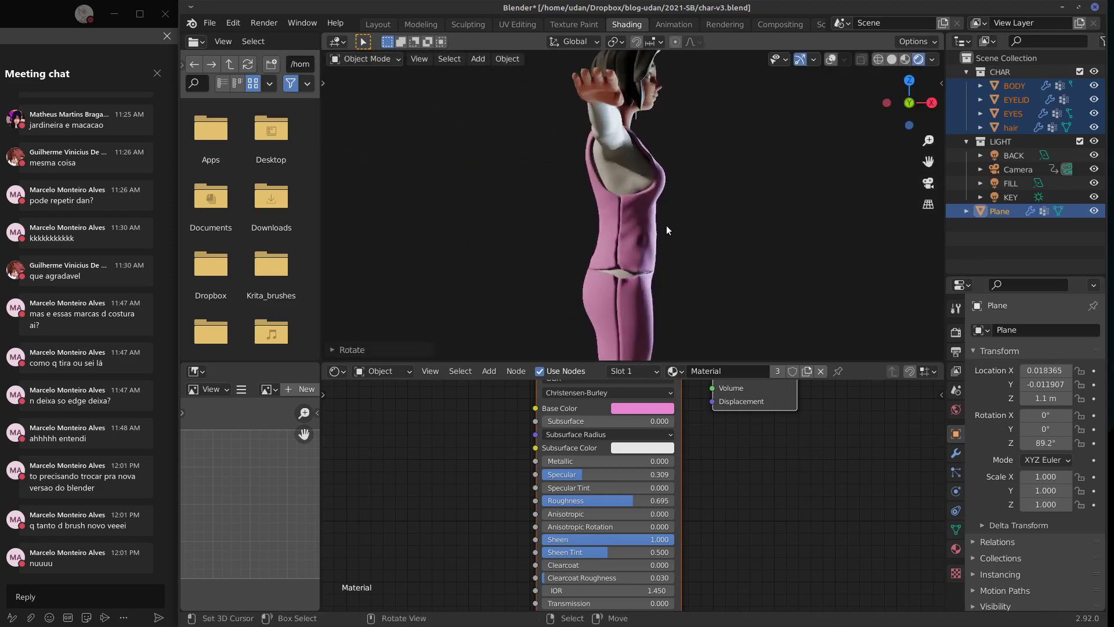
Step: Examine the rotated garment's shading close up and from the front and side views, and undo the rotation
middle_drag(633, 248, 672, 193)
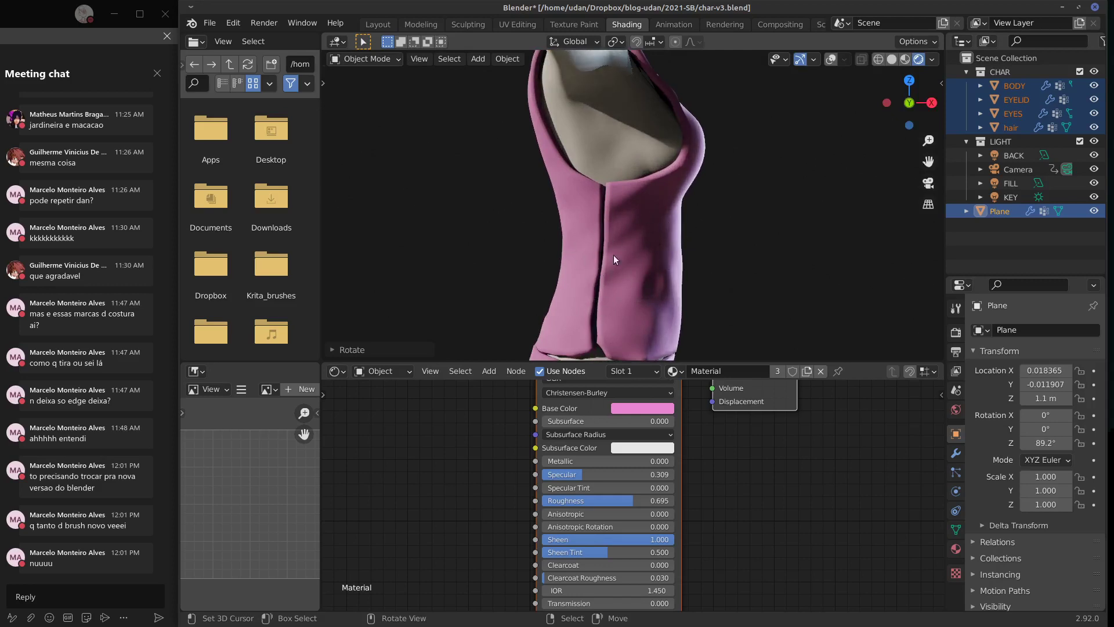
scroll(683, 231, down, 6)
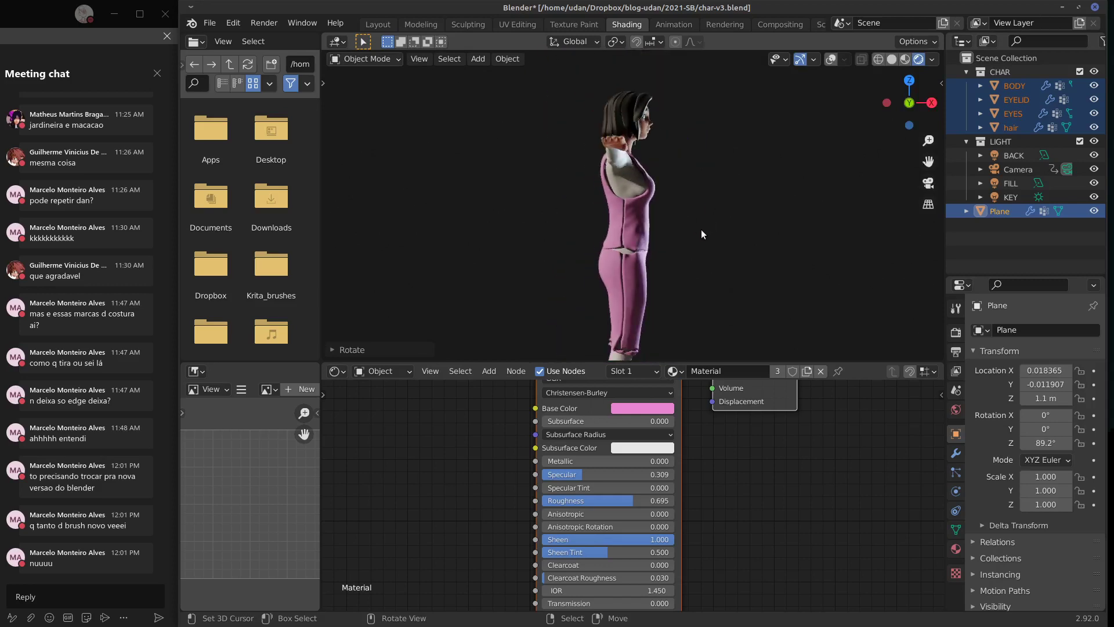
middle_drag(717, 211, 580, 233)
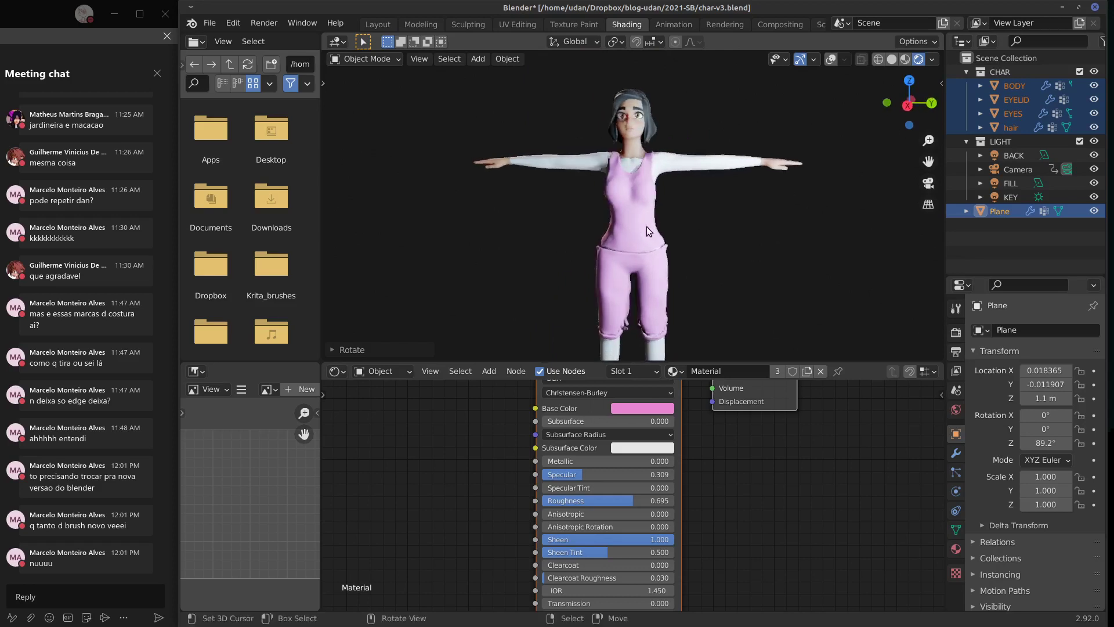
key(KP_1)
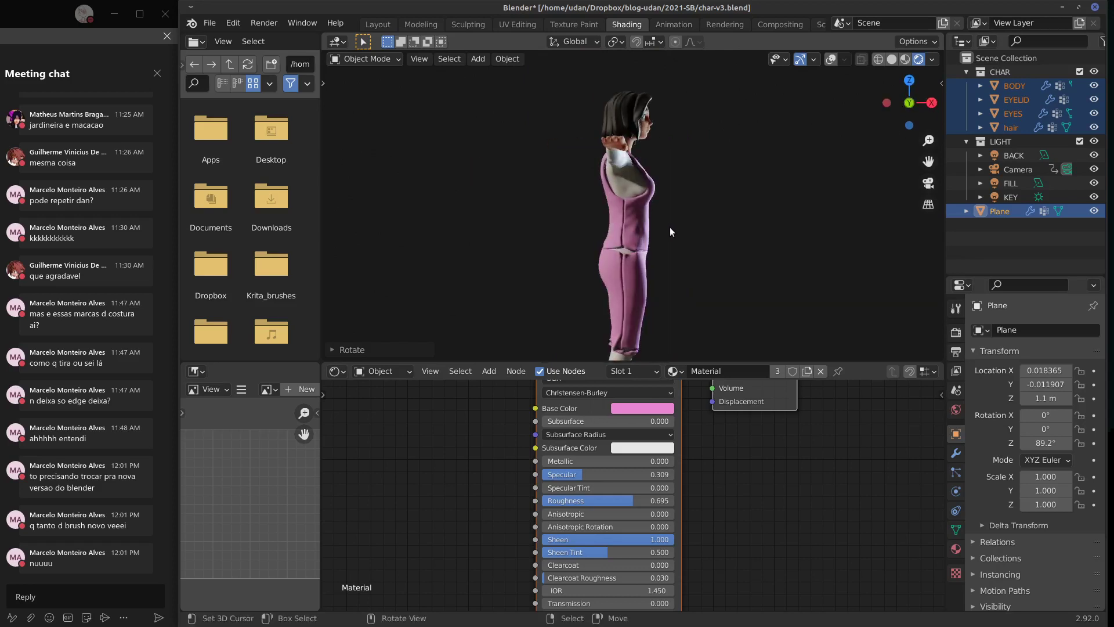
key(KP_3)
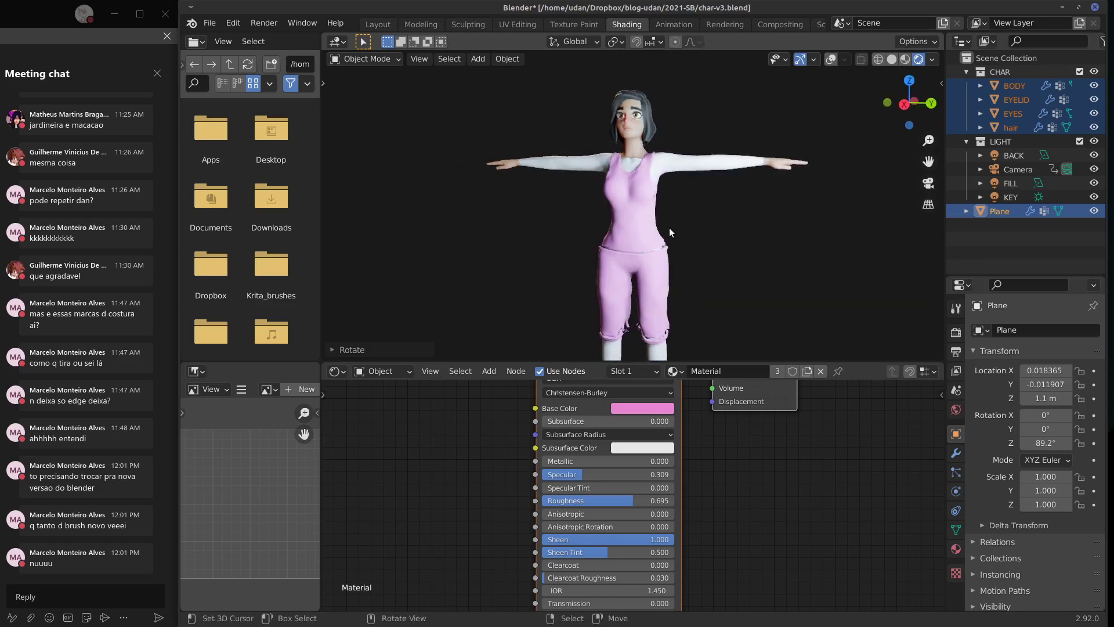
key(KP_1)
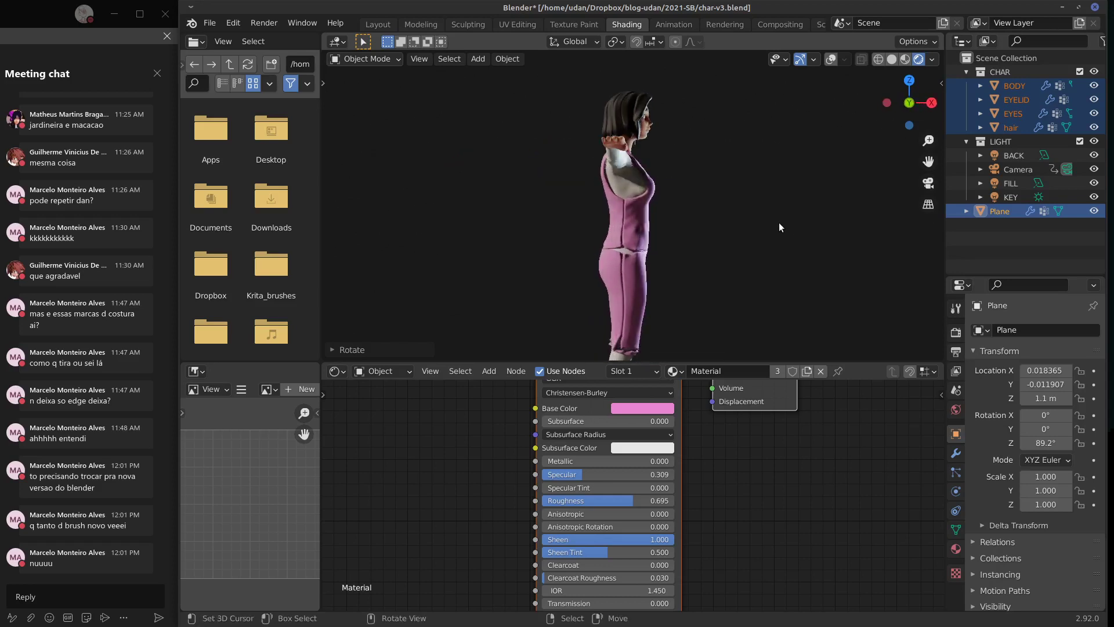
key(ctrl+z)
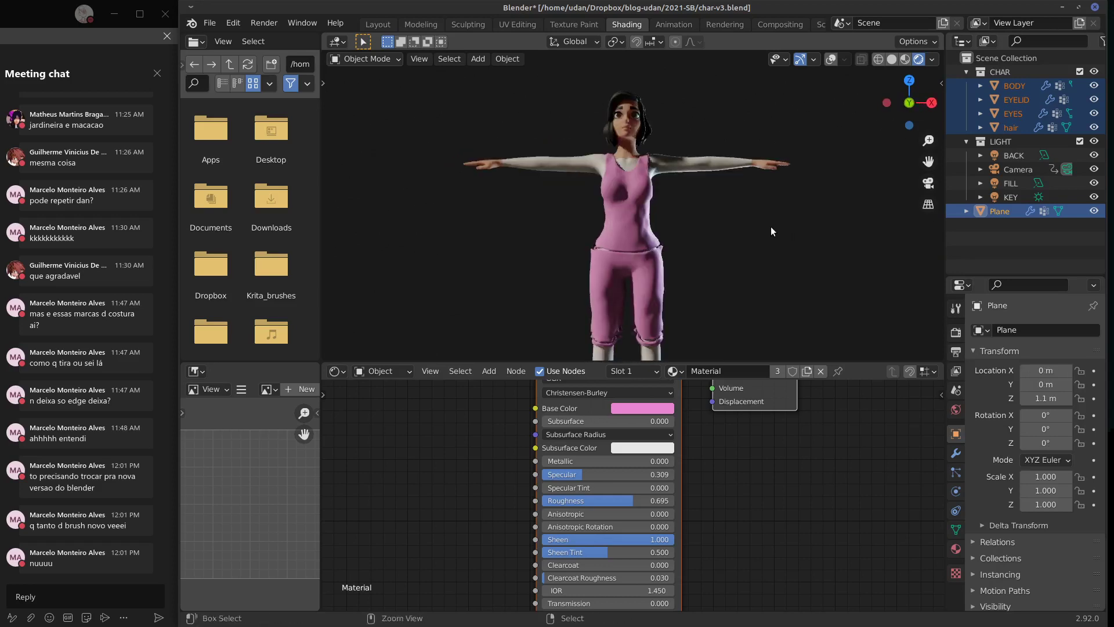
Step: Switch to the Layout workspace and select only the tank top and trousers garment in the front view
shift+middle_drag(736, 255, 729, 228)
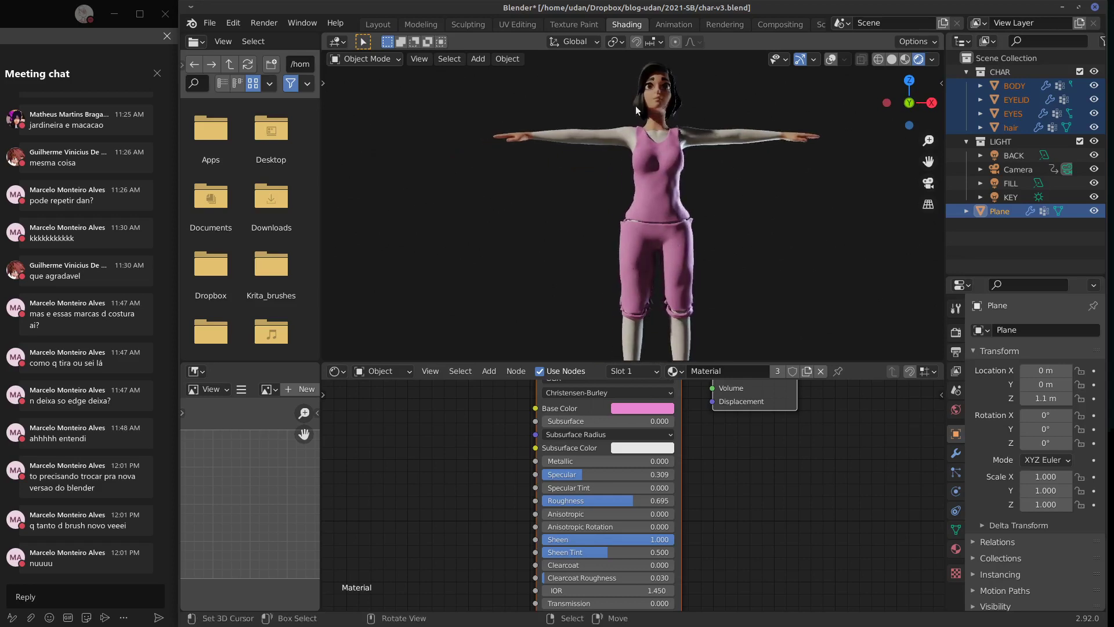
click(418, 23)
click(385, 22)
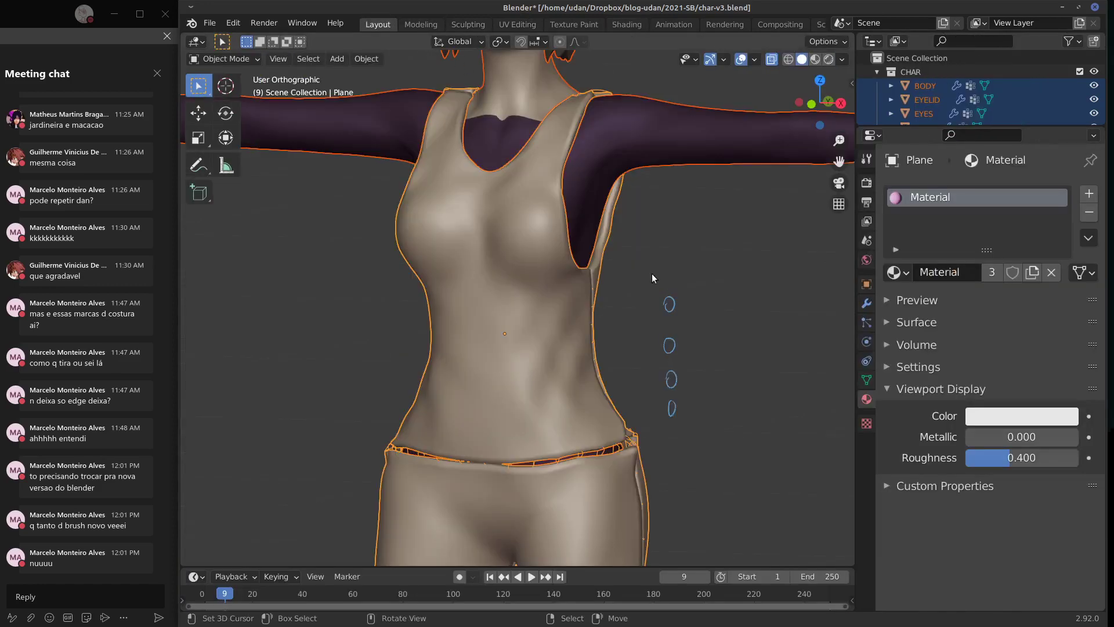
key(KP_1)
scroll(668, 288, down, 6)
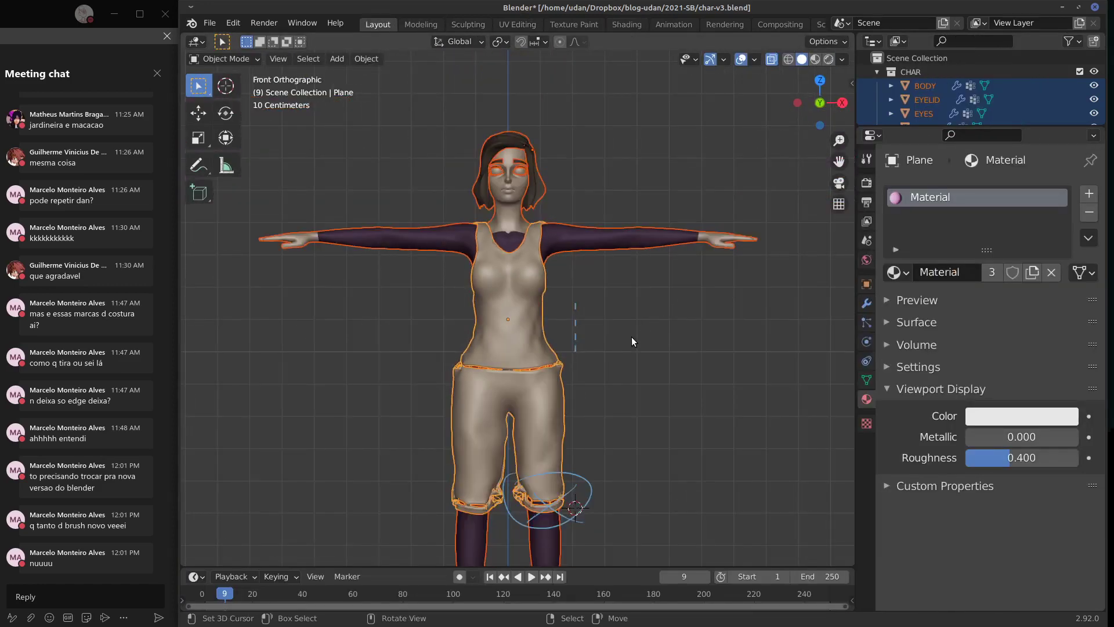
shift+middle_drag(650, 342, 680, 292)
click(591, 298)
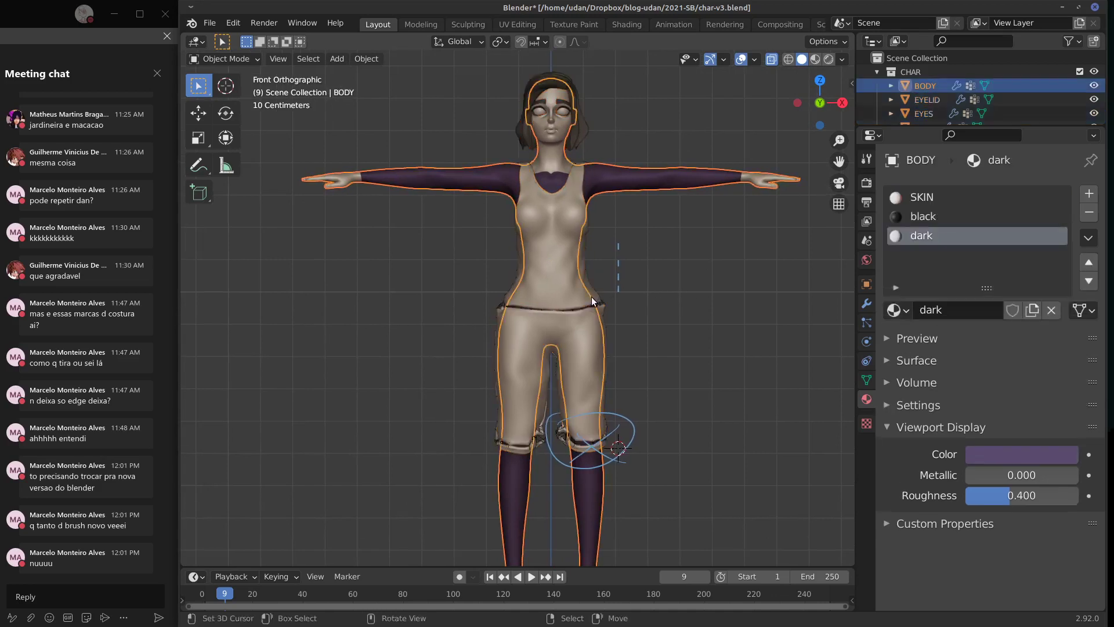
click(602, 306)
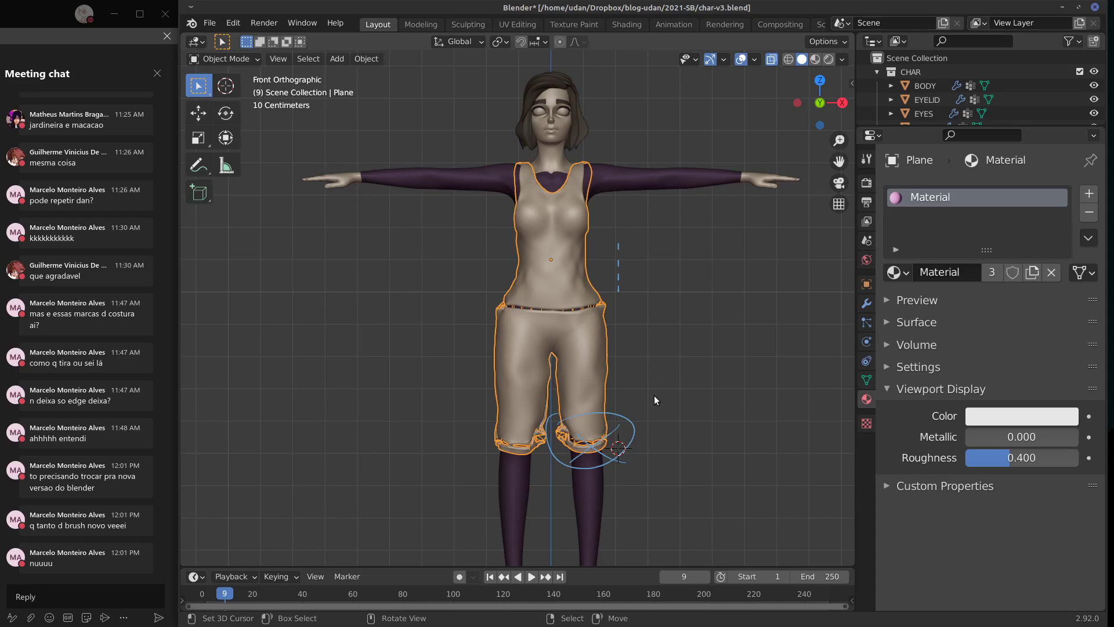
Step: Show the garment's modifier stack and collapse the Solidify and Subdivision modifiers
drag(956, 125, 956, 168)
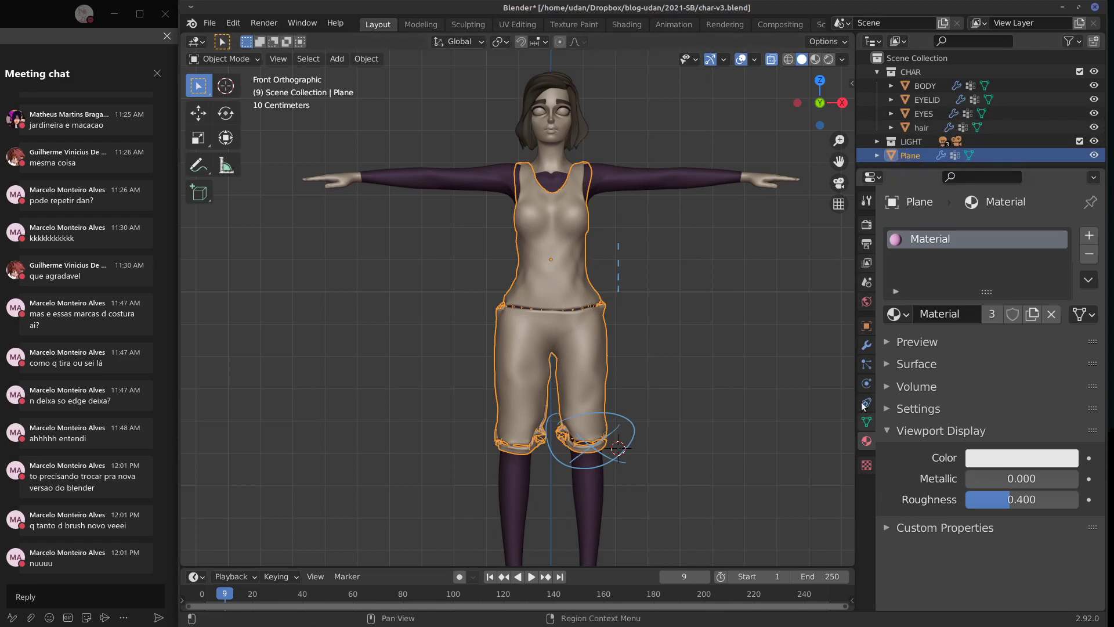
click(867, 346)
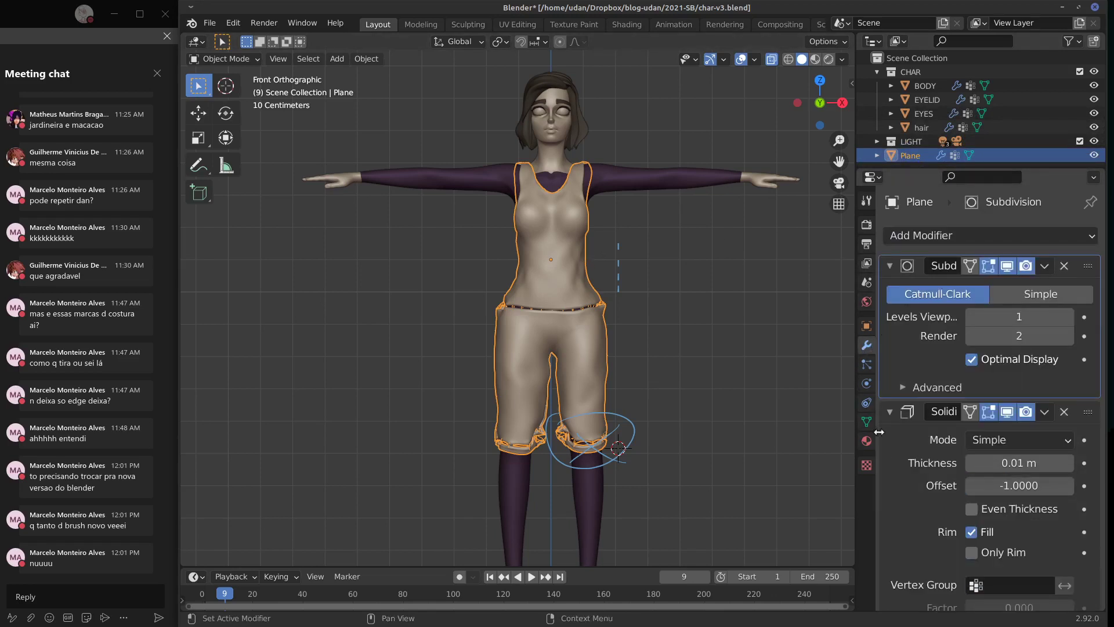
click(889, 413)
click(889, 266)
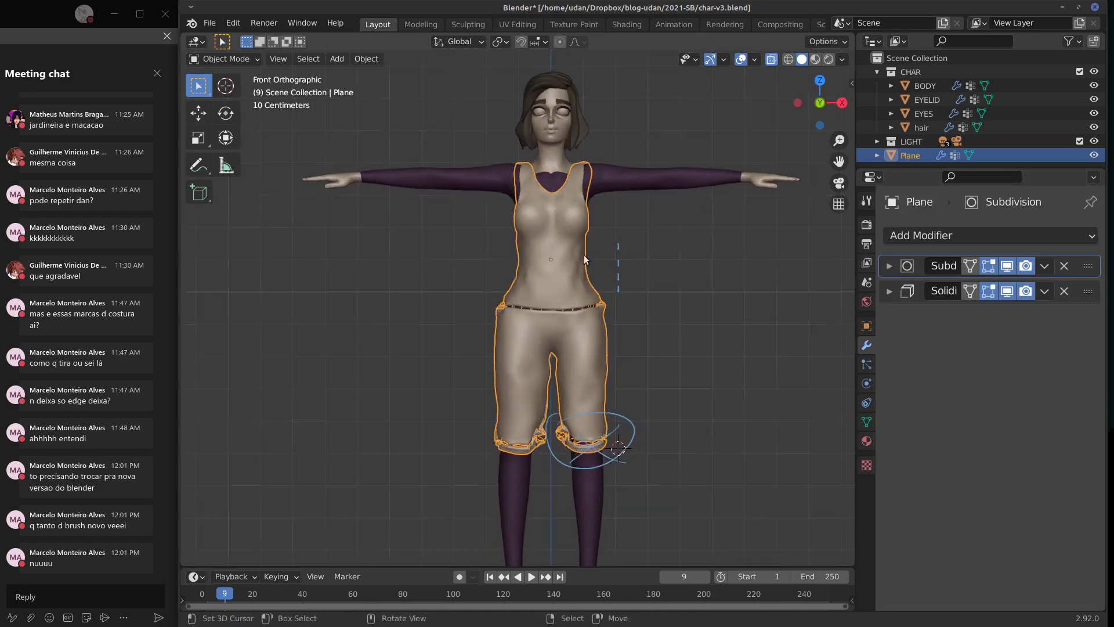
Step: Inspect the garment's tank top and waist gap closely from the front and the back
scroll(636, 233, up, 2)
scroll(644, 232, up, 2)
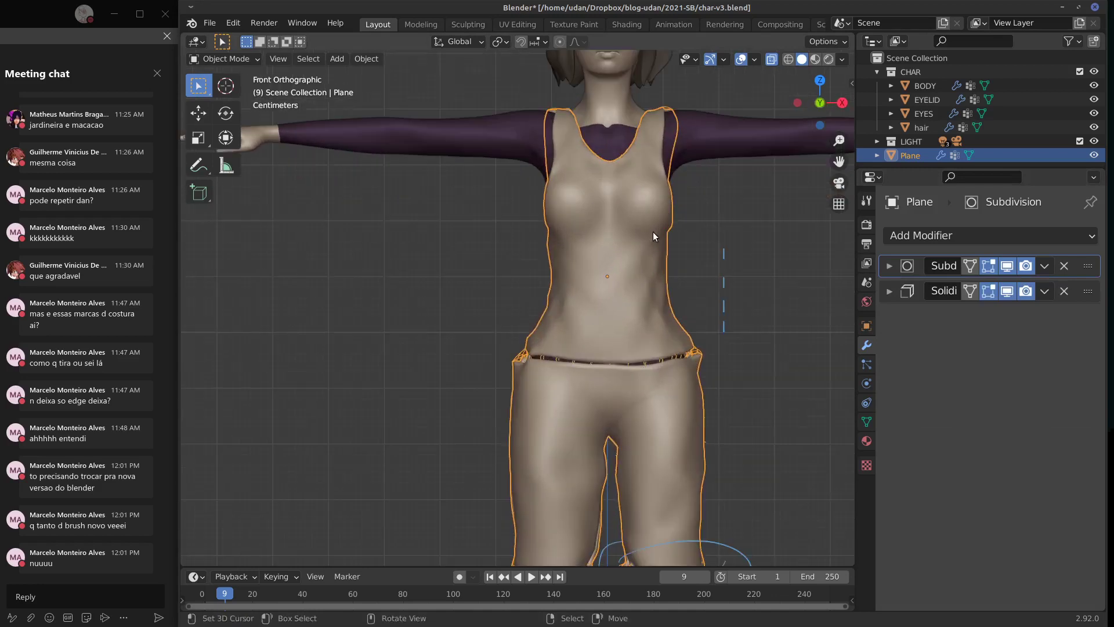
alt+shift+drag(724, 243, 622, 263)
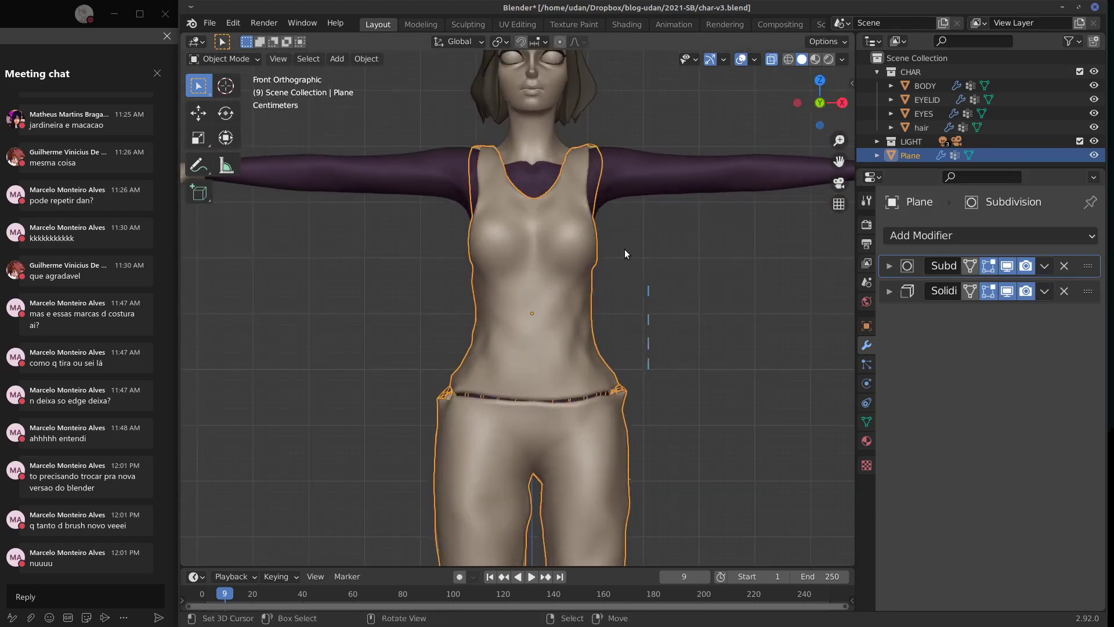
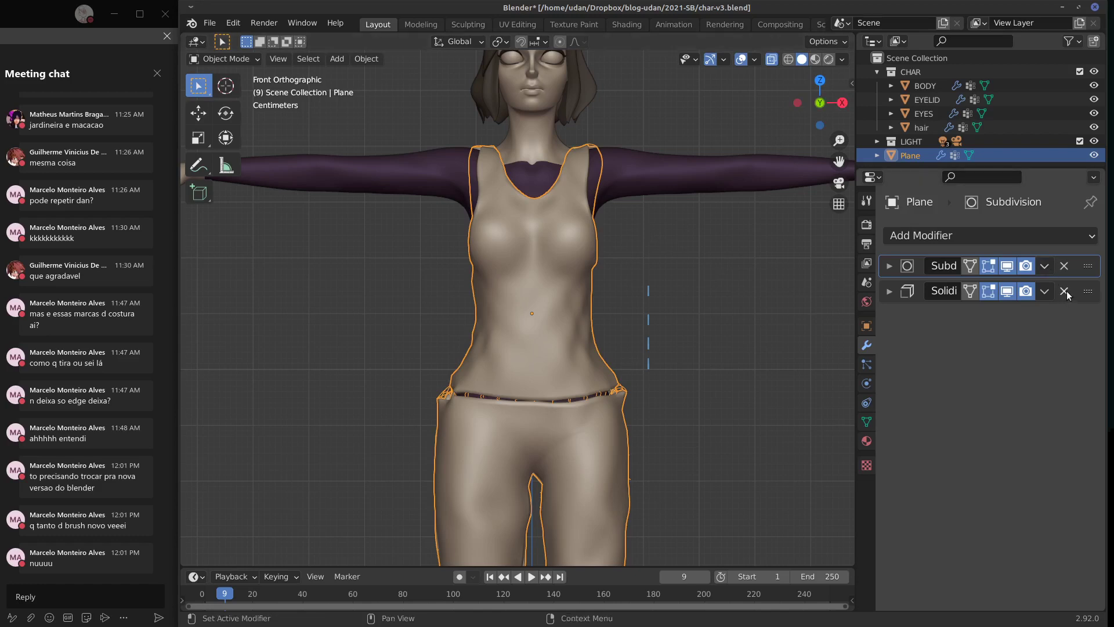
middle_drag(698, 316, 528, 325)
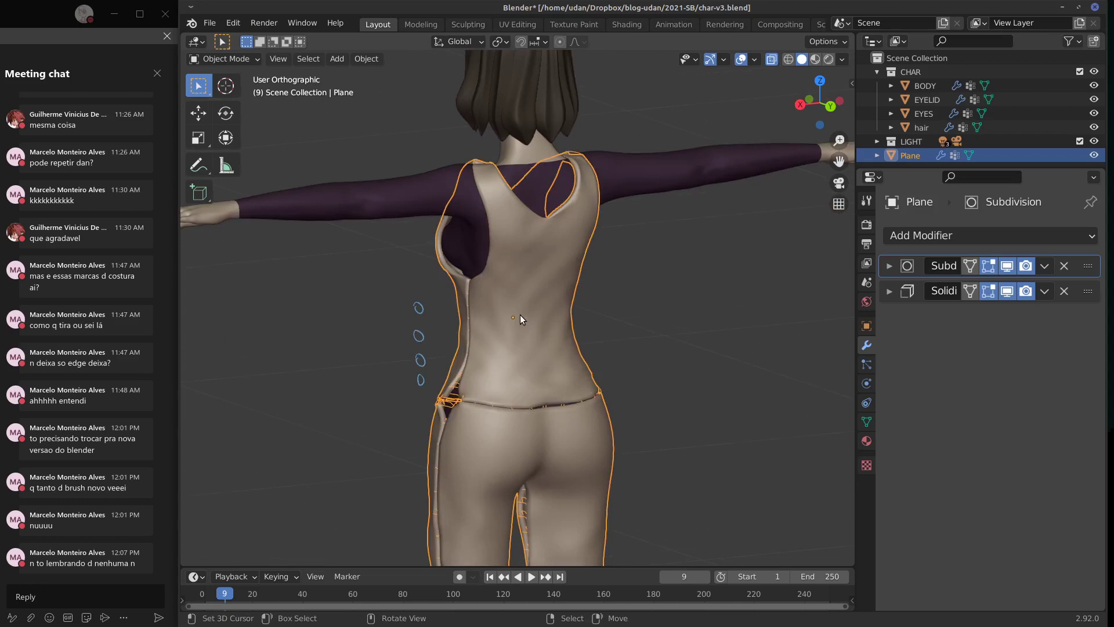
click(520, 315)
middle_drag(609, 298, 542, 298)
click(543, 299)
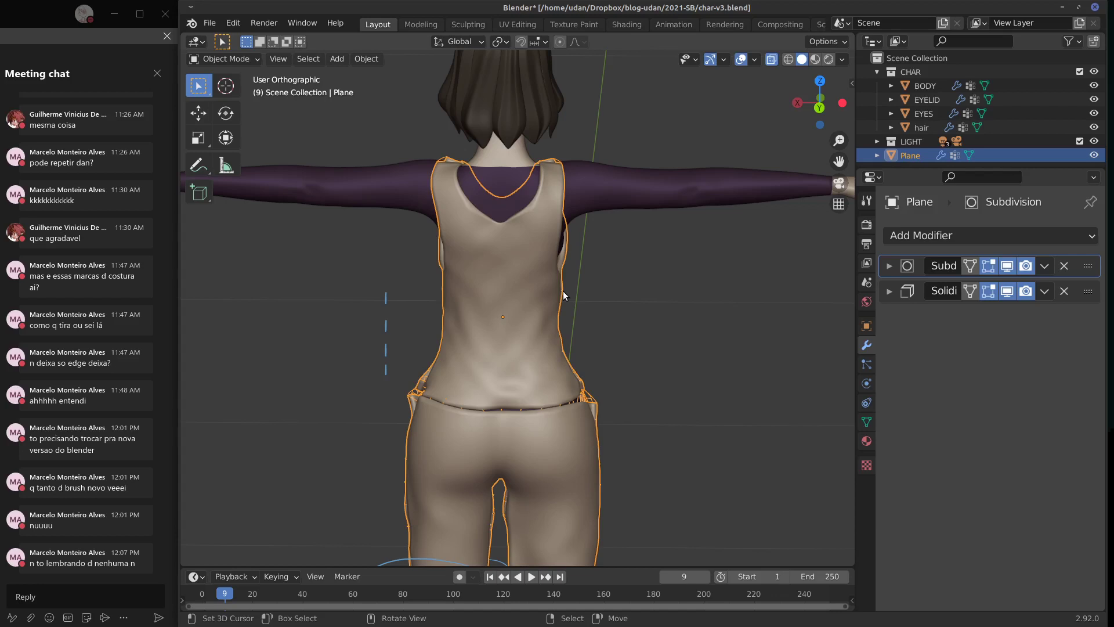
key(KP_1)
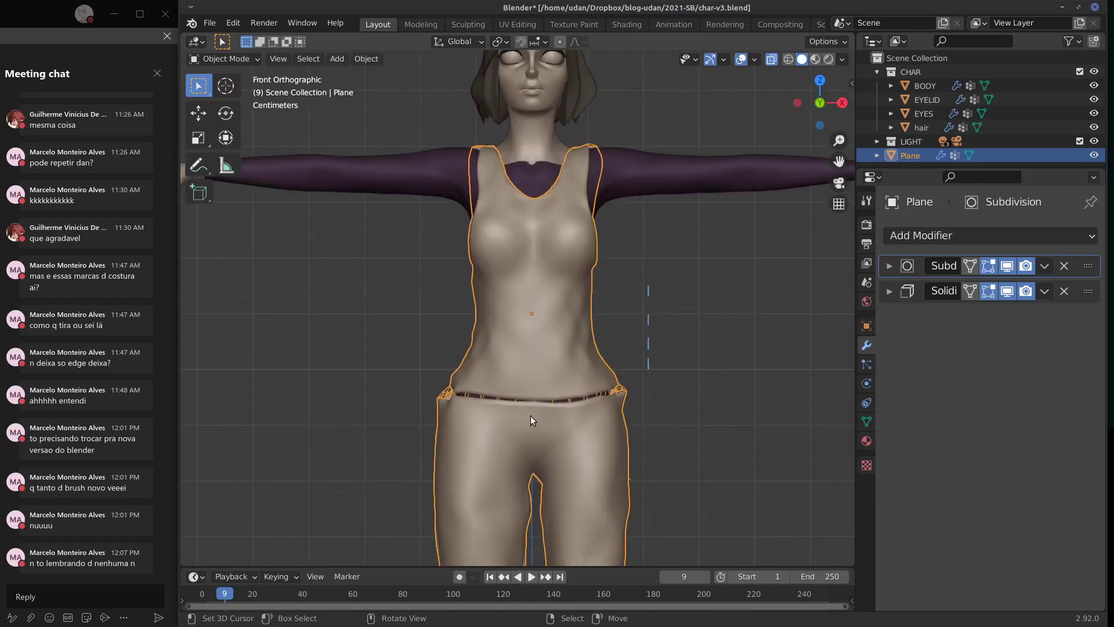
click(527, 416)
drag(601, 428, 612, 427)
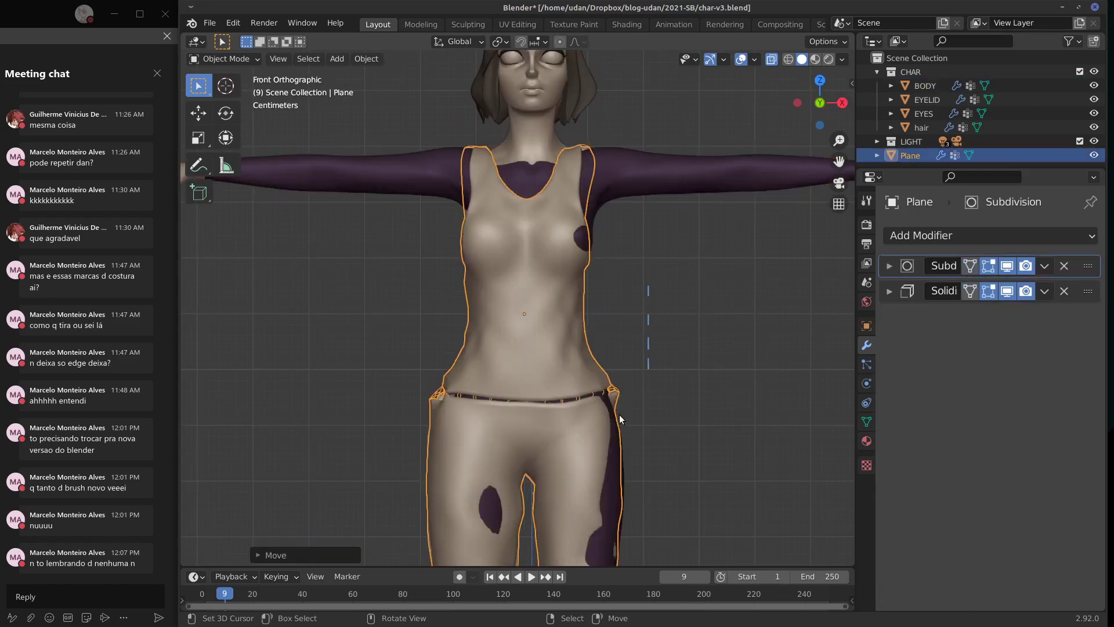
key(ctrl+z)
Step: Reopen the recent file char-v3.blend without saving the current changes
click(210, 22)
mouse_move(244, 68)
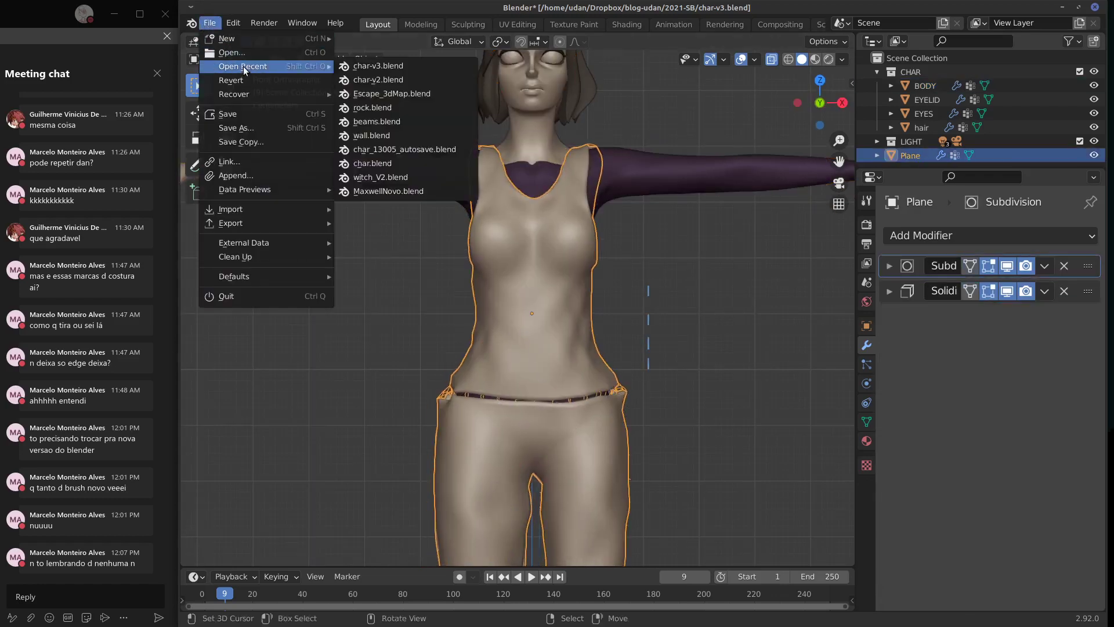
click(410, 66)
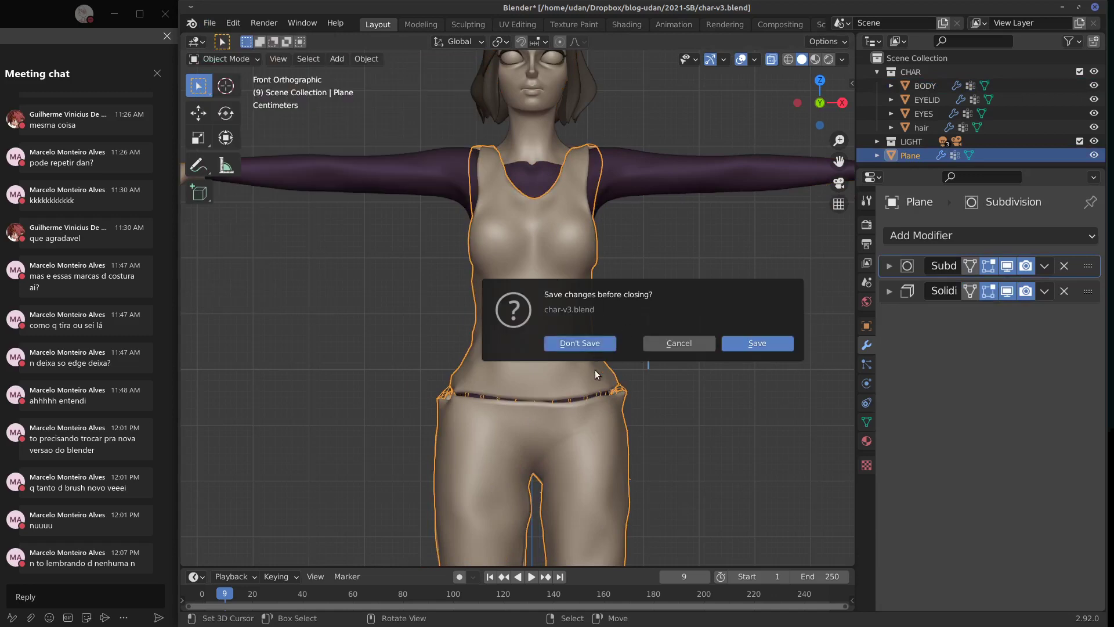
key(d)
Step: Delete all the trouser and leg cuff vertices below the tank top's hem from the flat cloth mesh
key(KP_1)
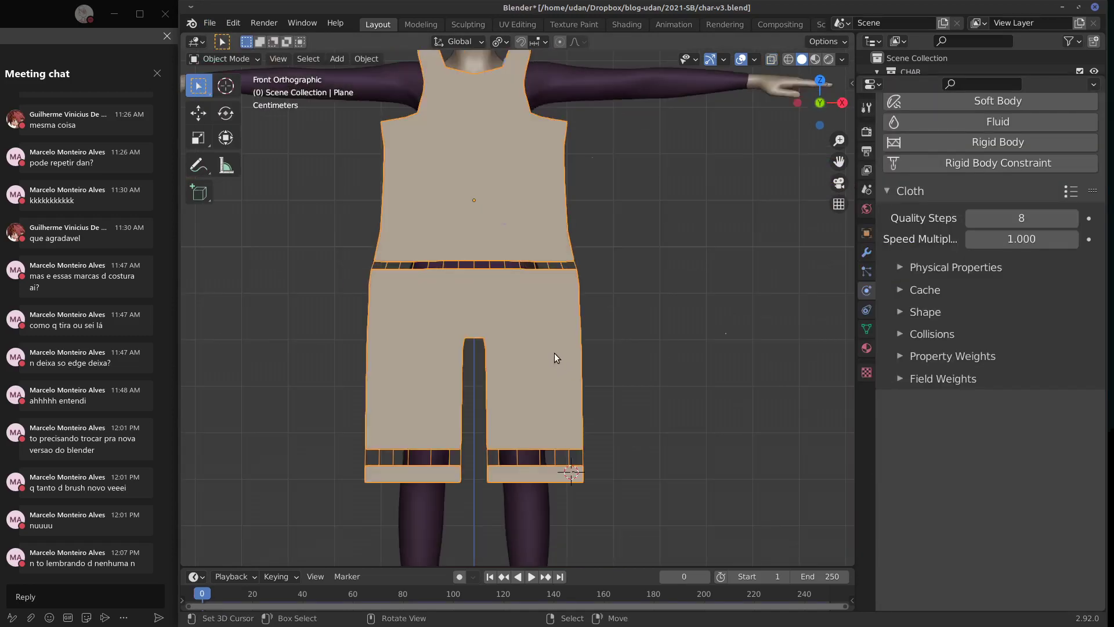
key(Tab)
click(474, 272)
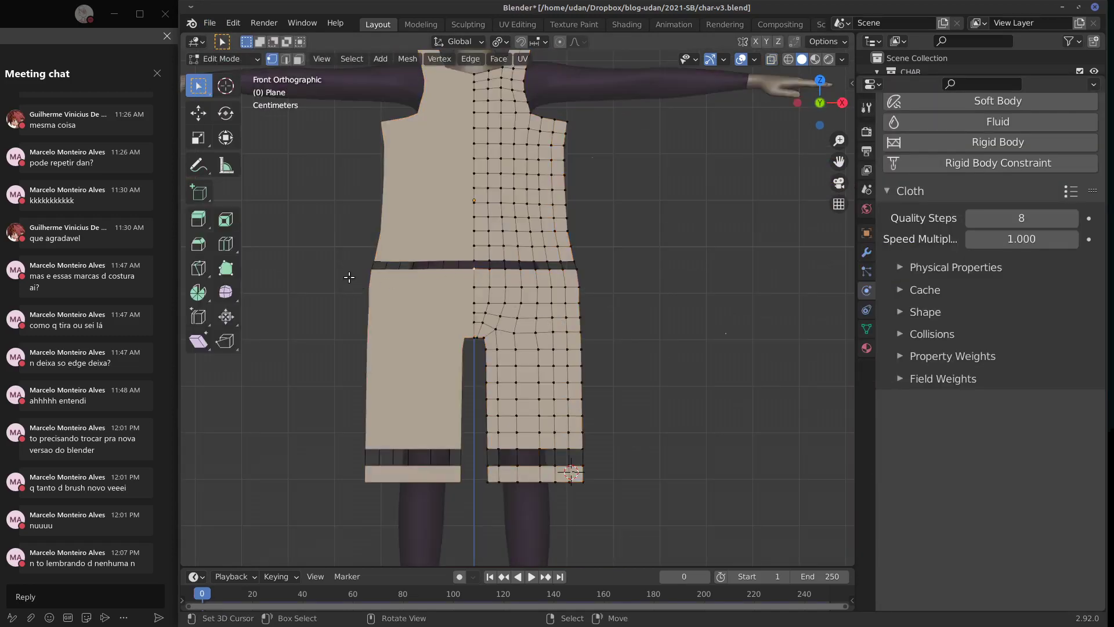
click(770, 60)
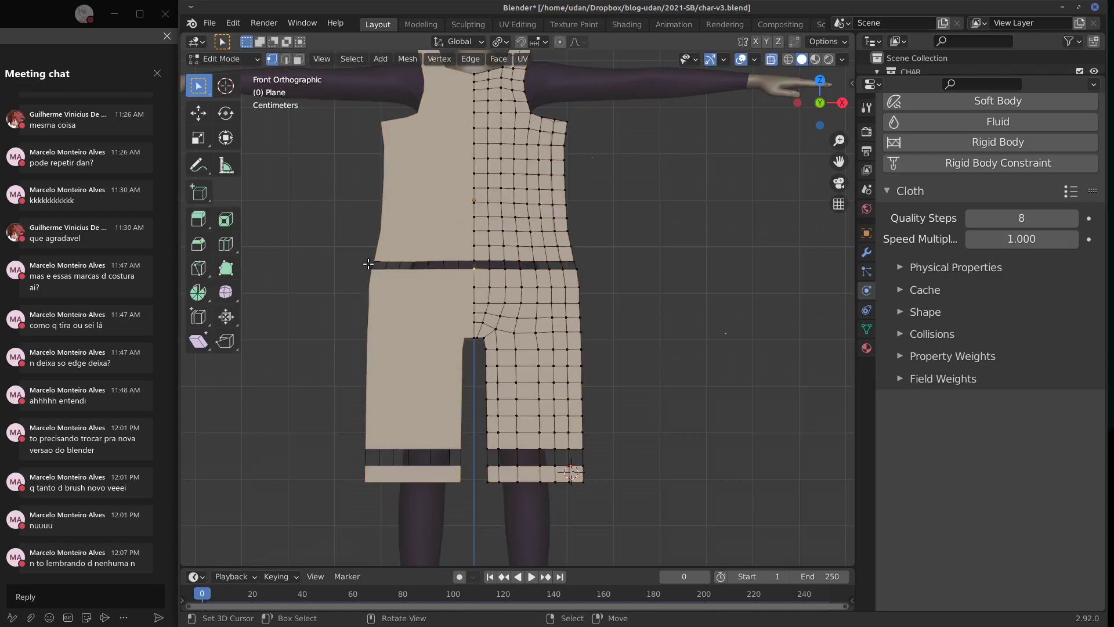
key(b)
drag(371, 273, 588, 492)
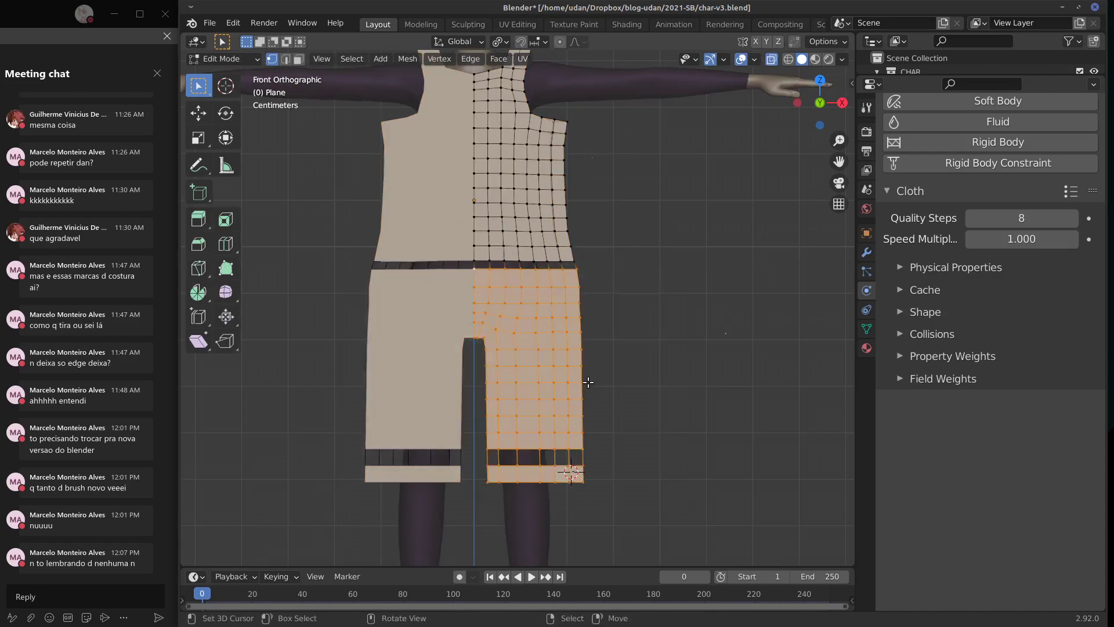
key(x)
click(560, 330)
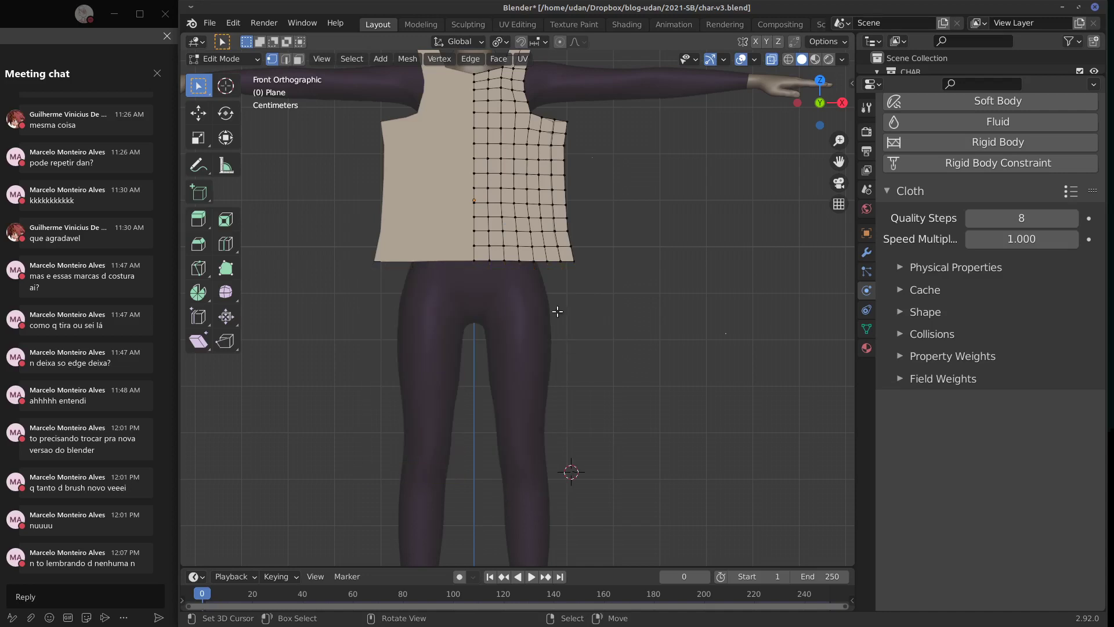
Step: Raise the shoulder strap ends about 0.024 m along the Z axis and add an edge loop across the lengthened straps
shift+middle_drag(606, 339, 653, 323)
key(KP_1)
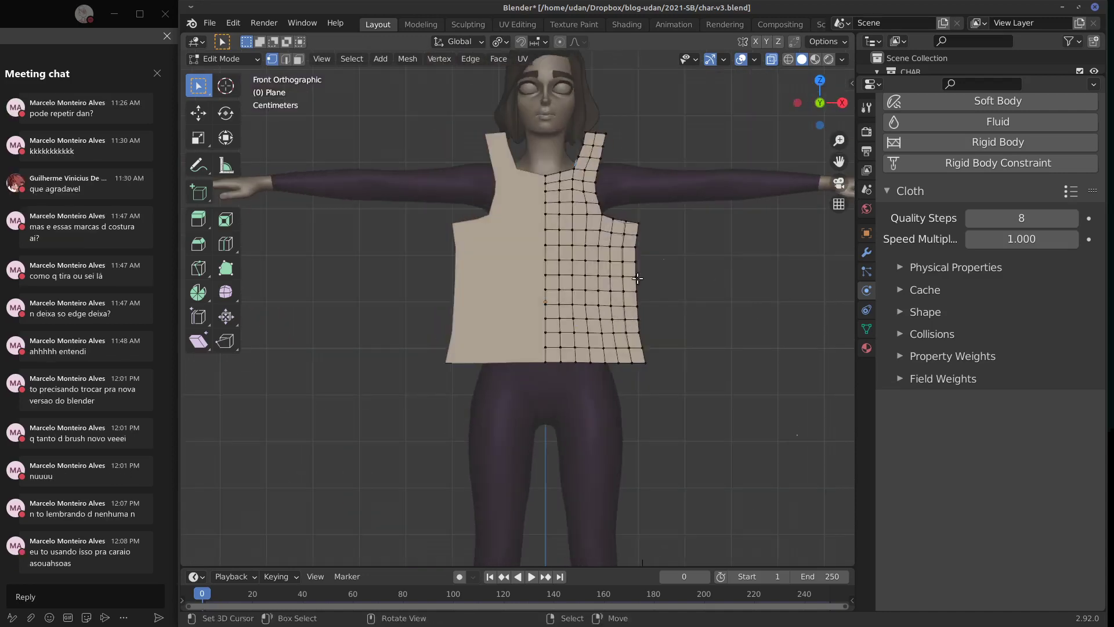
middle_drag(637, 278, 664, 263)
key(KP_1)
key(b)
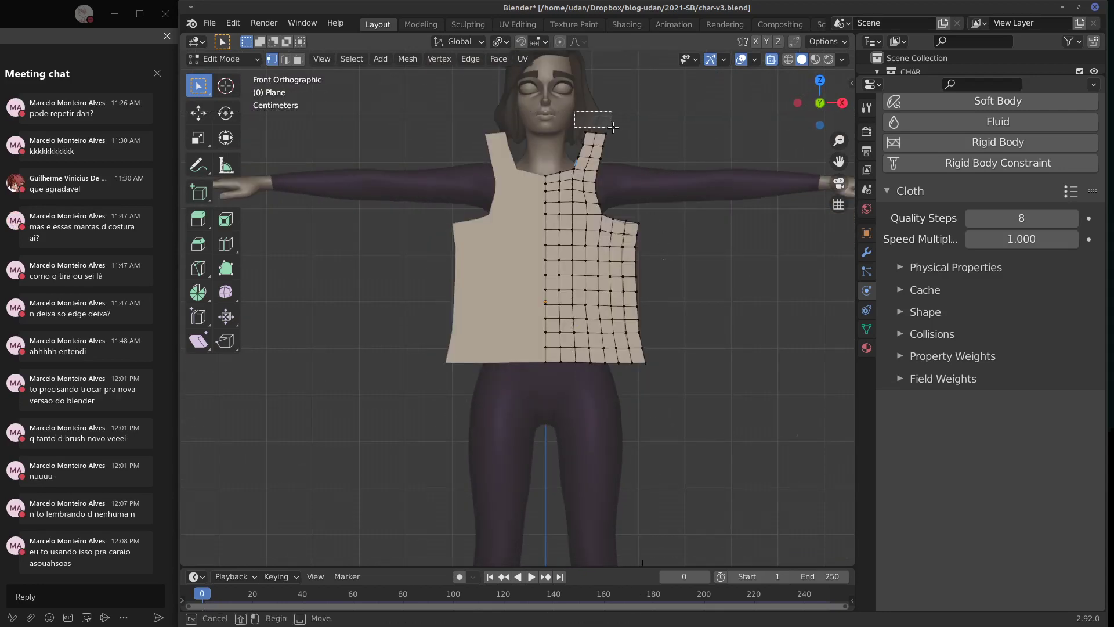
drag(575, 111, 638, 146)
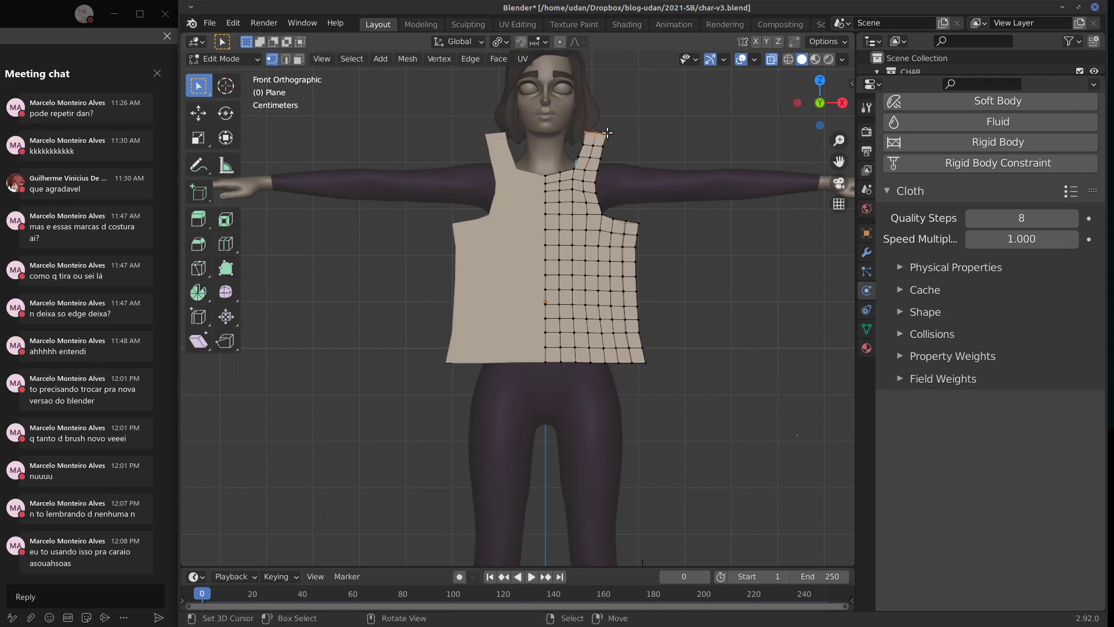
key(g)
key(z)
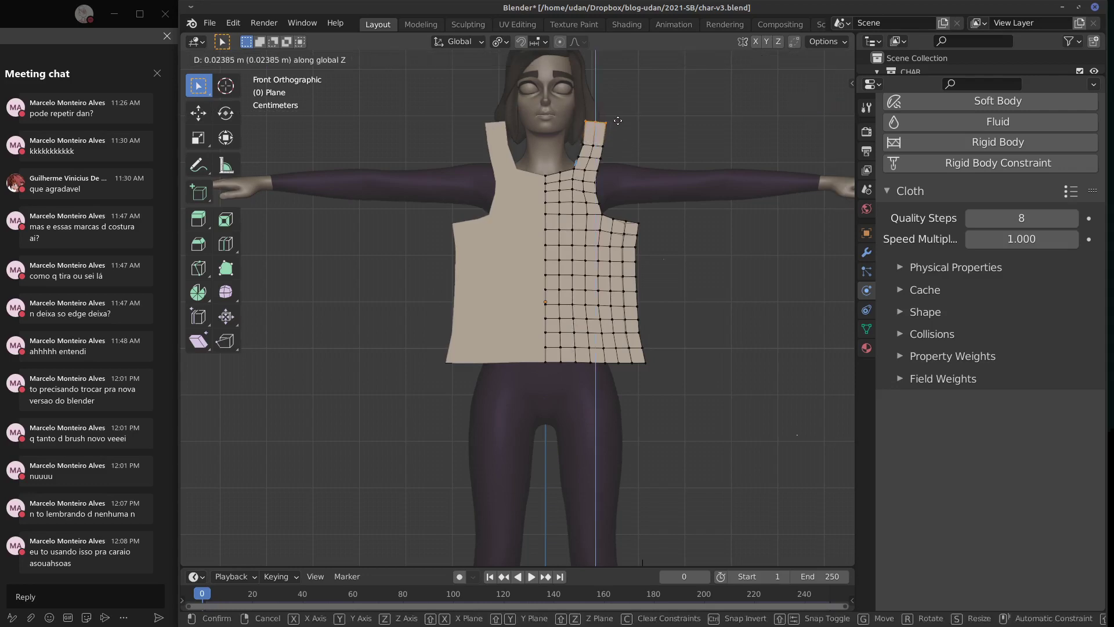
right_click(618, 120)
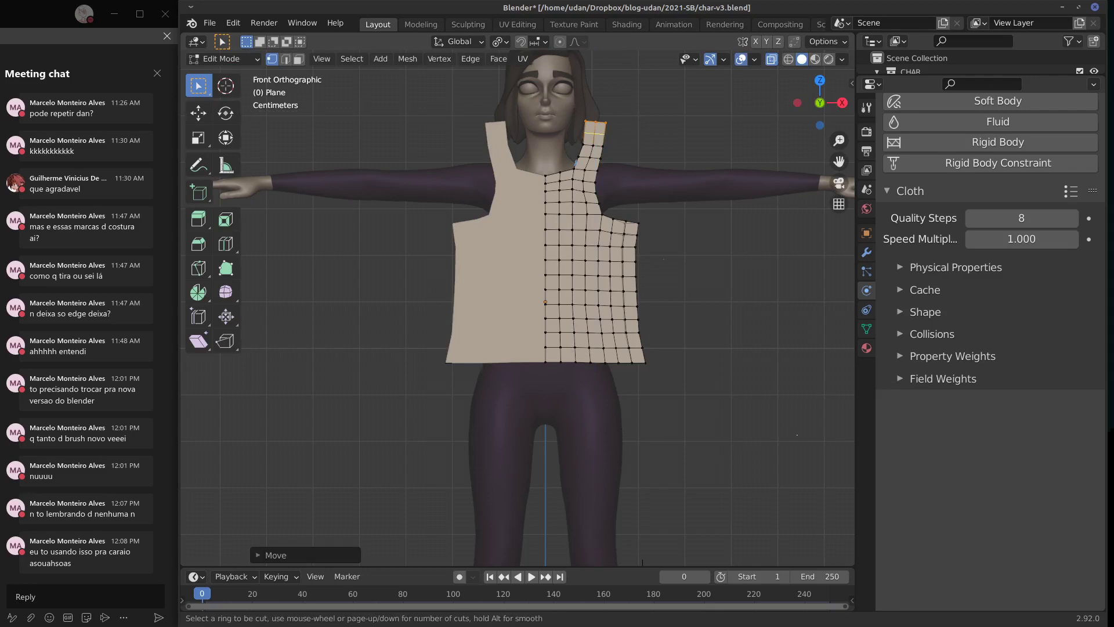
middle_drag(667, 158, 619, 155)
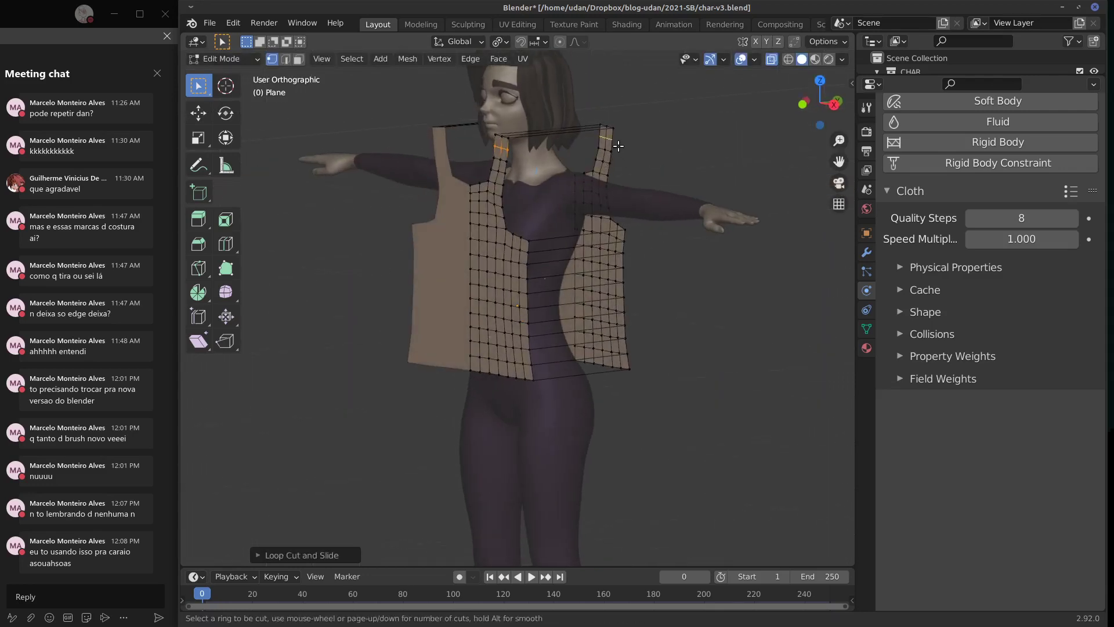
key(KP_1)
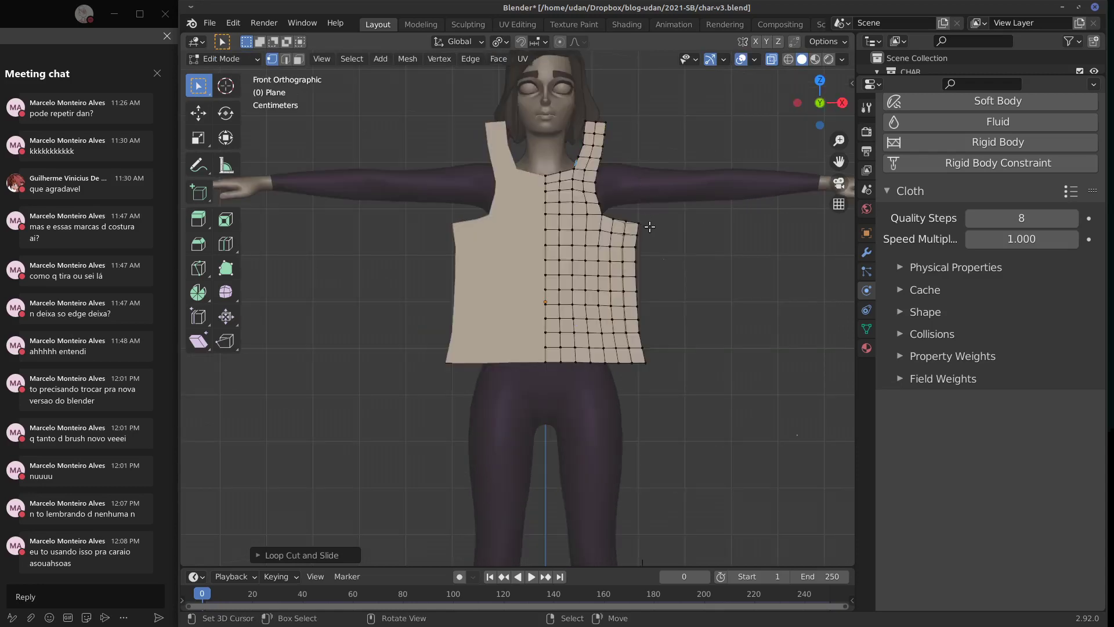
middle_drag(663, 328, 717, 313)
key(Tab)
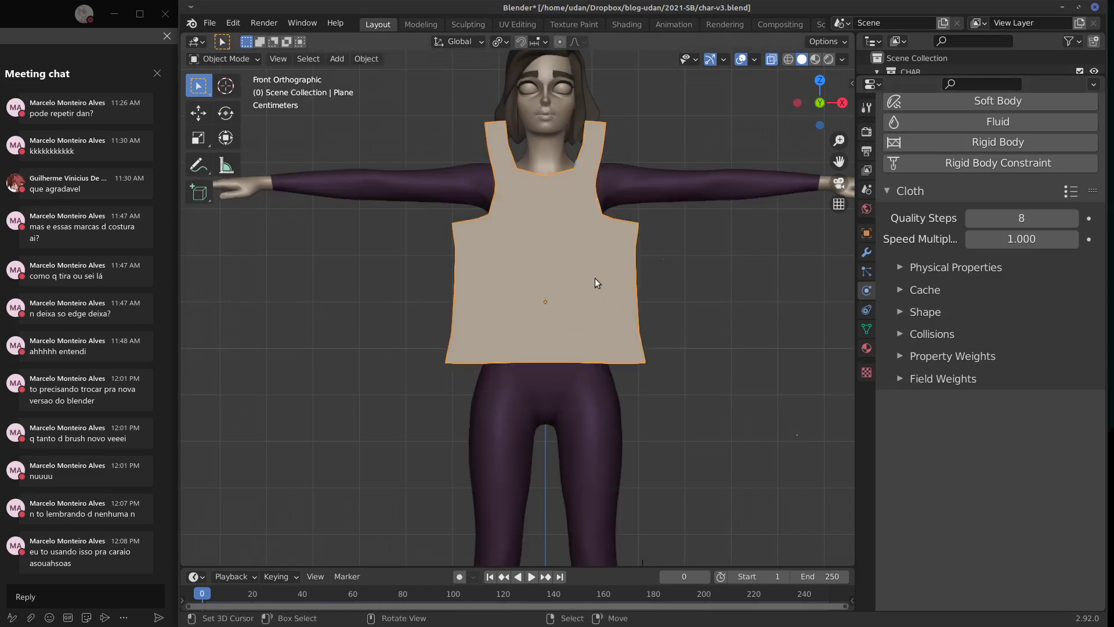
key(KP_Decimal)
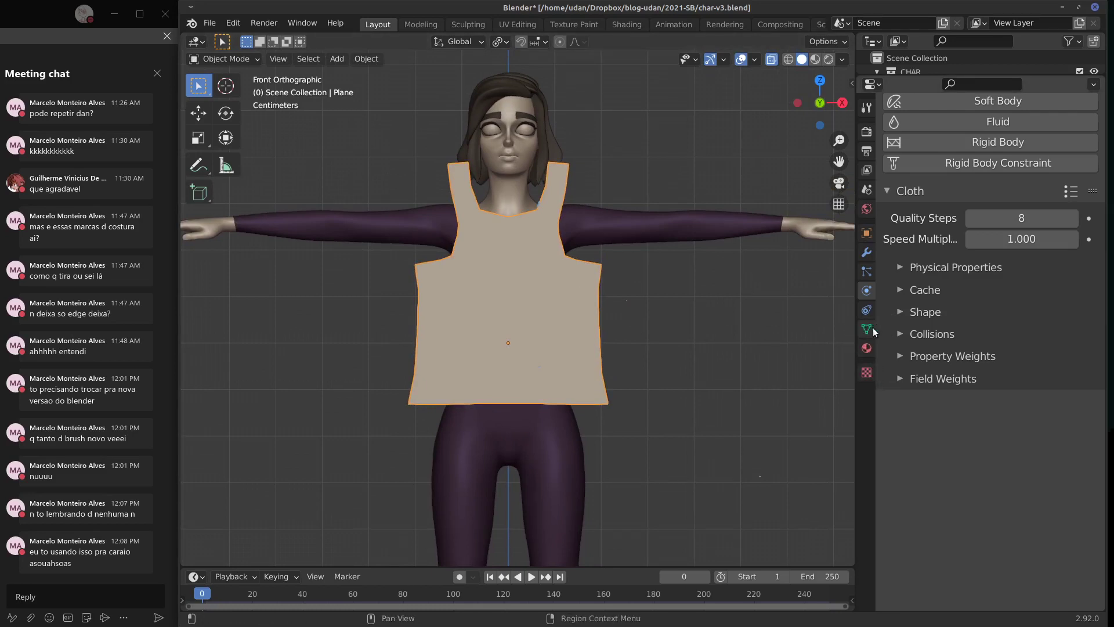
middle_drag(637, 325, 554, 342)
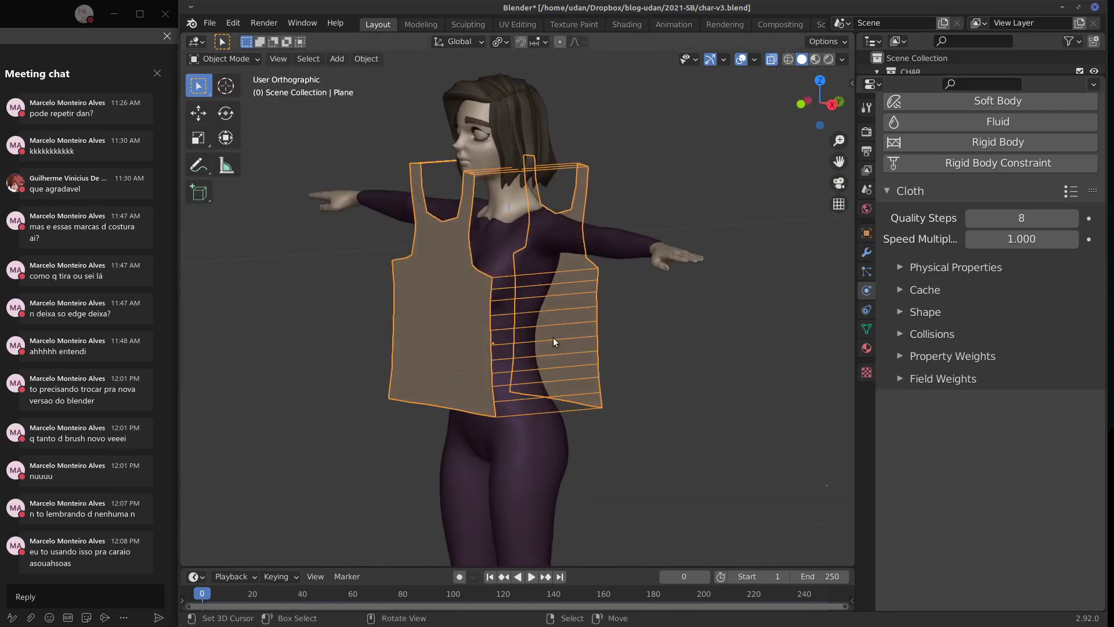
click(483, 320)
click(483, 320)
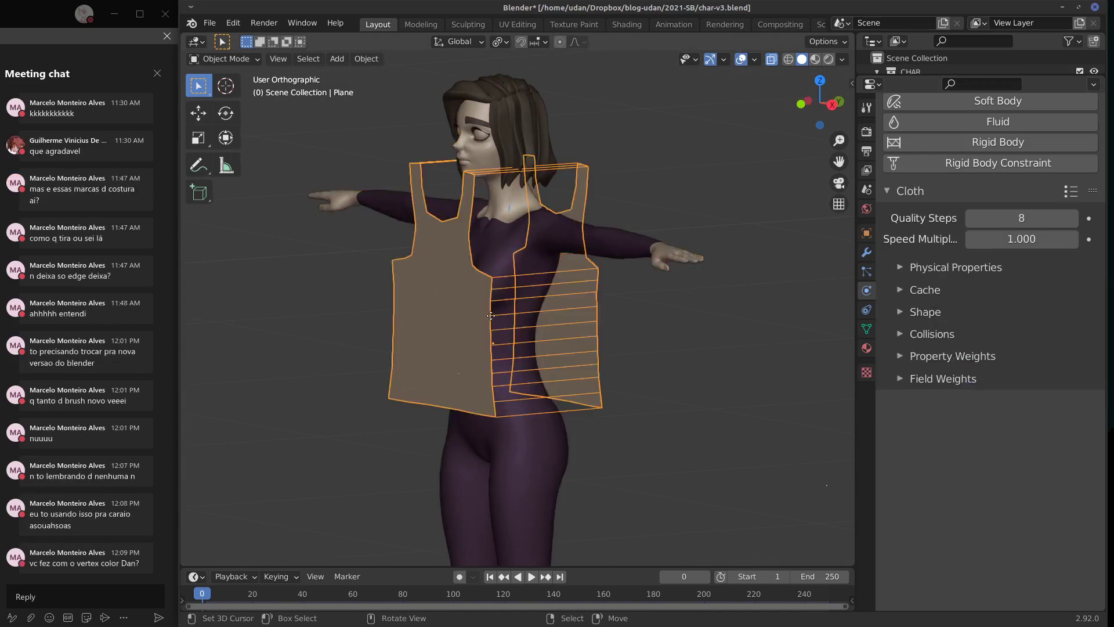
key(g)
click(491, 319)
key(ctrl+z)
key(KP_1)
key(Tab)
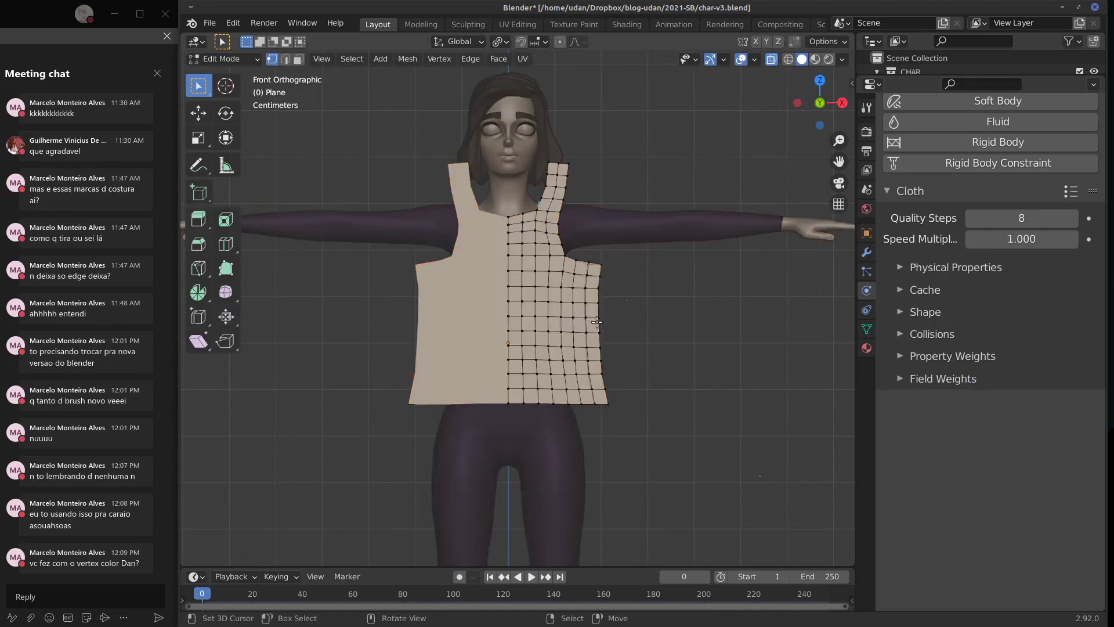
Step: Widen the tank top by moving the side edges of its front and back panels outward in the front view
middle_drag(637, 330, 574, 325)
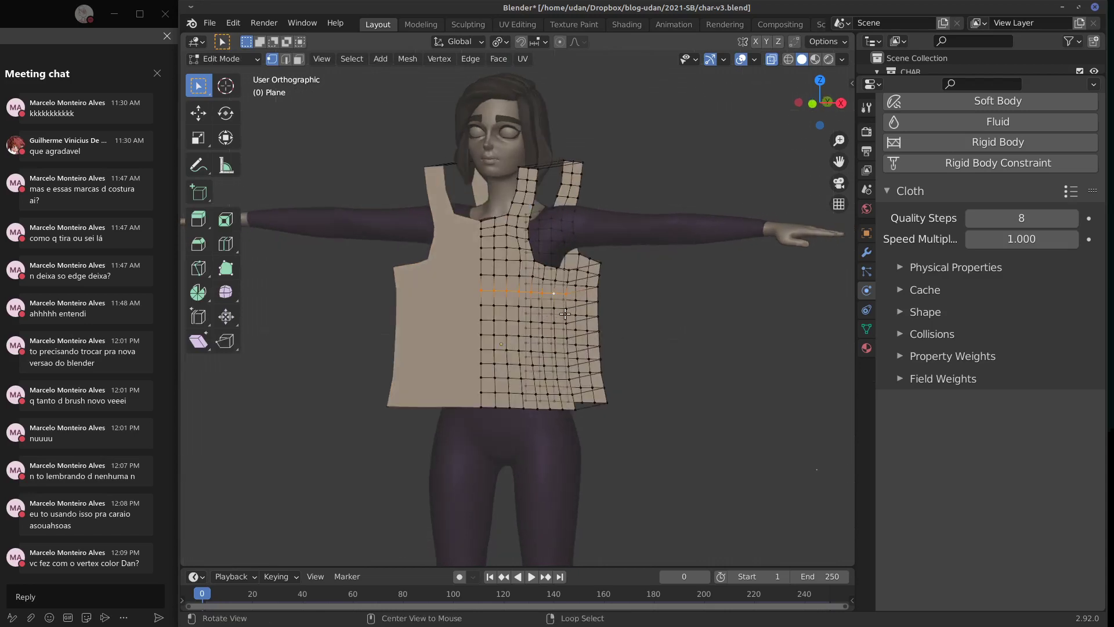
alt+click(568, 321)
alt+shift+click(598, 321)
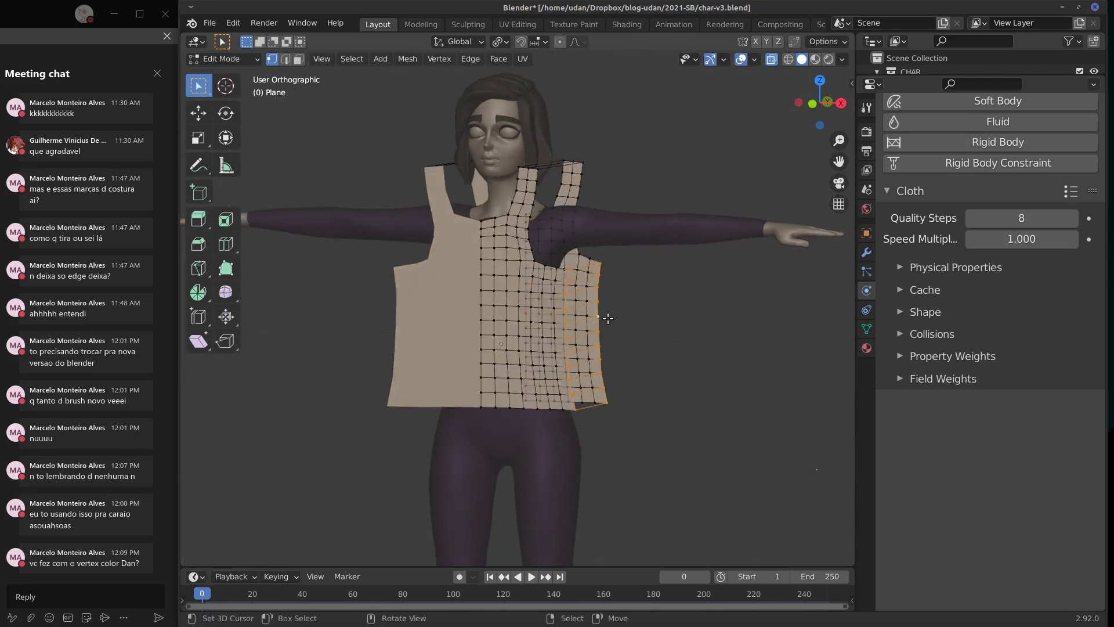
key(KP_1)
key(g)
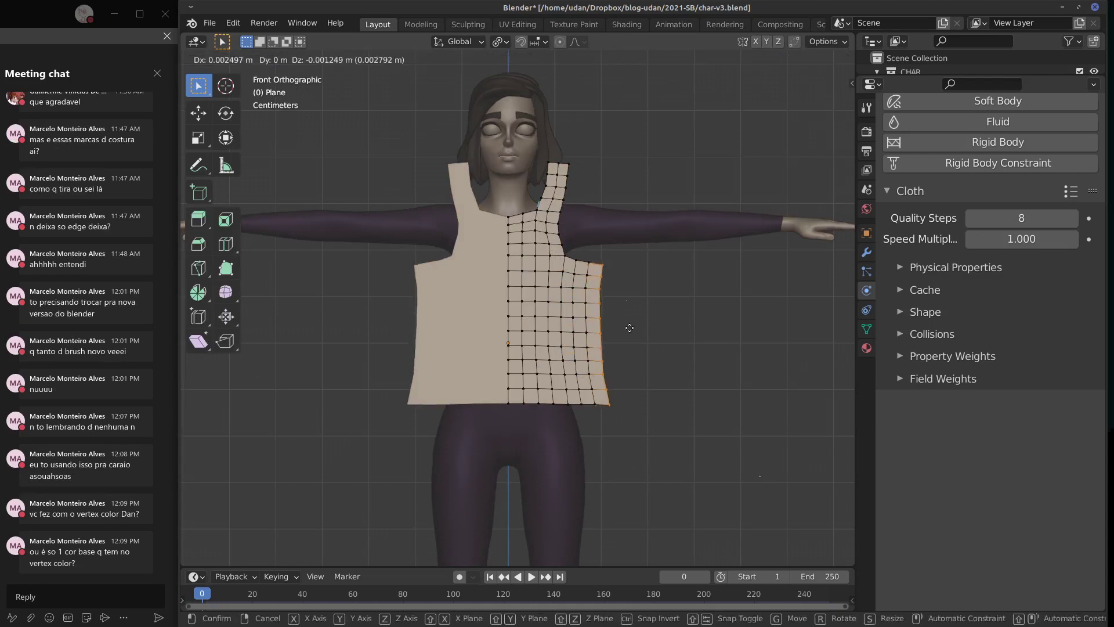
click(636, 327)
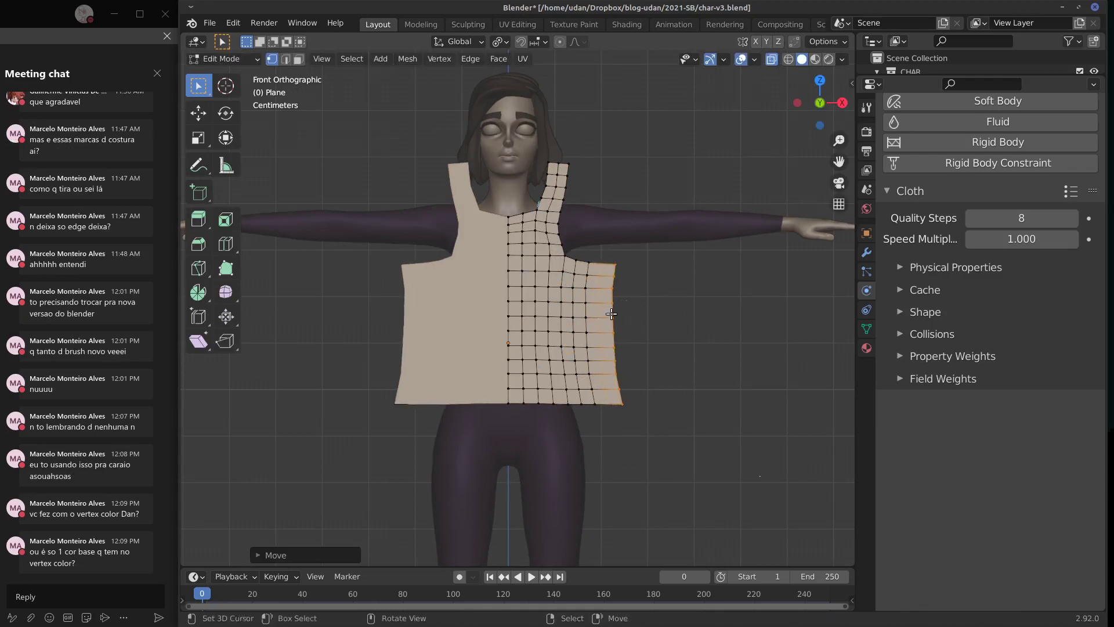
Step: Add a centred vertical edge loop in the widened side strip of both the front and back panels
middle_drag(609, 308, 581, 315)
key(ctrl+r)
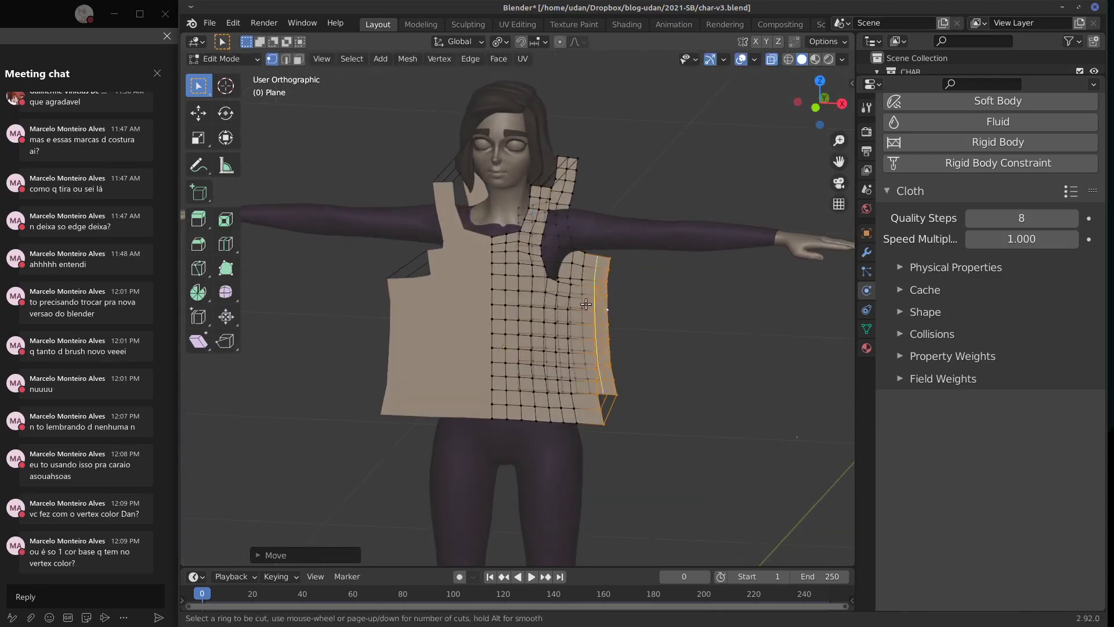
click(607, 309)
right_click(607, 309)
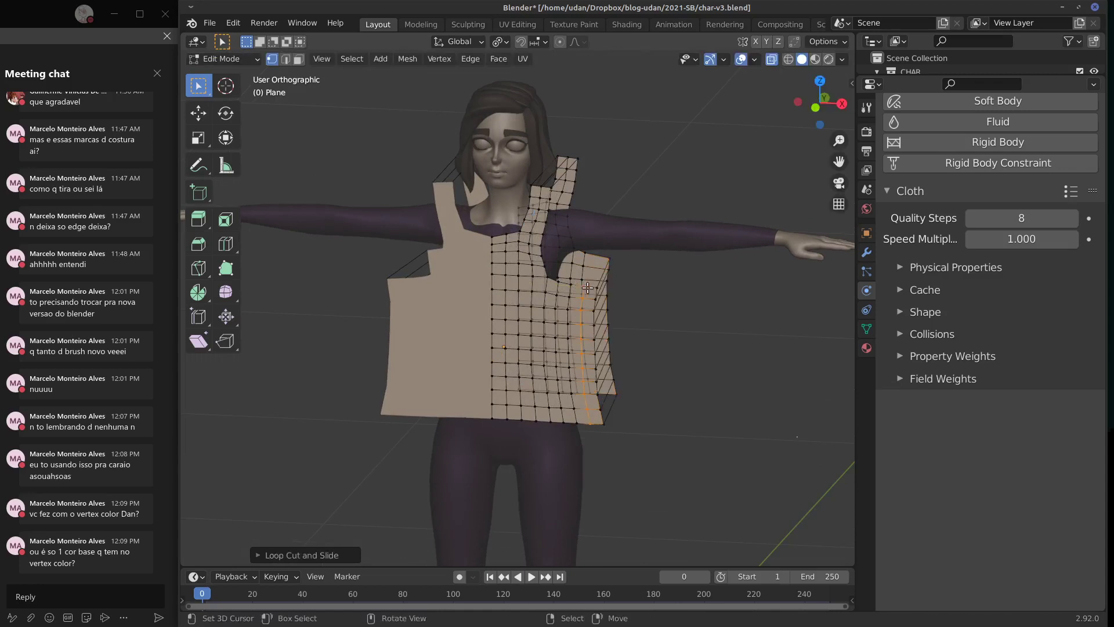
key(ctrl+r)
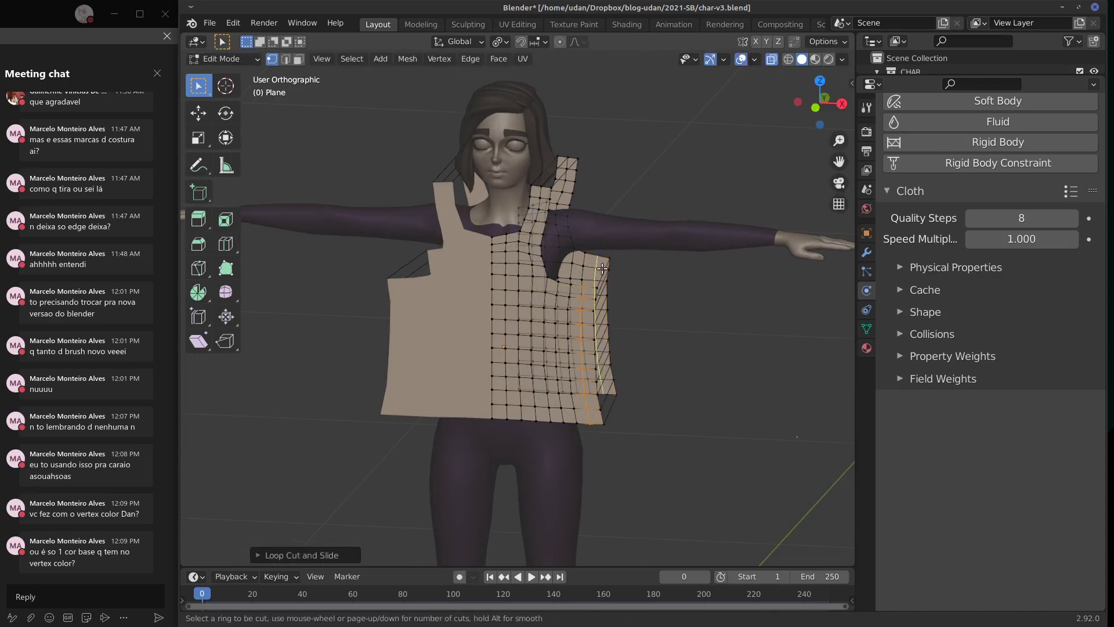
click(607, 277)
right_click(608, 277)
key(KP_1)
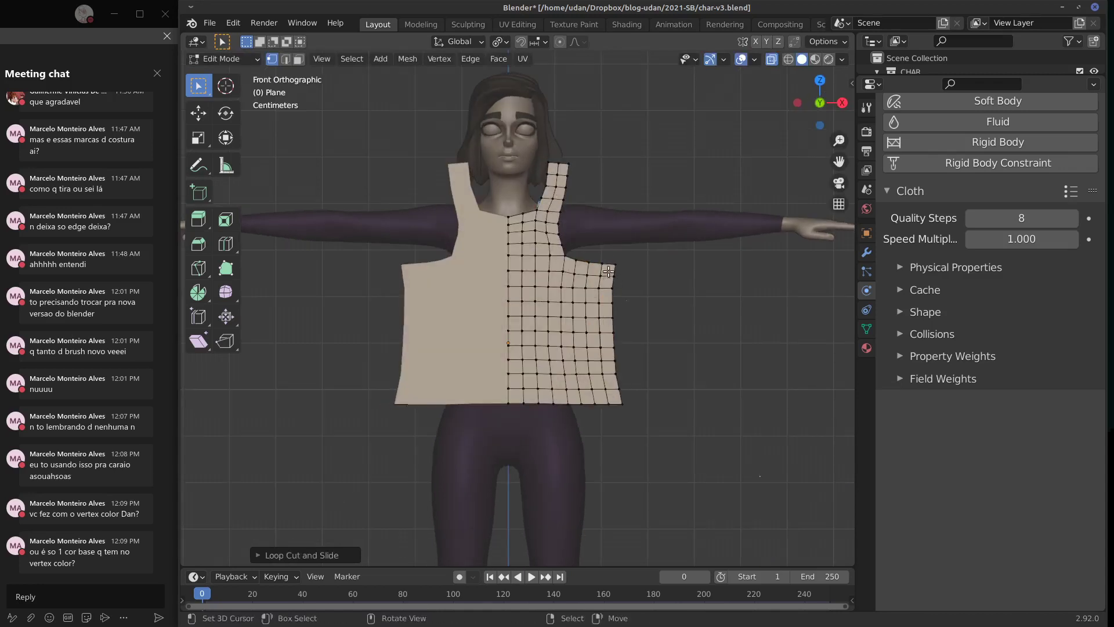
Step: Scale the armhole edge loop down with proportional editing enabled and shift it slightly outward
alt+click(581, 260)
mouse_move(580, 260)
middle_down()
mouse_move(672, 264)
mouse_move(601, 261)
middle_up()
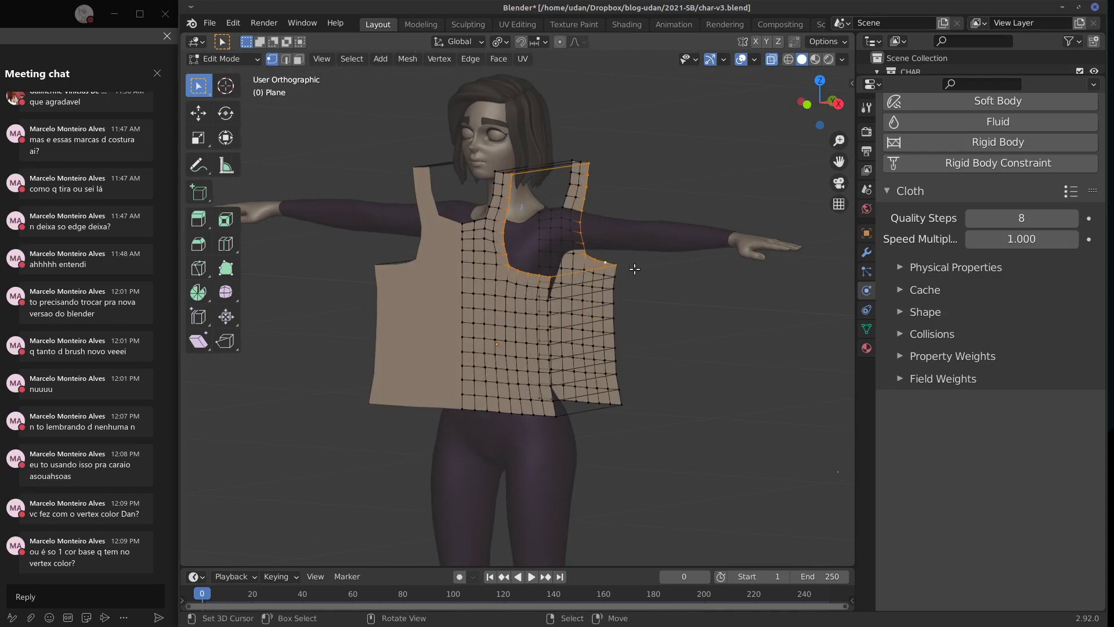
key(KP_1)
click(560, 43)
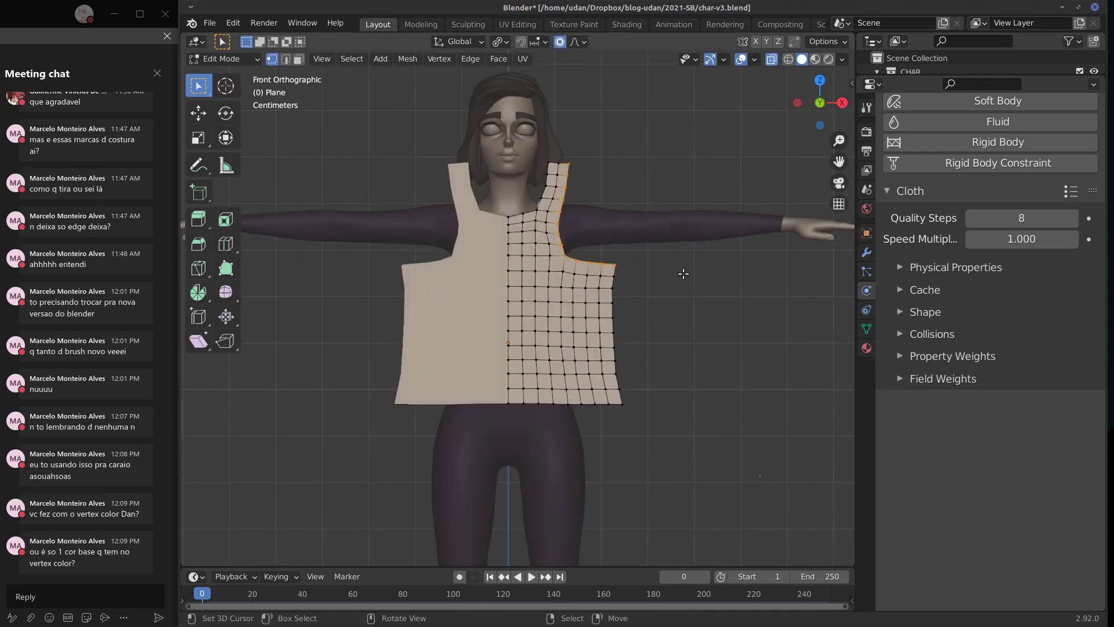
key(s)
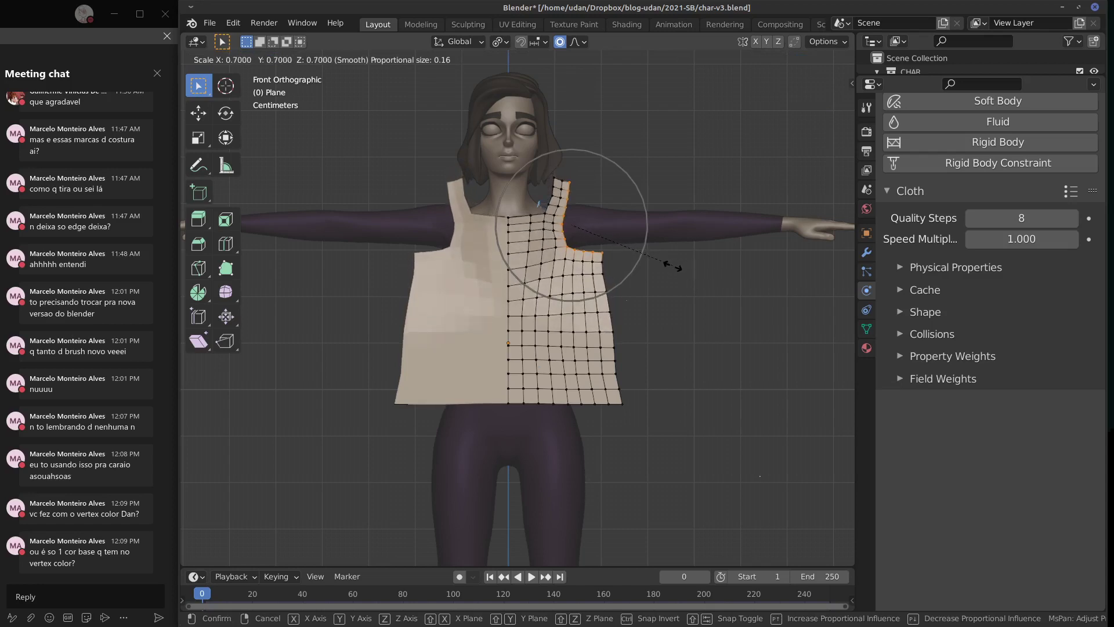
click(665, 274)
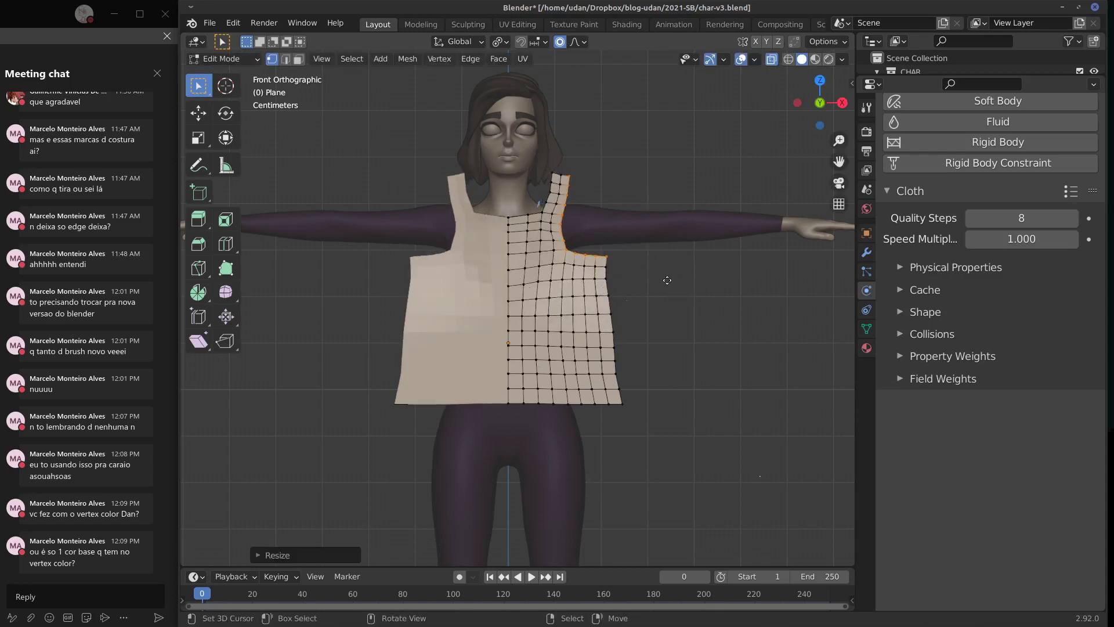
key(g)
click(677, 281)
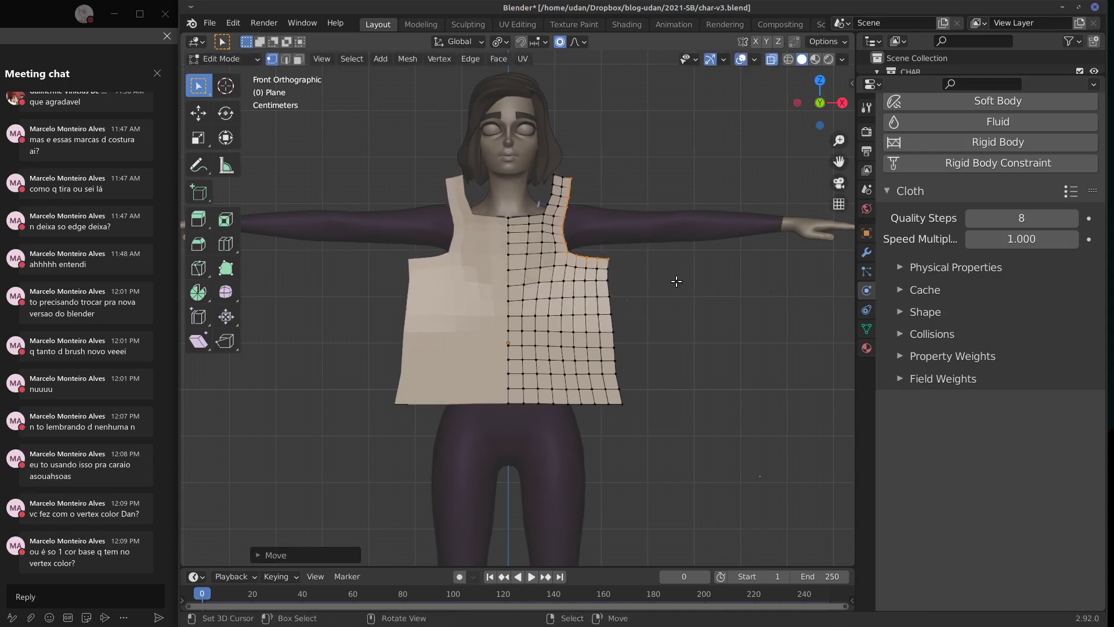
Step: Check the reshaped tank top from the side and front, and return to Object Mode
key(KP_4)
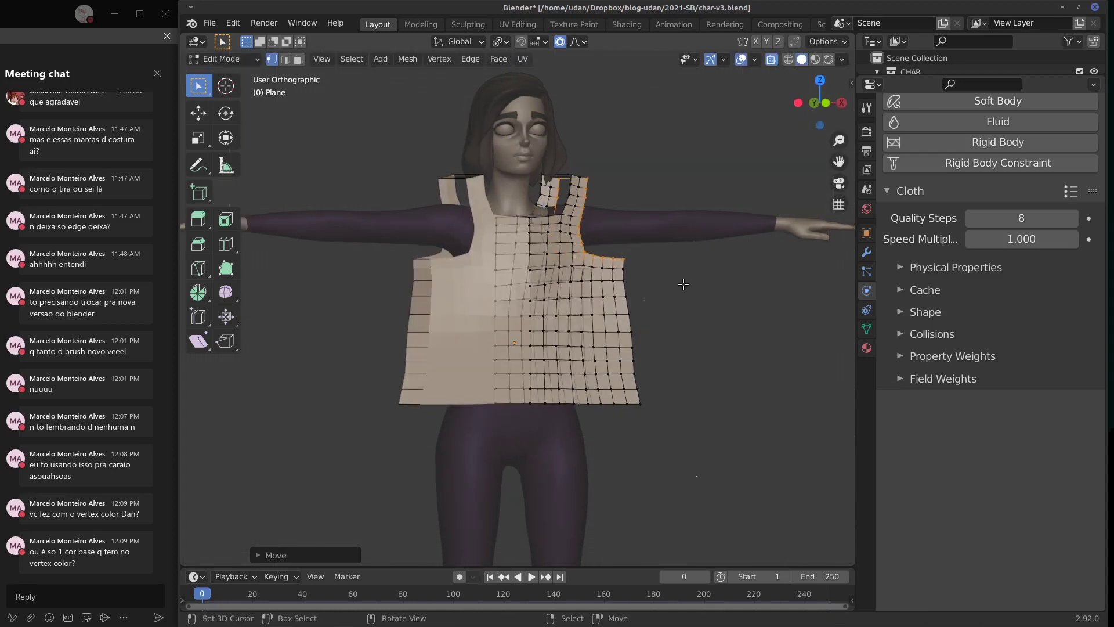
key(KP_3)
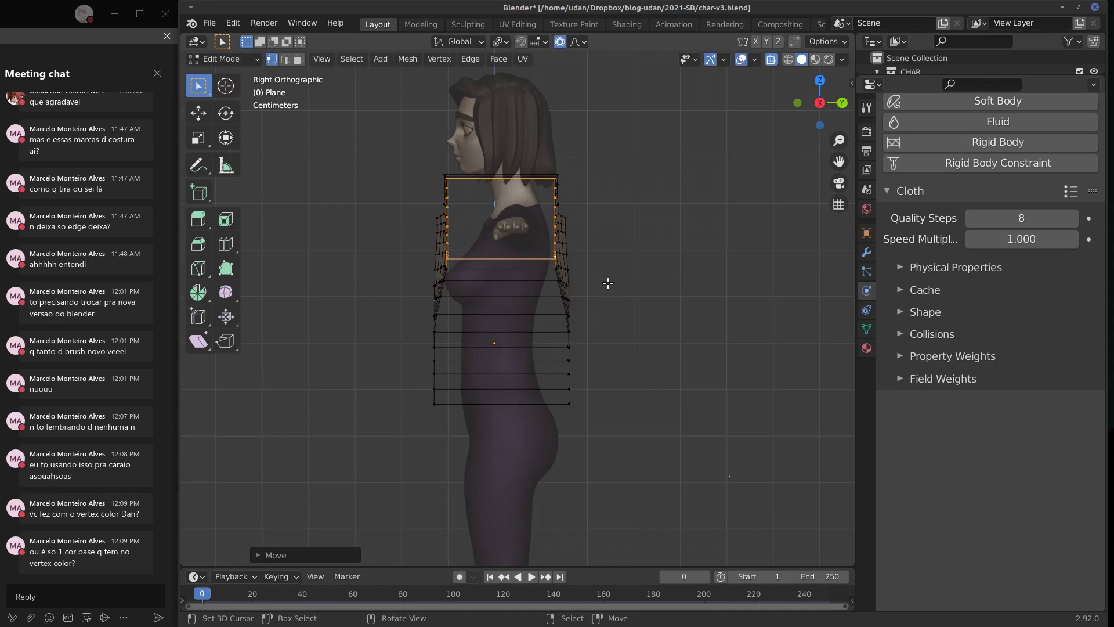
middle_drag(634, 273, 713, 273)
key(KP_1)
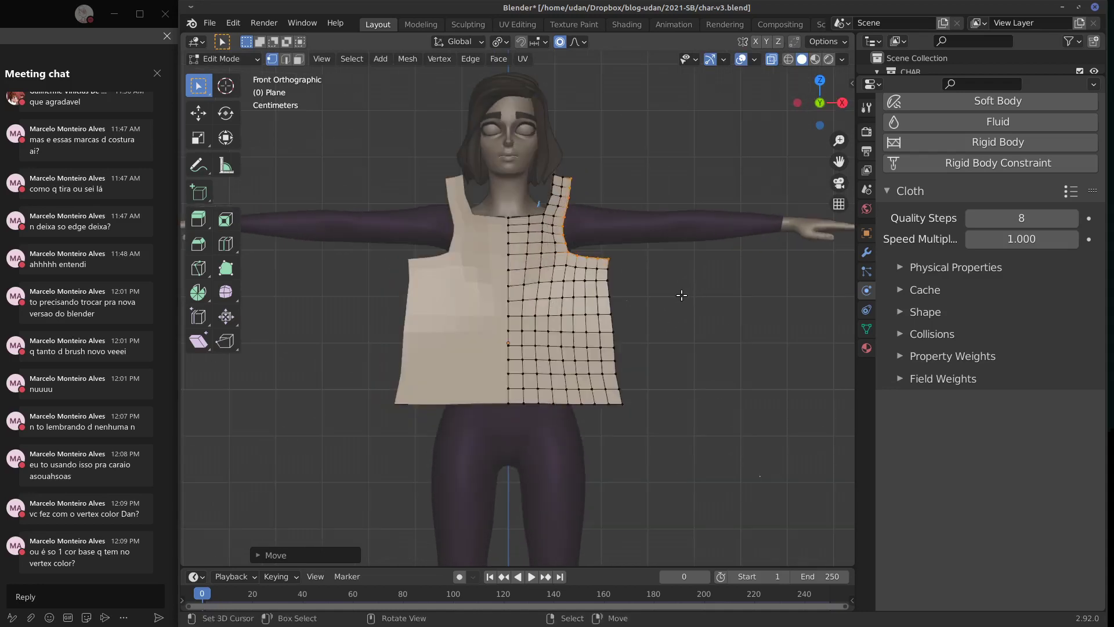
key(Tab)
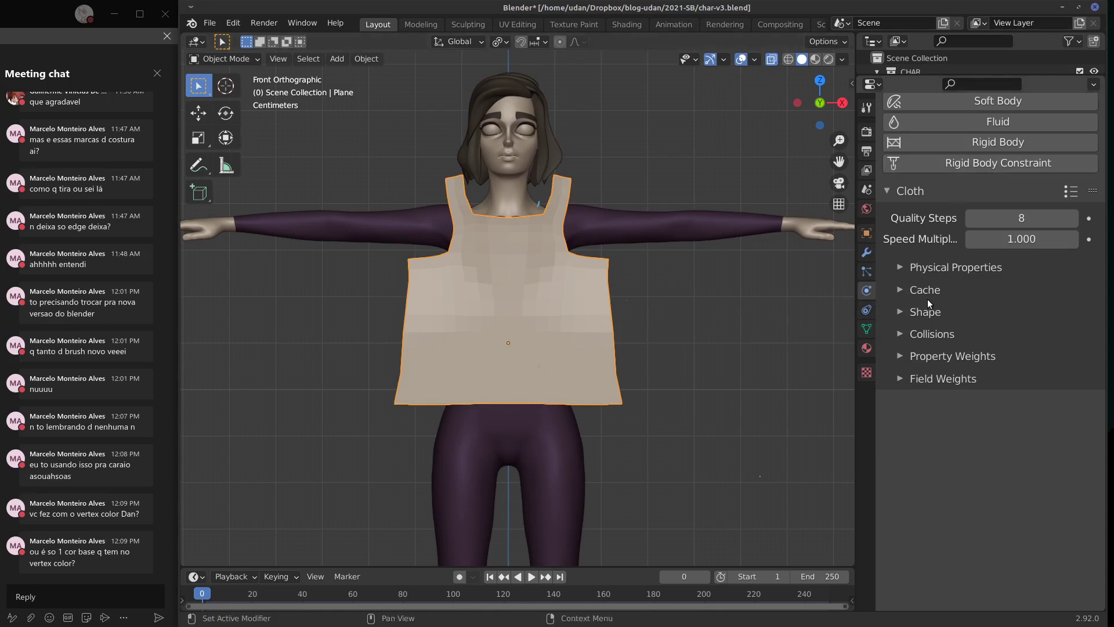
middle_drag(681, 337, 682, 336)
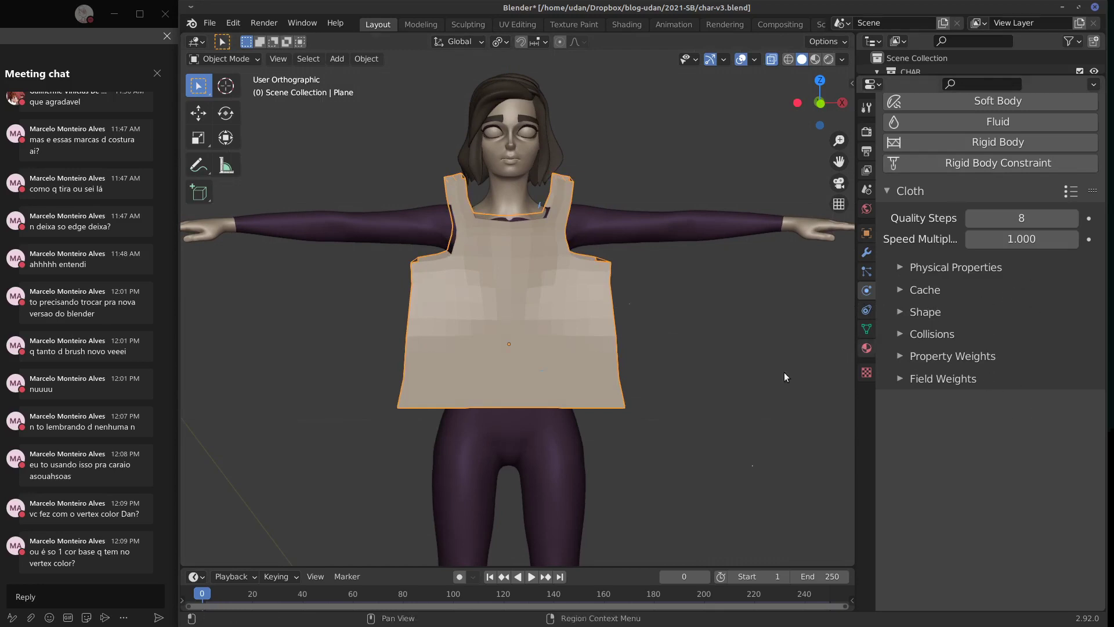
Step: Save the file and briefly test the cloth simulation on the widened tank top
key(ctrl+s)
key(space)
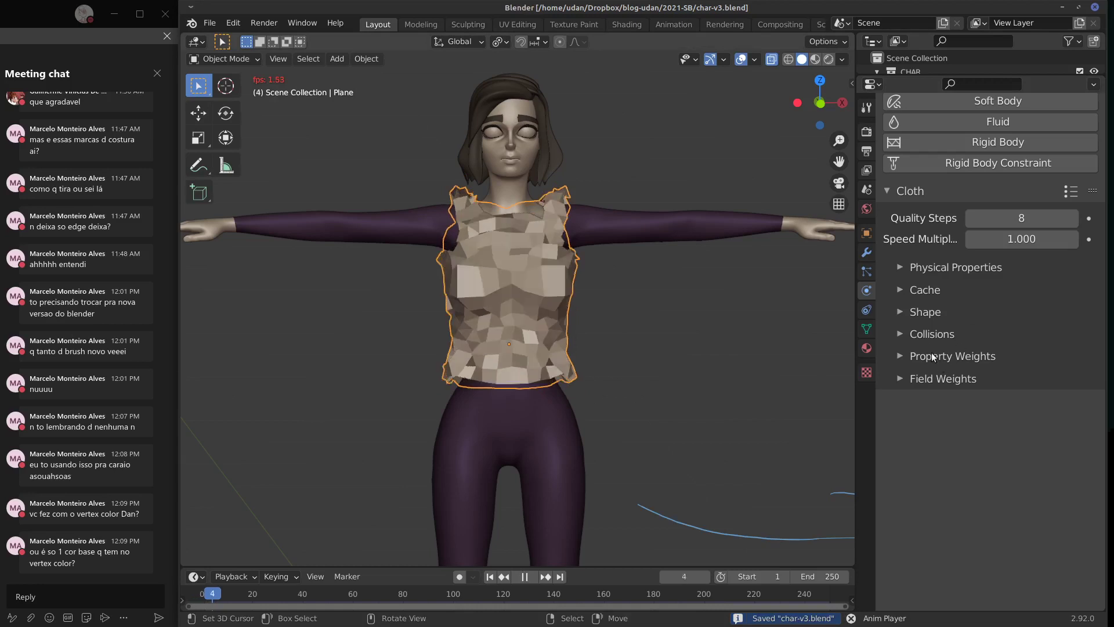
key(Escape)
Step: Set the tank top's cloth object collision distance to 0.001 m
click(907, 333)
click(914, 397)
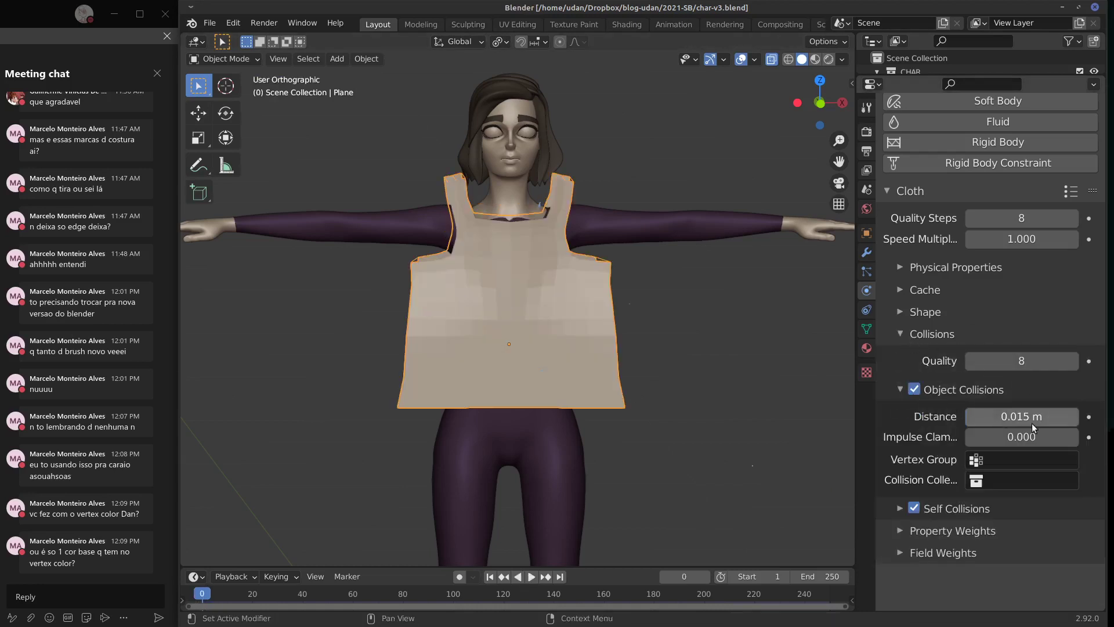
click(1030, 416)
text(0.)
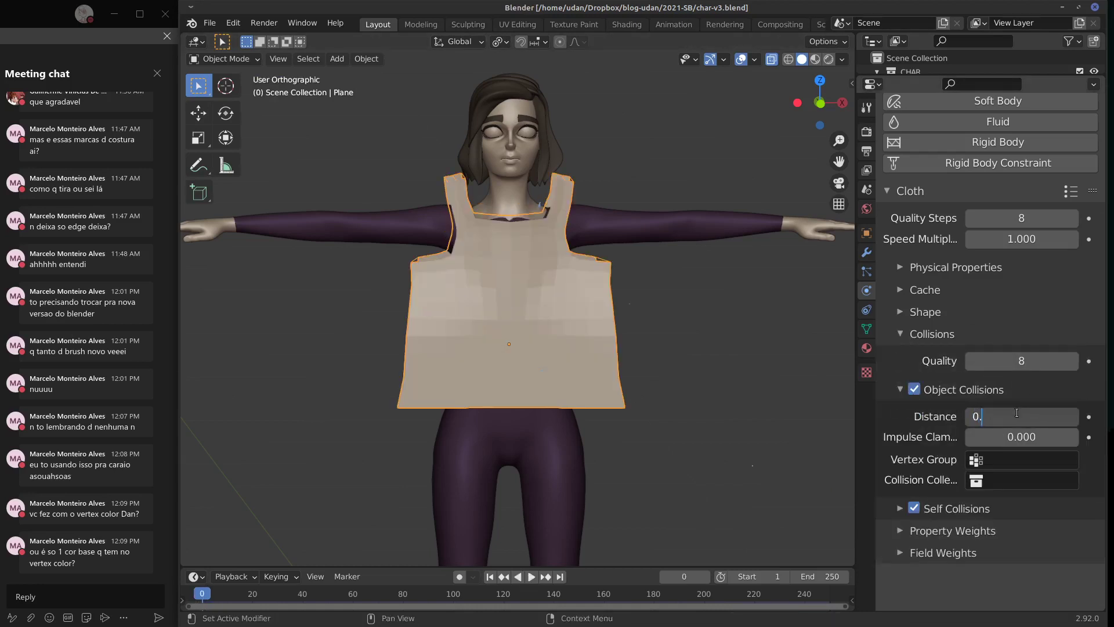
text(001)
key(Return)
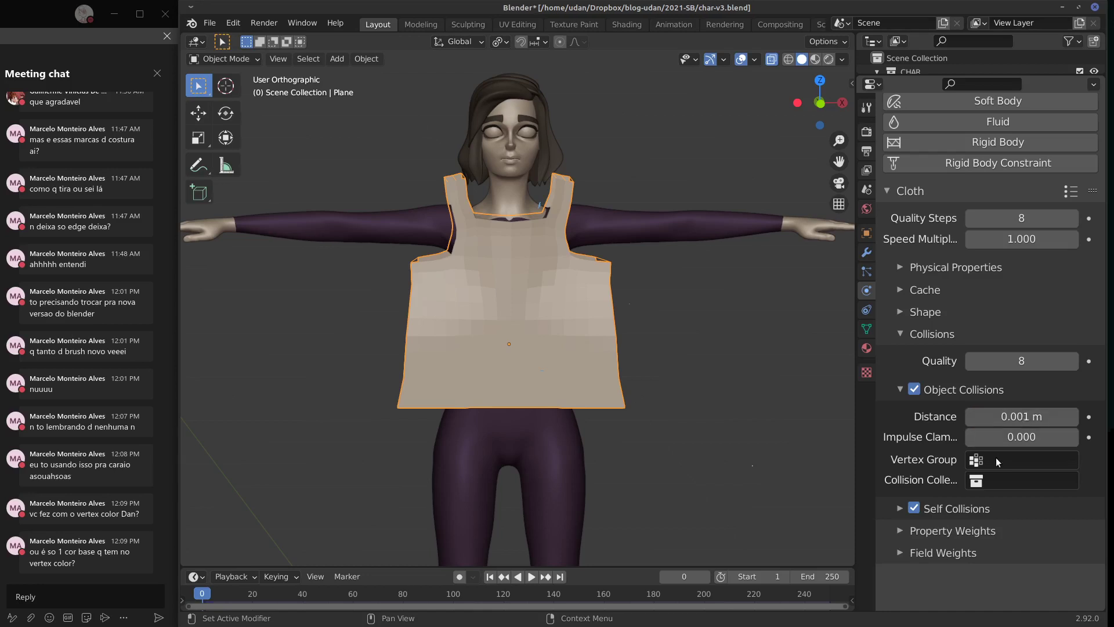
Step: Set the tank top's self-collision distance to 0.001 m and briefly test the cloth simulation
click(887, 510)
click(1012, 556)
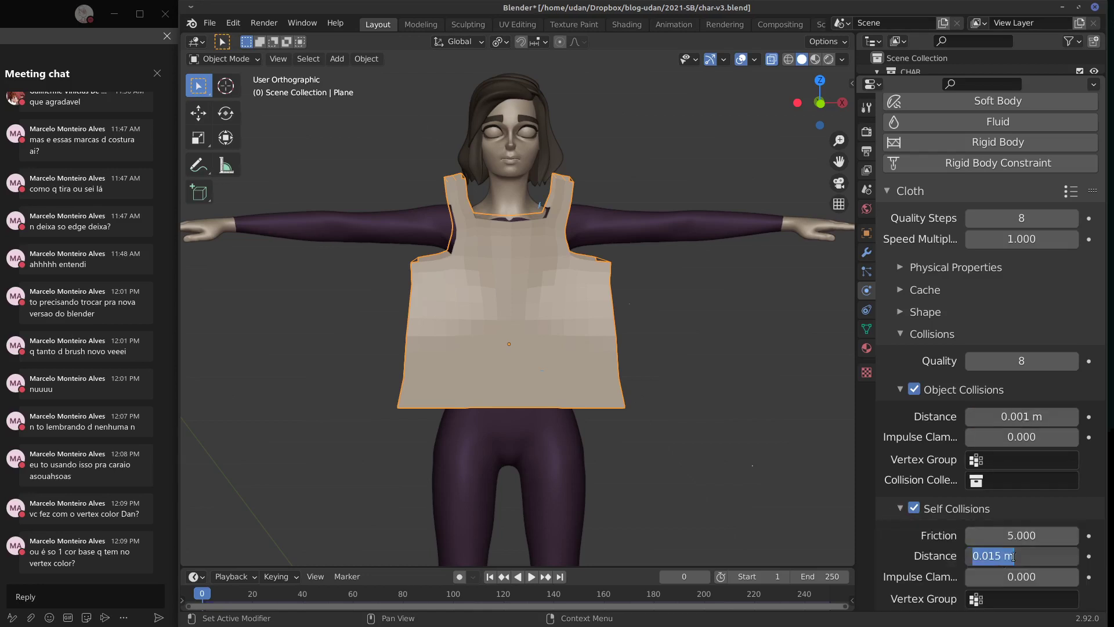
text(0)
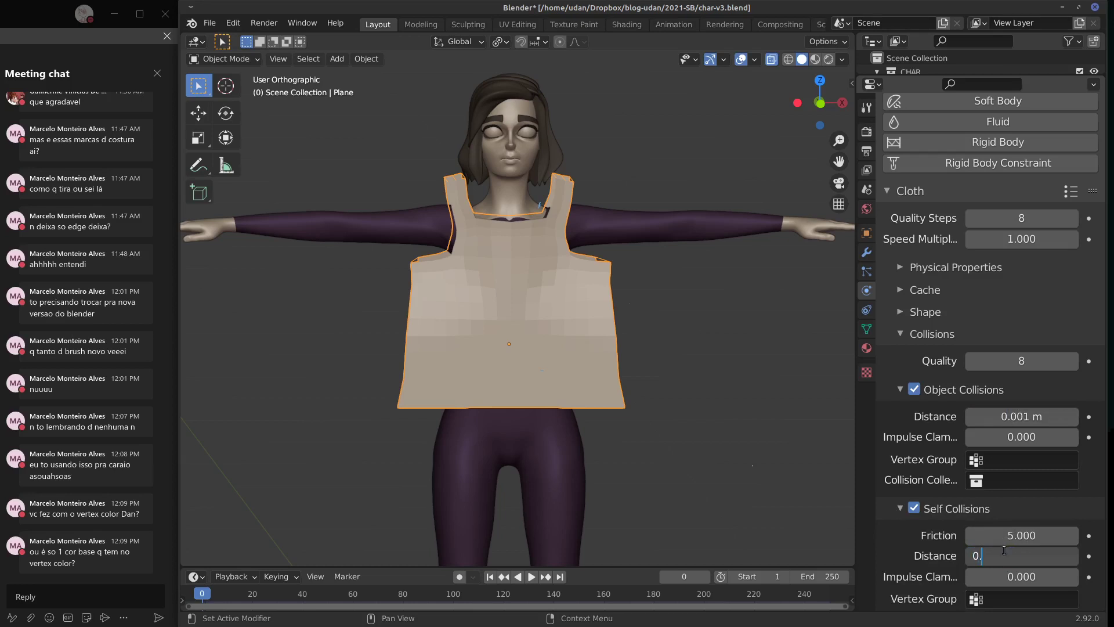
text(.001)
key(Return)
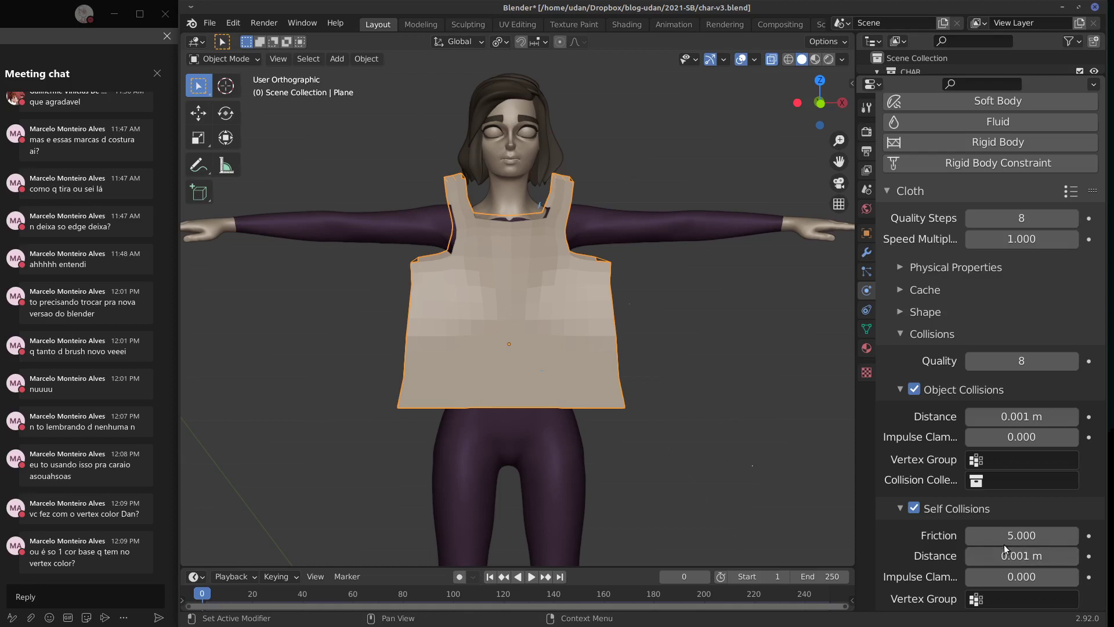
click(897, 507)
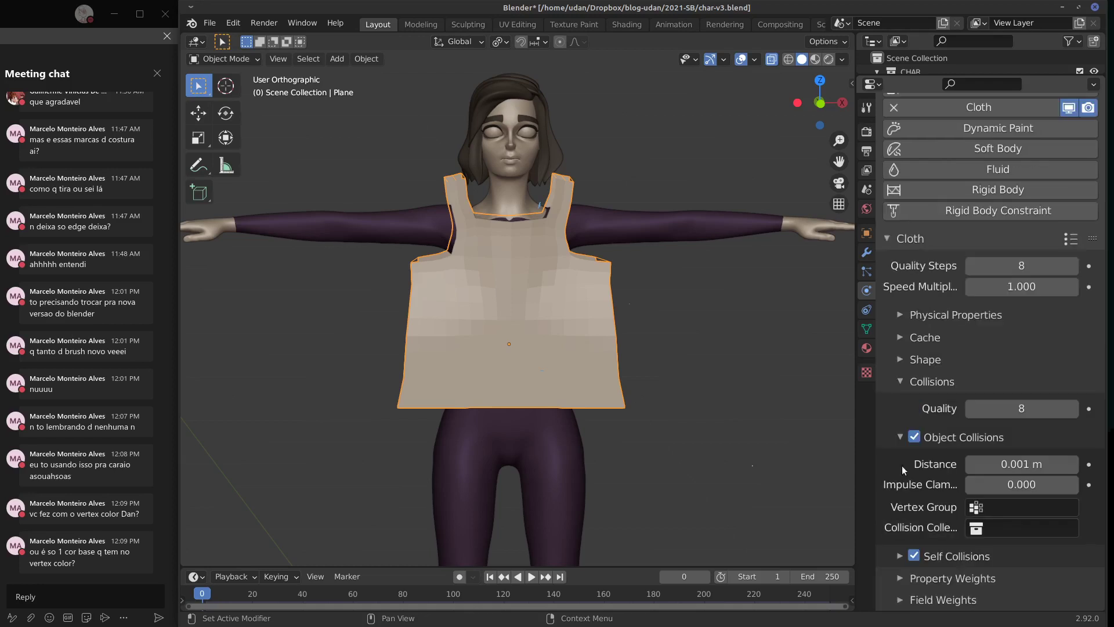
click(900, 437)
key(space)
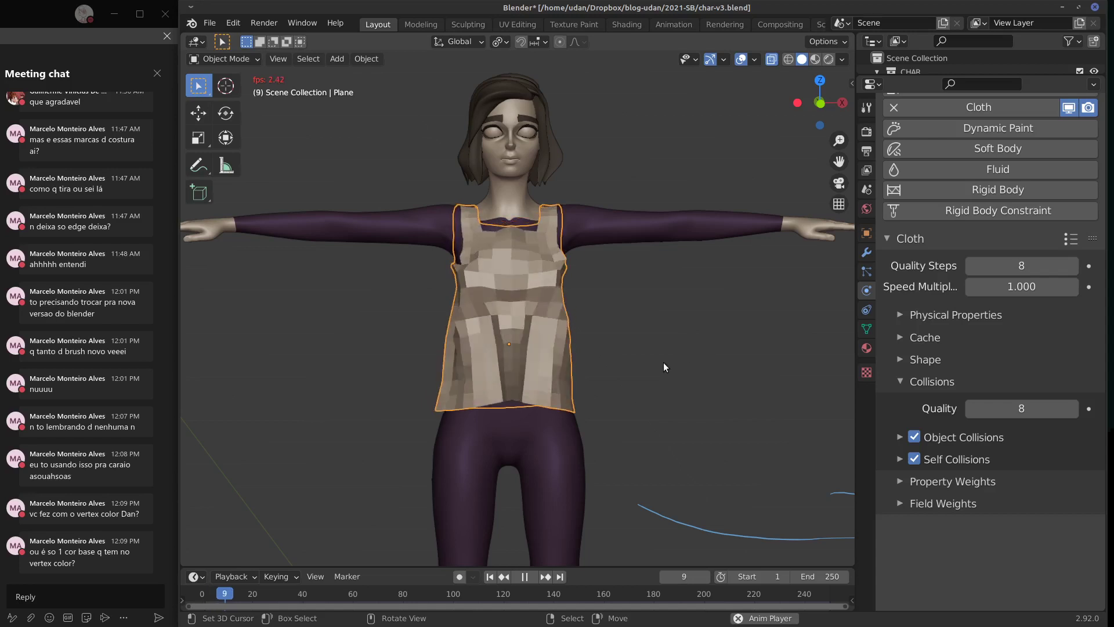
key(Escape)
Step: Set both the outer and inner softbody and cloth collision thickness of the character's body to 0.010
click(558, 454)
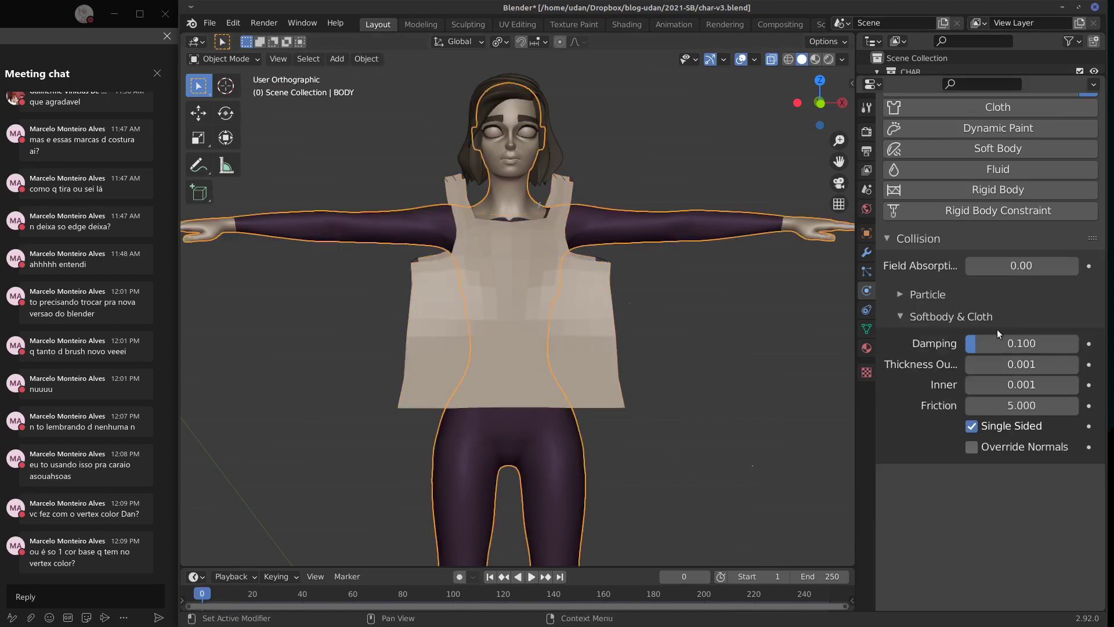
double_click(1033, 360)
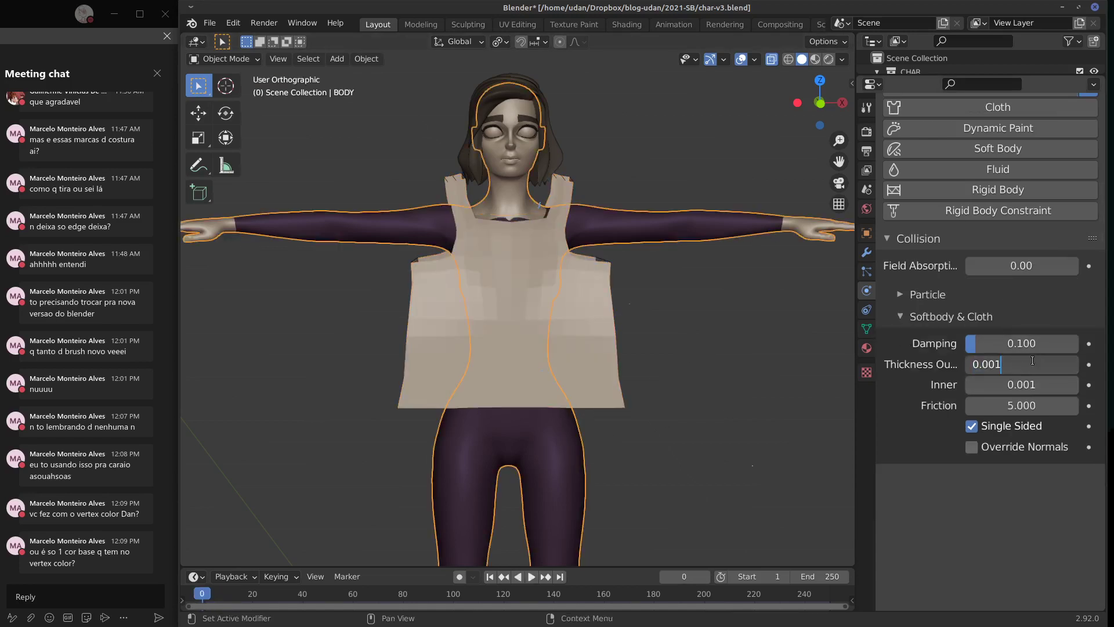
key(BackSpace)
key(BackSpace)
text(10)
key(Return)
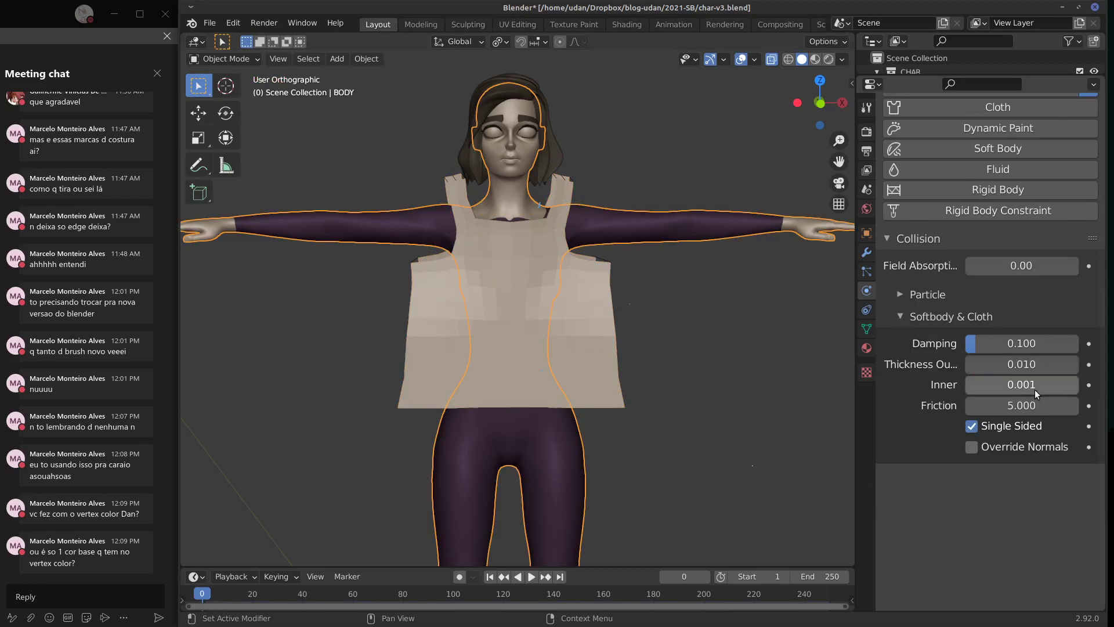
double_click(1045, 385)
key(BackSpace)
key(BackSpace)
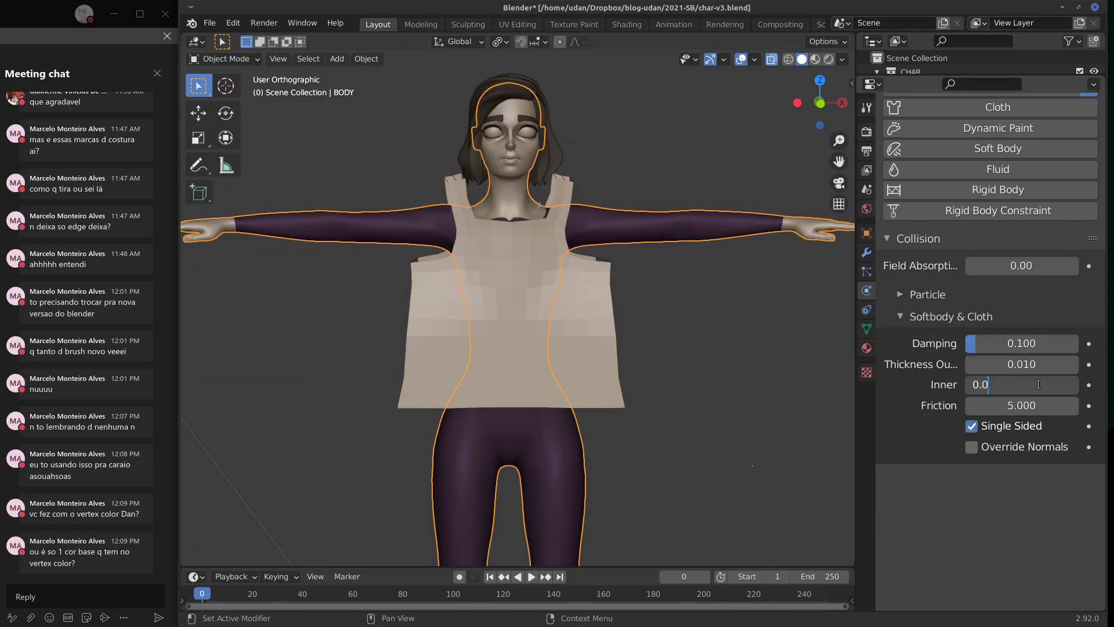
text(10)
key(Return)
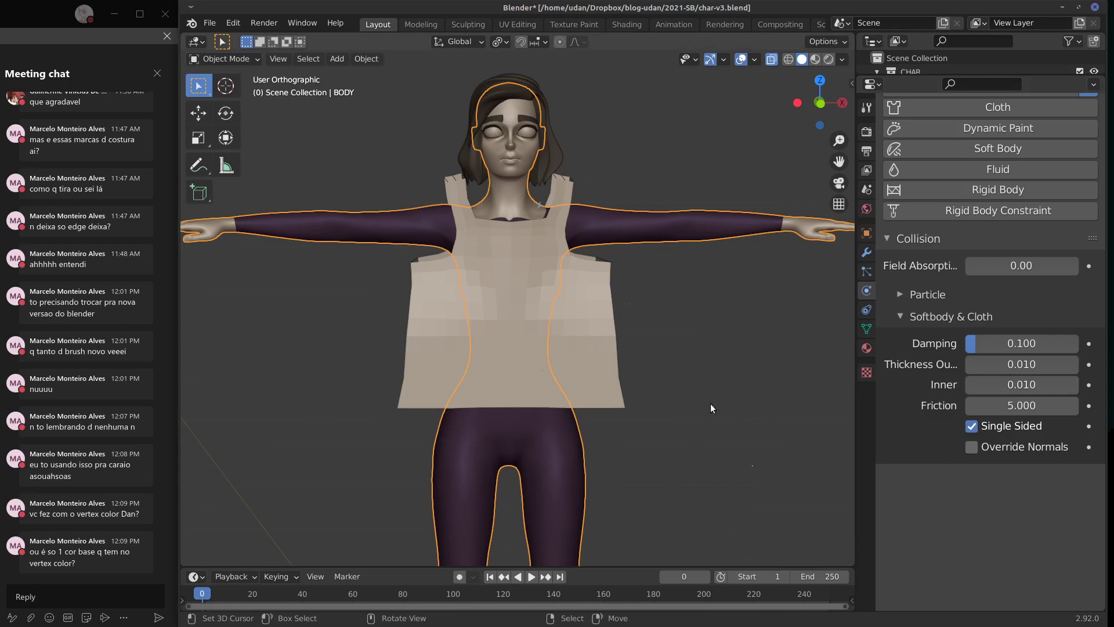
Step: Run the cloth simulation, check how the tank top drapes from the side, and stop at frame 27
key(Tab)
key(Tab)
middle_drag(691, 382, 642, 386)
key(space)
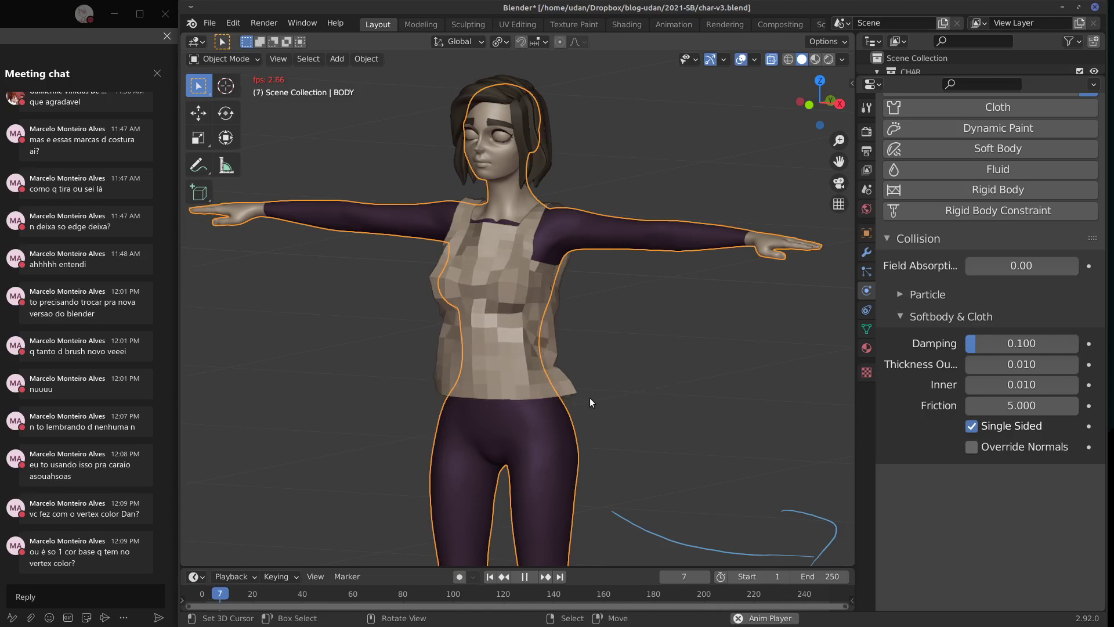
middle_drag(591, 395, 596, 392)
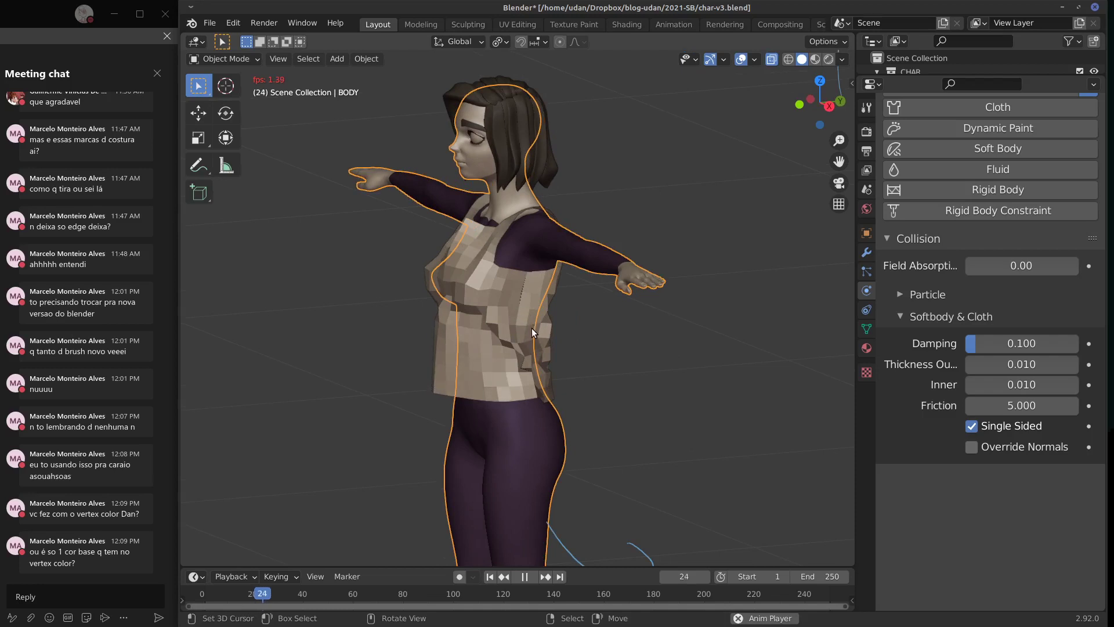
key(Escape)
key(space)
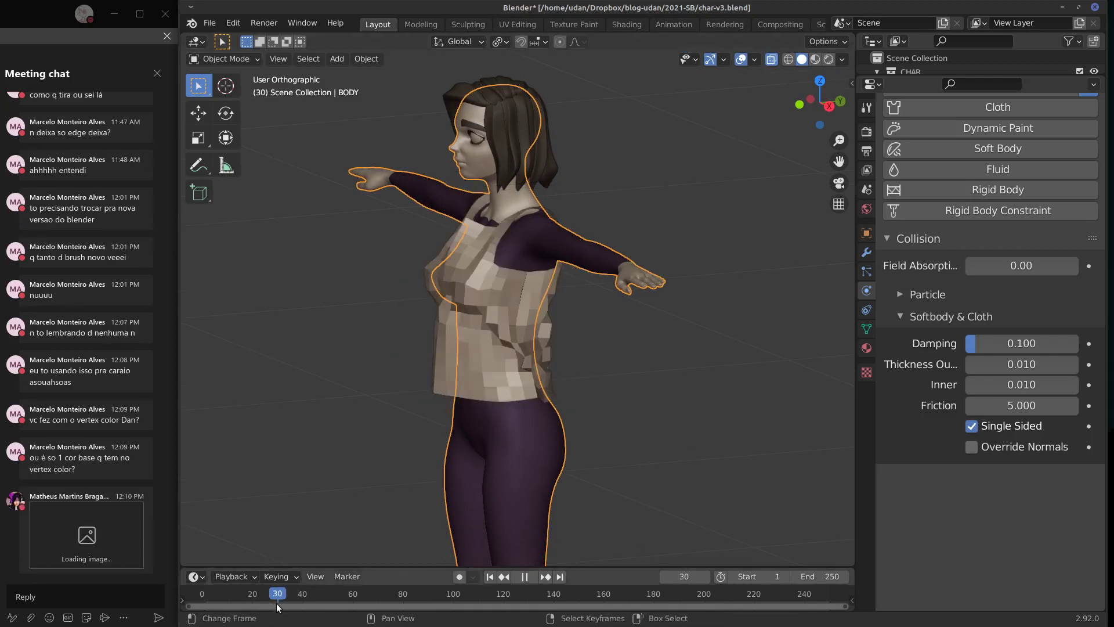
key(space)
middle_drag(518, 354, 623, 328)
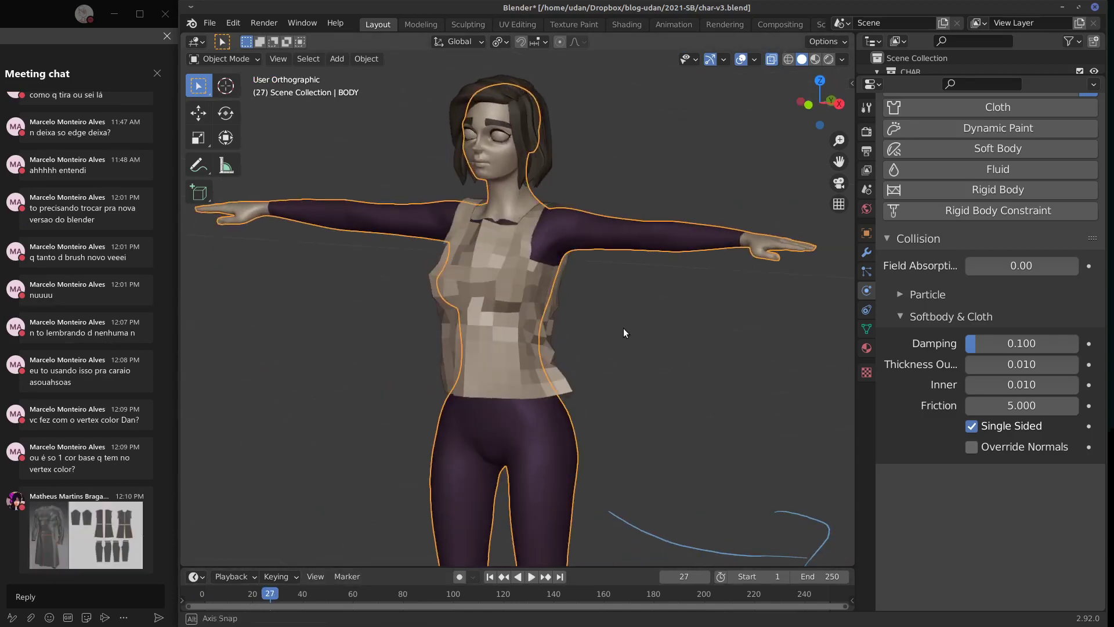
Step: Apply smooth shading to the body and to the draped tank top
click(356, 60)
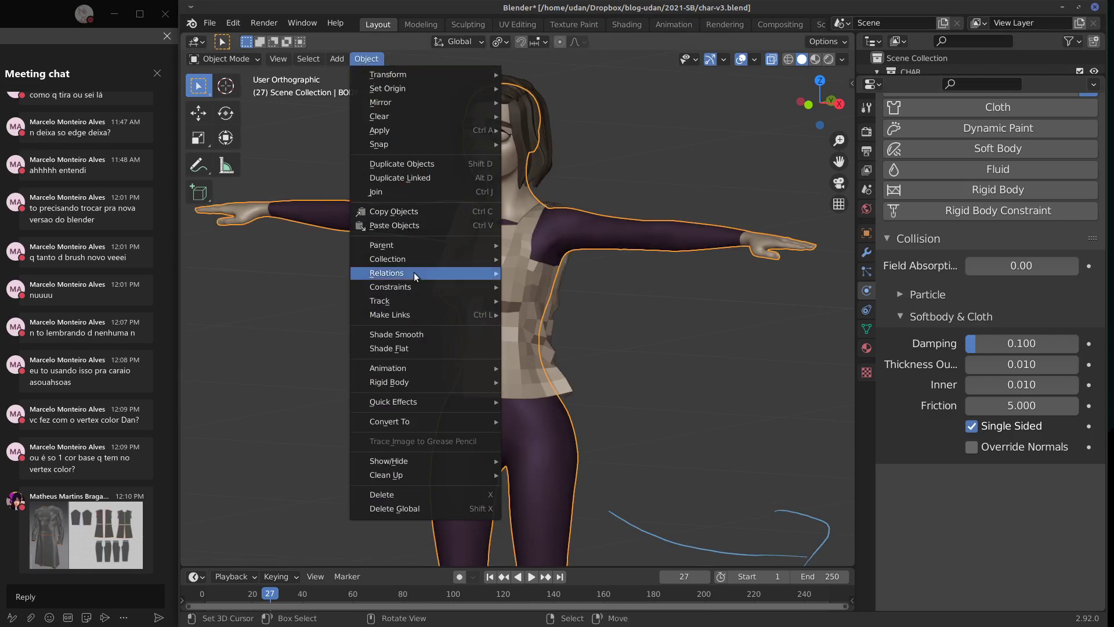
click(410, 336)
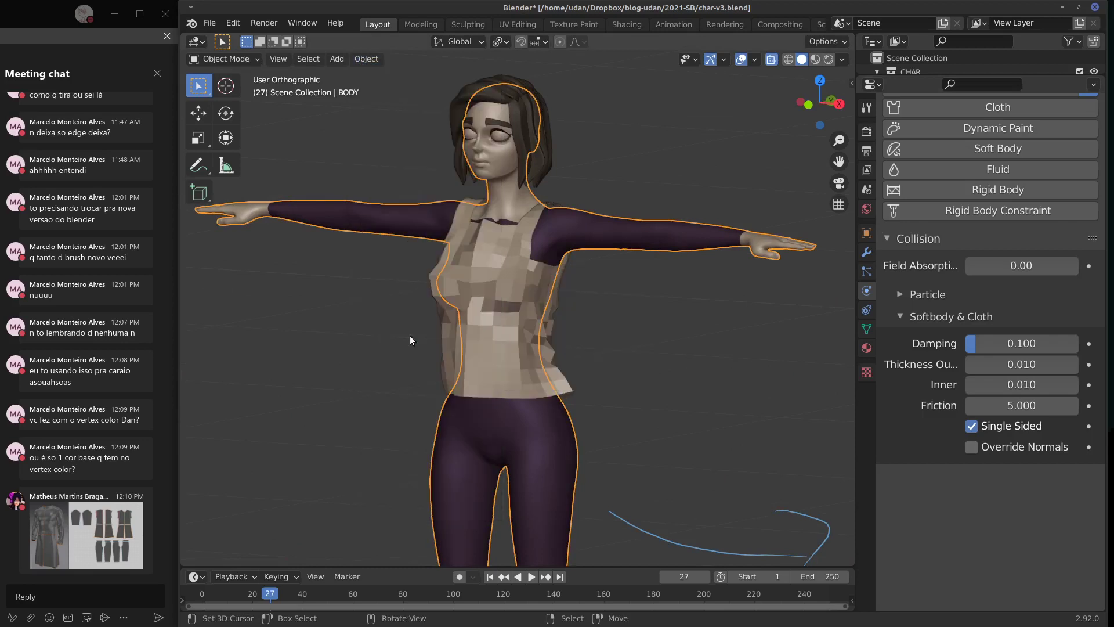
click(562, 351)
click(371, 58)
mouse_move(412, 369)
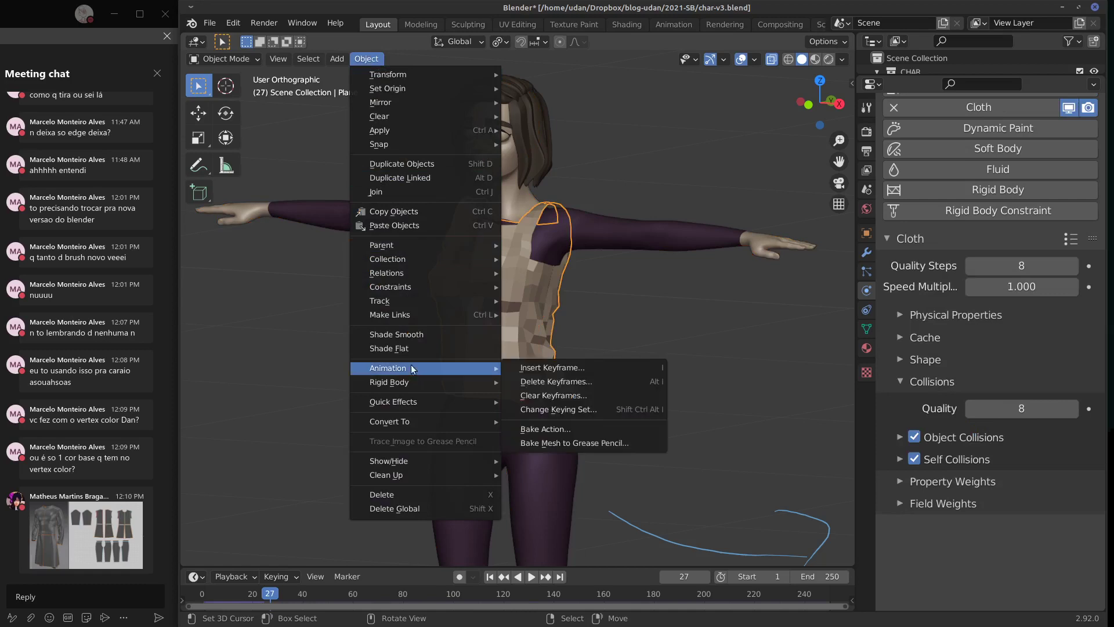
click(405, 337)
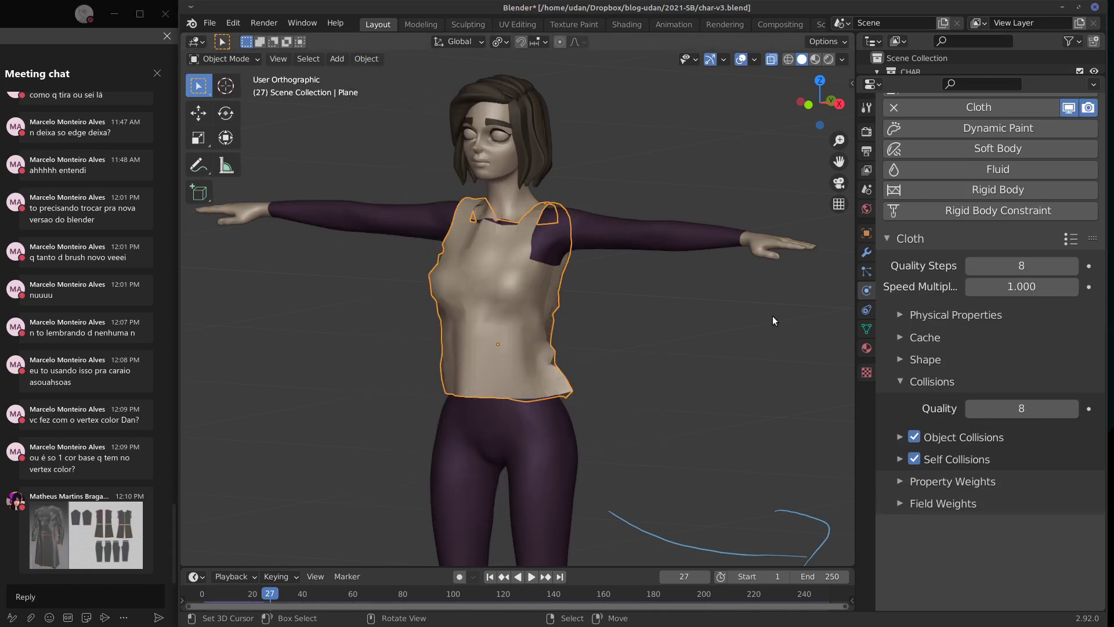
Step: Try Auto Smooth on the tank top's normals
middle_drag(634, 373, 755, 357)
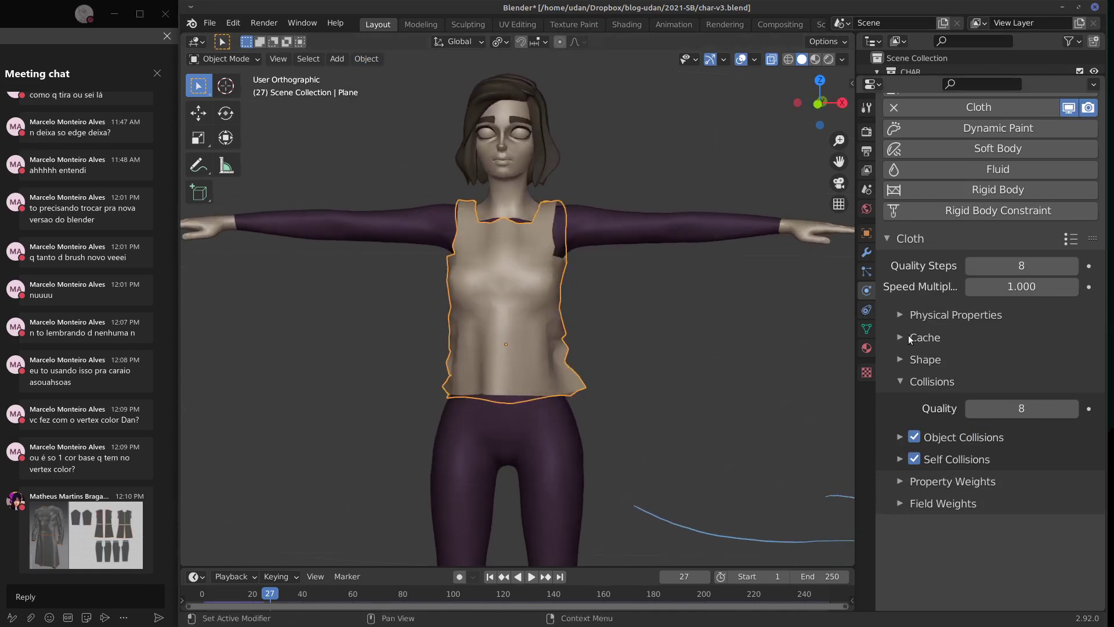
click(867, 329)
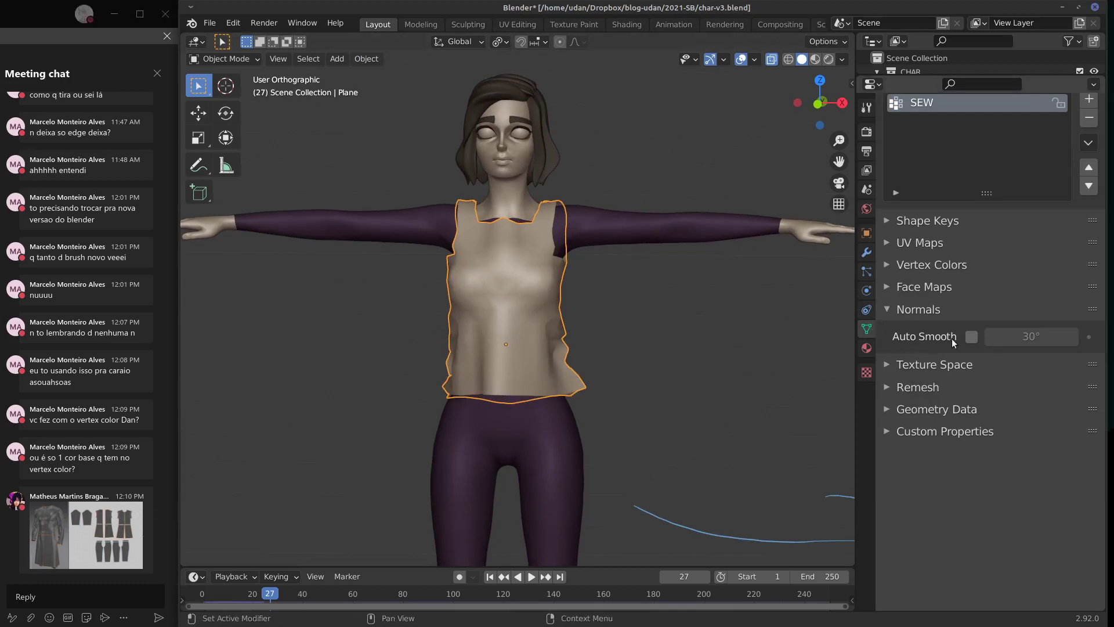
click(971, 337)
click(972, 338)
Step: Add a Subdivision Surface modifier to the tank top after its Cloth modifier
click(867, 253)
drag(1106, 290, 1107, 235)
click(934, 143)
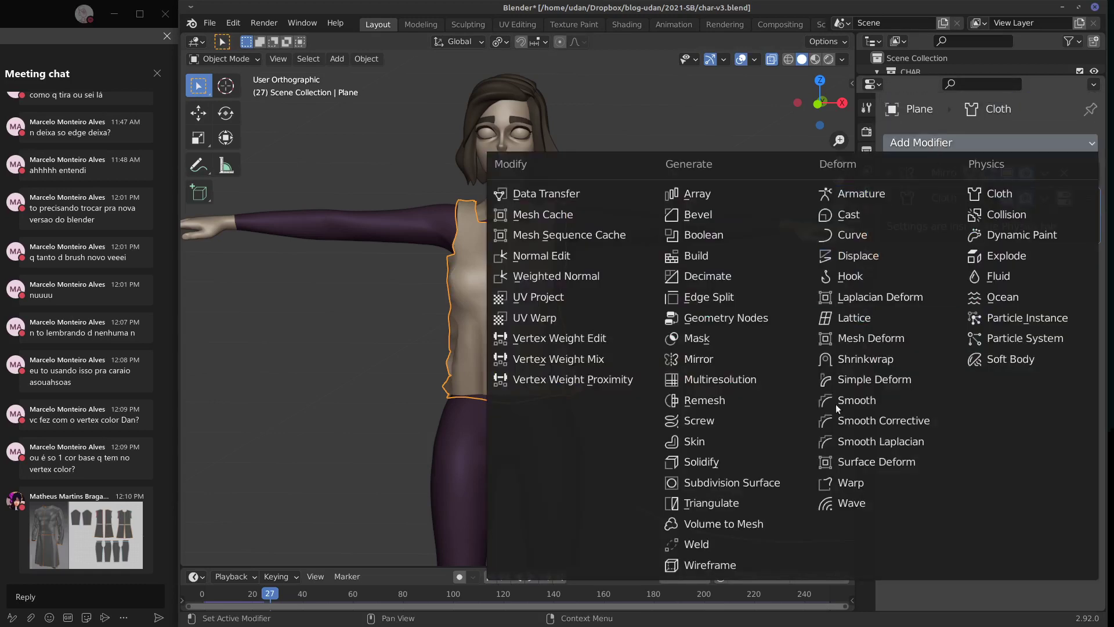
click(745, 482)
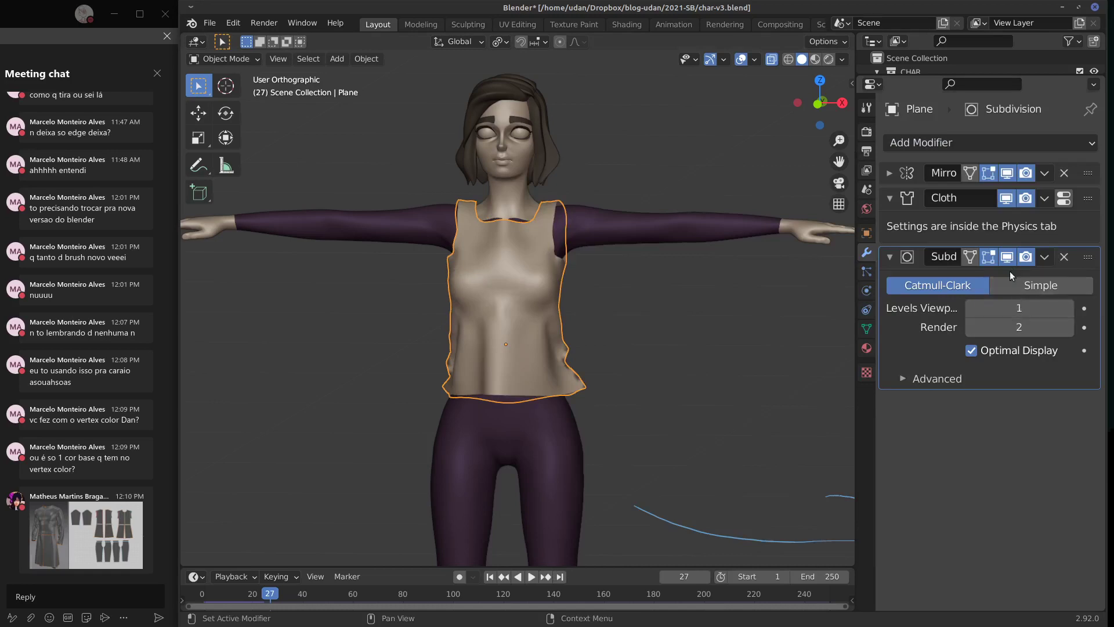
Step: Add a Solidify modifier after the tank top's subdivision and collapse both modifiers' settings
click(1021, 142)
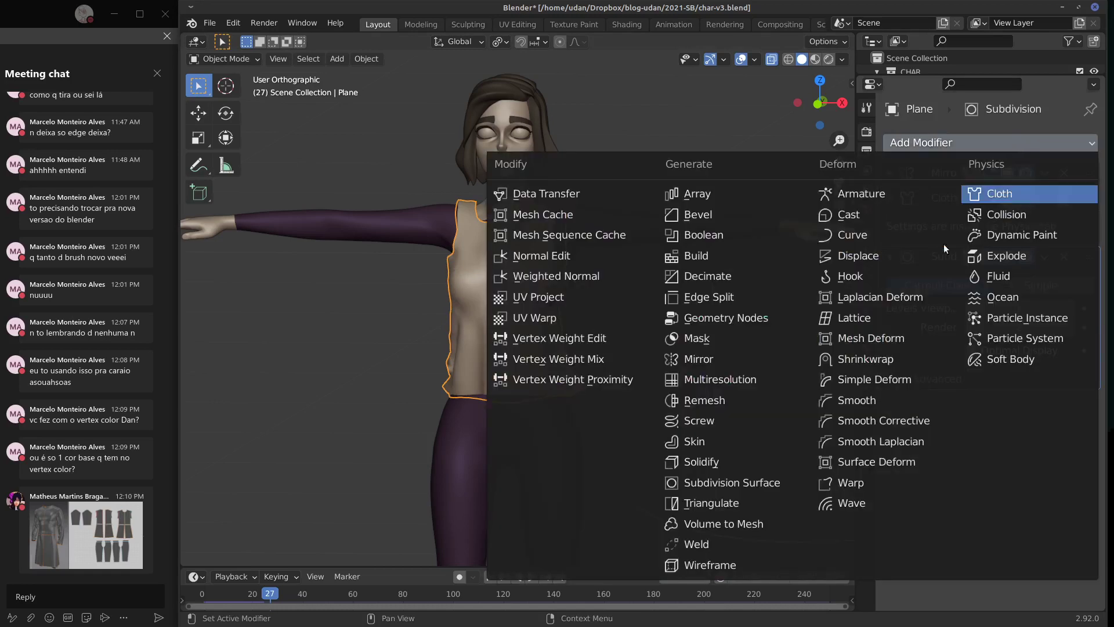
click(725, 463)
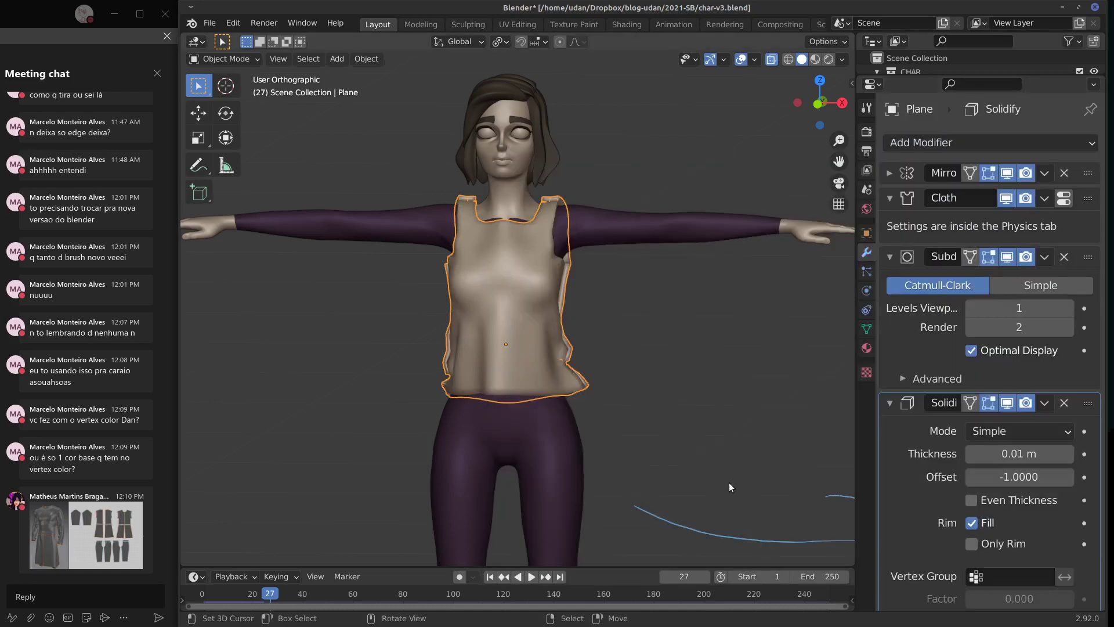
click(891, 404)
click(888, 256)
Step: Try a Smooth modifier before and after Cloth, with factor 0.572 and one or two repeats, and remove it
middle_drag(638, 336, 852, 253)
click(997, 141)
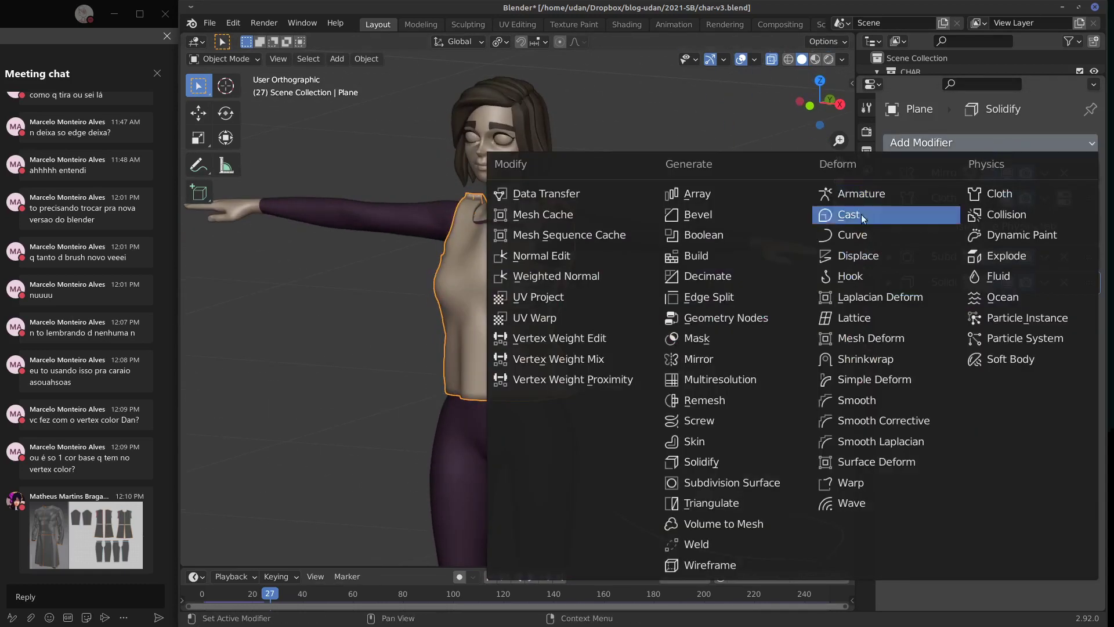
click(883, 399)
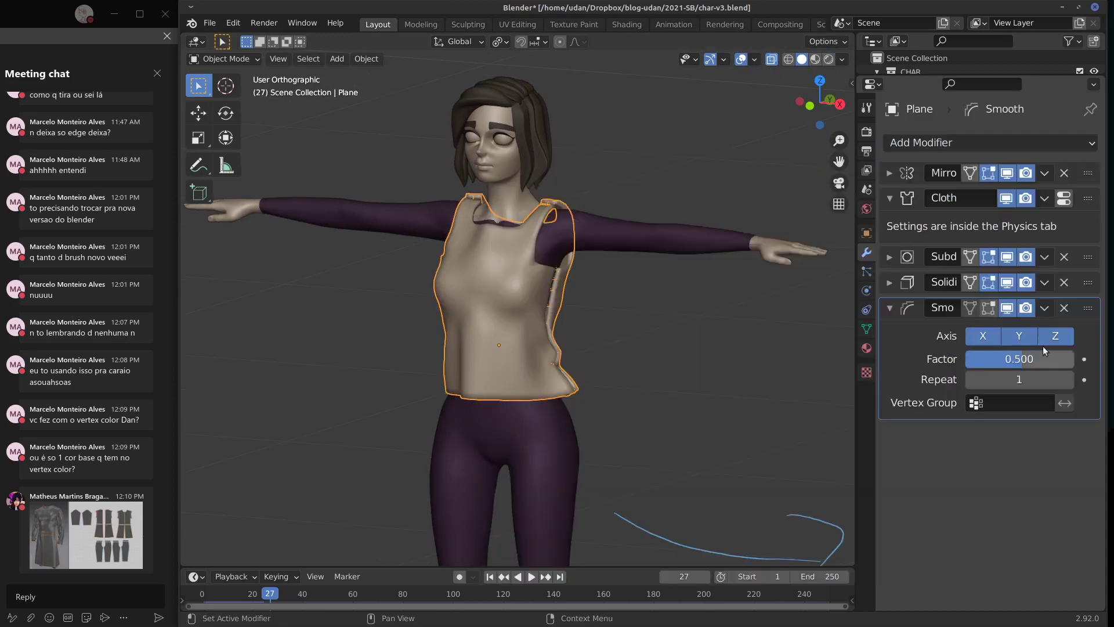
drag(1079, 313, 1078, 224)
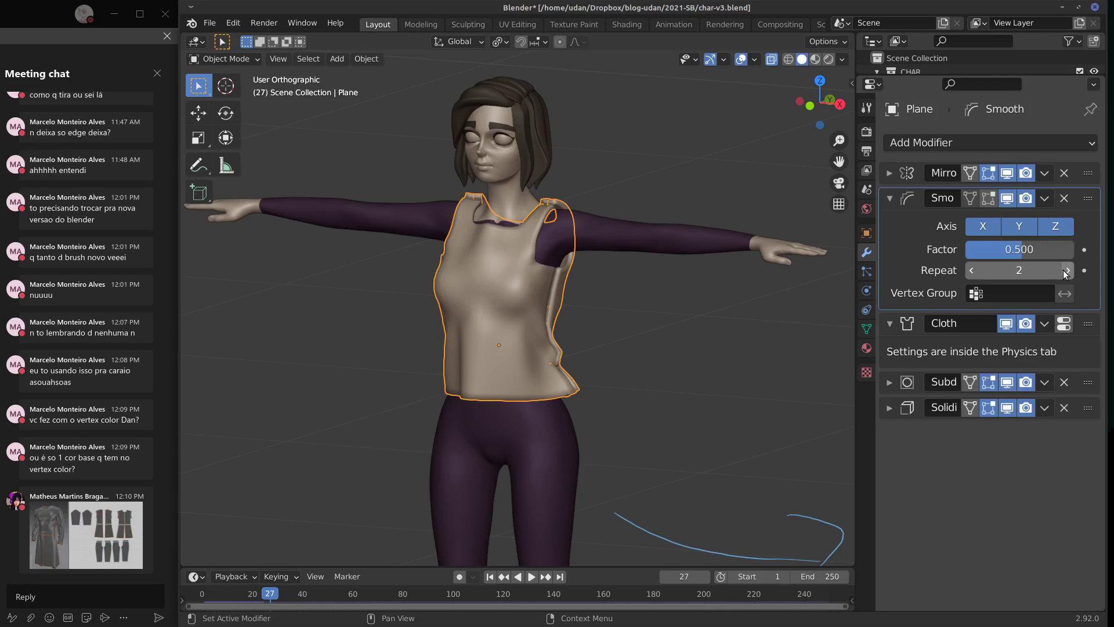
drag(1090, 199, 1036, 312)
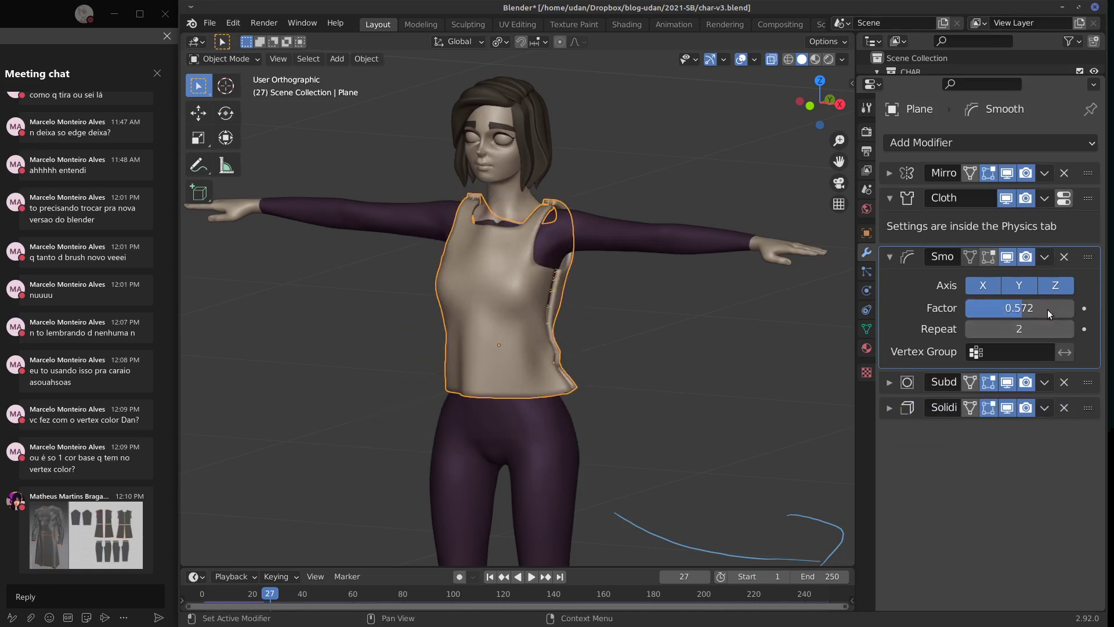
click(979, 331)
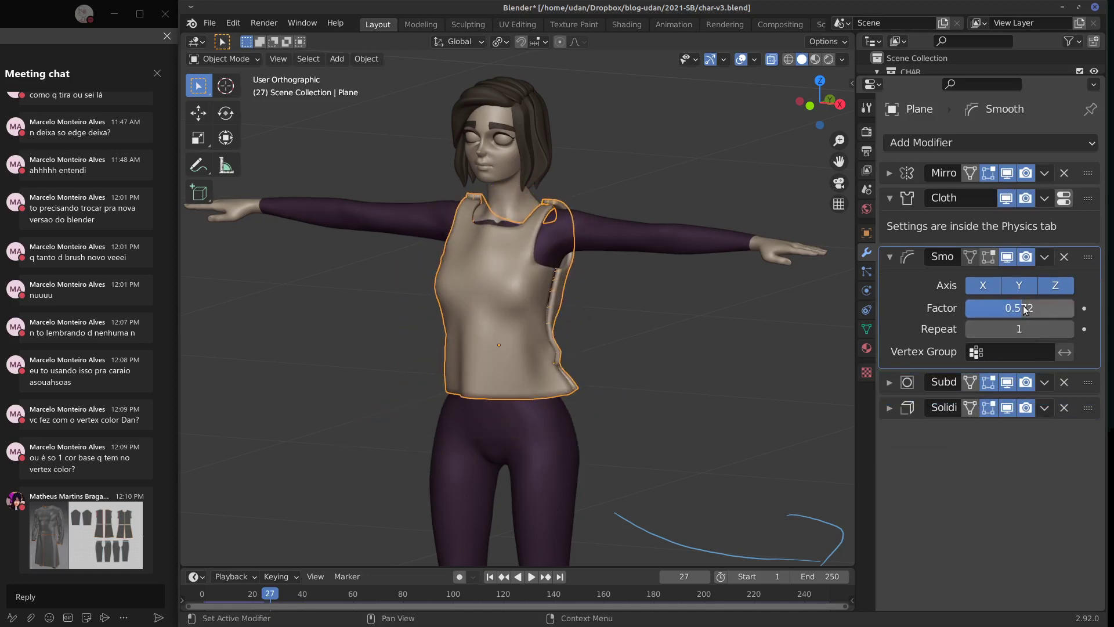
click(1063, 256)
Step: Expand the tank top's Solidify settings, try a thickness of 0.001 m, and set the thickness to 0.003 m
middle_drag(500, 342, 557, 343)
scroll(509, 332, up, 4)
click(891, 282)
click(1014, 335)
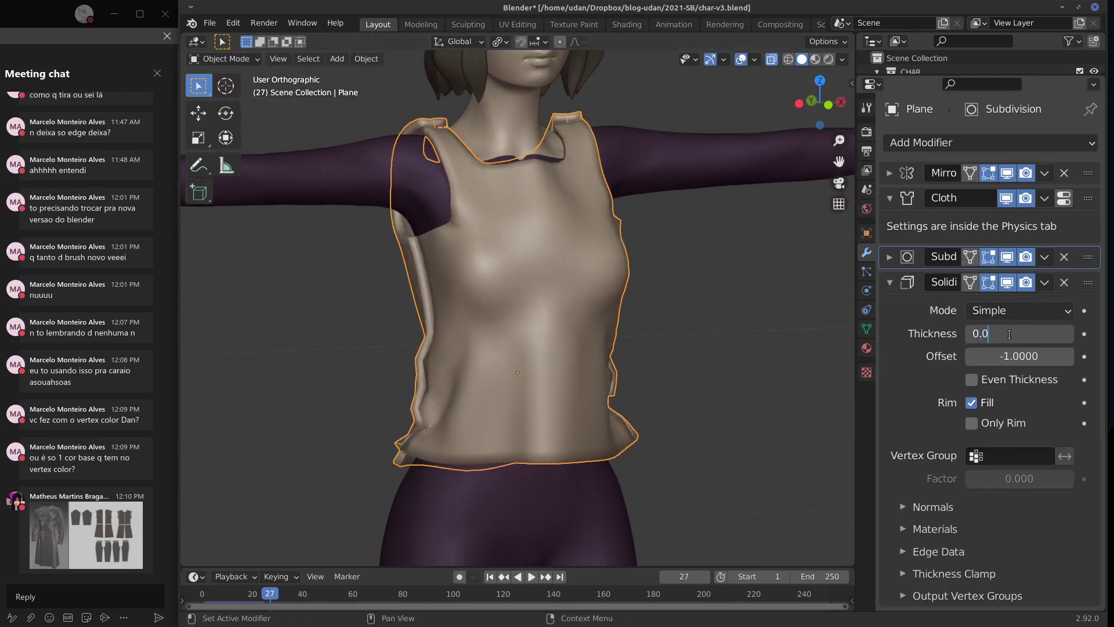
text(0.001)
key(Return)
middle_drag(848, 339, 731, 338)
click(1032, 335)
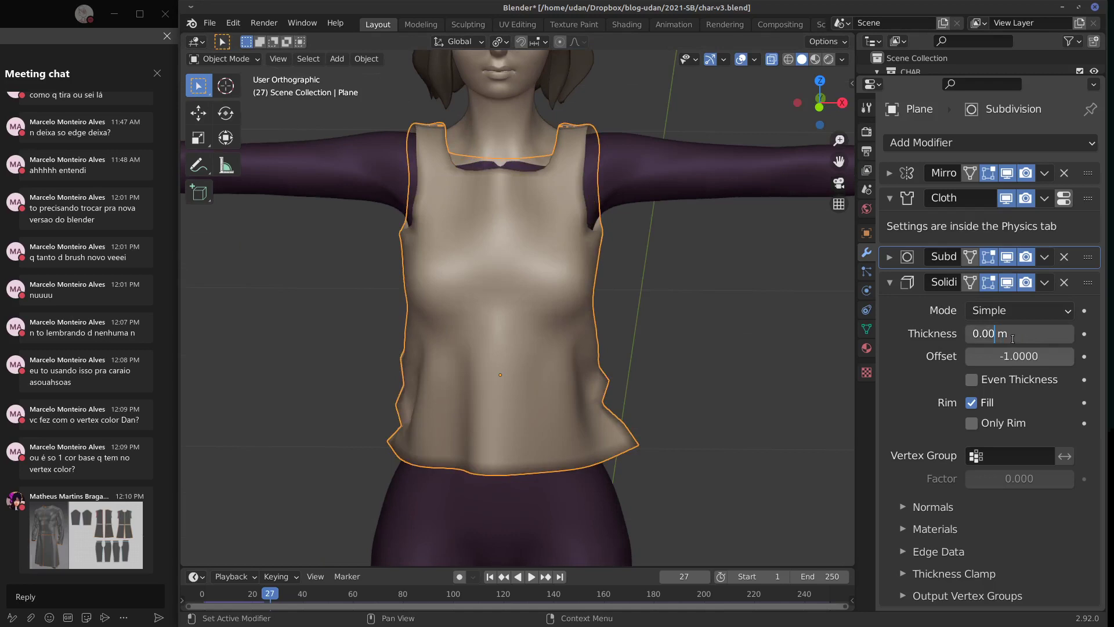
key(Return)
mouse_move(638, 310)
middle_down()
mouse_move(545, 310)
mouse_move(649, 308)
middle_up()
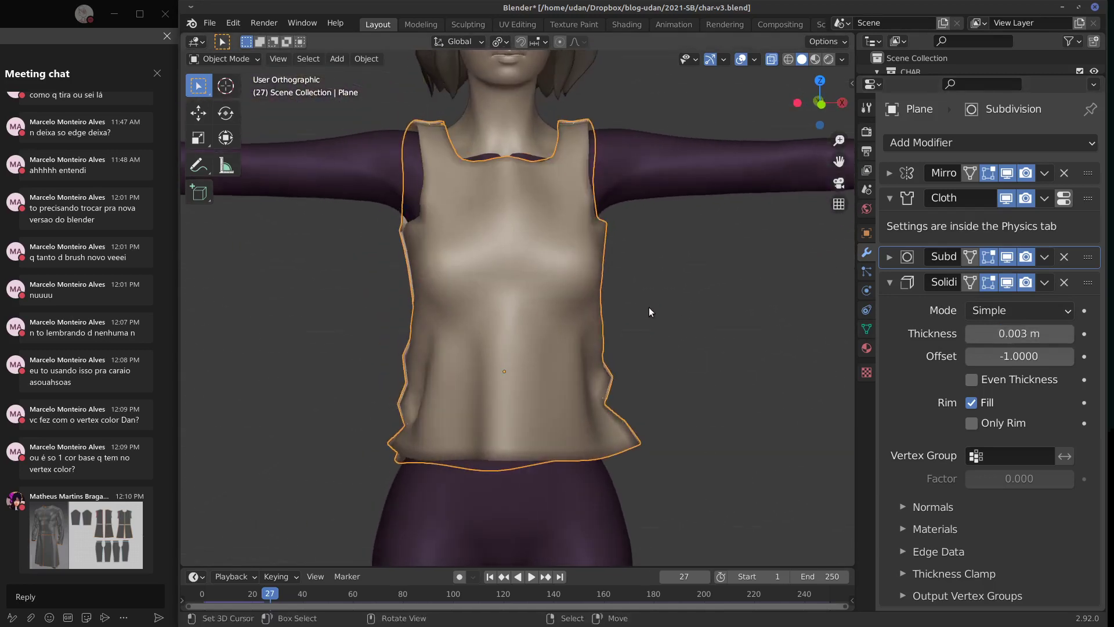
middle_drag(678, 254, 691, 354)
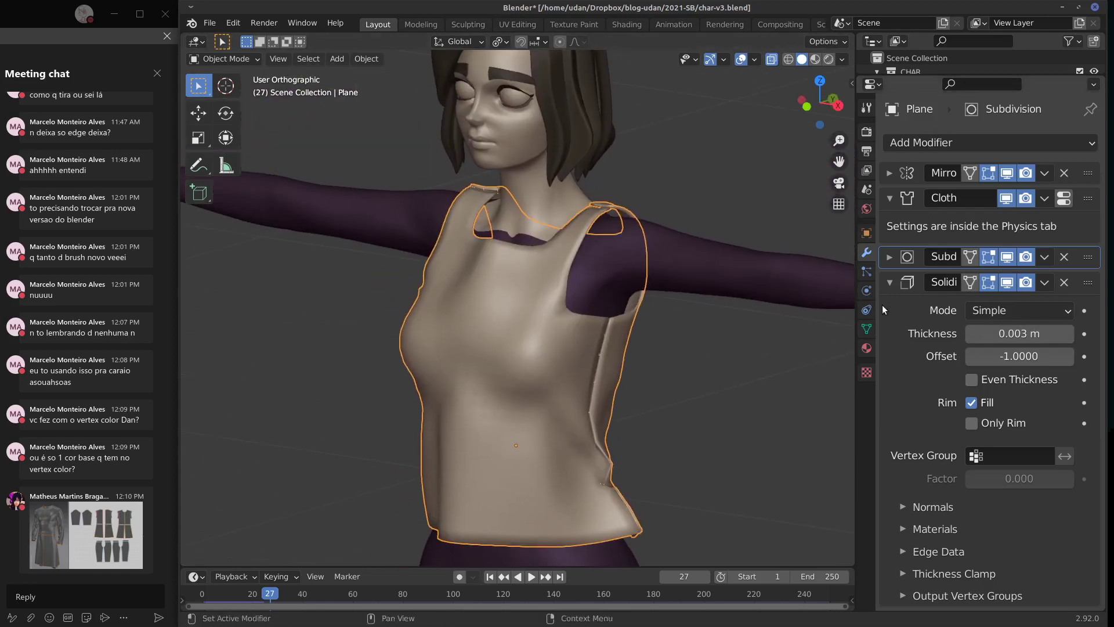
Step: Assign the existing pink material named Material to the tank top
click(866, 347)
click(907, 223)
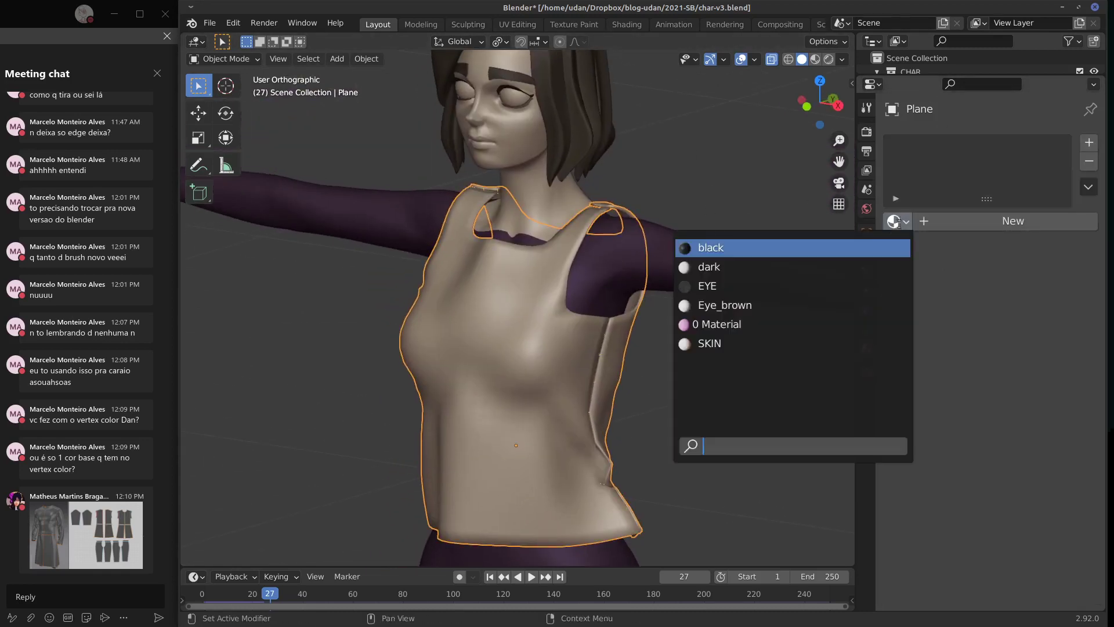
click(738, 326)
middle_drag(629, 405, 531, 141)
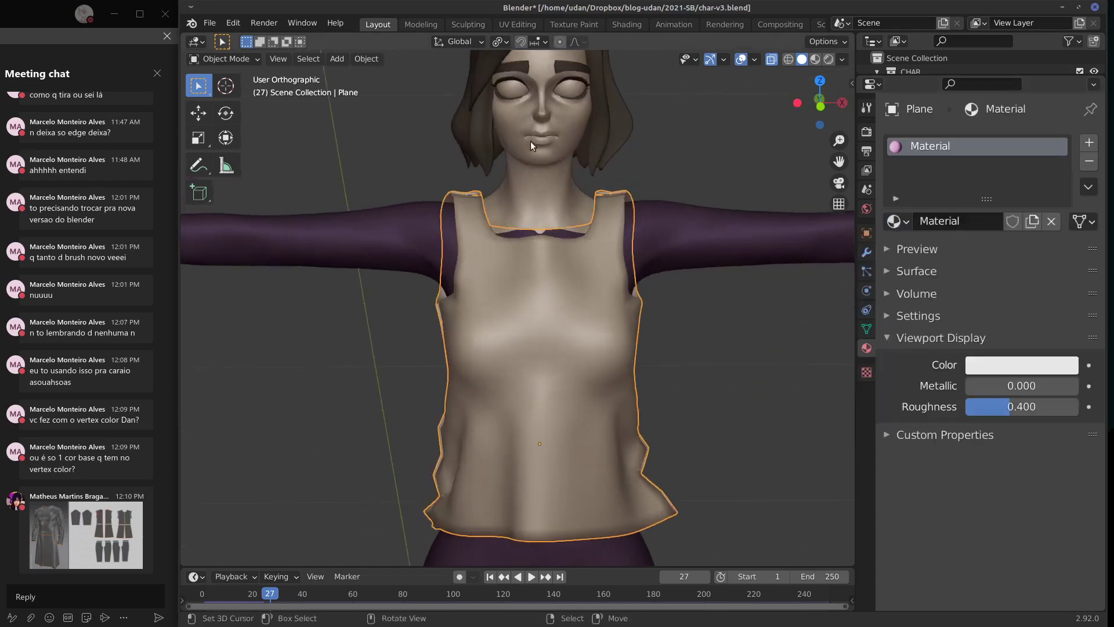
Step: Switch to the Shading workspace and preview the dressed character in Material Preview and Rendered shading
click(628, 24)
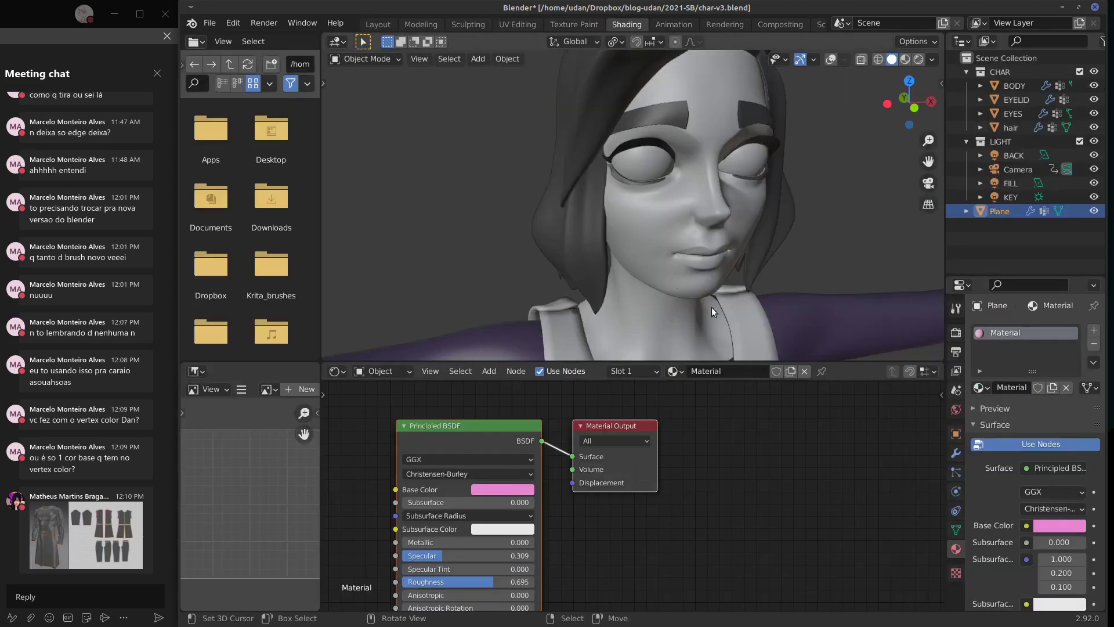
mouse_move(813, 291)
middle_down()
mouse_move(760, 288)
mouse_move(722, 199)
mouse_move(748, 244)
middle_up()
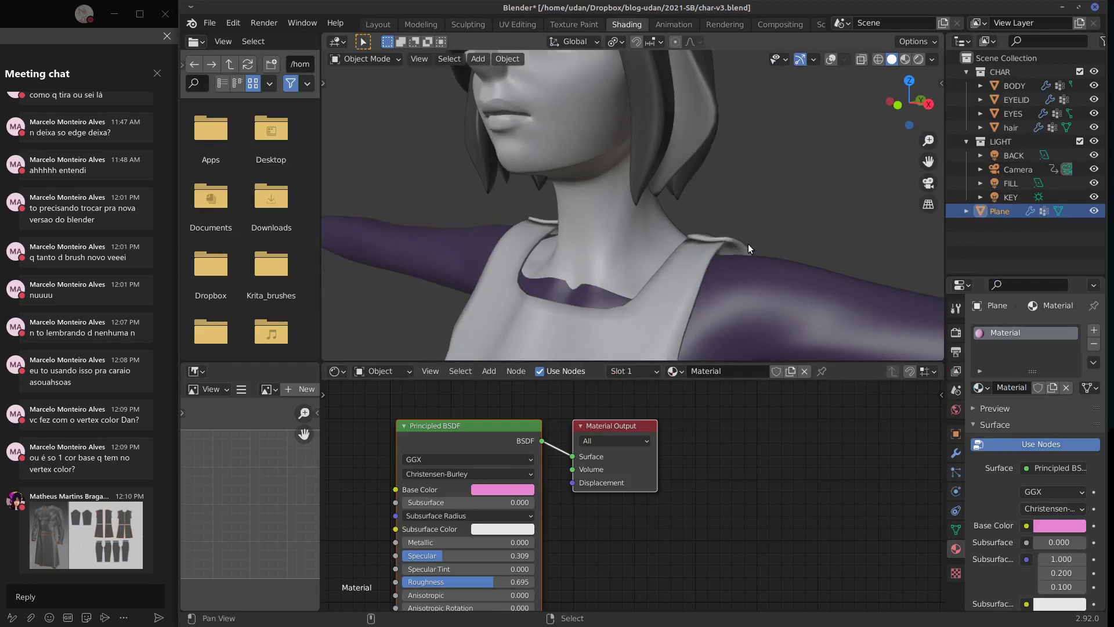
mouse_move(828, 120)
shift+middle_down()
mouse_move(769, 212)
mouse_move(841, 114)
shift+middle_up()
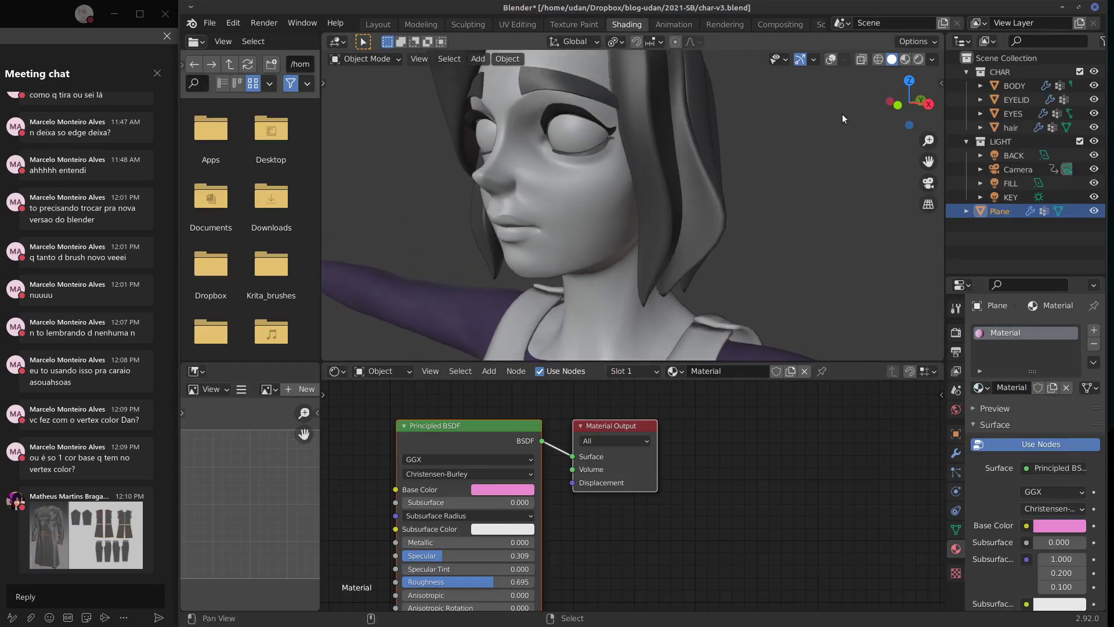
click(905, 59)
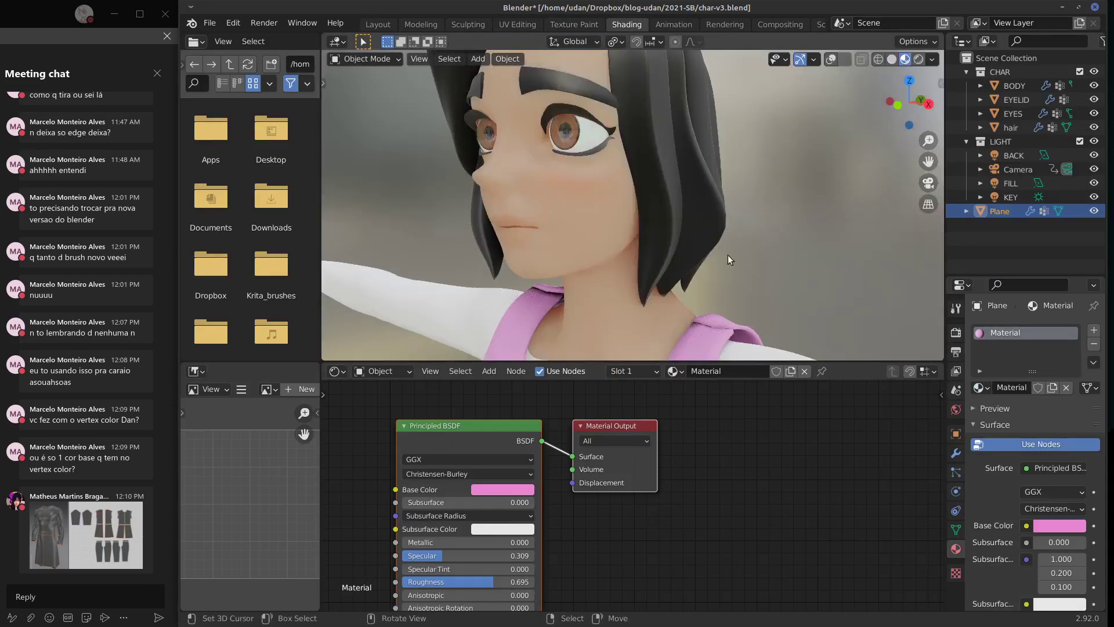
mouse_move(789, 130)
middle_down()
mouse_move(775, 194)
mouse_move(798, 228)
middle_up()
click(918, 59)
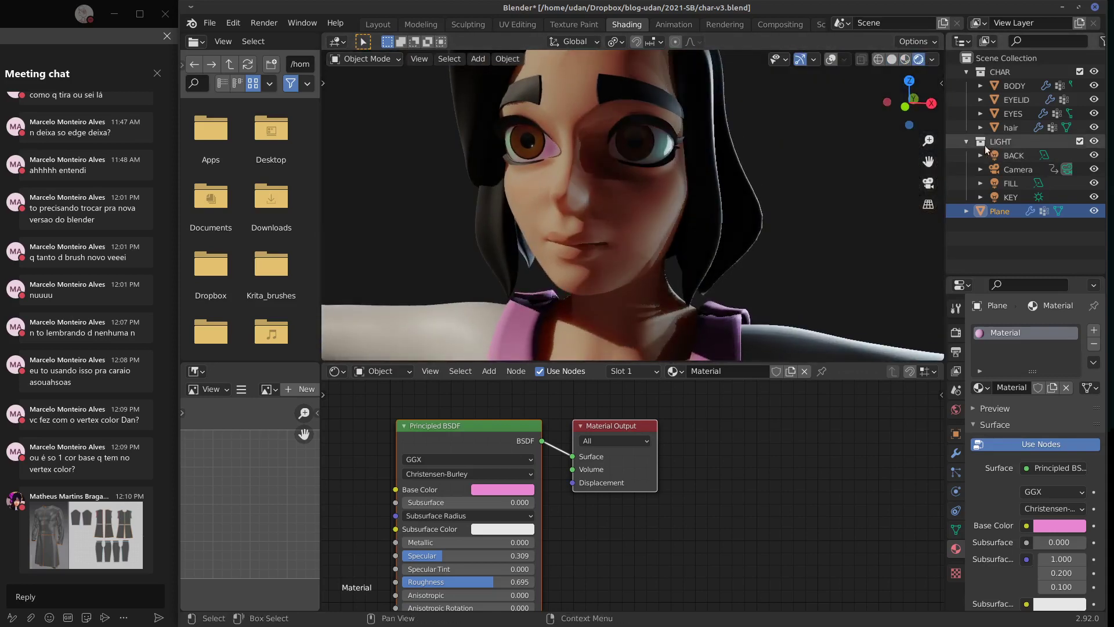
Step: Hide every object in the LIGHT collection and turn the KEY and BACK lights on again
drag(1095, 155, 1094, 200)
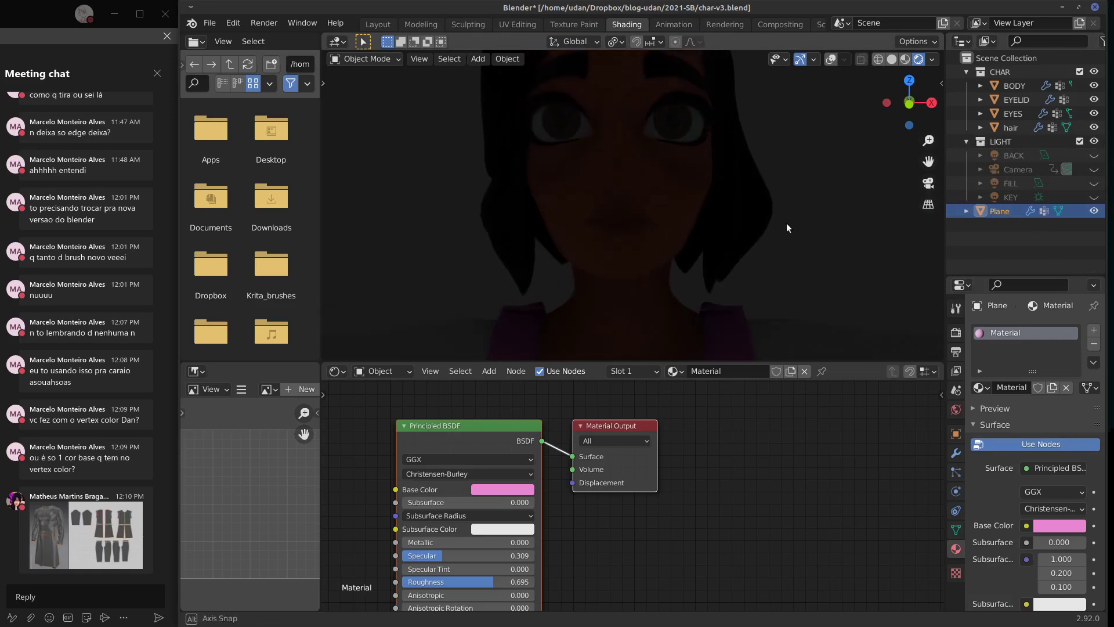
scroll(764, 233, down, 2)
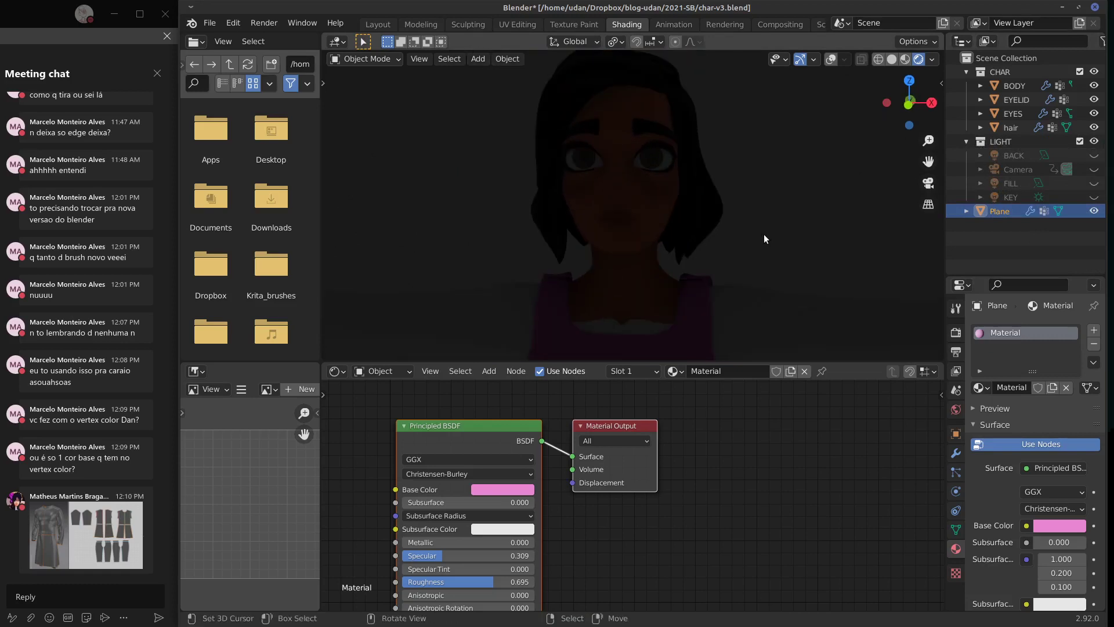
click(1095, 198)
middle_drag(782, 241, 811, 210)
click(1094, 156)
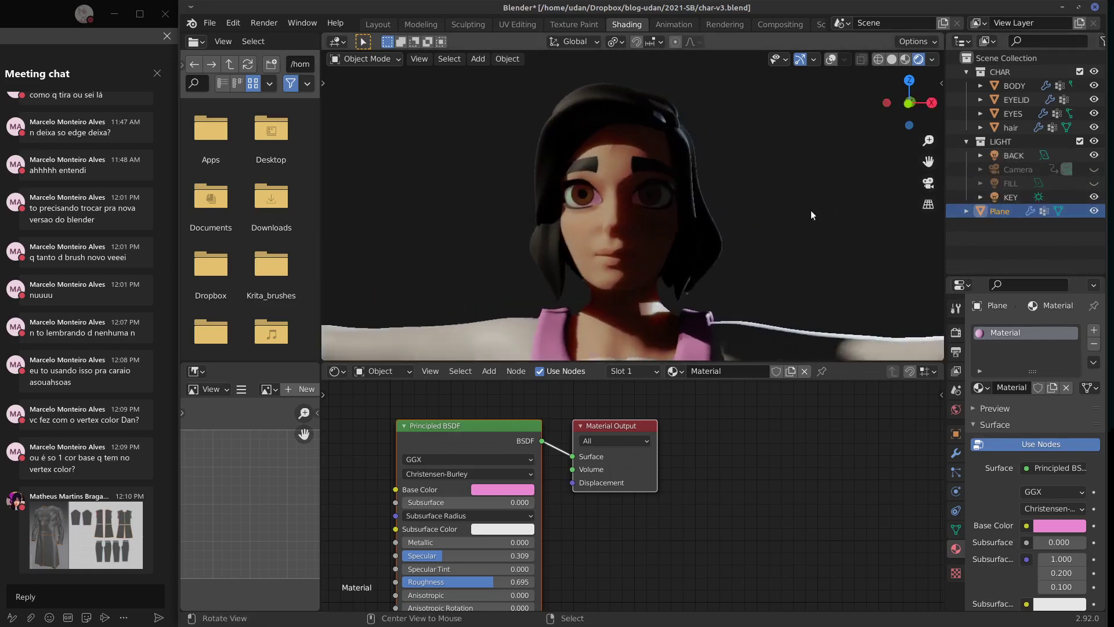
Step: Compare the rendered character with the FILL and KEY lights toggled on and off
click(1094, 183)
click(1094, 170)
click(1095, 183)
click(1095, 181)
click(1095, 180)
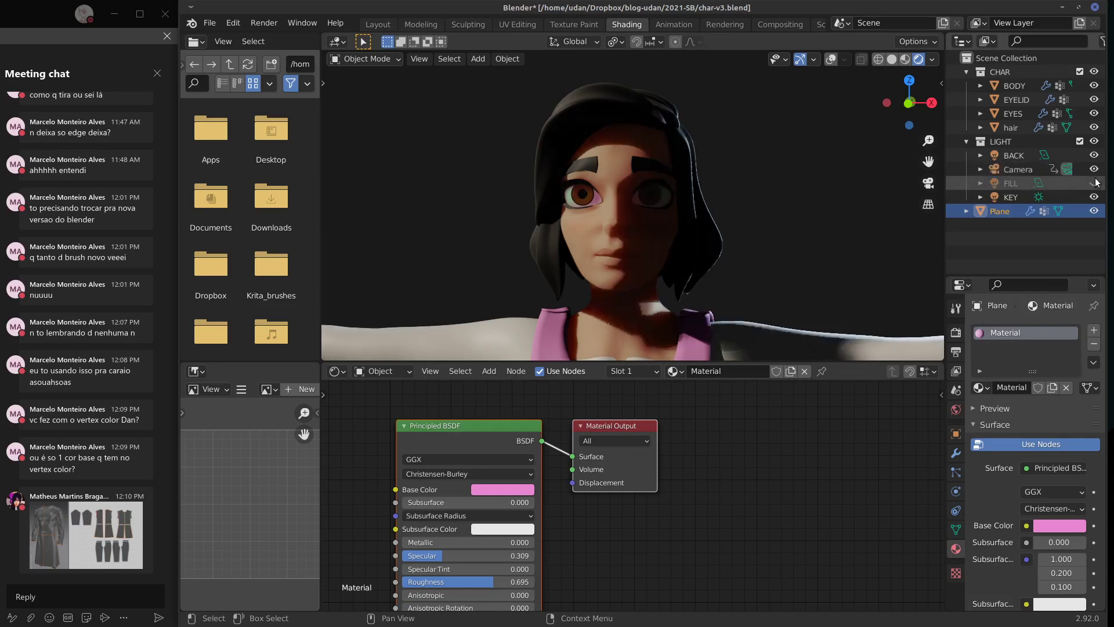
click(1094, 169)
click(1094, 197)
click(1094, 198)
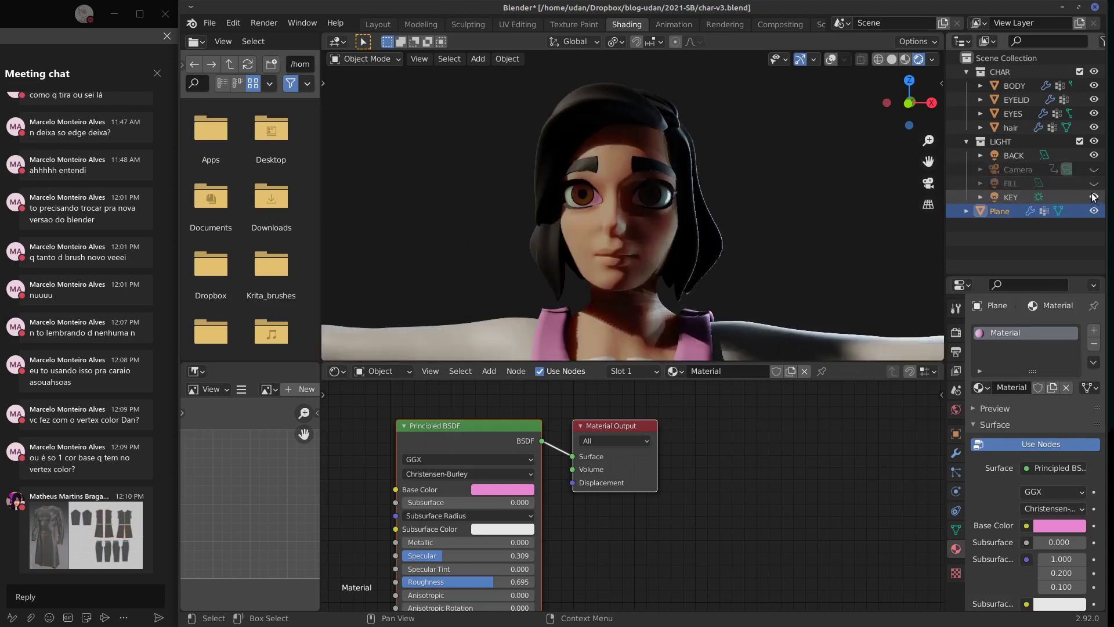
Step: Isolate the FILL light by hiding KEY and BACK, and show both lights again
click(1094, 183)
click(1094, 197)
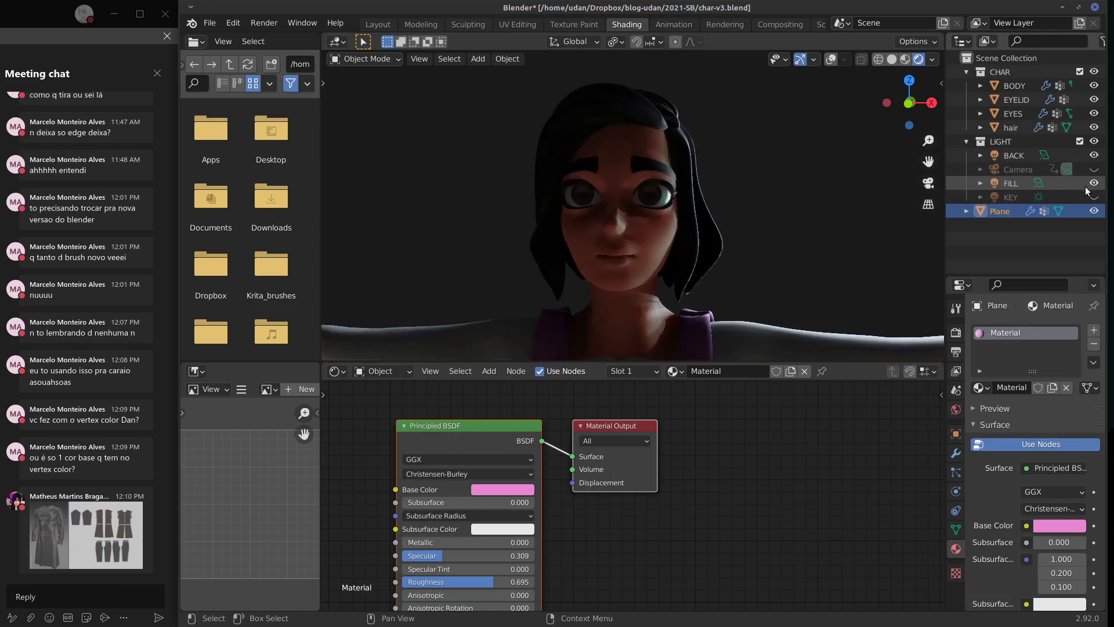
click(1094, 156)
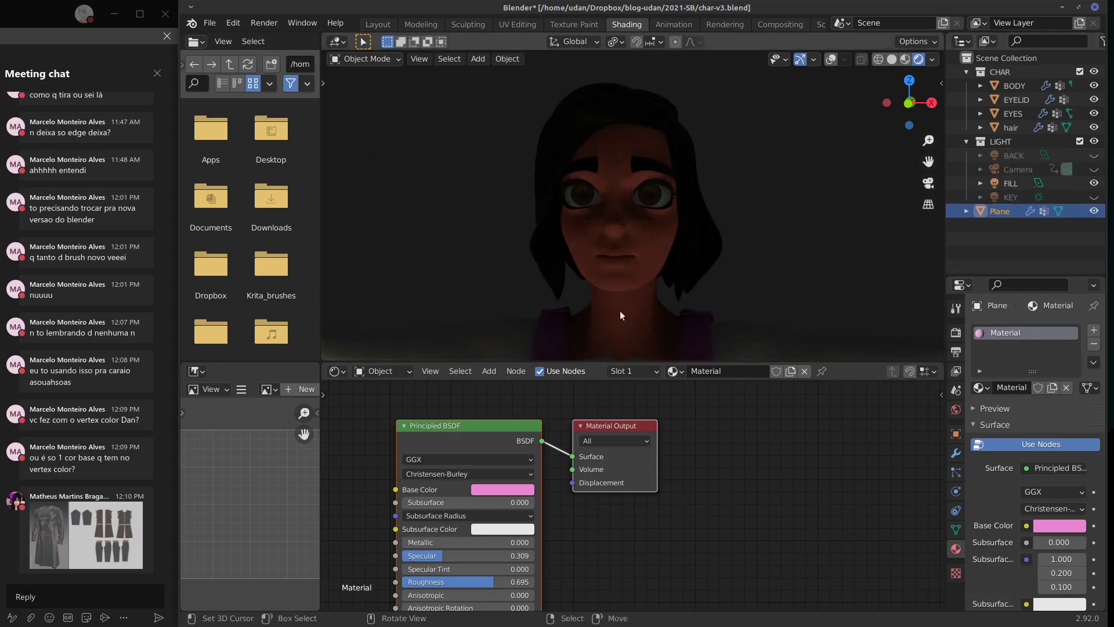
middle_drag(607, 203, 772, 232)
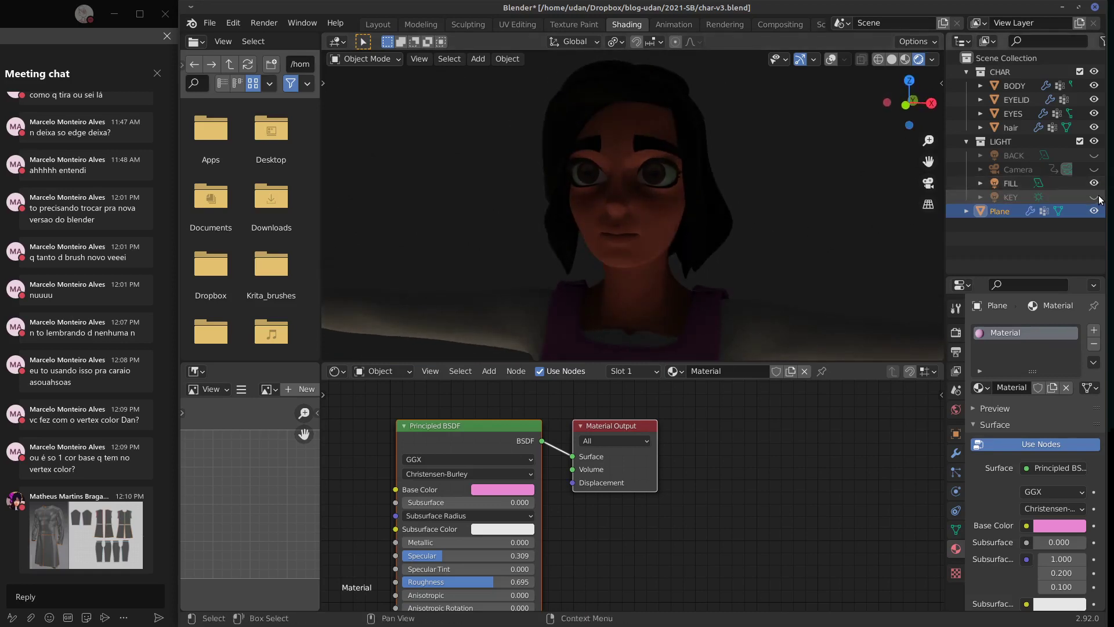
click(1094, 198)
click(1094, 155)
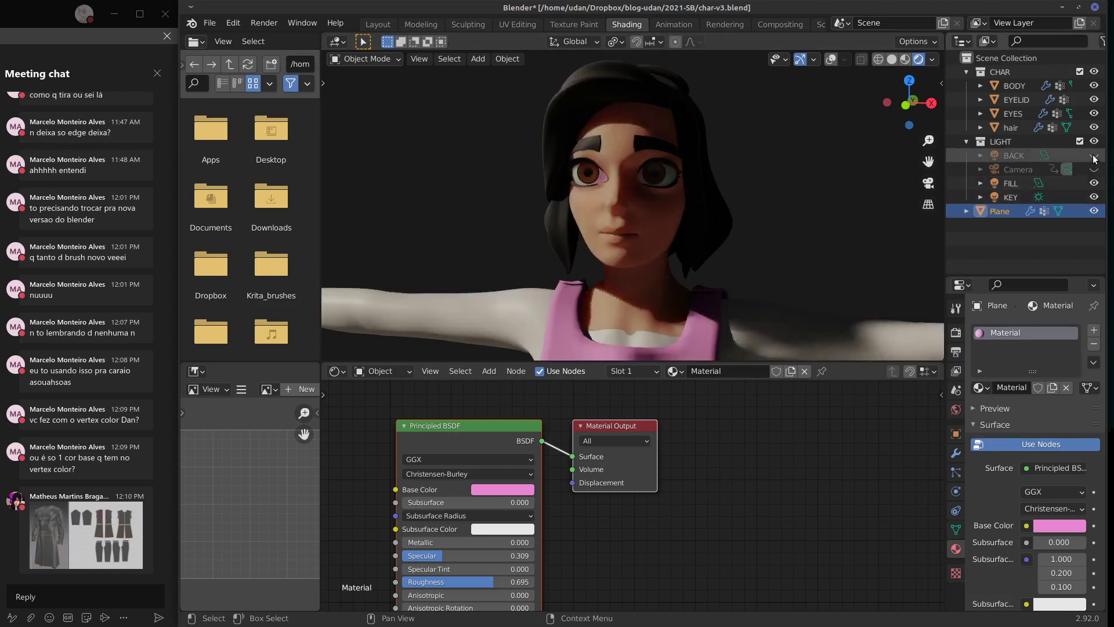
Step: Select the character's body and bring its SKIN material's Vertex Color and Principled BSDF nodes into view
middle_drag(633, 494, 693, 478)
click(653, 197)
click(1010, 332)
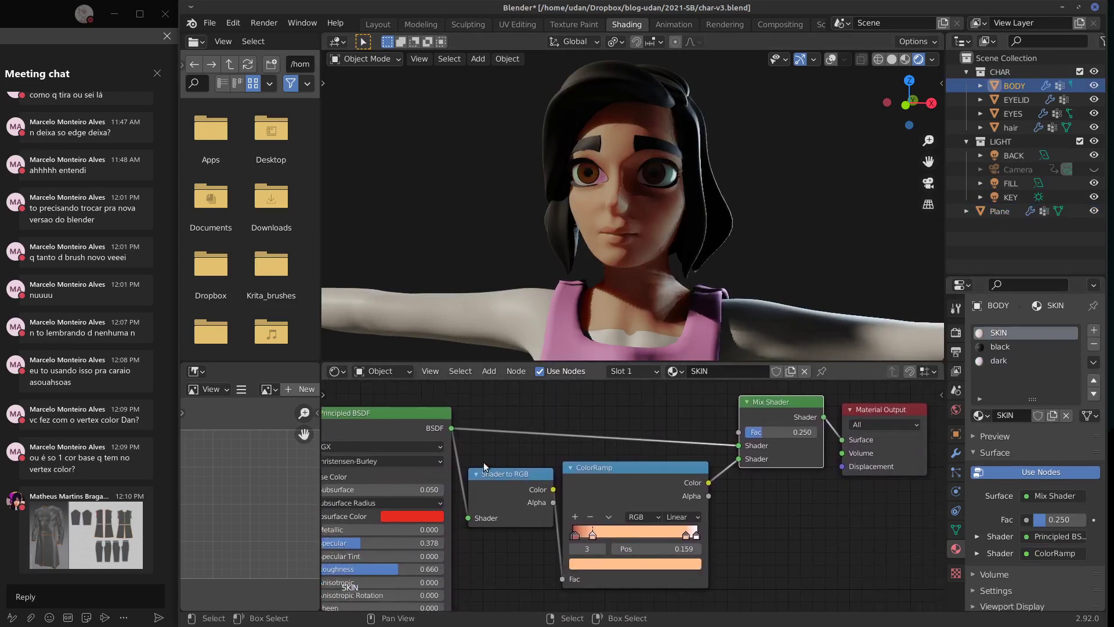
middle_drag(483, 462, 664, 462)
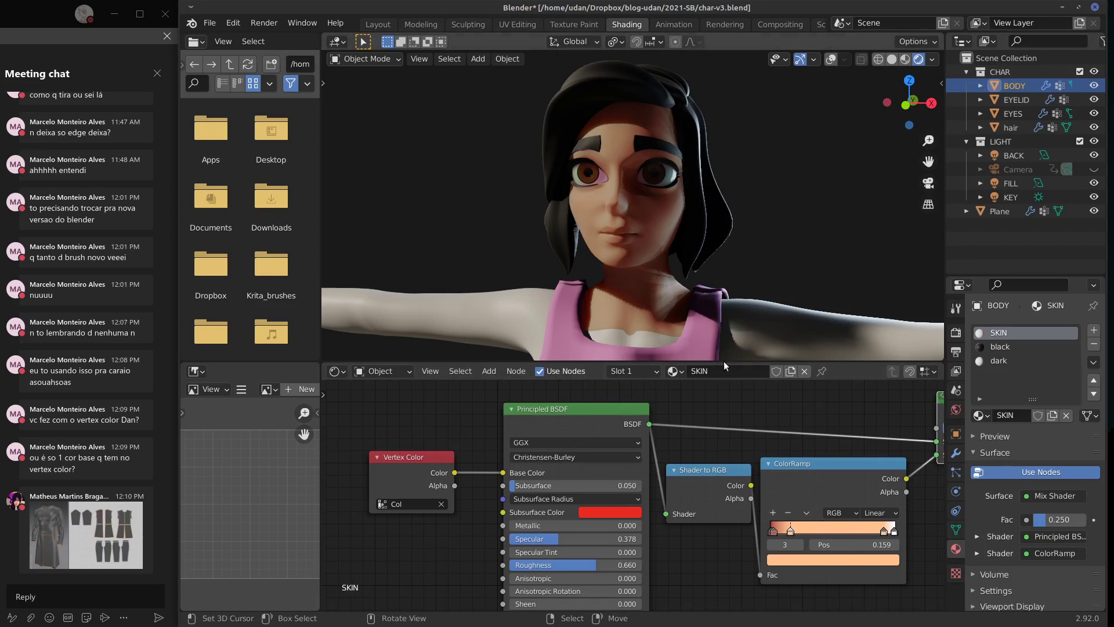
Step: Put the body in Vertex Paint mode and display it in Solid shading with Flat lighting
click(386, 60)
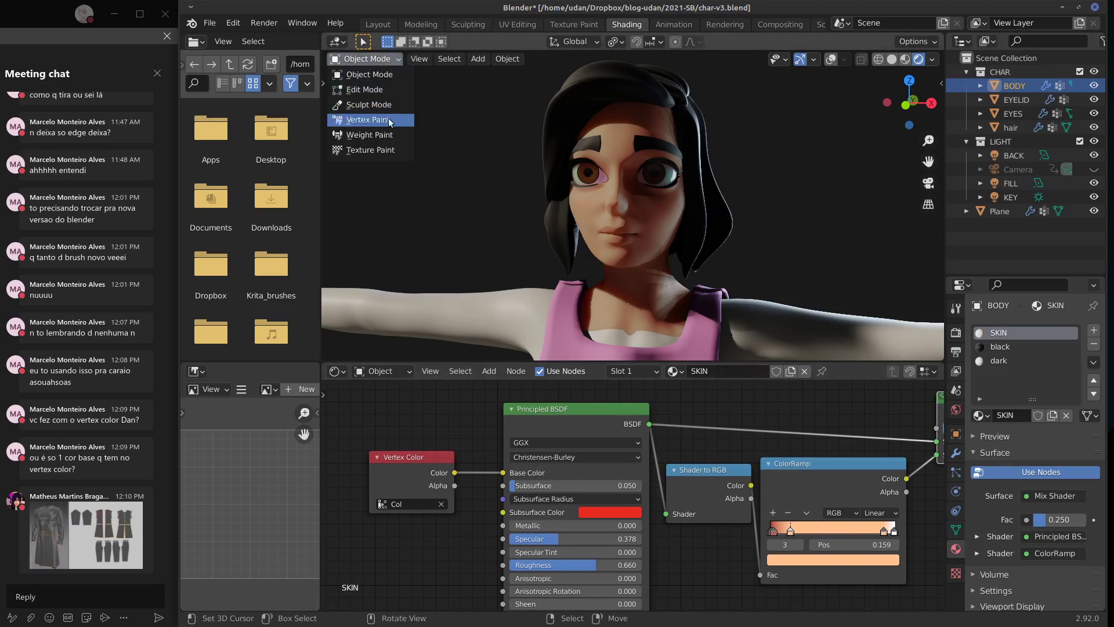
click(368, 119)
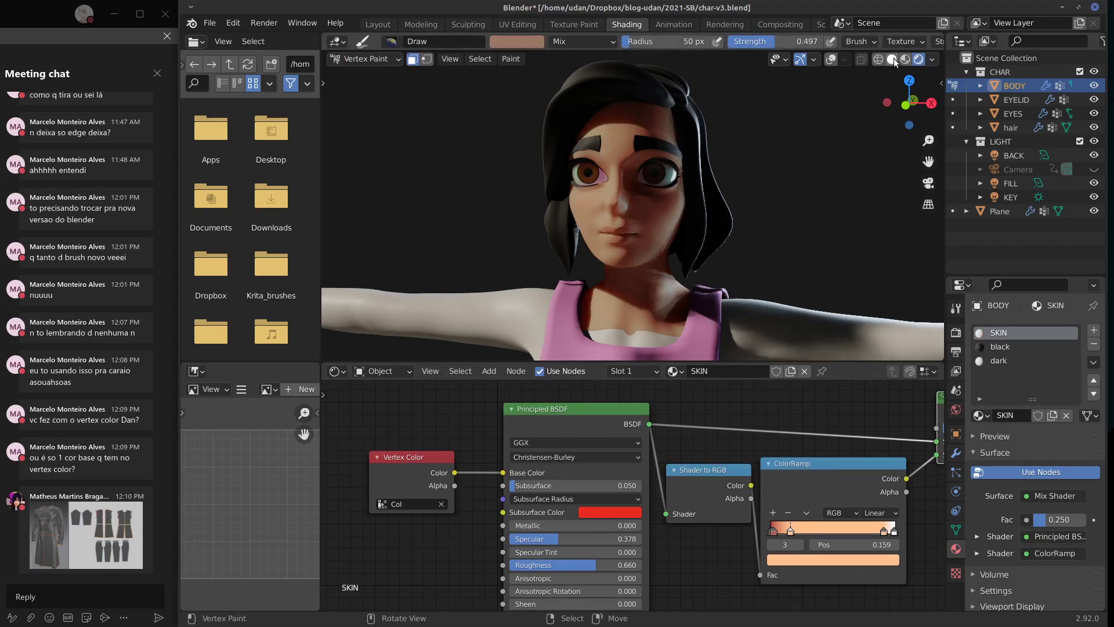
click(893, 60)
click(933, 61)
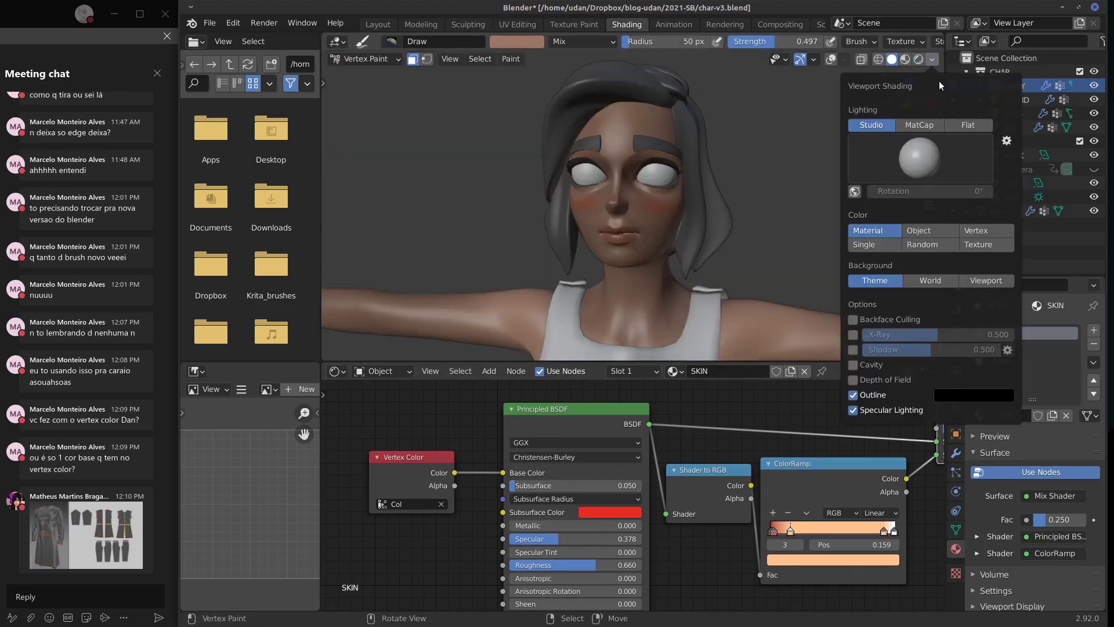
click(968, 125)
Step: Examine the painted vertex colors on the character's face, neck and arms from several angles
mouse_move(749, 186)
middle_down()
mouse_move(726, 154)
mouse_move(682, 183)
mouse_move(702, 177)
mouse_move(700, 153)
mouse_move(706, 175)
mouse_move(687, 184)
middle_up()
scroll(720, 157, down, 3)
scroll(684, 181, up, 4)
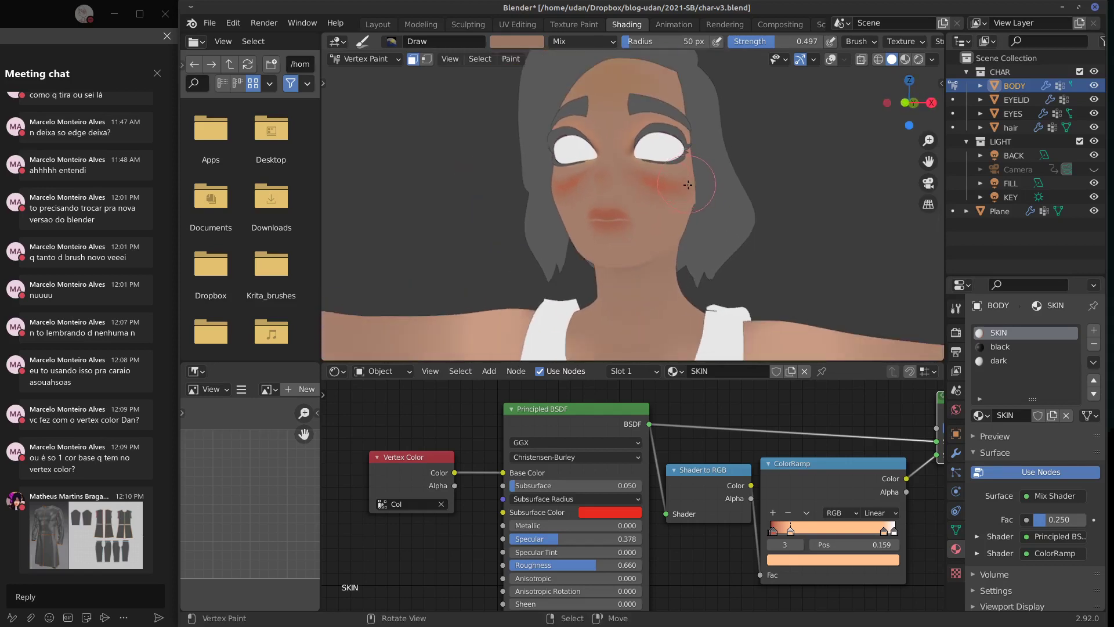
scroll(689, 185, down, 3)
middle_drag(786, 251, 680, 209)
scroll(781, 279, up, 2)
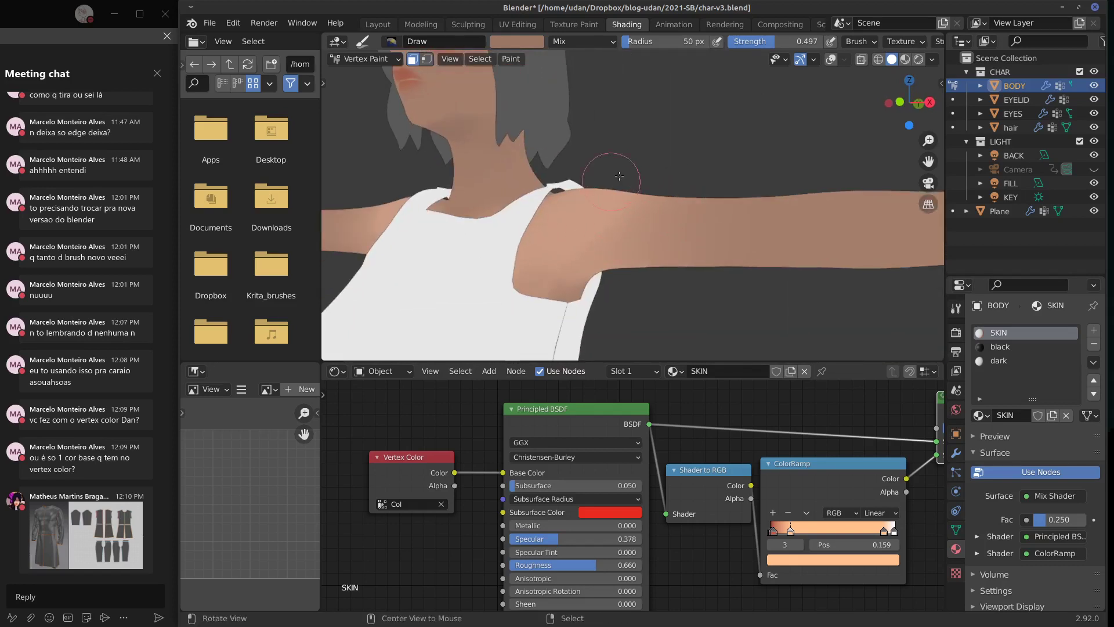
middle_drag(619, 176, 594, 180)
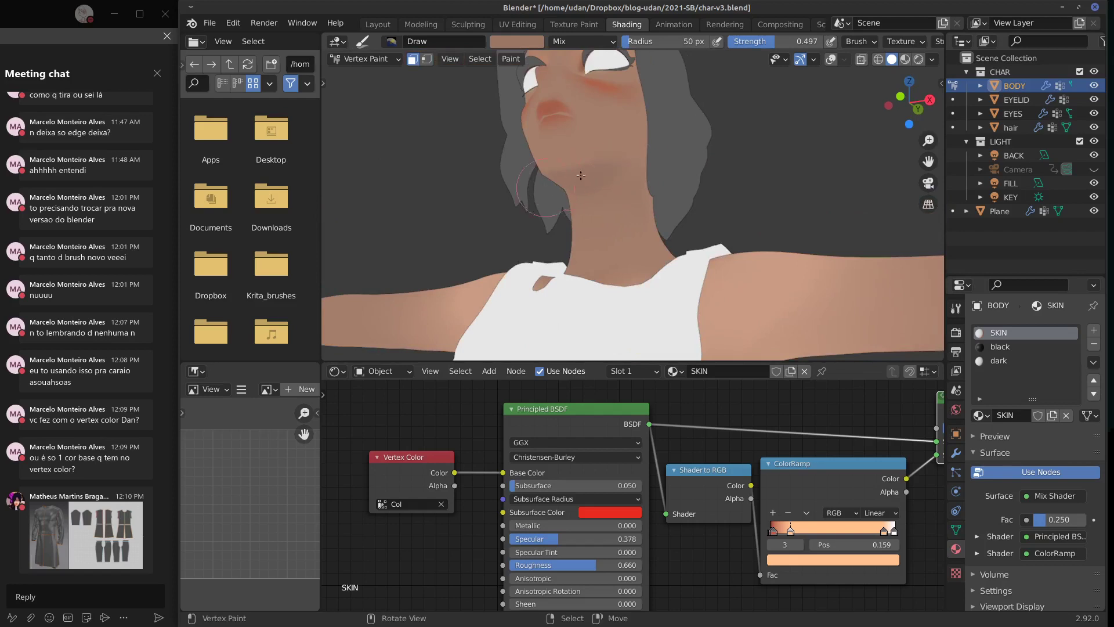
scroll(659, 149, down, 2)
middle_drag(660, 149, 660, 176)
scroll(660, 175, up, 5)
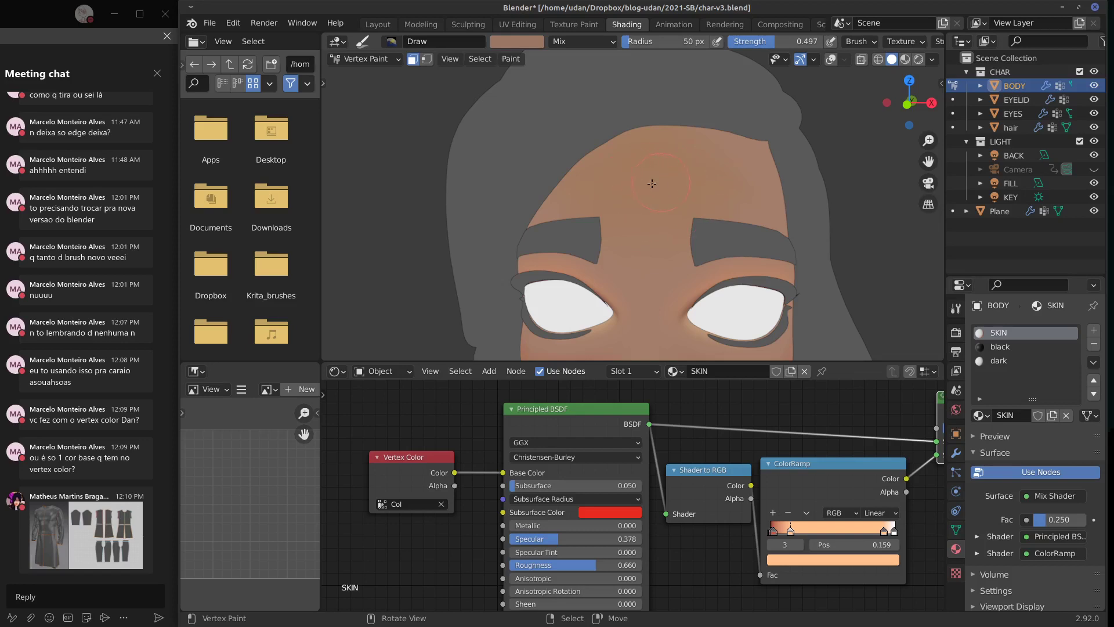
shift+middle_drag(682, 196, 635, 106)
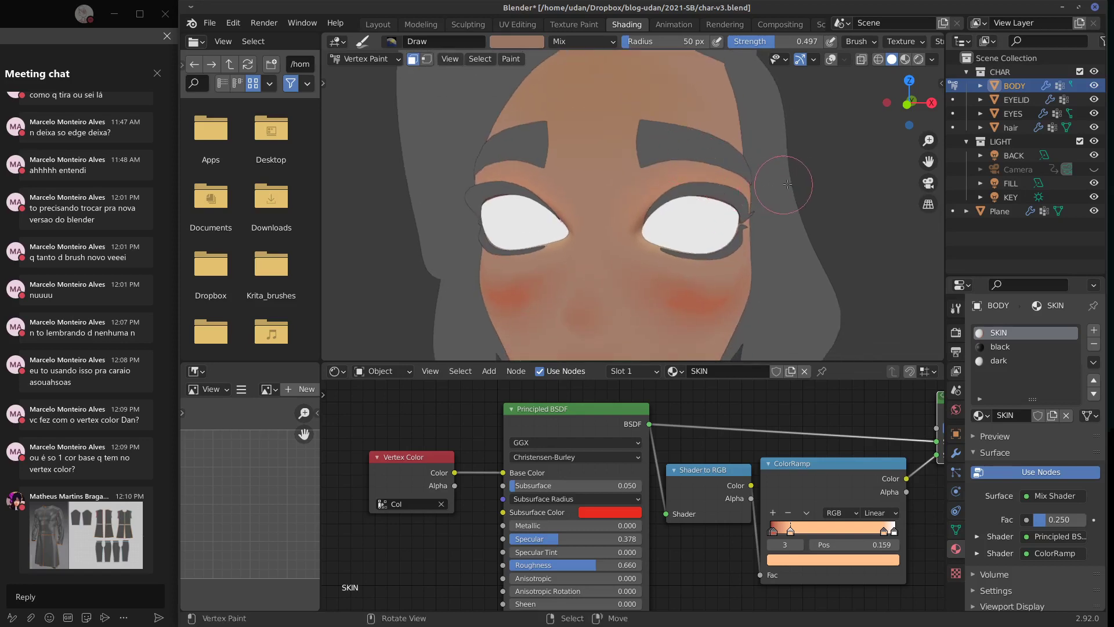
scroll(787, 184, down, 6)
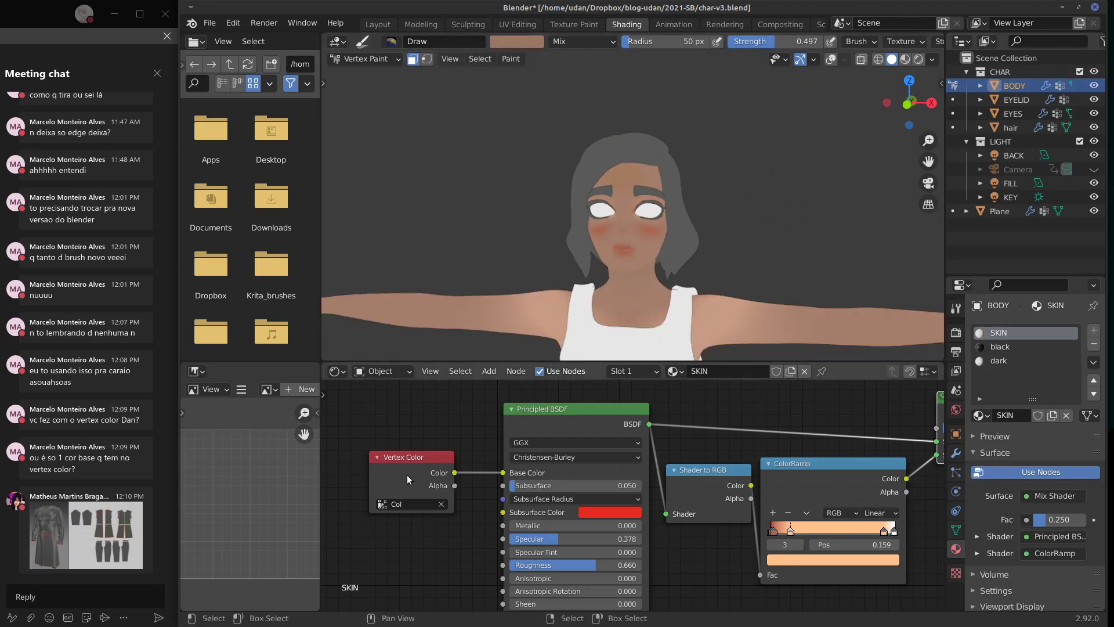
Step: Move the Vertex Color node closer to the Principled BSDF node in the SKIN material
click(407, 464)
key(g)
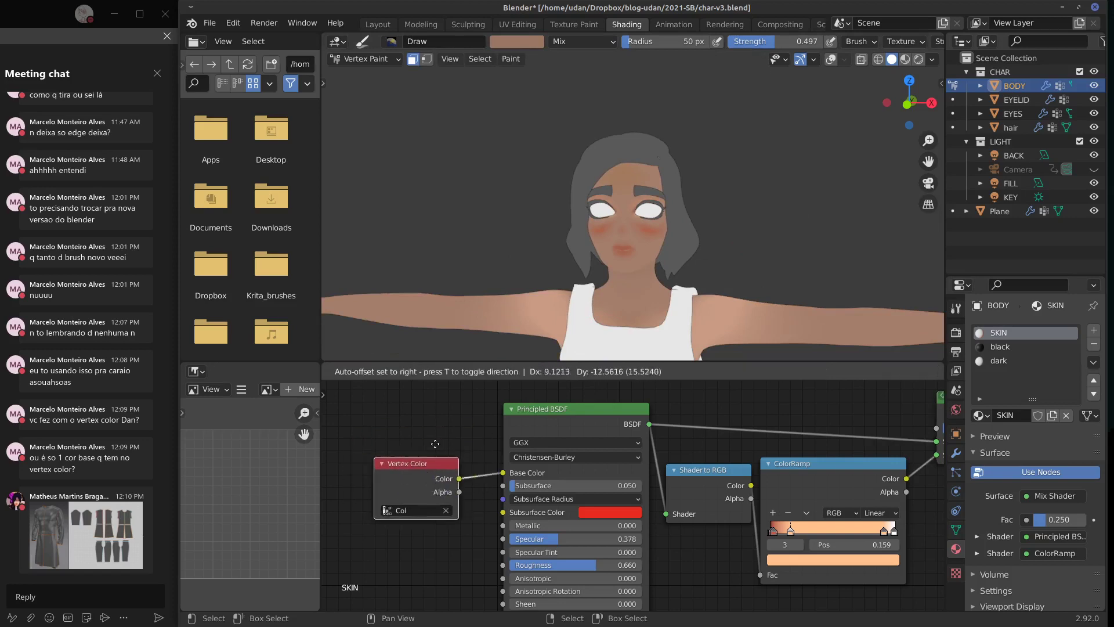
click(410, 464)
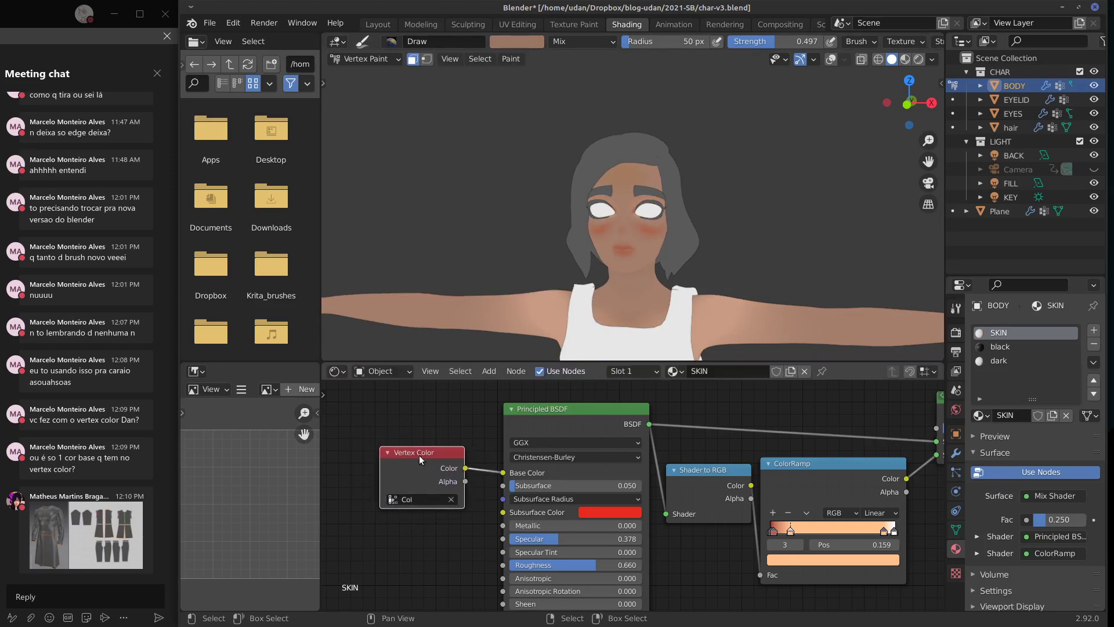
drag(421, 460, 436, 464)
scroll(722, 262, up, 3)
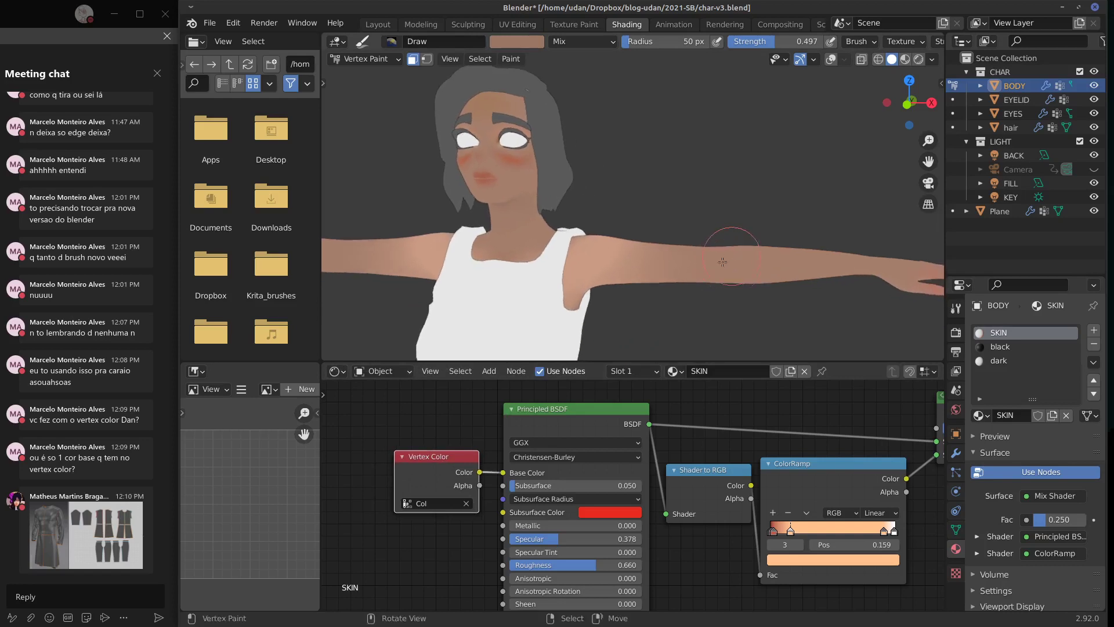
mouse_move(747, 279)
middle_down()
mouse_move(552, 293)
mouse_move(549, 281)
mouse_move(572, 268)
mouse_move(734, 323)
mouse_move(762, 295)
middle_up()
middle_drag(795, 285, 725, 239)
scroll(731, 244, up, 2)
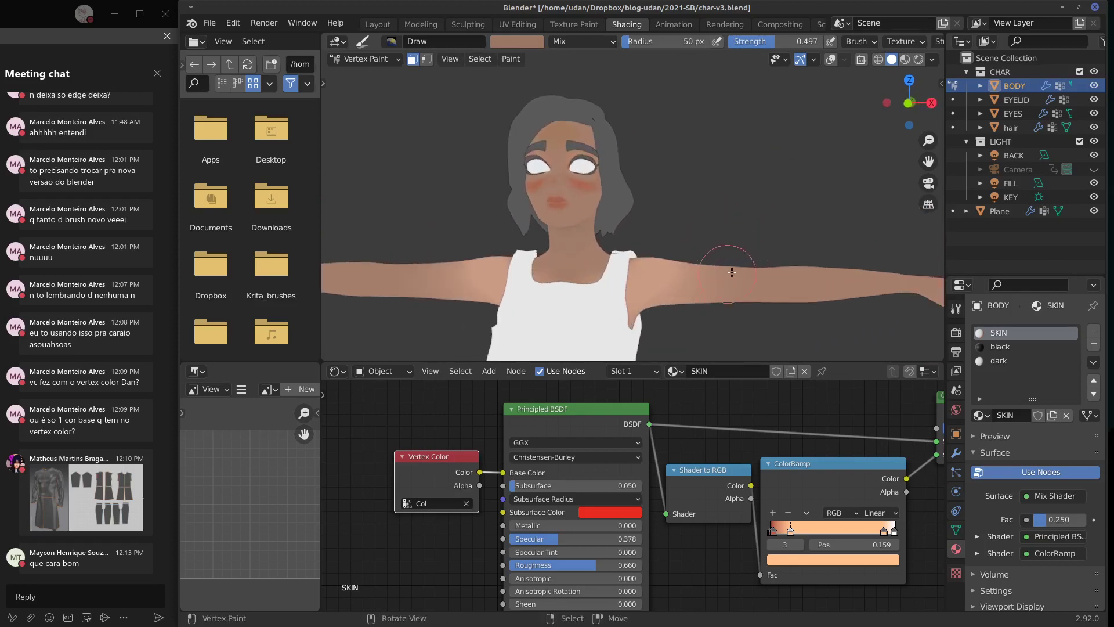
Step: Display the character in Material Preview shading and disconnect the ColorRamp node from the Mix Shader in the SKIN material
click(905, 59)
middle_drag(708, 216, 702, 238)
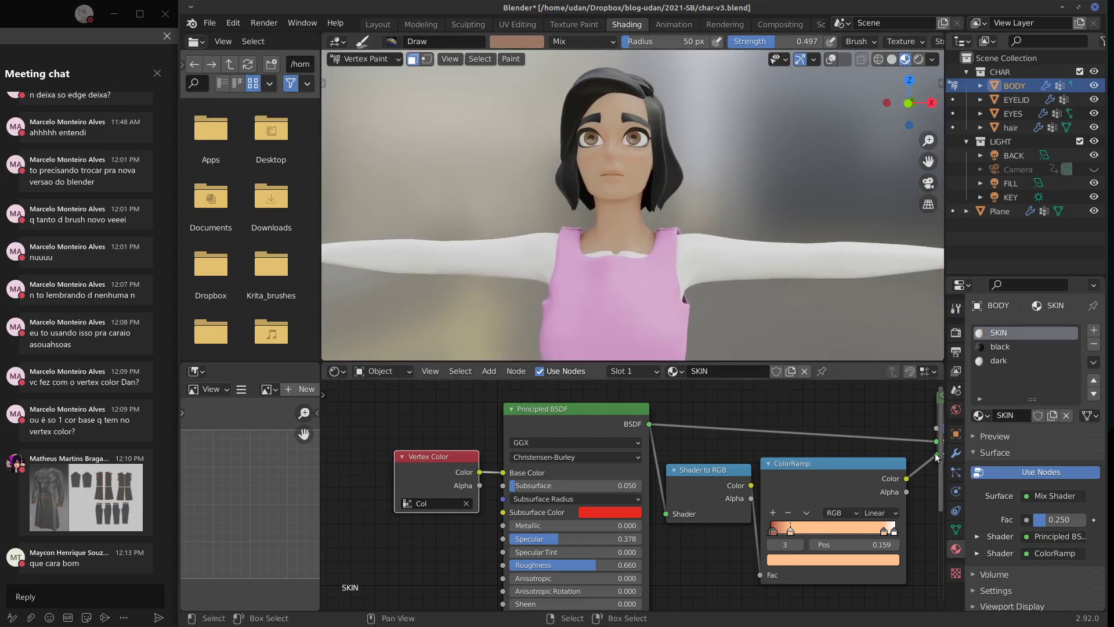
drag(936, 457, 845, 454)
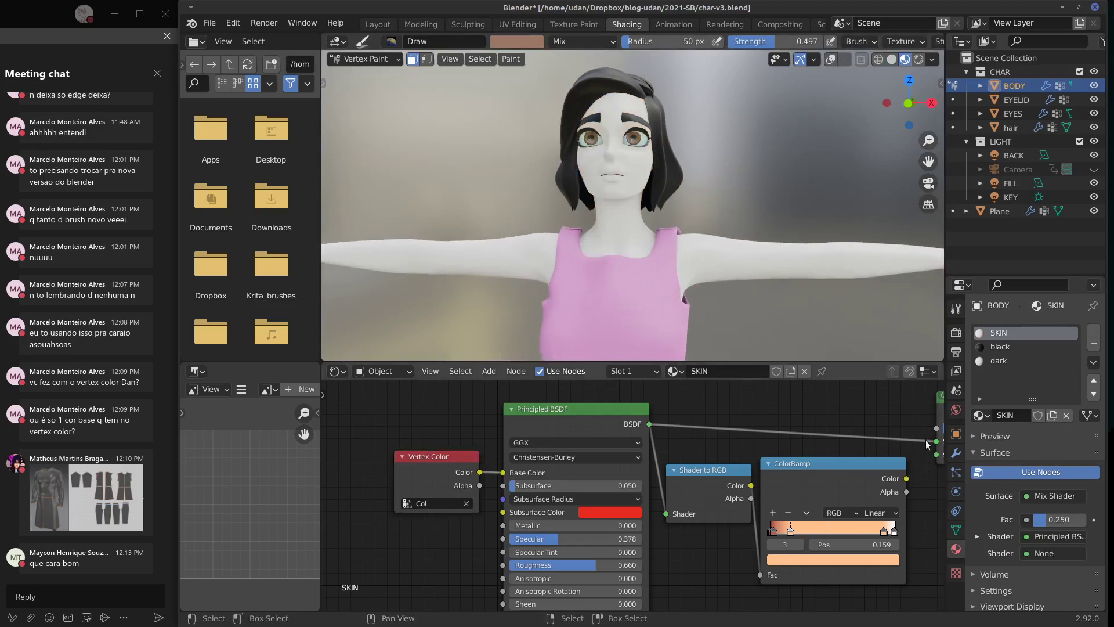
Step: Disconnect the Principled BSDF from the Mix Shader and reconnect its BSDF output to the first Shader input
drag(936, 441, 764, 447)
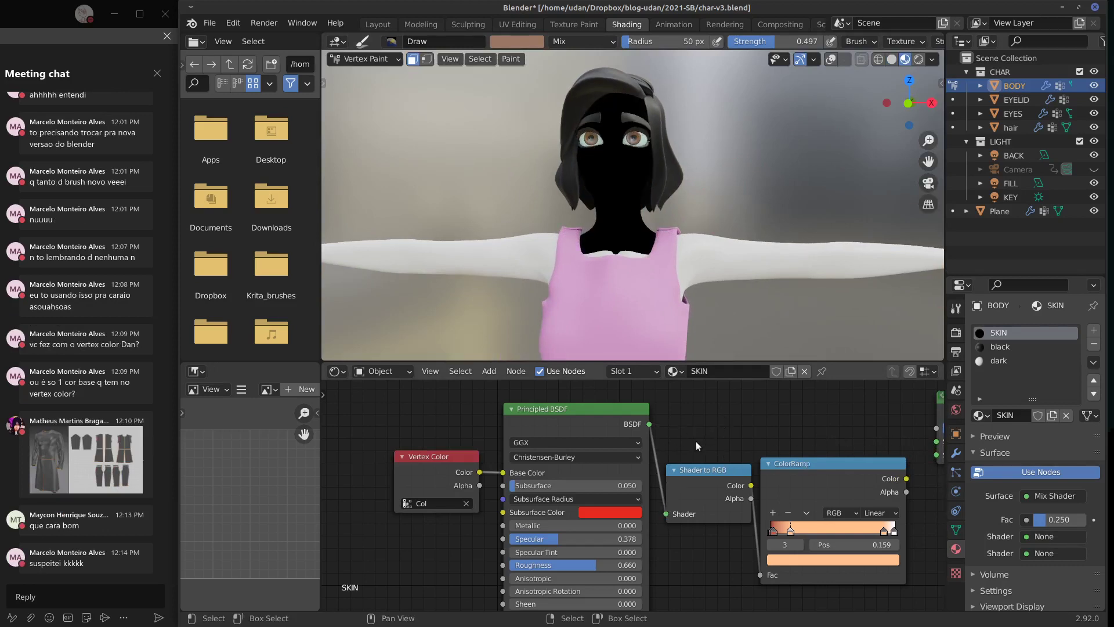
middle_drag(688, 426, 596, 433)
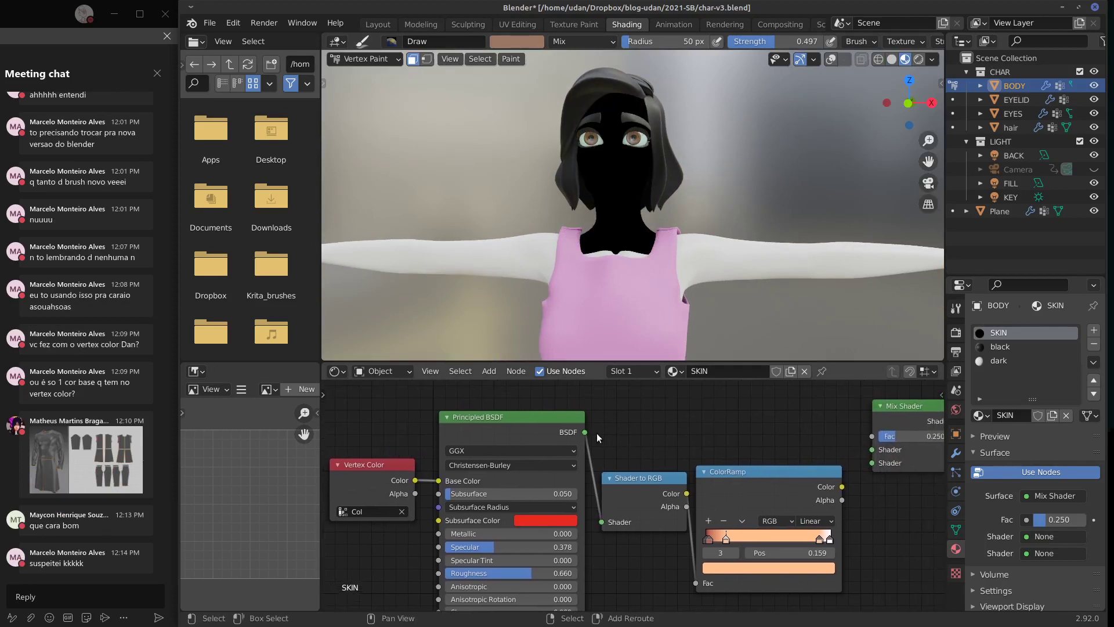
drag(584, 433, 872, 450)
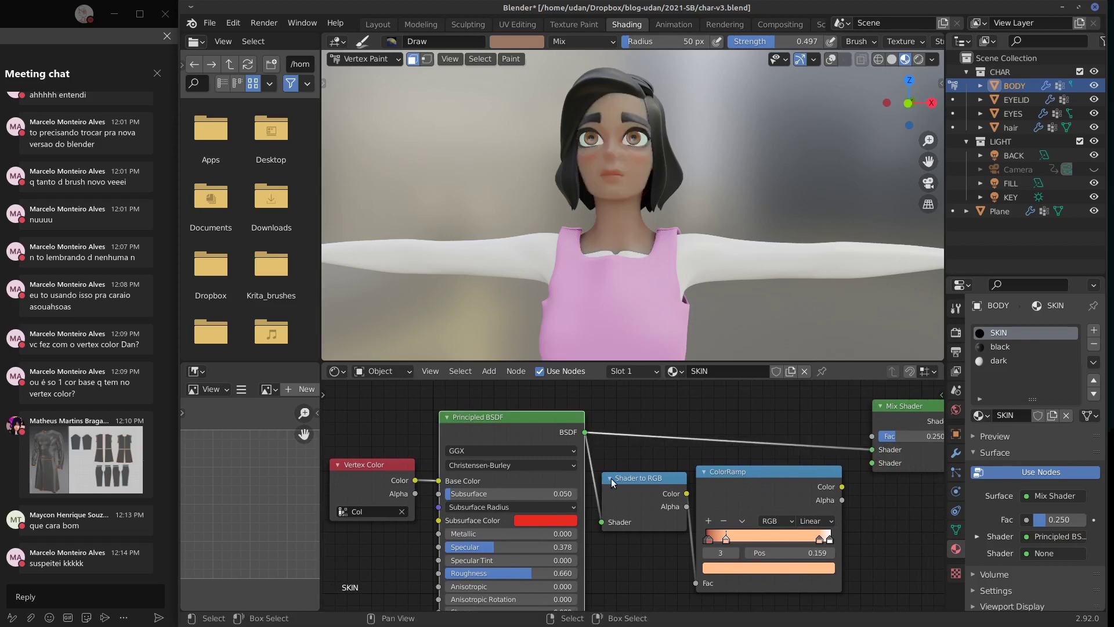
drag(601, 522, 593, 493)
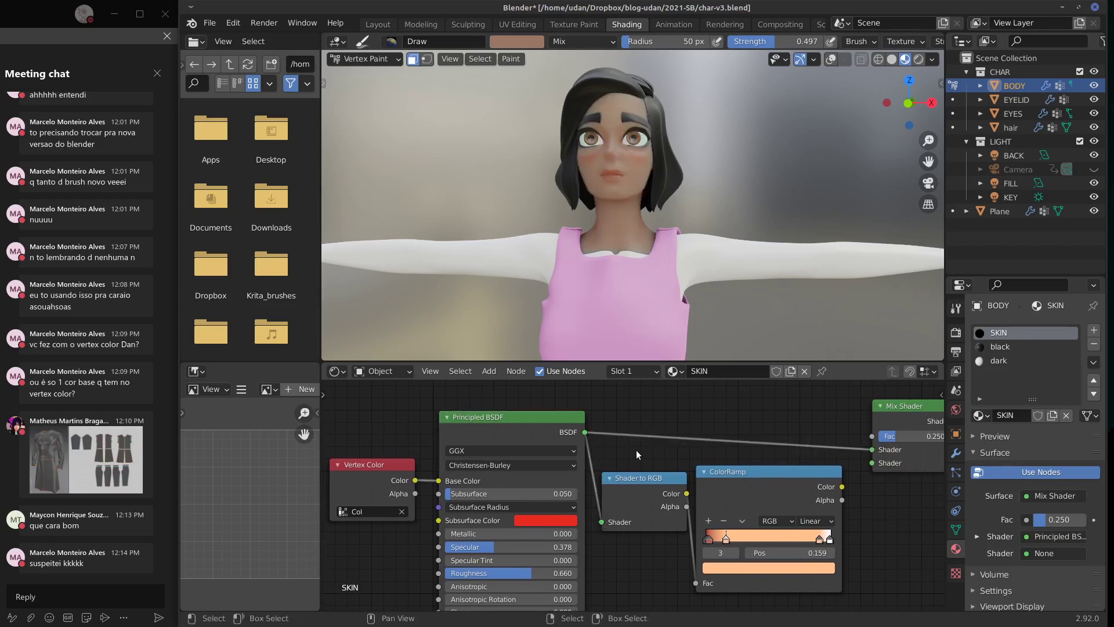
Step: Nudge the Vertex Color node slightly away from the Principled BSDF node
middle_drag(636, 451, 693, 444)
scroll(678, 183, up, 2)
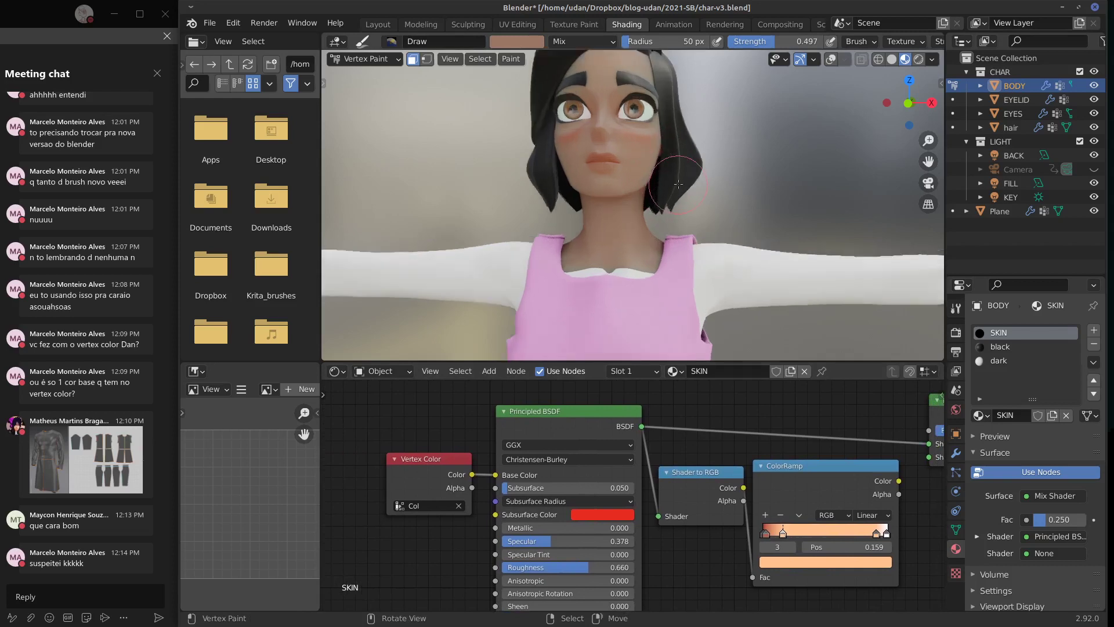
scroll(678, 184, up, 1)
scroll(710, 169, up, 2)
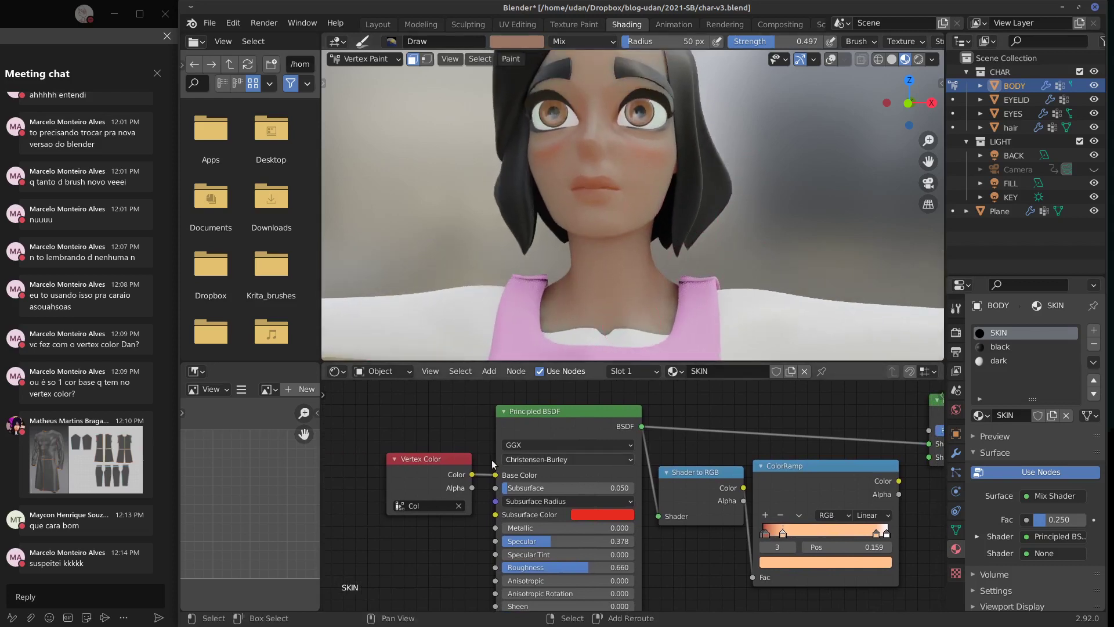
drag(441, 459, 437, 458)
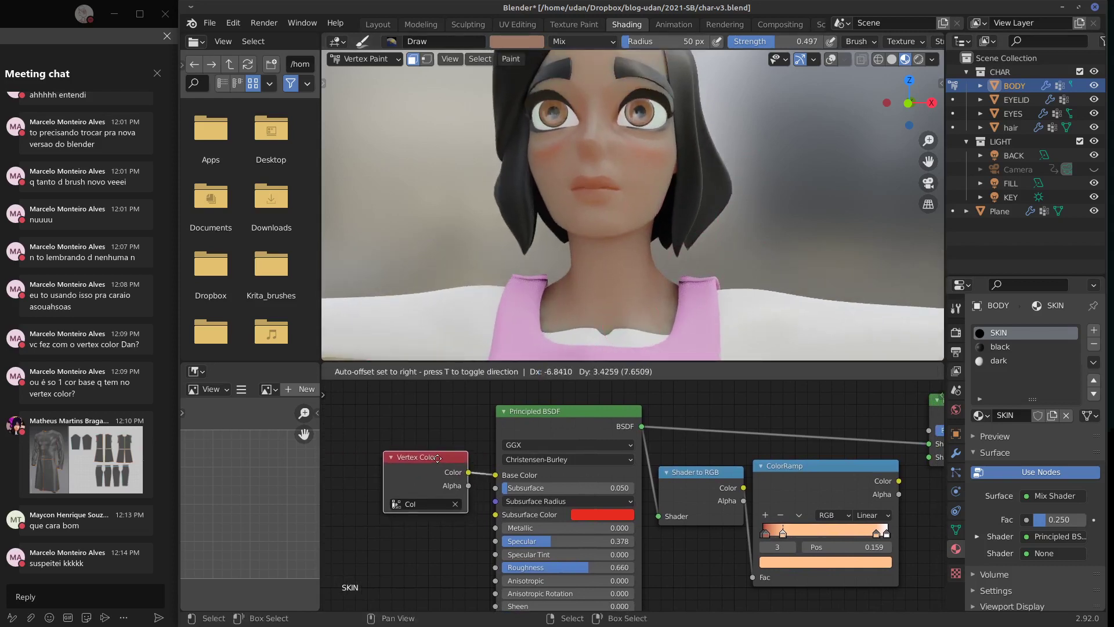
right_click(438, 458)
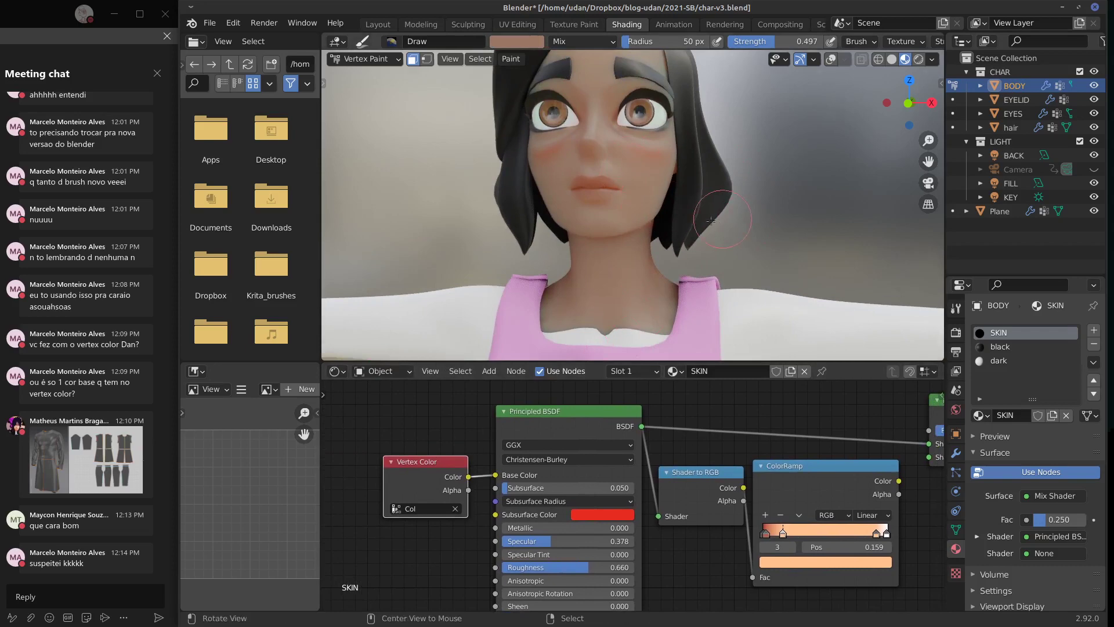
Step: Display the character in Rendered shading and examine the lit skin of the face up close
drag(908, 111, 899, 58)
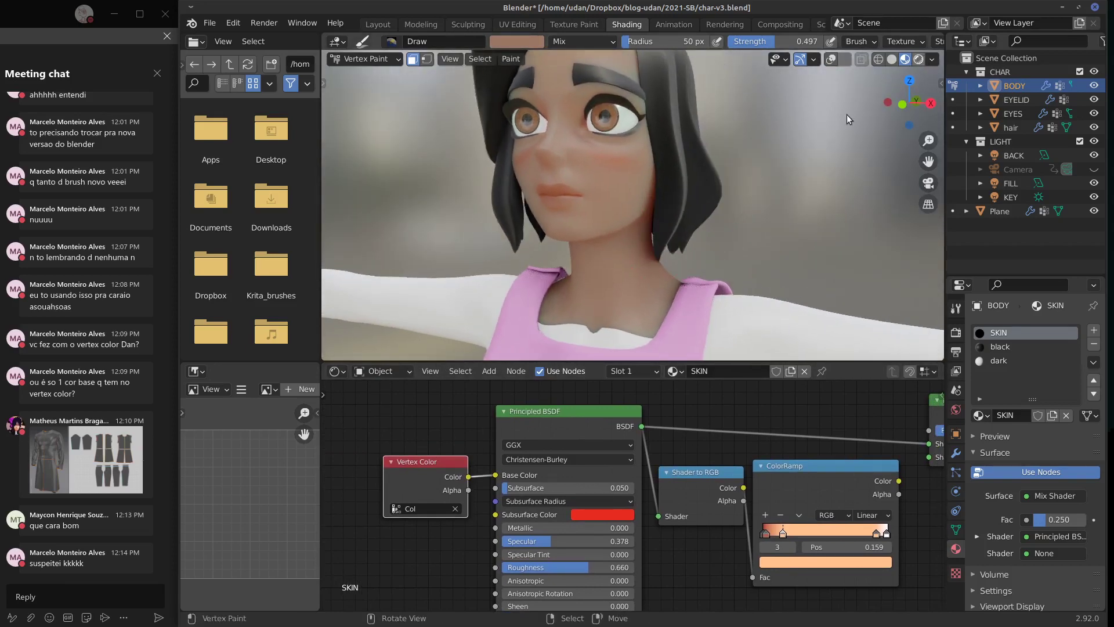
click(918, 59)
scroll(606, 165, up, 1)
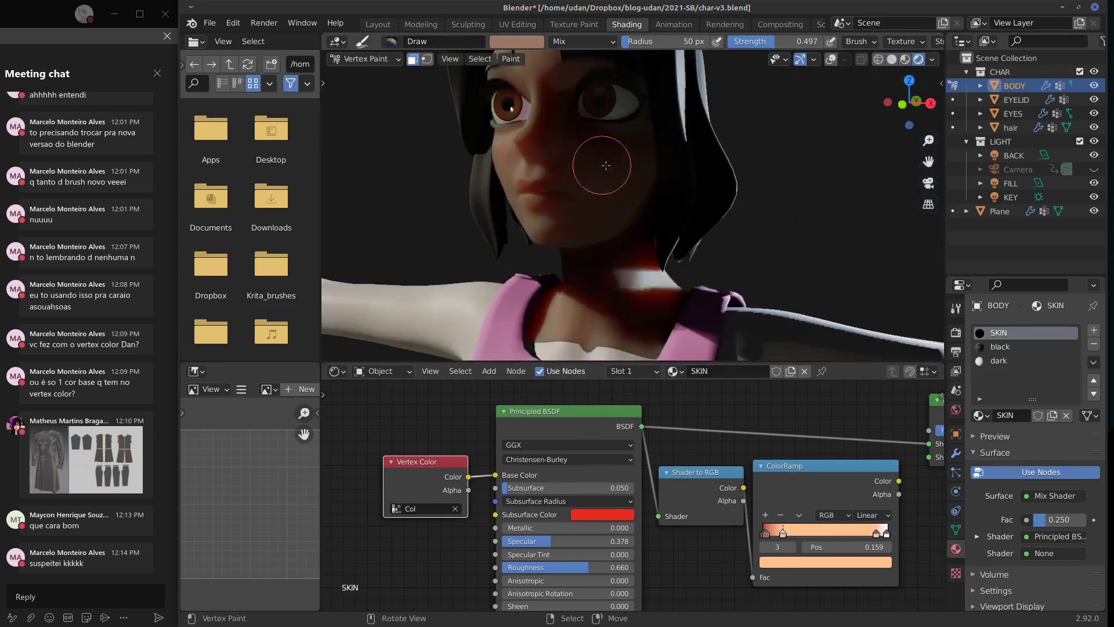
scroll(606, 165, up, 1)
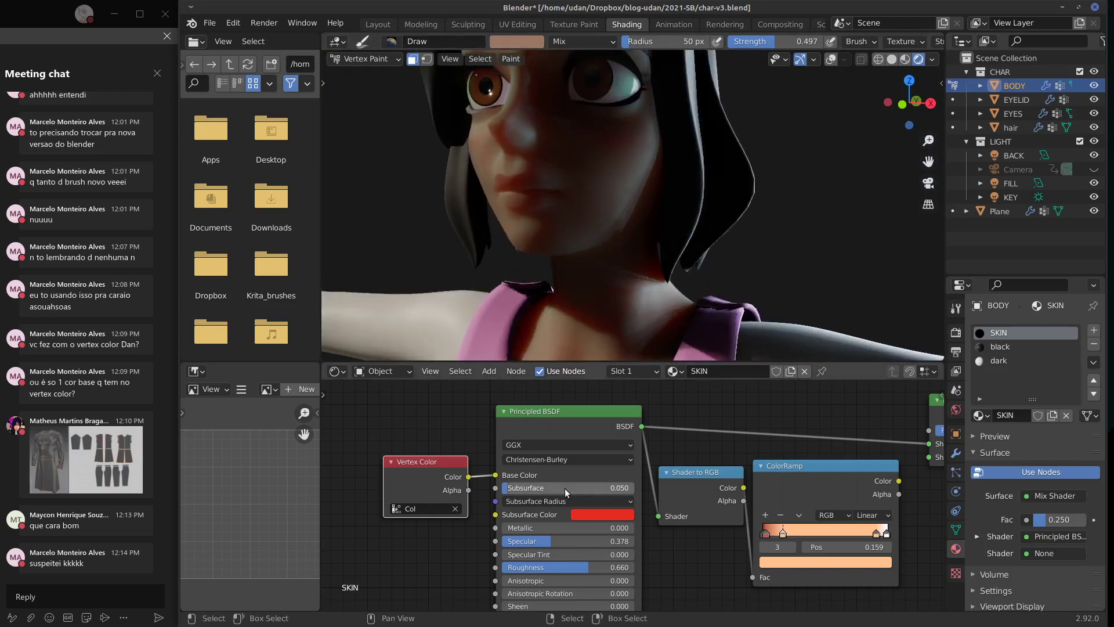
mouse_move(633, 185)
middle_down()
mouse_move(678, 191)
mouse_move(662, 261)
mouse_move(578, 199)
middle_up()
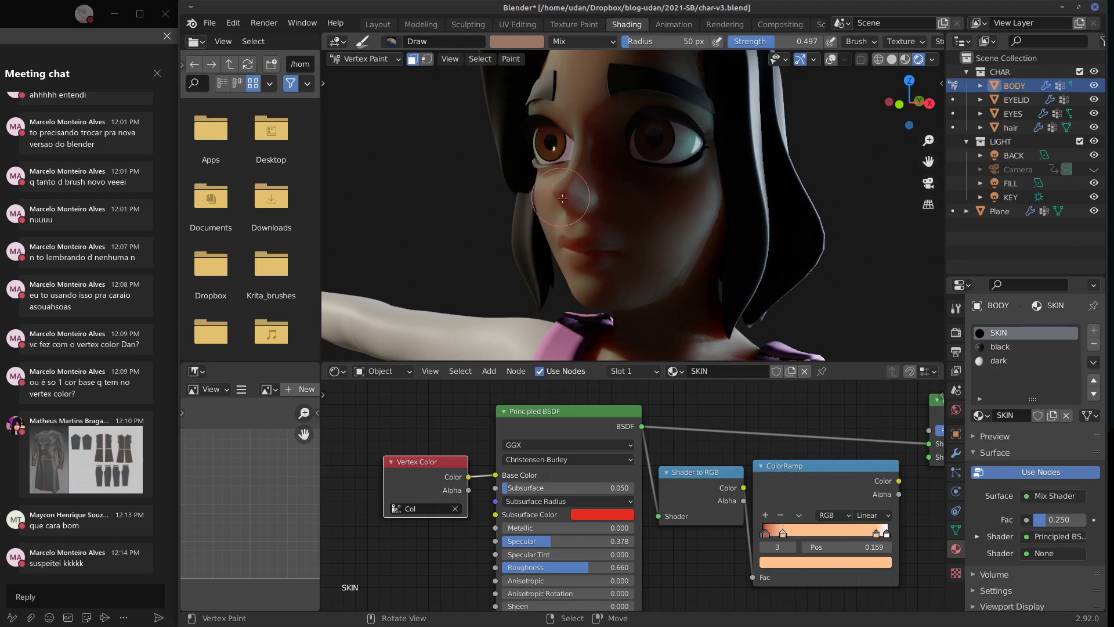
Step: Set the Principled BSDF's Subsurface to 0 to compare the skin, and restore it to 0.050
drag(574, 488, 522, 488)
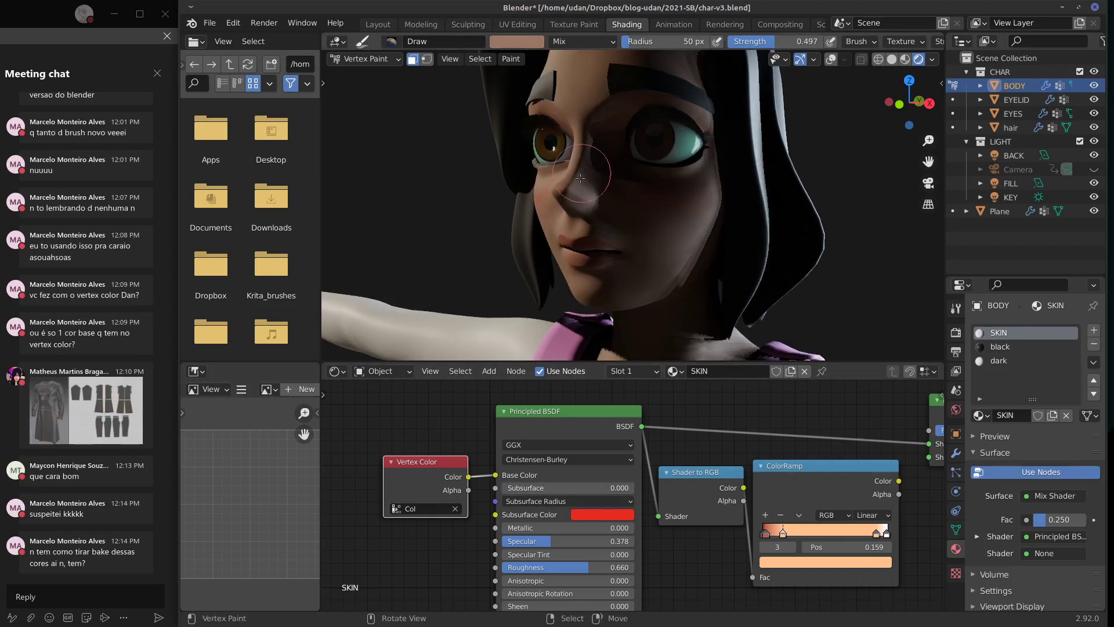
middle_drag(583, 177, 589, 148)
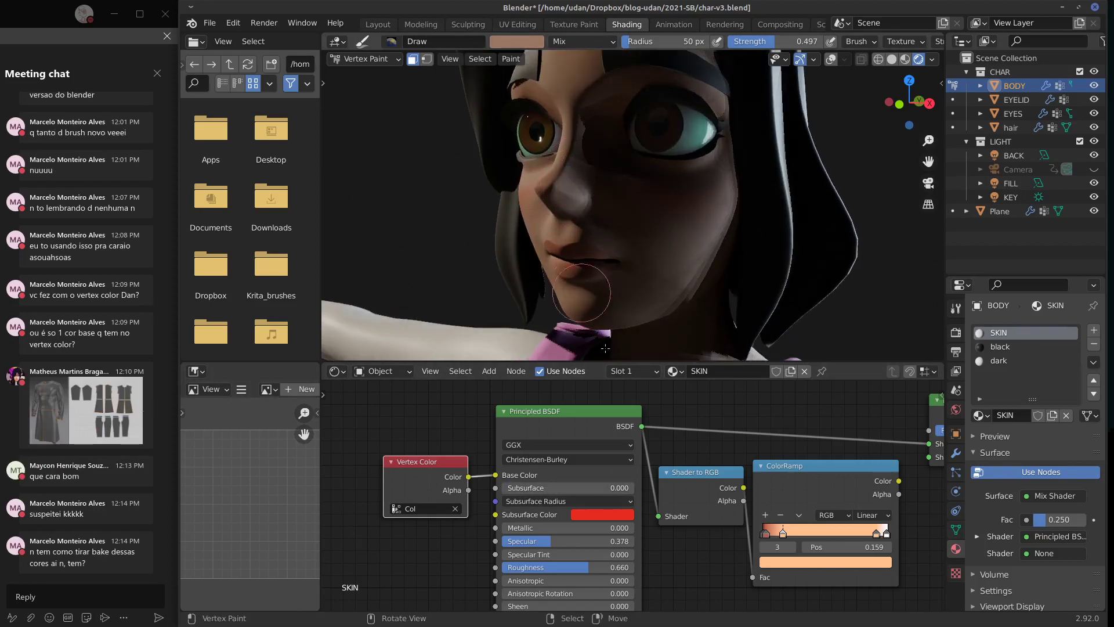
click(585, 486)
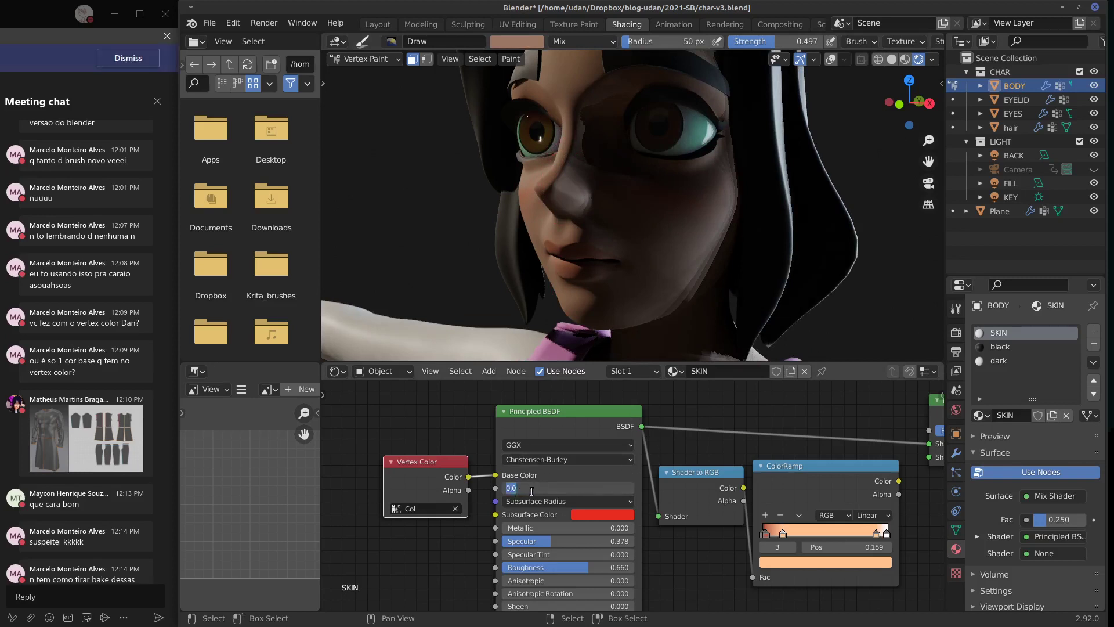
scroll(73, 539, down, 1)
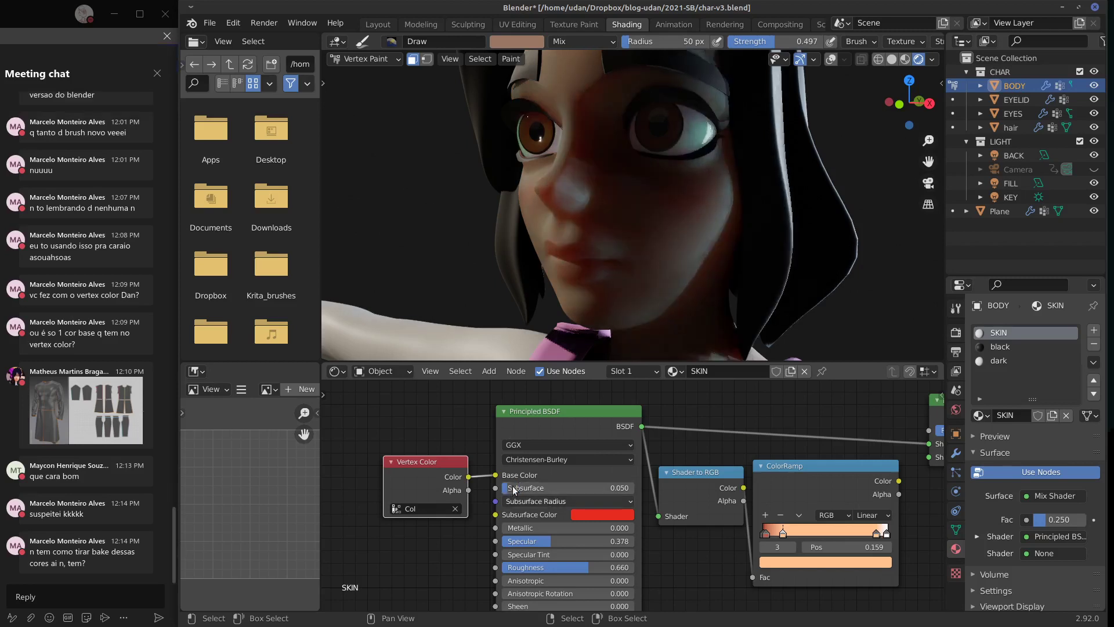
key(Return)
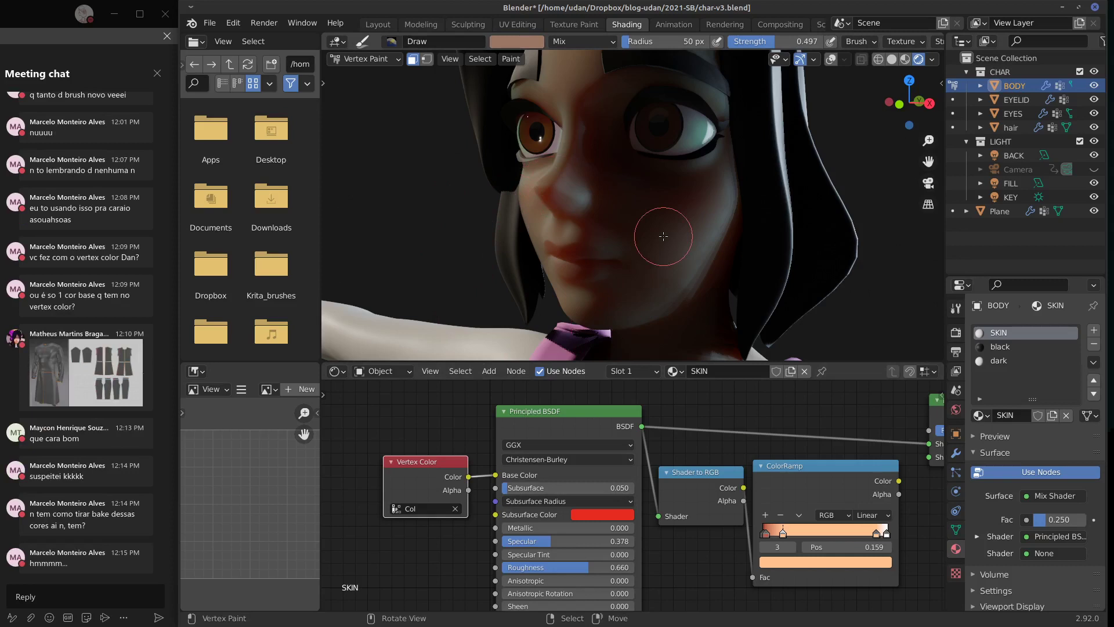
Step: Try teal and lavender tints for the Principled BSDF's Subsurface Color, and settle on a saturated red
click(594, 514)
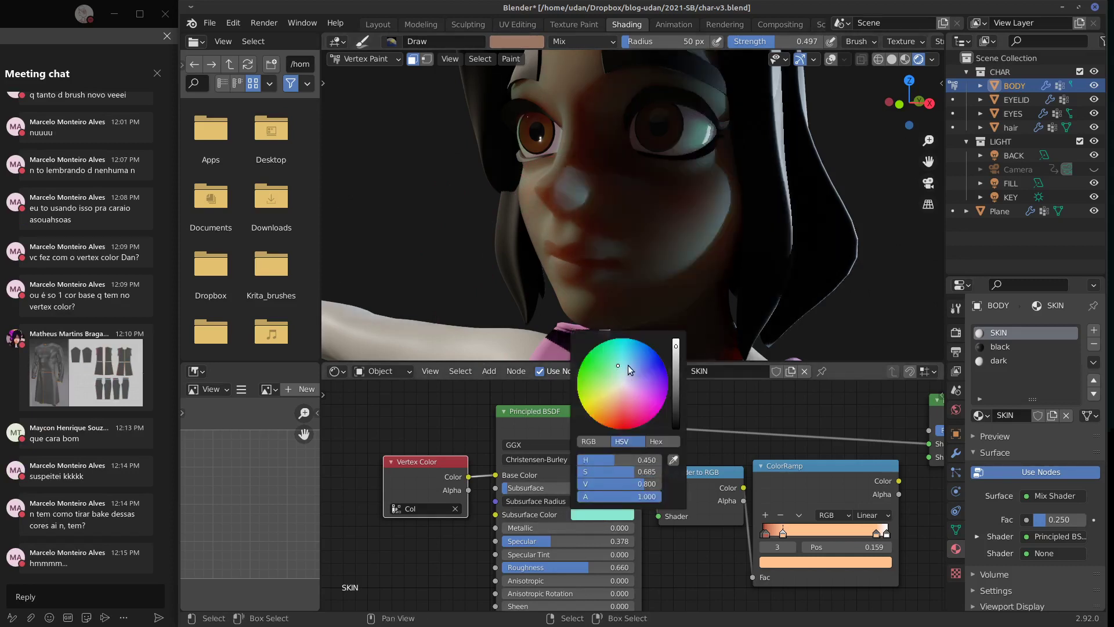
click(606, 421)
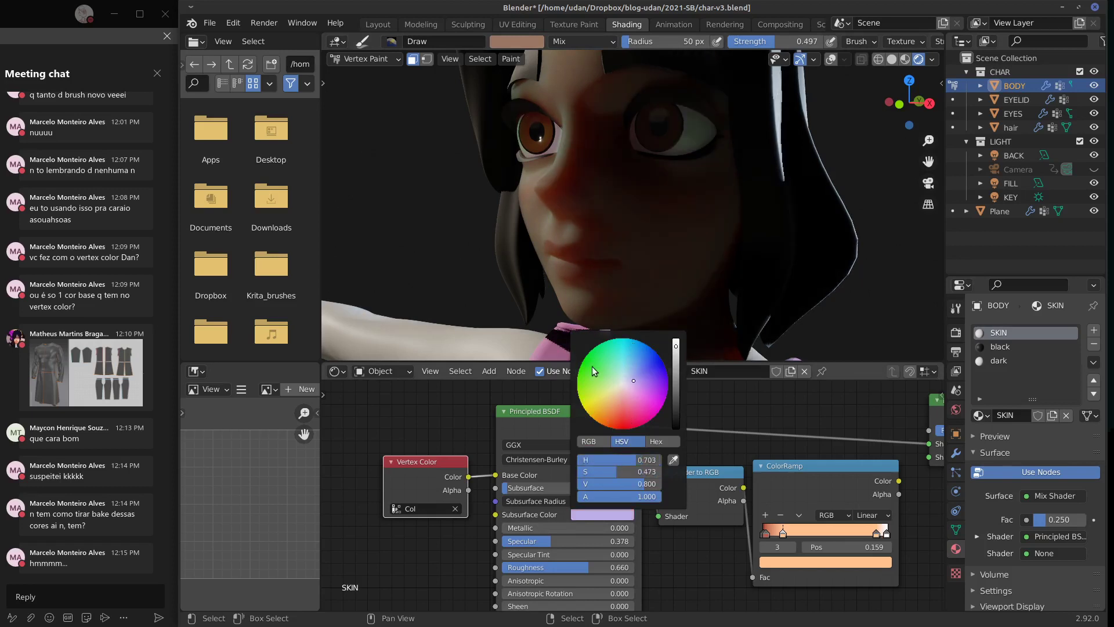
drag(607, 421, 618, 430)
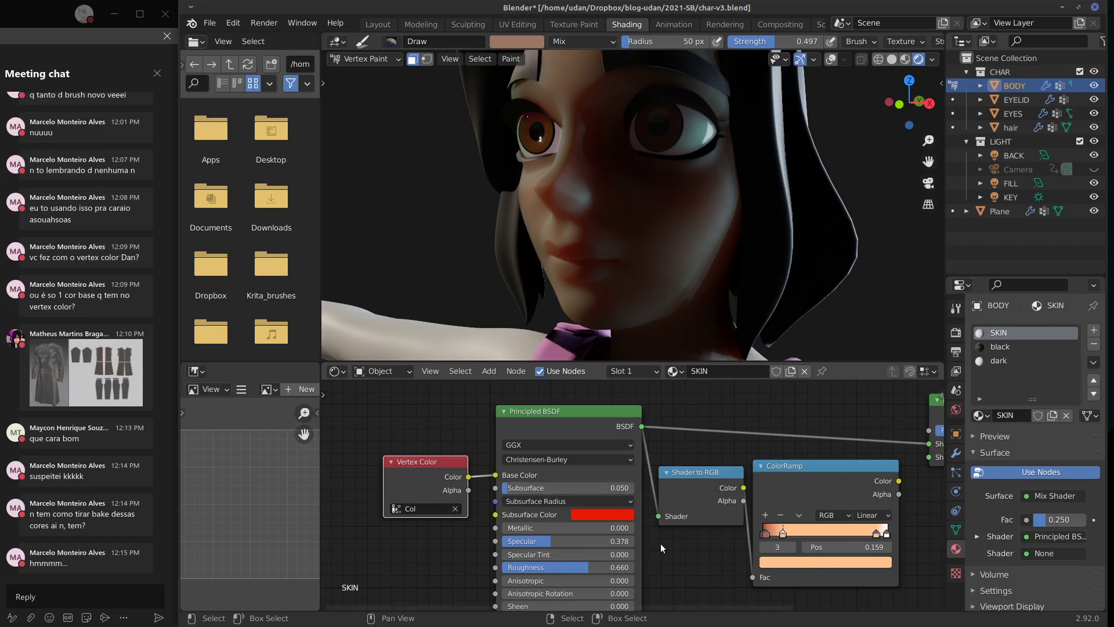
Step: Hide and restore the BACK and KEY lights in turn, and examine the subsurface shading on the face and neck
mouse_move(731, 244)
middle_down()
mouse_move(822, 235)
mouse_move(726, 244)
middle_up()
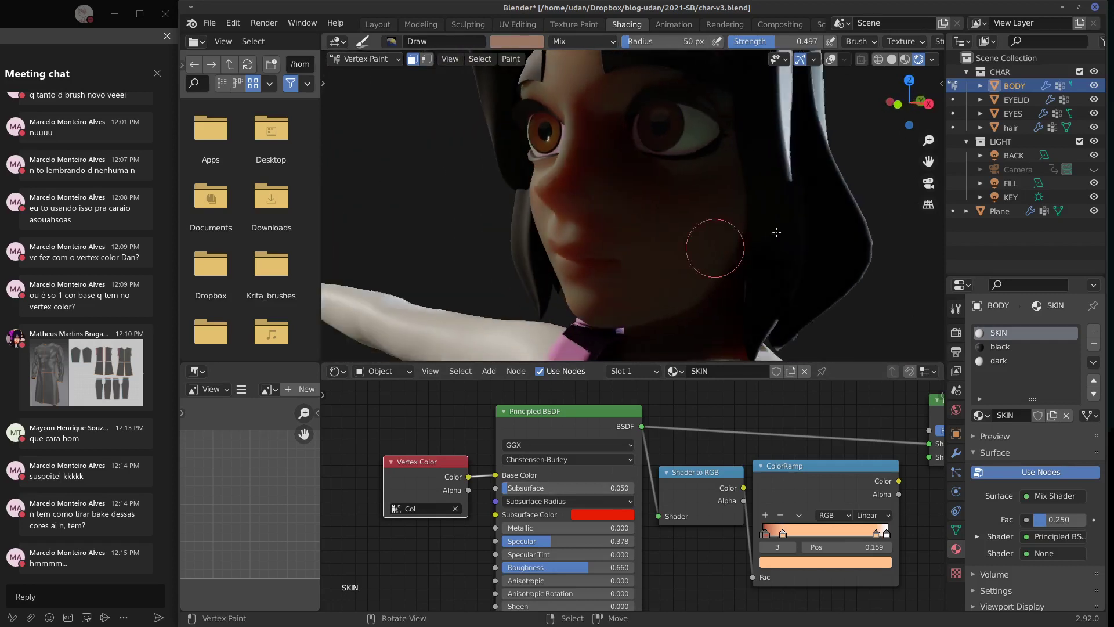
click(1094, 166)
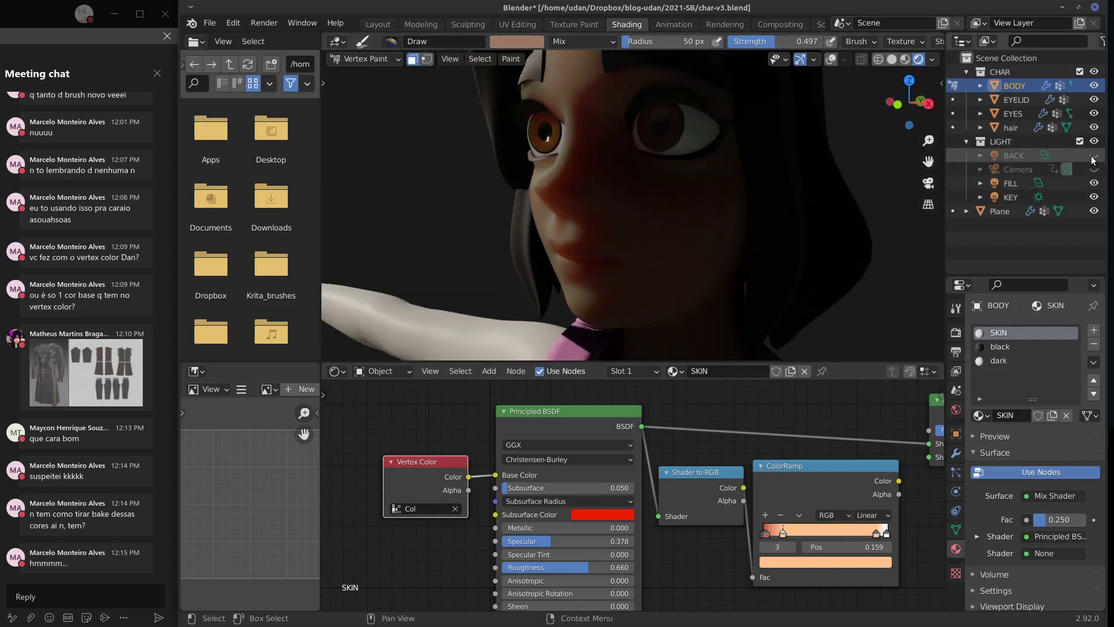
click(1094, 197)
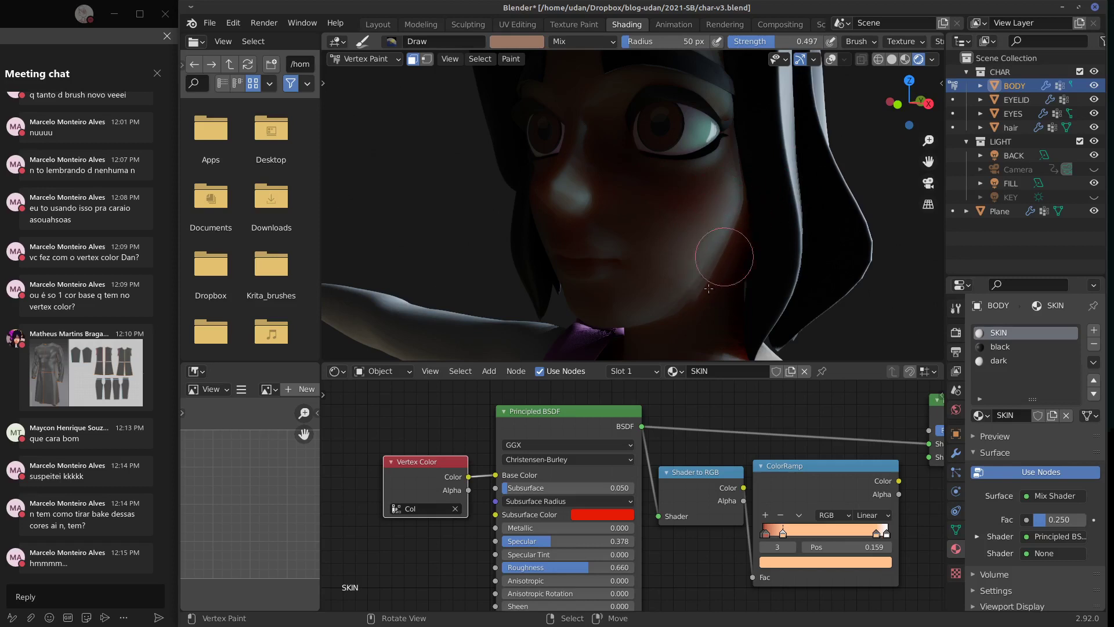
mouse_move(777, 262)
middle_down()
mouse_move(769, 228)
mouse_move(742, 325)
middle_up()
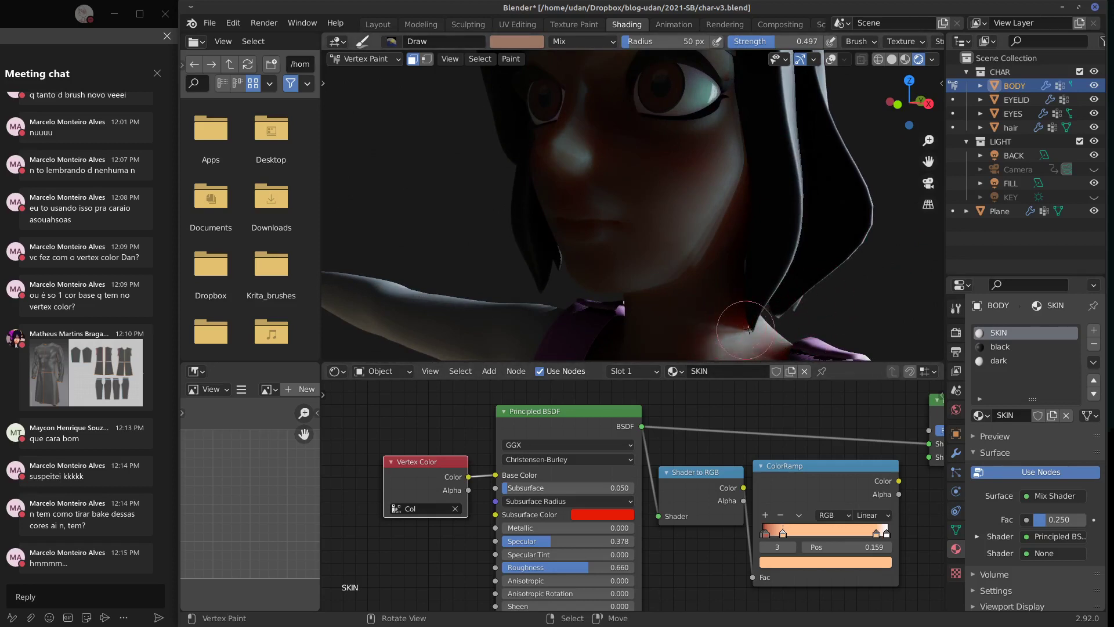
click(1094, 196)
middle_drag(792, 287, 585, 220)
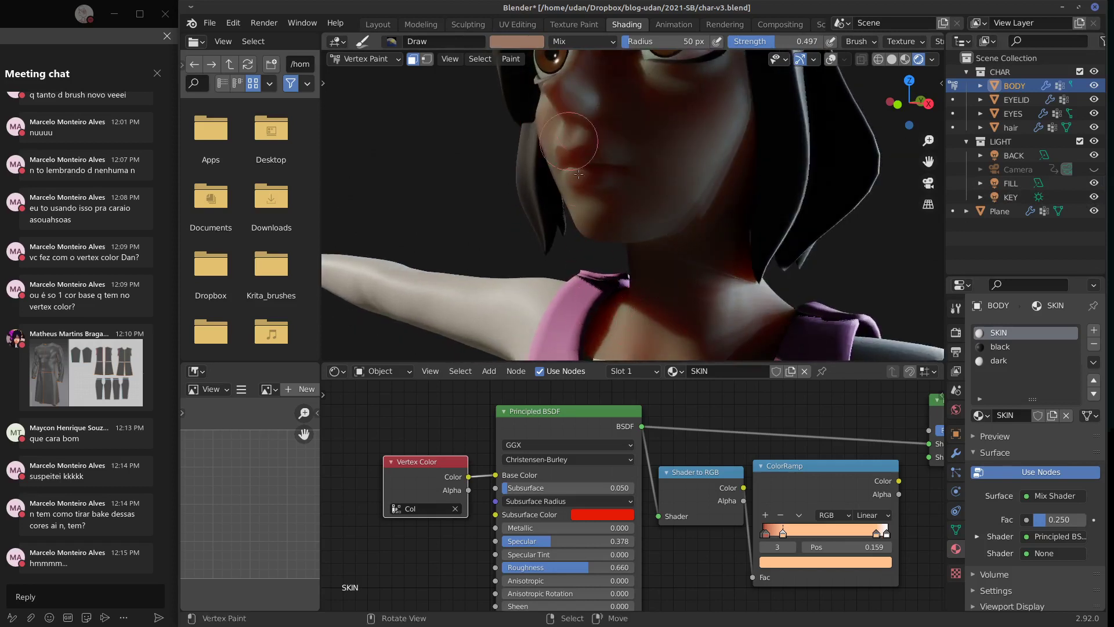
middle_drag(756, 261, 762, 270)
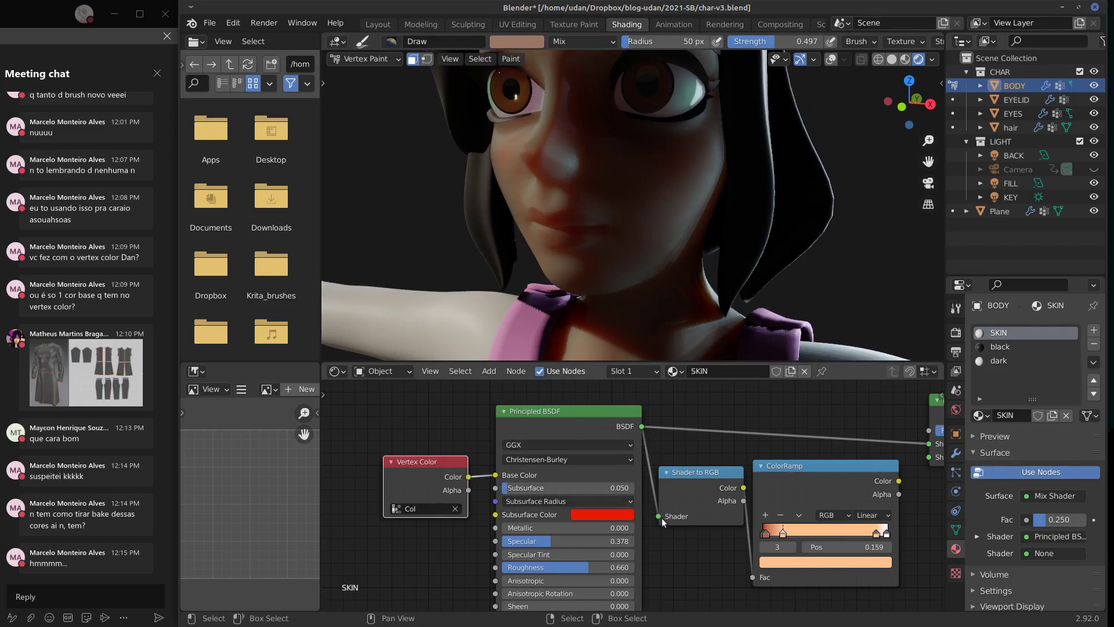
Step: Move the Vertex Color node farther from the Principled BSDF, and disconnect the Shader to RGB node's Shader input
middle_drag(687, 555, 663, 548)
drag(409, 456, 377, 453)
click(666, 470)
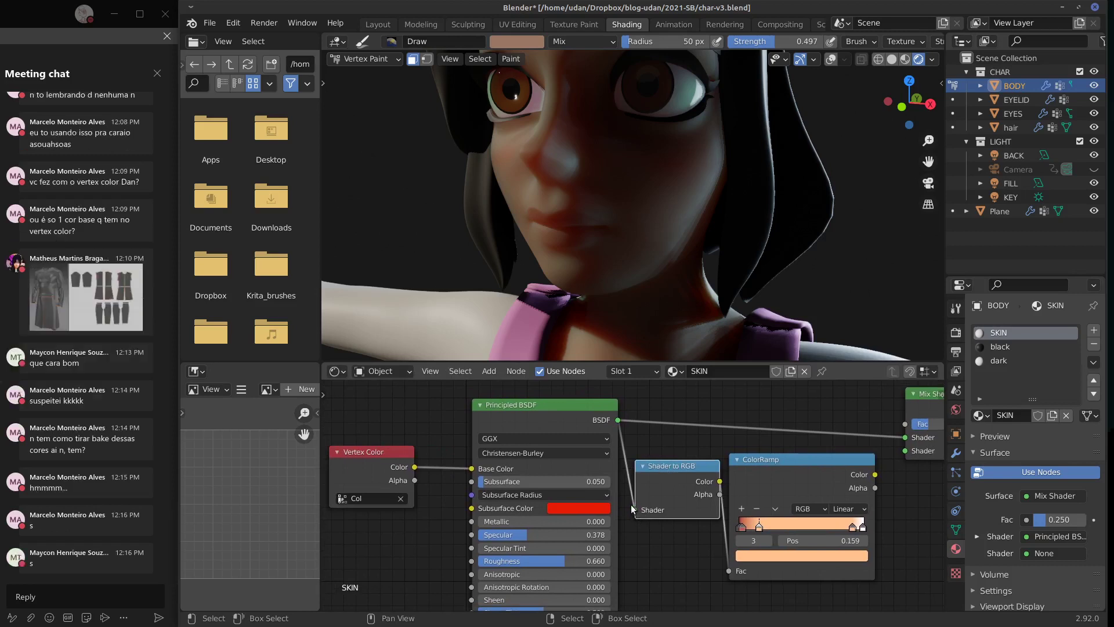
drag(632, 509, 620, 441)
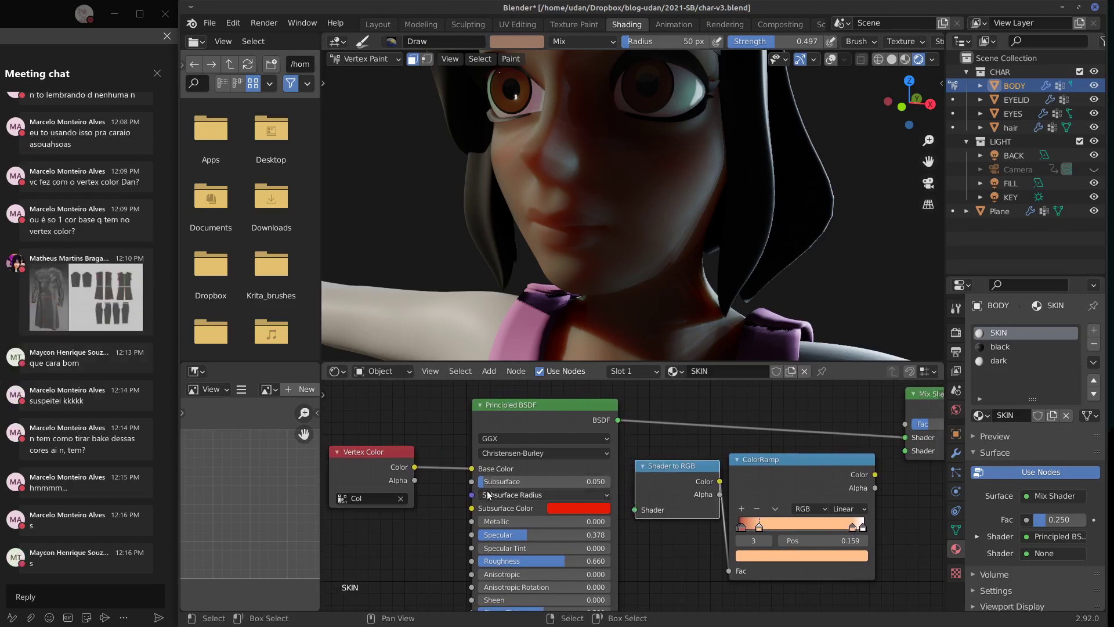
Step: Set the Principled BSDF's Subsurface to 0 and disconnect the Vertex Color node from its Base Color
drag(485, 480, 468, 481)
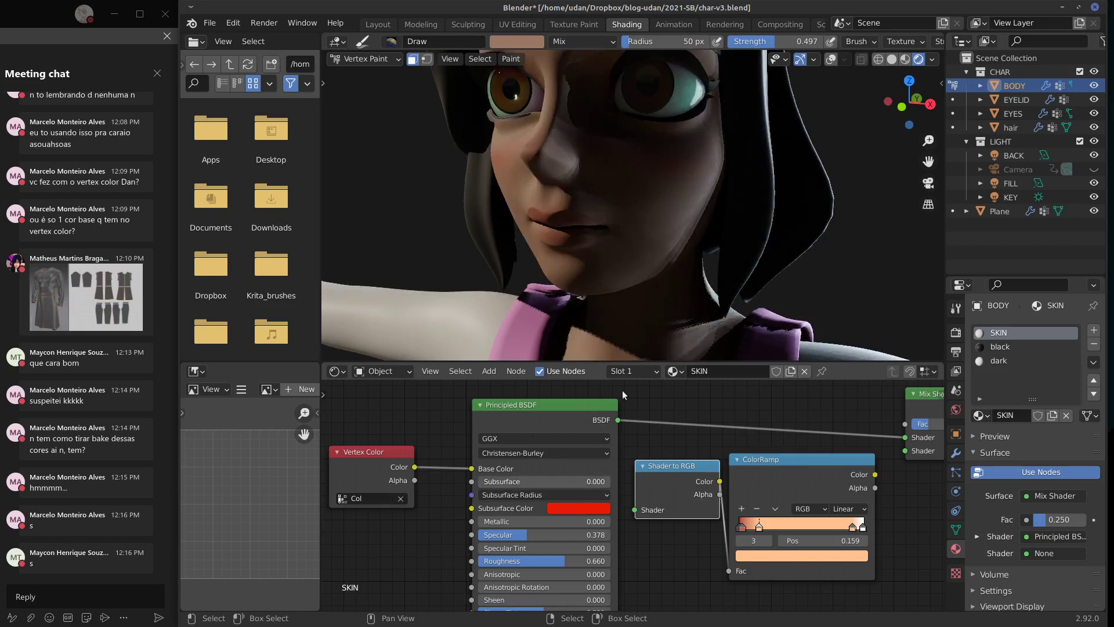
drag(471, 468, 471, 468)
drag(694, 470, 696, 467)
drag(472, 469, 409, 471)
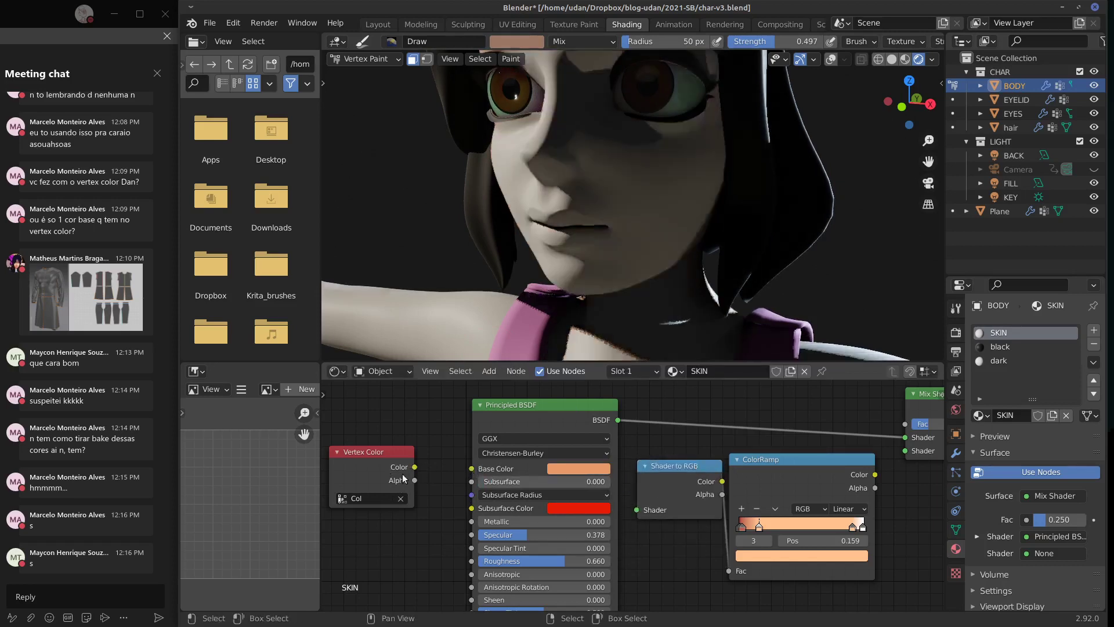
Step: Set the Principled BSDF's Base Color to off-white and move the node closer to the Vertex Color node
click(586, 467)
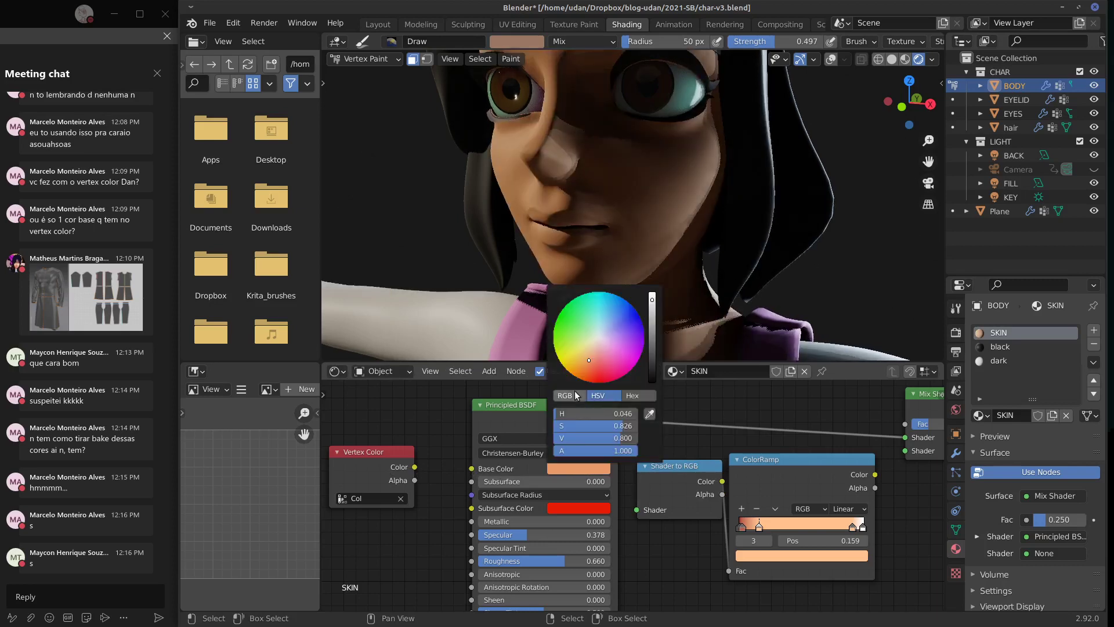
click(575, 469)
click(594, 338)
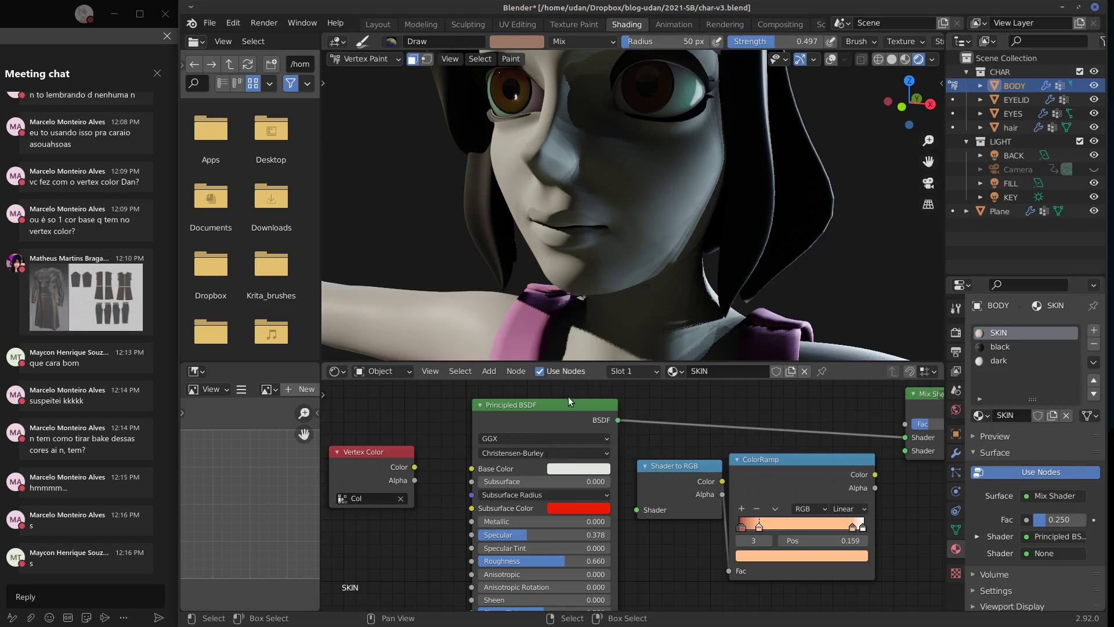
drag(569, 398, 547, 398)
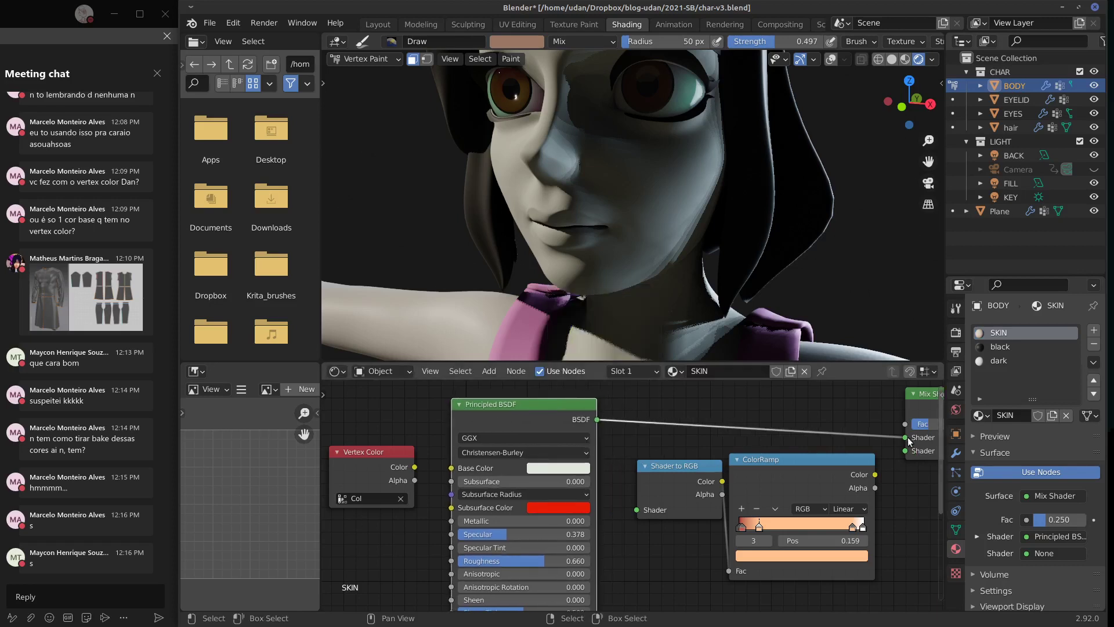
Step: Connect the Principled BSDF to the Shader to RGB node, and the ColorRamp's Color to the Mix Shader's first Shader input
drag(905, 437, 671, 426)
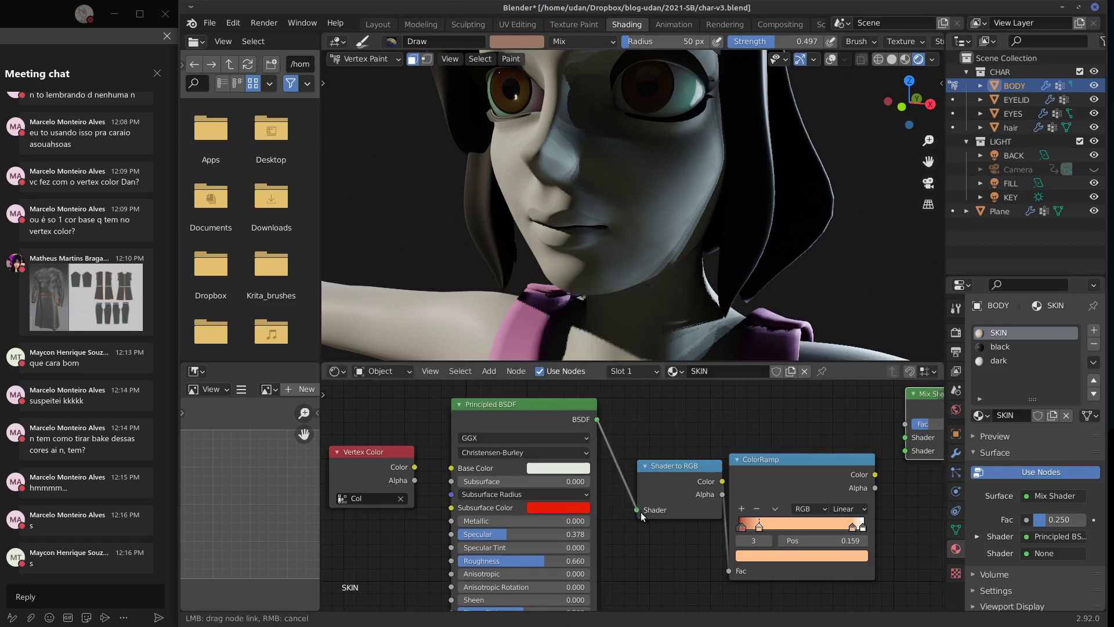
drag(640, 511, 637, 510)
drag(875, 474, 906, 438)
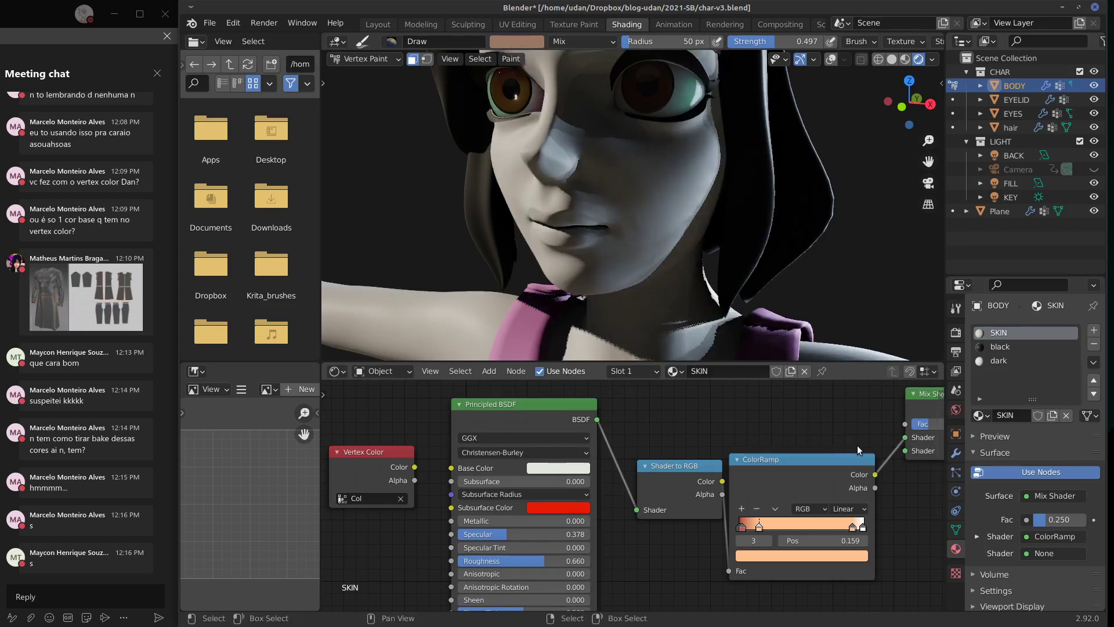
middle_drag(817, 485, 656, 481)
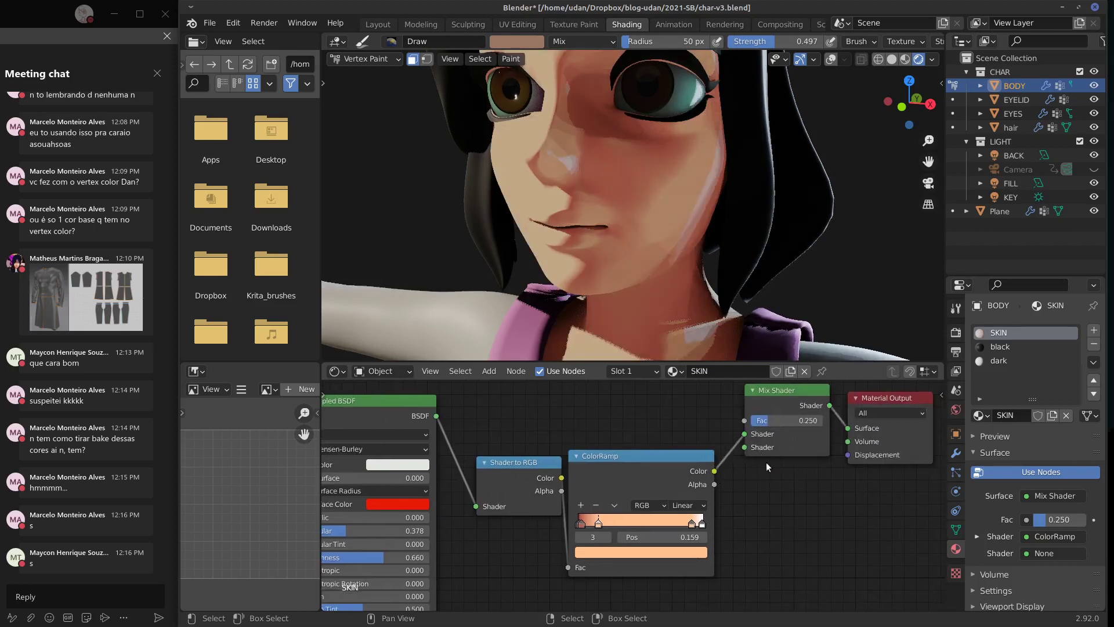
Step: Connect the ColorRamp's Color directly to the Material Output's Surface, bypassing the Mix Shader, and move the Mix Shader aside
drag(714, 471, 848, 428)
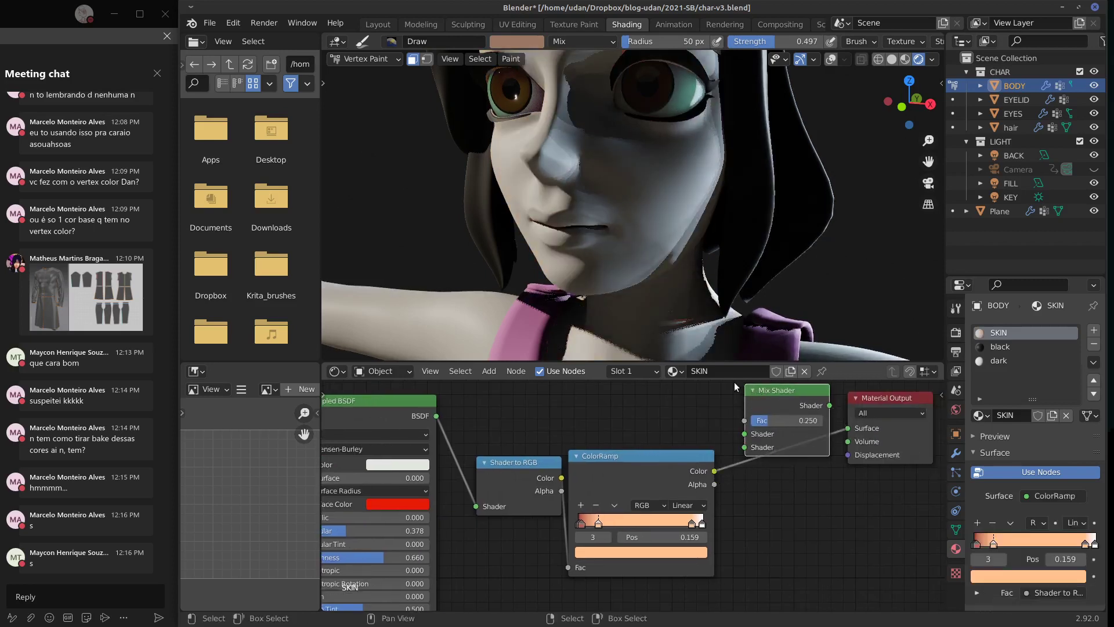
click(696, 401)
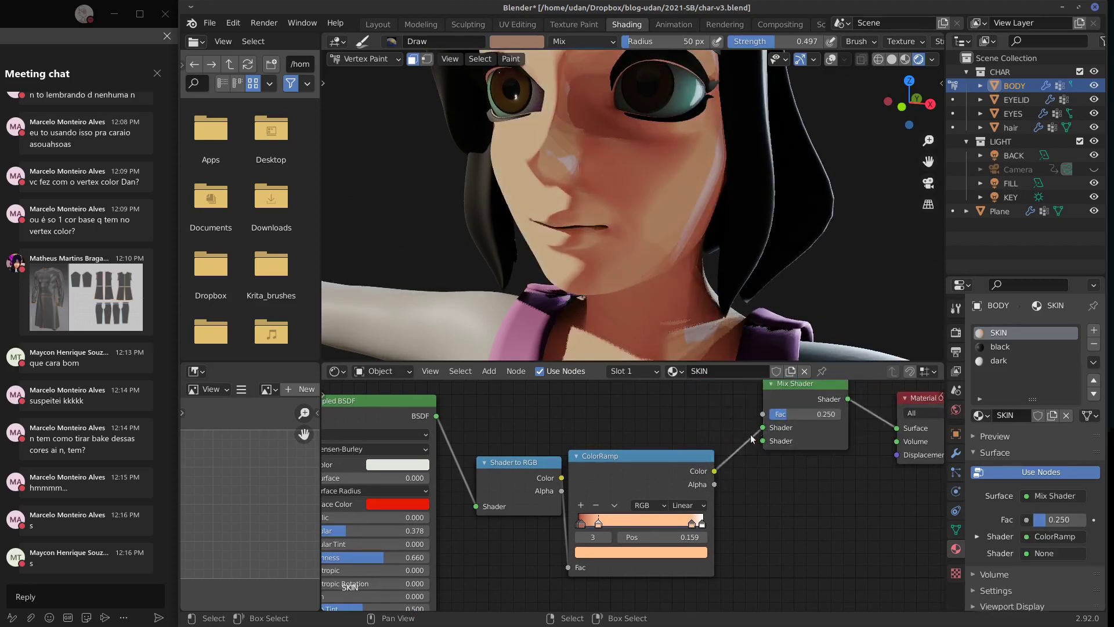
mouse_move(752, 439)
mouse_down()
mouse_move(824, 459)
mouse_move(897, 428)
mouse_up()
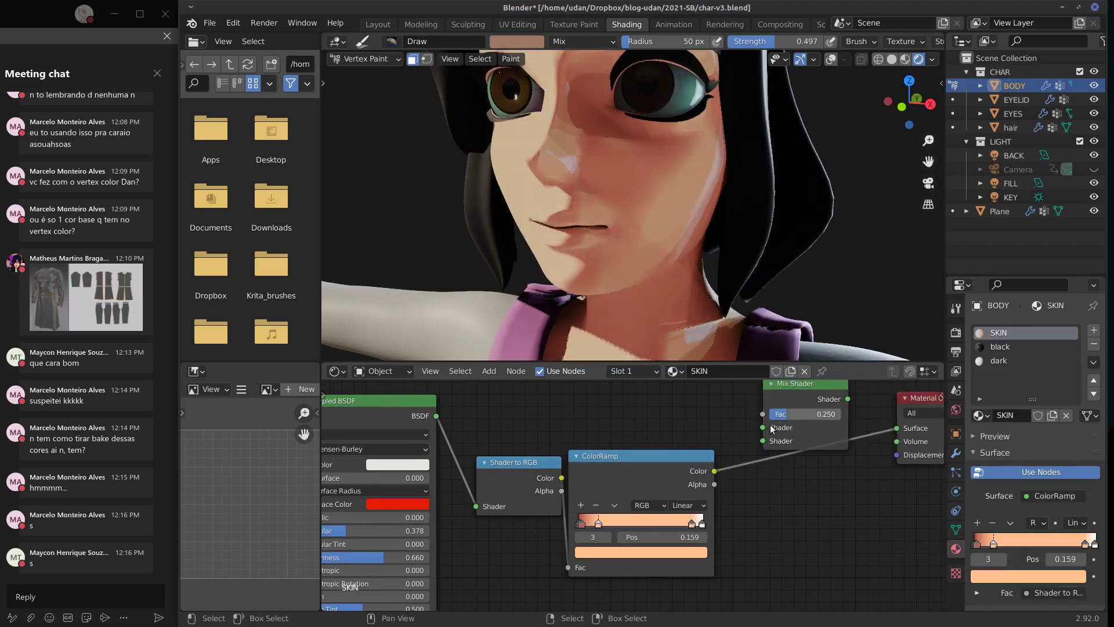
middle_drag(772, 429, 763, 471)
drag(787, 431, 764, 404)
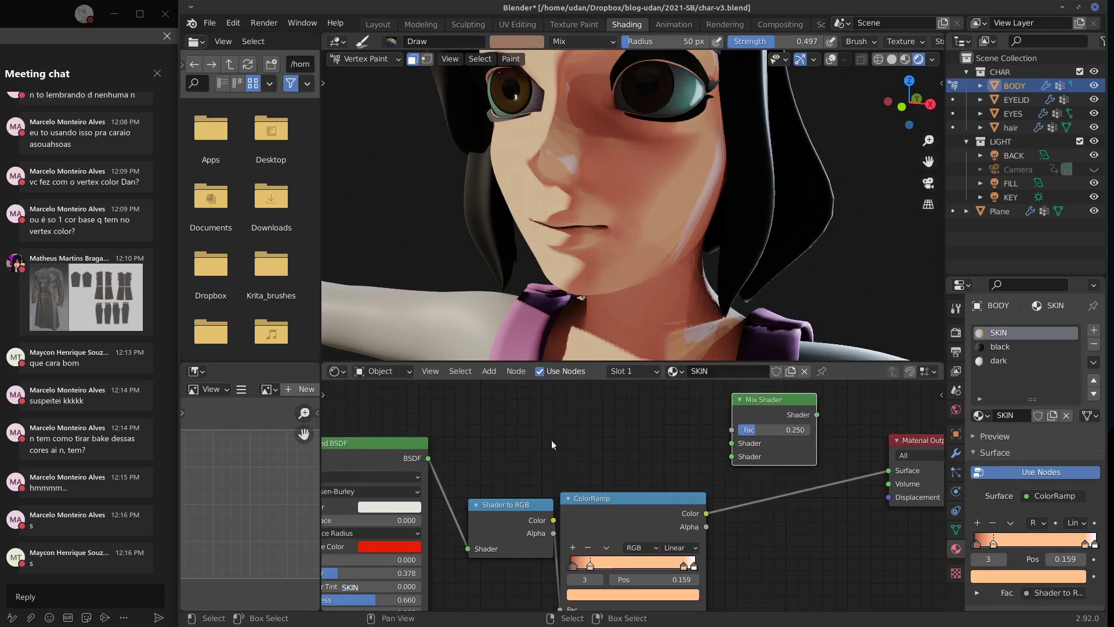
middle_drag(552, 440, 633, 431)
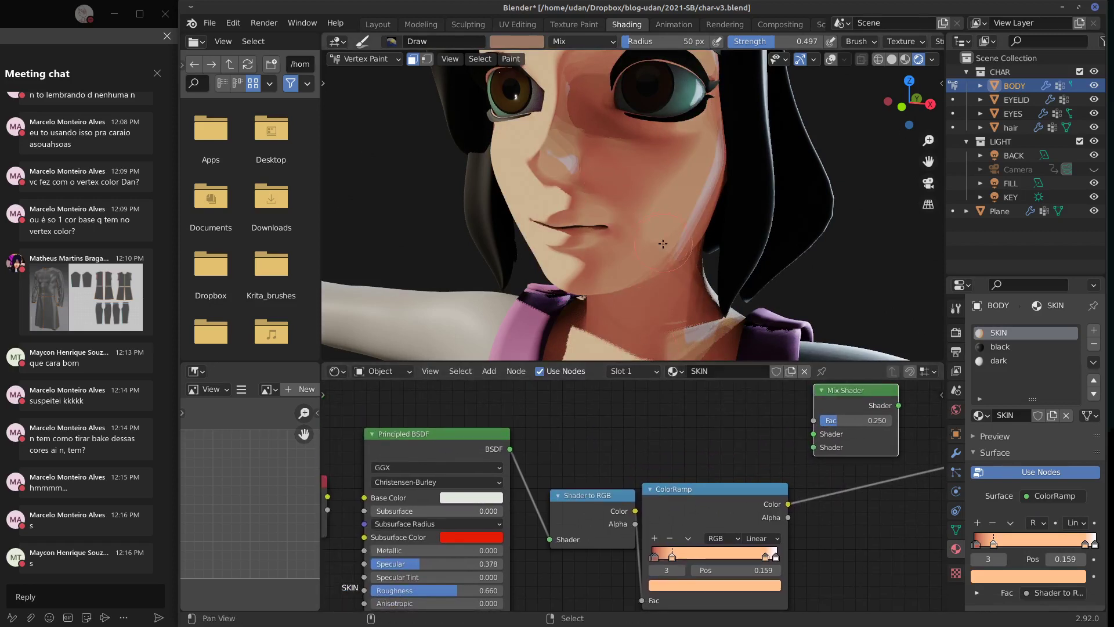
Step: Shift the ColorRamp's stop 4 slightly away from the white stop, and set stop 3 to position 0.121
middle_drag(662, 243, 691, 223)
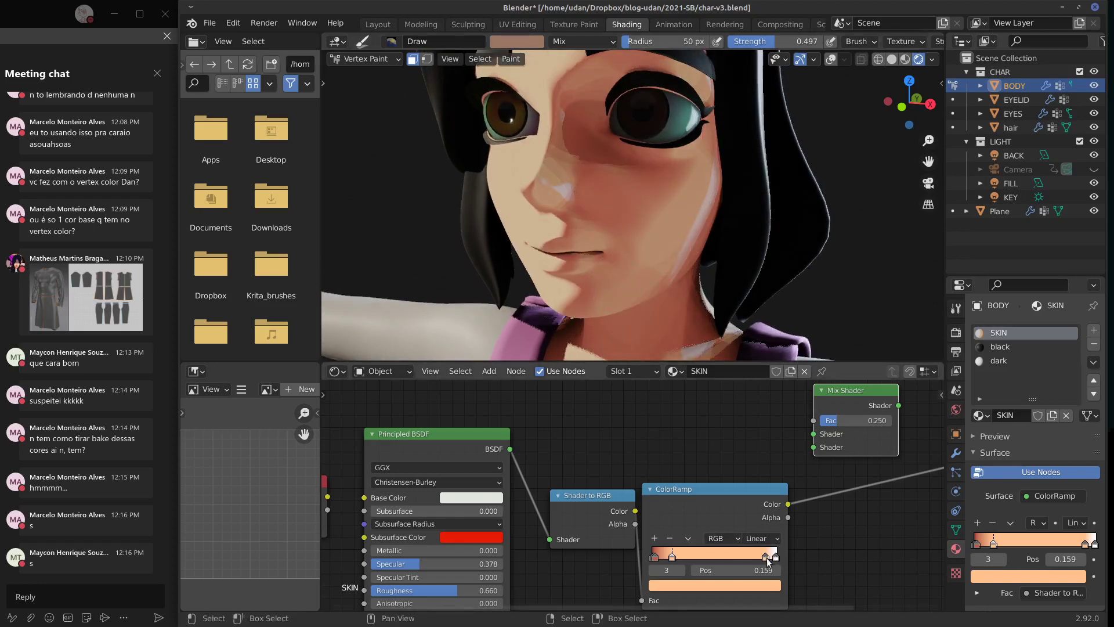
mouse_move(765, 556)
mouse_down()
mouse_move(744, 557)
mouse_move(769, 557)
mouse_up()
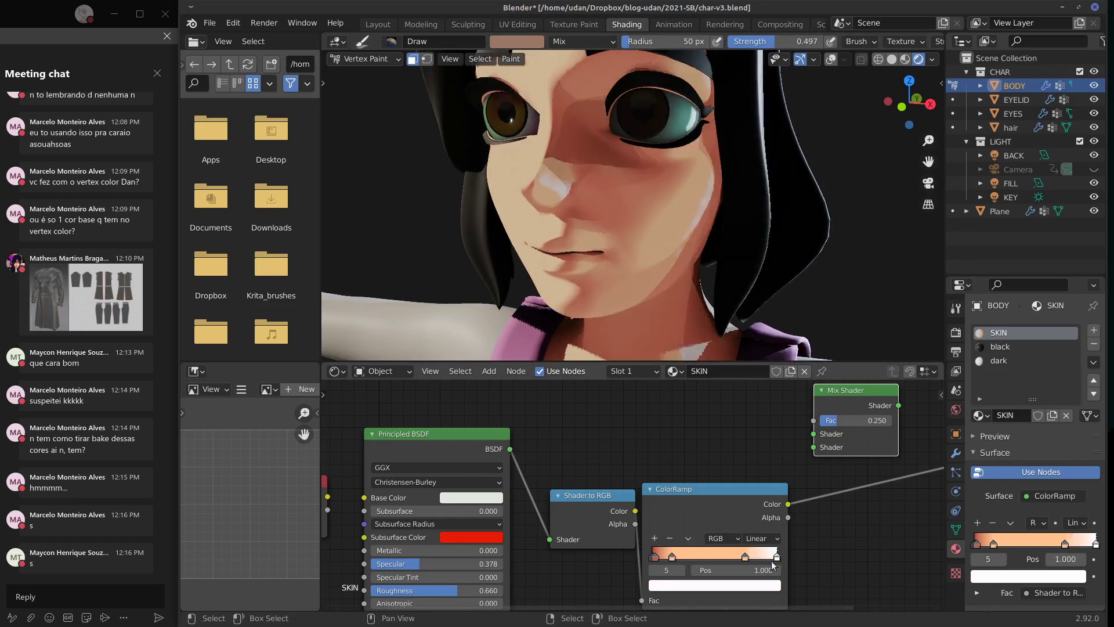
mouse_move(768, 556)
mouse_down()
mouse_move(778, 559)
mouse_move(760, 557)
mouse_up()
drag(673, 557, 668, 557)
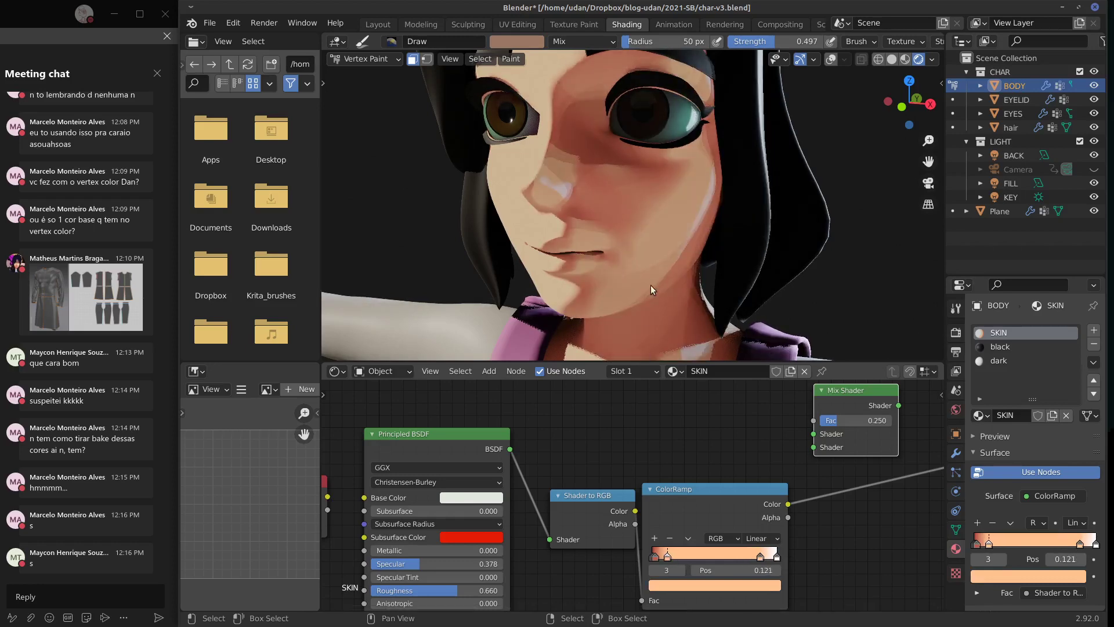
Step: Set the ColorRamp's red stop 2 to position 0.025, and move the Shader to RGB node farther from the ColorRamp
scroll(651, 276, up, 2)
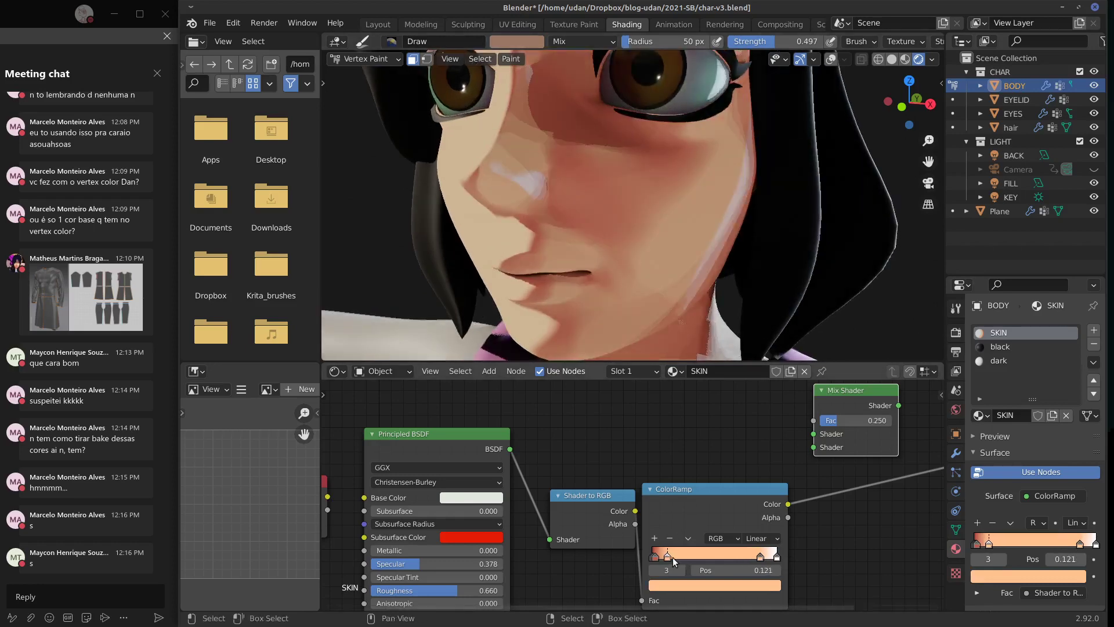
scroll(670, 558, up, 1)
scroll(669, 559, up, 2)
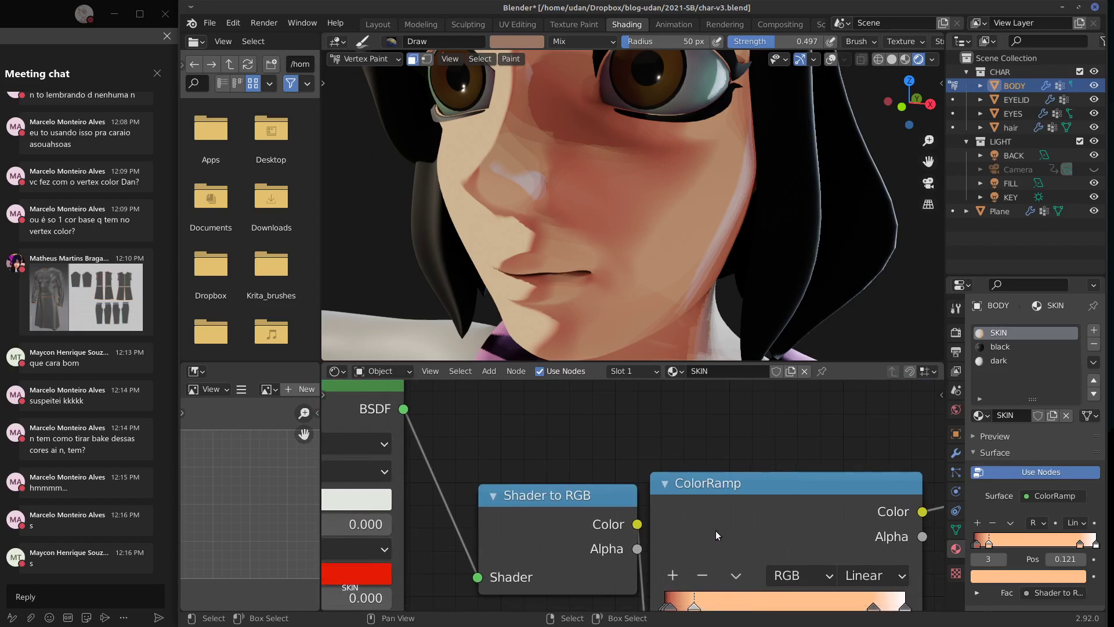
middle_drag(715, 531, 724, 442)
mouse_move(668, 538)
mouse_down()
mouse_move(685, 538)
mouse_move(670, 540)
mouse_up()
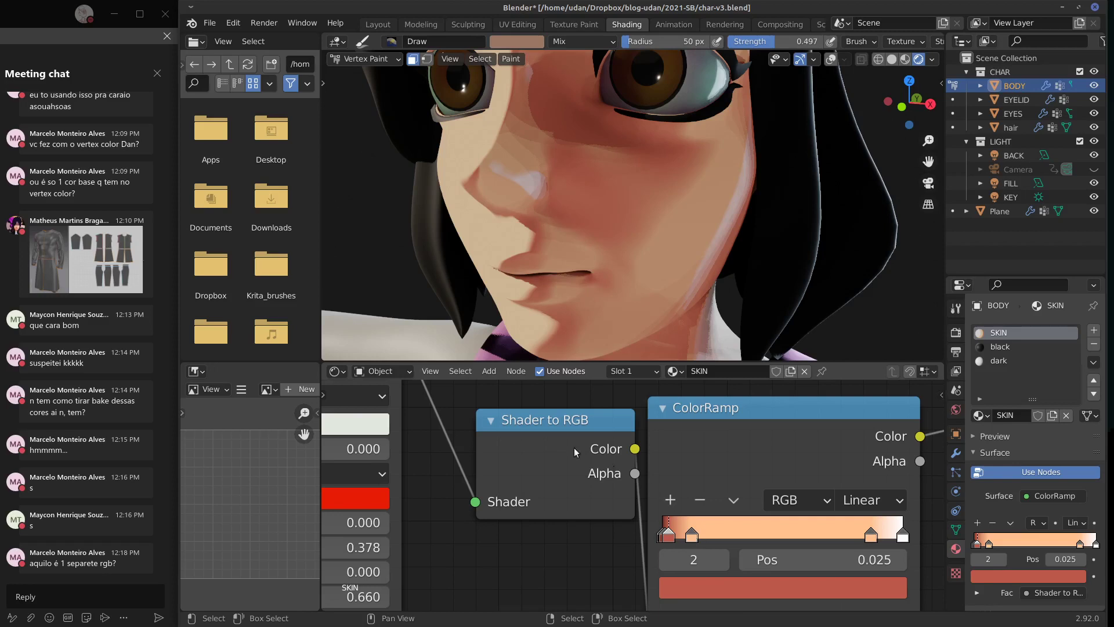
drag(515, 428, 489, 425)
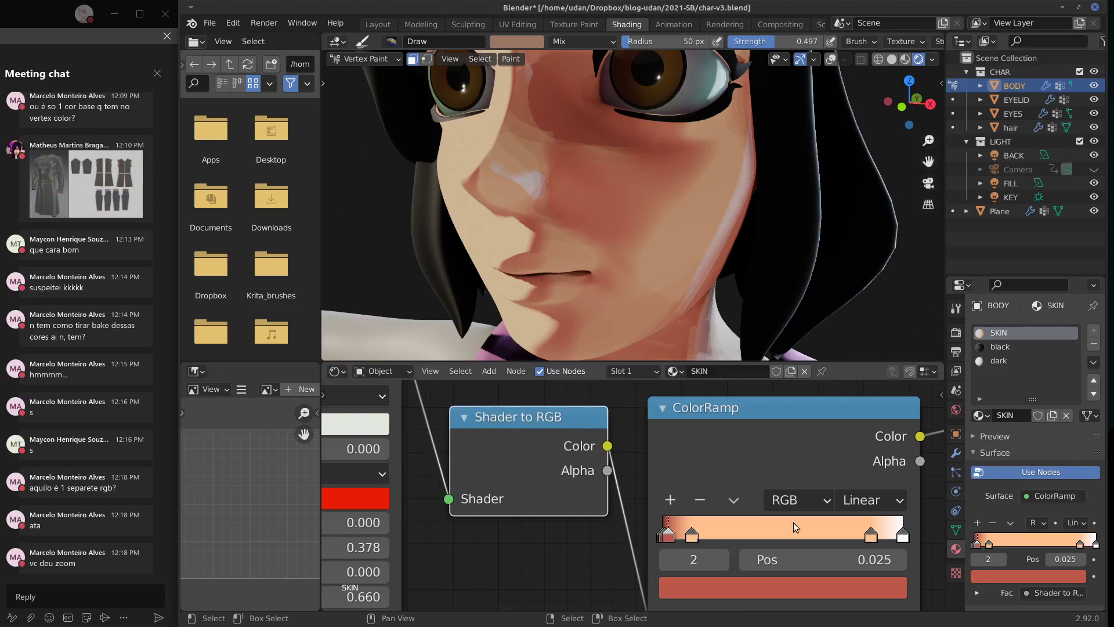
Step: Slide the ColorRamp's stop 3 toward the light end and back near the red stop, and set stop 4 to position 0.947
drag(693, 535, 838, 538)
mouse_move(759, 532)
mouse_down()
mouse_move(729, 534)
mouse_move(842, 534)
mouse_move(685, 537)
mouse_up()
mouse_move(871, 534)
mouse_down()
mouse_move(820, 537)
mouse_move(890, 537)
mouse_up()
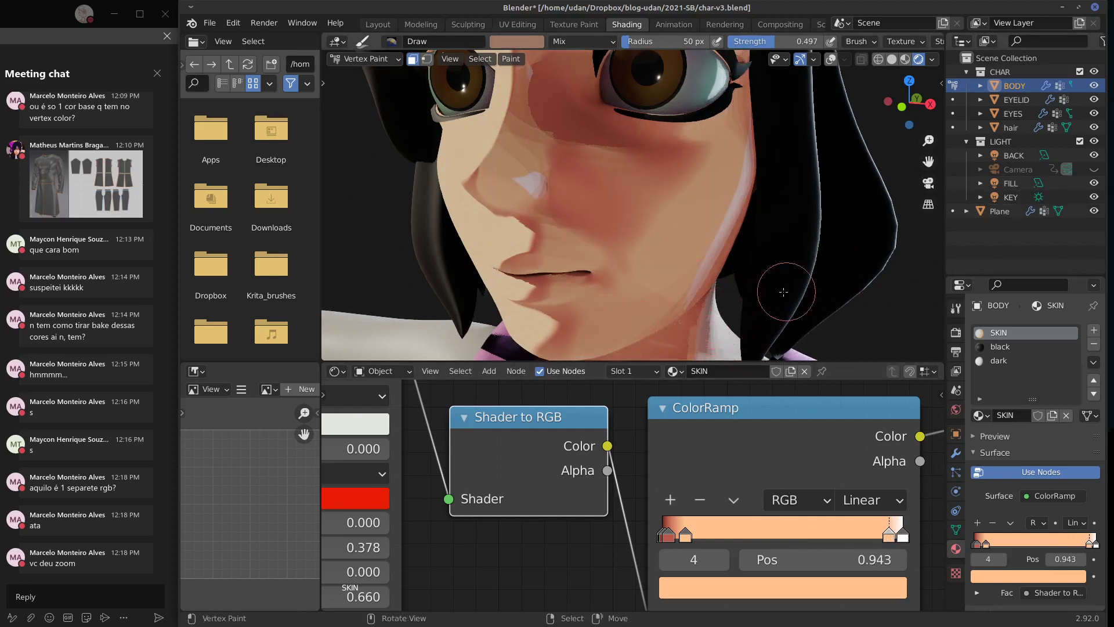
mouse_move(889, 537)
mouse_down()
mouse_move(905, 537)
mouse_move(889, 535)
mouse_up()
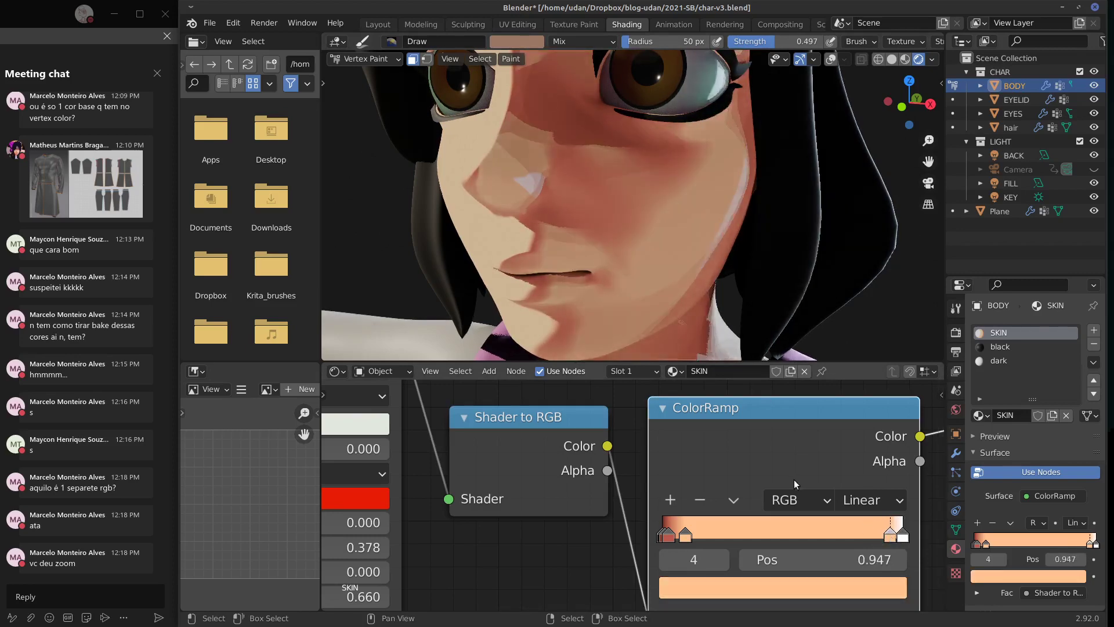
Step: Disconnect the ColorRamp from the Material Output, and connect its Color to the Mix Shader's second Shader input
scroll(795, 479, down, 1)
scroll(797, 479, down, 2)
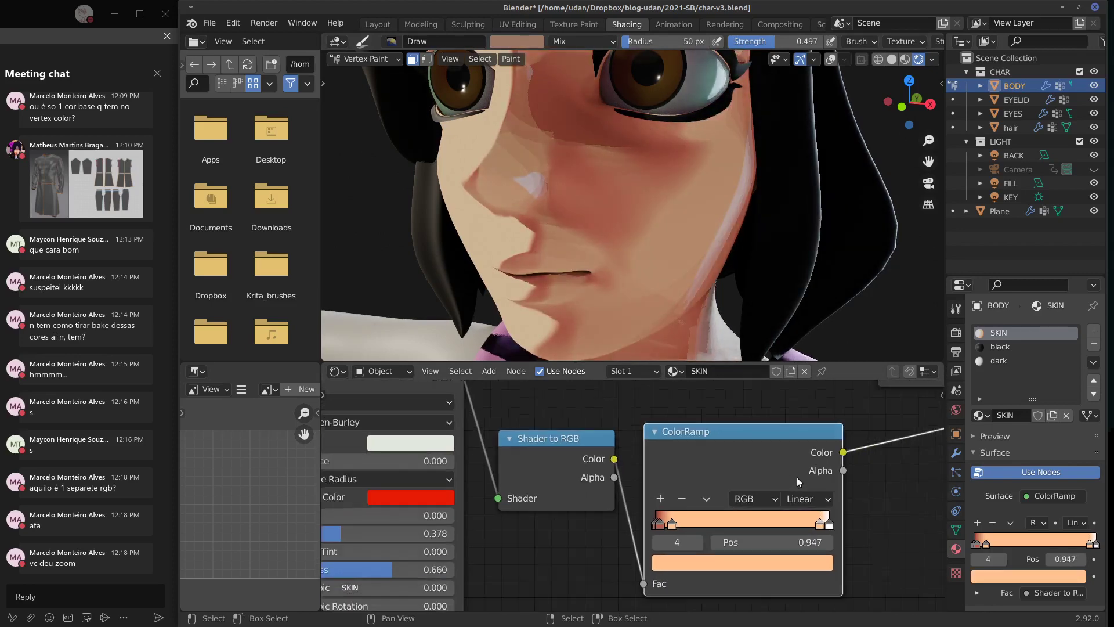
scroll(793, 480, down, 1)
middle_drag(743, 269, 789, 298)
scroll(739, 231, down, 6)
middle_drag(937, 417, 880, 486)
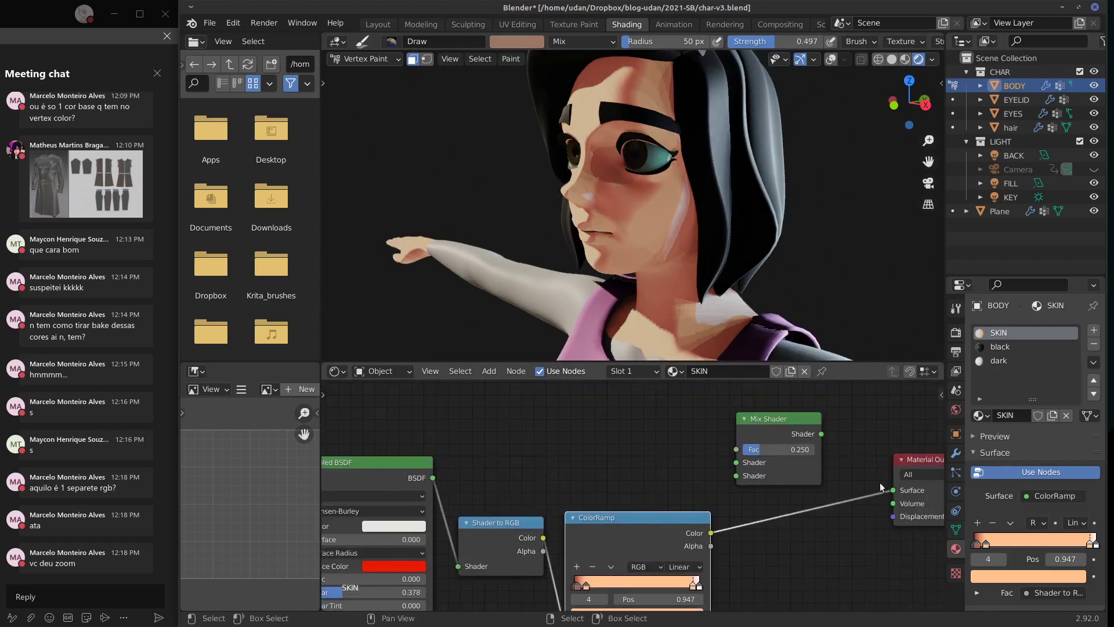
drag(893, 490, 725, 521)
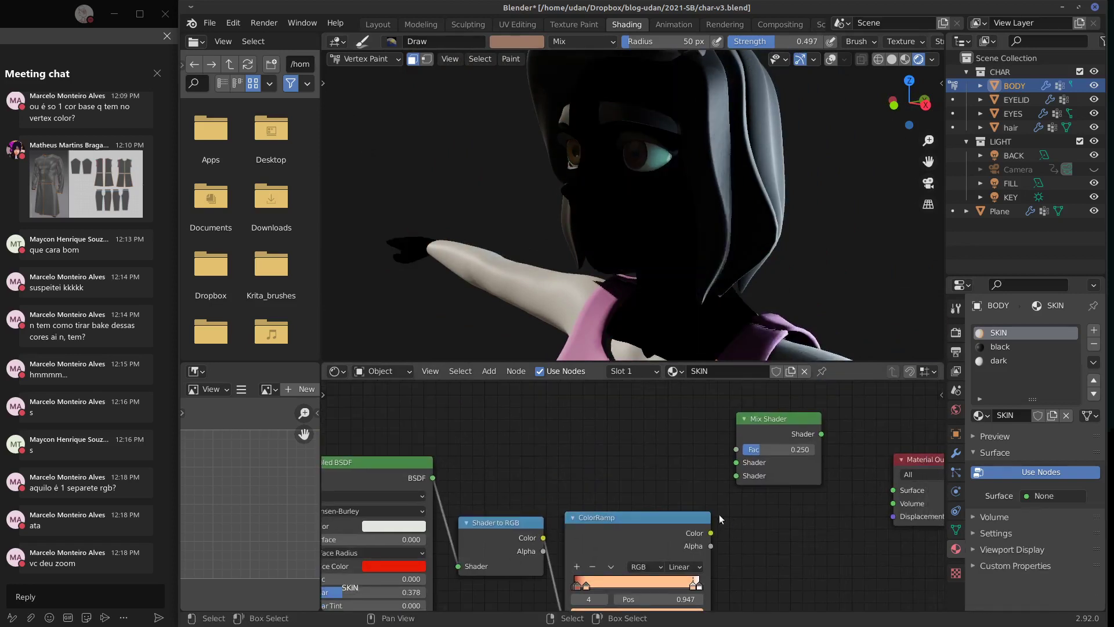
drag(775, 422, 802, 428)
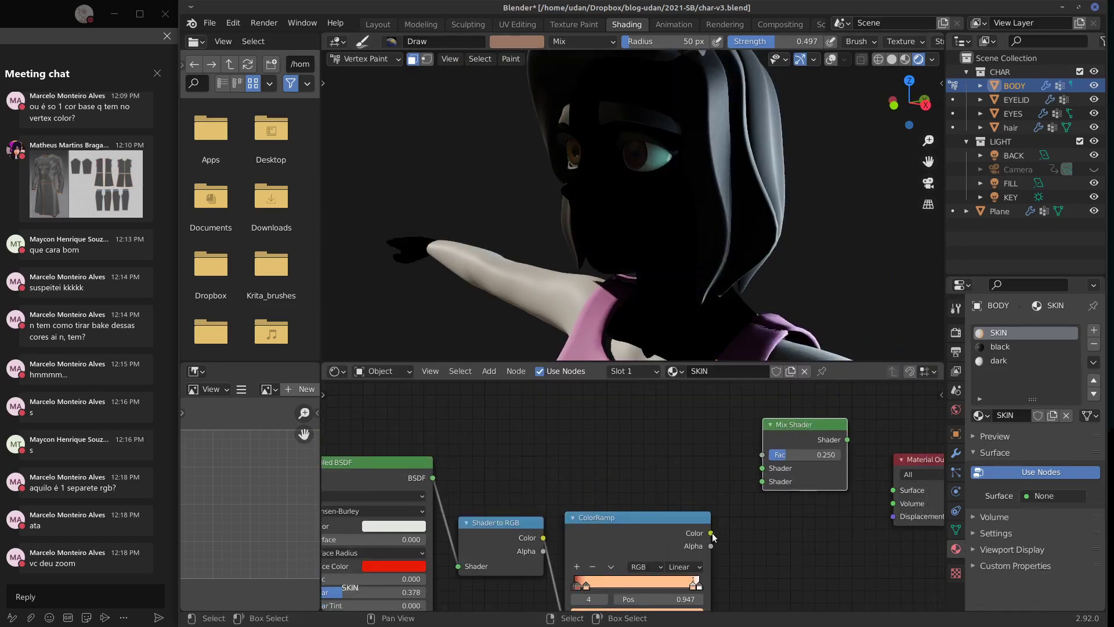
drag(712, 533, 772, 484)
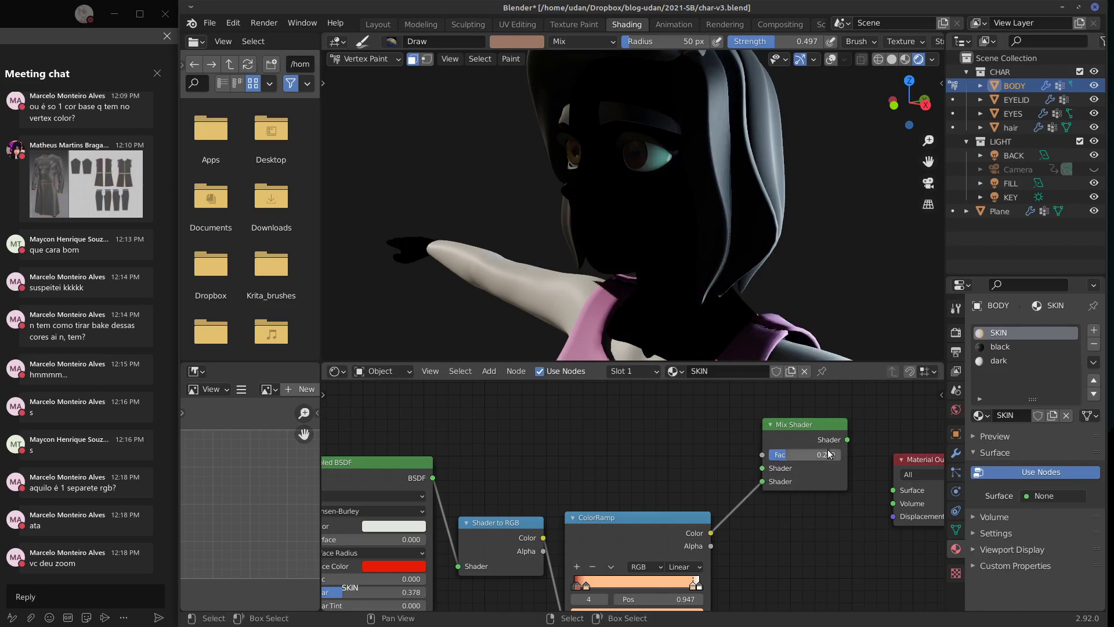
Step: Connect the Mix Shader's output to the Material Output's Surface
scroll(819, 457, up, 2)
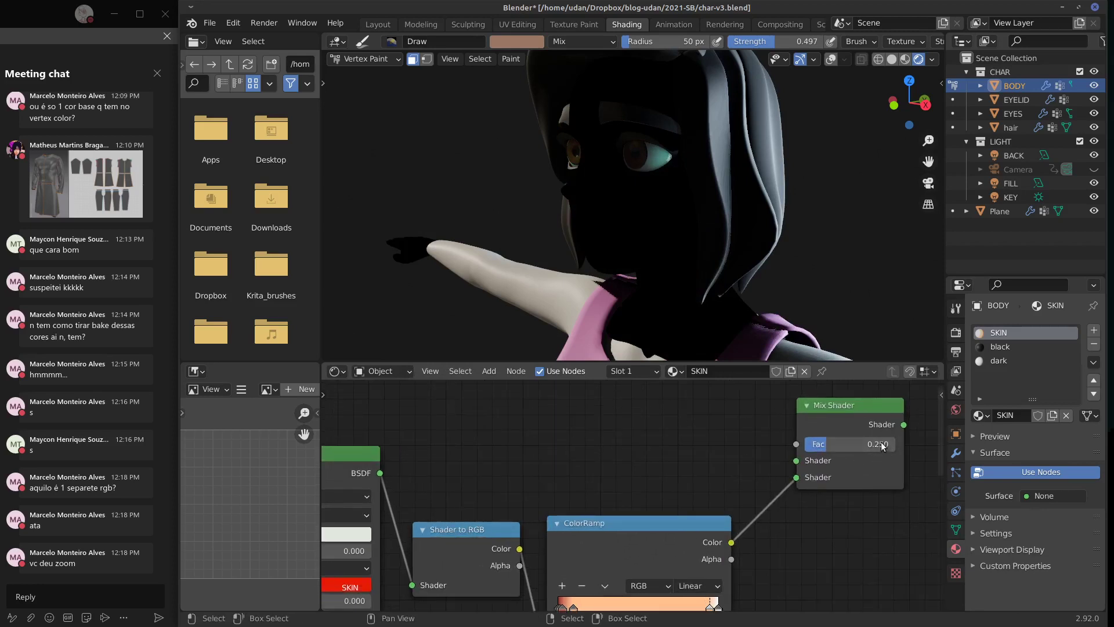
middle_drag(782, 503, 663, 505)
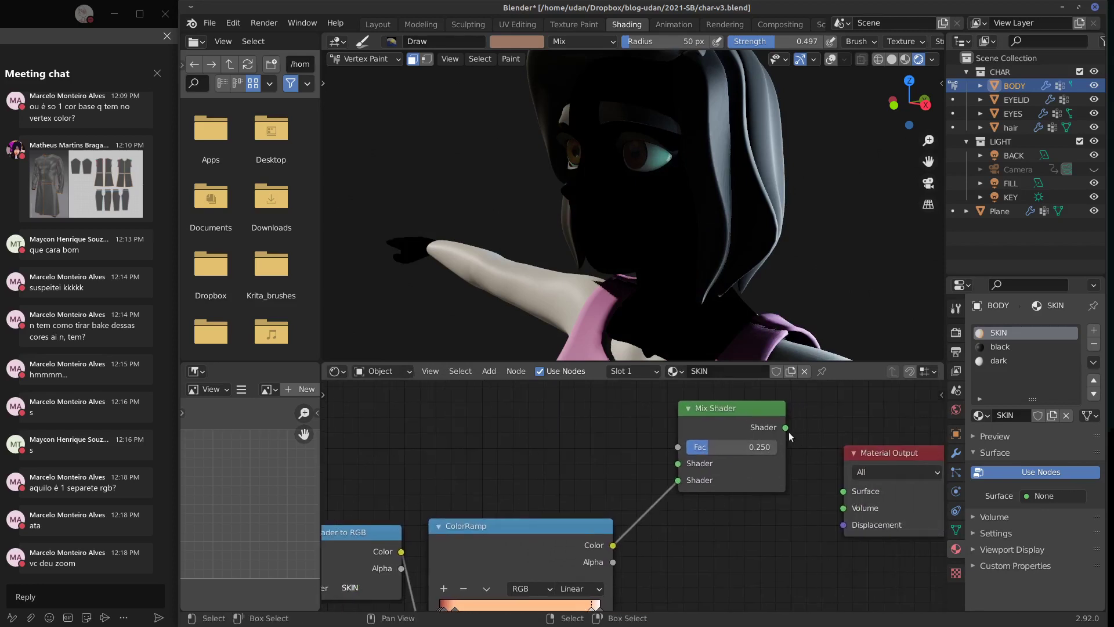
drag(785, 428, 843, 491)
Step: Connect Vertex Color to the Principled BSDF's Base Color, and its BSDF output to the Mix Shader's first Shader input
middle_drag(743, 553, 886, 522)
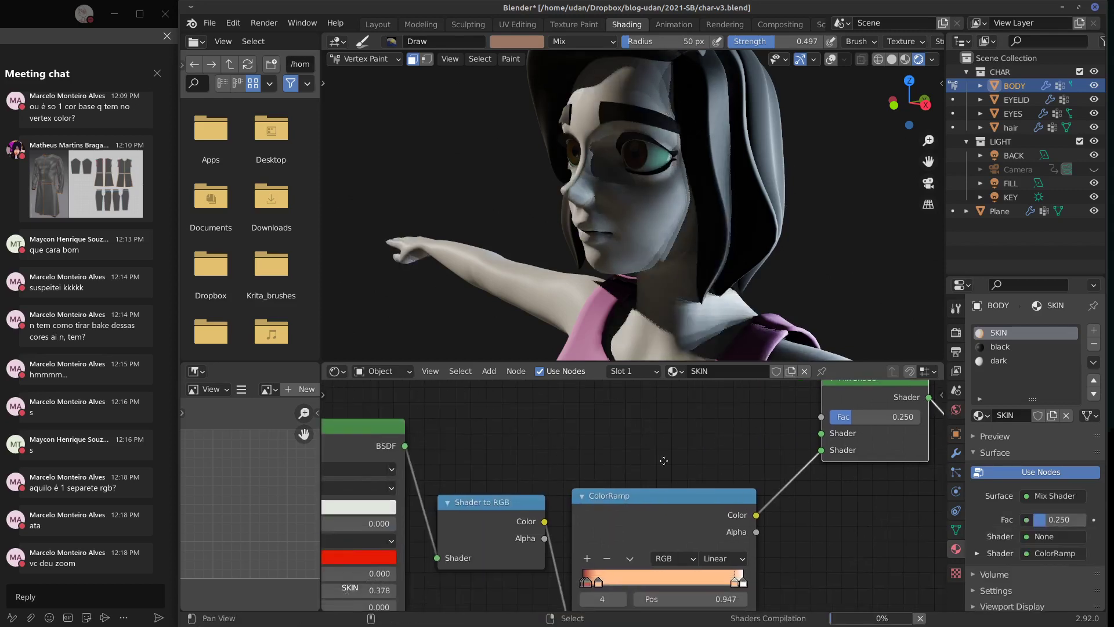
mouse_move(664, 460)
middle_down()
mouse_move(523, 460)
mouse_move(674, 436)
middle_up()
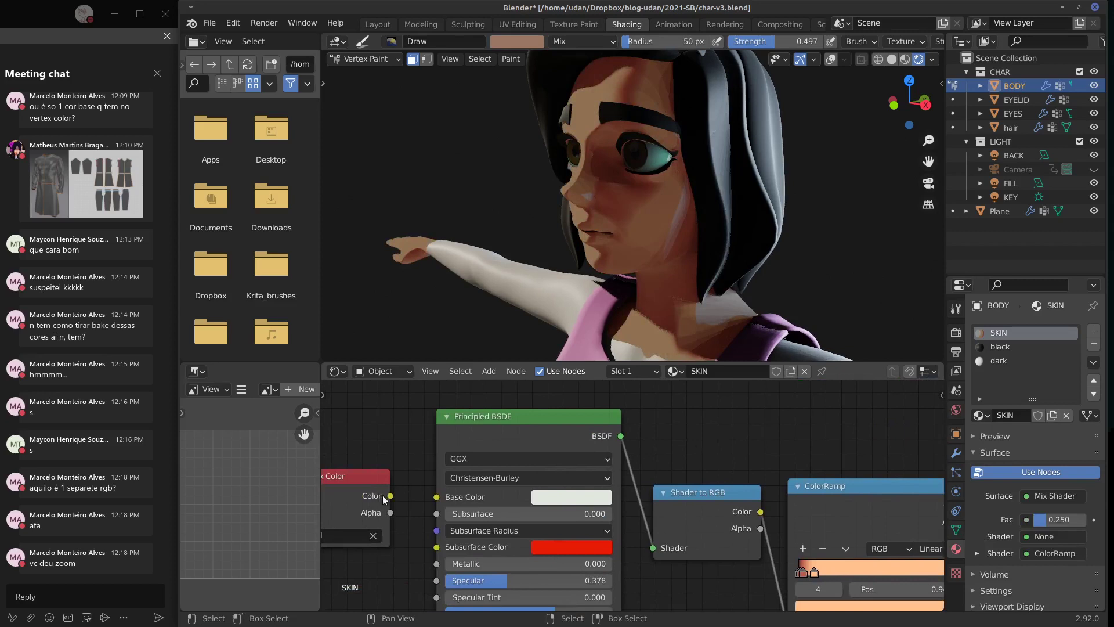
drag(389, 497, 439, 498)
middle_drag(734, 460, 520, 477)
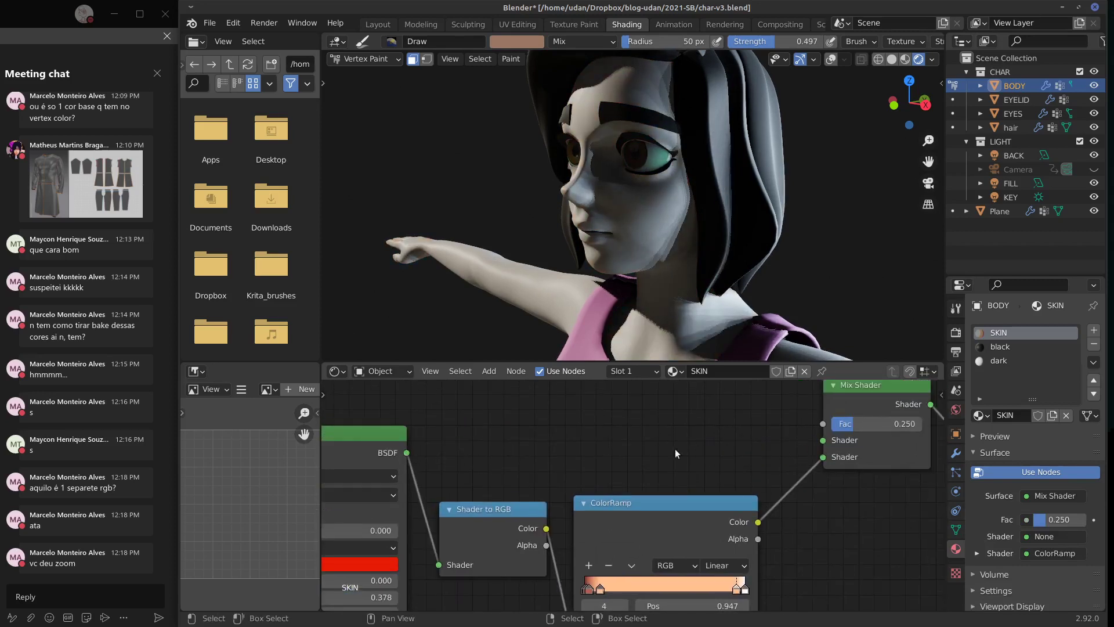
middle_drag(452, 455, 432, 456)
drag(407, 453, 803, 441)
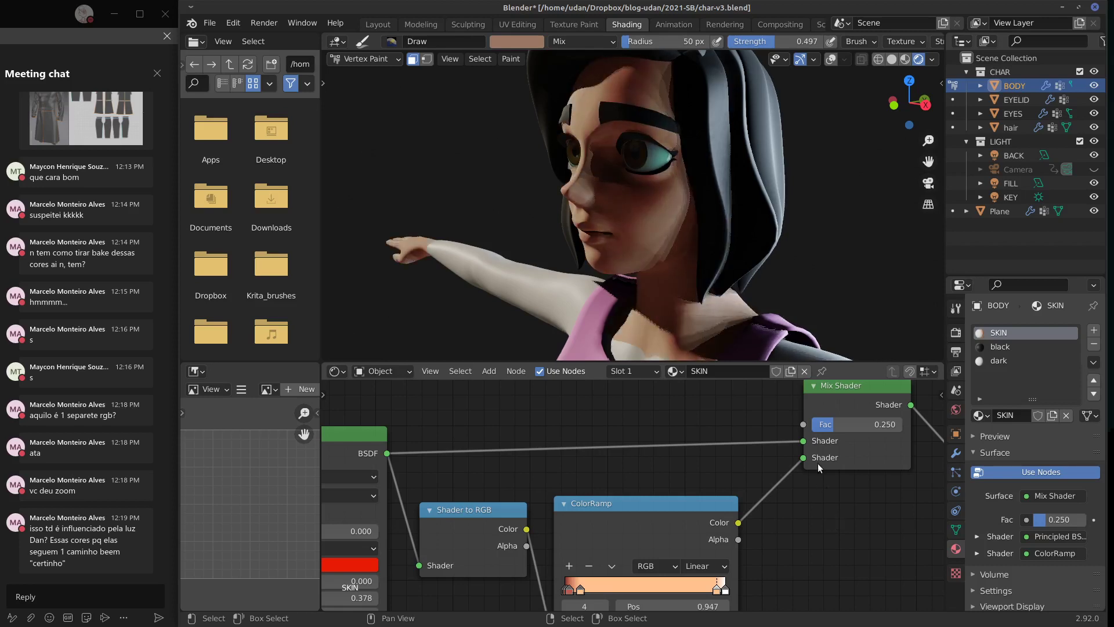
middle_drag(668, 232, 581, 235)
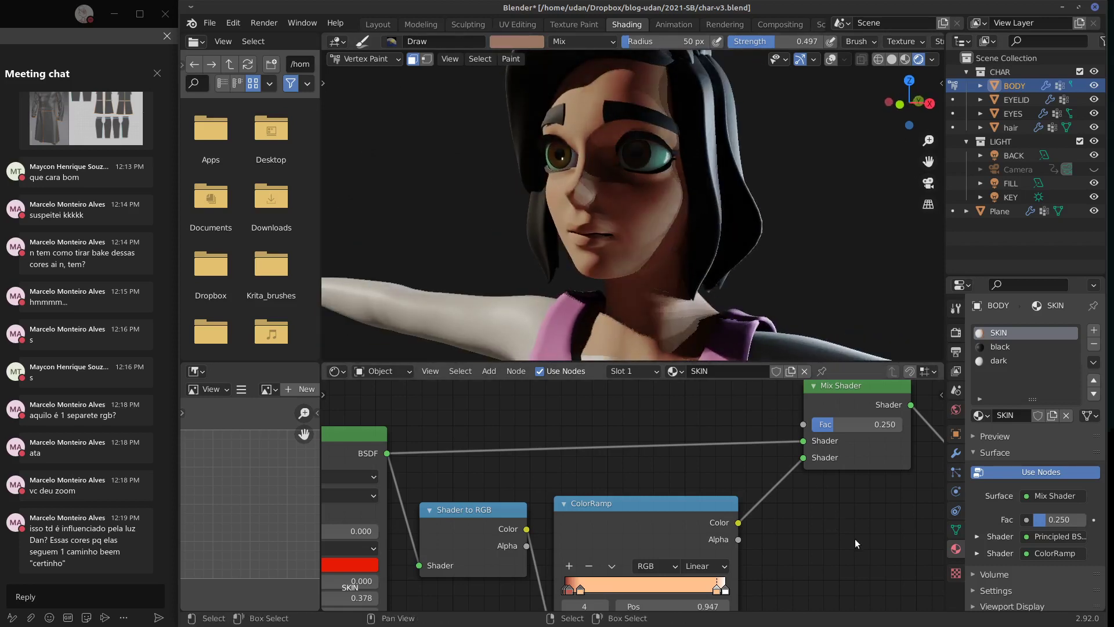
Step: Set the Principled BSDF's Subsurface to 0.05
middle_drag(854, 538, 840, 529)
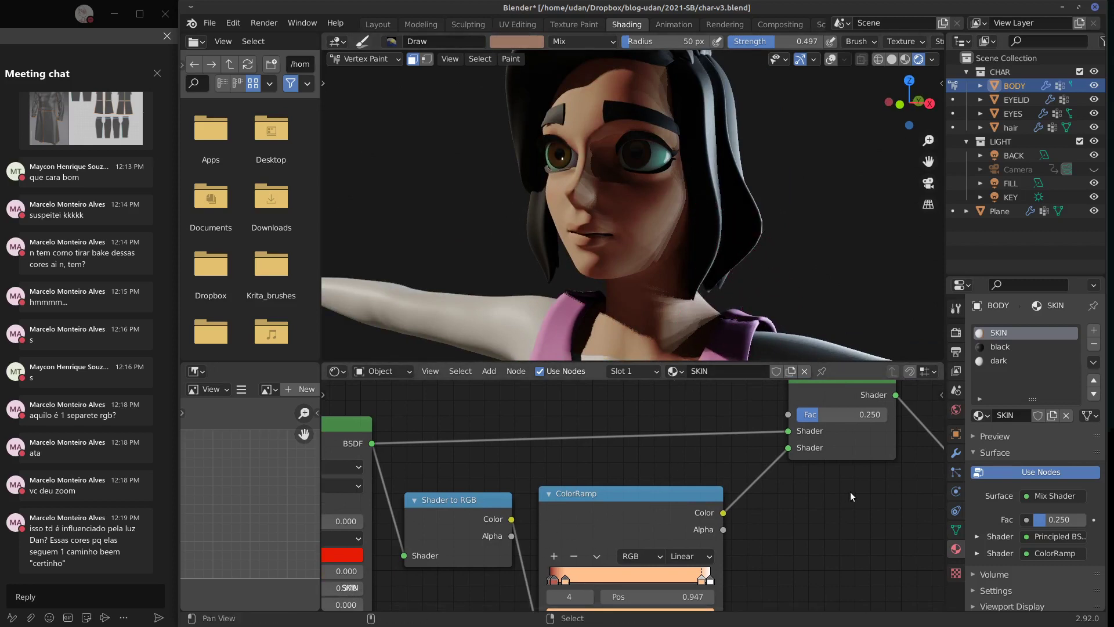
middle_drag(850, 493, 924, 487)
middle_drag(663, 433, 823, 425)
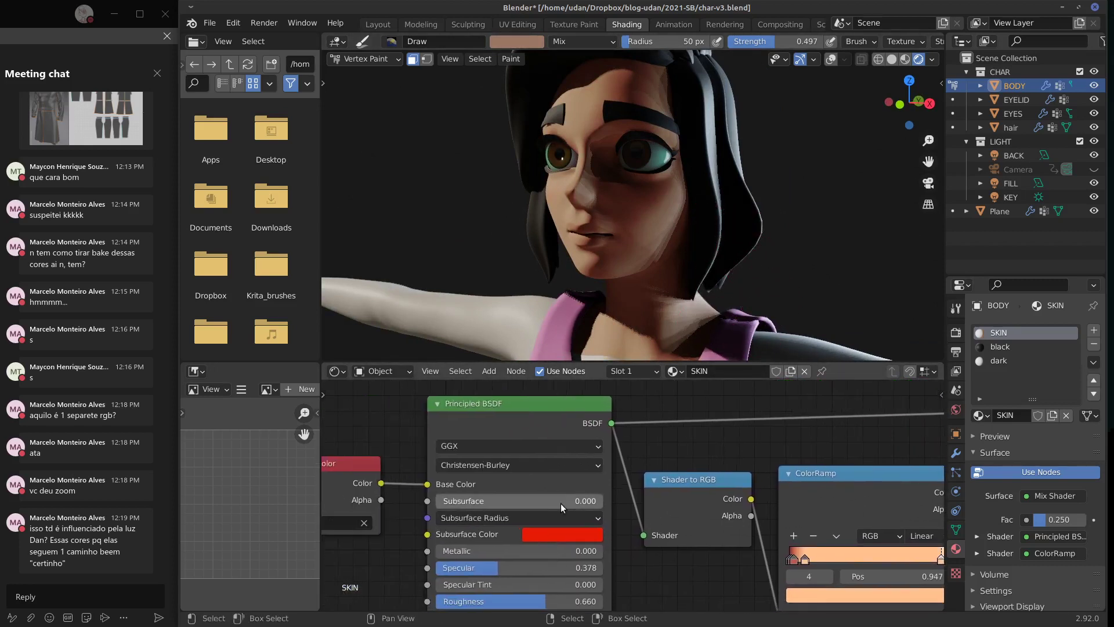
click(578, 499)
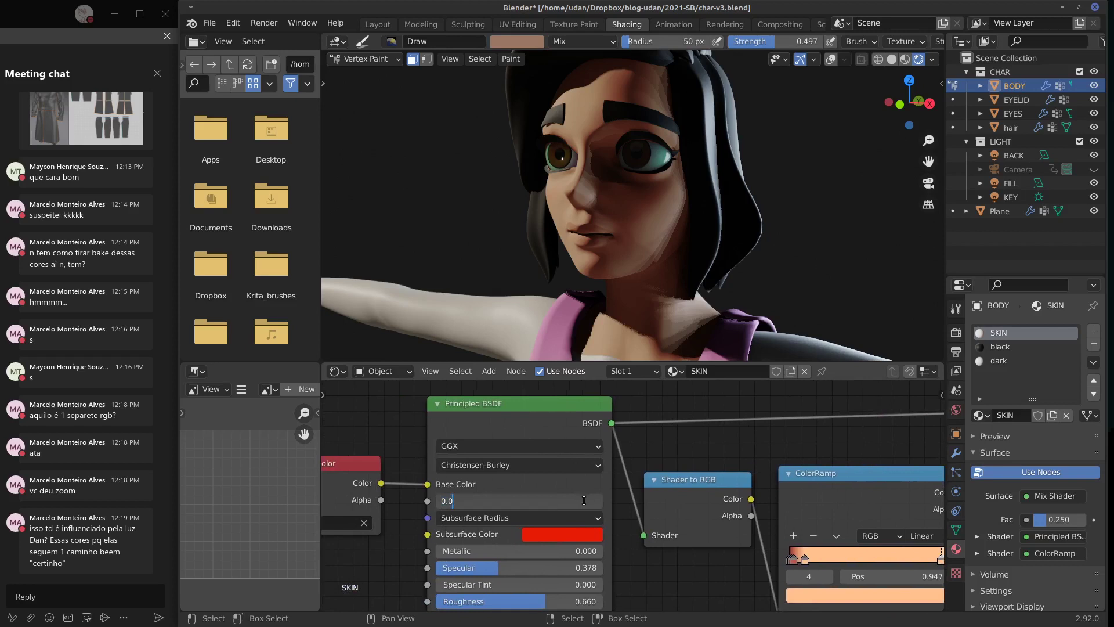
text(05)
key(Return)
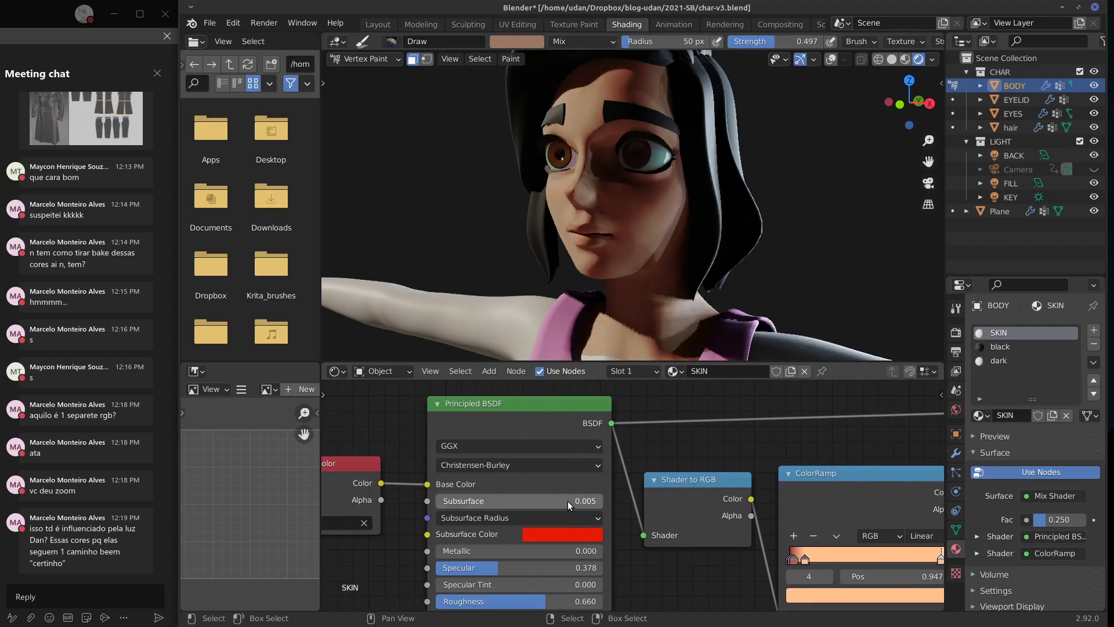
click(576, 499)
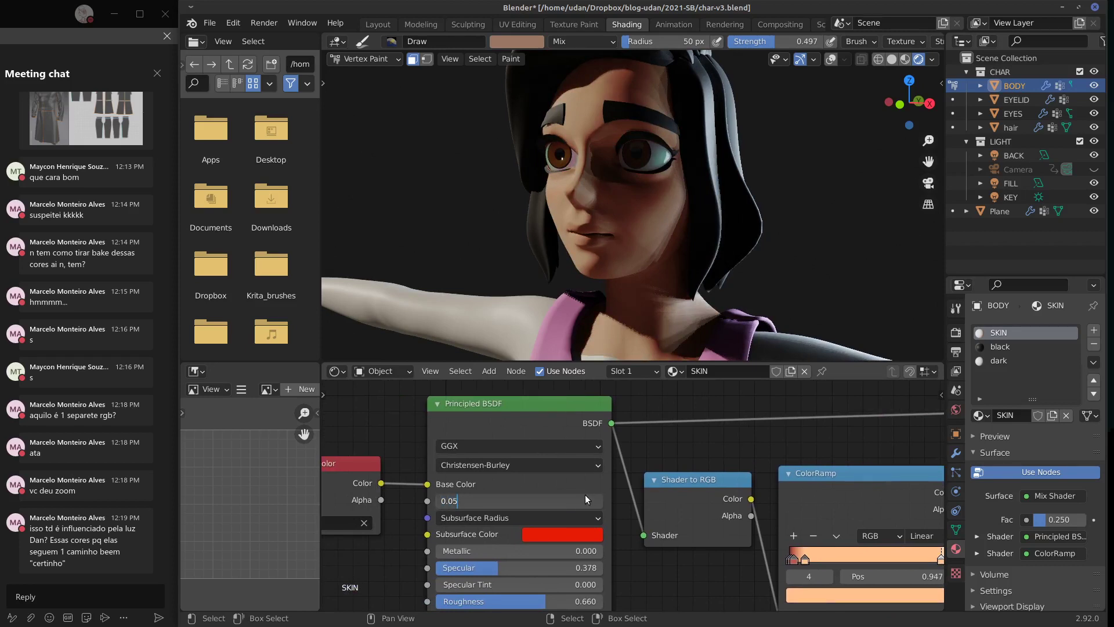
key(Return)
mouse_move(743, 261)
middle_down()
mouse_move(818, 267)
mouse_move(784, 248)
mouse_move(795, 267)
middle_up()
middle_drag(700, 485, 612, 457)
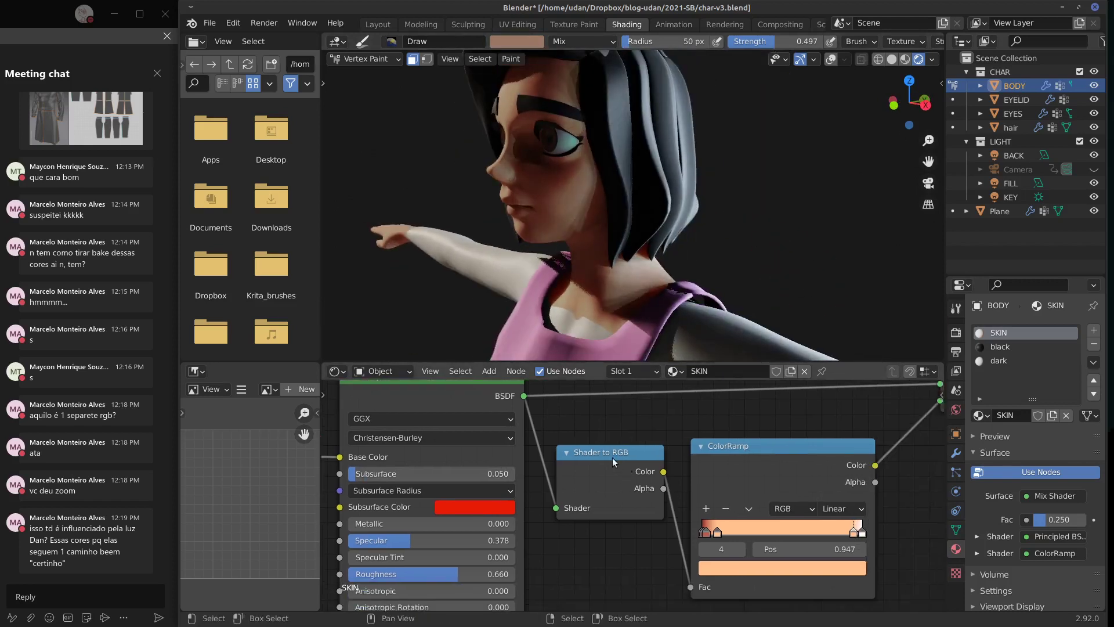
Step: Rearrange the SKIN nodes by raising the Shader to RGB node and moving the ColorRamp closer to the Mix Shader
drag(612, 457, 578, 450)
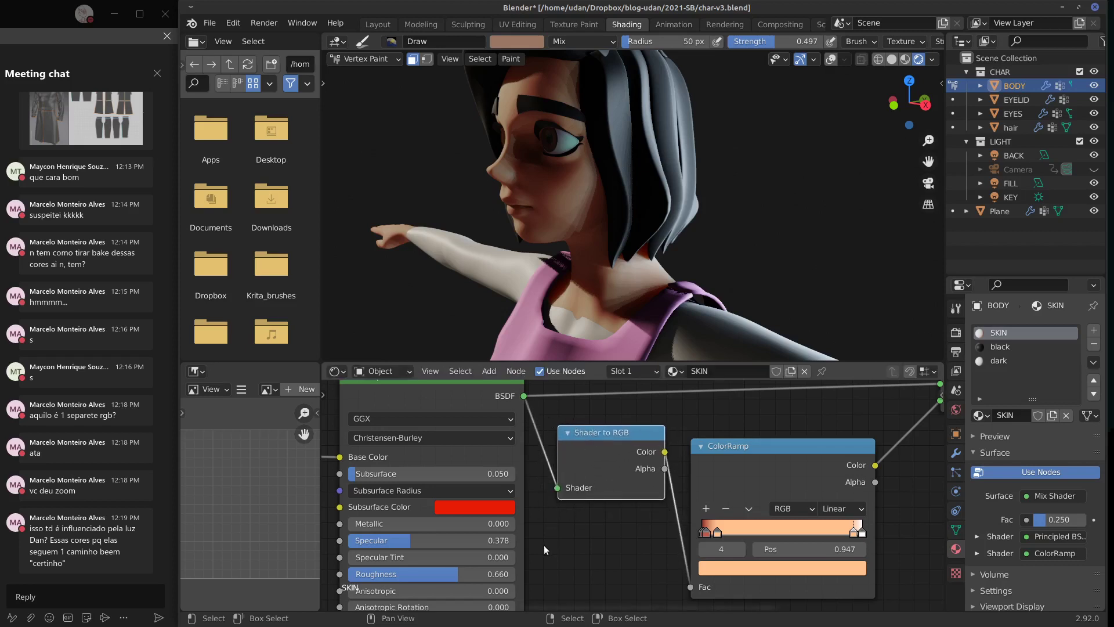
ctrl+right_drag(539, 558, 556, 505)
middle_drag(905, 515, 778, 585)
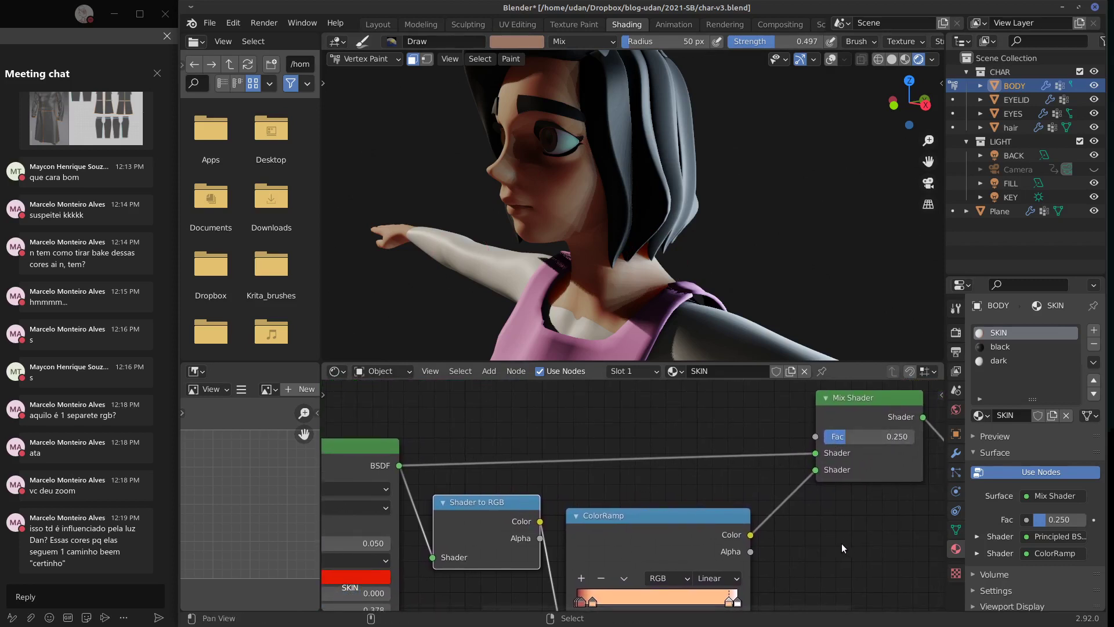
middle_drag(841, 543, 820, 524)
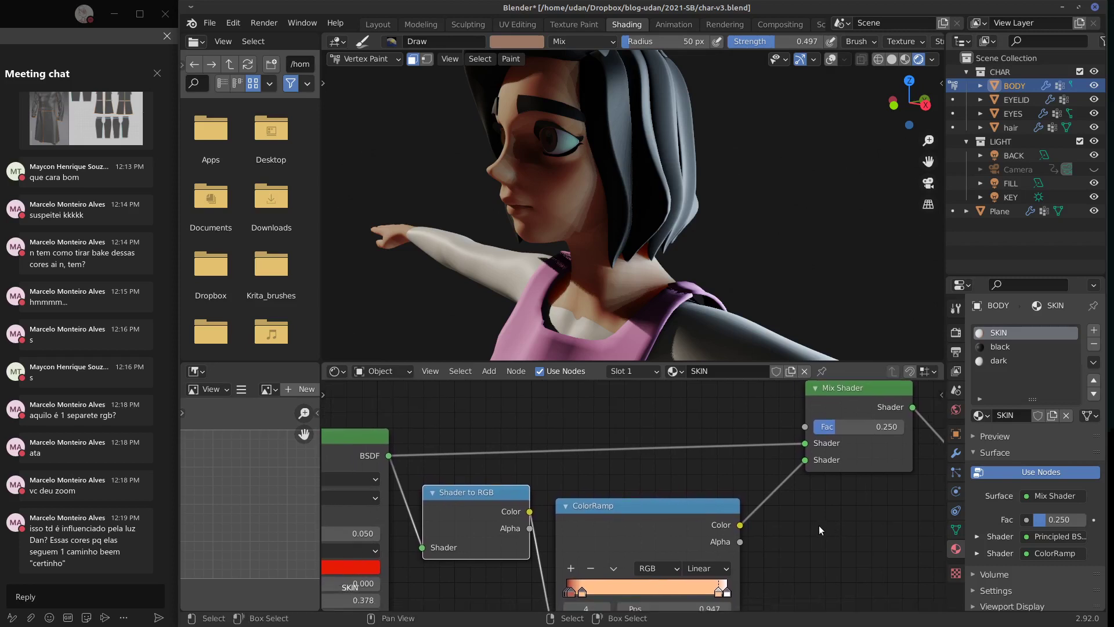
scroll(818, 526, down, 2)
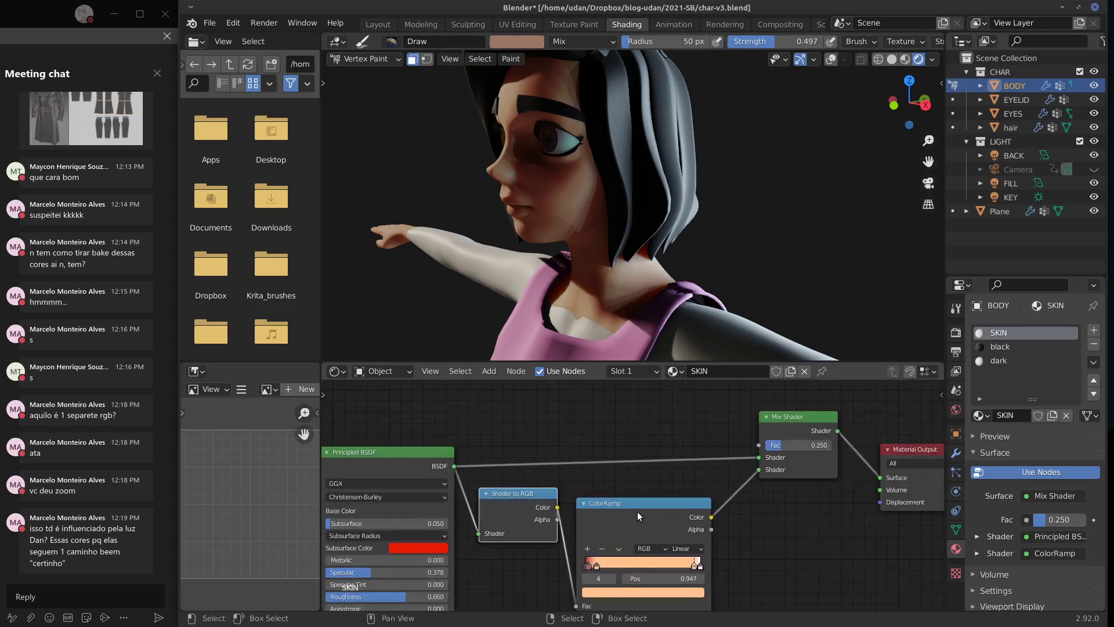
drag(637, 511, 658, 491)
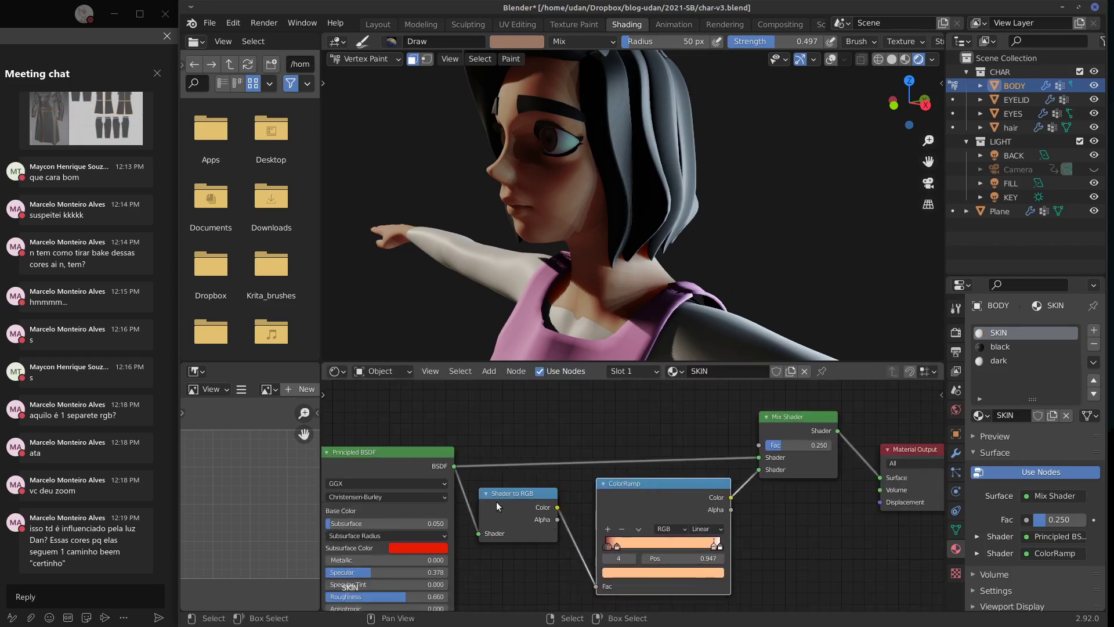
Step: Try linking the Principled BSDF's output directly to the ColorRamp's Fac, and reconnect Shader to RGB's Color there instead
drag(454, 466, 599, 588)
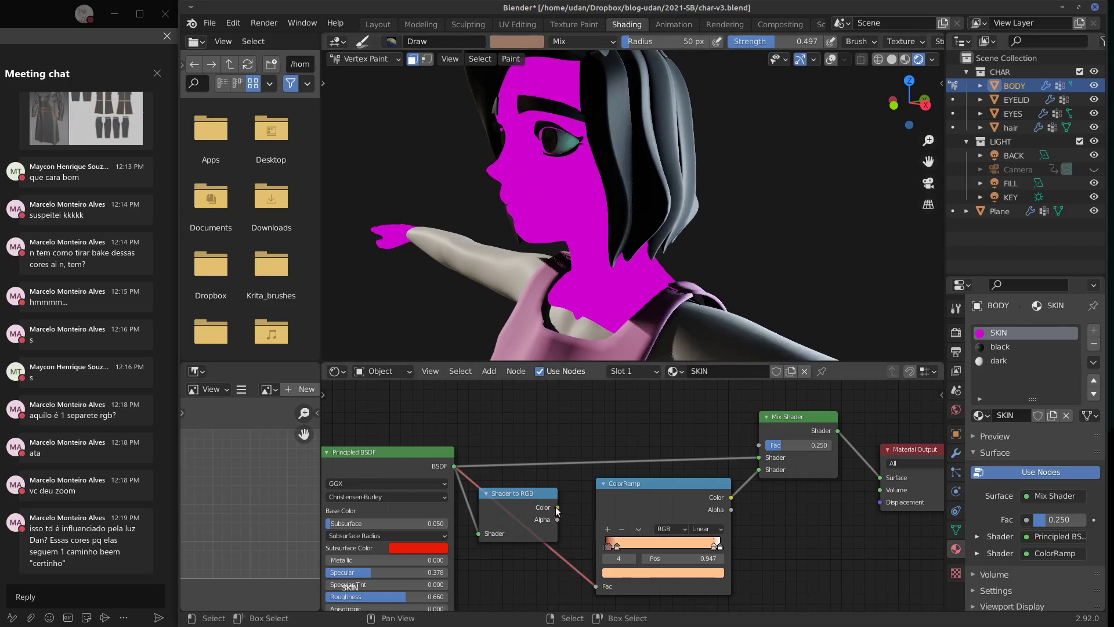
mouse_move(556, 509)
mouse_down()
mouse_move(598, 584)
mouse_move(562, 507)
mouse_up()
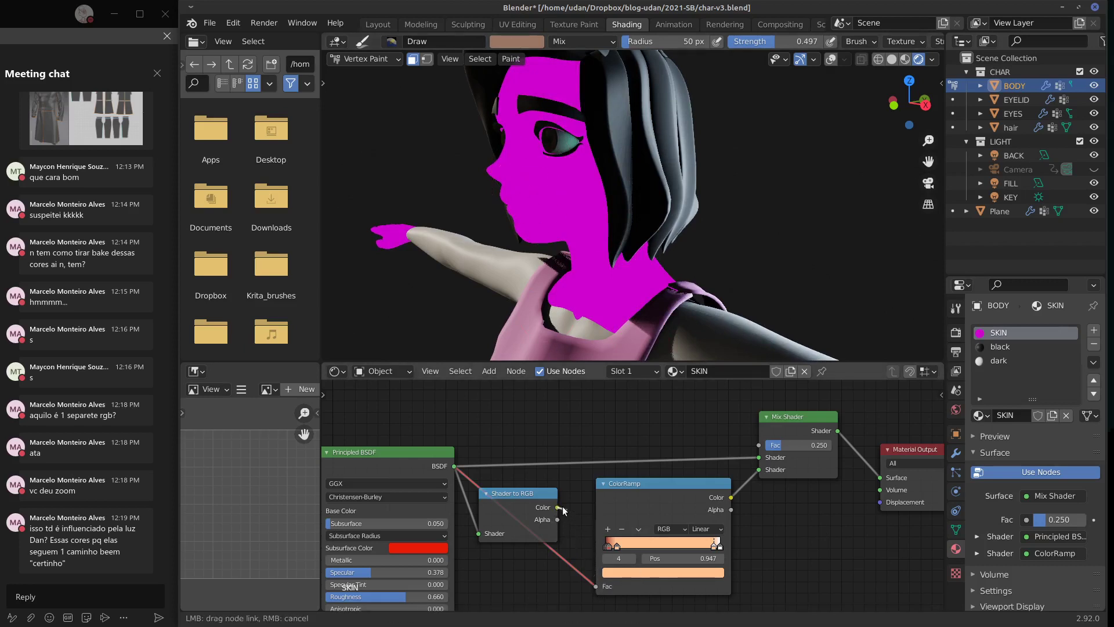
drag(590, 553, 597, 587)
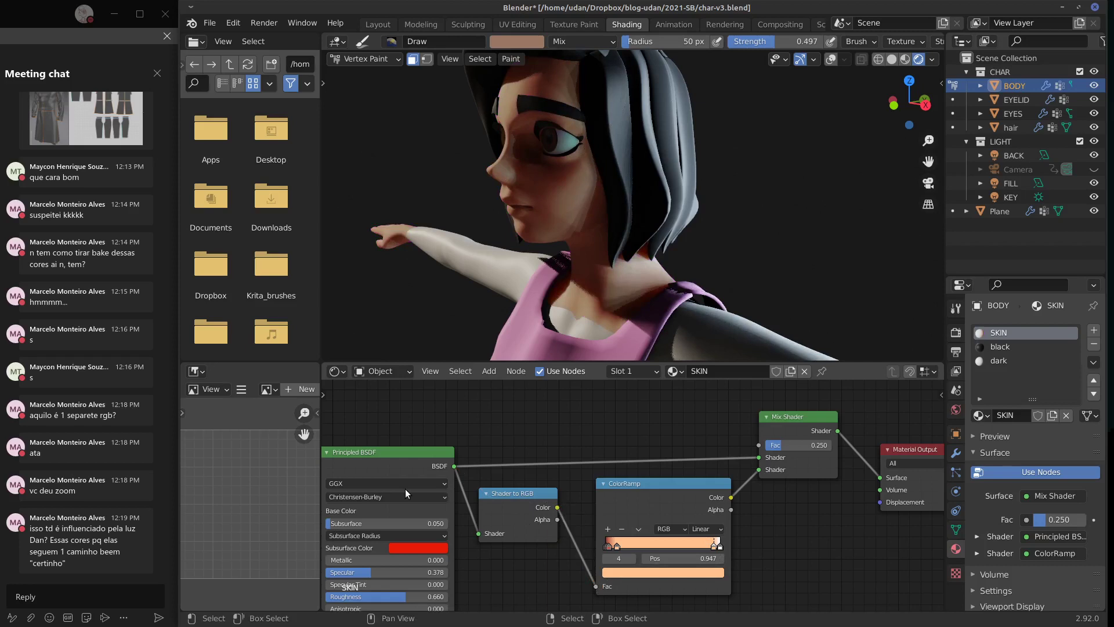
drag(533, 495, 529, 489)
right_click(530, 489)
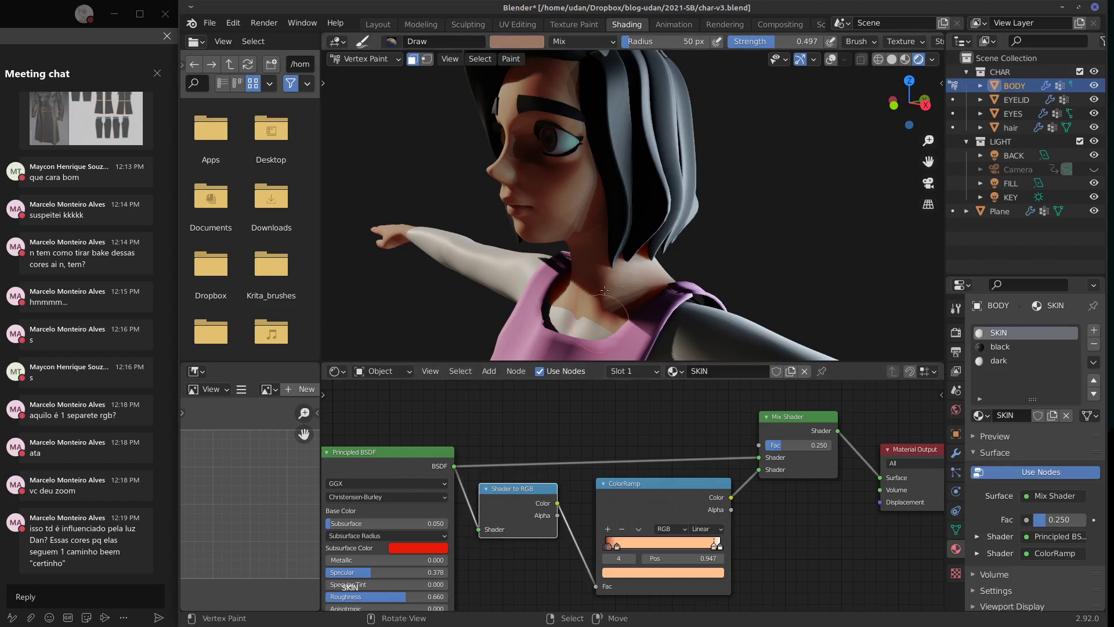
Step: Position the ColorRamp's stop 3 at 0.091
mouse_move(627, 252)
middle_down()
mouse_move(676, 260)
mouse_move(649, 286)
middle_up()
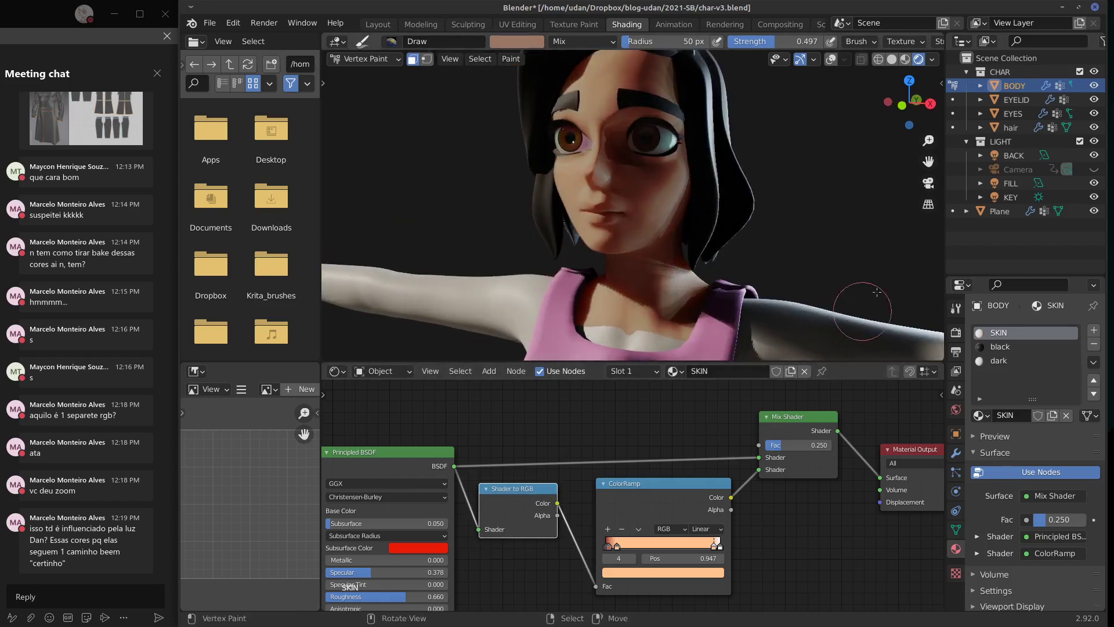
shift+middle_drag(807, 291, 757, 288)
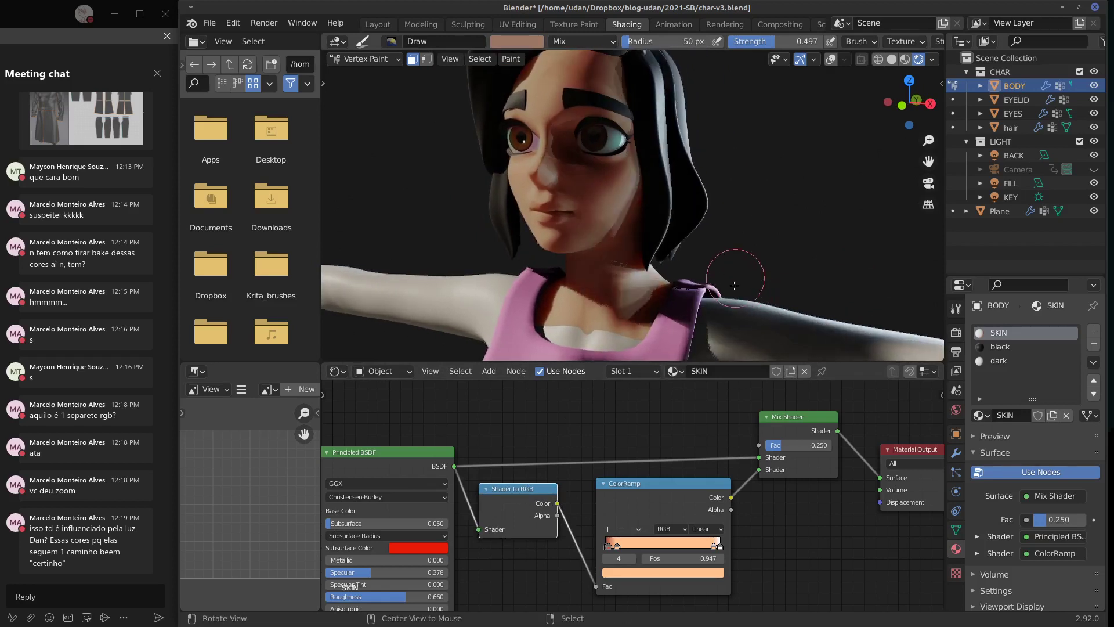
mouse_move(617, 546)
mouse_down()
mouse_move(689, 542)
mouse_move(612, 544)
mouse_up()
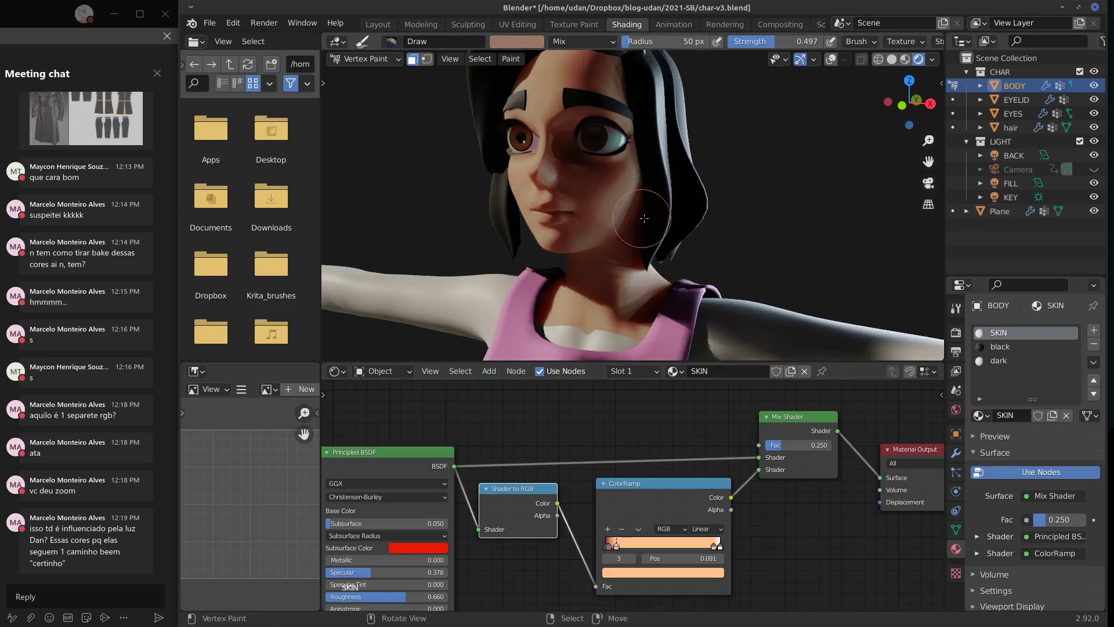
Step: Examine the skin shading on the character's face from several angles and distances
scroll(668, 197, down, 6)
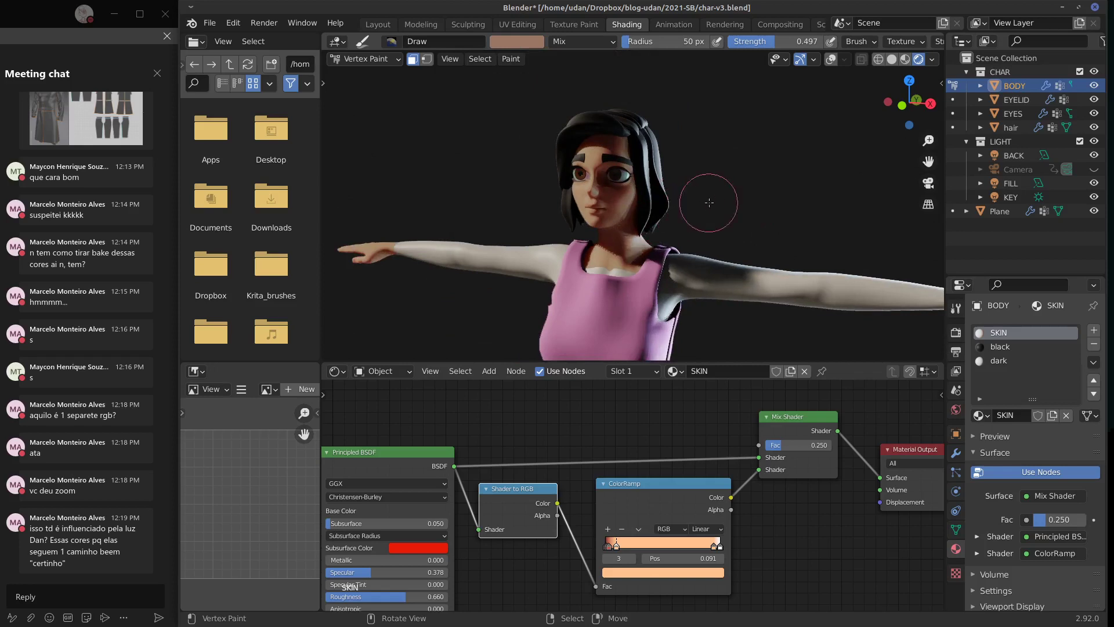
middle_drag(695, 208, 725, 219)
scroll(723, 220, up, 4)
scroll(720, 222, up, 2)
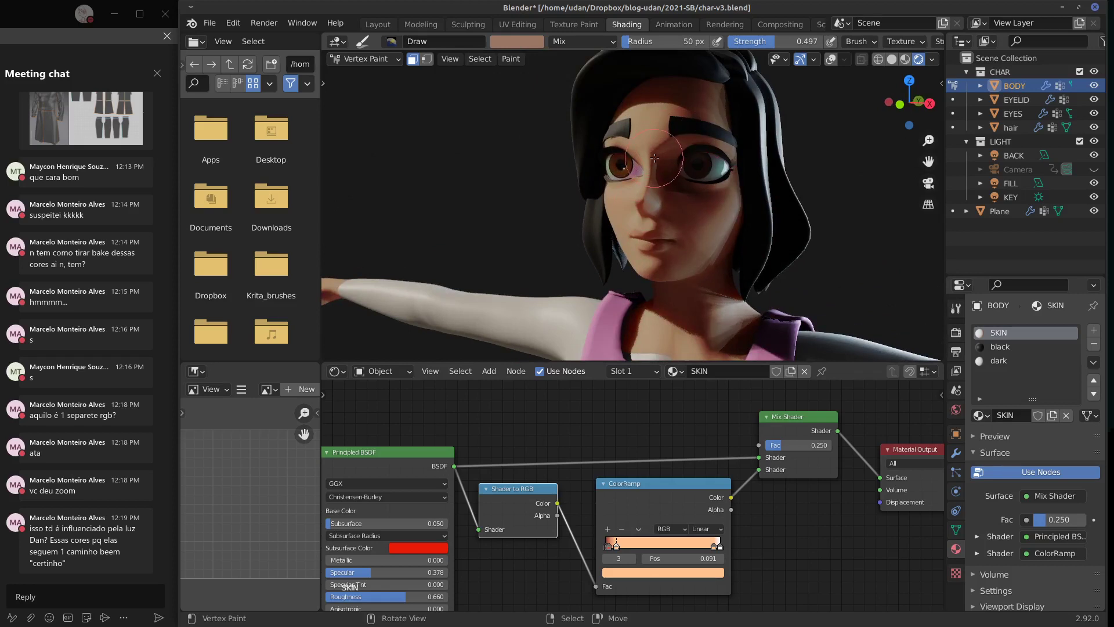
scroll(655, 165, up, 2)
mouse_move(655, 166)
middle_down()
mouse_move(657, 189)
mouse_move(728, 266)
middle_up()
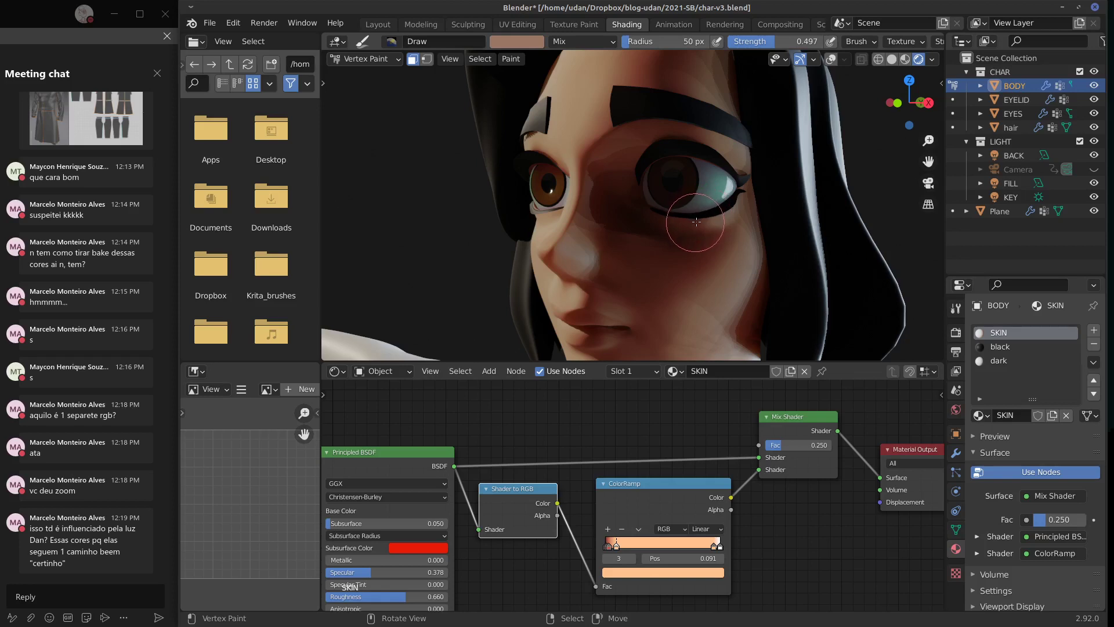
scroll(696, 222, down, 6)
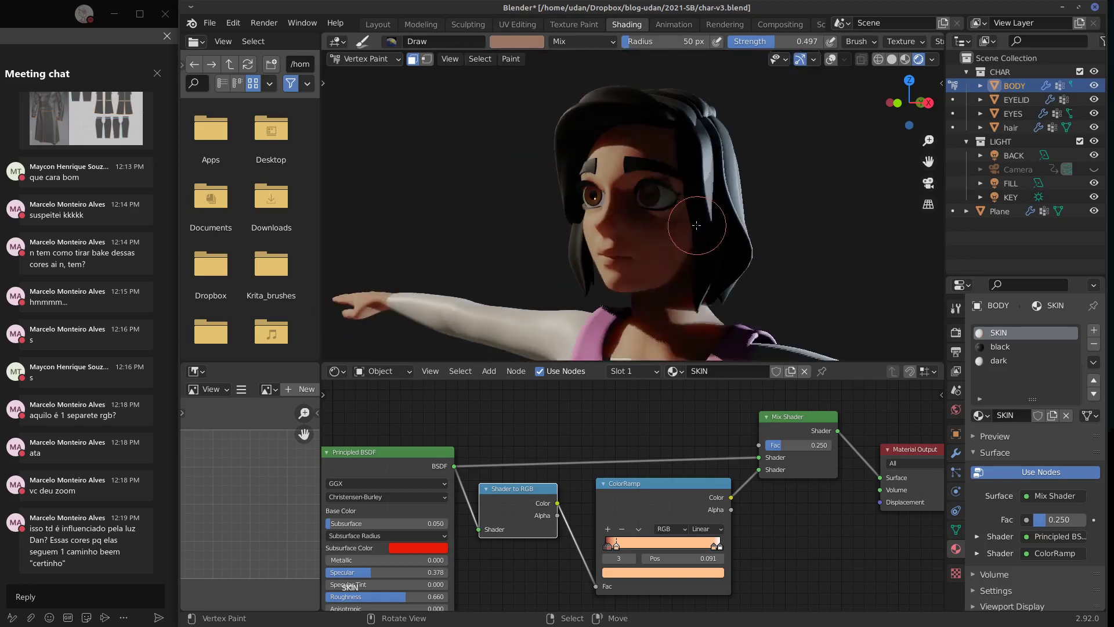
mouse_move(696, 226)
middle_down()
mouse_move(803, 218)
mouse_move(702, 221)
middle_up()
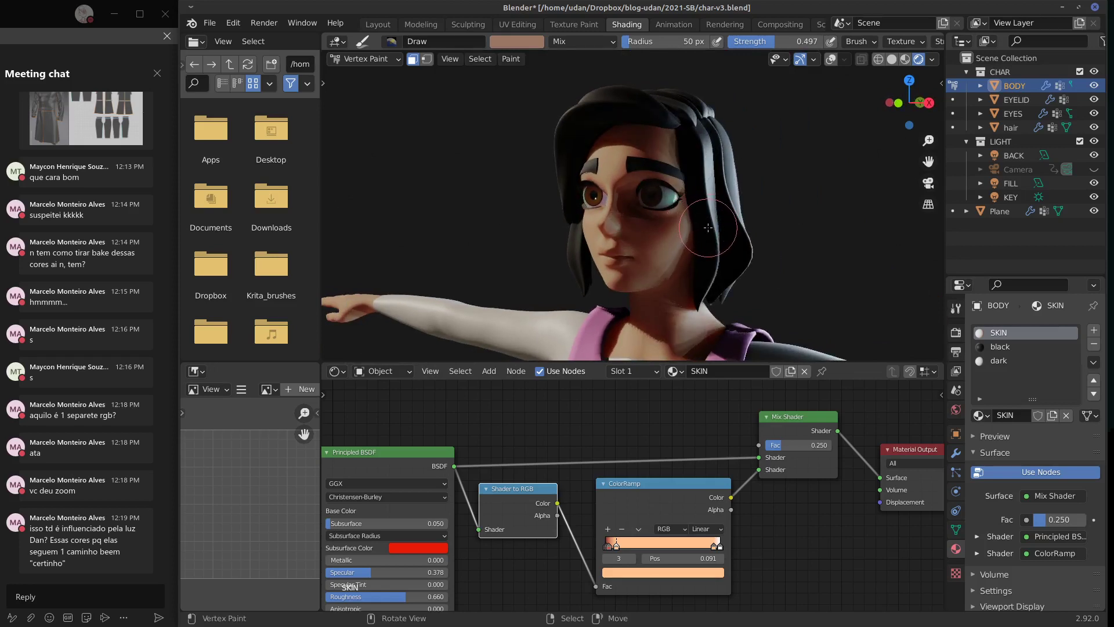
middle_drag(716, 228, 793, 224)
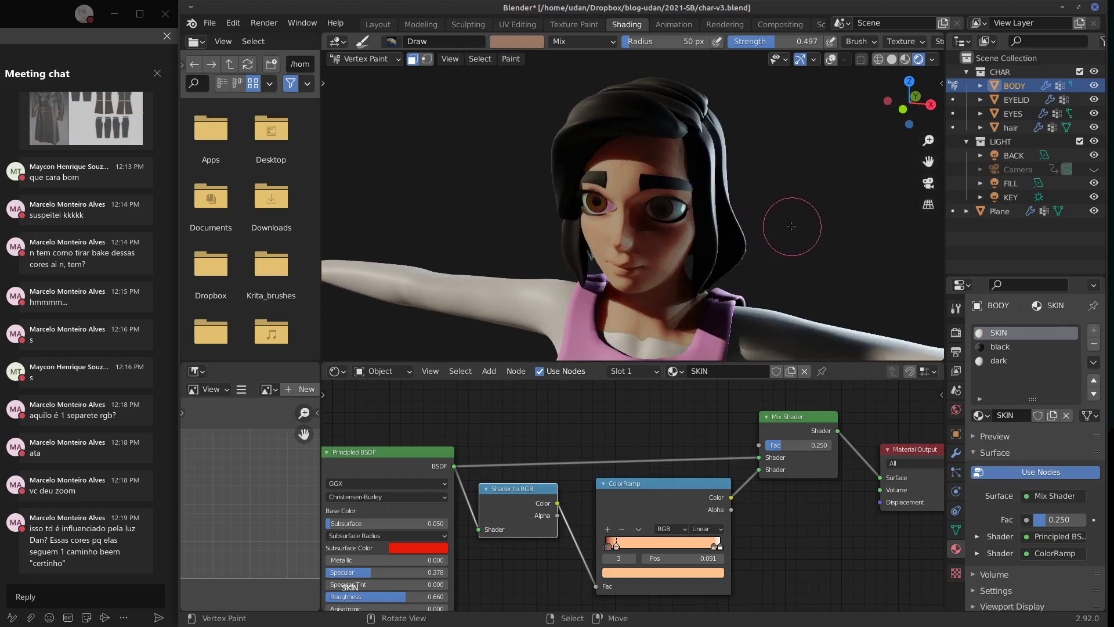
Step: Make the BODY's dark material slot active, and inspect its node setup and the character's neck and top
click(996, 361)
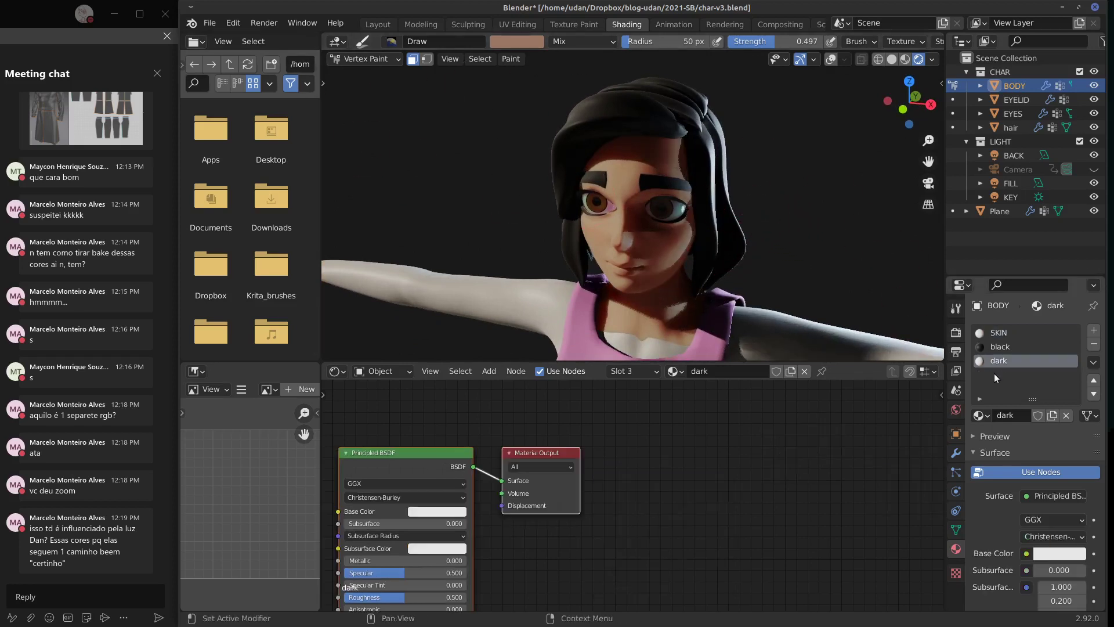
middle_drag(755, 243, 789, 241)
middle_drag(615, 475, 756, 413)
middle_drag(650, 275, 754, 351)
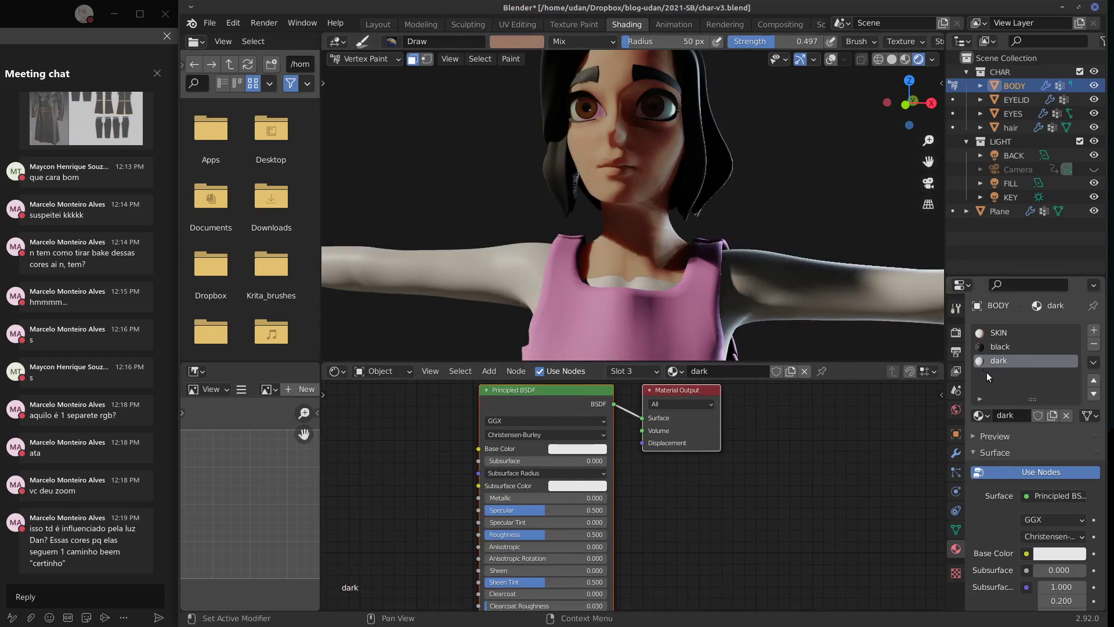
middle_drag(708, 278, 770, 312)
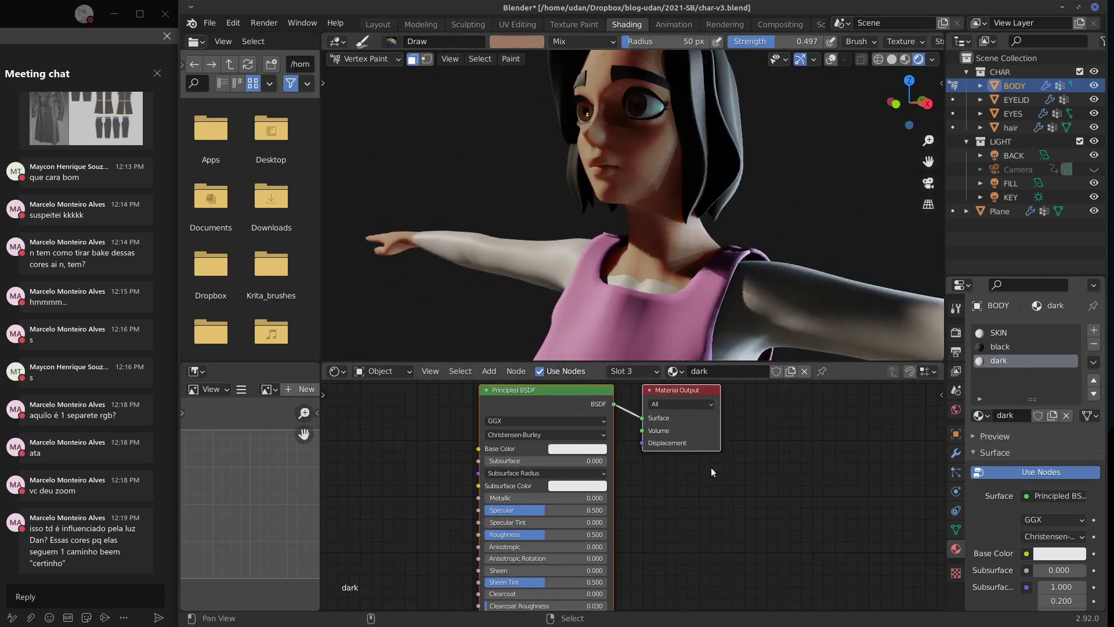
middle_drag(702, 471, 740, 474)
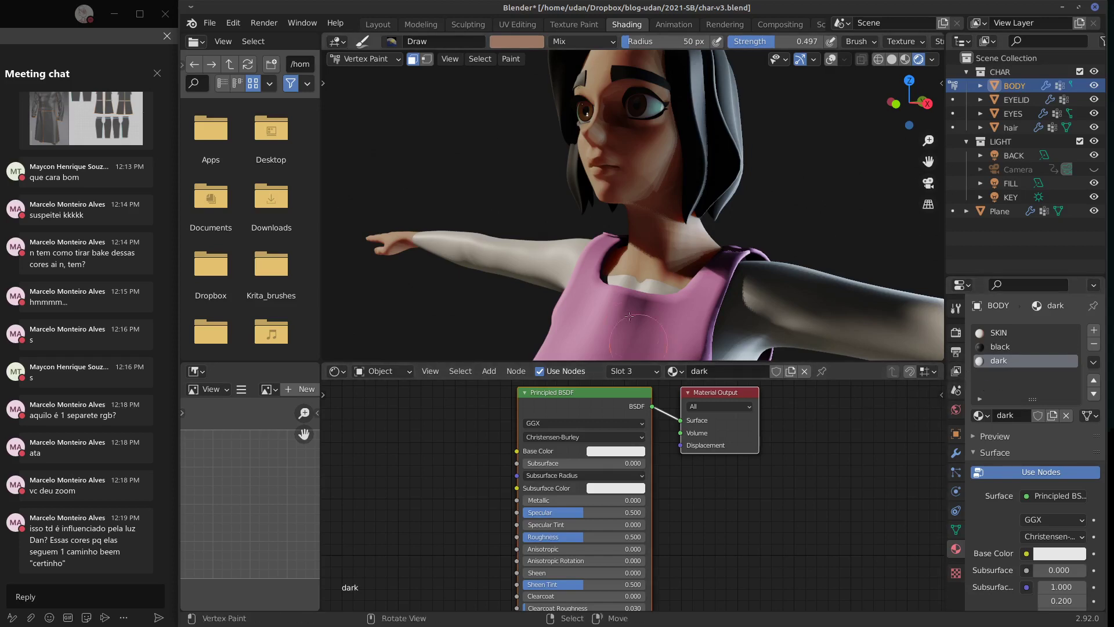
middle_drag(641, 299, 673, 255)
scroll(656, 300, up, 2)
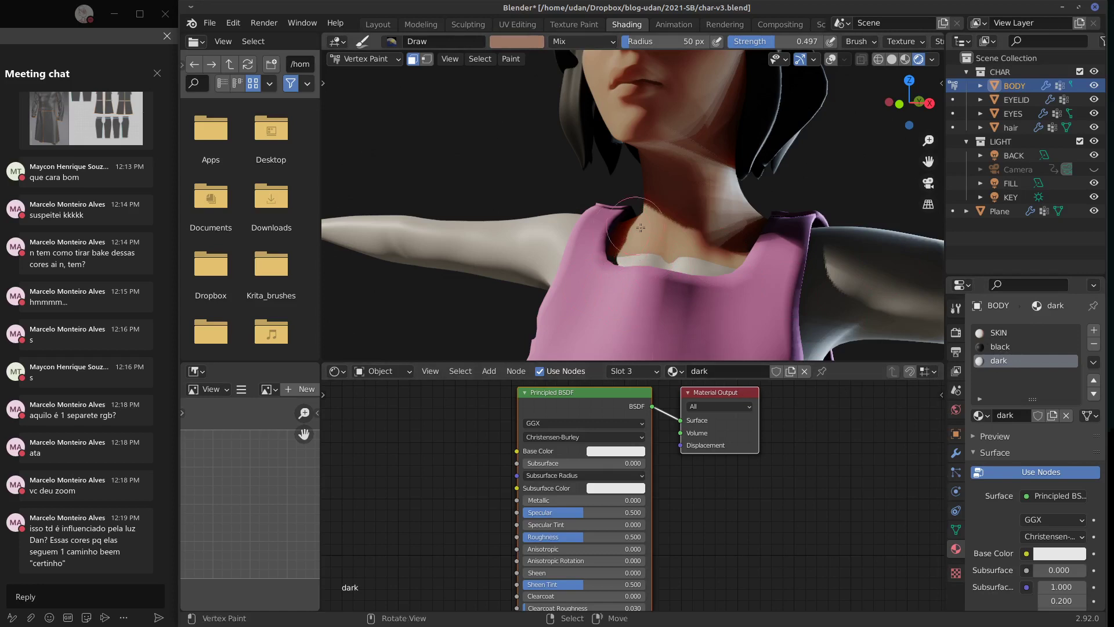
middle_drag(635, 223, 633, 258)
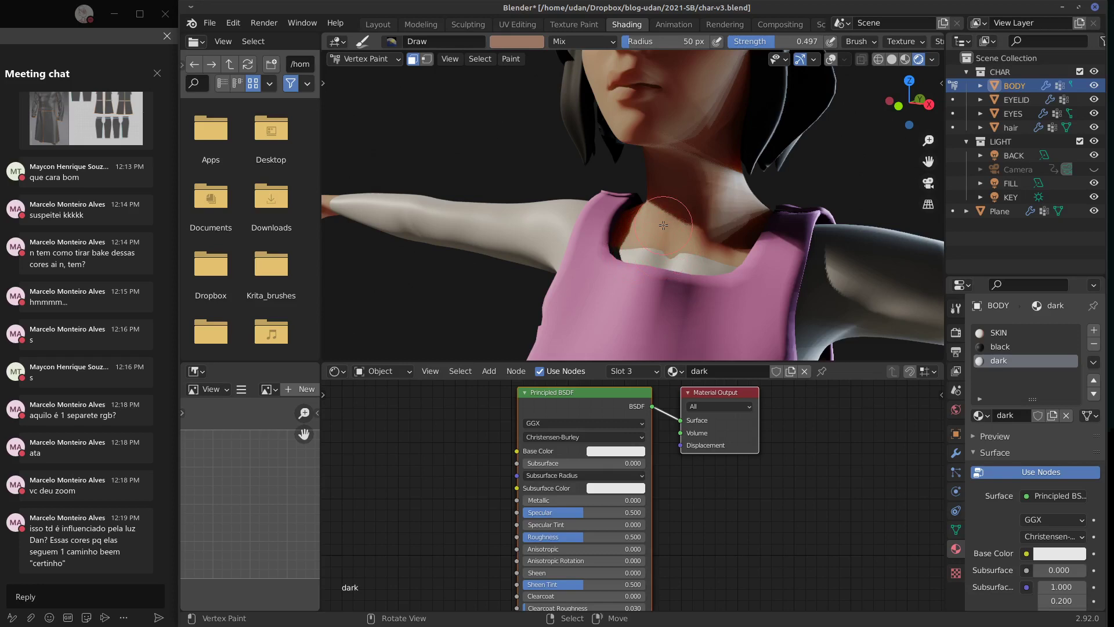
middle_drag(721, 490, 791, 492)
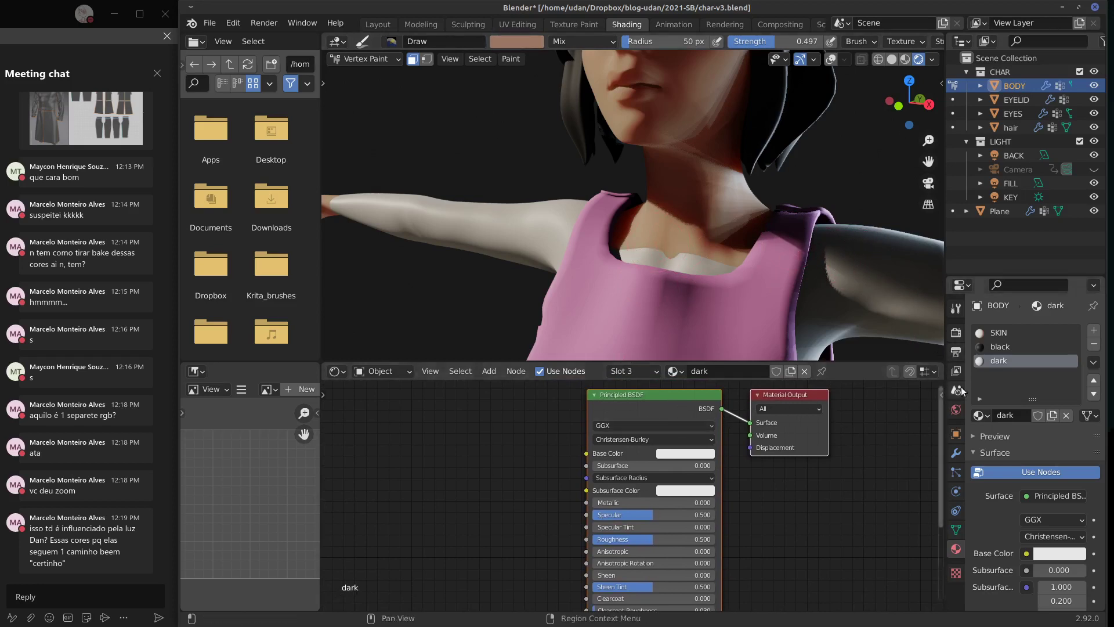
Step: Add a Bevel node to the dark material and connect its Normal output to the Principled BSDF's Normal input
key(shift+a)
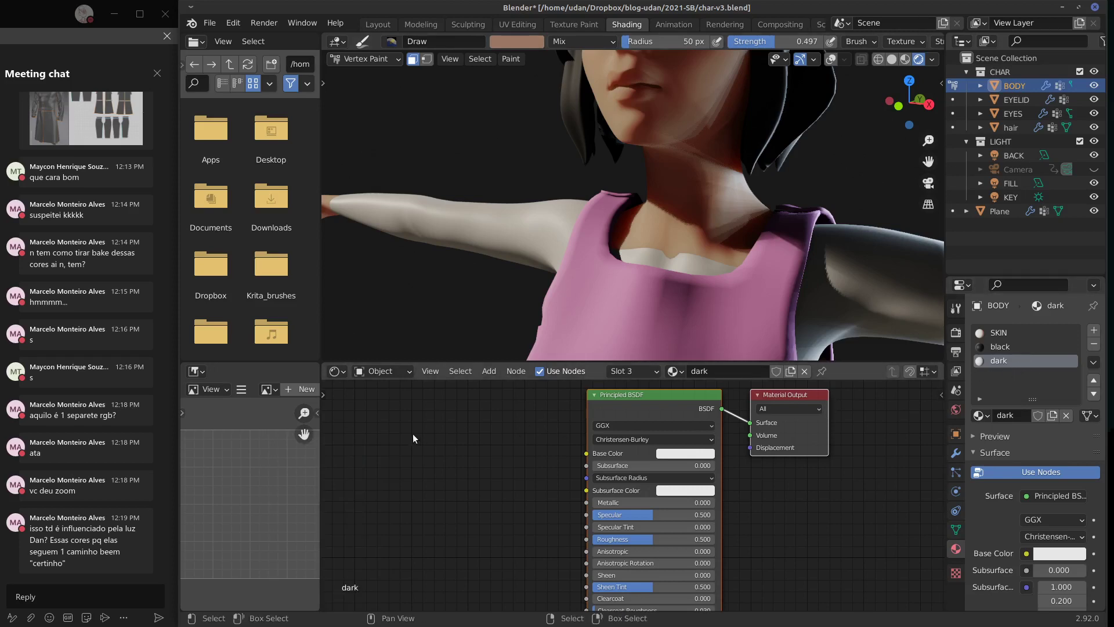
key(shift+a)
mouse_move(408, 453)
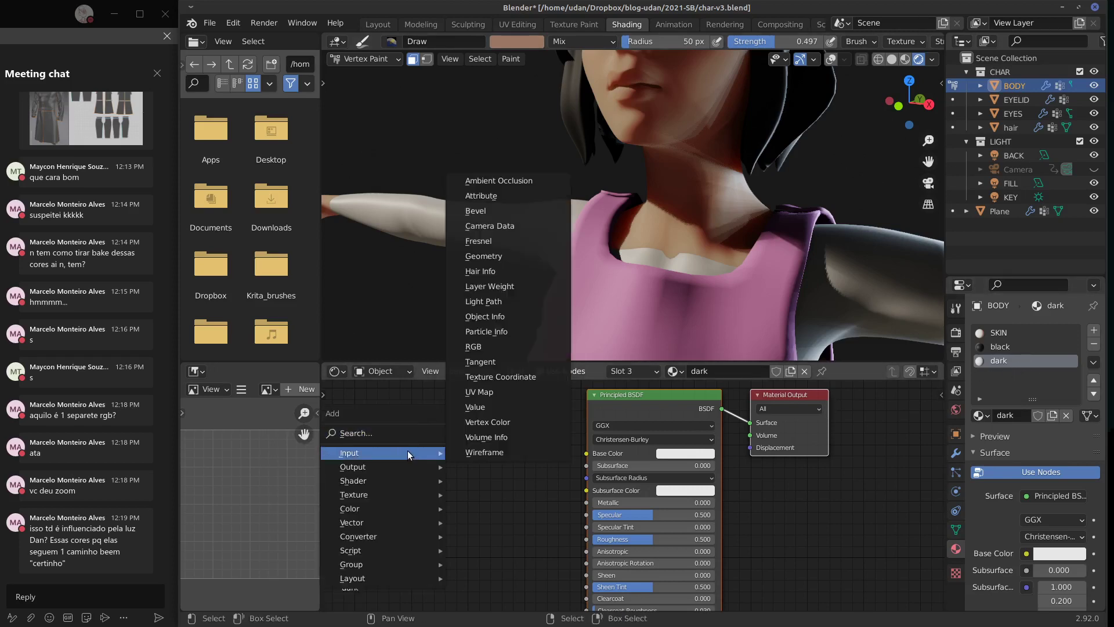
click(476, 211)
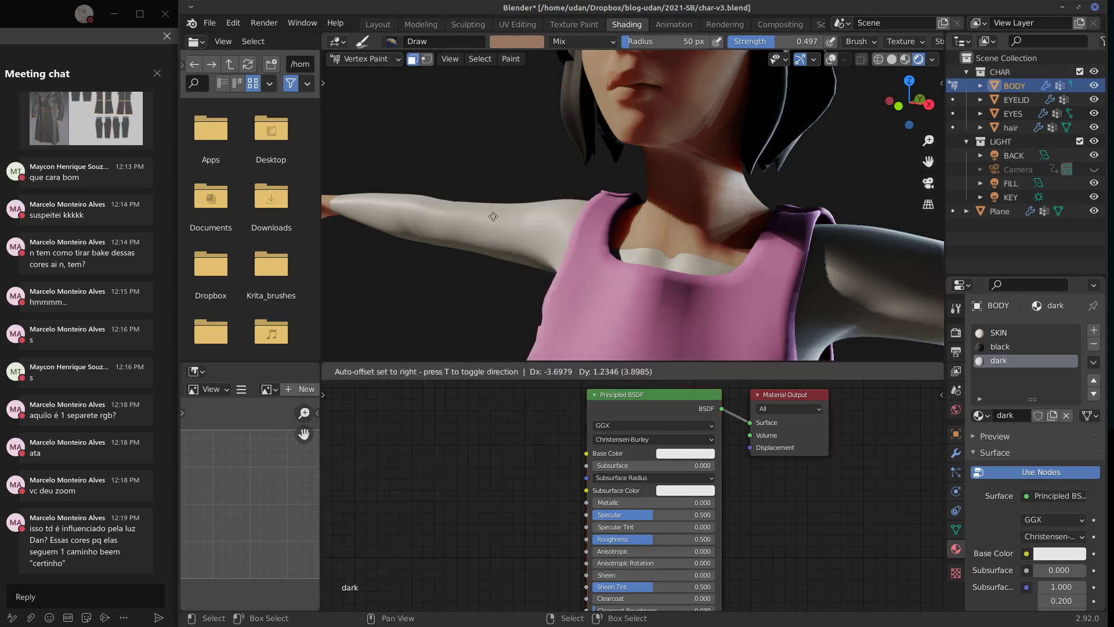
click(514, 574)
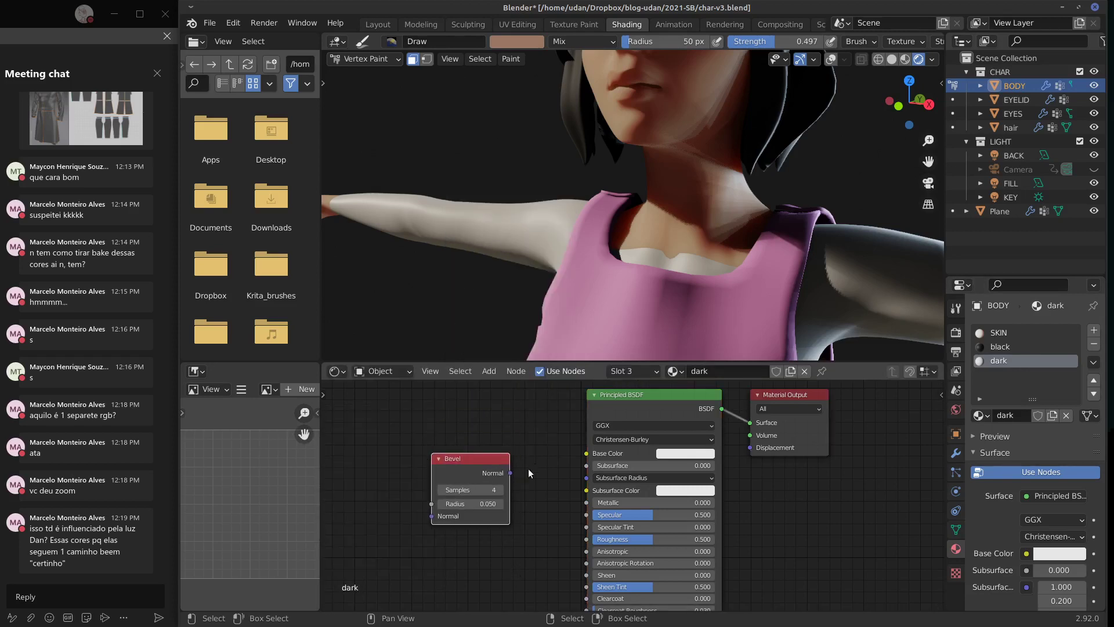
shift+scroll(500, 409, down, 3)
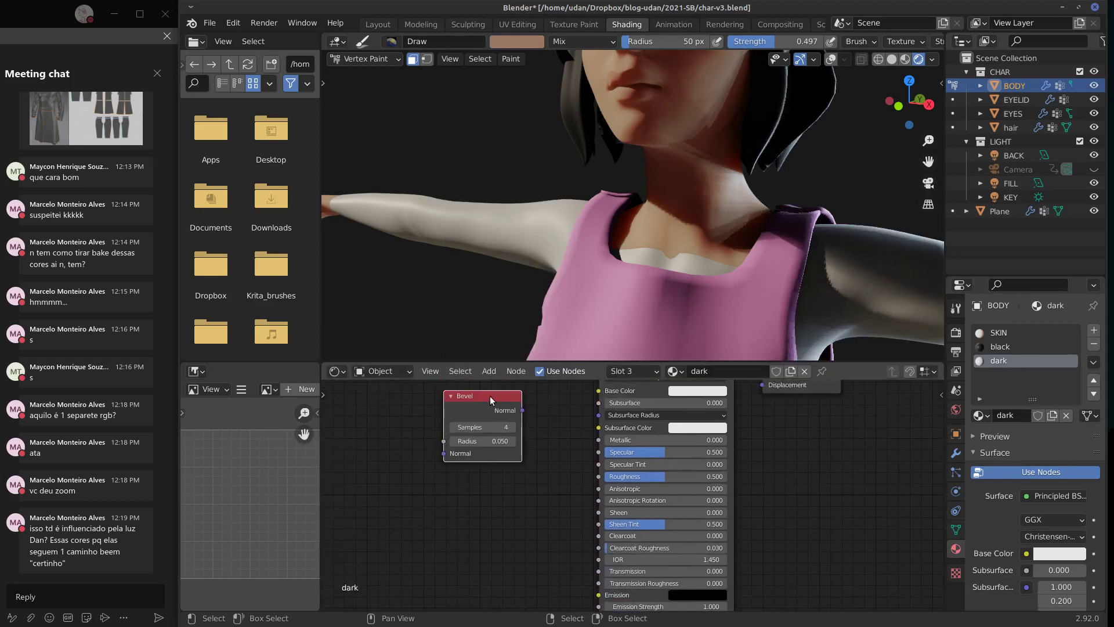
mouse_move(493, 402)
mouse_down()
mouse_move(474, 538)
mouse_move(487, 408)
mouse_move(501, 473)
mouse_move(637, 503)
mouse_move(619, 502)
mouse_up()
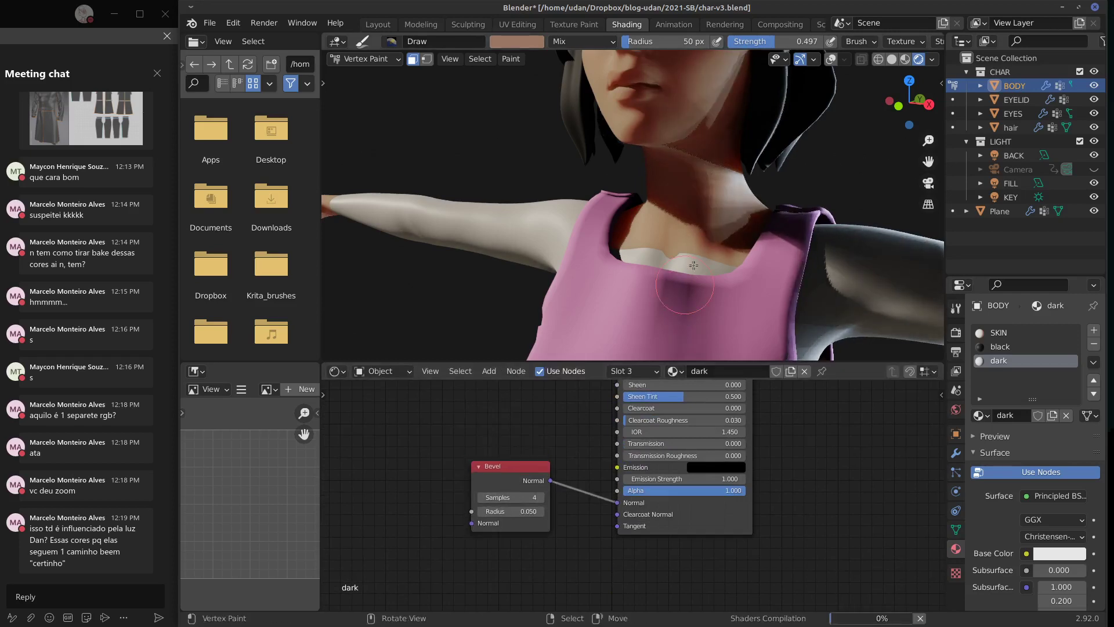
Step: Set the Bevel node's Radius to 3.050 and move the node closer to the Principled BSDF
middle_drag(663, 276, 710, 257)
scroll(709, 257, up, 3)
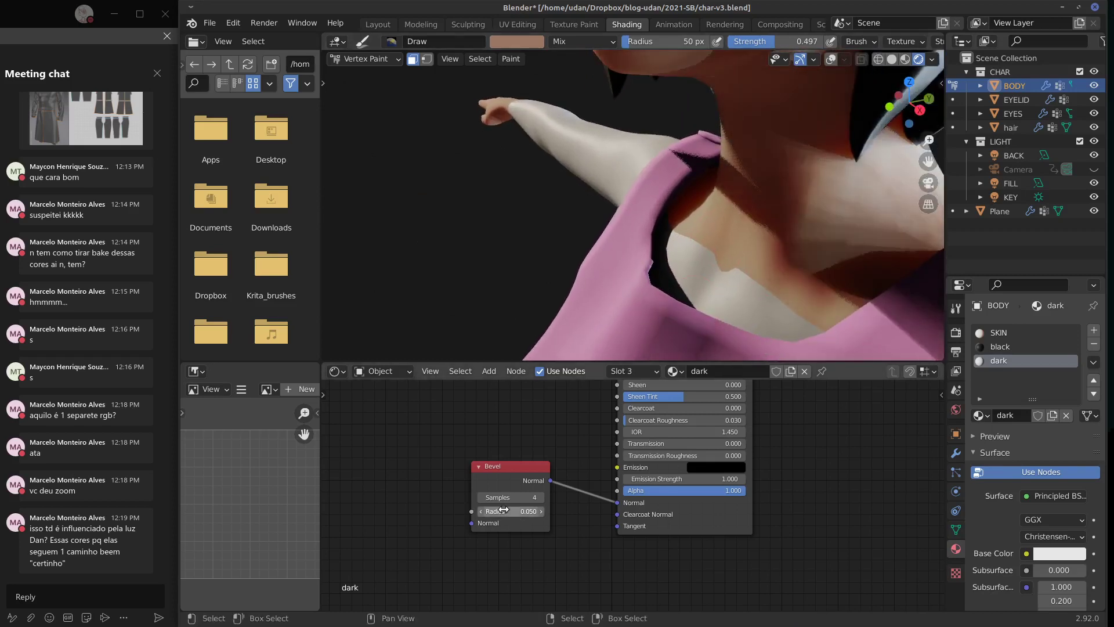
drag(500, 512, 522, 482)
Step: Add an Object Info node to the dark material and place it ahead of the Bevel node
key(shift+a)
mouse_move(353, 440)
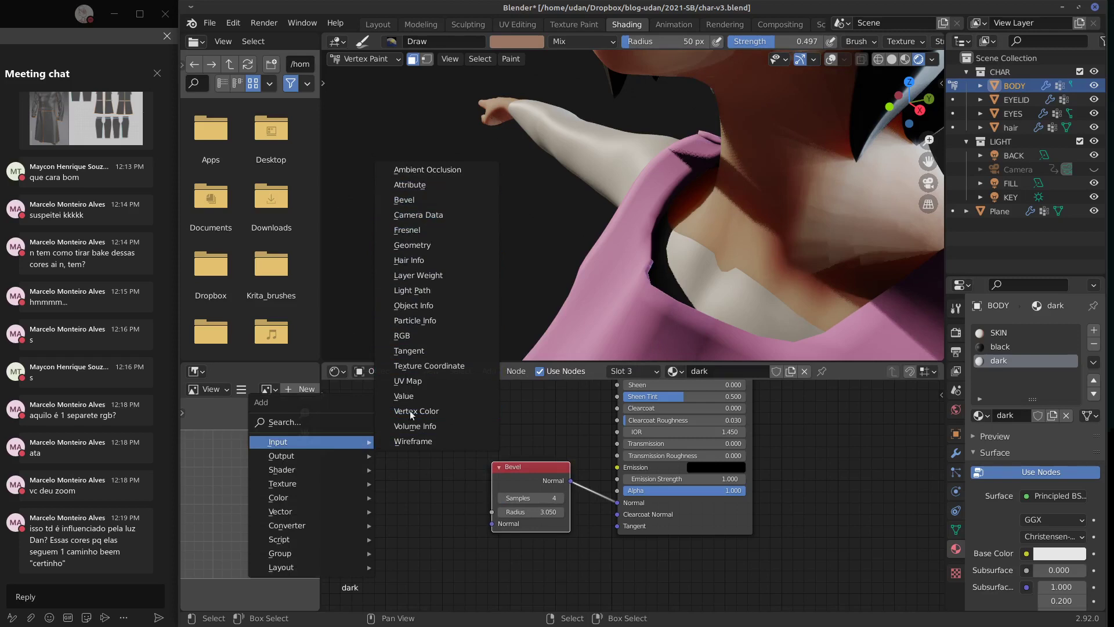
click(415, 310)
click(366, 427)
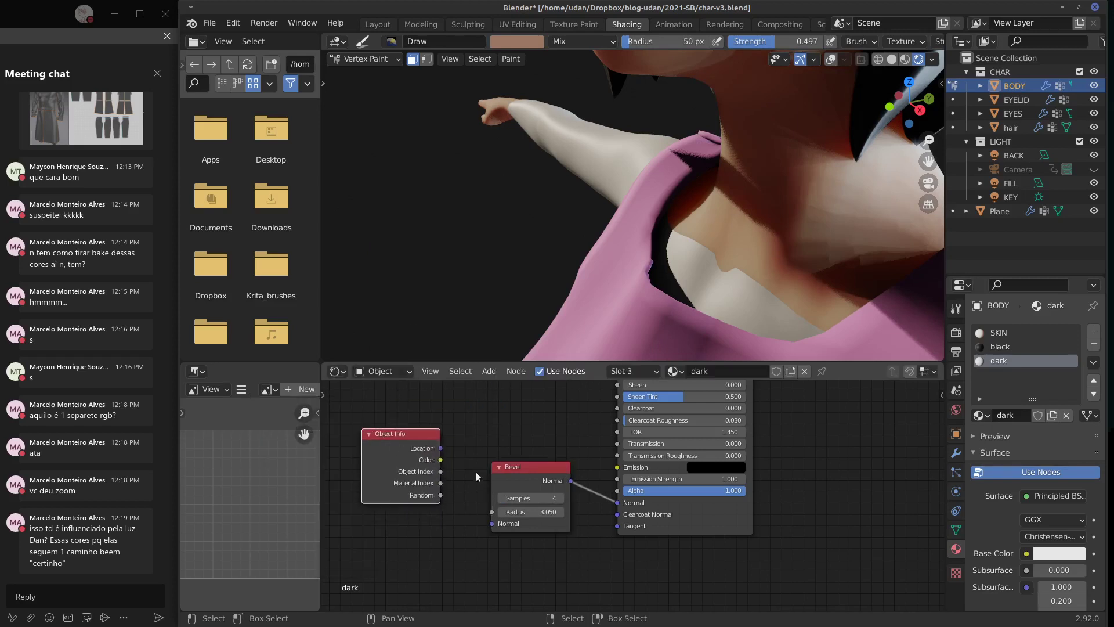
drag(409, 437, 392, 440)
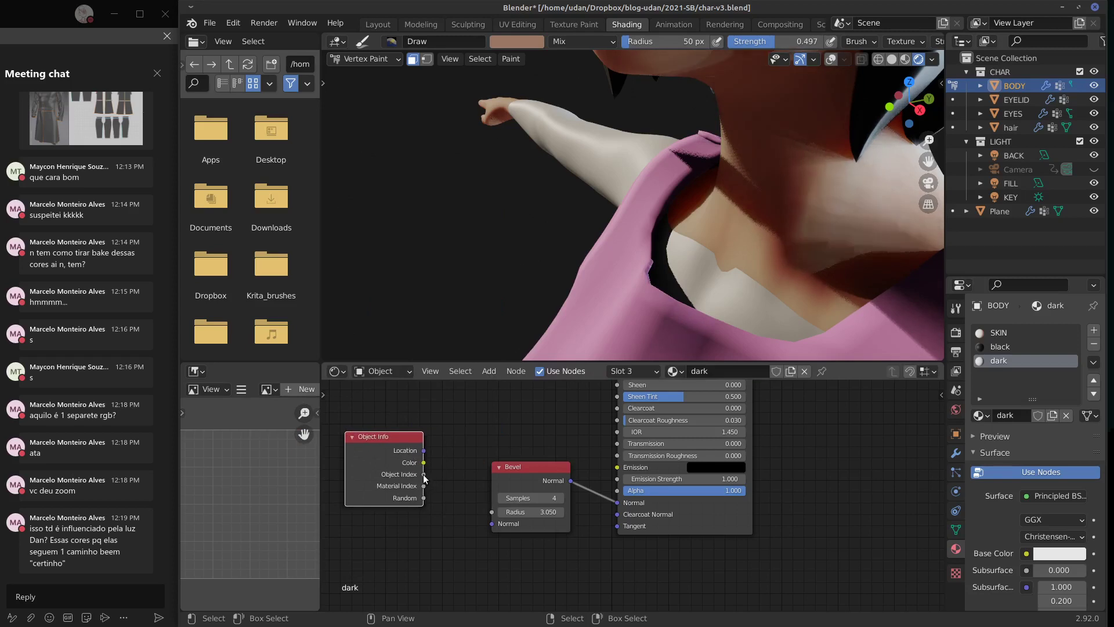
Step: Delete the Bevel node from the dark material and move the Object Info node closer to the Principled BSDF
drag(424, 474, 472, 445)
click(516, 473)
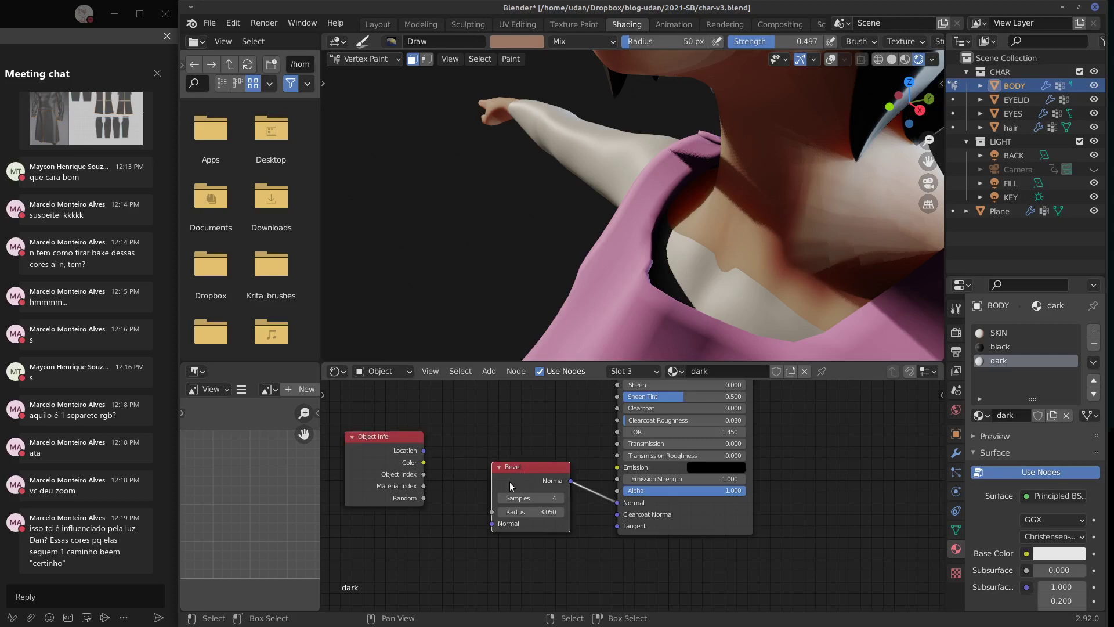
key(x)
drag(389, 437, 441, 455)
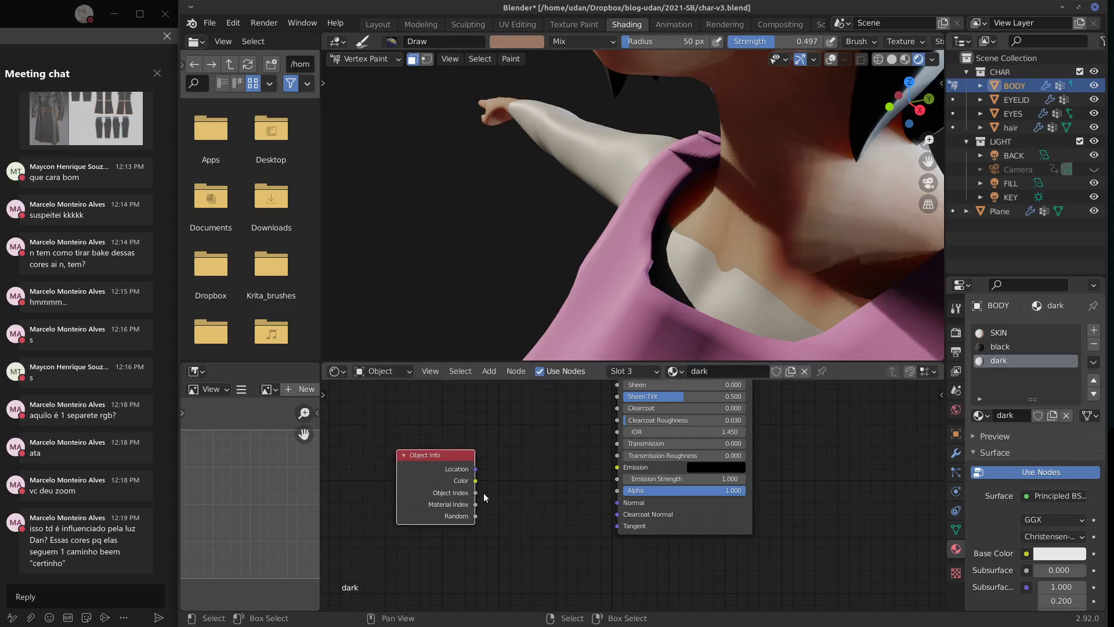
Step: Try Object Info's Location output as the Principled BSDF's Normal input, inspect the whole character, and disconnect it
mouse_move(484, 497)
mouse_down()
mouse_move(549, 507)
mouse_move(479, 482)
mouse_move(566, 501)
mouse_move(489, 476)
mouse_move(617, 502)
mouse_up()
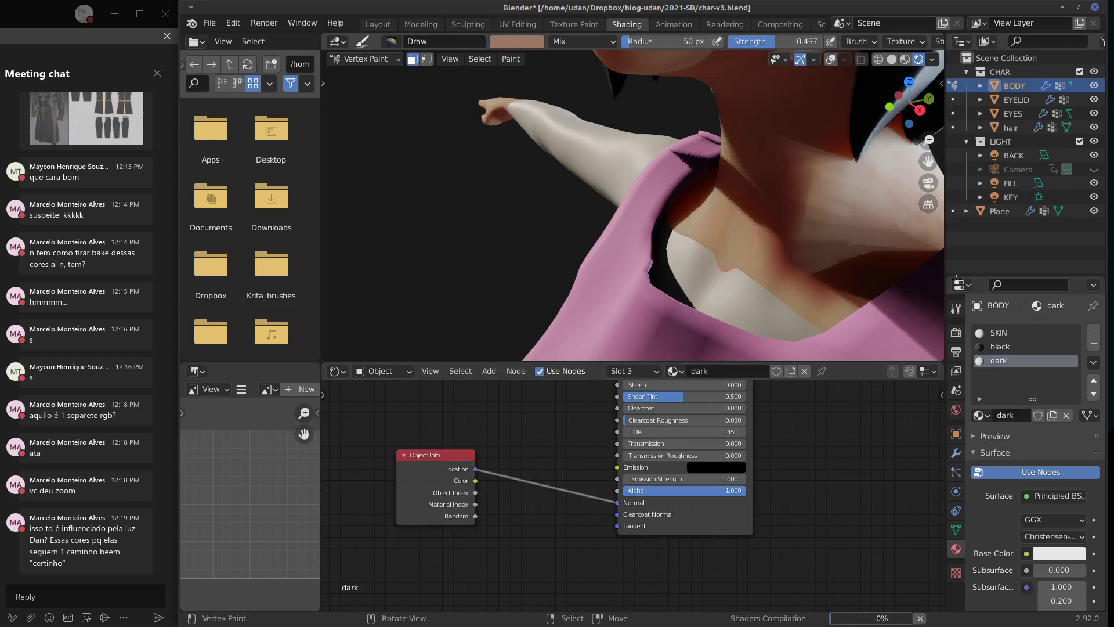
mouse_move(773, 277)
middle_down()
mouse_move(882, 262)
mouse_move(789, 282)
middle_up()
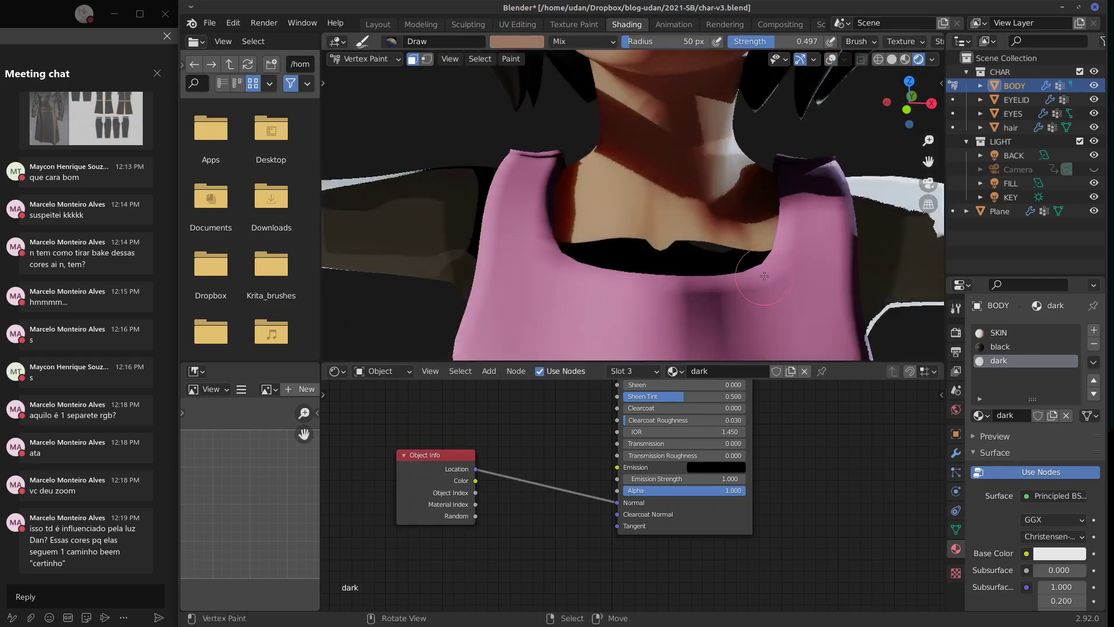
scroll(798, 285, down, 4)
scroll(818, 282, down, 4)
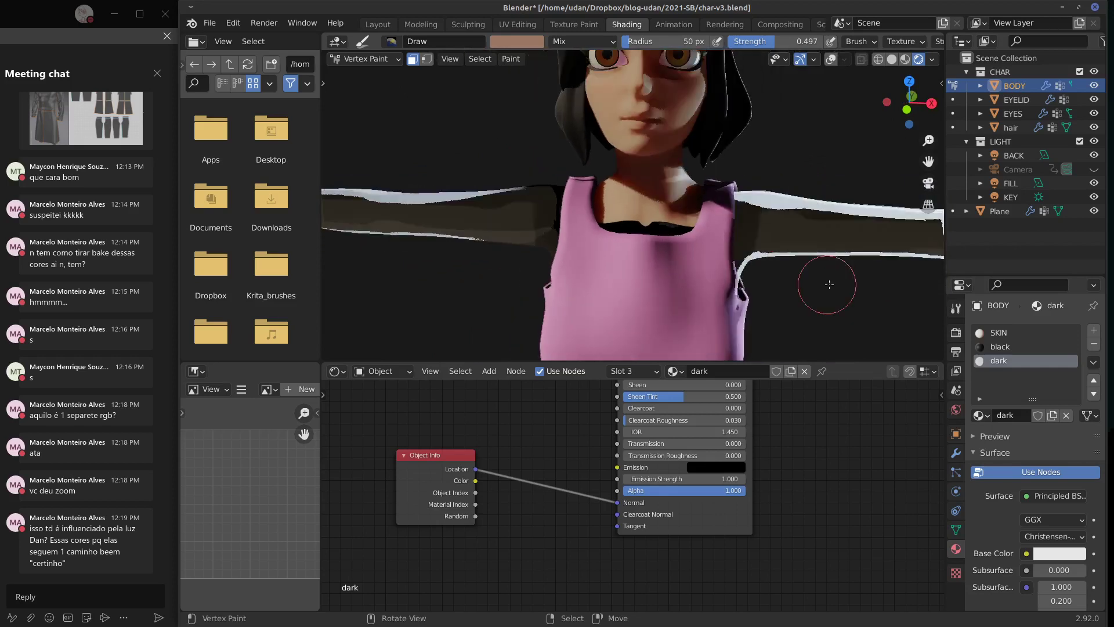
middle_drag(838, 279, 876, 254)
drag(617, 503, 483, 467)
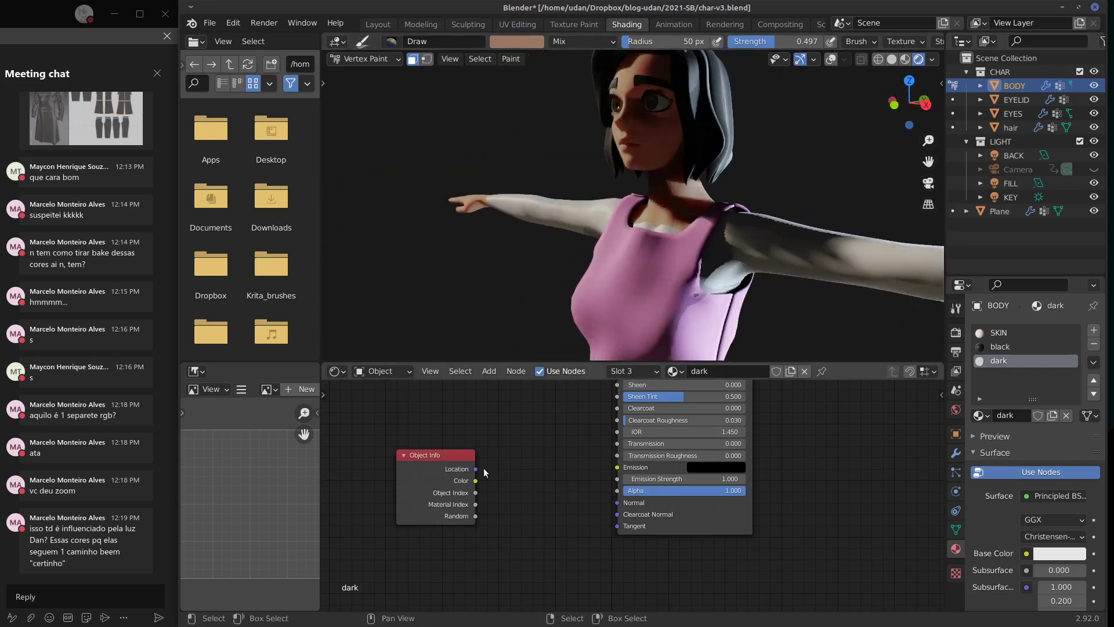
Step: Show BODY's vertex color layers in the mesh data properties, add a second layer, and remove it again
mouse_move(515, 442)
middle_down()
mouse_move(528, 477)
mouse_move(533, 470)
middle_up()
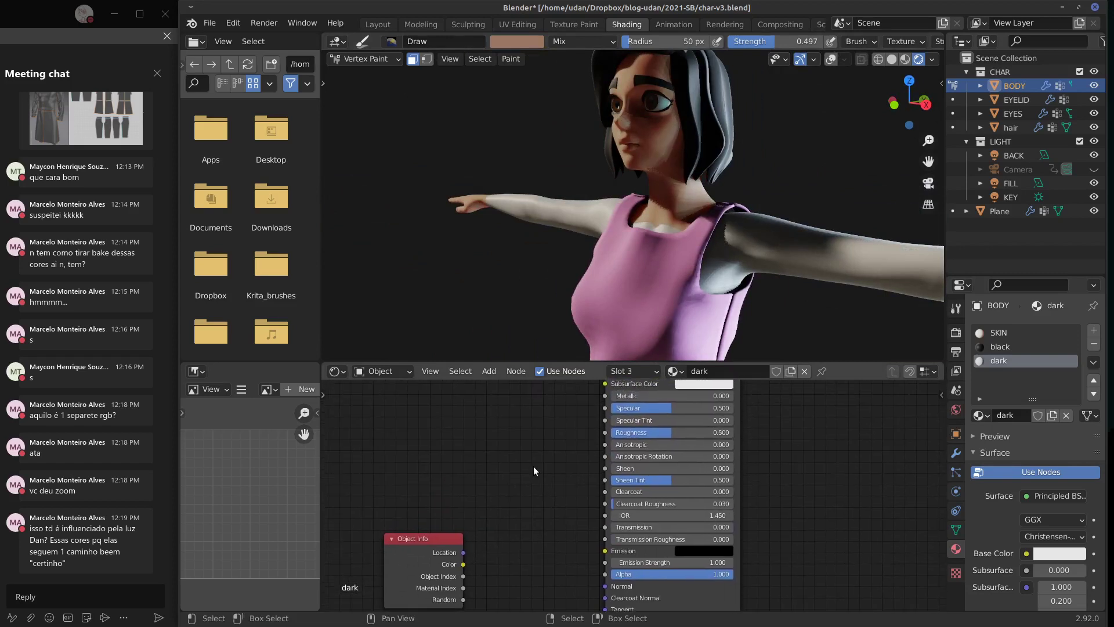
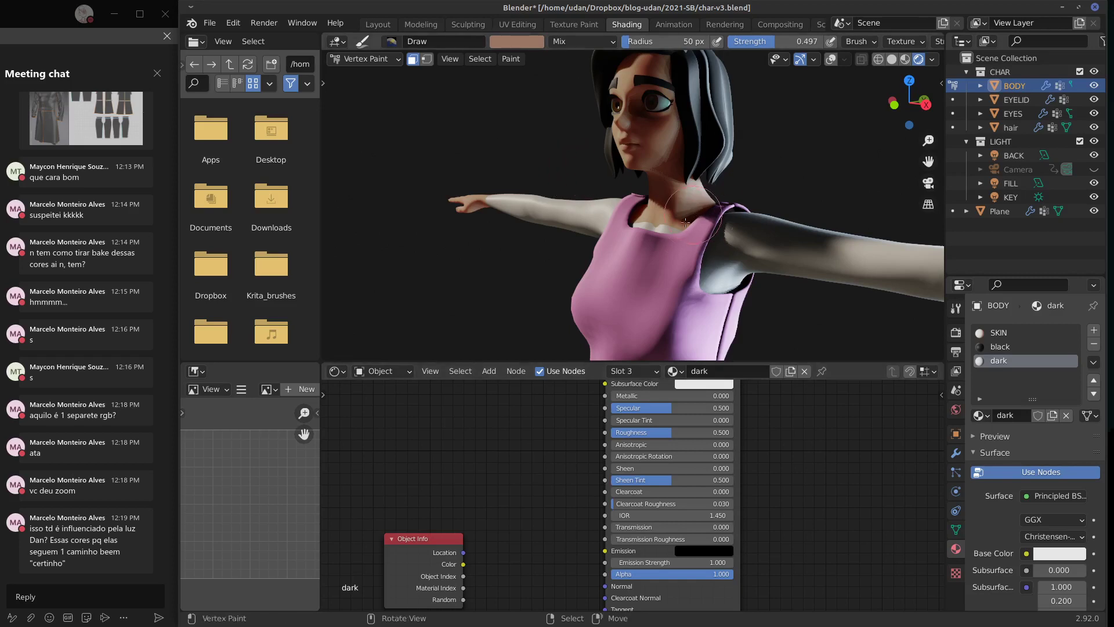
mouse_move(657, 235)
mouse_down()
mouse_move(650, 230)
mouse_move(673, 244)
mouse_move(686, 224)
mouse_up()
drag(1021, 276, 1021, 185)
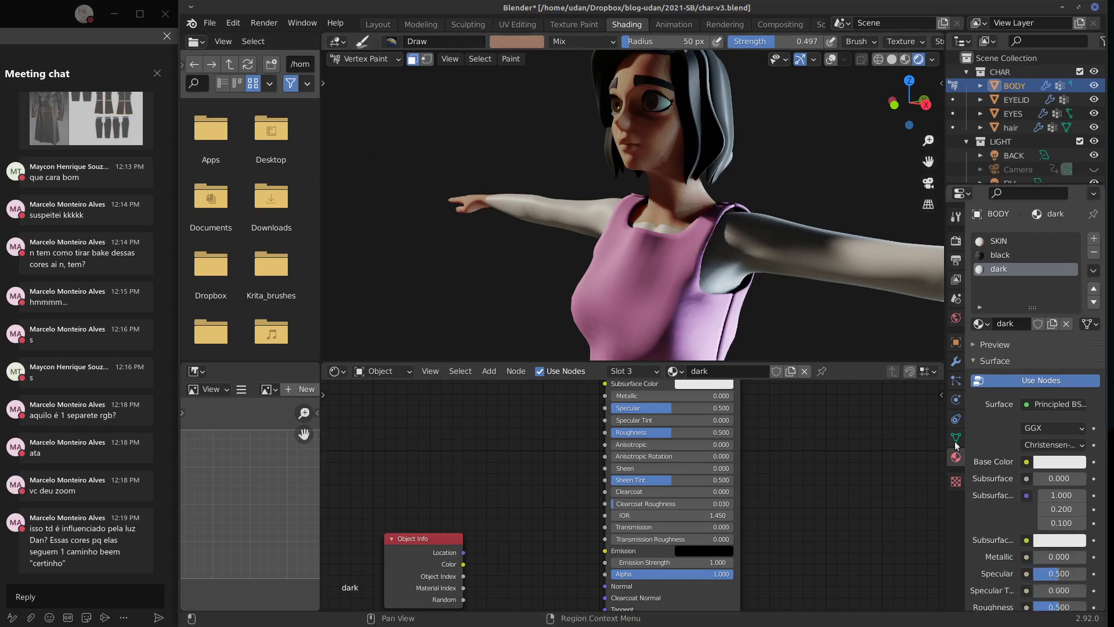
click(956, 438)
click(1001, 466)
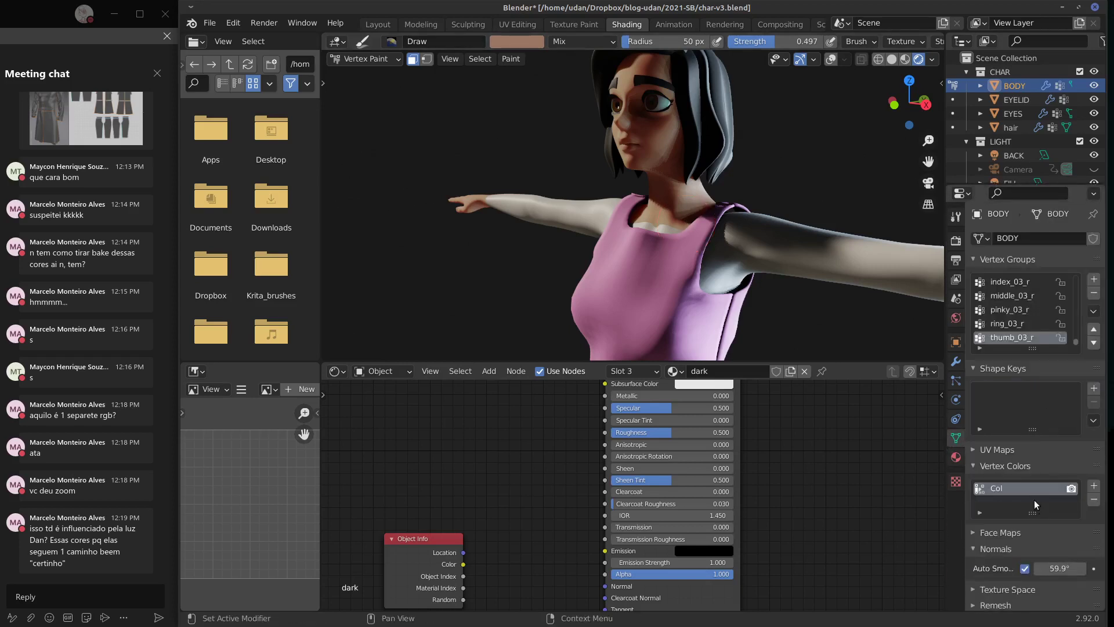
click(1094, 485)
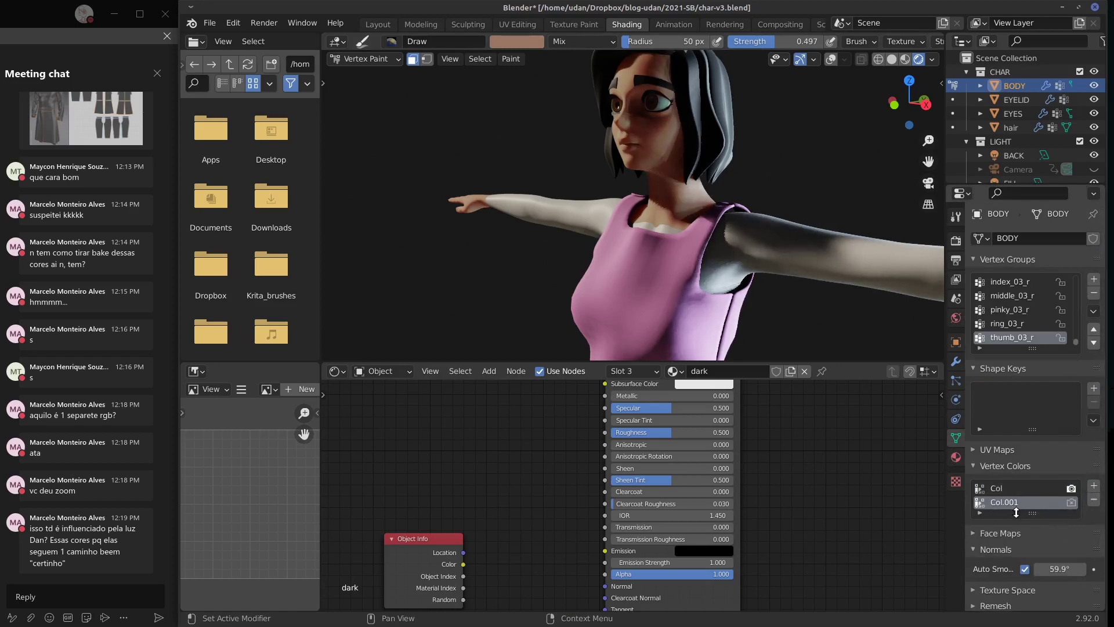
click(1094, 499)
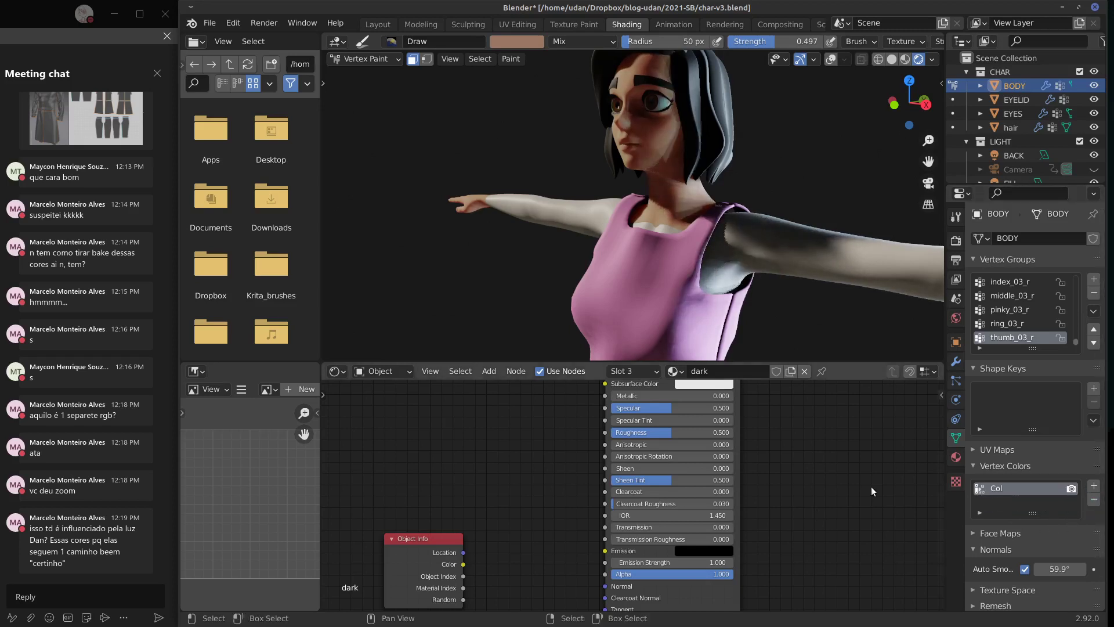
Step: Look at BODY's UV Maps list and collapse both the UV Maps and Vertex Colors sections
click(1004, 450)
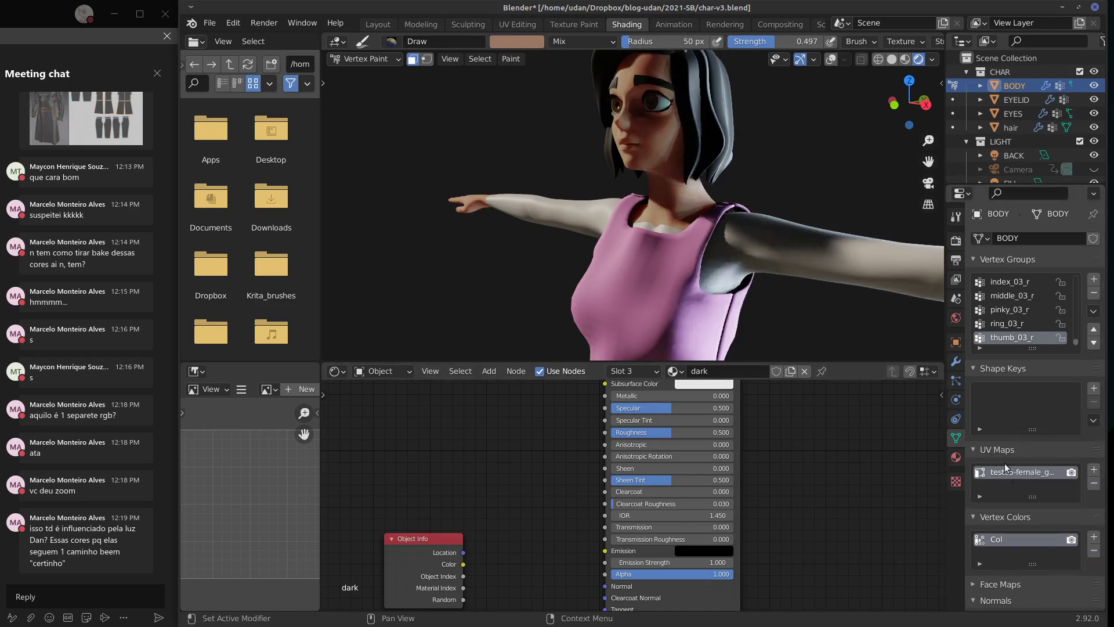
click(1006, 452)
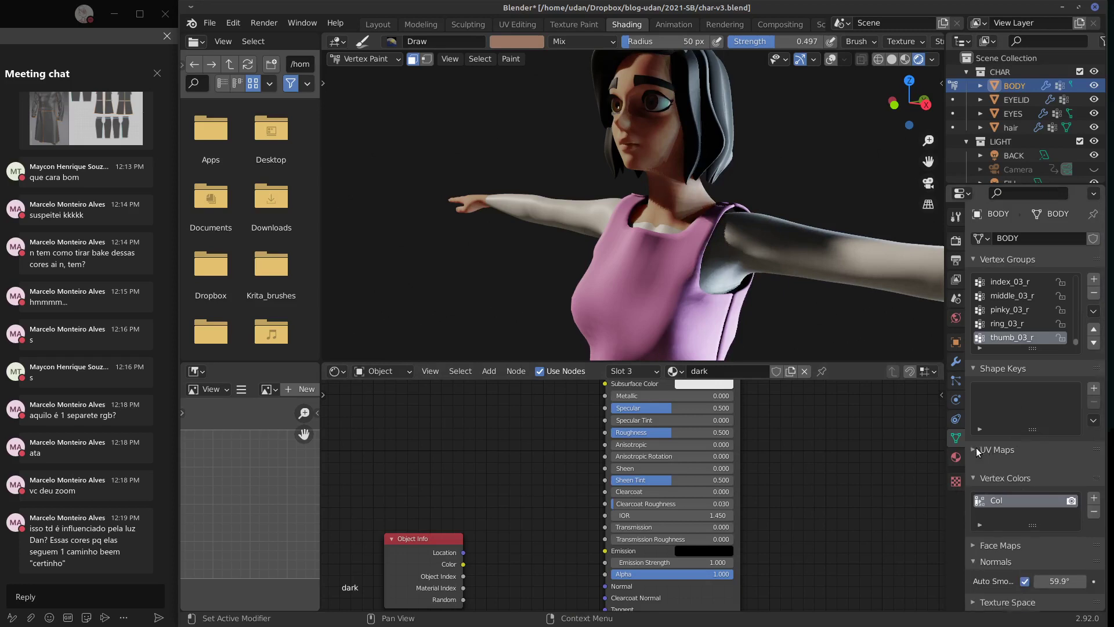
click(973, 468)
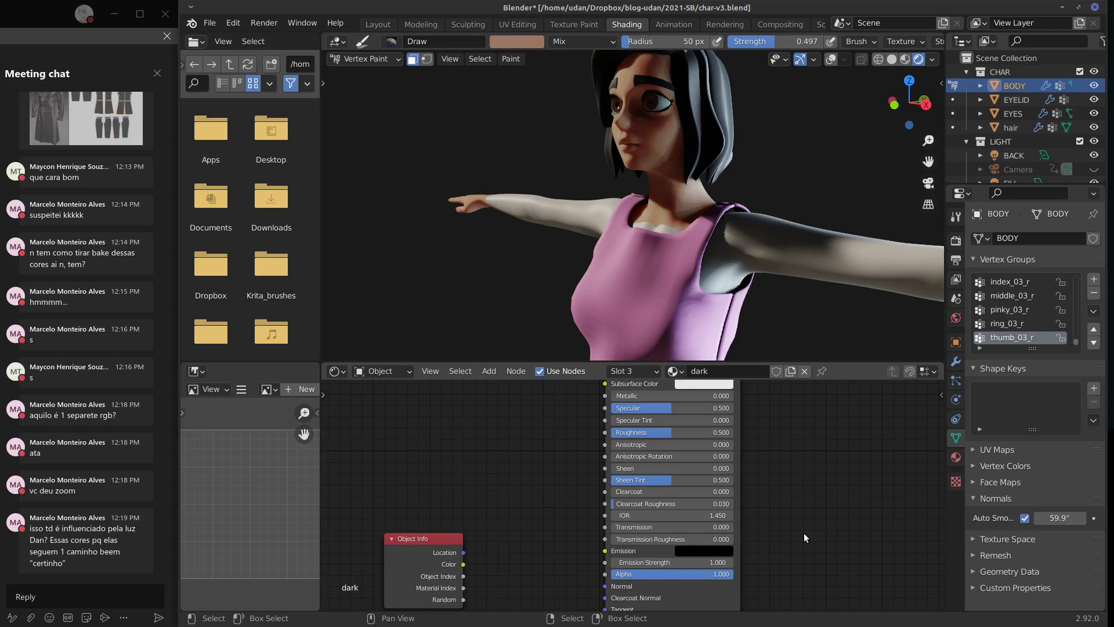
Step: Reposition the Object Info node, add a Separate RGB node beside it, and connect Location to its Image input
drag(429, 538, 483, 468)
drag(421, 483, 397, 449)
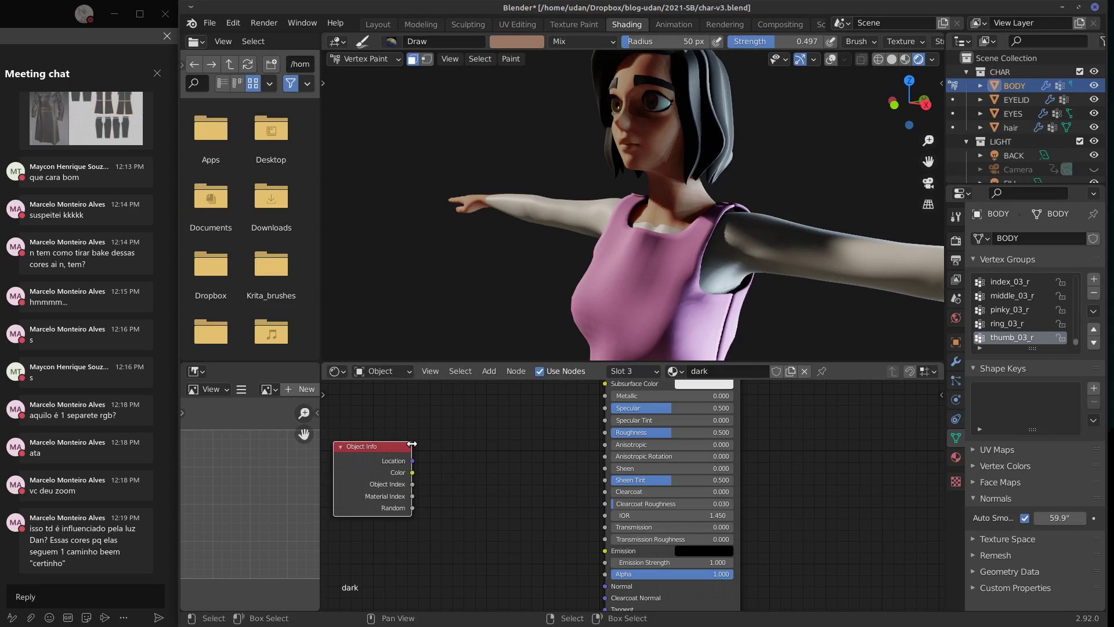
click(437, 452)
key(shift+a)
mouse_move(407, 535)
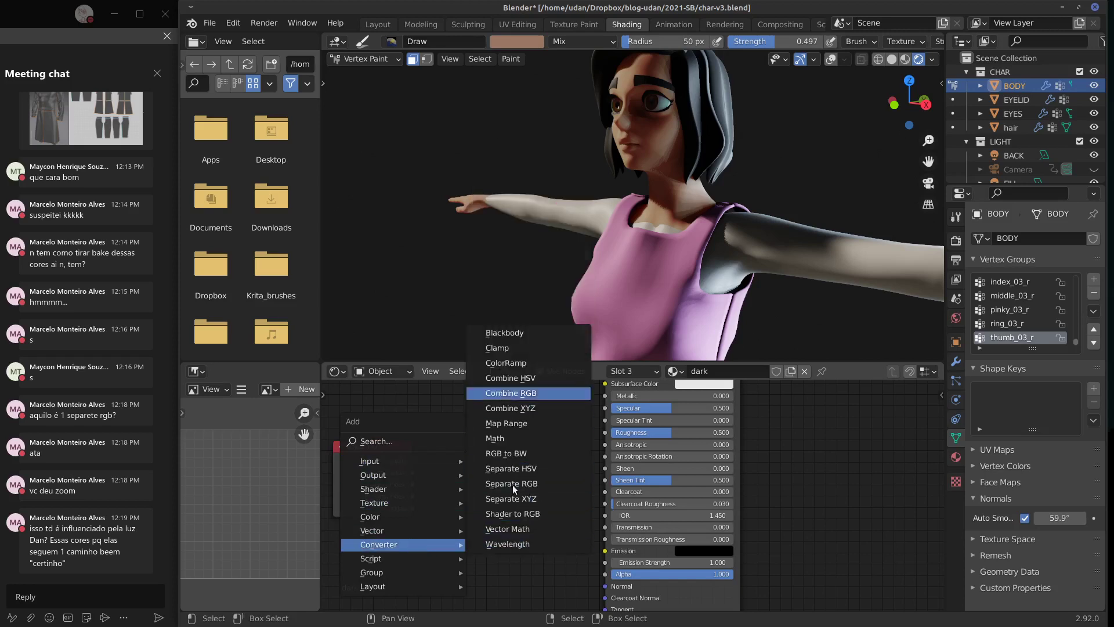
click(538, 486)
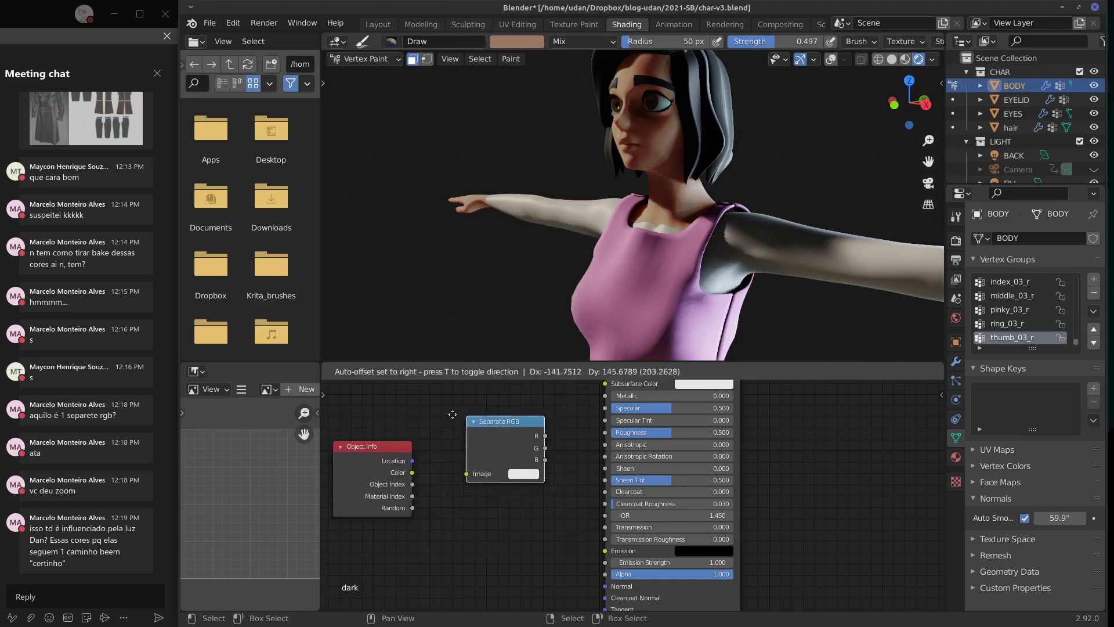
click(447, 416)
drag(412, 461, 459, 469)
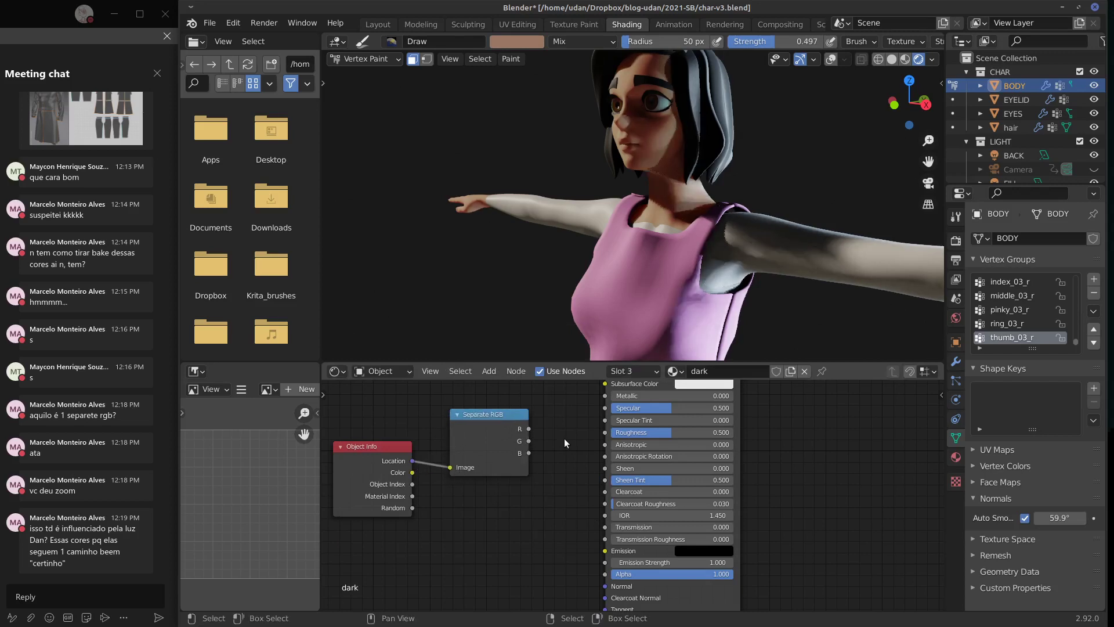
Step: Try Separate RGB's R output as the Principled BSDF's Base Color input and undo the connection
middle_drag(548, 452, 506, 500)
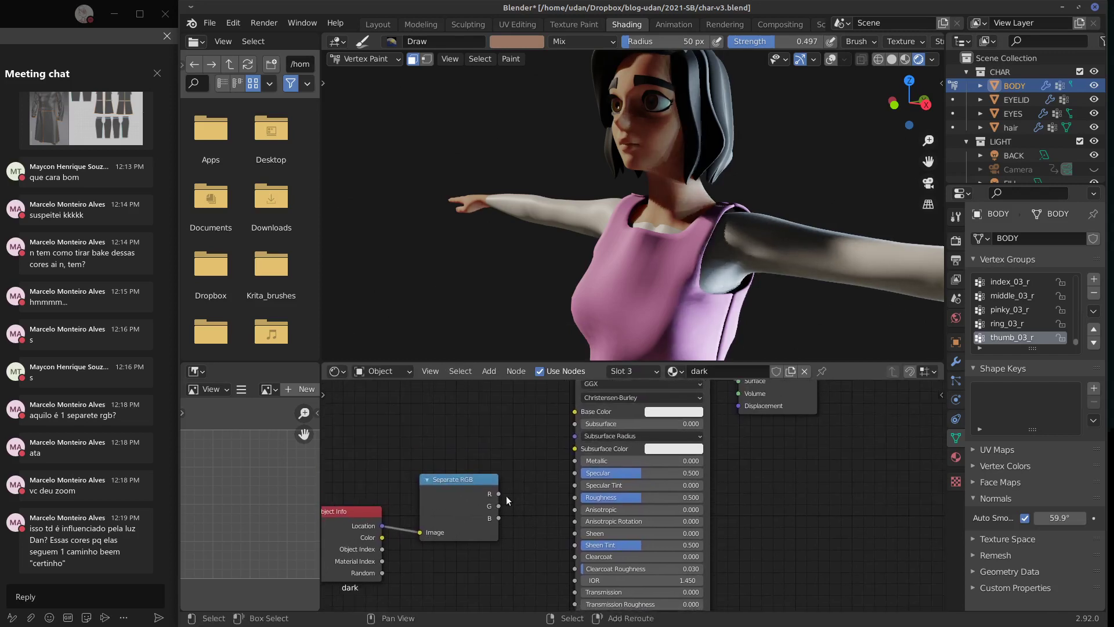
drag(498, 494, 574, 412)
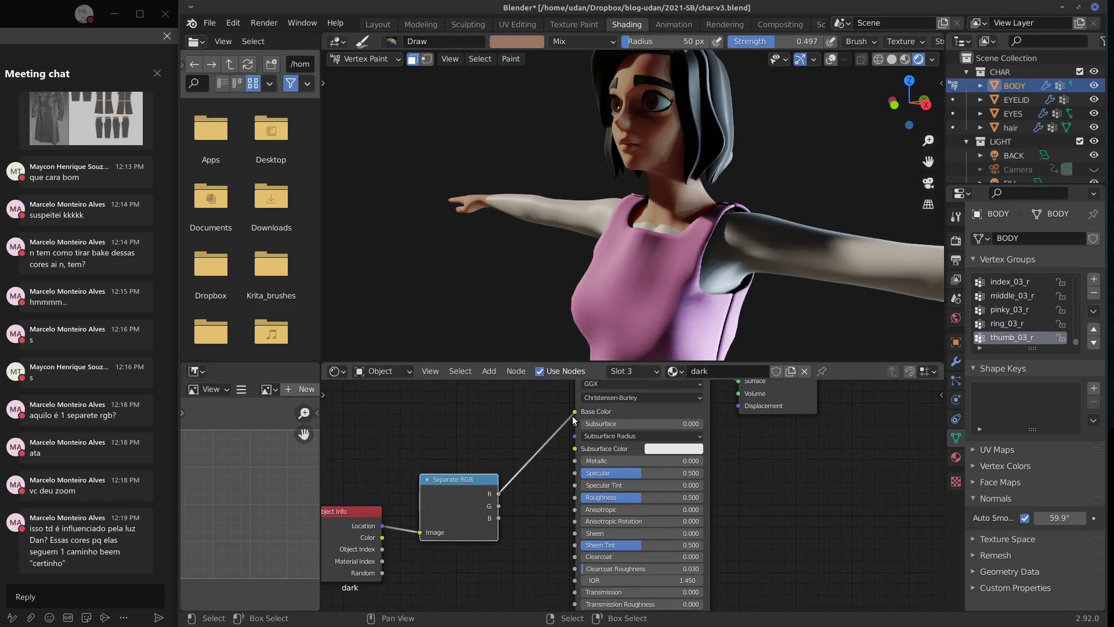
key(ctrl+z)
middle_drag(503, 464, 555, 425)
key(ctrl+z)
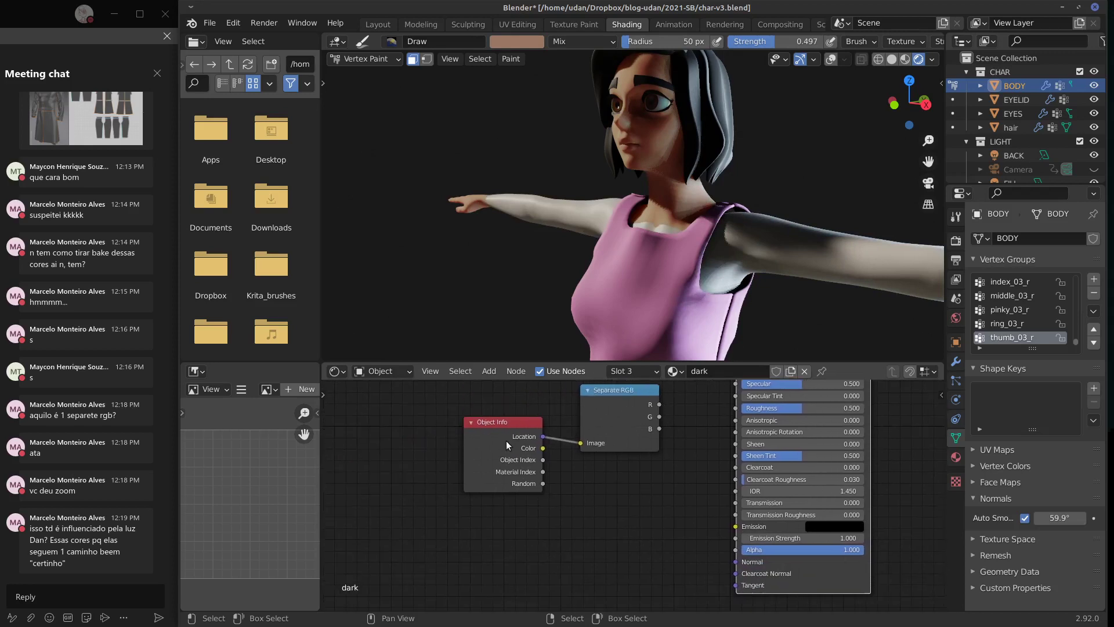
Step: Rearrange the Object Info and Separate RGB nodes, try connecting R to the Principled BSDF's Sheen, and undo that connection
click(502, 434)
drag(624, 399, 733, 444)
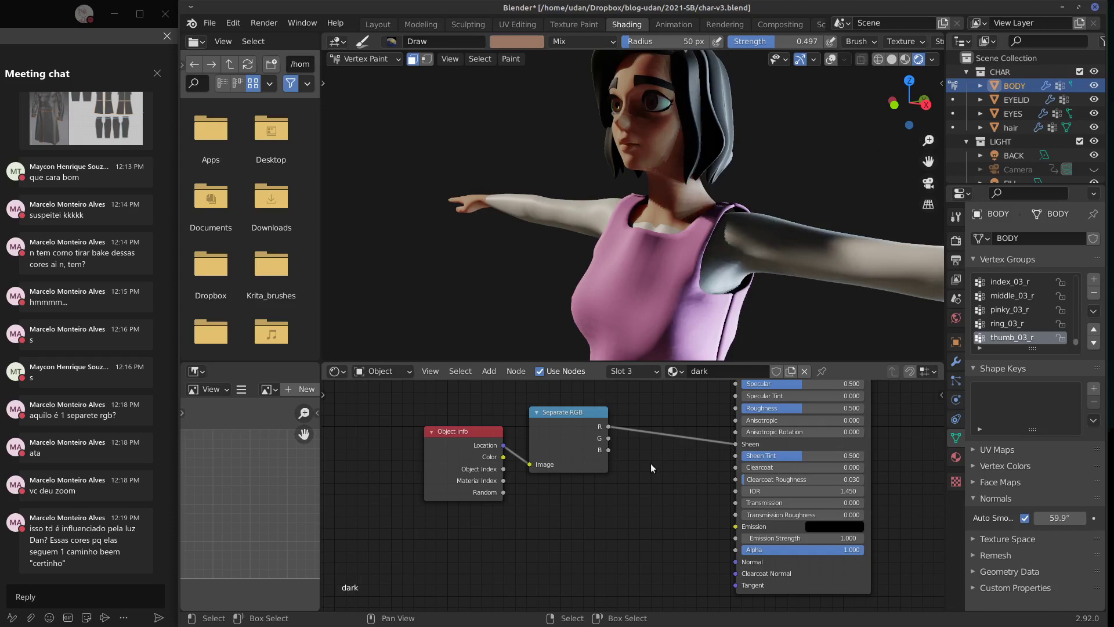
key(ctrl+z)
middle_drag(563, 464, 558, 494)
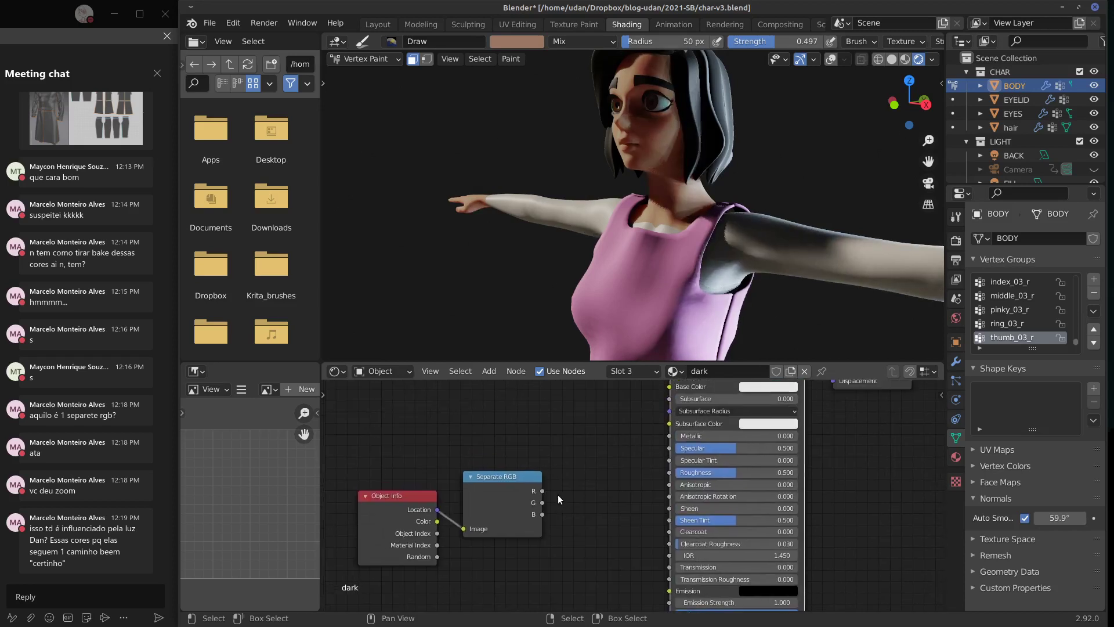
Step: Try Separate RGB's R output as the Principled BSDF's Metallic input, check the character, and disconnect it
drag(543, 489, 669, 436)
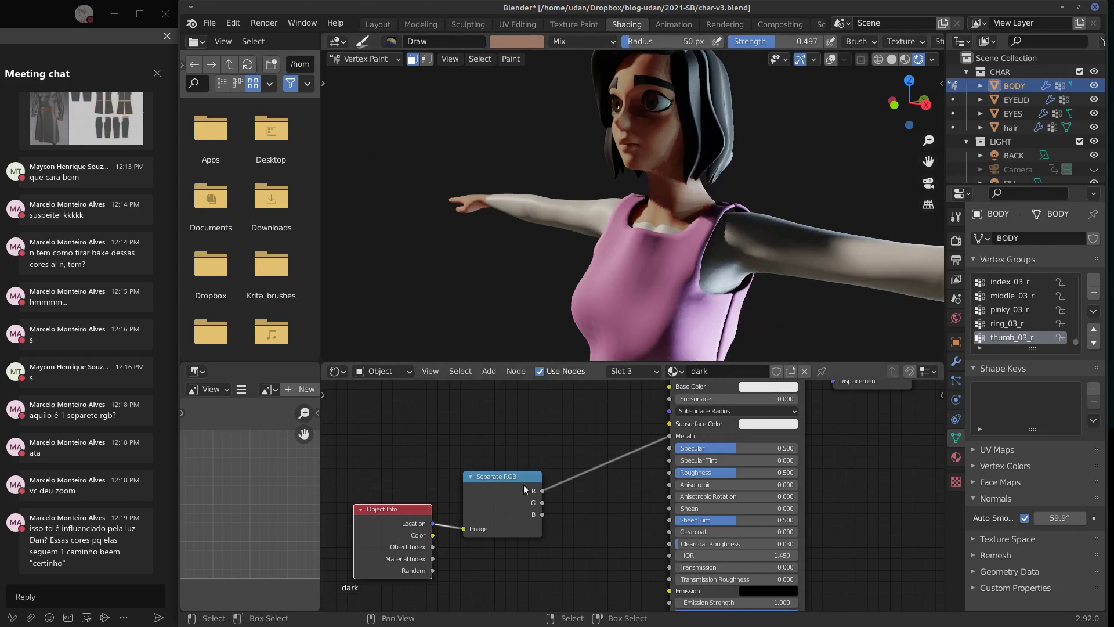
mouse_move(808, 260)
middle_down()
mouse_move(732, 262)
mouse_move(717, 287)
mouse_move(798, 266)
middle_up()
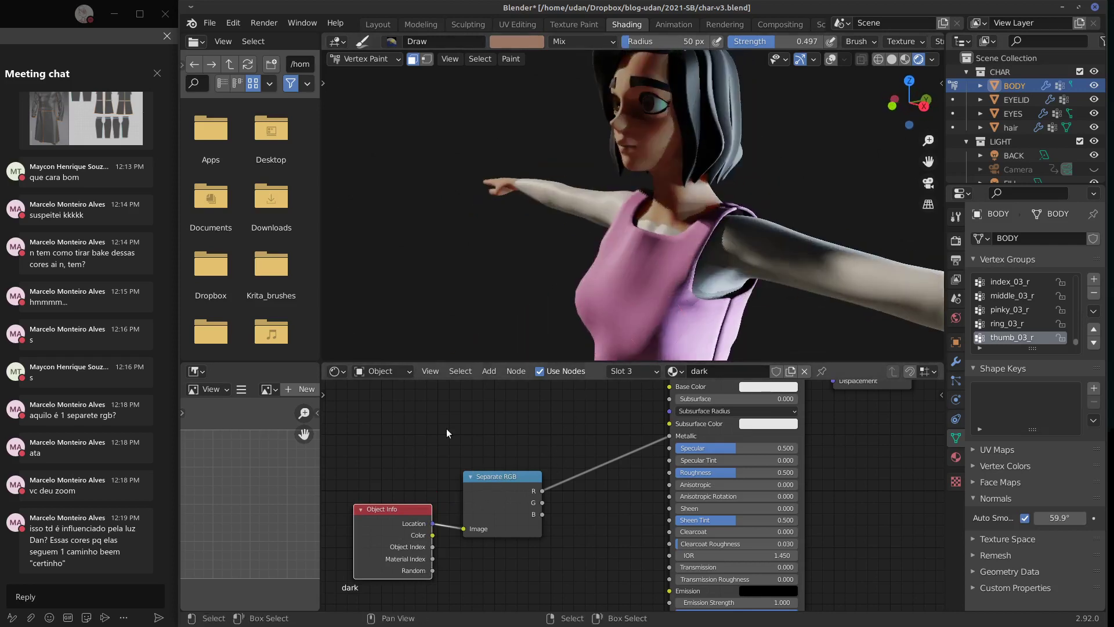
drag(671, 435, 559, 470)
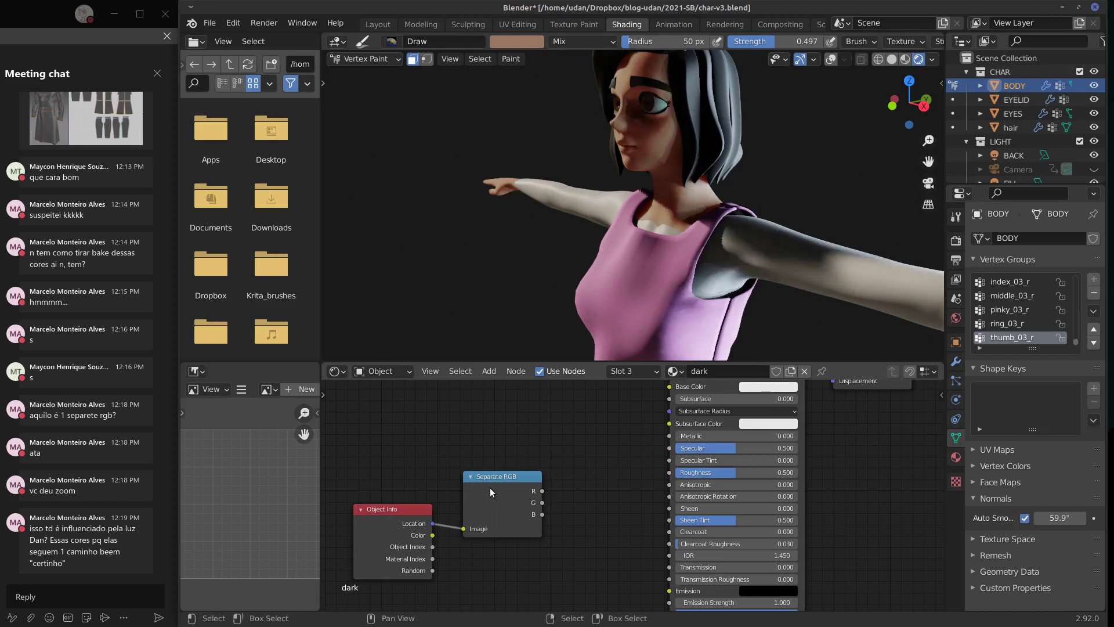
mouse_move(684, 244)
middle_down()
mouse_move(755, 218)
mouse_move(766, 250)
middle_up()
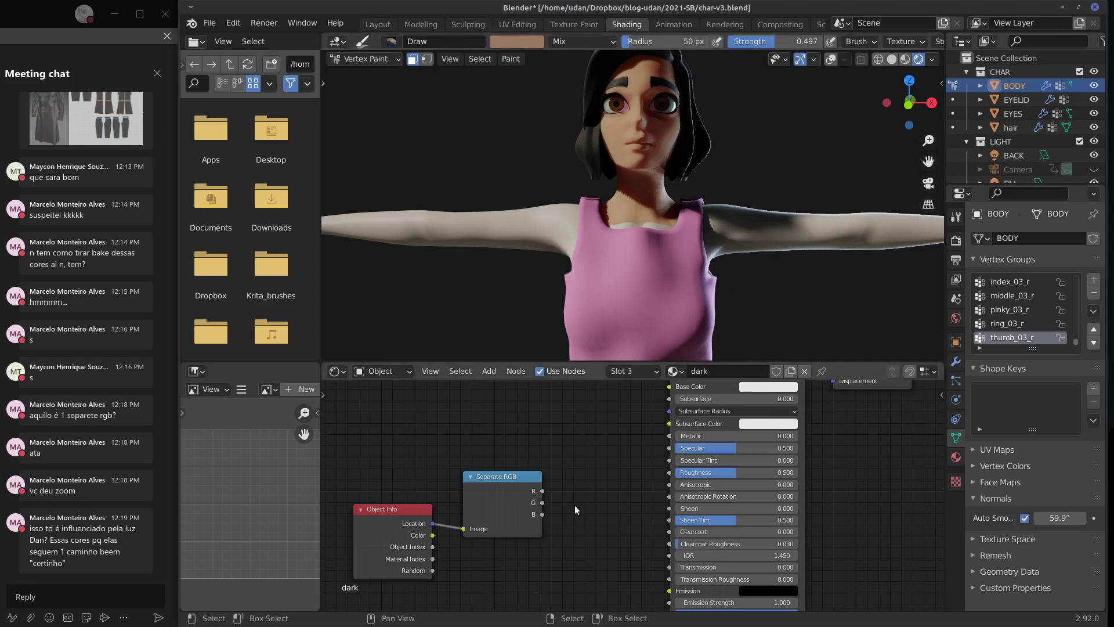
Step: Delete the Separate RGB and Object Info nodes from the dark material
click(503, 484)
key(x)
click(409, 509)
key(x)
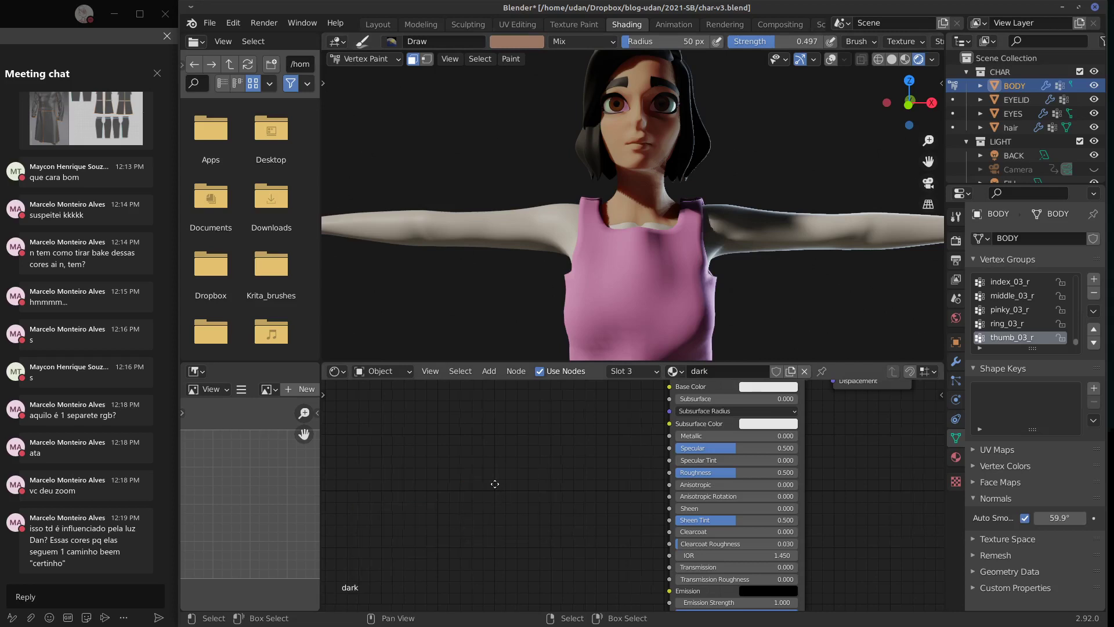
Step: Add a Light Path input node to the dark material beside the Principled BSDF
middle_drag(495, 484, 495, 524)
scroll(495, 525, down, 2)
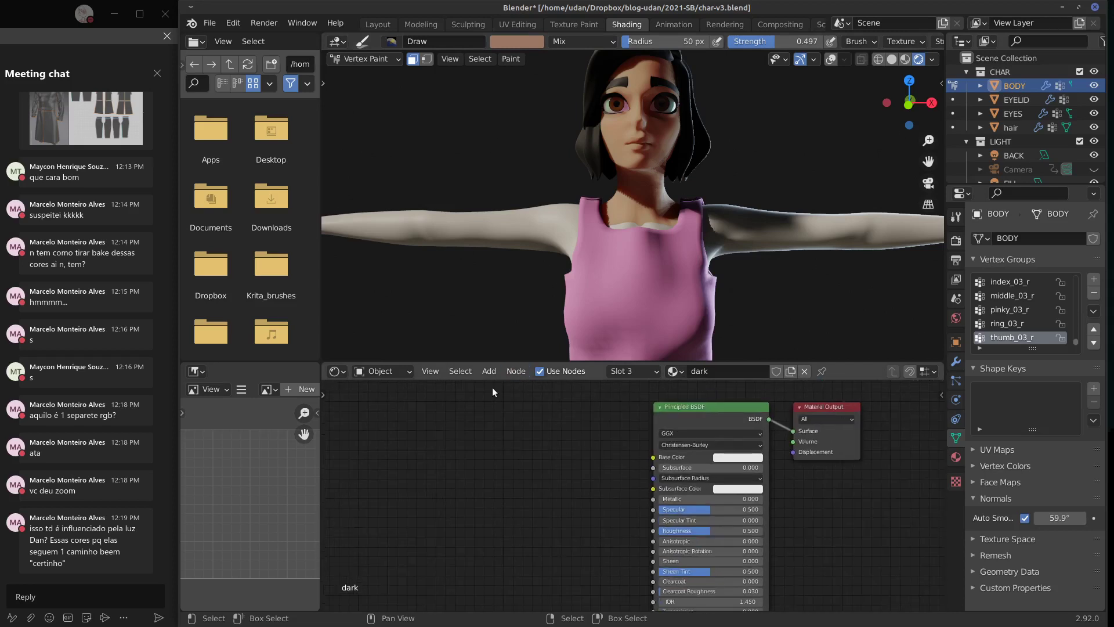
click(513, 372)
click(487, 371)
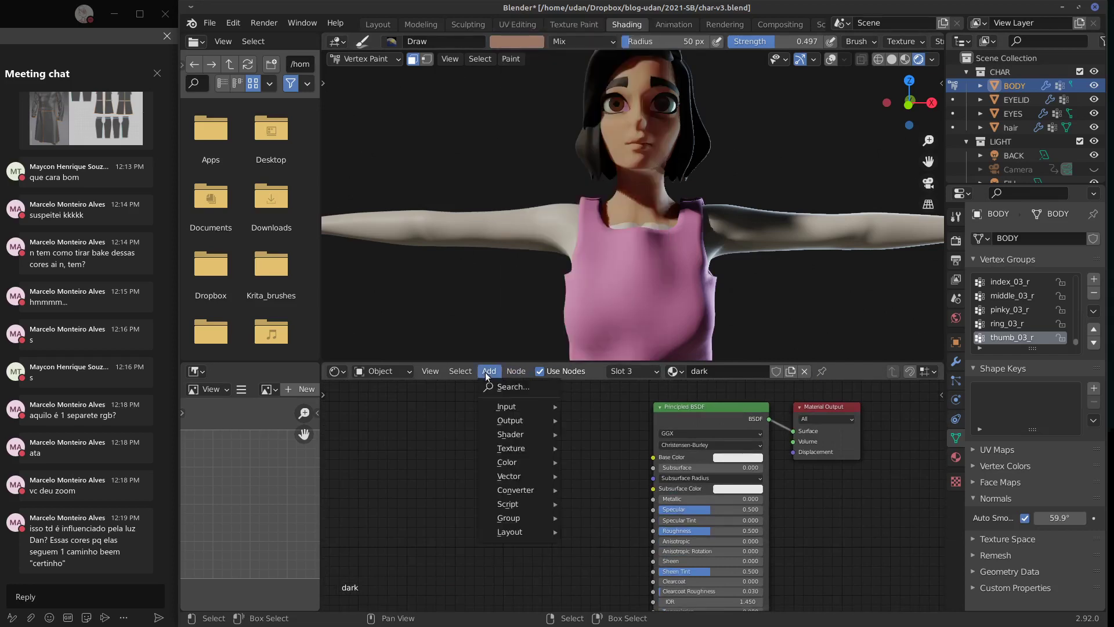
mouse_move(493, 407)
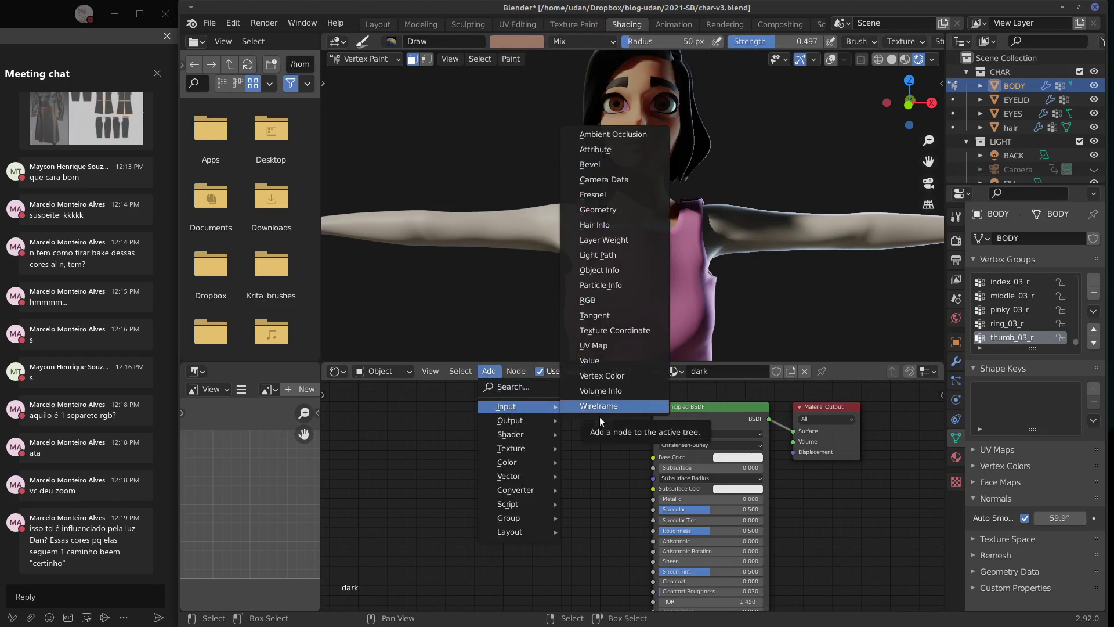
click(607, 255)
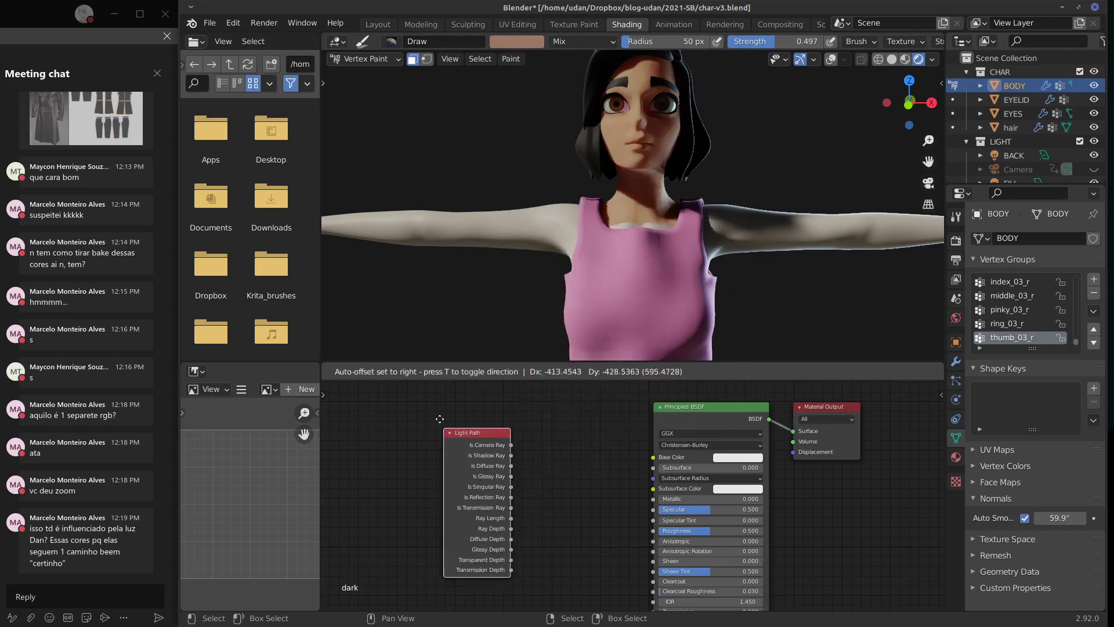
click(515, 475)
scroll(514, 452, up, 2)
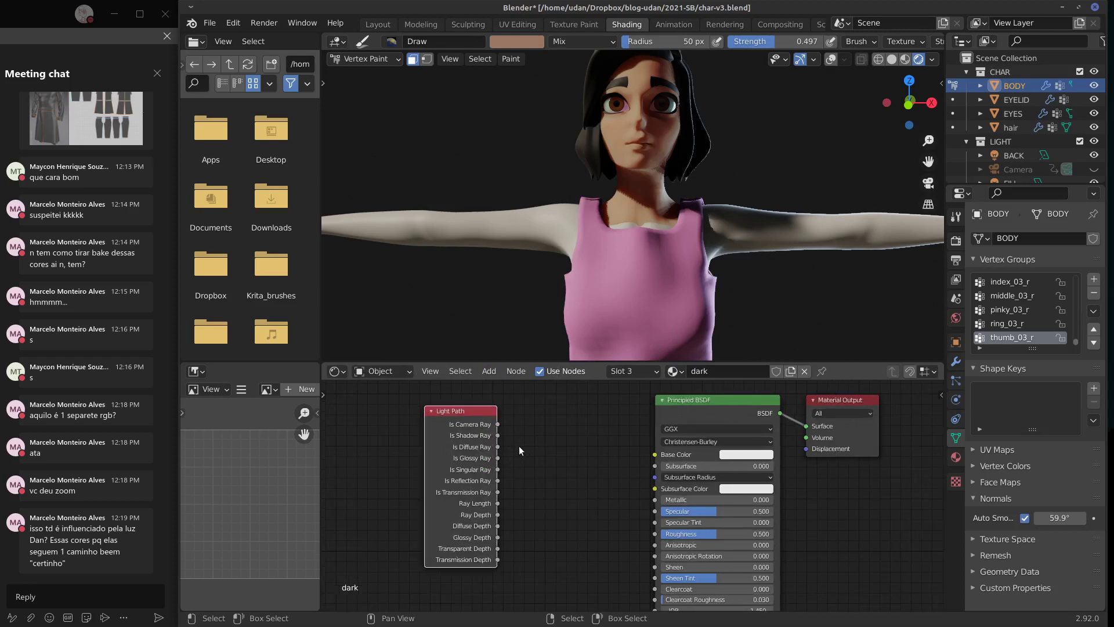
Step: Move Light Path closer to the Principled BSDF, try its Is Shadow Ray output as the Base Color input, and disconnect it
middle_drag(500, 458, 511, 438)
key(g)
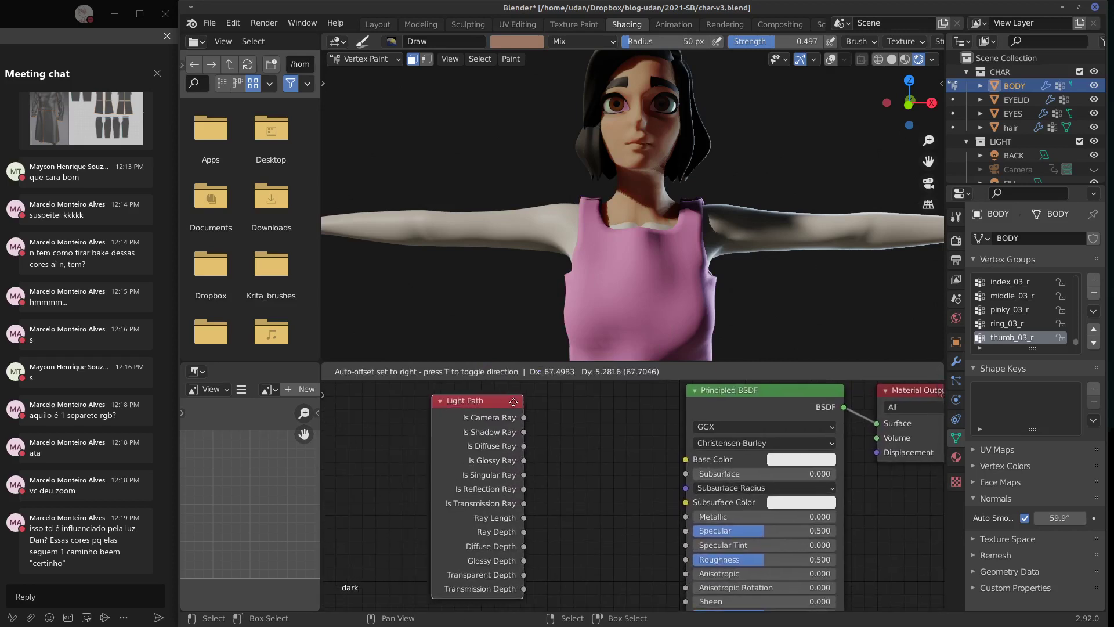
click(569, 420)
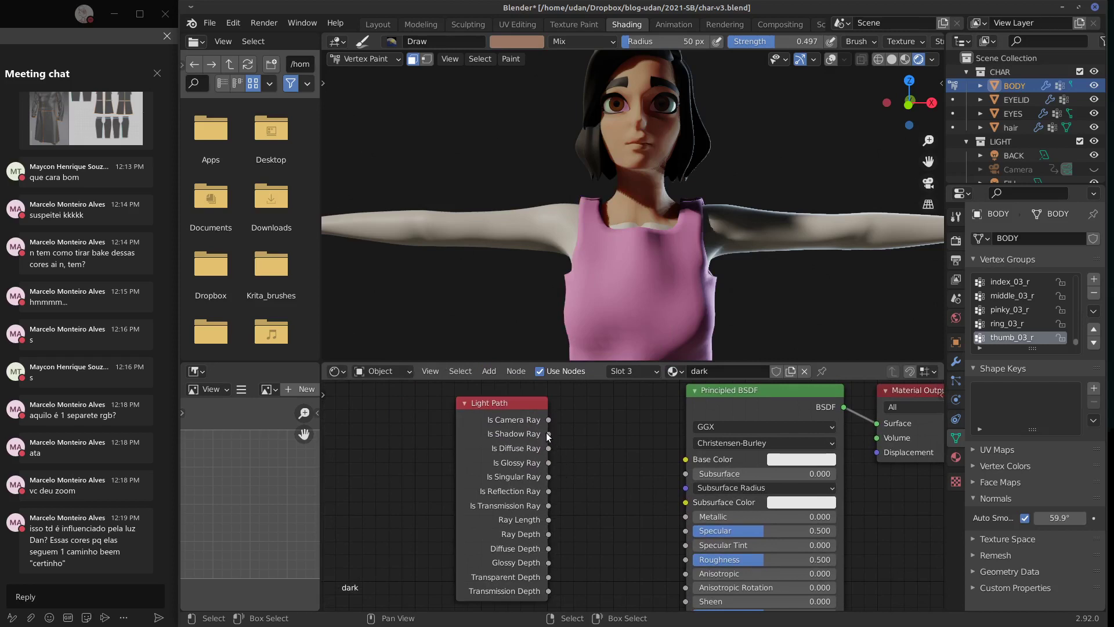
drag(548, 434, 685, 459)
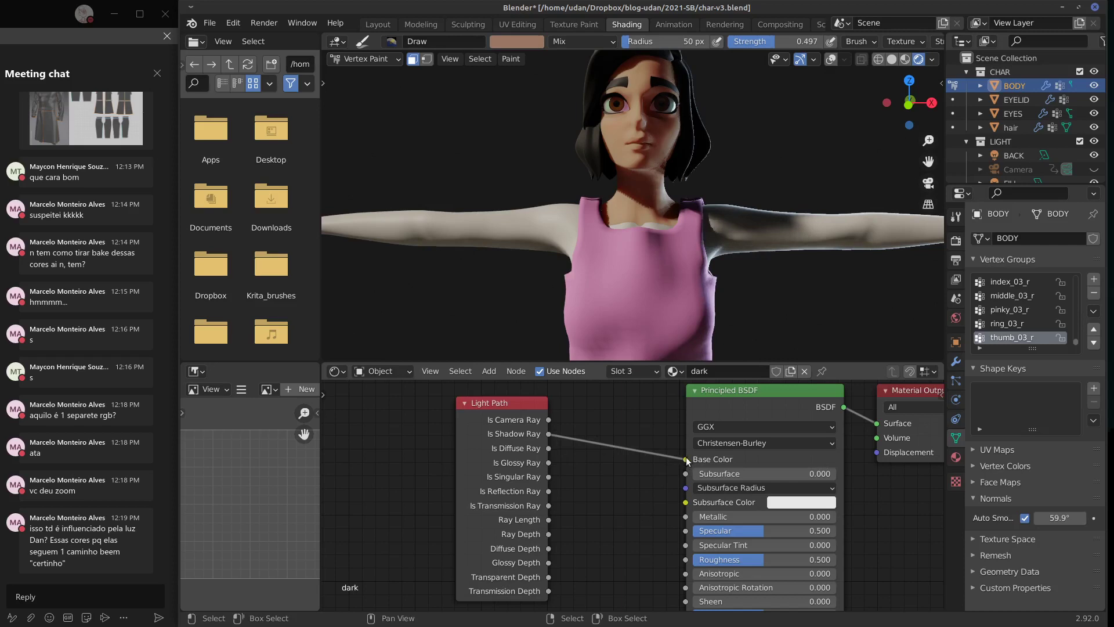
drag(686, 459, 576, 471)
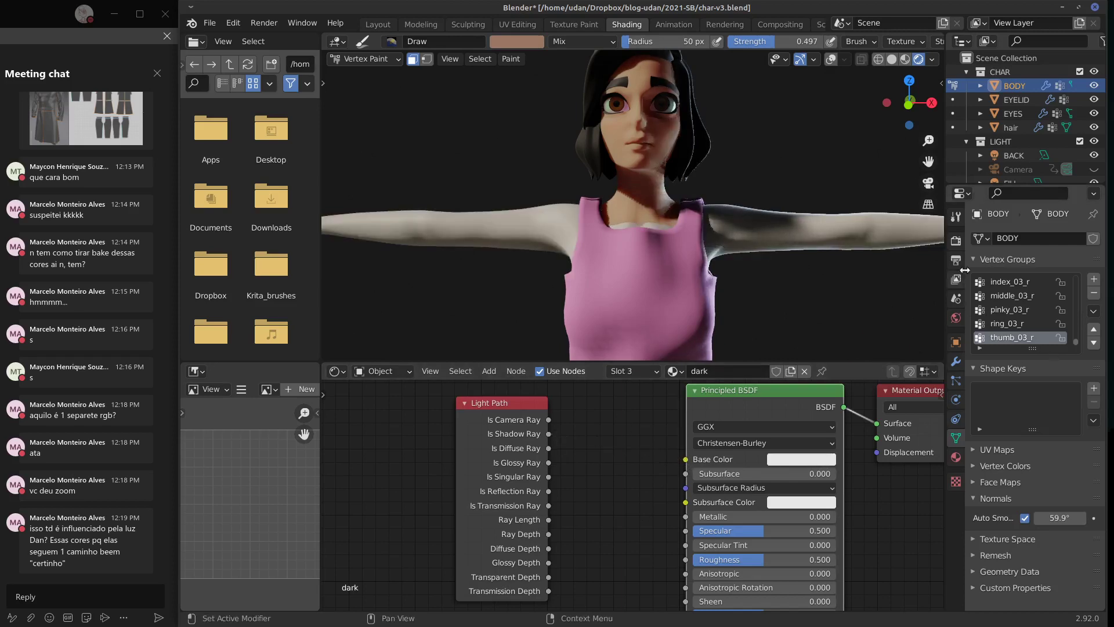
Step: Switch the scene's render engine to Cycles
click(956, 240)
click(1052, 240)
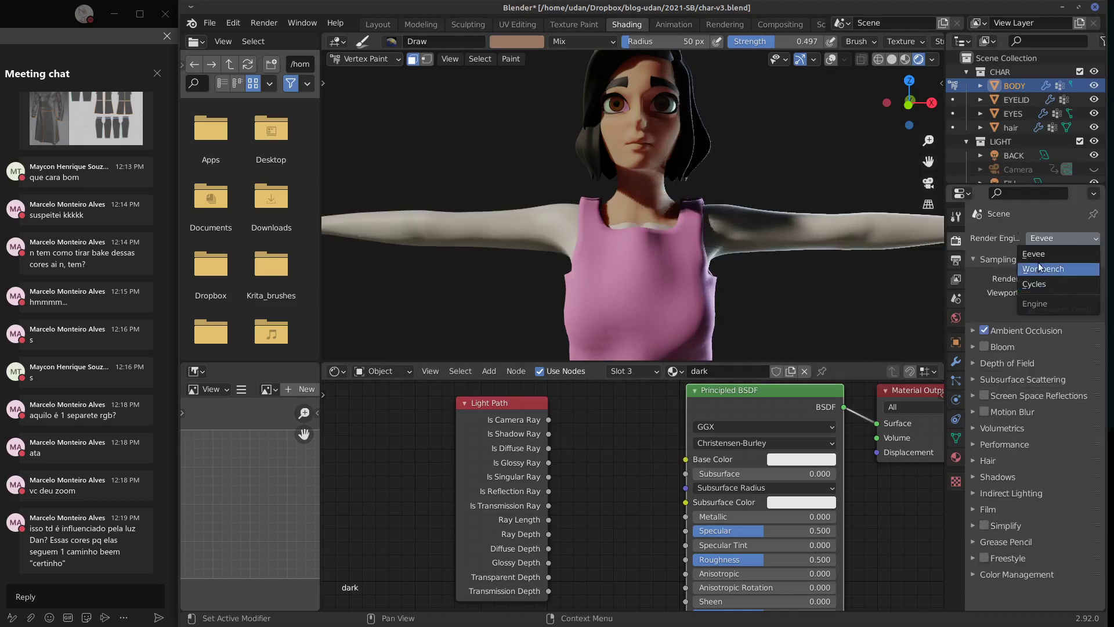
click(1032, 284)
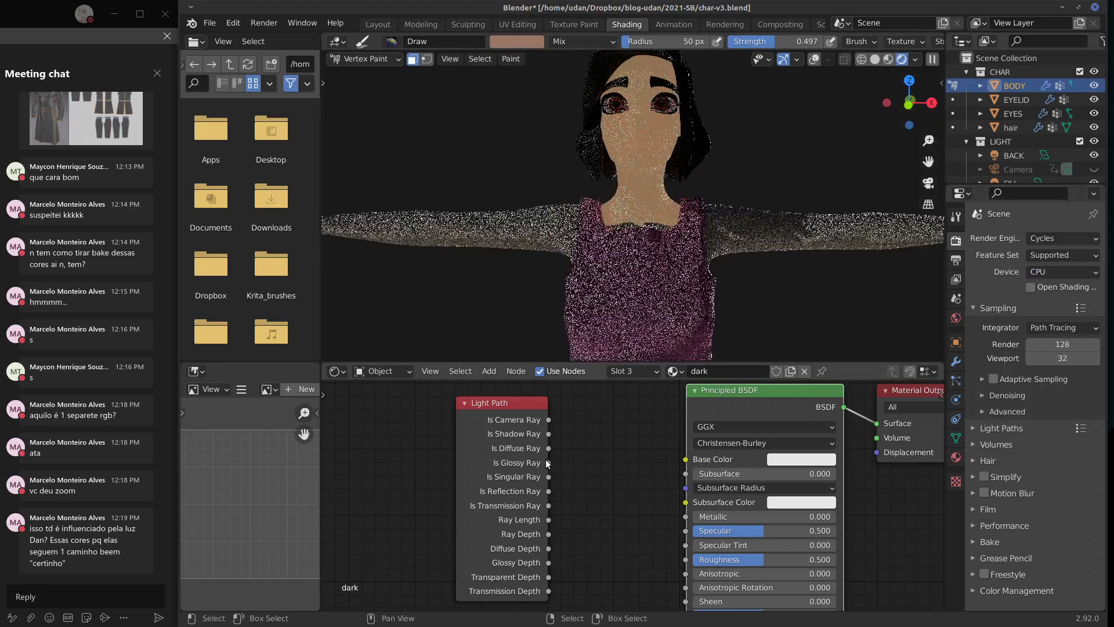
Step: Delete the Light Path node from the dark material
click(504, 406)
key(x)
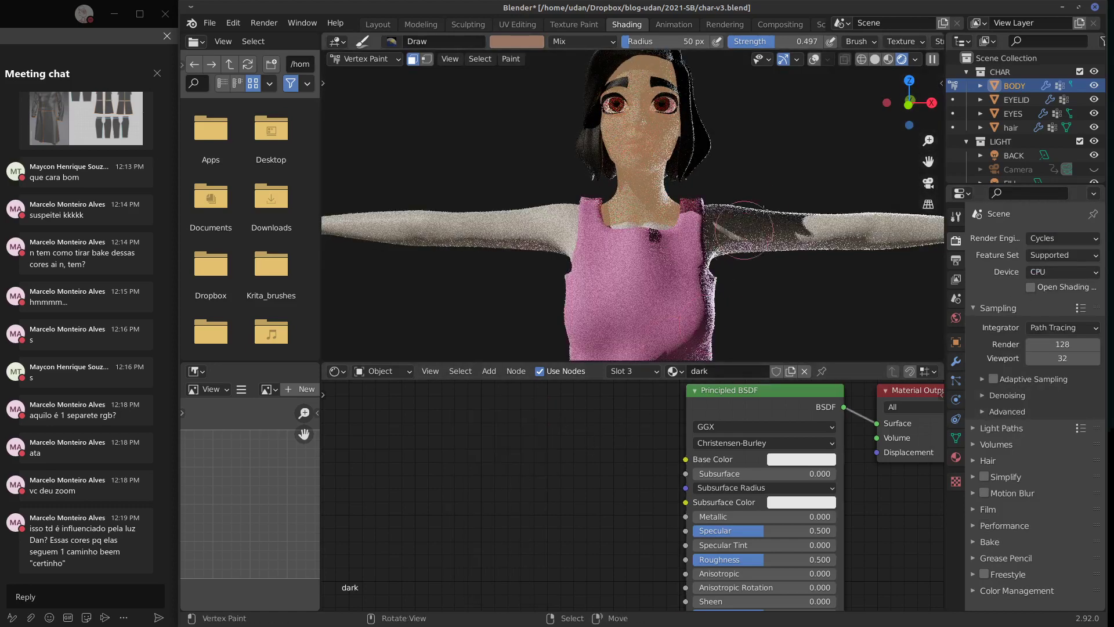
mouse_move(754, 232)
middle_down()
mouse_move(731, 227)
mouse_move(747, 220)
middle_up()
middle_drag(879, 530, 653, 550)
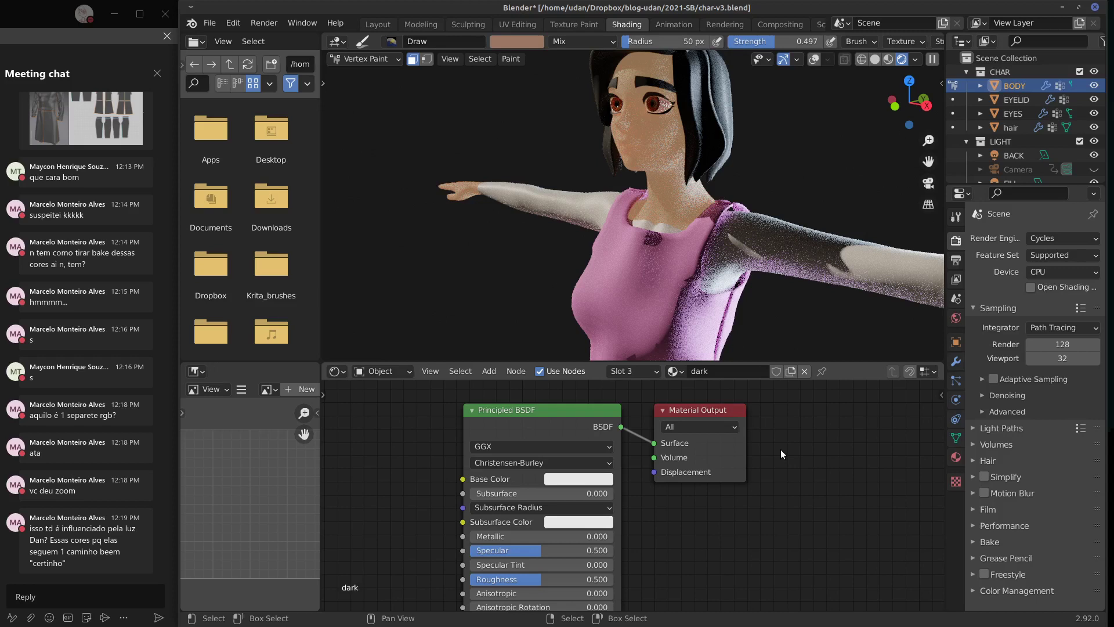
Step: Compare the character's shading by switching the render engine to Eevee and back to Cycles
click(1050, 239)
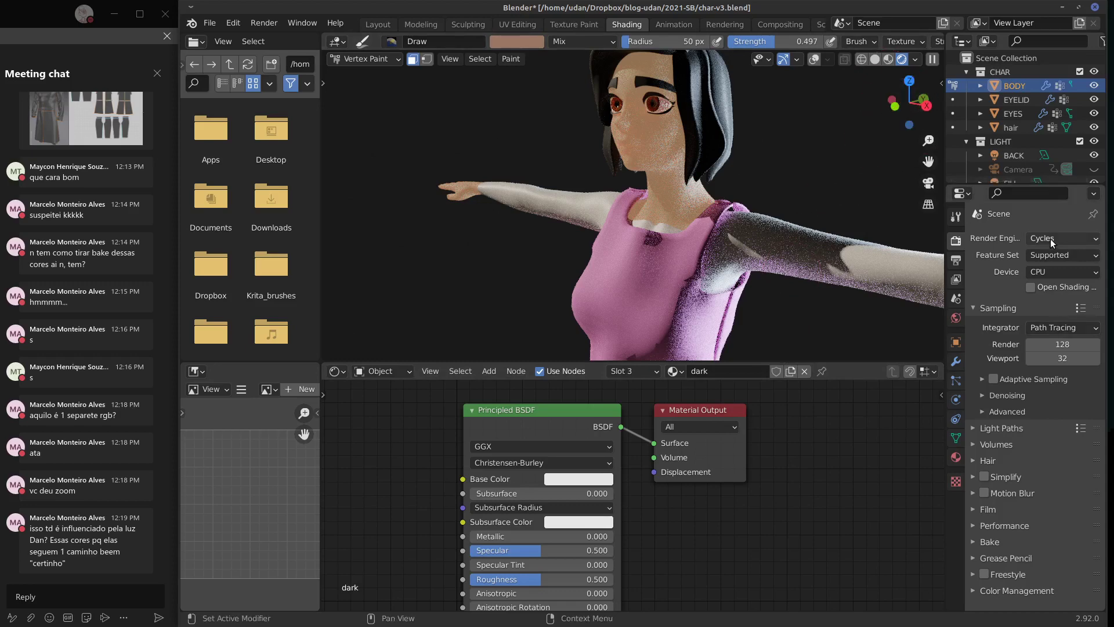
click(1047, 257)
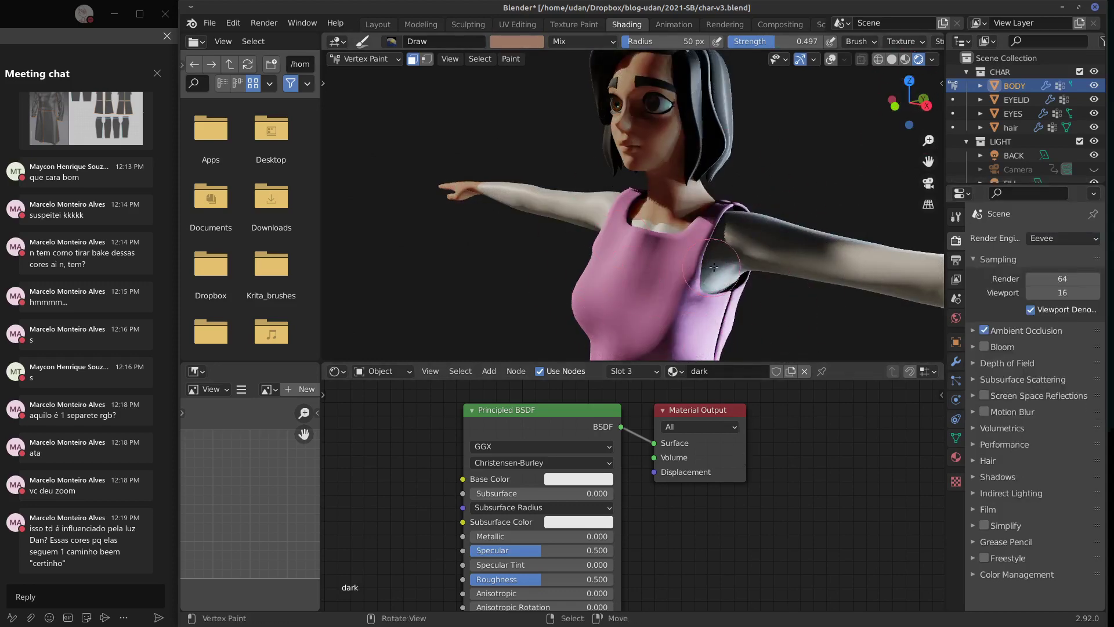
middle_drag(699, 261, 859, 249)
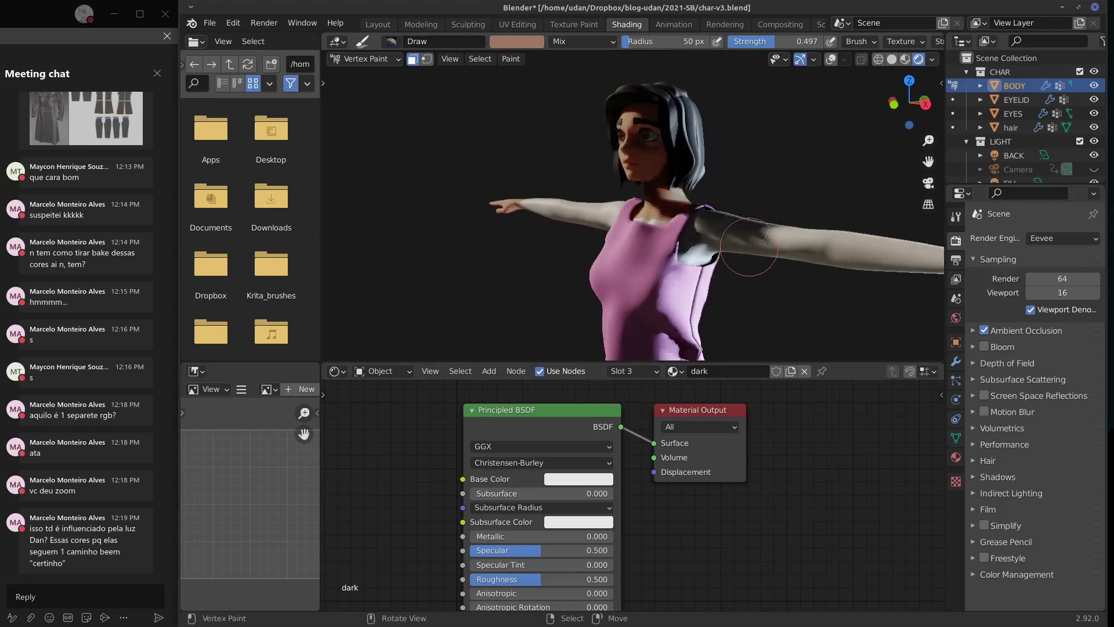
click(1085, 238)
click(1045, 283)
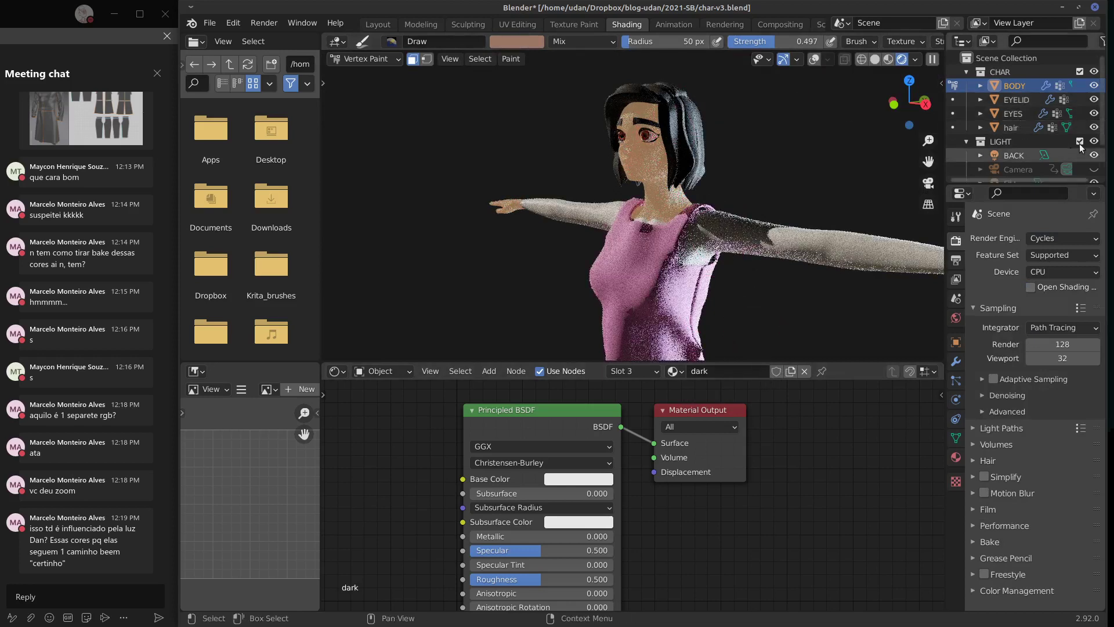
Step: Leave Vertex Paint for Object Mode and select the character's hair
scroll(1074, 168, down, 3)
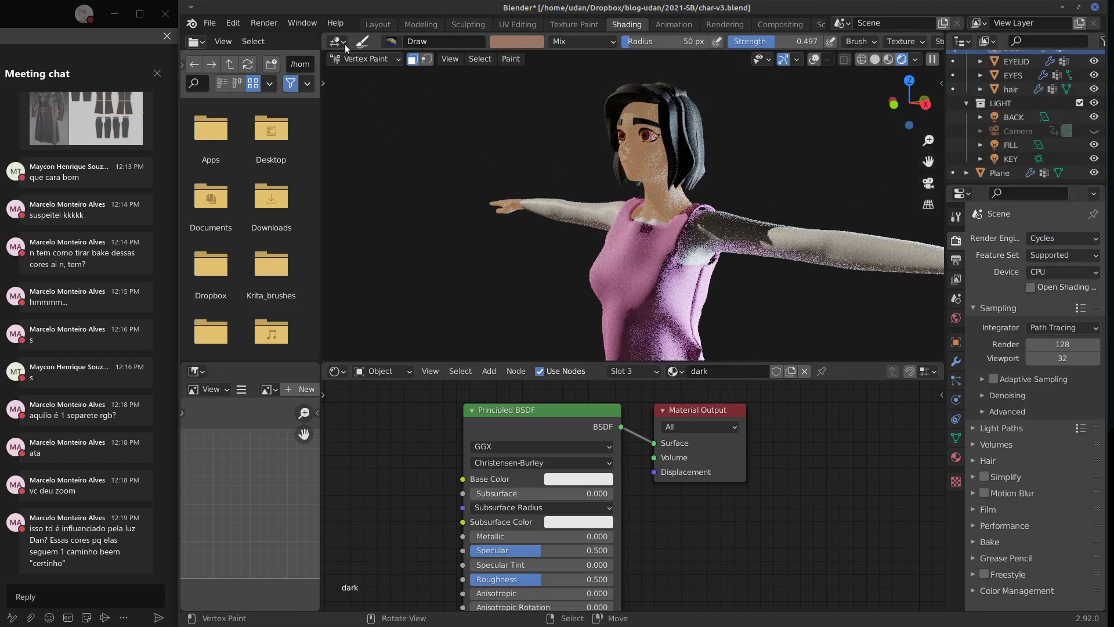
click(210, 23)
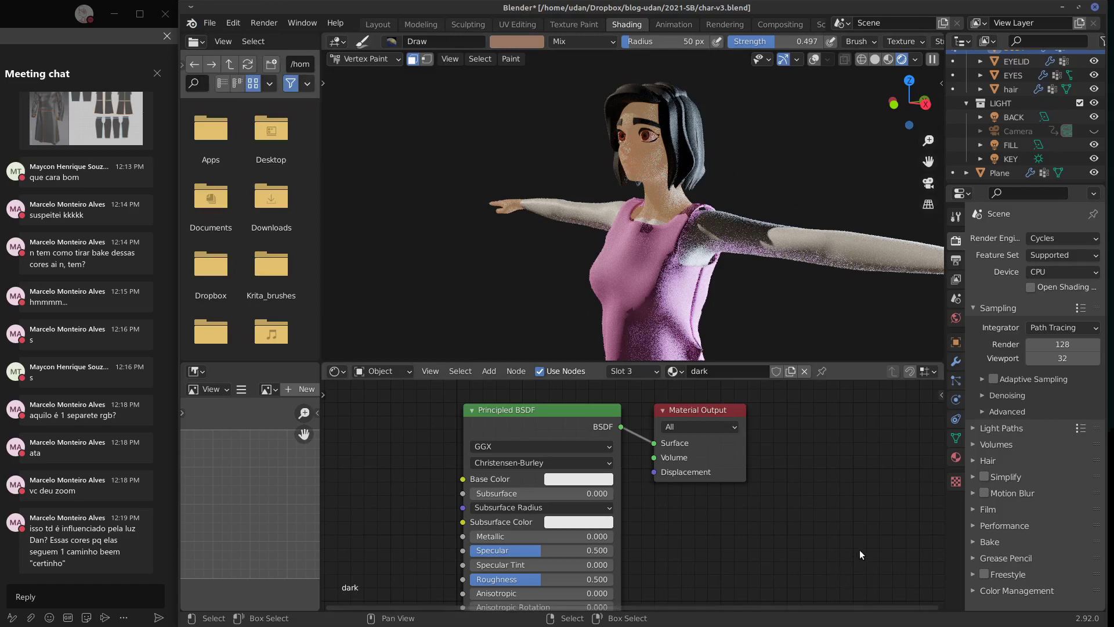
click(363, 58)
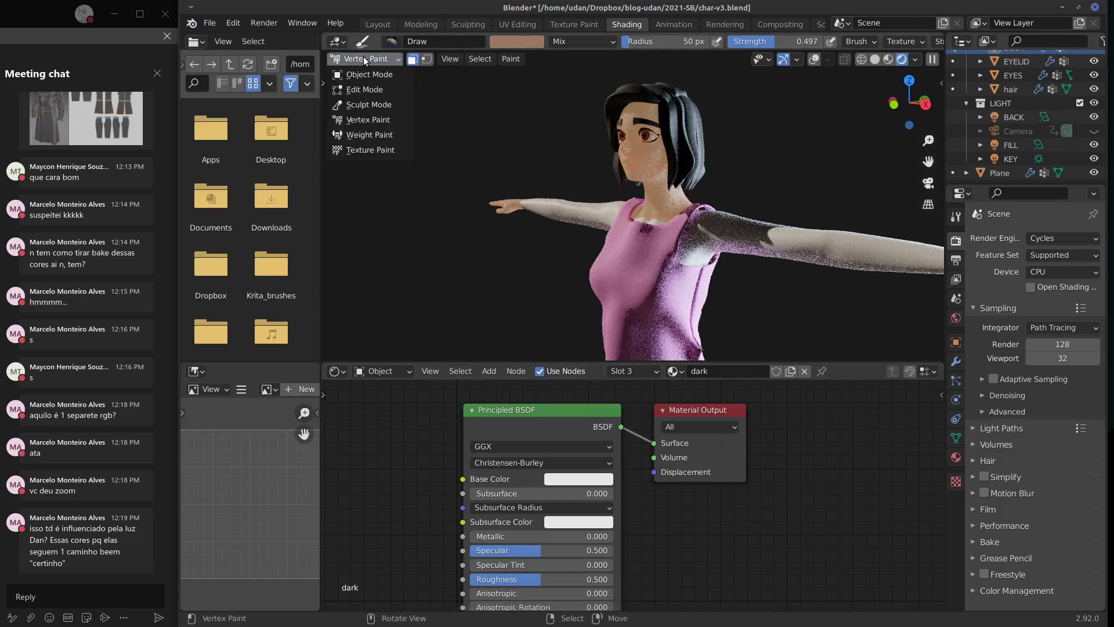
click(679, 169)
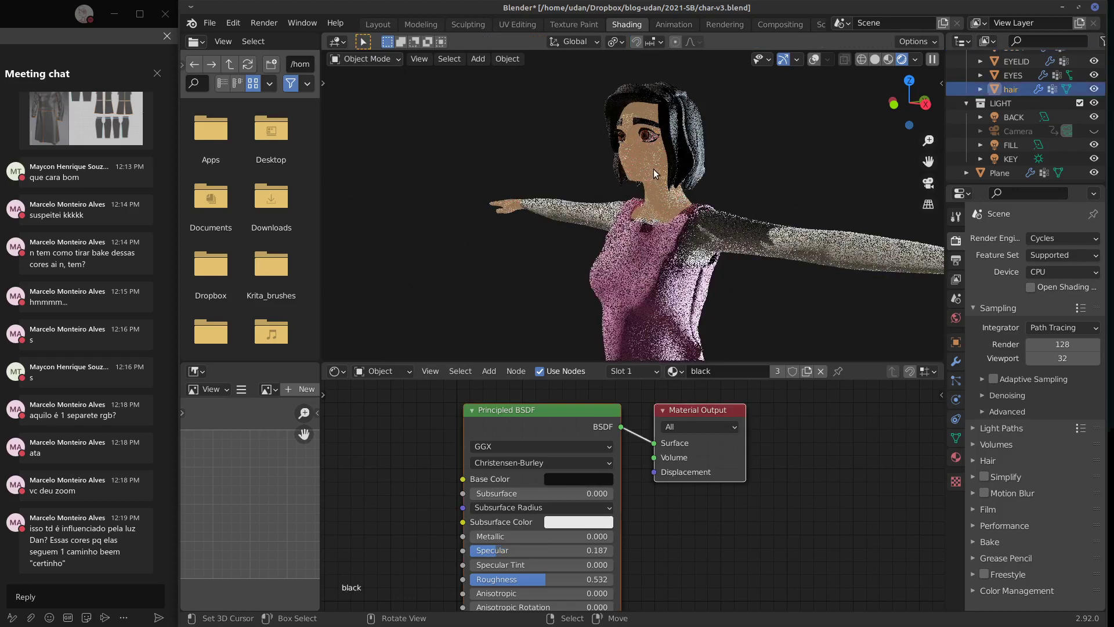
Step: Display the material slots with a taller slot list and select BODY's SKIN material
click(956, 458)
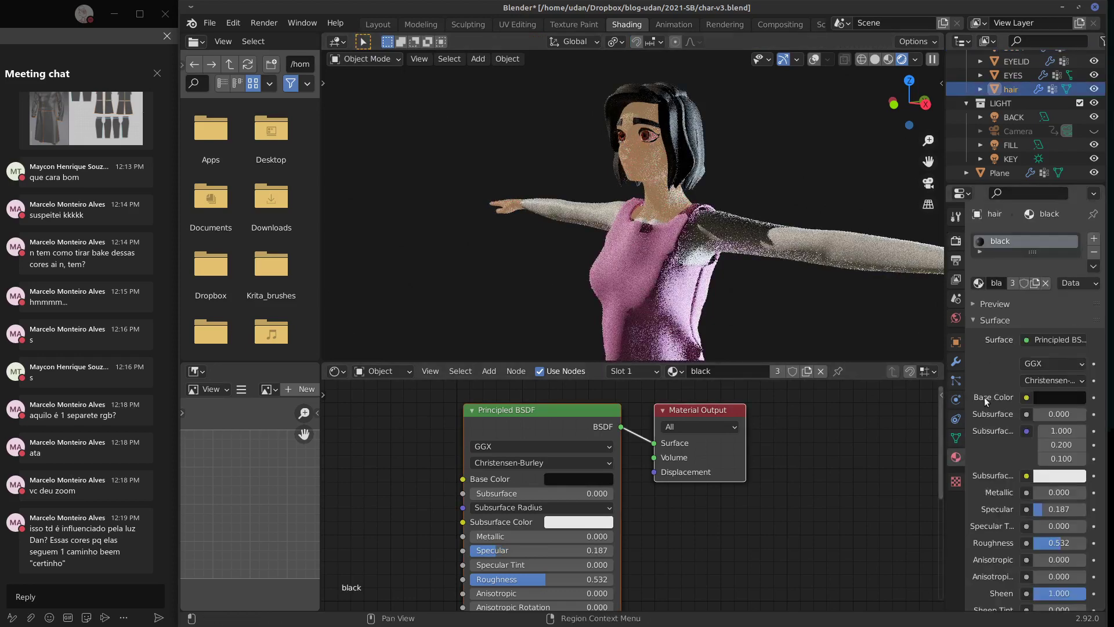
drag(1030, 247, 1031, 274)
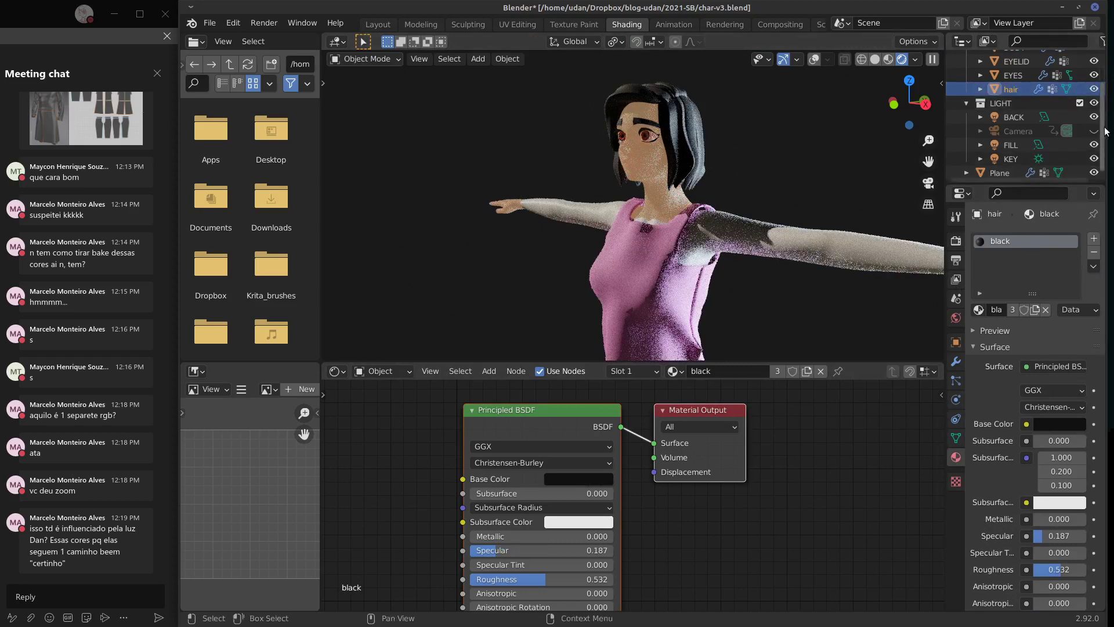
scroll(1041, 102, up, 2)
click(1011, 103)
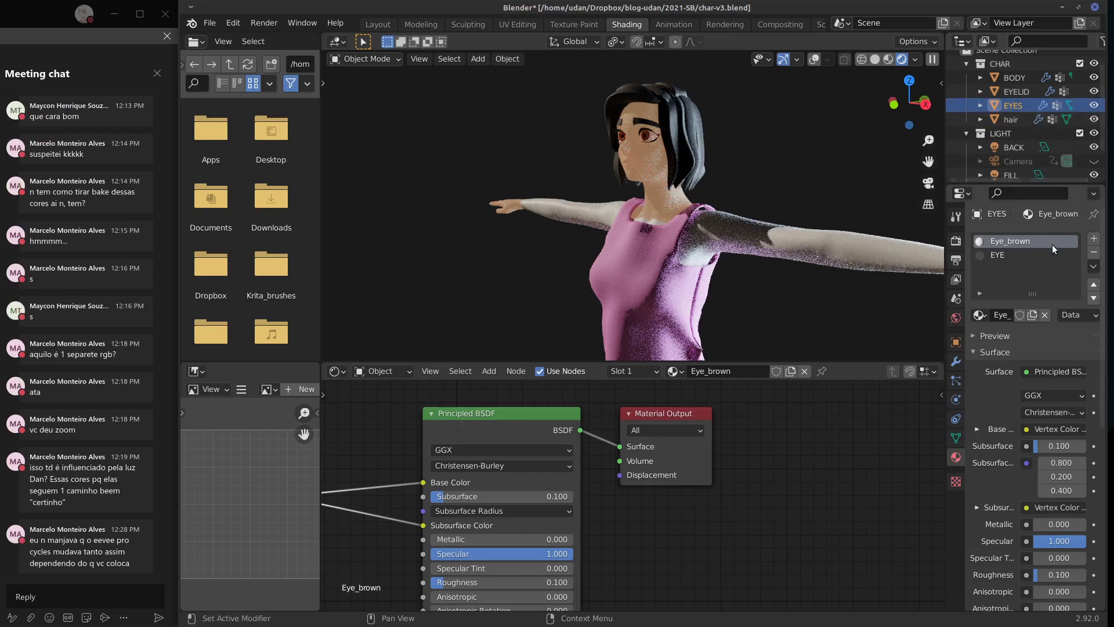
click(1014, 77)
click(997, 240)
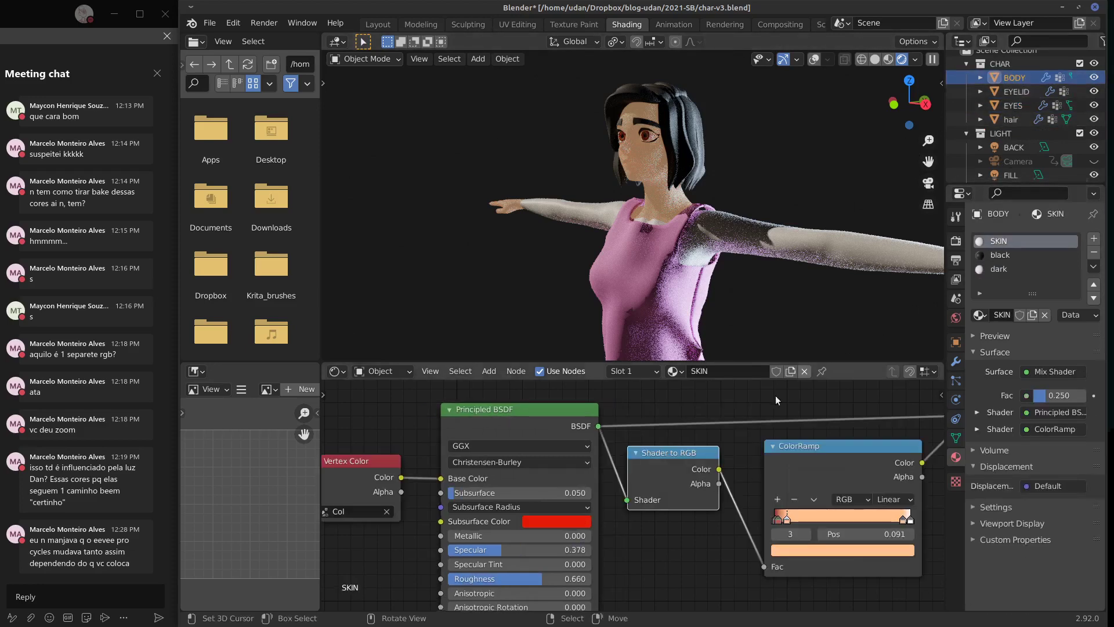
Step: Delete the Shader to RGB, ColorRamp and Mix Shader nodes from the SKIN material
middle_drag(870, 494, 684, 516)
middle_drag(530, 507, 580, 465)
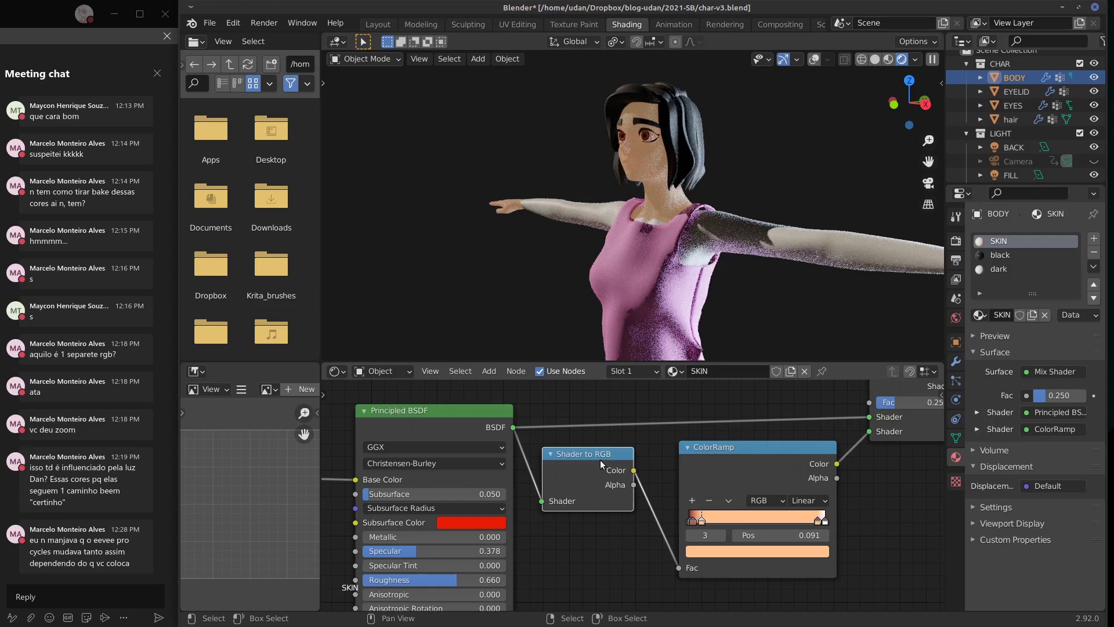
key(x)
click(729, 455)
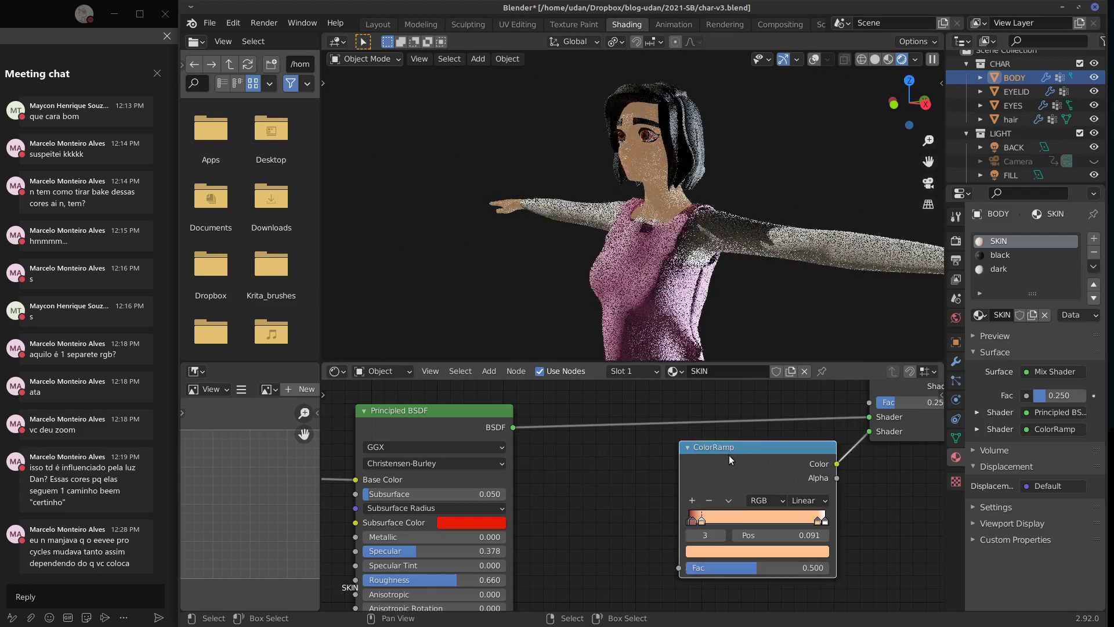
key(x)
middle_drag(936, 427, 718, 468)
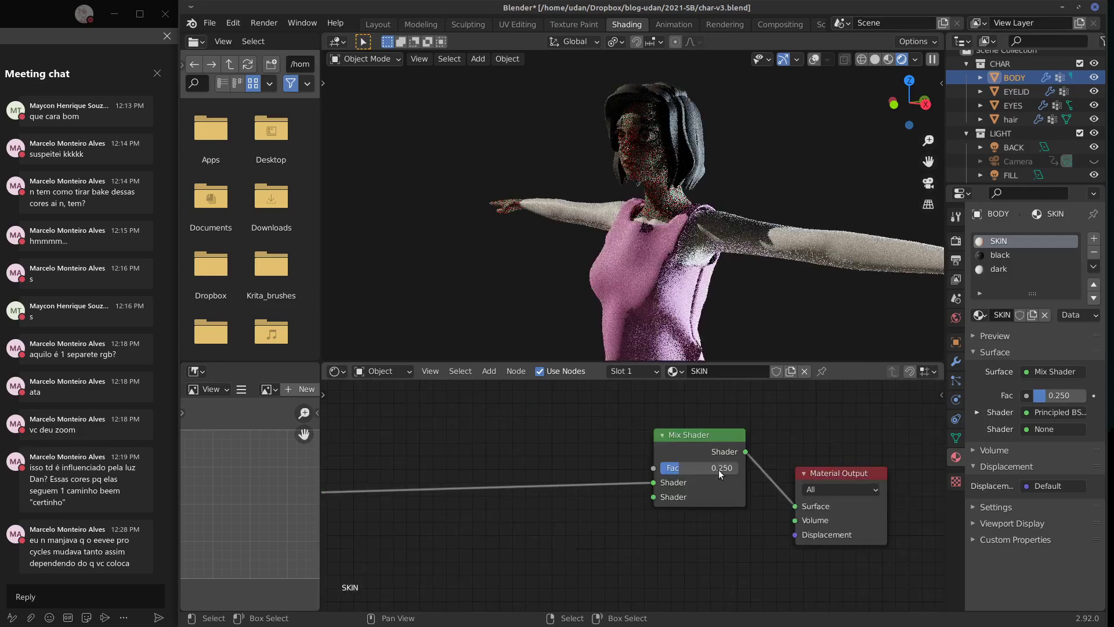
click(701, 439)
key(x)
Step: Connect the Principled BSDF directly to the Material Output's Surface and move the output node closer to the shader
middle_drag(651, 491, 774, 451)
drag(420, 453, 919, 469)
middle_drag(919, 469, 857, 474)
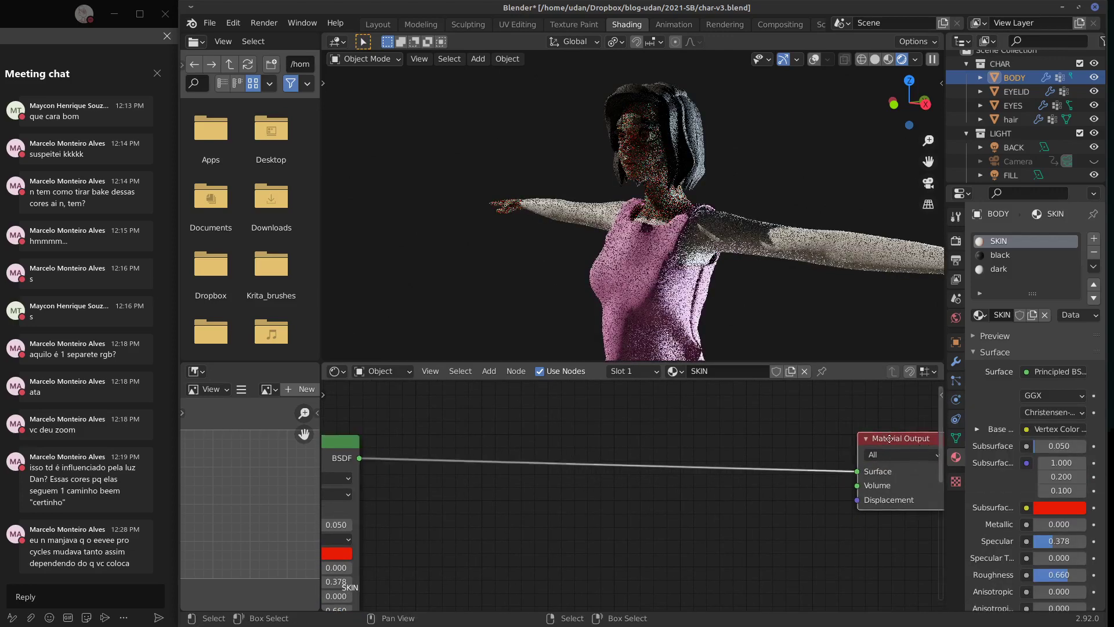
drag(931, 443, 560, 449)
middle_drag(559, 450, 778, 447)
shift+middle_drag(698, 184, 714, 204)
scroll(720, 200, up, 5)
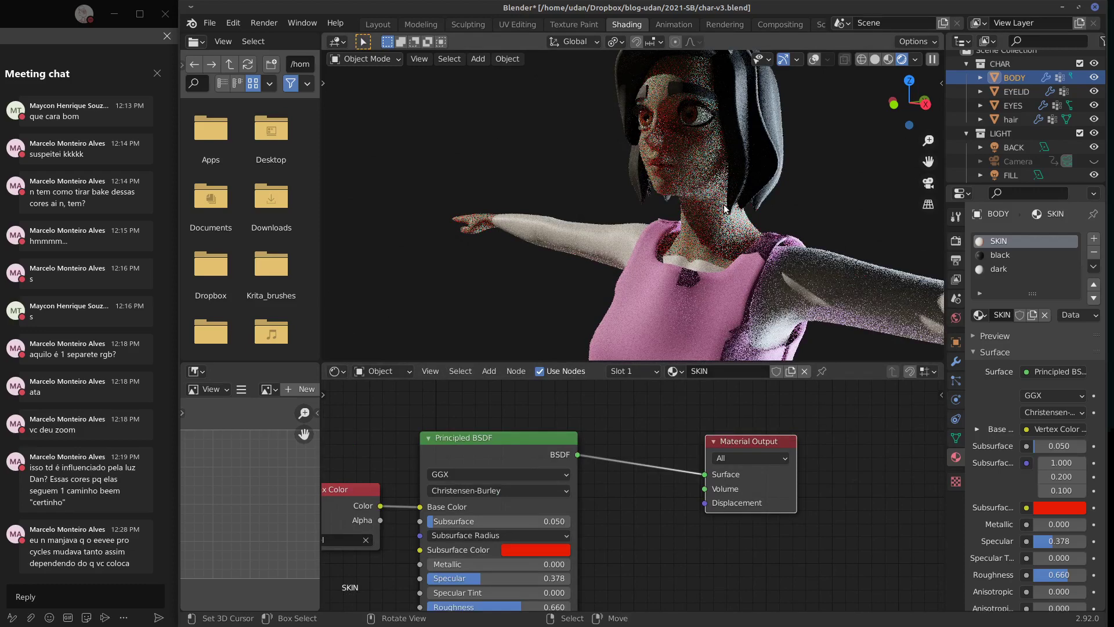
scroll(685, 155, up, 2)
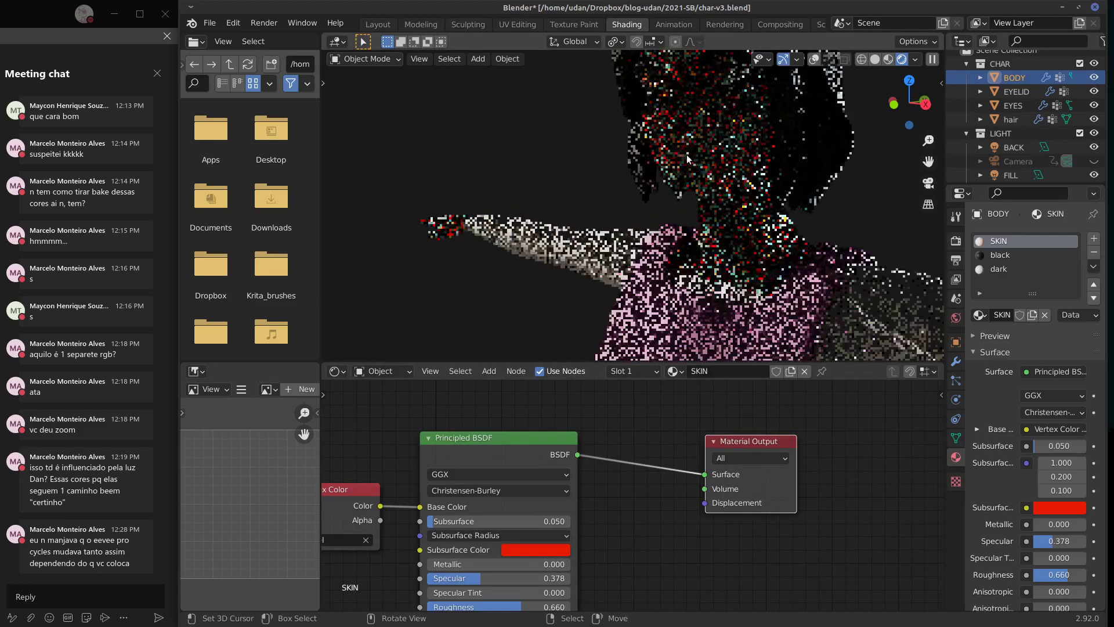
middle_drag(730, 132, 630, 165)
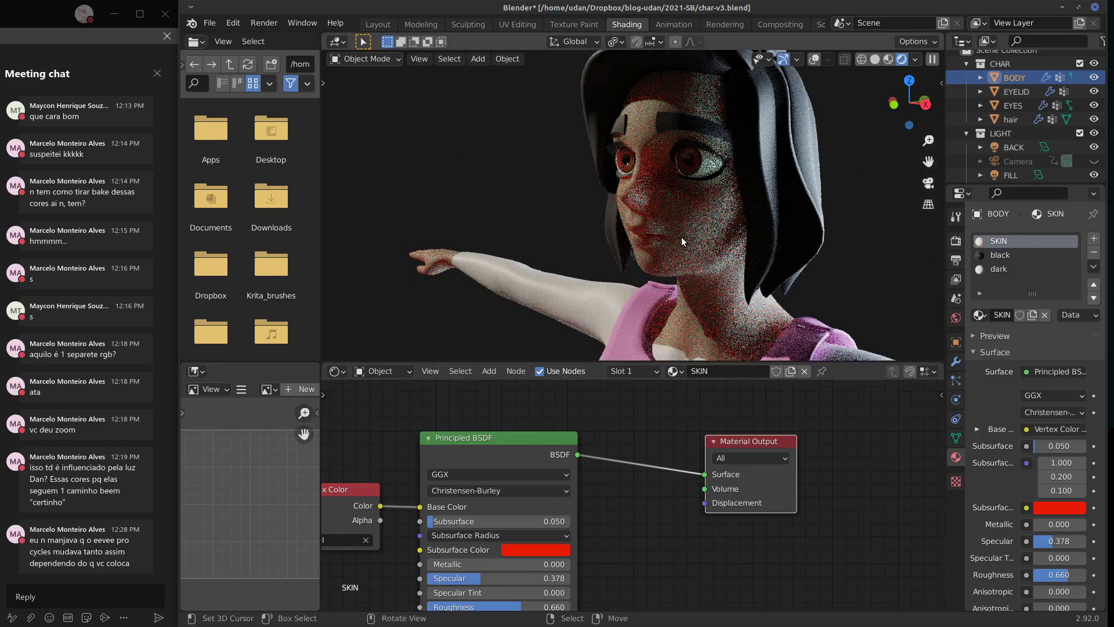
Step: Collapse the Cycles Sampling settings and switch the render engine to Eevee
click(956, 240)
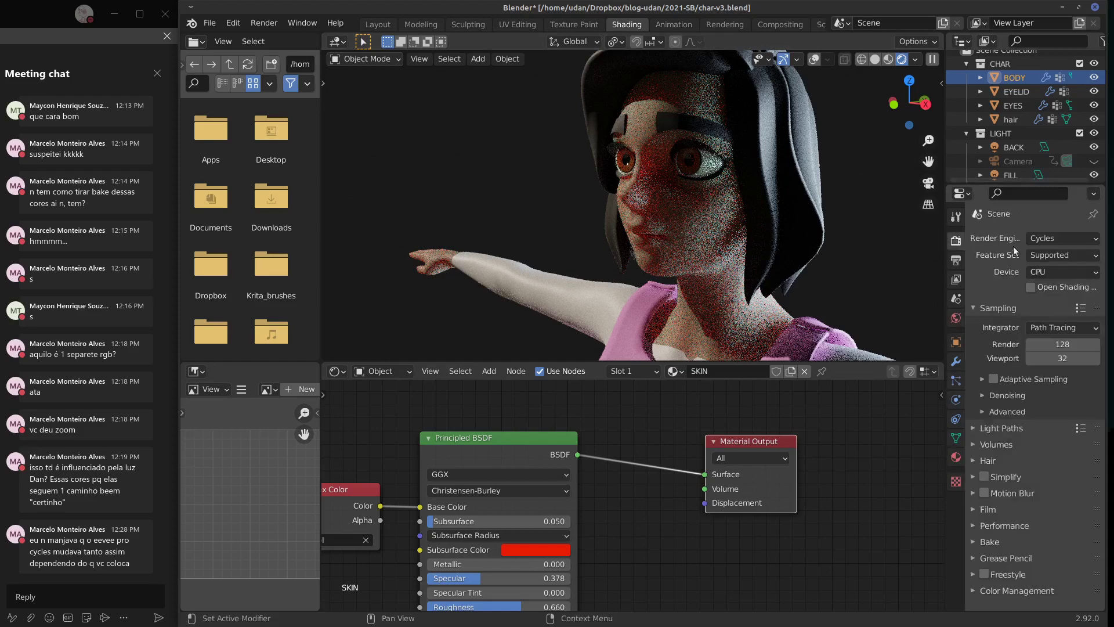
click(984, 309)
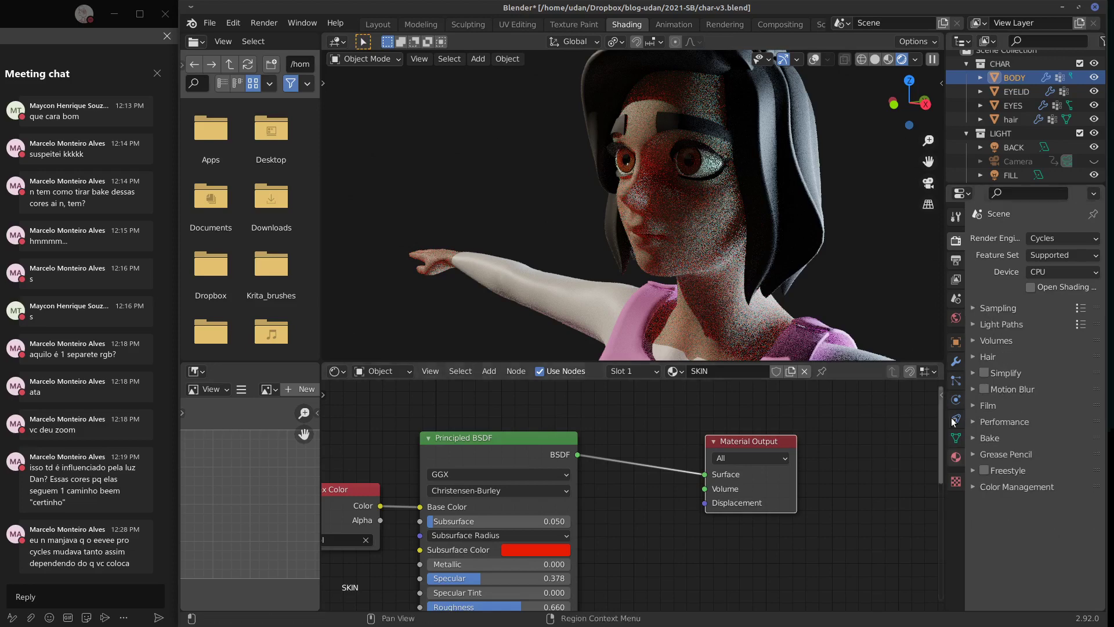
click(1064, 236)
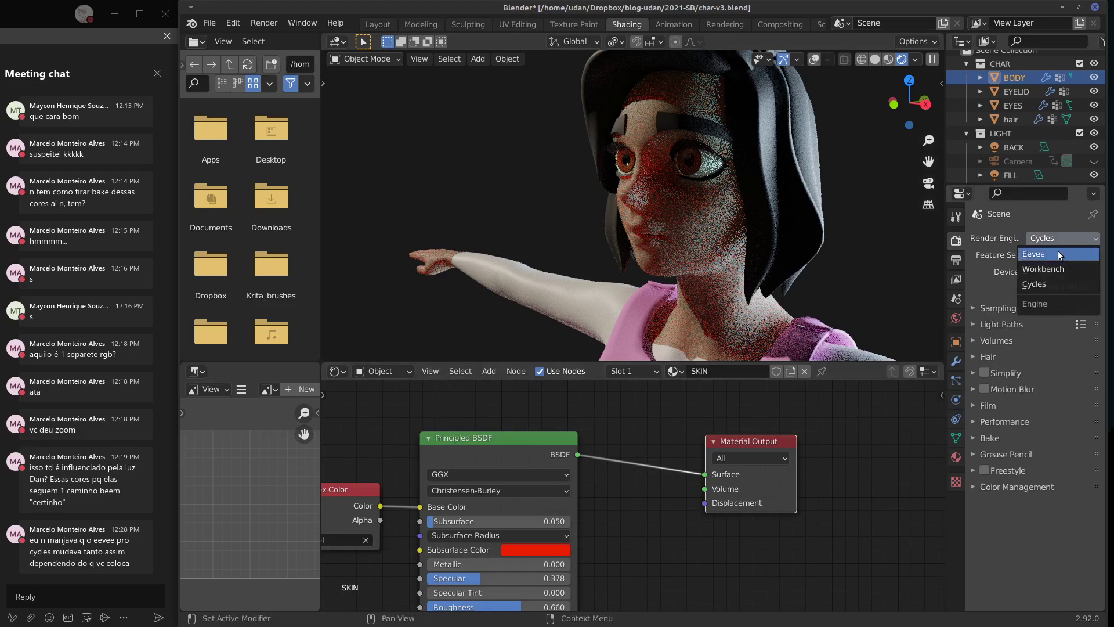
click(1057, 254)
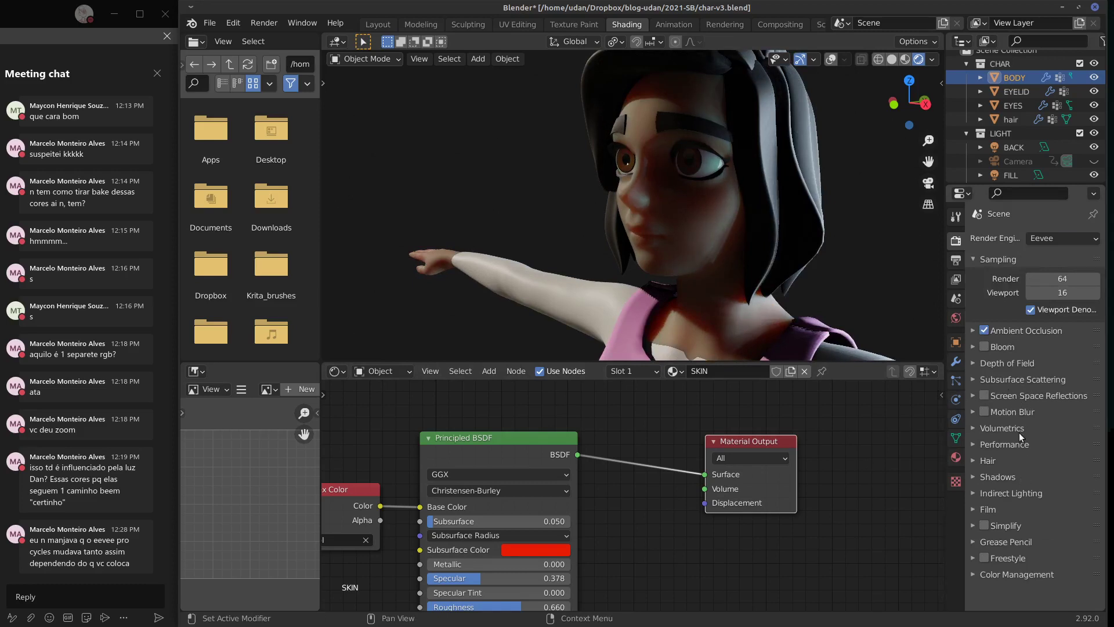
Step: Check Eevee's Subsurface Scattering options and the scene's output settings for a baking option, collapsing the expanded sections
click(1023, 379)
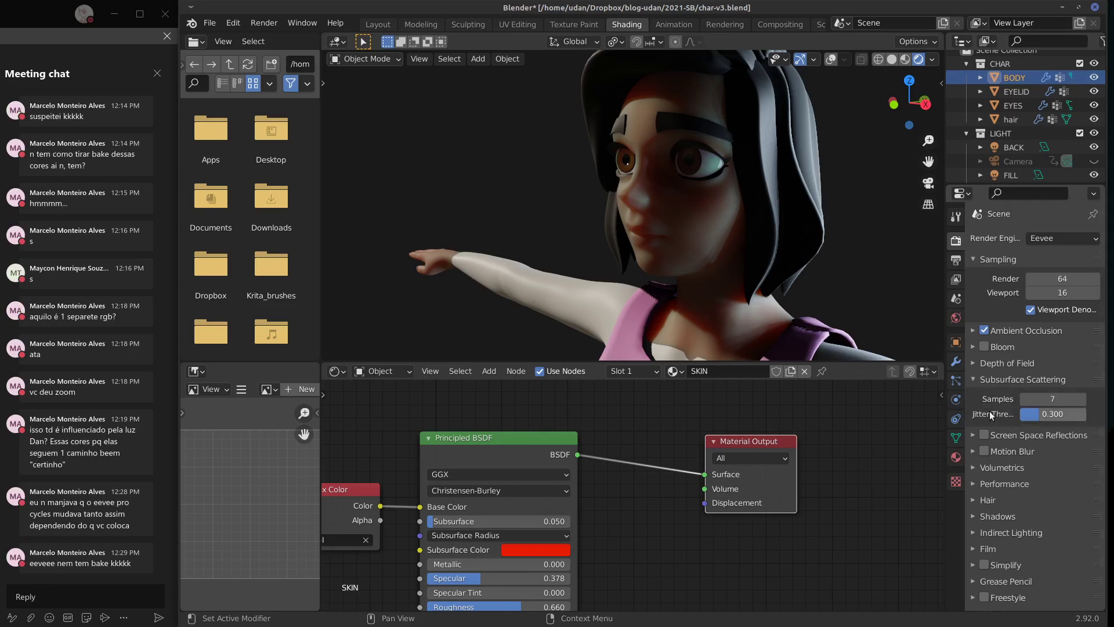
click(973, 378)
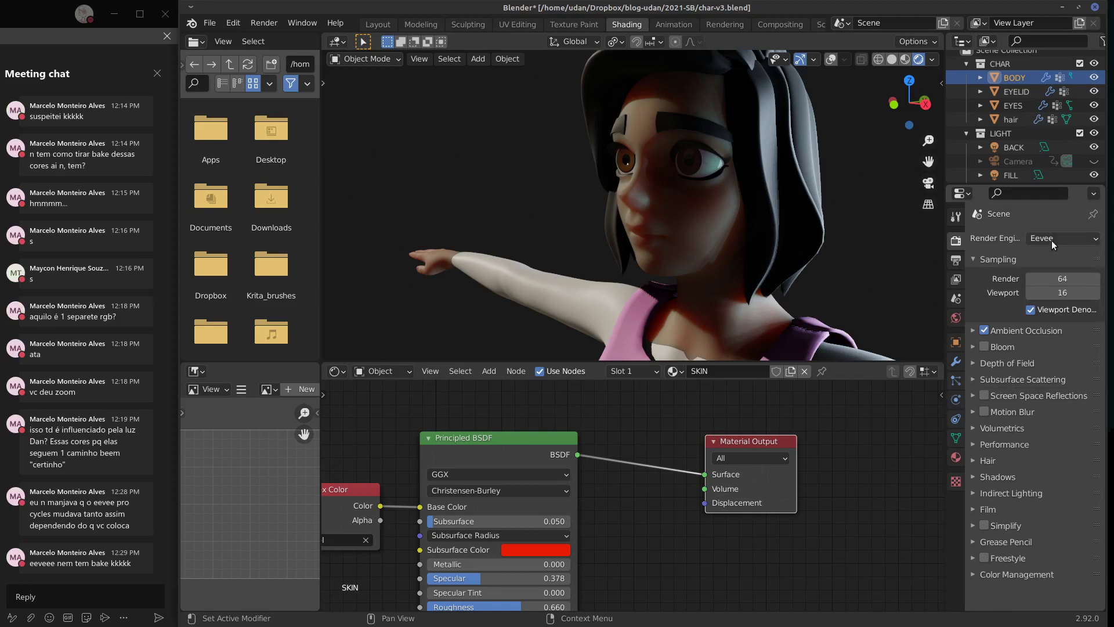
click(996, 260)
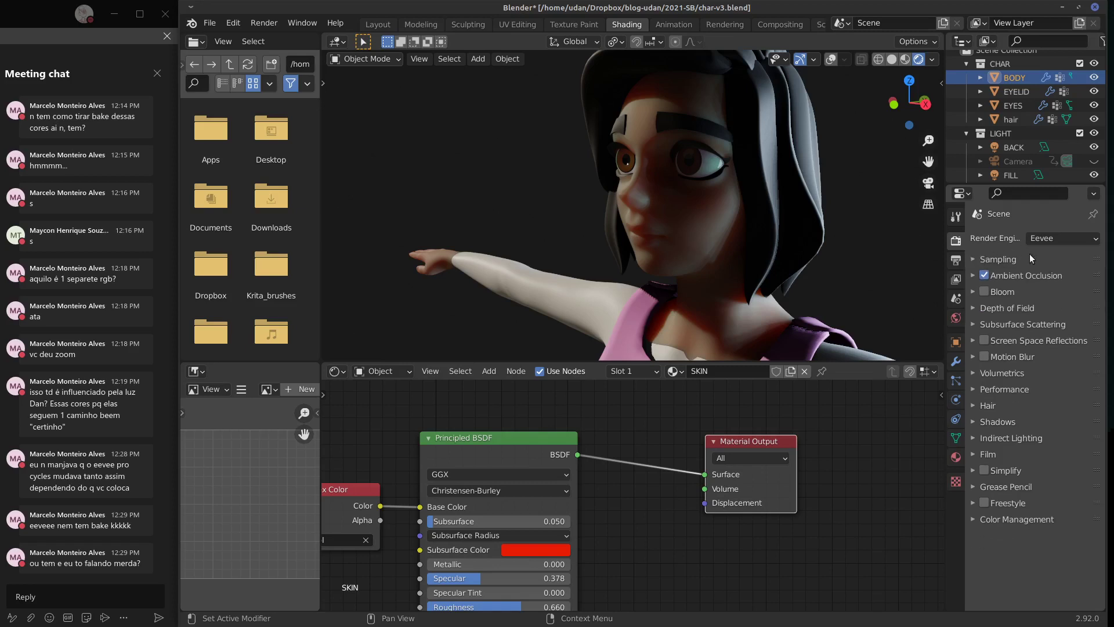
click(956, 261)
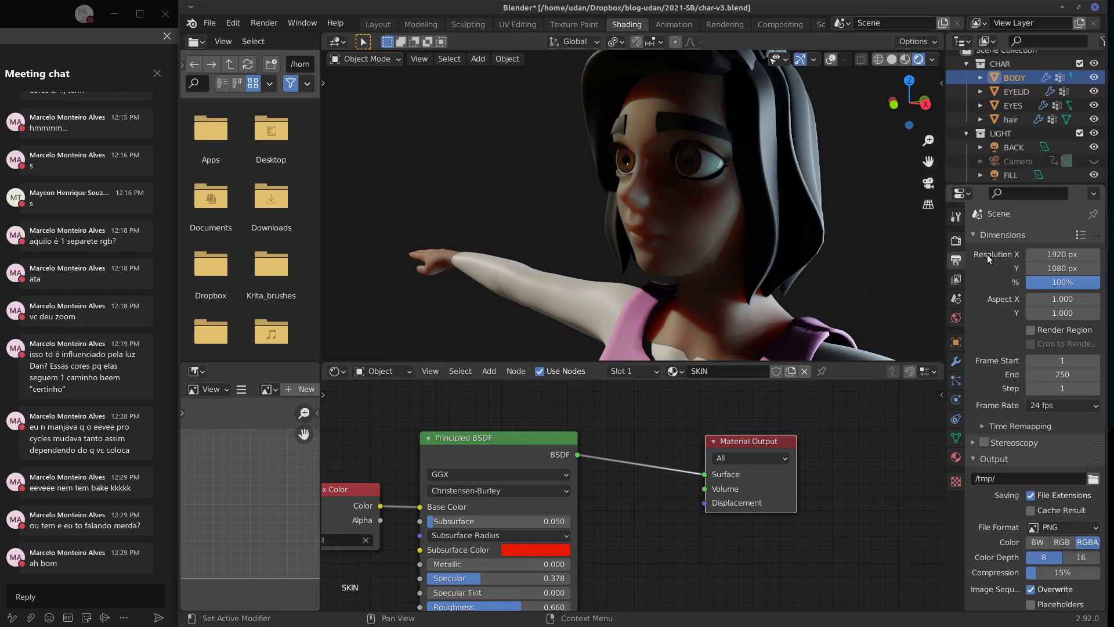
click(973, 238)
click(974, 266)
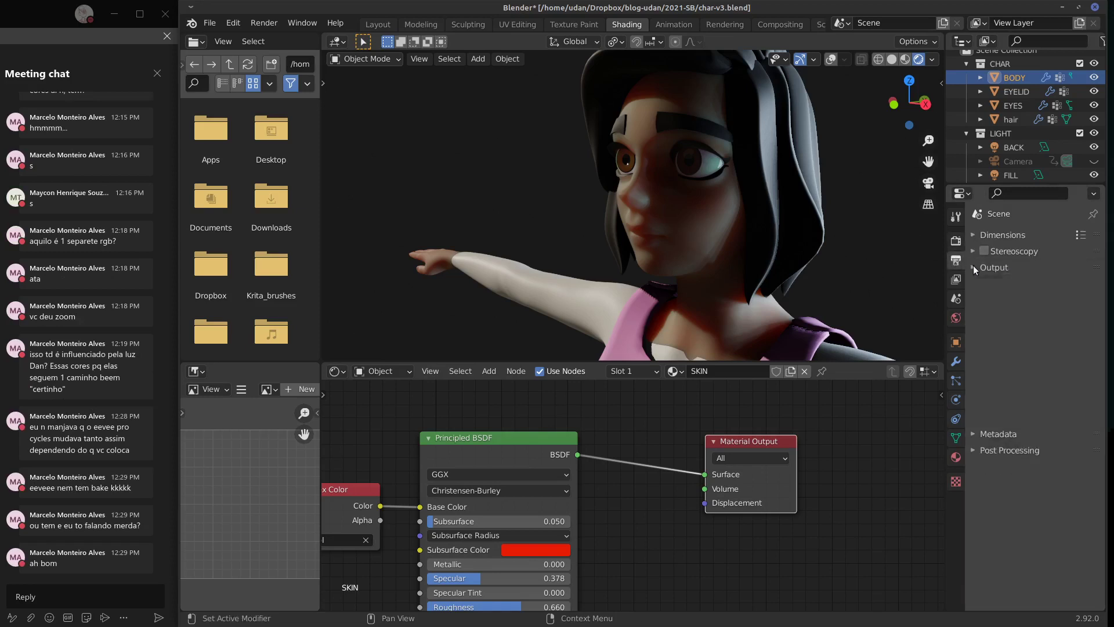
click(955, 241)
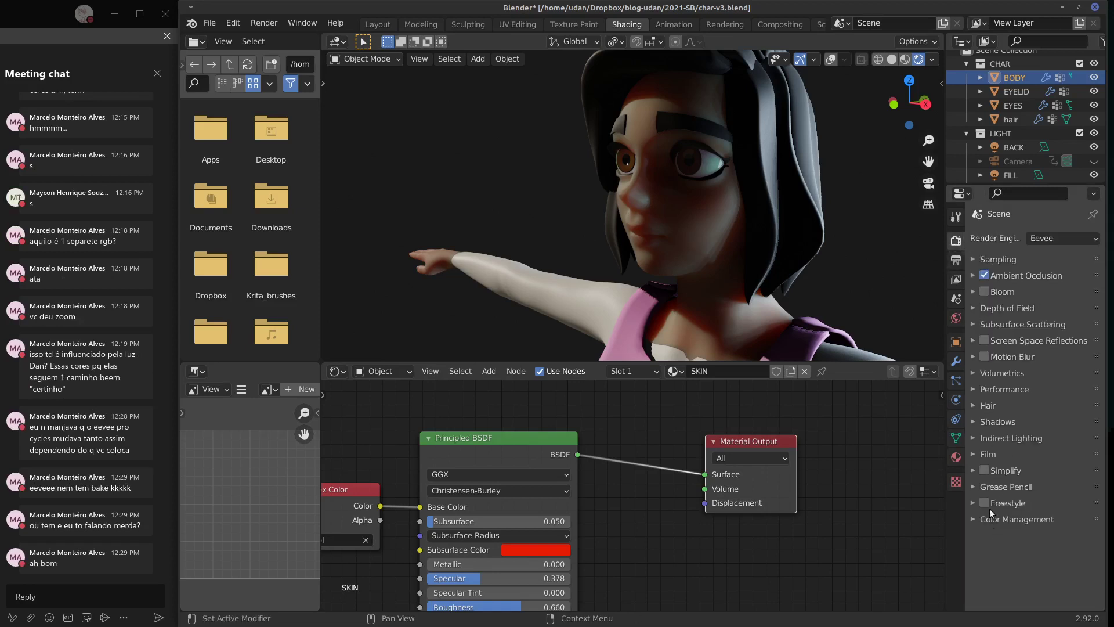
Step: Set the render engine to Cycles and inspect its Bake settings
click(1061, 233)
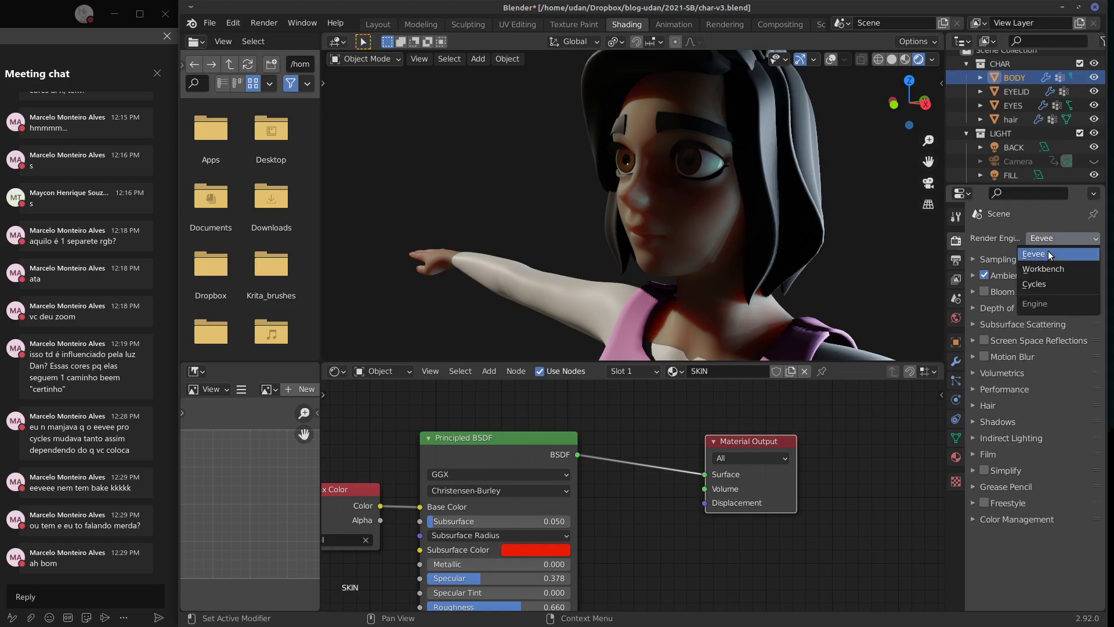
click(1043, 283)
click(999, 437)
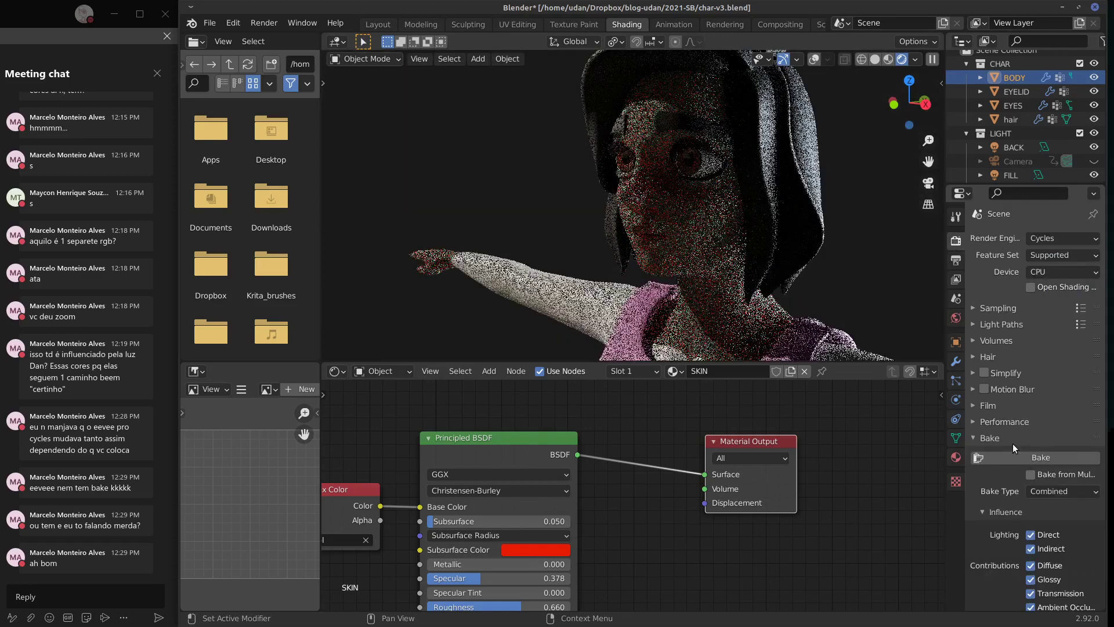
click(1012, 441)
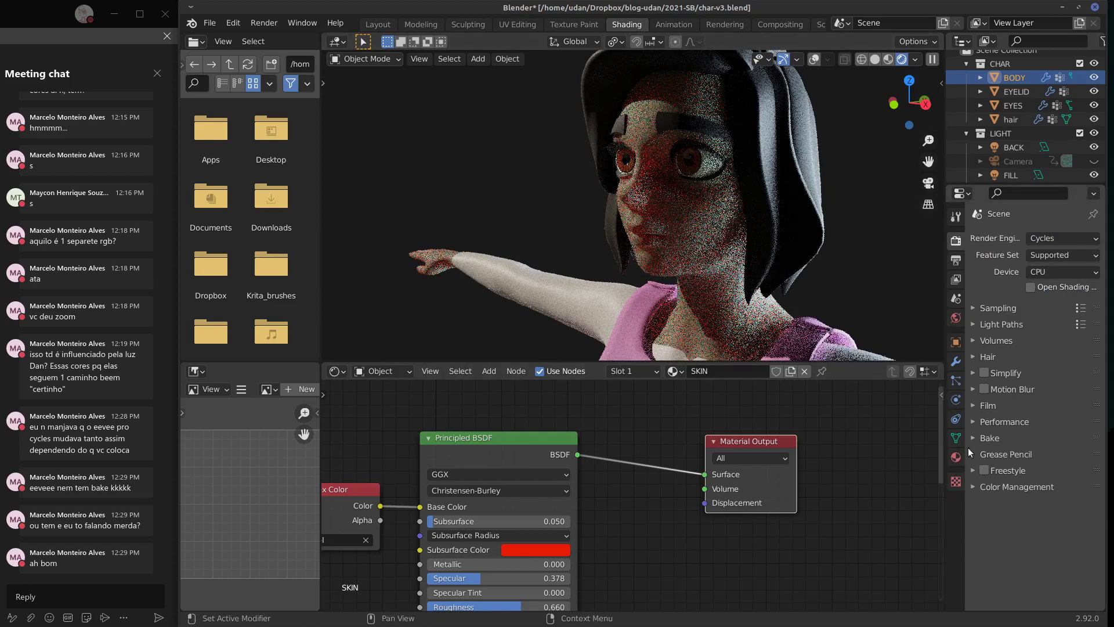
Step: Move the SKIN material's Material Output and Vertex Color nodes closer to the Principled BSDF
middle_drag(745, 550, 751, 527)
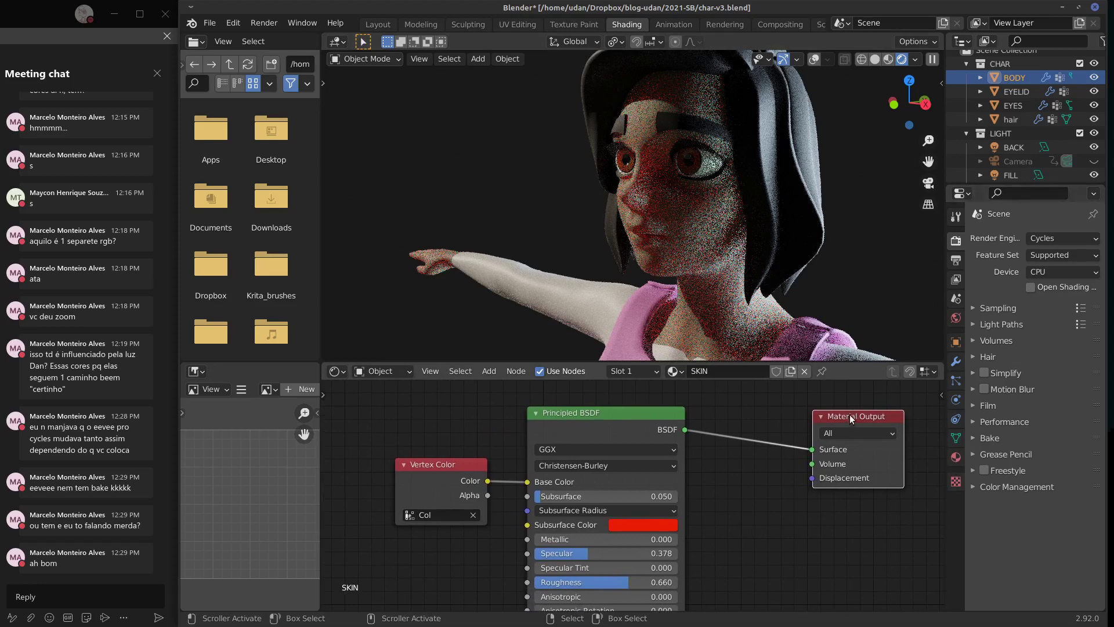
drag(850, 414, 726, 408)
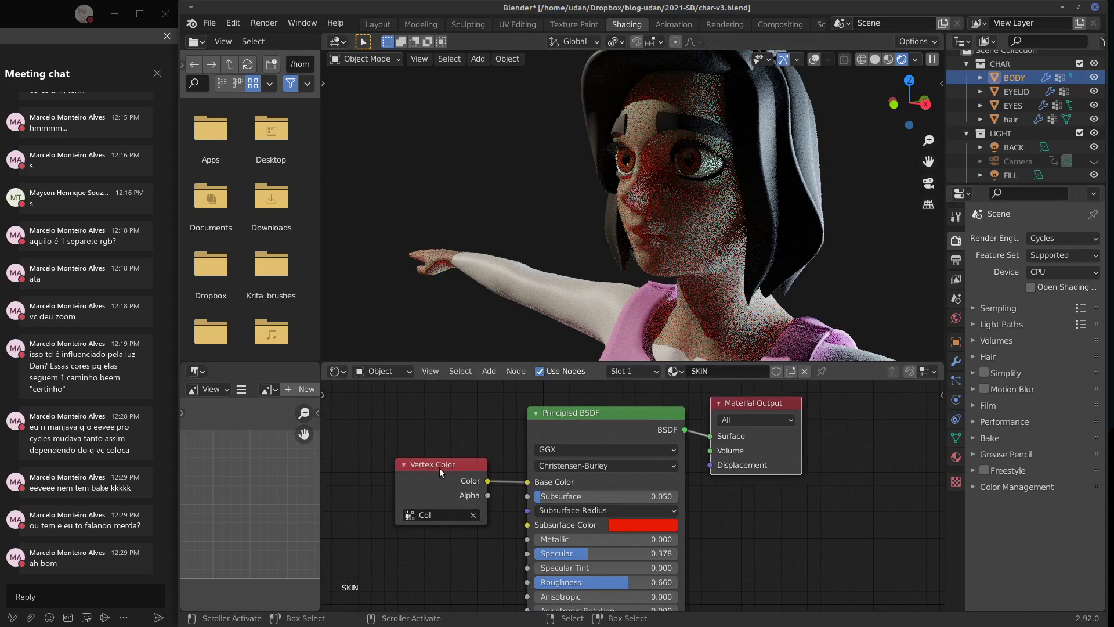
drag(440, 468, 464, 467)
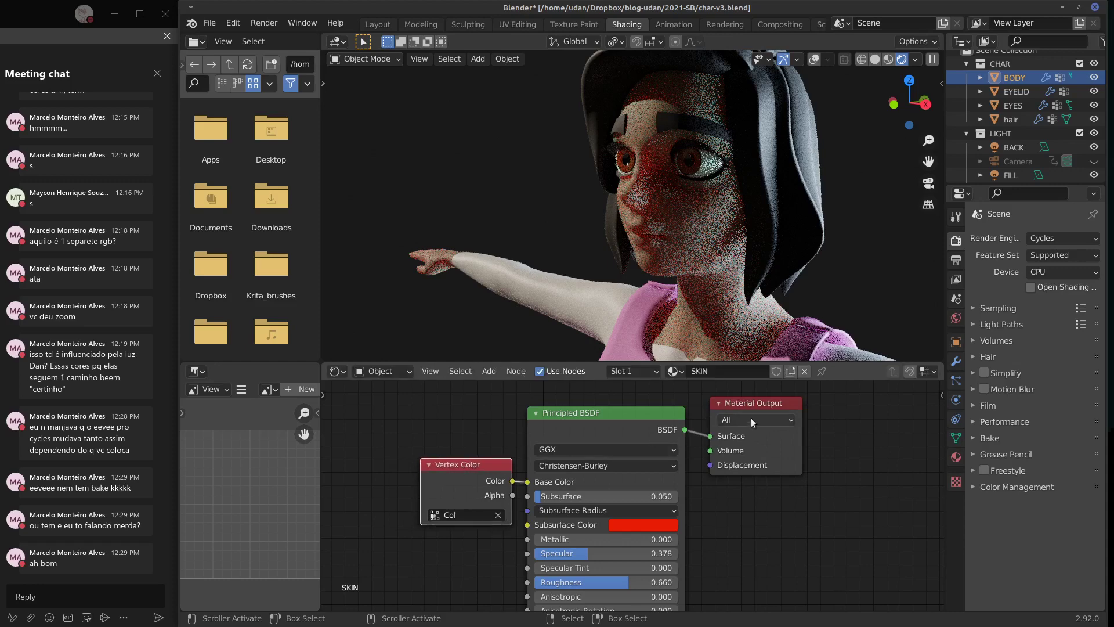
drag(751, 418, 739, 412)
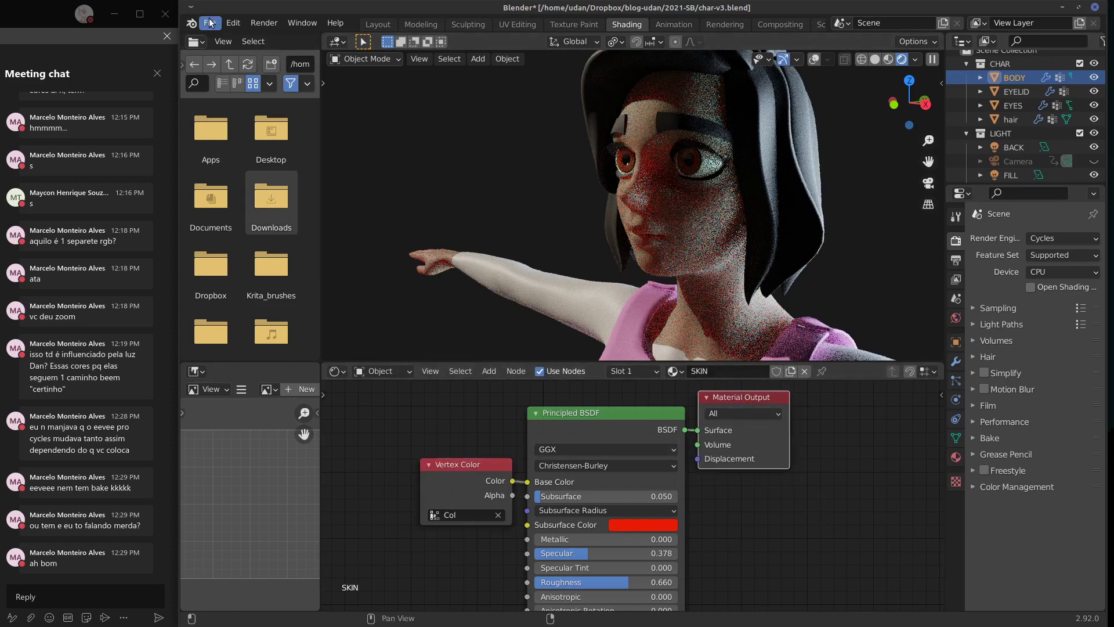
Step: Review the CUDA, OptiX and OpenCL options for Cycles render devices in the System preferences, leaving the device set to None
click(234, 23)
click(285, 219)
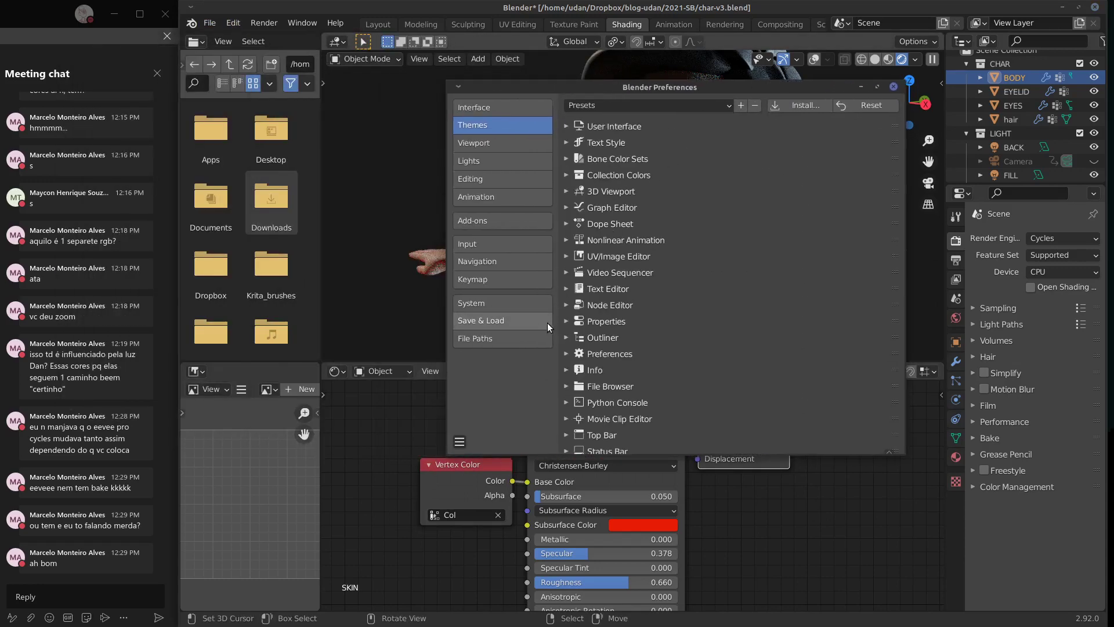
click(525, 299)
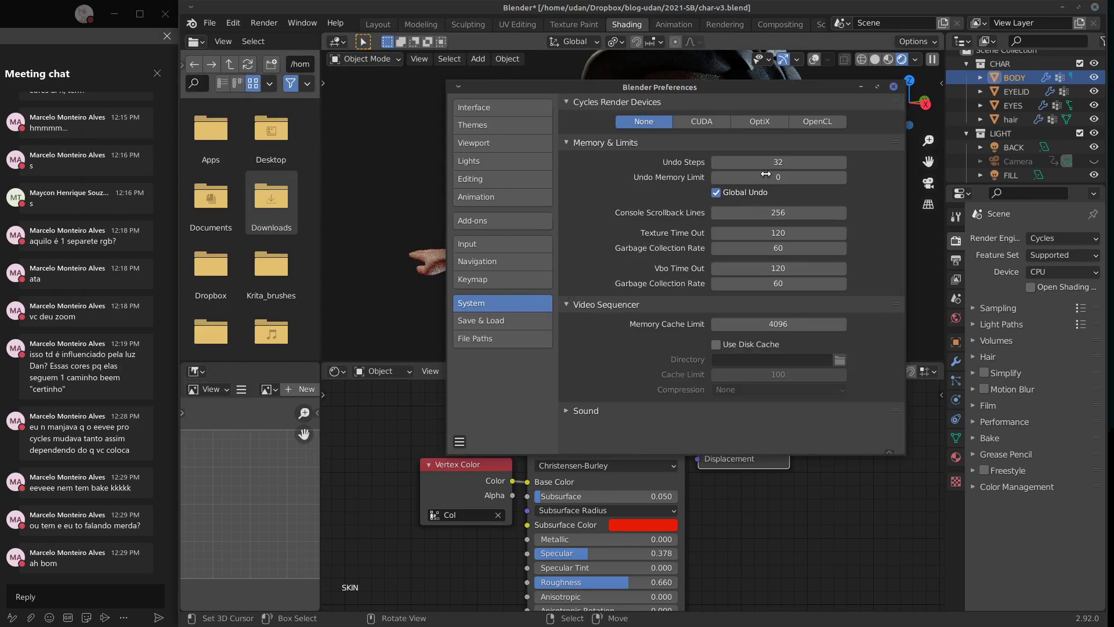
click(686, 123)
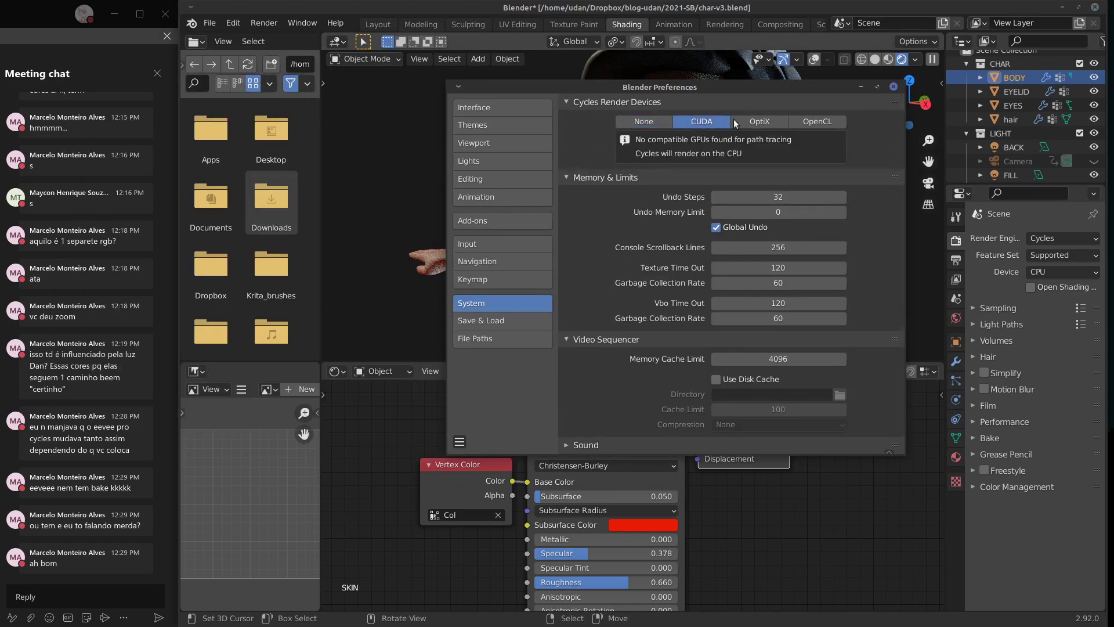
click(660, 126)
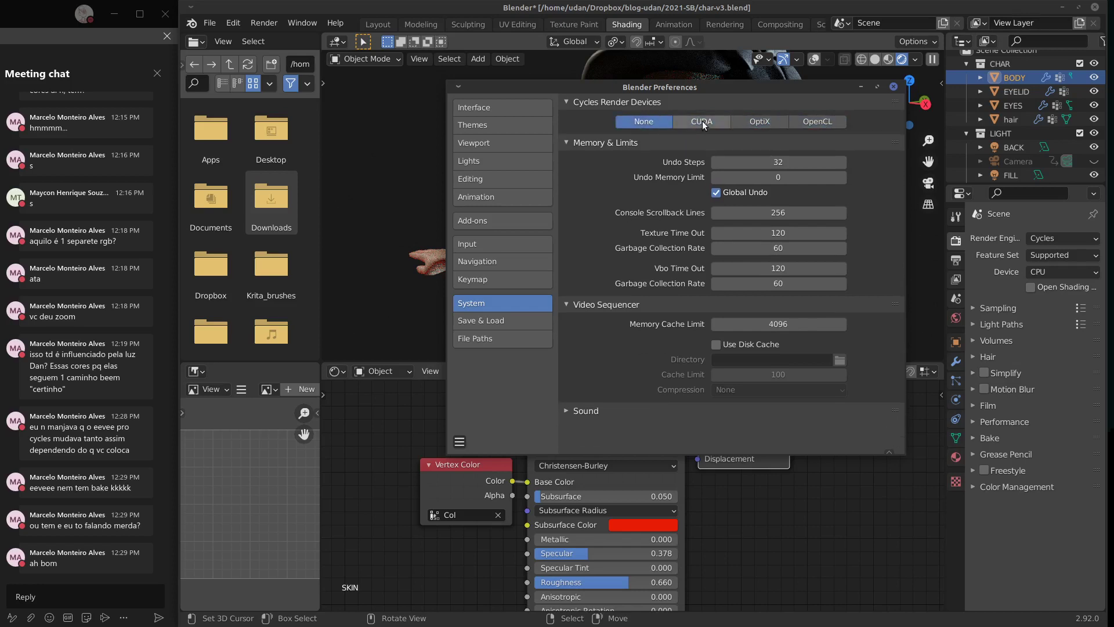
click(706, 124)
click(773, 124)
click(814, 123)
click(655, 123)
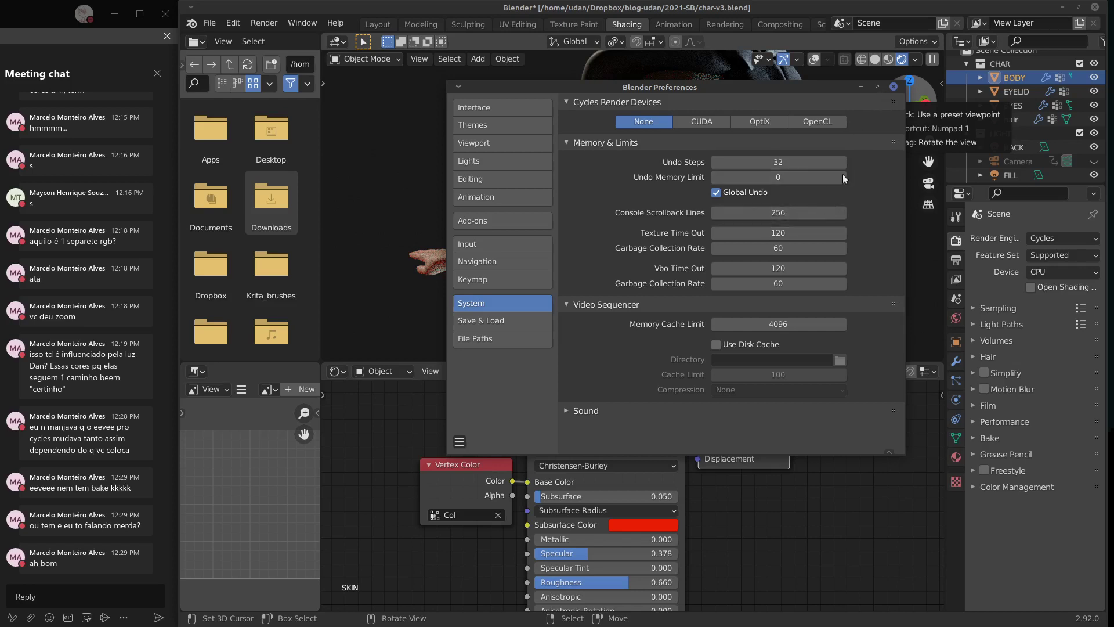
click(893, 87)
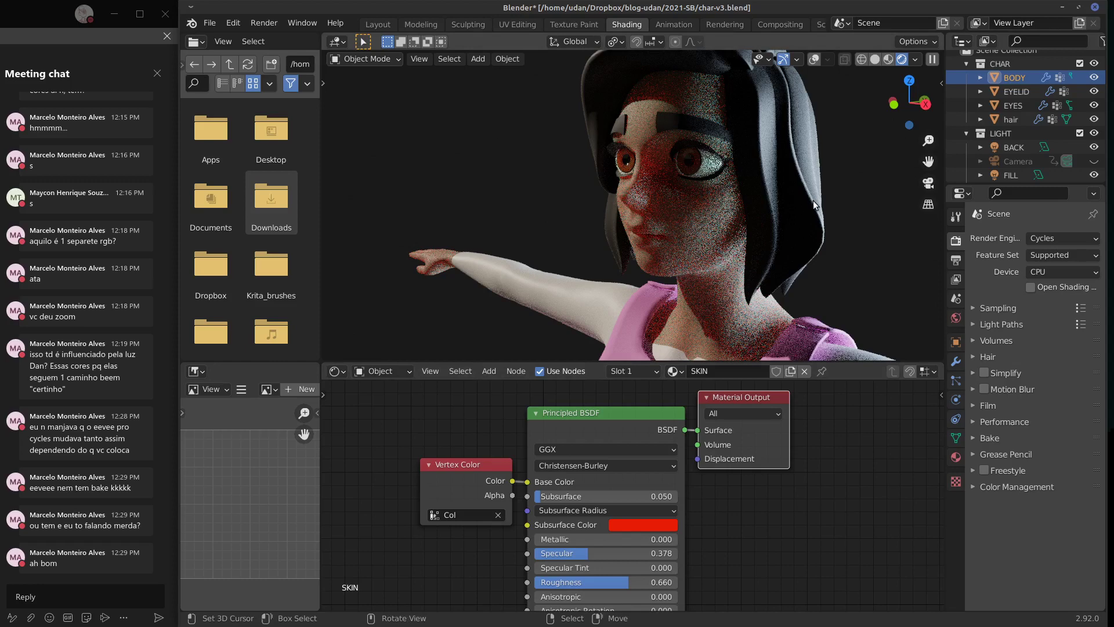
Step: Display the character in Solid and Material Preview shading and examine it from the front
click(875, 59)
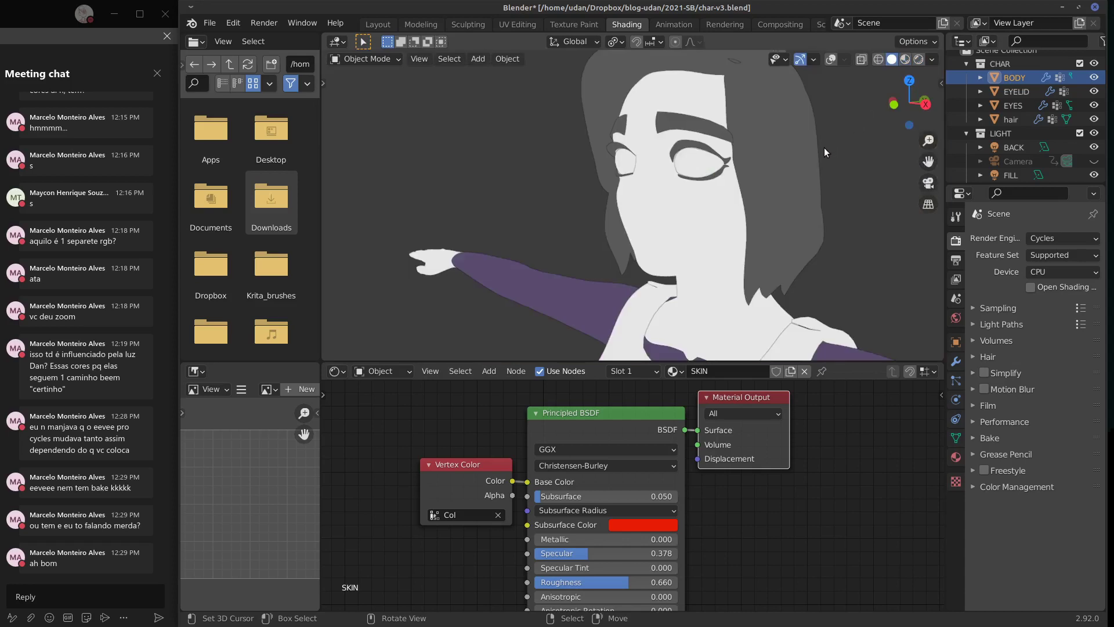
click(905, 59)
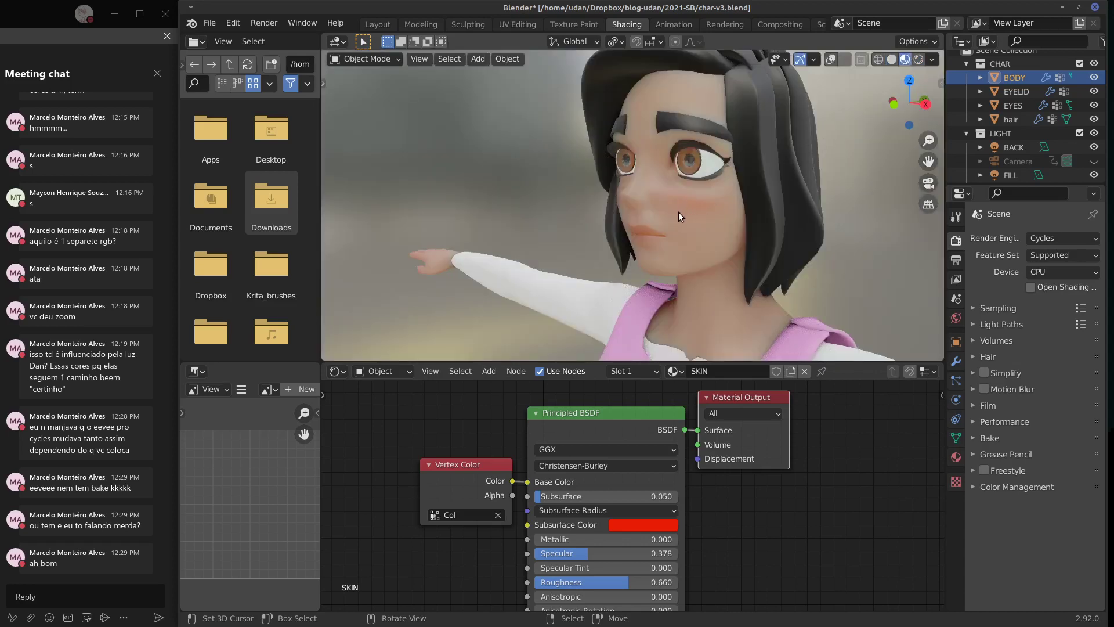
mouse_move(674, 201)
middle_down()
mouse_move(741, 212)
mouse_move(826, 203)
mouse_move(670, 200)
middle_up()
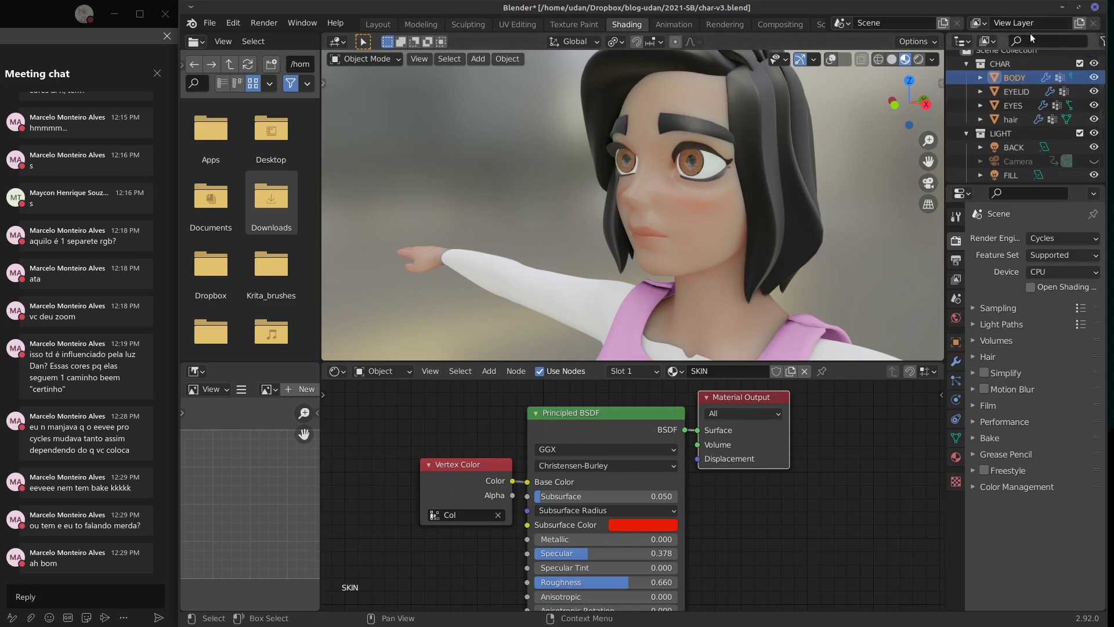
drag(992, 10, 998, 9)
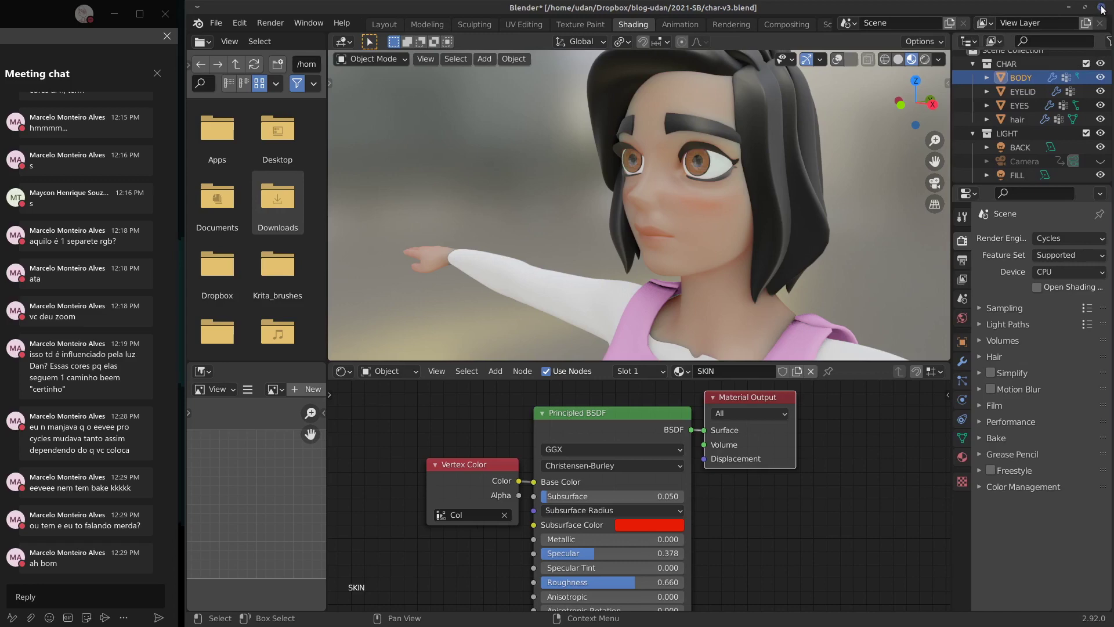
middle_drag(831, 202, 813, 175)
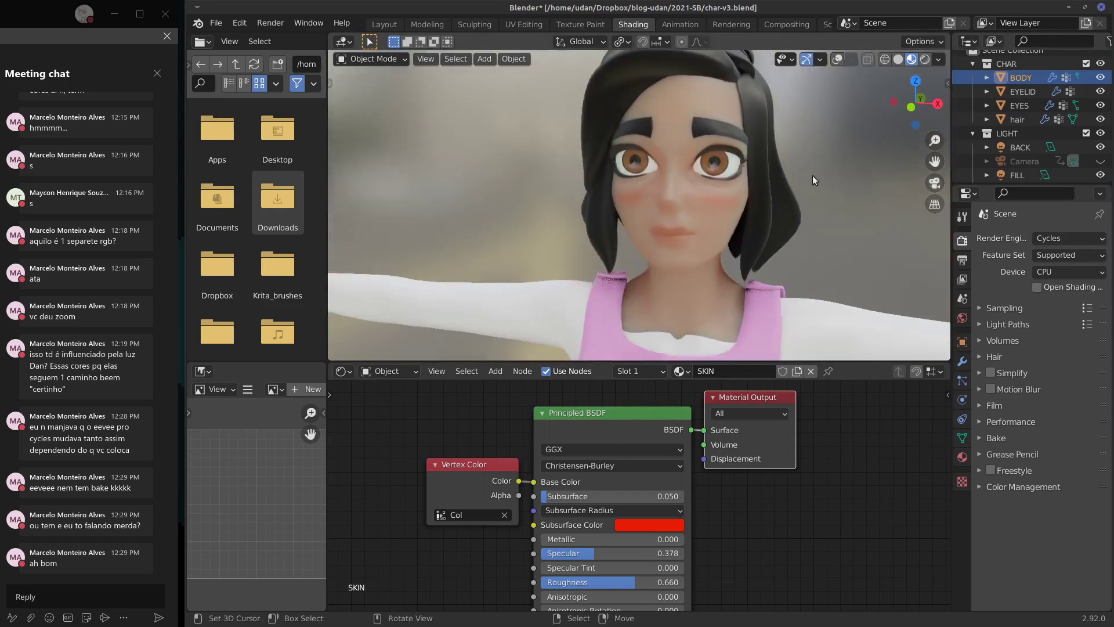
Step: Close Blender without saving the changes to char-v3.blend
click(1102, 7)
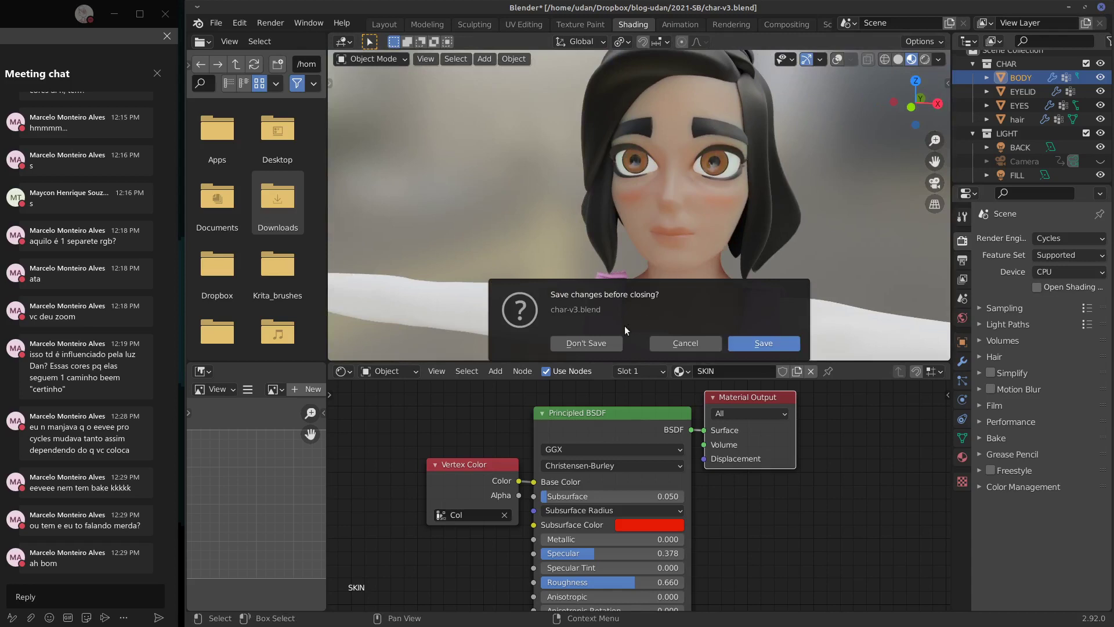
click(590, 343)
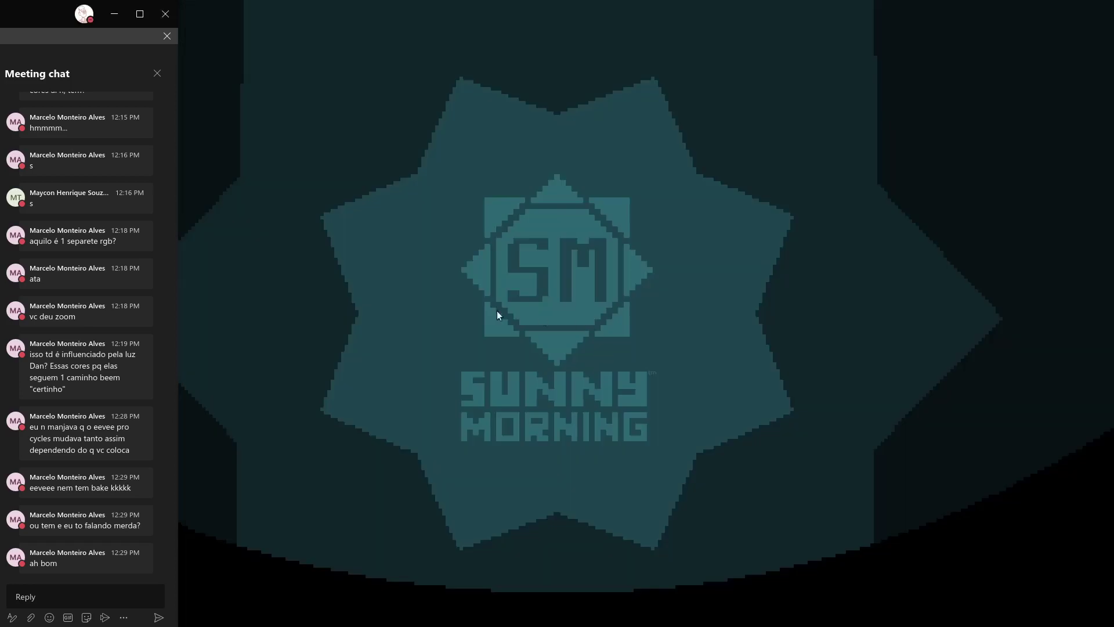